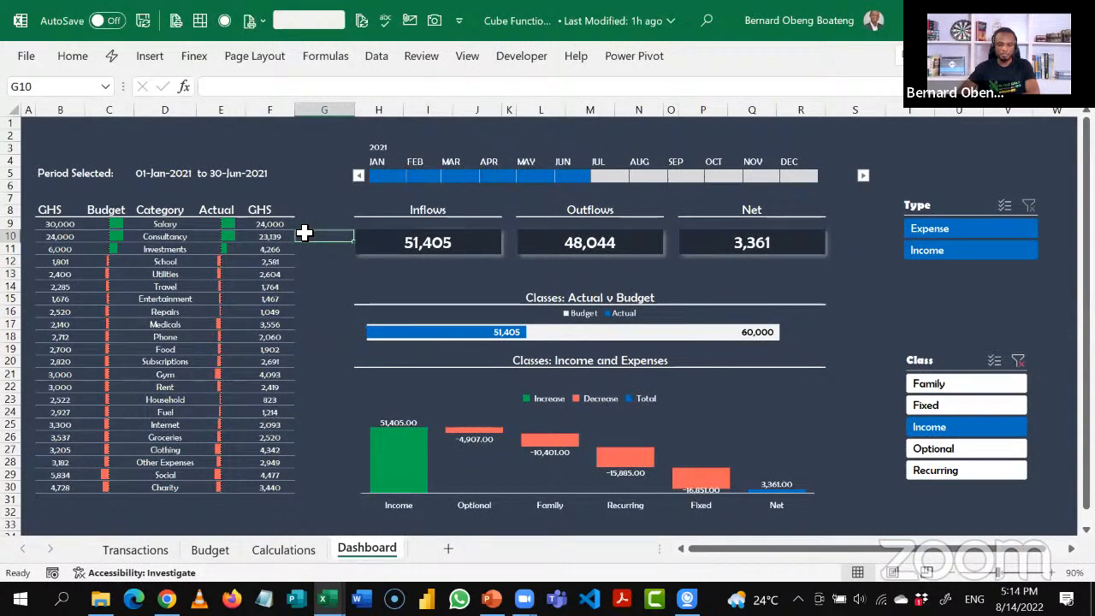
# Shorten the dashboard timeline to January–April 2021, and extend it back through June.
pyautogui.click(548, 171)
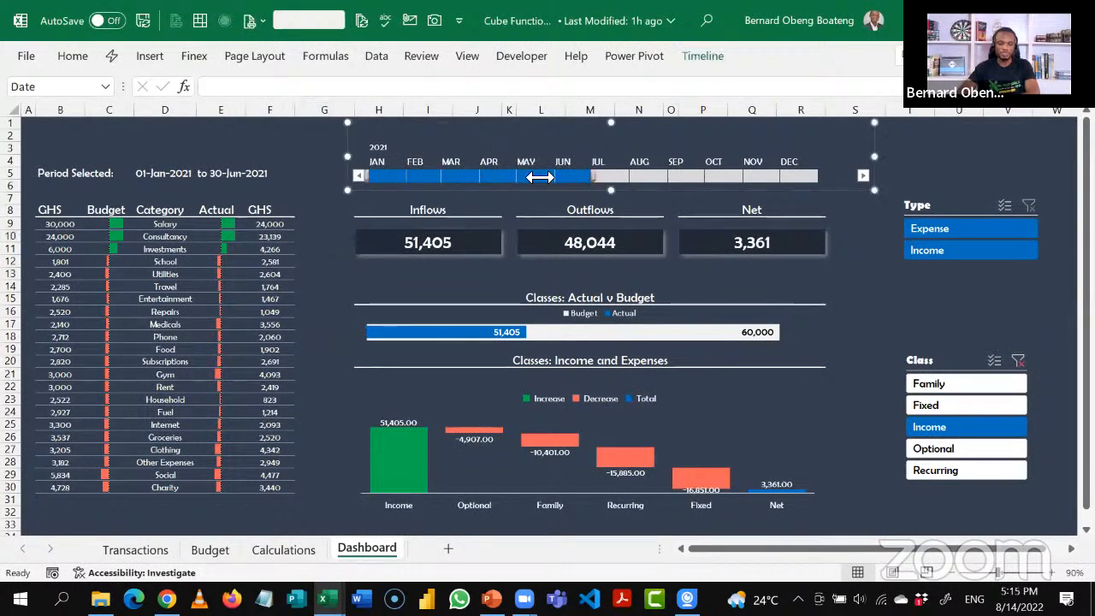
pyautogui.click(510, 180)
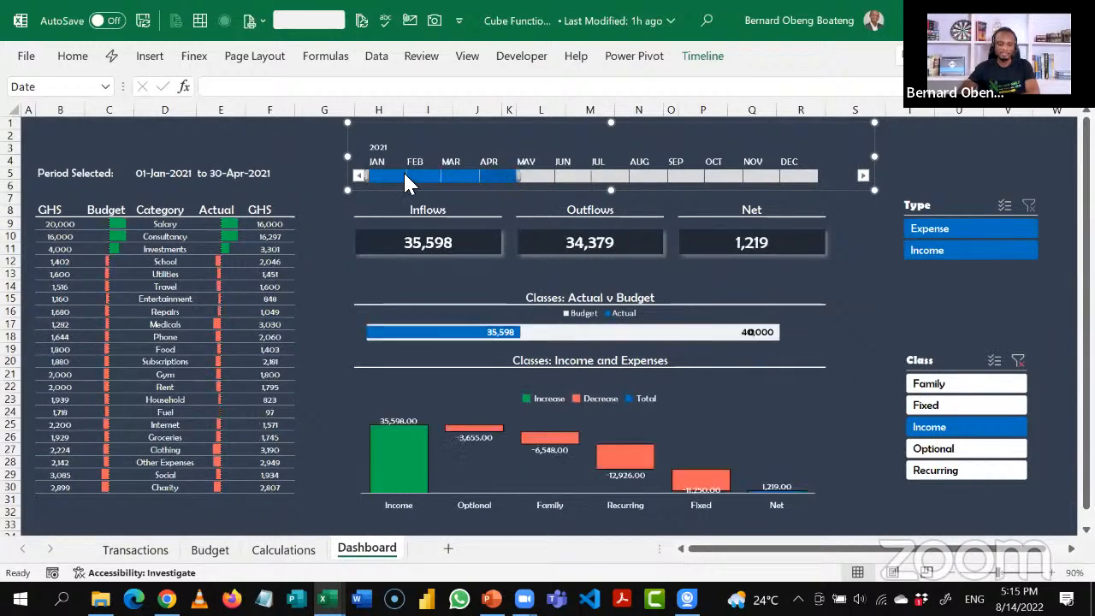
pyautogui.moveTo(525, 175); pyautogui.dragTo(602, 178)
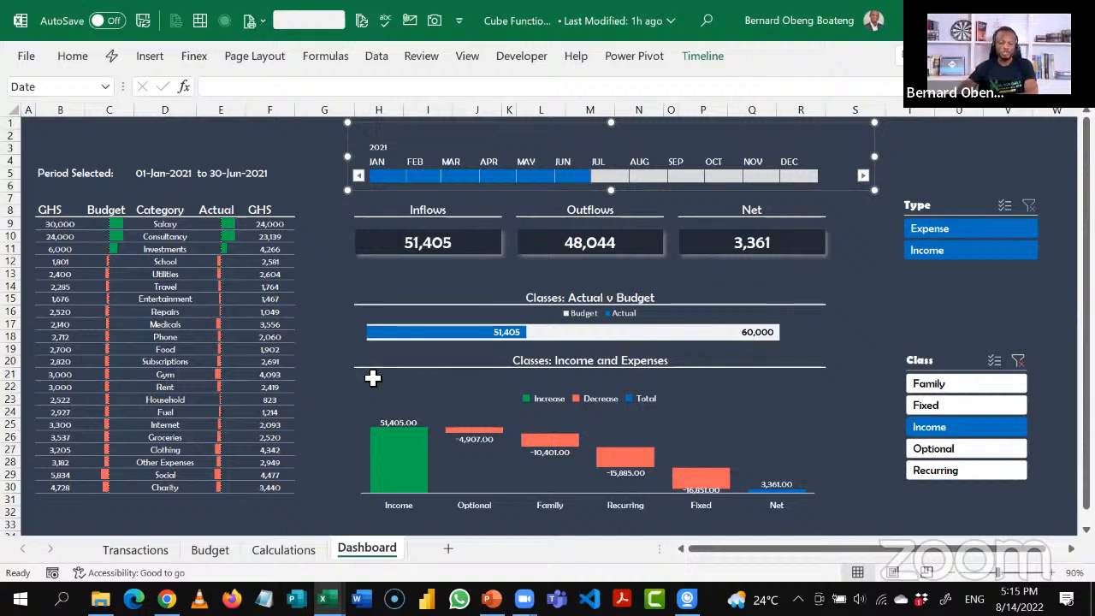
pyautogui.click(321, 185)
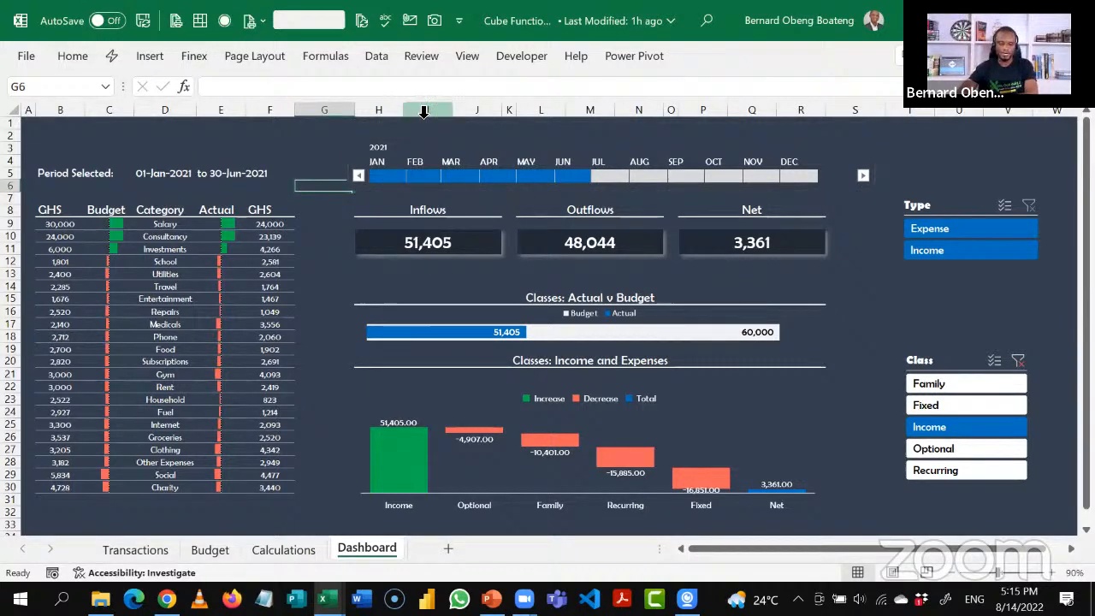
# Set the dashboard timeline to the period January–May 2021.
pyautogui.click(455, 137)
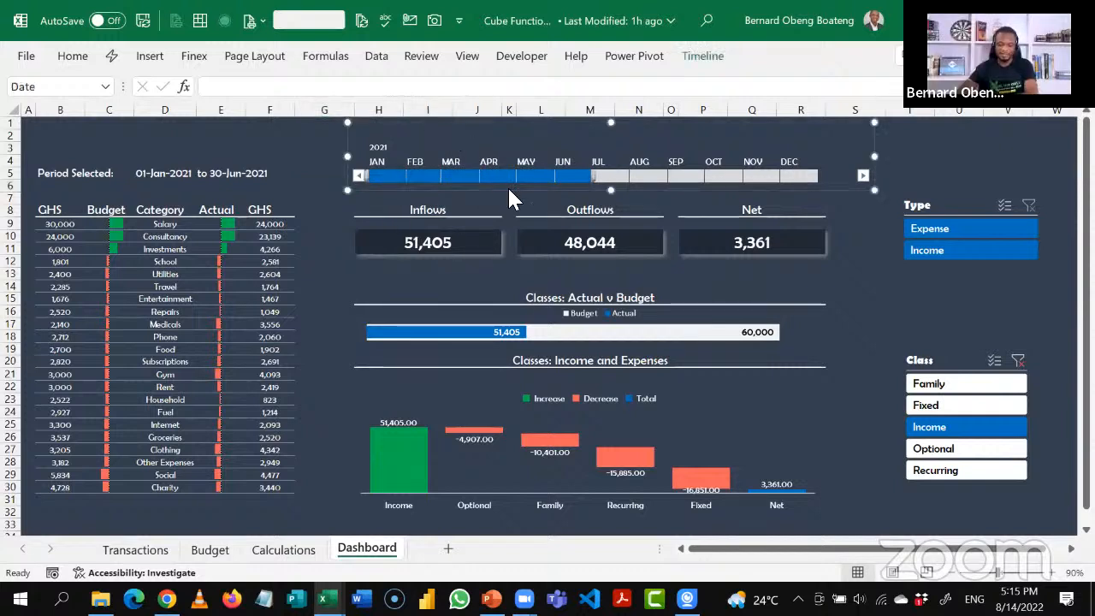
pyautogui.moveTo(590, 175)
pyautogui.mouseDown()
pyautogui.moveTo(486, 180)
pyautogui.moveTo(572, 178)
pyautogui.mouseUp()
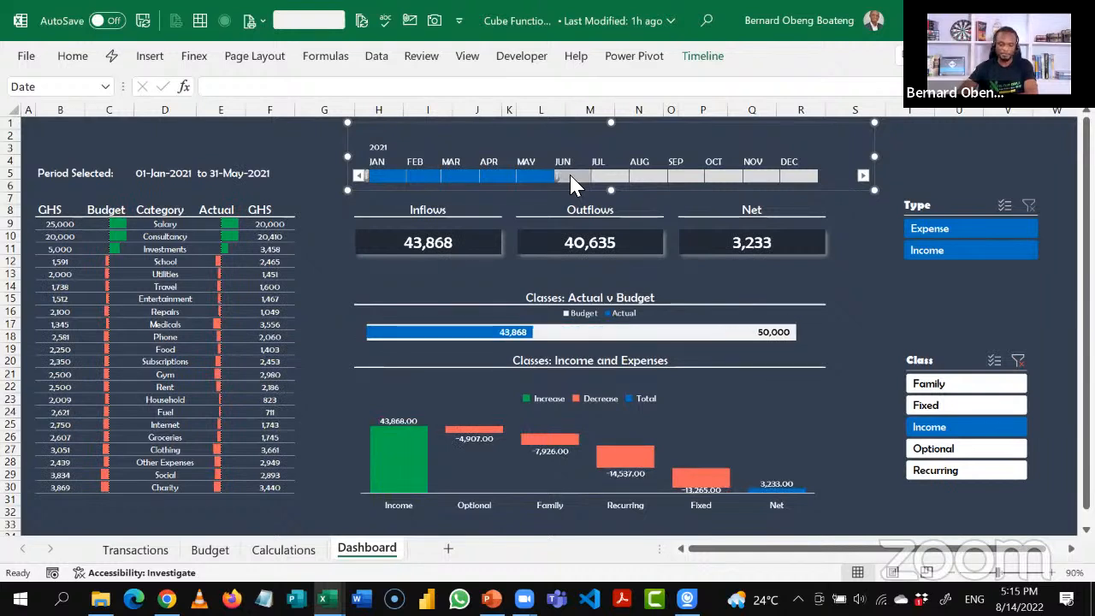
pyautogui.click(301, 237)
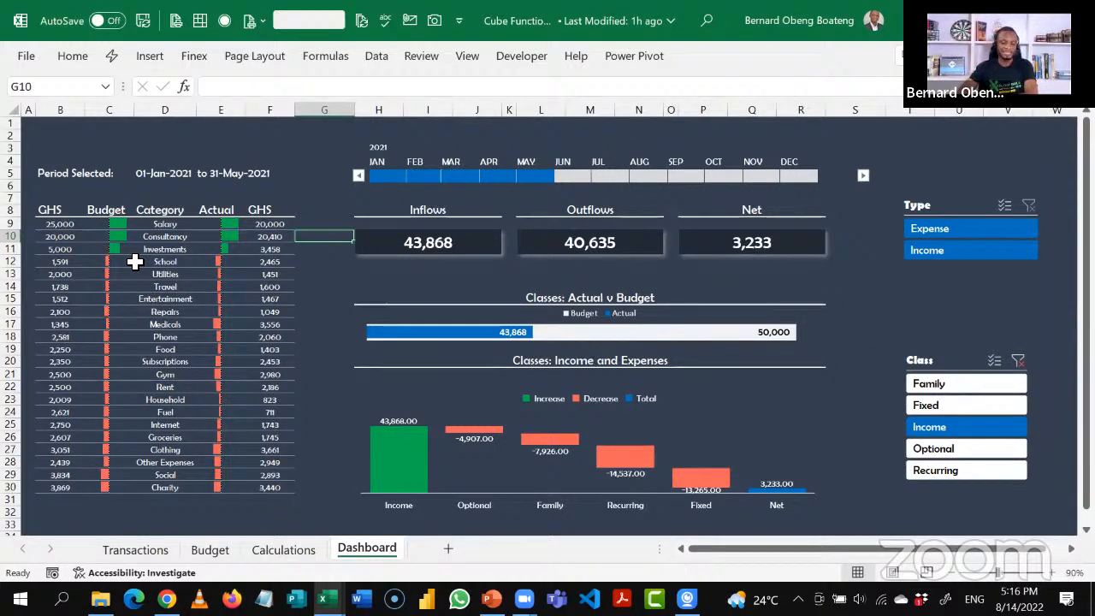
# Filter Type by Expense, by Income and clear it; clear the Class filter and set it back to Income.
pyautogui.click(934, 236)
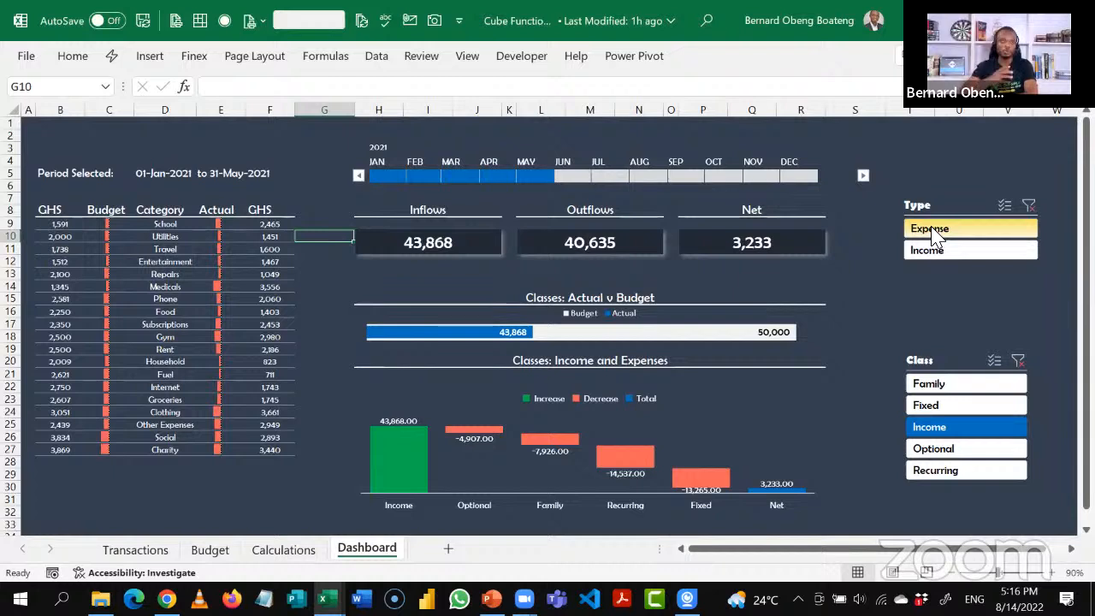
pyautogui.click(935, 250)
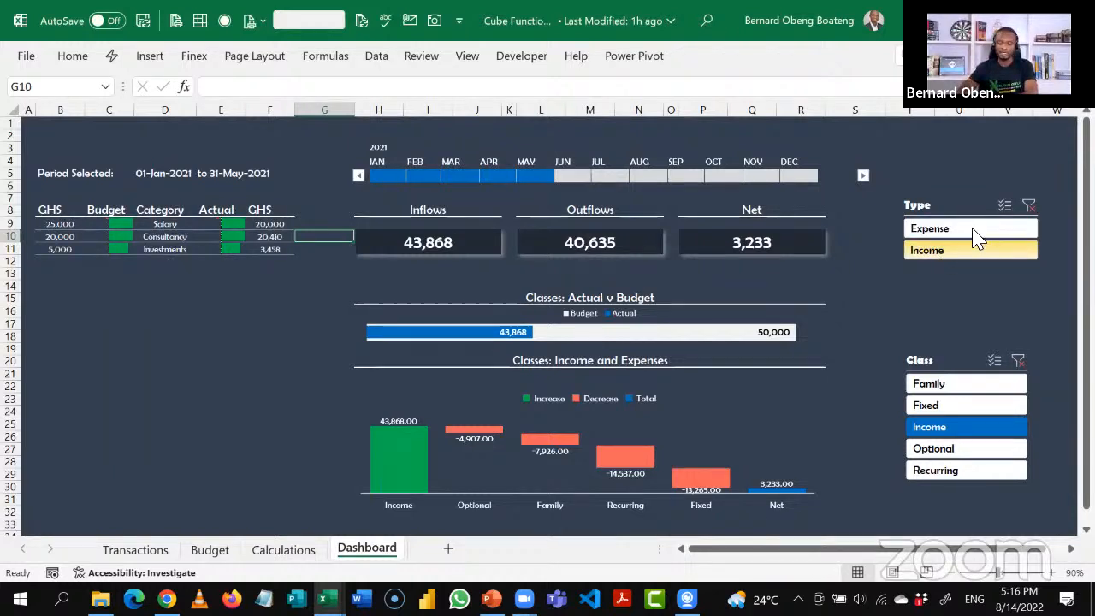
pyautogui.click(1029, 208)
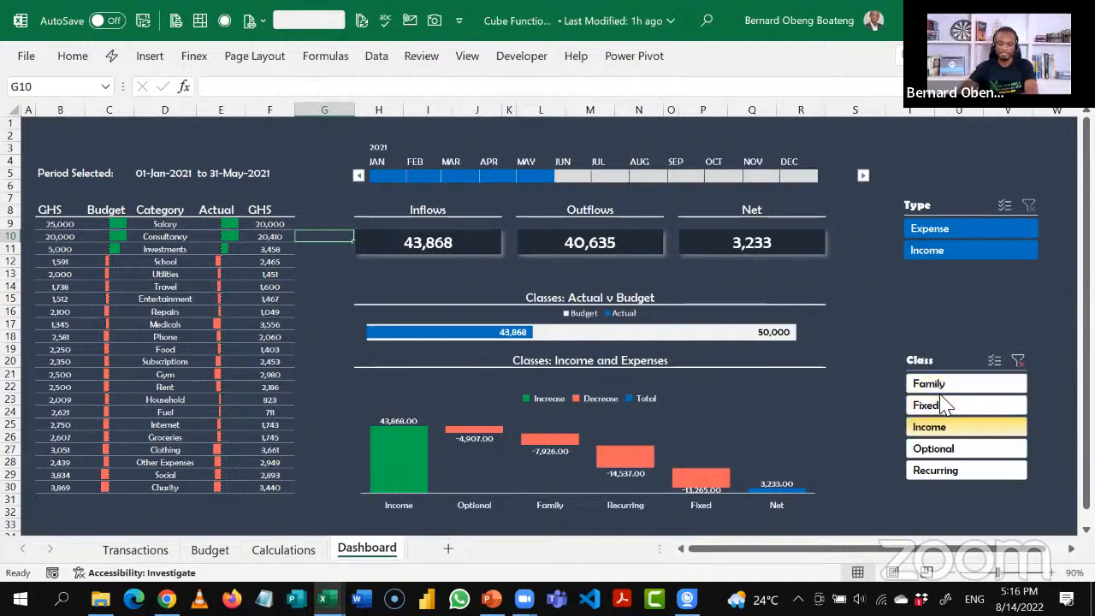
pyautogui.click(1023, 370)
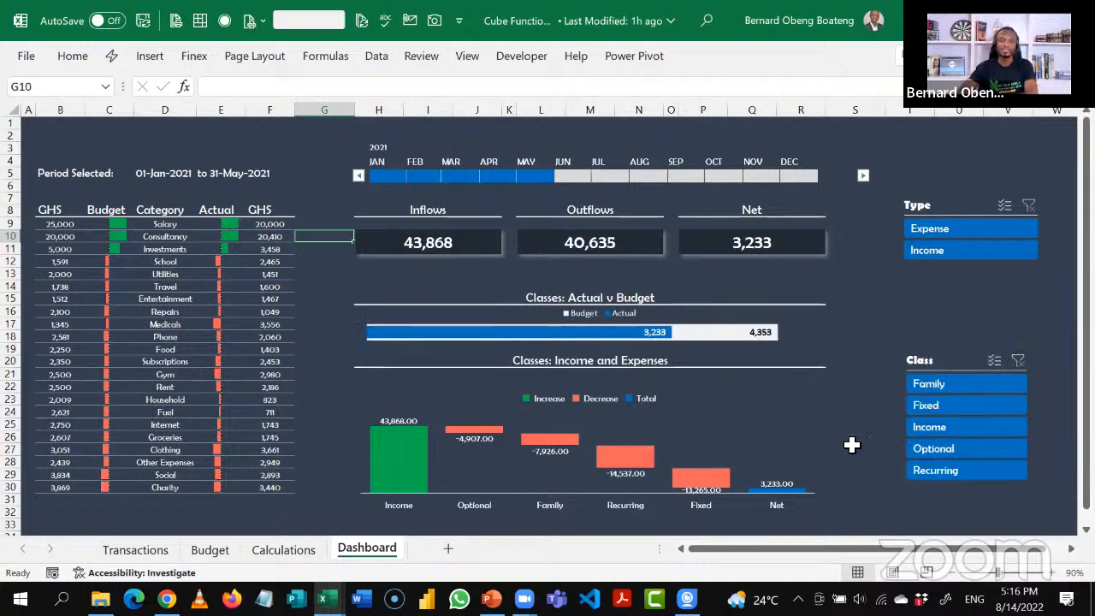
pyautogui.click(941, 426)
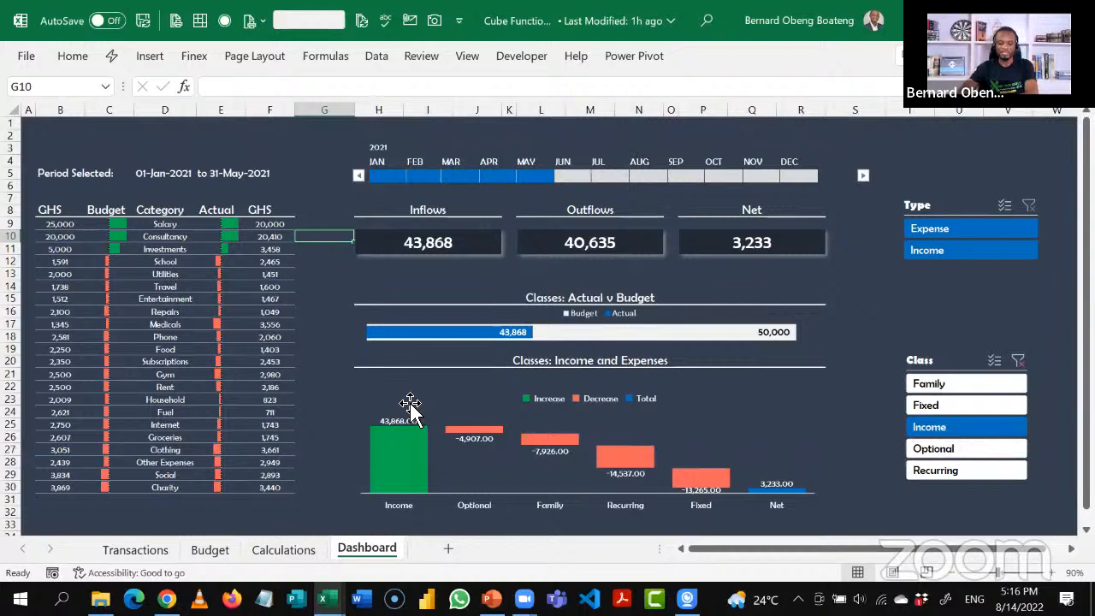
# Reduce the dashboard timeline period to January–April 2021.
pyautogui.click(554, 137)
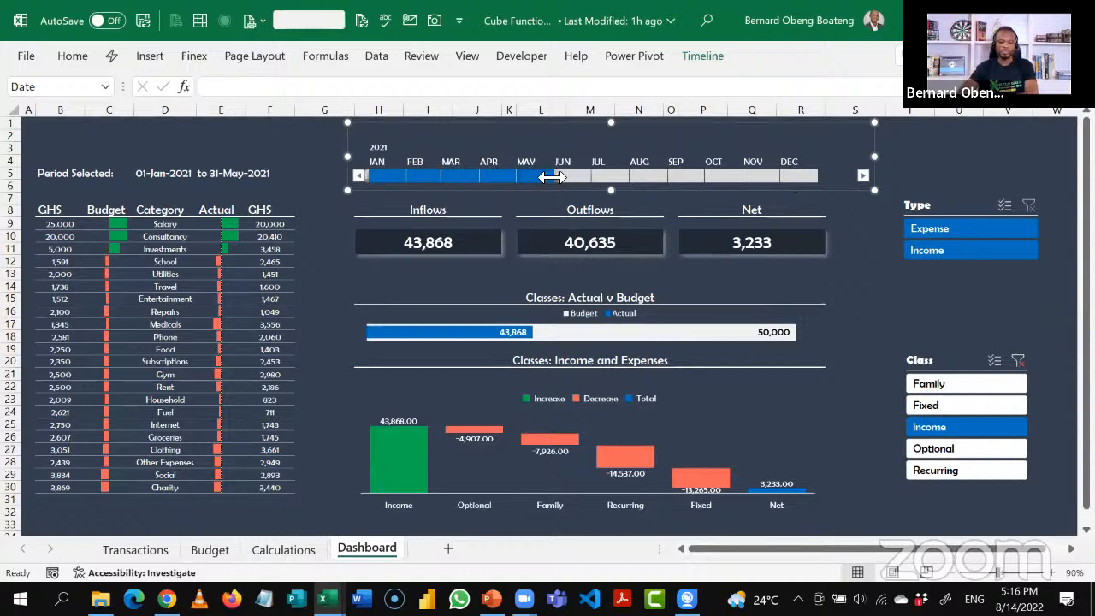
pyautogui.moveTo(552, 176); pyautogui.dragTo(549, 176)
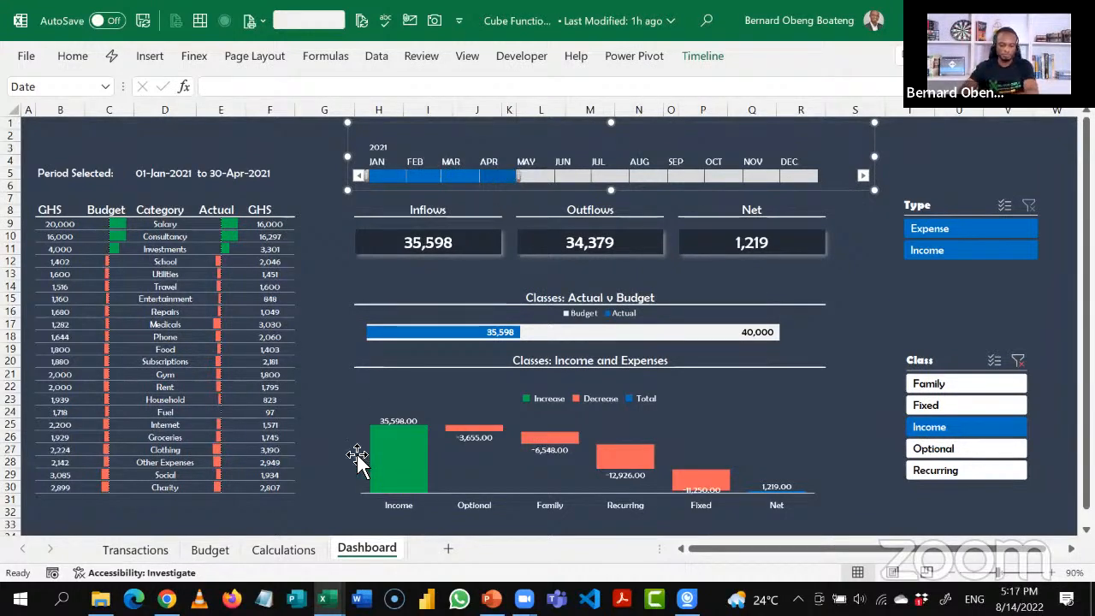
# Switch to the other open Cube Functions workbook and view its empty Dashboard and Calculations sheets.
pyautogui.click(327, 598)
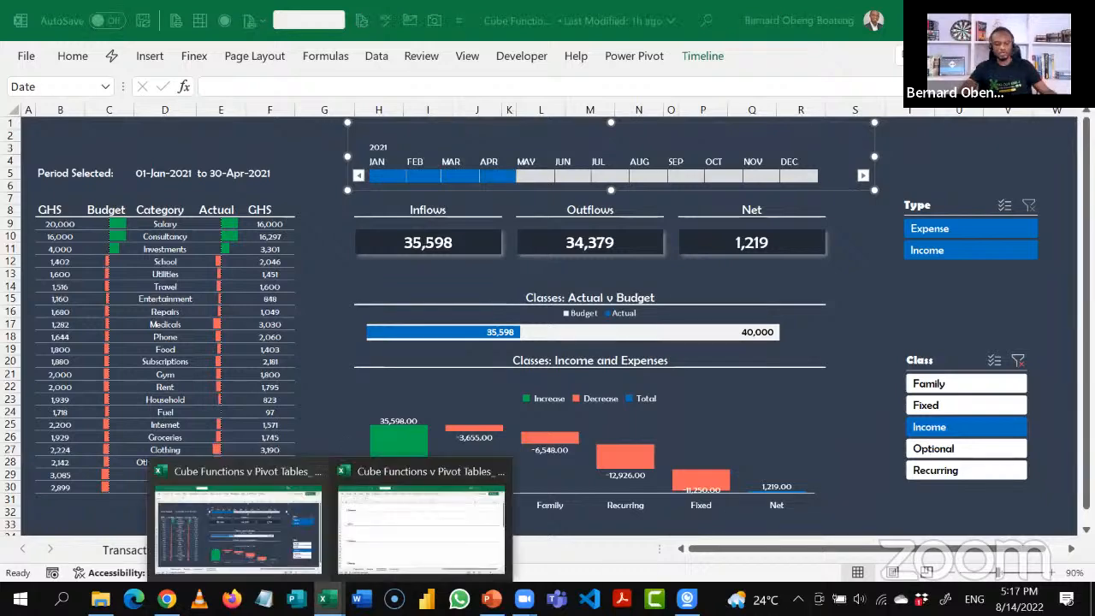
pyautogui.click(391, 533)
pyautogui.click(375, 452)
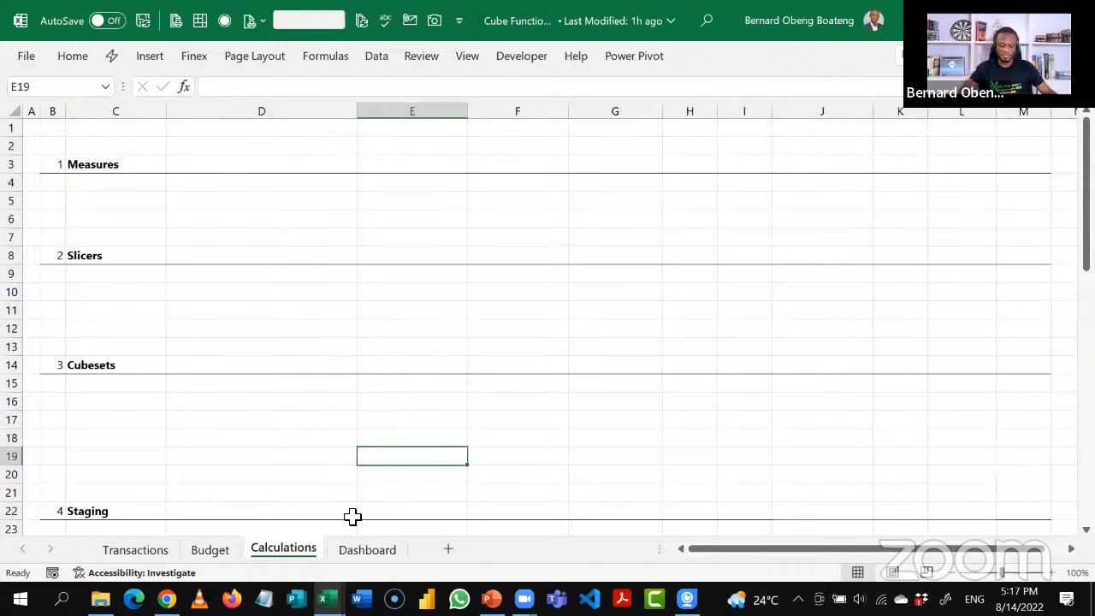
pyautogui.click(341, 558)
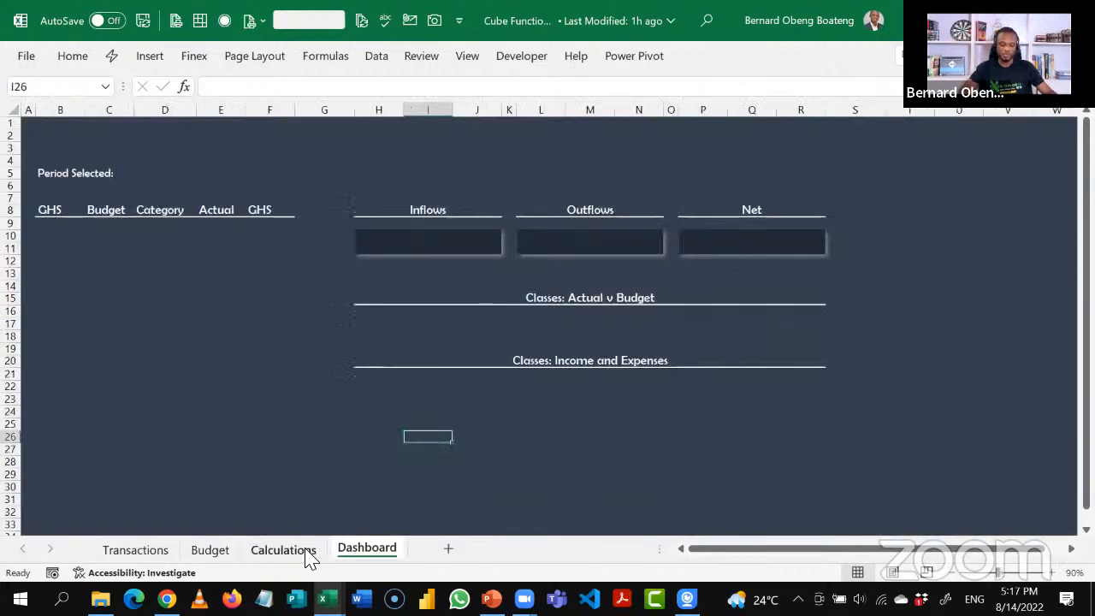
pyautogui.click(302, 557)
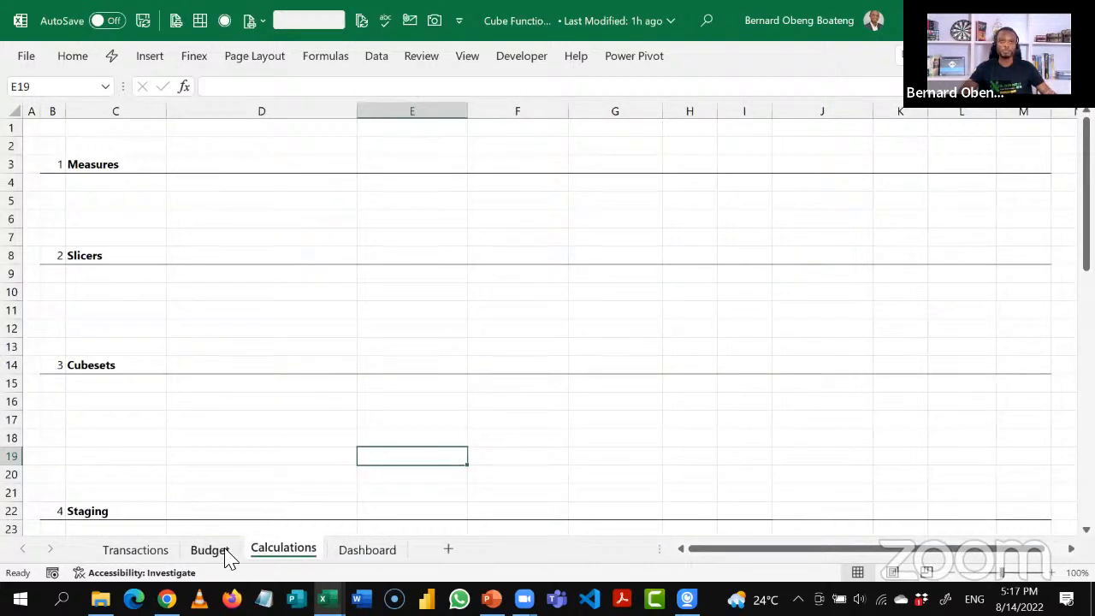
# Go to the Transactions sheet, keep the ribbon permanently expanded and display the table's name and design options.
pyautogui.click(159, 553)
pyautogui.click(187, 375)
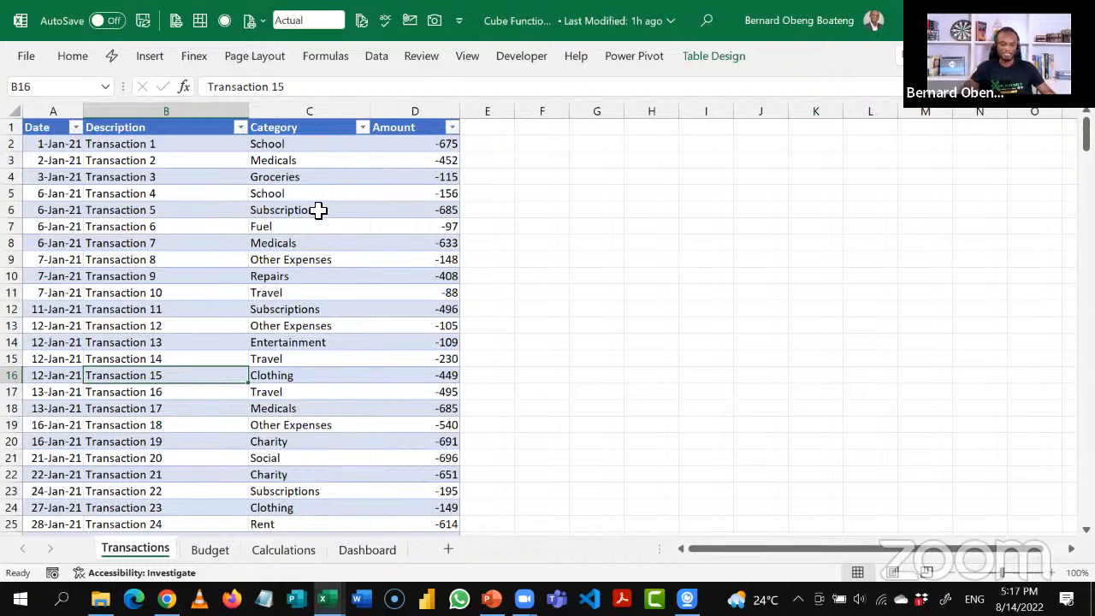
pyautogui.click(80, 65)
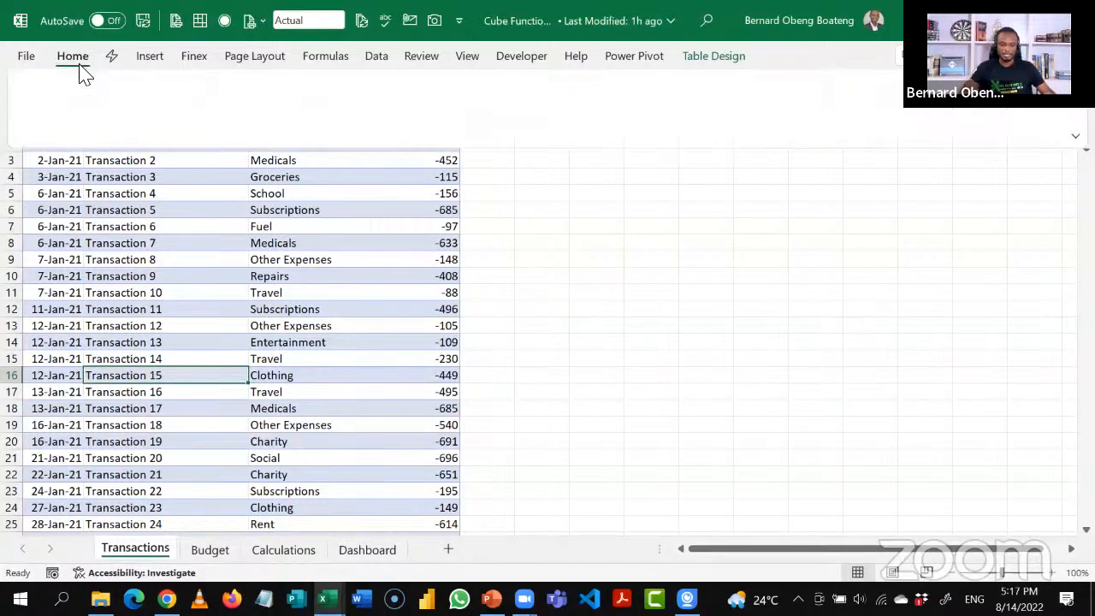
pyautogui.doubleClick(80, 65)
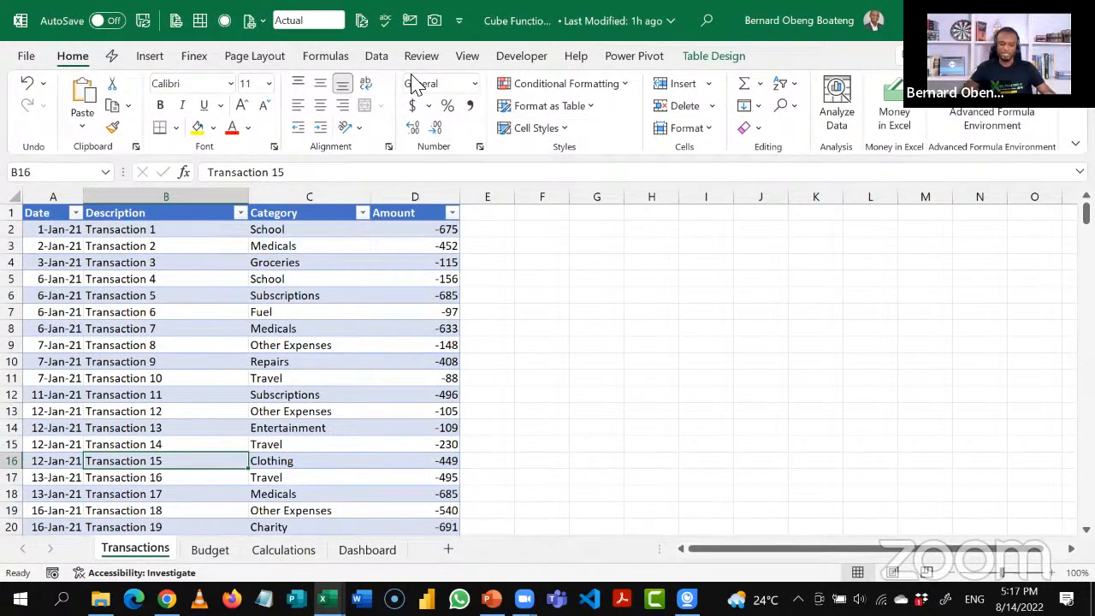
pyautogui.click(714, 56)
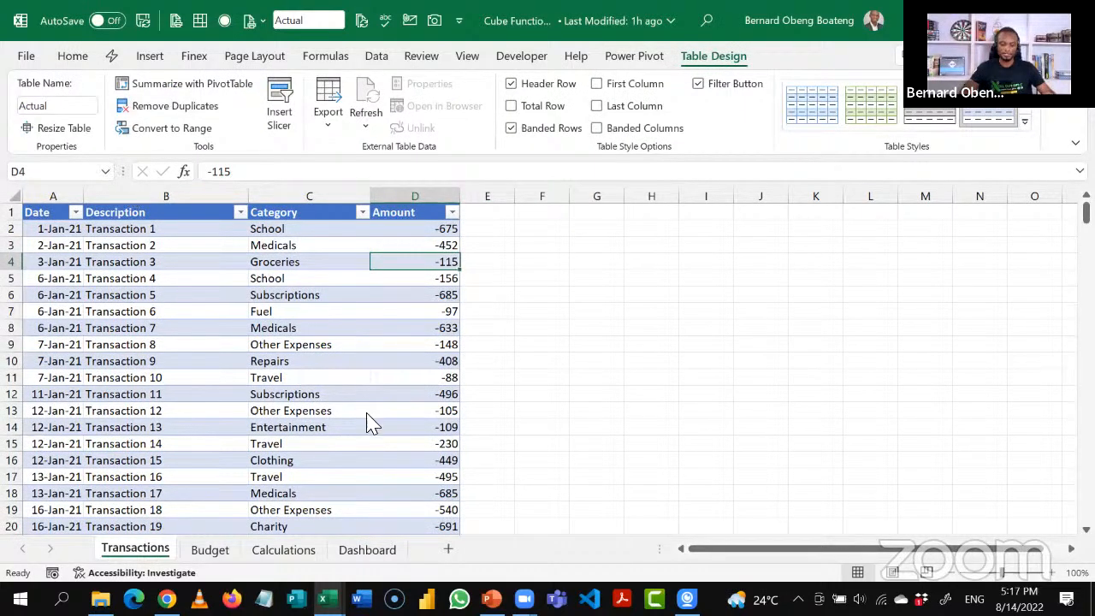
pyautogui.hotkey('alt', 'Tab')
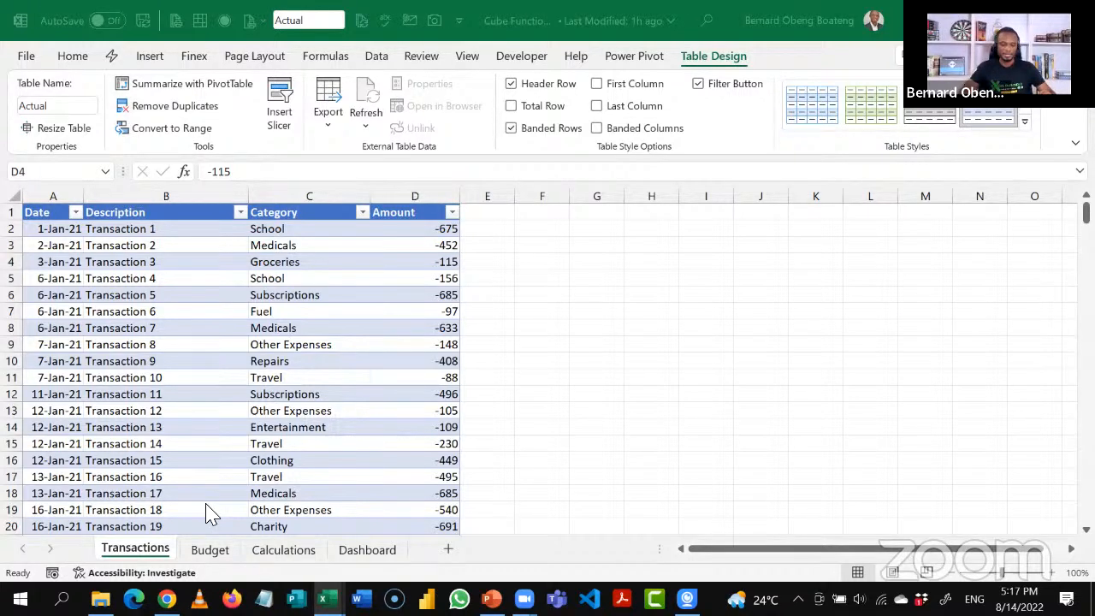
# Examine the Budget table's name, class and type columns and monthly amounts, comparing it with the Transactions sheet.
pyautogui.click(203, 554)
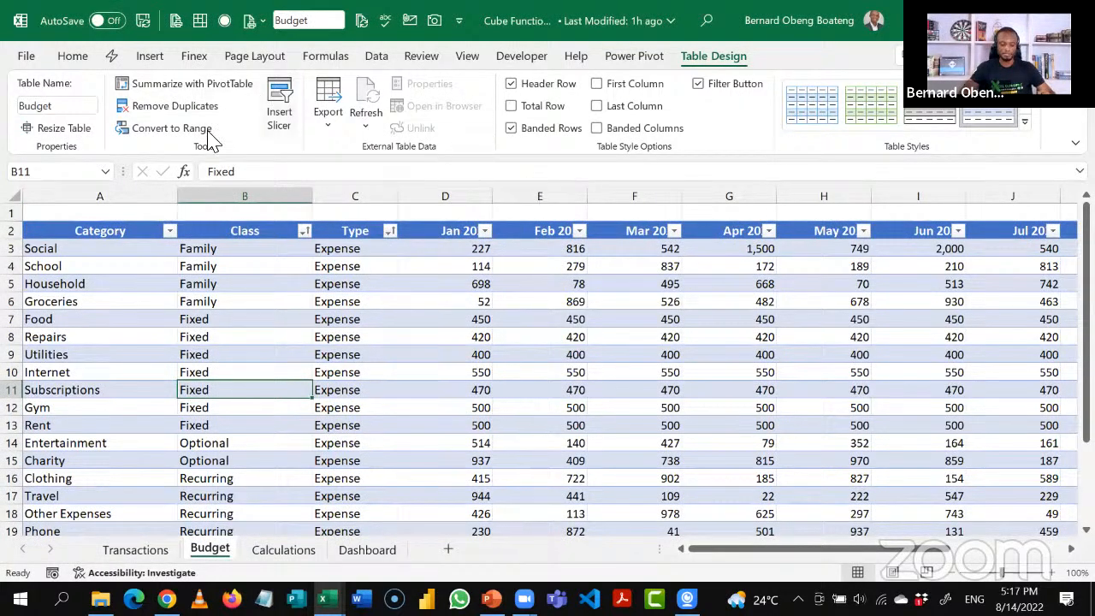
pyautogui.press('Down')
pyautogui.press('Down')
pyautogui.press('Down')
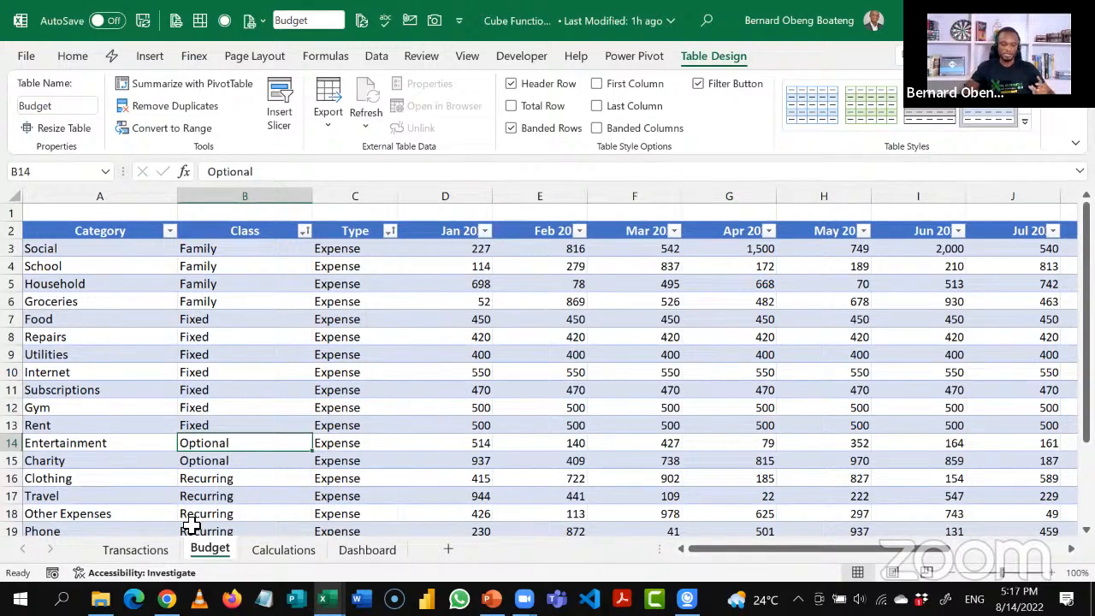
pyautogui.click(164, 551)
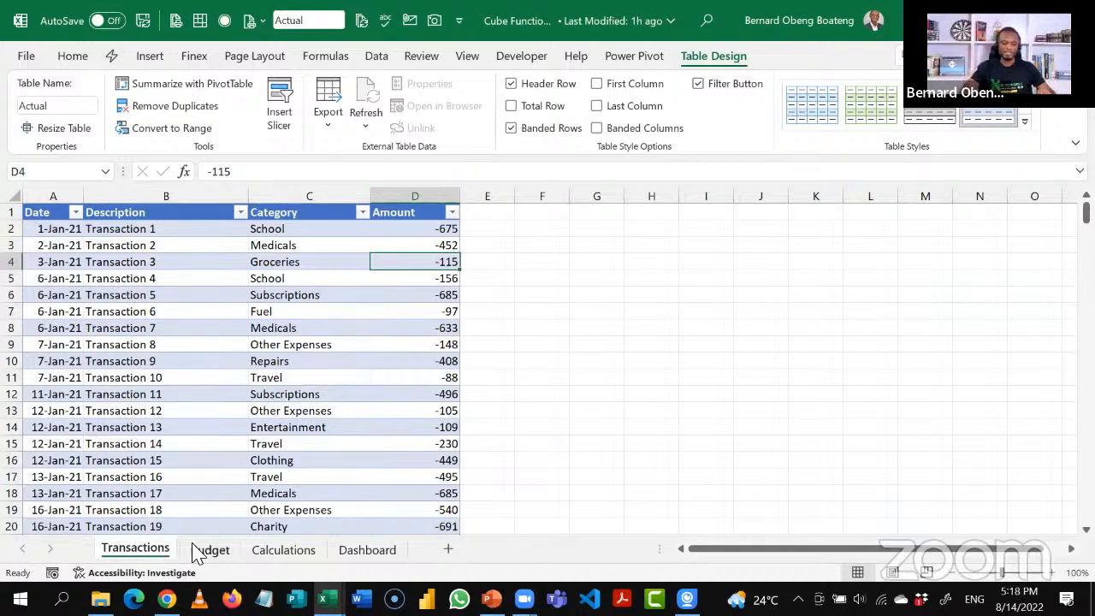
pyautogui.click(202, 550)
pyautogui.click(333, 355)
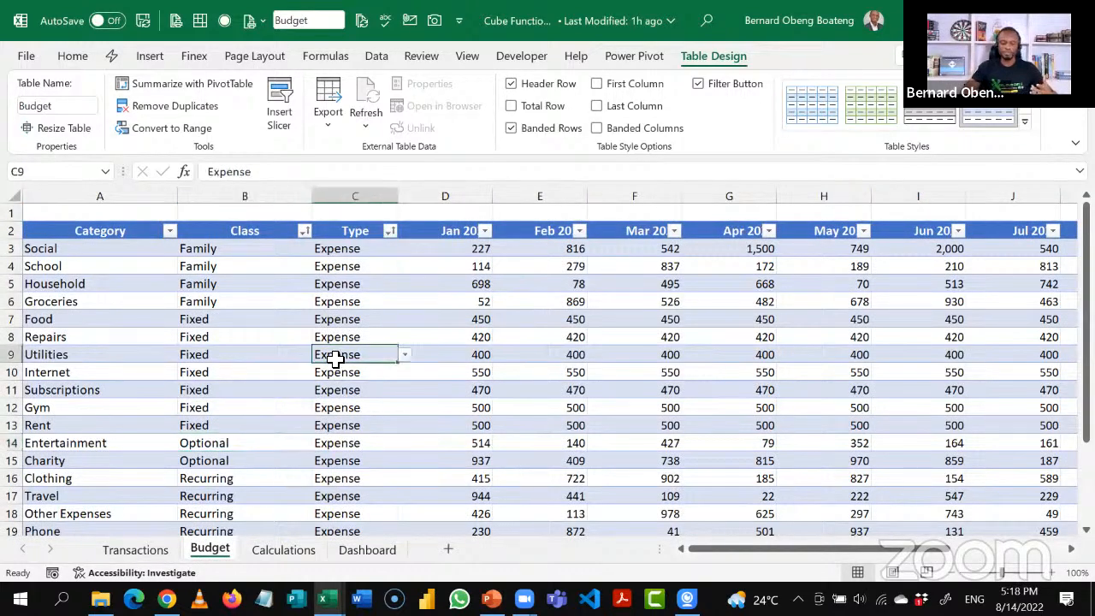
pyautogui.click(430, 265)
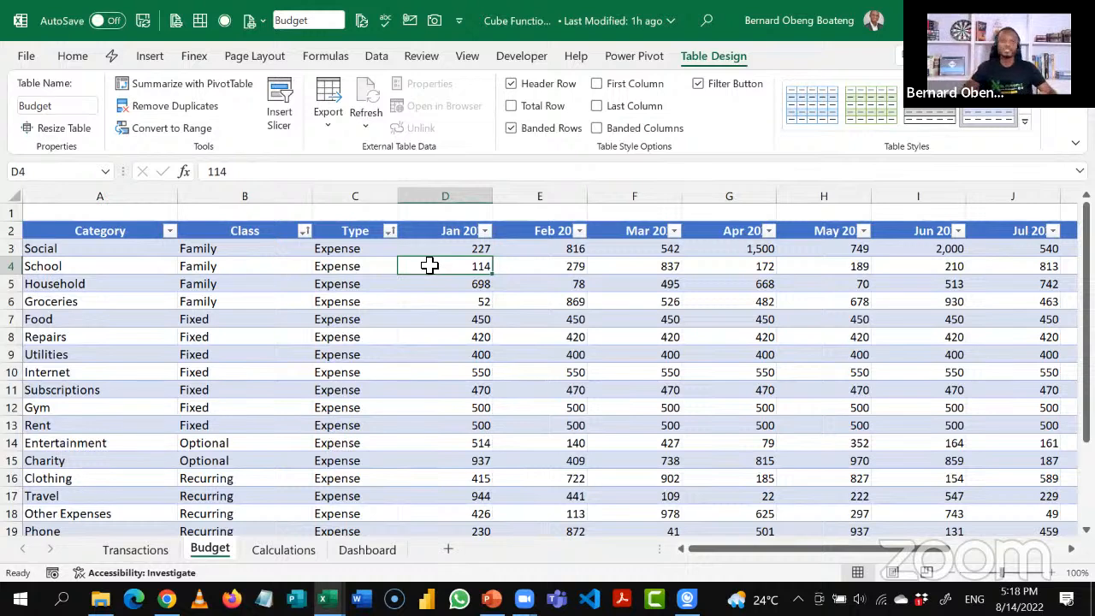
pyautogui.press('Down')
pyautogui.press('Down')
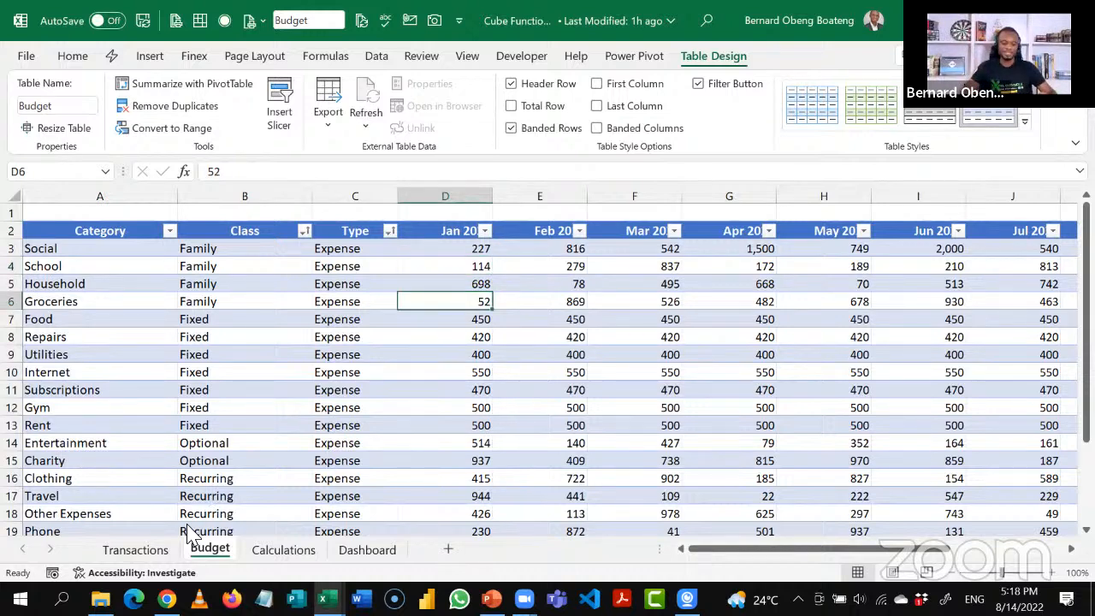
# Load the Actual table from the Transactions sheet into the Power Query Editor.
pyautogui.click(137, 550)
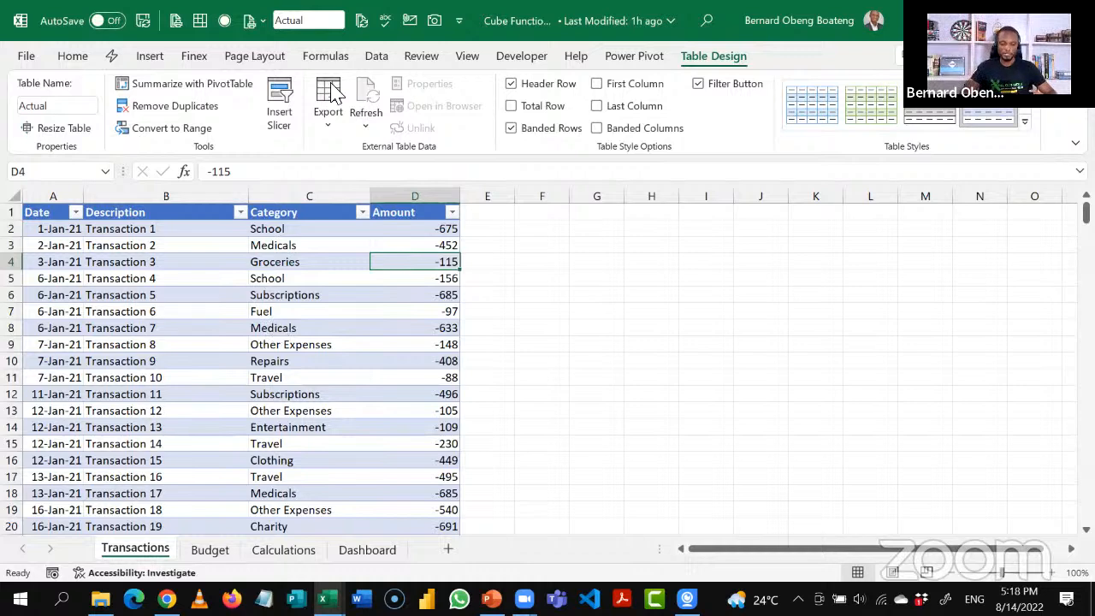
pyautogui.scroll(6, 334, 92)
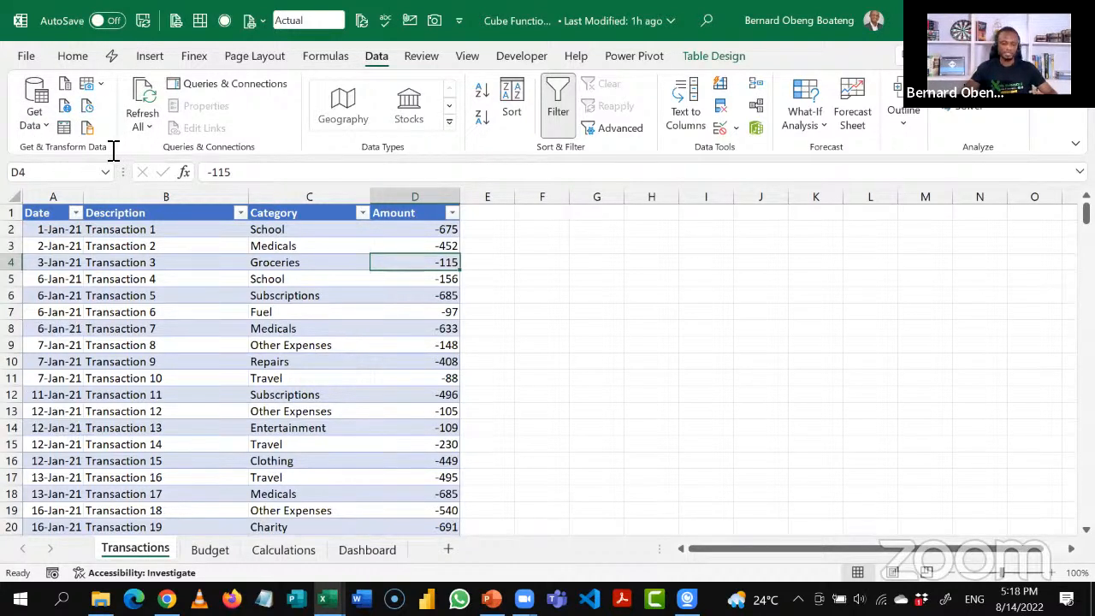
pyautogui.click(115, 298)
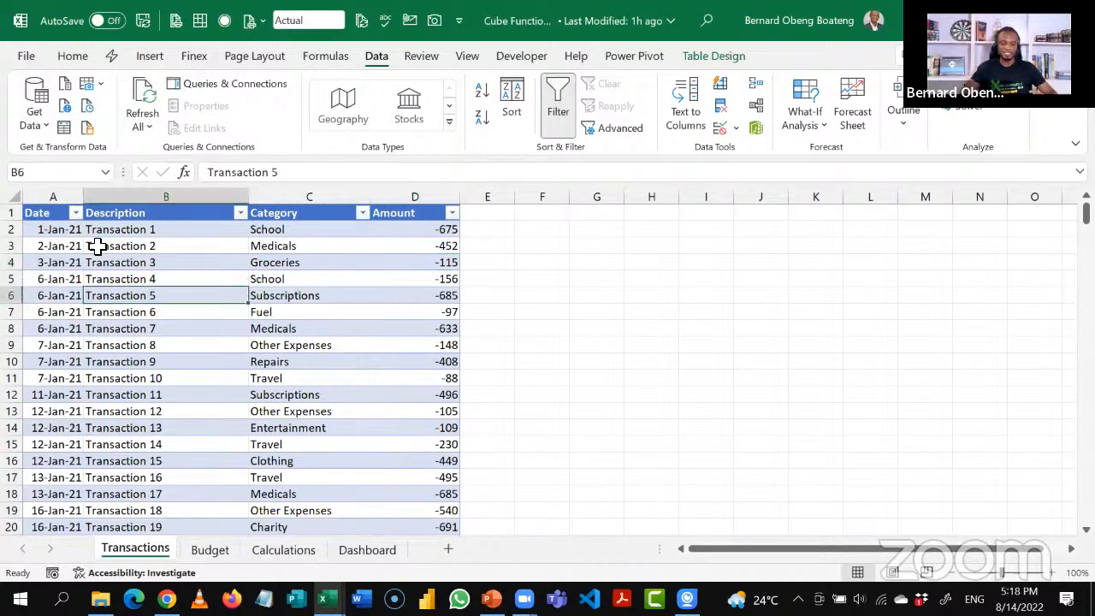
pyautogui.click(63, 128)
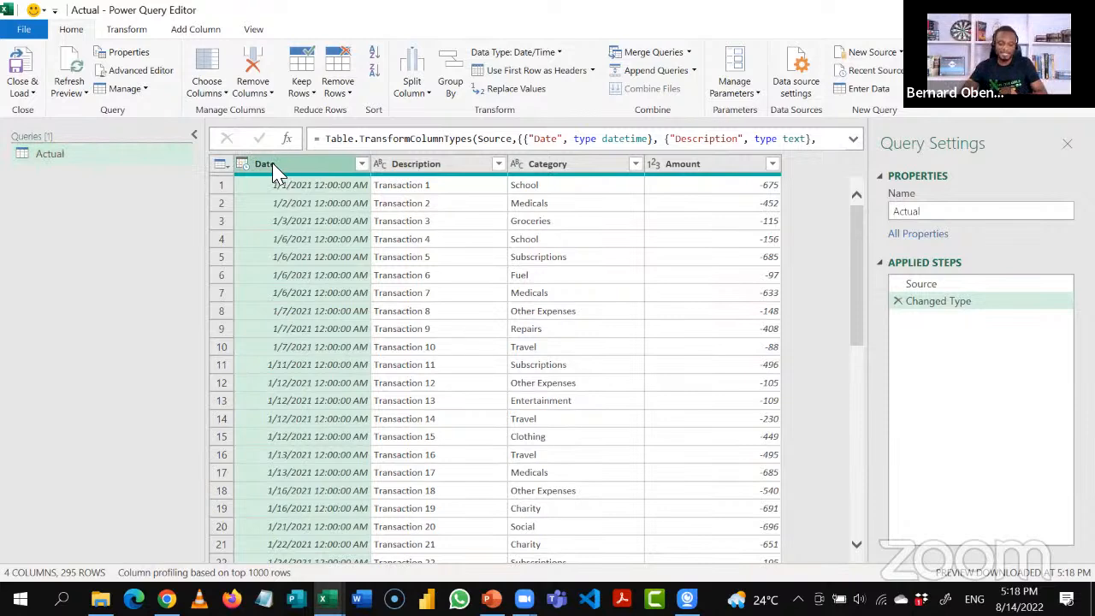
# Change the Actual query's Date column to the Date type, replacing the current conversion step.
pyautogui.click(245, 166)
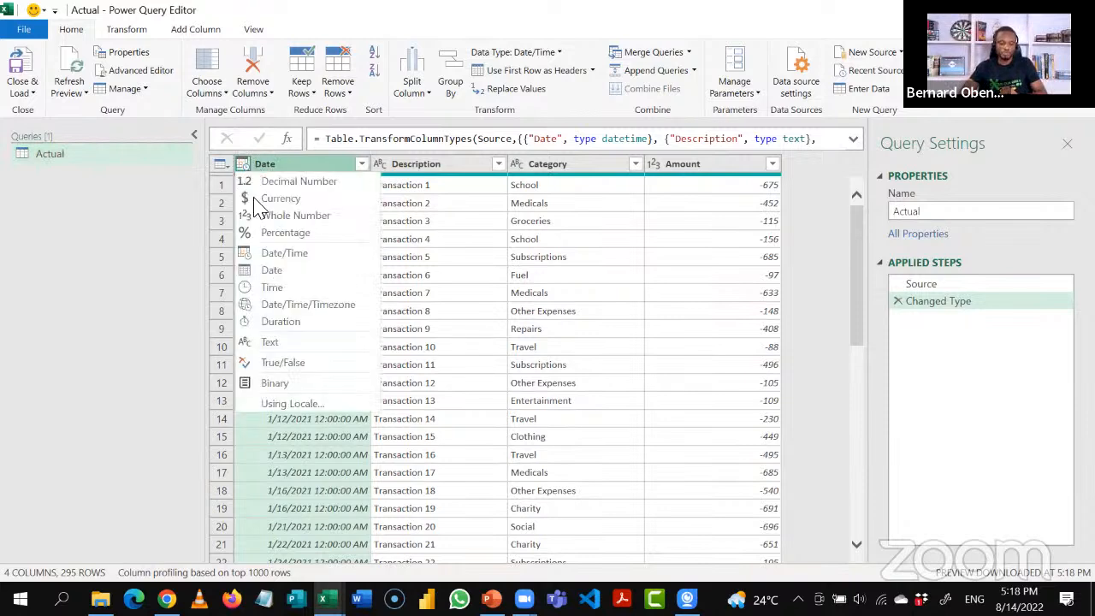
pyautogui.click(292, 272)
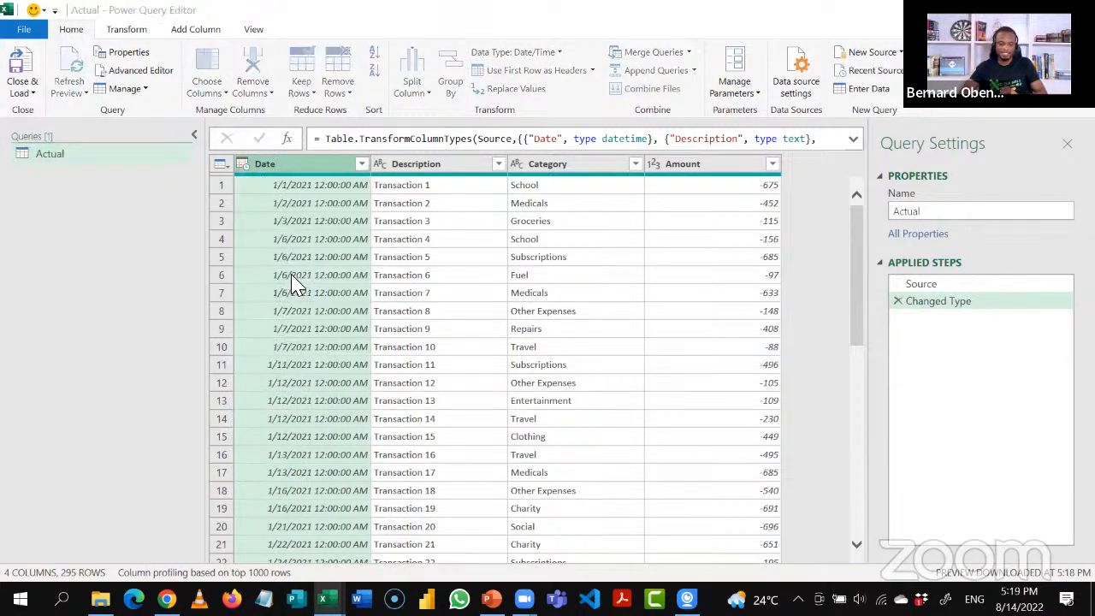
pyautogui.click(505, 342)
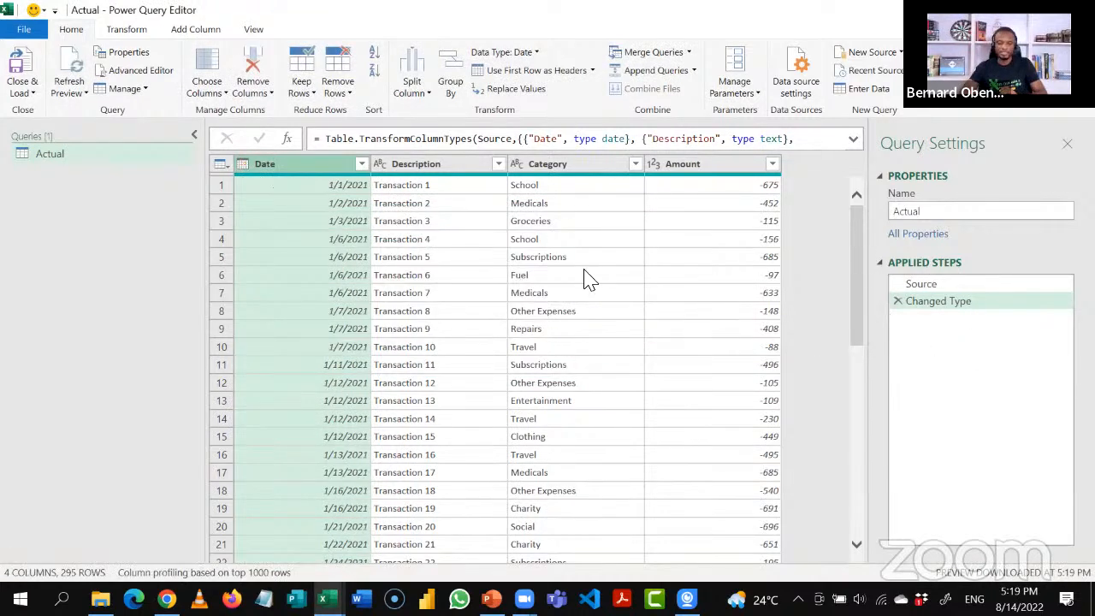
# Remove the Description column from the Actual query and check the remaining Date, Category and Amount columns.
pyautogui.click(462, 170)
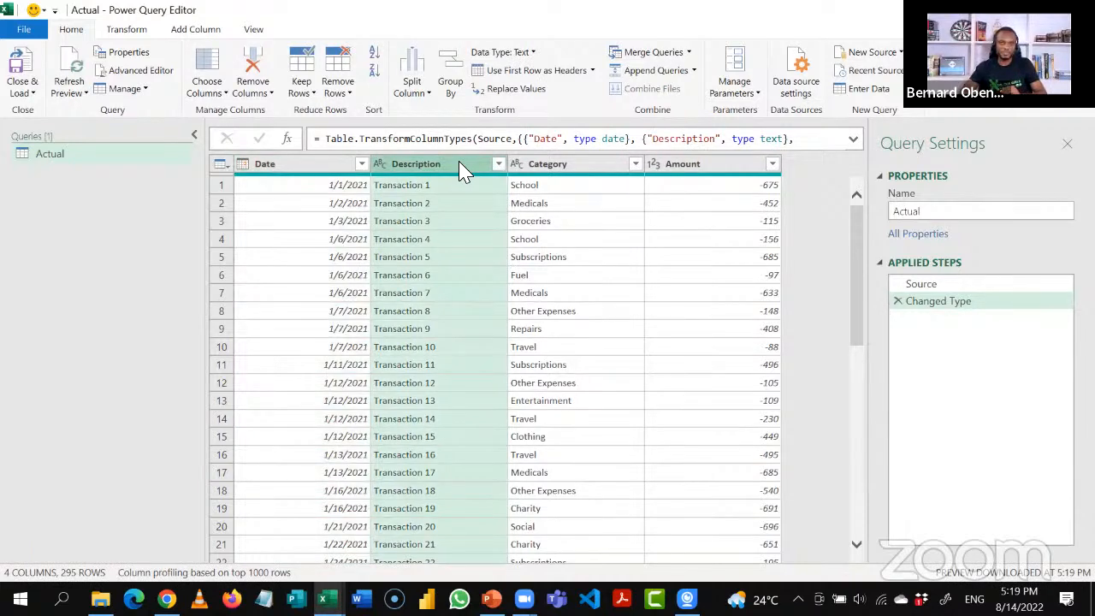
pyautogui.rightClick(462, 170)
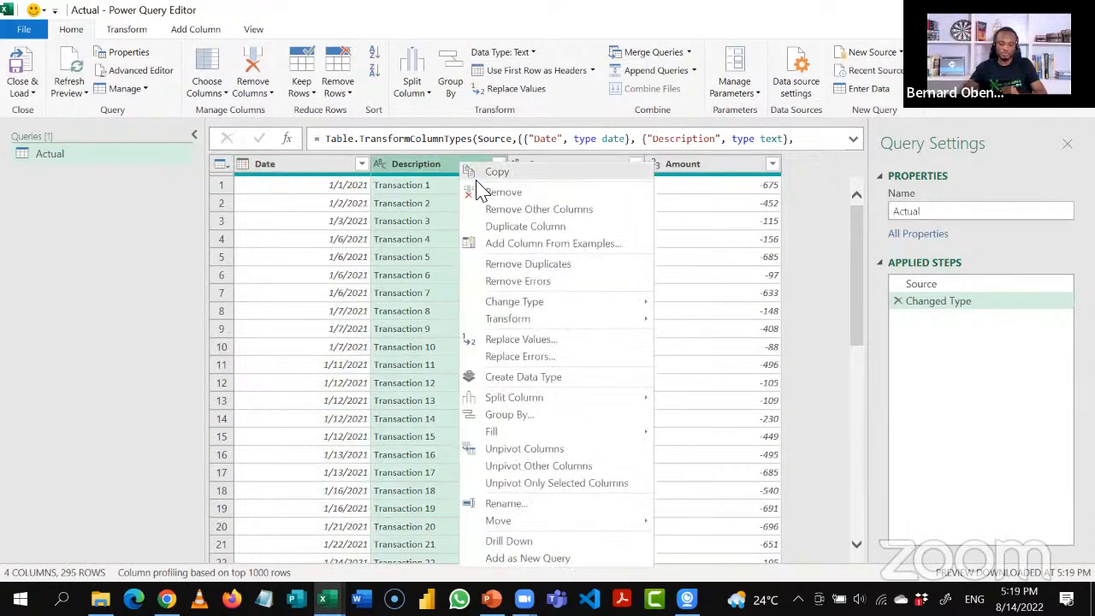
pyautogui.click(482, 189)
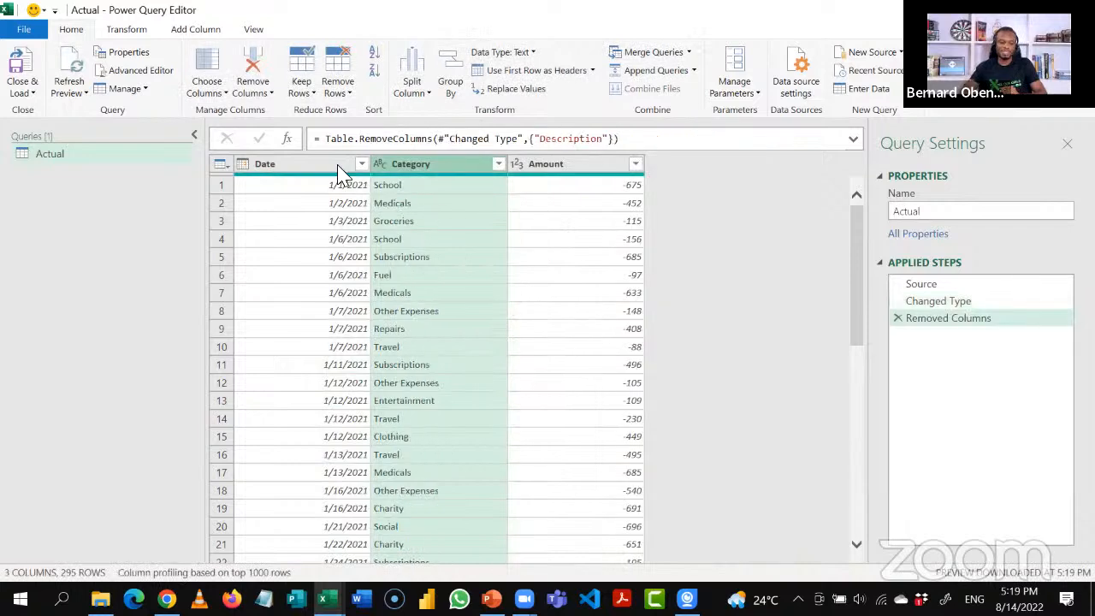
pyautogui.click(338, 169)
pyautogui.click(412, 169)
pyautogui.click(550, 168)
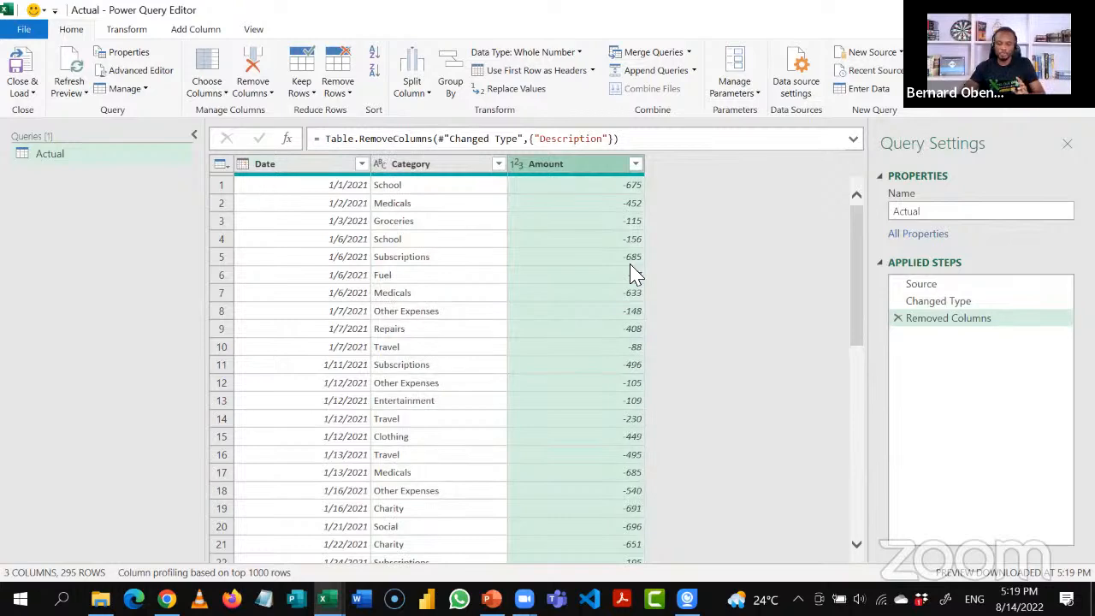
# Create a blank query and fill its formula with a copy of the Actual query's Source step formula.
pyautogui.click(919, 286)
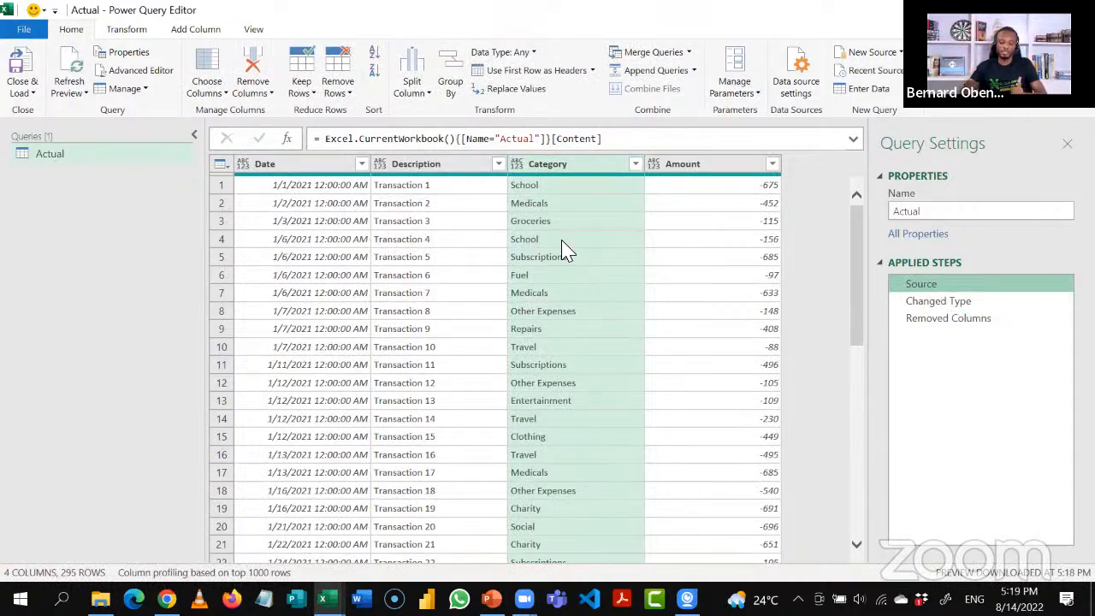
pyautogui.click(644, 140)
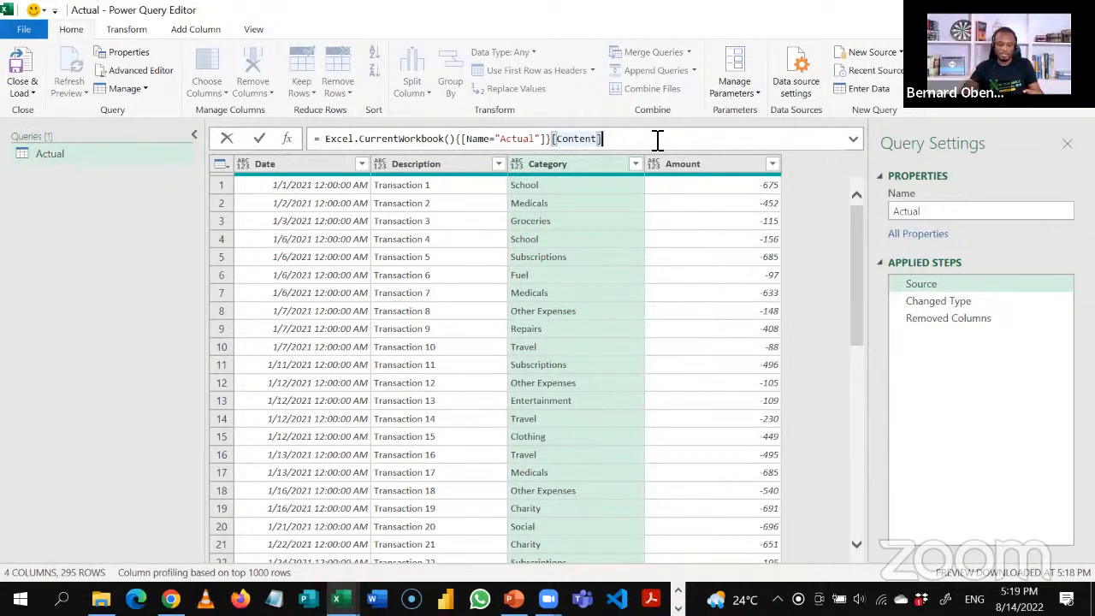
pyautogui.hotkey('ctrl', 'a')
pyautogui.hotkey('ctrl', 'c')
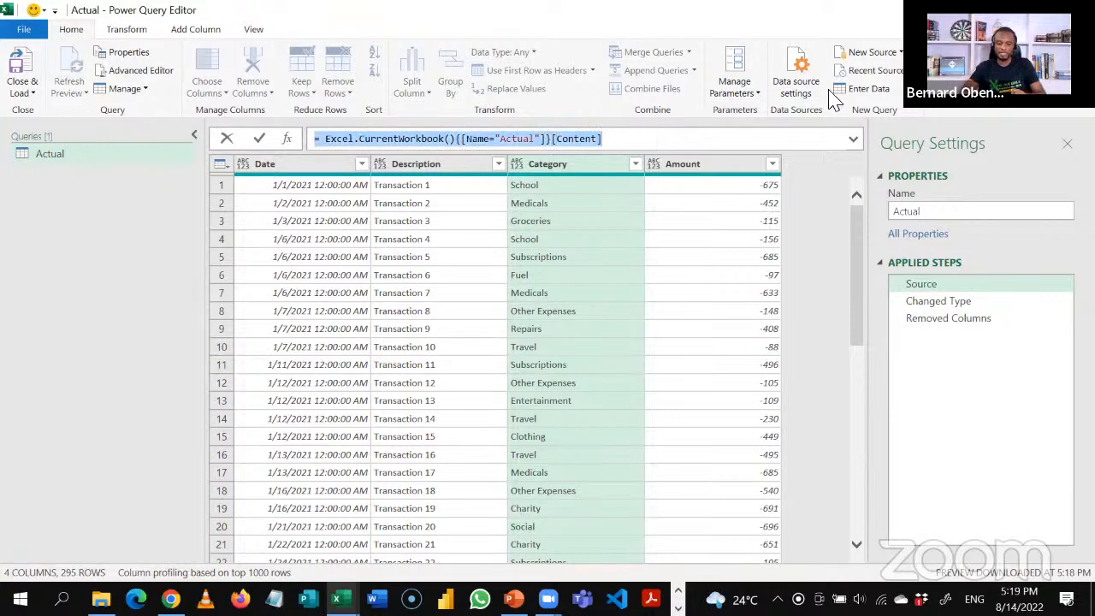
pyautogui.click(872, 52)
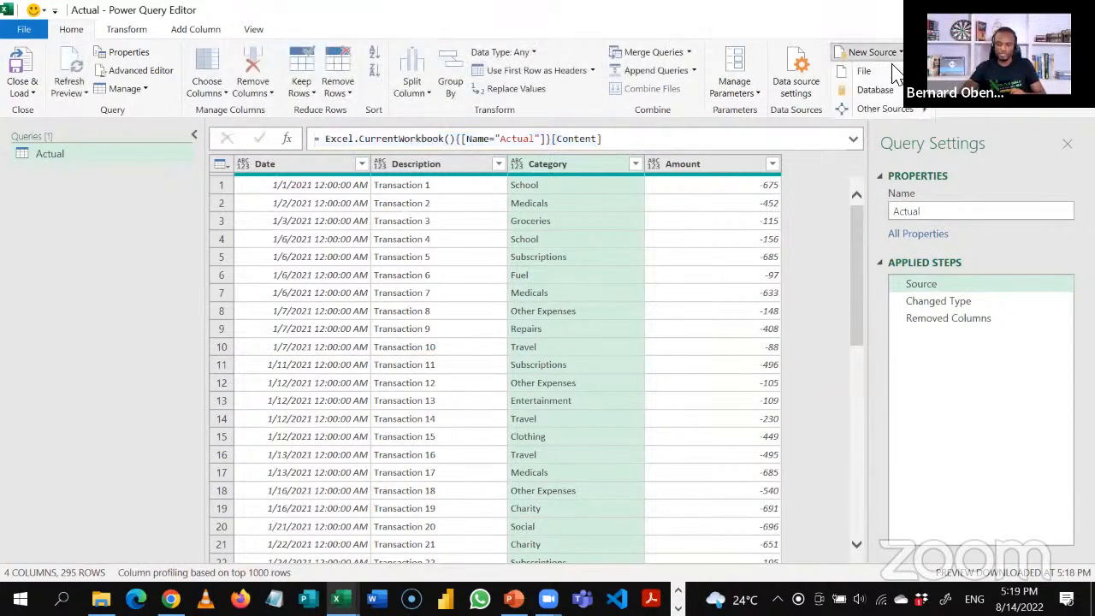
pyautogui.moveTo(894, 115)
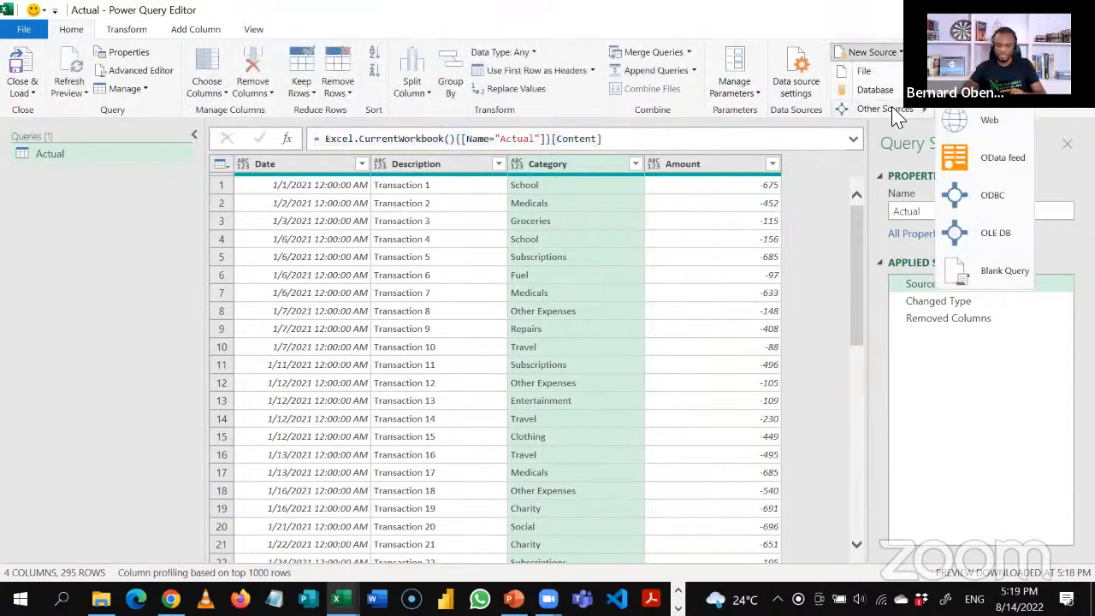
pyautogui.click(973, 280)
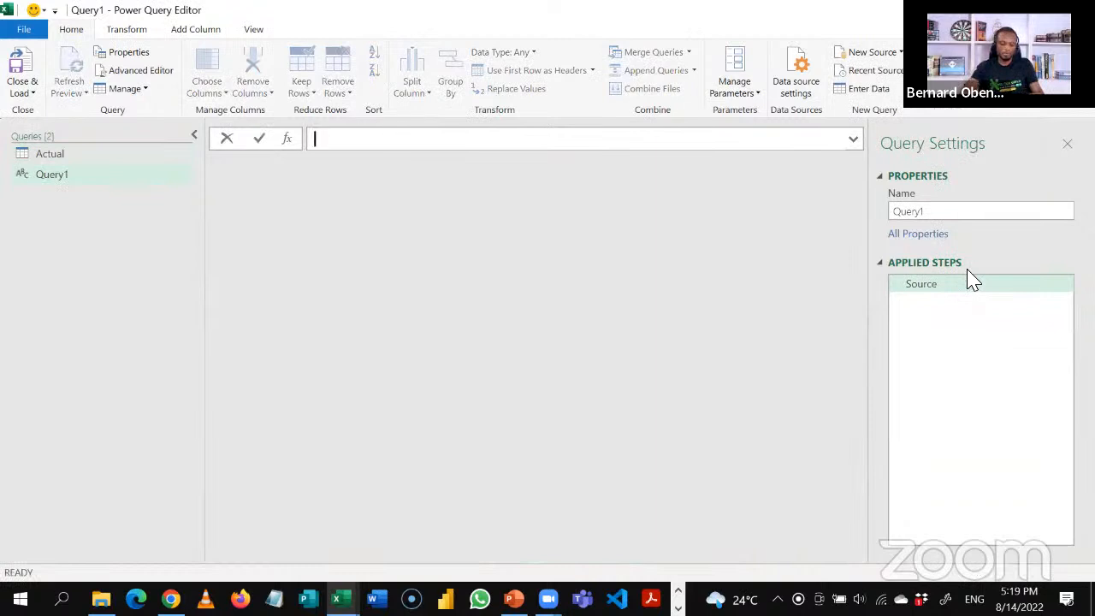
pyautogui.hotkey('ctrl', 'v')
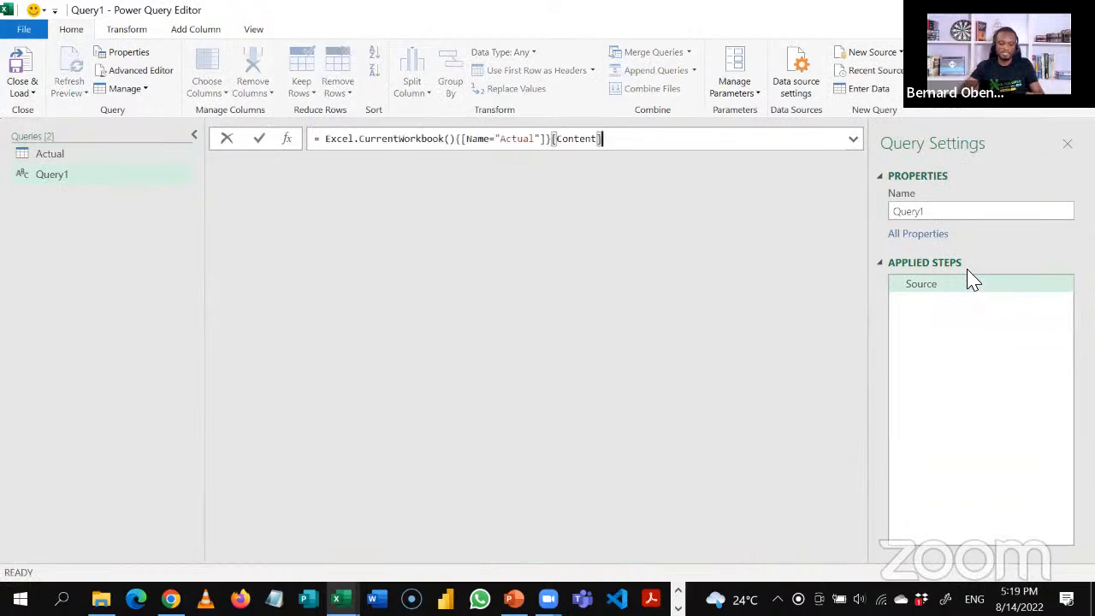
# Replace the table name in the new query's formula so it reads = Excel.CurrentWorkbook(){[Name="Budget"]}[Content] and load the table.
pyautogui.click(535, 144)
pyautogui.press('BackSpace')
pyautogui.press('BackSpace')
pyautogui.press('BackSpace')
pyautogui.press('BackSpace')
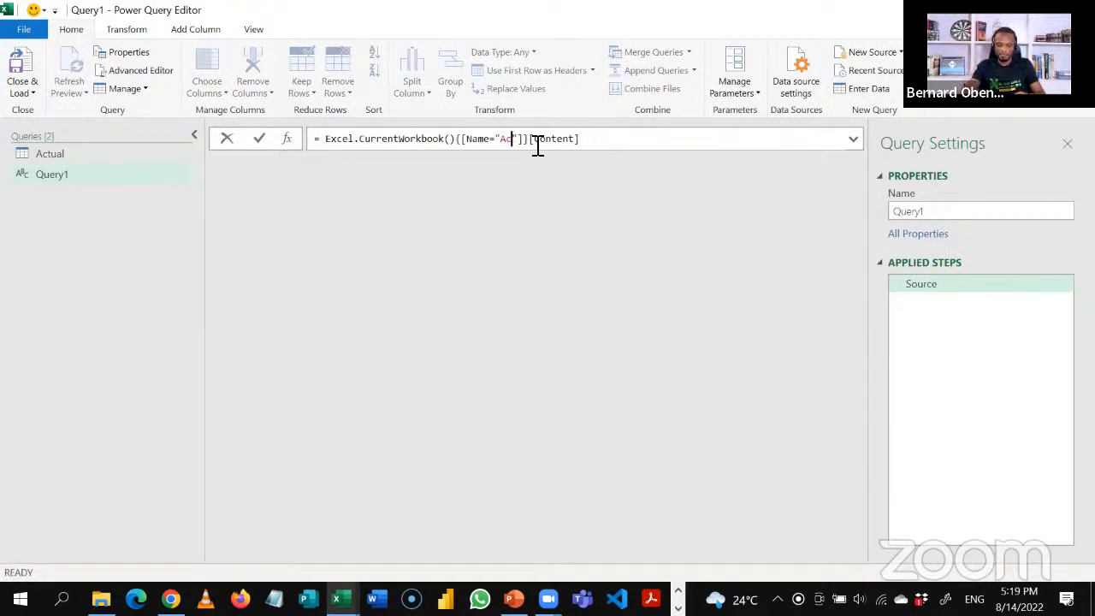
pyautogui.press('BackSpace')
pyautogui.press('BackSpace')
pyautogui.write('Budg')
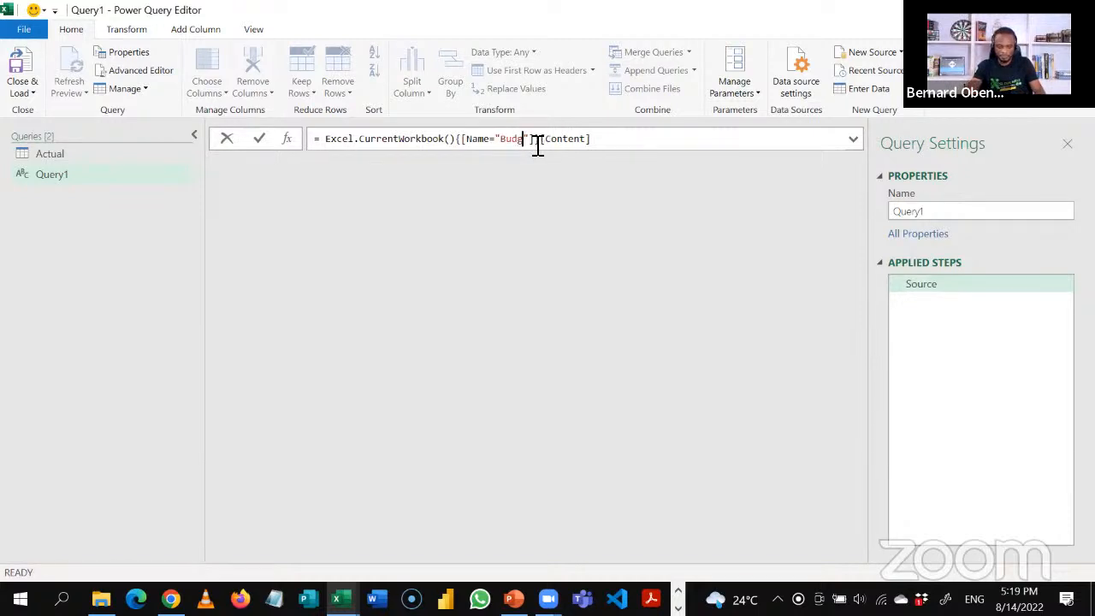
pyautogui.write('et')
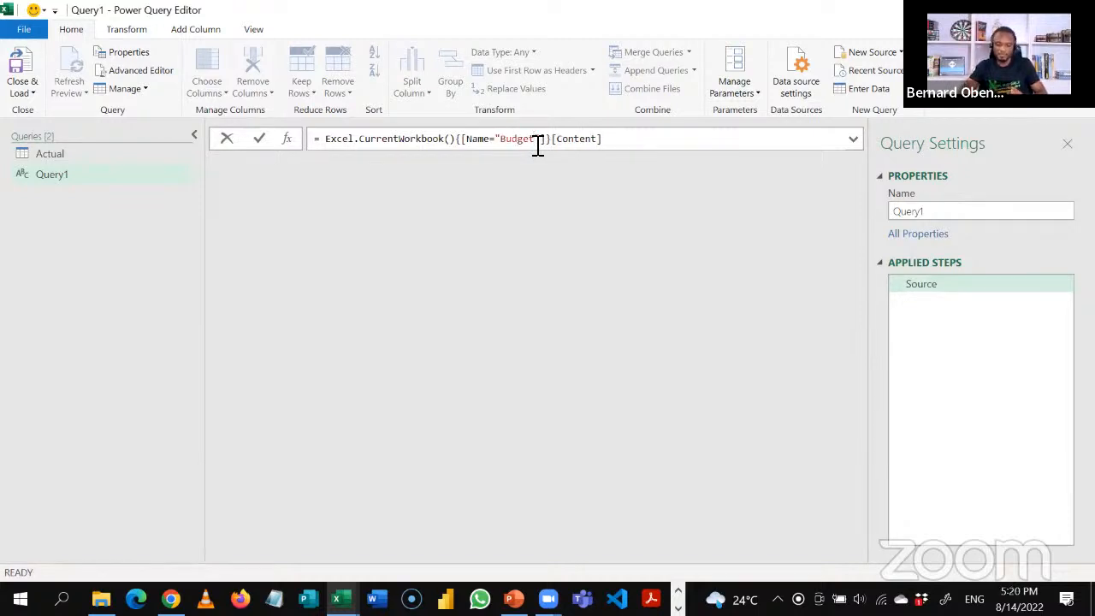
pyautogui.click(611, 144)
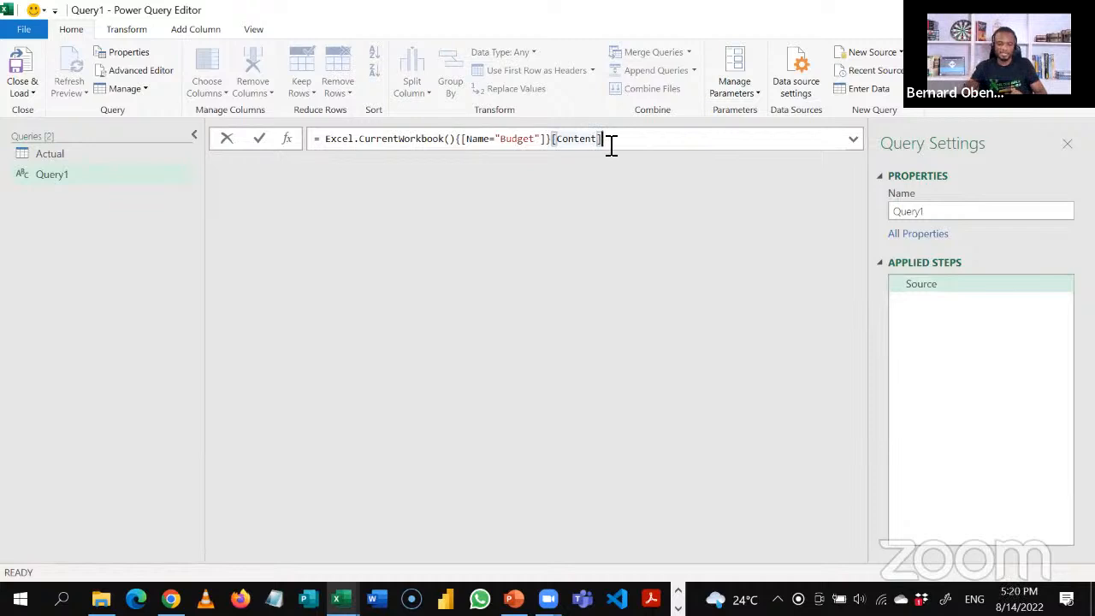
pyautogui.press('Return')
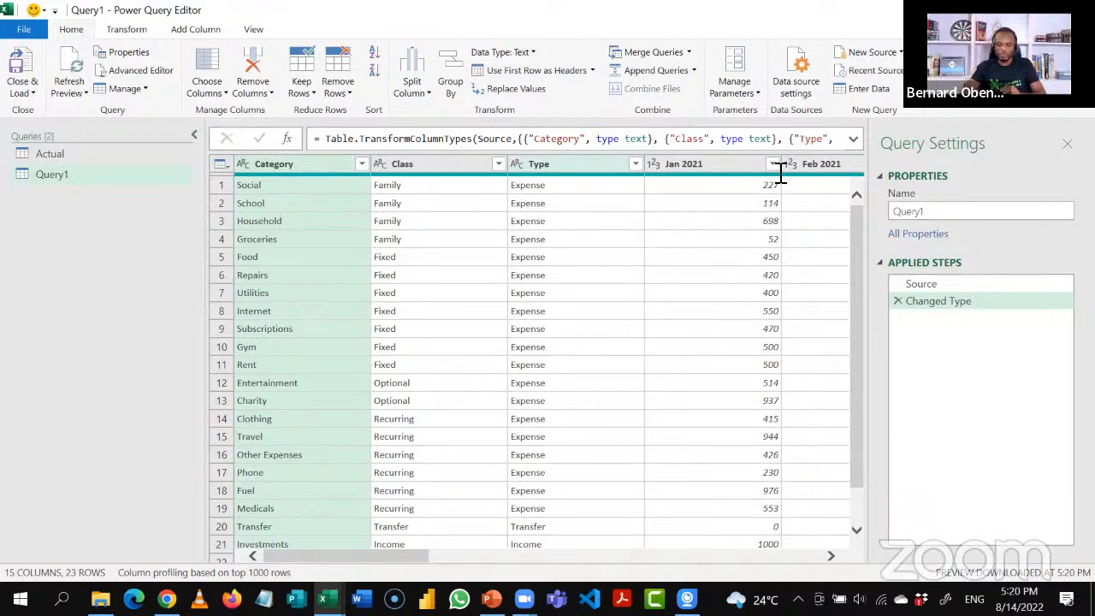
# Rename the new query as Reference.
pyautogui.click(933, 212)
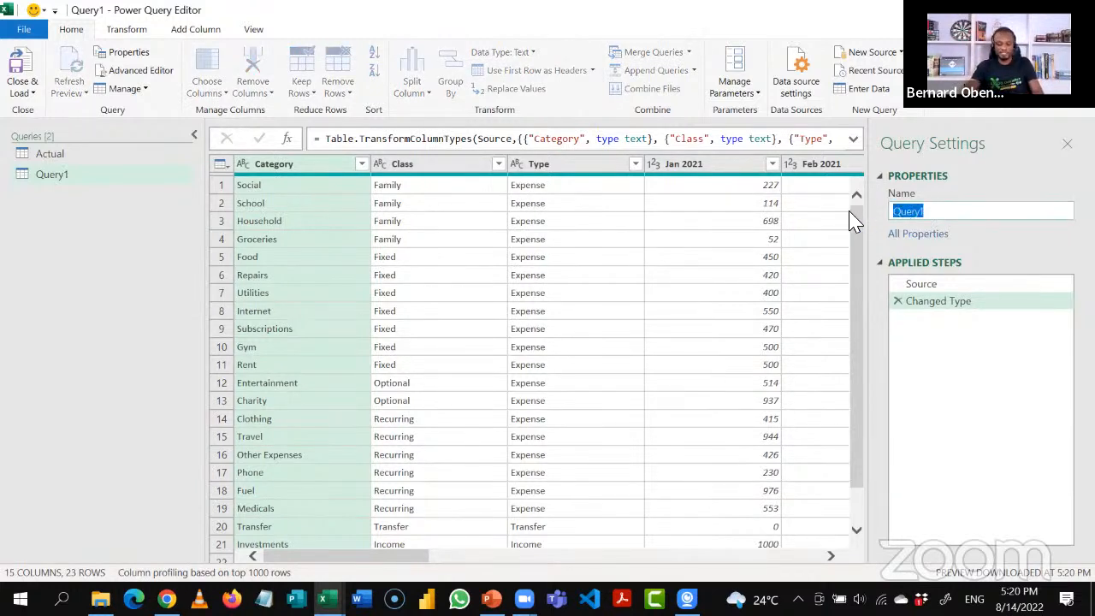
pyautogui.write('Reference')
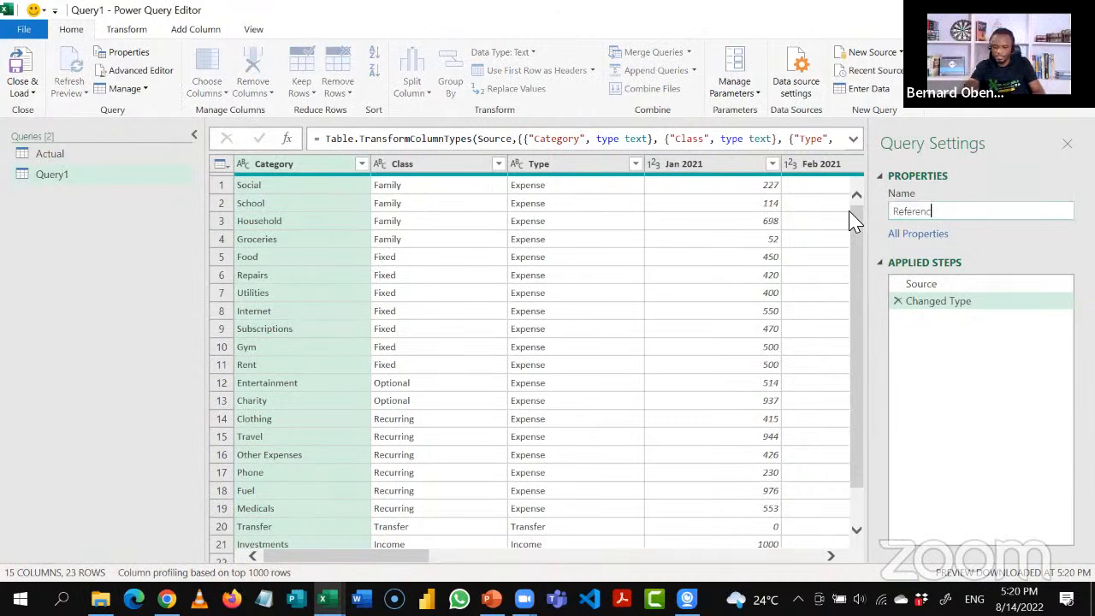
pyautogui.press('Return')
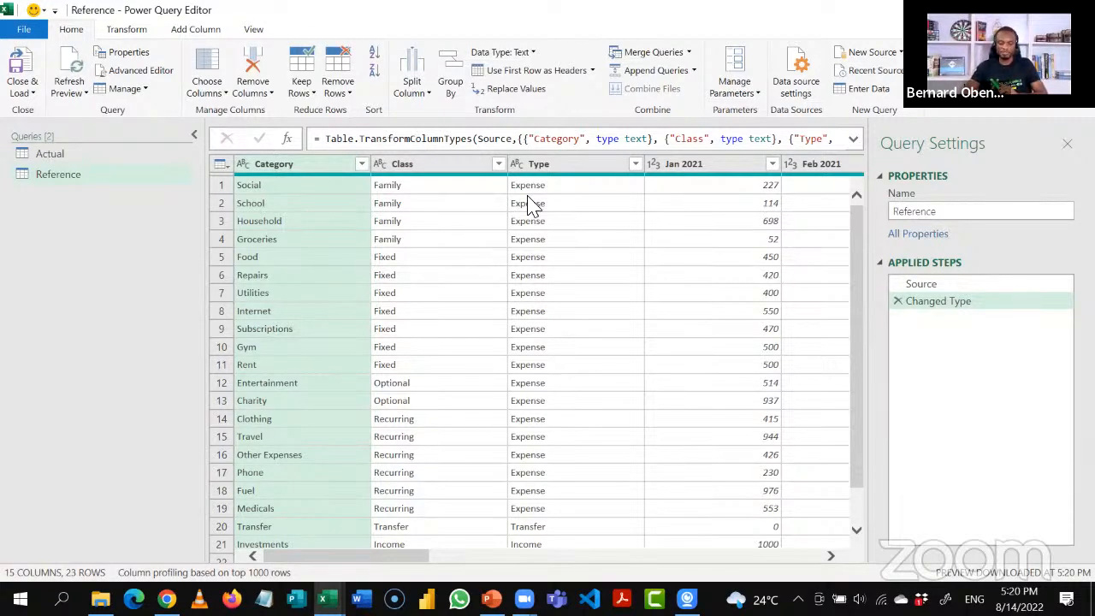
# Filter the Reference query's Type column to exclude Transfer rows, keeping Expense and Income.
pyautogui.click(564, 167)
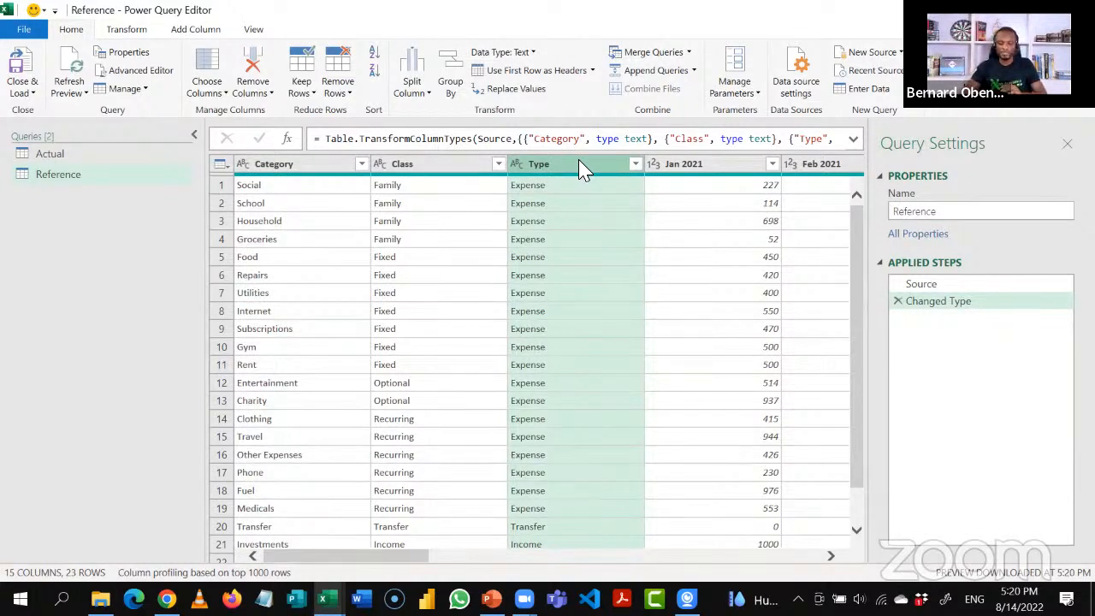
pyautogui.click(635, 164)
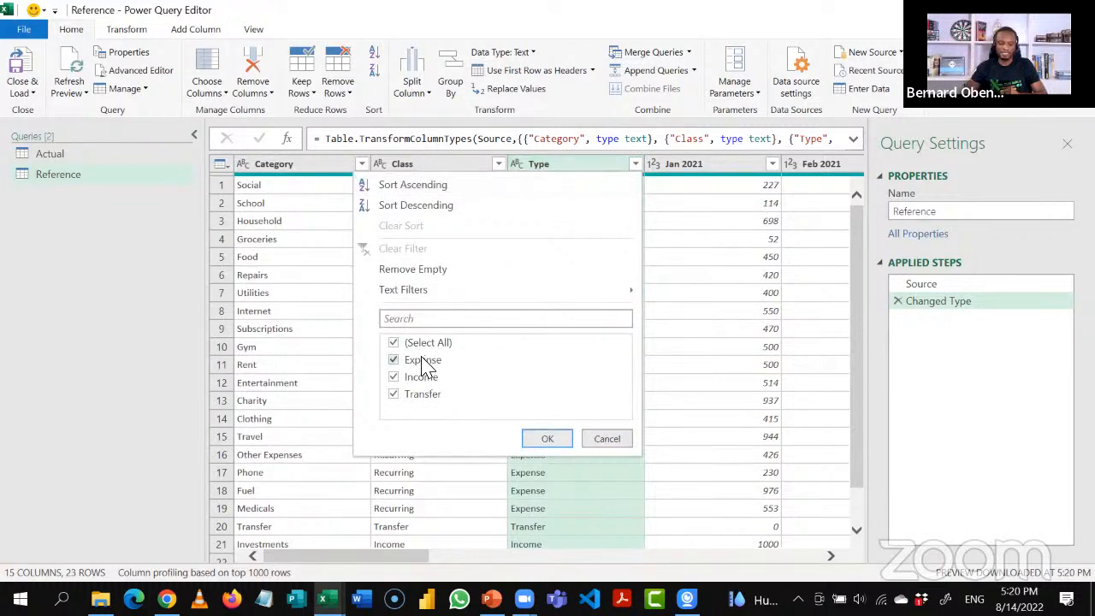
pyautogui.click(409, 398)
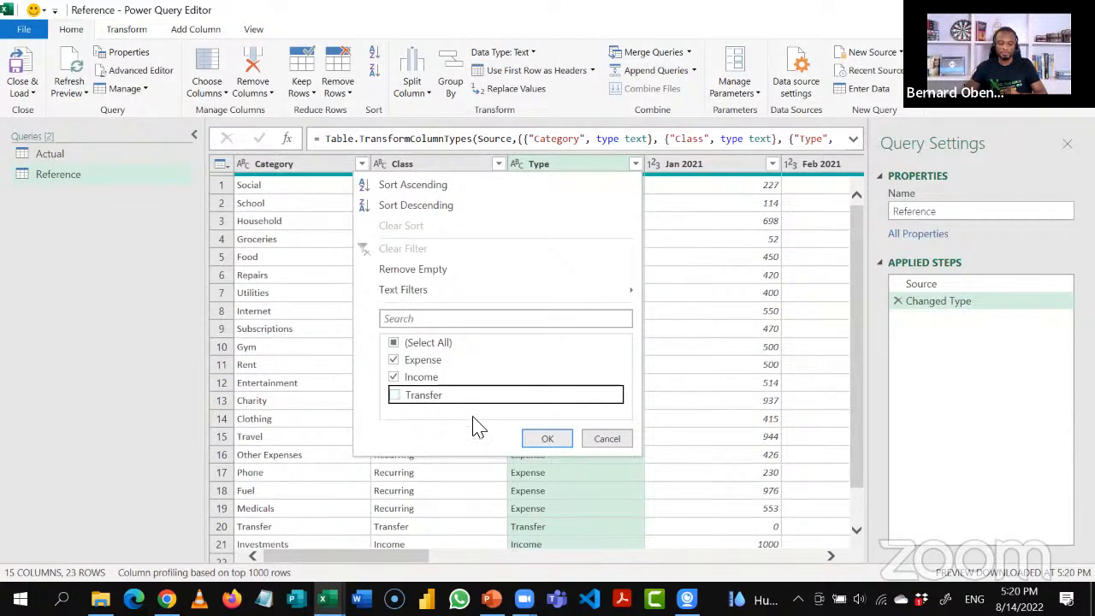
pyautogui.click(548, 439)
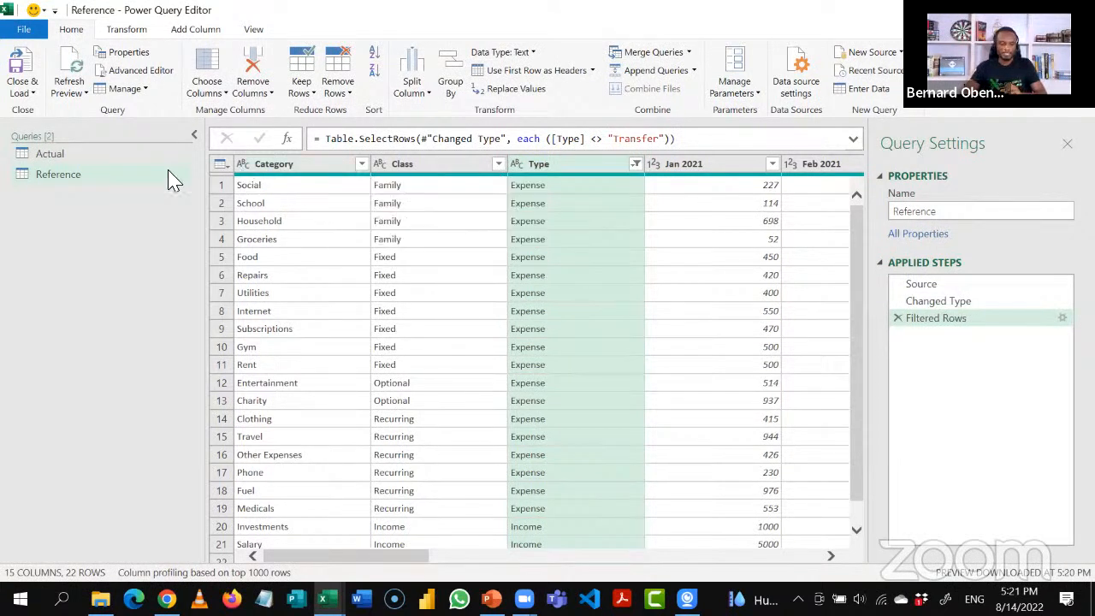
# Create a new query that references the Reference query and name it Budget.
pyautogui.click(143, 182)
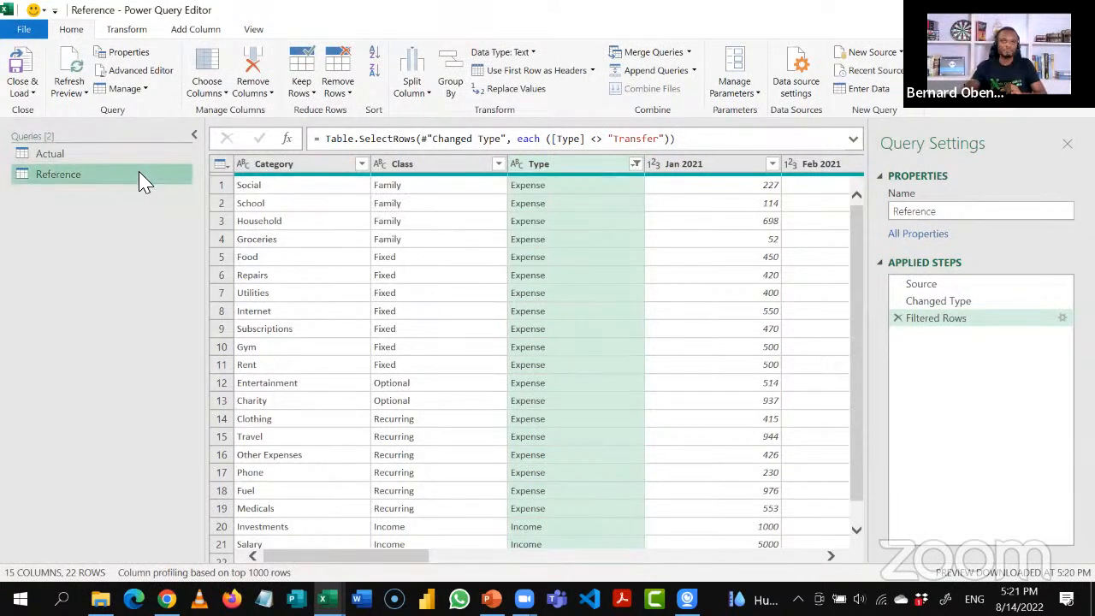
pyautogui.rightClick(144, 183)
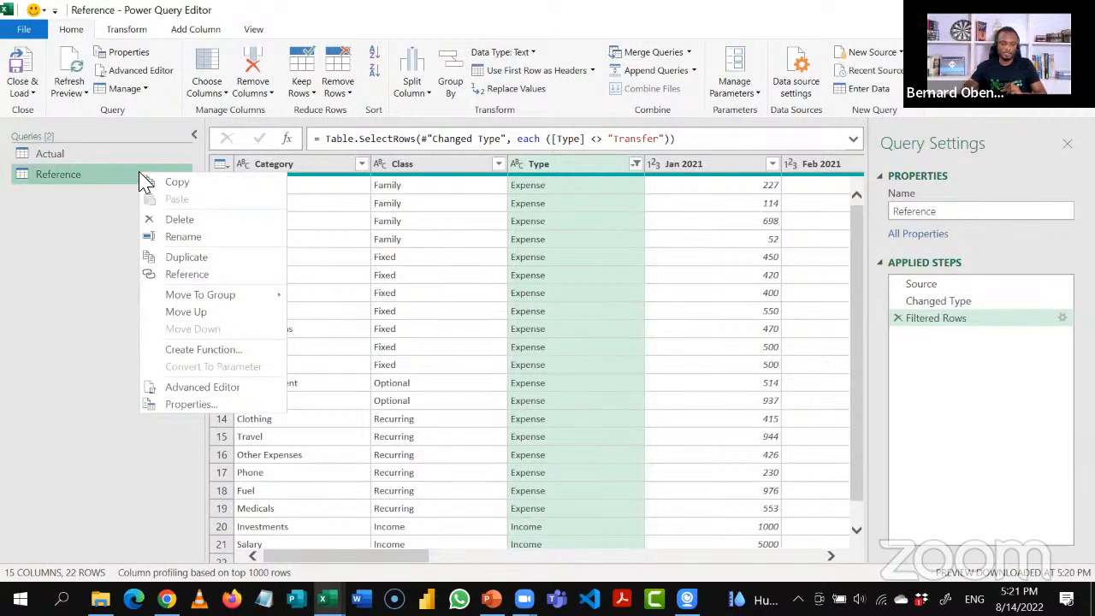
pyautogui.click(175, 275)
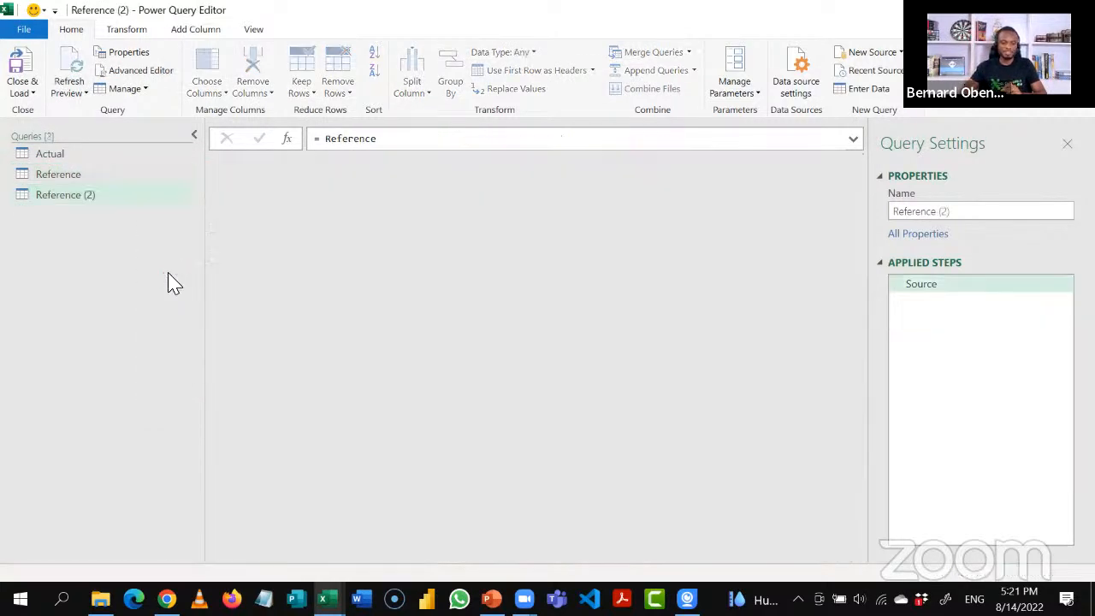
pyautogui.click(977, 214)
pyautogui.write('Budget')
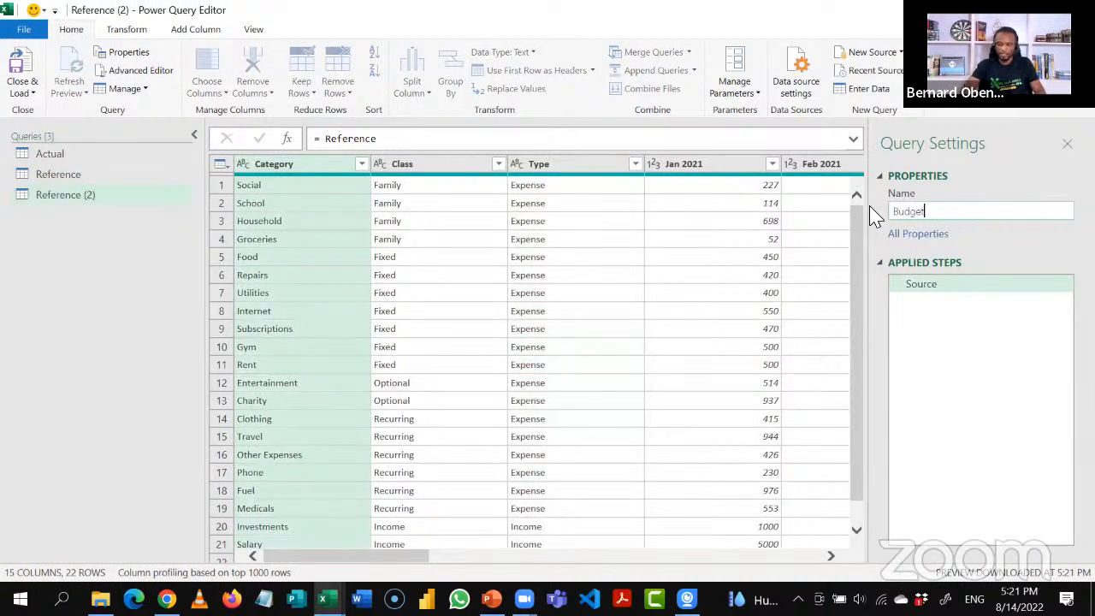
pyautogui.press('Return')
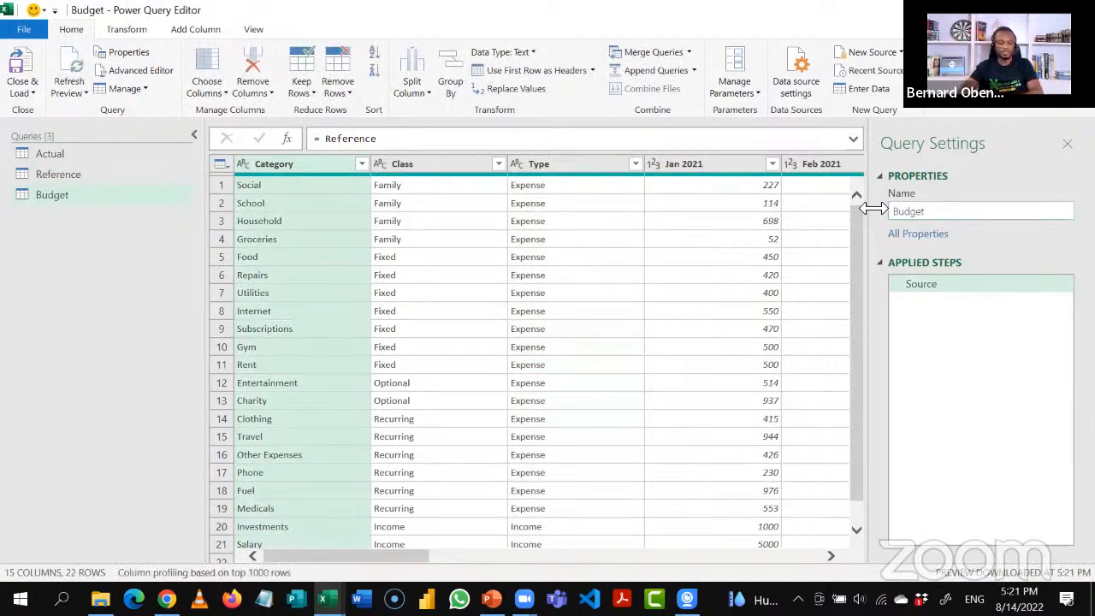
# Review the Category, Class and Type columns of the Budget query.
pyautogui.click(98, 178)
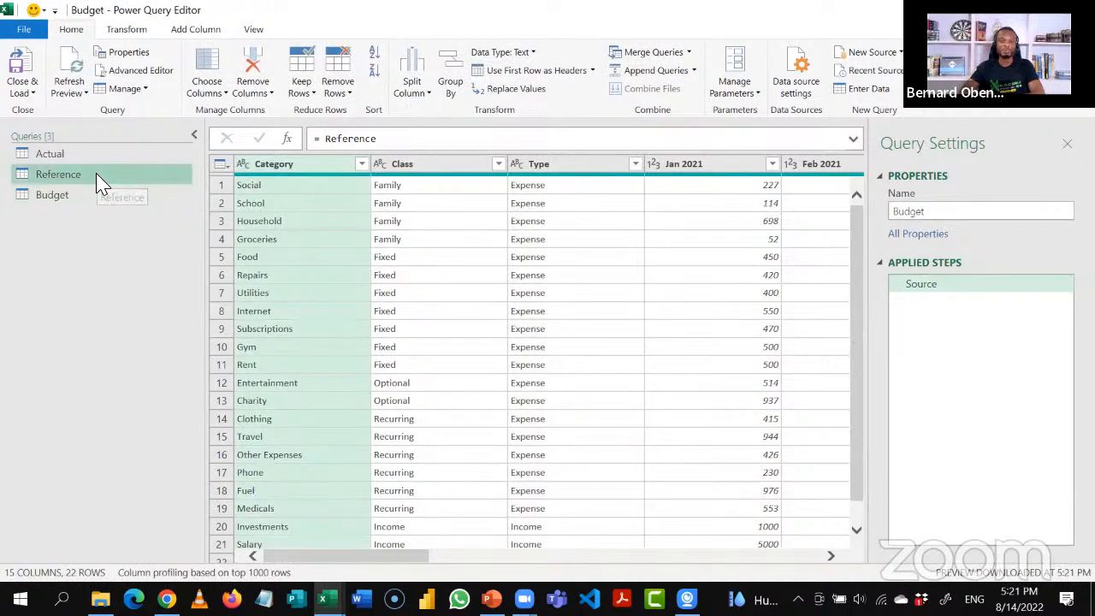
pyautogui.click(73, 195)
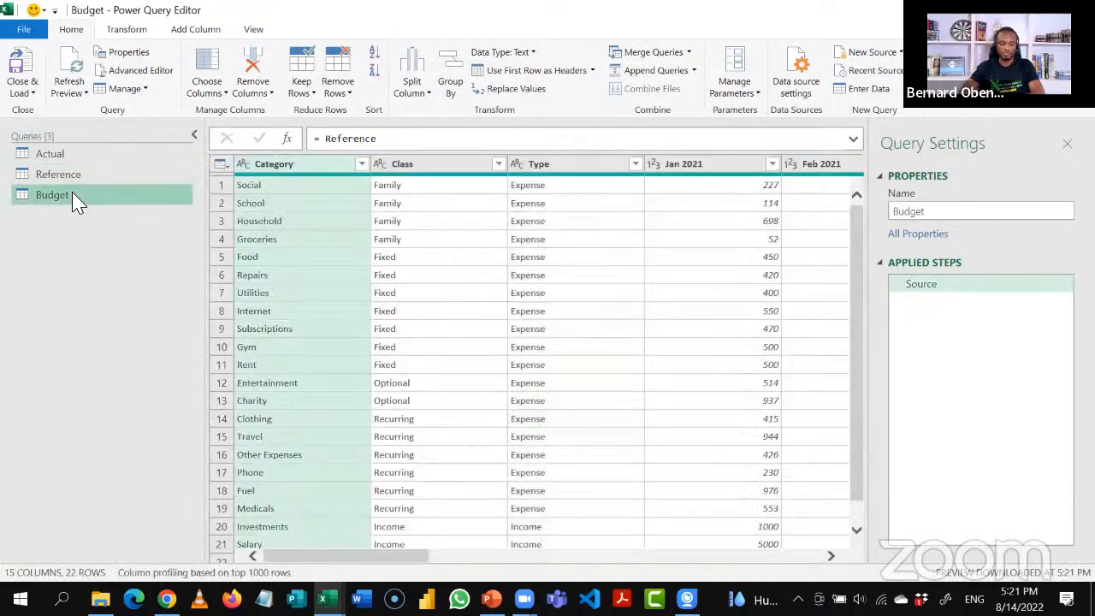
pyautogui.click(301, 171)
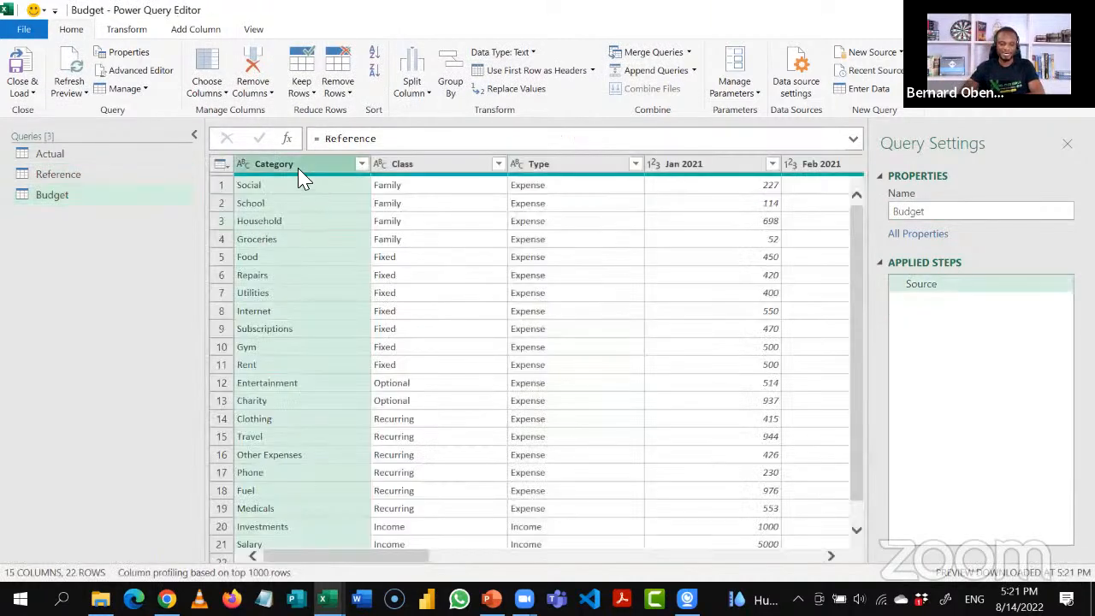
pyautogui.click(400, 173)
pyautogui.click(532, 176)
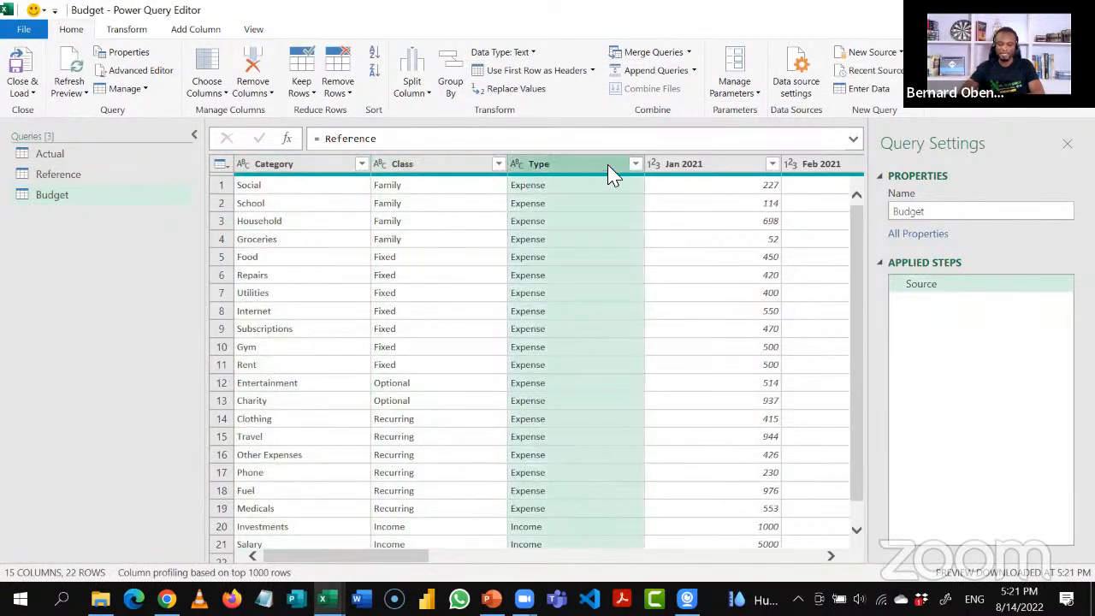
# Examine the monthly columns of the Budget query, from Jan 2021 through Jun 2021.
pyautogui.click(697, 168)
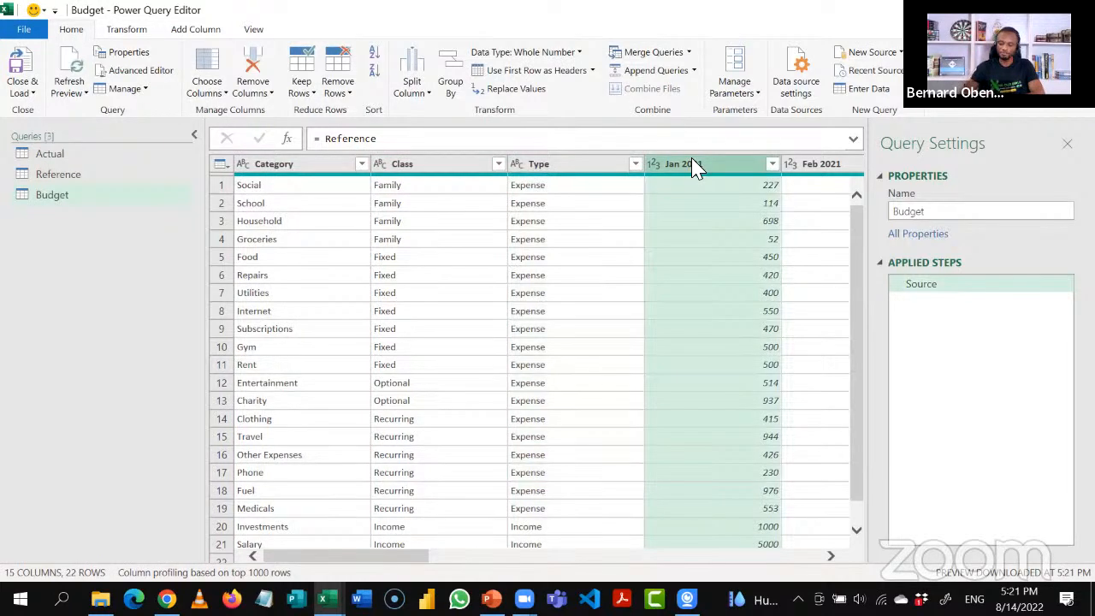
pyautogui.press('Right')
pyautogui.press('Right')
pyautogui.press('Right')
pyautogui.press('Right')
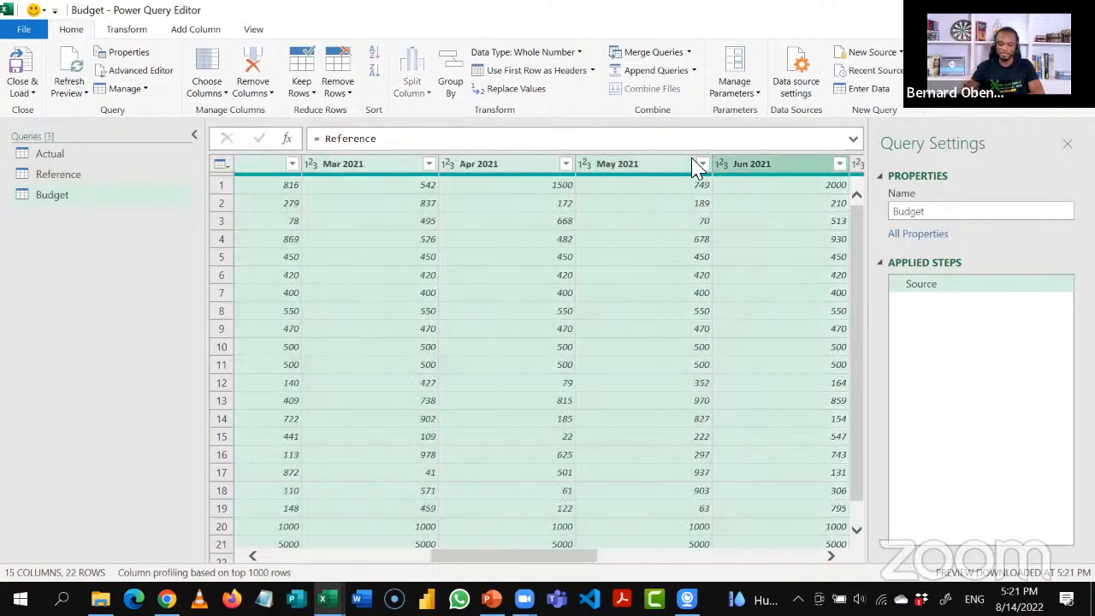
pyautogui.press('Left')
pyautogui.press('Left')
pyautogui.press('Left')
pyautogui.press('Left')
pyautogui.press('Left')
pyautogui.press('Left')
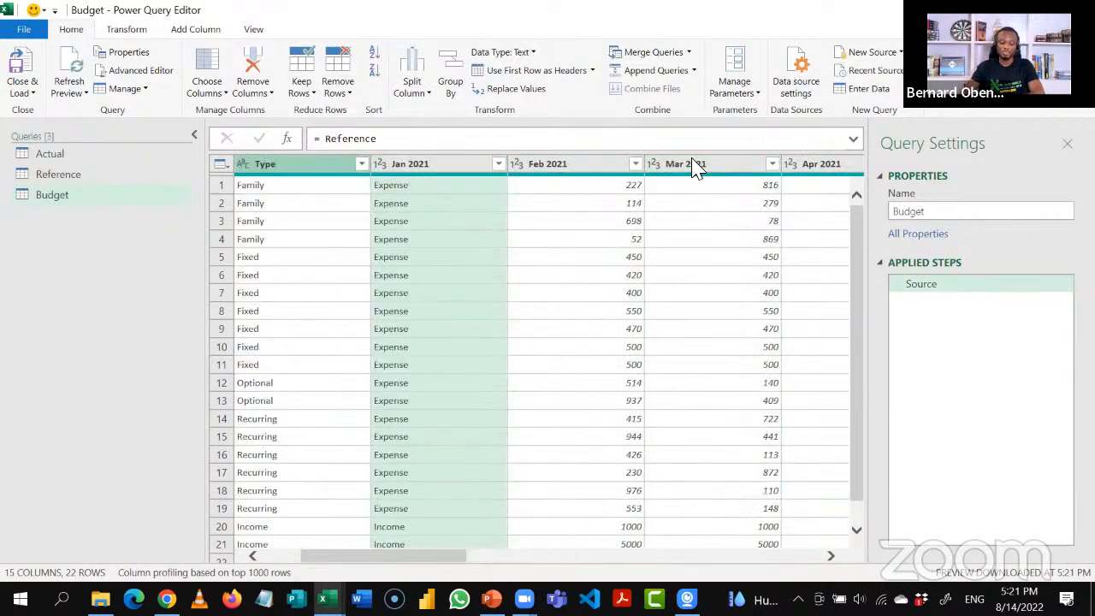
pyautogui.press('Left')
pyautogui.press('Left')
pyautogui.press('Left')
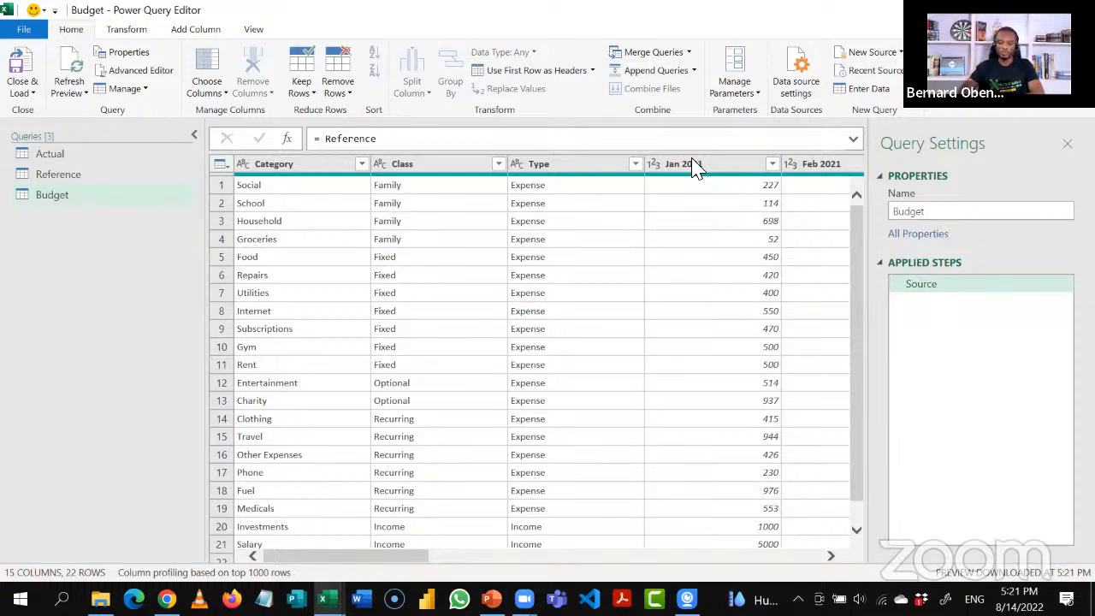
pyautogui.click(695, 164)
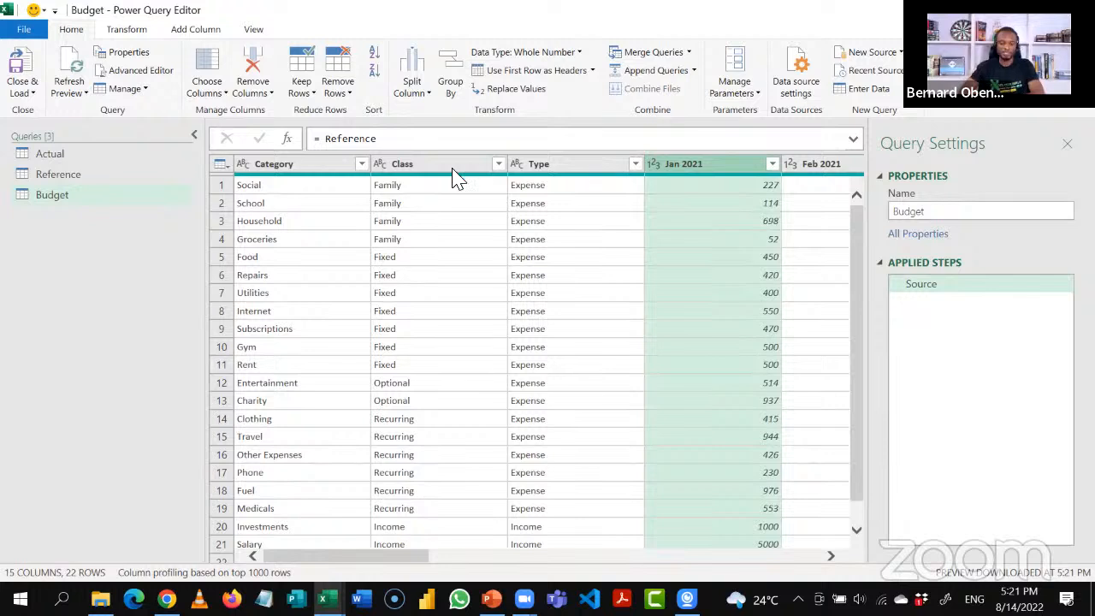
# Unpivot all columns of the Budget query other than Category, Class and Type.
pyautogui.click(329, 165)
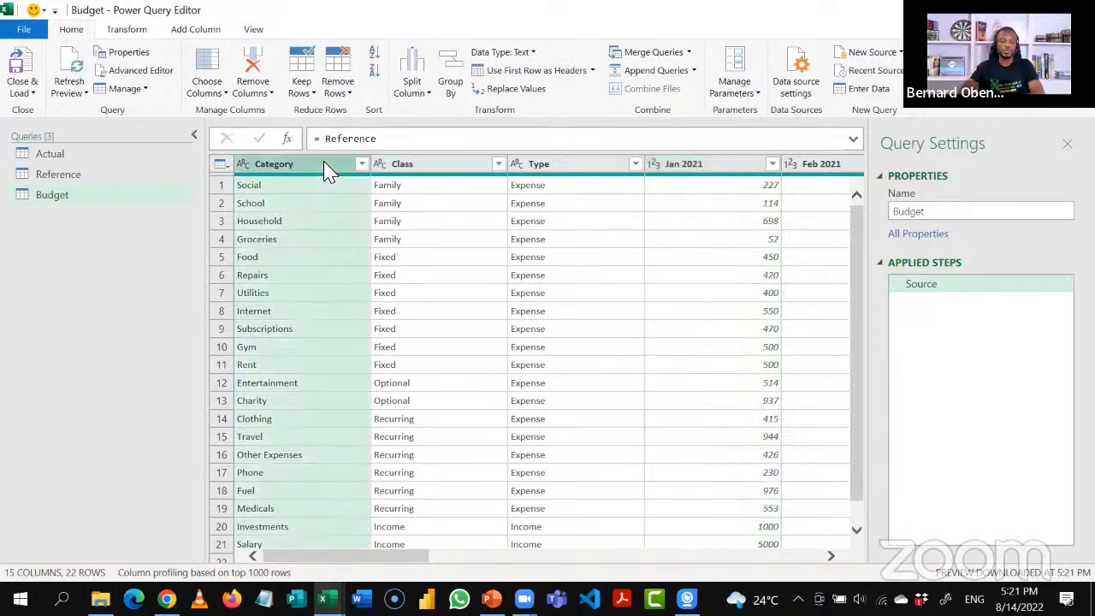
pyautogui.hotkey('shift', 'Right')
pyautogui.hotkey('shift', 'Right')
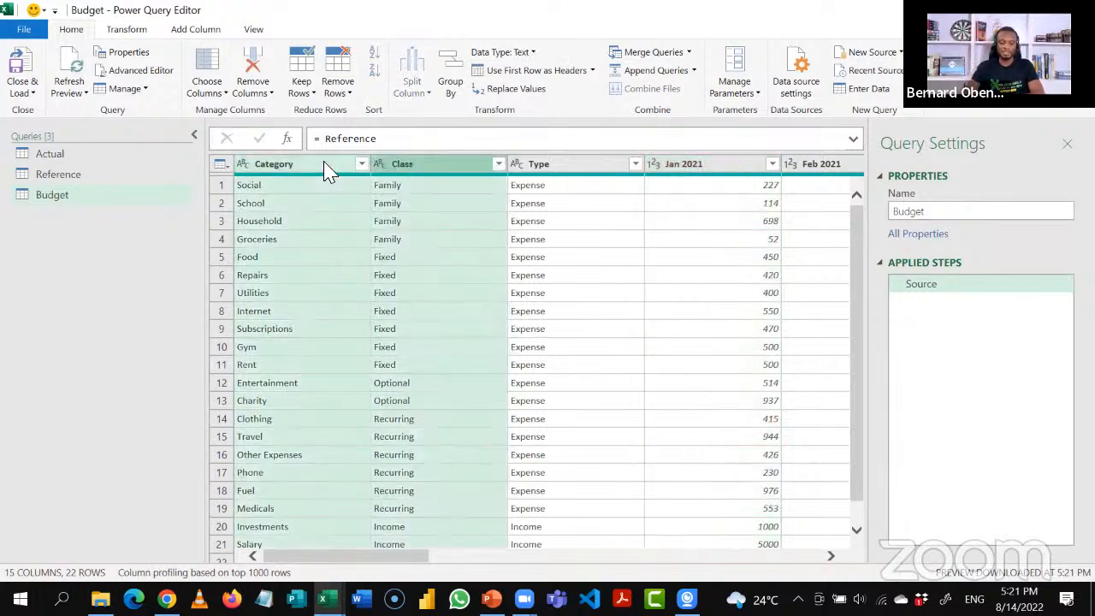
pyautogui.rightClick(329, 171)
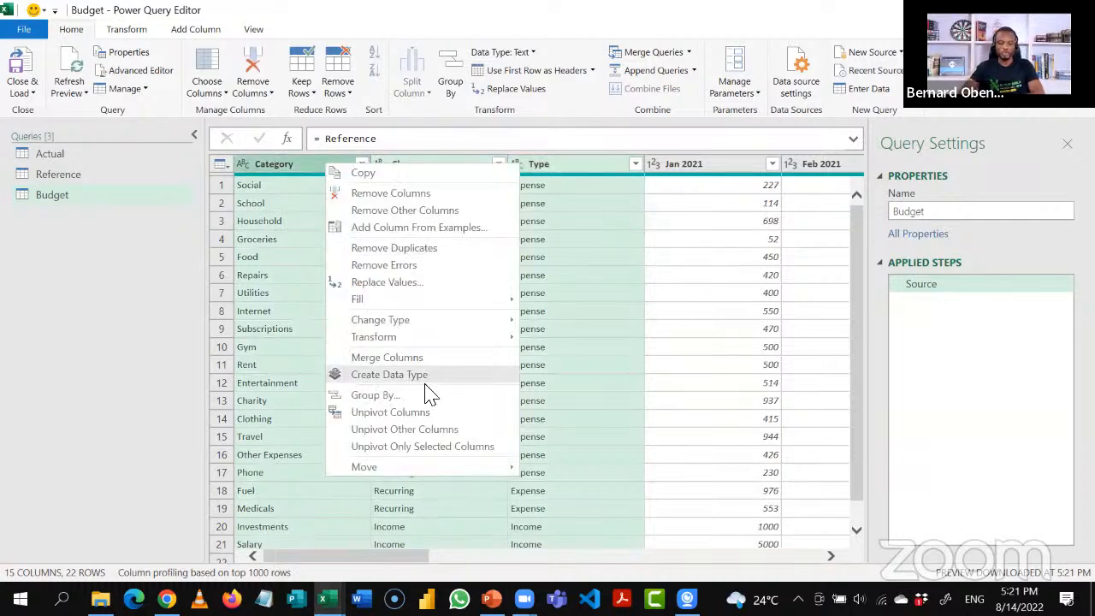
pyautogui.click(430, 429)
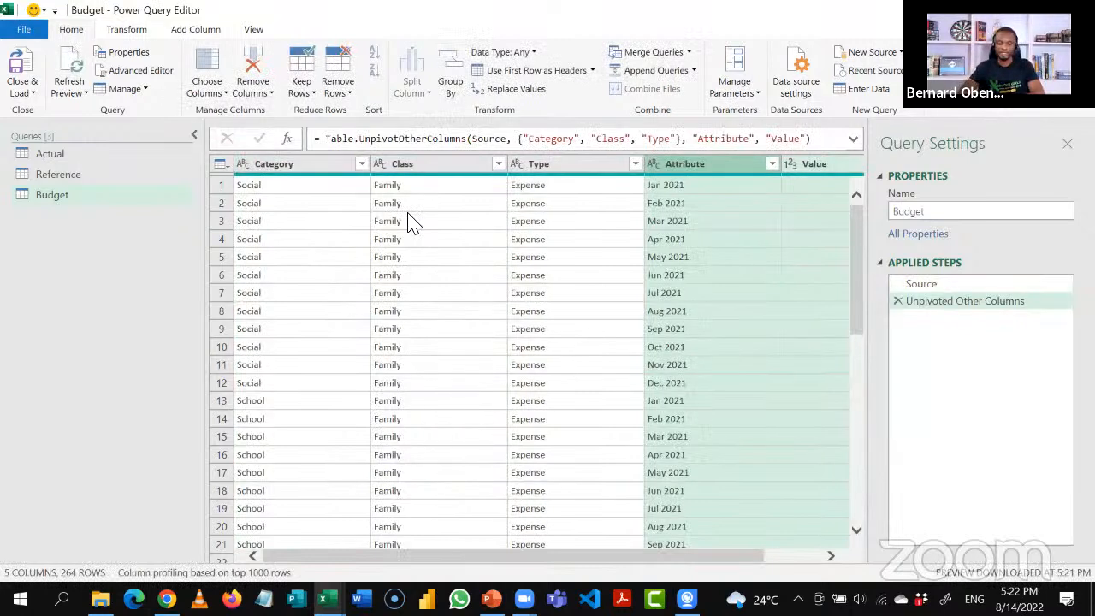
# Change the data type of the Attribute column to Date.
pyautogui.click(673, 168)
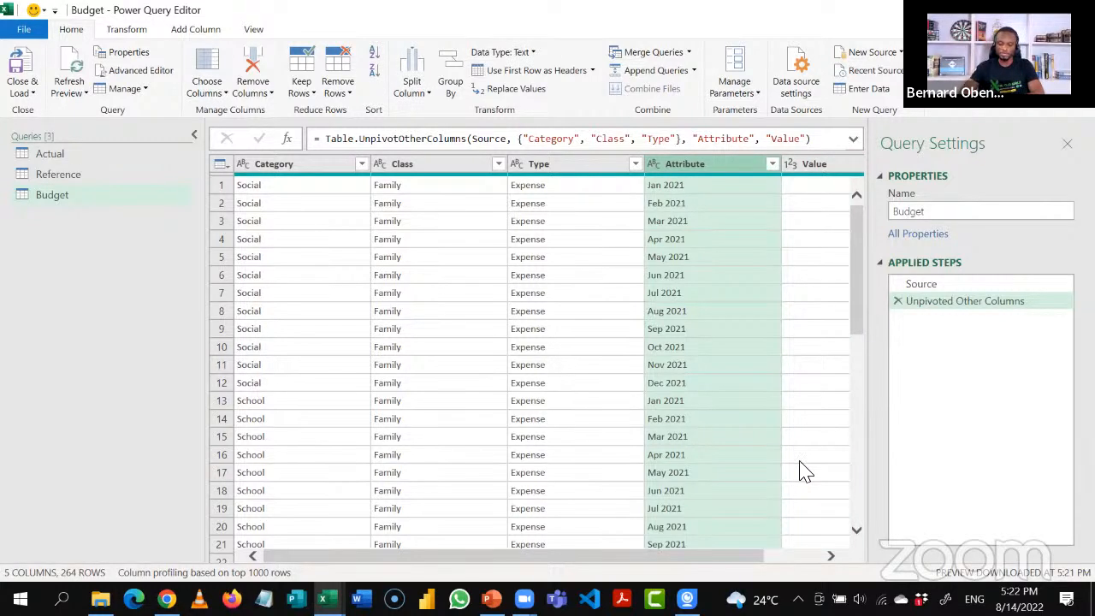
pyautogui.click(828, 557)
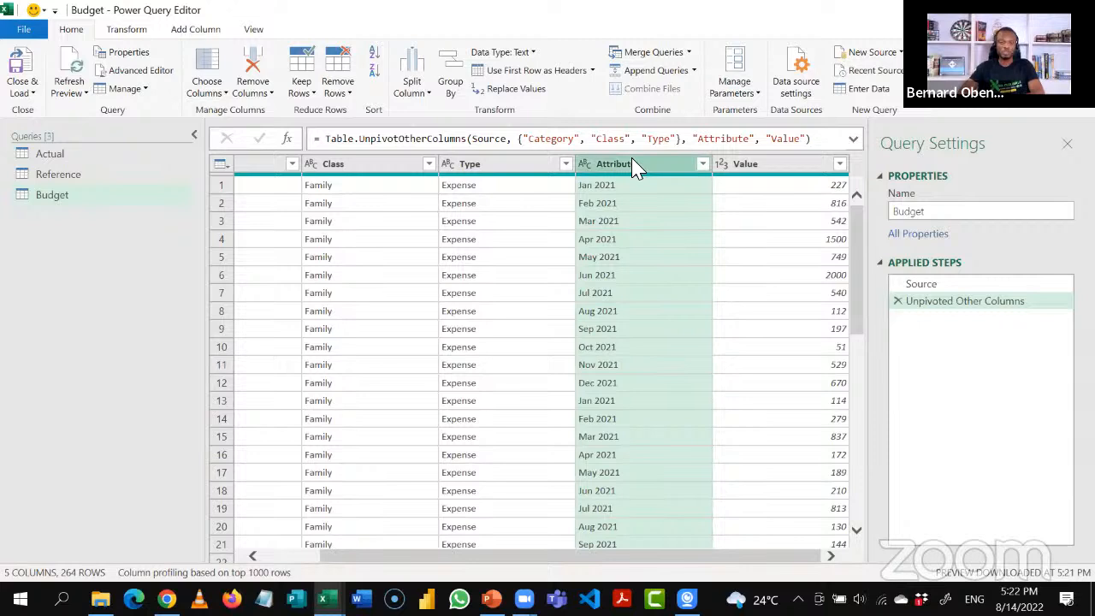
pyautogui.click(584, 170)
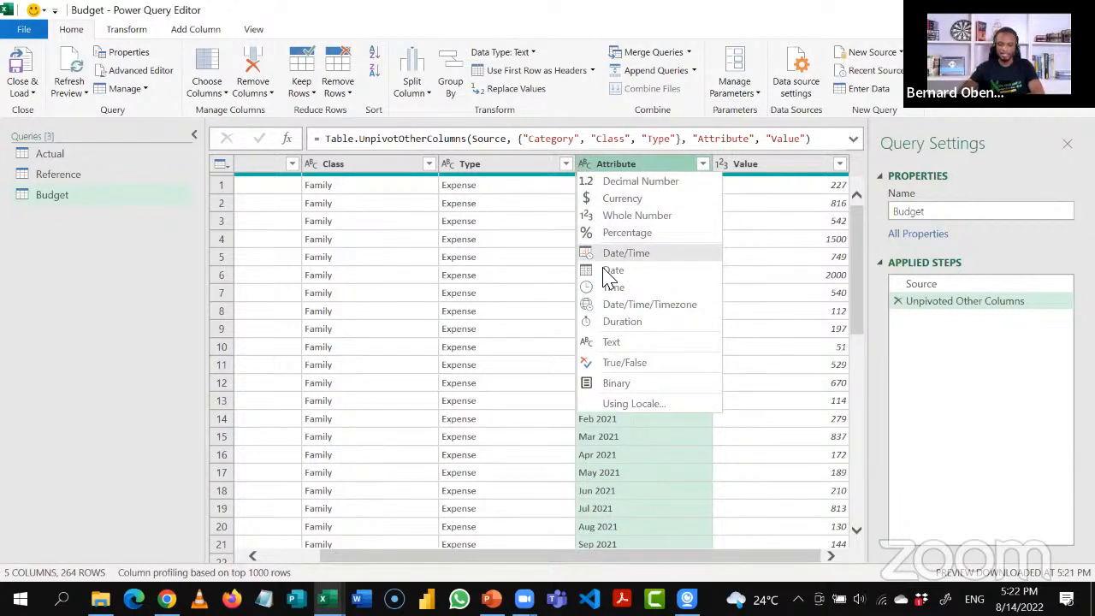
pyautogui.click(609, 267)
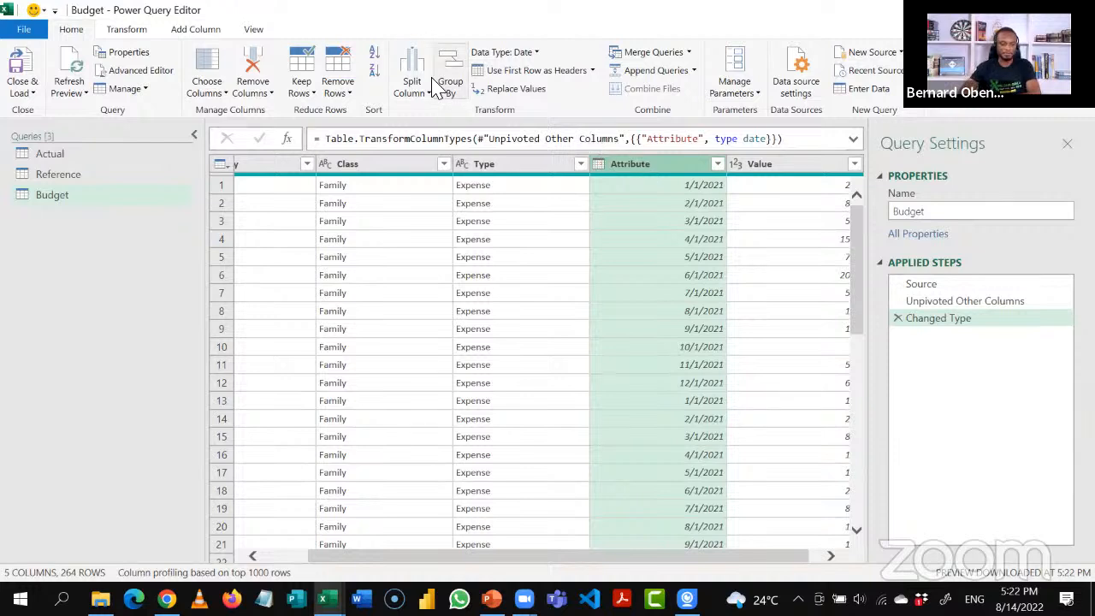
# Add an End of Month column calculated from the dates in the Attribute column.
pyautogui.click(198, 29)
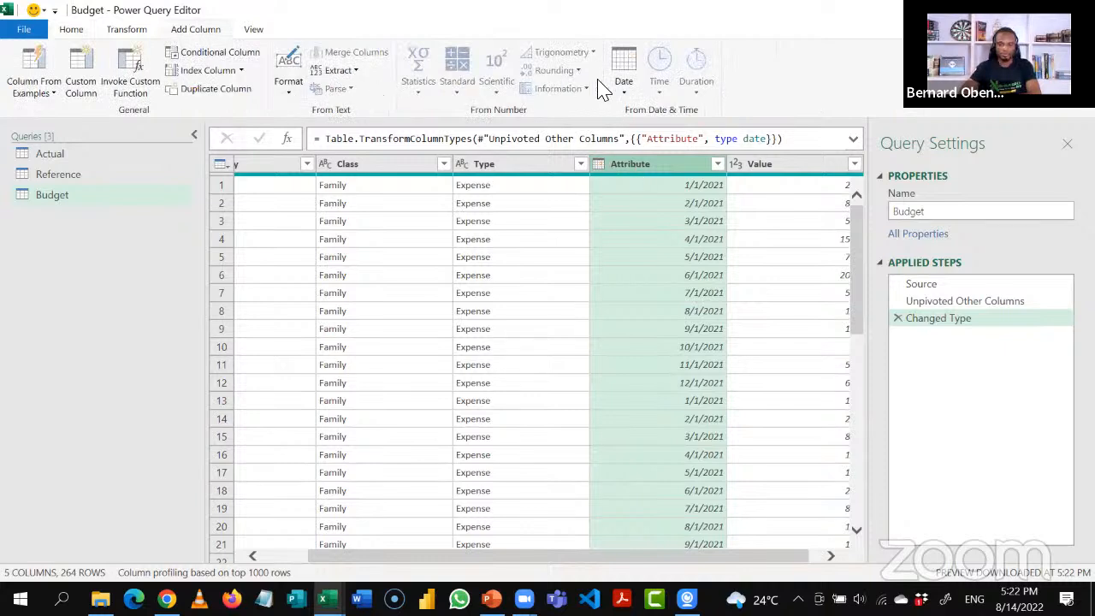
pyautogui.click(624, 86)
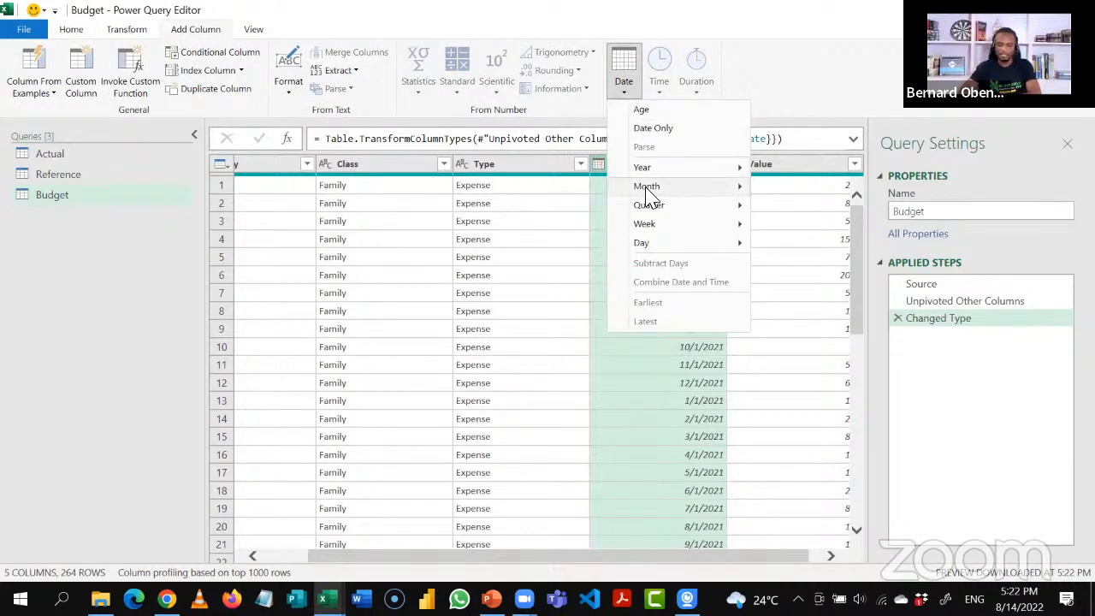
pyautogui.moveTo(711, 188)
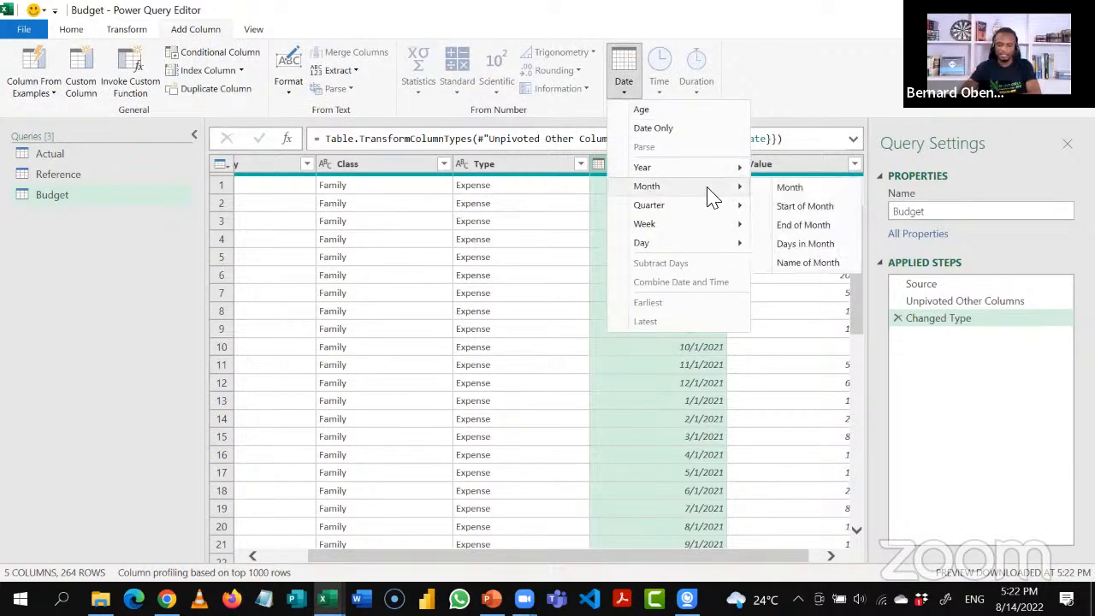
pyautogui.click(793, 229)
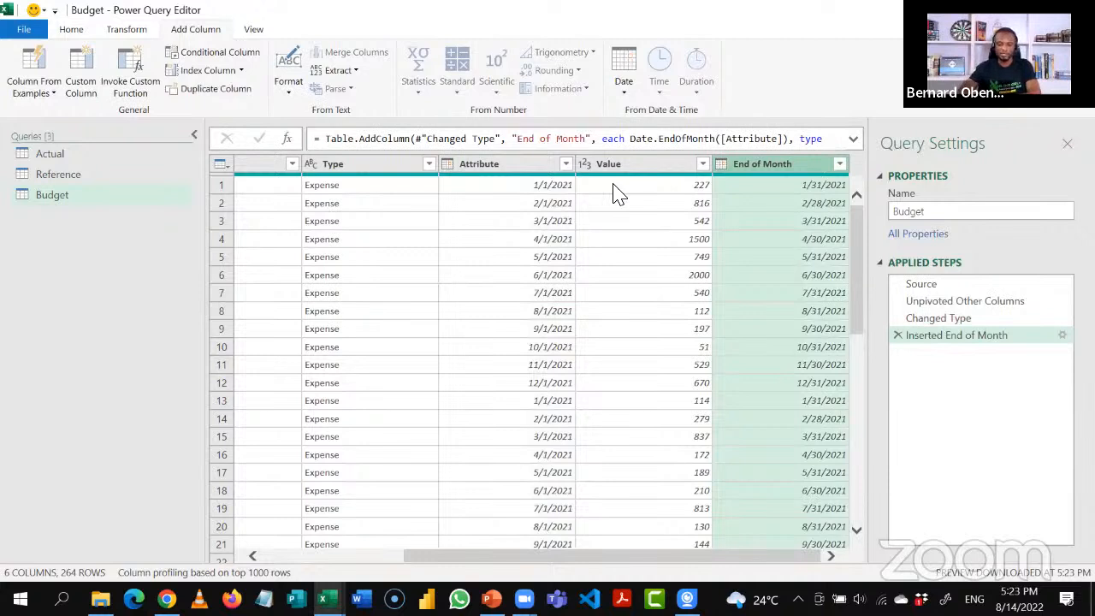
# Rename the Attribute column as S Date.
pyautogui.click(537, 167)
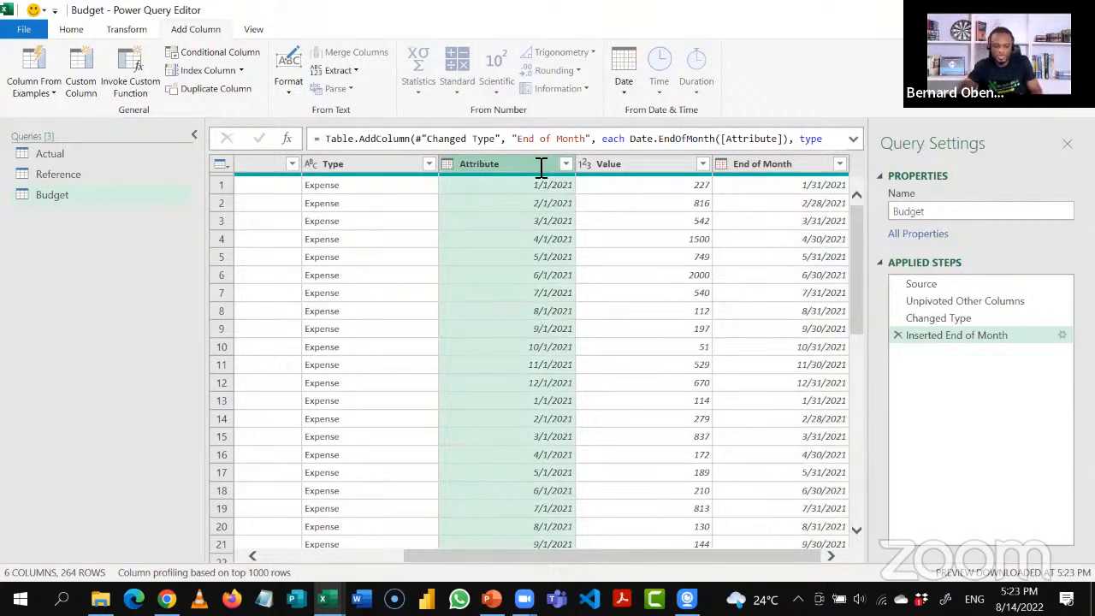
pyautogui.doubleClick(539, 166)
pyautogui.write('S')
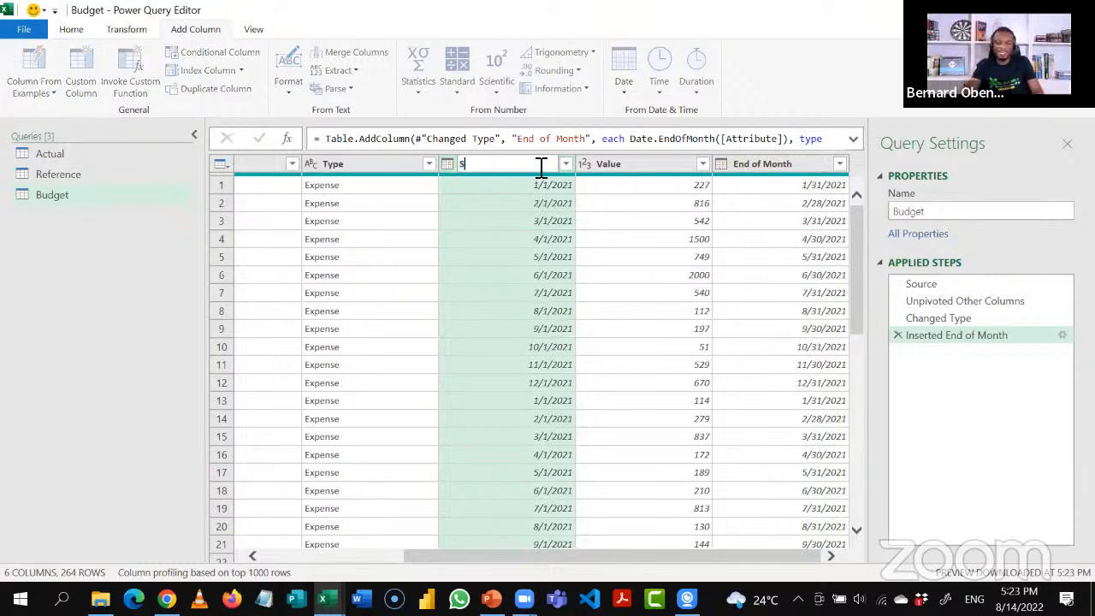
pyautogui.write(' Date')
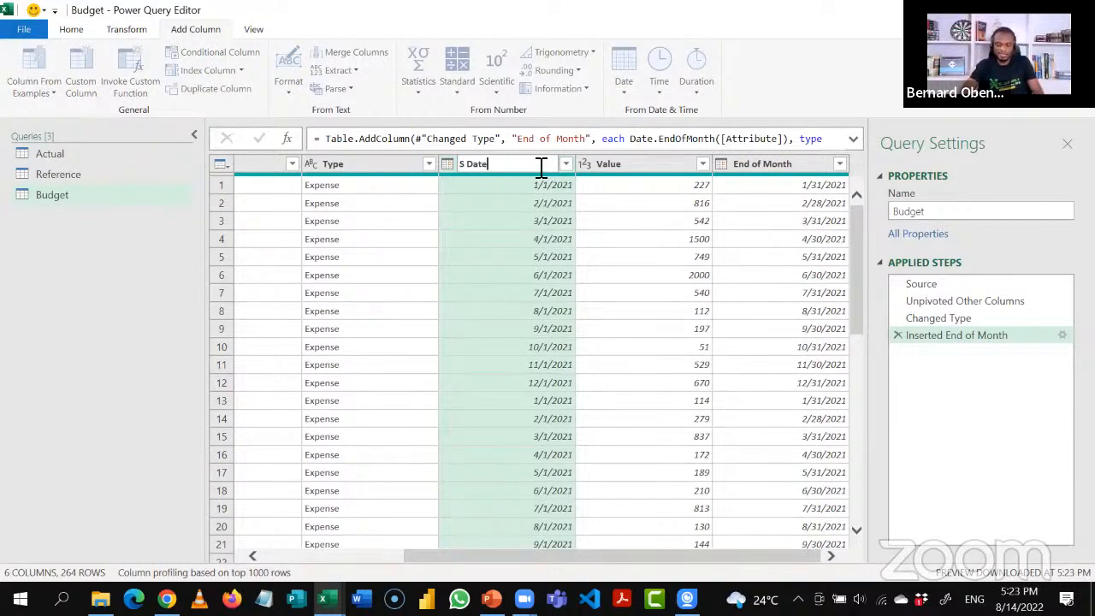
pyautogui.press('Return')
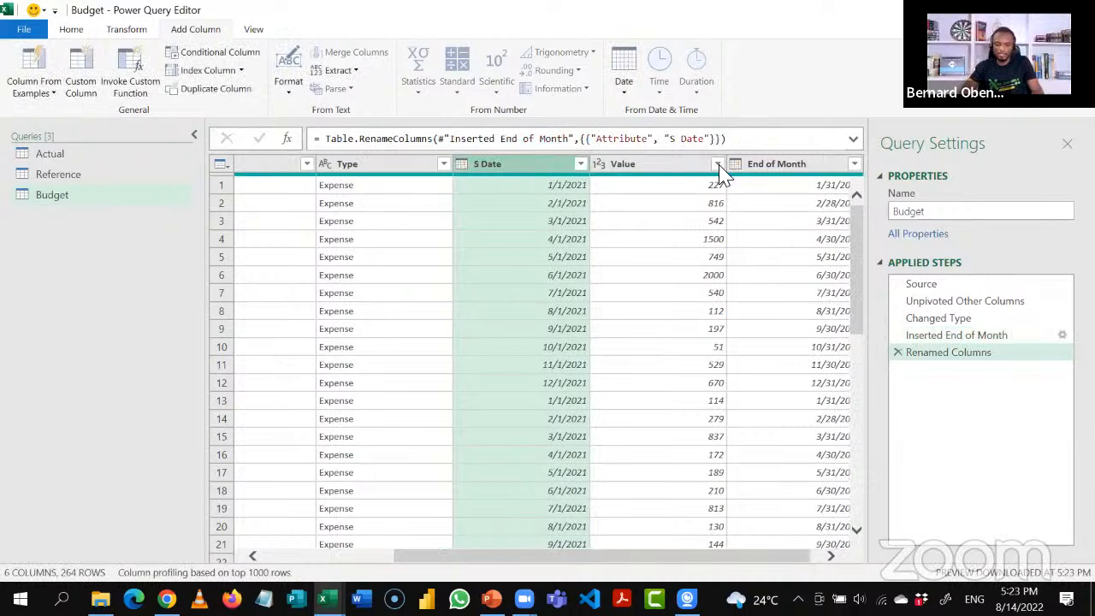
# Rename the End of Month column as E Date.
pyautogui.click(784, 175)
pyautogui.doubleClick(787, 169)
pyautogui.write('E')
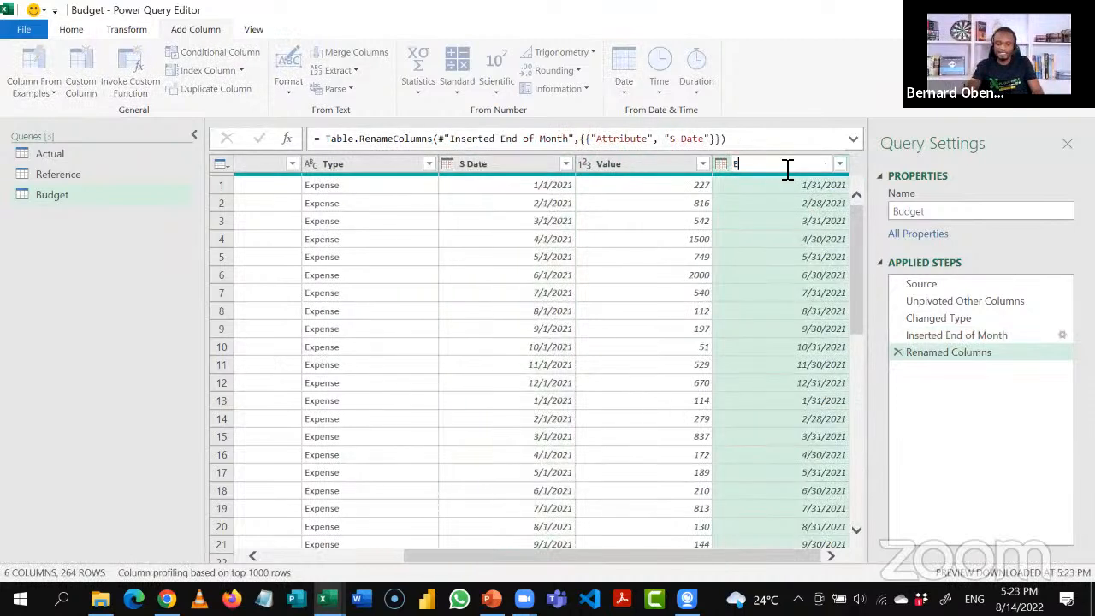
pyautogui.write(' Date')
pyautogui.press('Return')
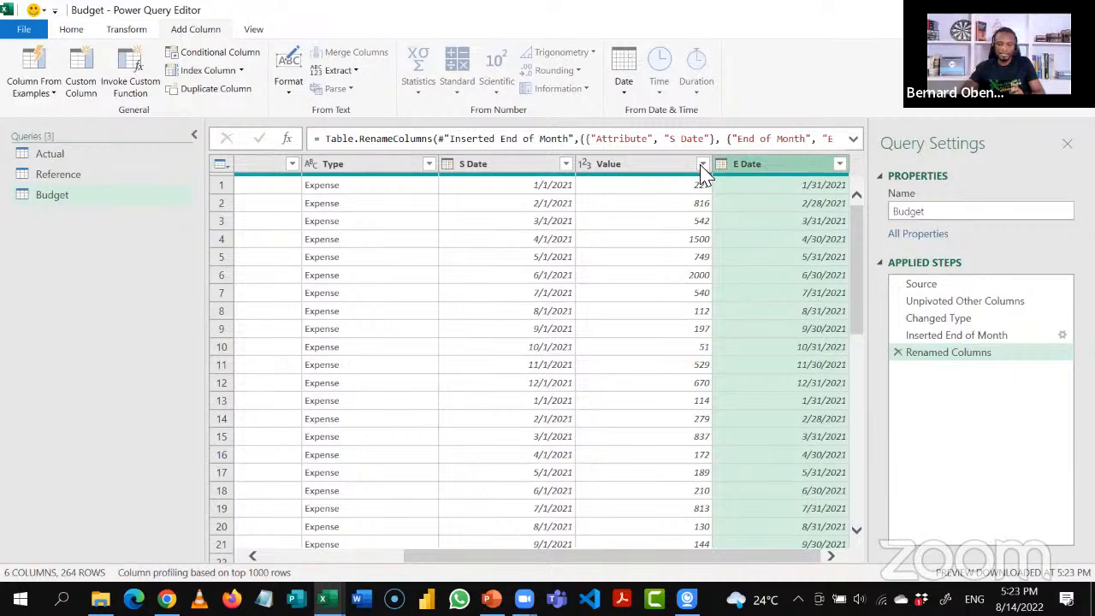
# Compare the Budget query's Value and Type columns with the Amount column of the Actual query.
pyautogui.click(657, 172)
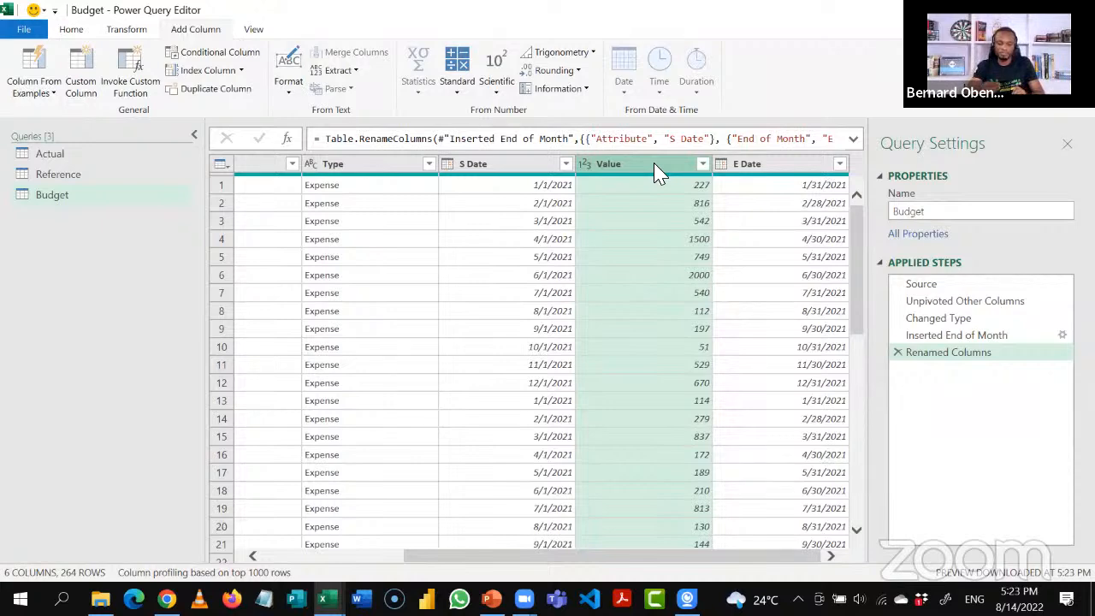
pyautogui.click(127, 158)
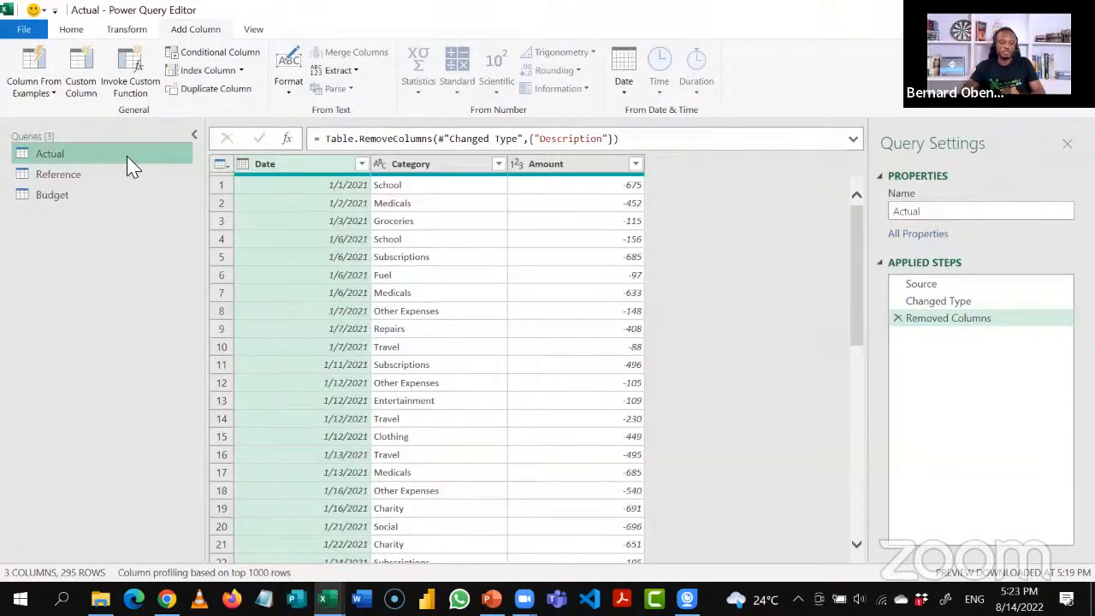
pyautogui.click(111, 196)
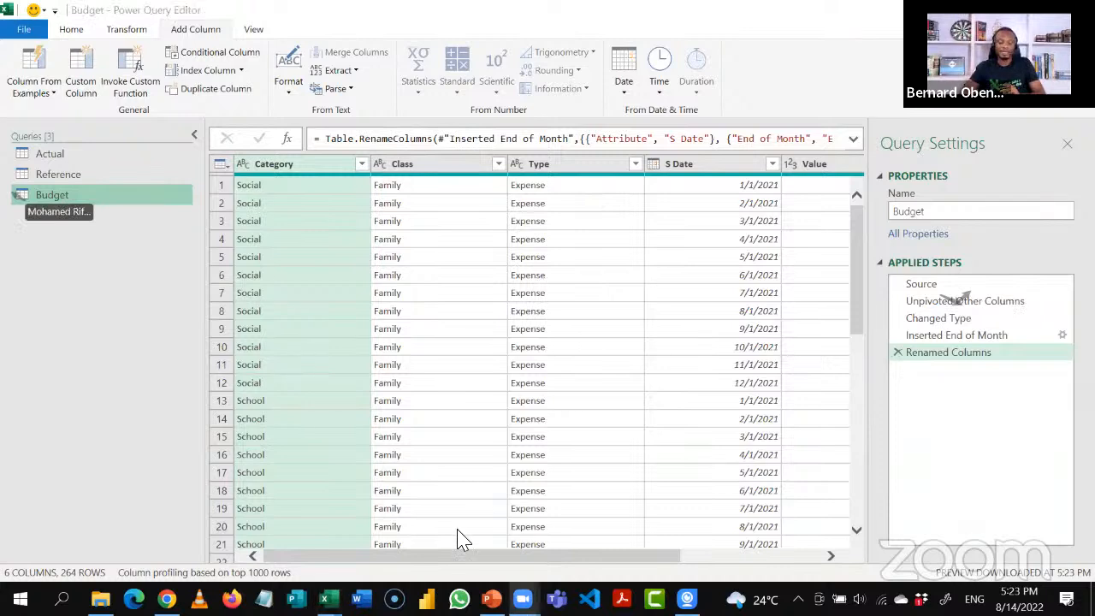
pyautogui.moveTo(599, 556); pyautogui.dragTo(745, 557)
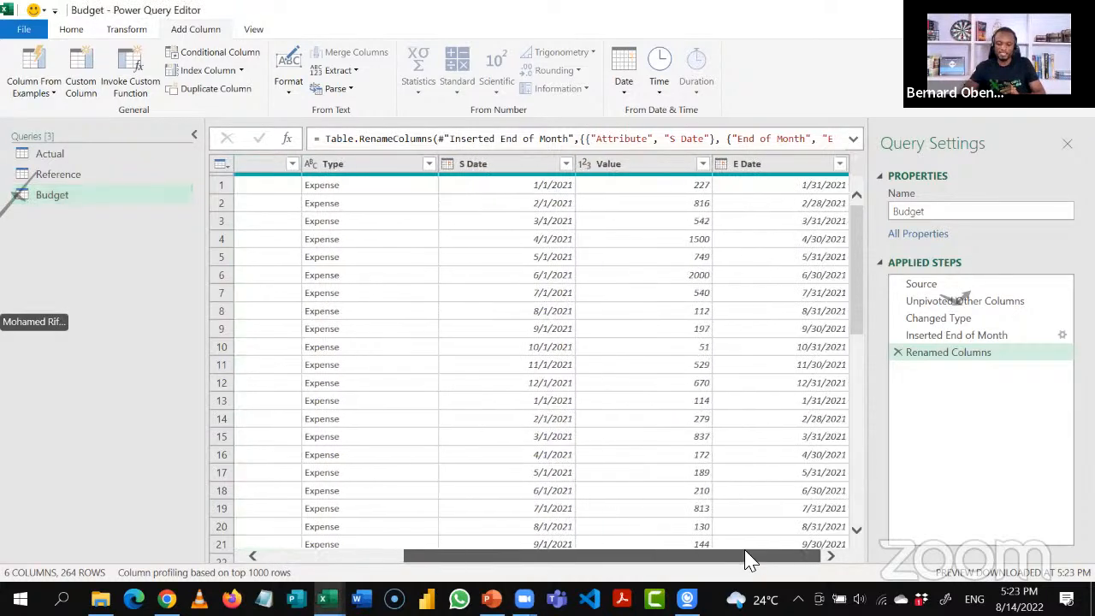
pyautogui.click(673, 166)
pyautogui.click(402, 171)
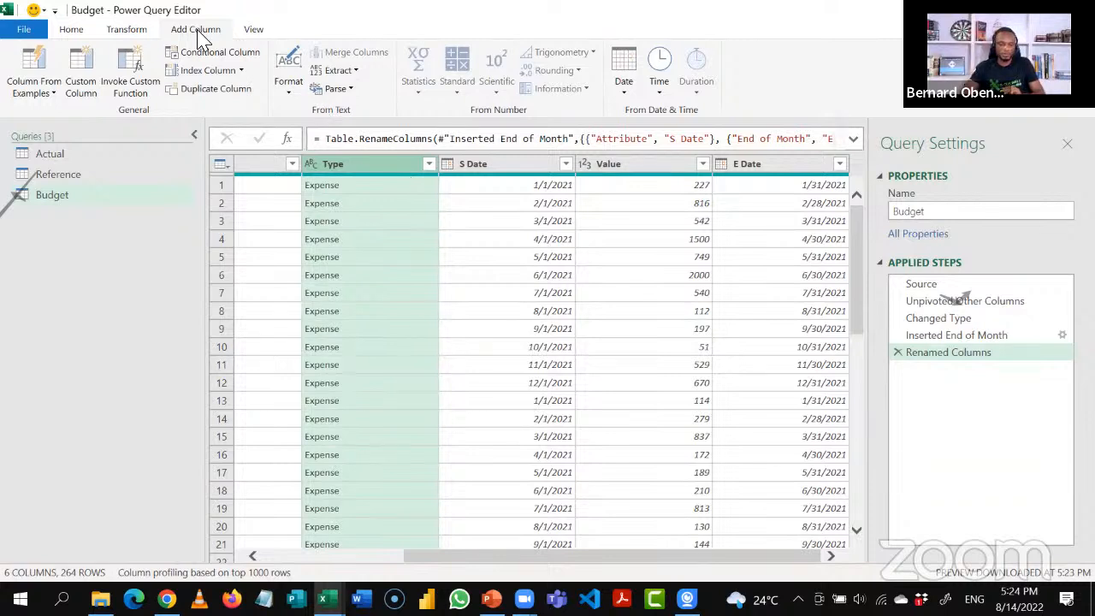
# Start a custom column named Amount in the Budget query.
pyautogui.click(86, 83)
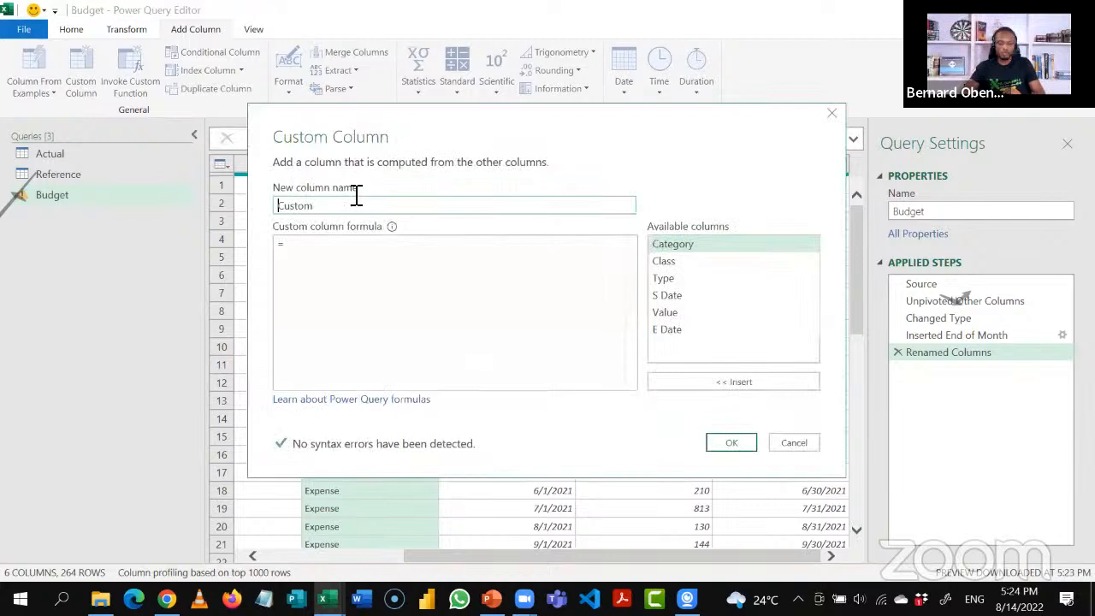
pyautogui.doubleClick(300, 205)
pyautogui.write('Amount')
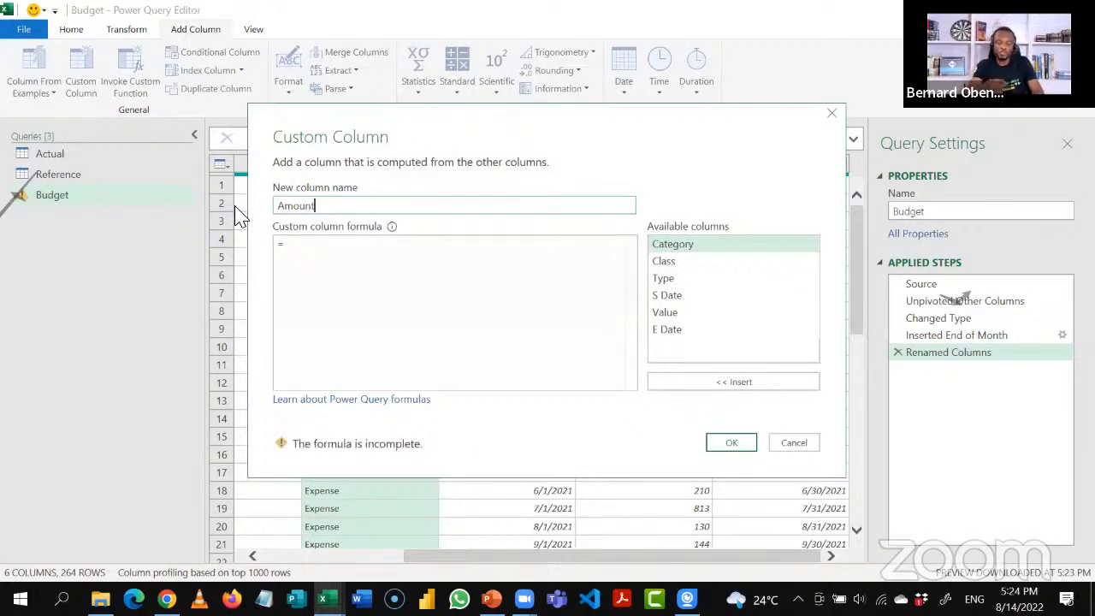
# Begin the Amount column's formula with a condition testing whether [Type] equals "Expense".
pyautogui.click(305, 256)
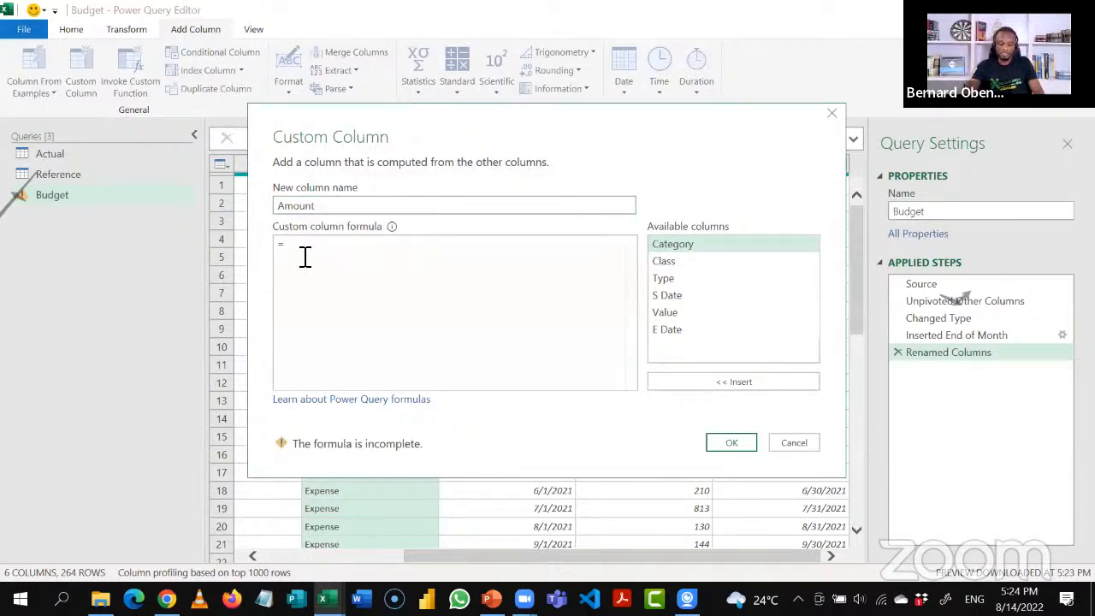
pyautogui.write('if [')
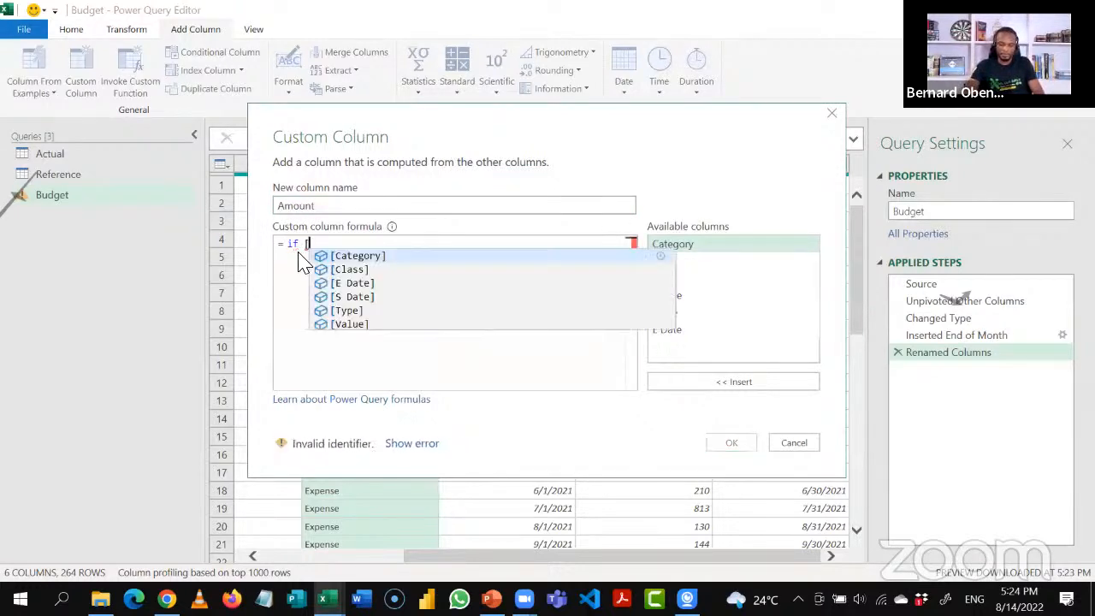
pyautogui.press('Down')
pyautogui.press('Down')
pyautogui.press('Down')
pyautogui.press('Down')
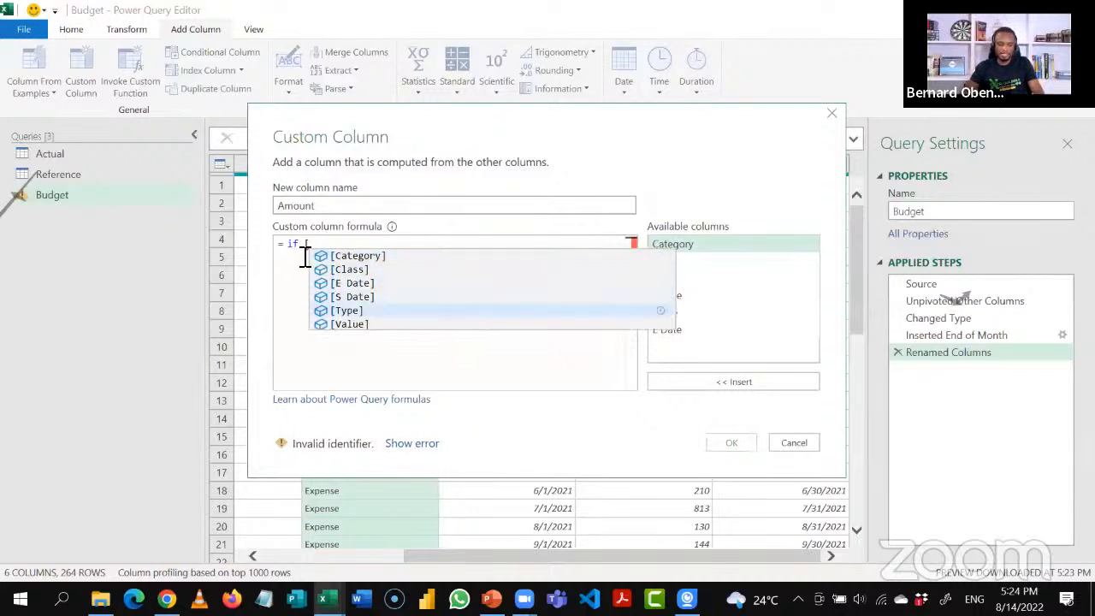
pyautogui.press('Tab')
pyautogui.write('= "Ex')
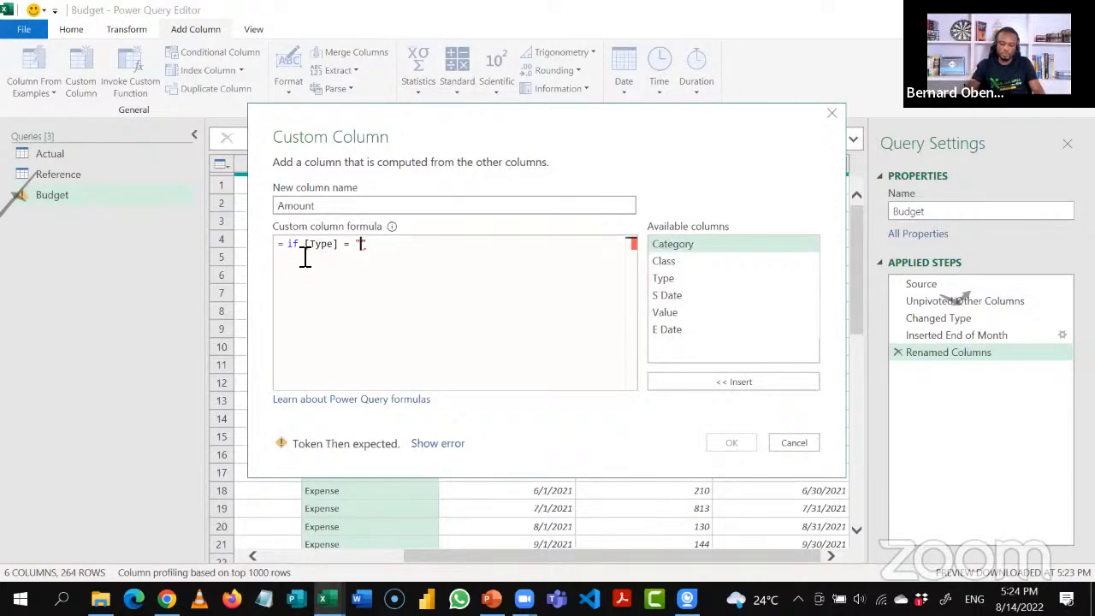
pyautogui.write('pense')
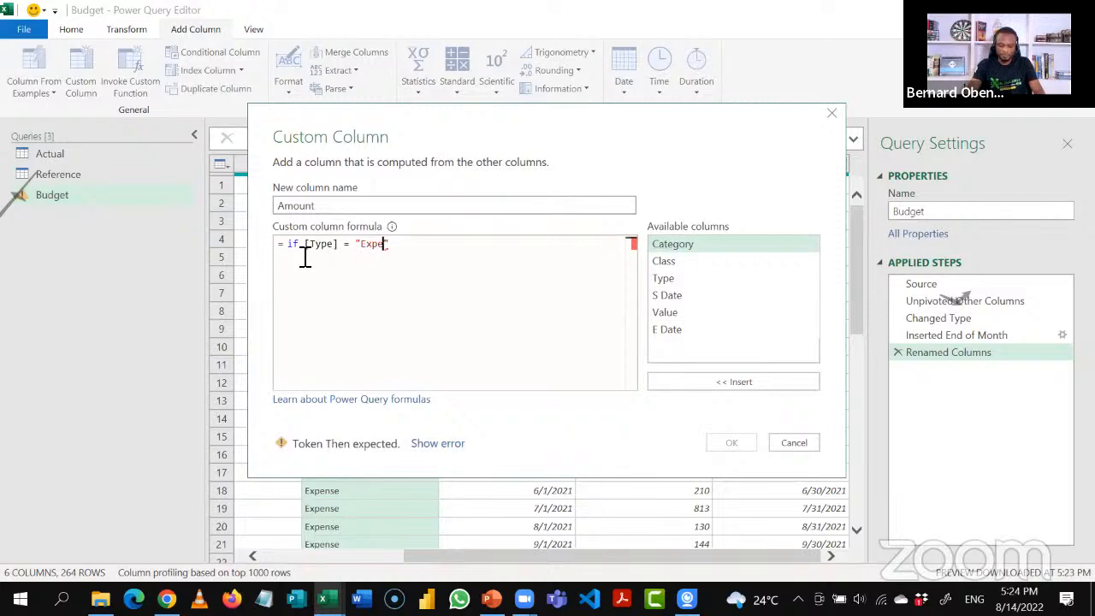
pyautogui.write('" then')
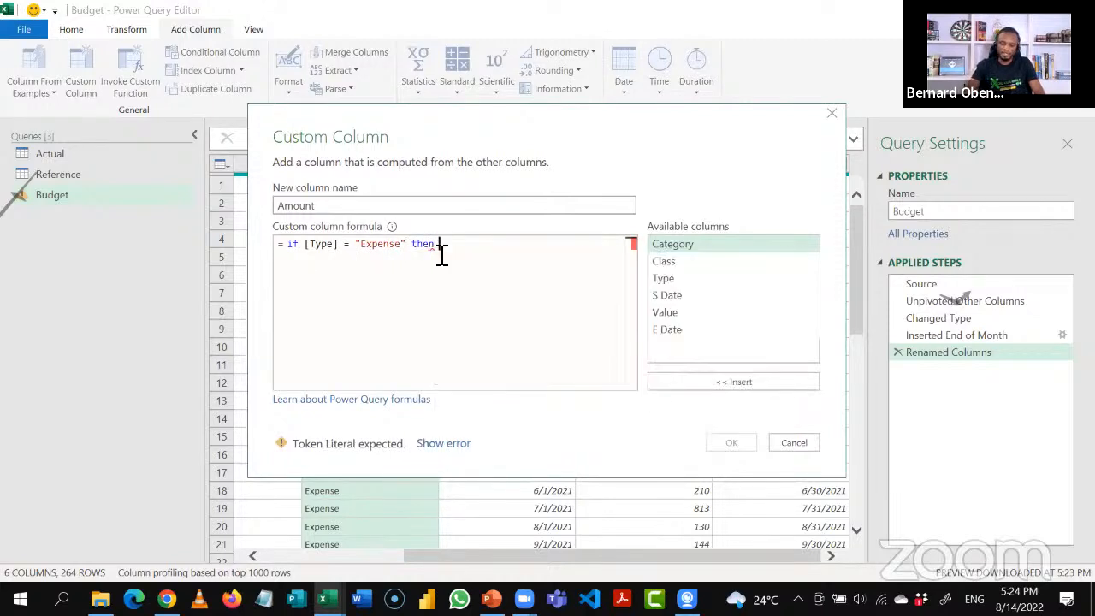
# Complete the Amount formula to return [Value] * -1 for expenses, else [Value], and add the column.
pyautogui.write(' [Value]')
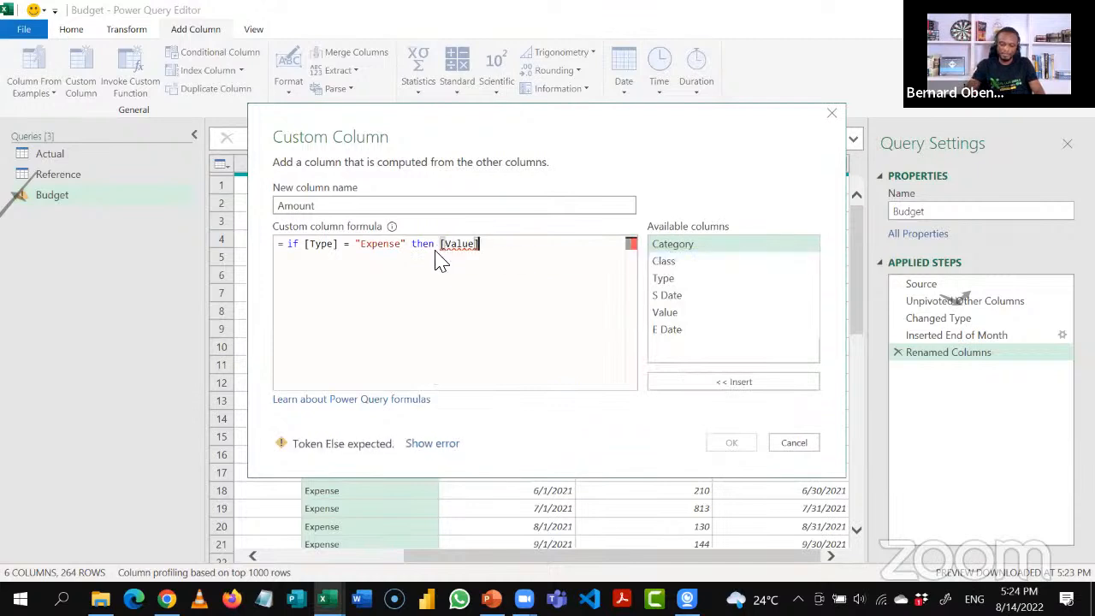
pyautogui.write(' *')
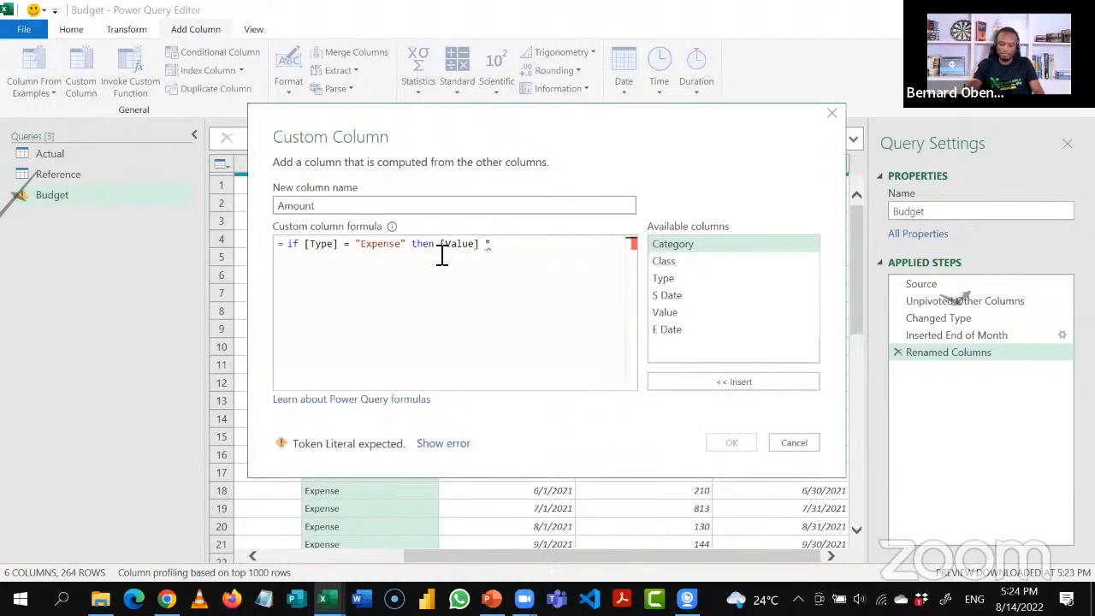
pyautogui.write(' -1 e')
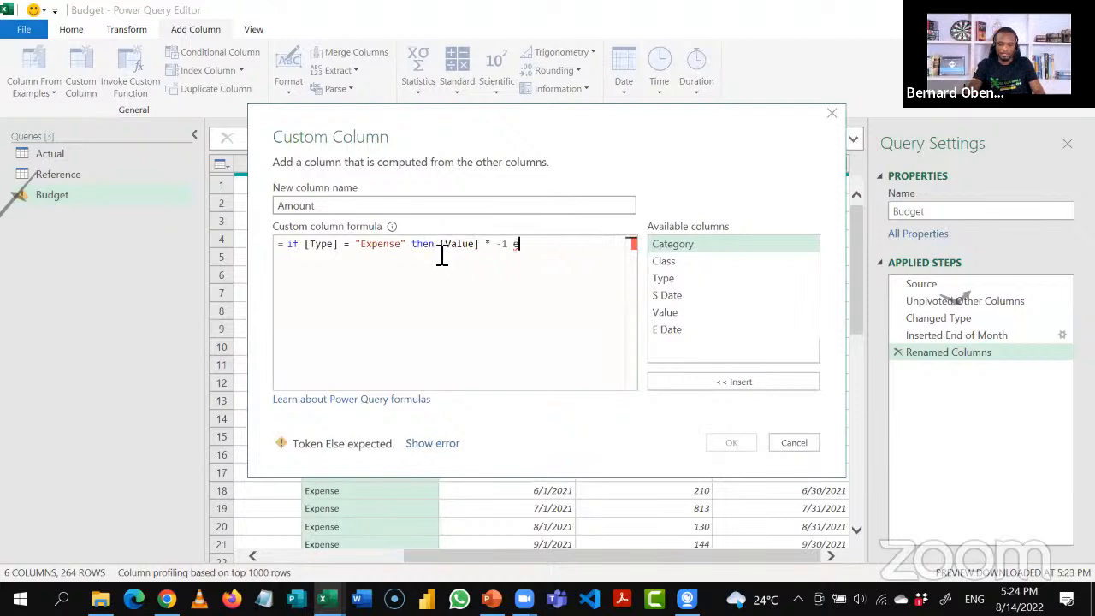
pyautogui.write('lse ')
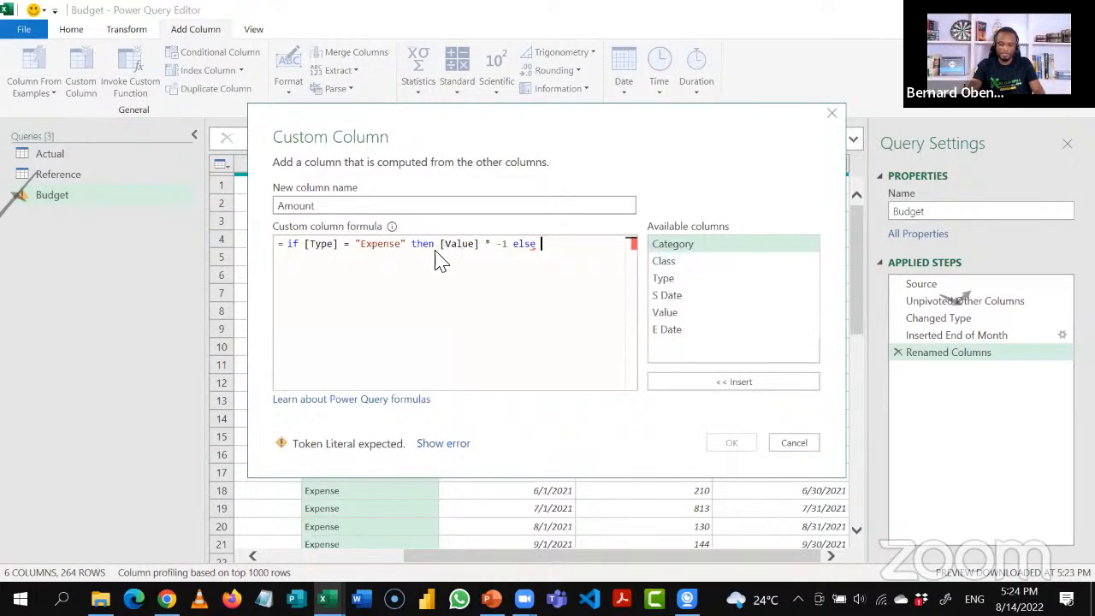
pyautogui.write('[Value]')
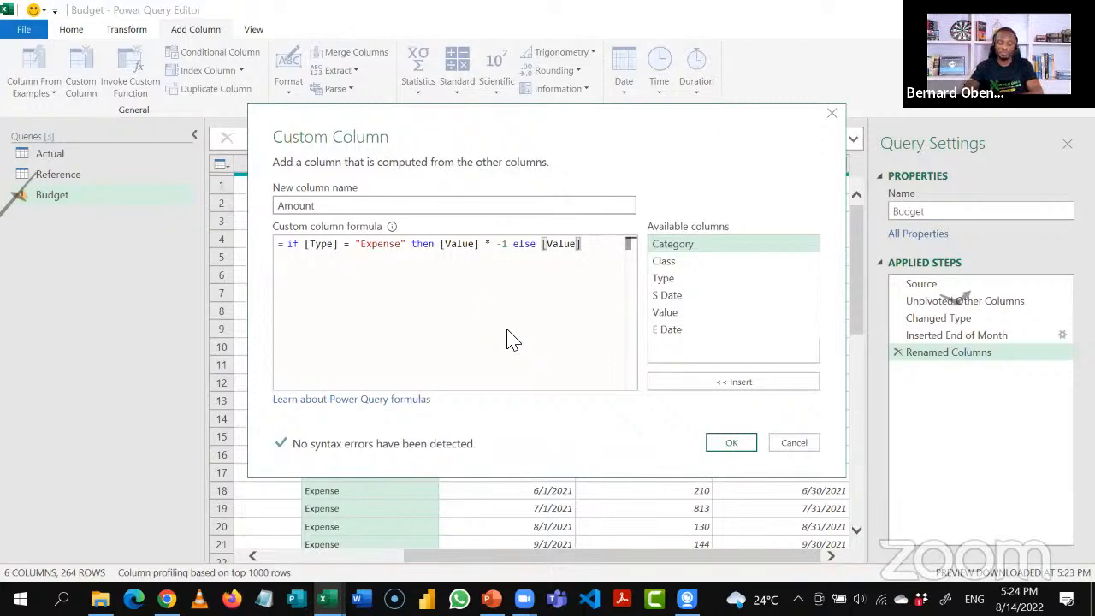
pyautogui.click(716, 451)
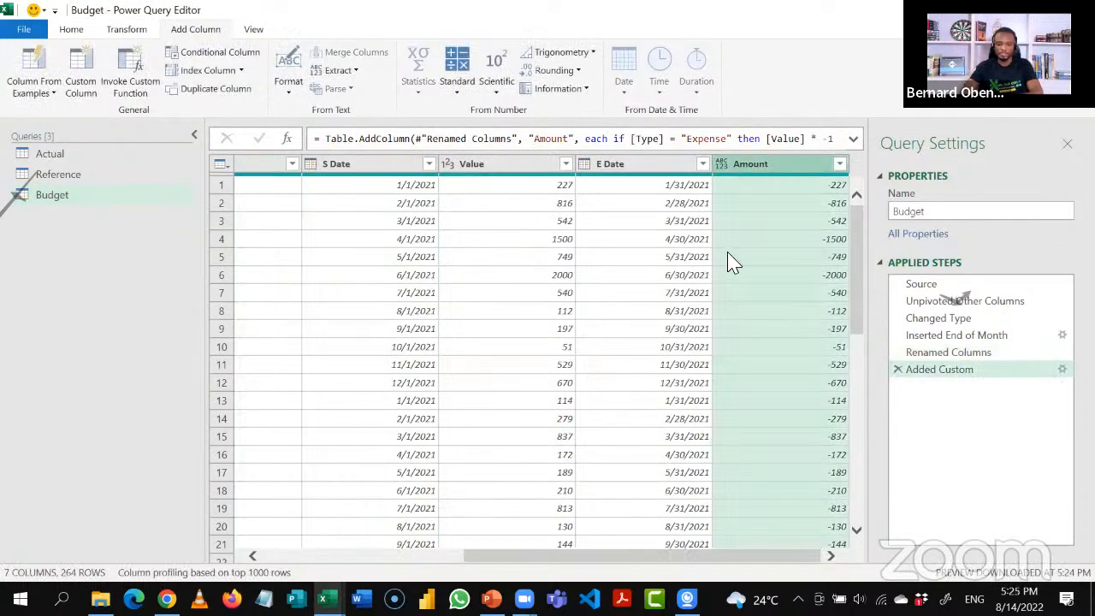
# Set the Amount column's data type to Whole Number and remove the Value column from the Budget query.
pyautogui.click(723, 165)
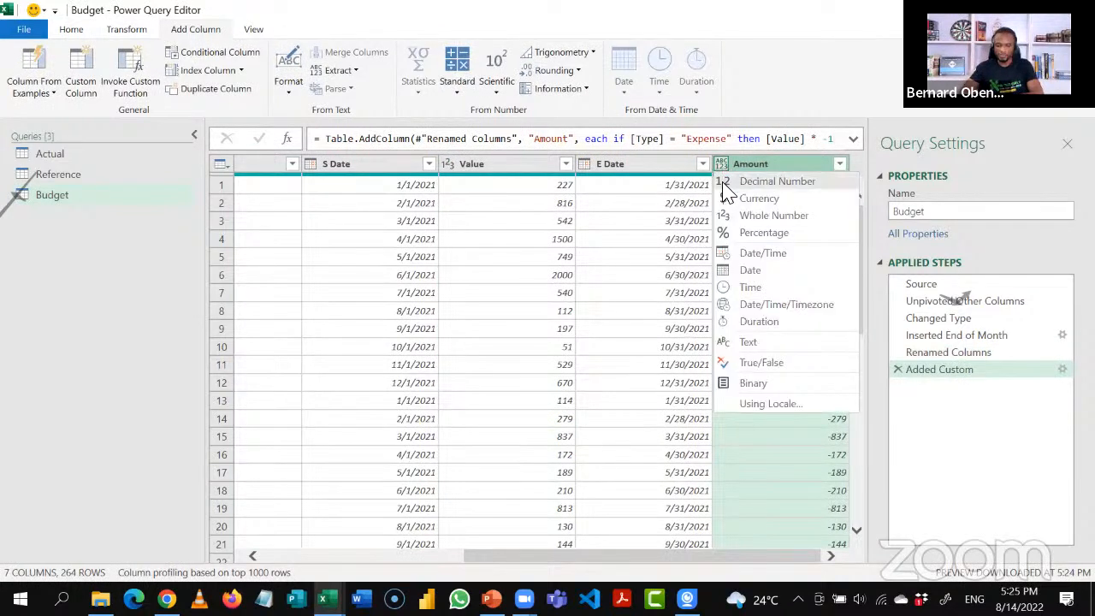
pyautogui.click(760, 216)
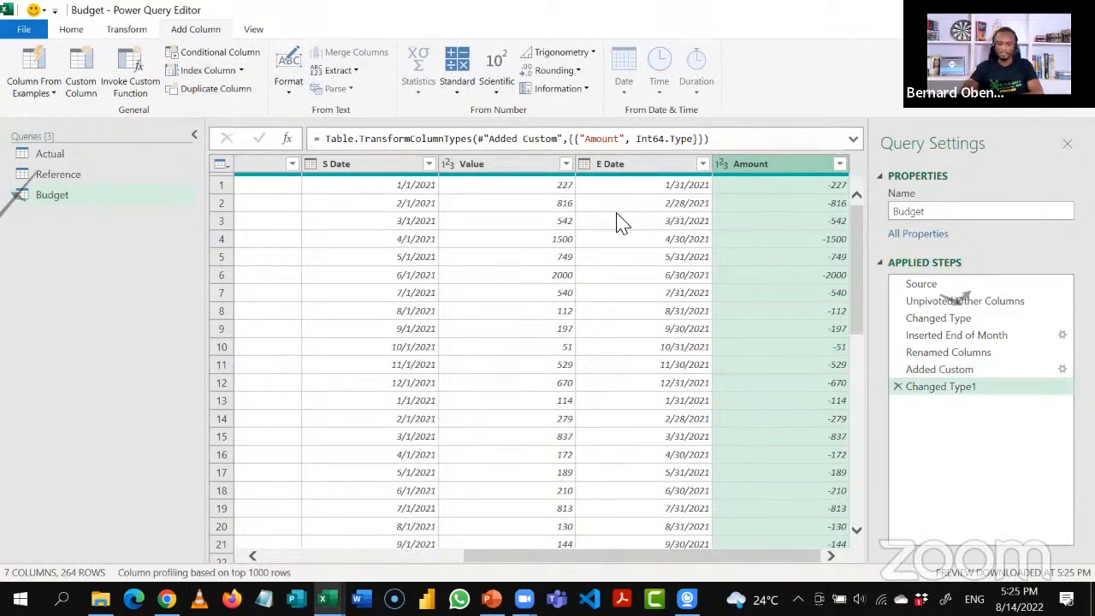
pyautogui.click(530, 169)
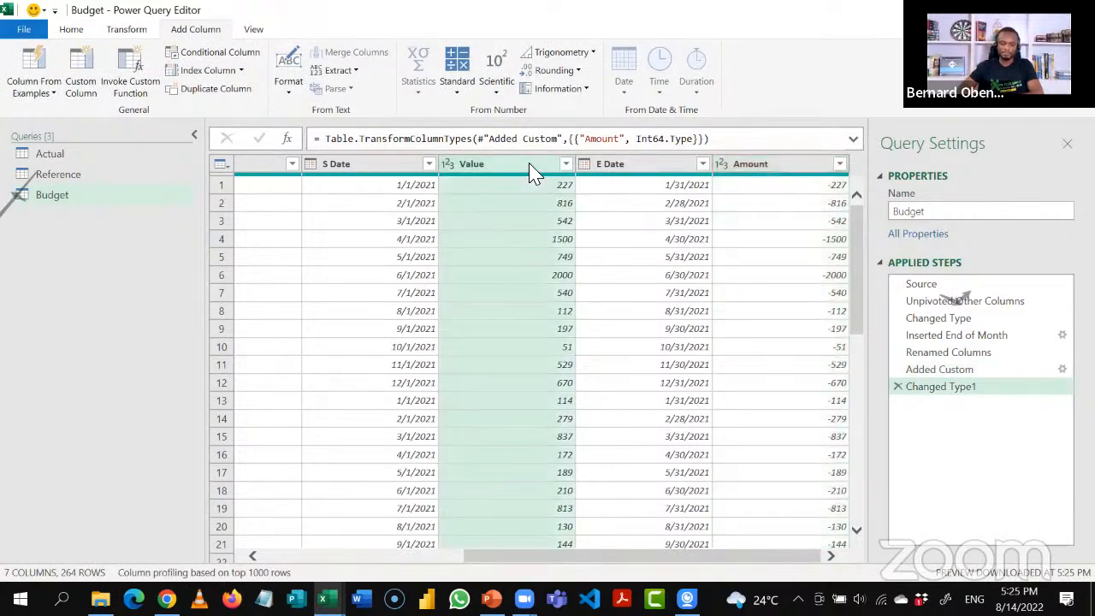
pyautogui.rightClick(534, 167)
pyautogui.click(568, 191)
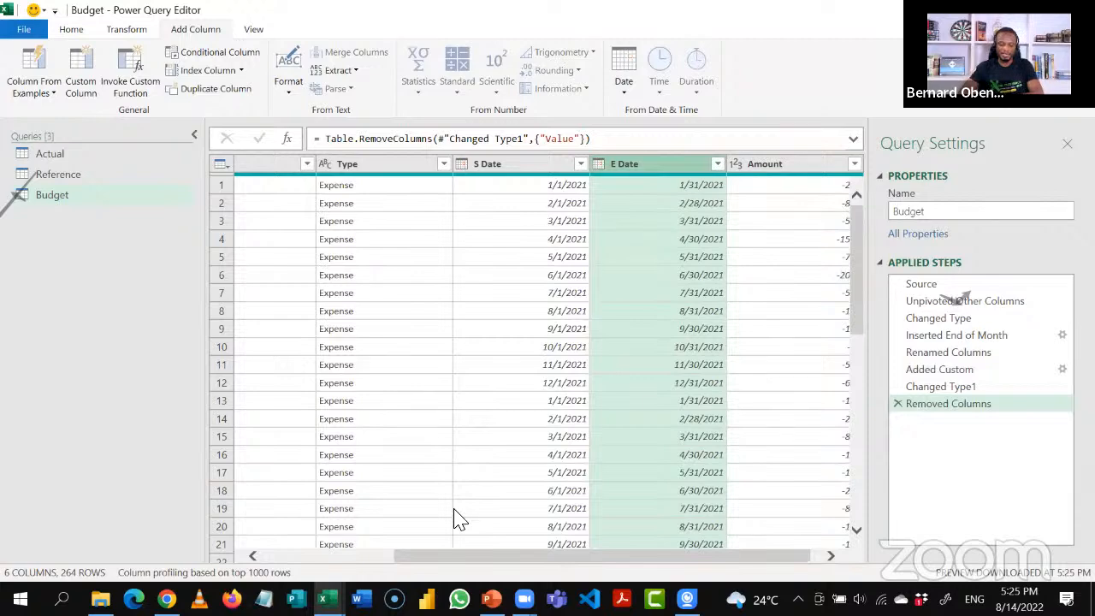
# Review the Budget query's remaining columns from Category through Amount.
pyautogui.moveTo(469, 558); pyautogui.dragTo(308, 557)
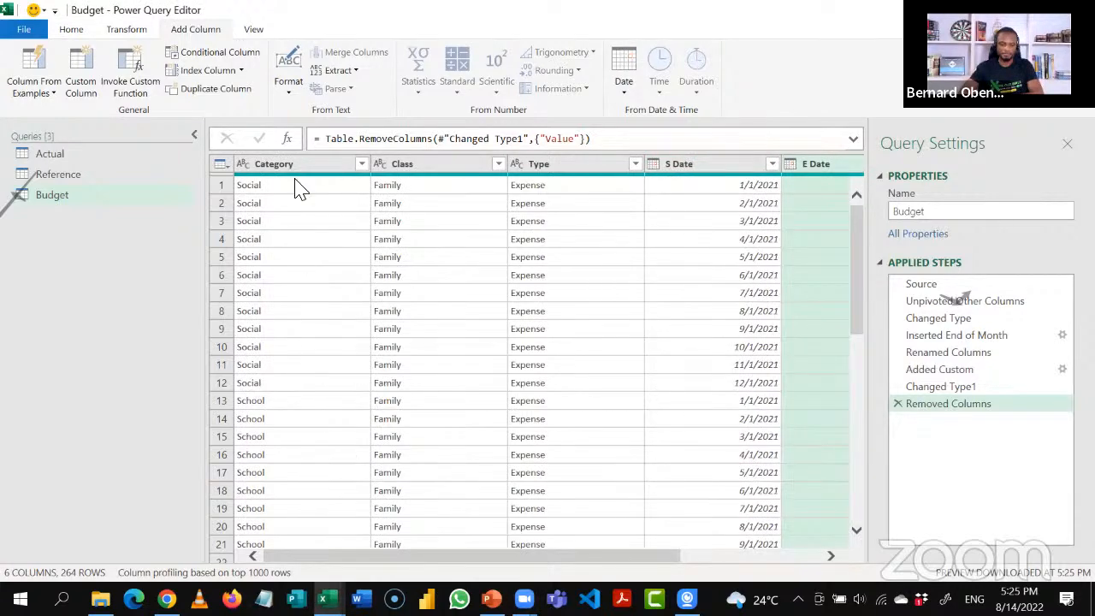
pyautogui.click(289, 167)
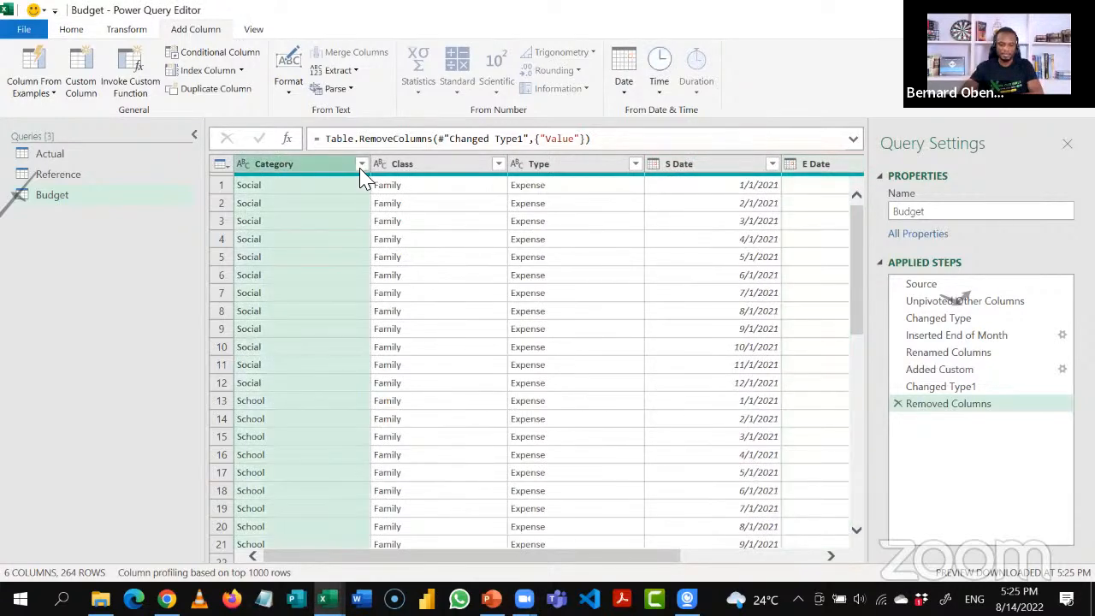
pyautogui.click(412, 167)
pyautogui.click(571, 167)
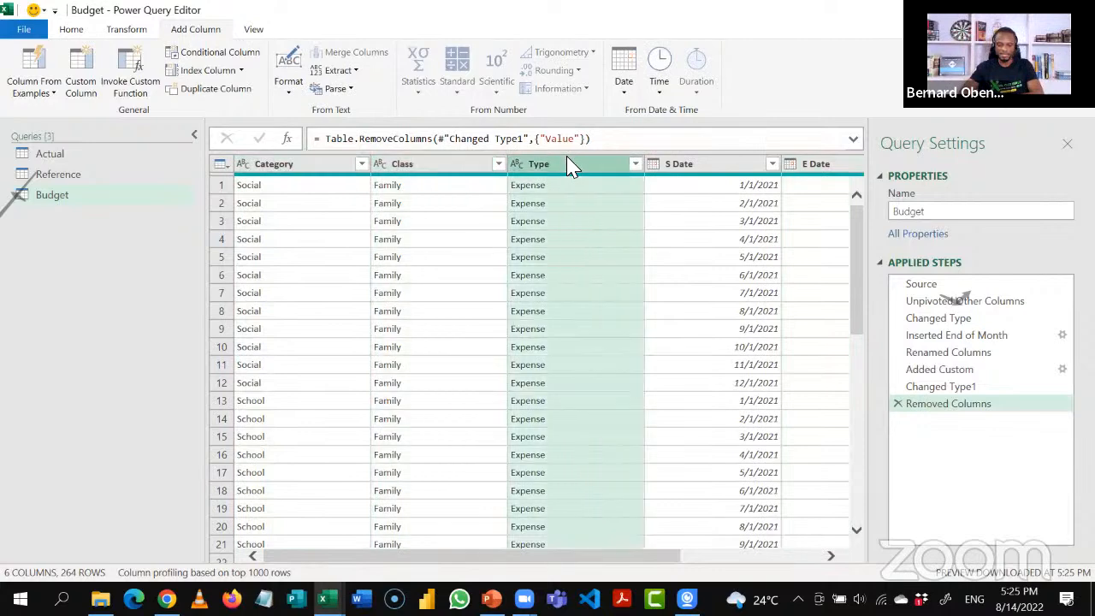
pyautogui.click(712, 171)
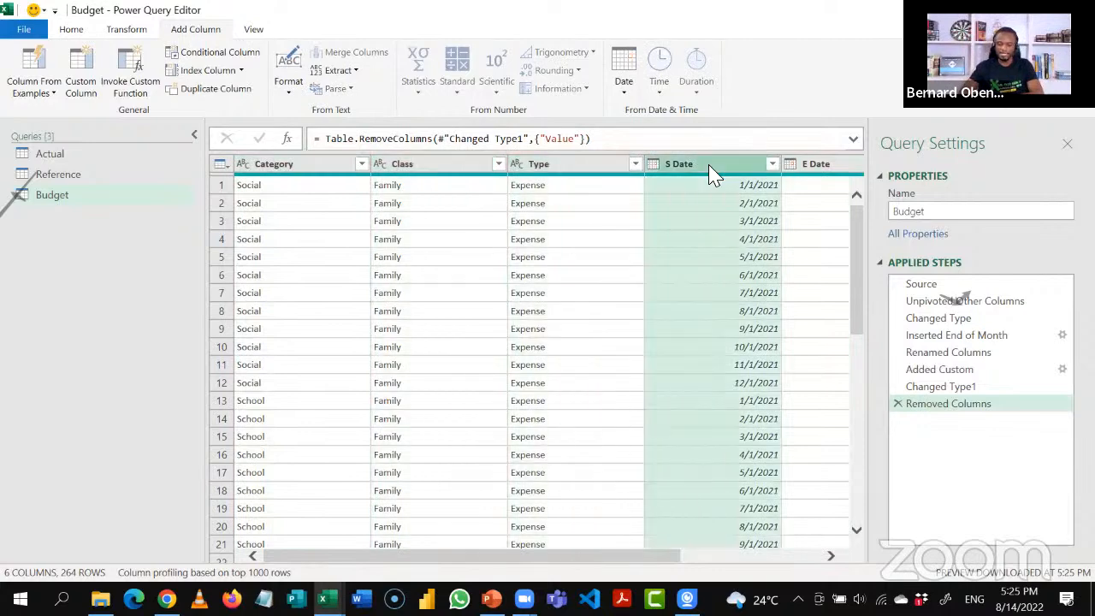
pyautogui.click(817, 382)
pyautogui.click(831, 556)
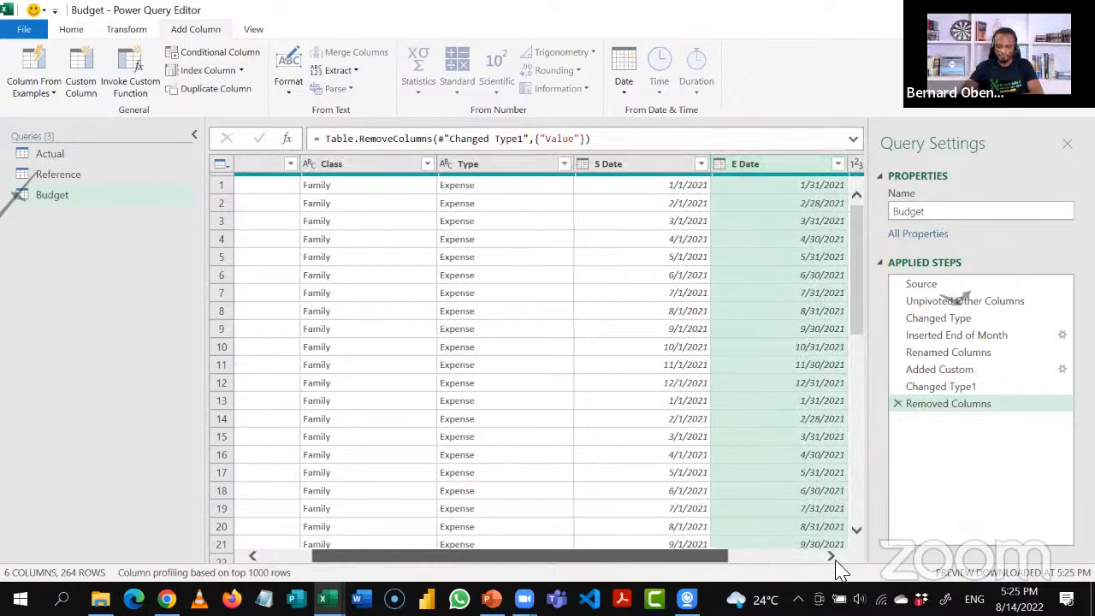
pyautogui.click(831, 557)
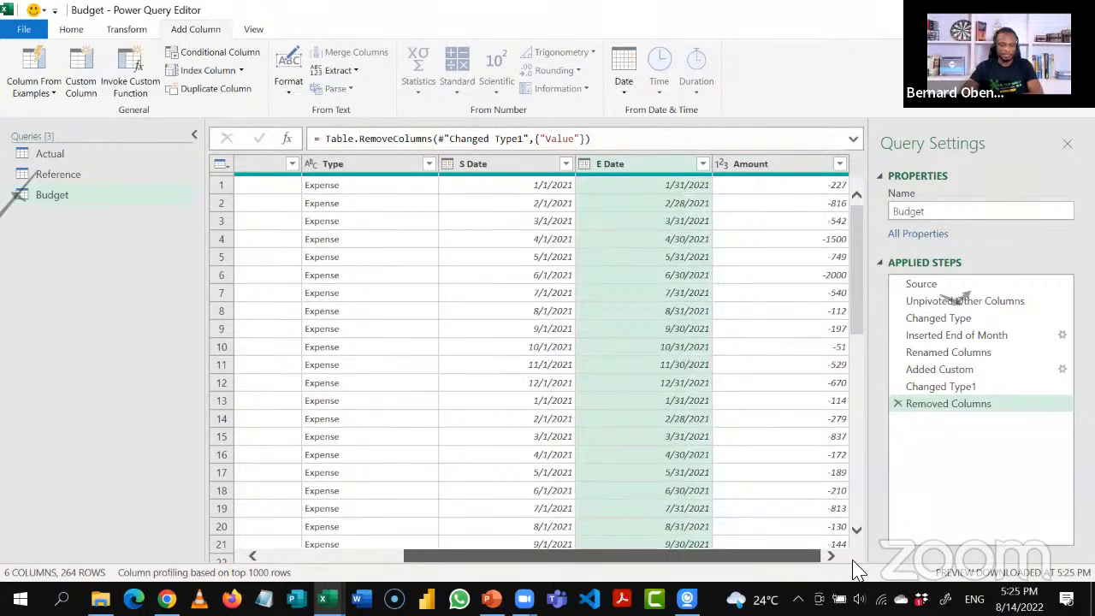
pyautogui.moveTo(764, 557); pyautogui.dragTo(624, 560)
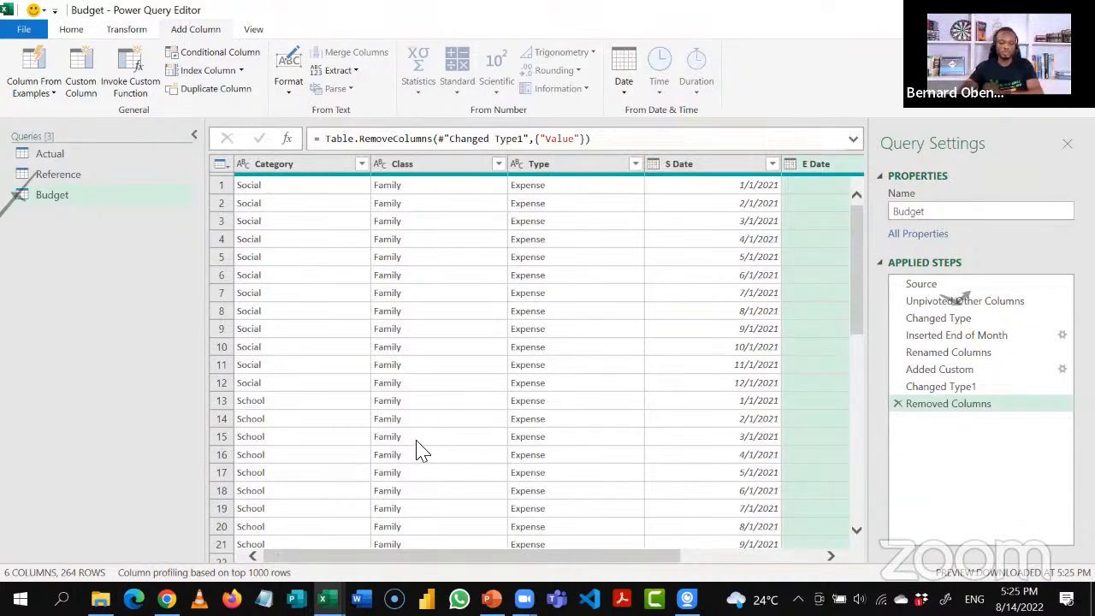
# Examine the distinct values in the Category and Class columns, and look at the Type column.
pyautogui.click(309, 170)
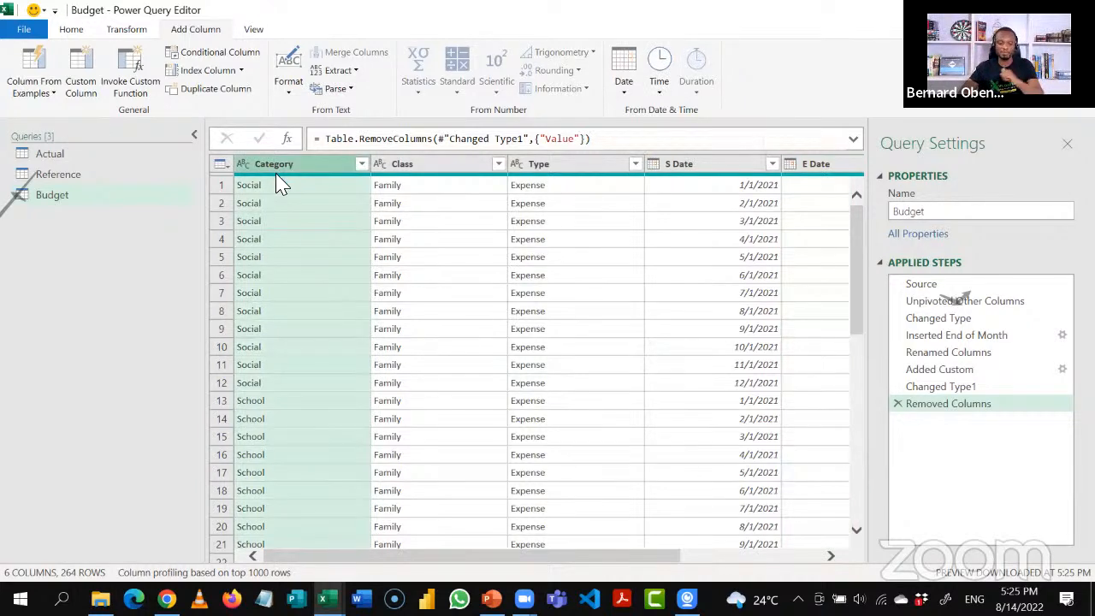
pyautogui.click(362, 163)
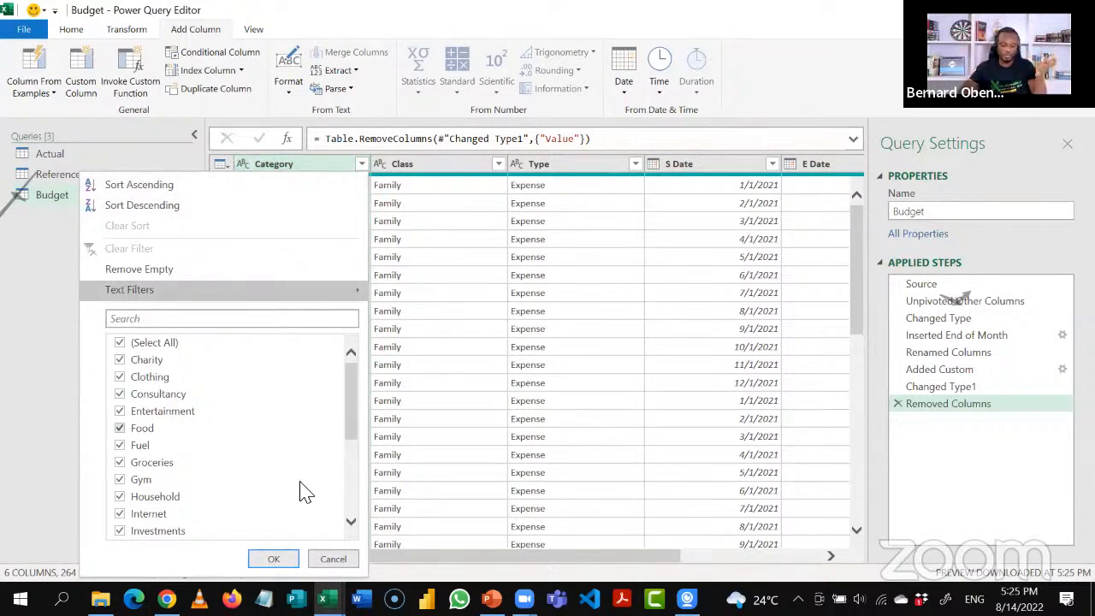
pyautogui.click(331, 562)
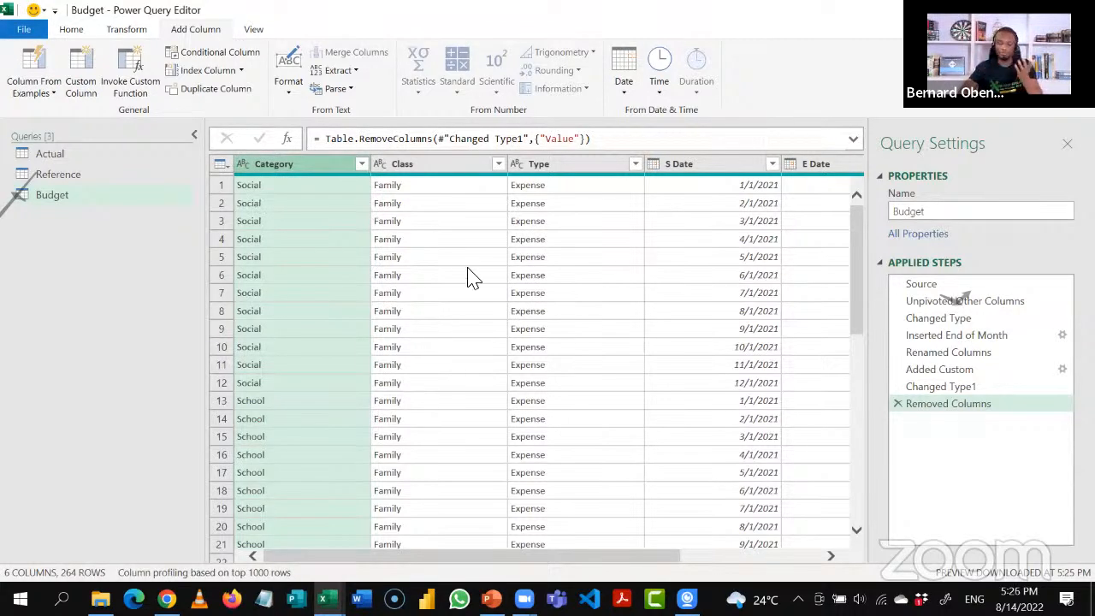
pyautogui.click(499, 163)
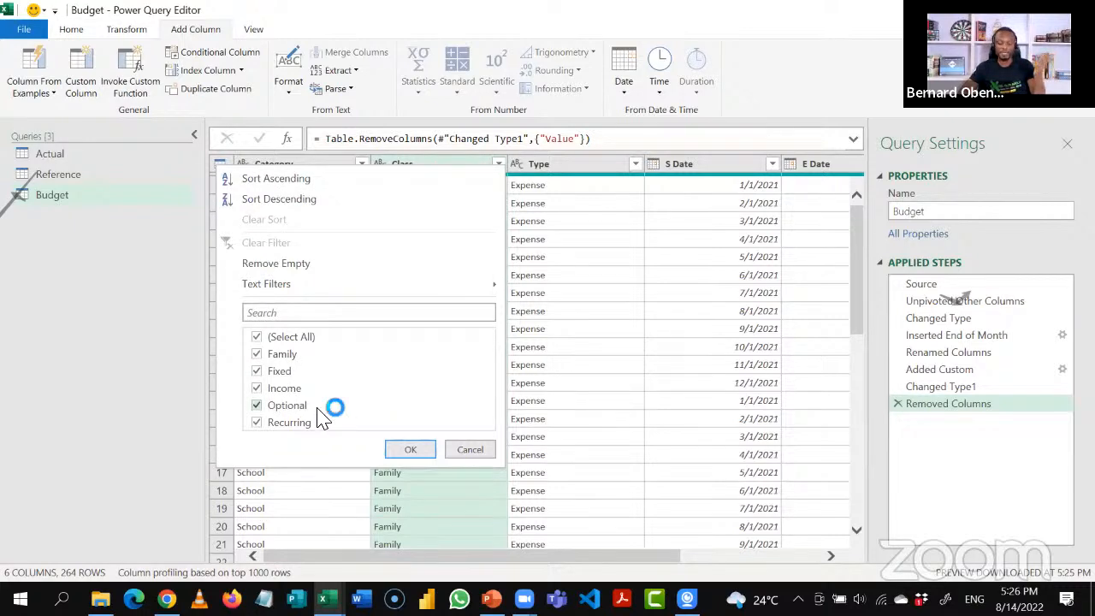
pyautogui.click(462, 451)
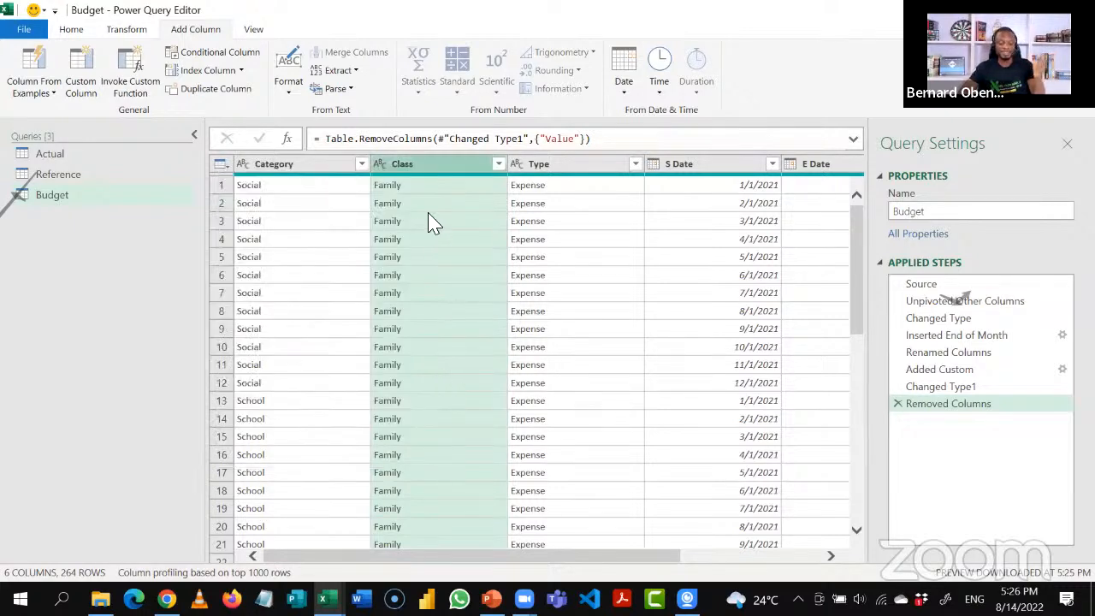
pyautogui.click(541, 166)
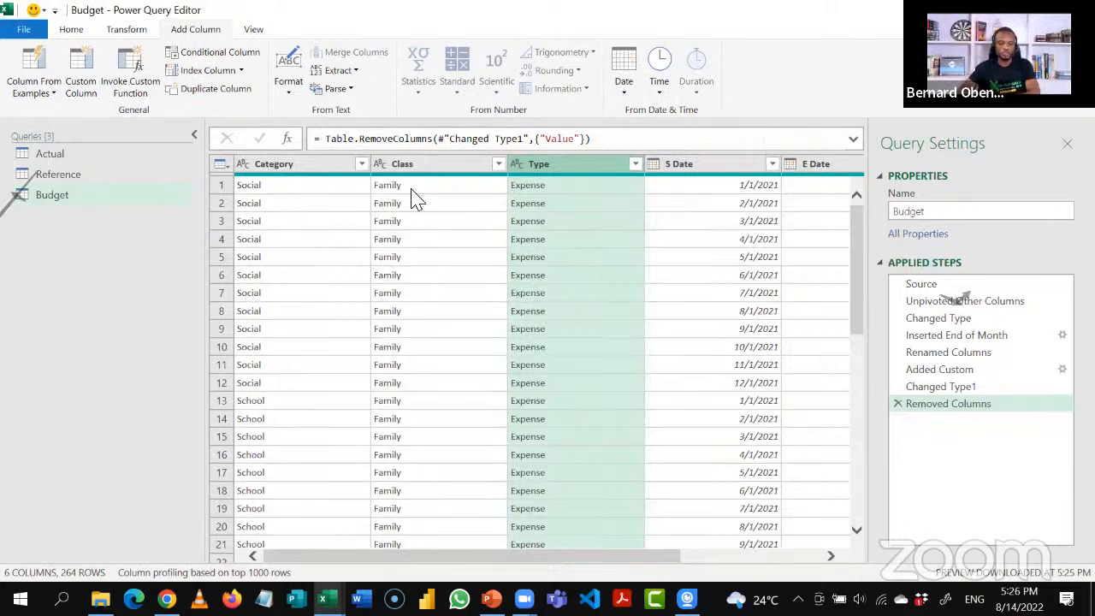
# Create a new query that references the Reference query and name it Categories.
pyautogui.click(125, 180)
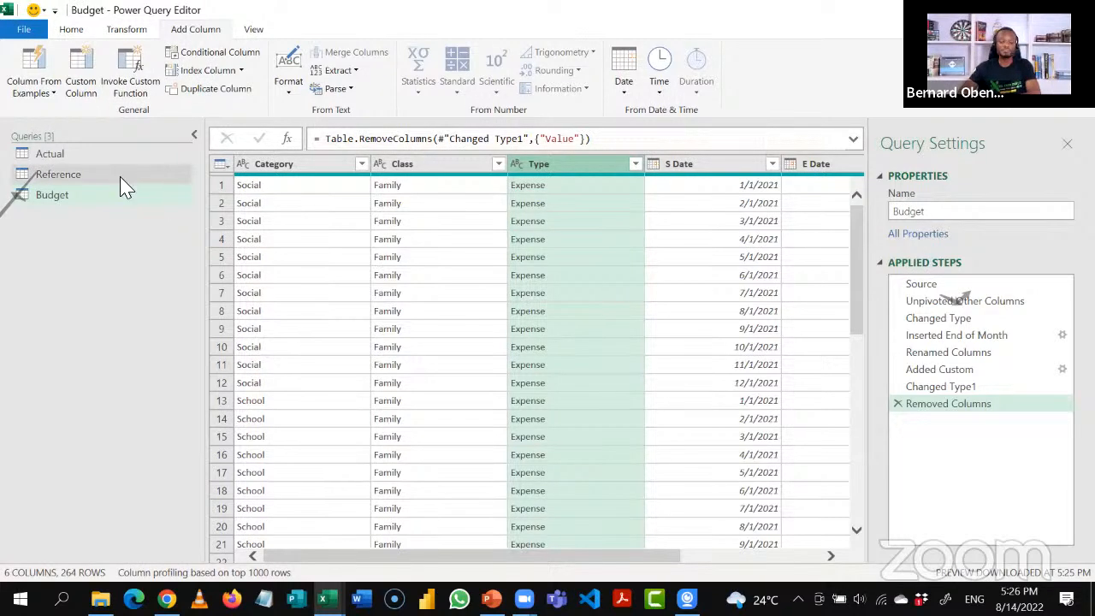
pyautogui.rightClick(113, 182)
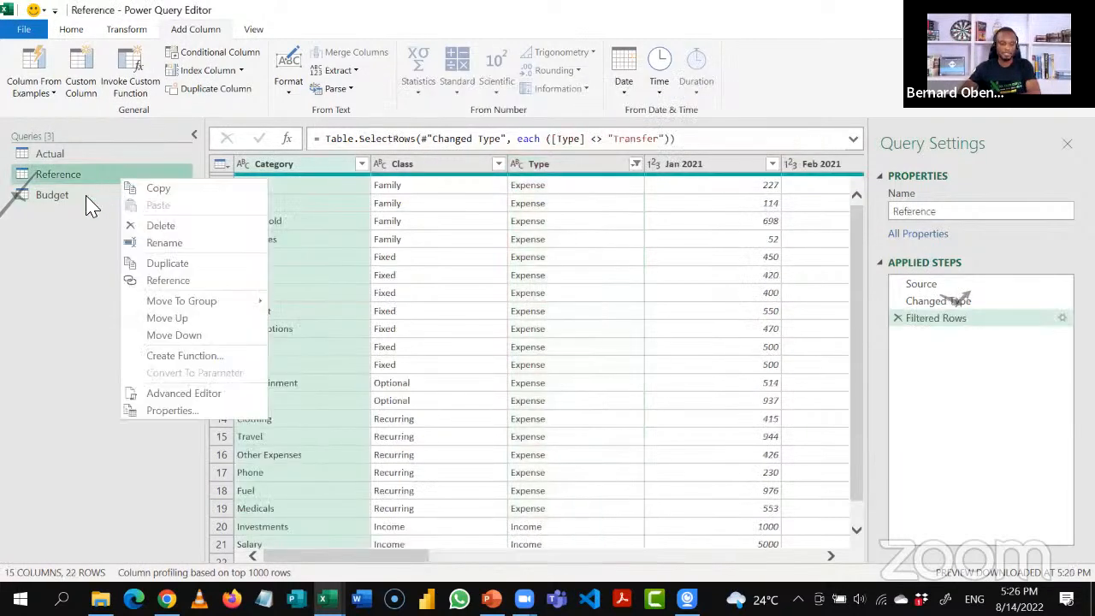
pyautogui.click(175, 282)
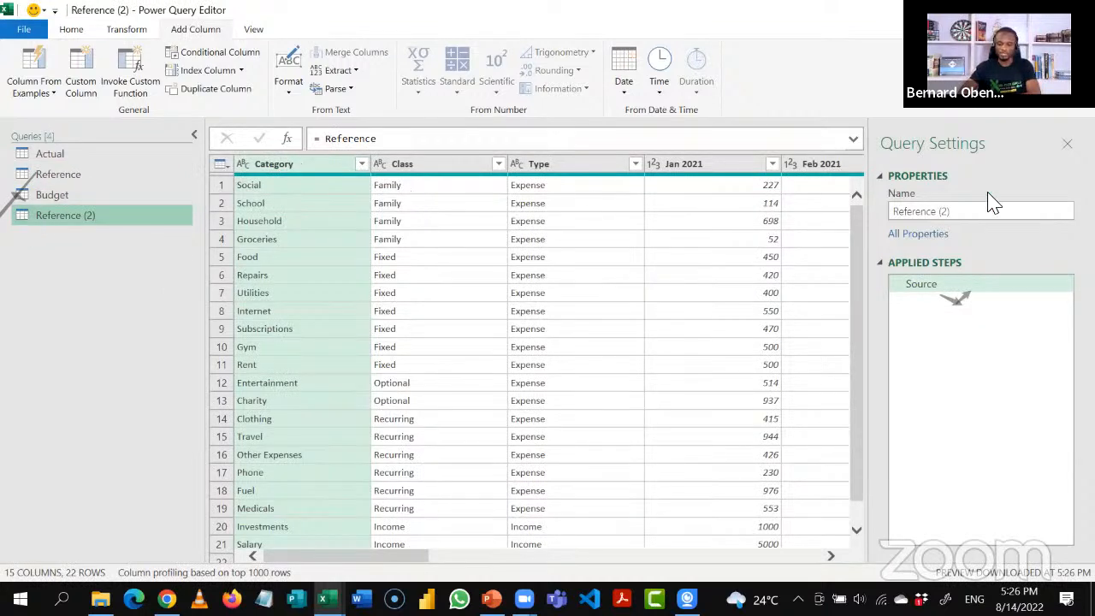
pyautogui.tripleClick(975, 218)
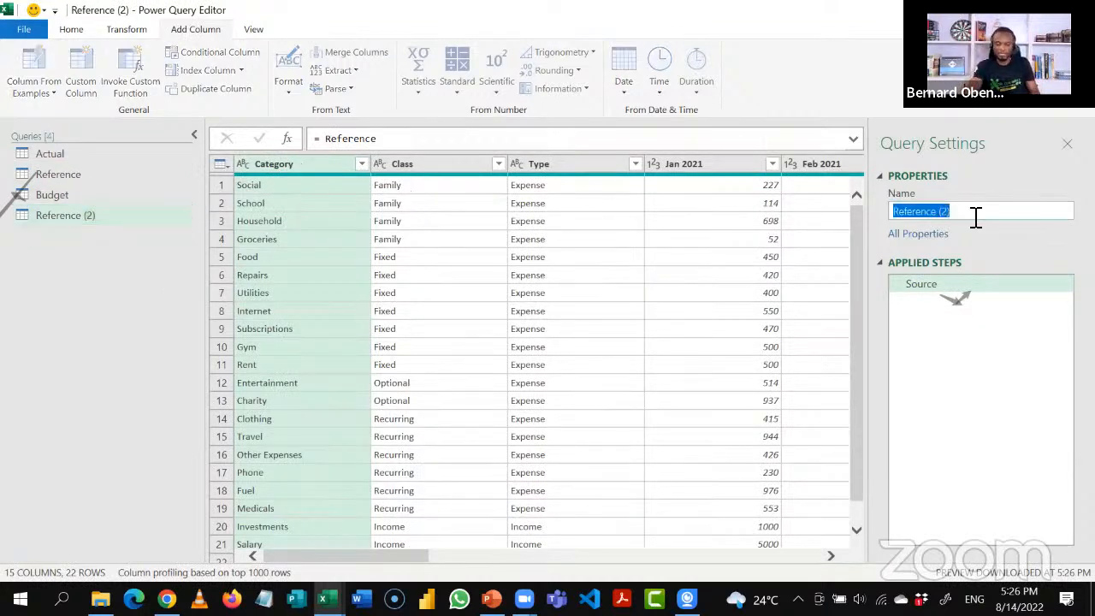
pyautogui.write('Catego')
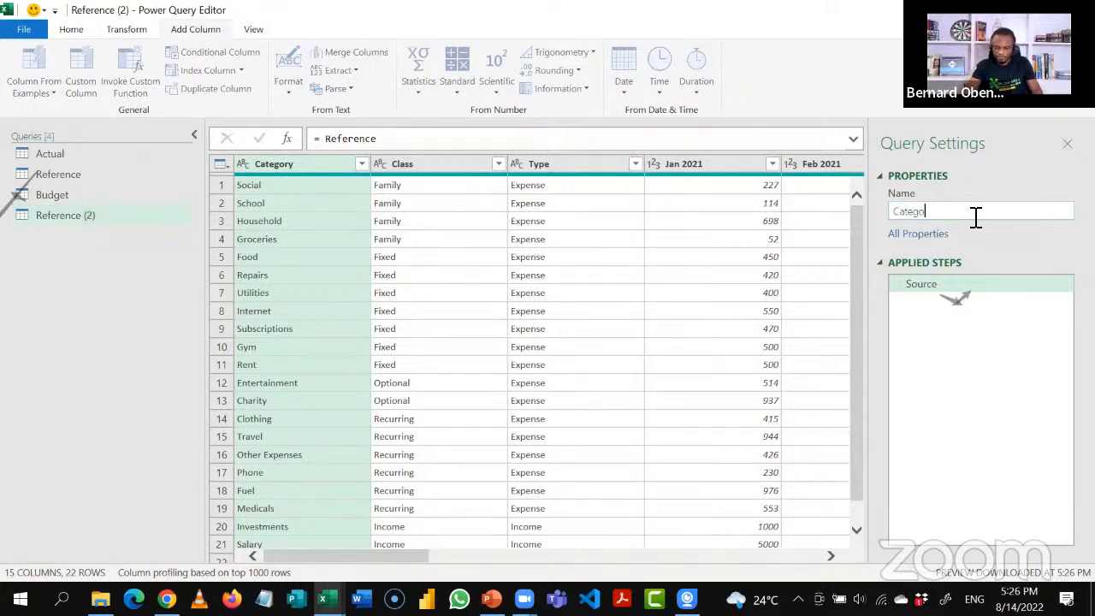
pyautogui.write('ries')
pyautogui.press('Return')
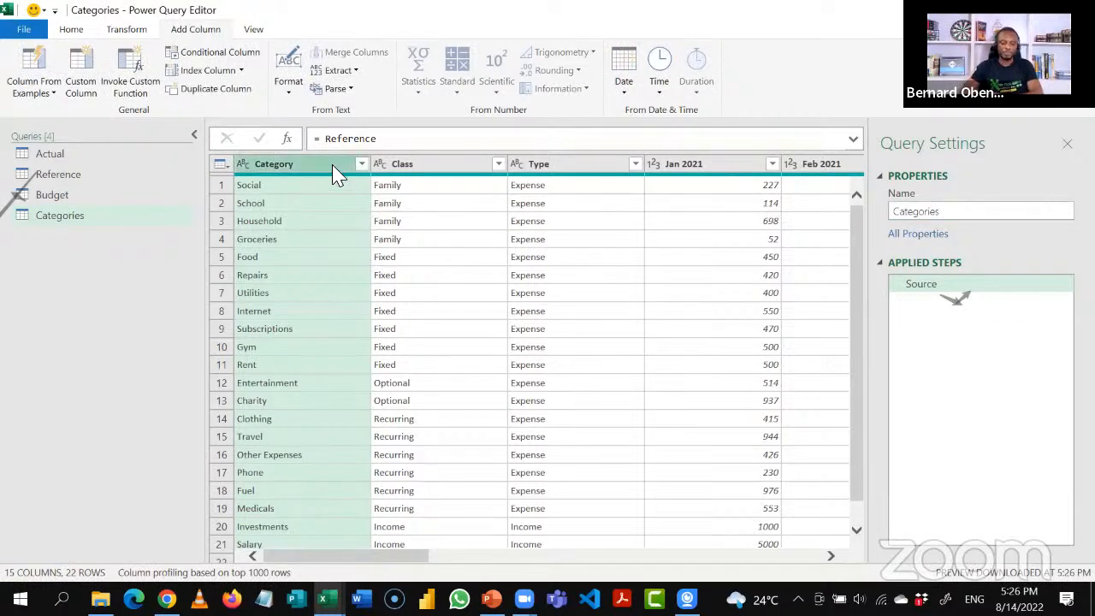
# Keep only the Category, Class and Type columns in the Categories query and remove the duplicate rows across them.
pyautogui.hotkey('shift', 'Right')
pyautogui.hotkey('shift', 'Right')
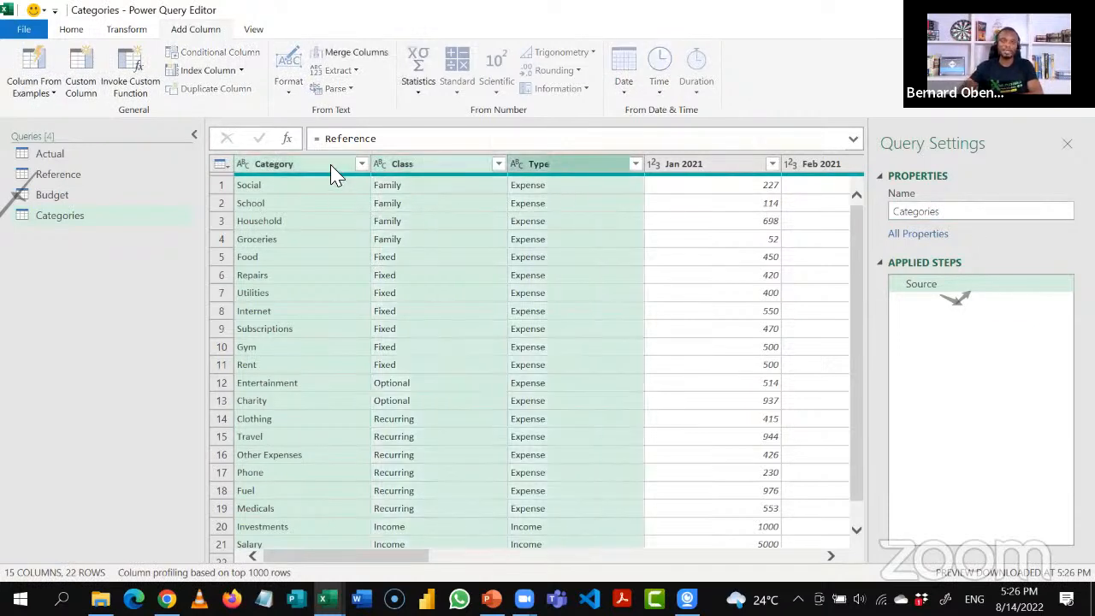
pyautogui.rightClick(334, 171)
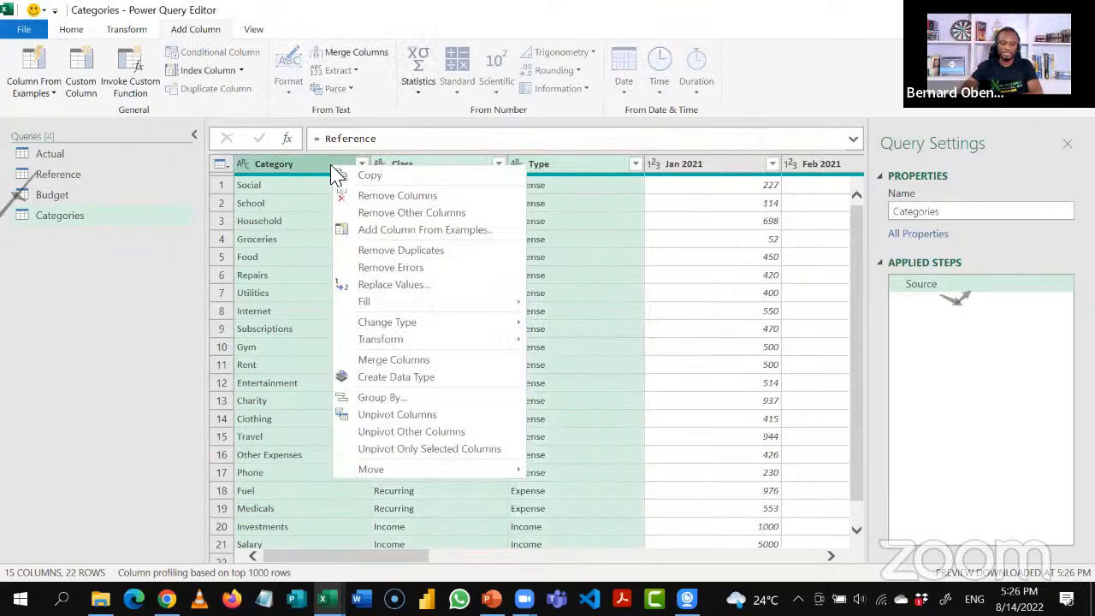
pyautogui.click(370, 215)
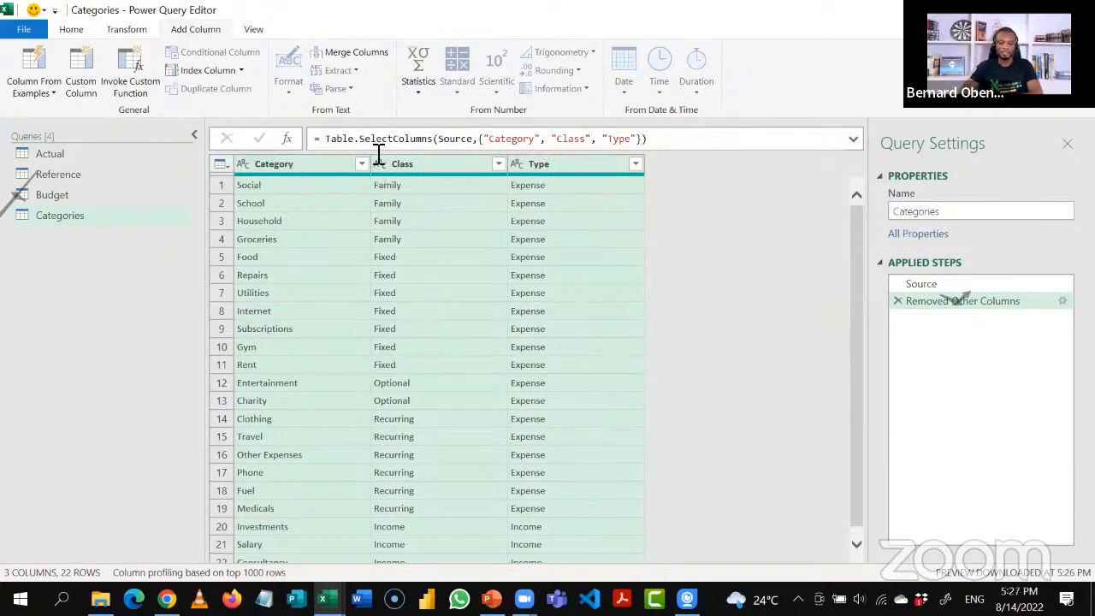
pyautogui.rightClick(309, 170)
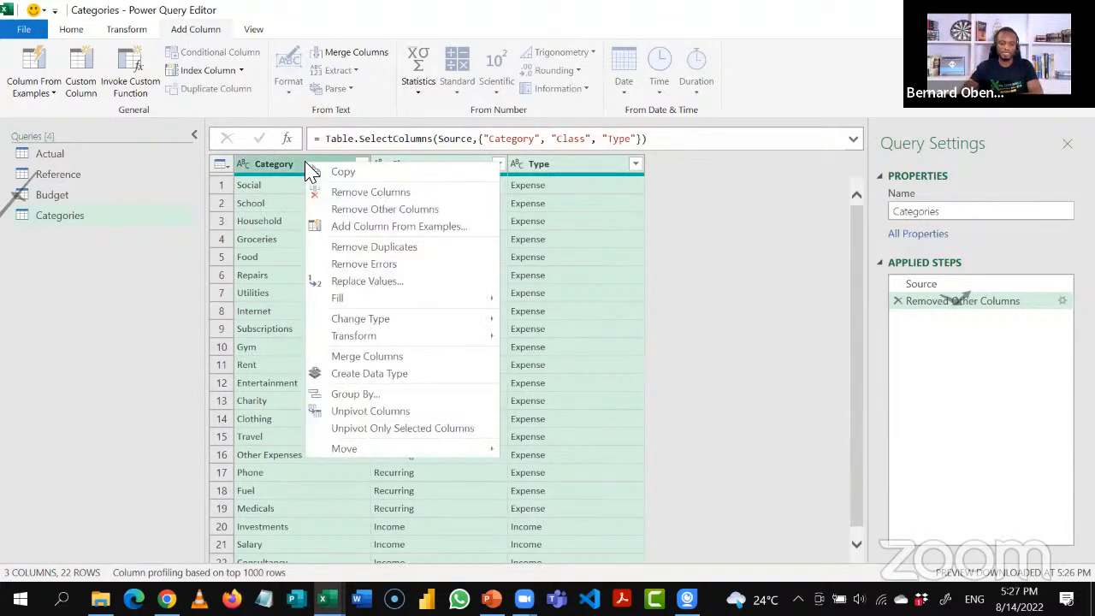
pyautogui.click(350, 246)
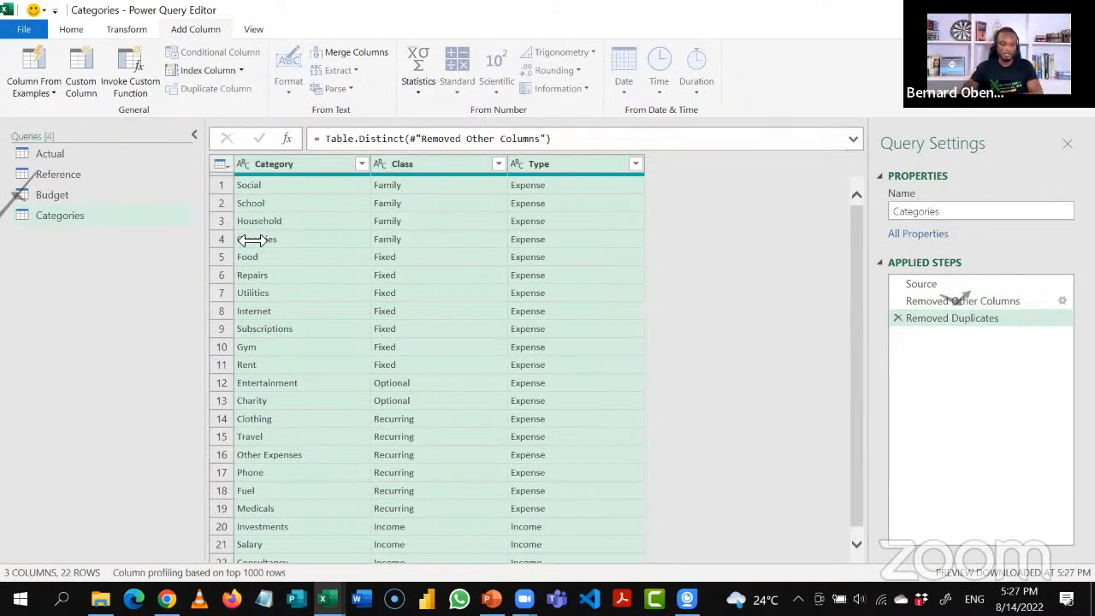
pyautogui.click(299, 169)
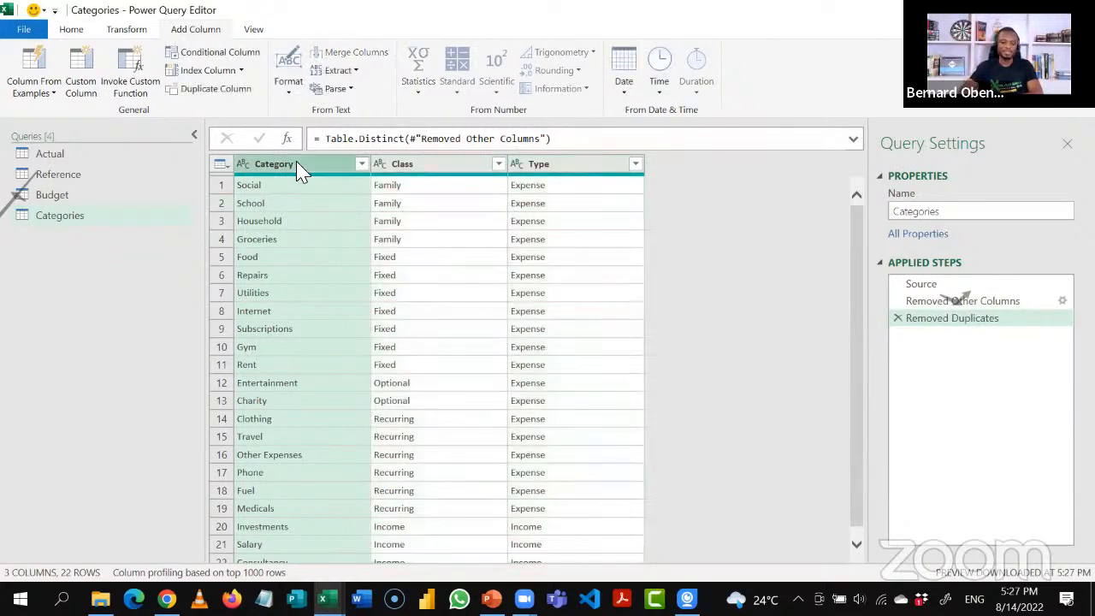
pyautogui.click(407, 168)
pyautogui.click(539, 171)
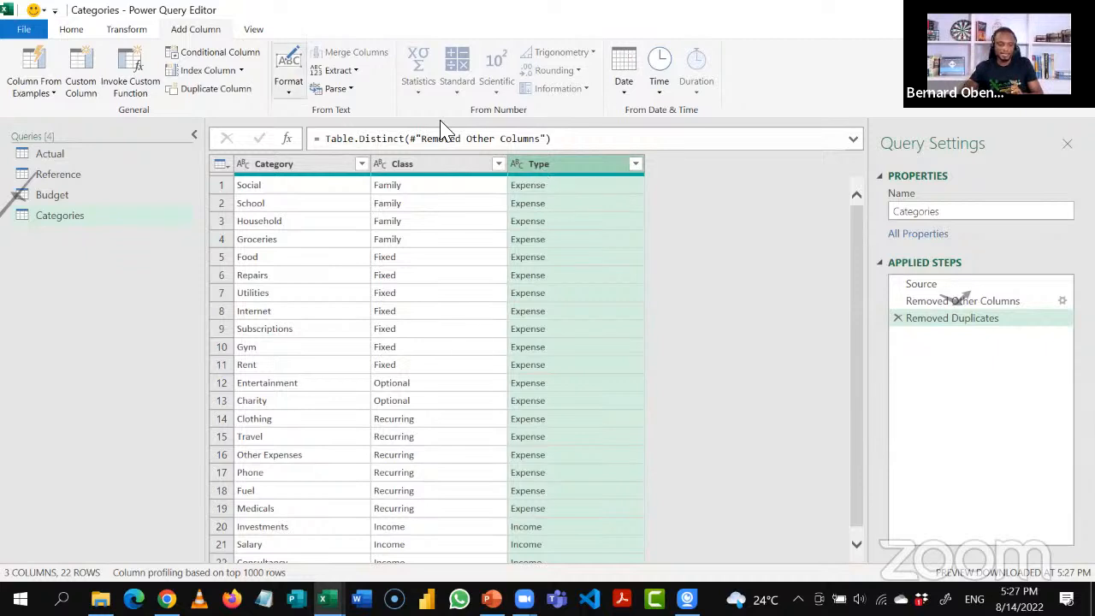
# Create a new blank query alongside the Categories query.
pyautogui.click(72, 34)
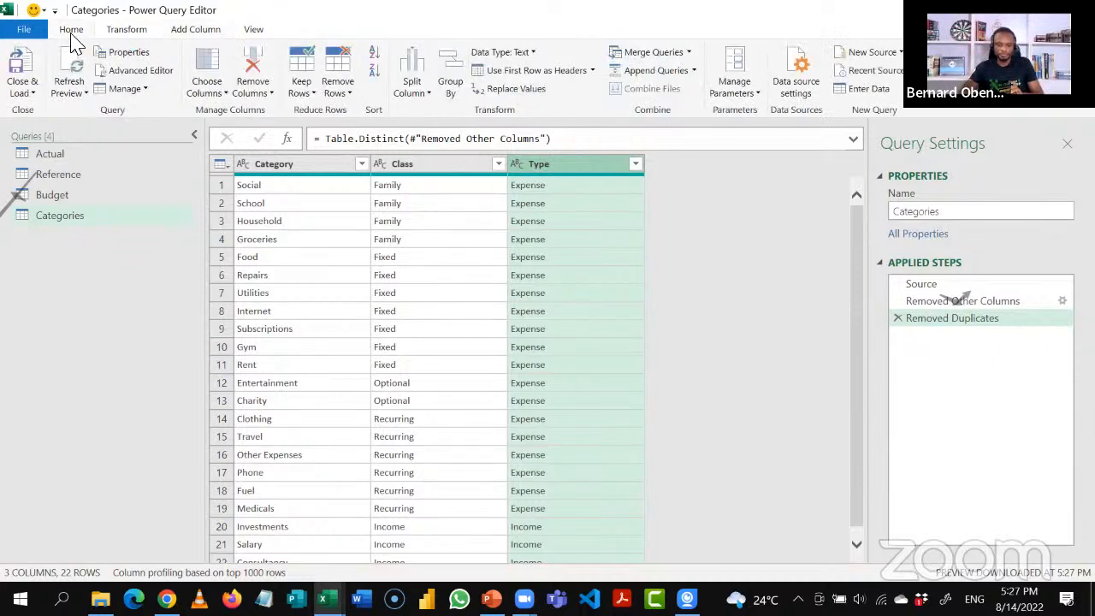
pyautogui.click(899, 58)
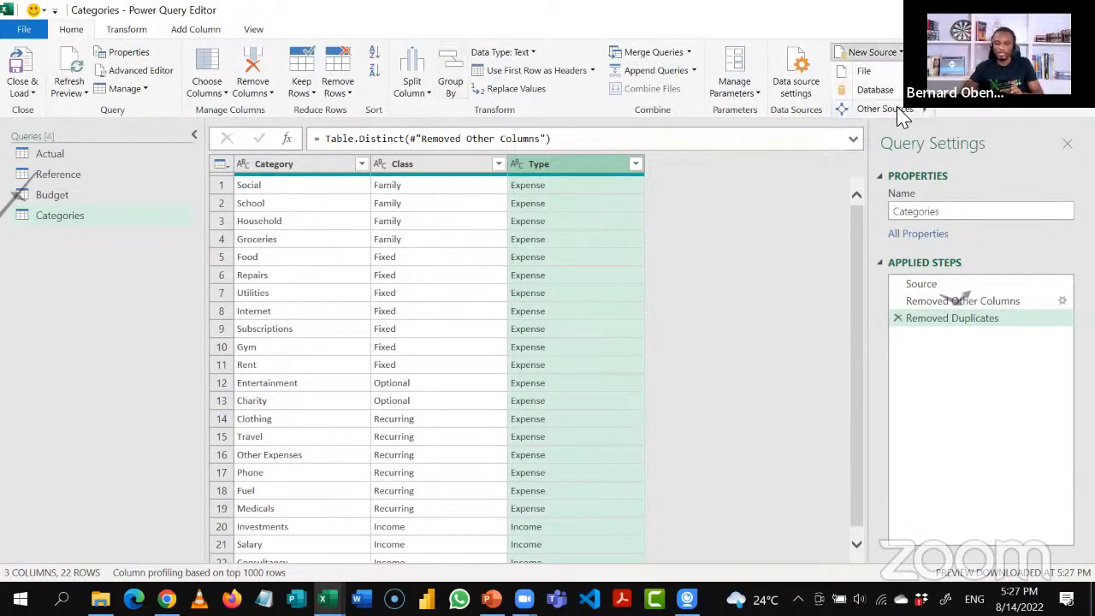
pyautogui.moveTo(881, 109)
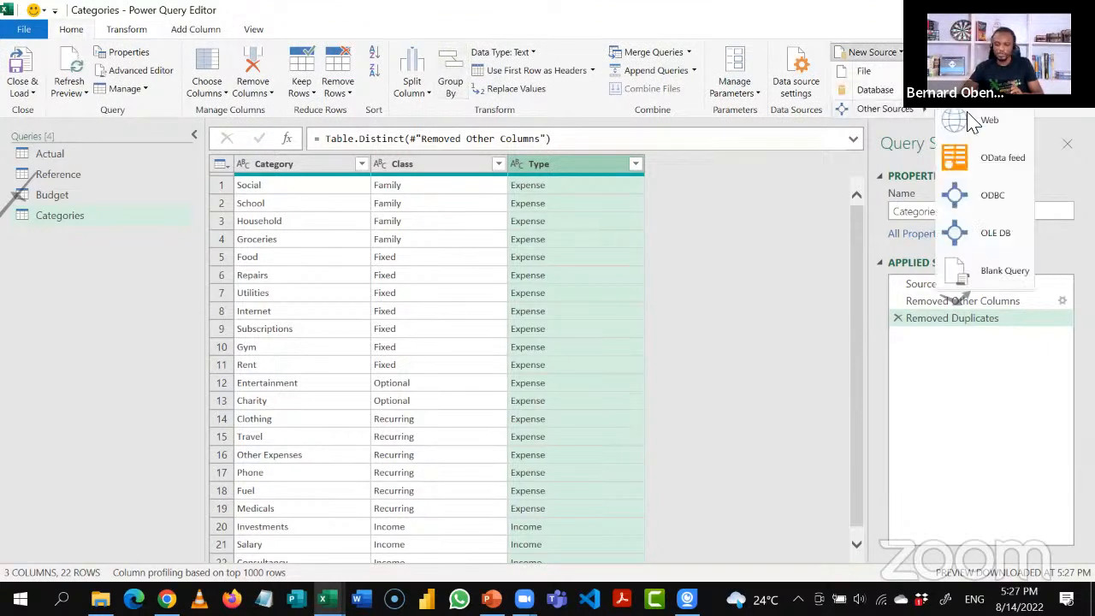
pyautogui.click(991, 275)
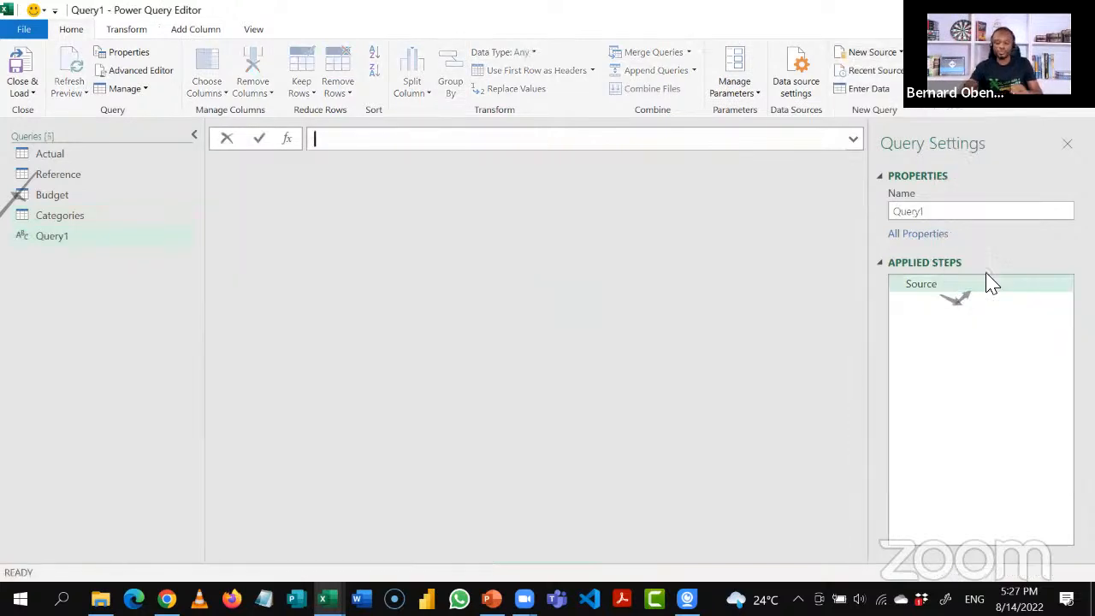
# Enter =Number.From(List.Min(Budget[S Date])) as the blank query's source formula, leaving it open for editing.
pyautogui.write('=')
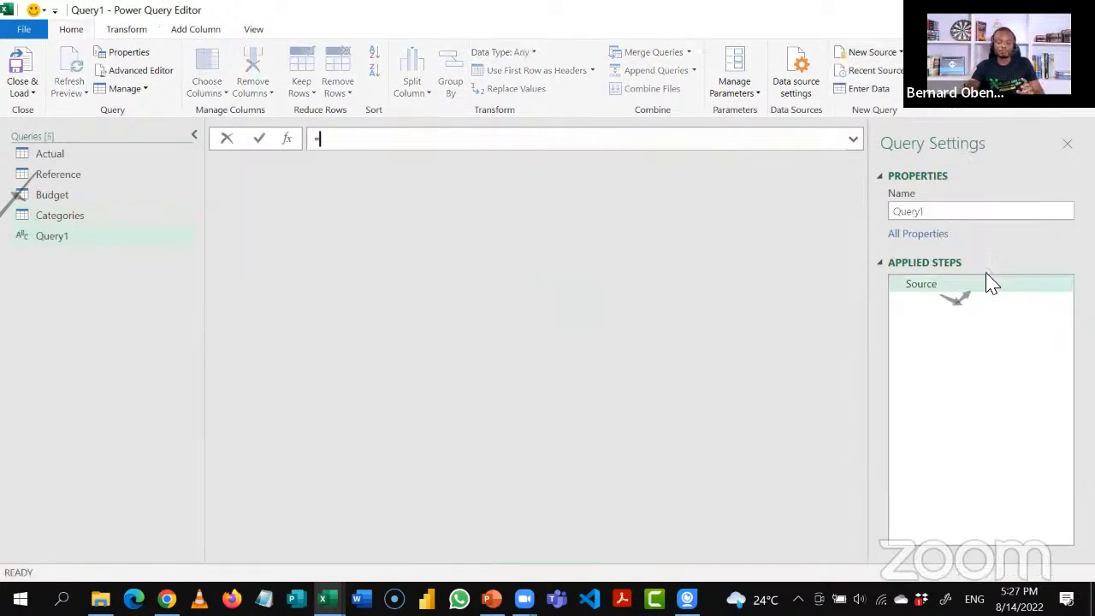
pyautogui.write('Num')
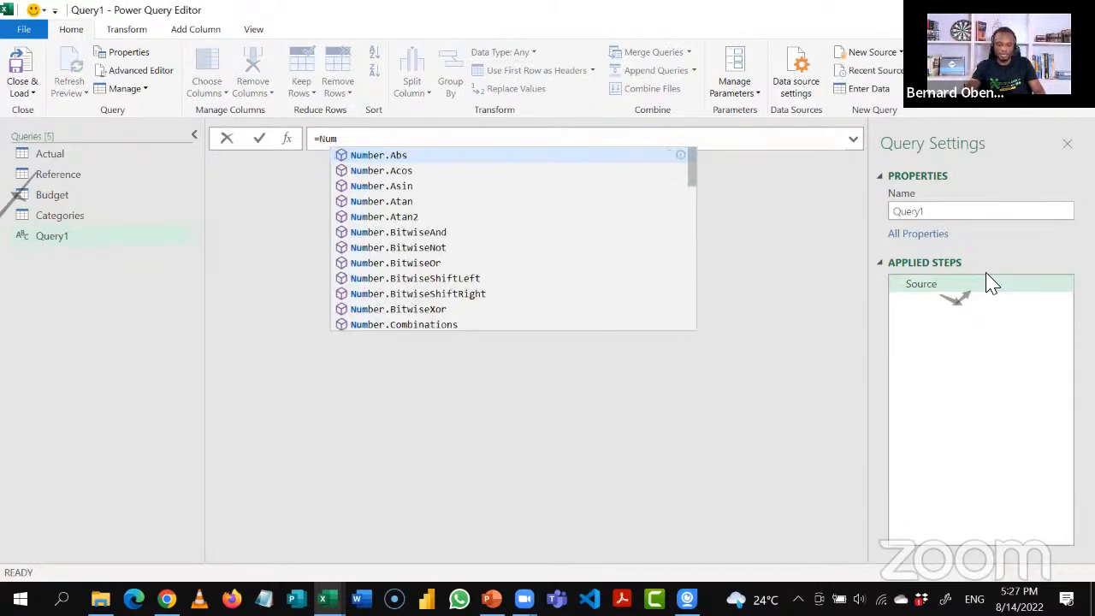
pyautogui.write('ber.From')
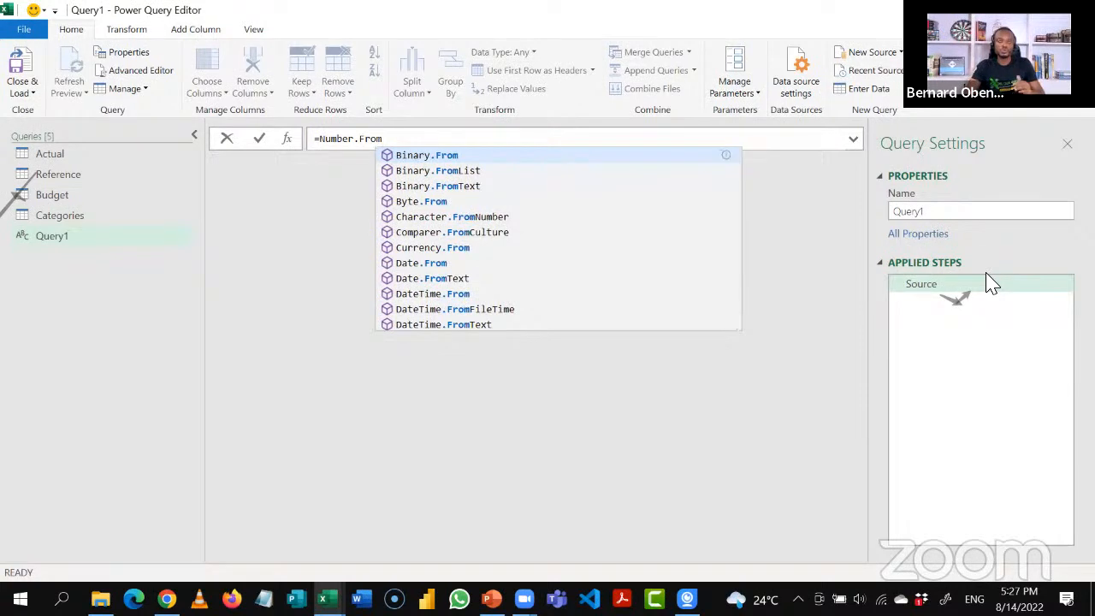
pyautogui.write('(')
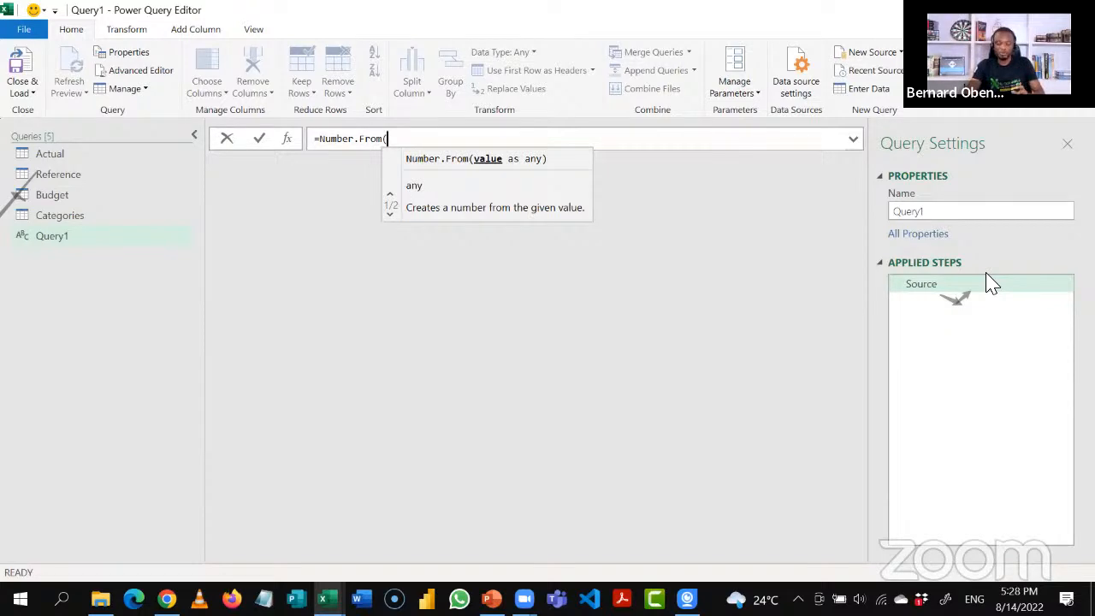
pyautogui.write('List')
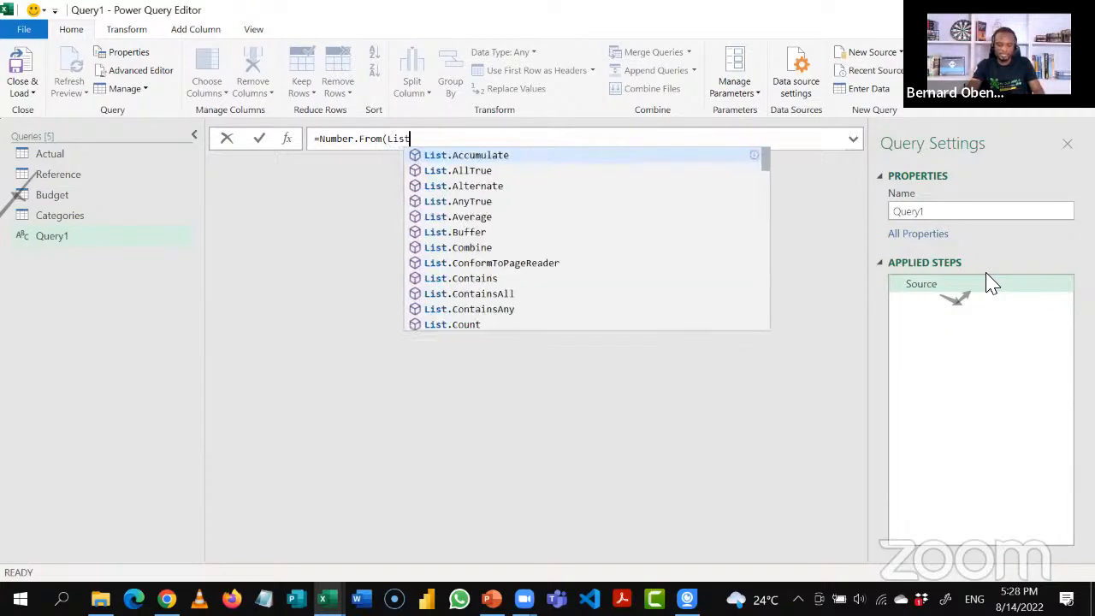
pyautogui.write('.Min')
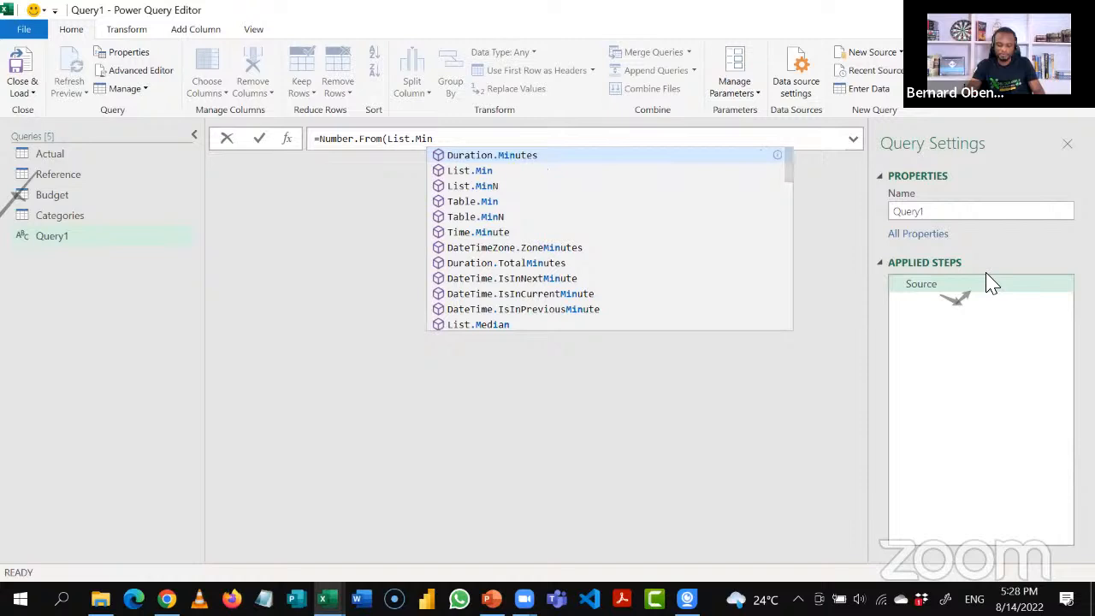
pyautogui.write('()')
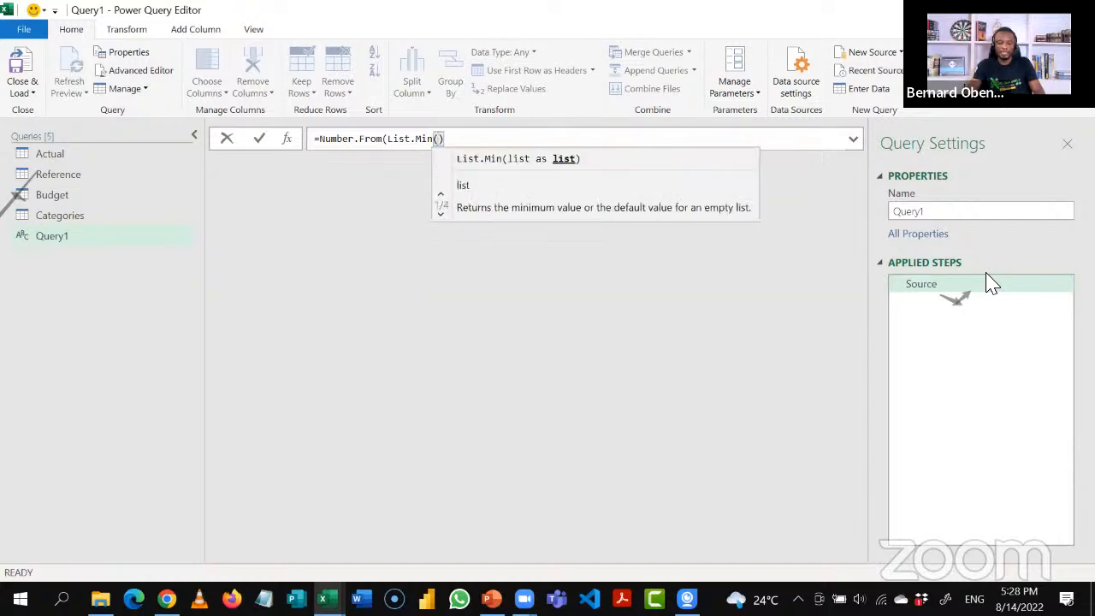
pyautogui.press('BackSpace')
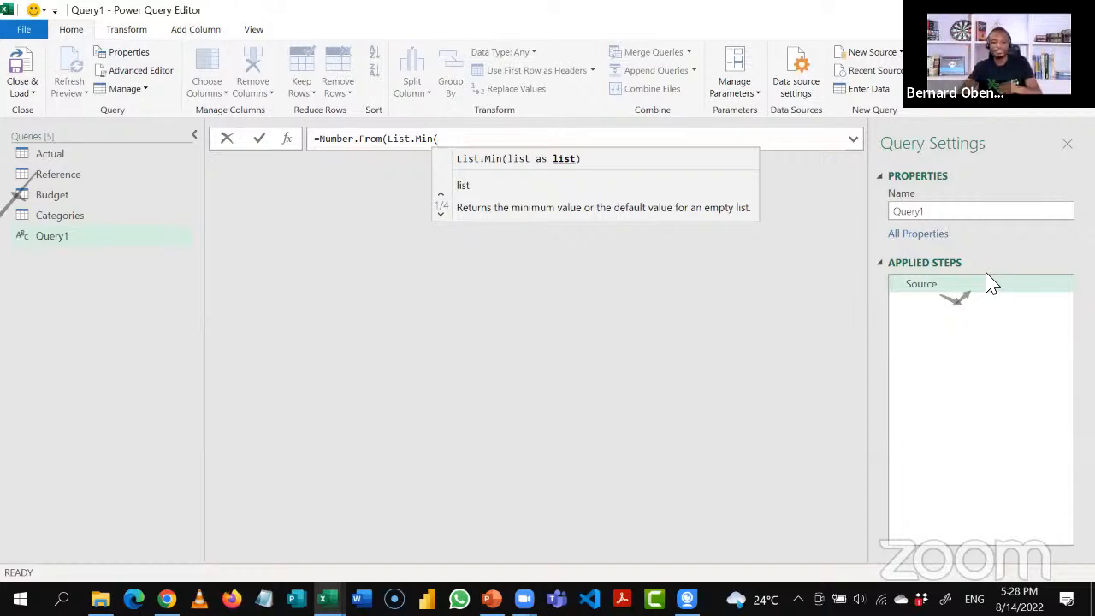
pyautogui.write('B')
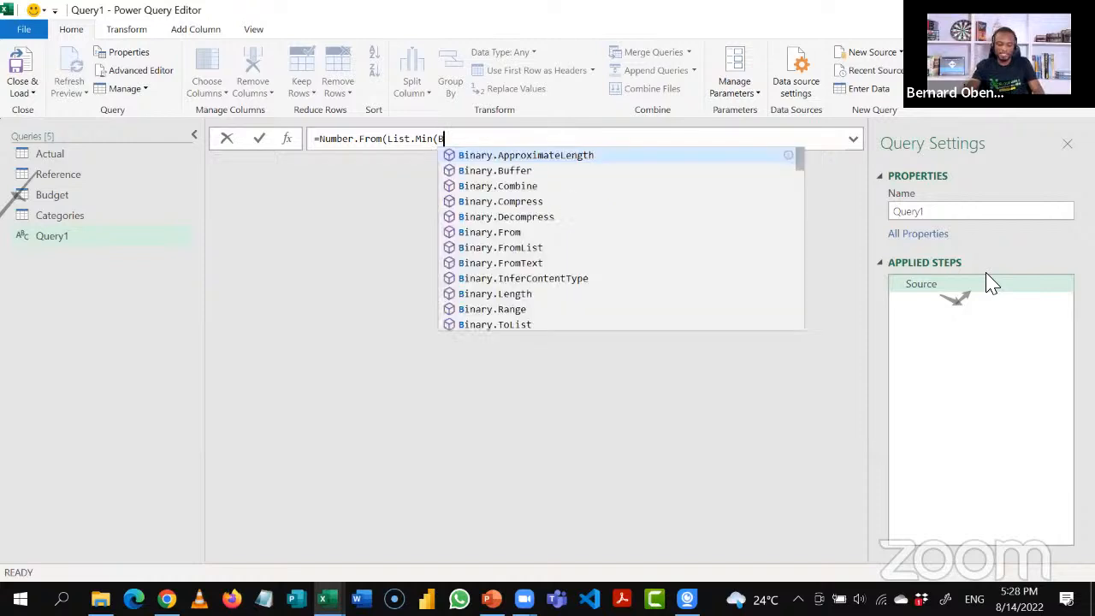
pyautogui.write('udget')
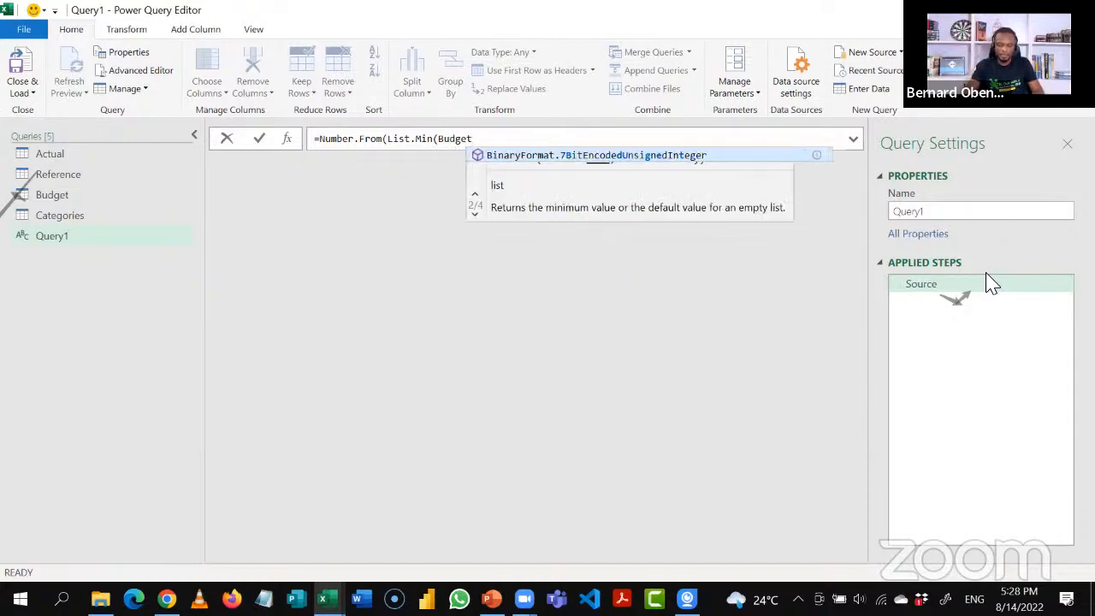
pyautogui.write('[')
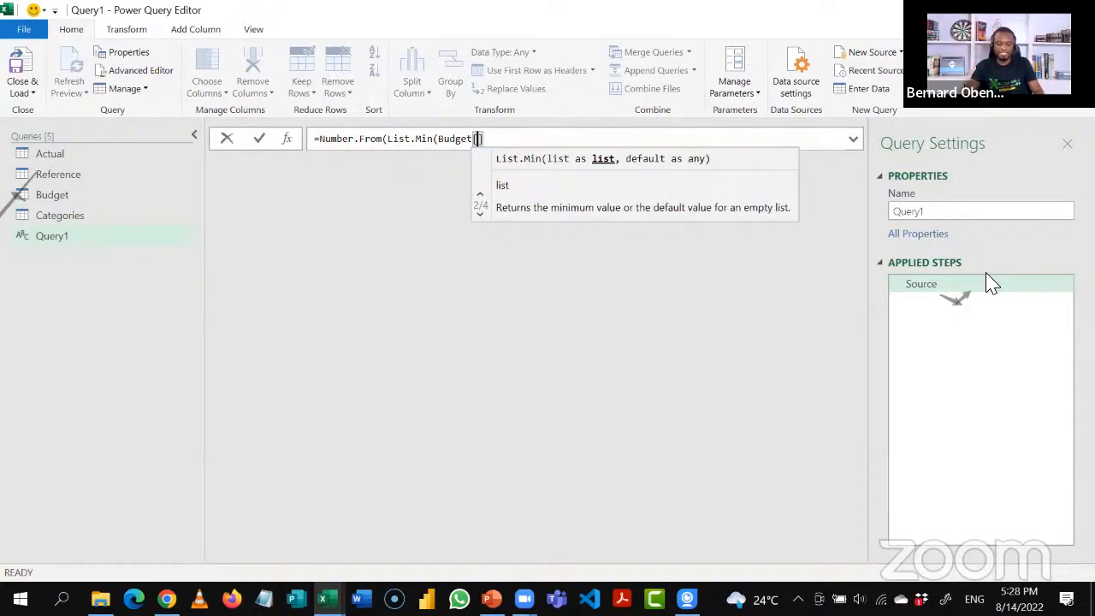
pyautogui.write('S Date')
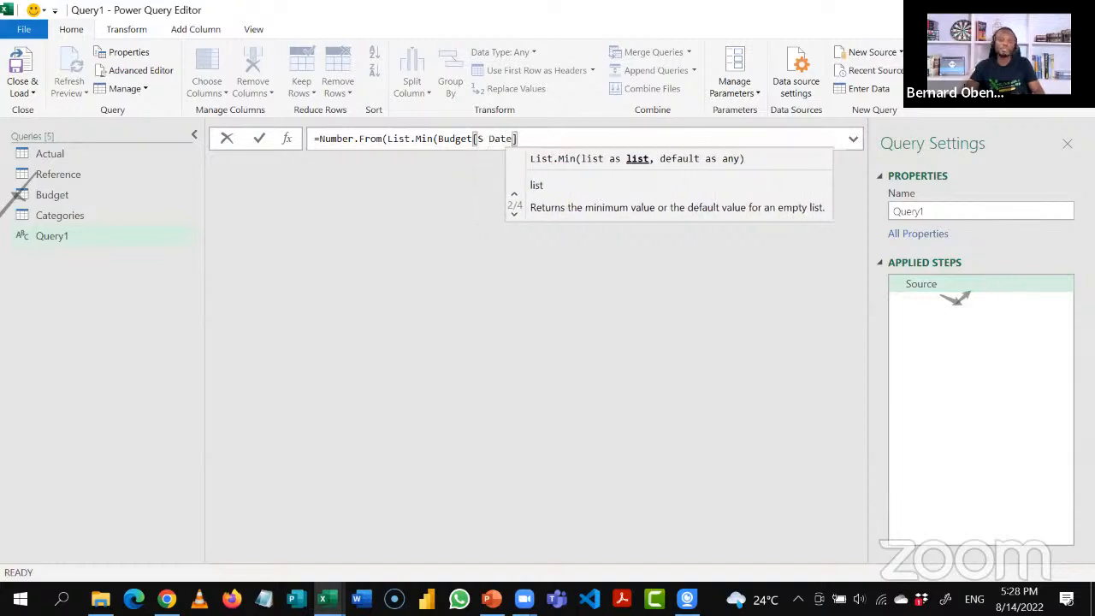
pyautogui.write(']')
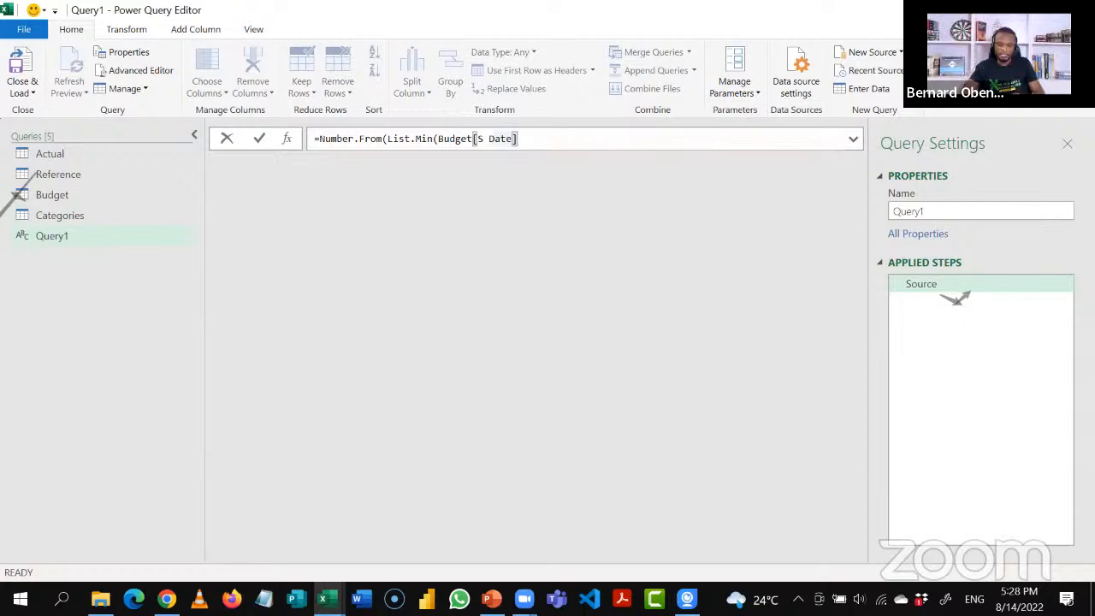
pyautogui.write(')')
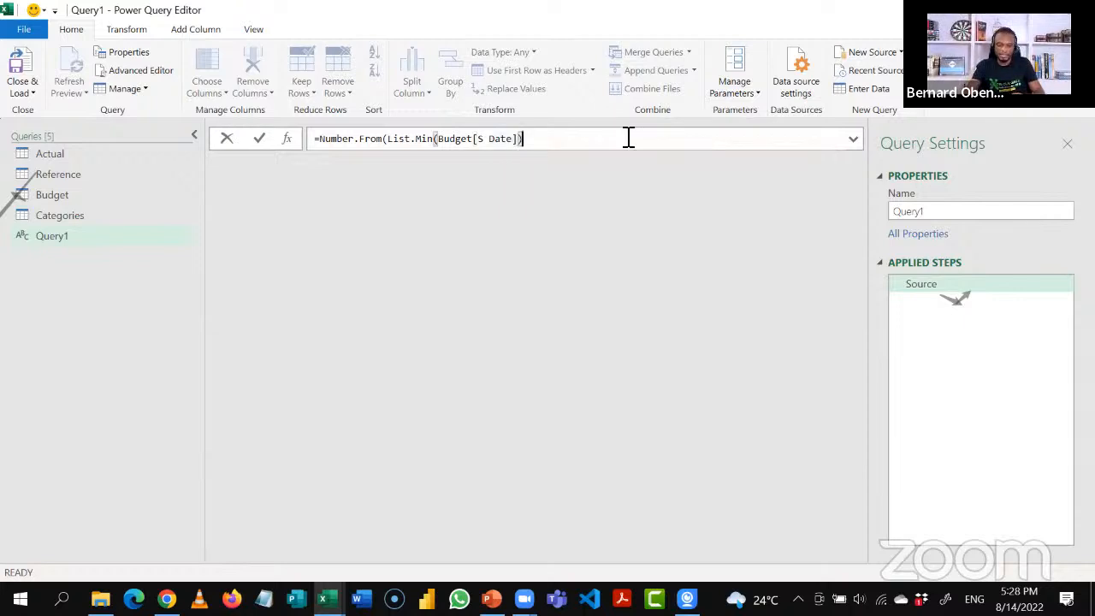
pyautogui.write(')')
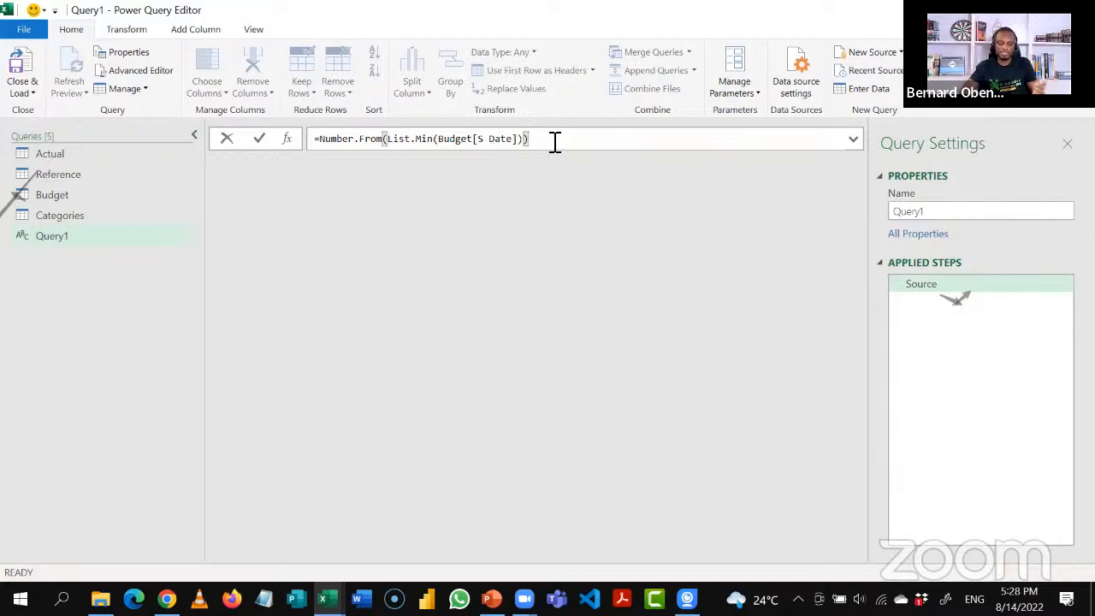
# Extend the formula into a range by adding .. and a copy of the Number.From(List.Min(Budget[S Date])) expression after it.
pyautogui.moveTo(554, 144); pyautogui.dragTo(322, 138)
pyautogui.hotkey('ctrl', 'c')
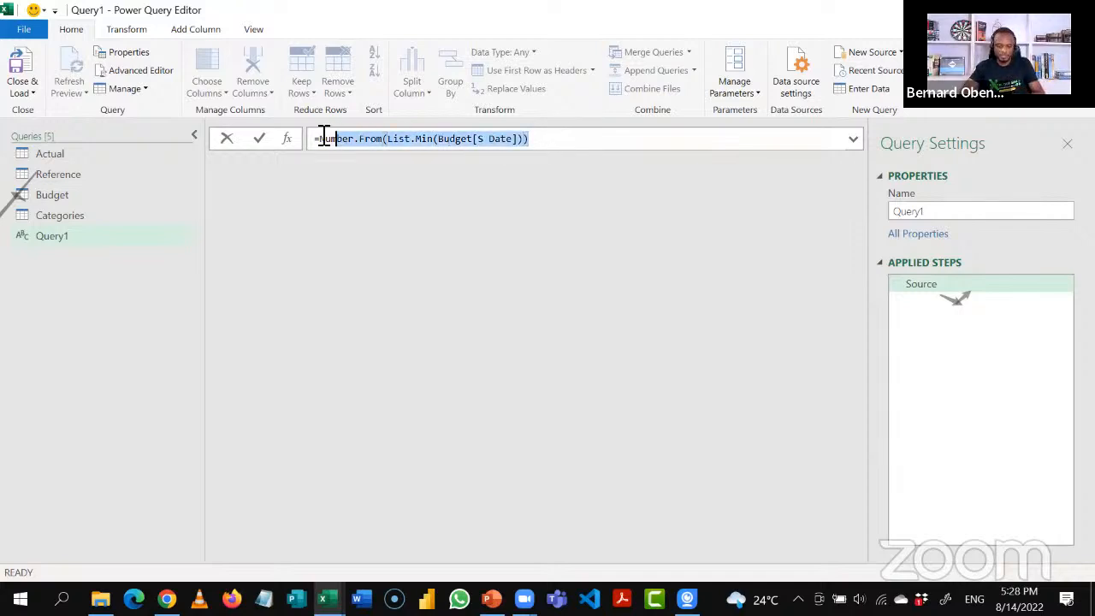
pyautogui.click(561, 144)
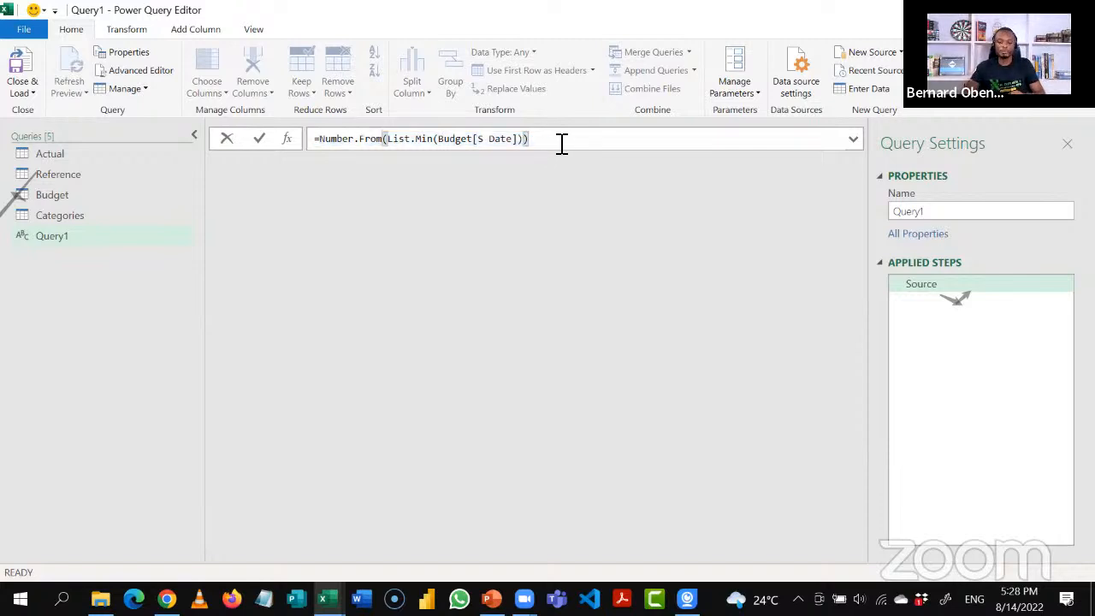
pyautogui.write('..')
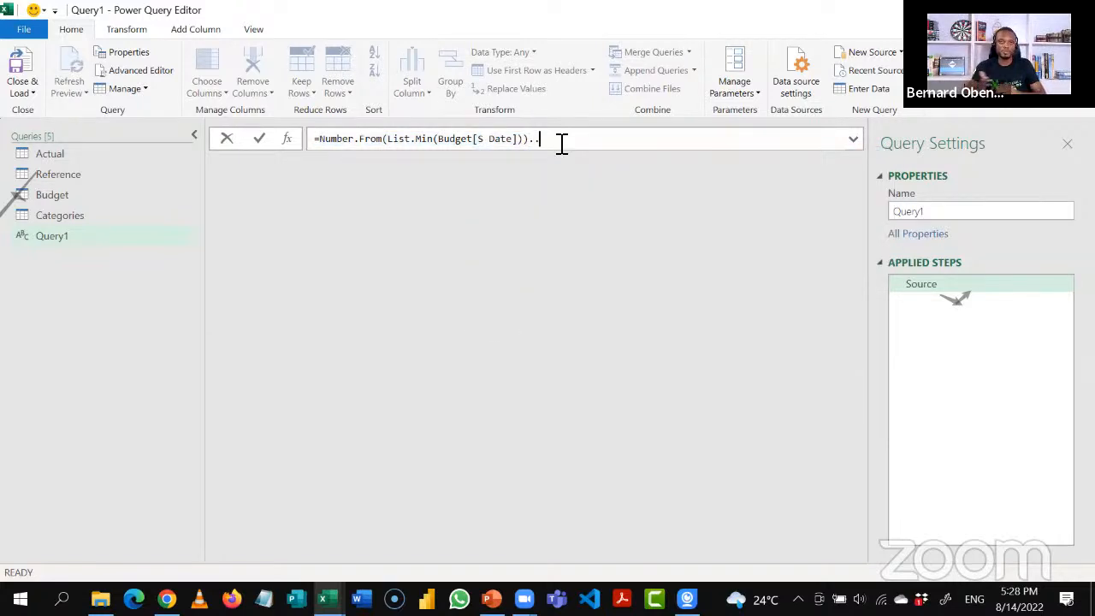
pyautogui.hotkey('ctrl', 'v')
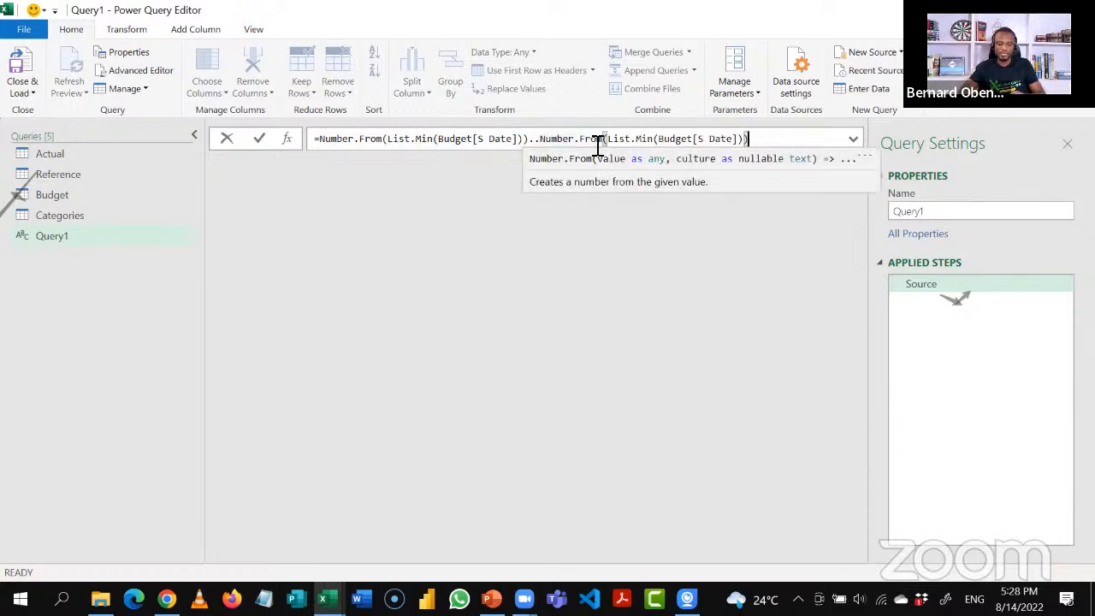
# Change the second expression of the range to Number.From(List.Max(Budget[E Date])).
pyautogui.moveTo(642, 144)
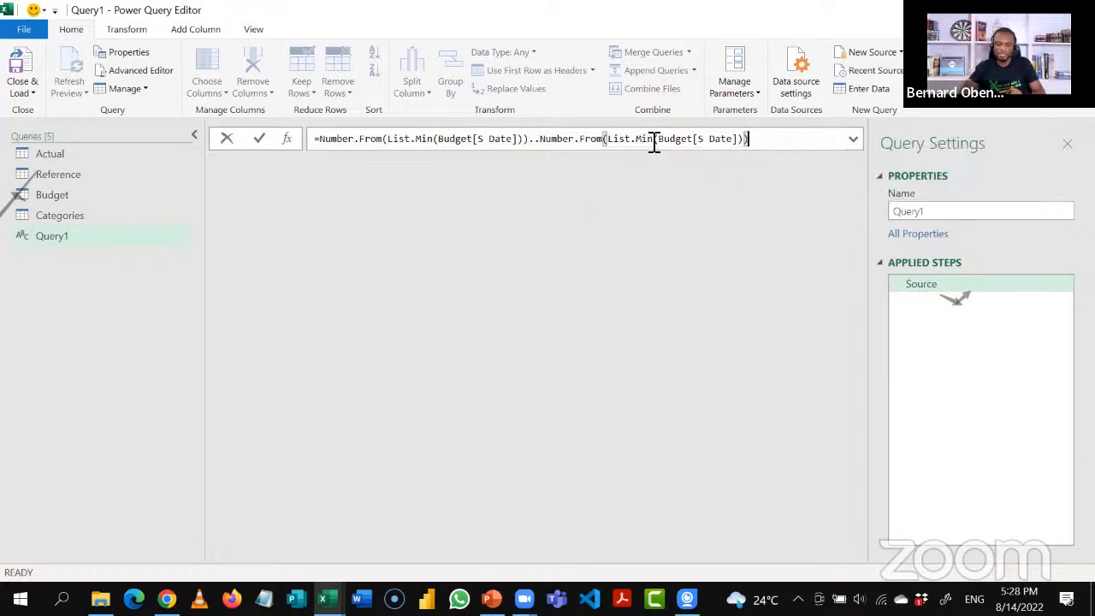
pyautogui.click(654, 142)
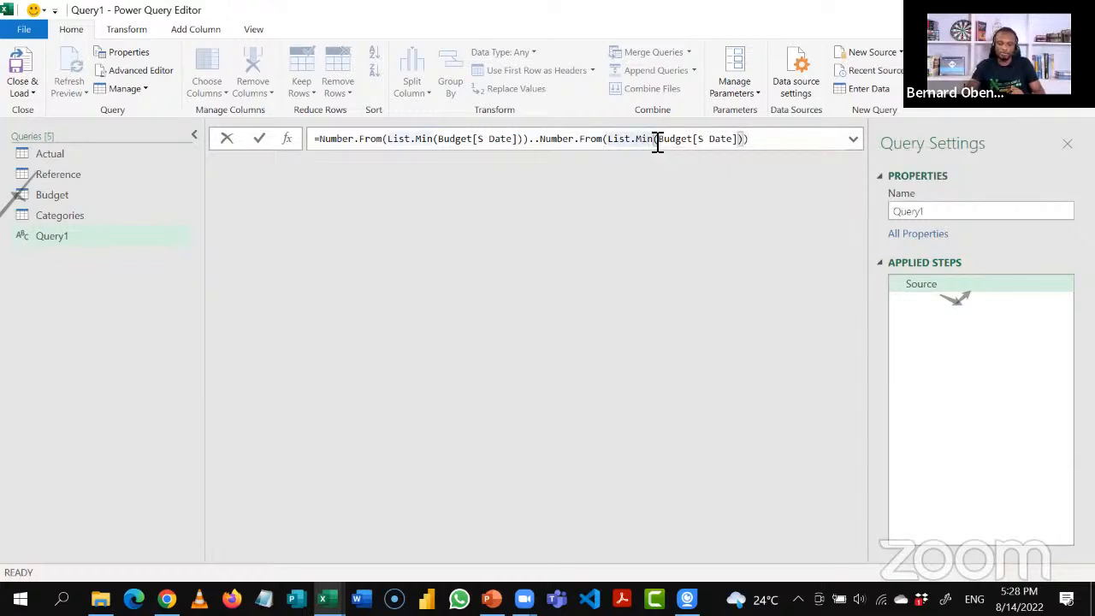
pyautogui.press('BackSpace')
pyautogui.press('BackSpace')
pyautogui.write('ax')
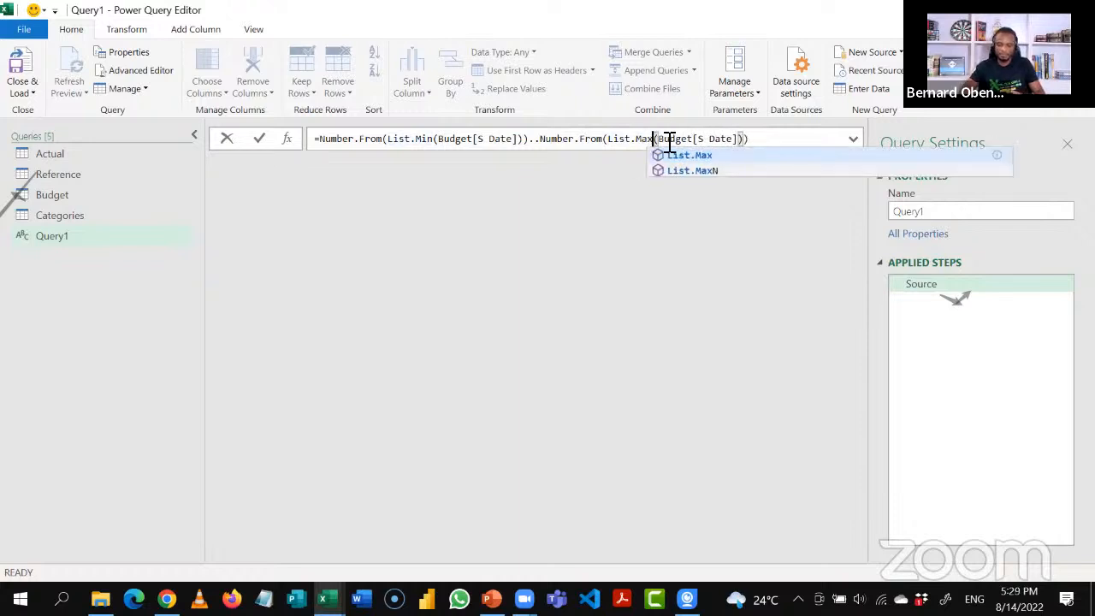
pyautogui.click(708, 142)
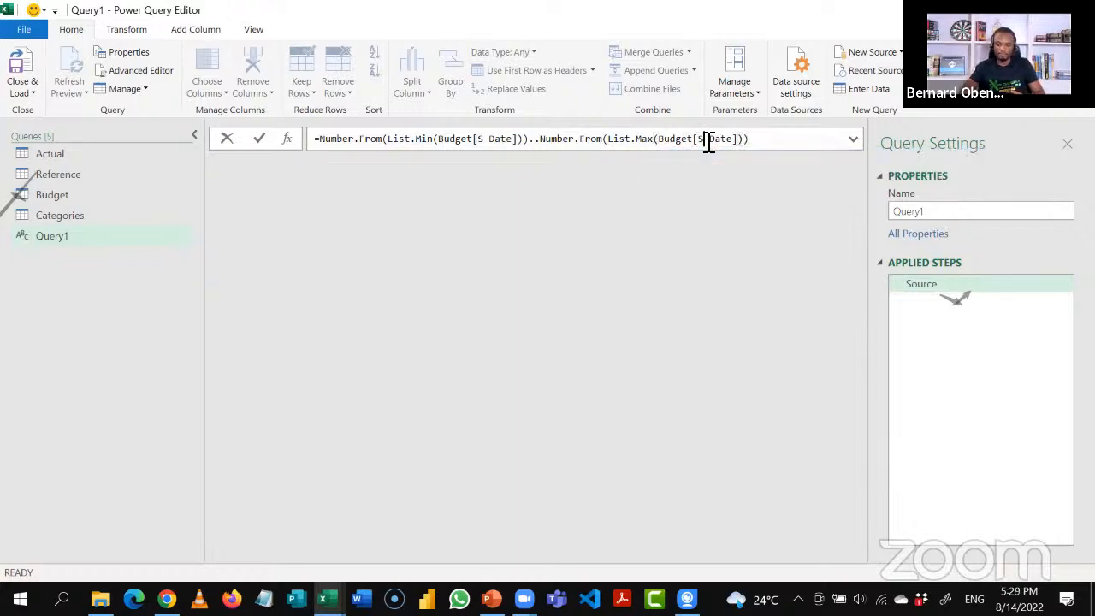
pyautogui.press('BackSpace')
pyautogui.write('E')
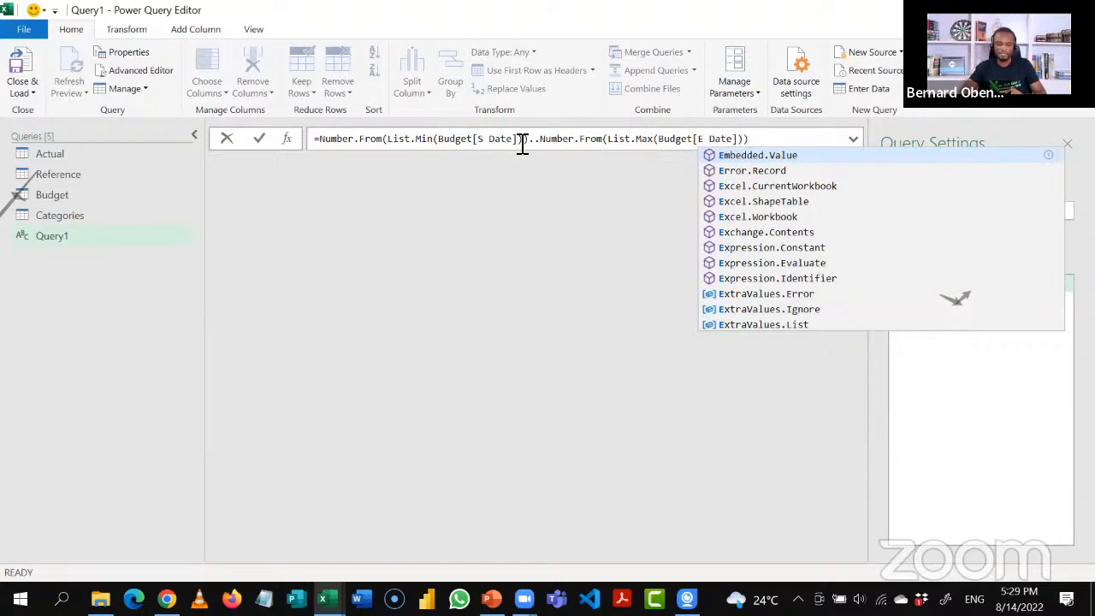
# Wrap the whole Number.From range formula in curly braces so the query's source becomes a list, and commit it.
pyautogui.moveTo(431, 147)
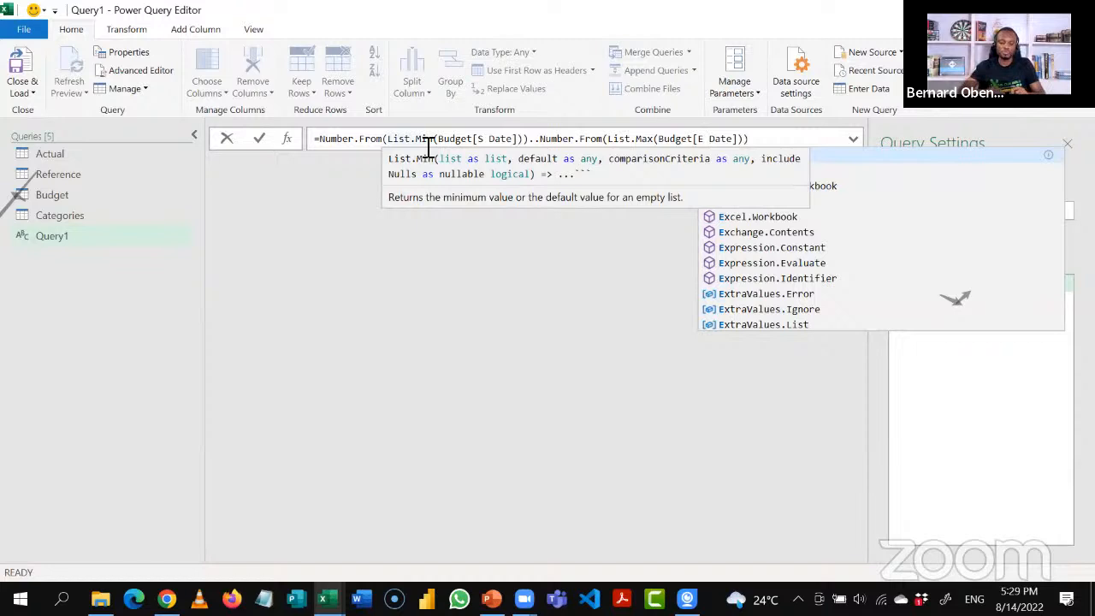
pyautogui.click(325, 142)
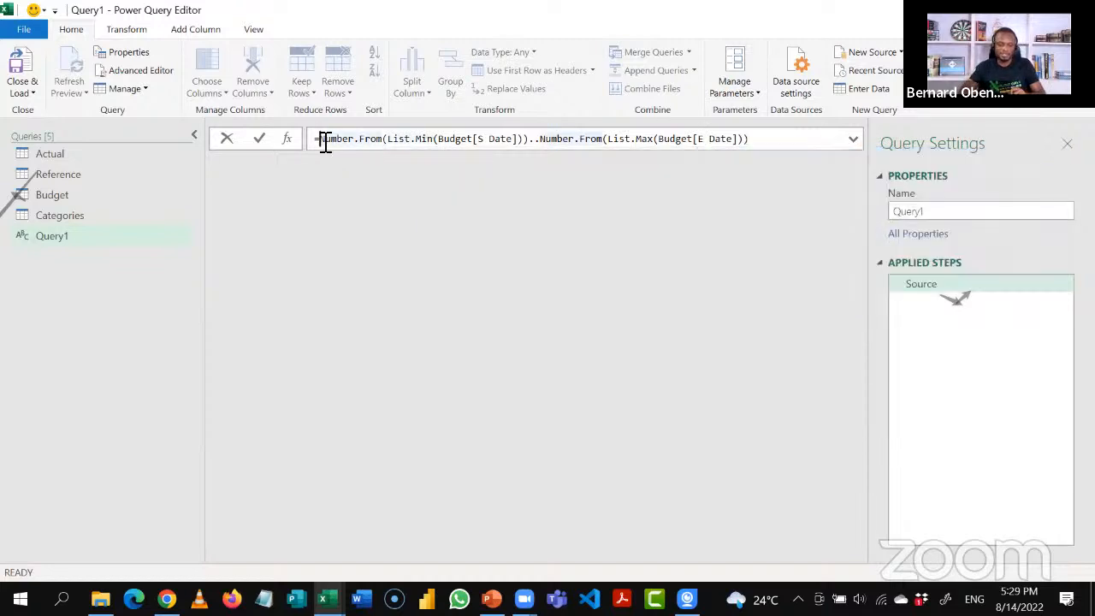
pyautogui.write('{')
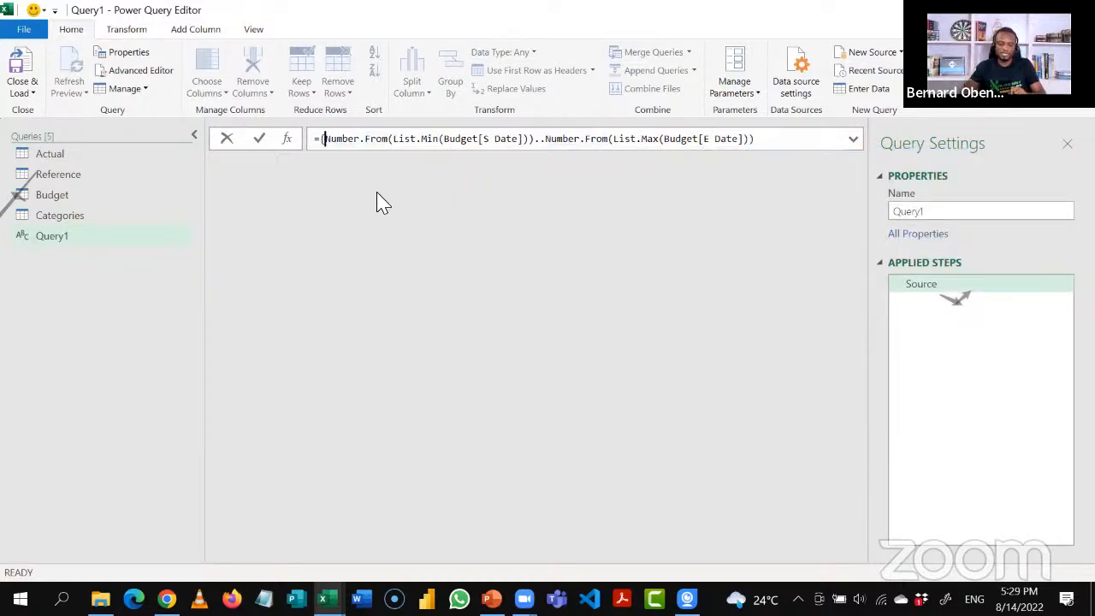
pyautogui.click(765, 145)
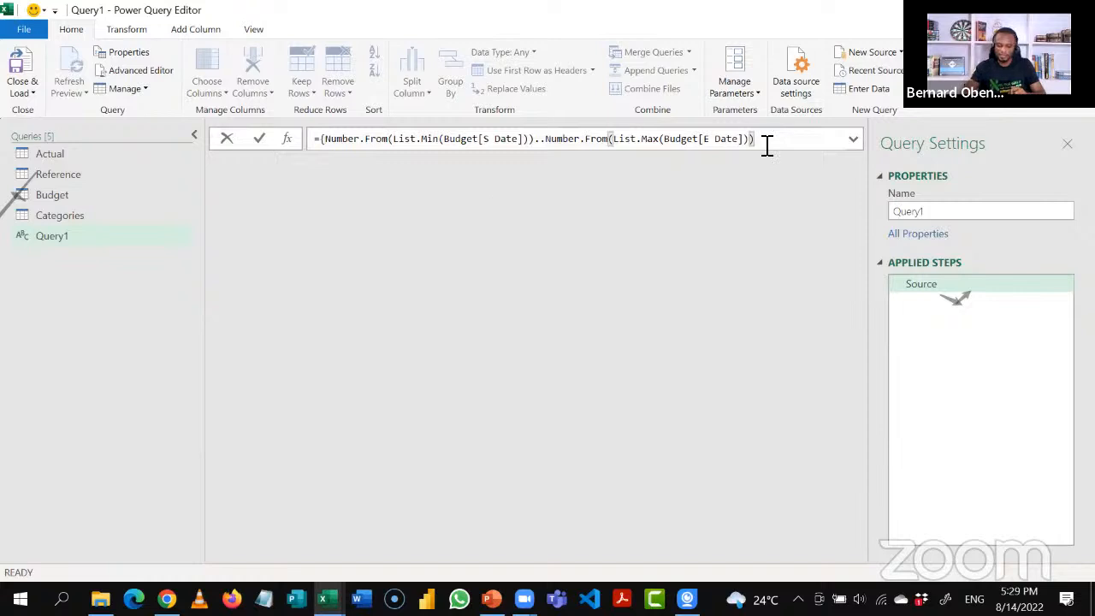
pyautogui.write('}')
pyautogui.press('Return')
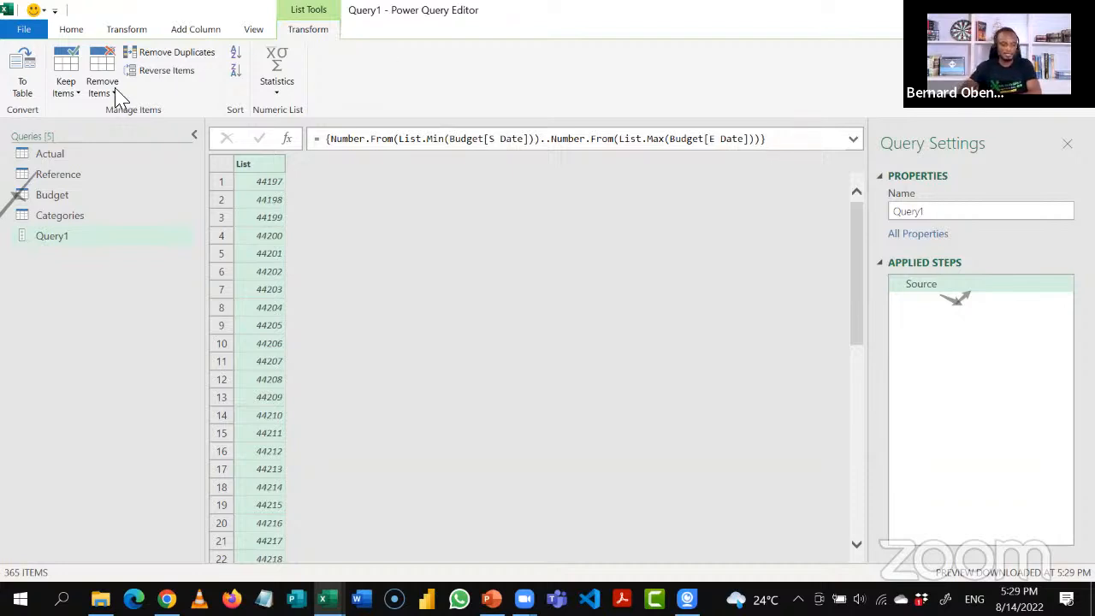
# Convert the list to a table with no delimiter and extra columns shown as errors, and rename its column Date.
pyautogui.click(24, 86)
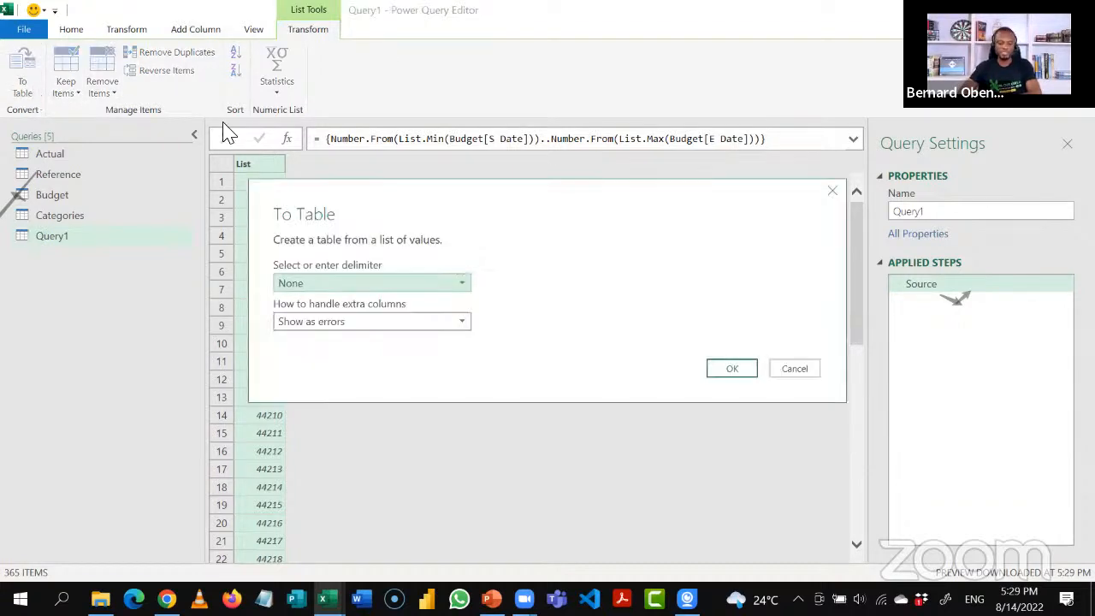
pyautogui.click(715, 366)
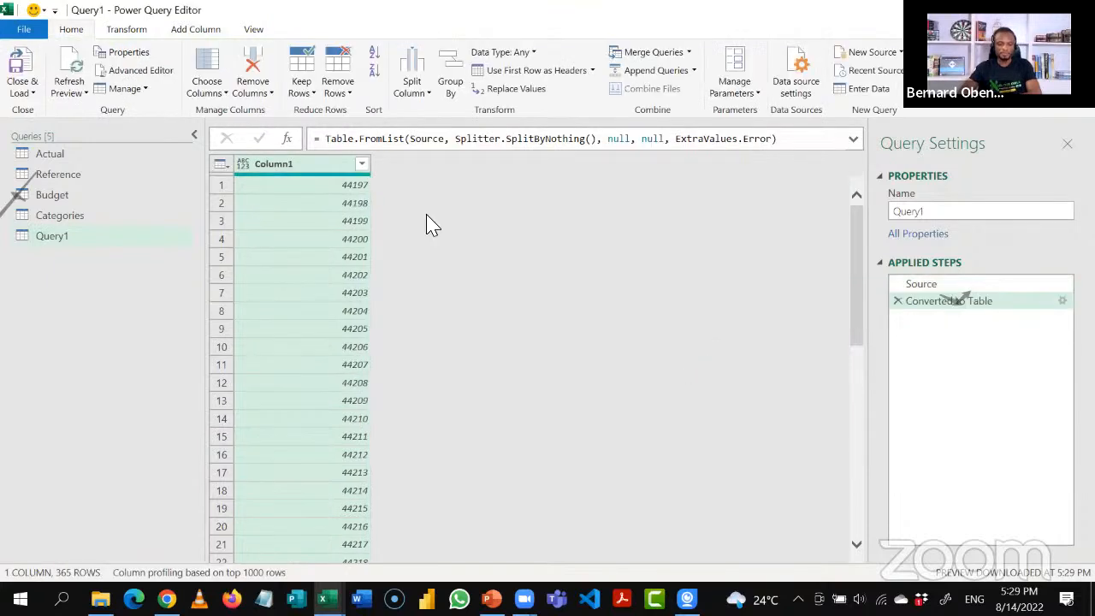
pyautogui.doubleClick(314, 170)
pyautogui.write('Da')
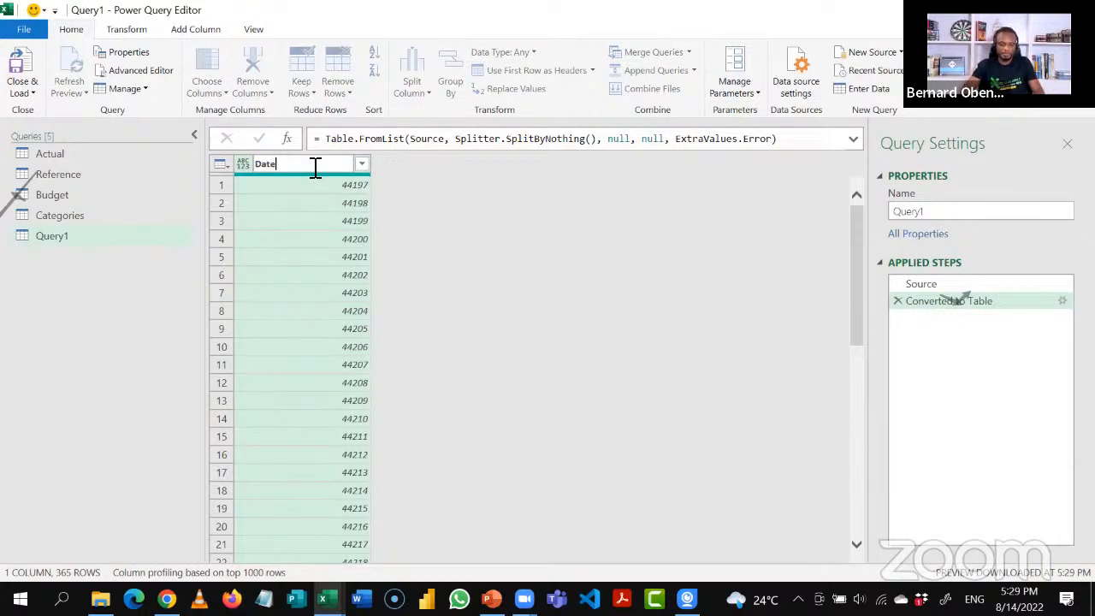
pyautogui.write('te')
pyautogui.press('Return')
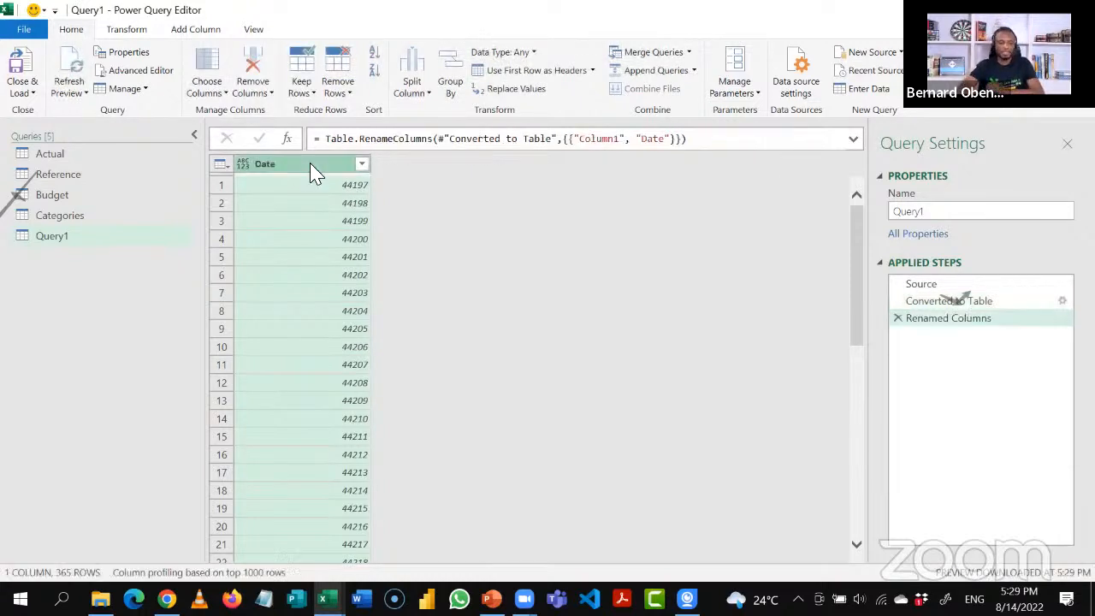
# Set the Date column's data type to Date and check its filter values through to the last date.
pyautogui.click(244, 165)
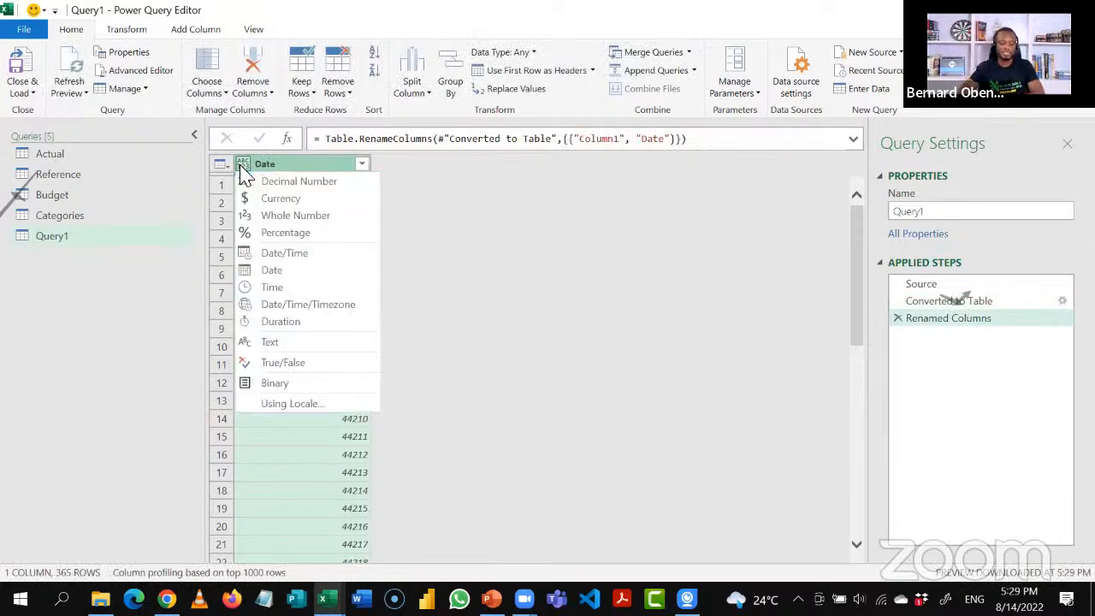
pyautogui.click(277, 270)
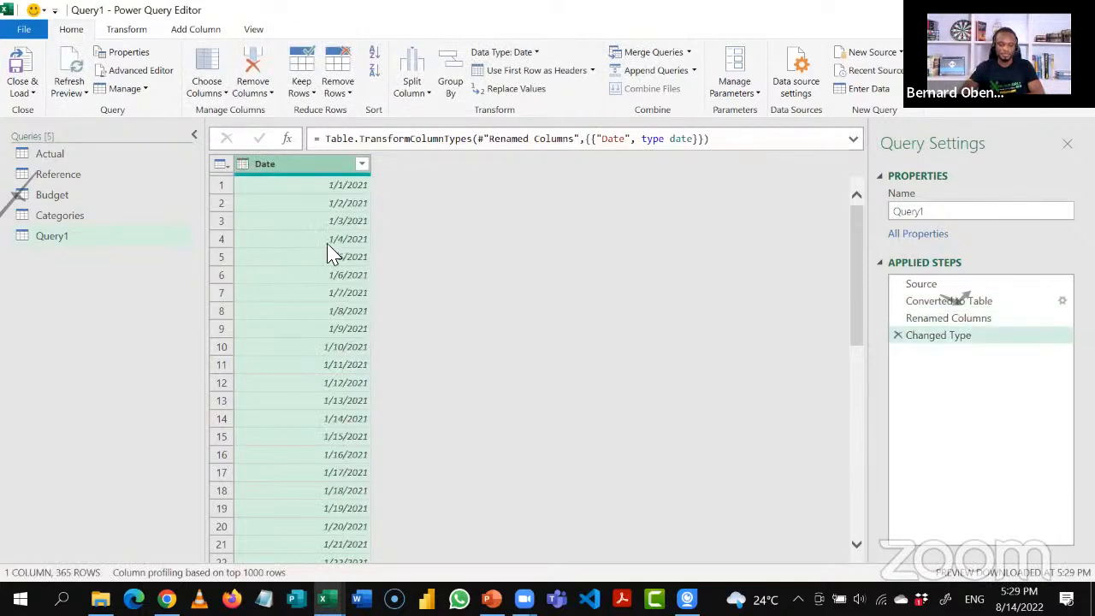
pyautogui.click(362, 166)
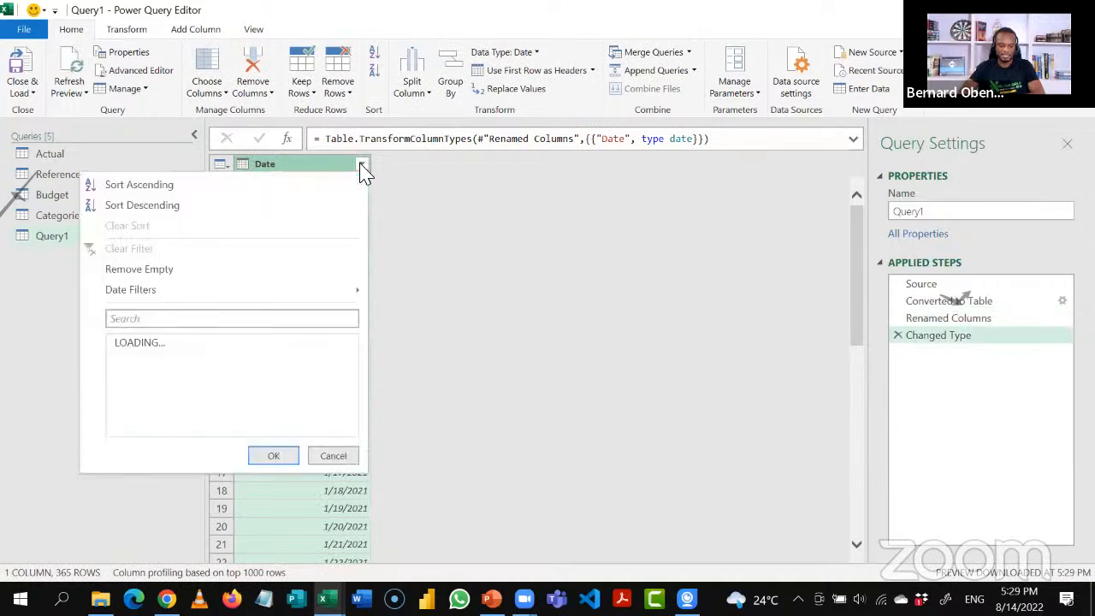
pyautogui.moveTo(350, 368); pyautogui.dragTo(350, 500)
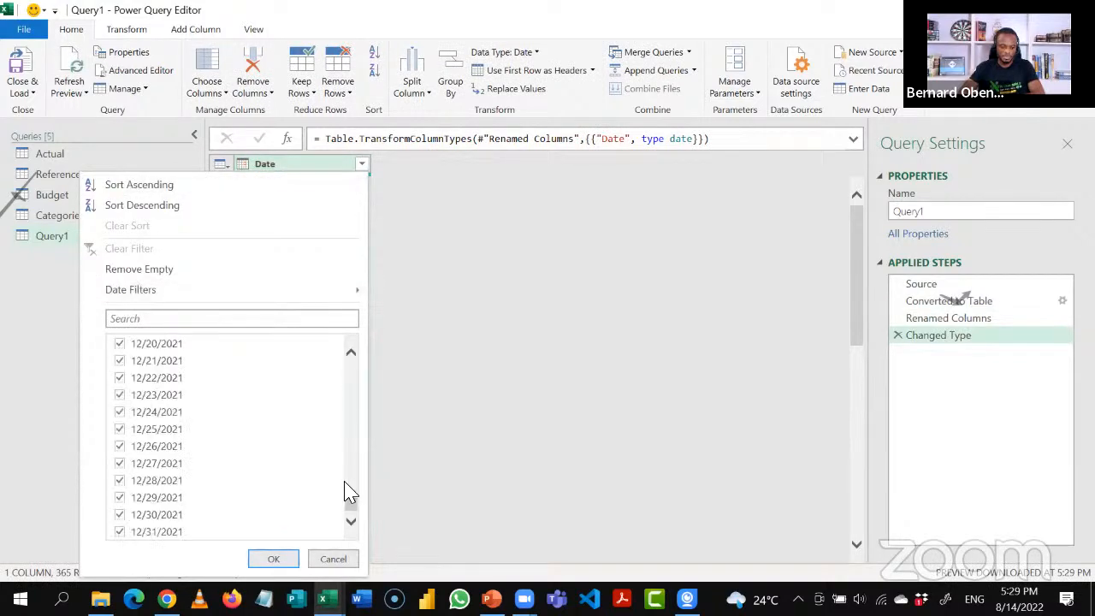
pyautogui.click(435, 308)
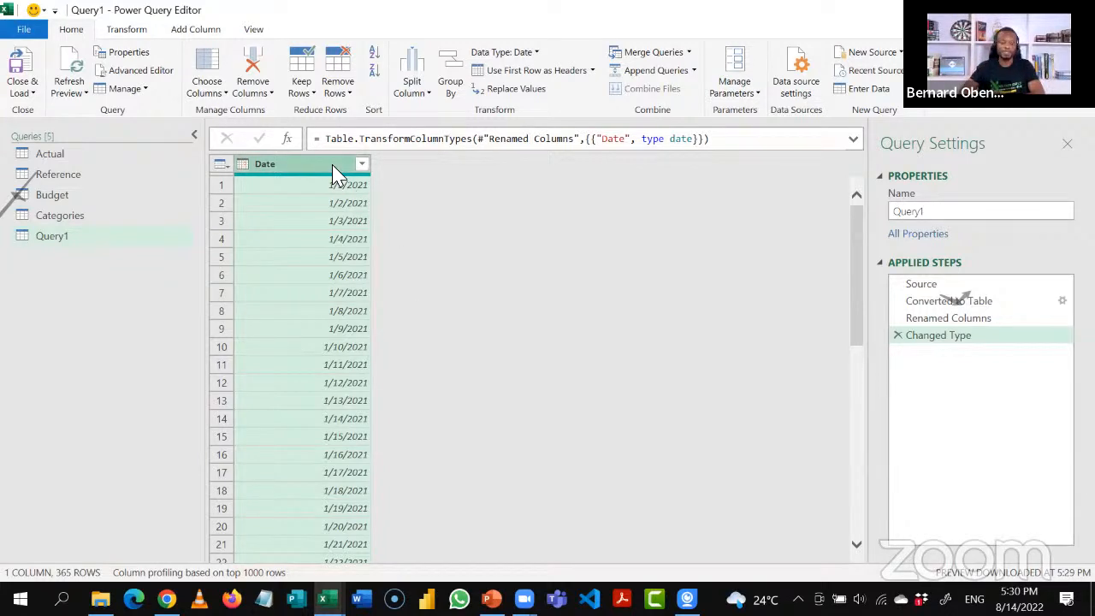
# Add a month number column derived from the Date column.
pyautogui.click(208, 33)
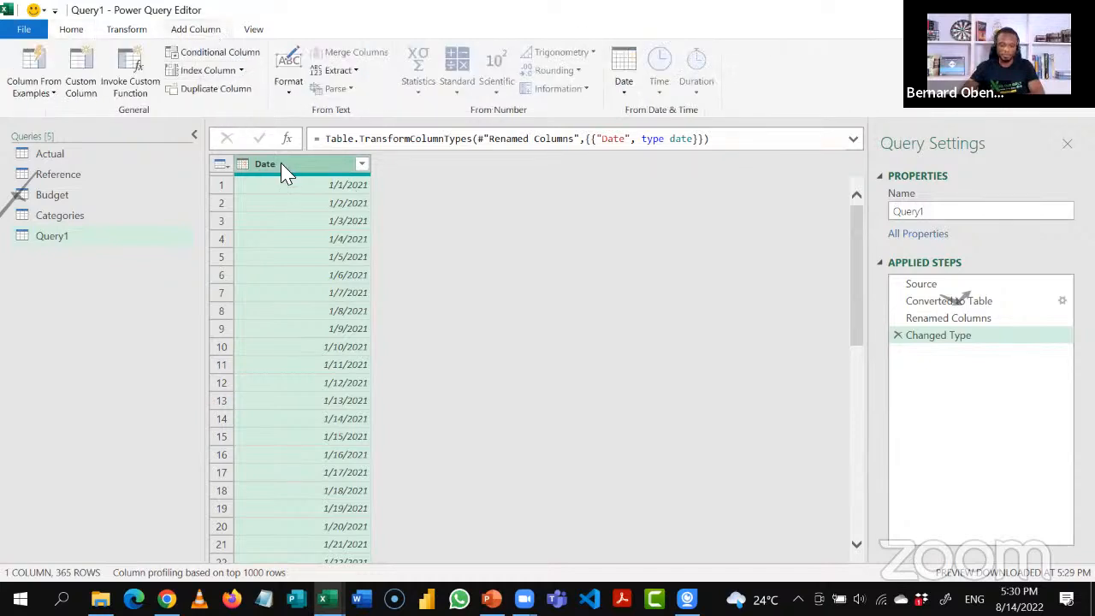
pyautogui.click(624, 95)
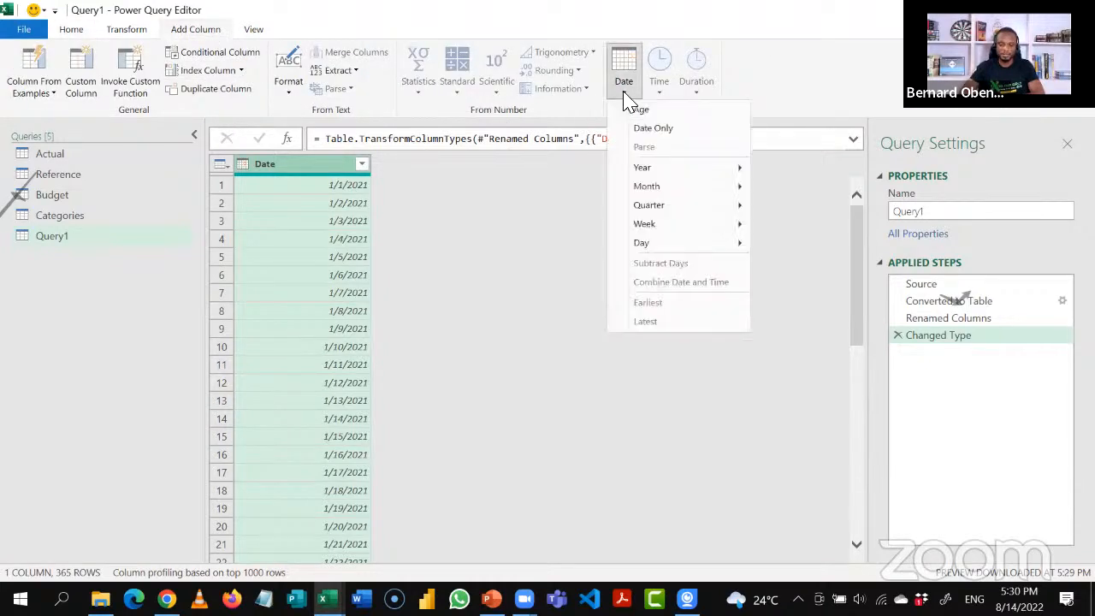
pyautogui.moveTo(735, 188)
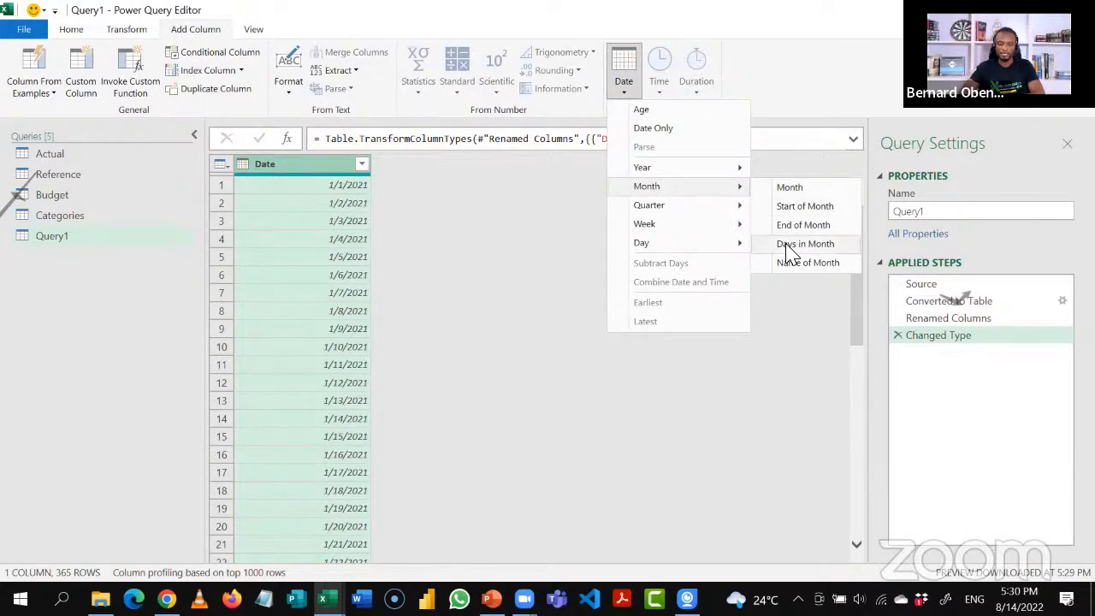
pyautogui.click(789, 188)
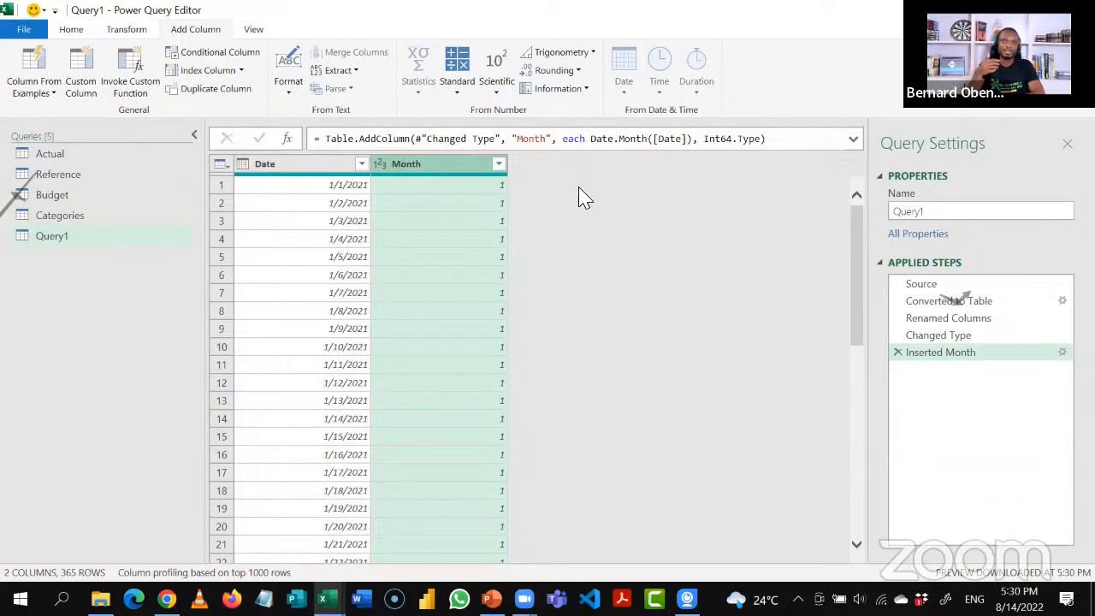
# Add a column with the name of the month derived from the Date column.
pyautogui.click(351, 168)
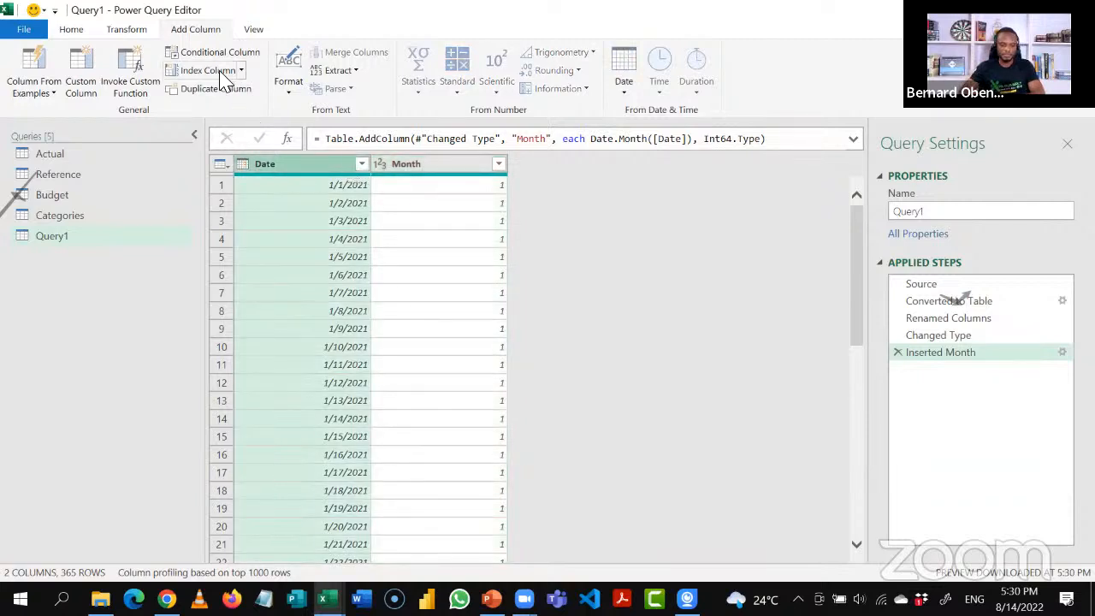
pyautogui.click(625, 85)
pyautogui.moveTo(661, 190)
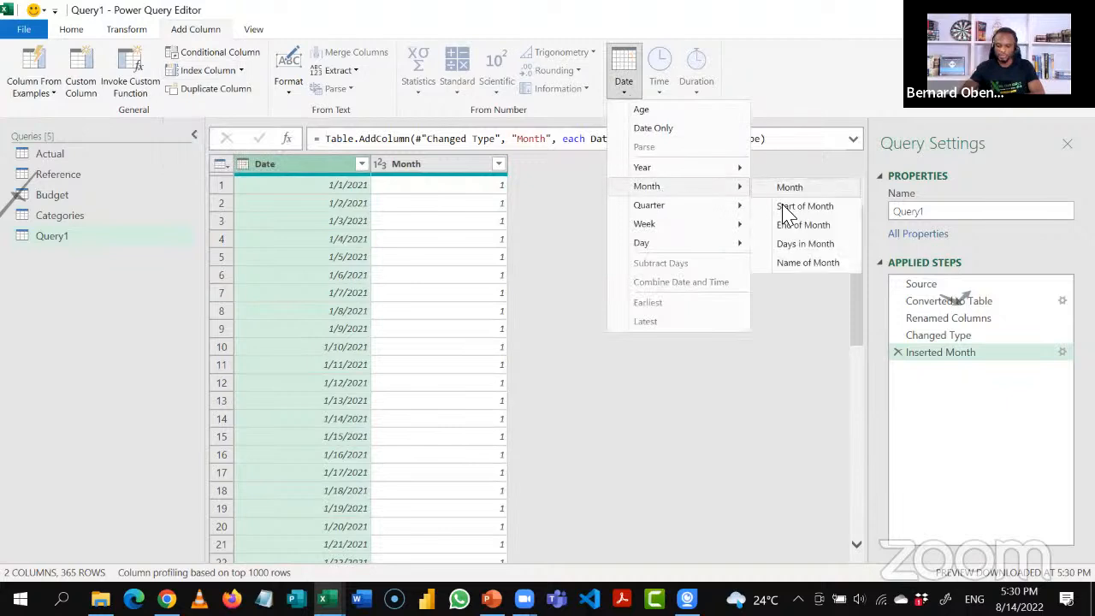
pyautogui.click(799, 265)
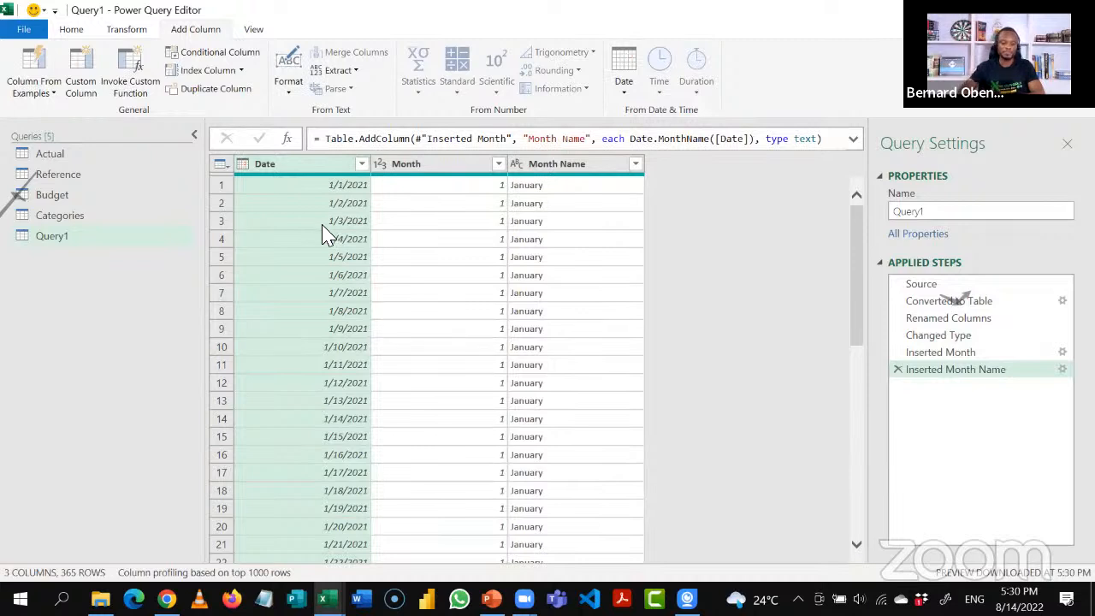
# Shorten the Month Name column in place to its first 3 characters.
pyautogui.click(545, 175)
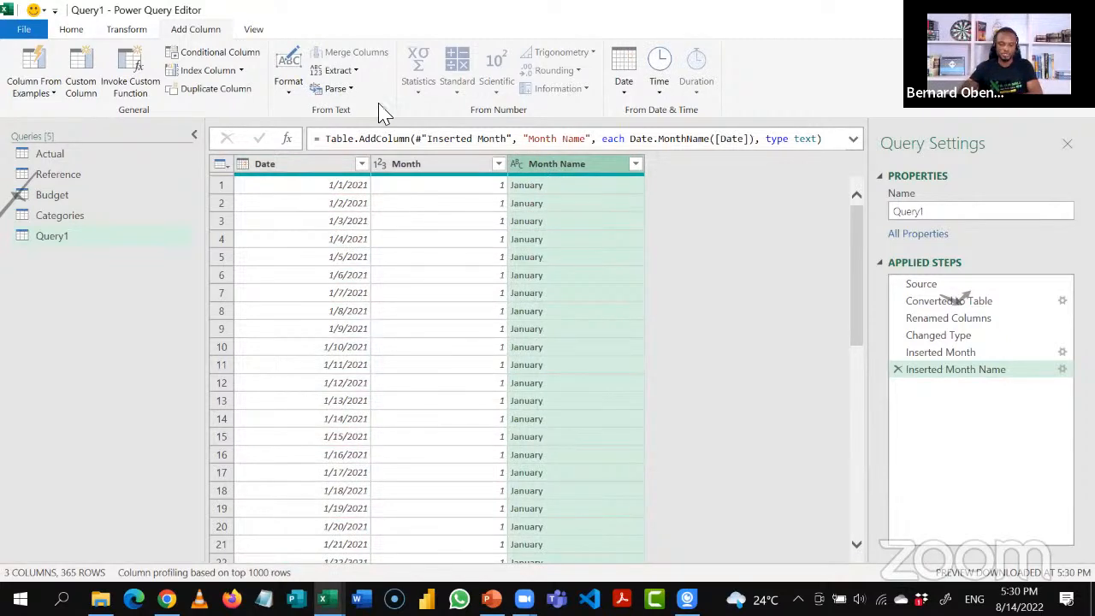
pyautogui.click(139, 36)
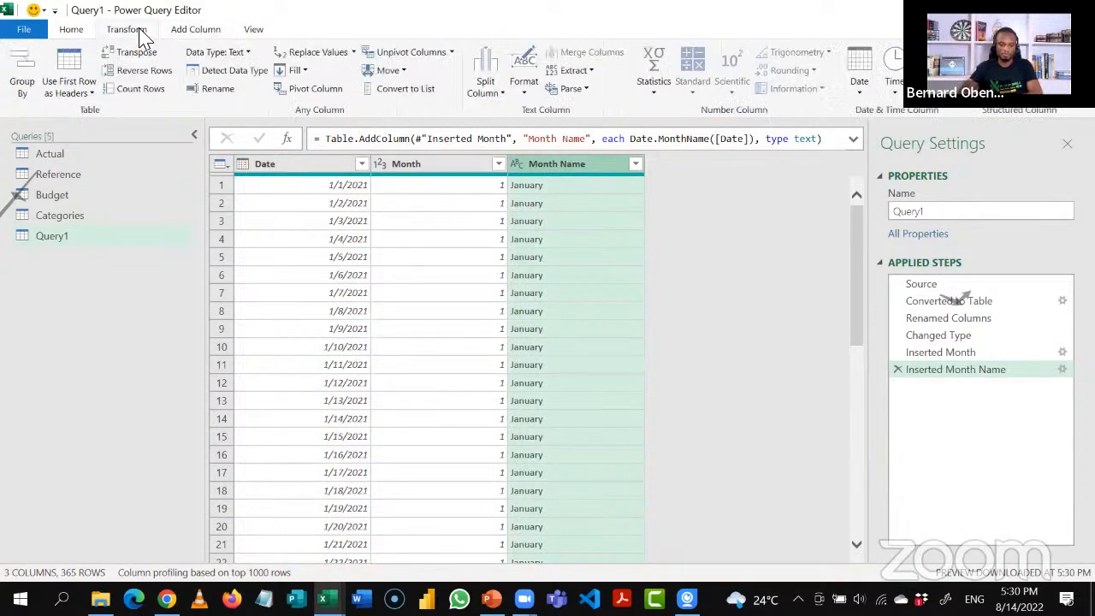
pyautogui.click(579, 72)
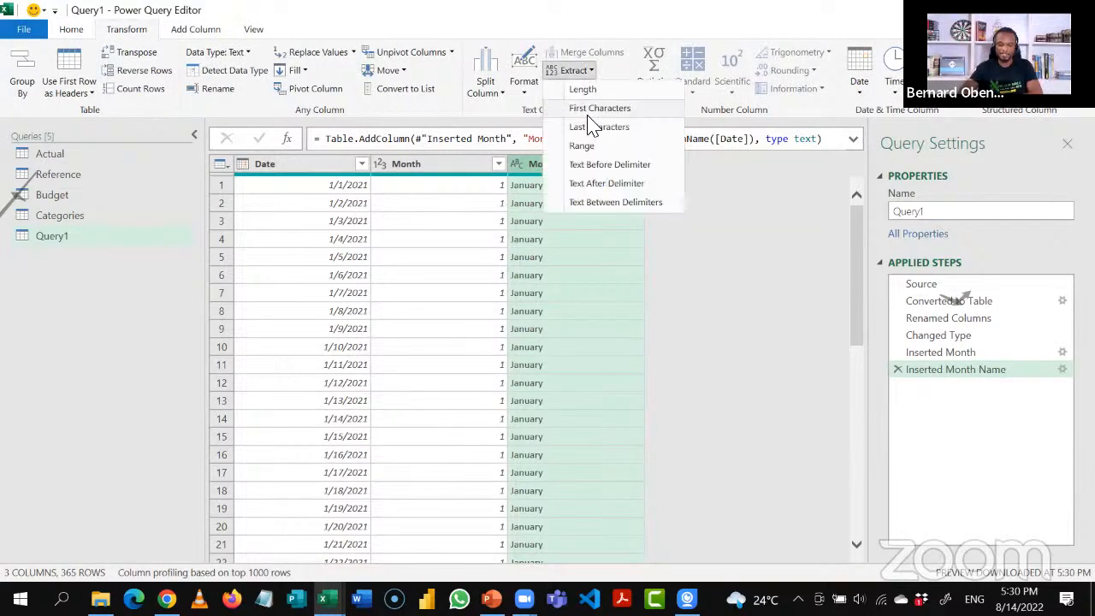
pyautogui.click(588, 115)
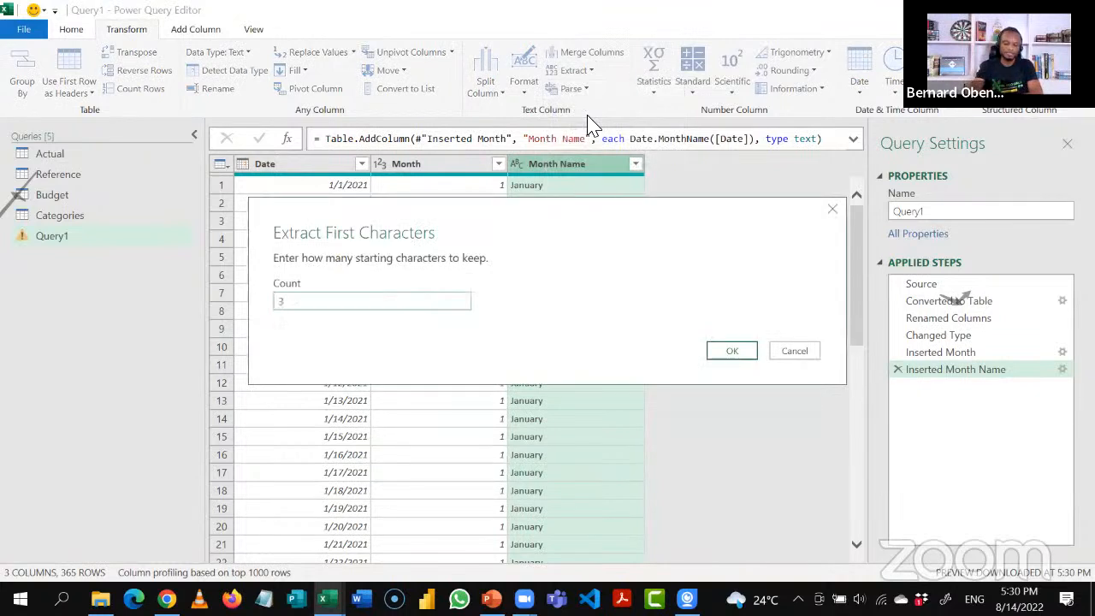
pyautogui.write('3')
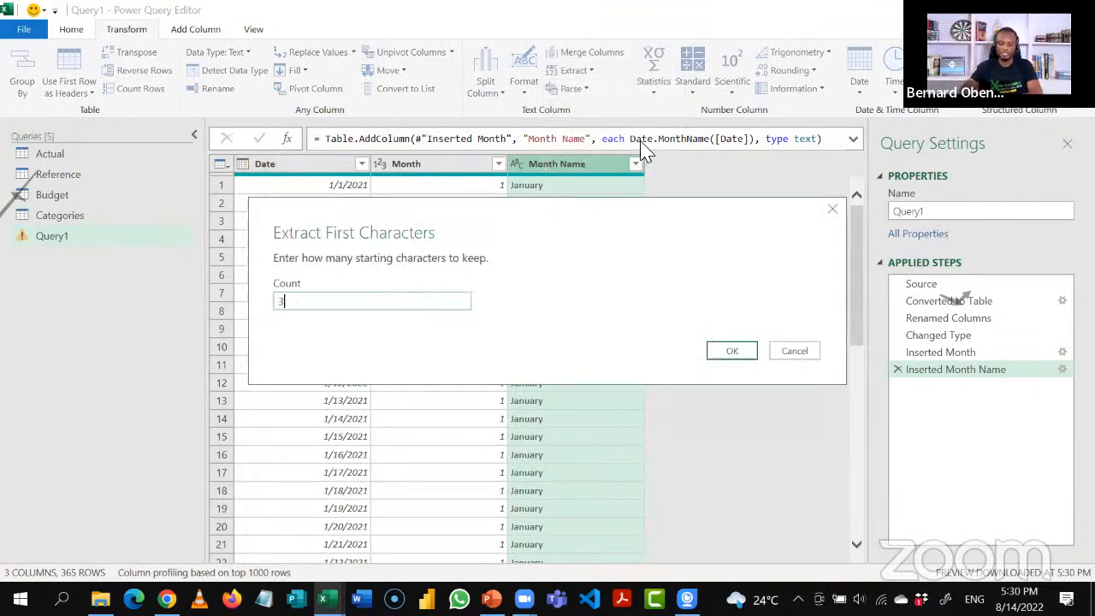
pyautogui.click(735, 352)
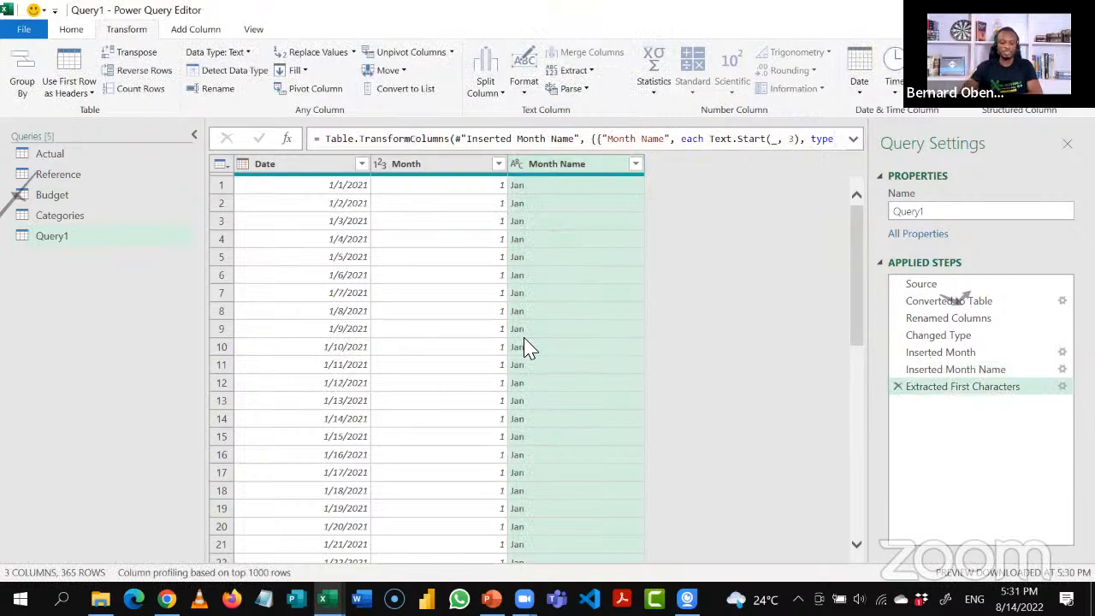
# Rename the date list query as Calendar.
pyautogui.doubleClick(952, 214)
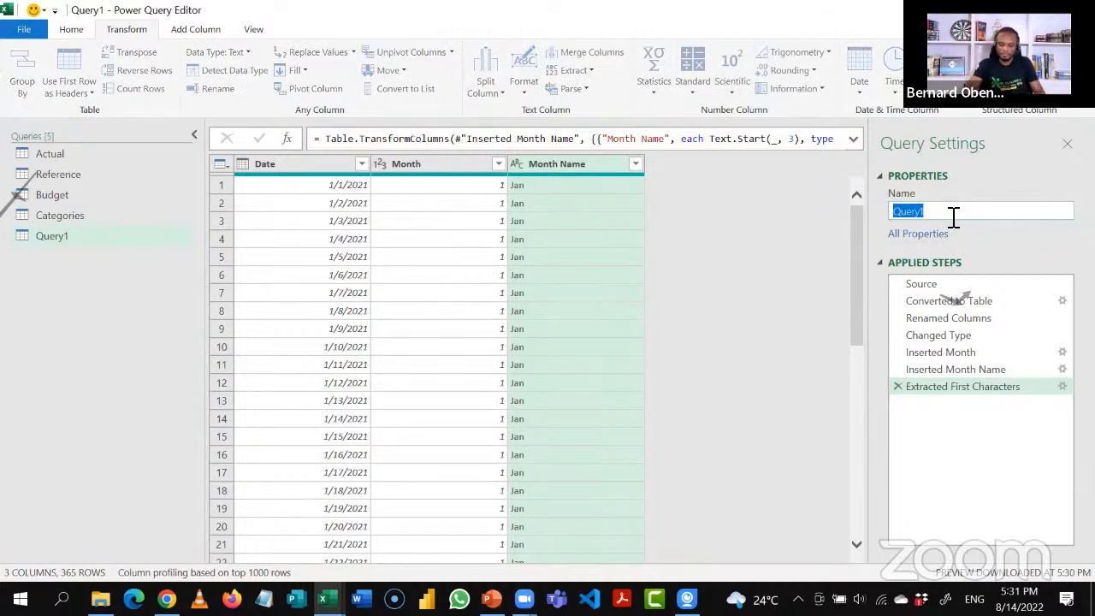
pyautogui.write('Calend')
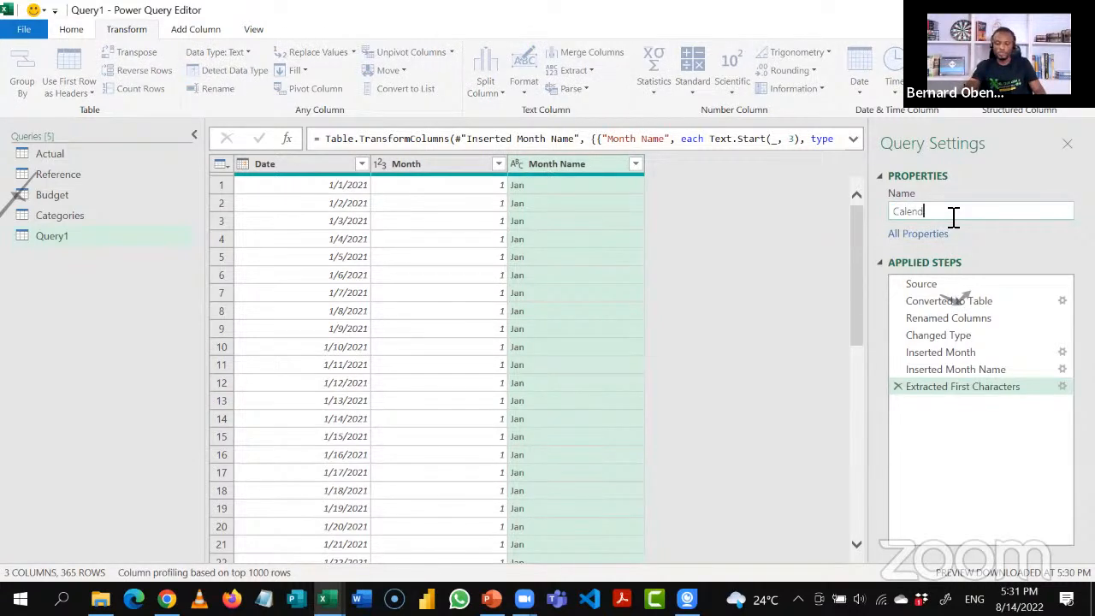
pyautogui.write('ar')
pyautogui.press('Return')
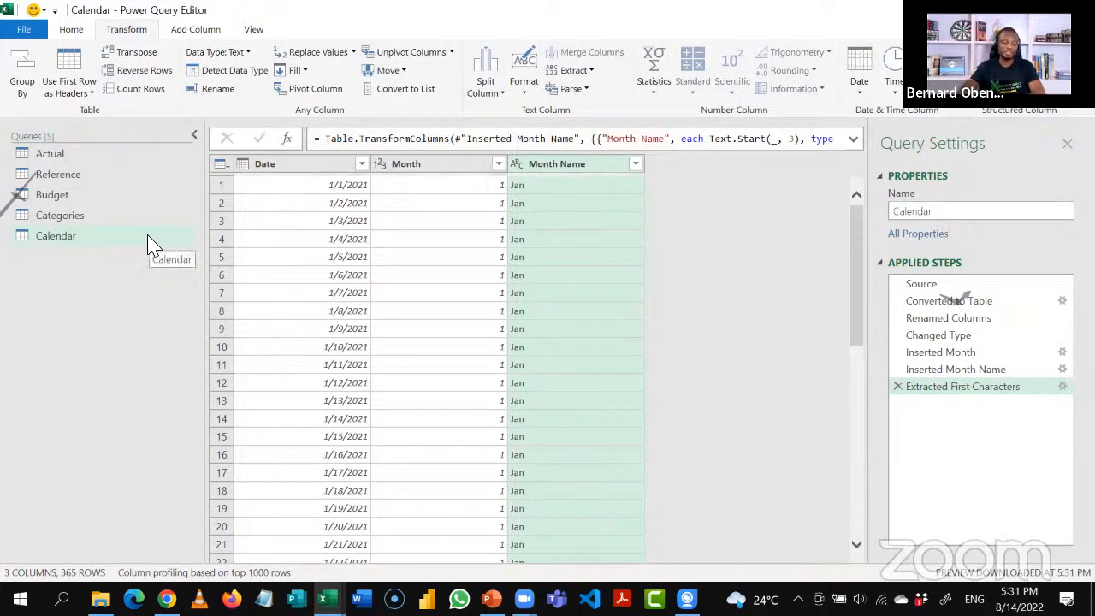
# Review the Categories, Budget and Actual queries to compare their columns.
pyautogui.click(98, 226)
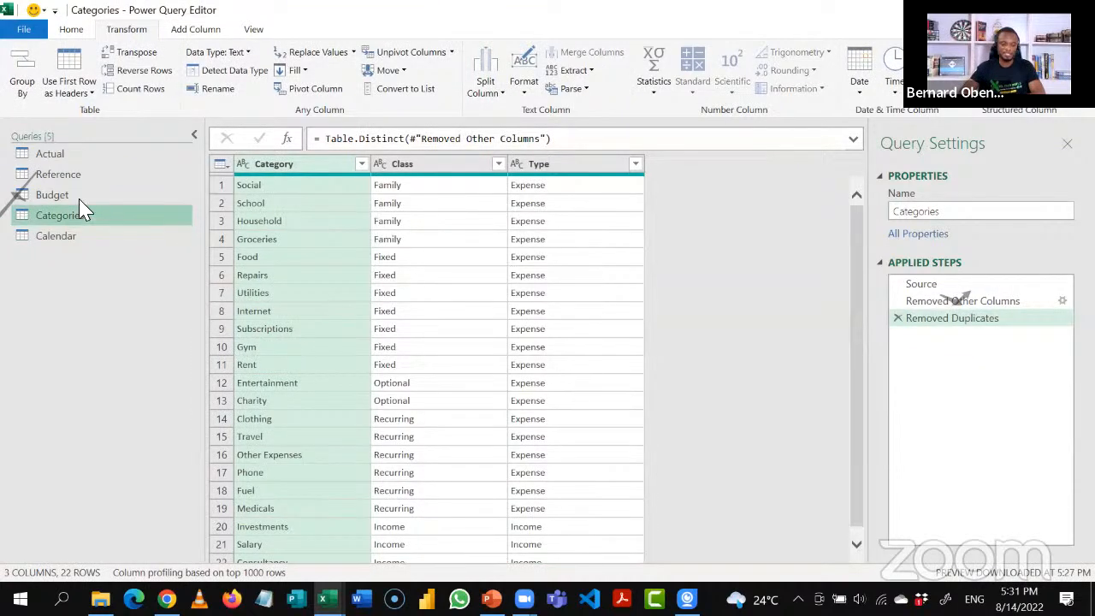
pyautogui.click(79, 205)
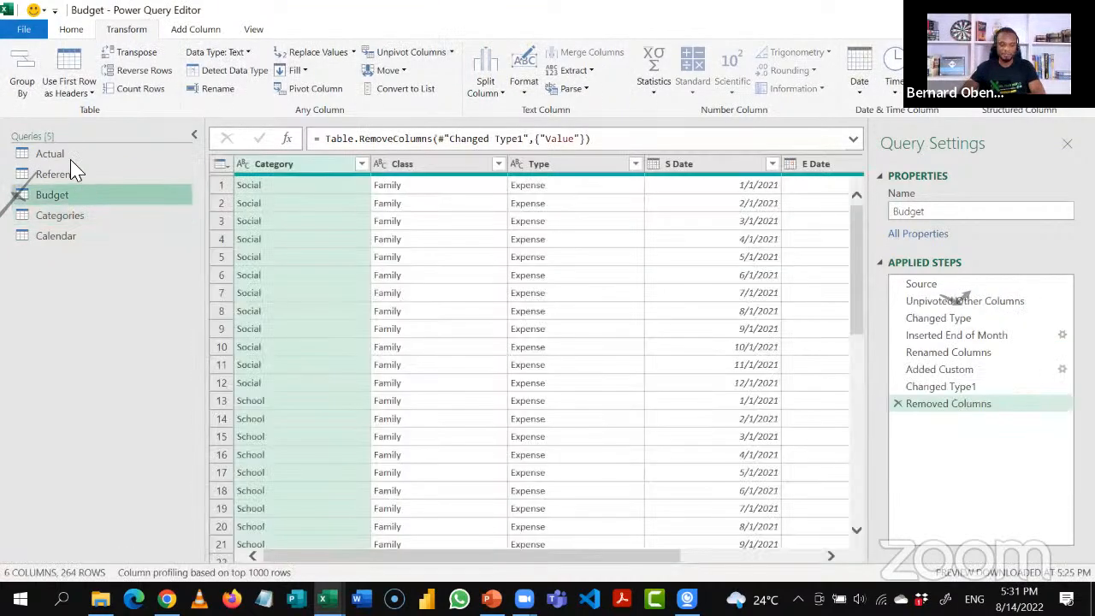
pyautogui.click(73, 159)
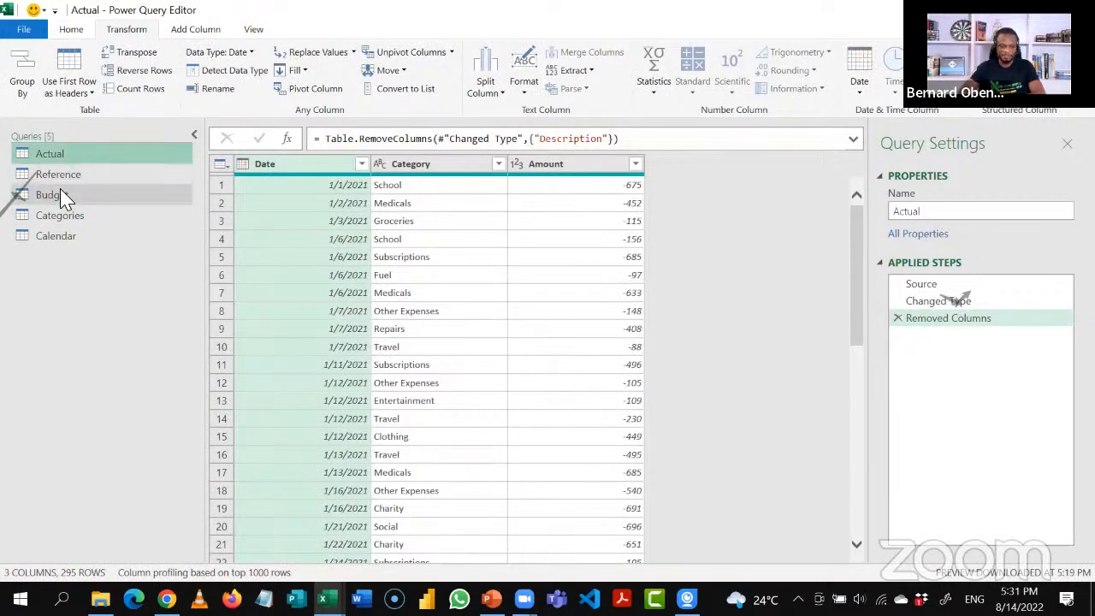
pyautogui.click(65, 197)
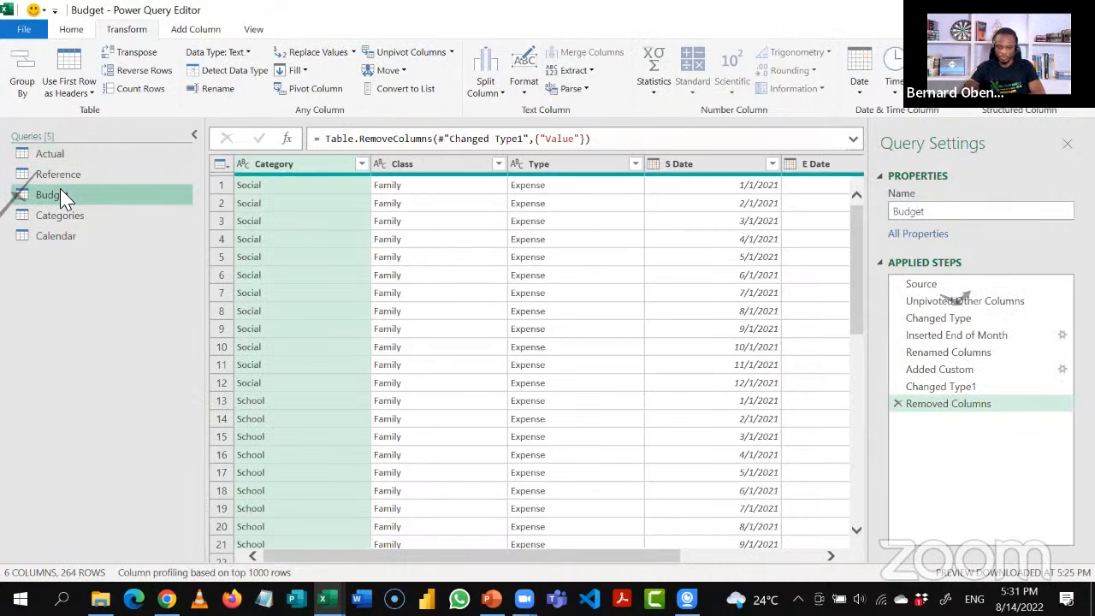
pyautogui.click(65, 220)
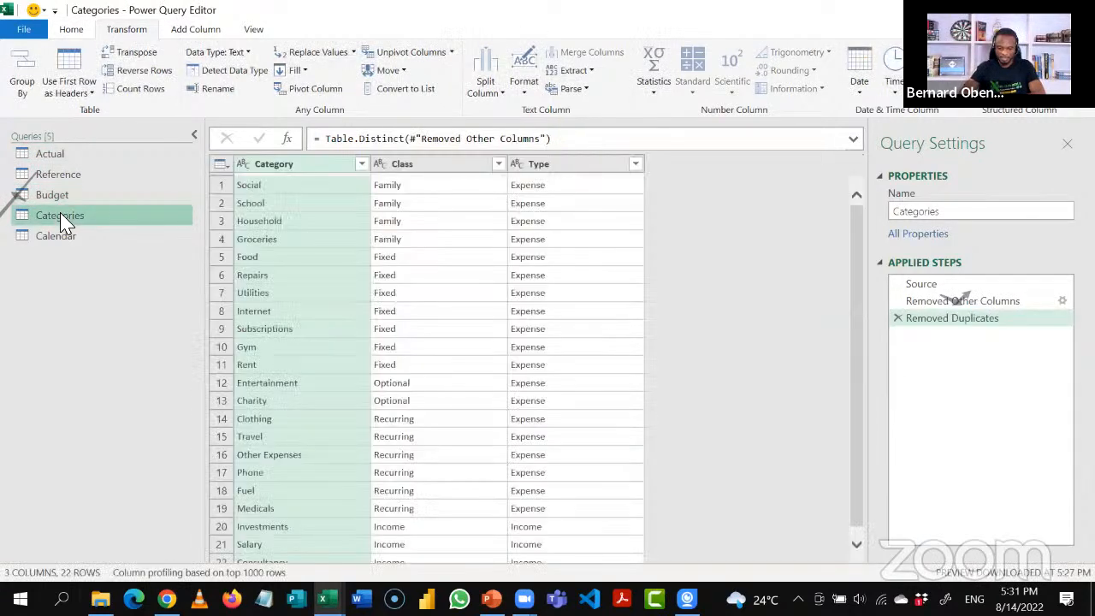
# Close the query editor and load all queries as connections only, adding them to the Data Model.
pyautogui.click(65, 242)
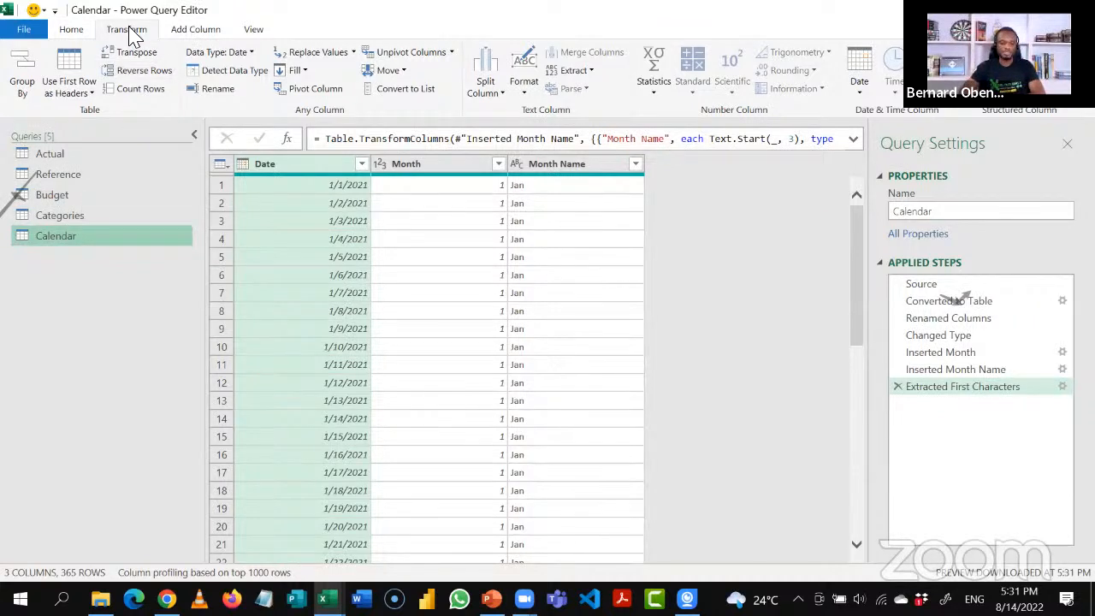
pyautogui.click(72, 31)
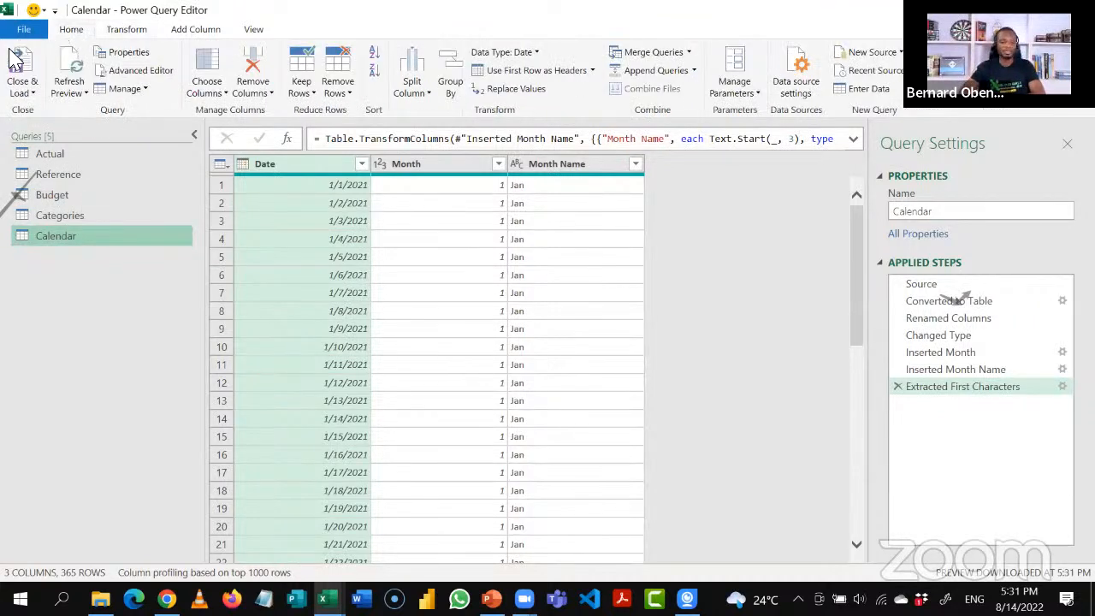
pyautogui.click(23, 90)
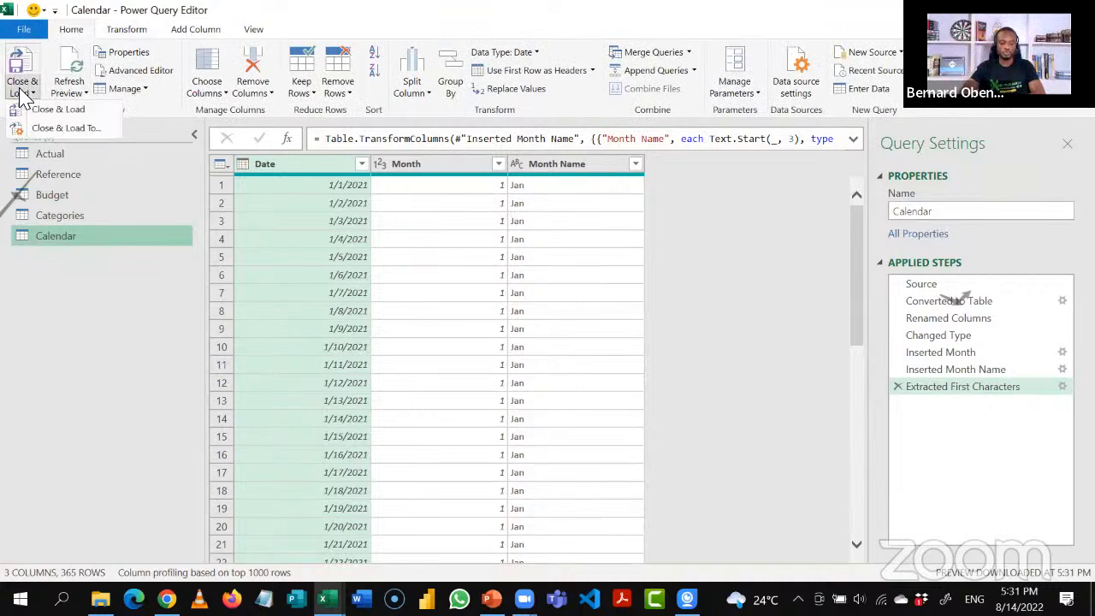
pyautogui.click(47, 130)
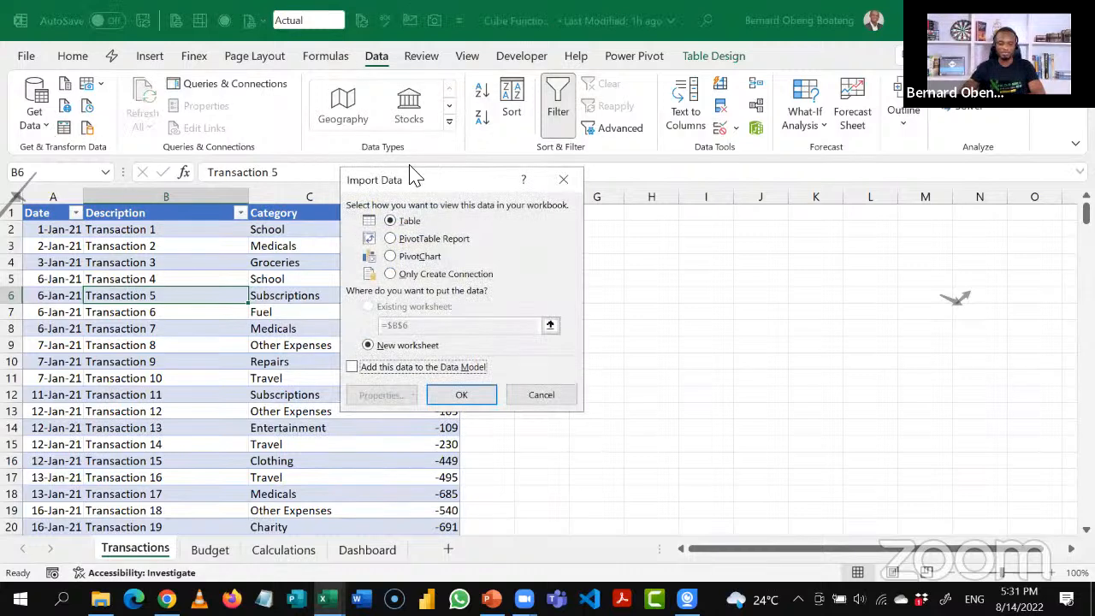
pyautogui.click(390, 275)
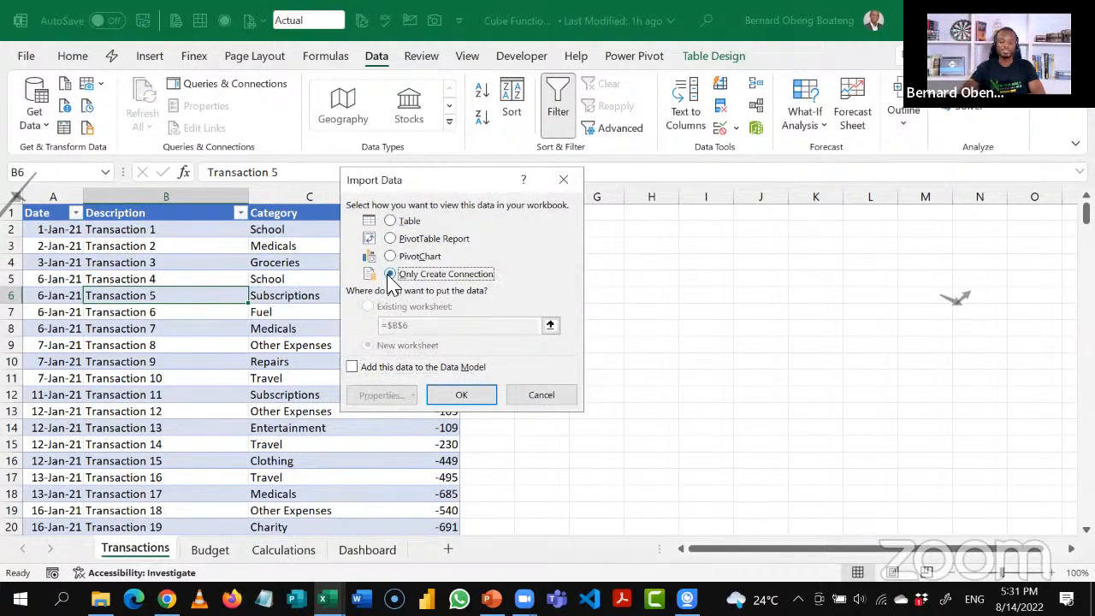
pyautogui.click(351, 367)
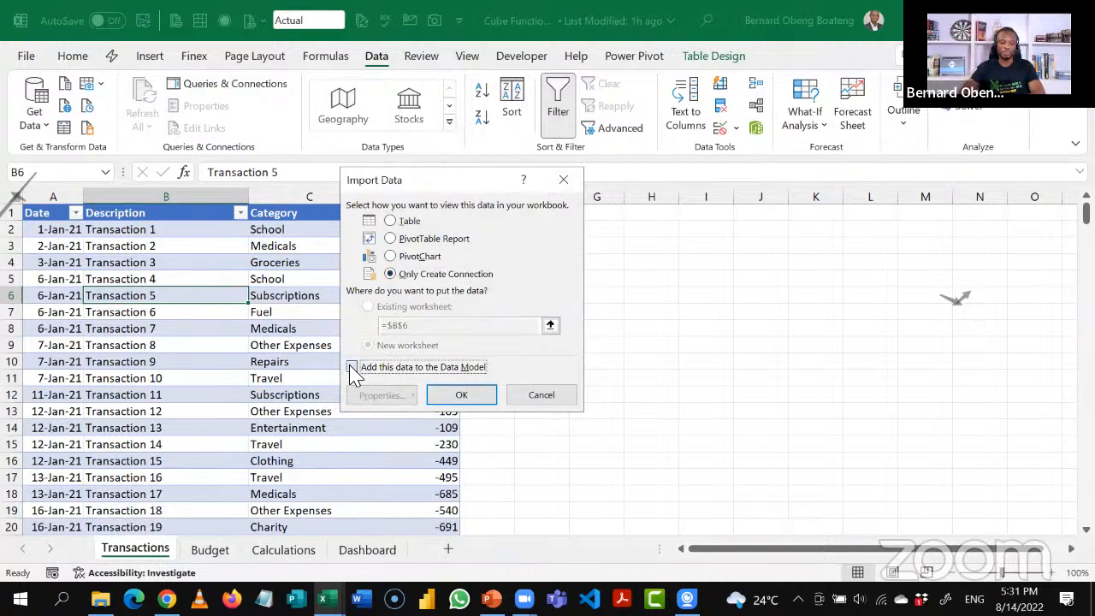
pyautogui.click(352, 368)
pyautogui.click(455, 396)
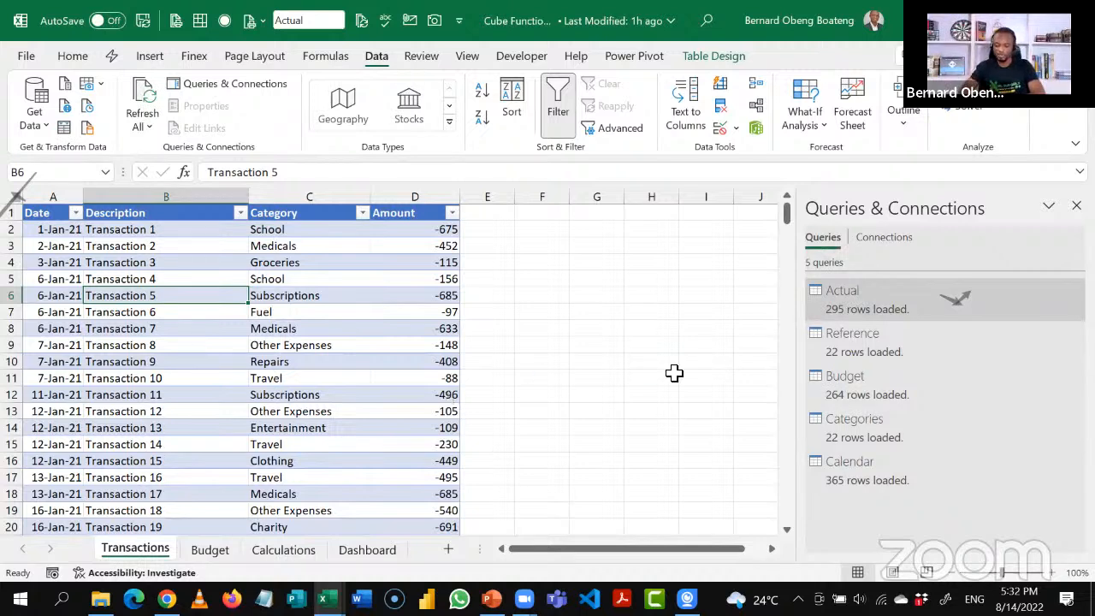
# Change the Reference query's load settings to connection only, without adding it to the Data Model.
pyautogui.click(912, 351)
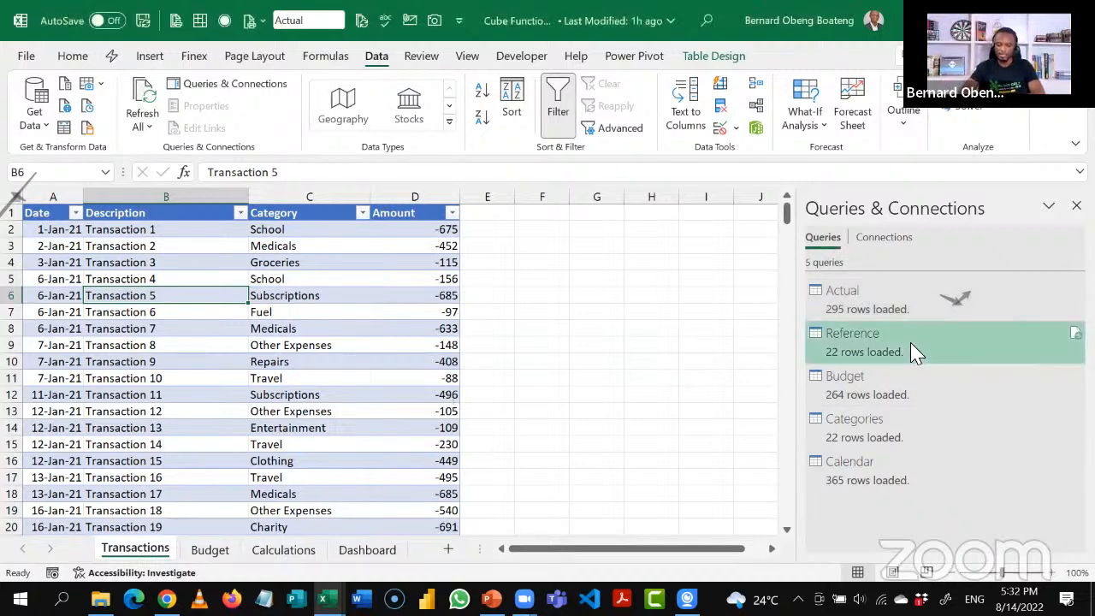
pyautogui.rightClick(912, 349)
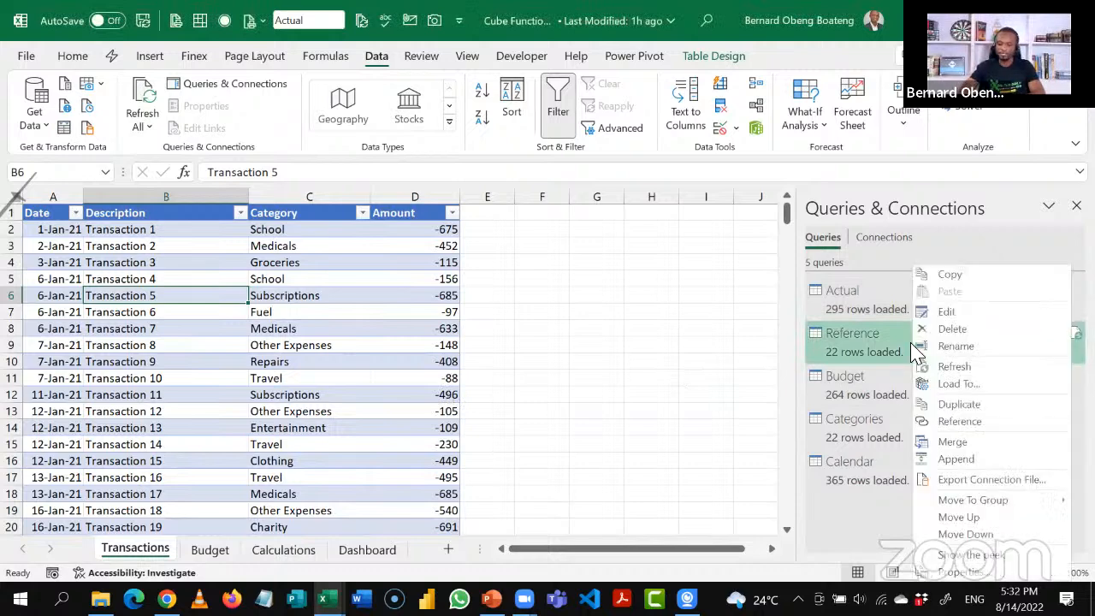
pyautogui.click(957, 384)
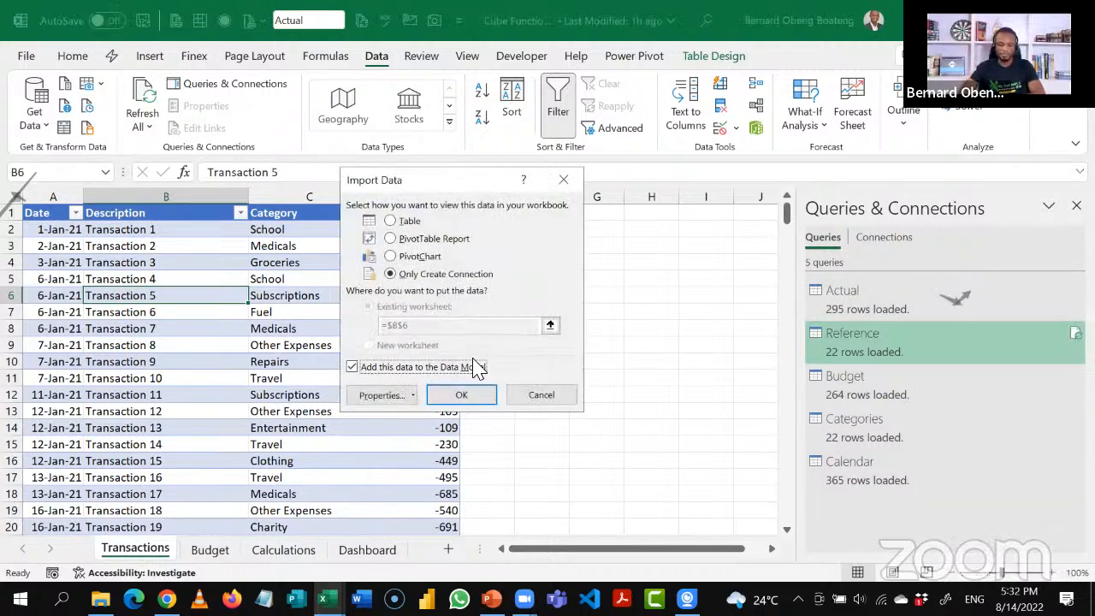
pyautogui.click(378, 369)
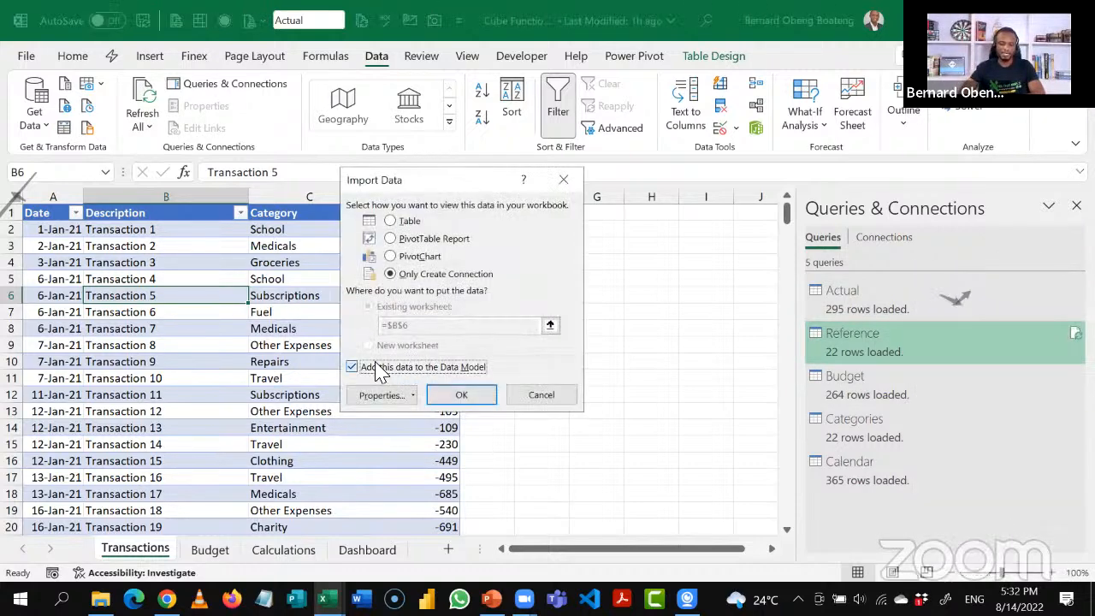
pyautogui.click(439, 396)
pyautogui.click(516, 355)
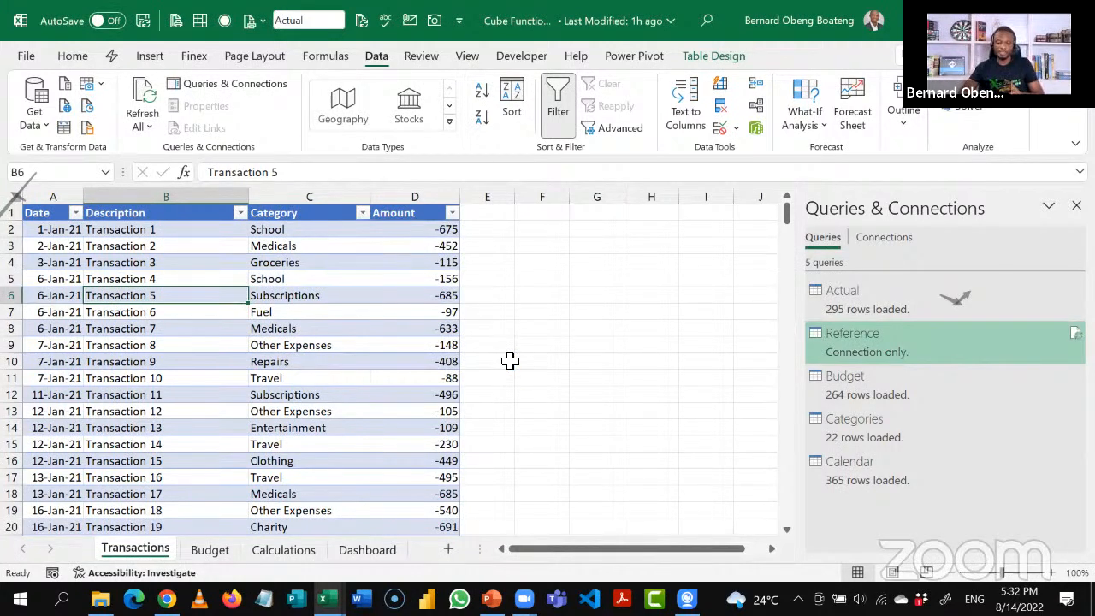
# Open the Data Model in the Power Pivot window and look through its loaded tables.
pyautogui.click(623, 65)
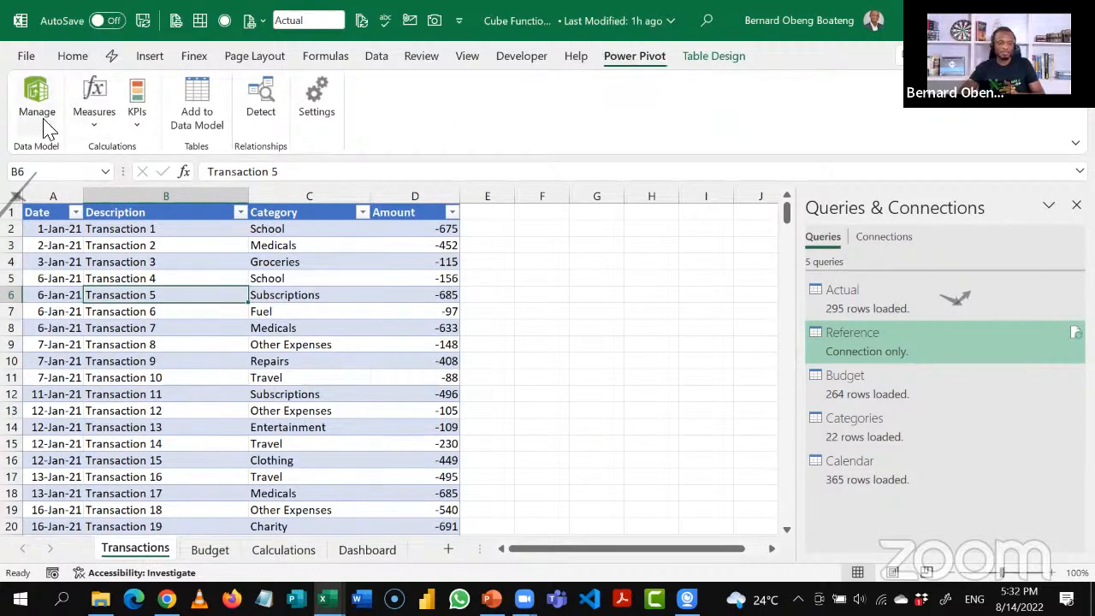
pyautogui.click(374, 66)
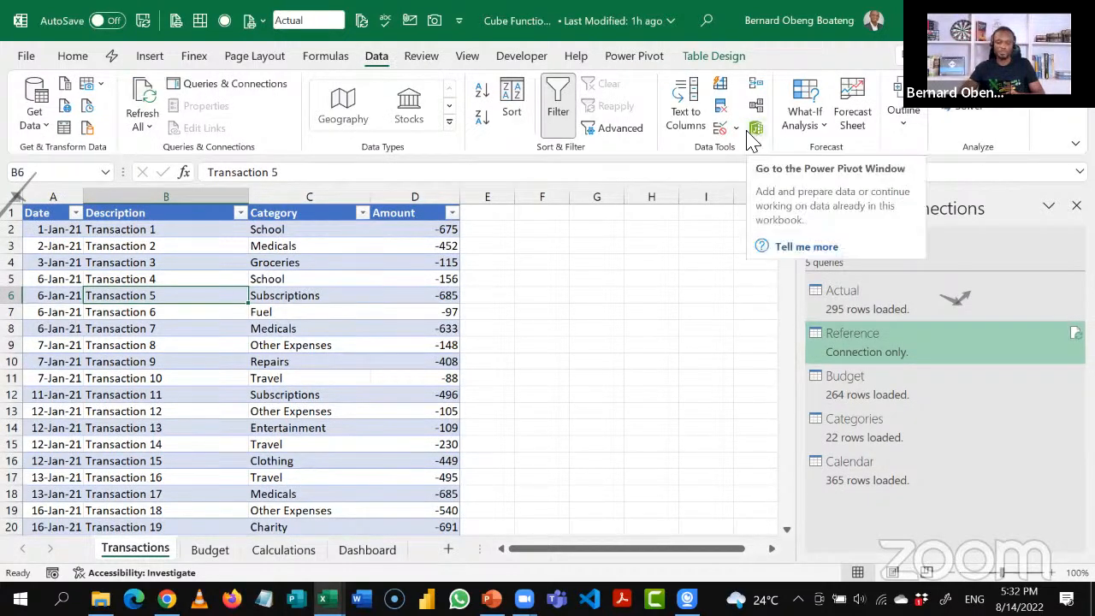
pyautogui.click(614, 62)
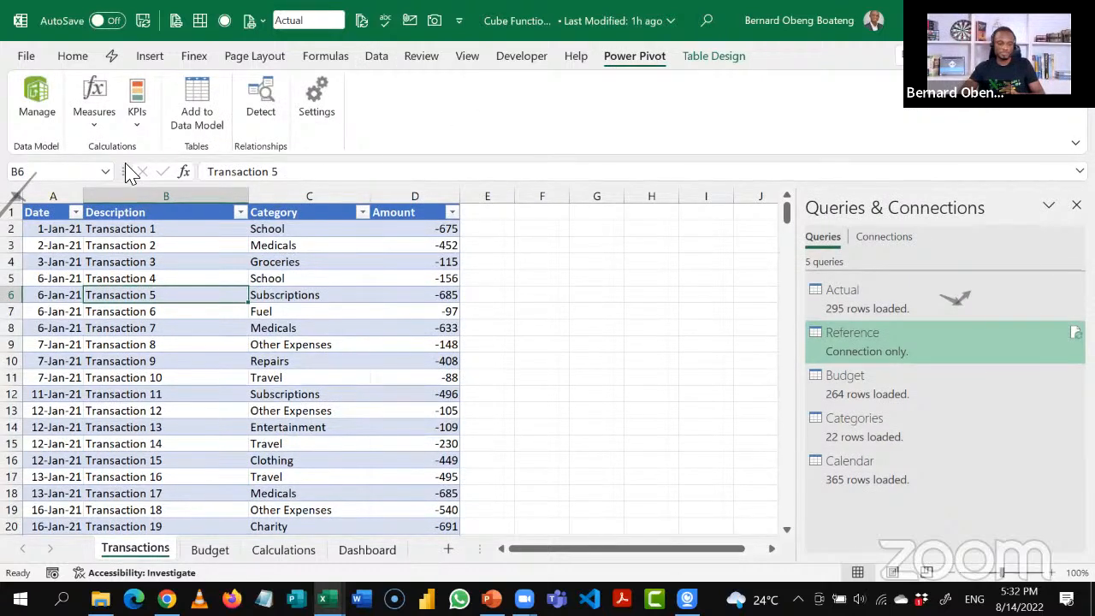
pyautogui.click(40, 111)
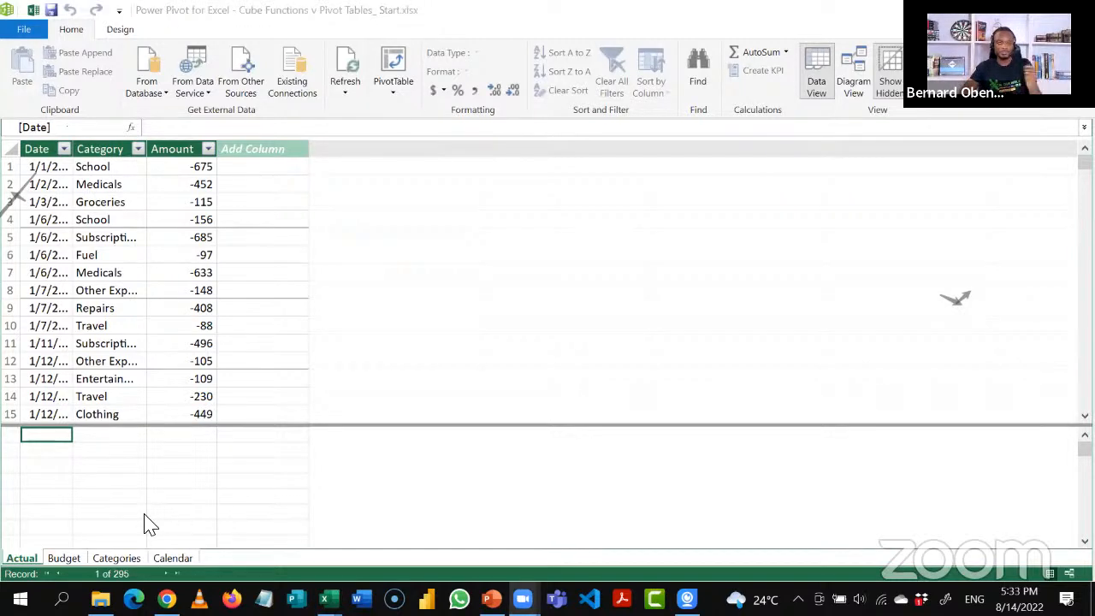
pyautogui.click(65, 557)
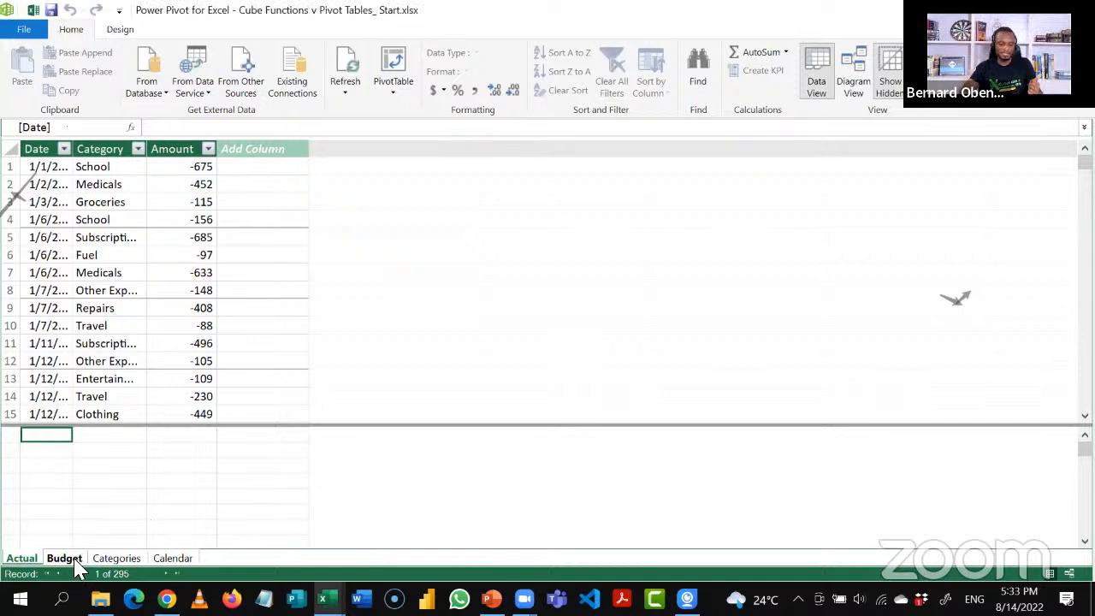
pyautogui.click(96, 565)
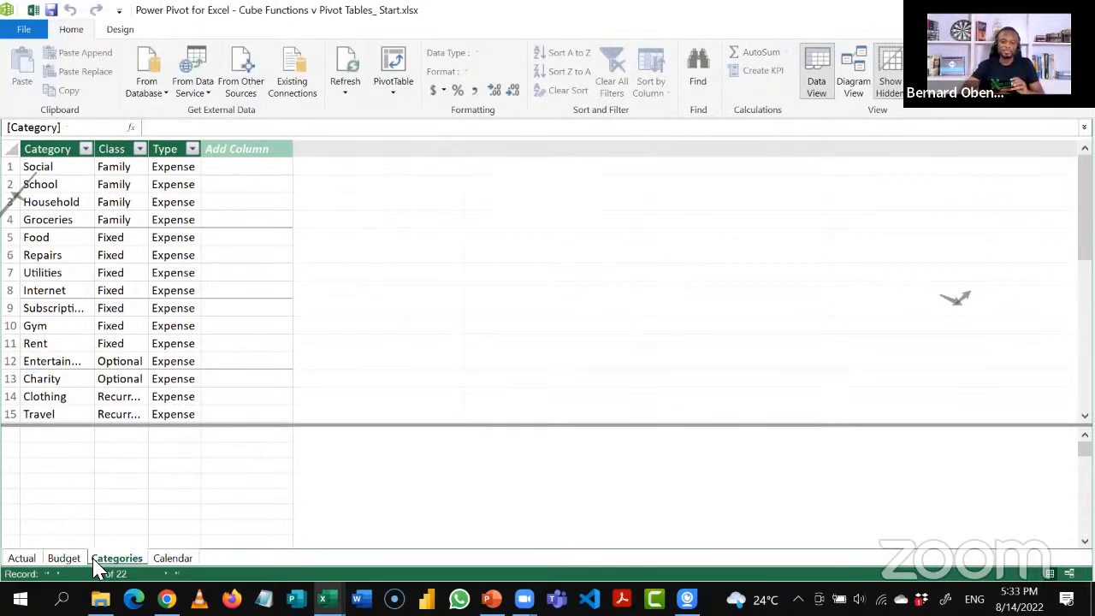
# Show the Data Model as a diagram and arrange Categories and Calendar side by side above Actual and Budget.
pyautogui.click(853, 86)
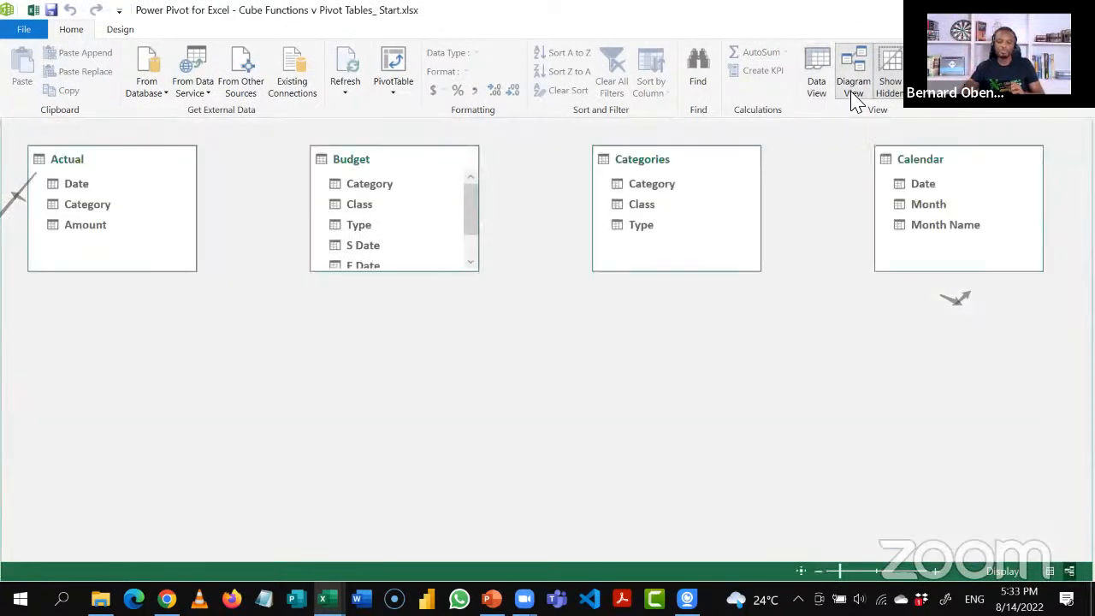
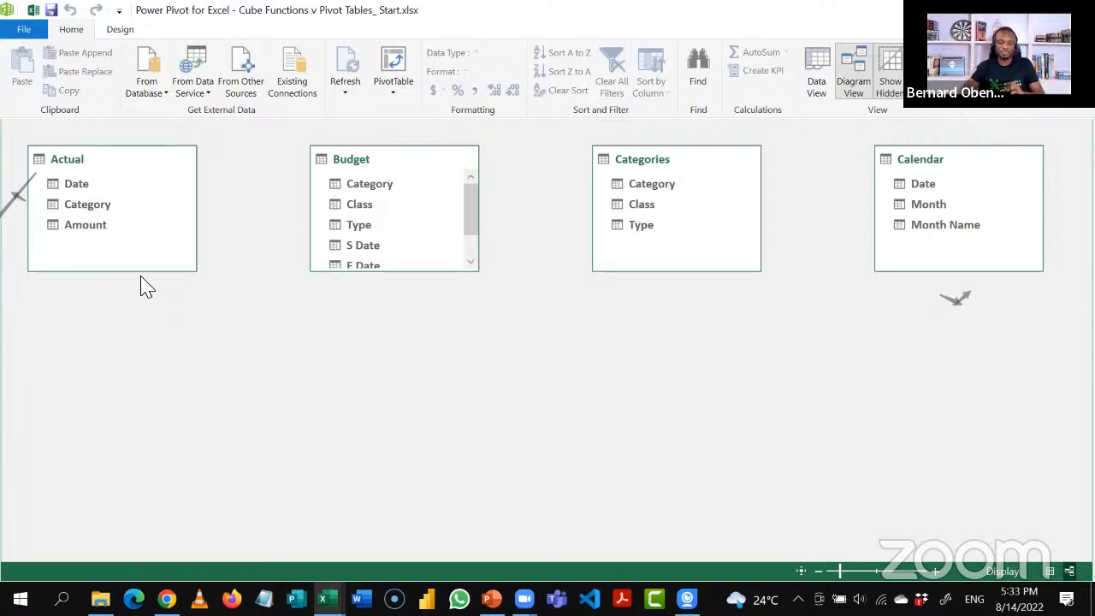
pyautogui.moveTo(93, 166); pyautogui.dragTo(420, 329)
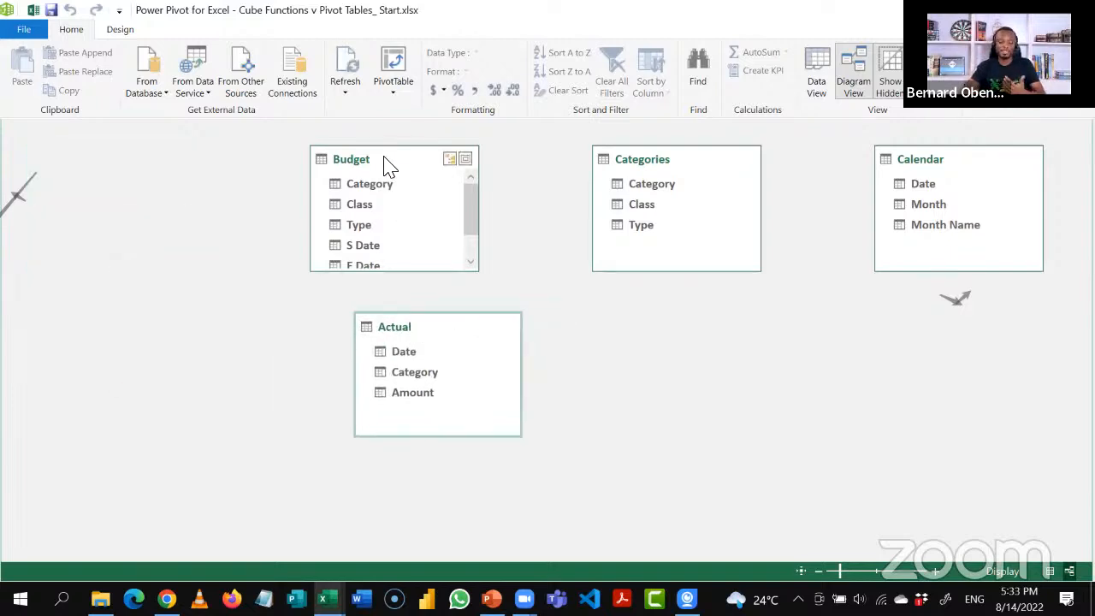
pyautogui.moveTo(385, 163); pyautogui.dragTo(642, 324)
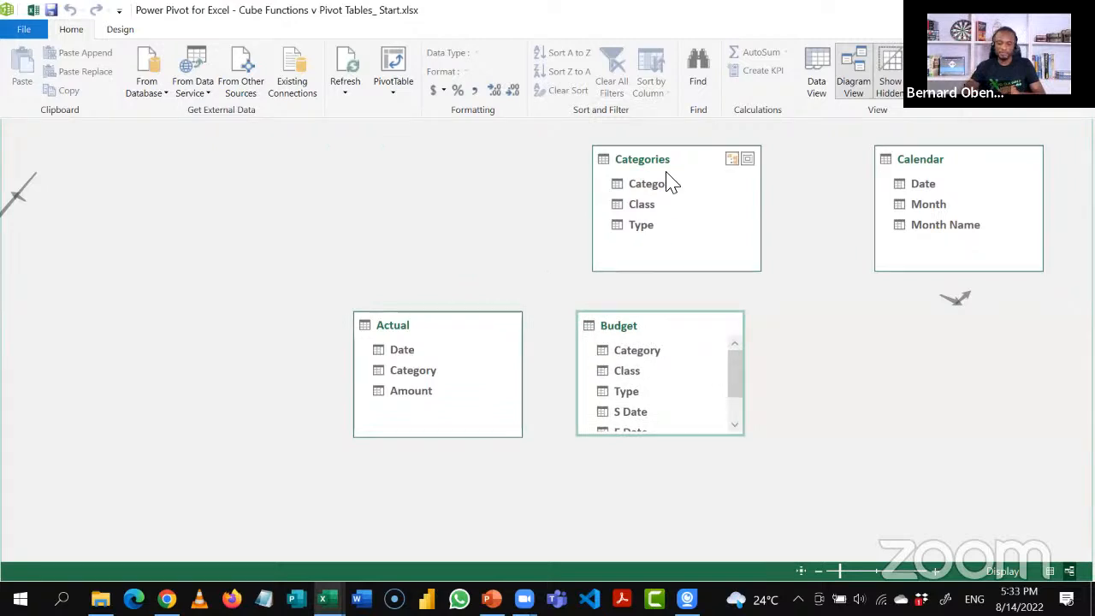
pyautogui.moveTo(673, 166); pyautogui.dragTo(442, 166)
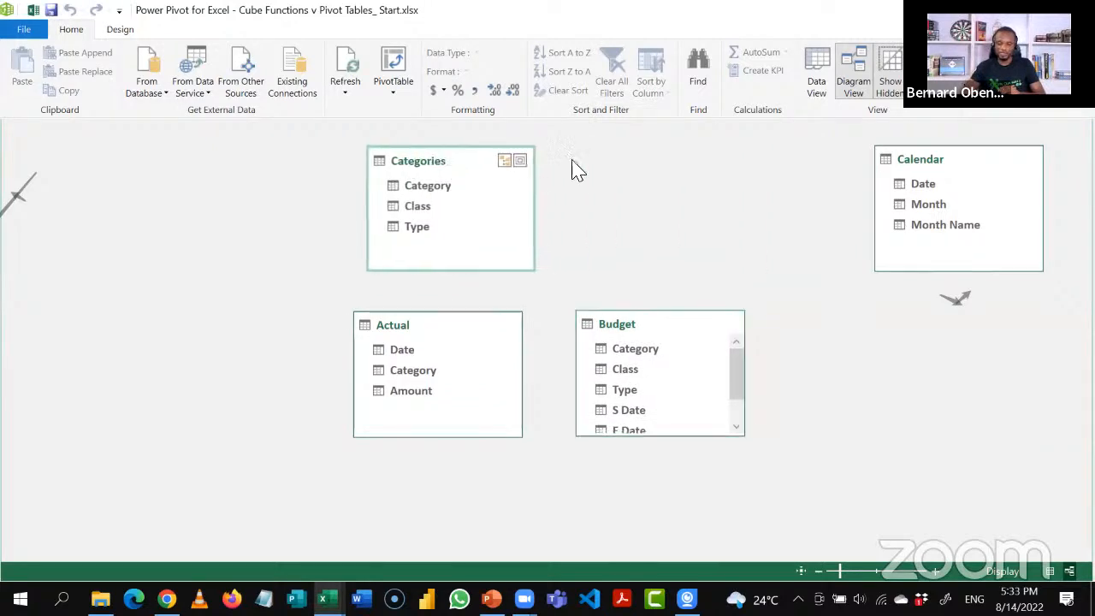
pyautogui.moveTo(949, 163); pyautogui.dragTo(653, 160)
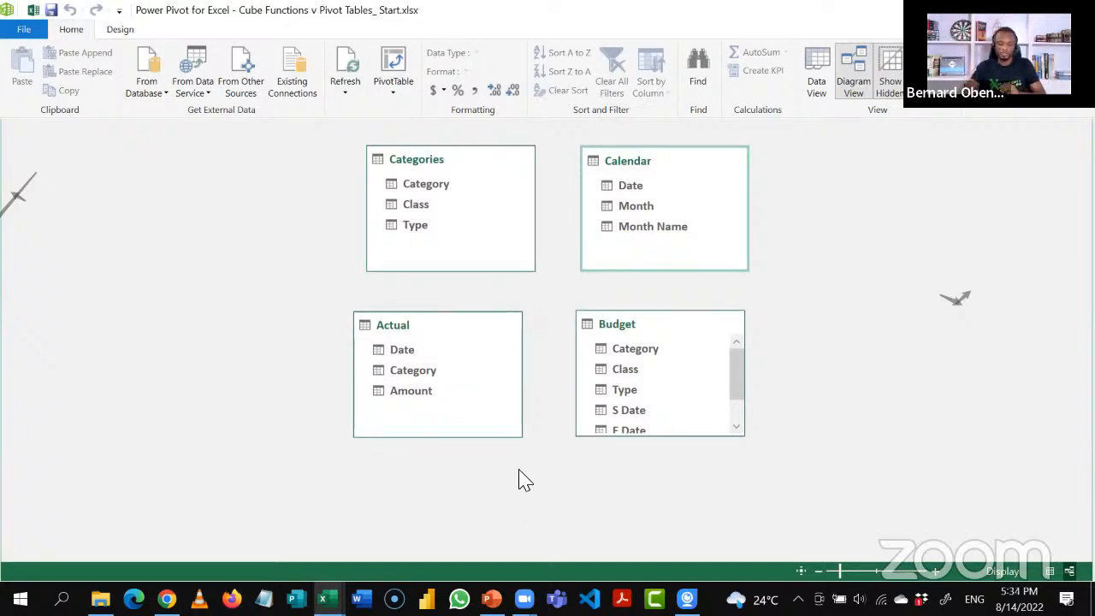
# Relate the Date field of Actual and the S Date field of Budget to the Date field of Calendar.
pyautogui.click(408, 358)
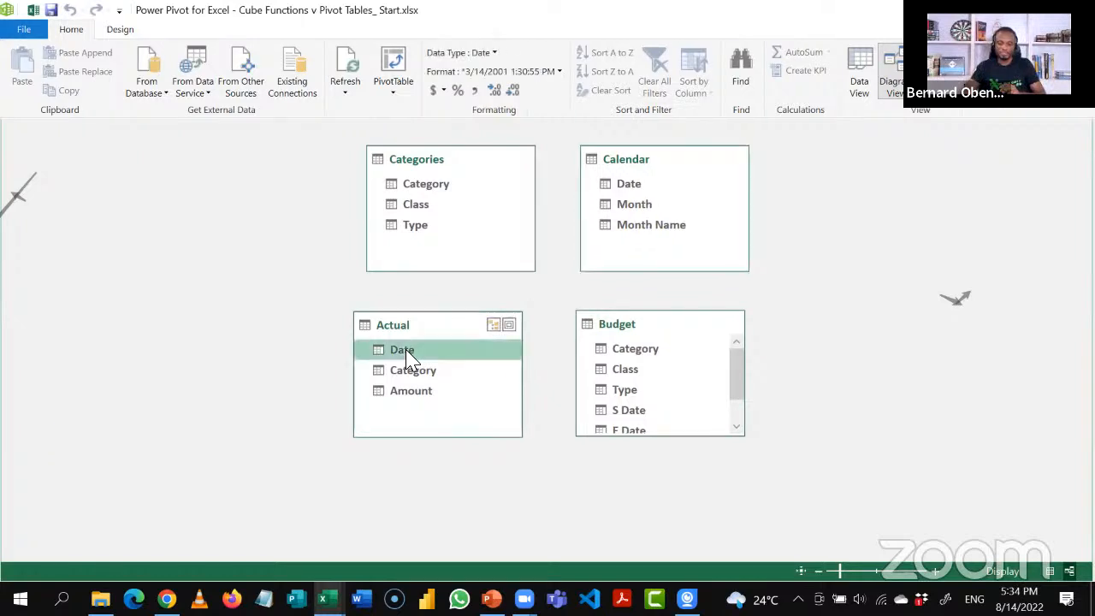
pyautogui.moveTo(408, 358); pyautogui.dragTo(615, 183)
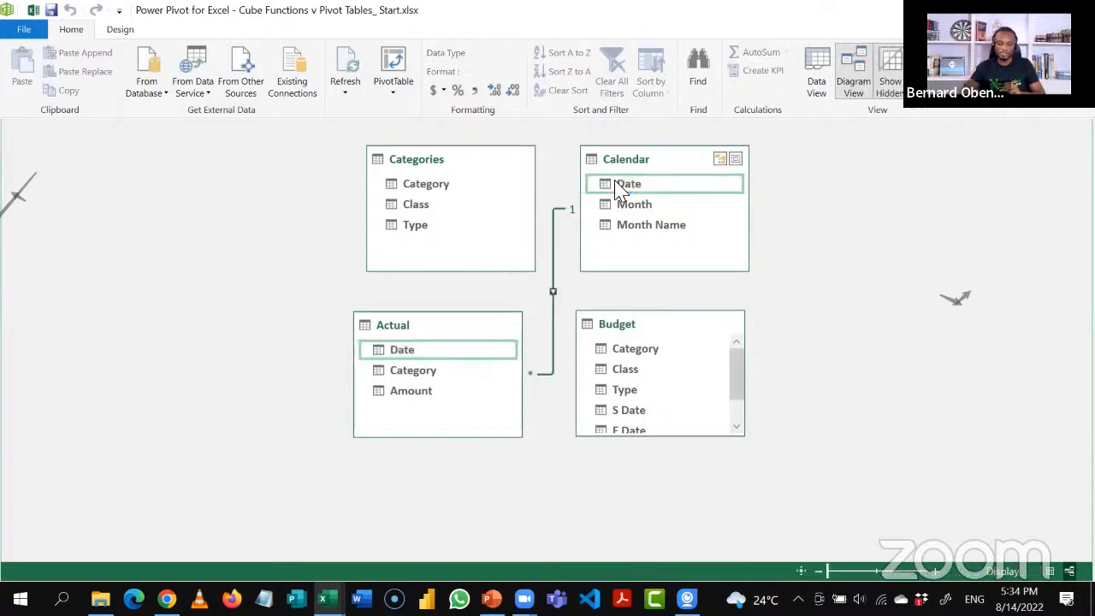
pyautogui.click(648, 414)
pyautogui.moveTo(644, 411); pyautogui.dragTo(636, 185)
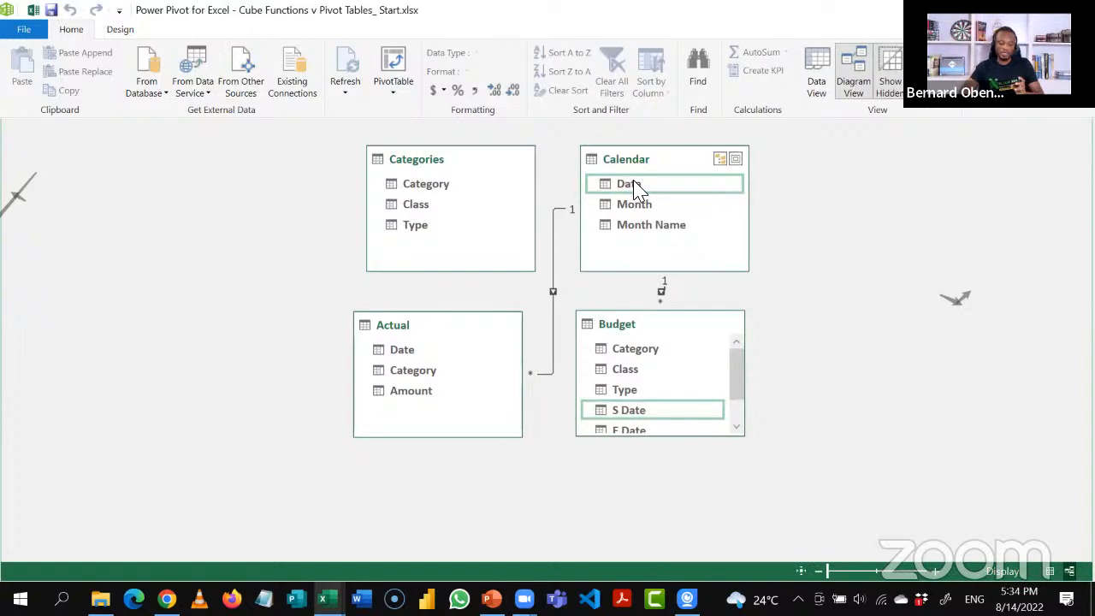
# Relate the Category fields of Actual and Budget to the Category field of the Categories table.
pyautogui.click(431, 377)
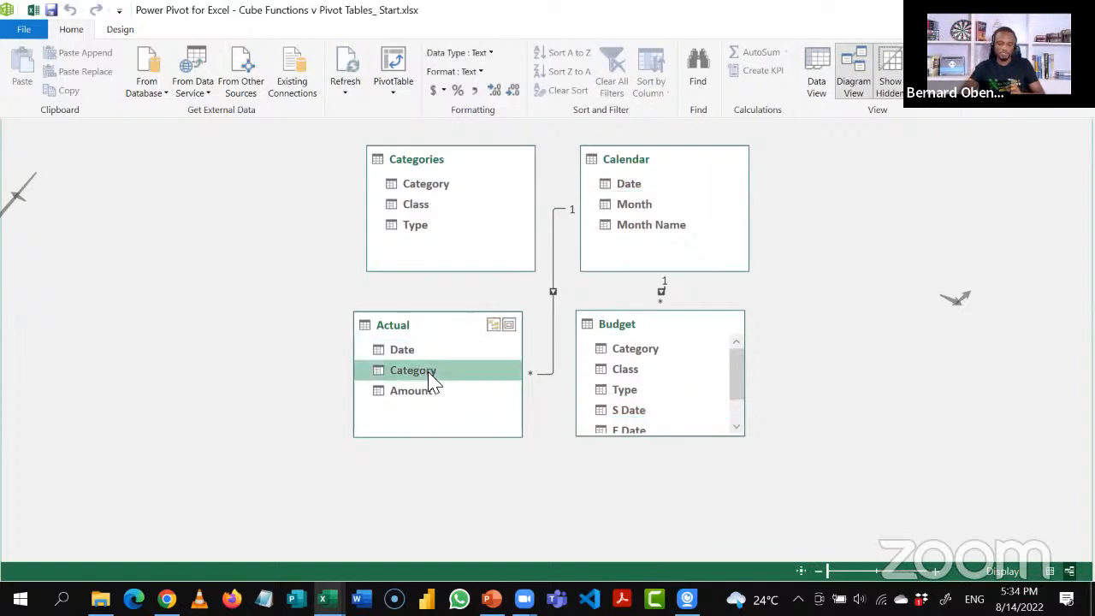
pyautogui.moveTo(430, 373); pyautogui.dragTo(442, 190)
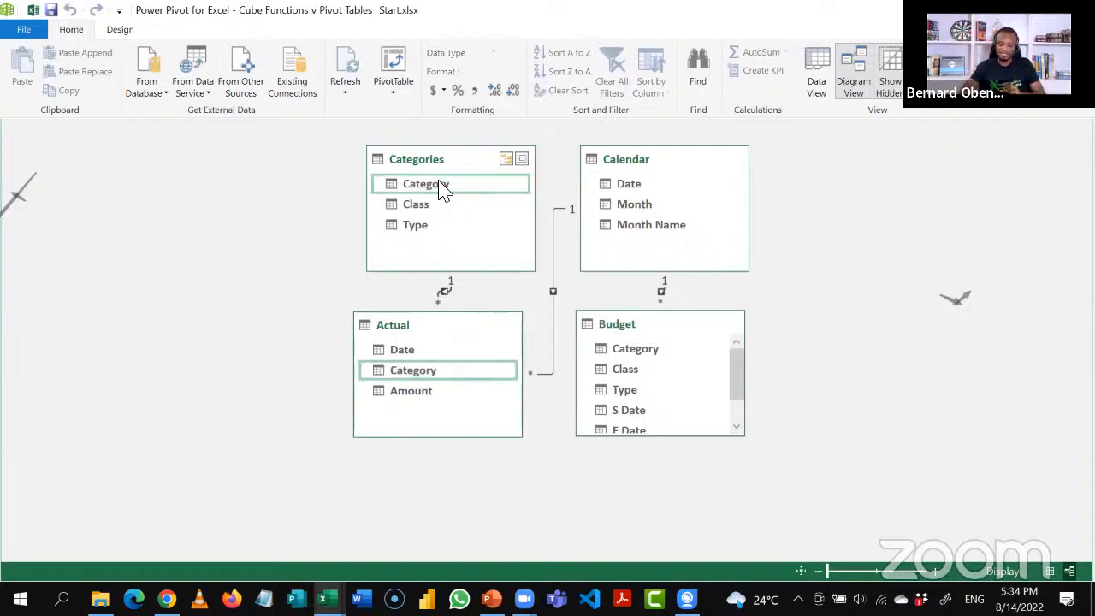
pyautogui.click(622, 354)
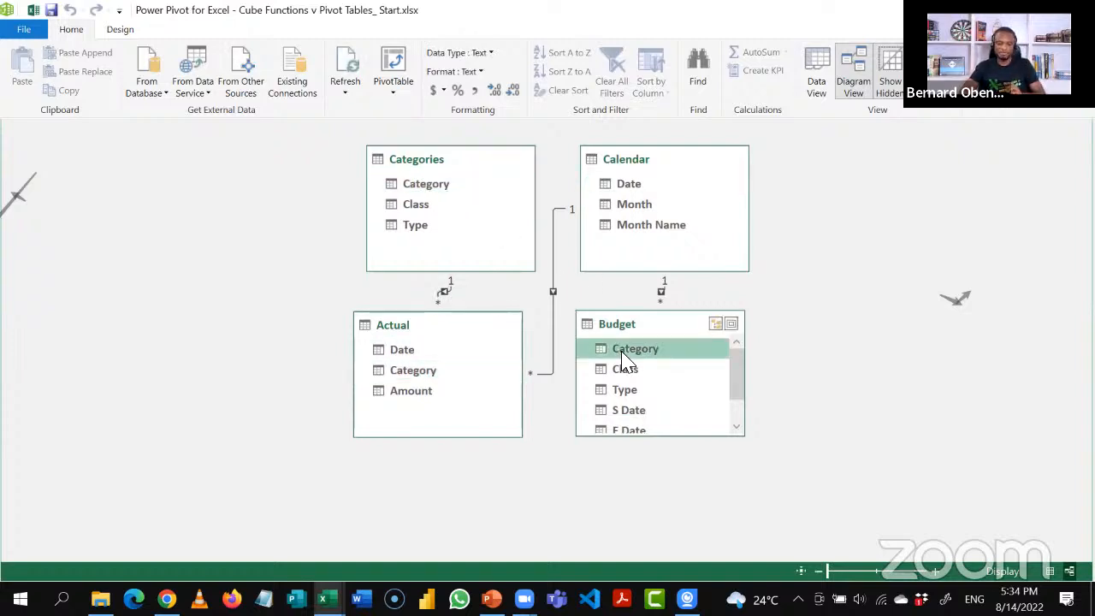
pyautogui.moveTo(622, 354); pyautogui.dragTo(455, 200)
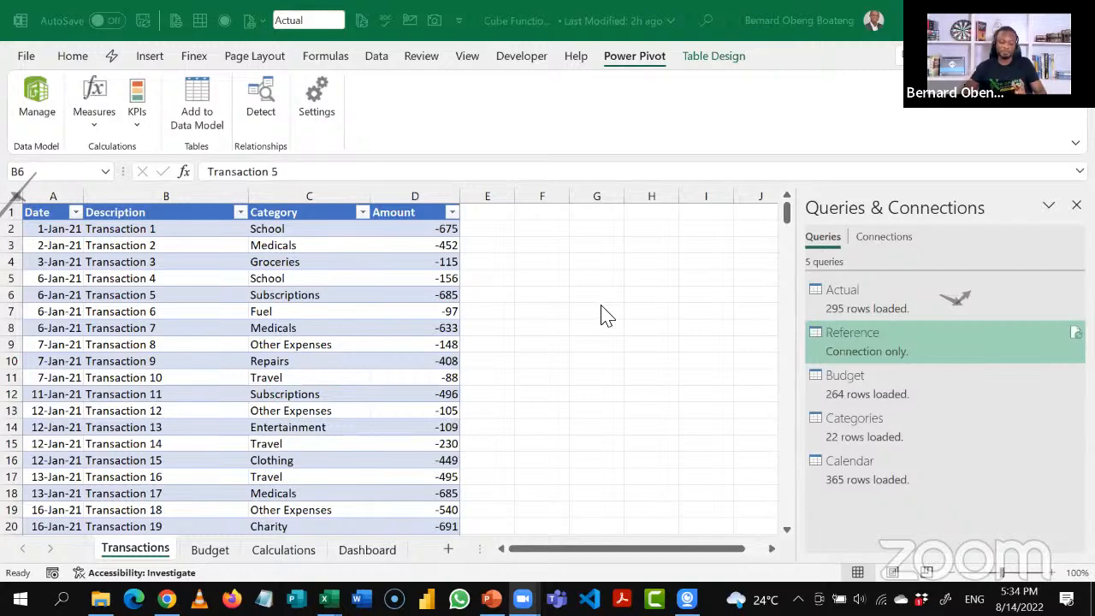
# Look over the finished Dashboard sheet for reference and return to the Transactions sheet.
pyautogui.click(385, 332)
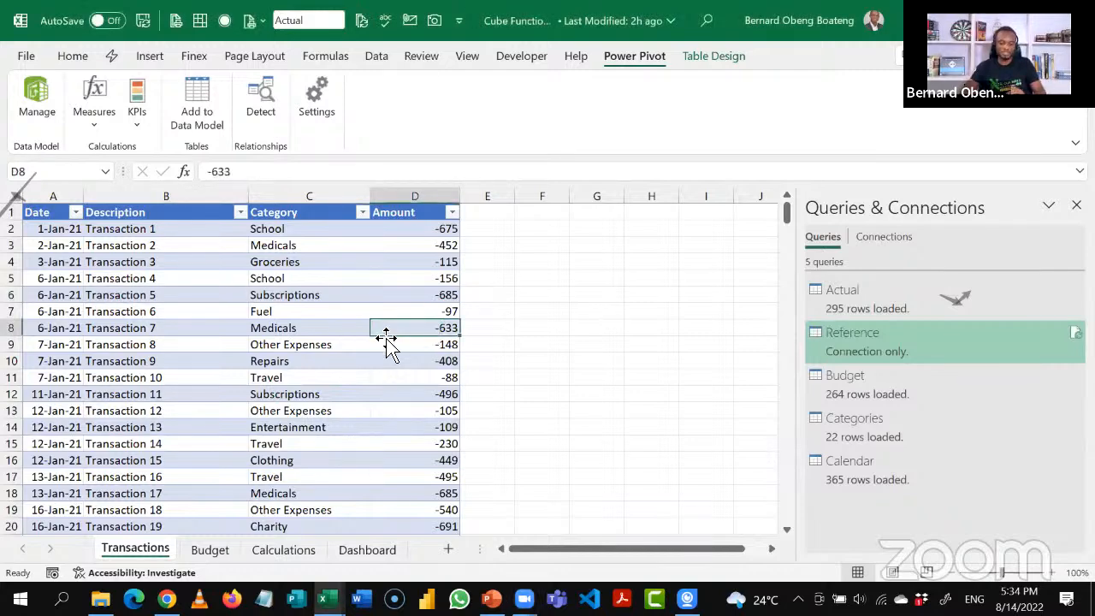
pyautogui.click(362, 431)
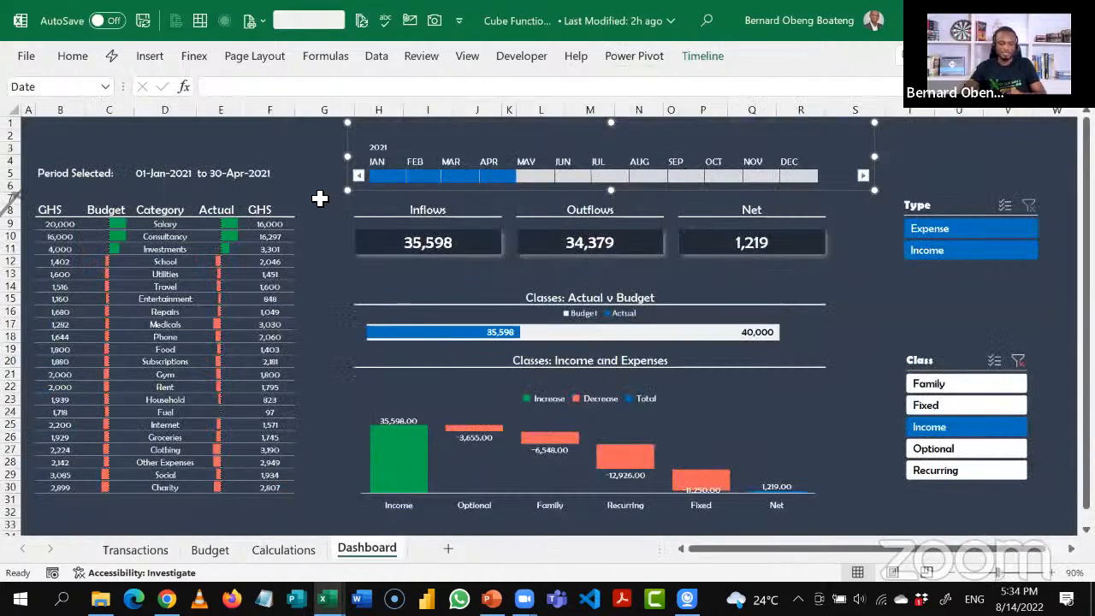
pyautogui.click(319, 198)
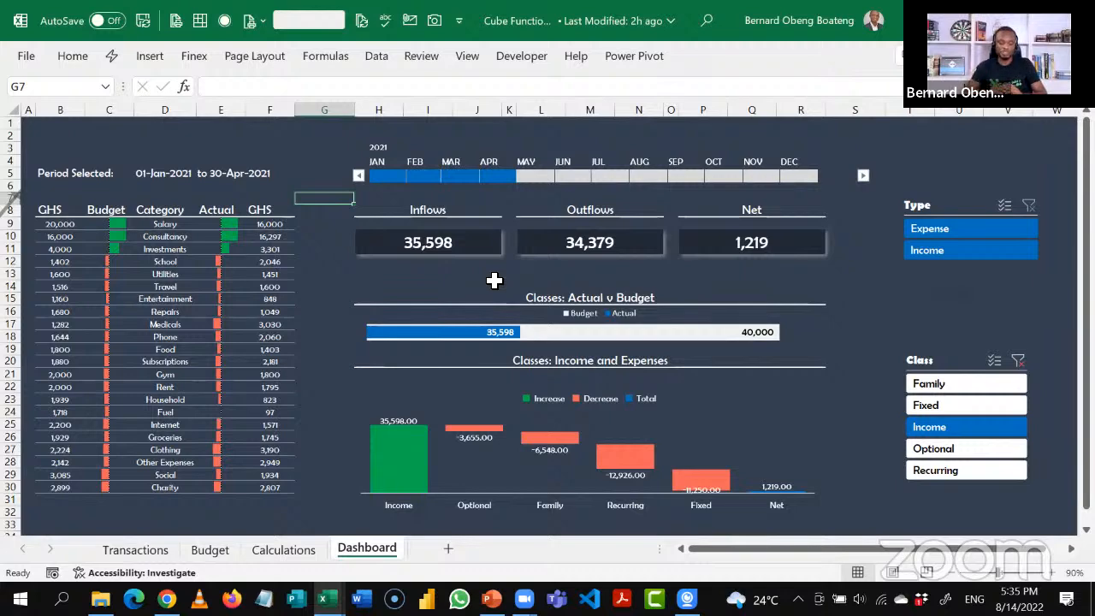
pyautogui.hotkey('alt', 'Tab')
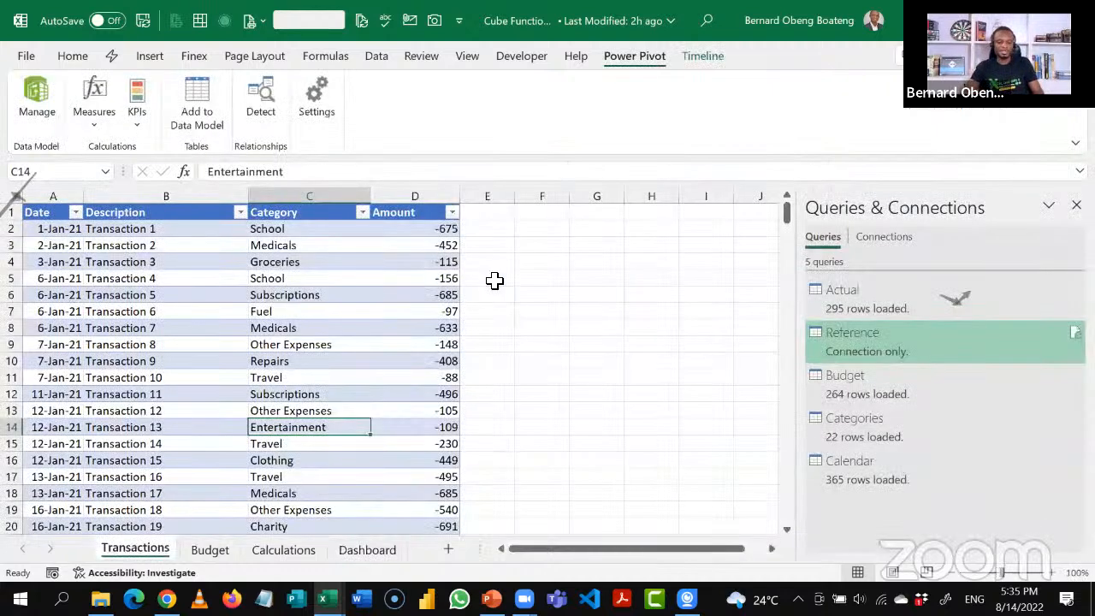
# Copy an empty worksheet cell and paste it into the Data Model as a new table named My Measures.
pyautogui.click(494, 281)
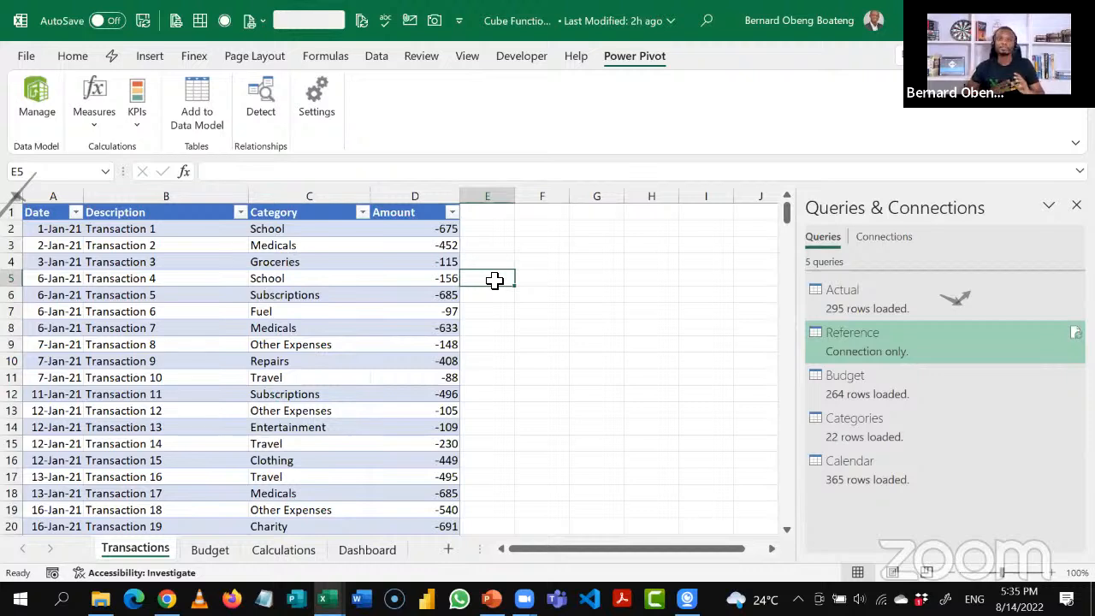
pyautogui.click(561, 266)
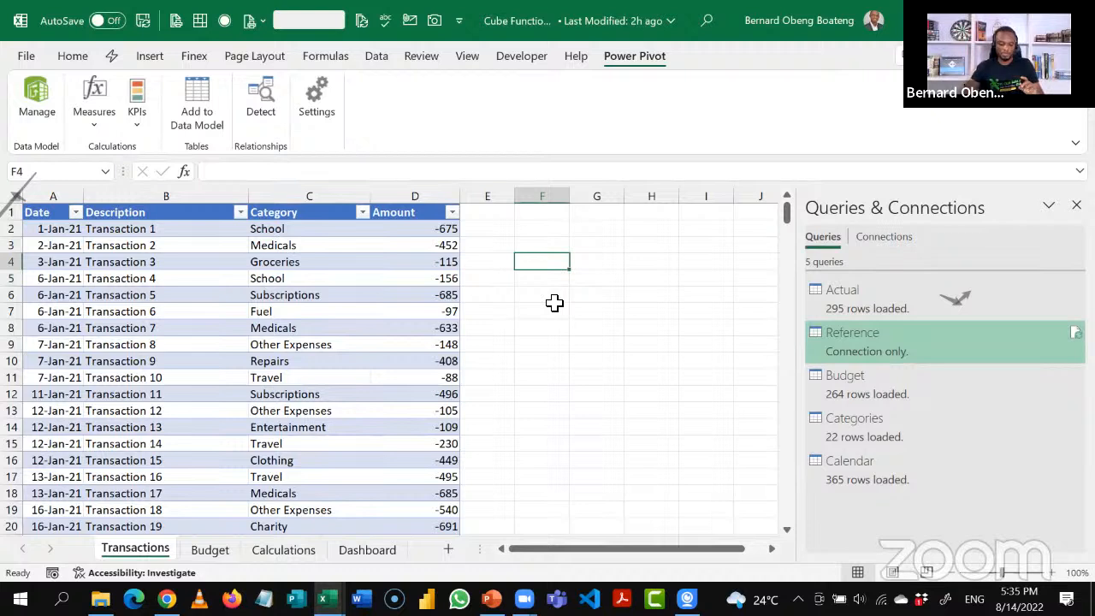
pyautogui.hotkey('ctrl', 'c')
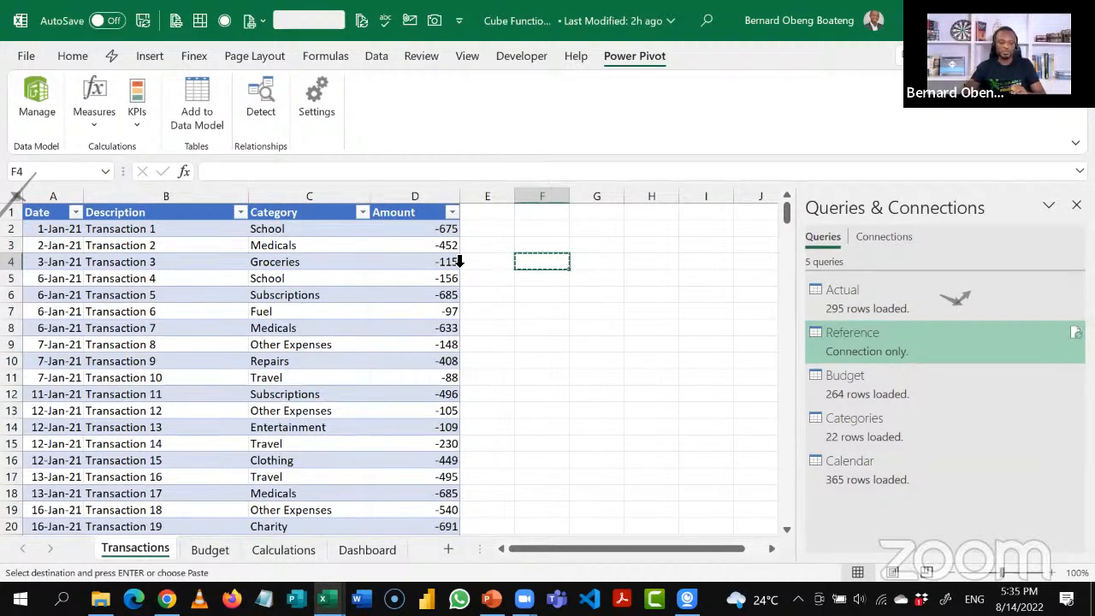
pyautogui.click(41, 107)
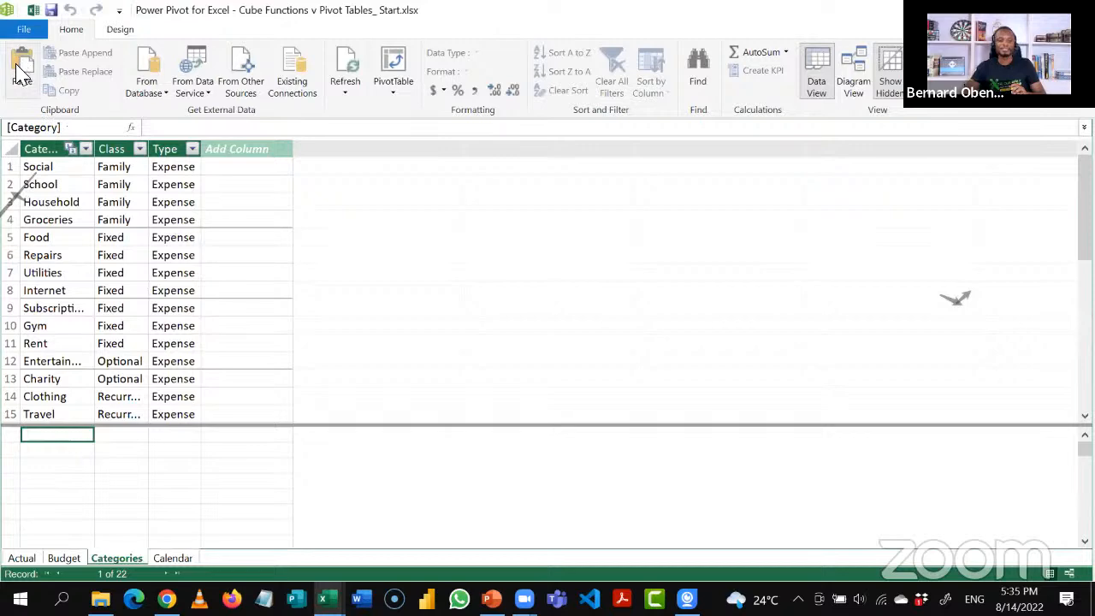
pyautogui.click(19, 72)
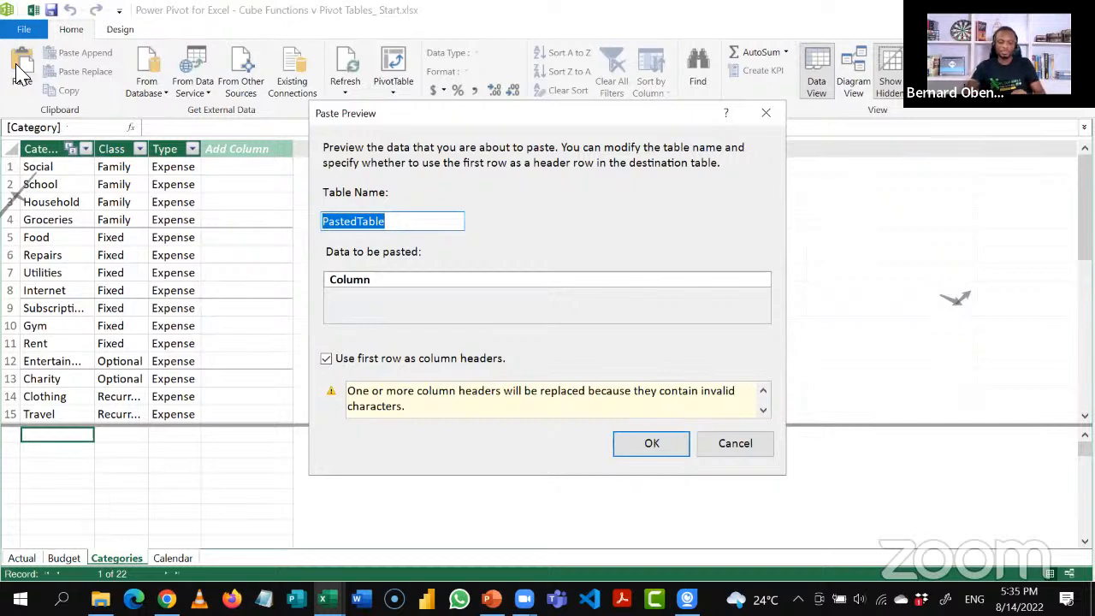
pyautogui.write('My Me')
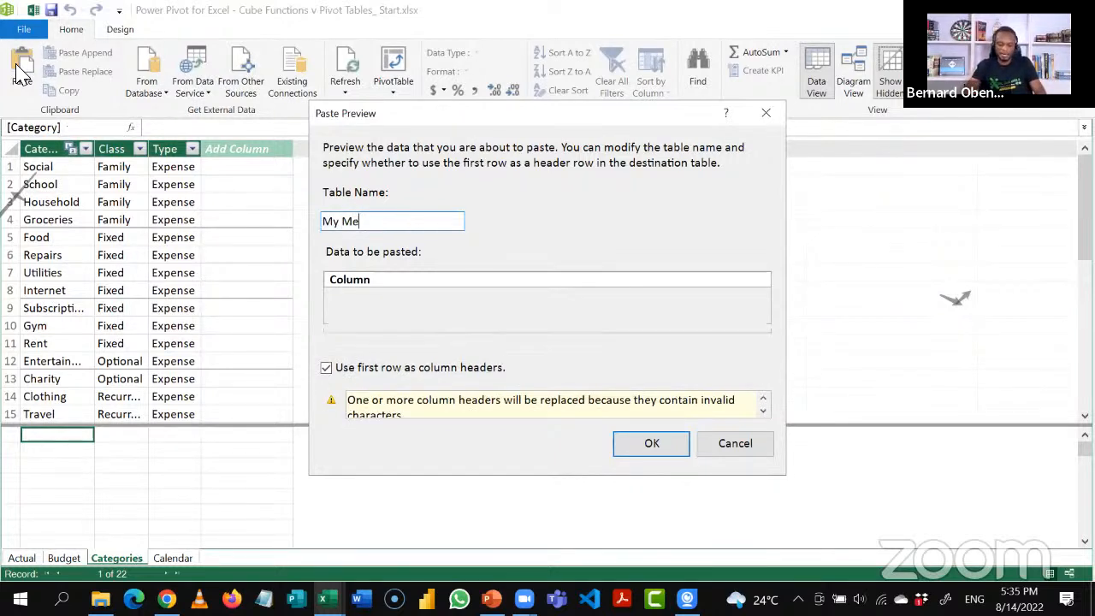
pyautogui.write('asures')
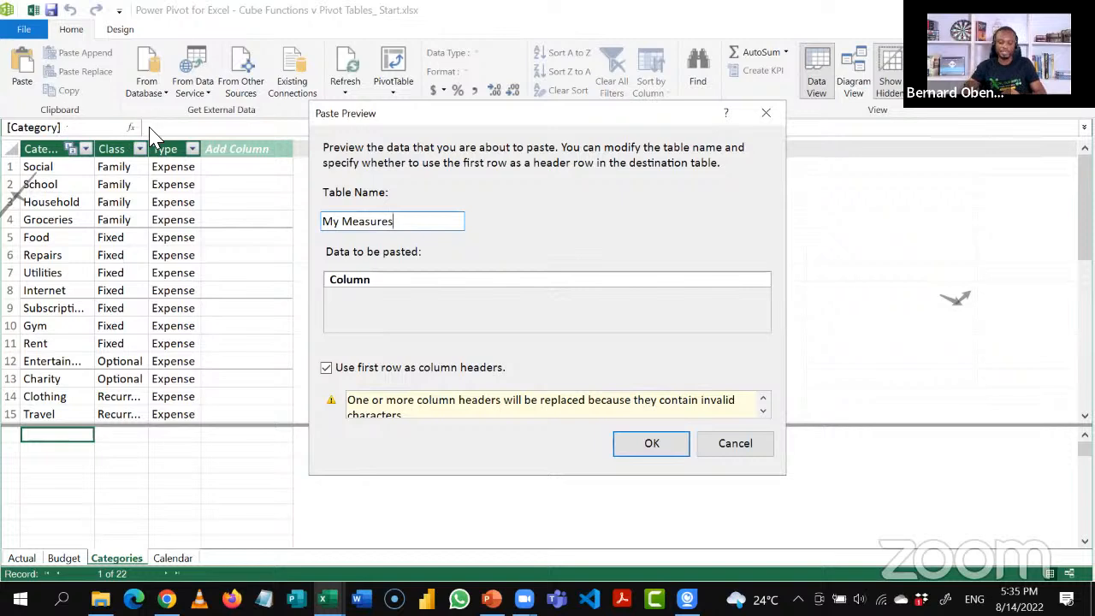
pyautogui.click(629, 451)
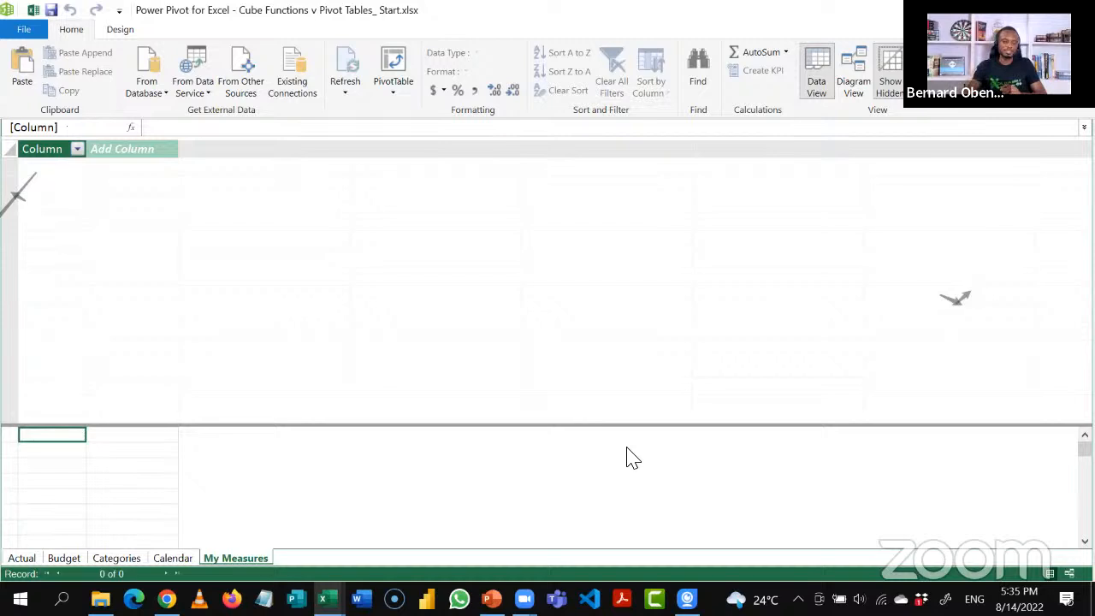
# Hide the blank column of the My Measures table from client tools and return to the Transactions sheet.
pyautogui.rightClick(50, 152)
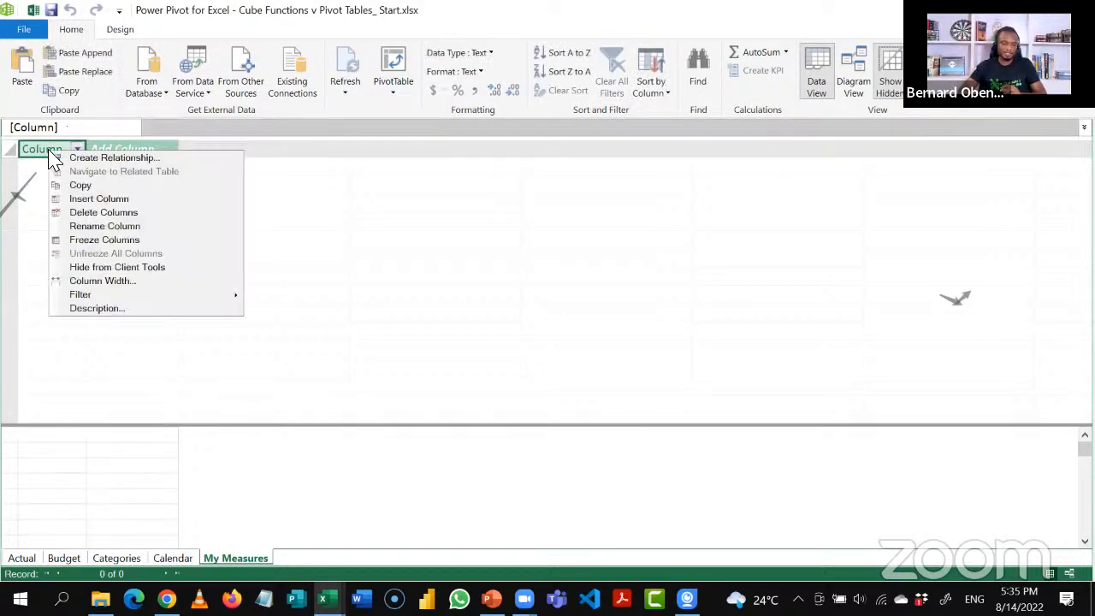
pyautogui.click(108, 271)
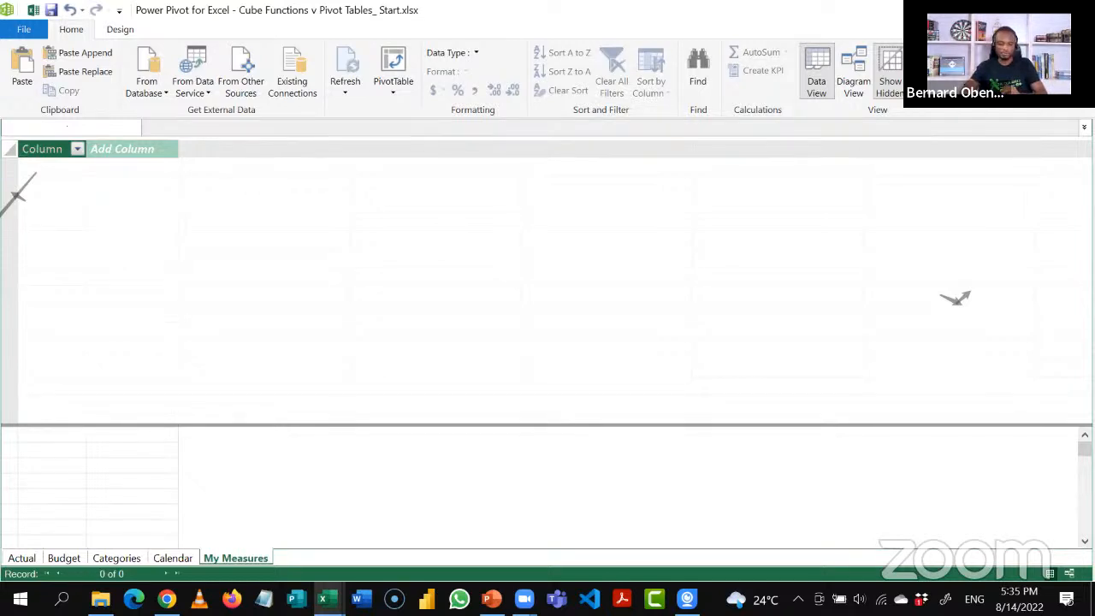
pyautogui.click(1078, 10)
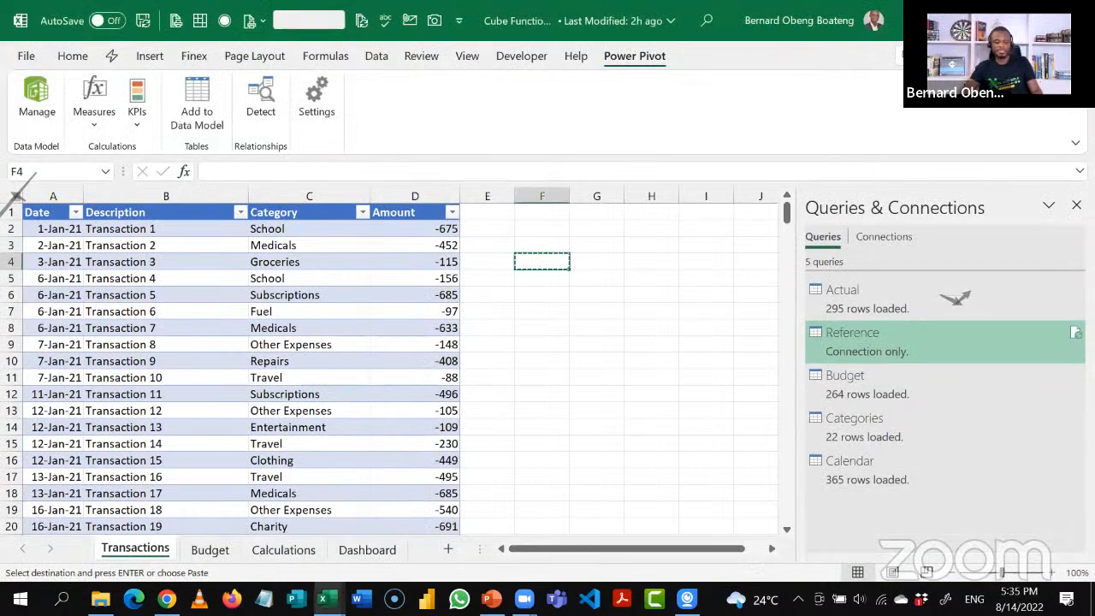
pyautogui.click(607, 310)
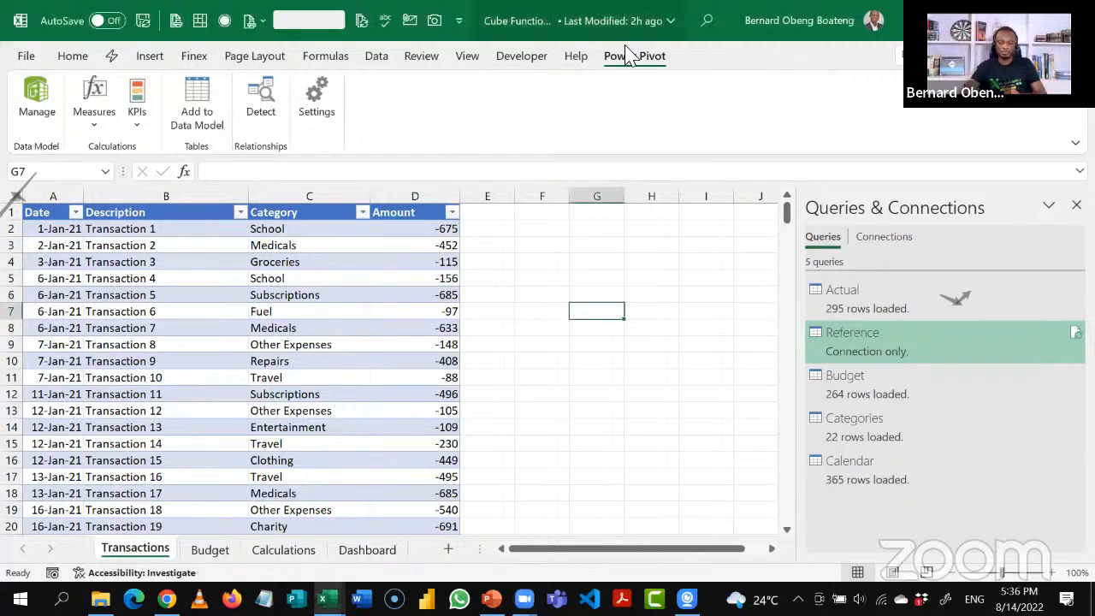
# Start a new measure named Actual in the My Measures table.
pyautogui.click(94, 126)
pyautogui.click(88, 152)
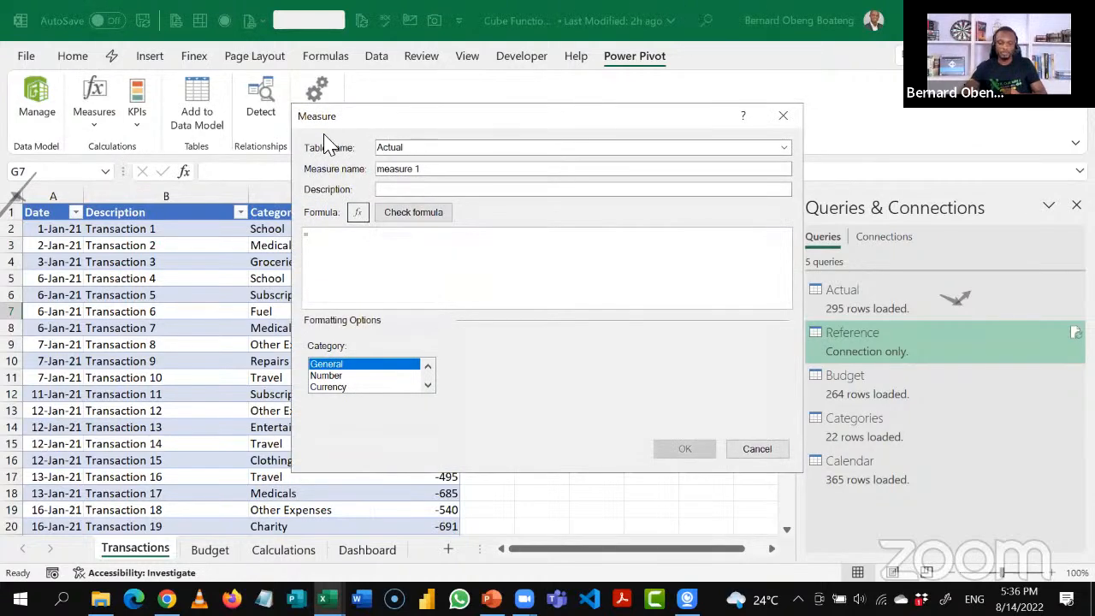
pyautogui.click(784, 147)
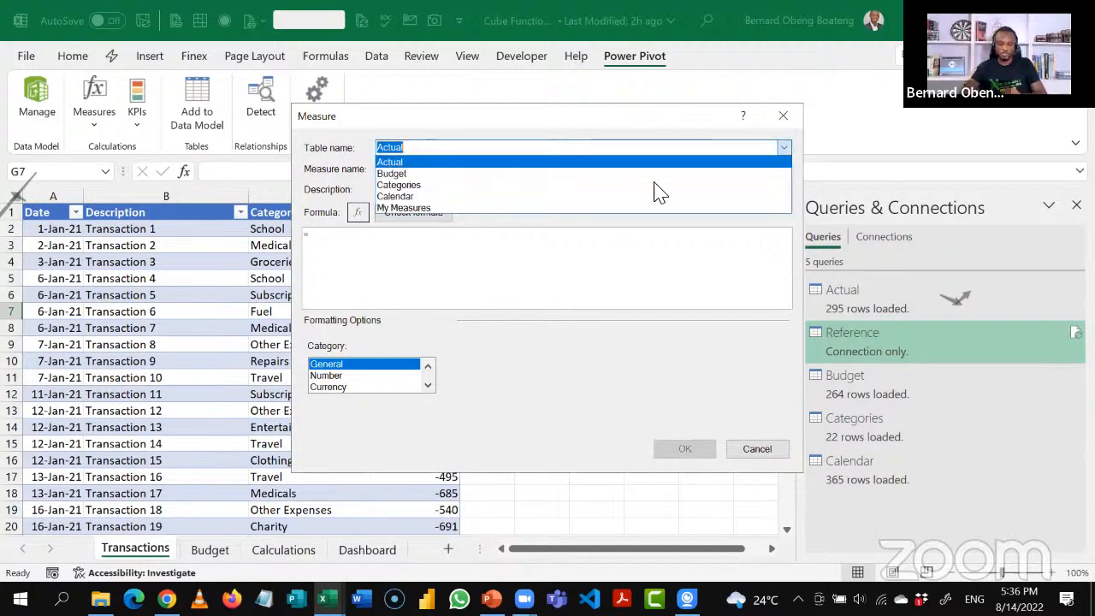
pyautogui.click(619, 208)
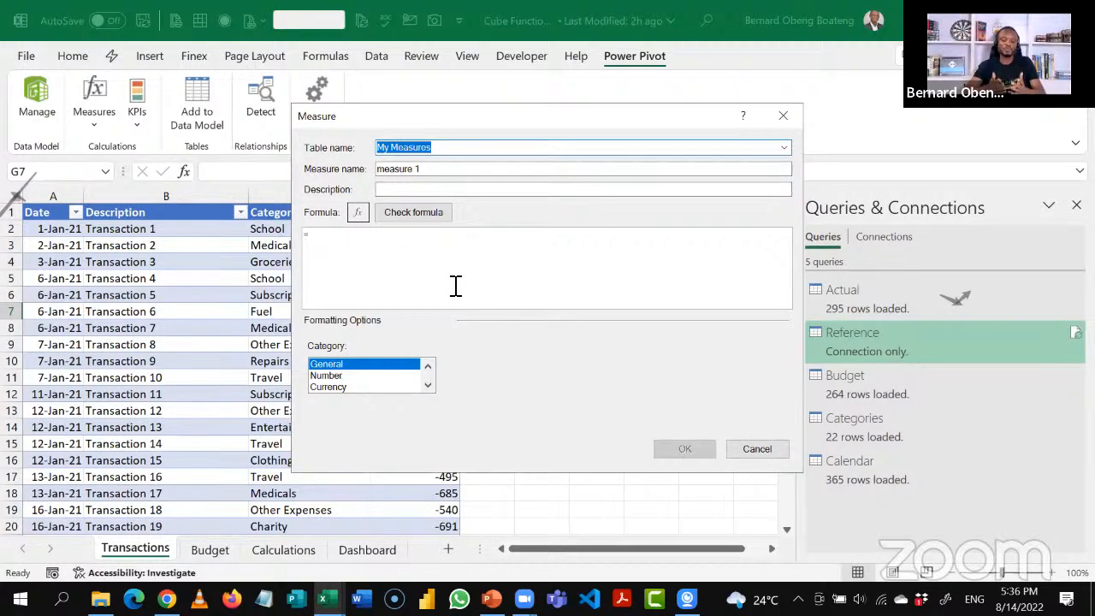
pyautogui.click(433, 169)
pyautogui.moveTo(434, 168); pyautogui.dragTo(367, 170)
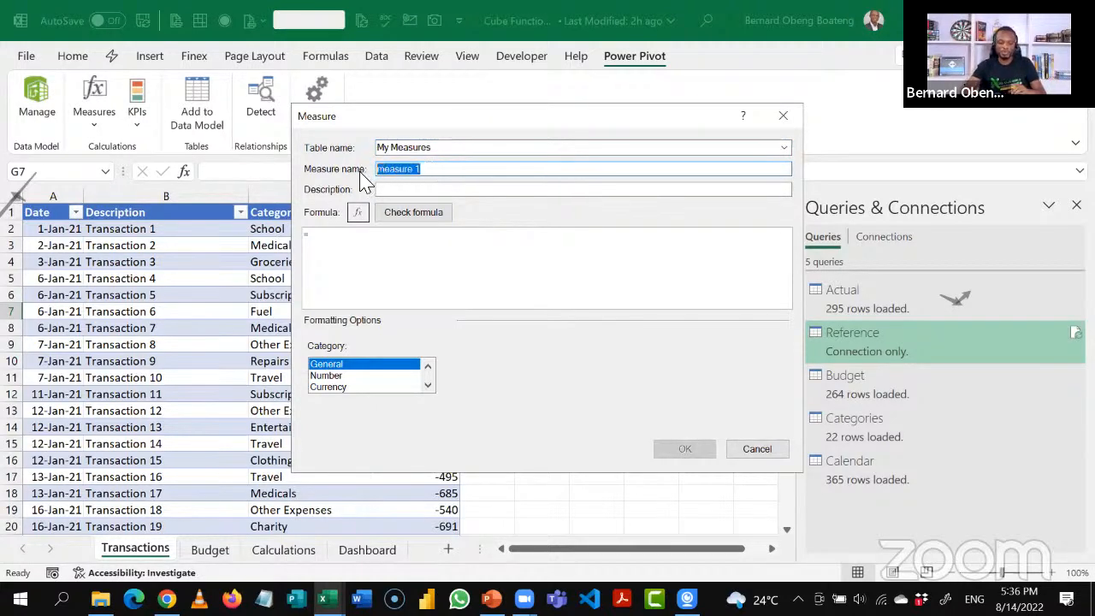
pyautogui.write('Actual')
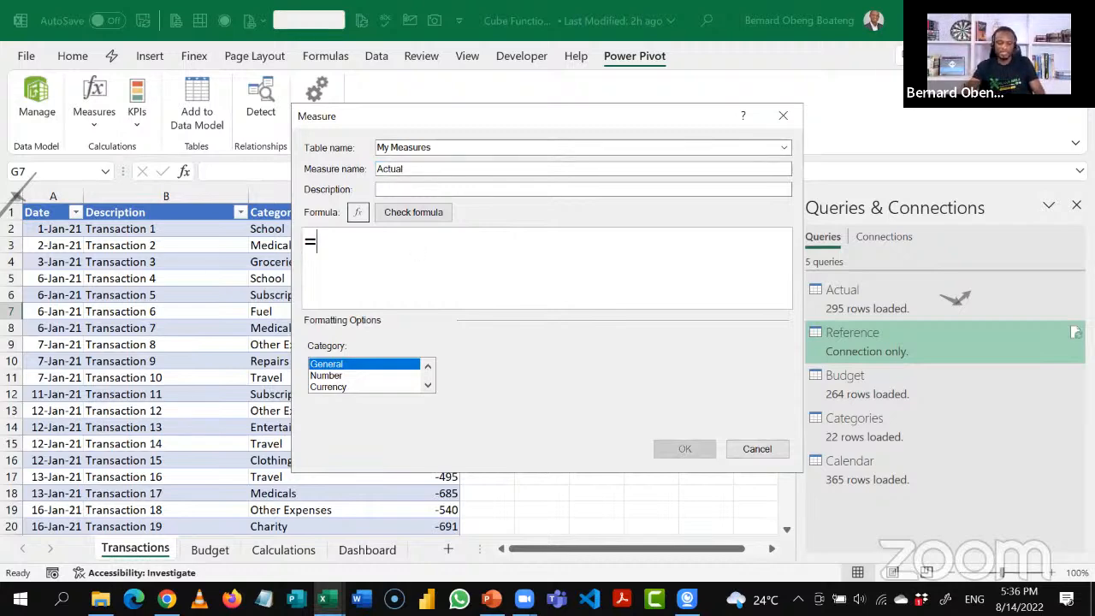
# Define the Actual measure's formula as =SUM(Actual[Amount]).
pyautogui.write('SUM(a')
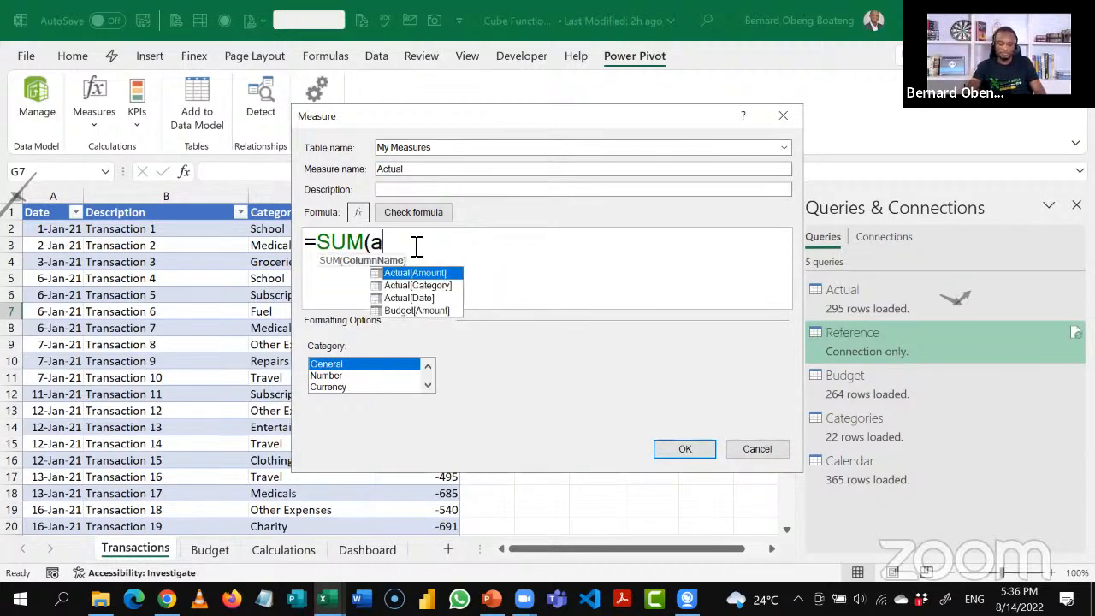
pyautogui.write('c')
pyautogui.press('Tab')
pyautogui.write(')')
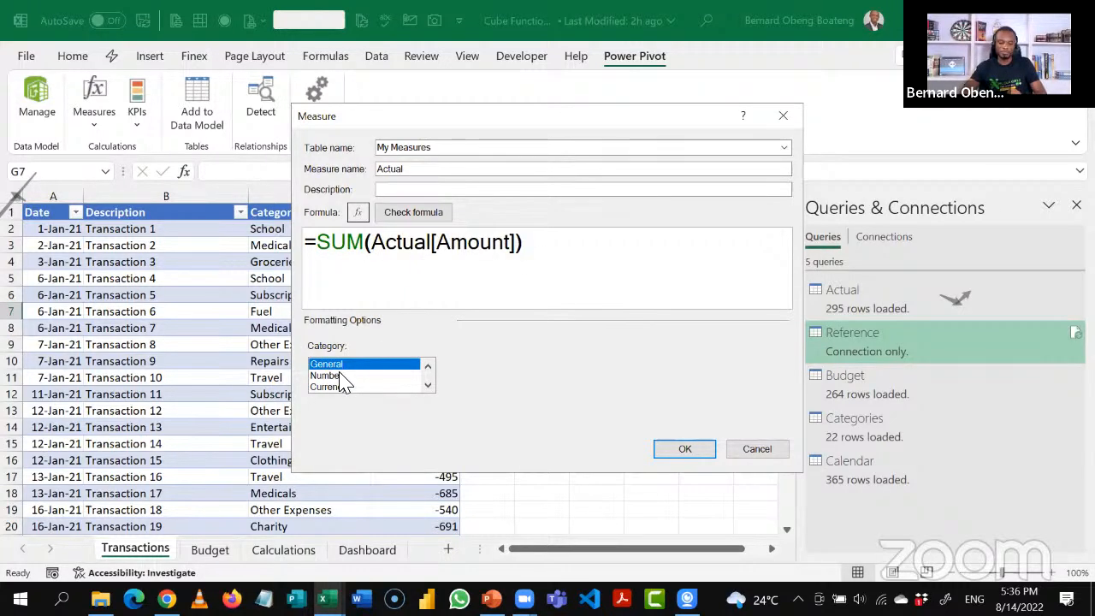
# Format the Actual measure as a Number with thousands separator and 0 decimal places, check its formula and save it.
pyautogui.click(409, 377)
pyautogui.click(456, 409)
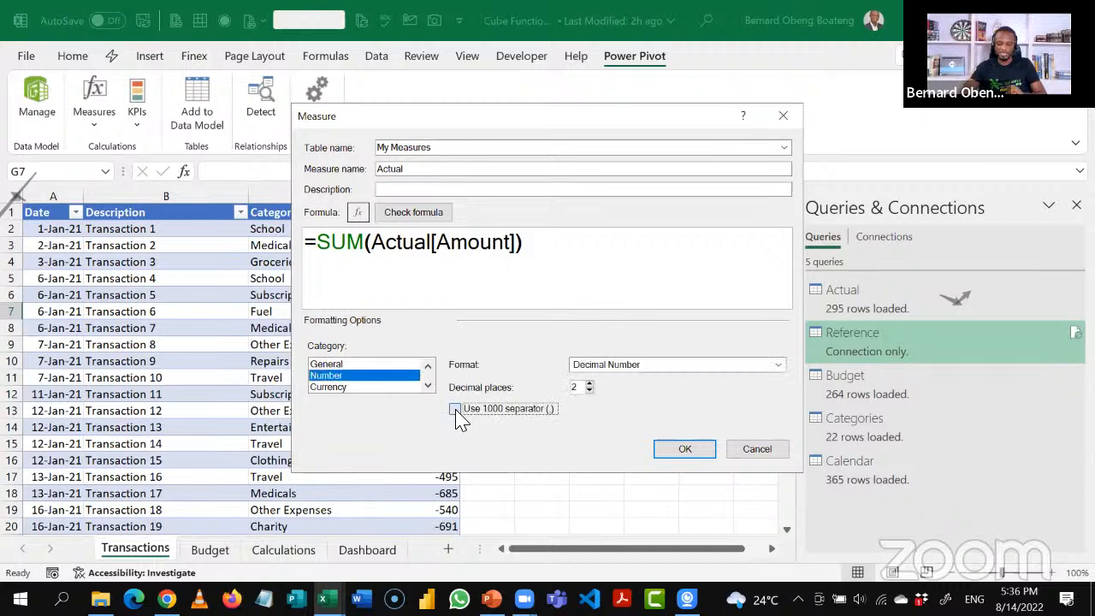
pyautogui.doubleClick(588, 391)
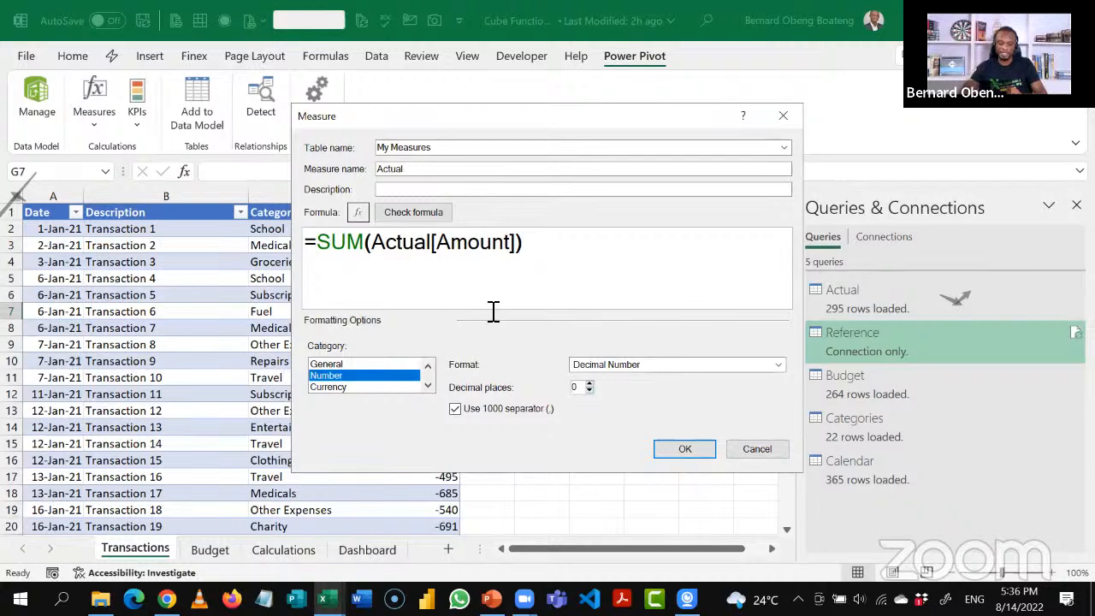
pyautogui.click(432, 215)
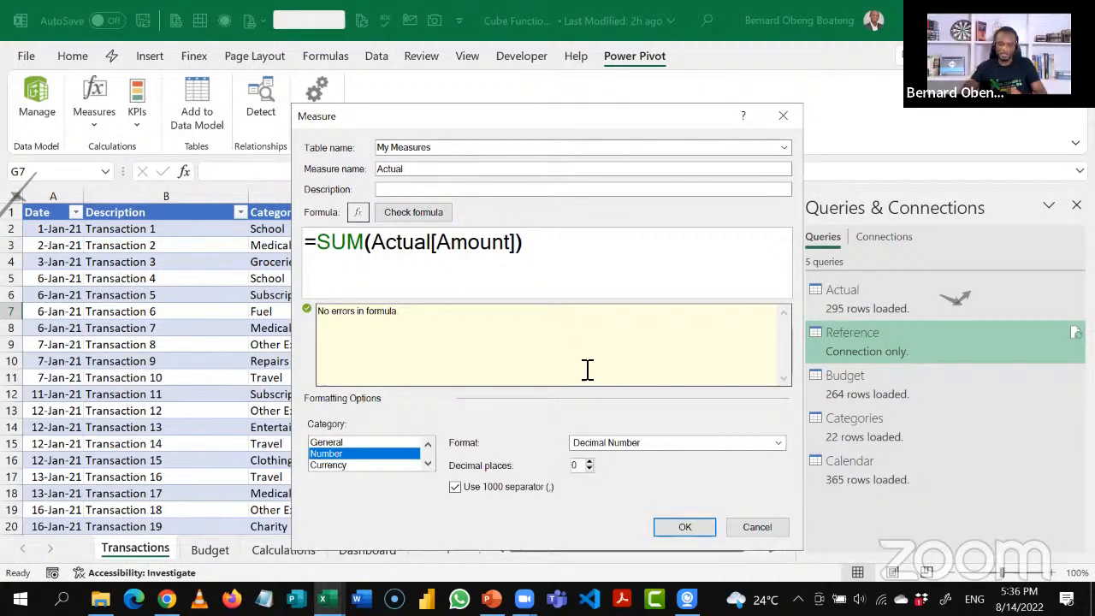
pyautogui.moveTo(631, 132); pyautogui.dragTo(618, 63)
pyautogui.click(672, 456)
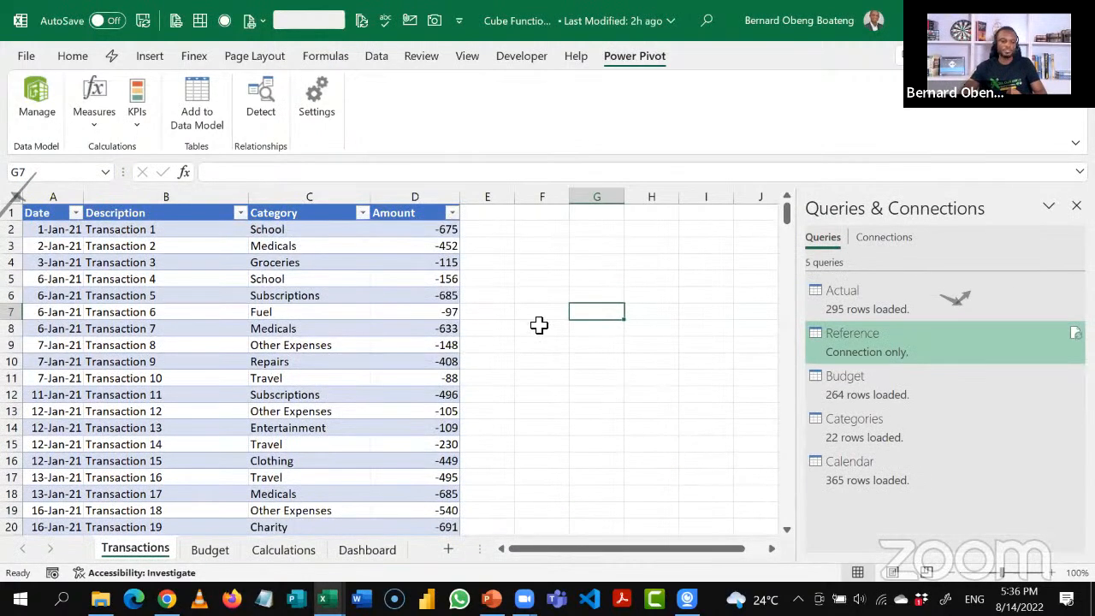
# Start another new measure in the My Measures table and name it Budget.
pyautogui.click(93, 122)
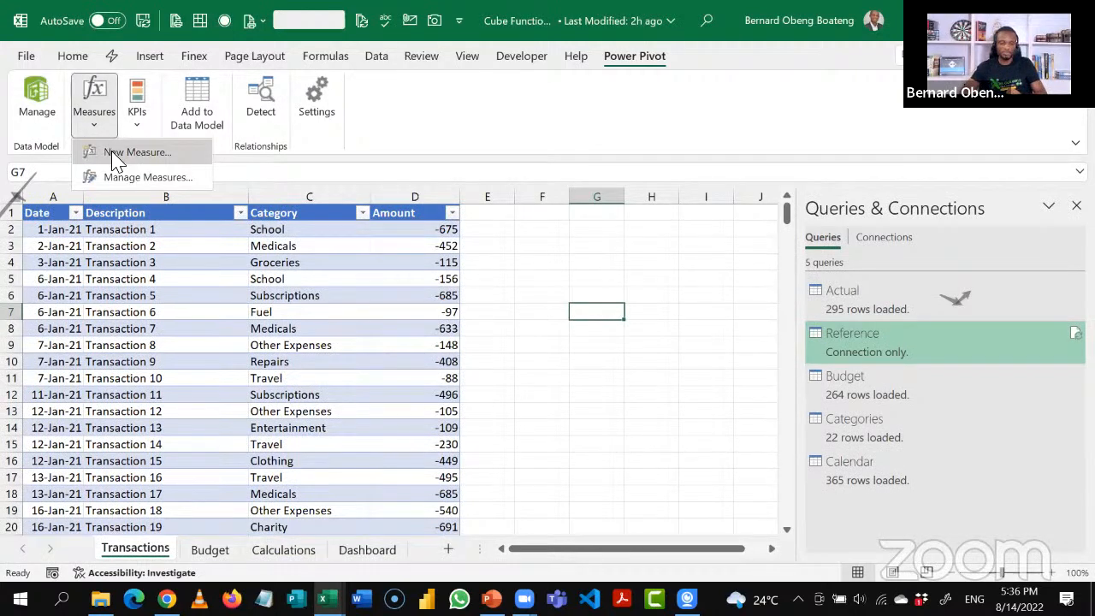
pyautogui.click(117, 155)
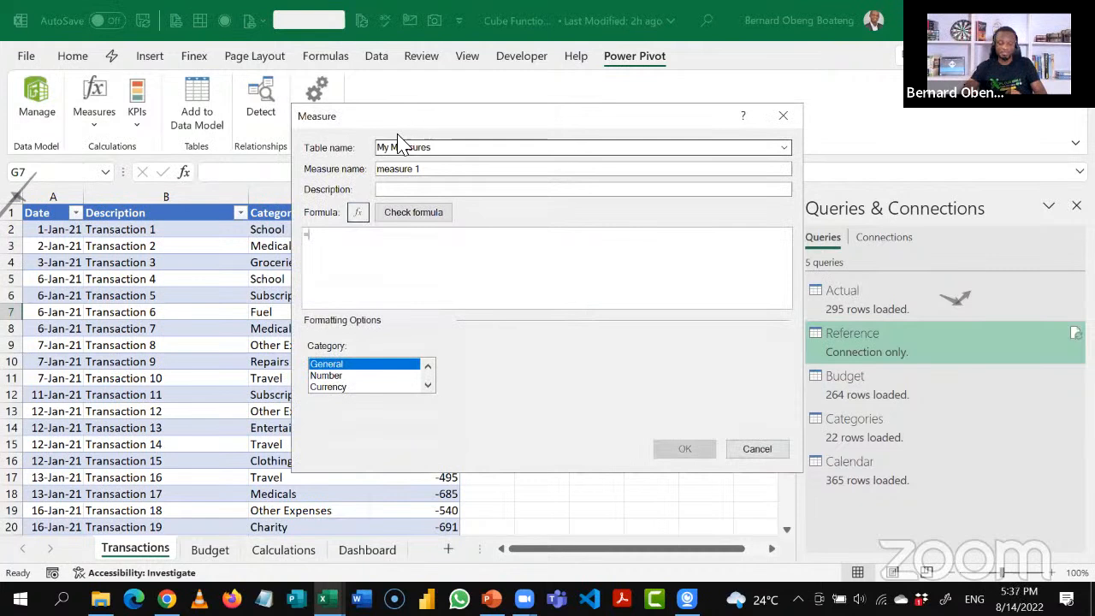
pyautogui.moveTo(434, 170); pyautogui.dragTo(334, 187)
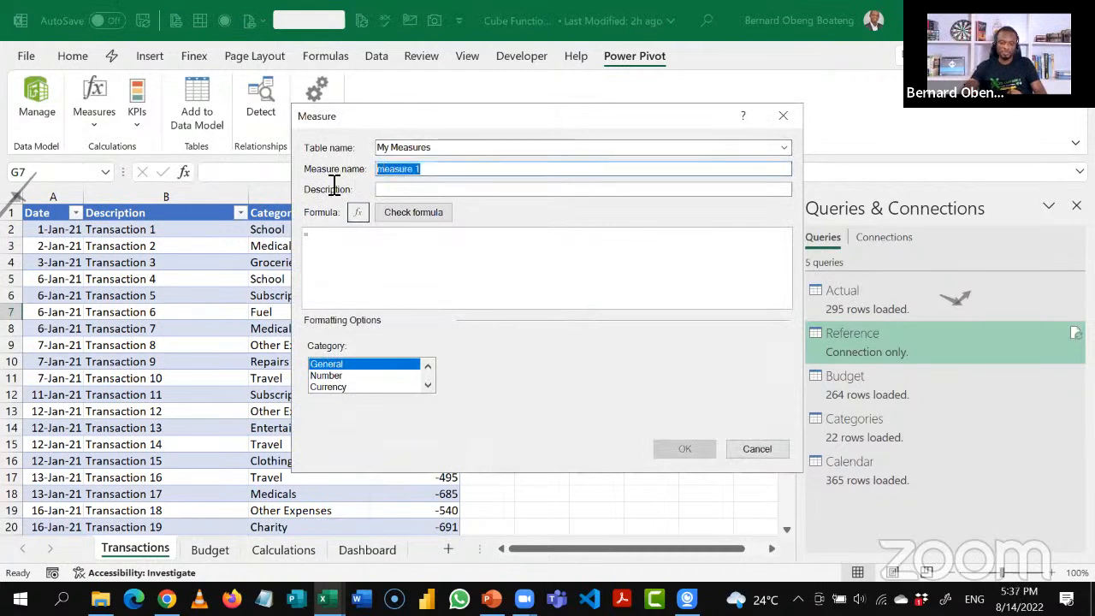
pyautogui.write('bUDGE')
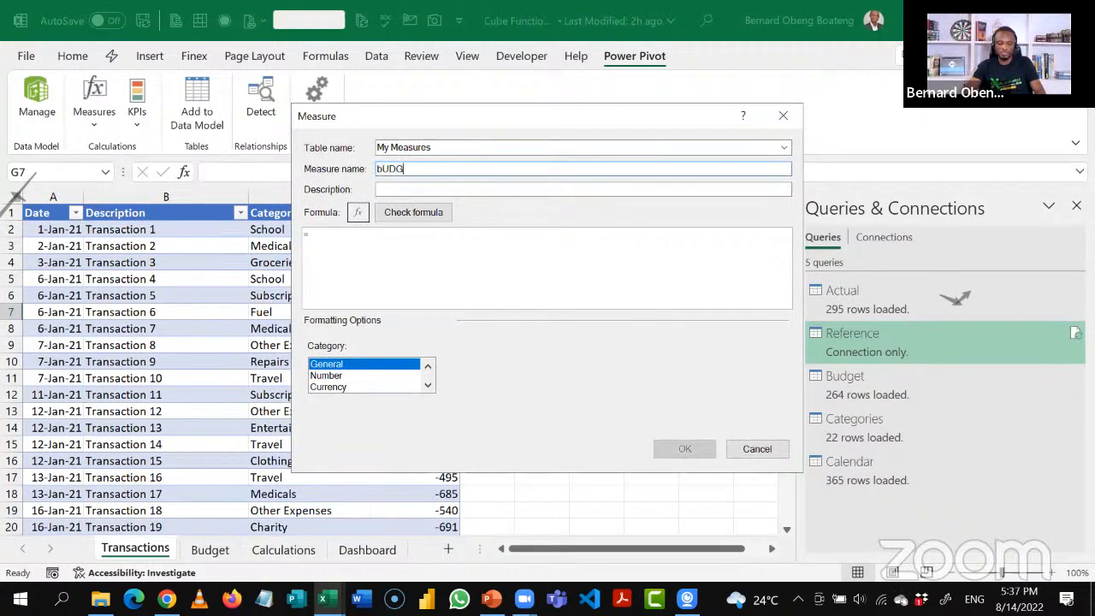
pyautogui.press('BackSpace')
pyautogui.press('BackSpace')
pyautogui.press('BackSpace')
pyautogui.press('BackSpace')
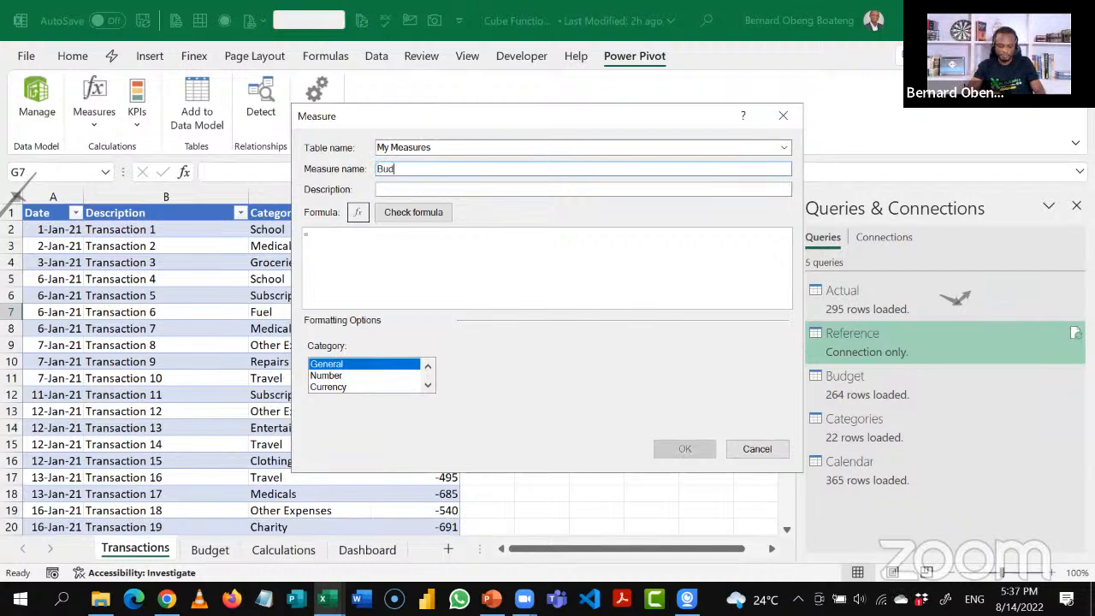
pyautogui.write('Budget')
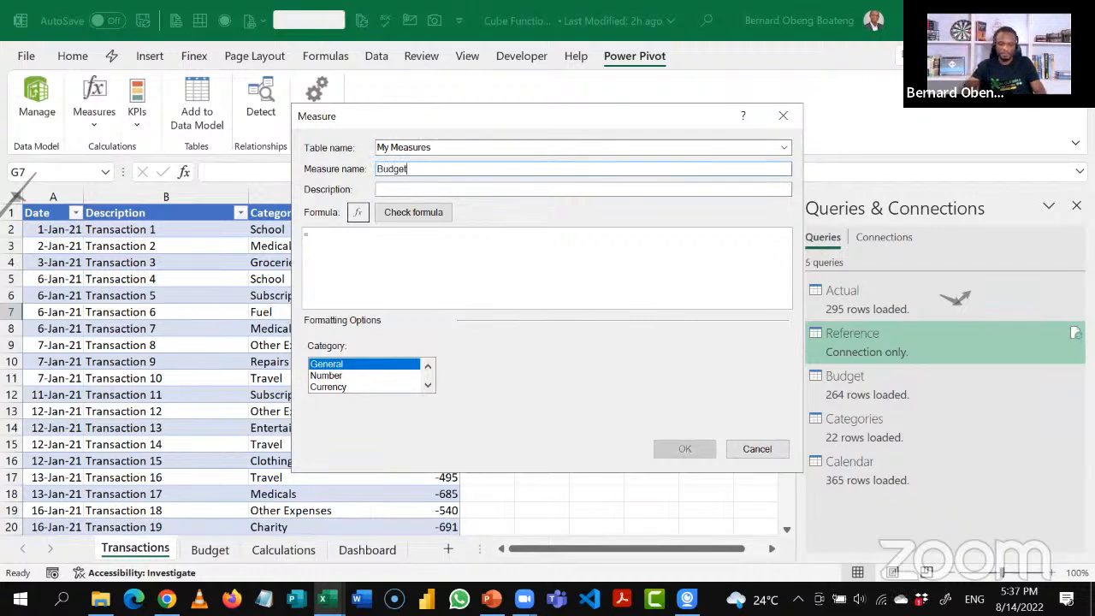
# Define the Budget measure's formula as =SUM(Budget[Amount]).
pyautogui.click(384, 260)
pyautogui.write('SUM(B')
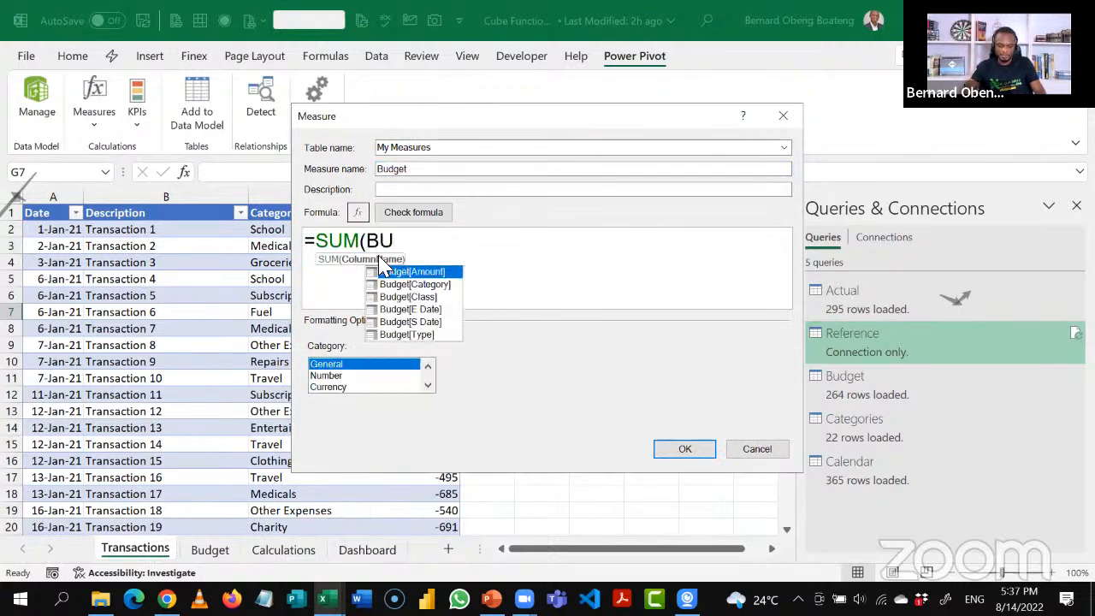
pyautogui.write('U')
pyautogui.press('Tab')
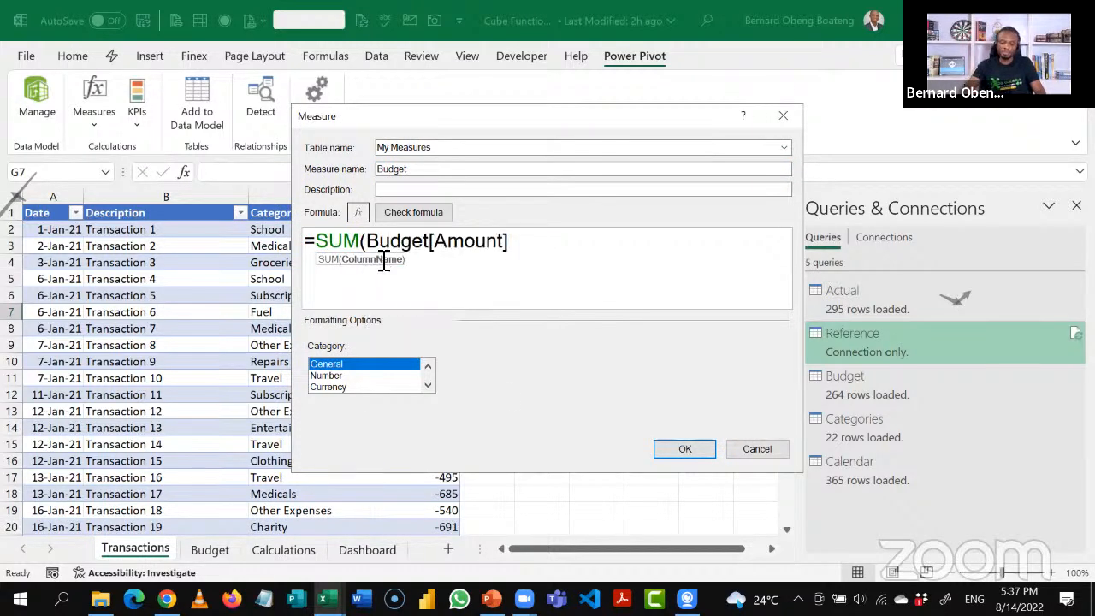
pyautogui.write(')')
# Format the Budget measure as a Number with thousands separator and 0 decimal places, check its formula and save it.
pyautogui.click(354, 376)
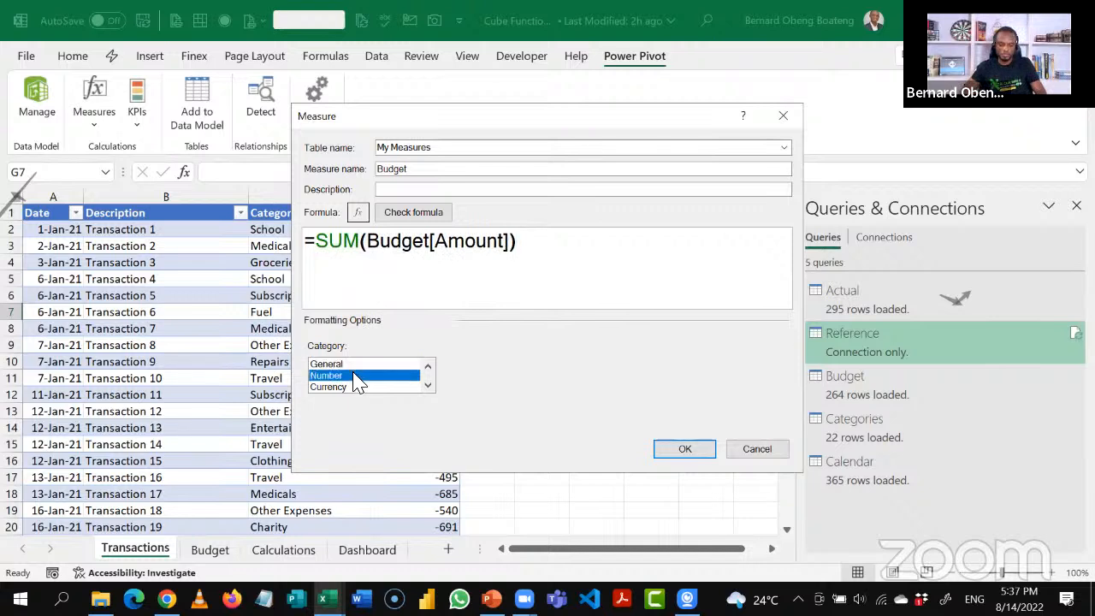
pyautogui.click(454, 409)
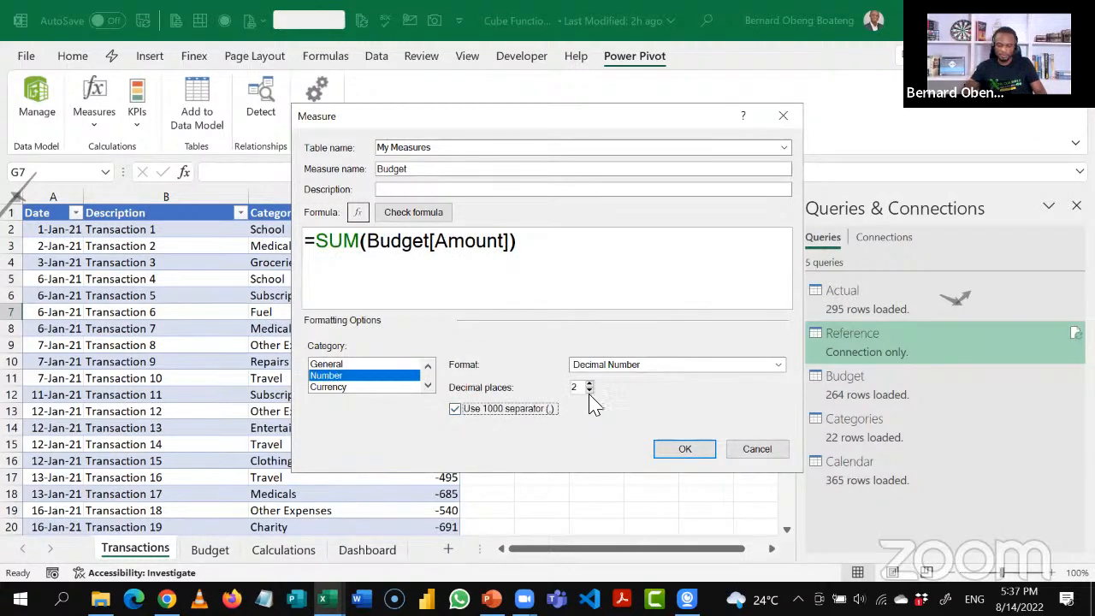
pyautogui.doubleClick(589, 391)
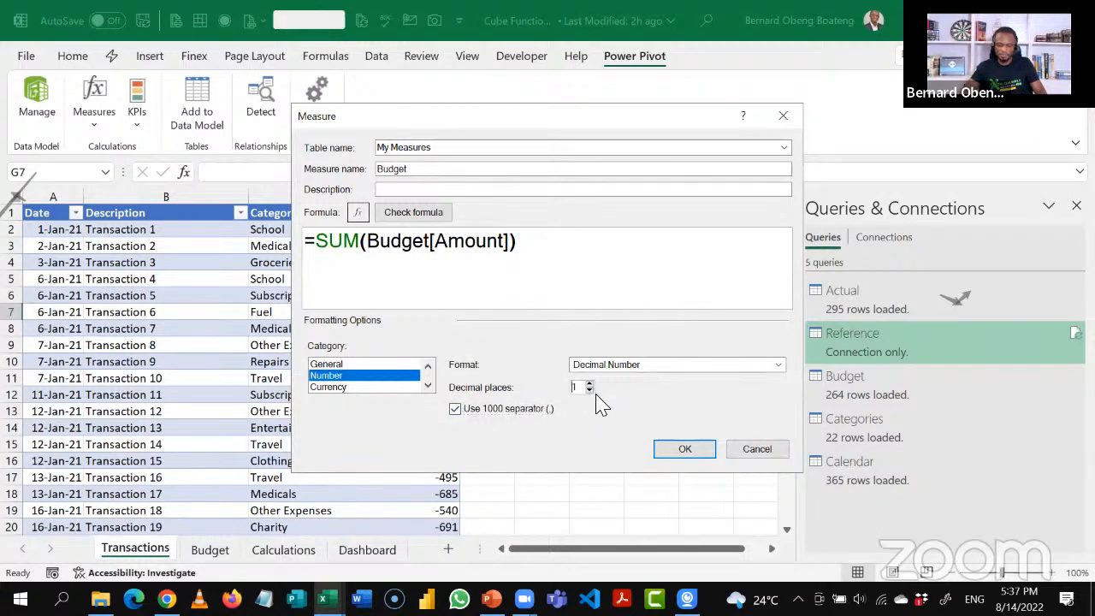
pyautogui.click(435, 217)
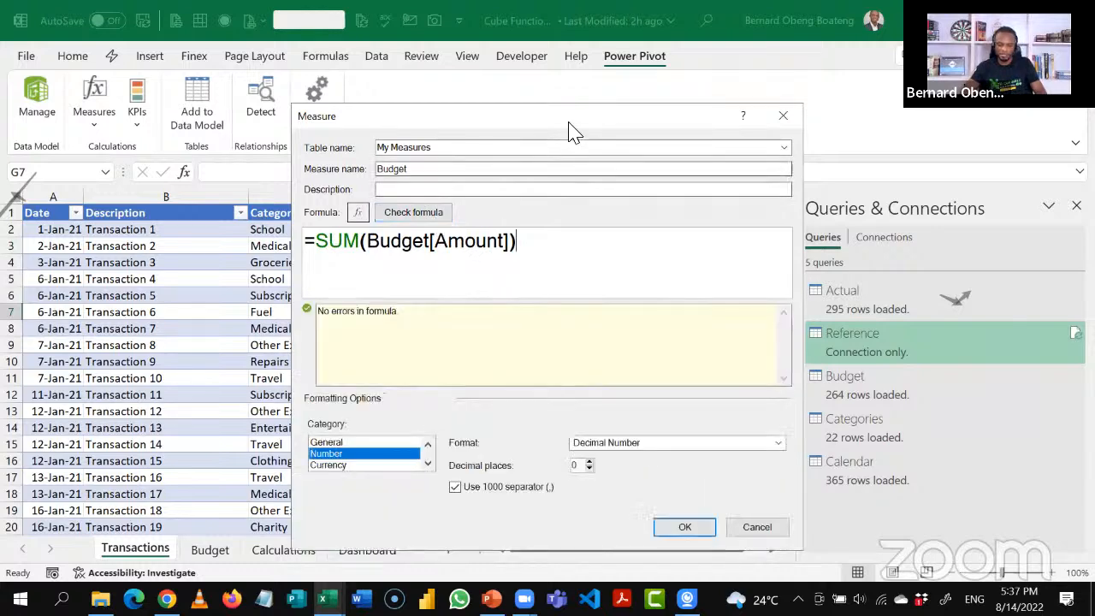
pyautogui.moveTo(574, 127); pyautogui.dragTo(582, 36)
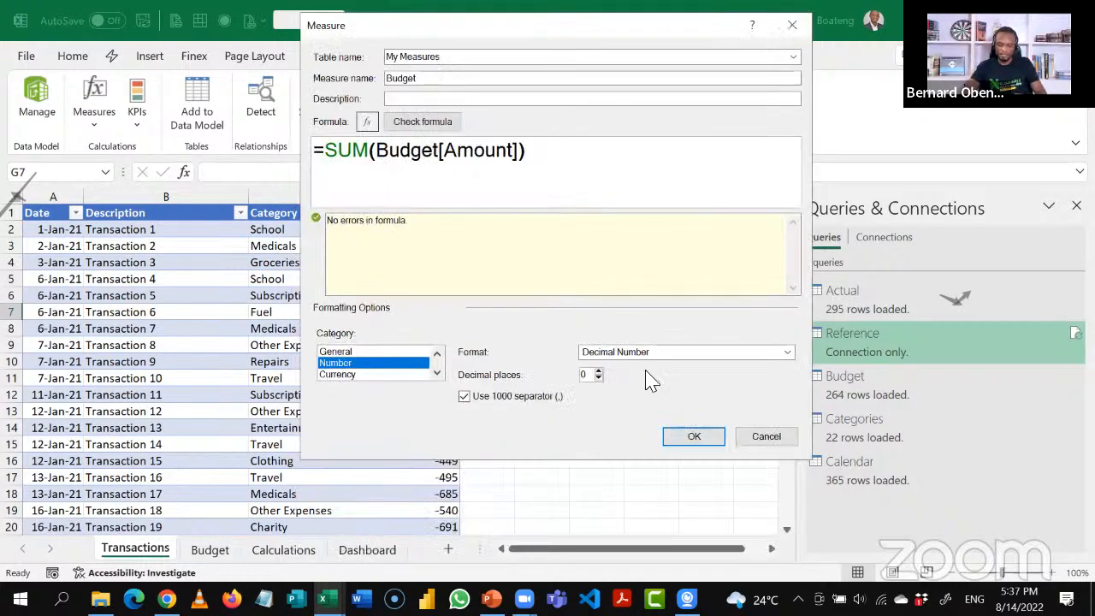
pyautogui.click(685, 439)
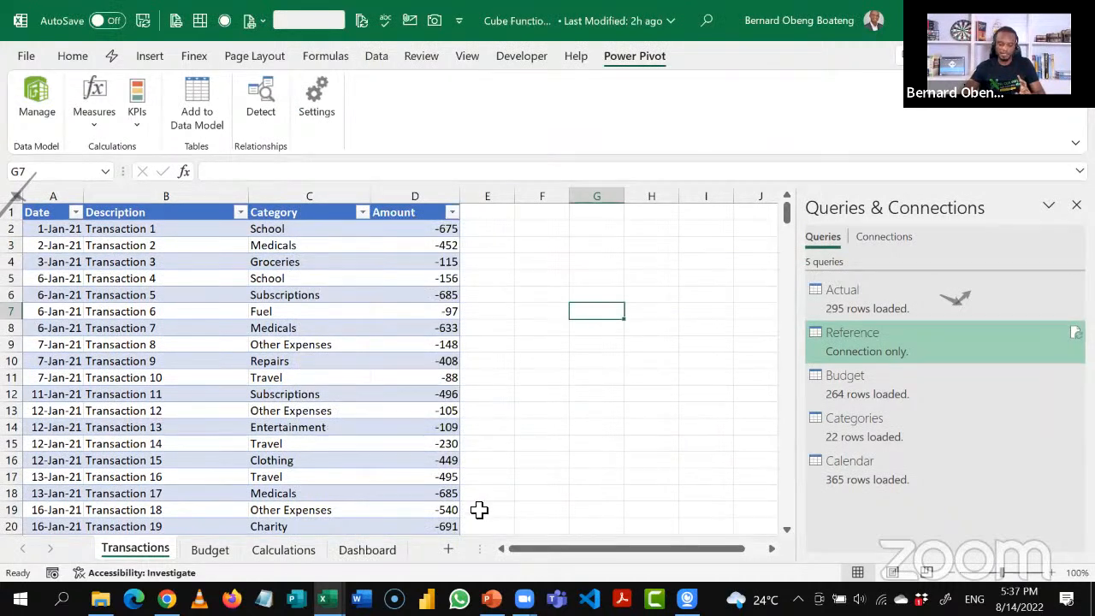
# Switch to the Calculations sheet and close the Queries & Connections pane.
pyautogui.click(293, 559)
pyautogui.click(285, 301)
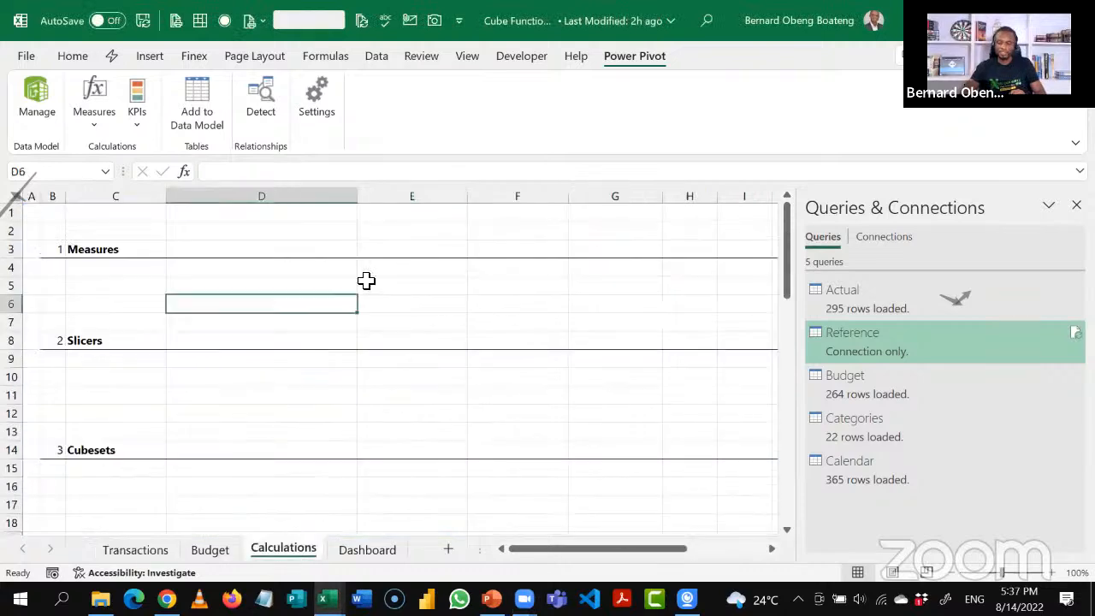
pyautogui.click(1076, 205)
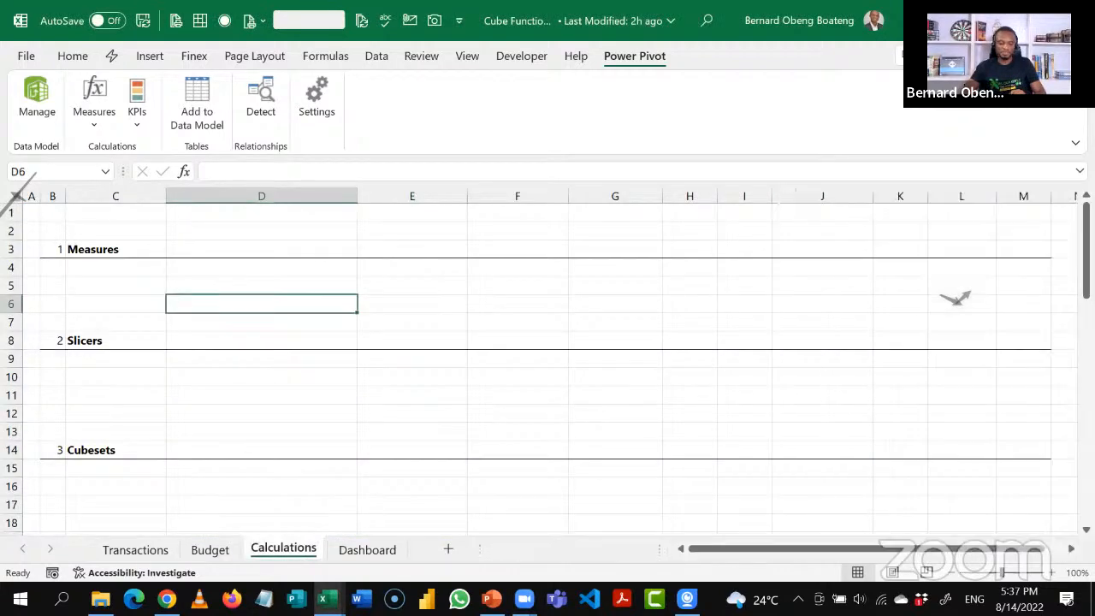
pyautogui.click(694, 293)
pyautogui.press('Up')
pyautogui.press('Up')
pyautogui.press('Up')
pyautogui.press('Up')
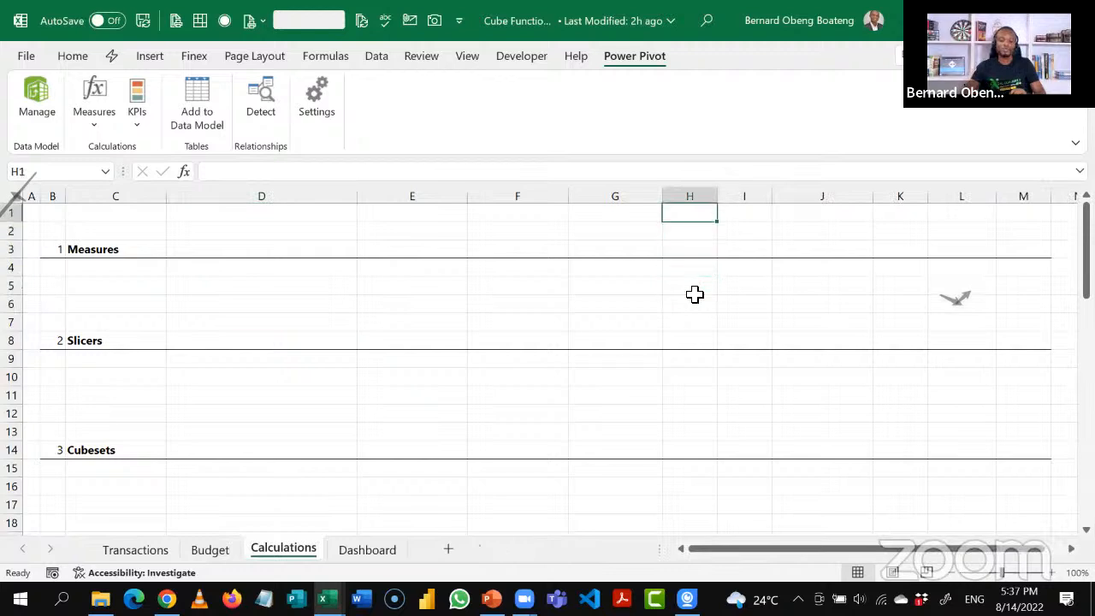
pyautogui.press('Down')
pyautogui.press('Down')
pyautogui.press('Down')
pyautogui.press('Down')
pyautogui.press('Down')
pyautogui.press('Left')
pyautogui.press('Left')
pyautogui.press('Left')
pyautogui.press('Left')
pyautogui.press('Left')
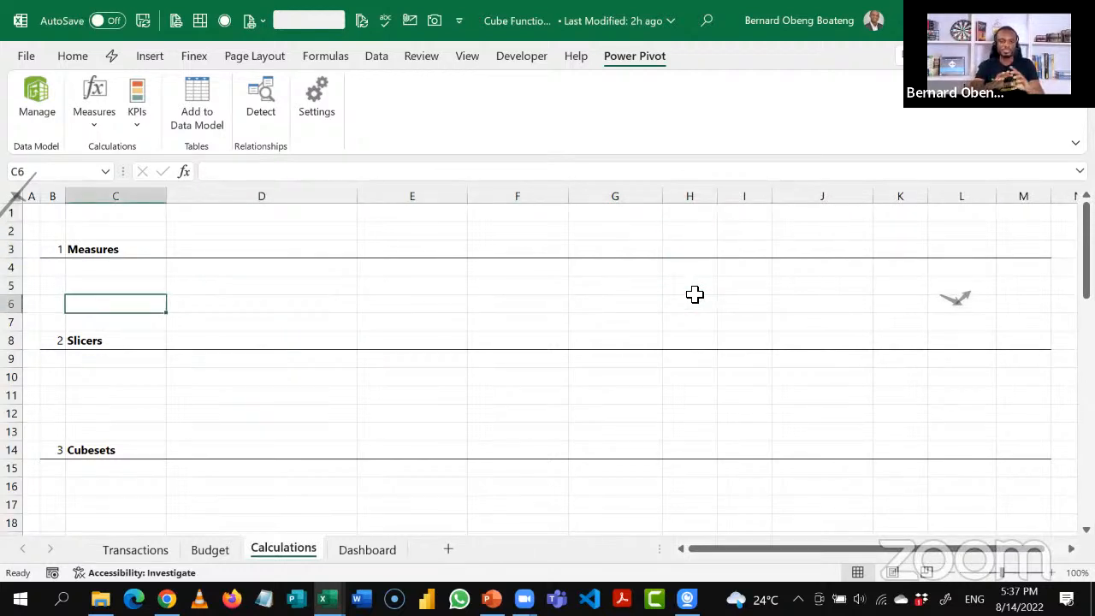
# Insert a PivotTable from the Data Model at cell D4 of the Calculations sheet, under the Measures heading.
pyautogui.click(154, 60)
pyautogui.click(35, 128)
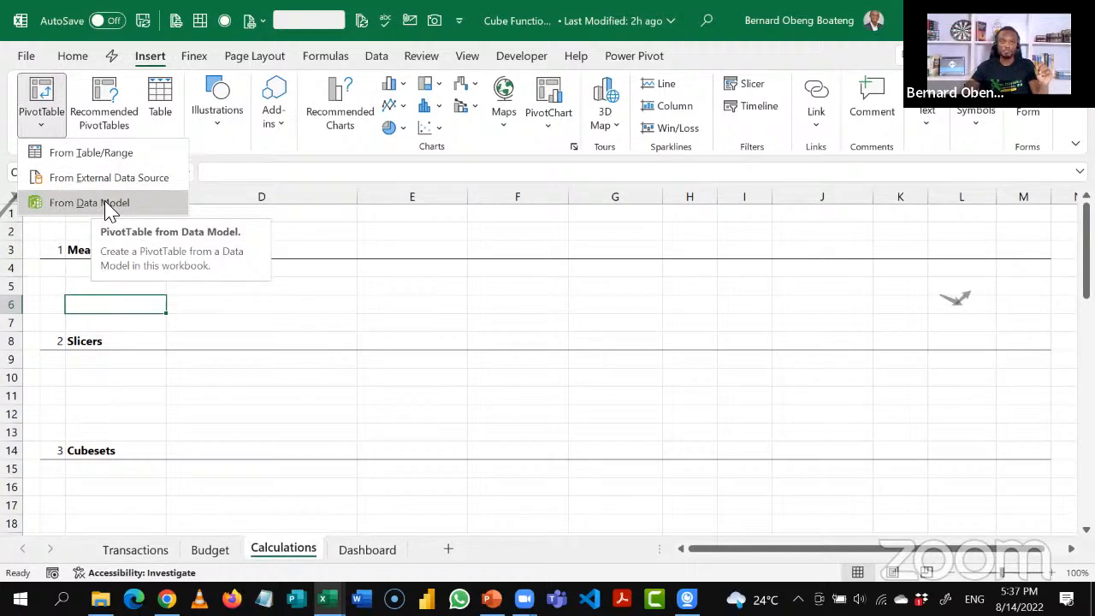
pyautogui.click(274, 267)
pyautogui.click(276, 266)
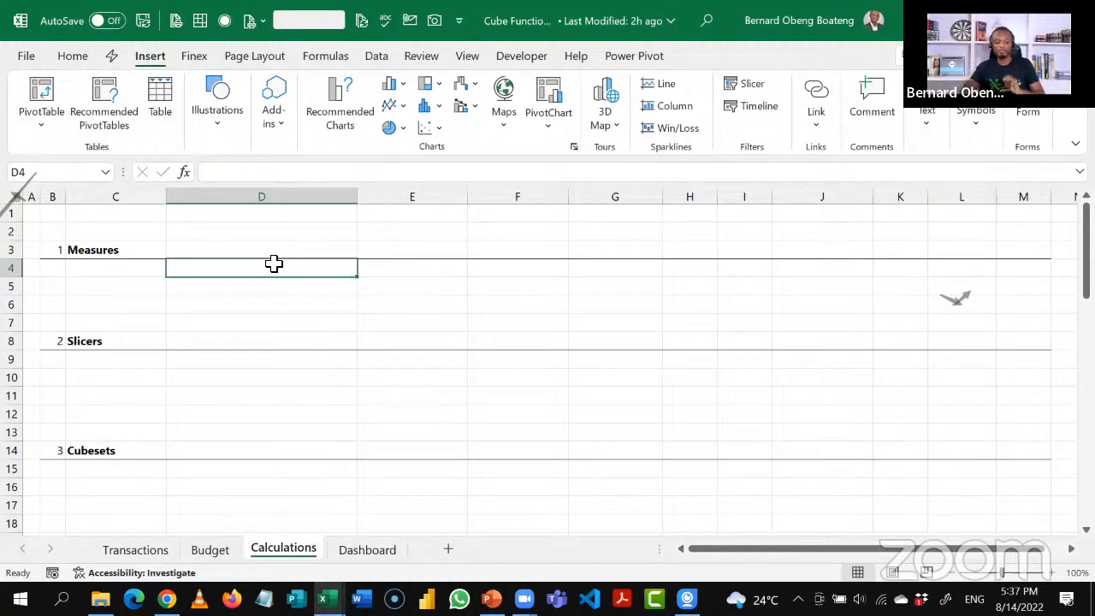
pyautogui.click(43, 124)
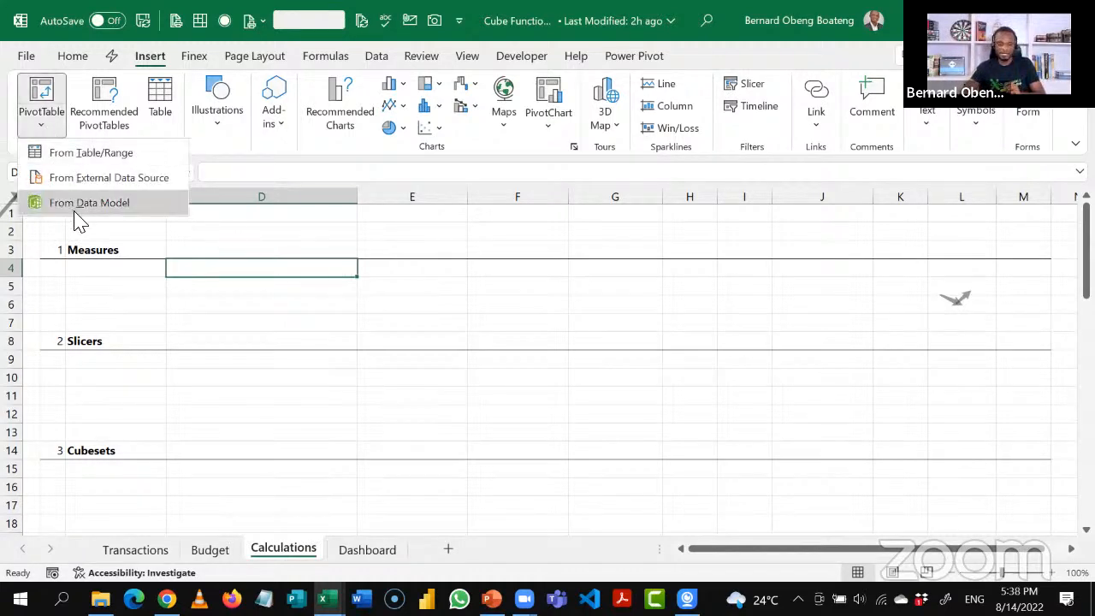
pyautogui.click(97, 213)
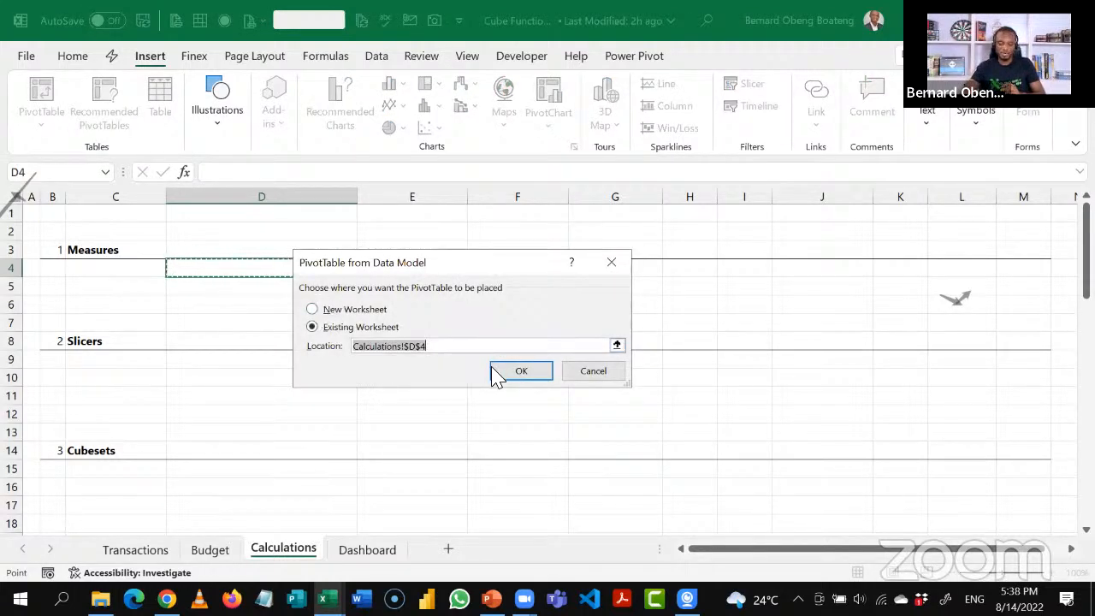
pyautogui.click(513, 371)
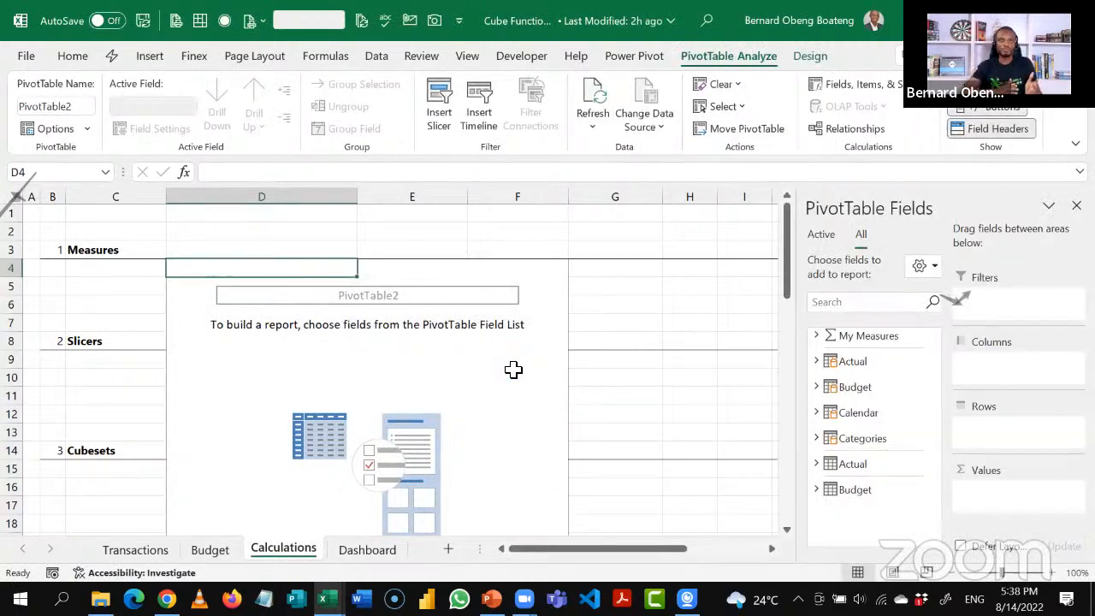
# Add the Actual and Budget measures from My Measures to the PivotTable's values.
pyautogui.click(815, 338)
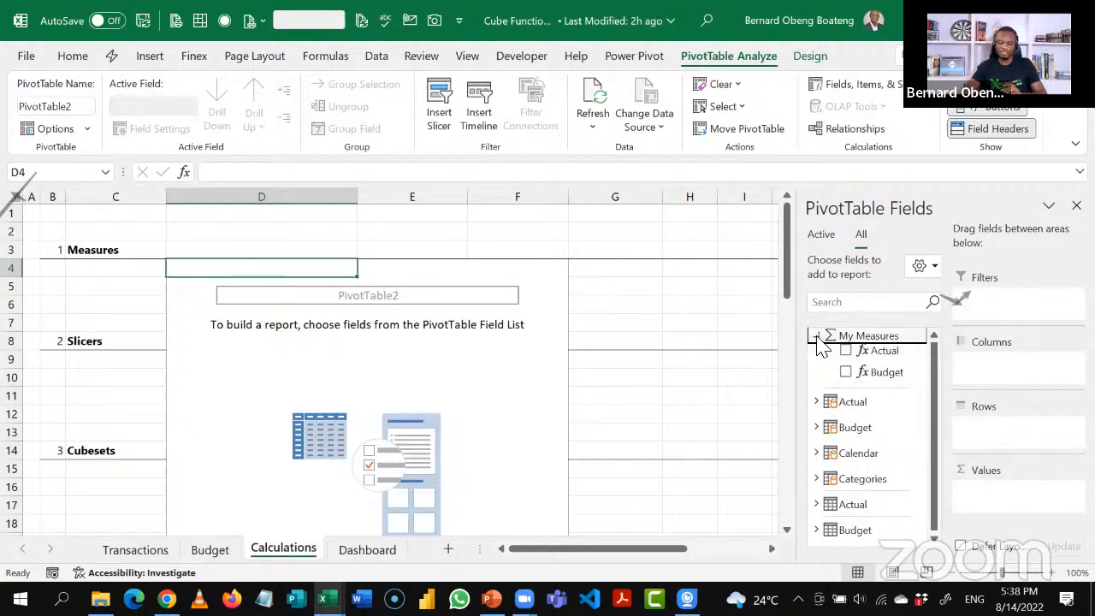
pyautogui.click(816, 337)
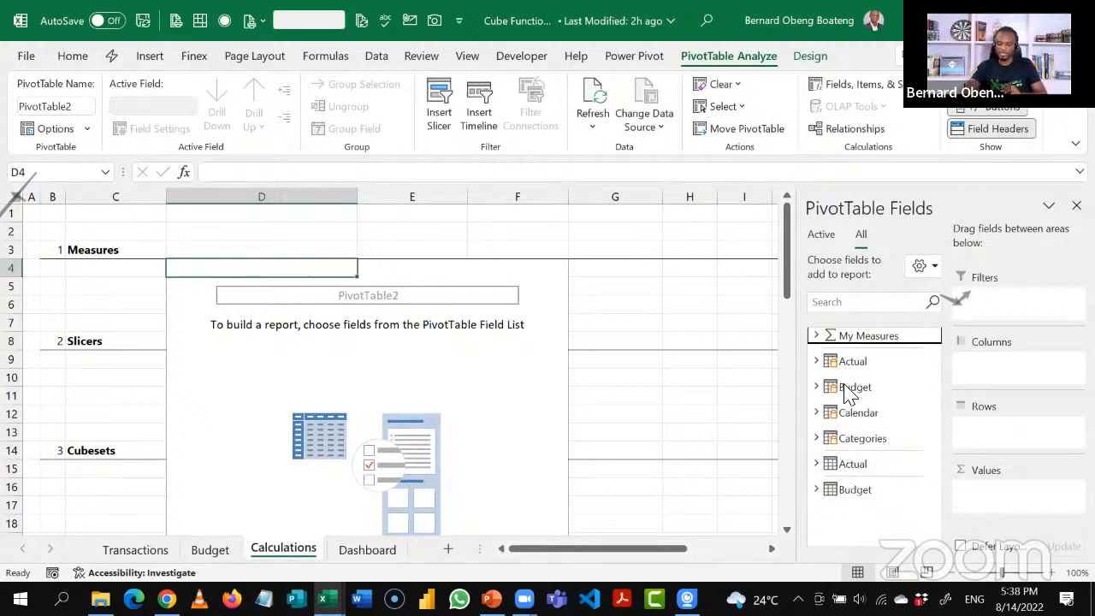
pyautogui.click(817, 336)
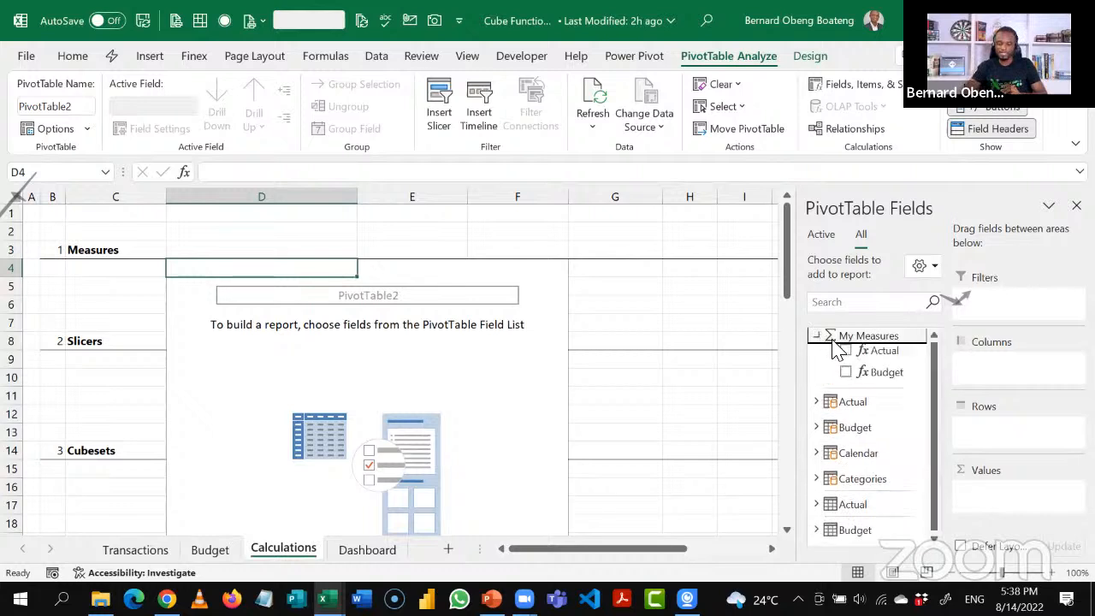
pyautogui.click(846, 351)
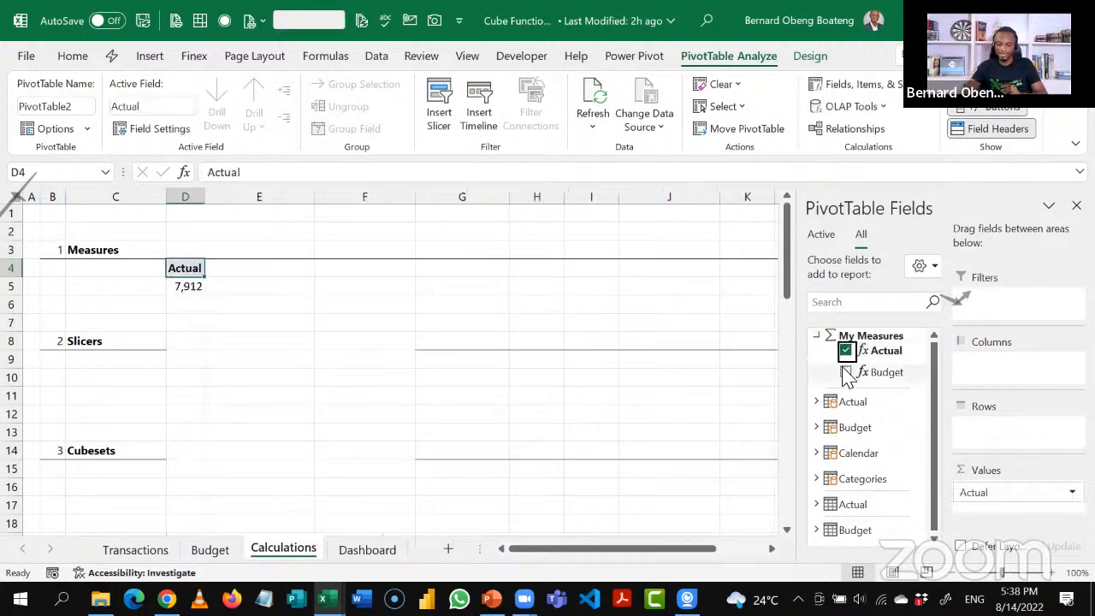
pyautogui.click(845, 373)
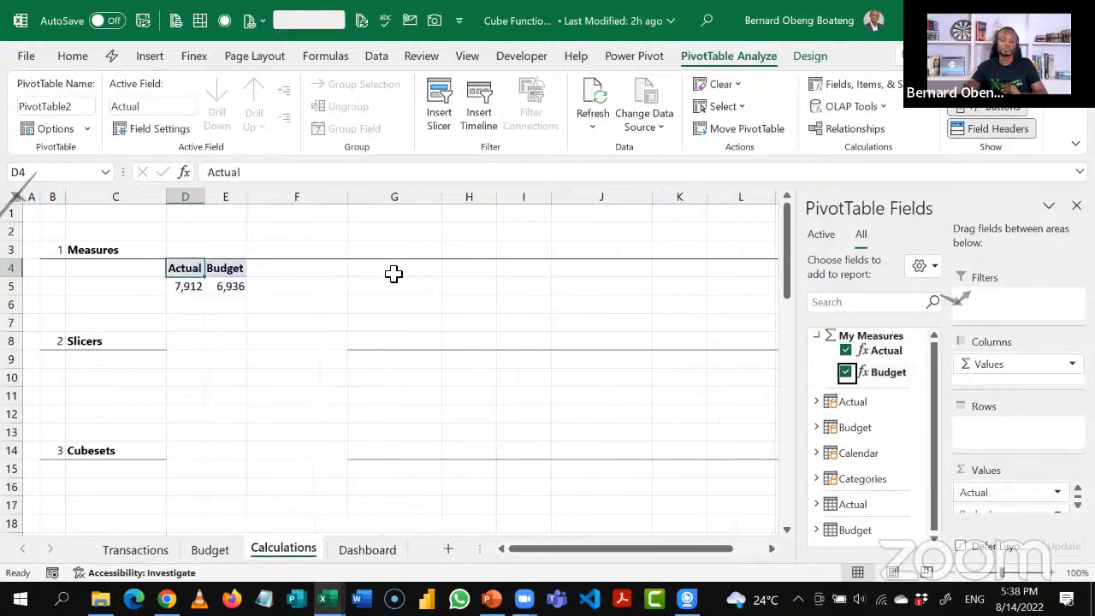
# Widen columns D and E, which hold the PivotTable's Actual and Budget values.
pyautogui.moveTo(208, 197); pyautogui.dragTo(289, 198)
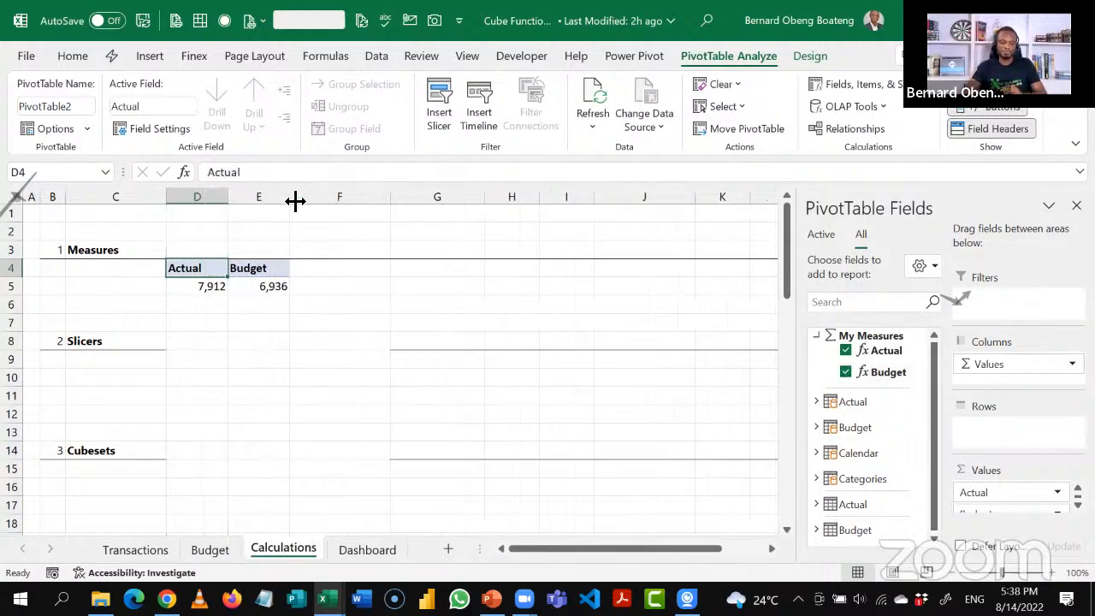
pyautogui.click(261, 285)
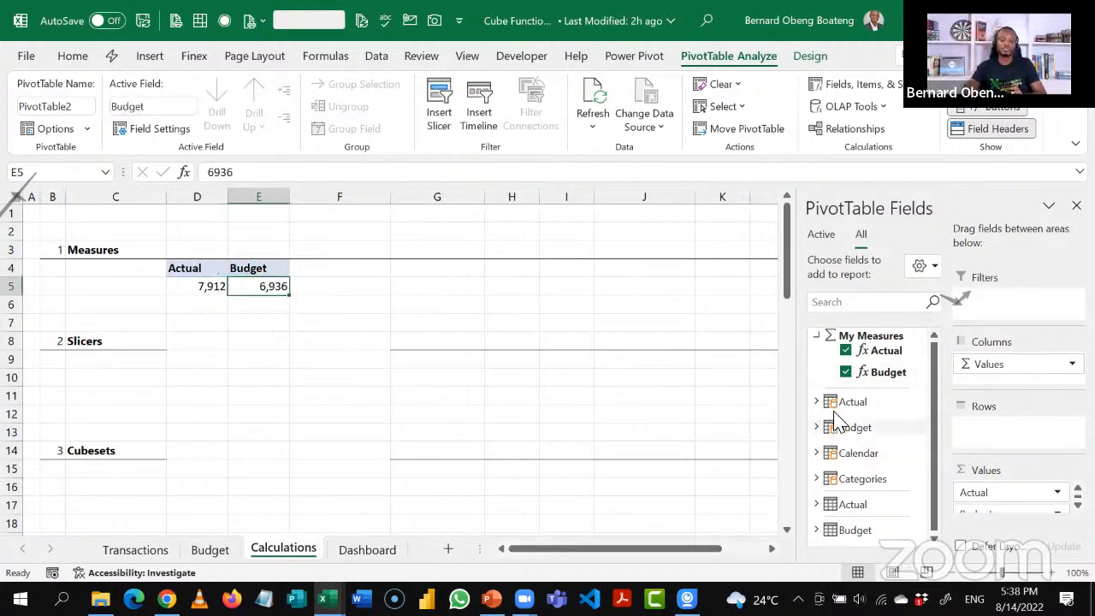
pyautogui.click(337, 286)
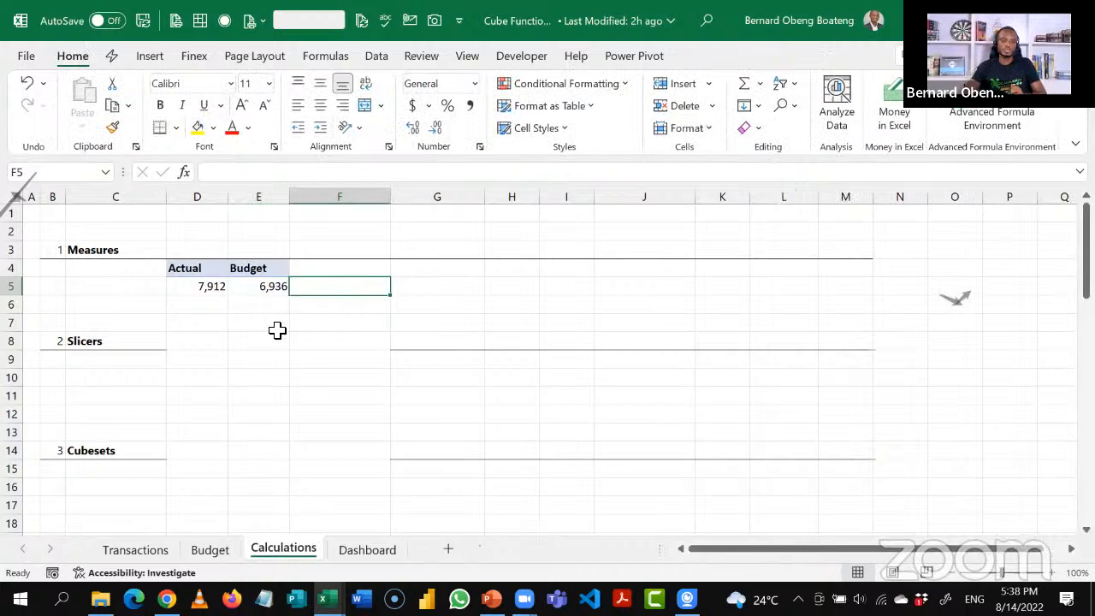
pyautogui.click(277, 330)
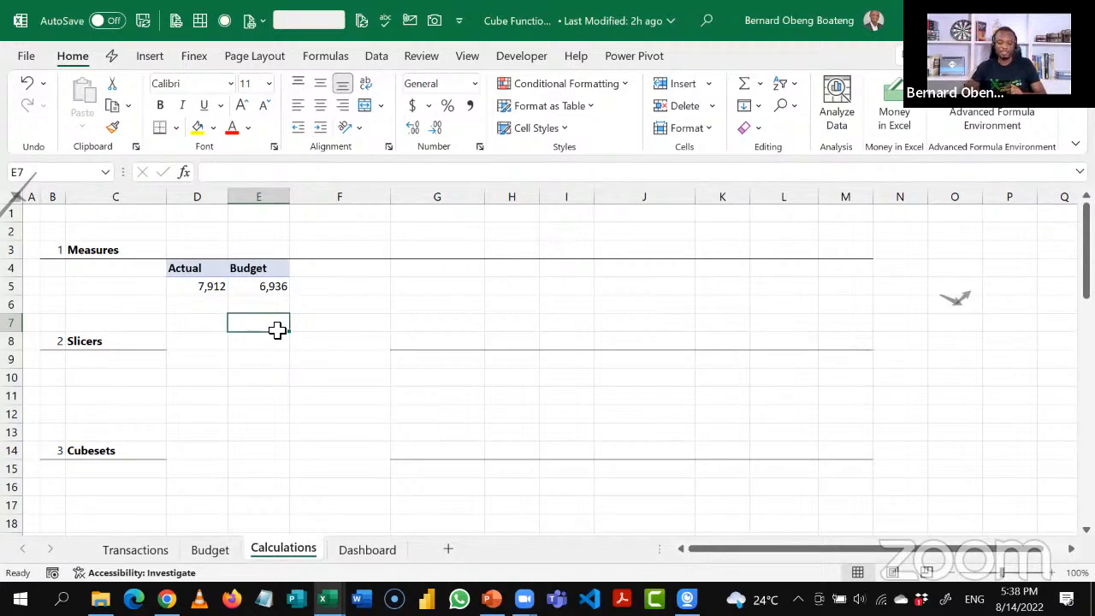
# Widen column H and enter the headings Actual in G4 and Budget in H4.
pyautogui.moveTo(542, 198); pyautogui.dragTo(664, 204)
pyautogui.click(473, 283)
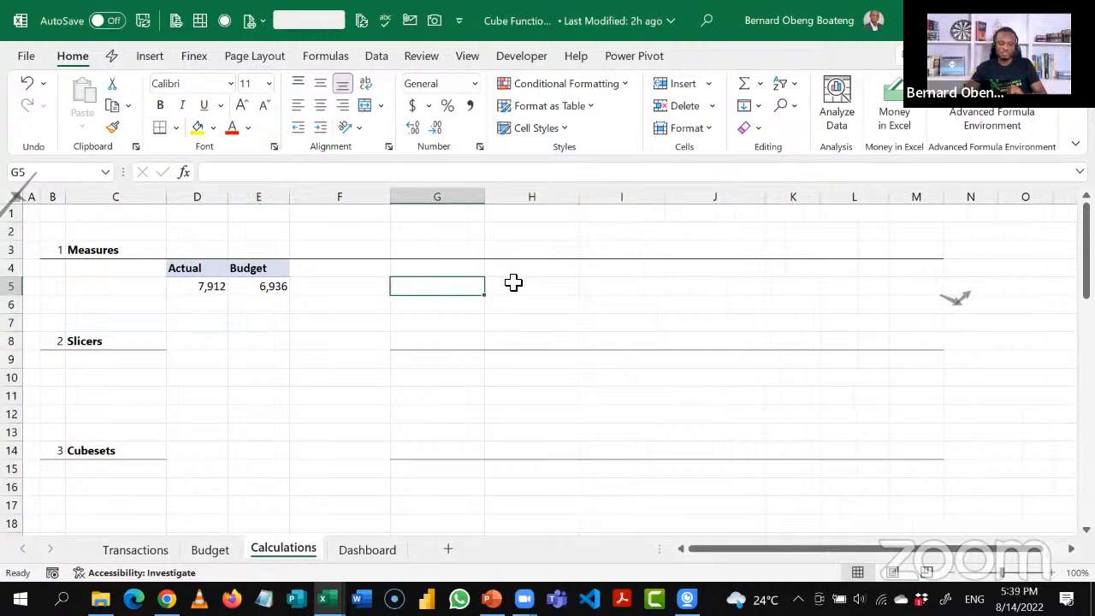
pyautogui.click(473, 271)
pyautogui.write('aCT')
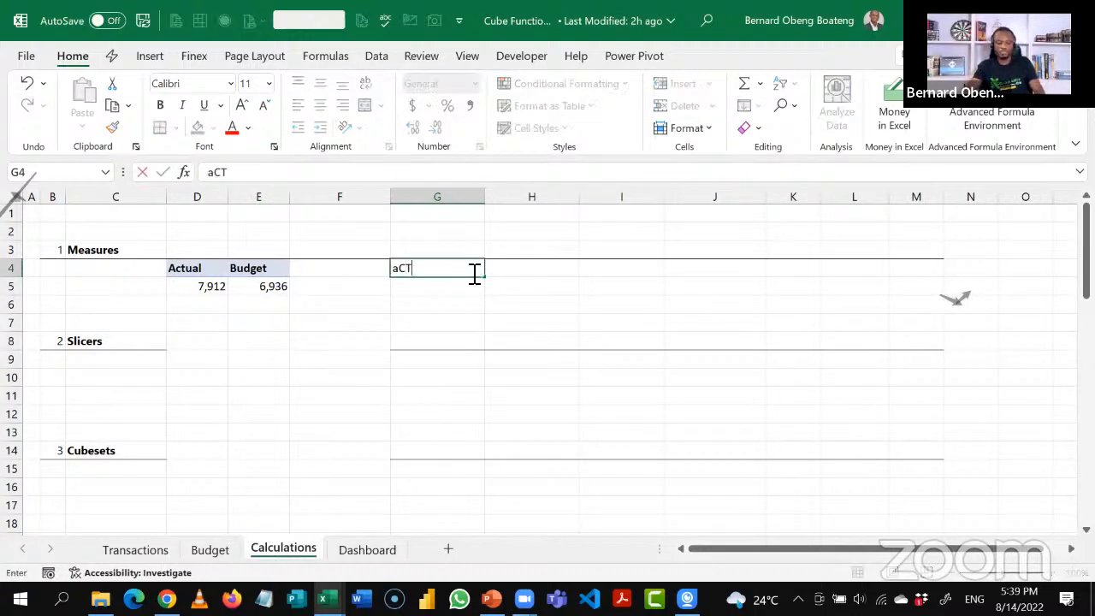
pyautogui.write('UAL')
pyautogui.press('Tab')
pyautogui.write('Budget')
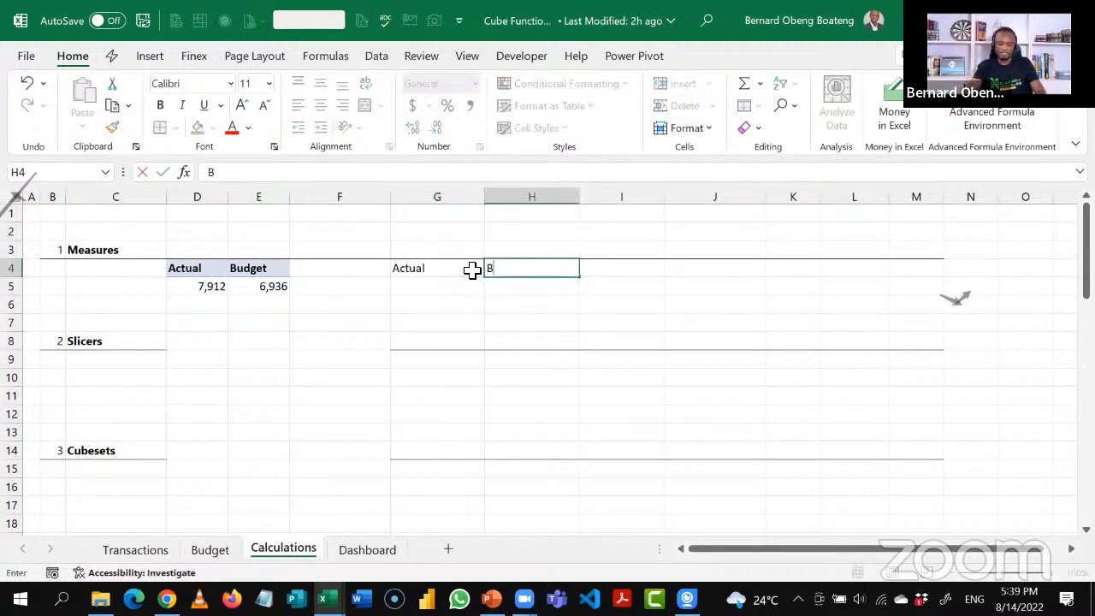
pyautogui.press('Return')
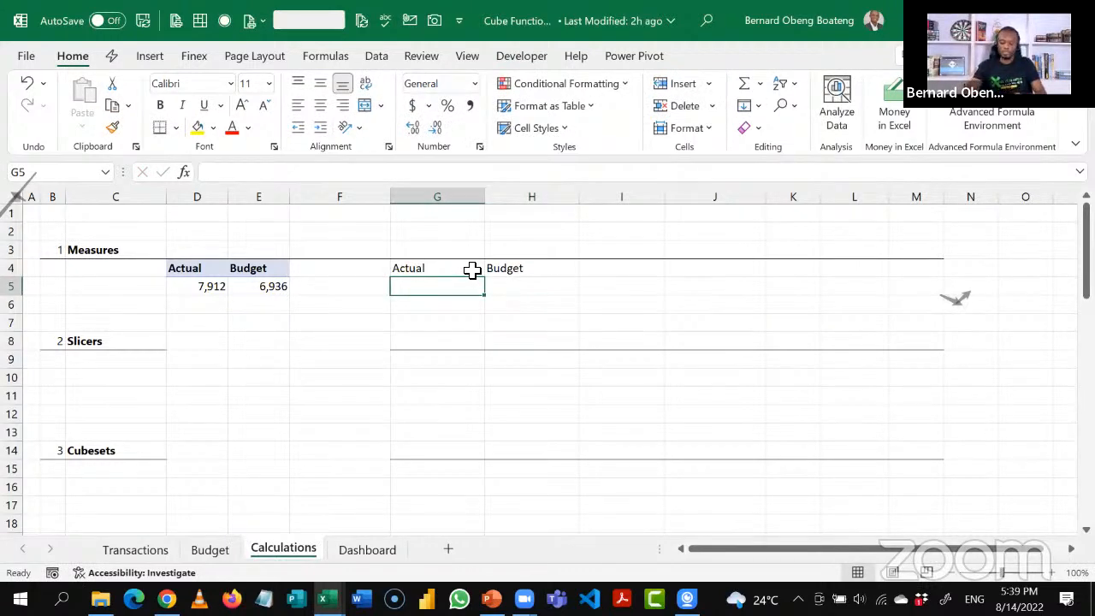
# Begin a CUBEVALUE formula in G5 under the Actual heading with "ThisWorkbookDataModel" as its connection.
pyautogui.write('=cub')
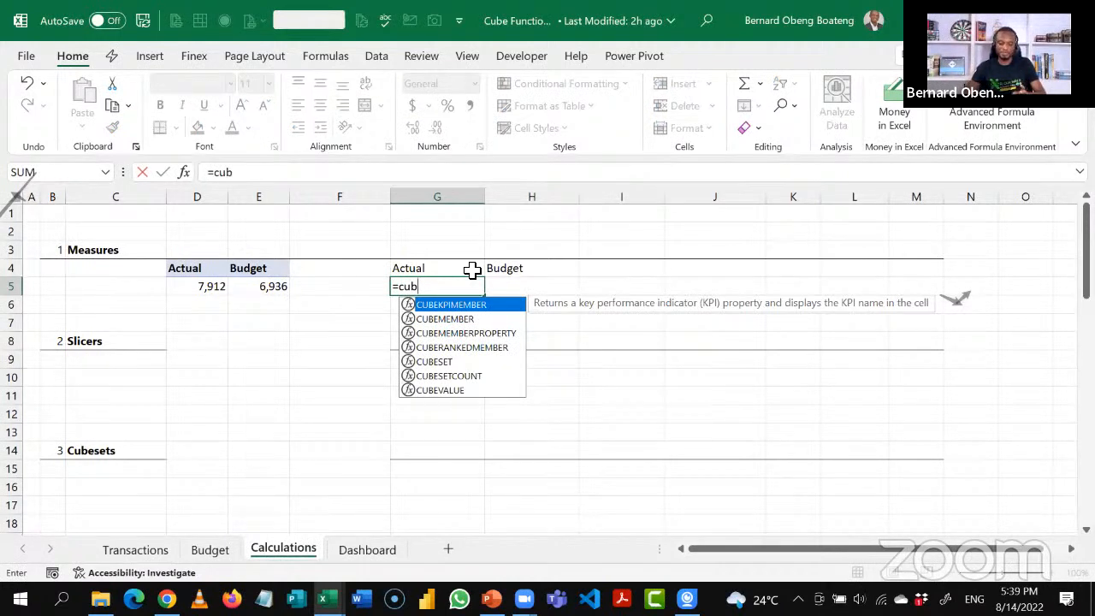
pyautogui.press('Down')
pyautogui.press('Down')
pyautogui.press('Down')
pyautogui.press('Down')
pyautogui.press('Down')
pyautogui.press('Down')
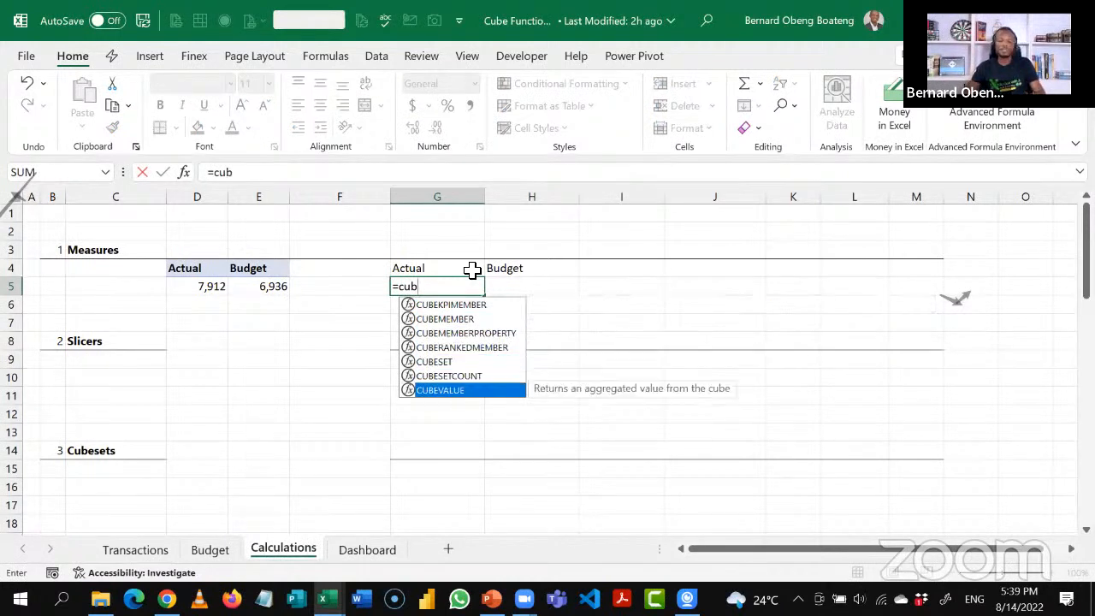
pyautogui.press('Tab')
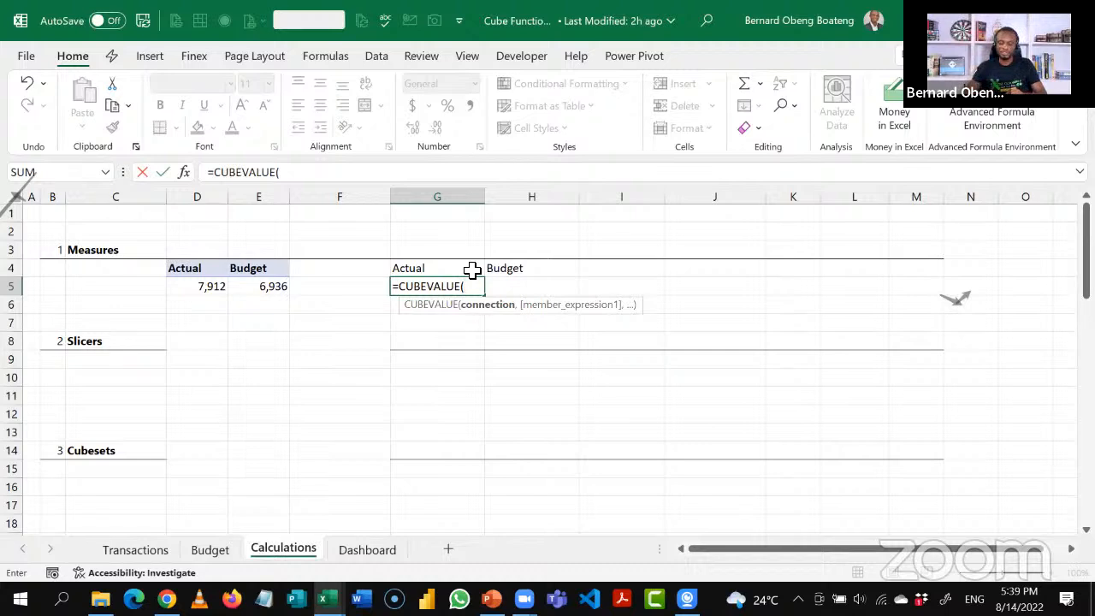
pyautogui.write('"')
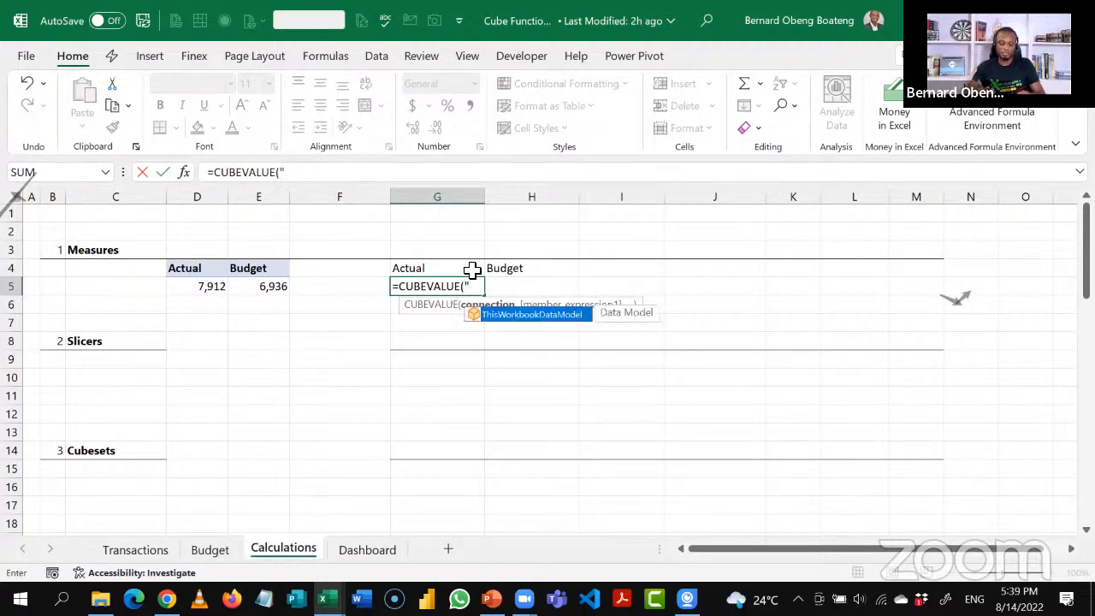
pyautogui.press('Tab')
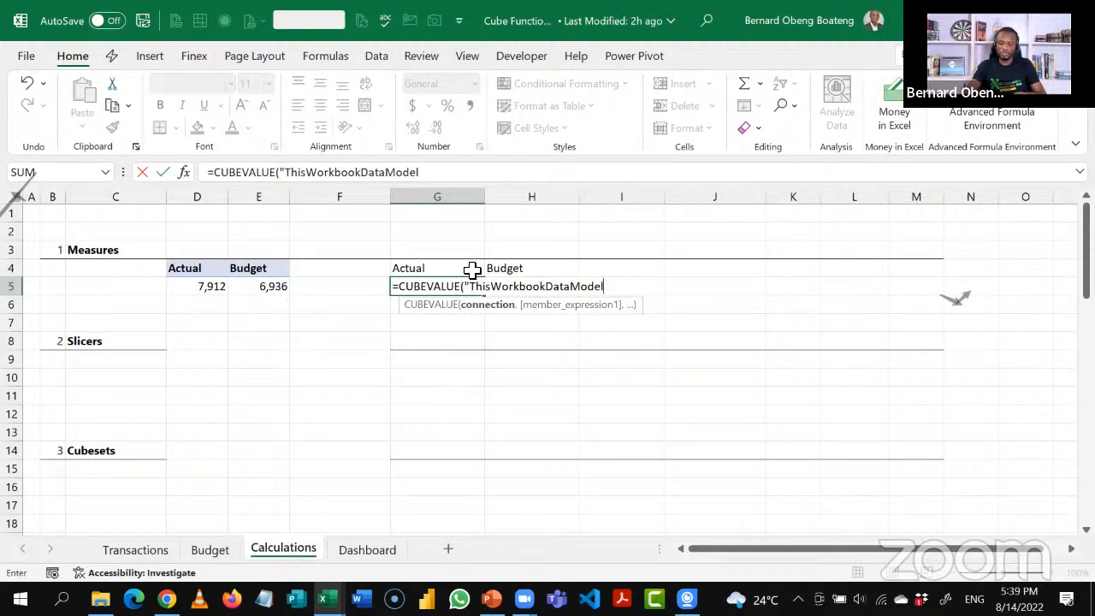
pyautogui.write('",')
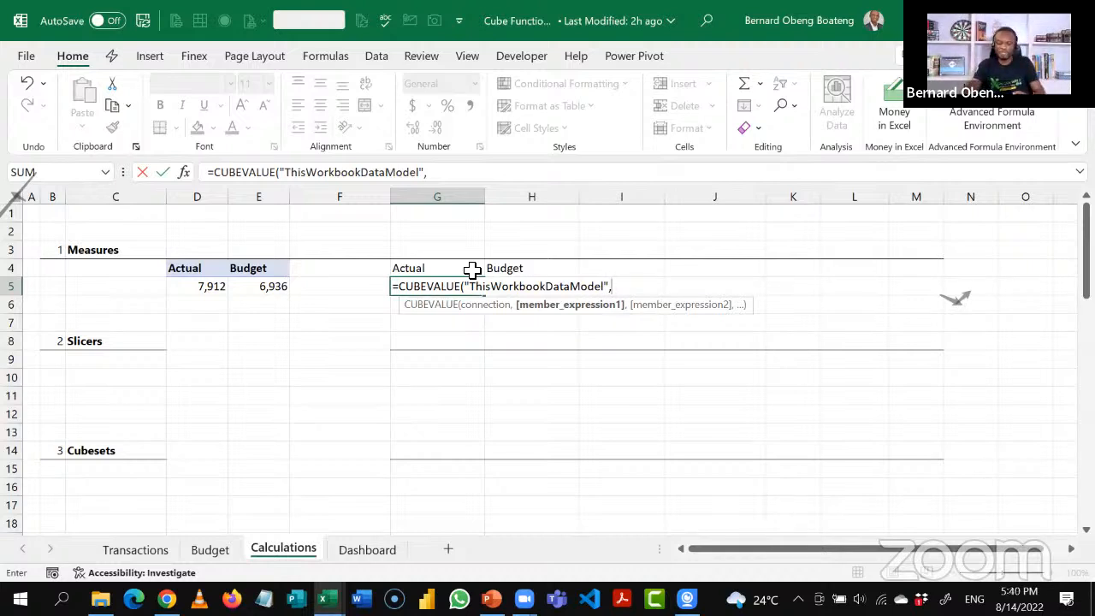
# Complete the CUBEVALUE formula in G5 with the member expression "[Measures].[Actual]".
pyautogui.write('"')
pyautogui.press('Down')
pyautogui.press('Down')
pyautogui.press('Down')
pyautogui.press('Down')
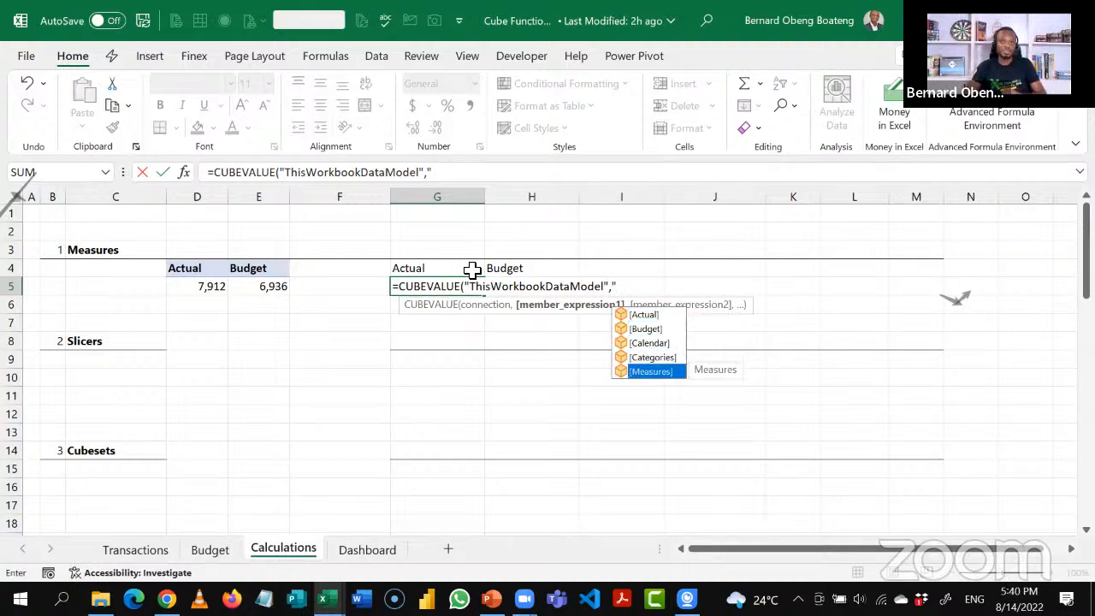
pyautogui.press('Tab')
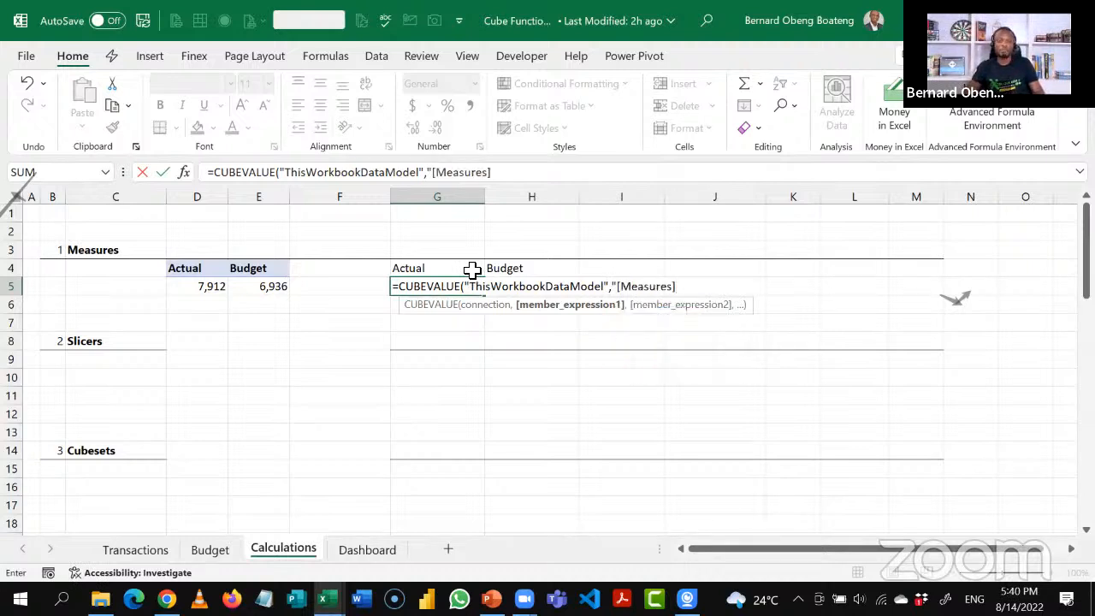
pyautogui.write('.')
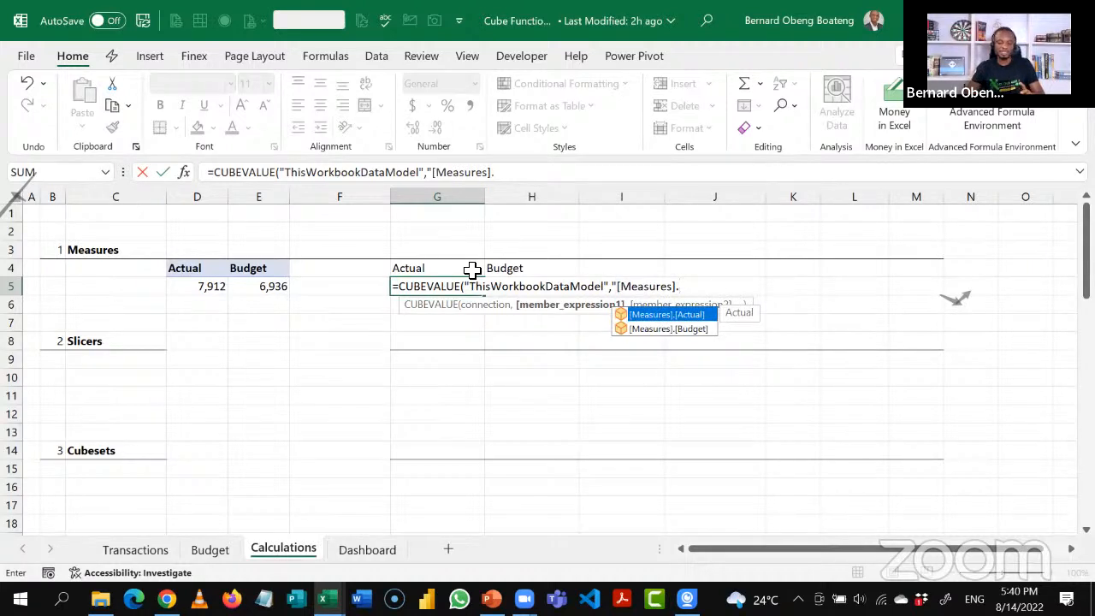
pyautogui.press('Tab')
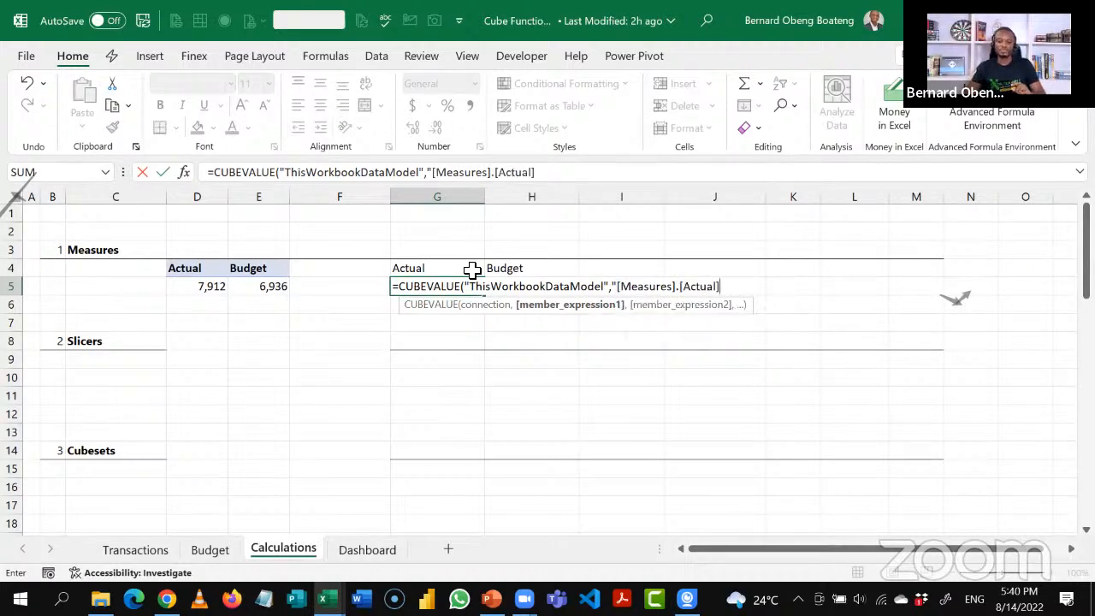
pyautogui.write('"')
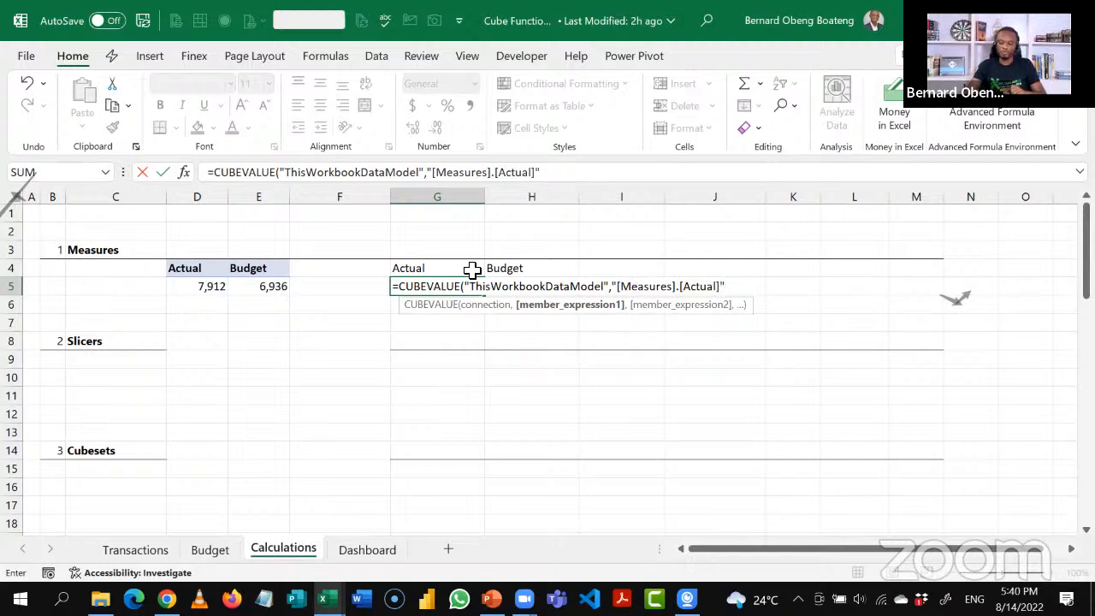
pyautogui.write(')')
pyautogui.press('Return')
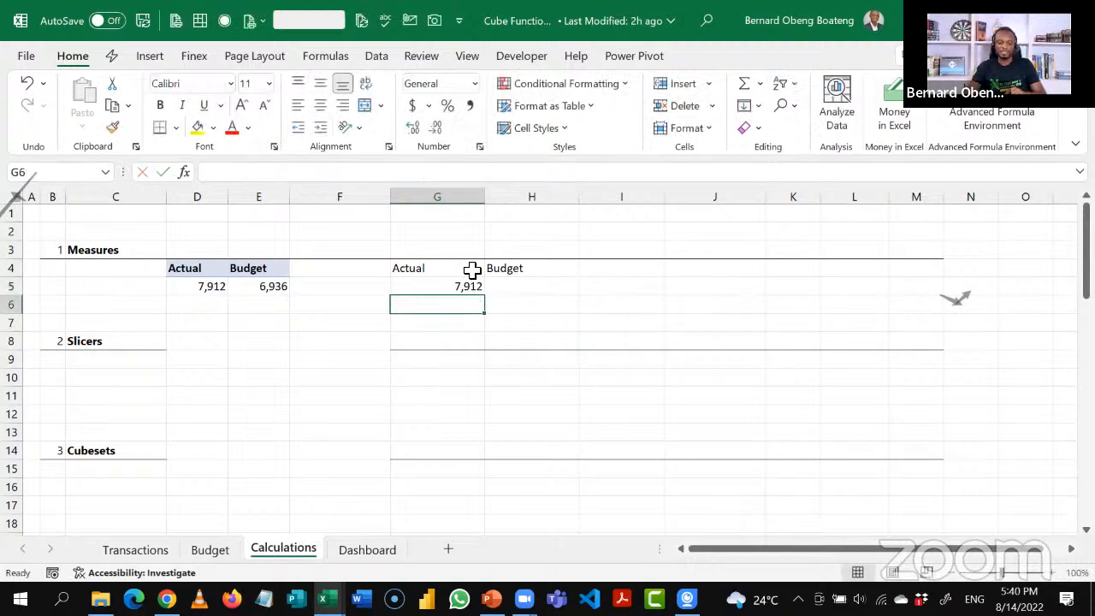
# Begin a CUBEVALUE formula in H5 under the Budget heading with "ThisWorkbookDataModel" as its connection.
pyautogui.press('Up')
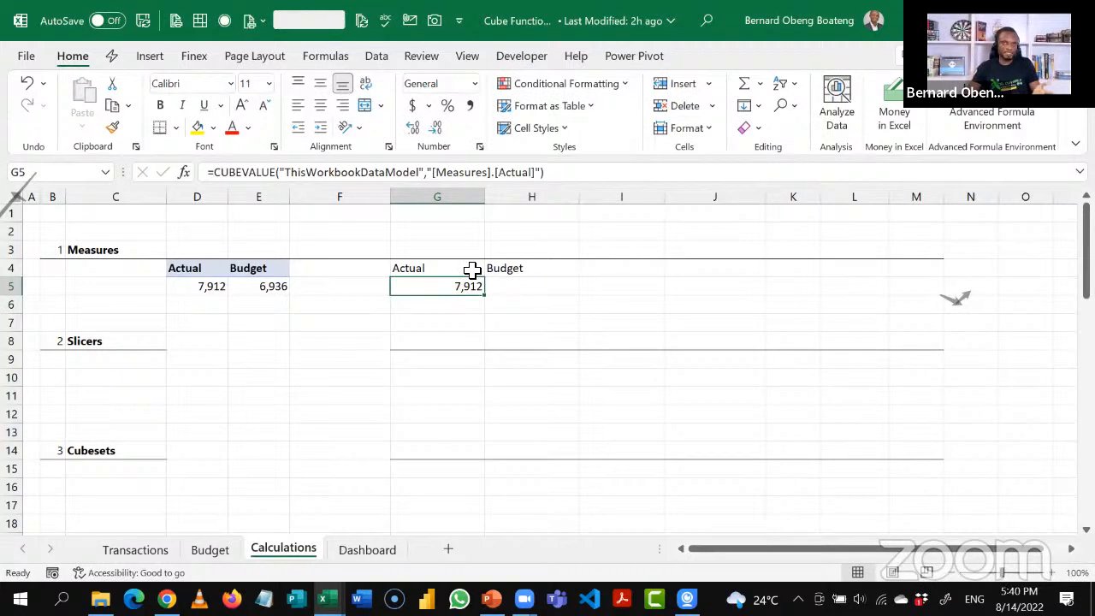
pyautogui.press('Right')
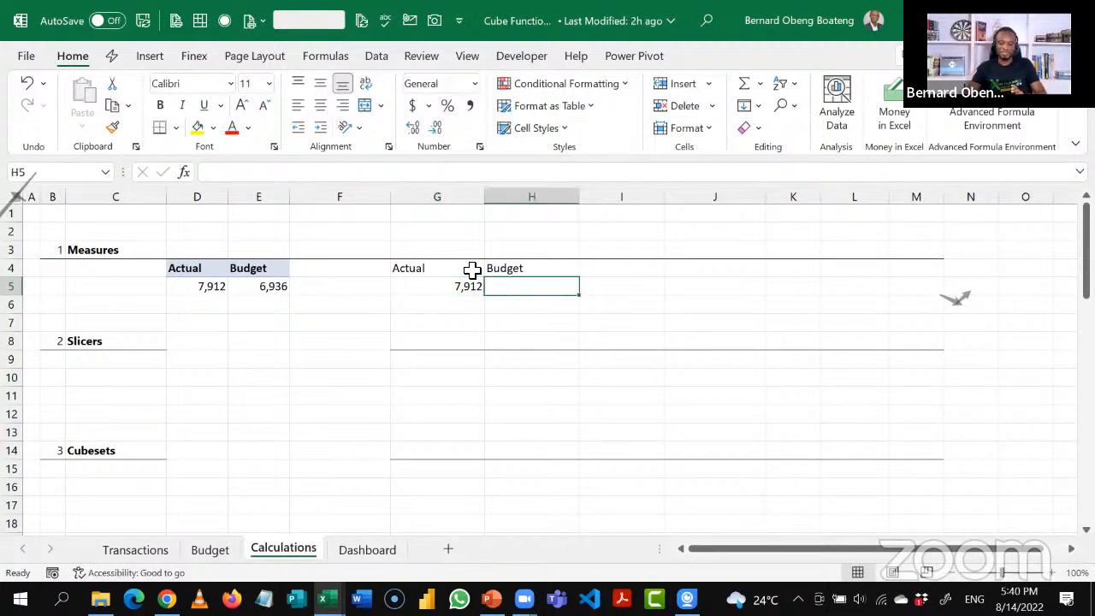
pyautogui.write('=cub')
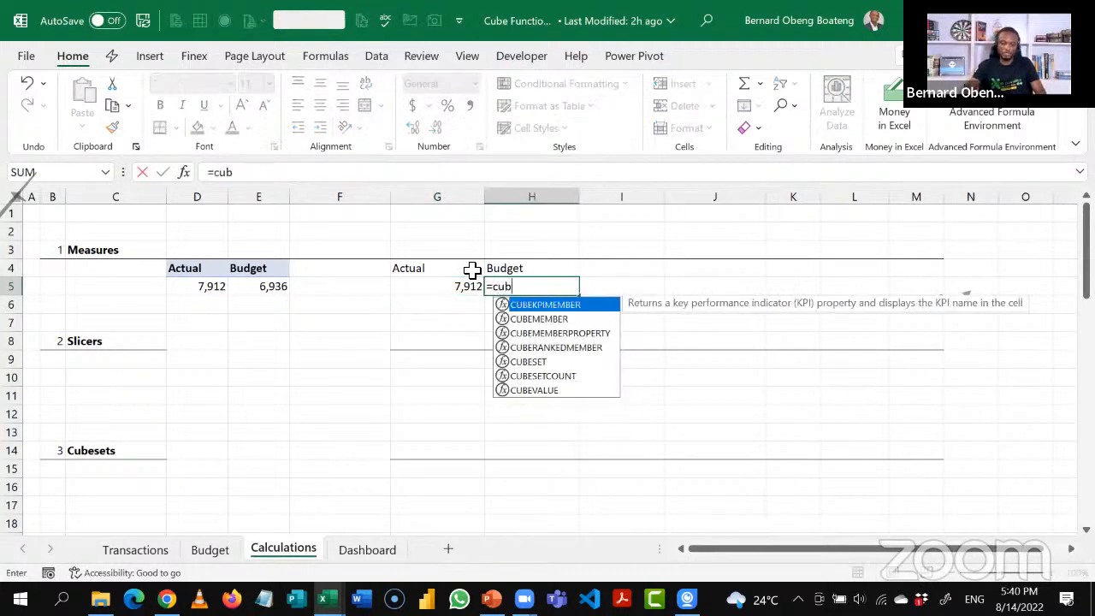
pyautogui.press('Down')
pyautogui.press('Down')
pyautogui.press('Down')
pyautogui.press('Down')
pyautogui.press('Down')
pyautogui.press('Down')
pyautogui.press('Tab')
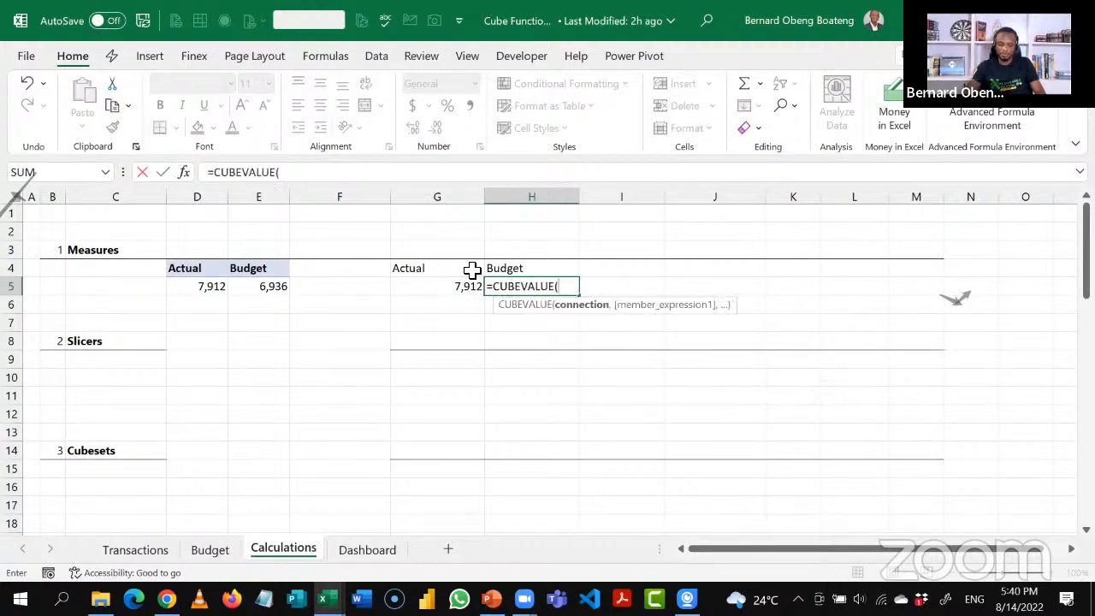
pyautogui.write('"')
pyautogui.press('Tab')
pyautogui.write('",')
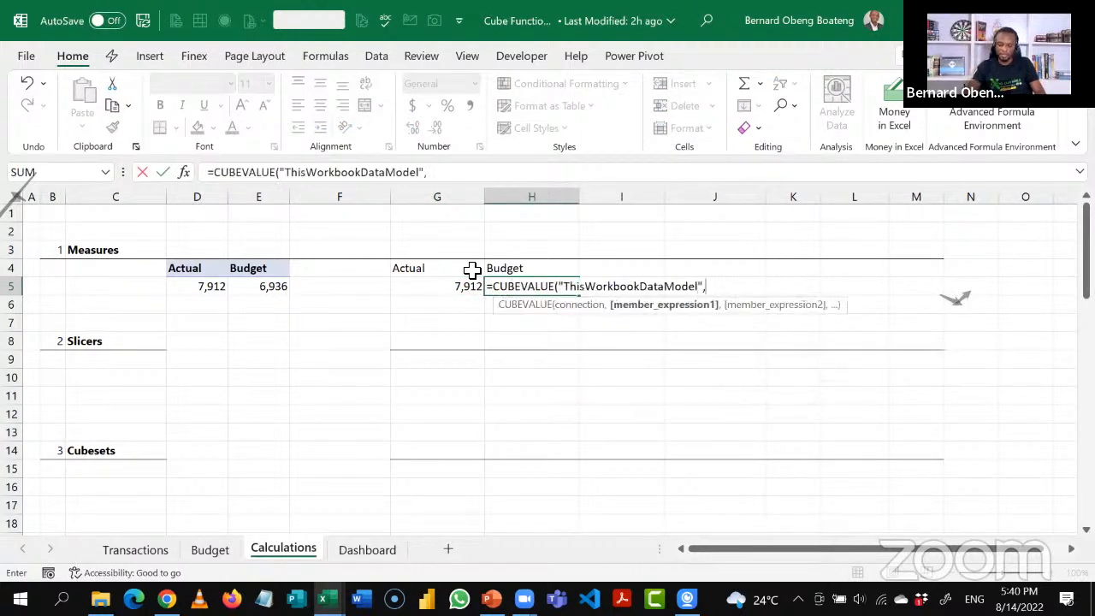
# Complete the H5 formula with the member expression "[Measures].[Budget]".
pyautogui.write('"')
pyautogui.press('Down')
pyautogui.press('Down')
pyautogui.press('Down')
pyautogui.press('Down')
pyautogui.press('Tab')
pyautogui.write('.')
pyautogui.press('Down')
pyautogui.press('Tab')
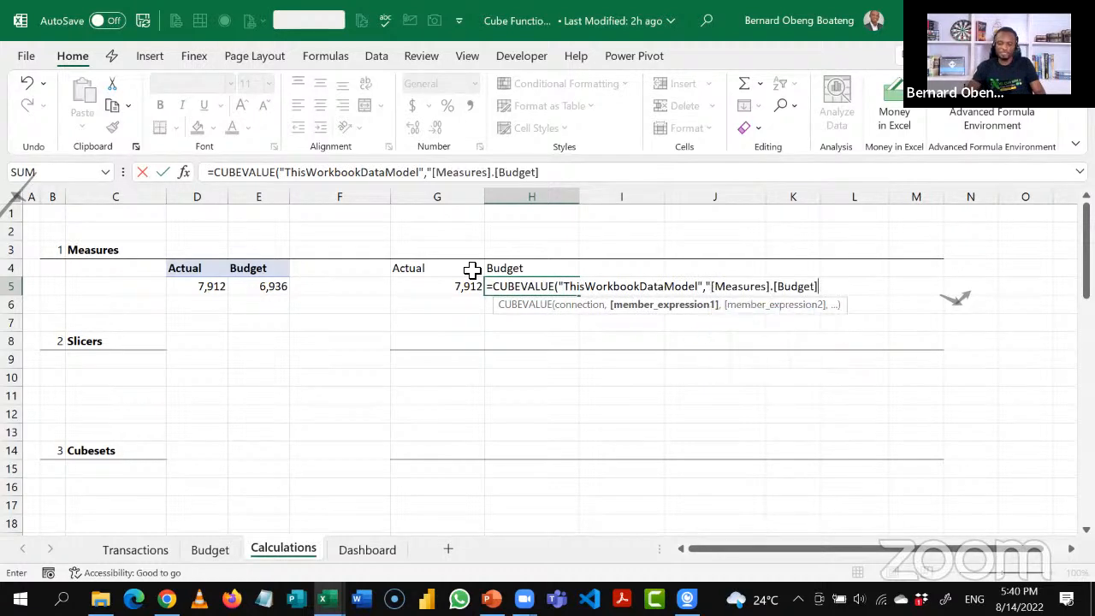
pyautogui.write('"')
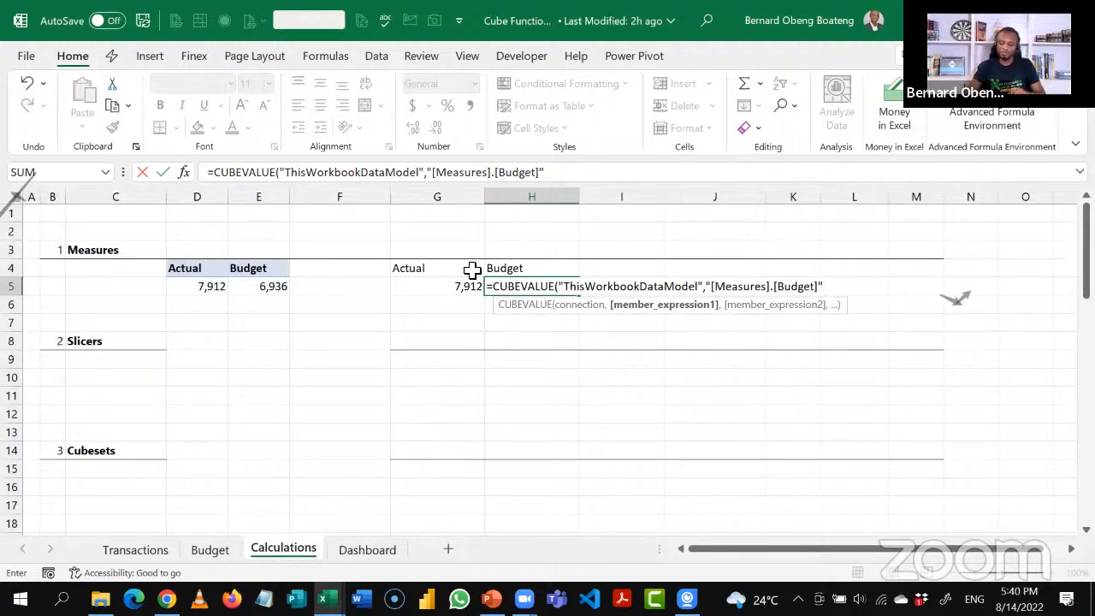
pyautogui.write(')')
pyautogui.press('Return')
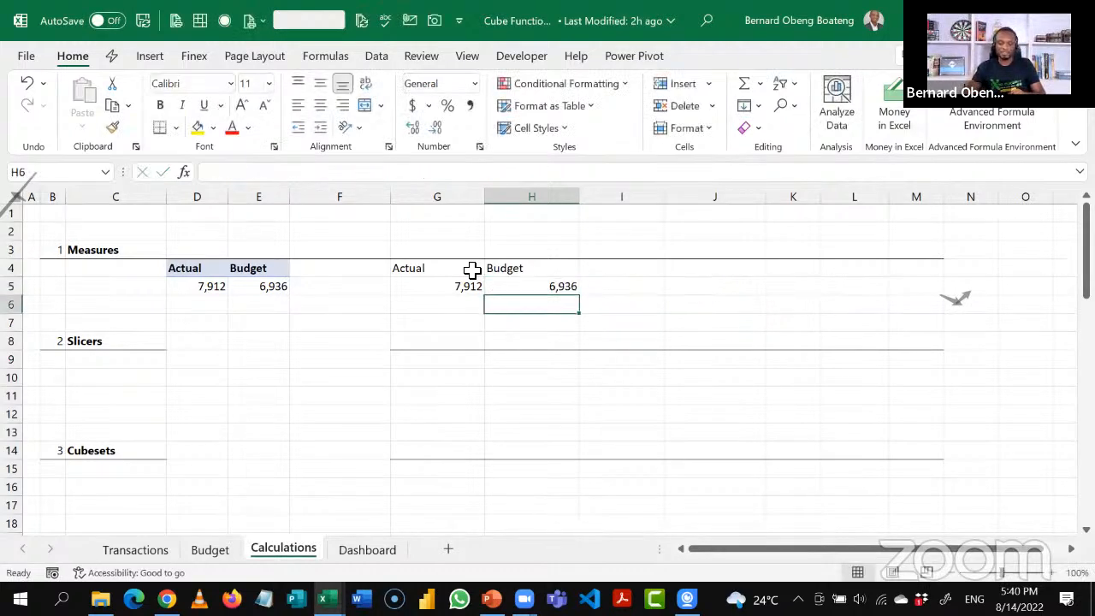
# Compare the CUBEVALUE results in G5 and H5 with the PivotTable's Actual and Budget values.
pyautogui.press('Up')
pyautogui.press('Left')
pyautogui.press('Right')
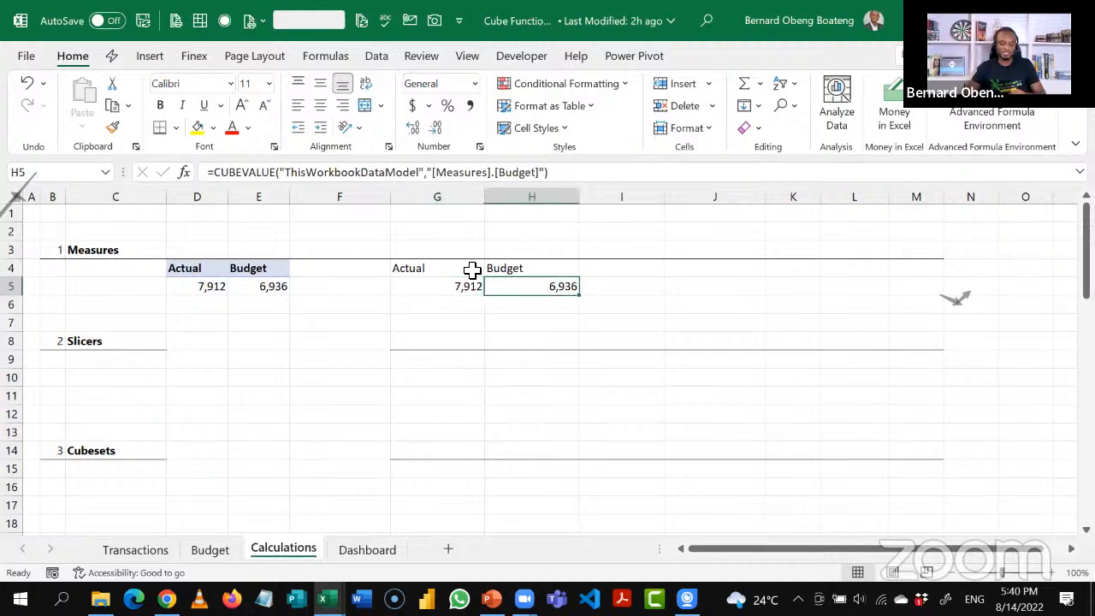
pyautogui.press('Left')
pyautogui.press('Left')
pyautogui.press('Left')
pyautogui.press('Left')
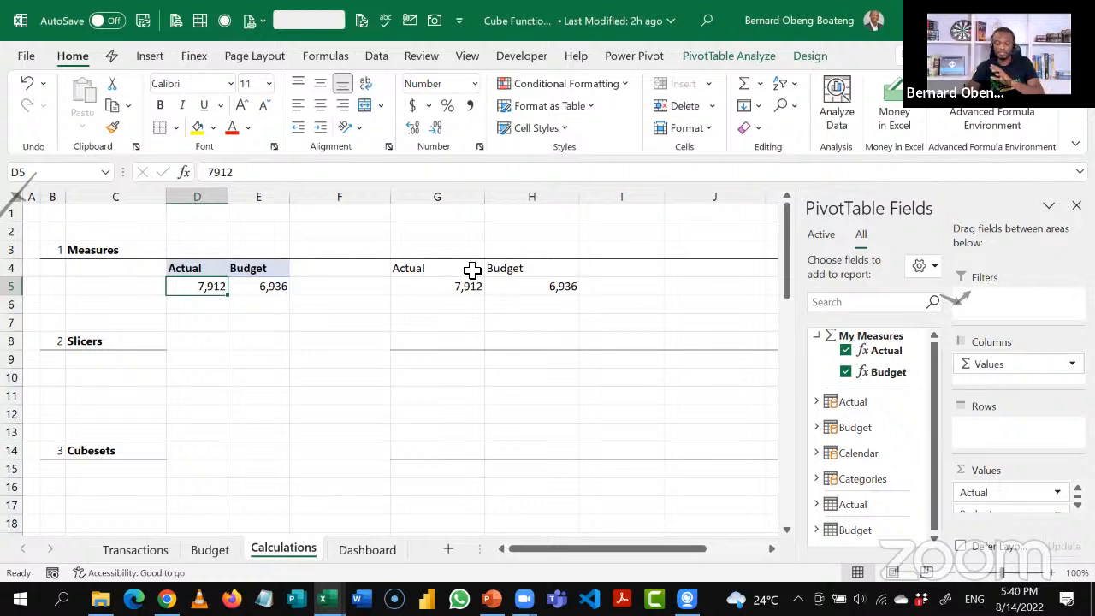
pyautogui.press('Right')
pyautogui.press('Right')
pyautogui.press('Right')
pyautogui.press('Right')
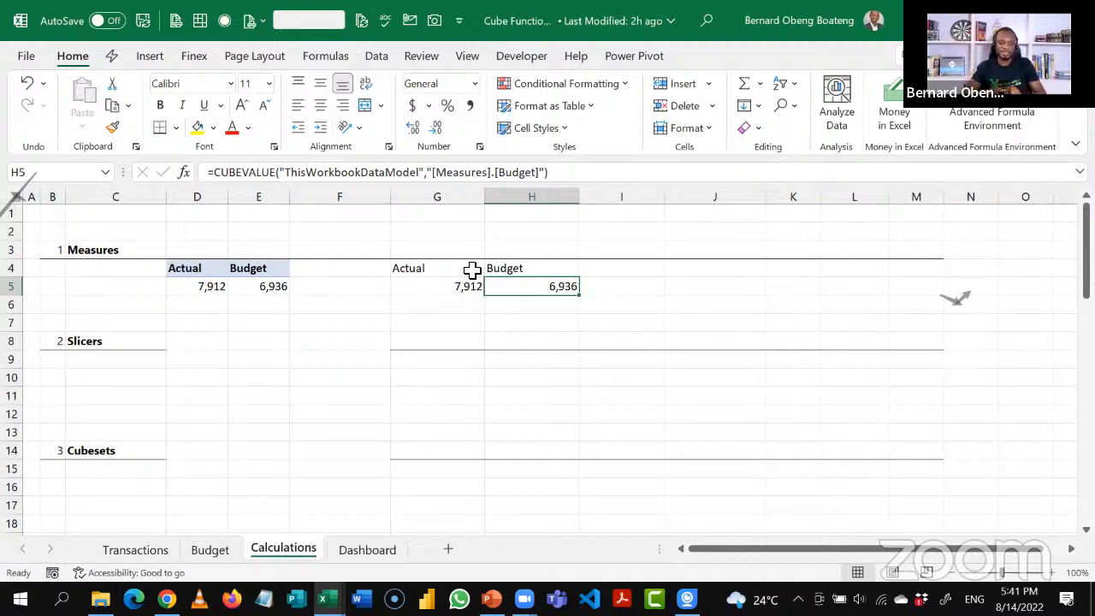
pyautogui.click(464, 329)
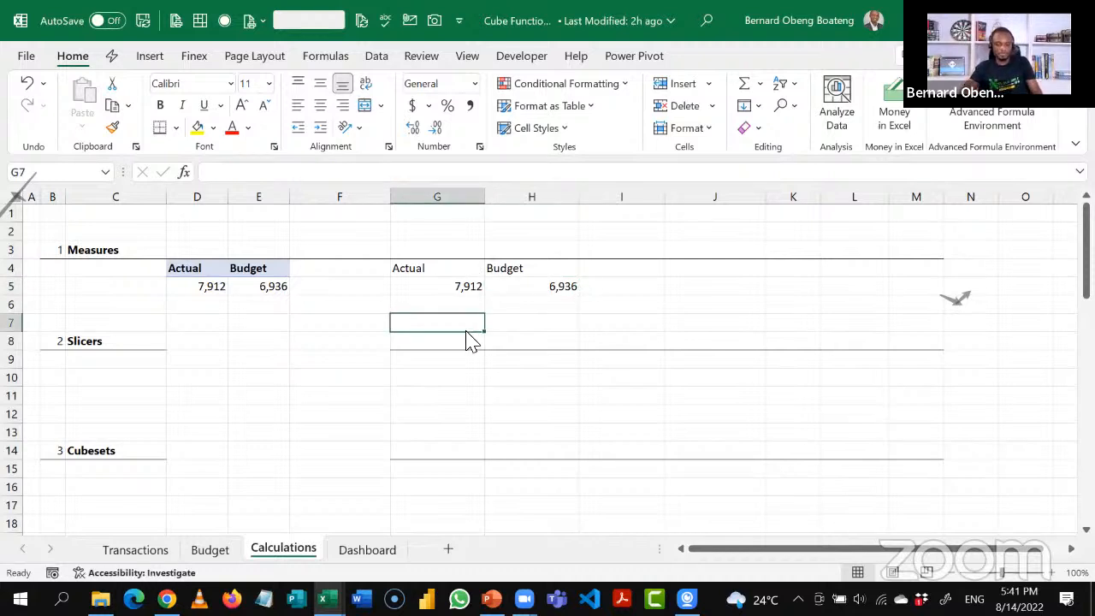
# Shorten the Dashboard sheet's timeline period to January through March 2021 and inspect the Period Selected cells.
pyautogui.hotkey('ctrl', 'pagedown')
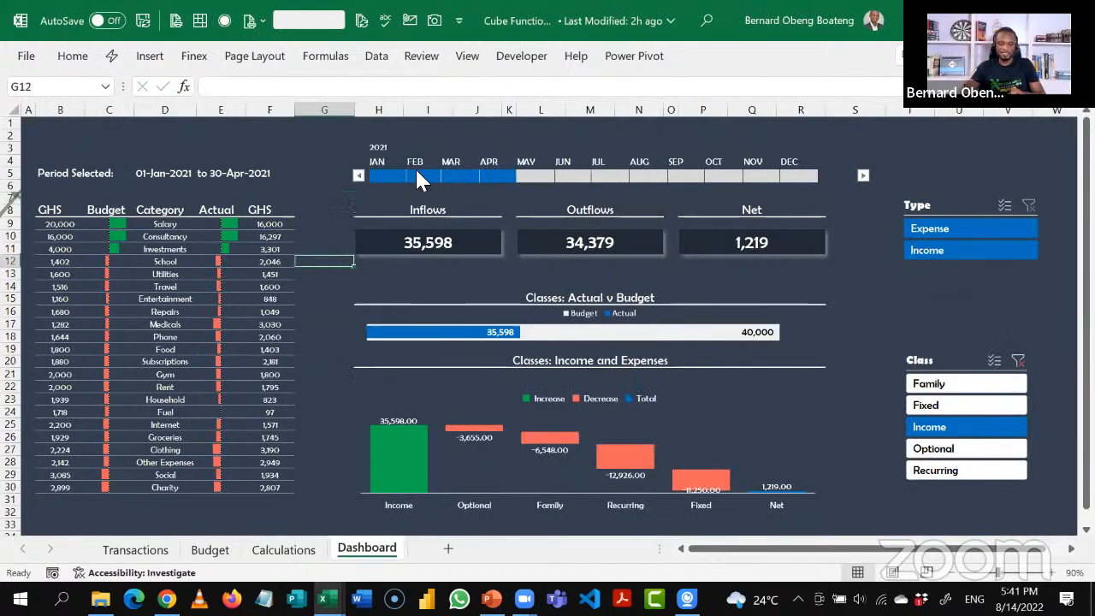
pyautogui.click(445, 141)
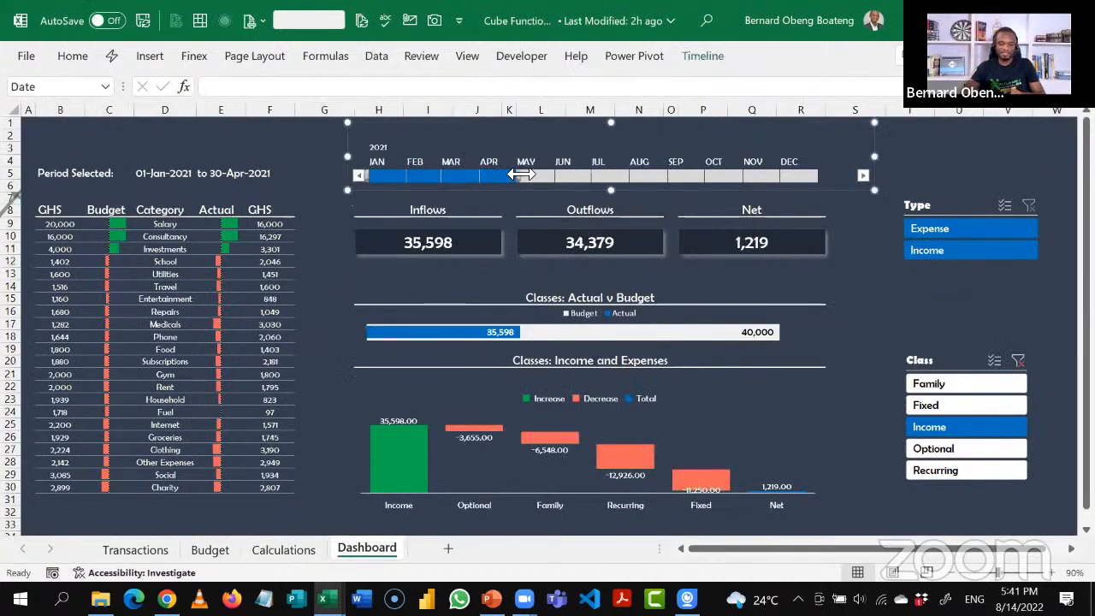
pyautogui.moveTo(516, 177); pyautogui.dragTo(454, 181)
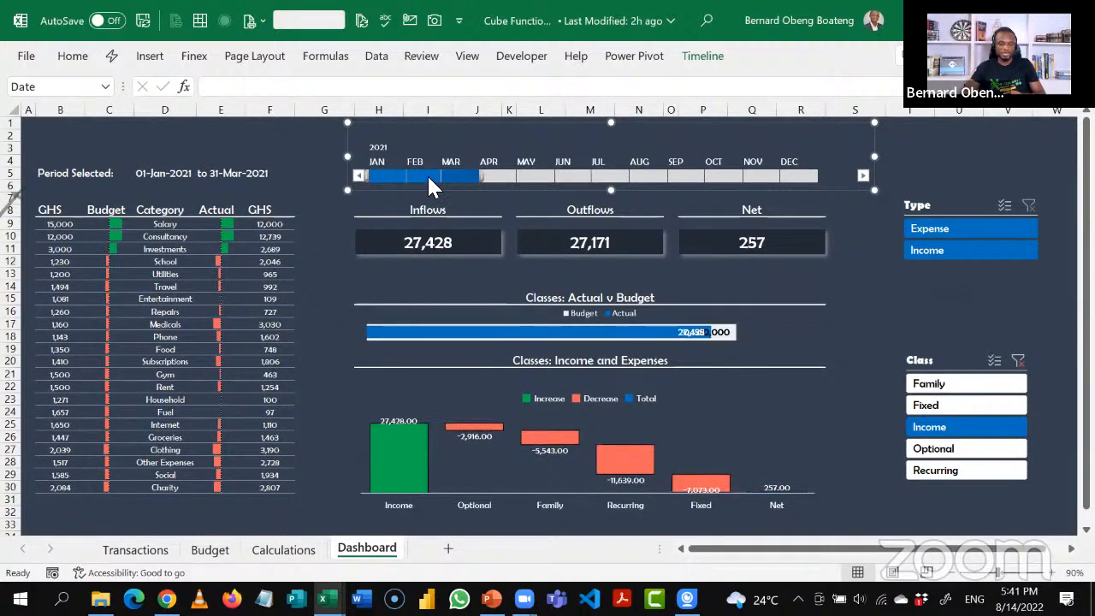
pyautogui.click(208, 175)
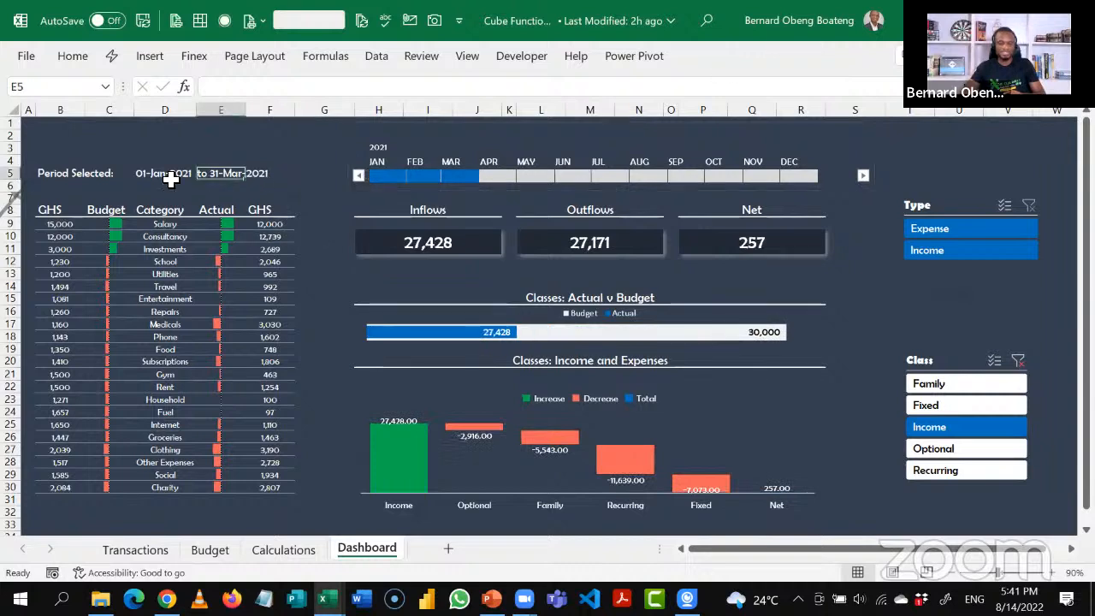
pyautogui.click(147, 176)
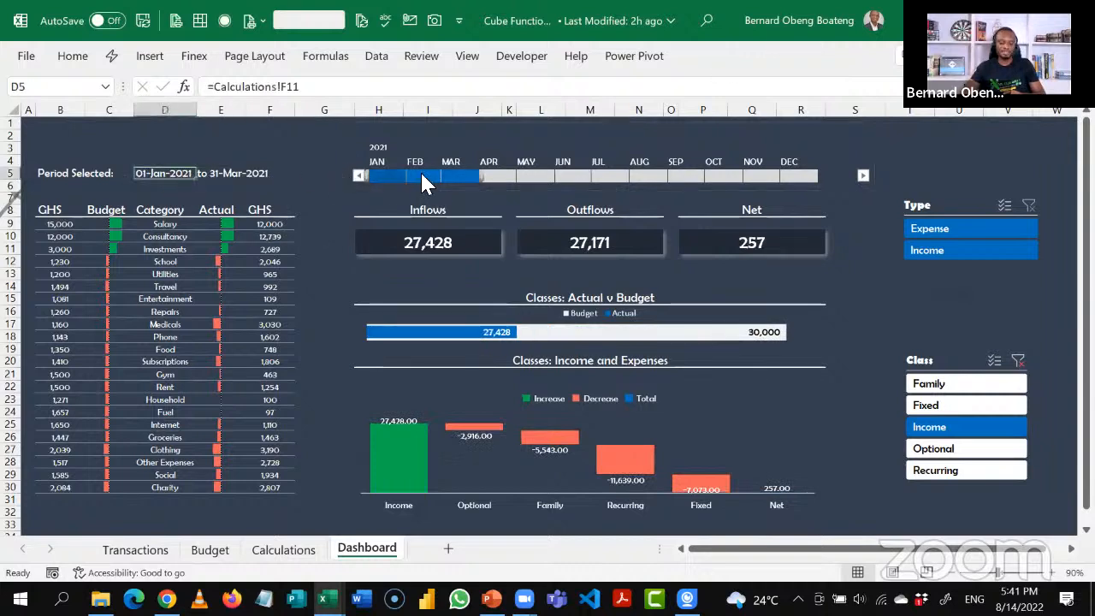
# Set the dashboard timeline to March 2021, and try filtering the Type slicer by Expense before clearing that filter.
pyautogui.click(451, 175)
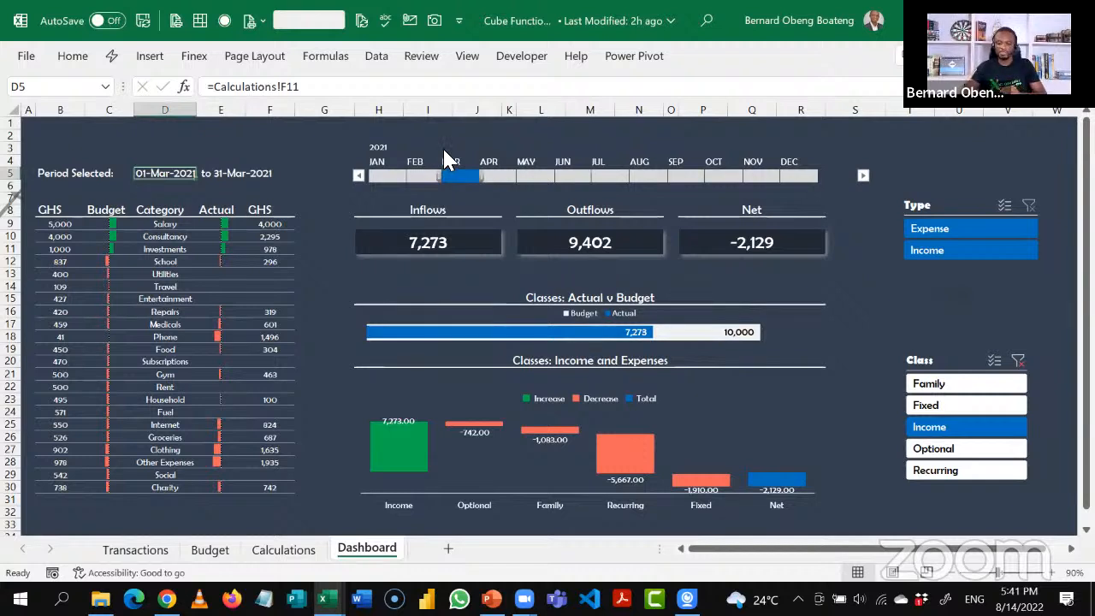
pyautogui.click(923, 233)
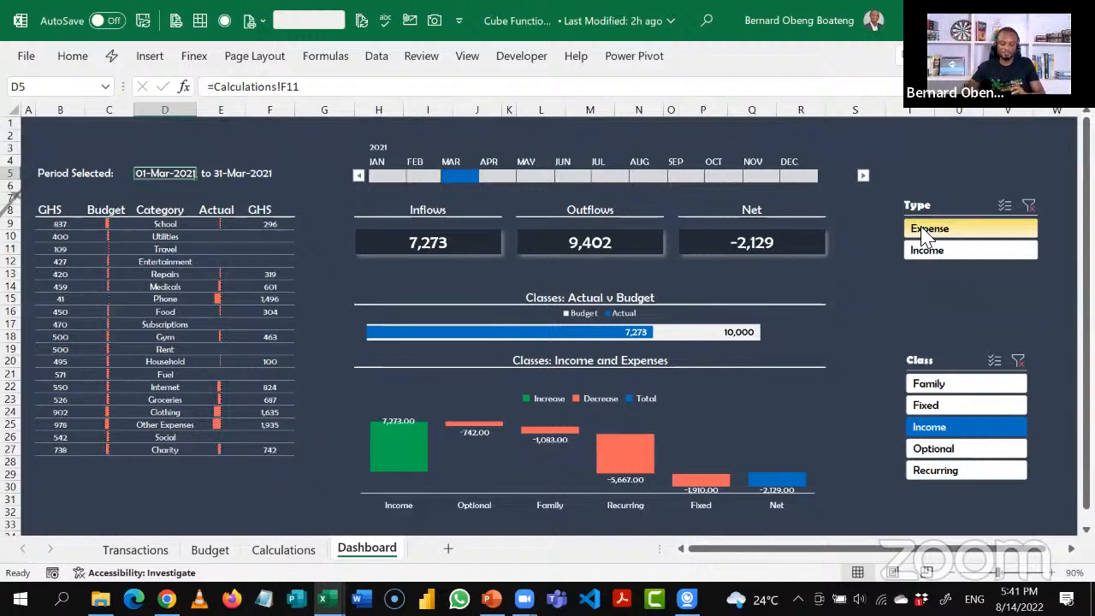
pyautogui.click(1029, 207)
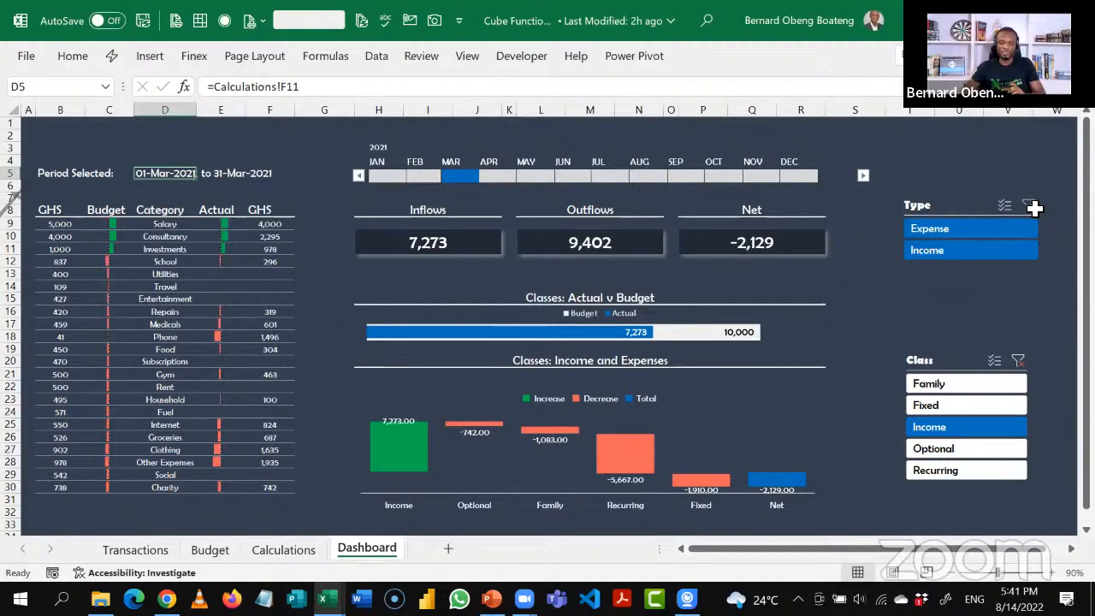
# Start inserting slicers at D9 under Slicers on the Calculations sheet, using the tables in the workbook Data Model.
pyautogui.click(310, 554)
pyautogui.click(196, 356)
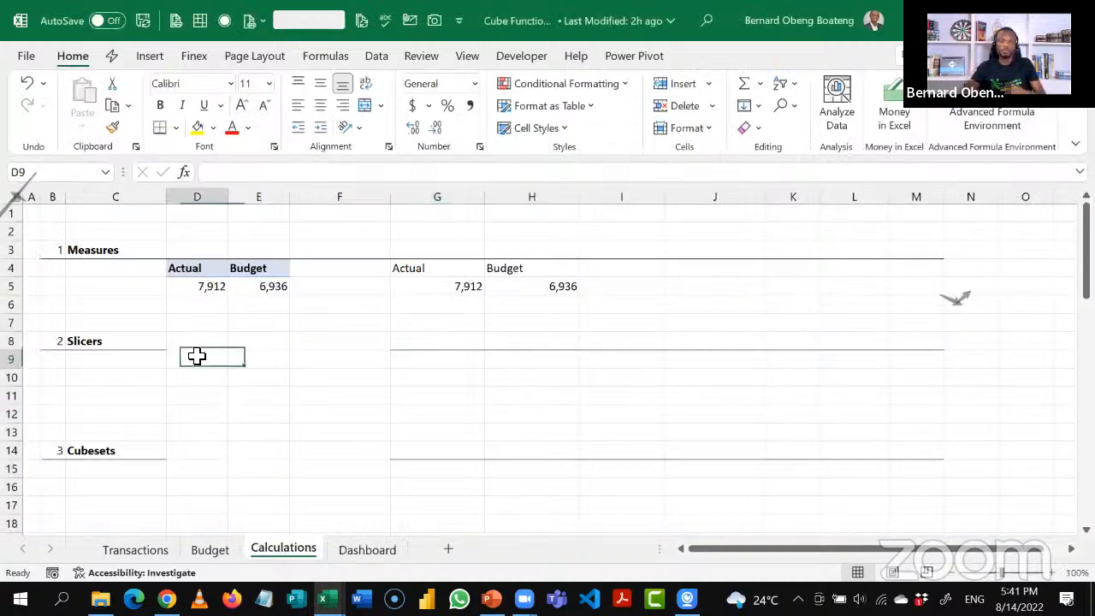
pyautogui.click(466, 78)
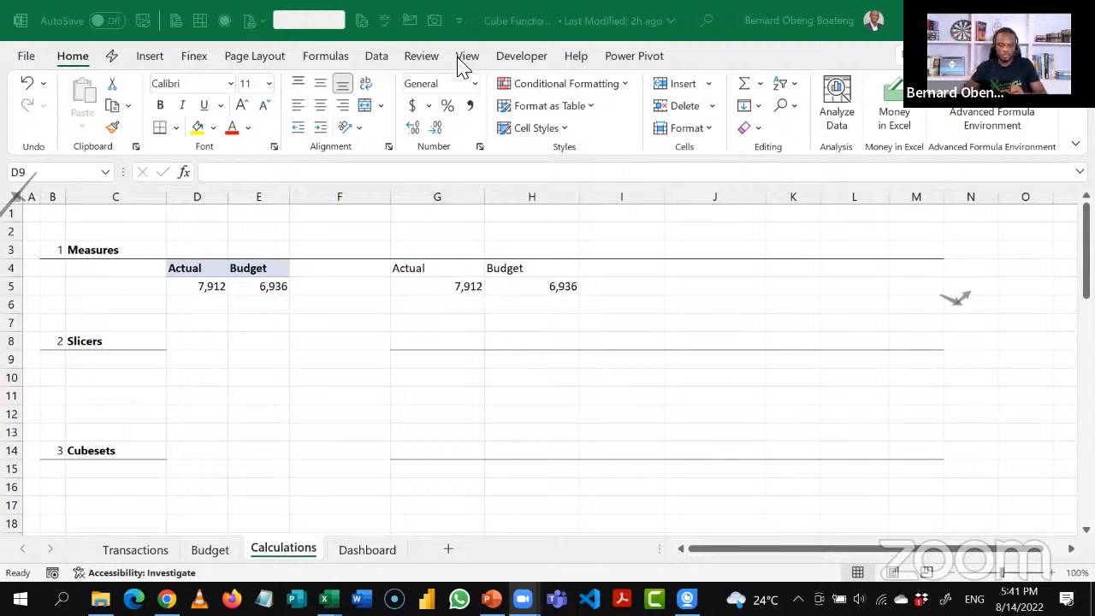
pyautogui.click(154, 67)
pyautogui.click(152, 58)
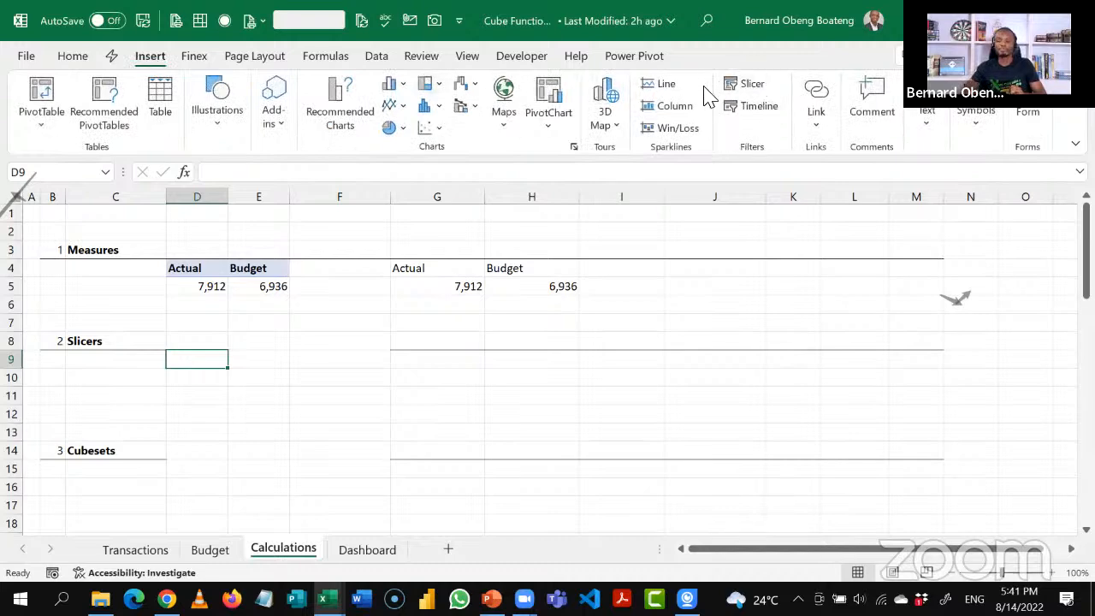
pyautogui.click(753, 86)
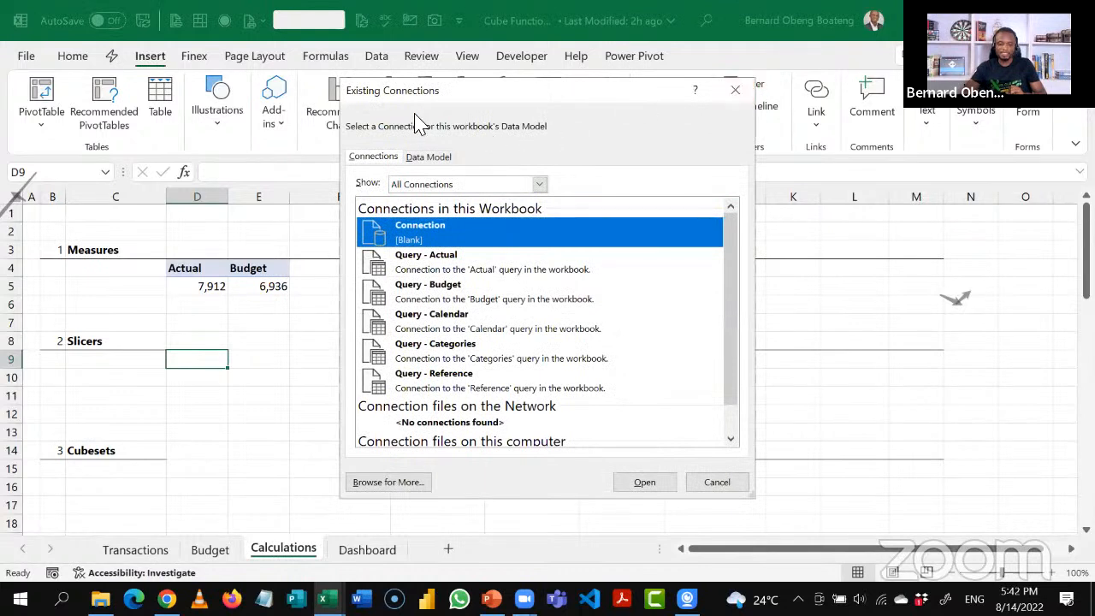
pyautogui.click(419, 158)
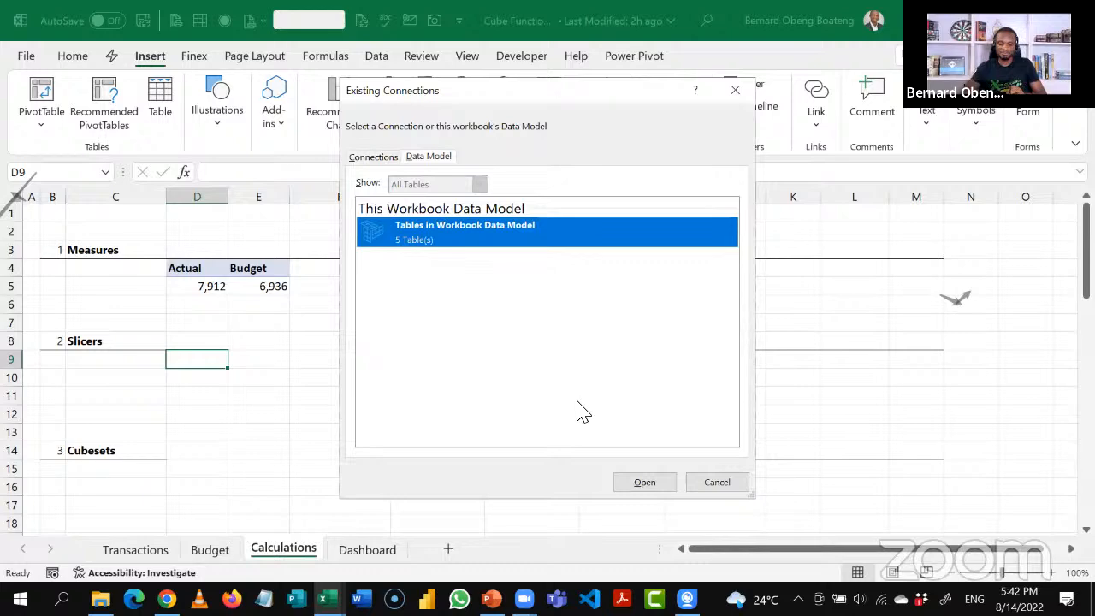
pyautogui.click(633, 485)
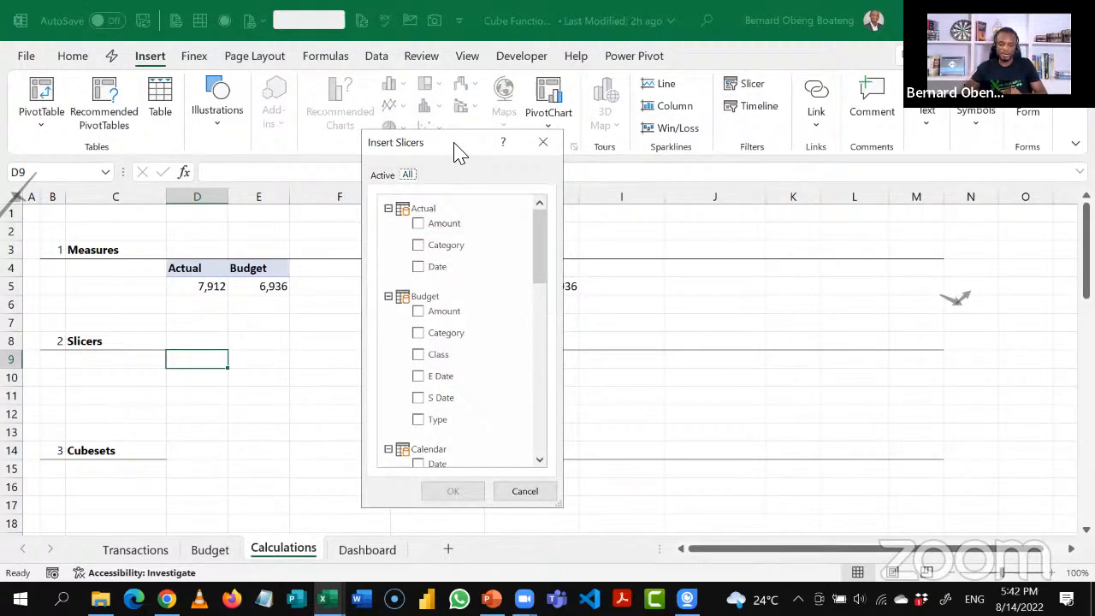
# Insert Class and Type slicers from the Data Model's Categories table and place them side by side over columns J to O.
pyautogui.moveTo(452, 156); pyautogui.dragTo(527, 142)
pyautogui.click(470, 189)
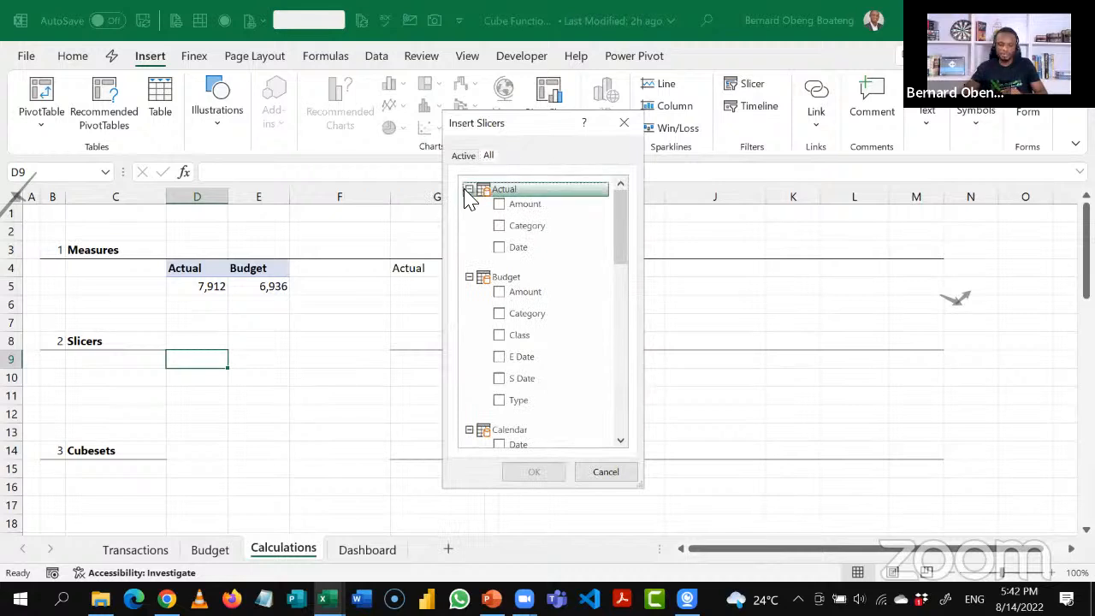
pyautogui.click(470, 189)
pyautogui.click(469, 215)
pyautogui.click(470, 214)
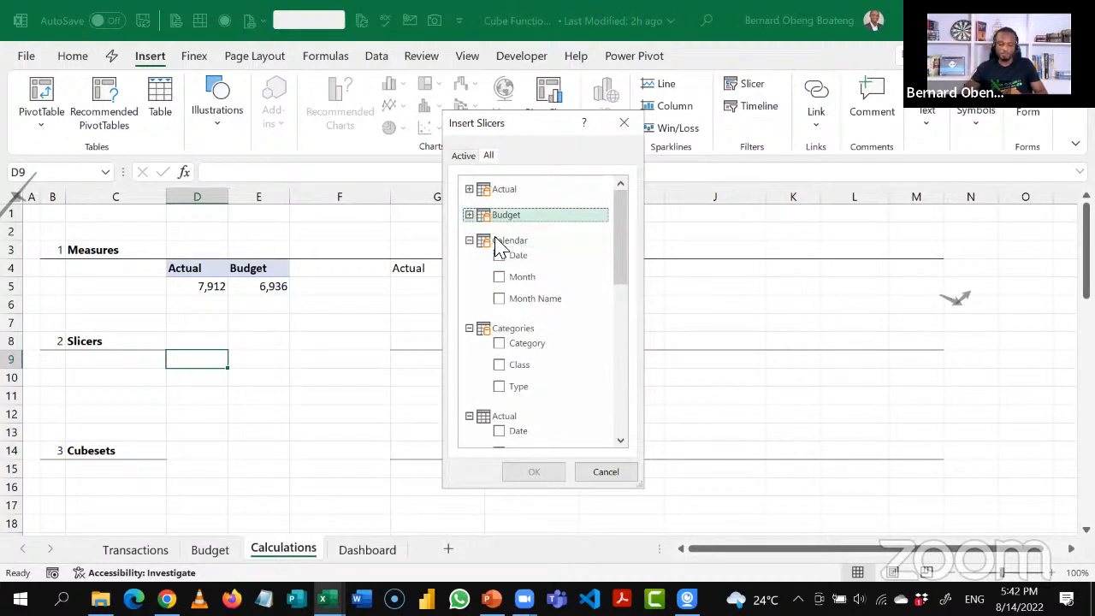
pyautogui.click(469, 241)
pyautogui.click(470, 240)
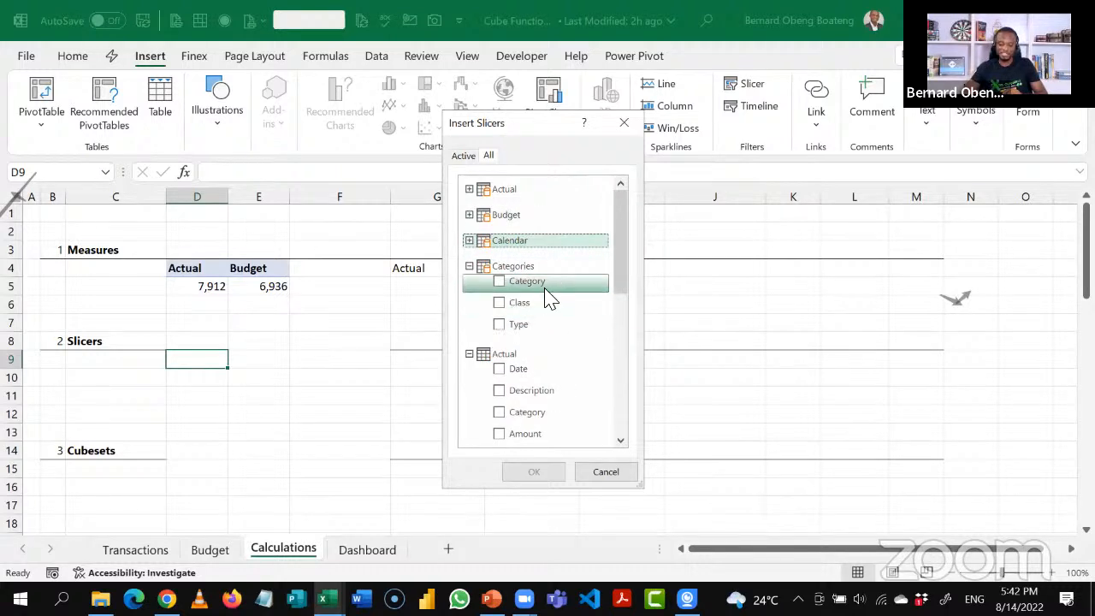
pyautogui.click(499, 306)
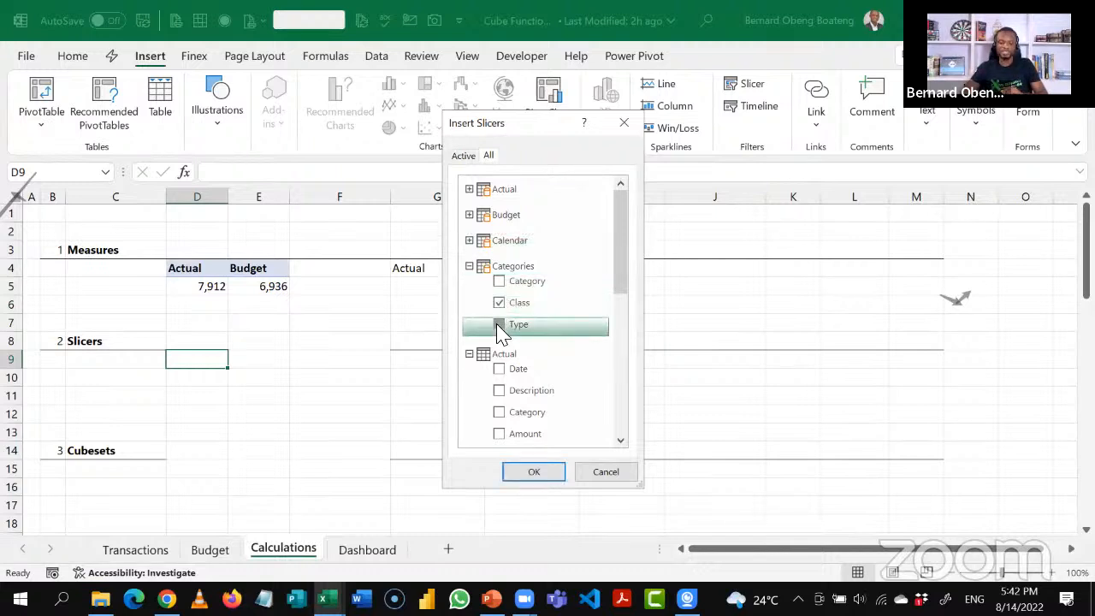
pyautogui.click(499, 326)
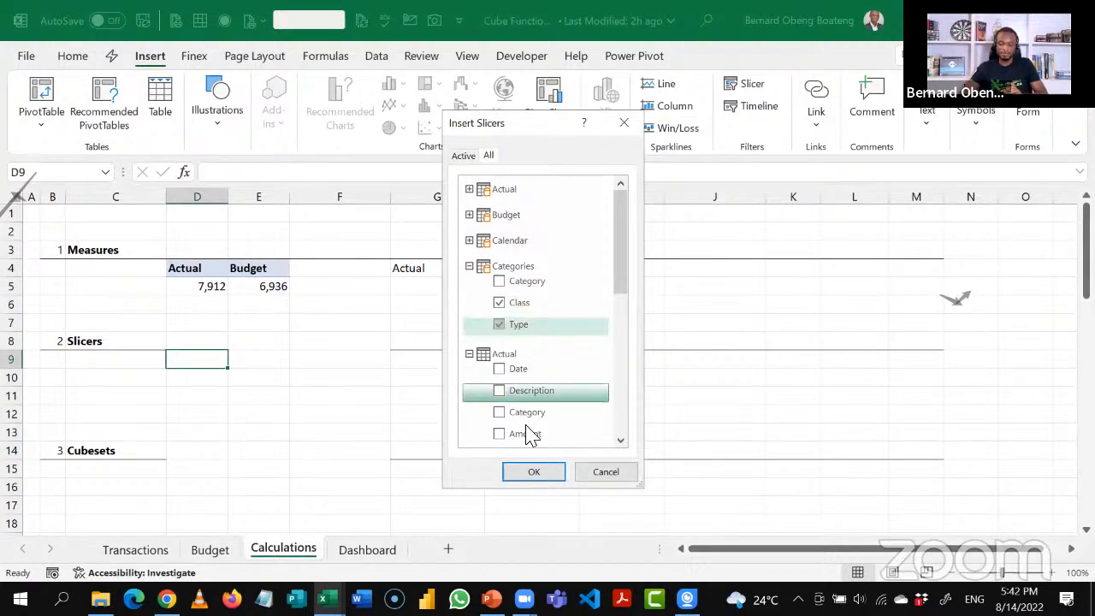
pyautogui.click(532, 471)
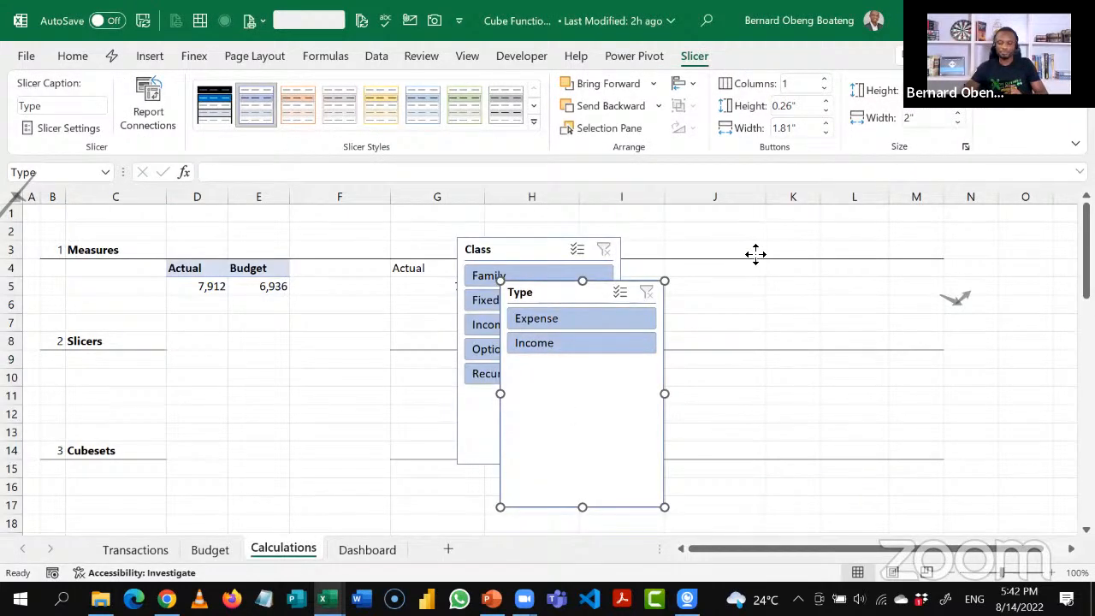
pyautogui.moveTo(755, 253); pyautogui.dragTo(938, 234)
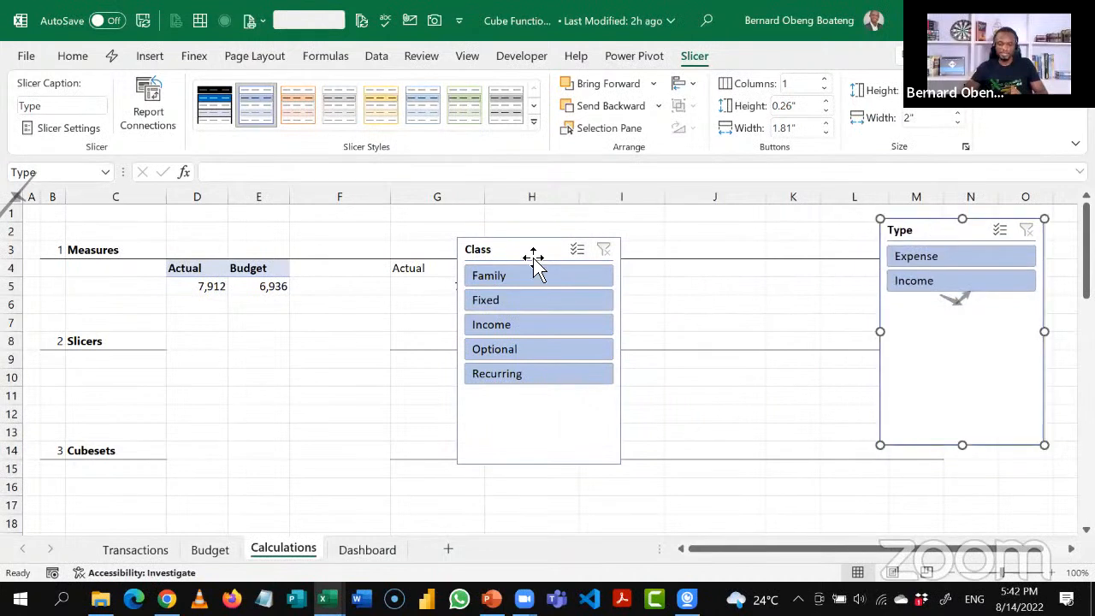
pyautogui.moveTo(533, 257); pyautogui.dragTo(783, 240)
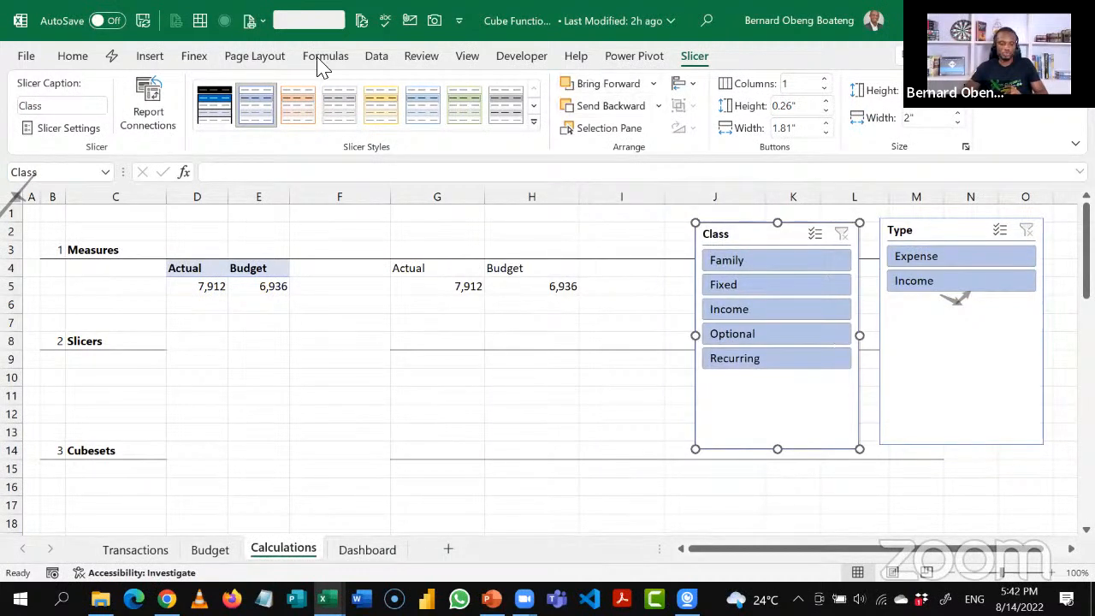
# Insert a Date timeline from the Data Model's Calendar table and place it beneath the slicers' items.
pyautogui.click(149, 55)
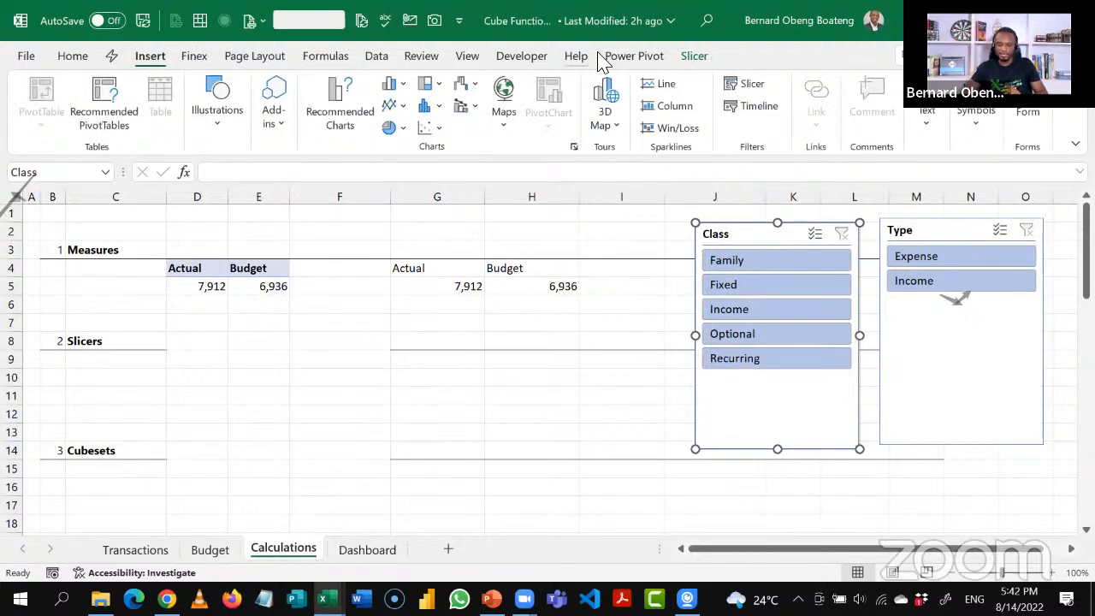
pyautogui.click(751, 106)
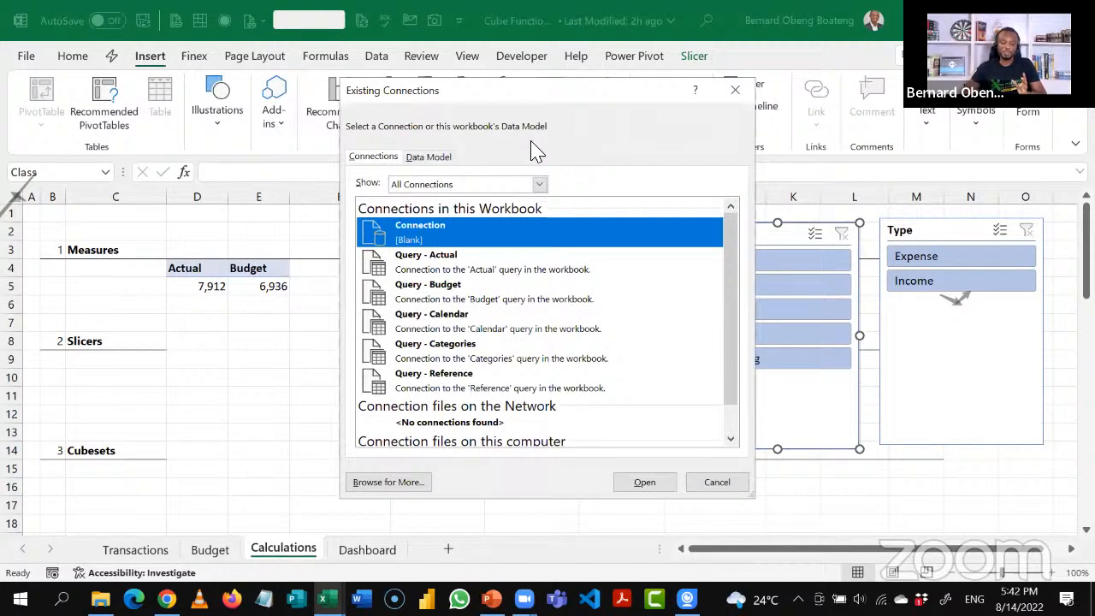
pyautogui.click(428, 156)
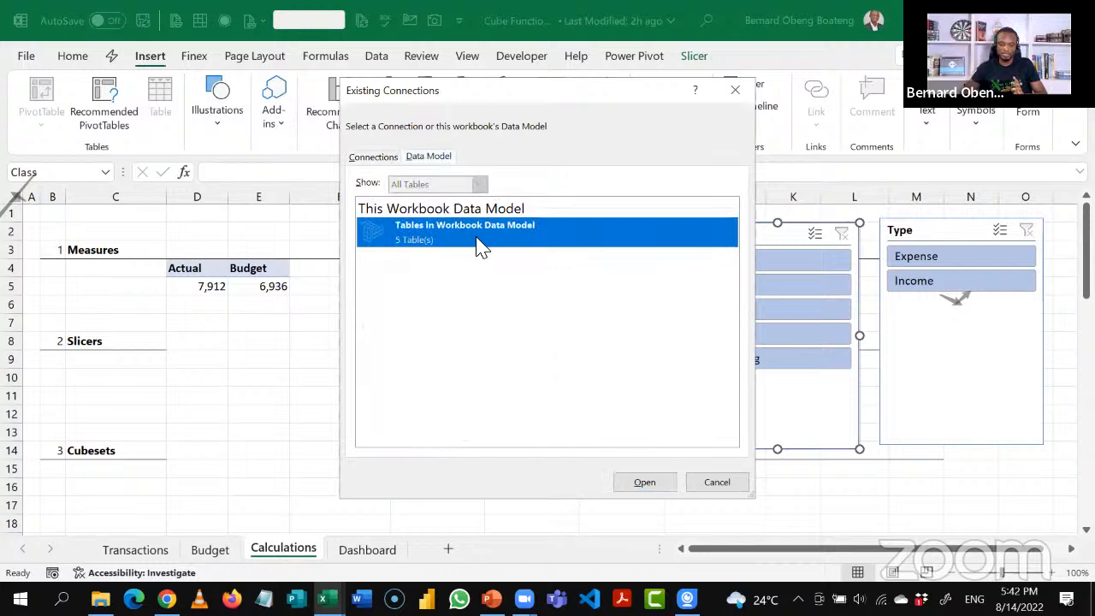
pyautogui.click(641, 484)
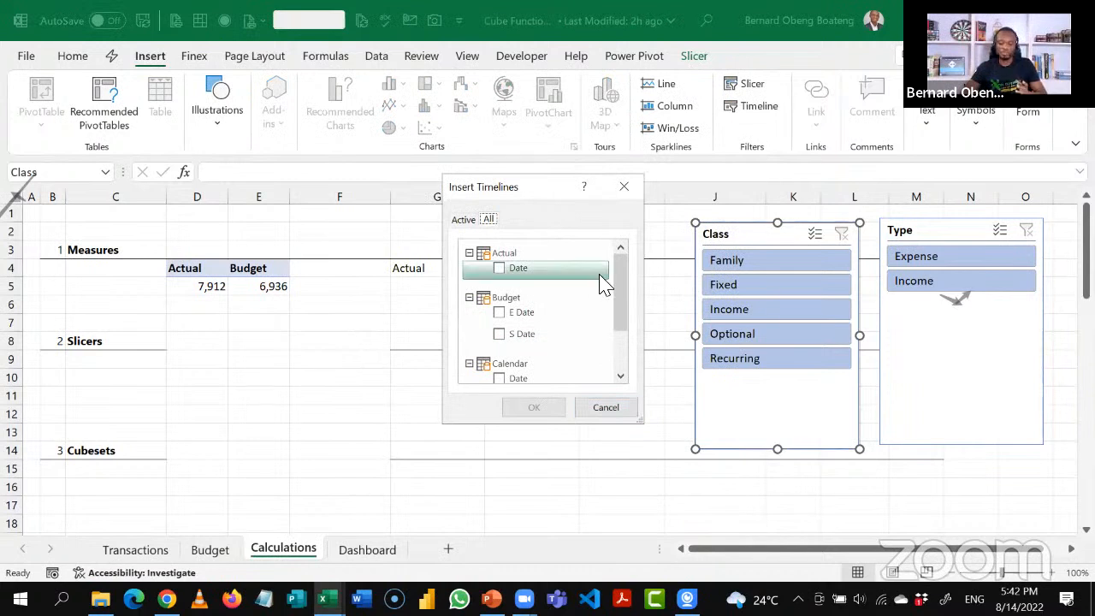
pyautogui.moveTo(618, 289); pyautogui.dragTo(619, 340)
pyautogui.click(498, 309)
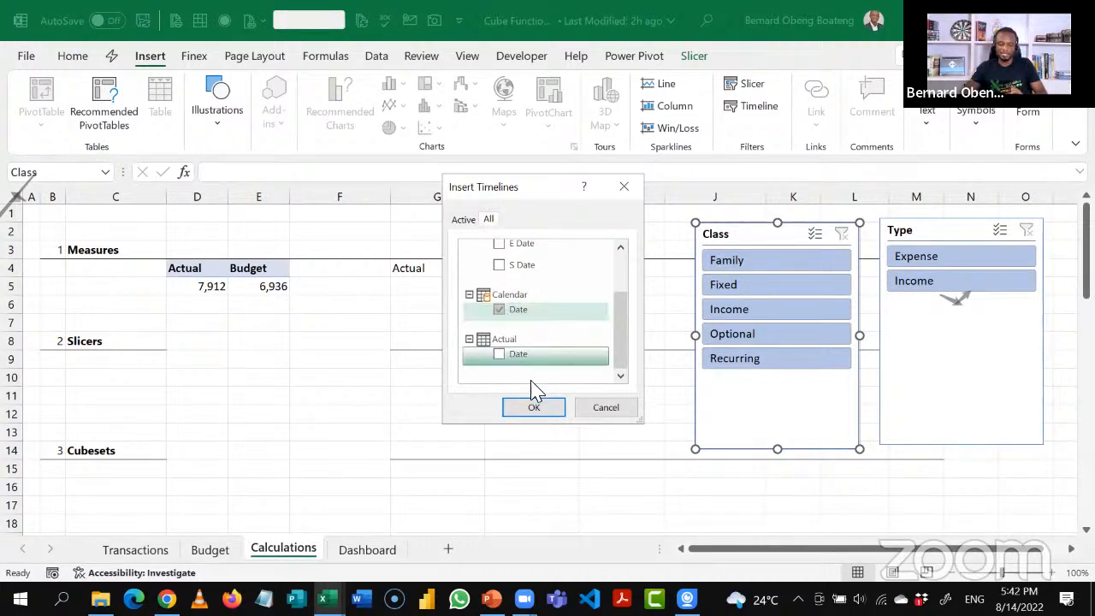
pyautogui.click(534, 410)
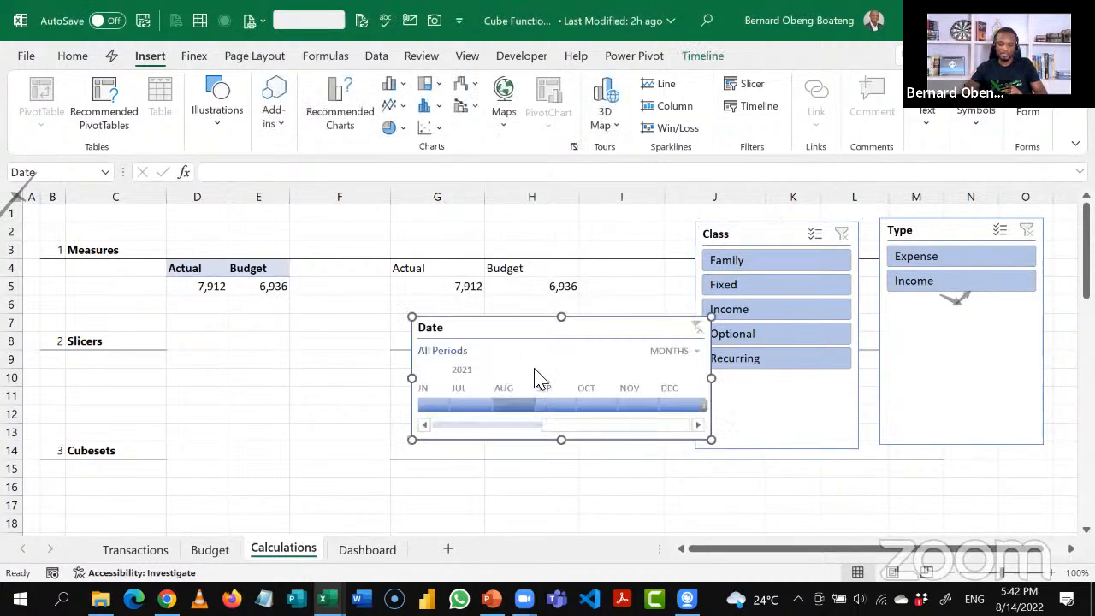
pyautogui.moveTo(569, 376); pyautogui.dragTo(853, 398)
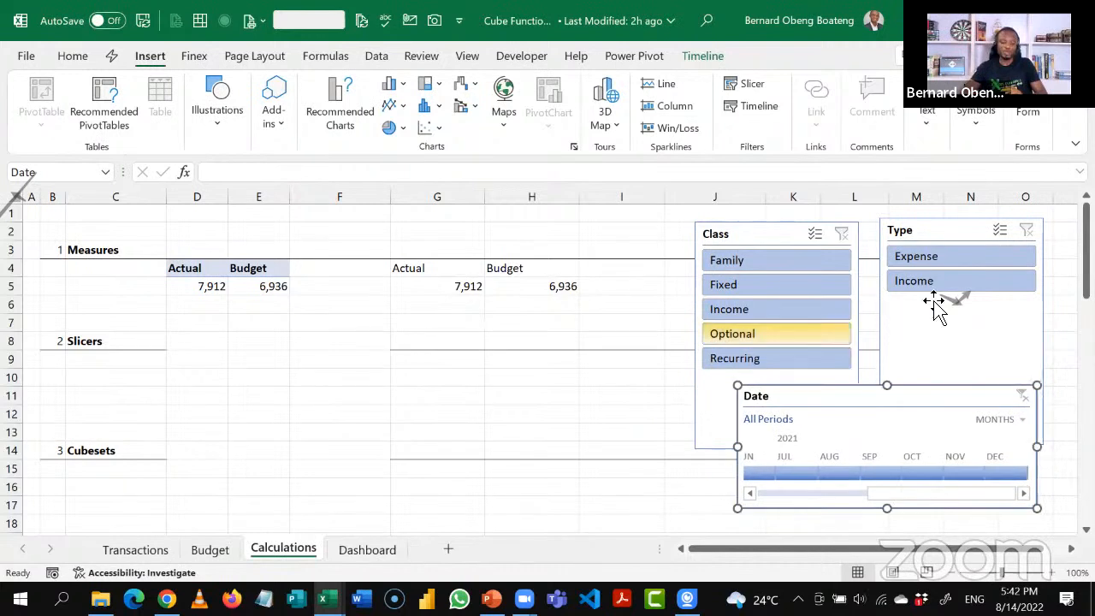
# Label cell C9 under the Slicers heading as Class.
pyautogui.click(218, 360)
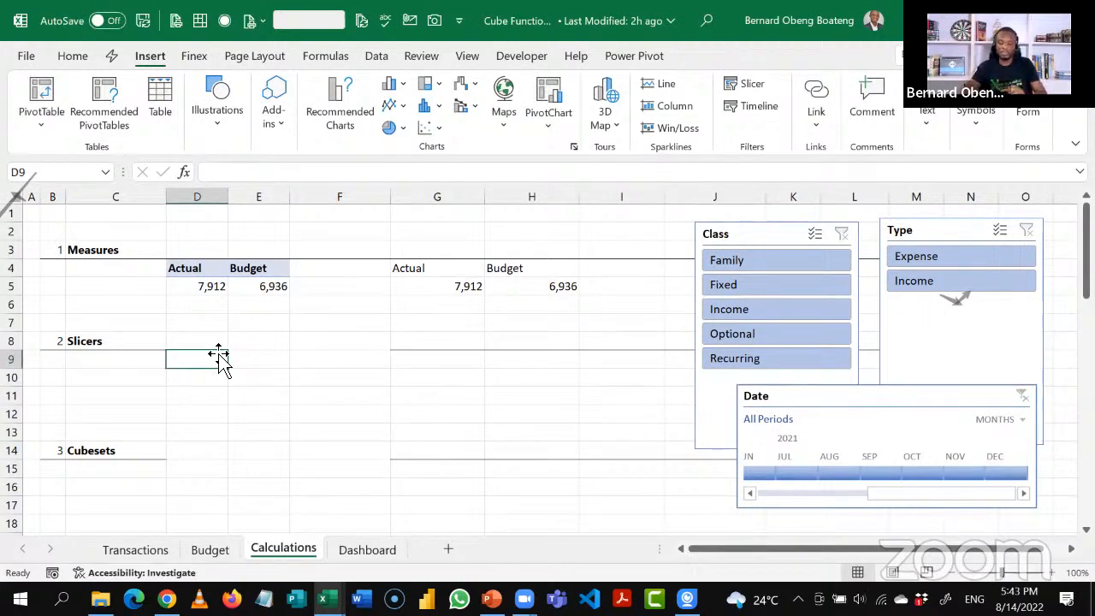
pyautogui.click(149, 366)
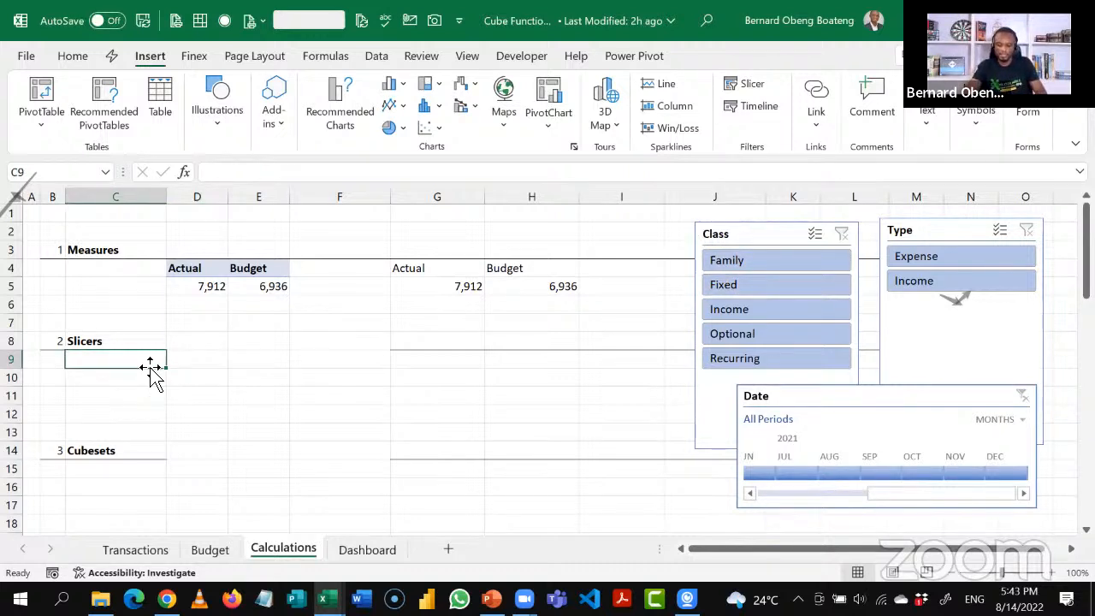
pyautogui.write('Class')
pyautogui.press('Return')
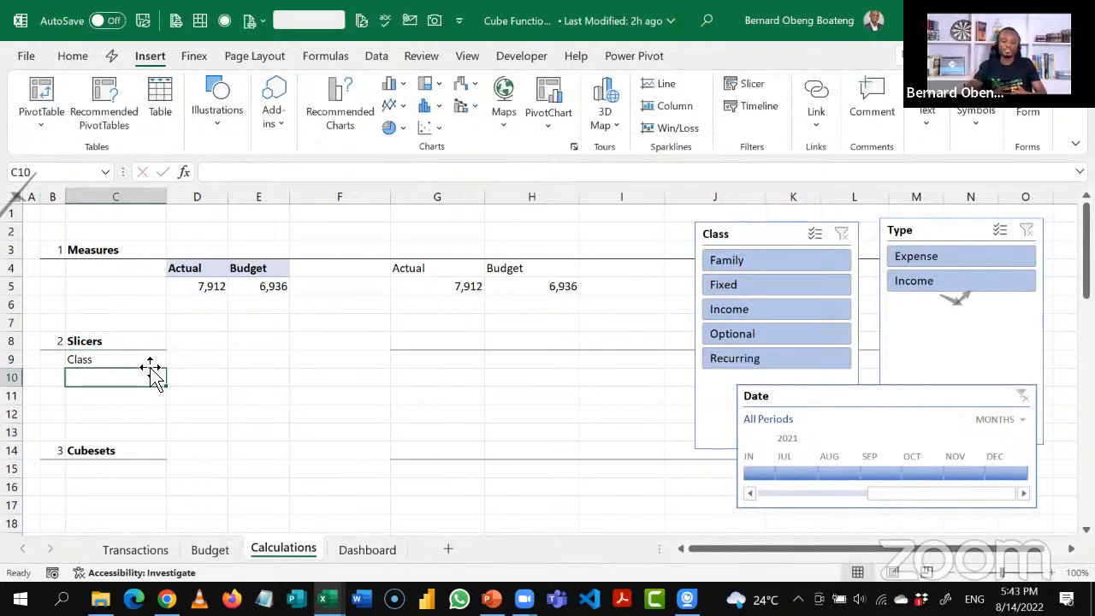
# Enter =CUBERANKEDMEMBER("ThisWorkbookDataModel",Slicer_Class,1) in D9 and test it by filtering the Class slicer to Family.
pyautogui.press('Up')
pyautogui.press('Right')
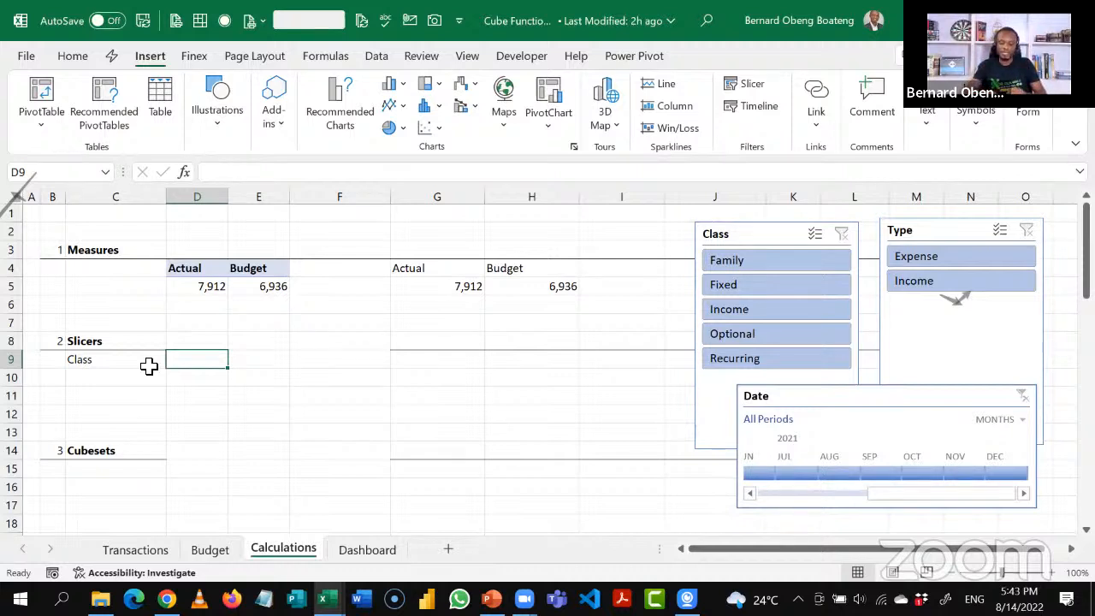
pyautogui.write('=cub')
pyautogui.press('Down')
pyautogui.press('Down')
pyautogui.press('Down')
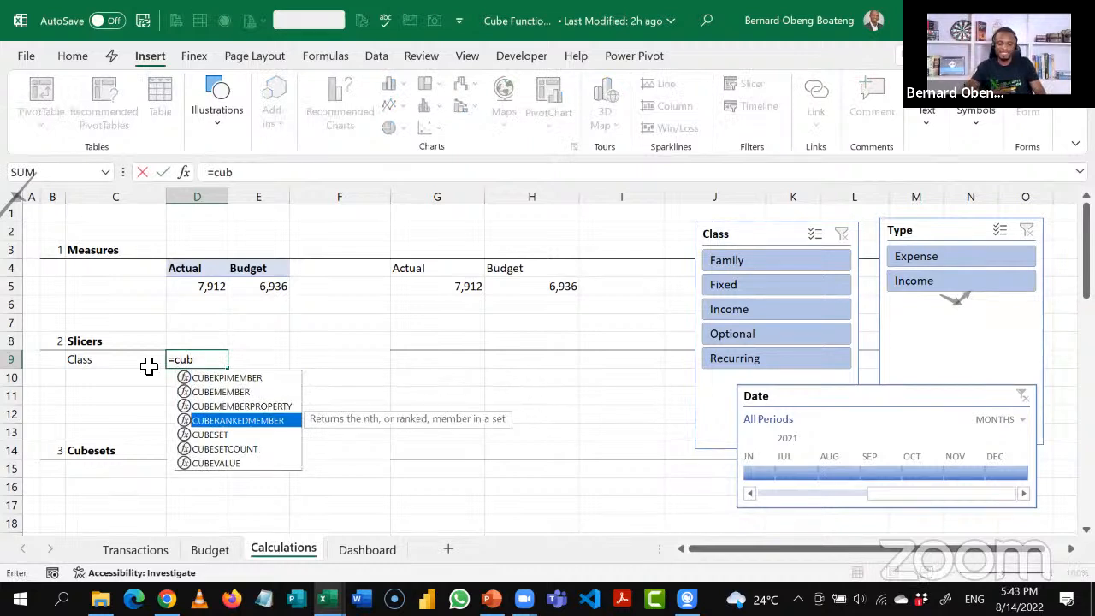
pyautogui.press('Tab')
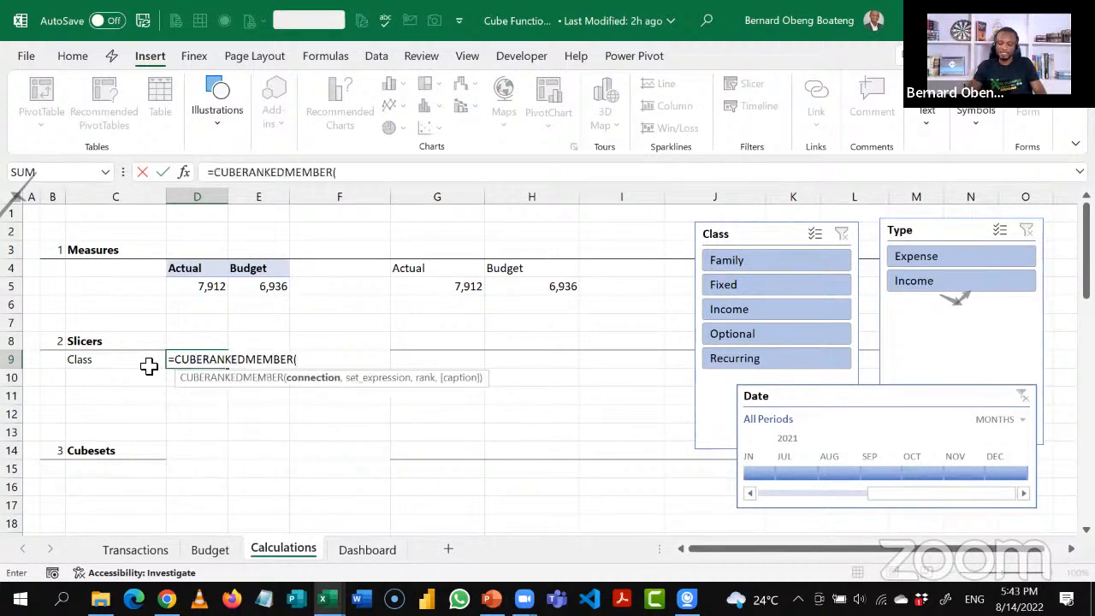
pyautogui.write('"')
pyautogui.press('Tab')
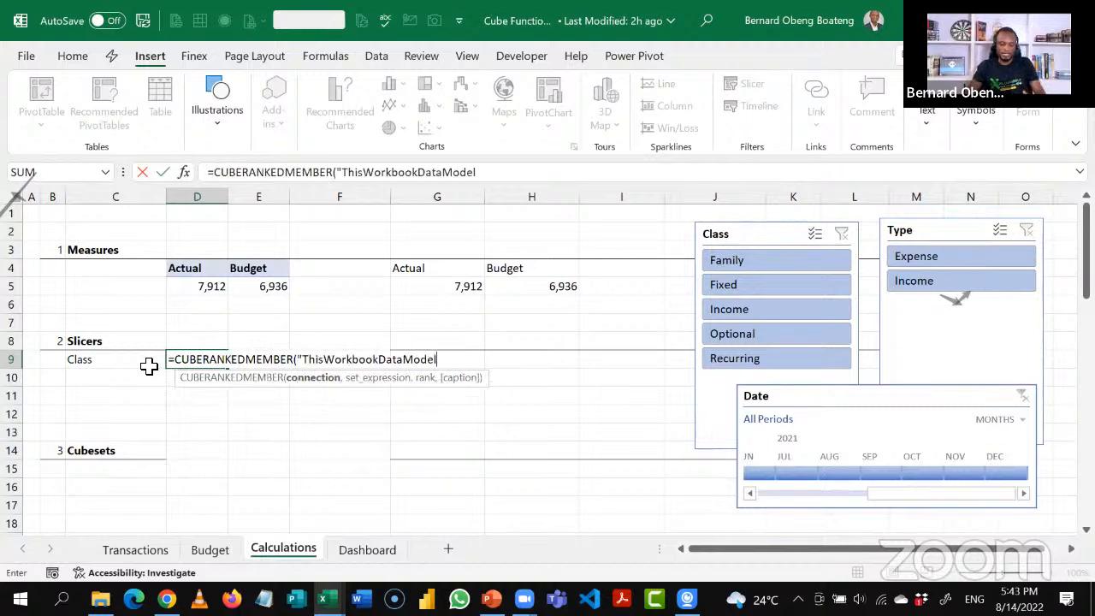
pyautogui.write(',')
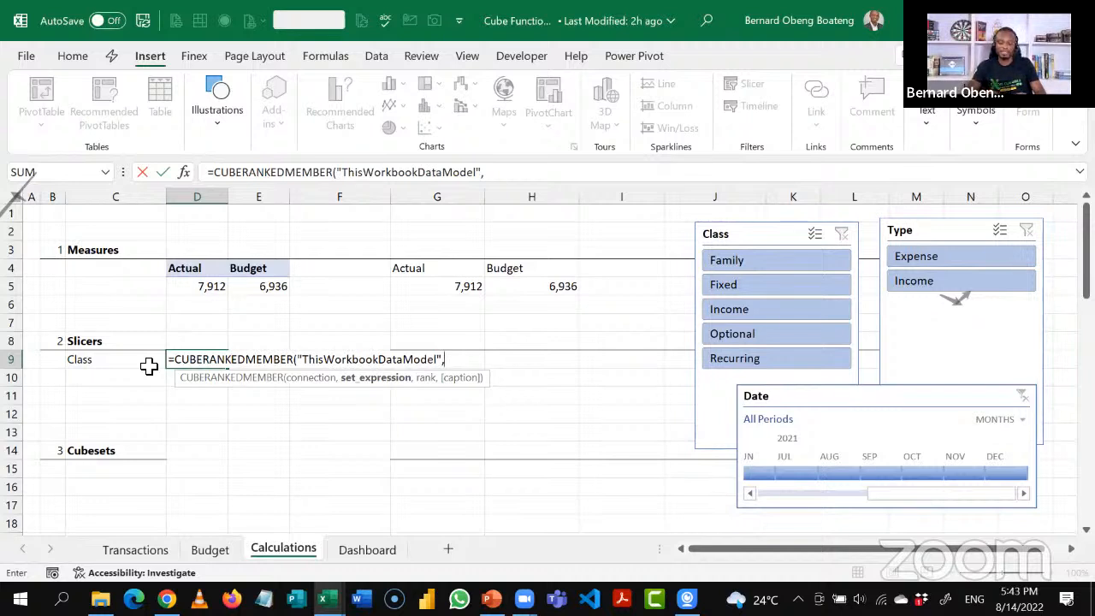
pyautogui.write('sl')
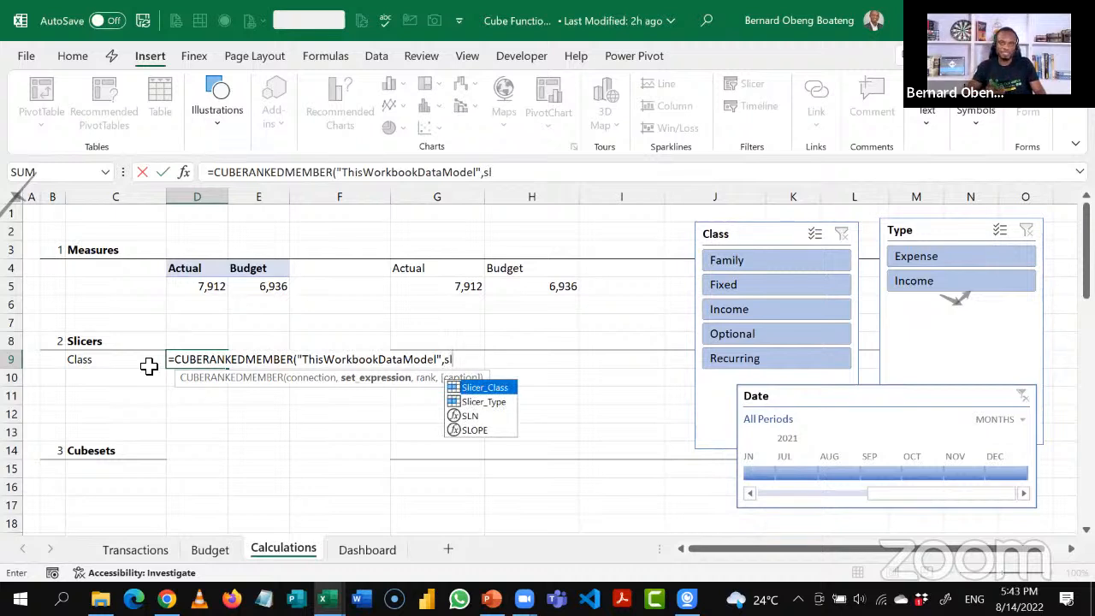
pyautogui.press('Tab')
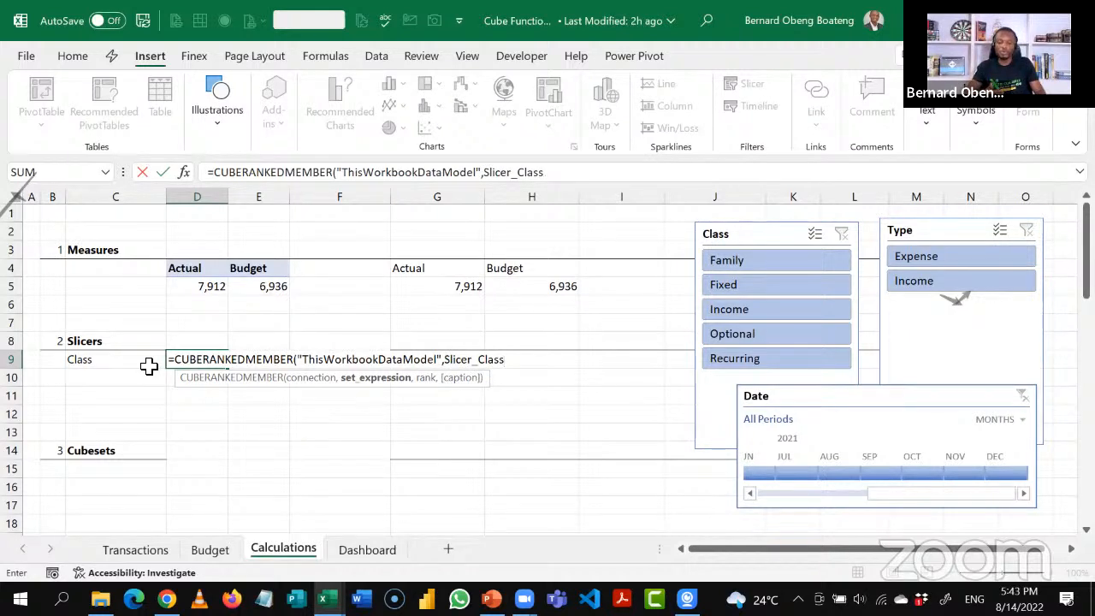
pyautogui.write(',1')
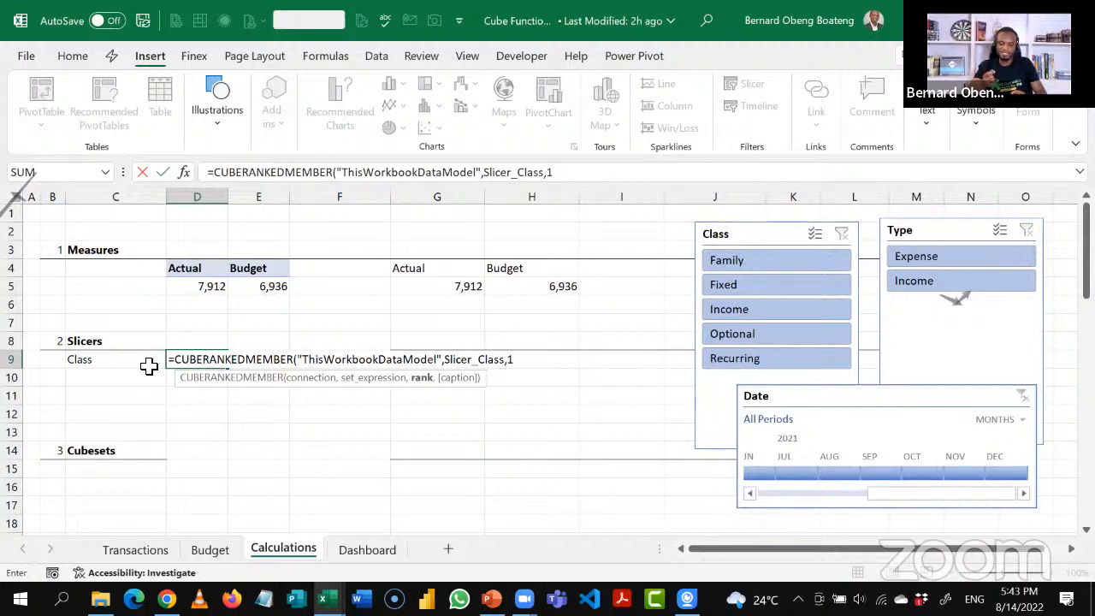
pyautogui.write(')')
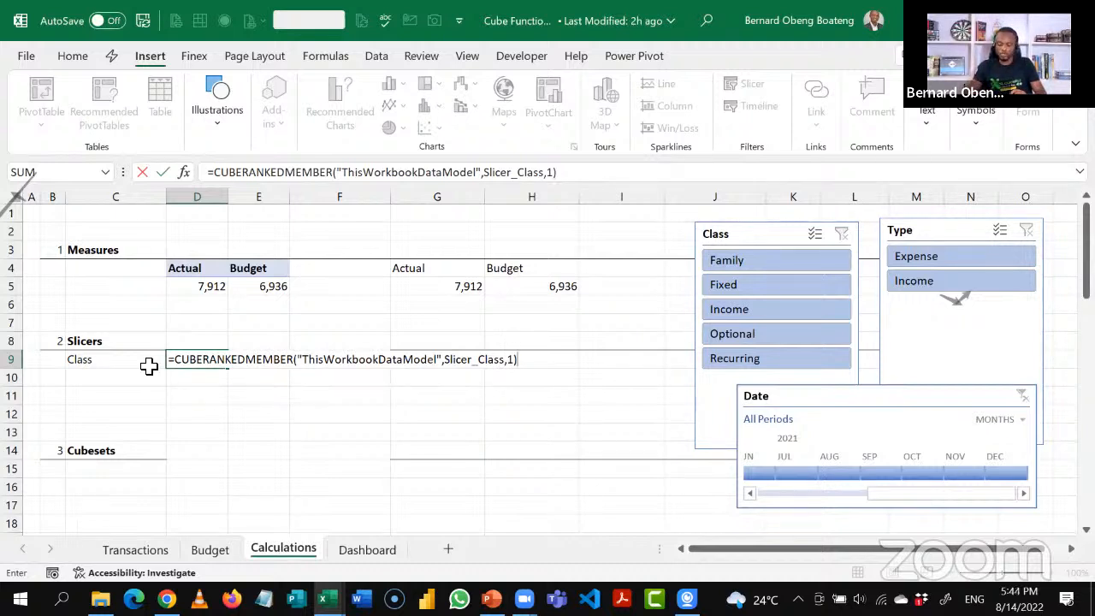
pyautogui.press('Return')
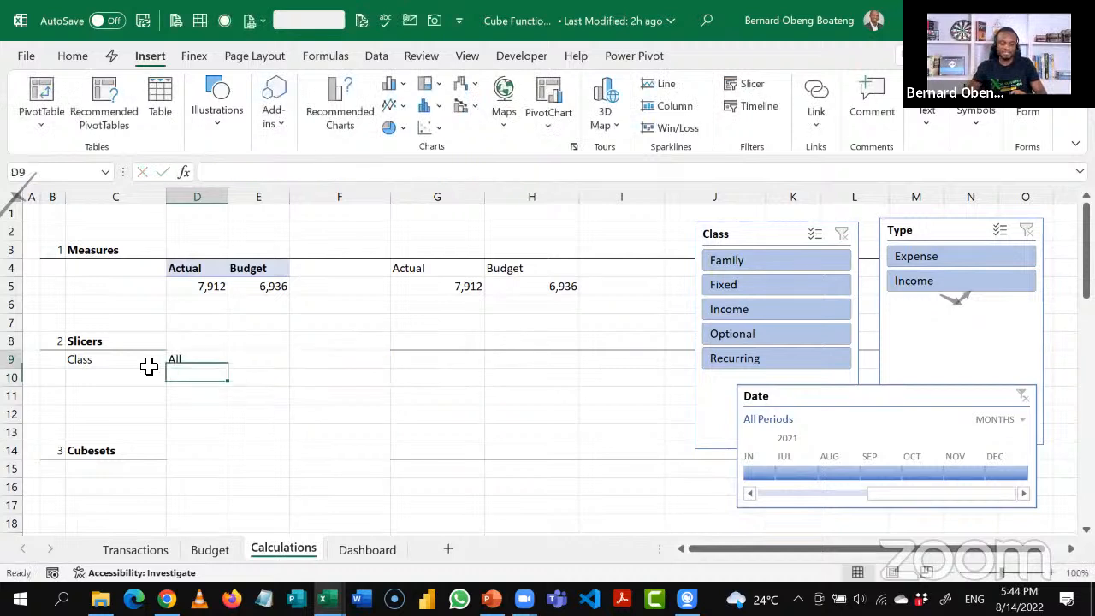
pyautogui.press('Up')
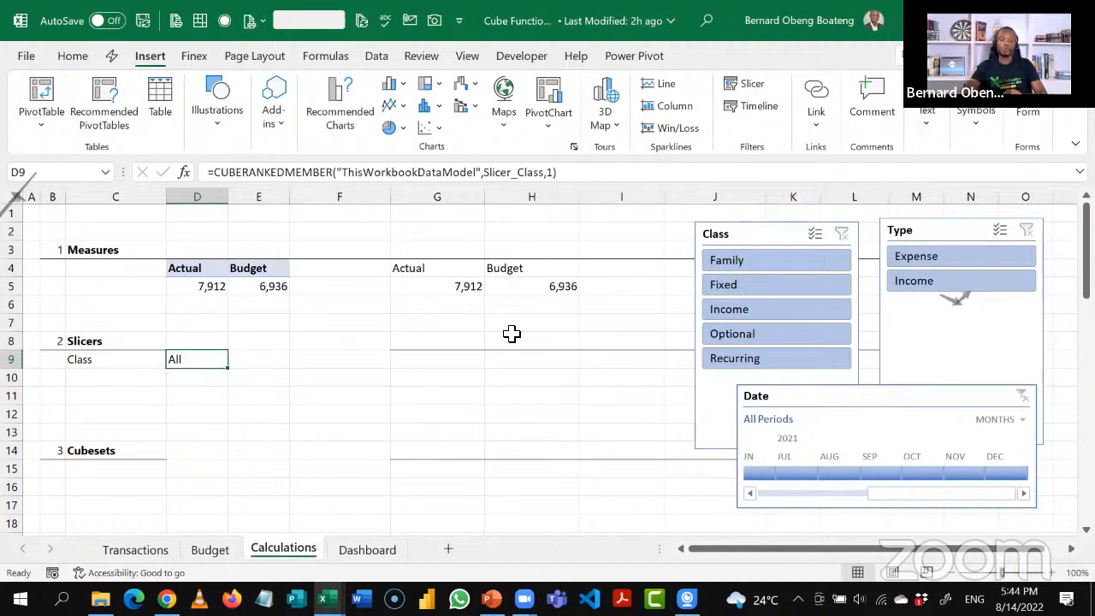
pyautogui.click(777, 261)
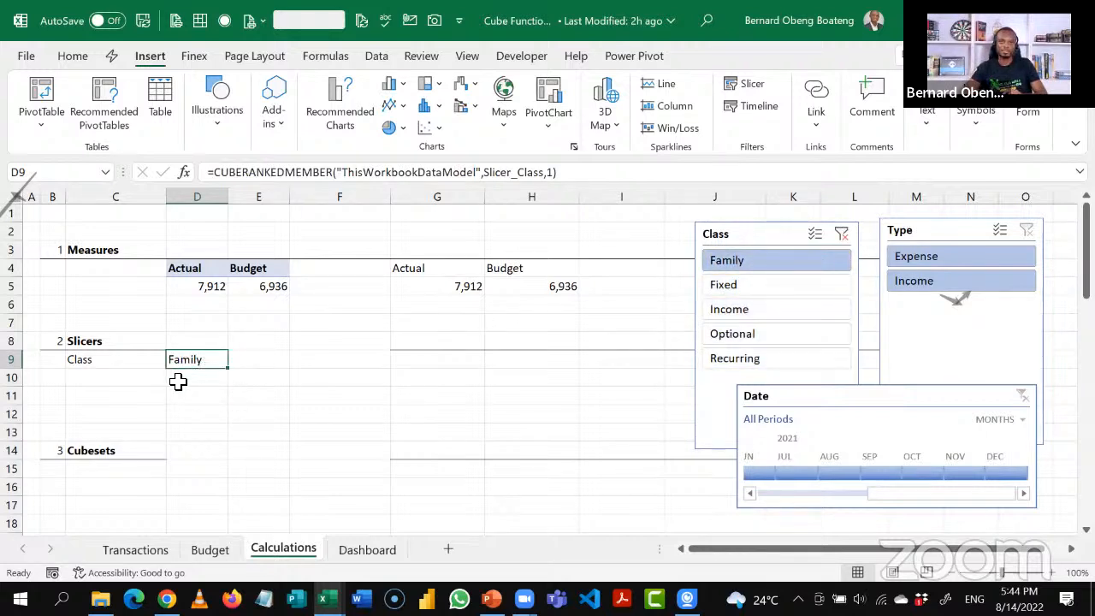
# Label cell C10, below the Class label, as Type.
pyautogui.click(143, 381)
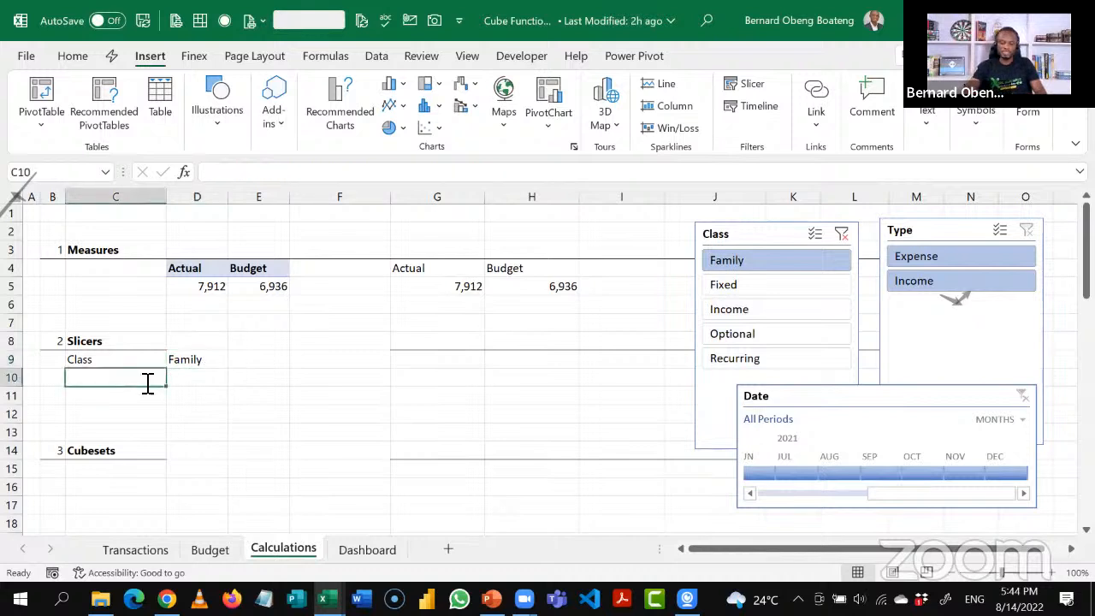
pyautogui.write('Type')
pyautogui.press('Return')
pyautogui.click(144, 380)
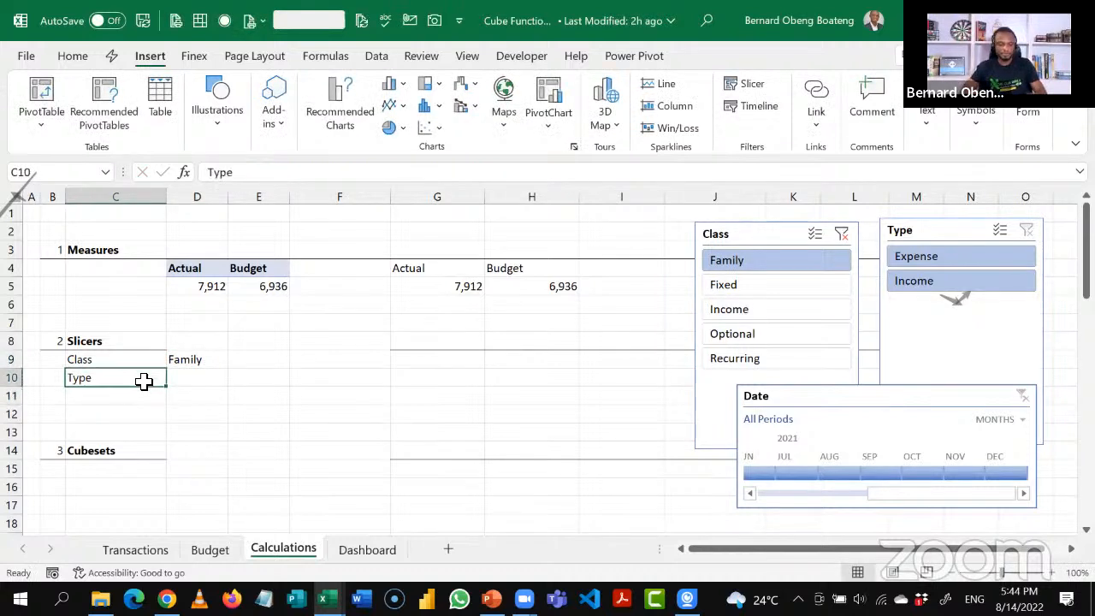
# Copy the CUBERANKEDMEMBER formula from D9 down into D10 beside the Type label.
pyautogui.press('Right')
pyautogui.doubleClick(195, 360)
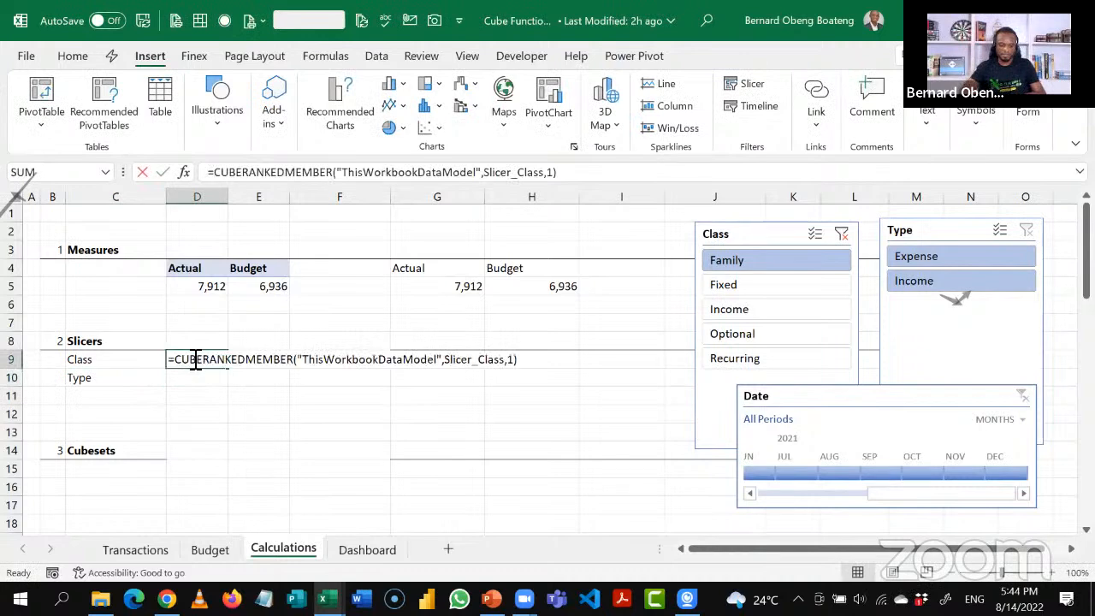
pyautogui.click(189, 378)
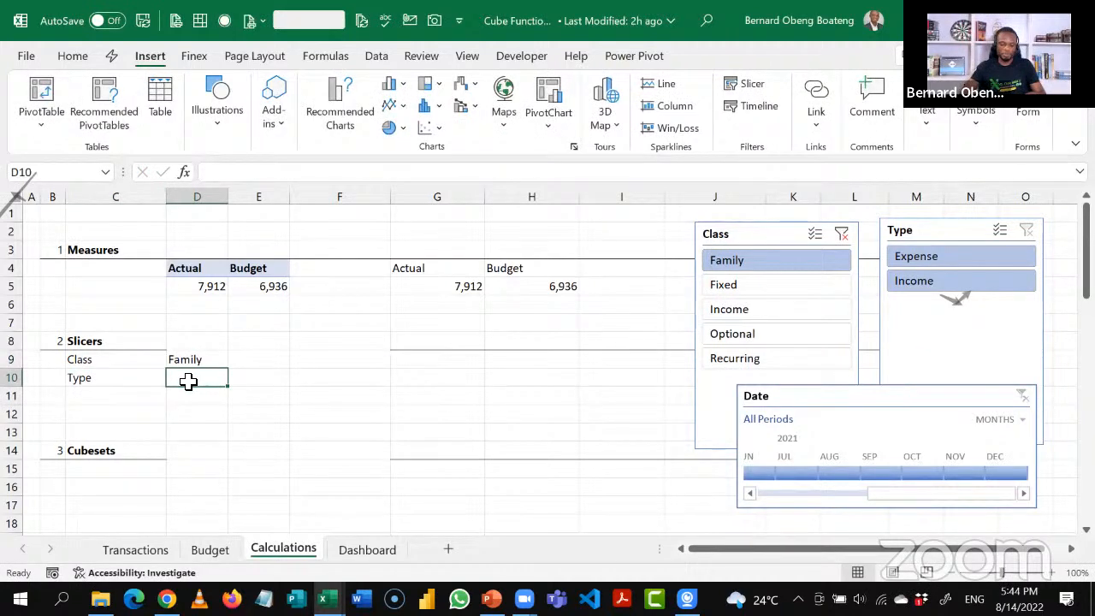
pyautogui.hotkey('ctrl', 'd')
# Change the set expression in D10's formula to Slicer_Type and test it by filtering the Type slicer to Expense.
pyautogui.doubleClick(188, 378)
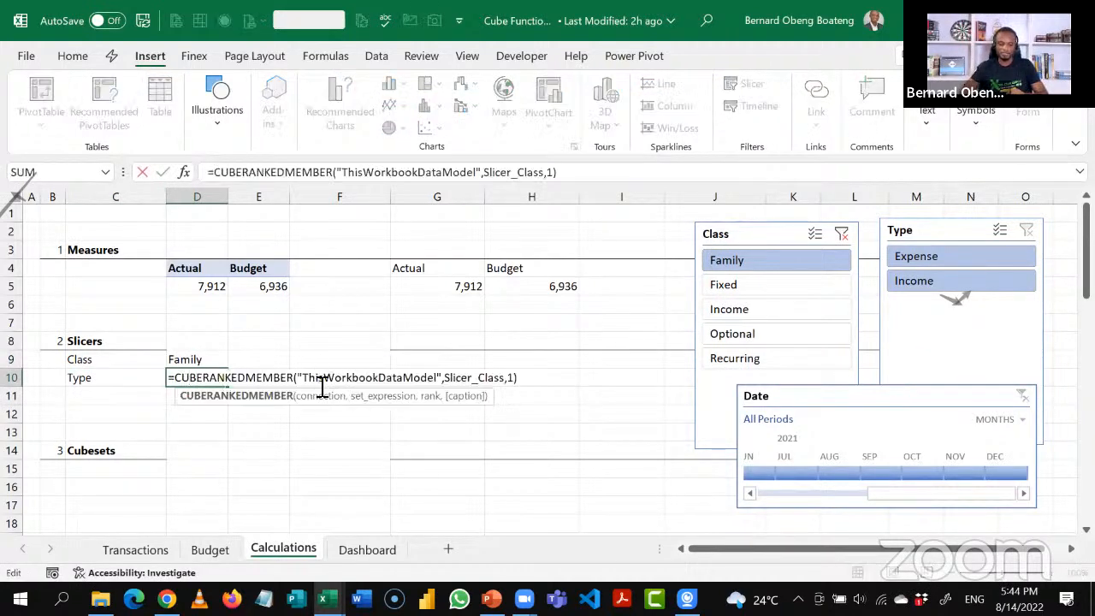
pyautogui.click(477, 382)
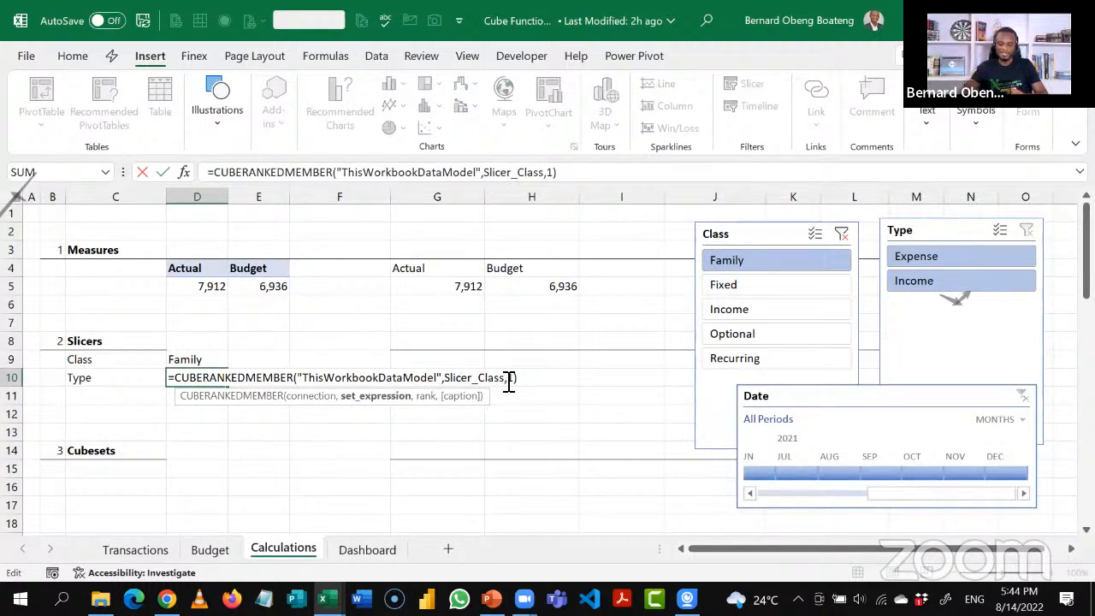
pyautogui.press('BackSpace')
pyautogui.press('BackSpace')
pyautogui.press('BackSpace')
pyautogui.press('BackSpace')
pyautogui.press('BackSpace')
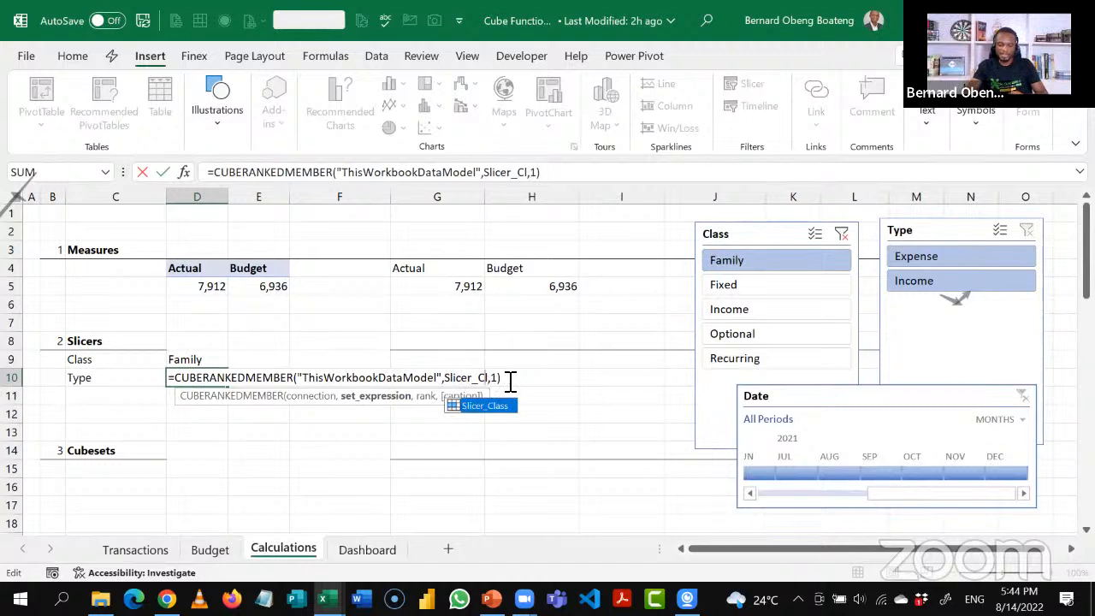
pyautogui.write('T')
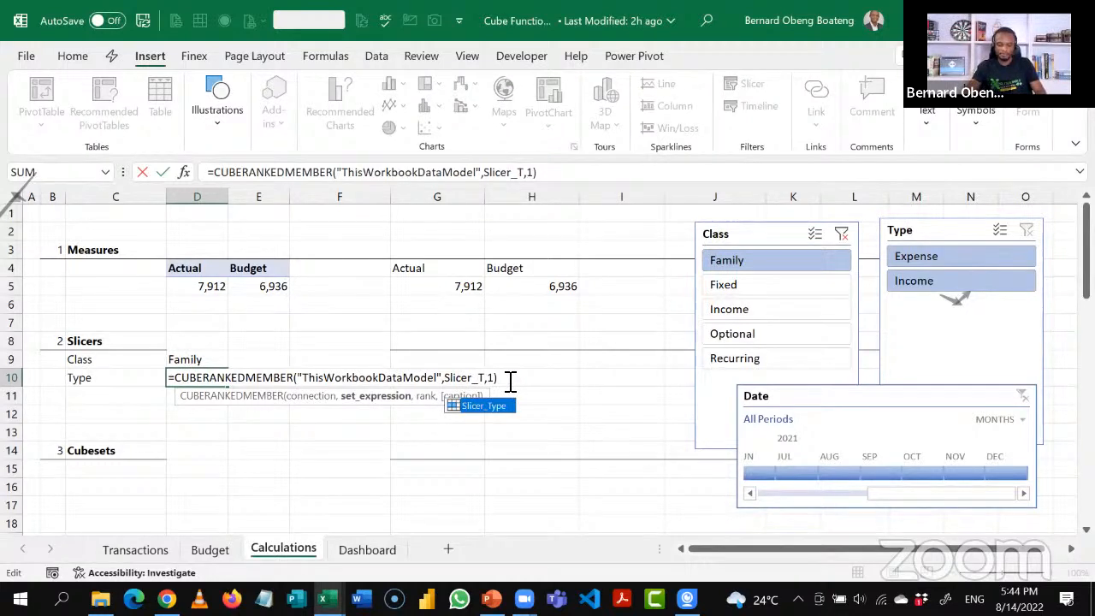
pyautogui.press('Tab')
pyautogui.press('Return')
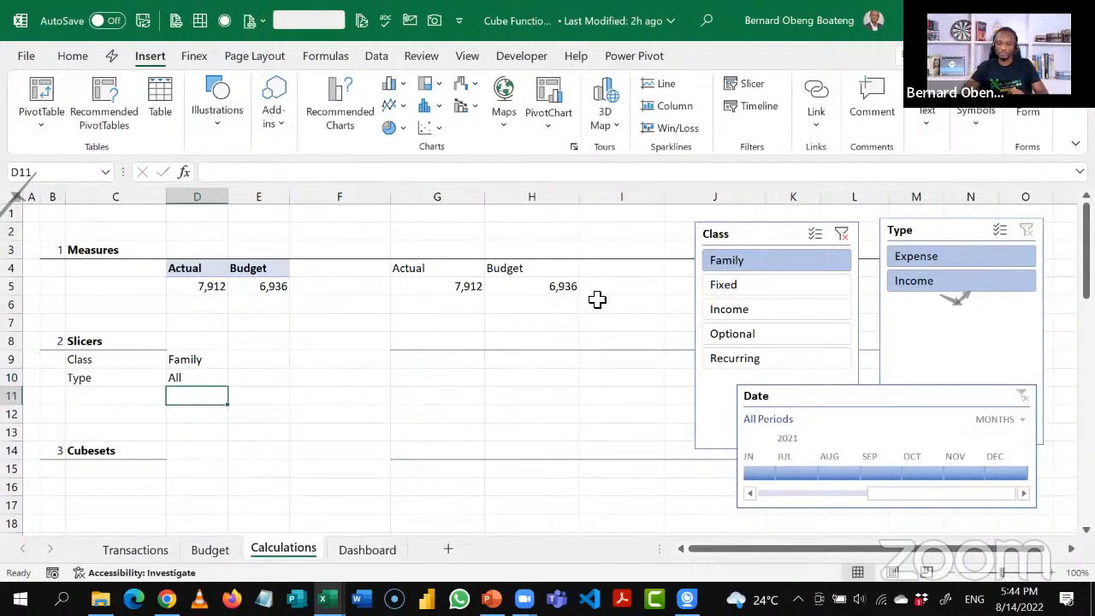
pyautogui.click(938, 258)
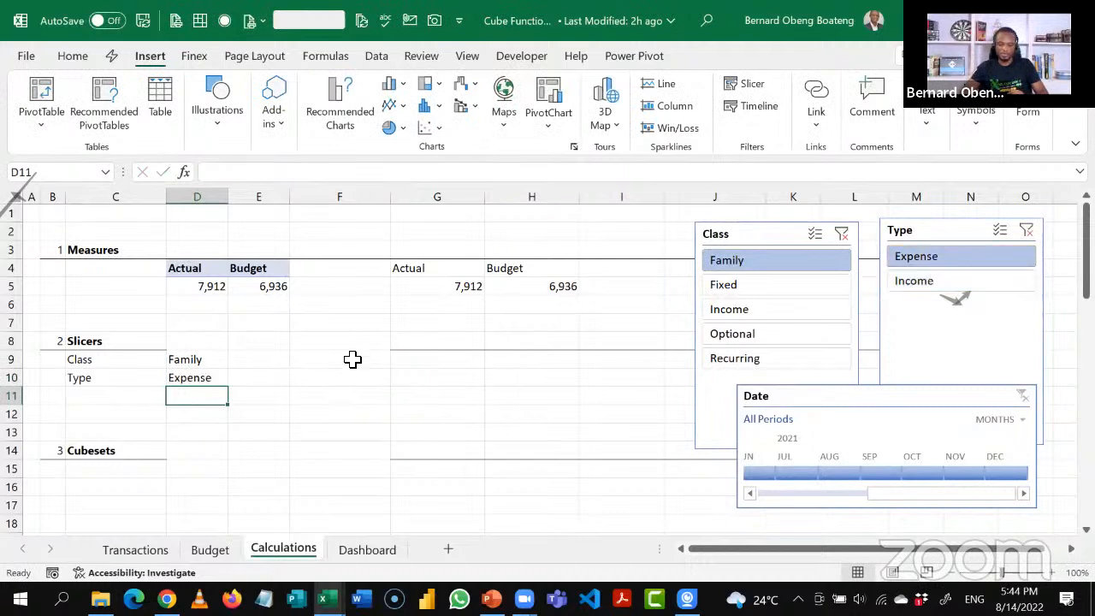
# Label cell C11 as Date and copy the D10 formula down into D11.
pyautogui.click(120, 399)
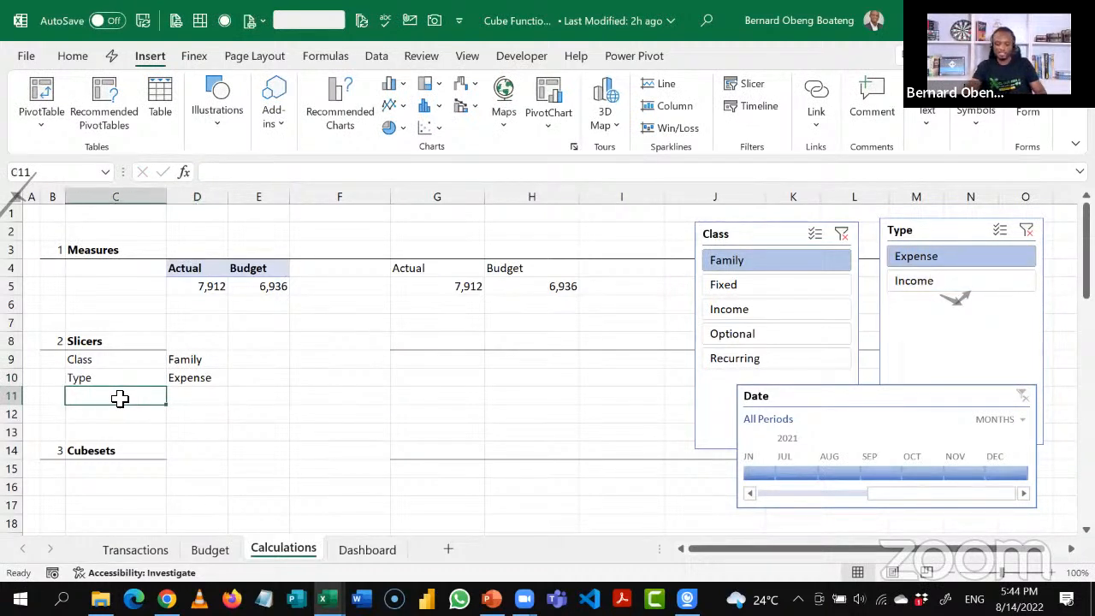
pyautogui.write('Date')
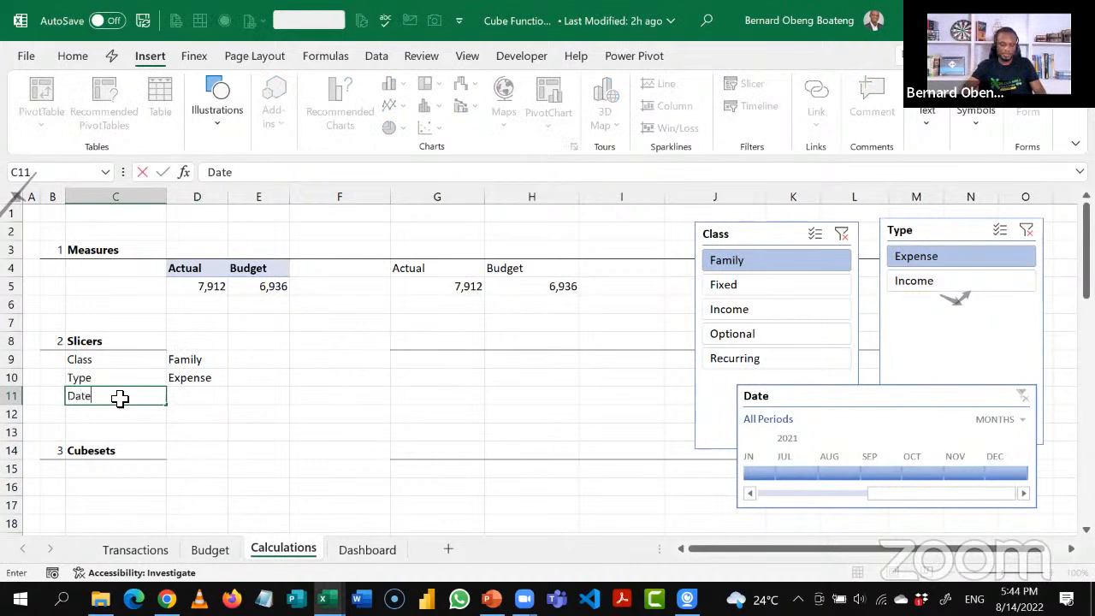
pyautogui.press('Tab')
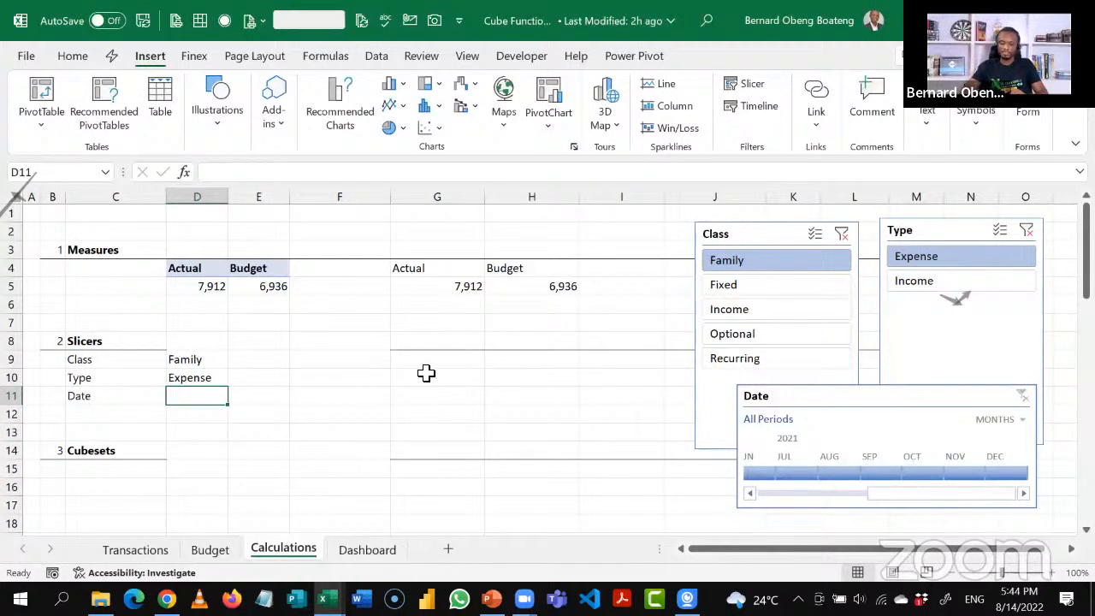
pyautogui.hotkey('ctrl', 'd')
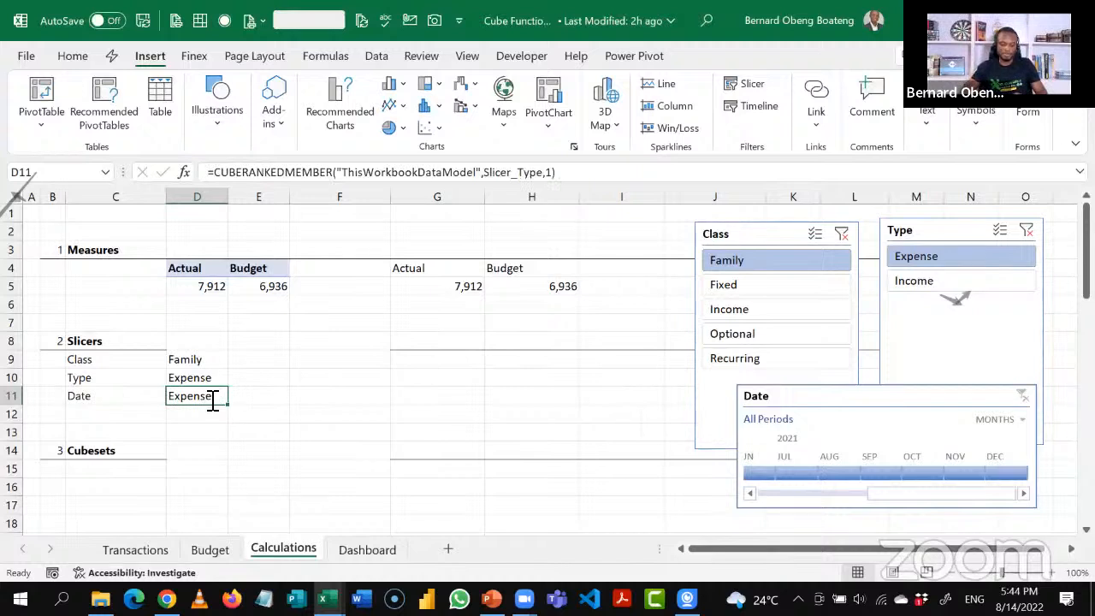
# Change the set expression in D11's formula to Timeline_Date and widen column D.
pyautogui.doubleClick(213, 399)
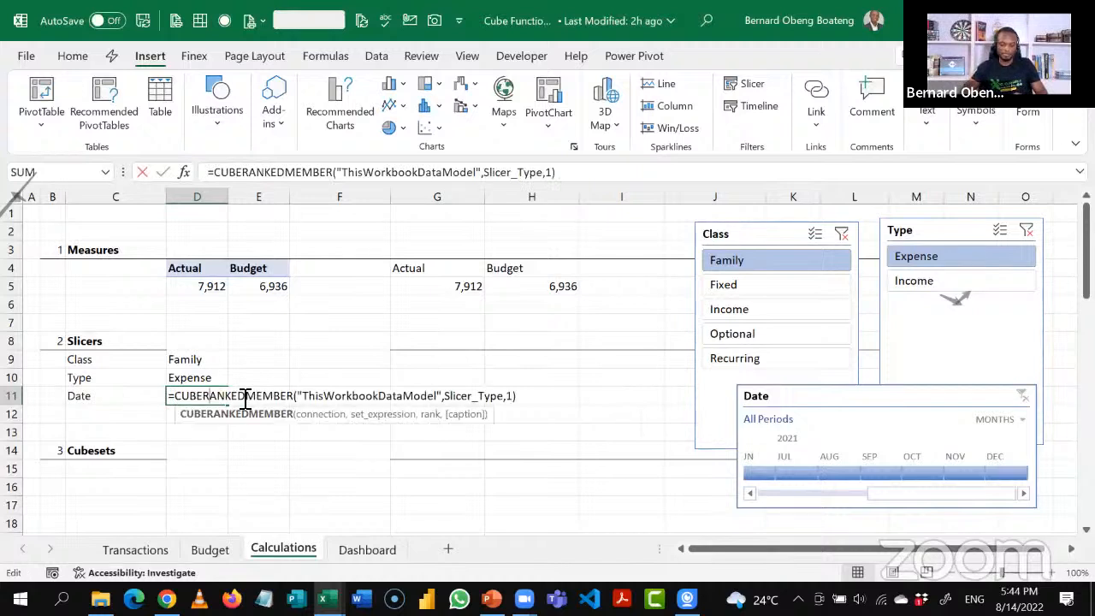
pyautogui.click(507, 400)
pyautogui.press('BackSpace')
pyautogui.press('BackSpace')
pyautogui.press('BackSpace')
pyautogui.press('BackSpace')
pyautogui.press('BackSpace')
pyautogui.press('BackSpace')
pyautogui.press('BackSpace')
pyautogui.press('BackSpace')
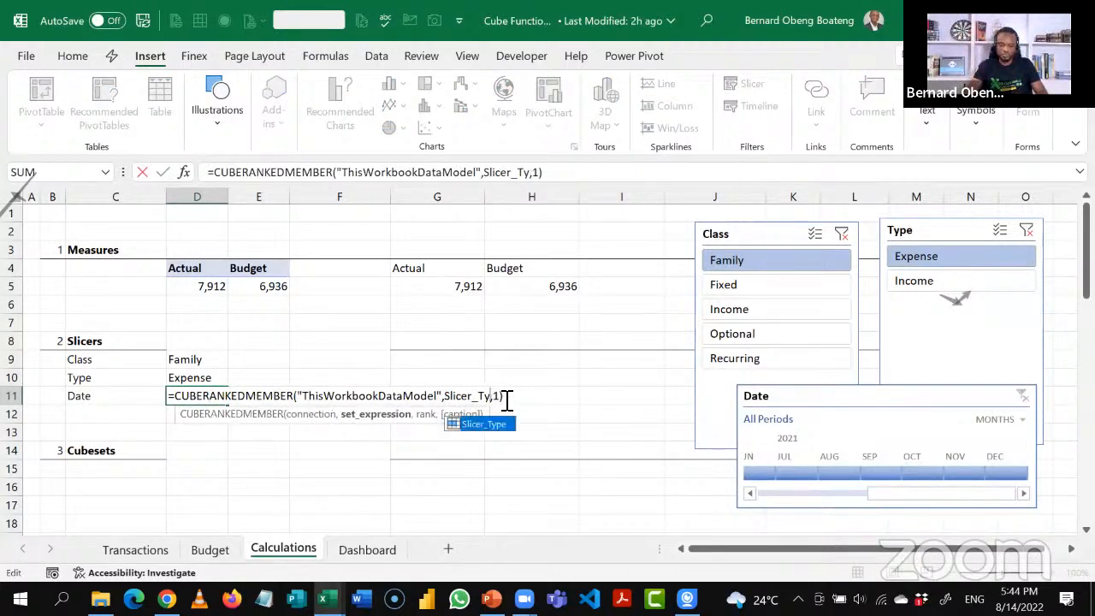
pyautogui.press('BackSpace')
pyautogui.press('BackSpace')
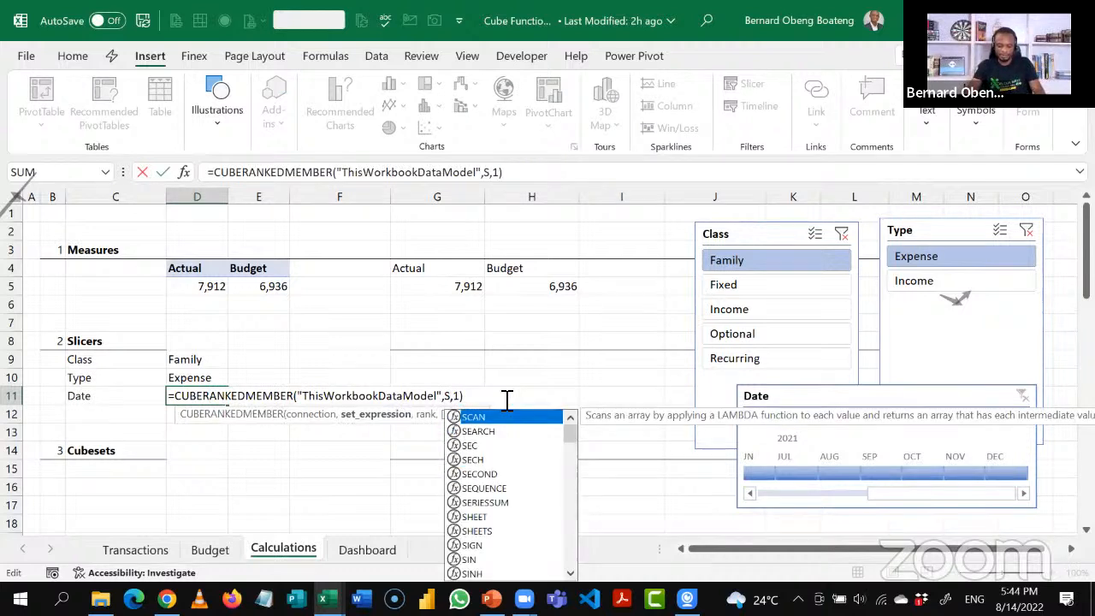
pyautogui.press('BackSpace')
pyautogui.write('Ti')
pyautogui.press('Down')
pyautogui.press('Tab')
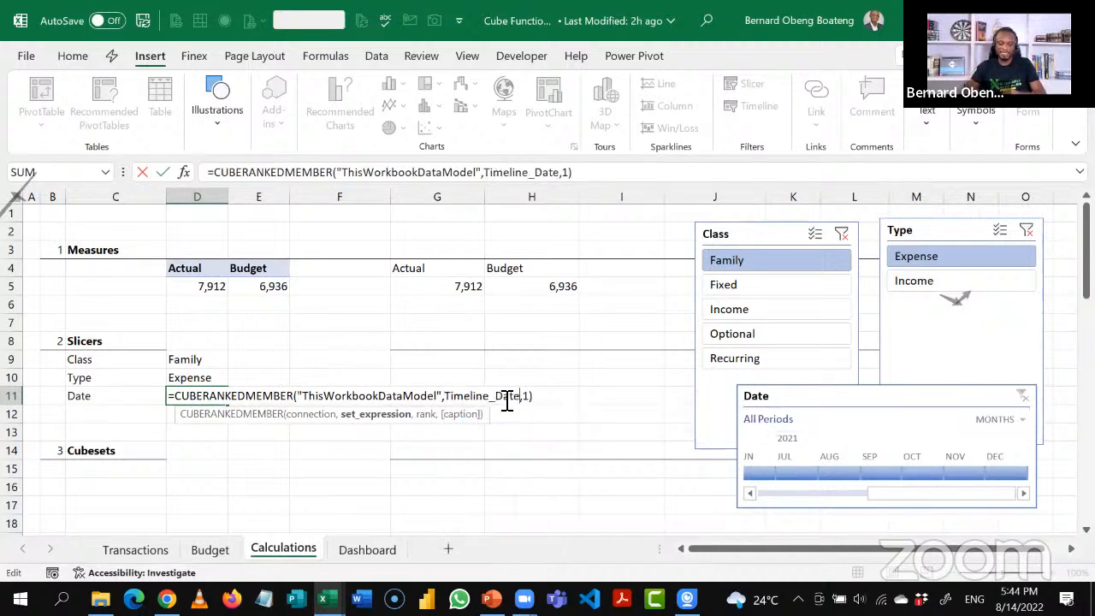
pyautogui.press('Return')
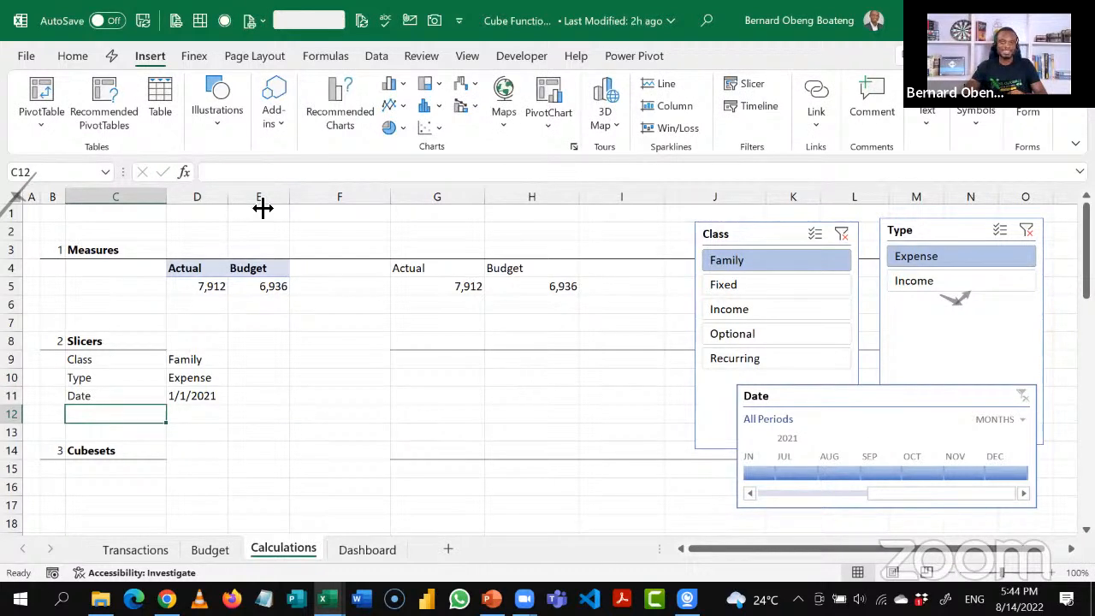
pyautogui.moveTo(233, 208); pyautogui.dragTo(275, 209)
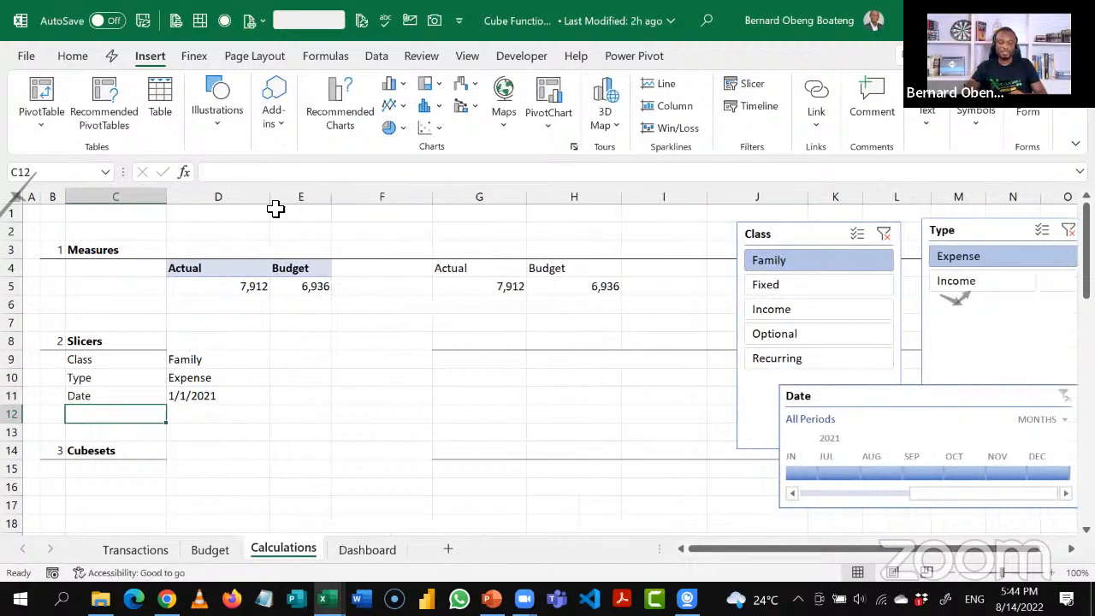
# Wrap D11's formula in DATEVALUE so it reads =DATEVALUE(CUBERANKEDMEMBER("ThisWorkbookDataModel",Timeline_Date,1)).
pyautogui.doubleClick(241, 397)
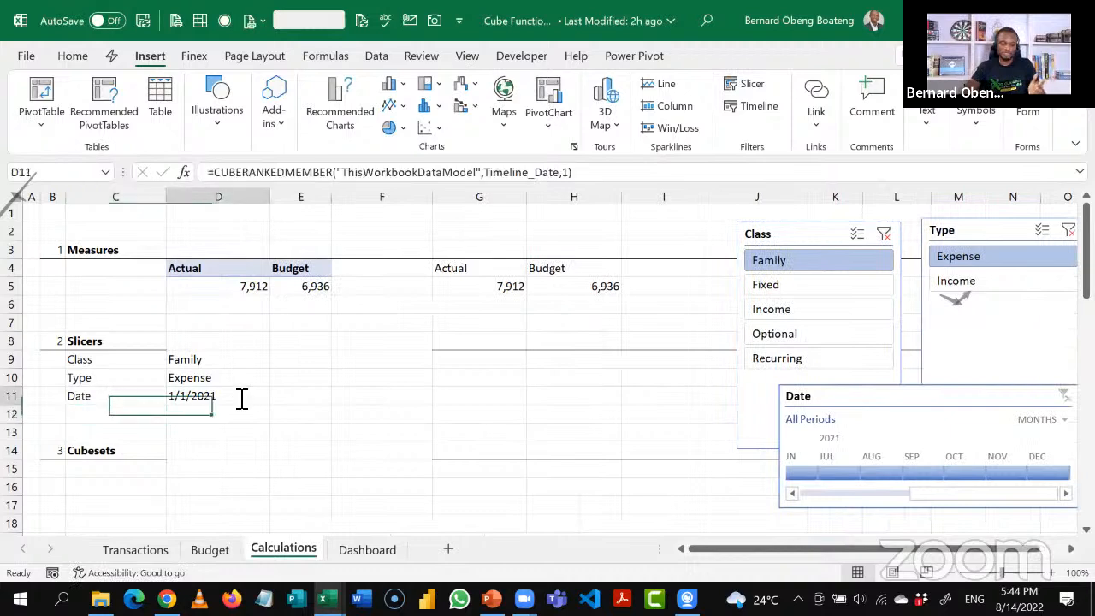
pyautogui.click(182, 400)
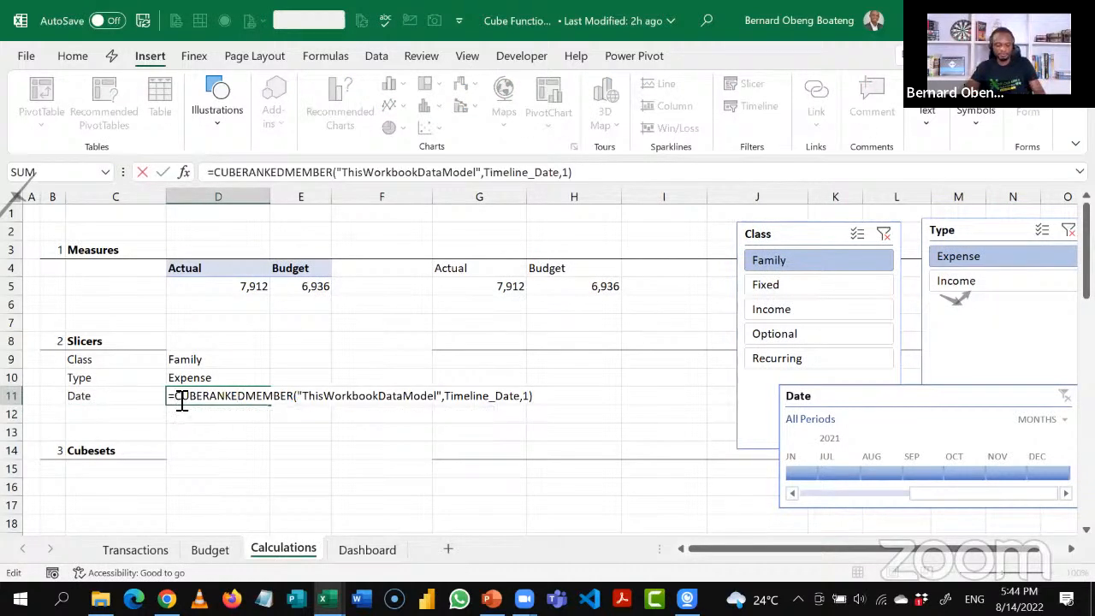
pyautogui.write('DA')
pyautogui.press('Down')
pyautogui.press('Tab')
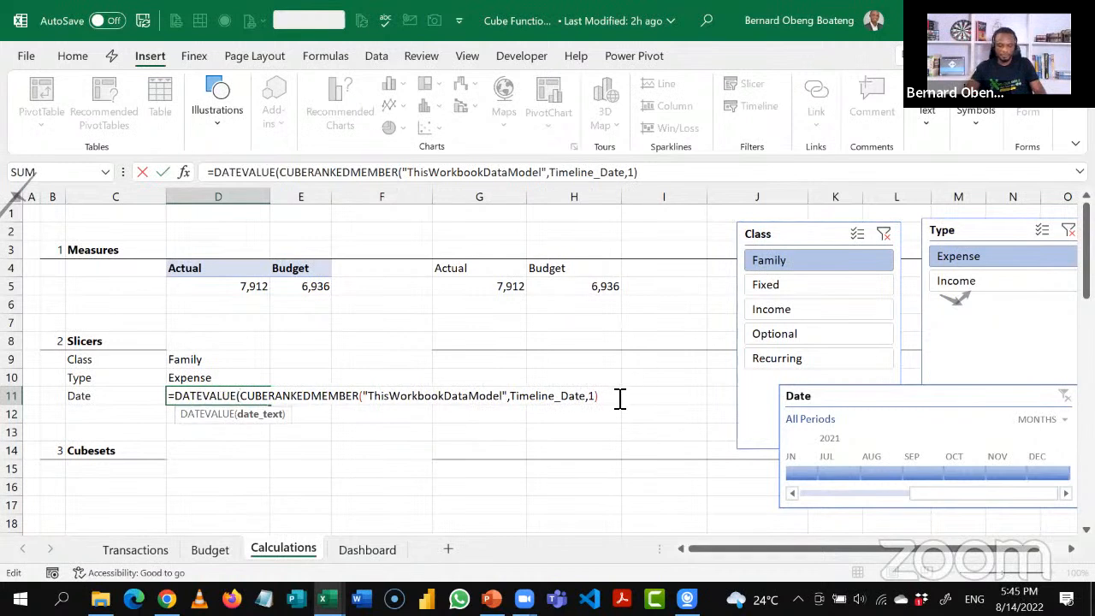
pyautogui.write(')')
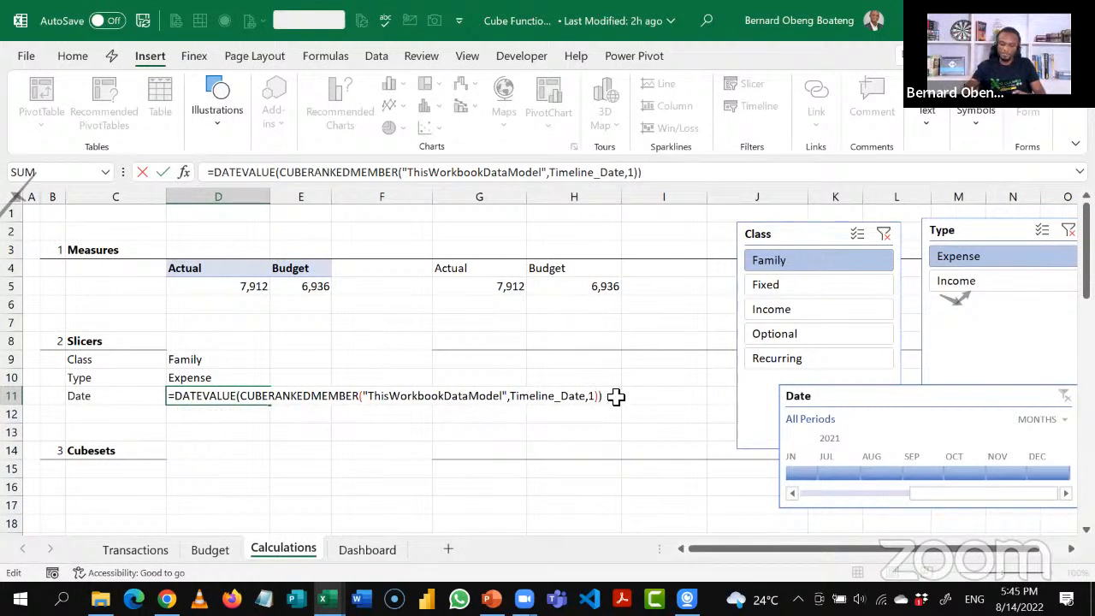
pyautogui.press('Return')
pyautogui.press('Up')
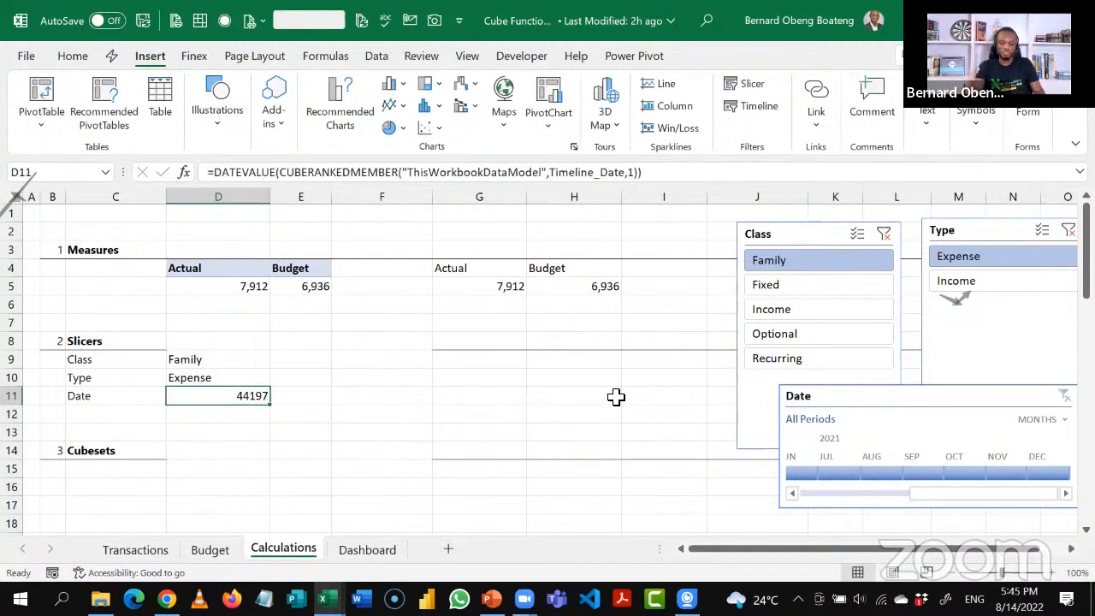
# Format D11 as a date and test it by filtering the Date timeline to July and August 2021 in turn.
pyautogui.hotkey('ctrl', 'shift', '3')
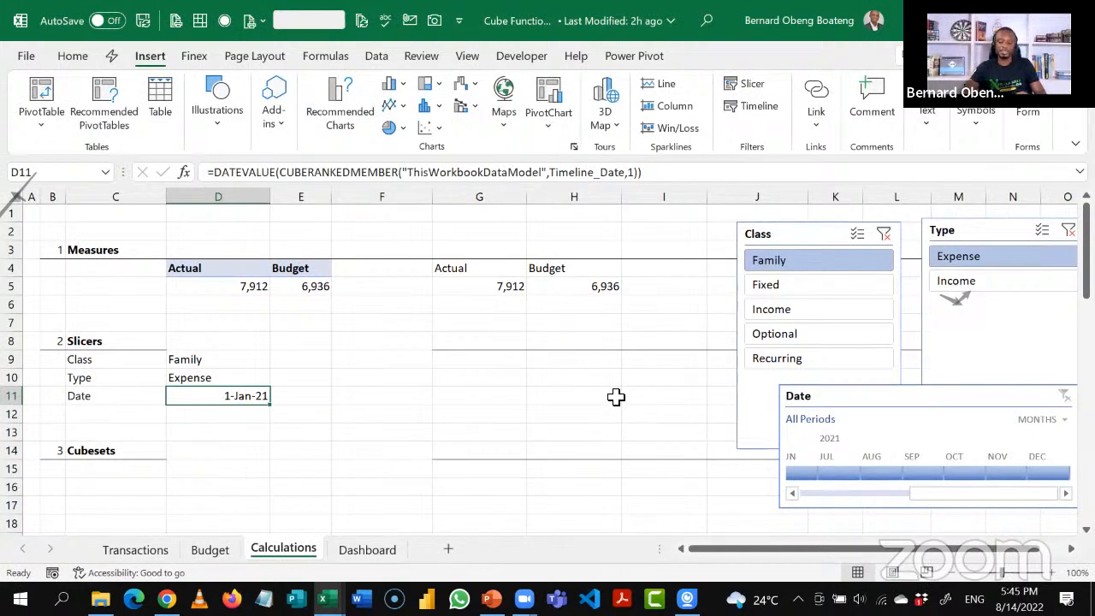
pyautogui.click(828, 473)
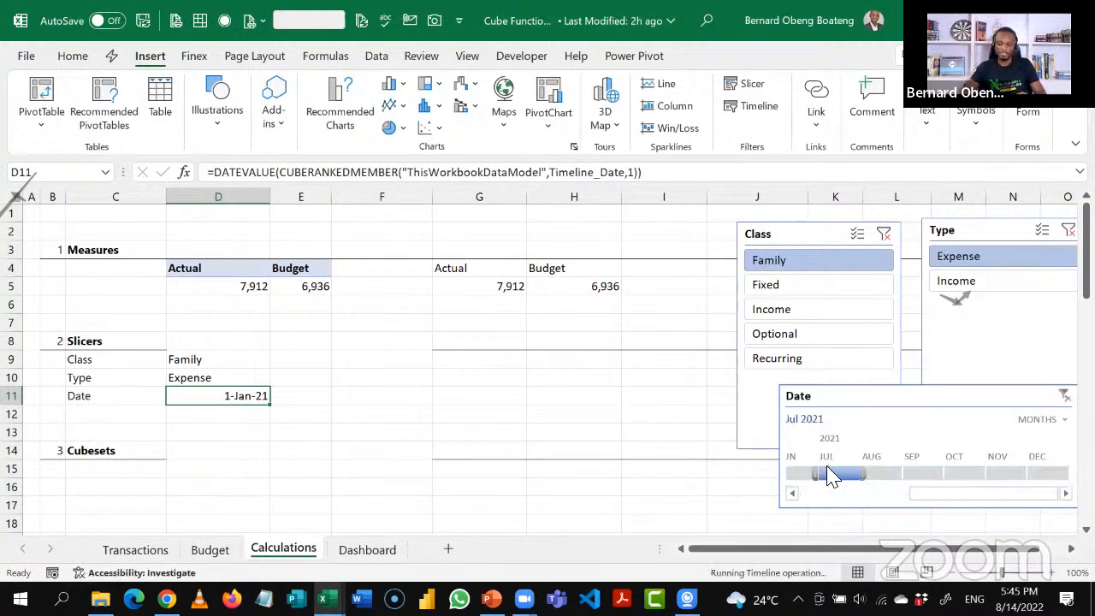
pyautogui.click(863, 475)
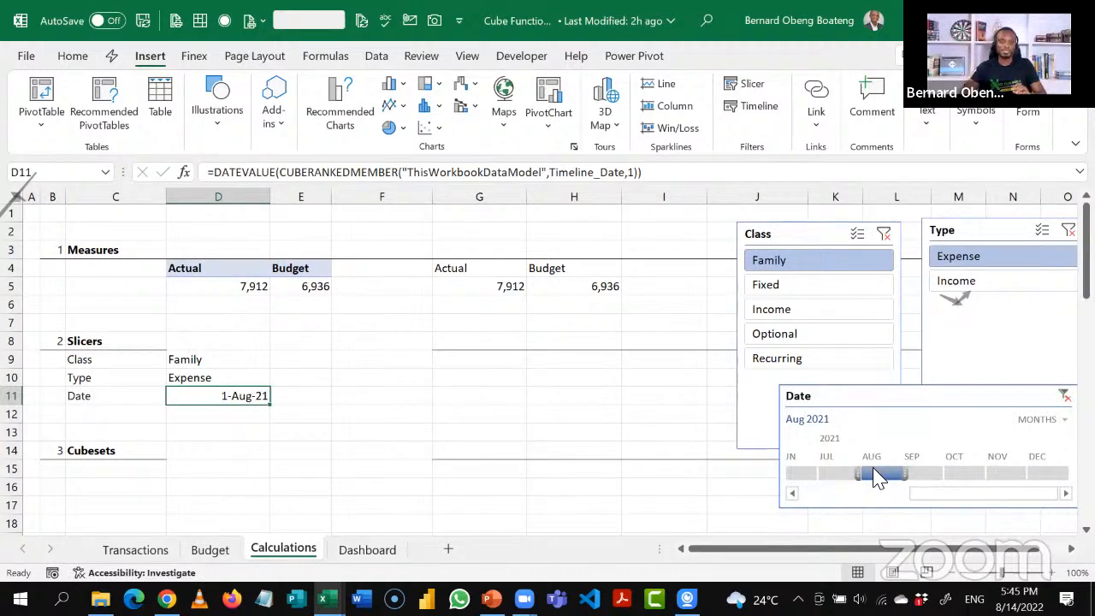
pyautogui.click(362, 415)
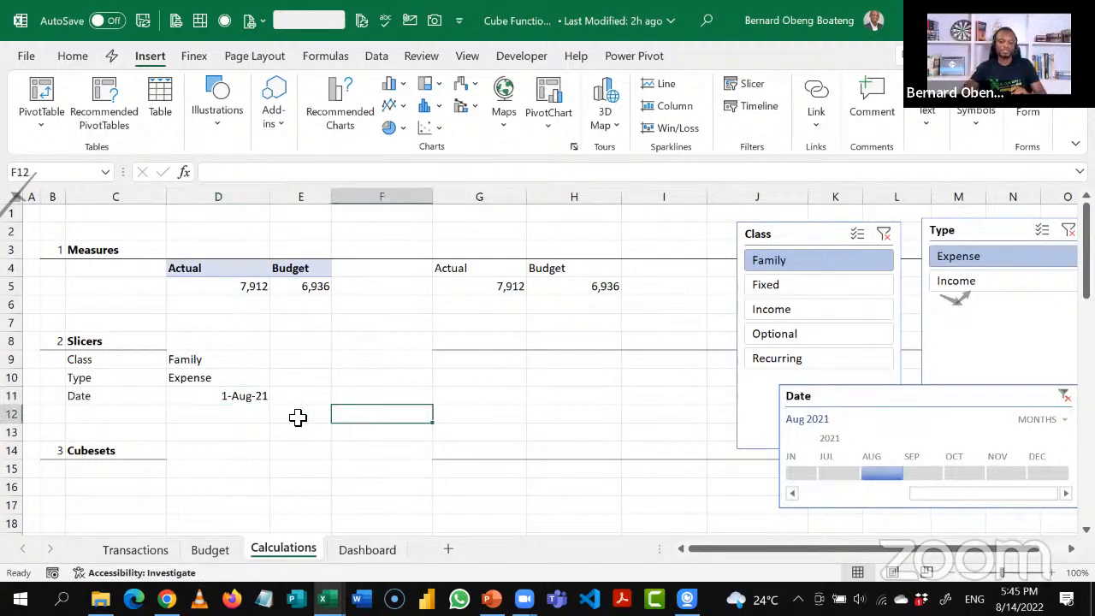
pyautogui.click(267, 420)
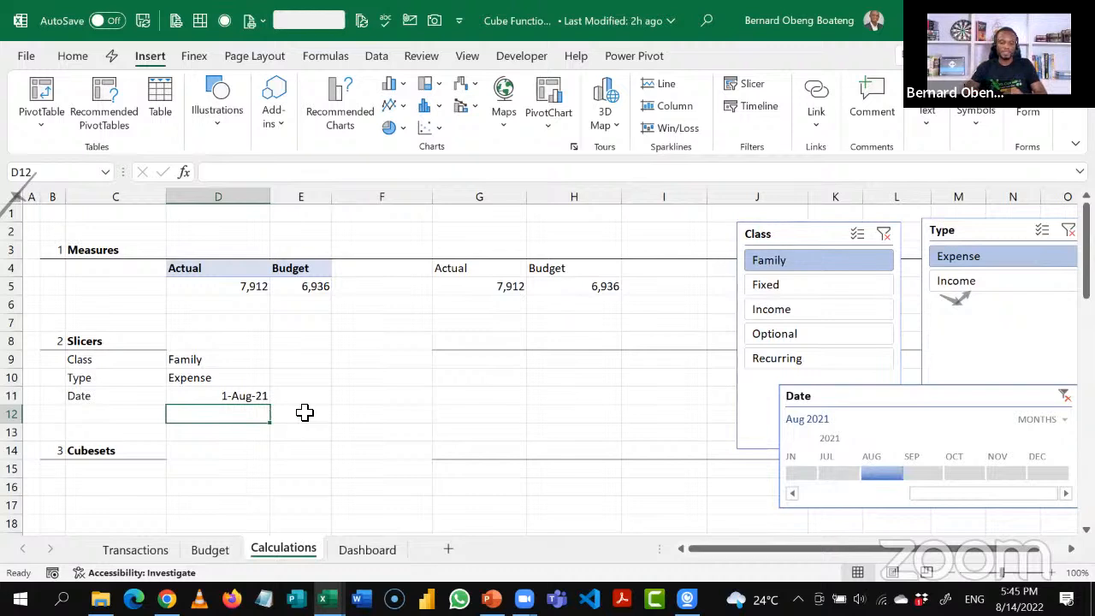
pyautogui.click(305, 413)
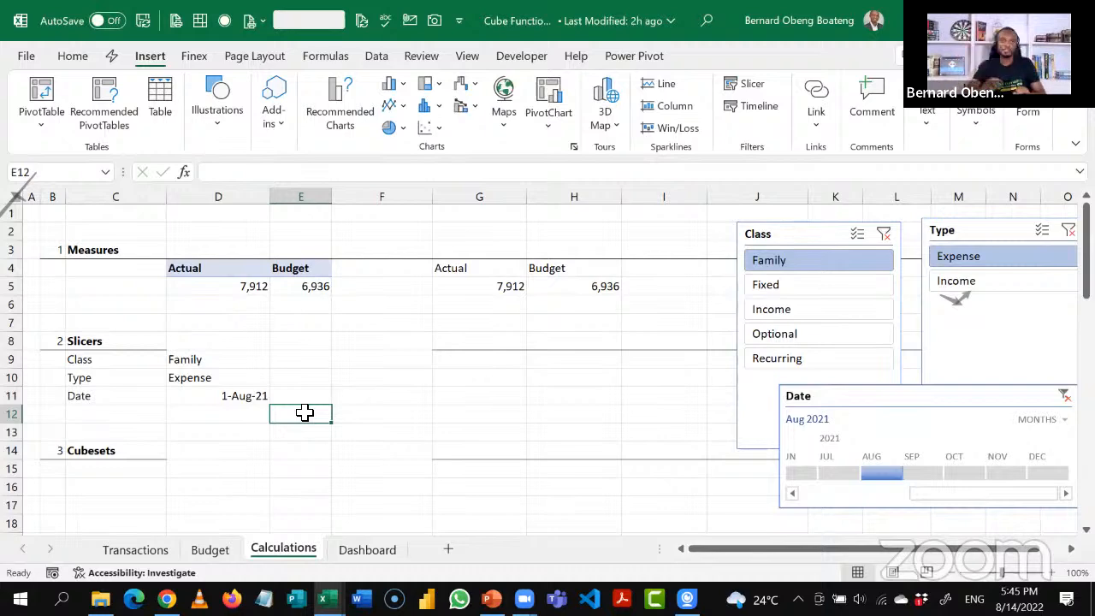
# With cell D12 selected, start a new Power Pivot measure in the My Measures table and name it Selected Date.
pyautogui.click(237, 411)
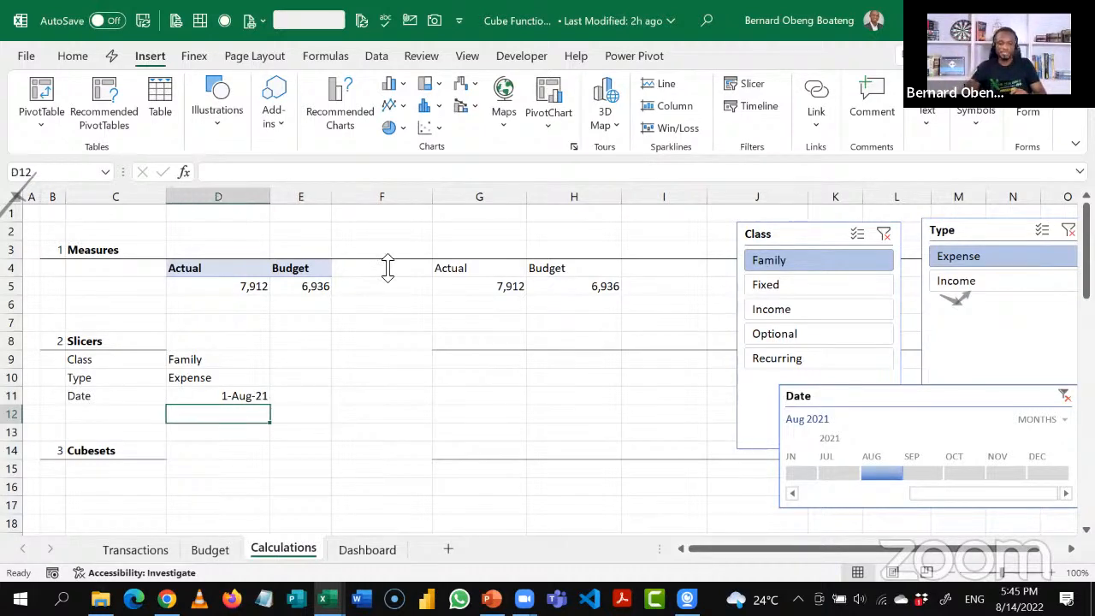
pyautogui.click(640, 58)
pyautogui.click(96, 120)
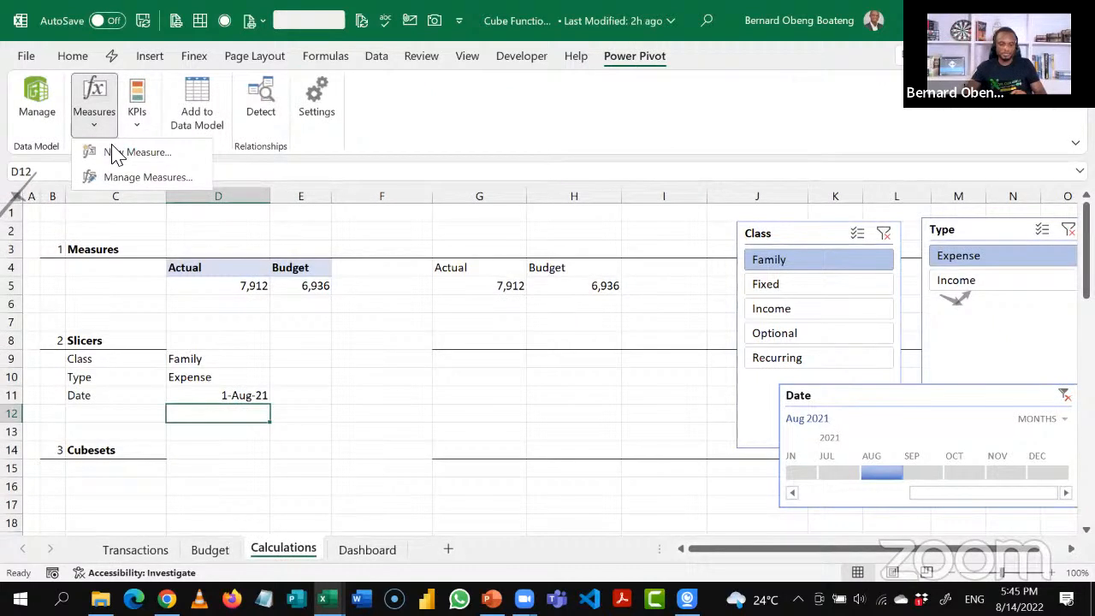
pyautogui.click(116, 152)
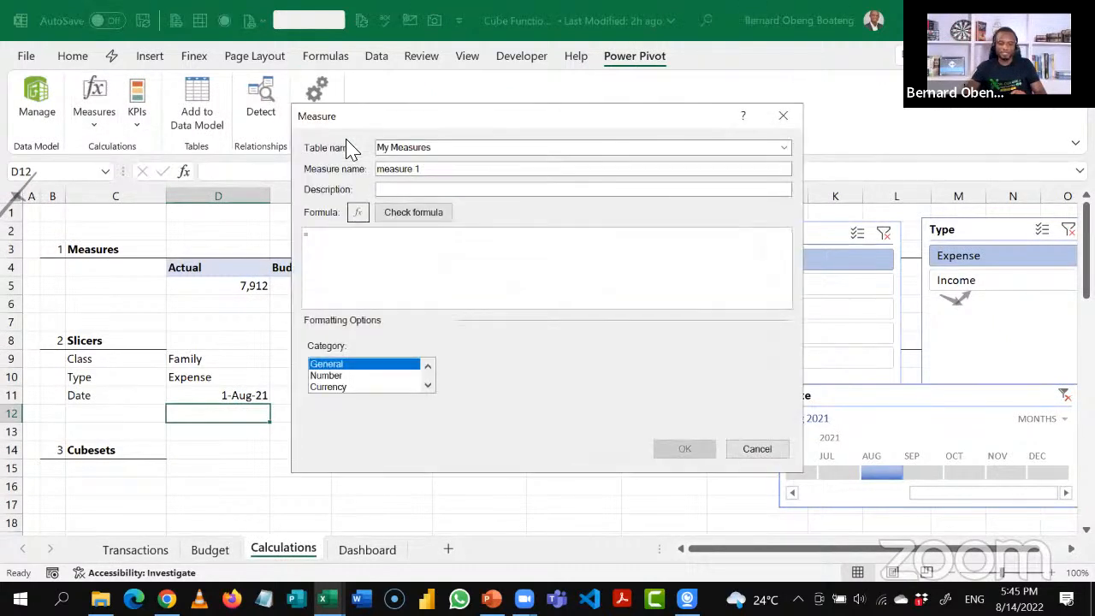
pyautogui.write('sE')
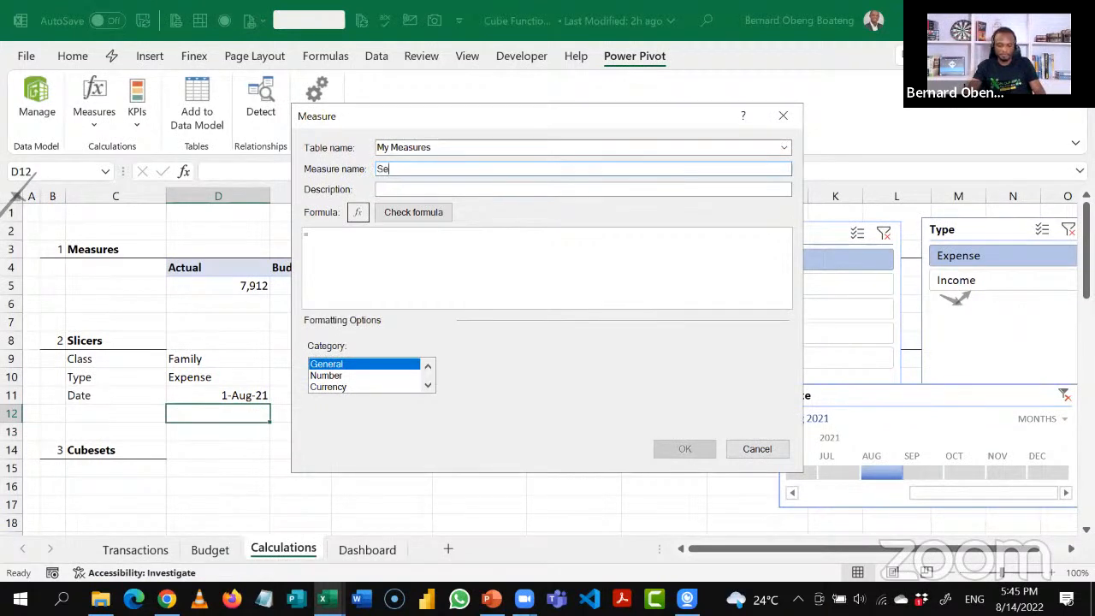
pyautogui.write('lected Date')
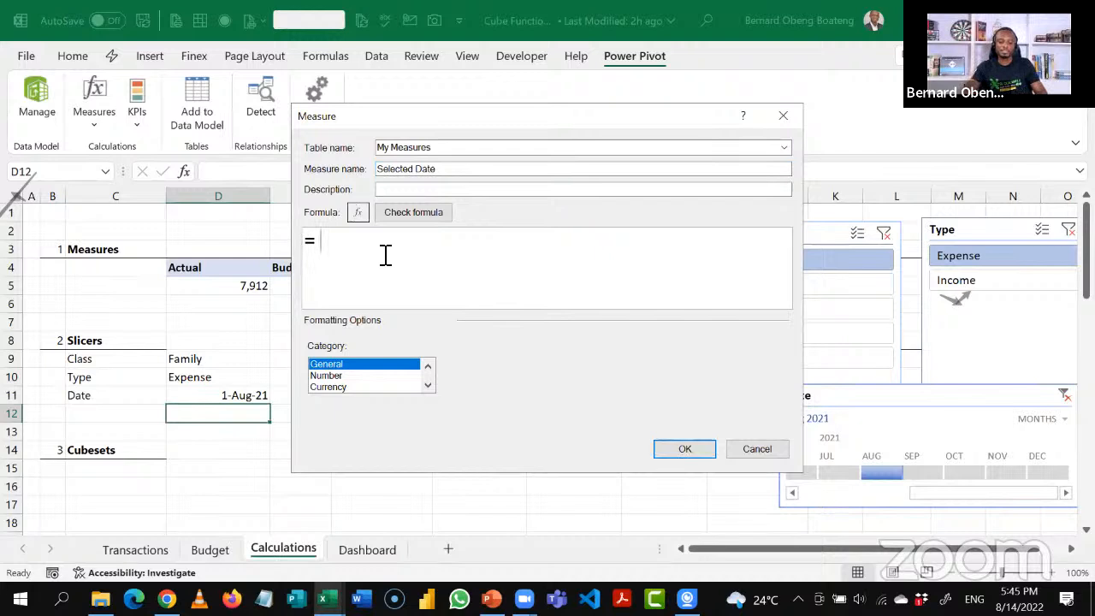
# Enter the measure formula =MIN('Calendar'[Date]).
pyautogui.write('I')
pyautogui.press('BackSpace')
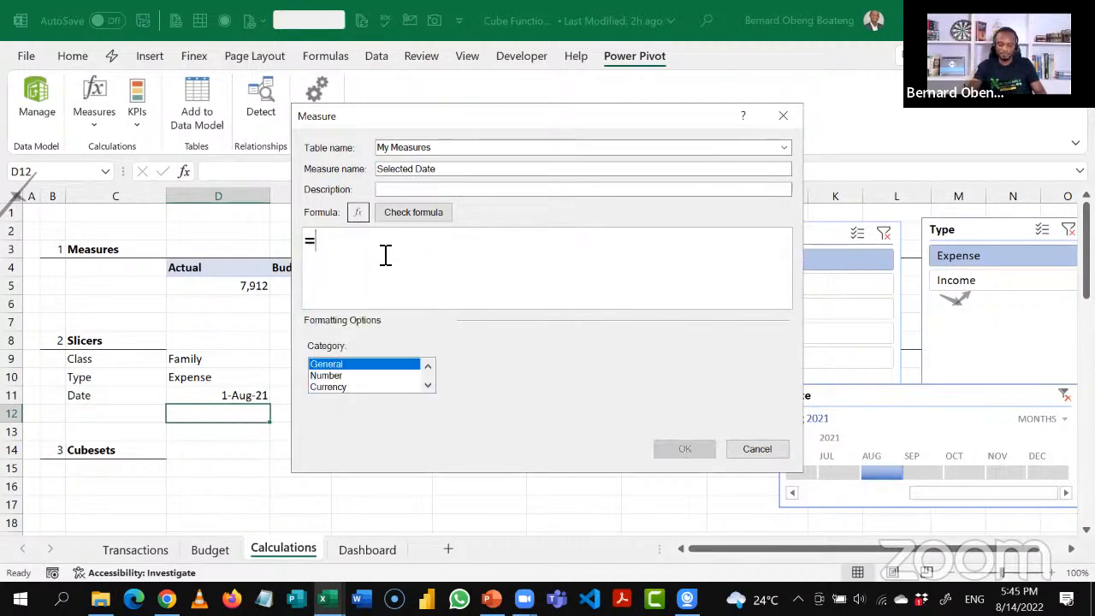
pyautogui.write('MIN(')
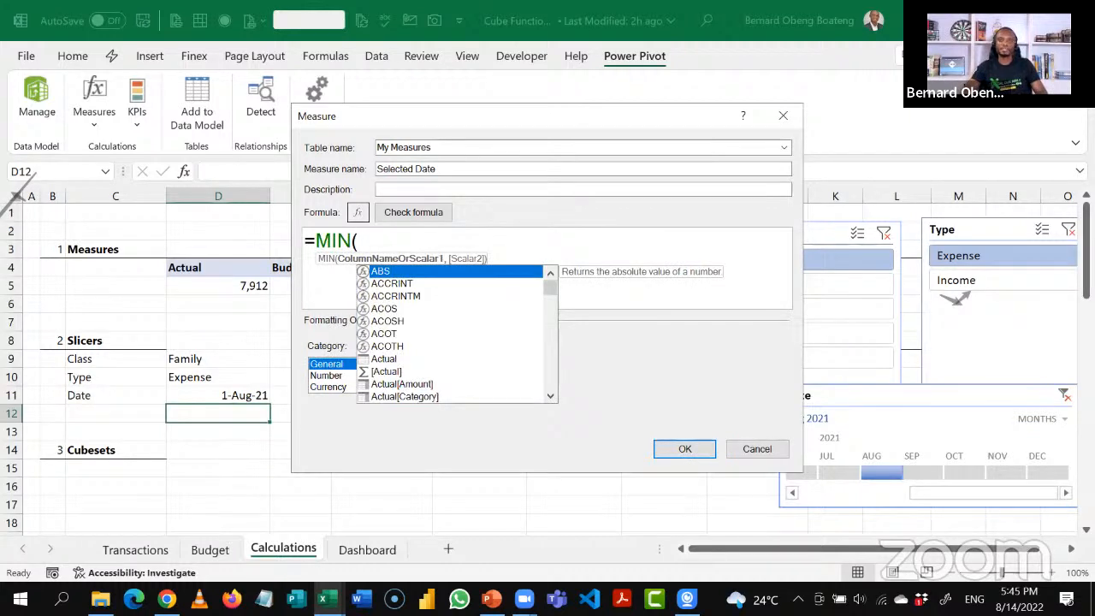
pyautogui.write('CAL')
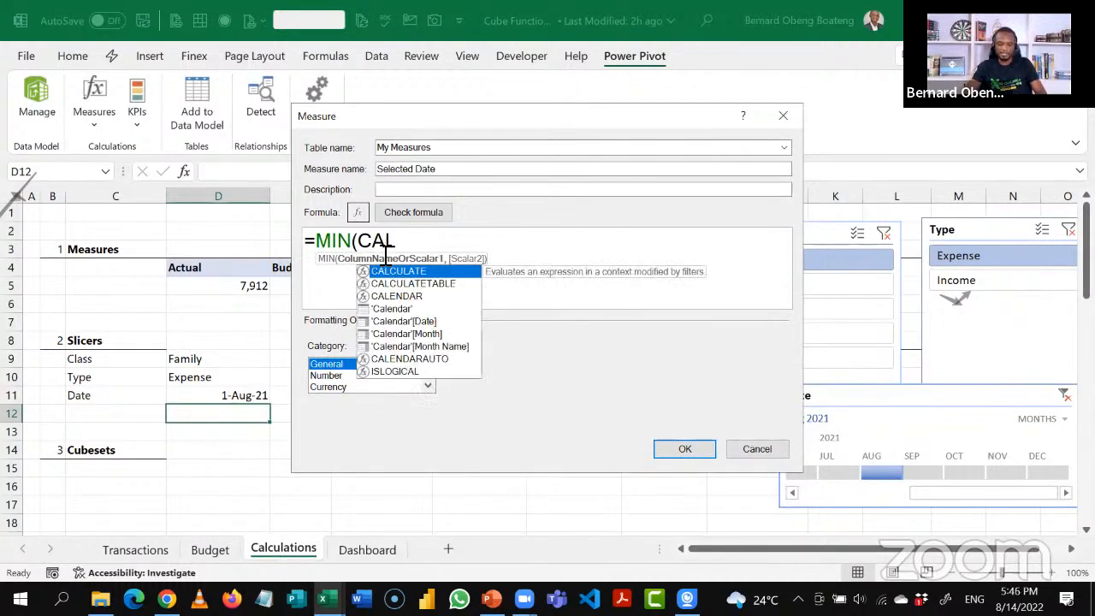
pyautogui.press('Down')
pyautogui.press('Down')
pyautogui.press('Down')
pyautogui.press('Tab')
pyautogui.press('Down')
pyautogui.press('Tab')
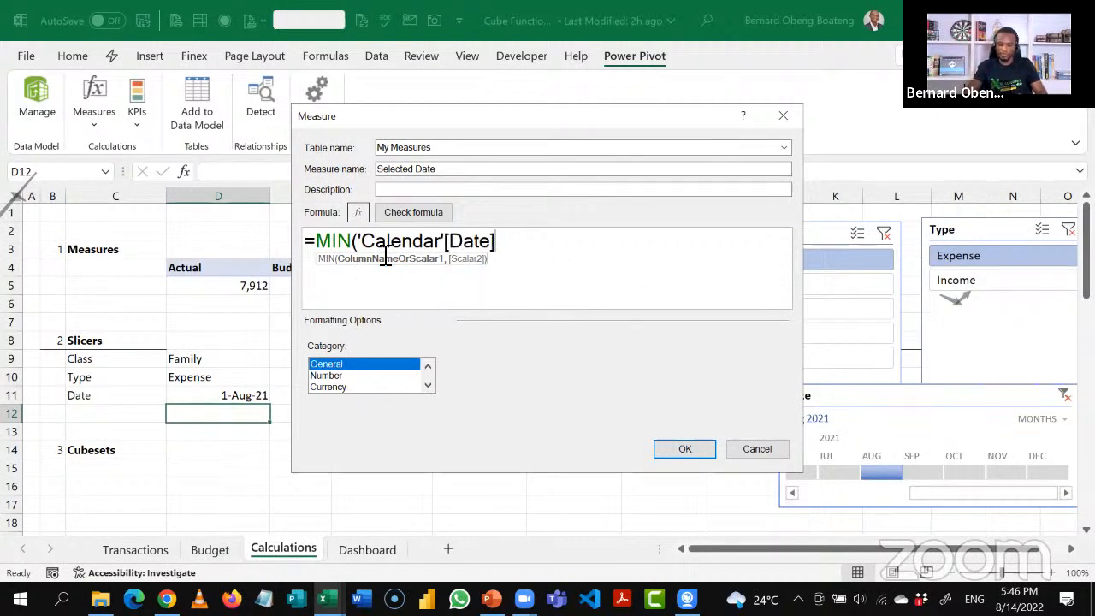
pyautogui.write(')')
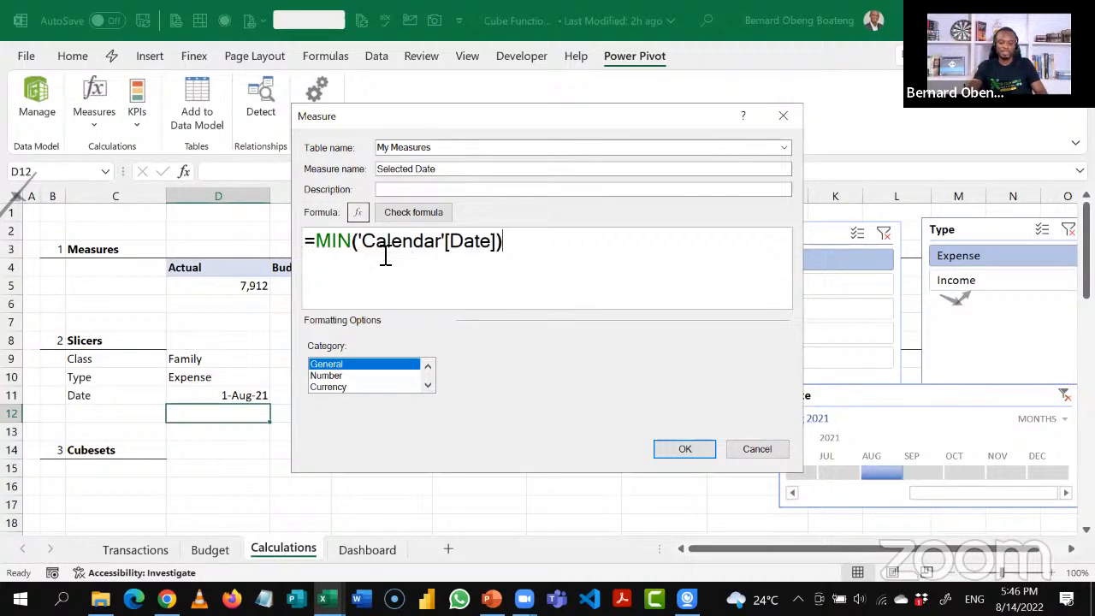
# Wrap the MIN expression in a FORMAT function with the date format "dd-mmm-yyyy".
pyautogui.click(315, 242)
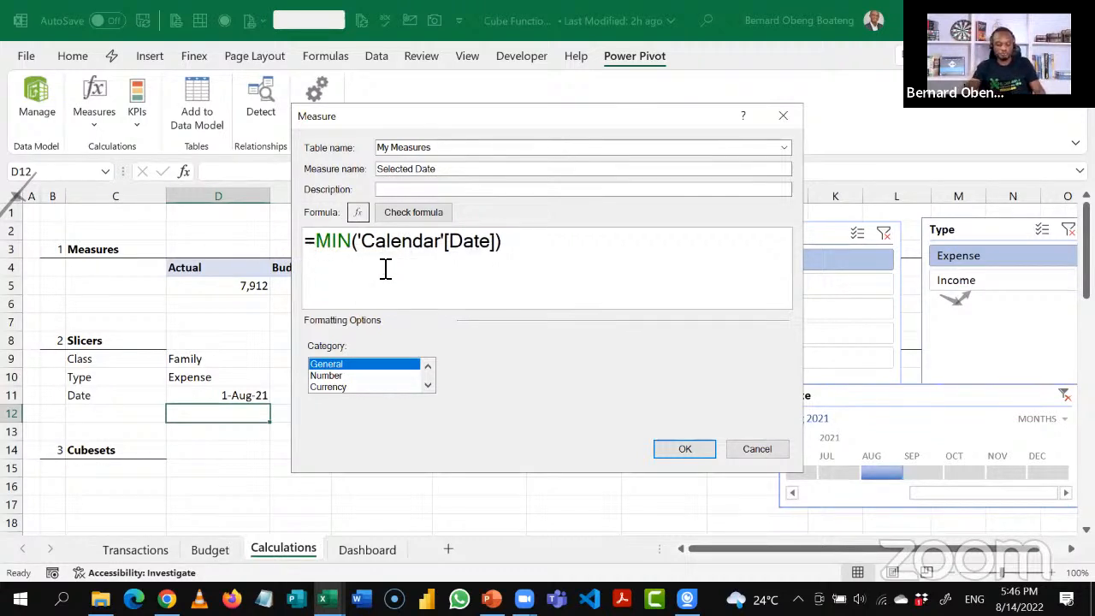
pyautogui.write('FORMAT(')
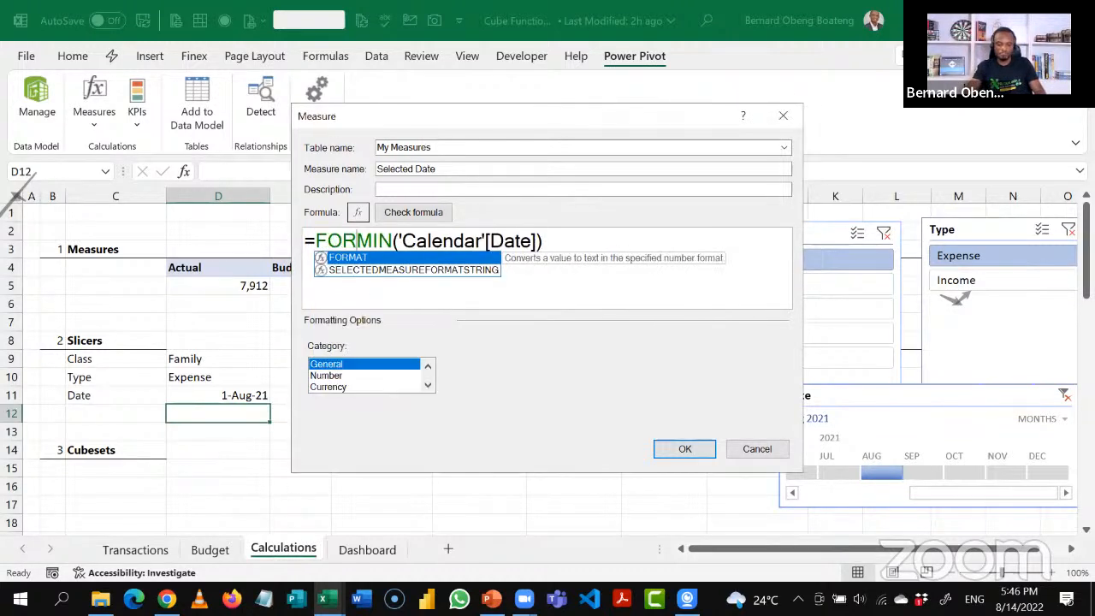
pyautogui.click(611, 242)
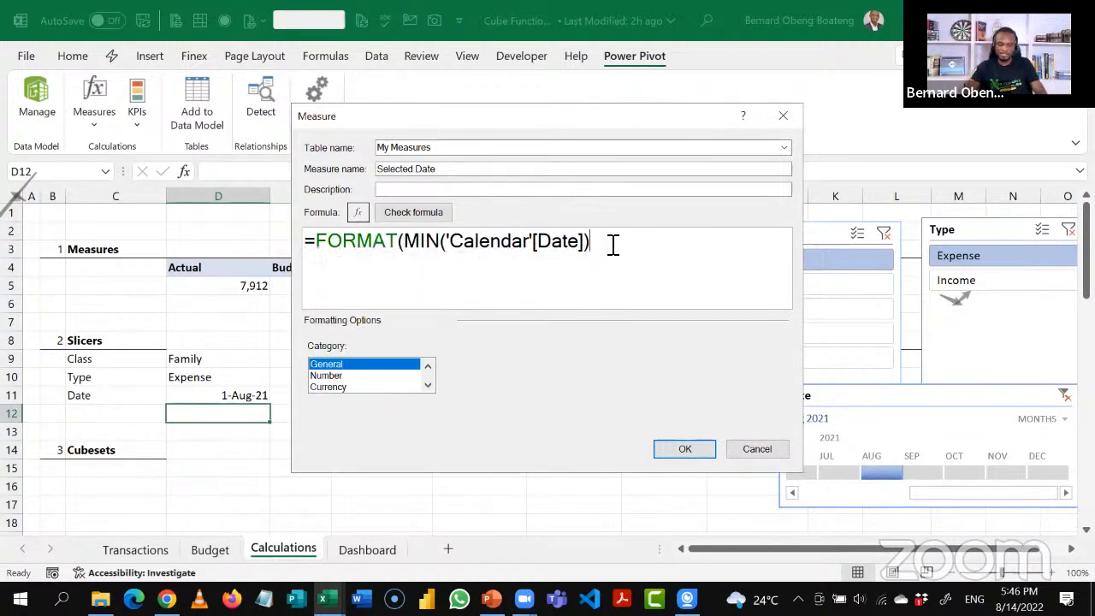
pyautogui.write(',')
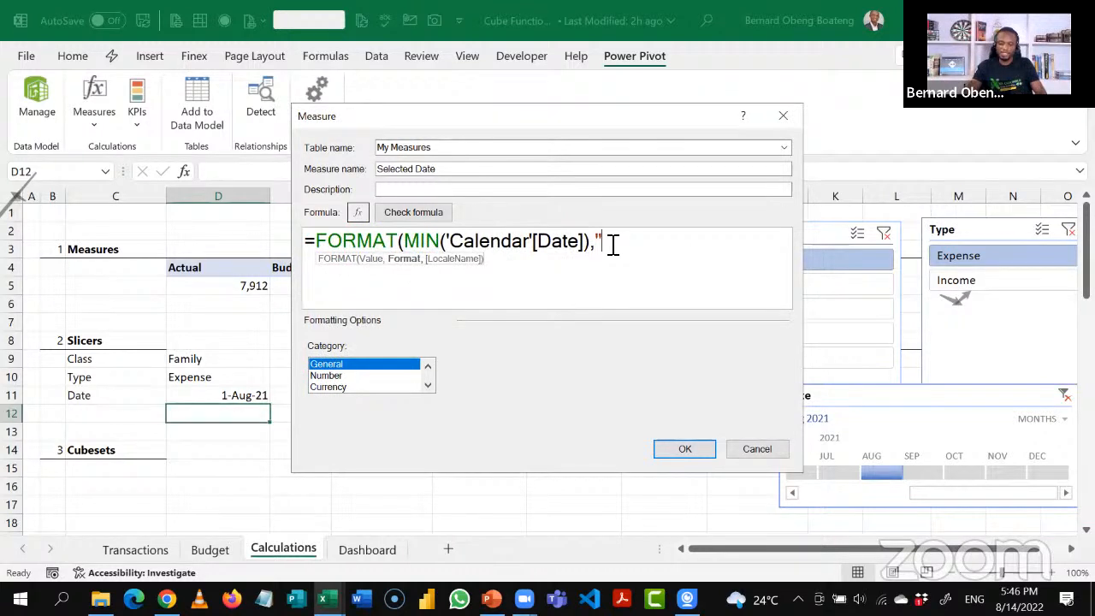
pyautogui.write('"dd')
pyautogui.press('BackSpace')
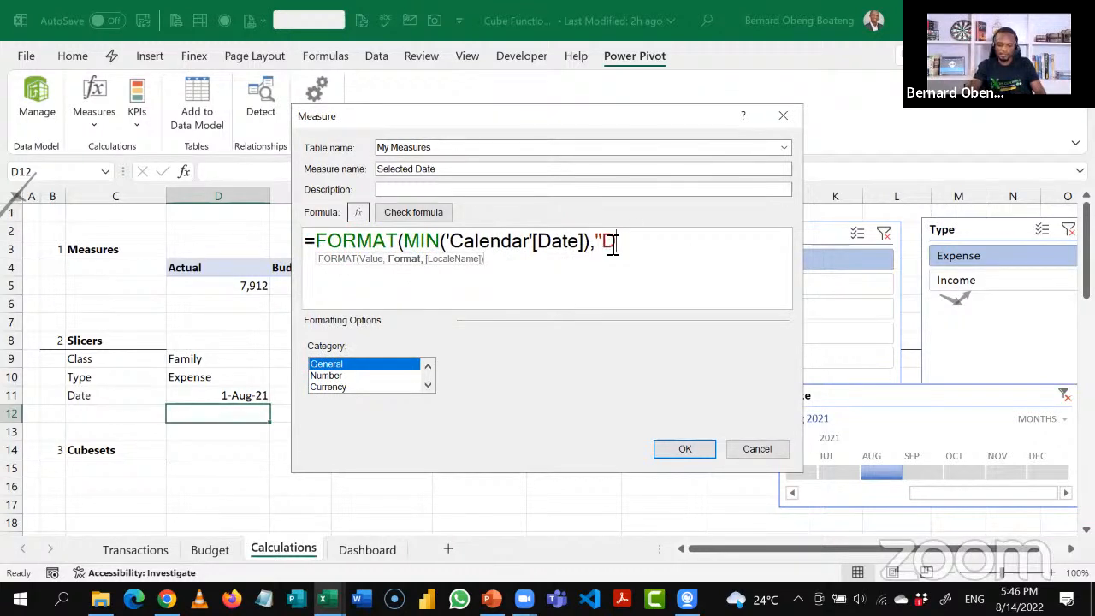
pyautogui.write('d-mmm-yyyy')
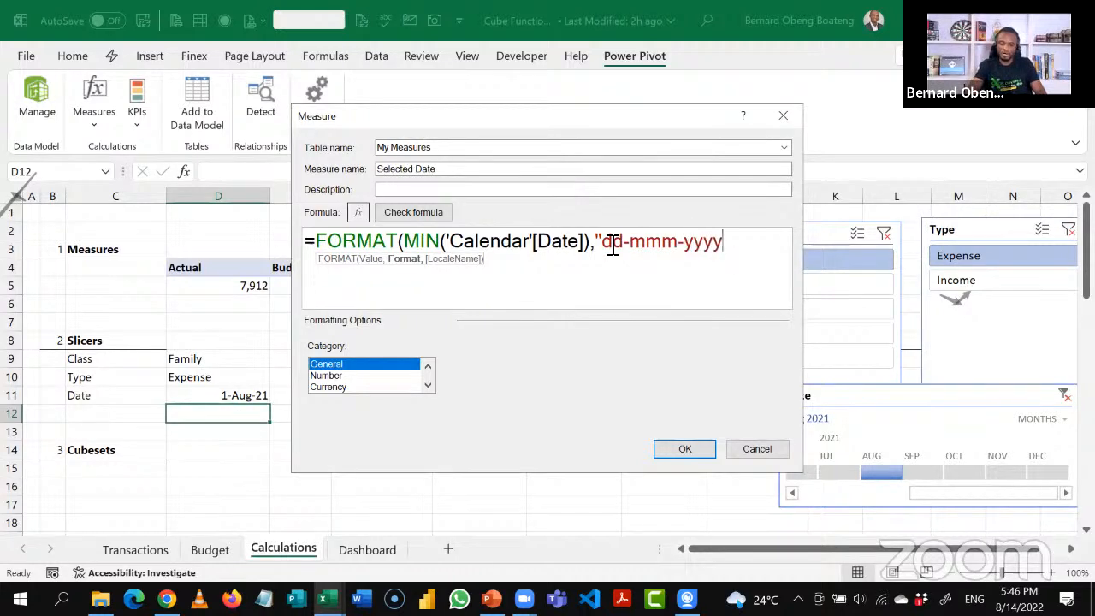
pyautogui.write('"')
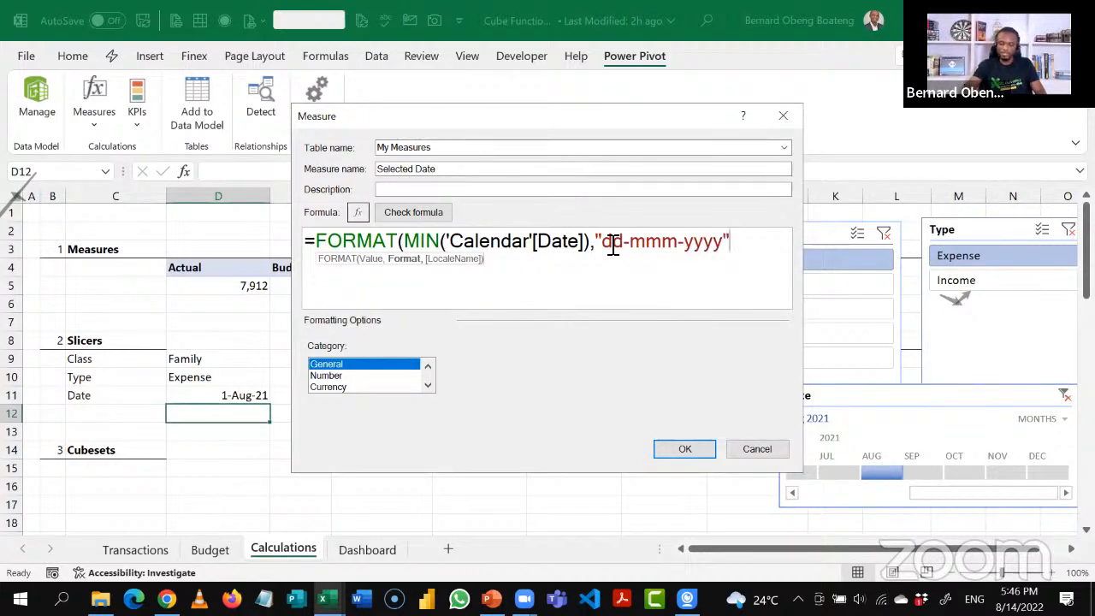
pyautogui.write(')')
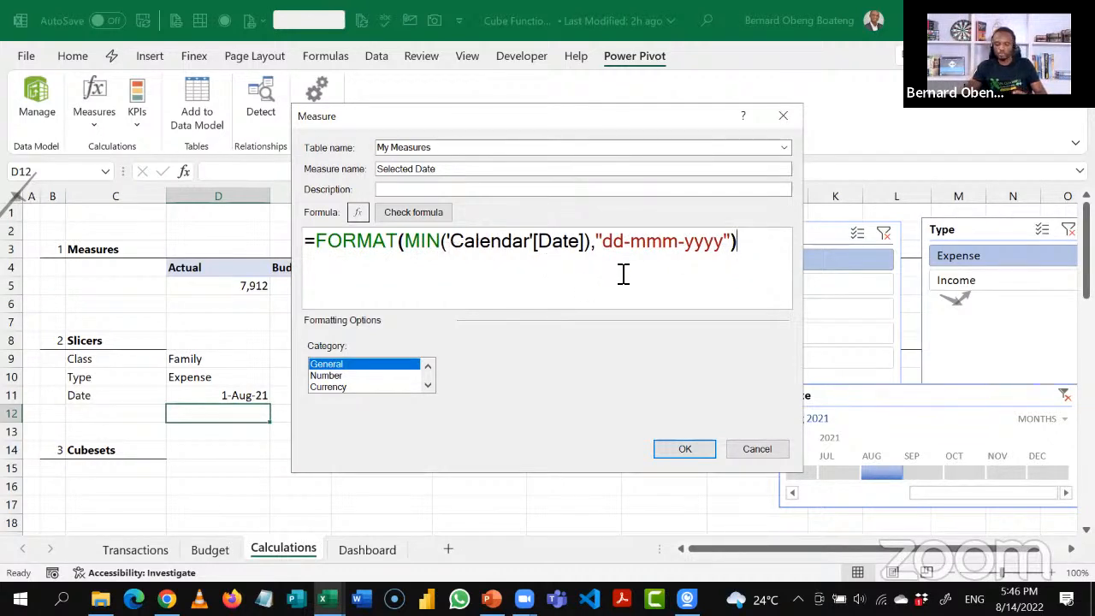
# Append &" to"& to the measure formula to join a second date.
pyautogui.write('&')
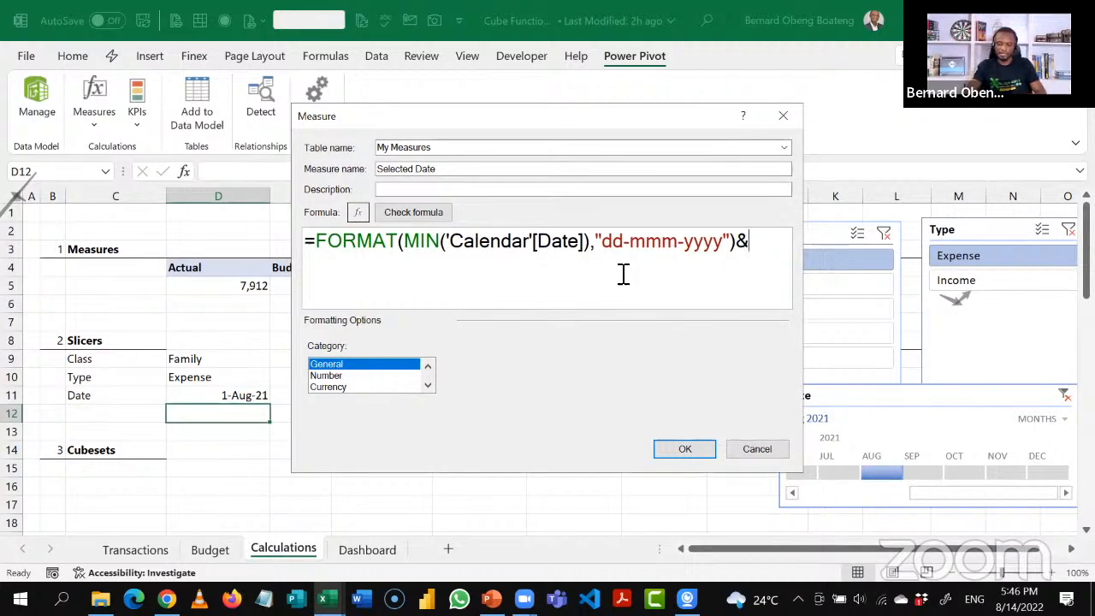
pyautogui.write('" to')
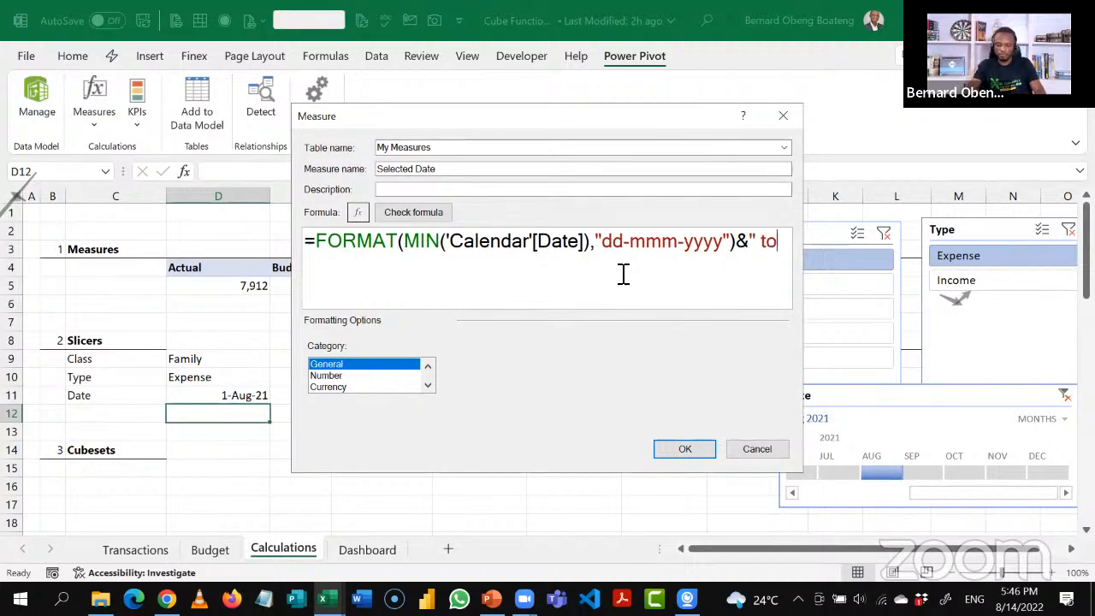
pyautogui.write('"')
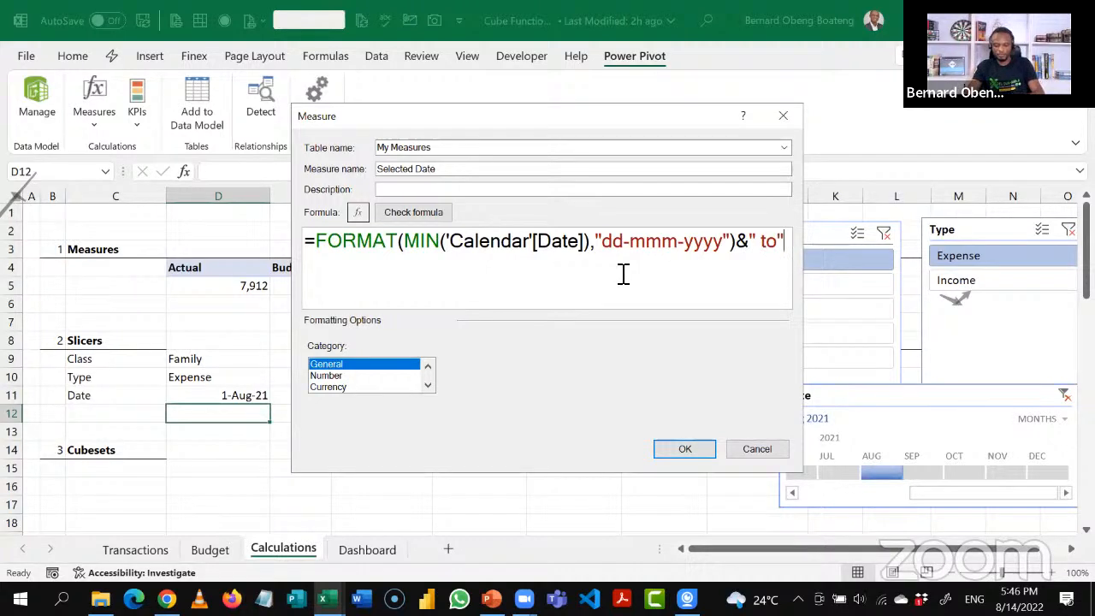
pyautogui.write('&')
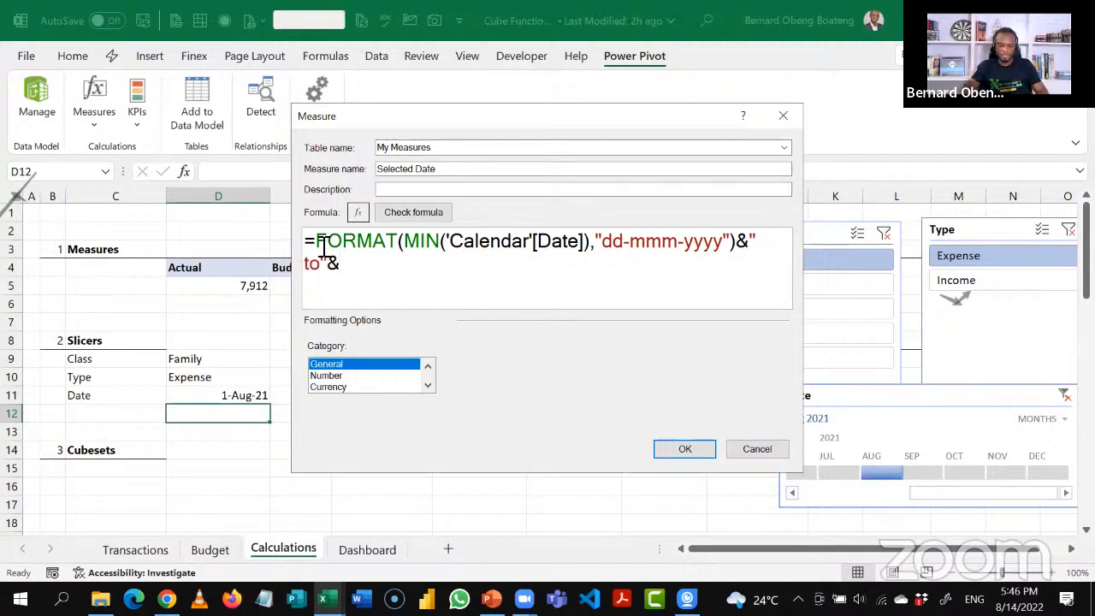
# Copy the FORMAT(MIN('Calendar'[Date]) part to the end of the formula and change its MIN function to MAX.
pyautogui.moveTo(316, 241); pyautogui.dragTo(598, 255)
pyautogui.hotkey('ctrl', 'c')
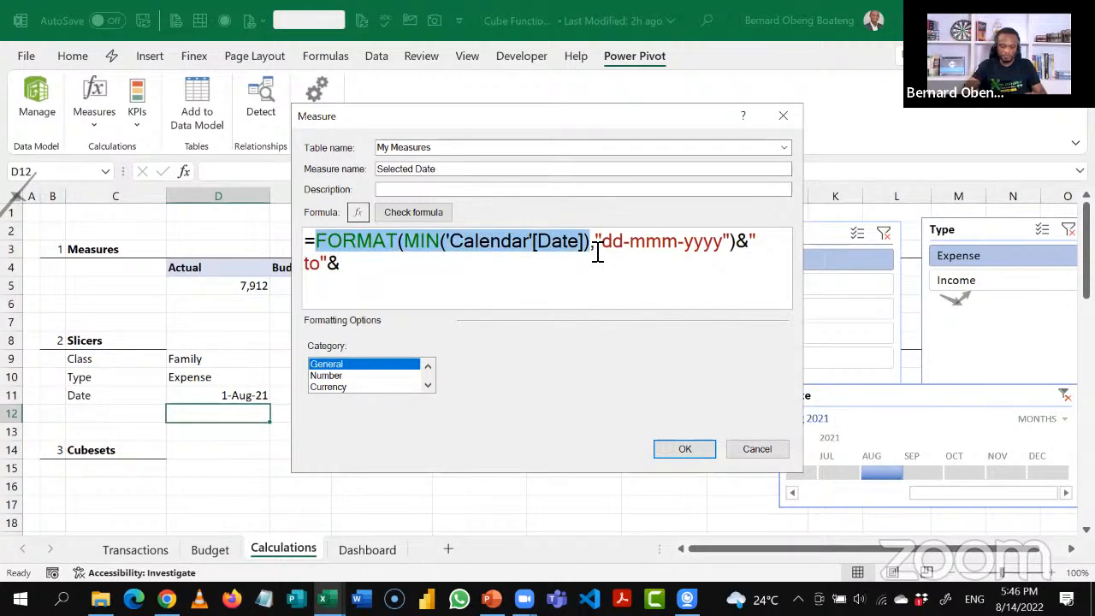
pyautogui.click(558, 260)
pyautogui.hotkey('ctrl', 'v')
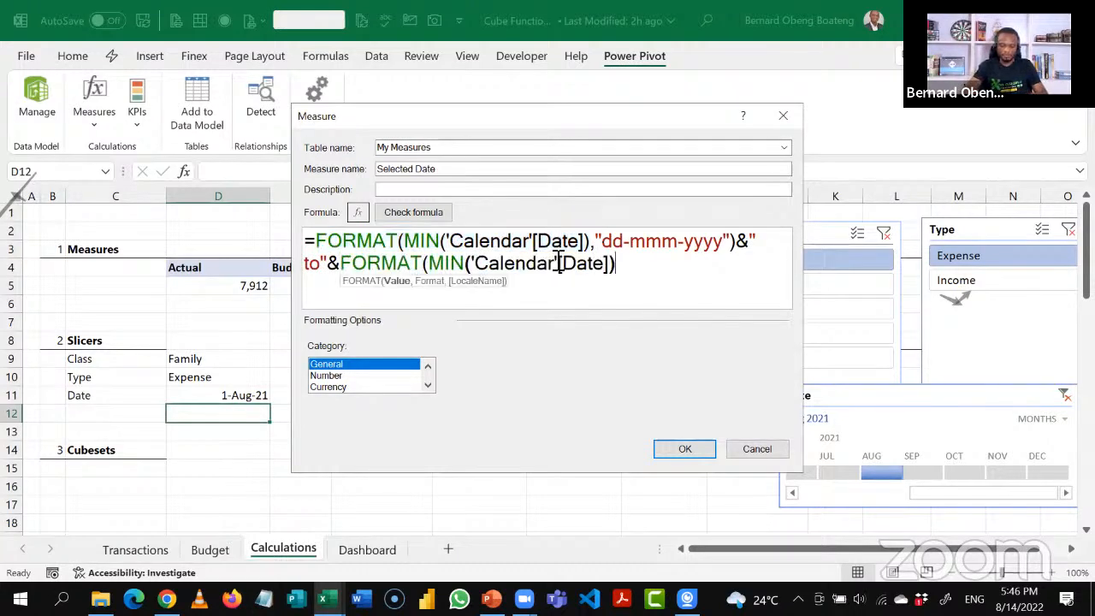
pyautogui.doubleClick(465, 264)
pyautogui.write('Max')
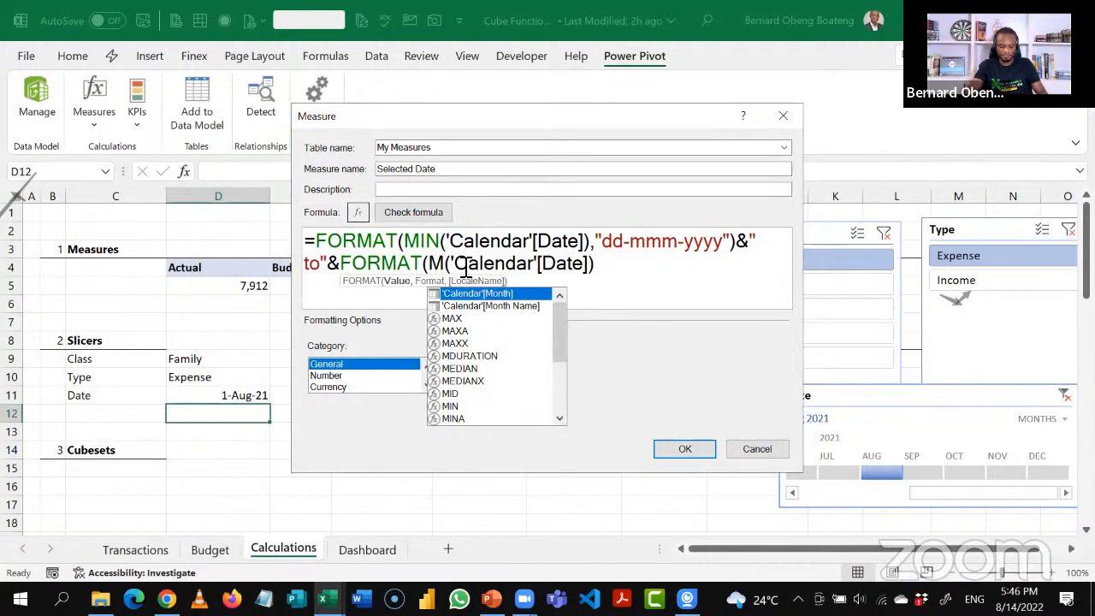
pyautogui.press('BackSpace')
pyautogui.press('BackSpace')
pyautogui.write('AX')
pyautogui.click(629, 274)
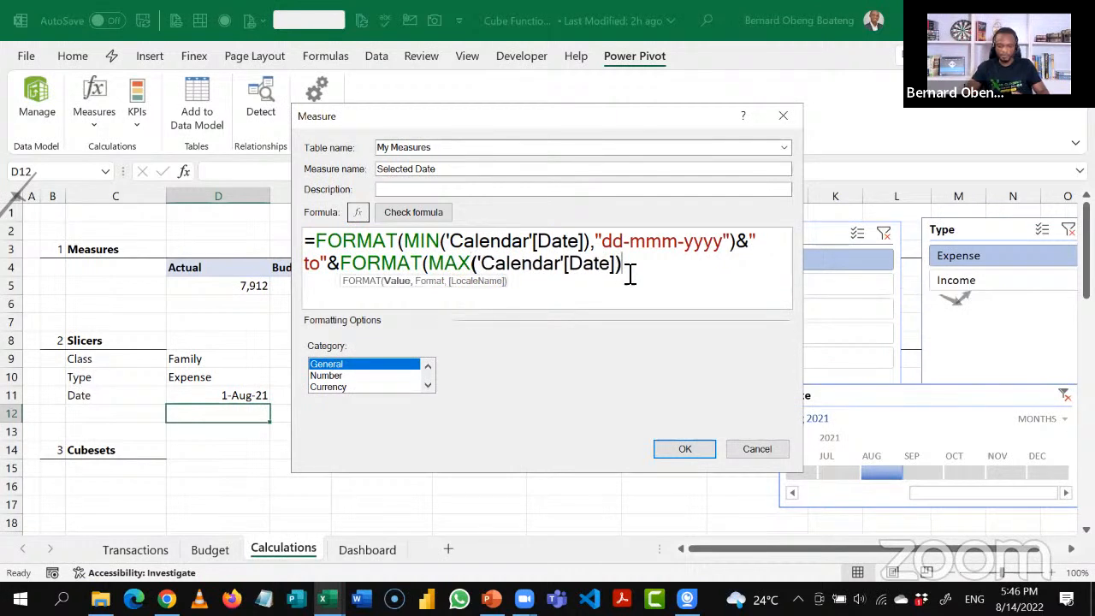
# Check the measure formula and insert a space before each of its two ampersands.
pyautogui.click(436, 216)
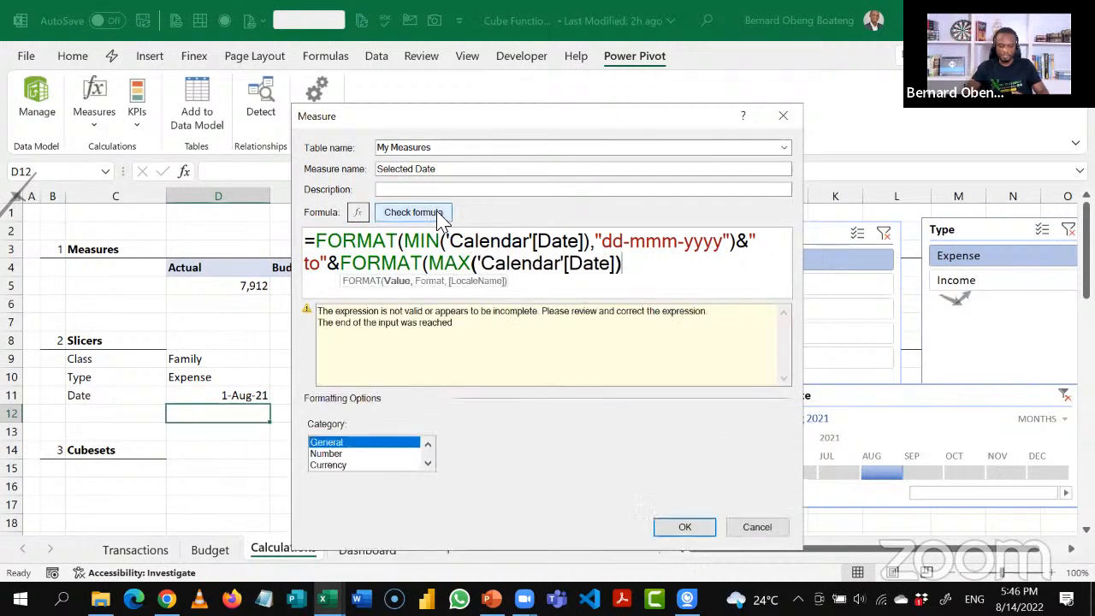
pyautogui.click(511, 263)
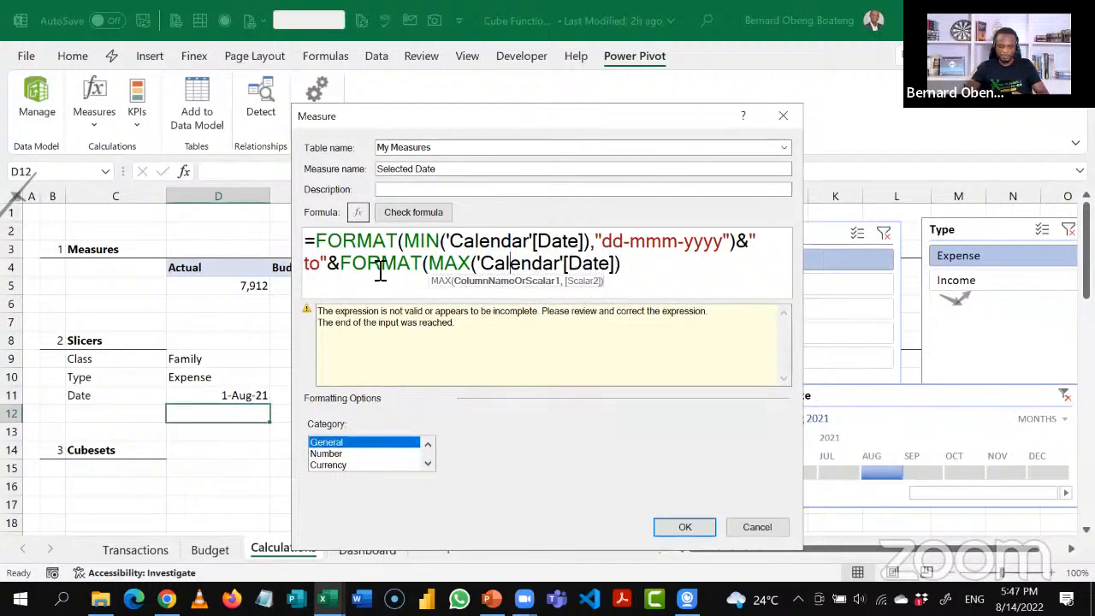
pyautogui.click(349, 252)
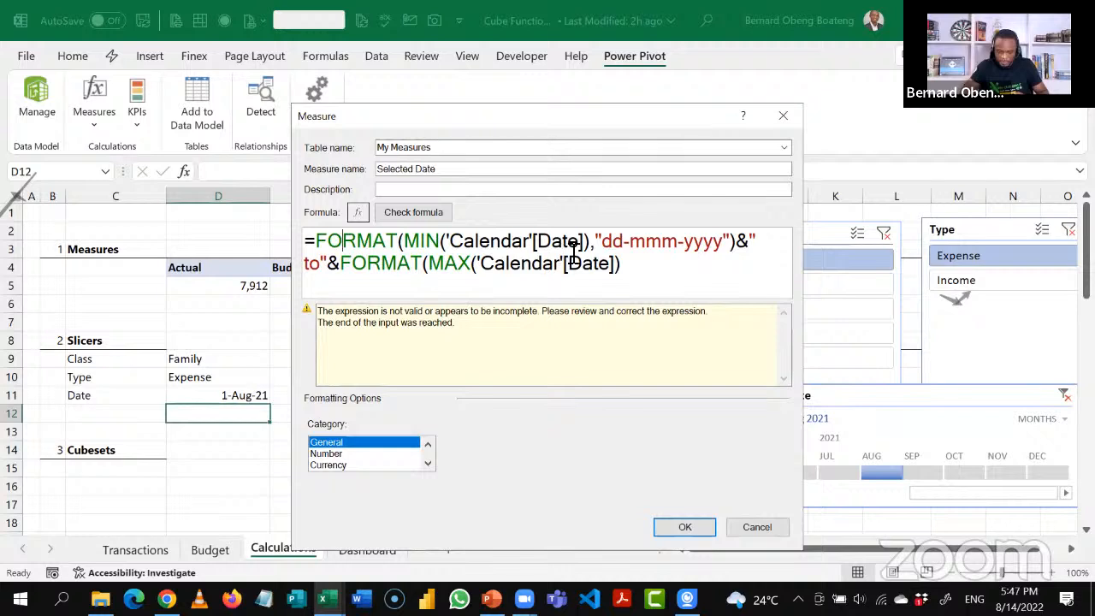
pyautogui.click(741, 245)
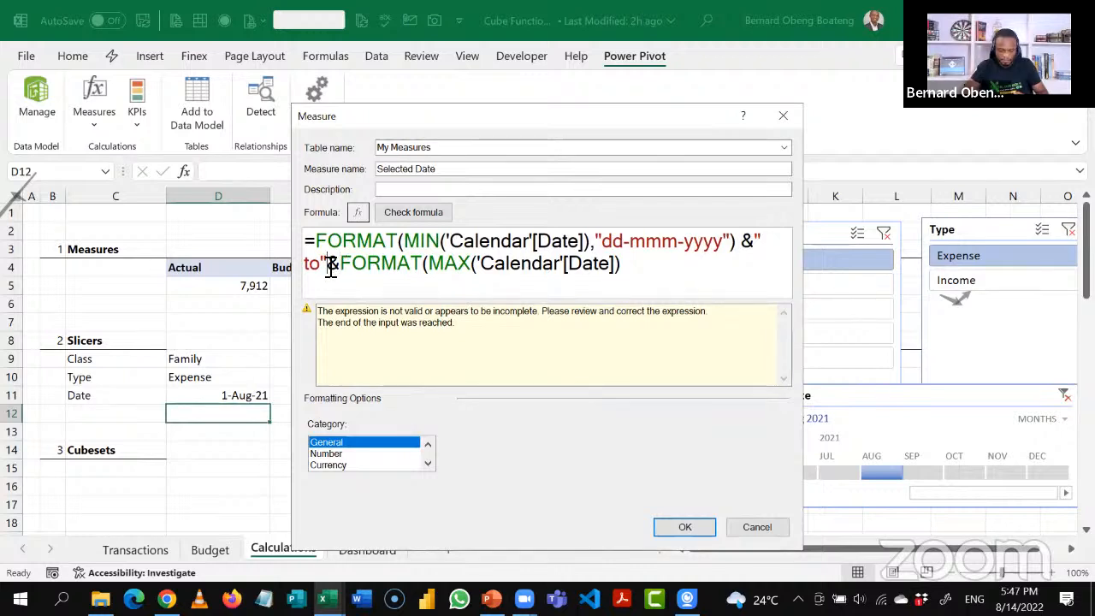
pyautogui.click(331, 267)
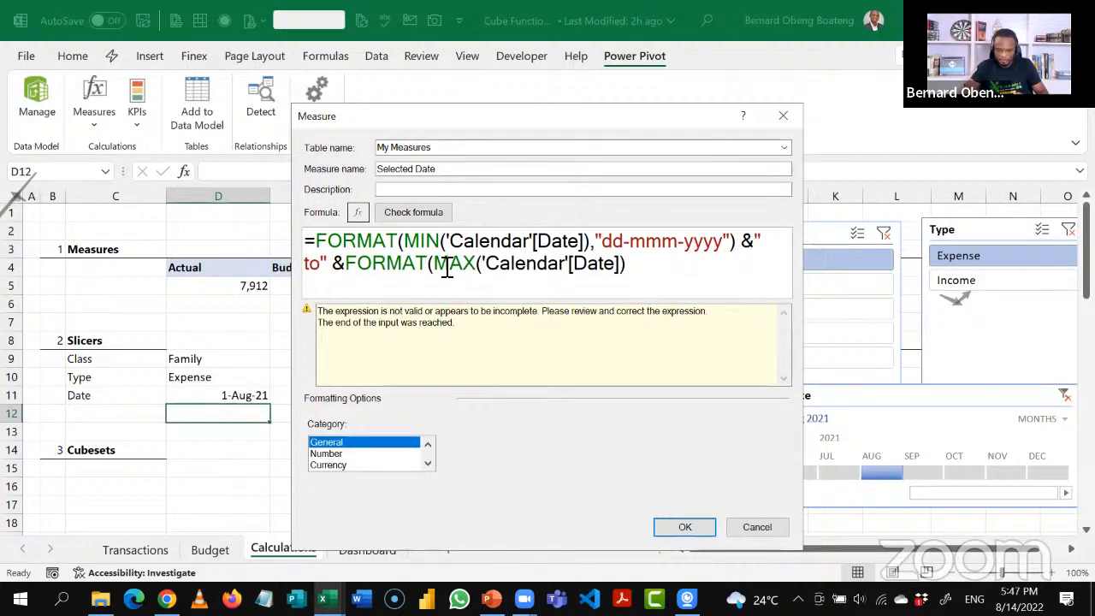
pyautogui.click(738, 242)
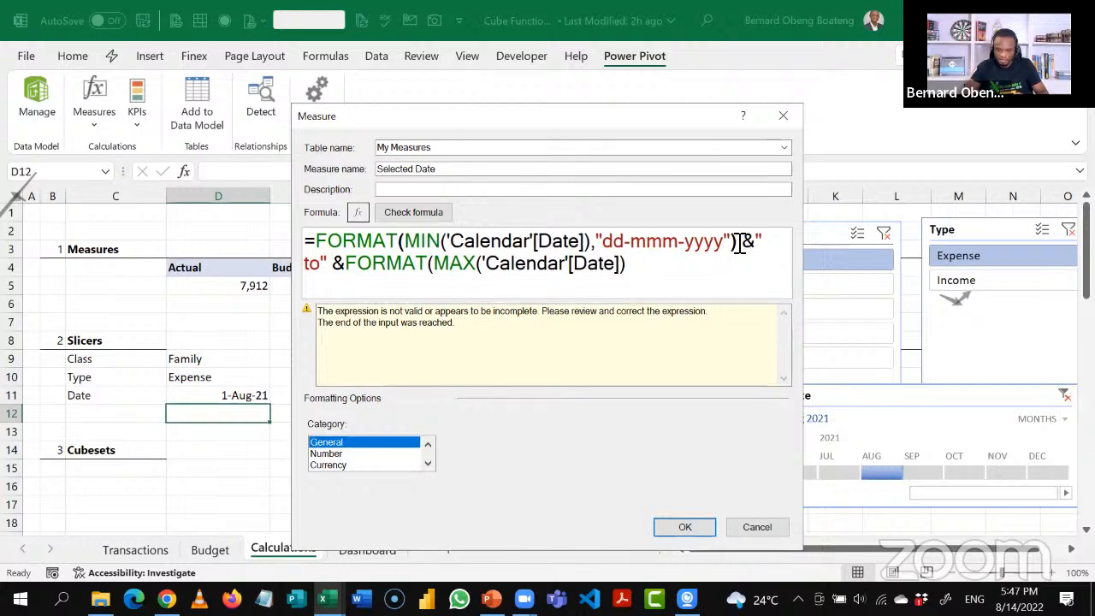
# Add the date format "dd-mmm-yyyy" to the second FORMAT function, close it with a parenthesis and check the formula.
pyautogui.click(635, 264)
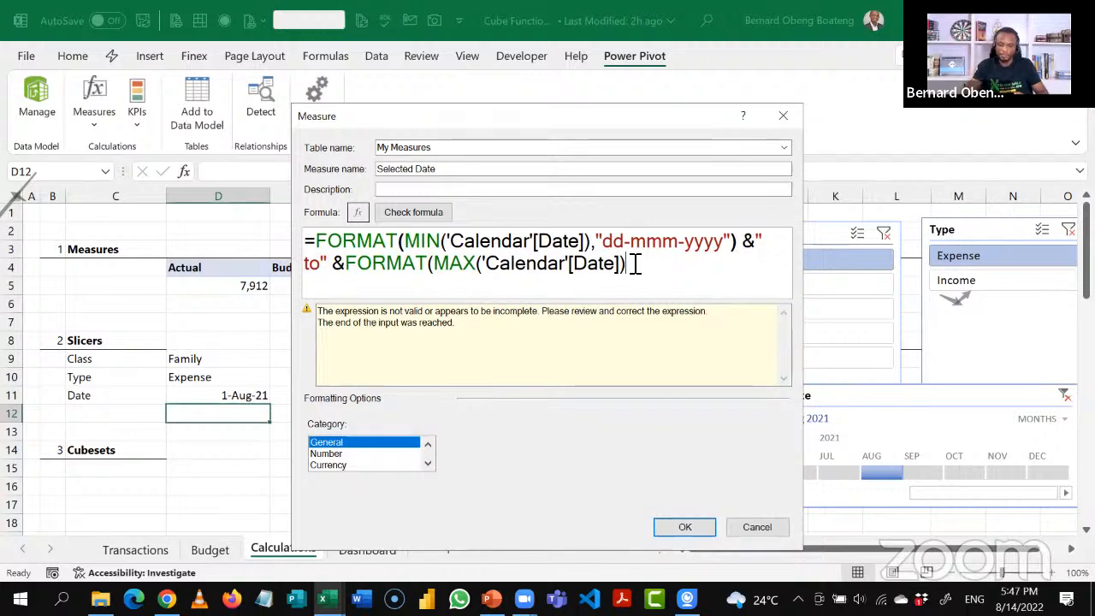
pyautogui.press('BackSpace')
pyautogui.write(',')
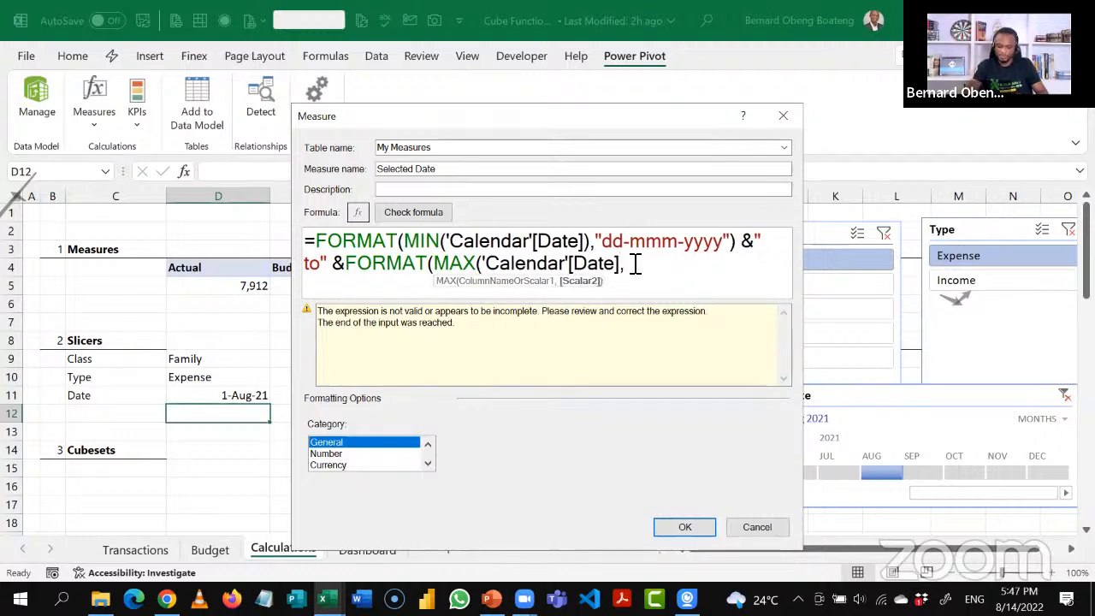
pyautogui.write('"DD')
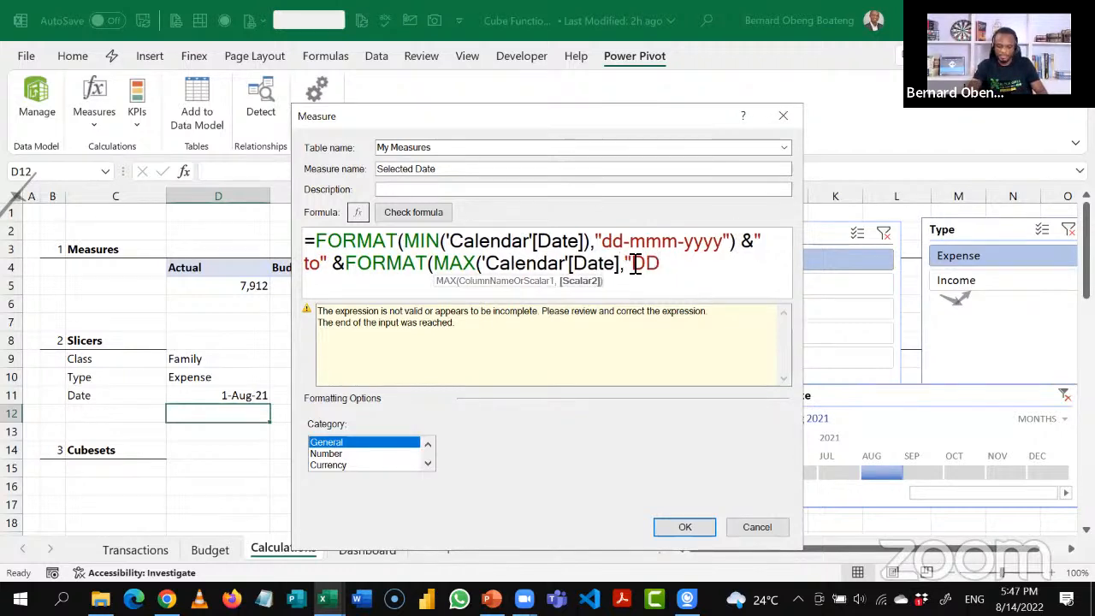
pyautogui.press('BackSpace')
pyautogui.press('BackSpace')
pyautogui.write('dd-mmm-')
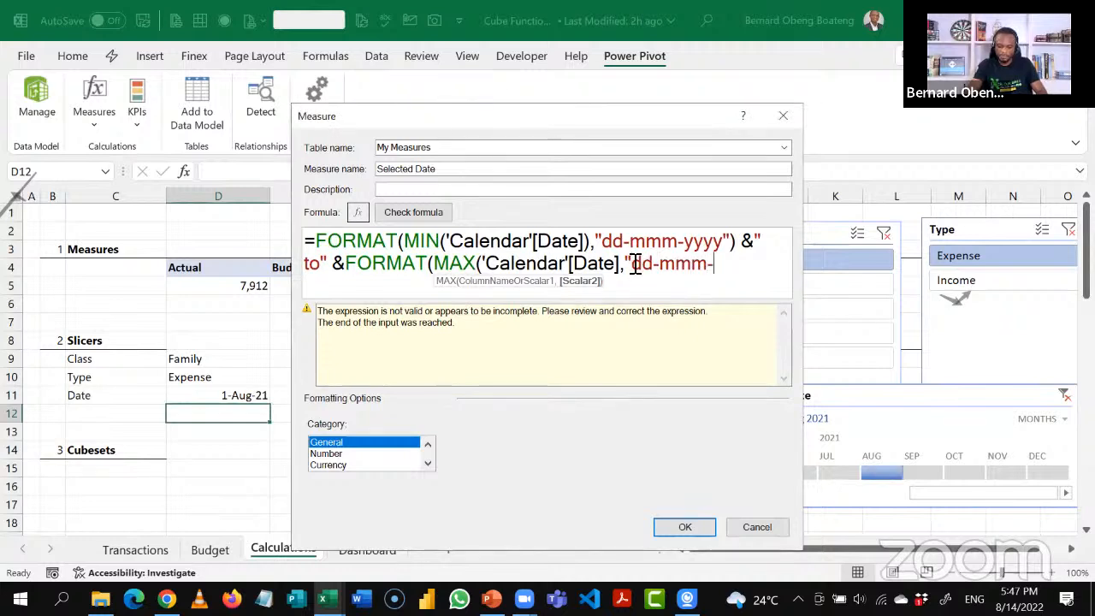
pyautogui.write('yyyy')
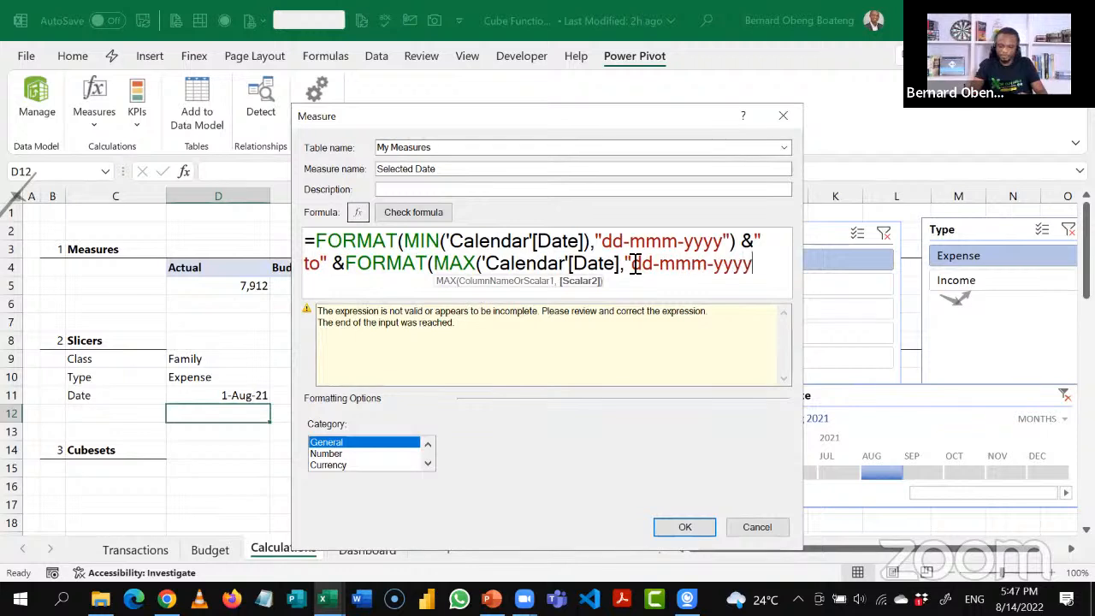
pyautogui.write('")')
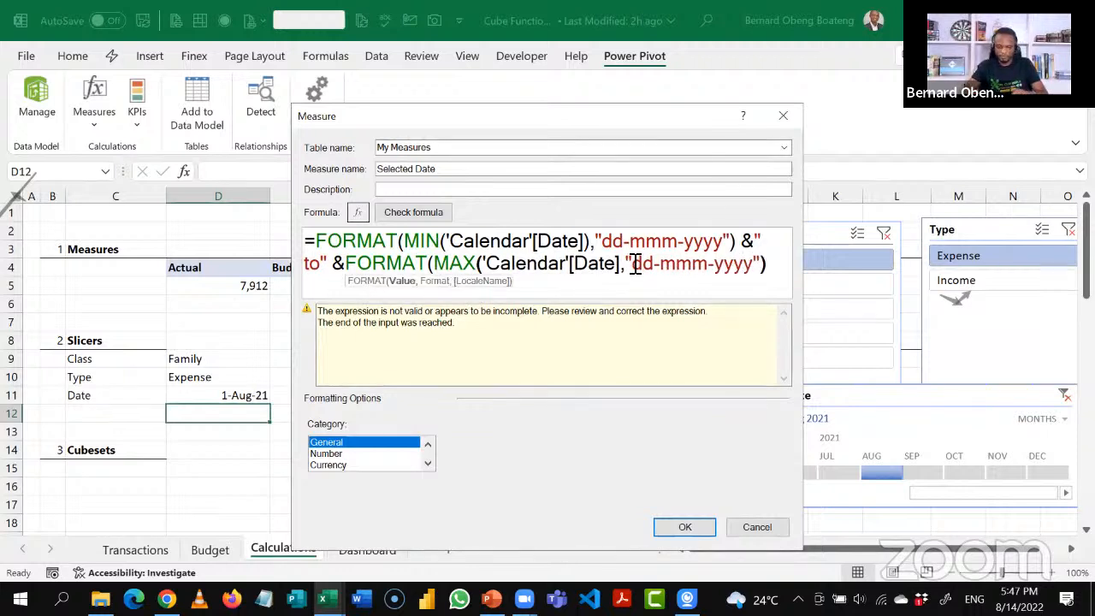
pyautogui.click(440, 219)
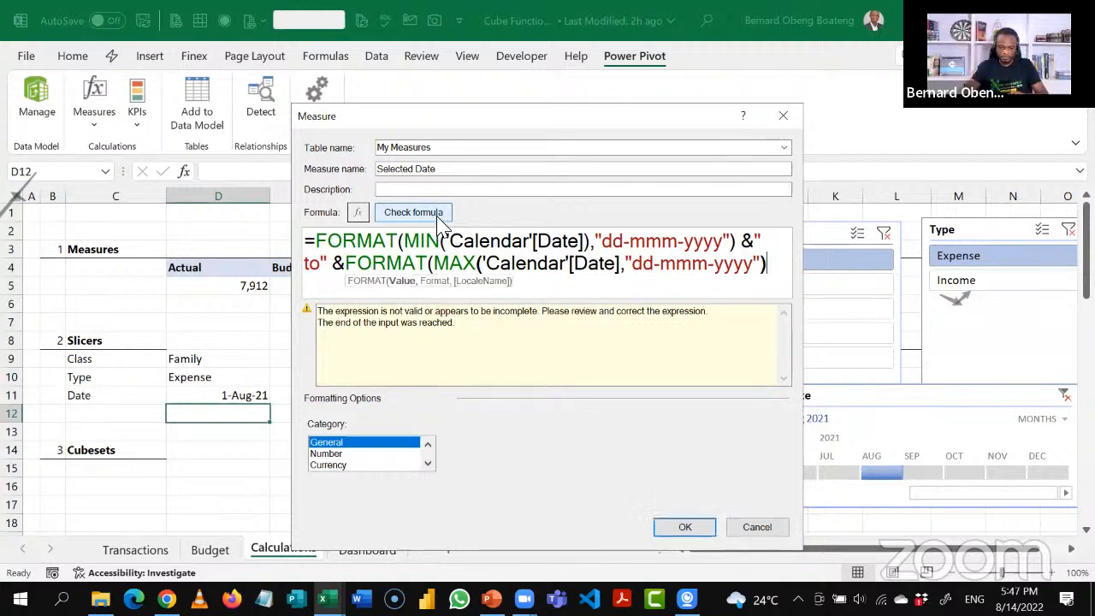
pyautogui.click(488, 264)
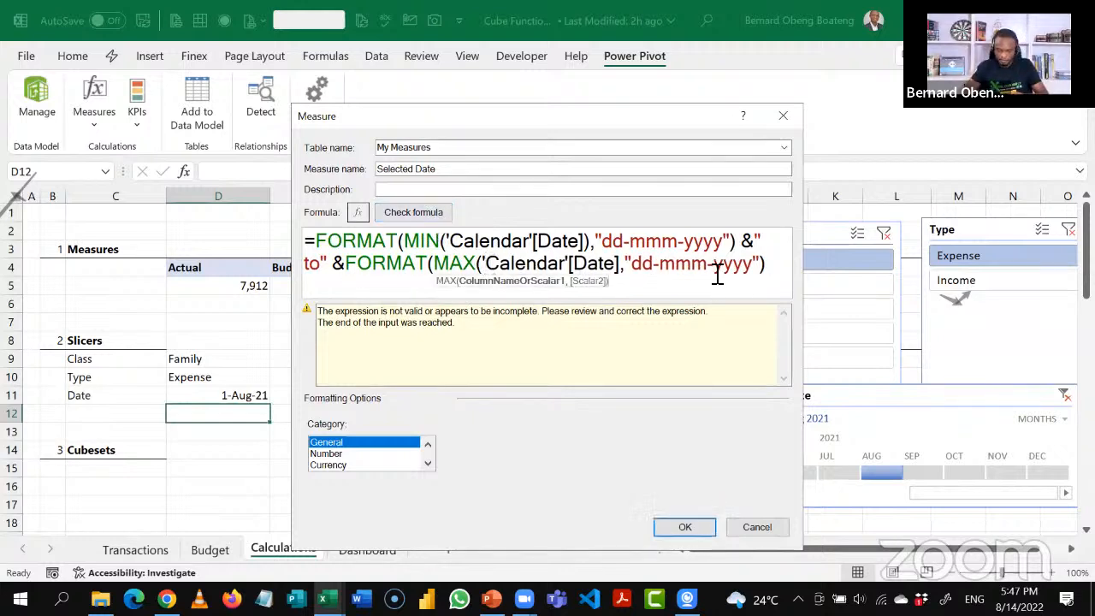
pyautogui.click(631, 270)
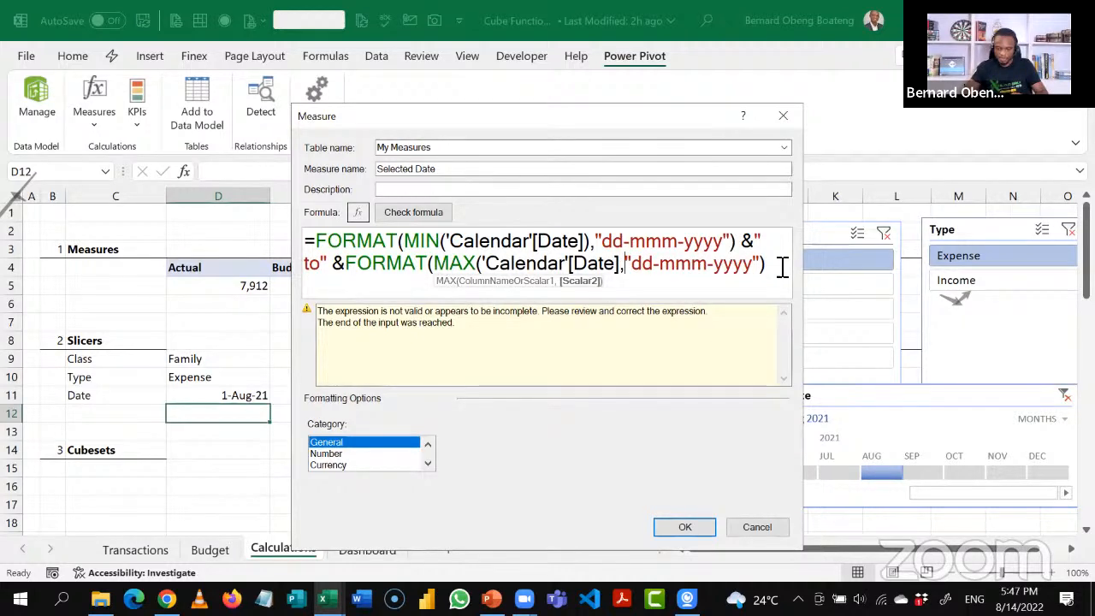
pyautogui.moveTo(782, 265); pyautogui.dragTo(748, 243)
pyautogui.press('BackSpace')
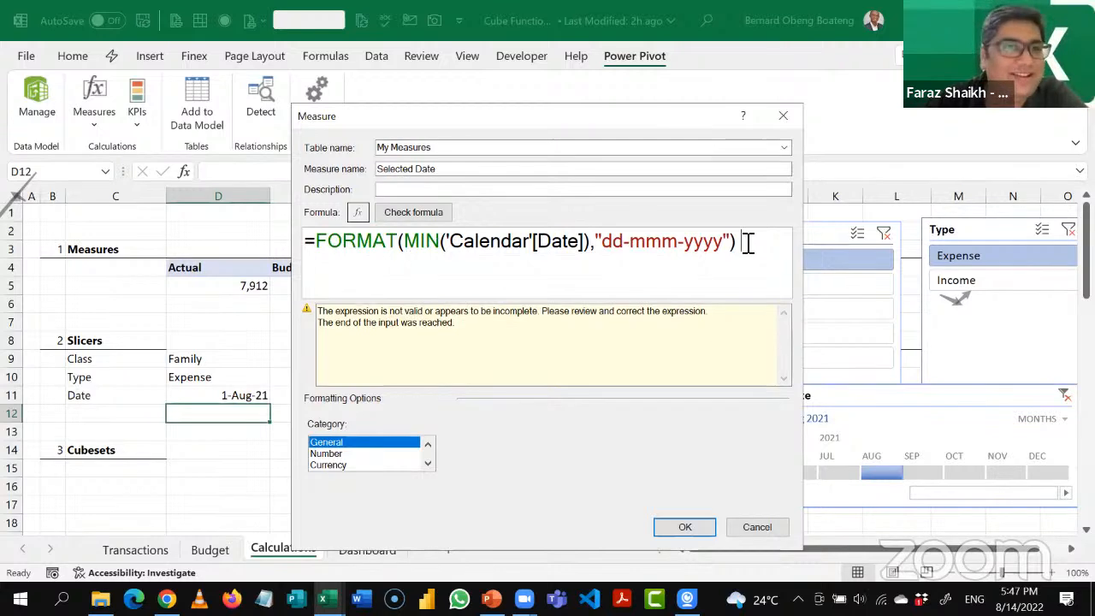
pyautogui.hotkey('ctrl', 'z')
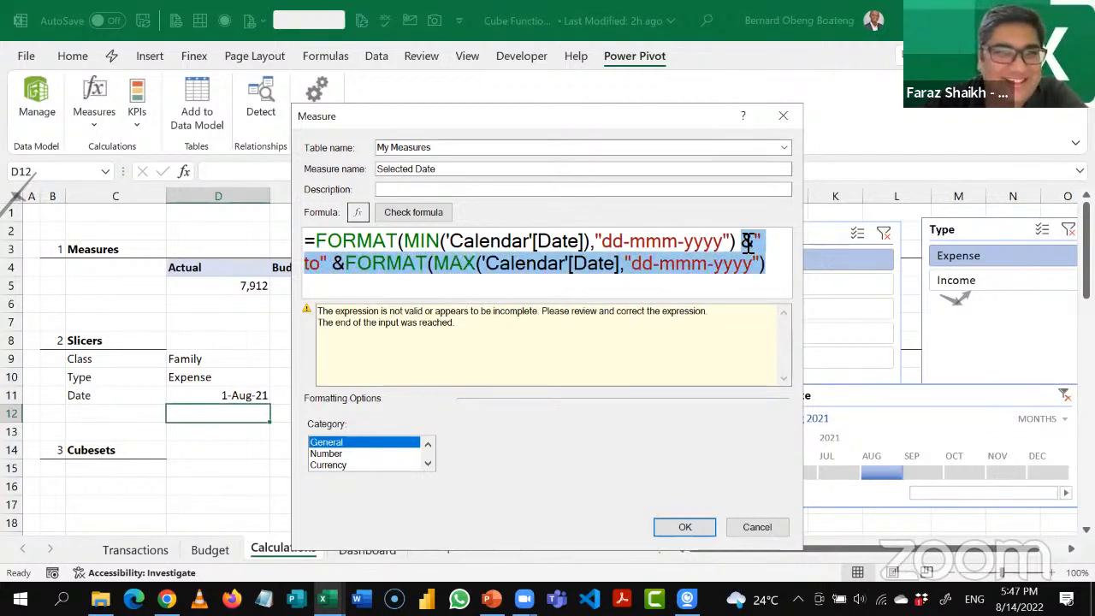
# Close the MAX function with a parenthesis right after 'Calendar'[Date] and check the formula again.
pyautogui.click(626, 267)
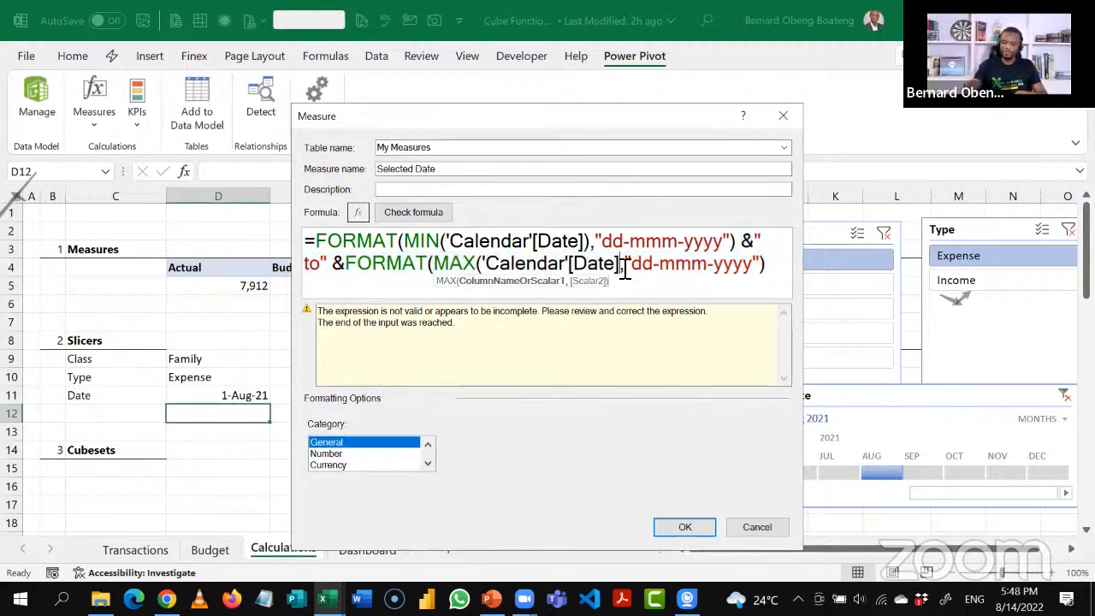
pyautogui.write(')')
pyautogui.click(442, 214)
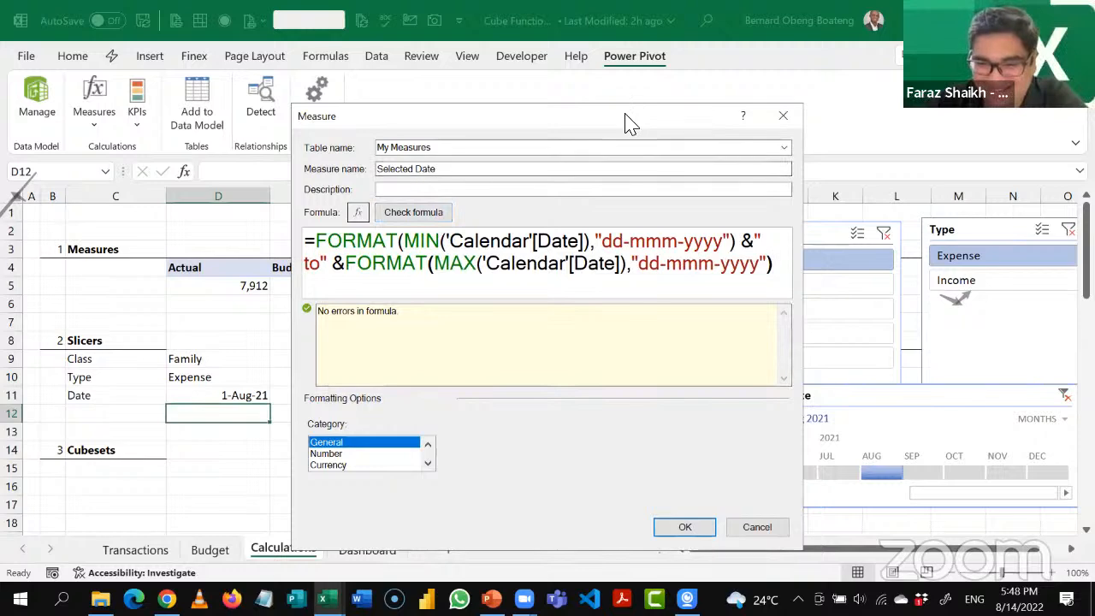
# Save the Selected Date measure and autofit column D to its contents.
pyautogui.moveTo(626, 122); pyautogui.dragTo(613, 43)
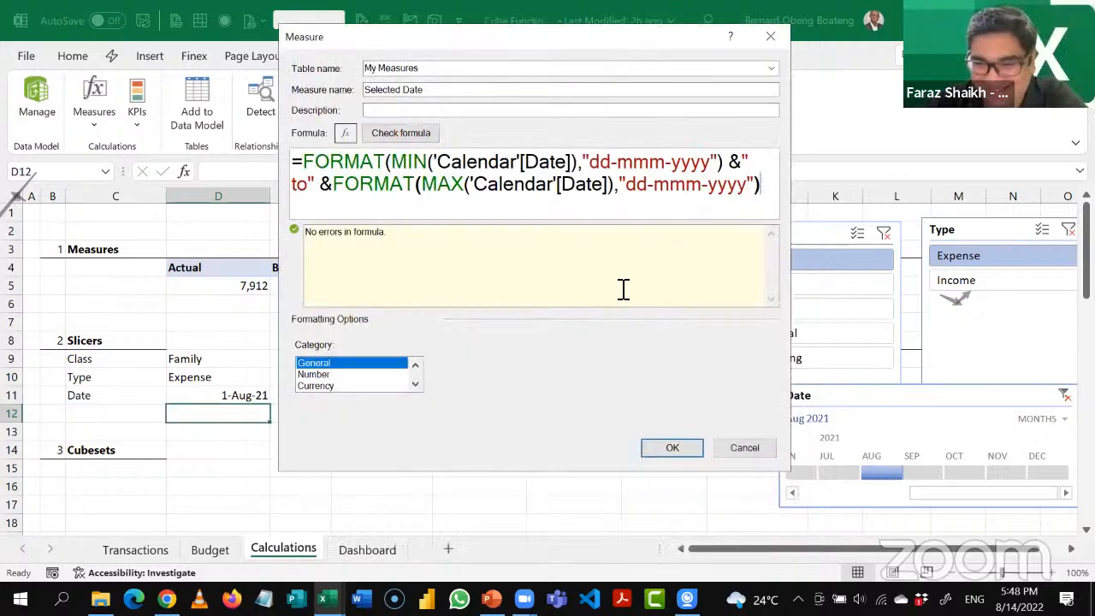
pyautogui.click(672, 451)
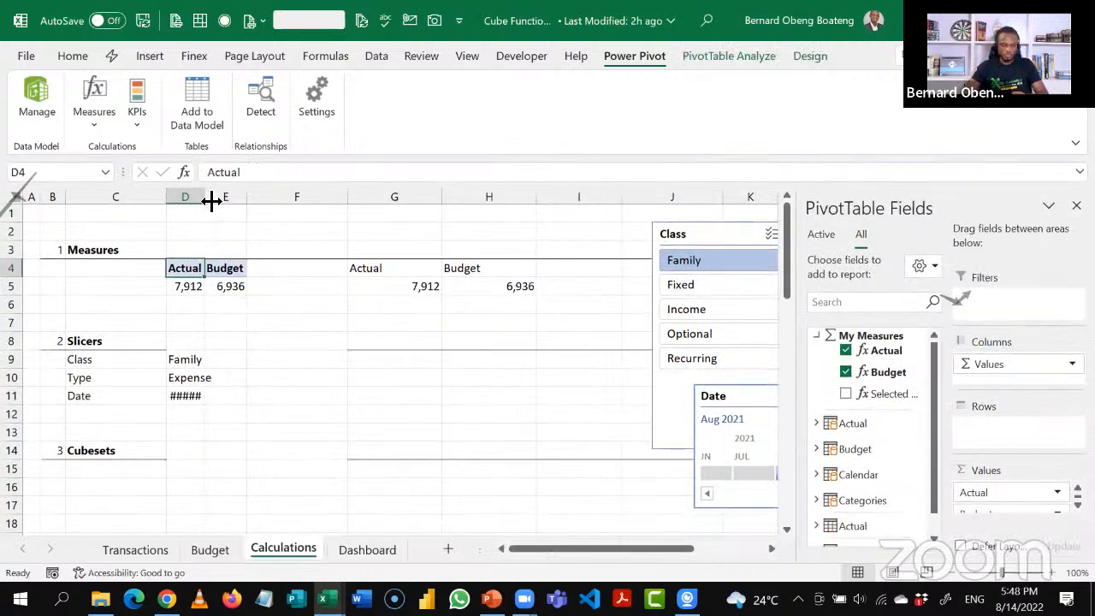
pyautogui.doubleClick(206, 199)
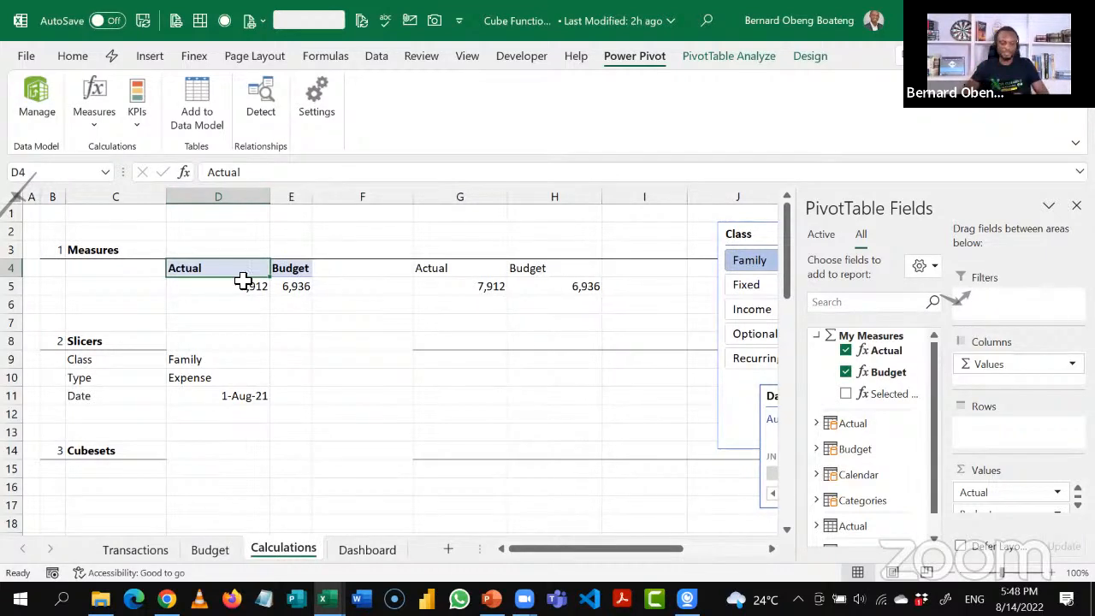
# Begin a CUBEVALUE formula in cell D12 with "ThisWorkbookDataModel" as the connection.
pyautogui.click(179, 414)
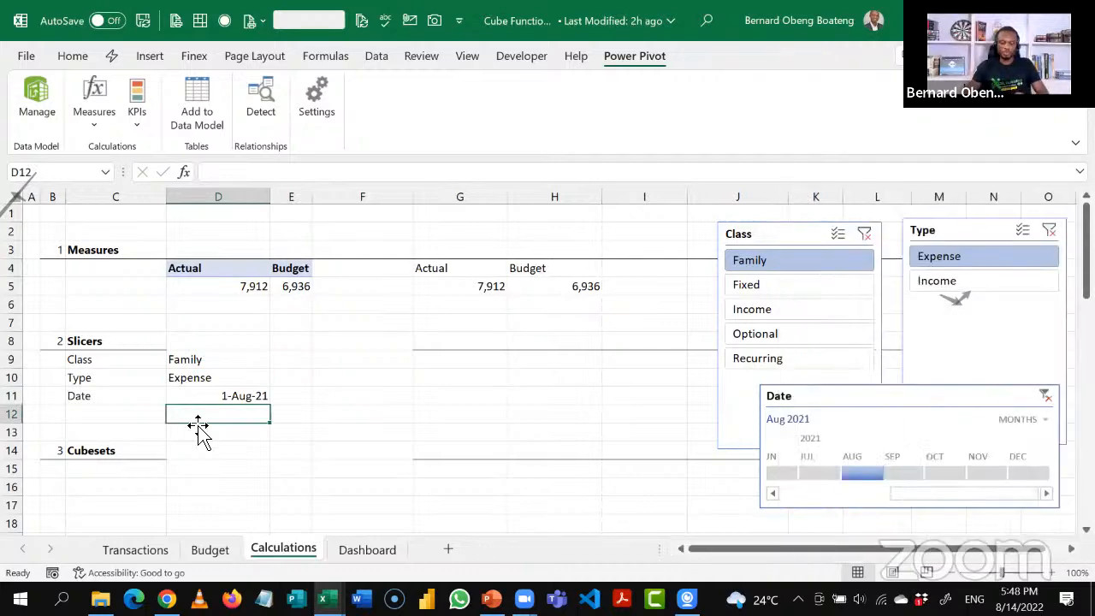
pyautogui.write('=cub')
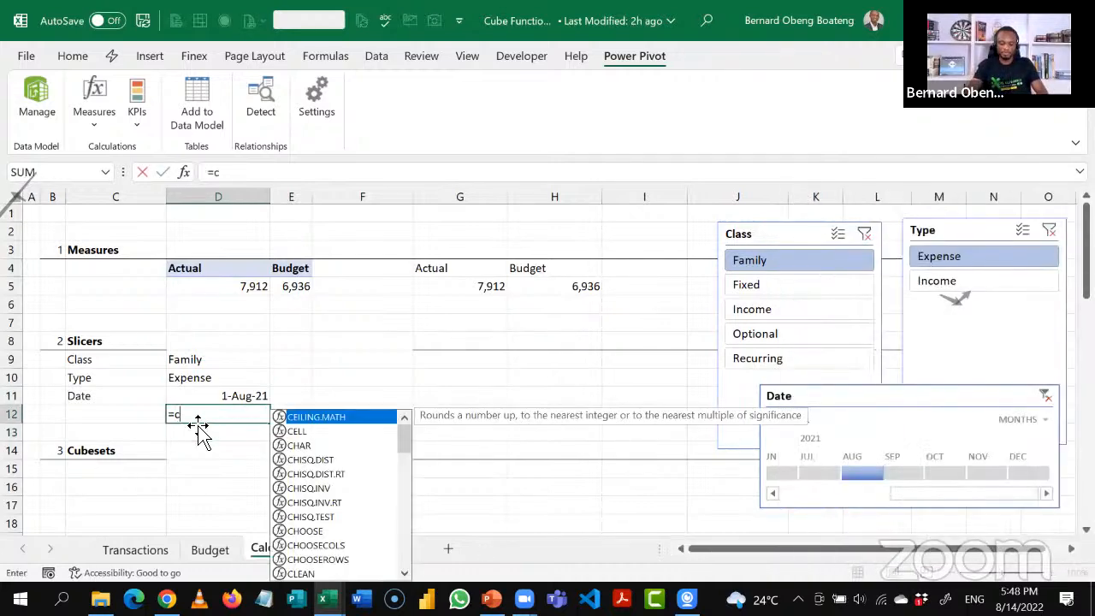
pyautogui.press('Down')
pyautogui.press('Down')
pyautogui.press('Down')
pyautogui.press('Down')
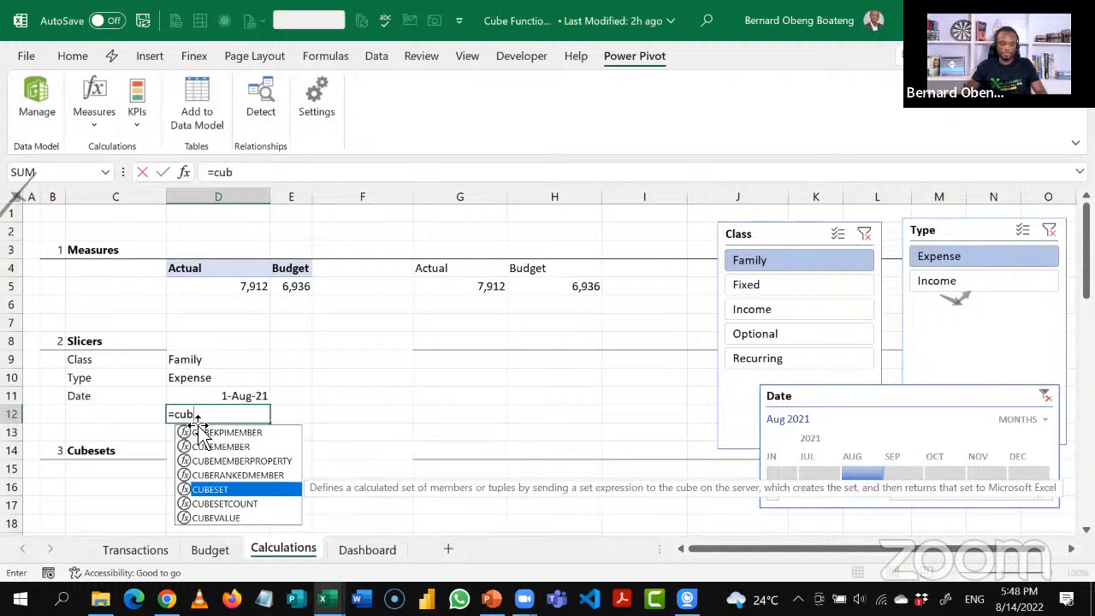
pyautogui.press('Down')
pyautogui.press('Down')
pyautogui.press('Tab')
pyautogui.write('"')
pyautogui.press('Tab')
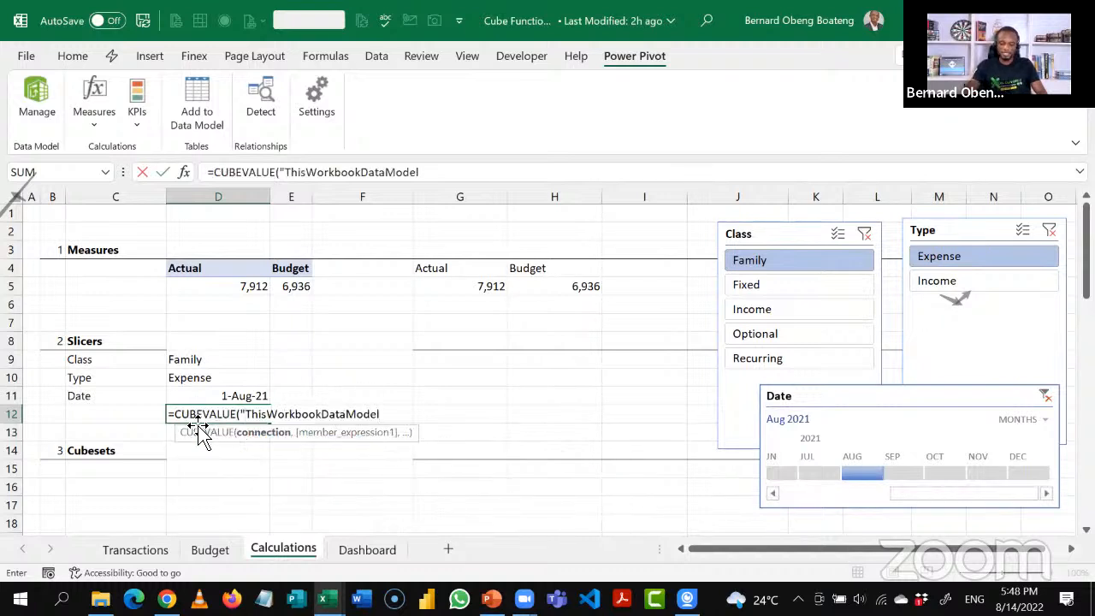
# Add "[Measures].[Selected Date]" as the first member expression of the CUBEVALUE formula.
pyautogui.write('","')
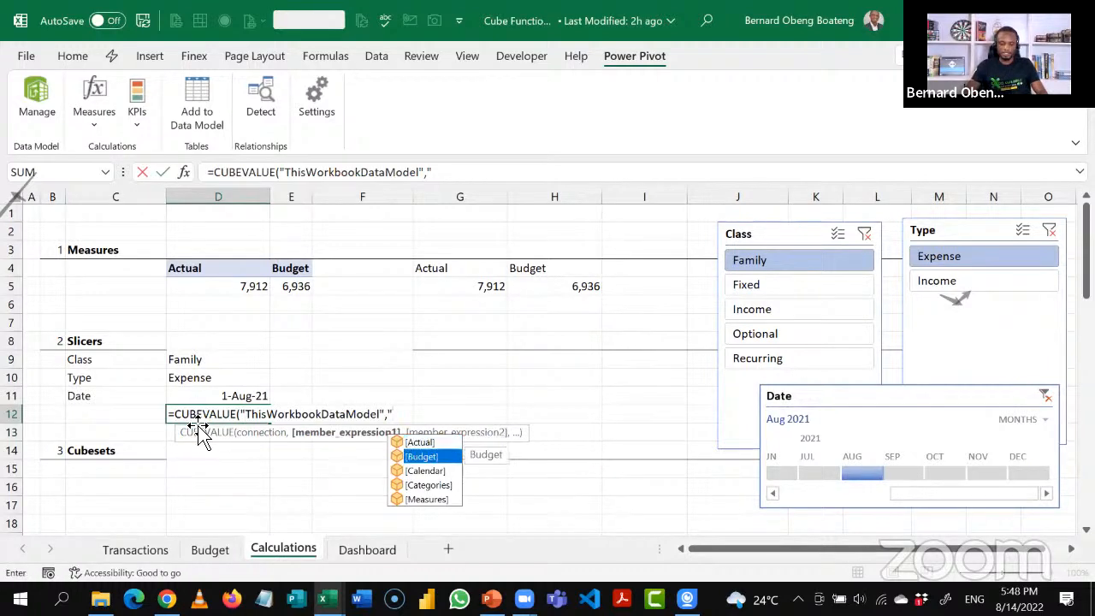
pyautogui.press('Tab')
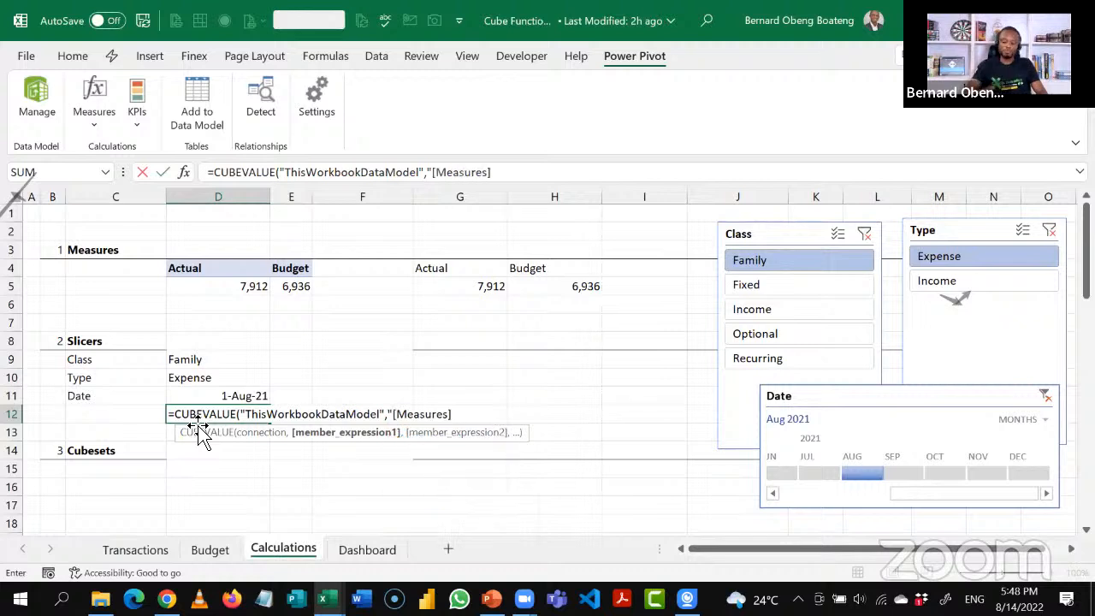
pyautogui.write('.')
pyautogui.press('Down')
pyautogui.press('Down')
pyautogui.press('Tab')
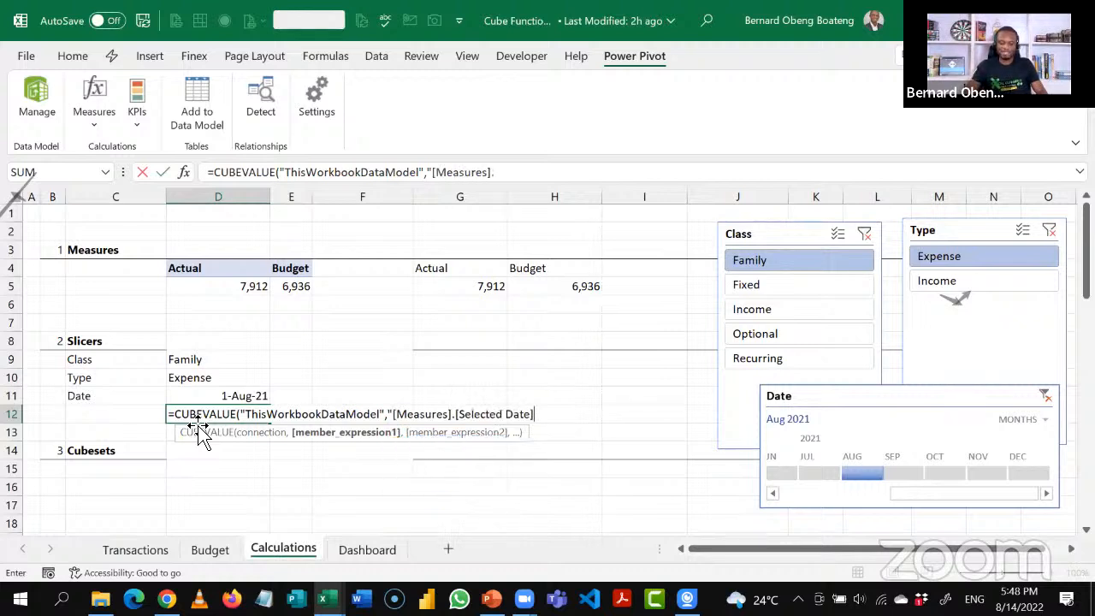
pyautogui.write('",')
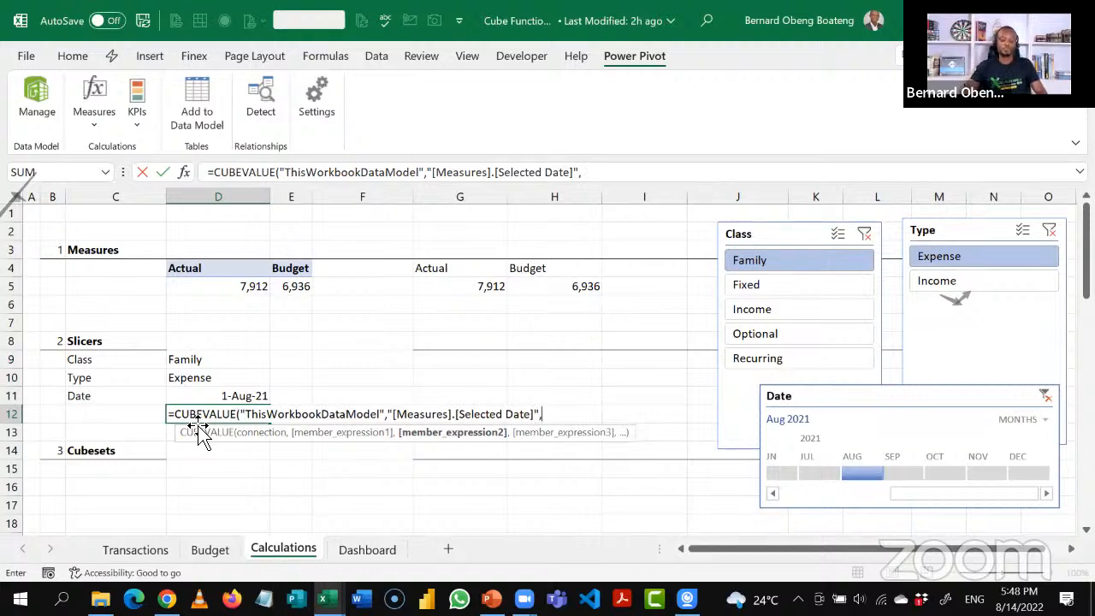
# Complete the CUBEVALUE formula with Timeline_Date as the second member expression and widen column D to fit the date text.
pyautogui.write('Tim')
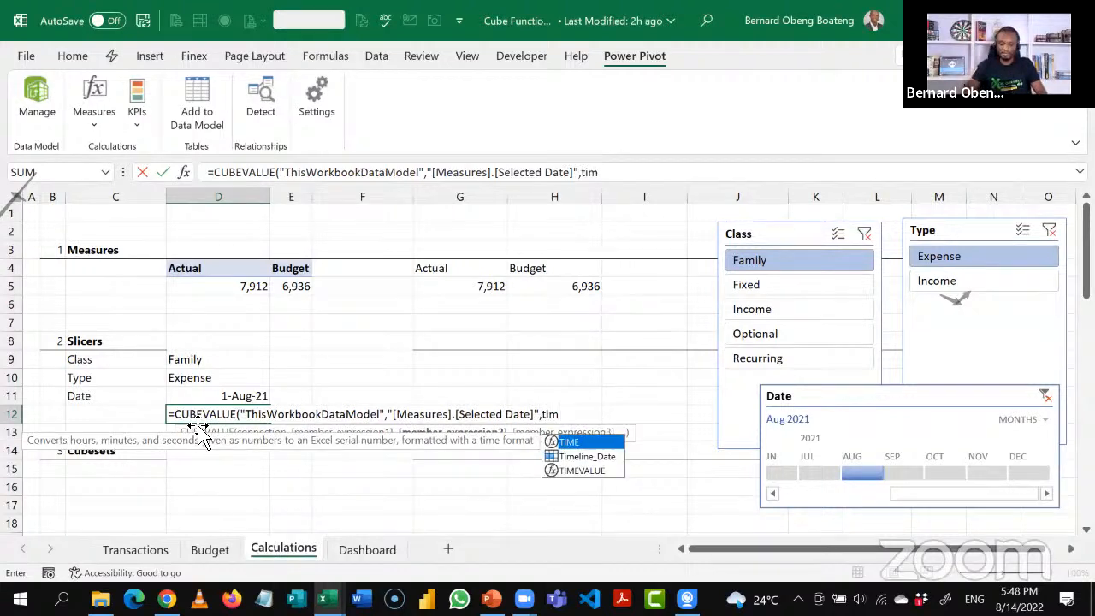
pyautogui.press('Down')
pyautogui.press('Tab')
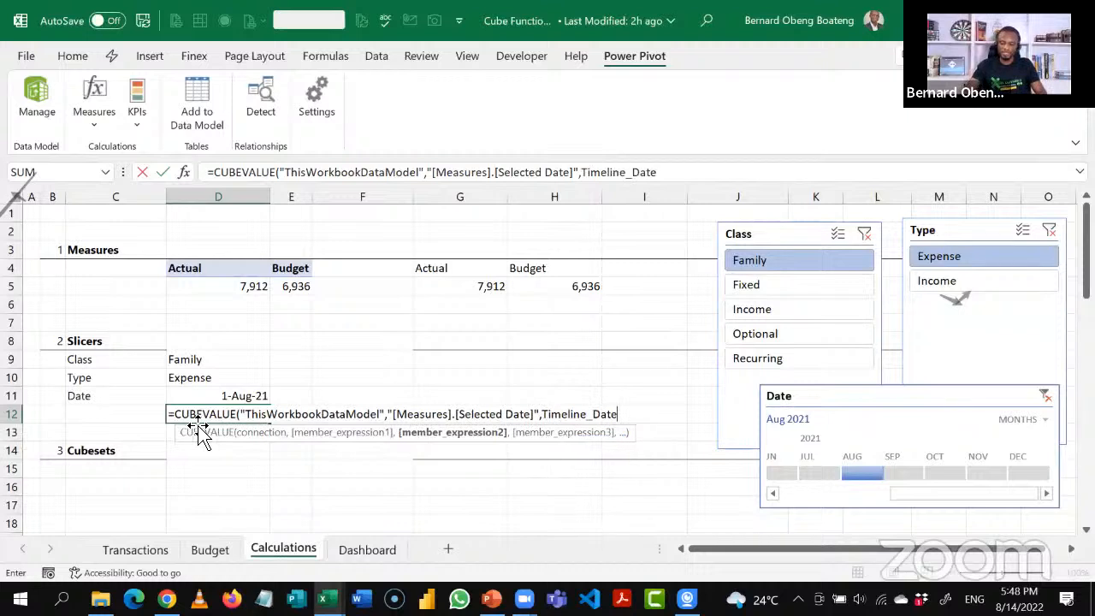
pyautogui.write(')')
pyautogui.press('Return')
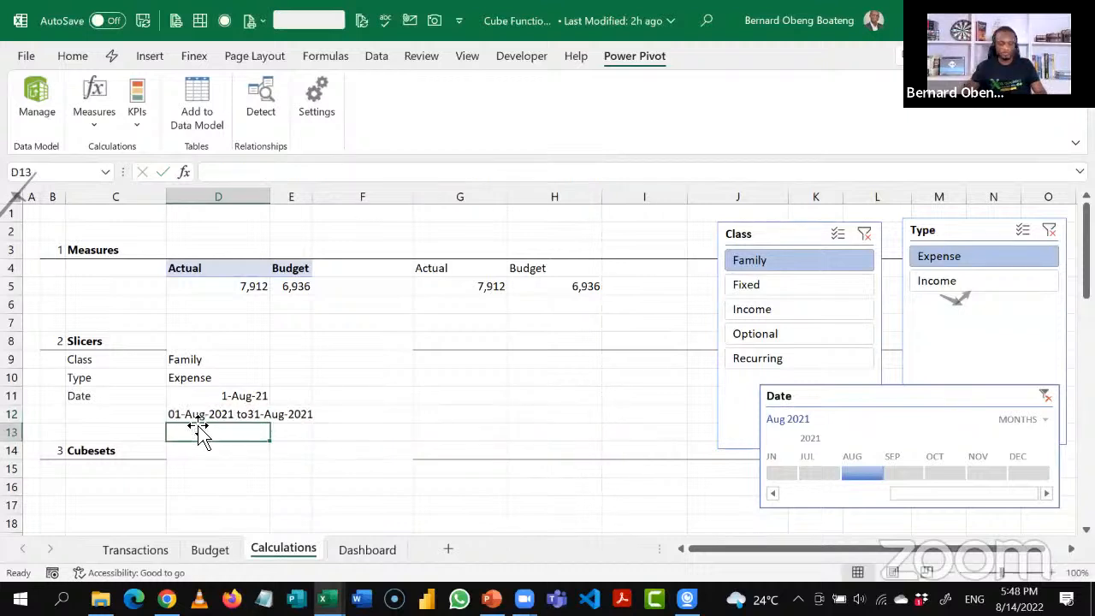
pyautogui.press('Up')
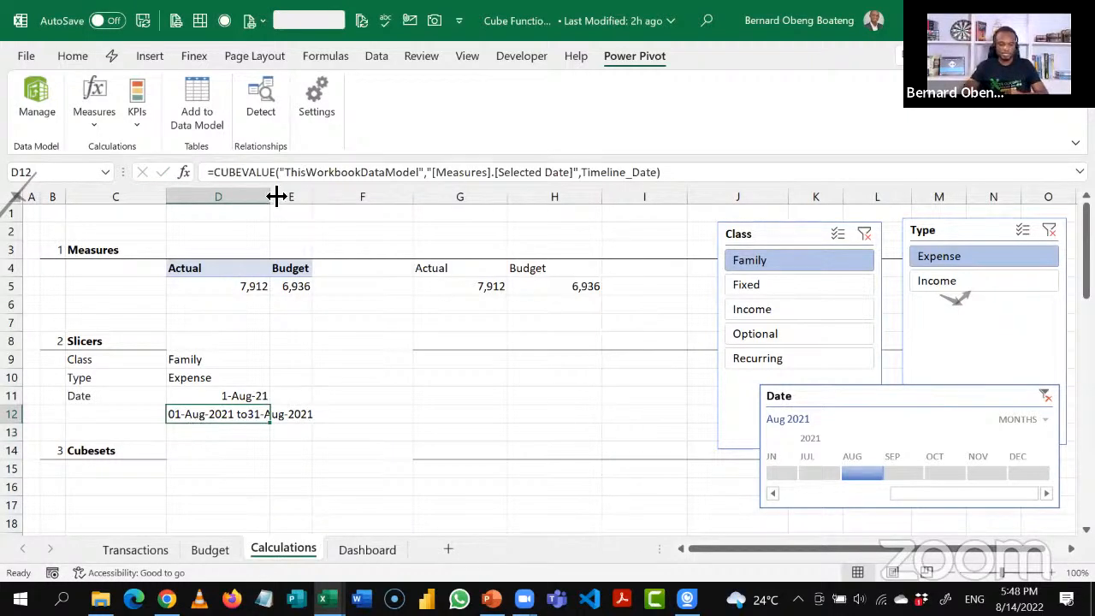
pyautogui.moveTo(271, 196); pyautogui.dragTo(333, 216)
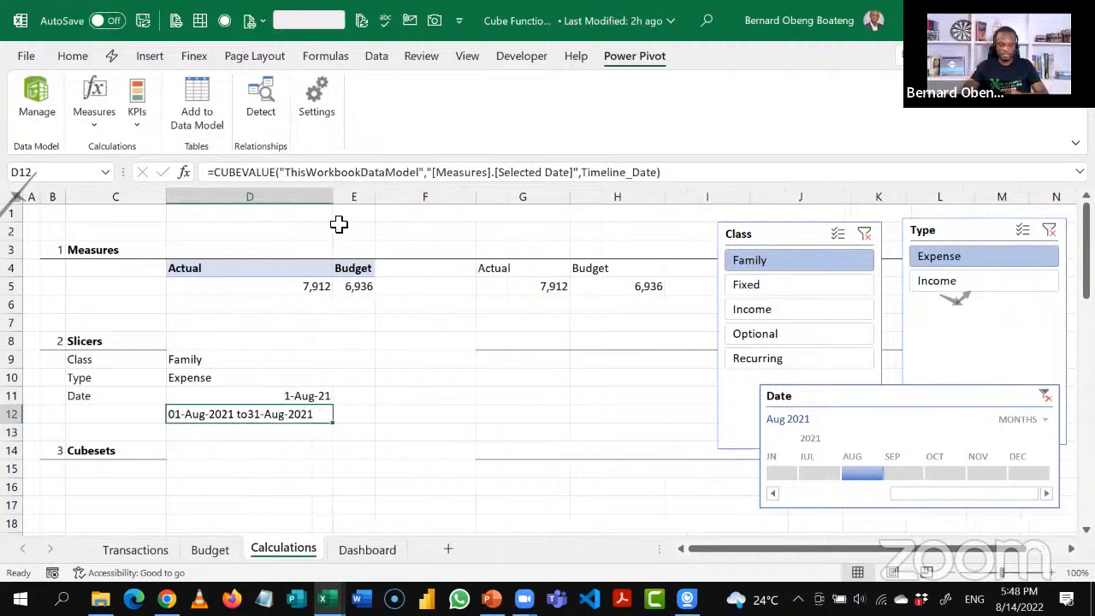
# Move the Date timeline beside the Class slicer and set its selected period to July through September 2021.
pyautogui.click(901, 402)
pyautogui.moveTo(902, 401); pyautogui.dragTo(571, 285)
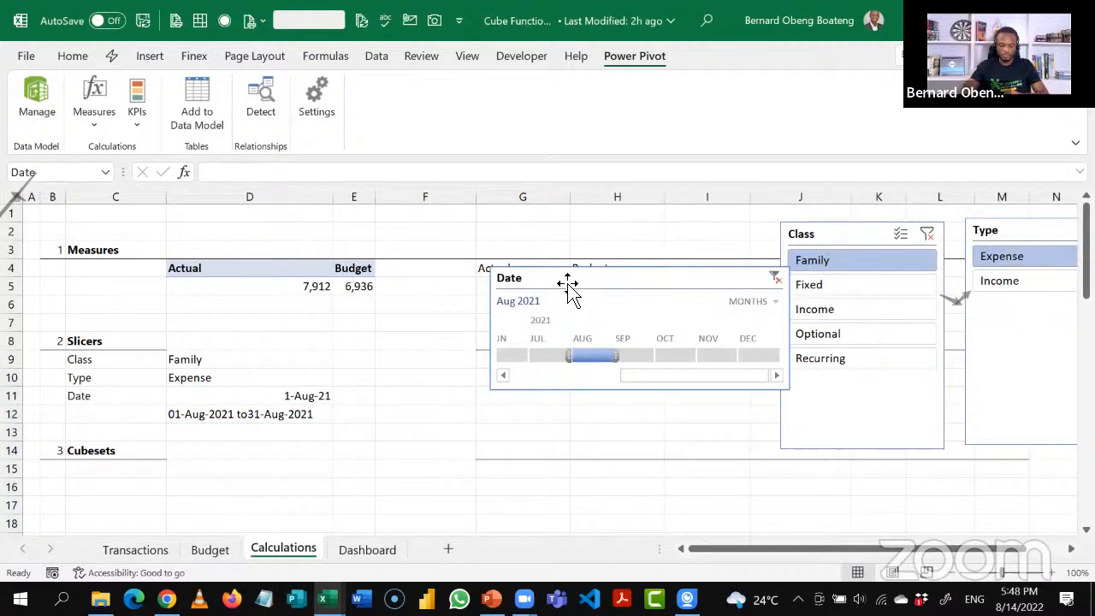
pyautogui.moveTo(568, 358); pyautogui.dragTo(543, 355)
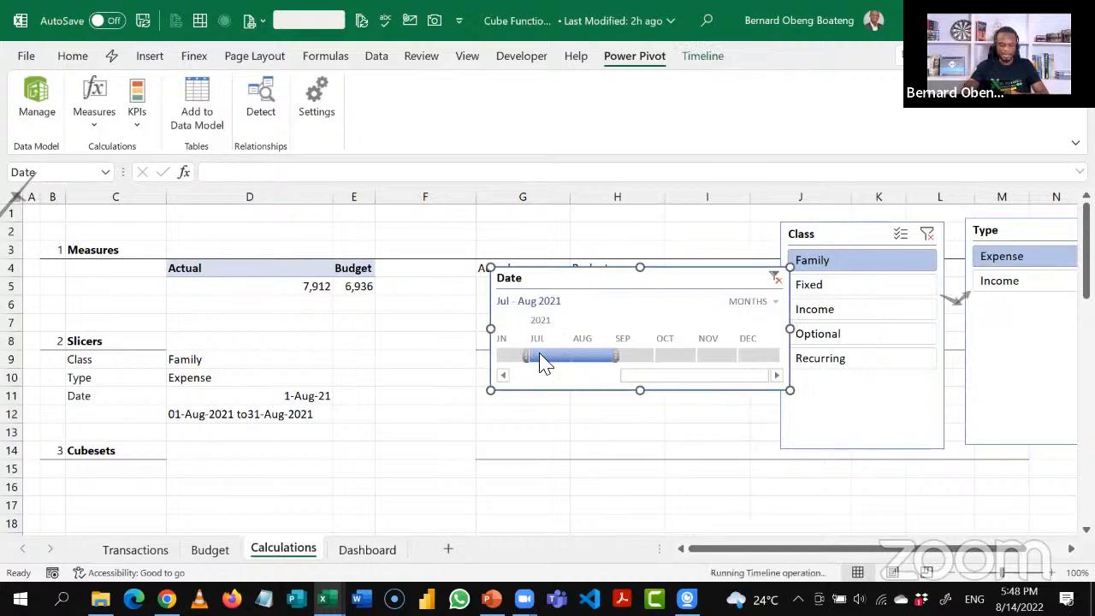
pyautogui.click(538, 359)
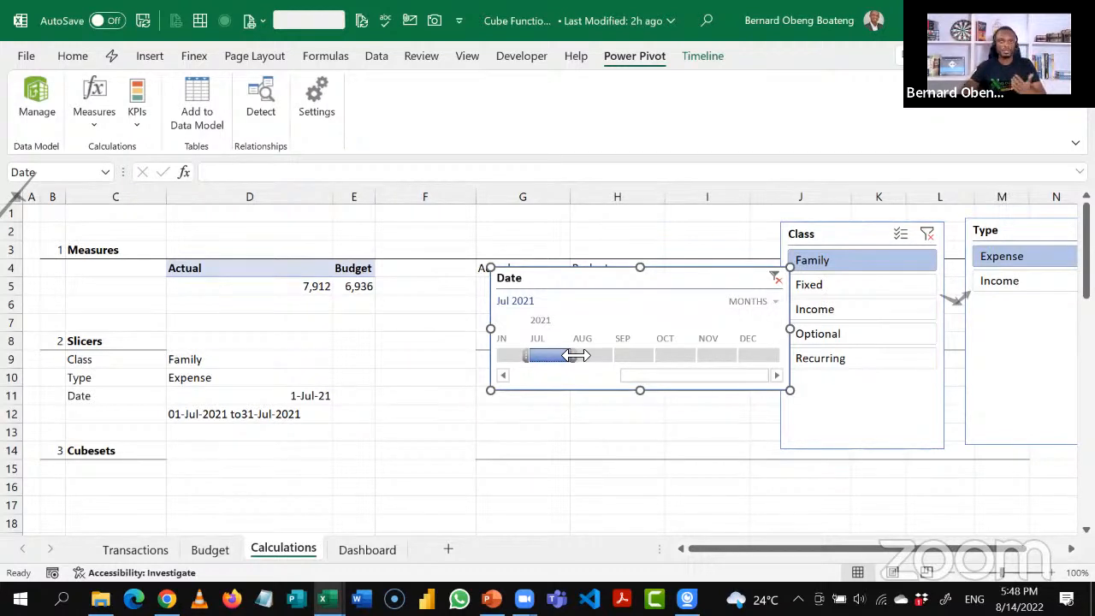
pyautogui.moveTo(574, 355); pyautogui.dragTo(642, 366)
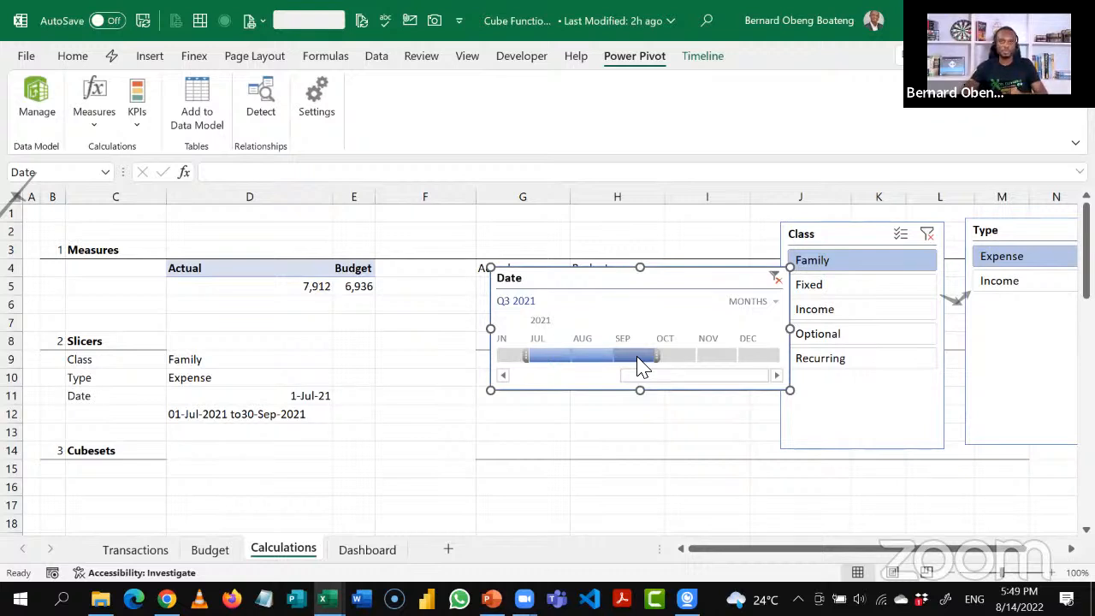
pyautogui.click(322, 374)
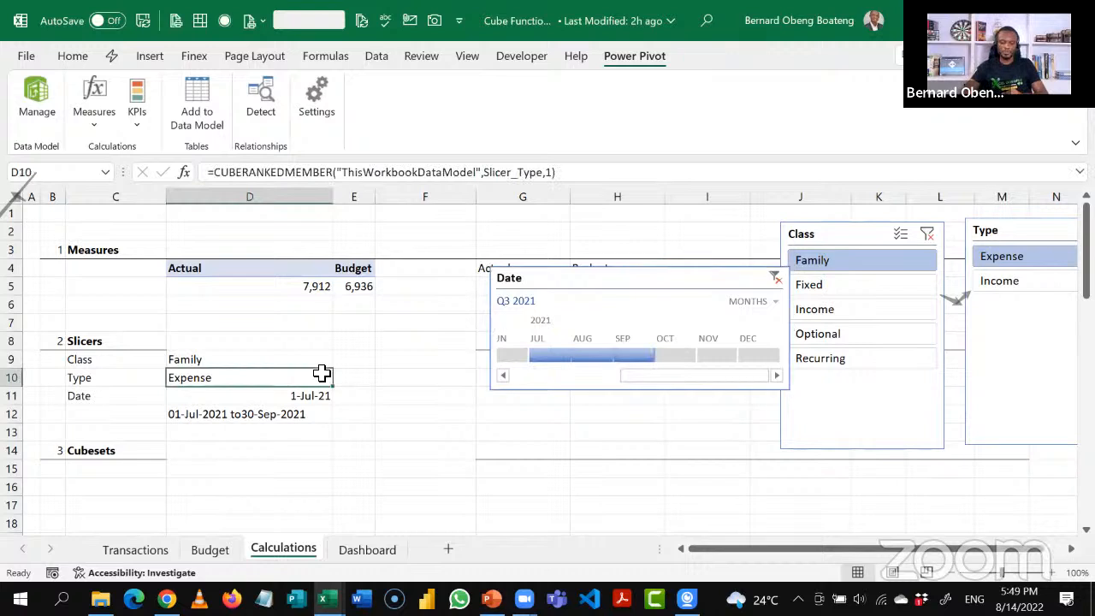
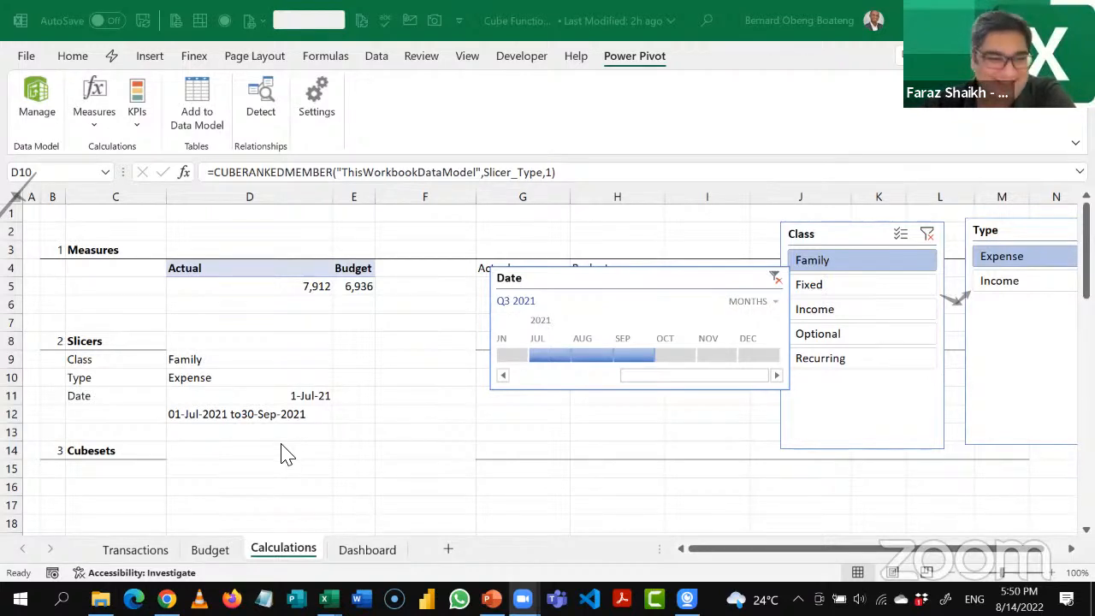
# Apply a bottom border to D14:F14 in the Cubesets heading row.
pyautogui.click(284, 446)
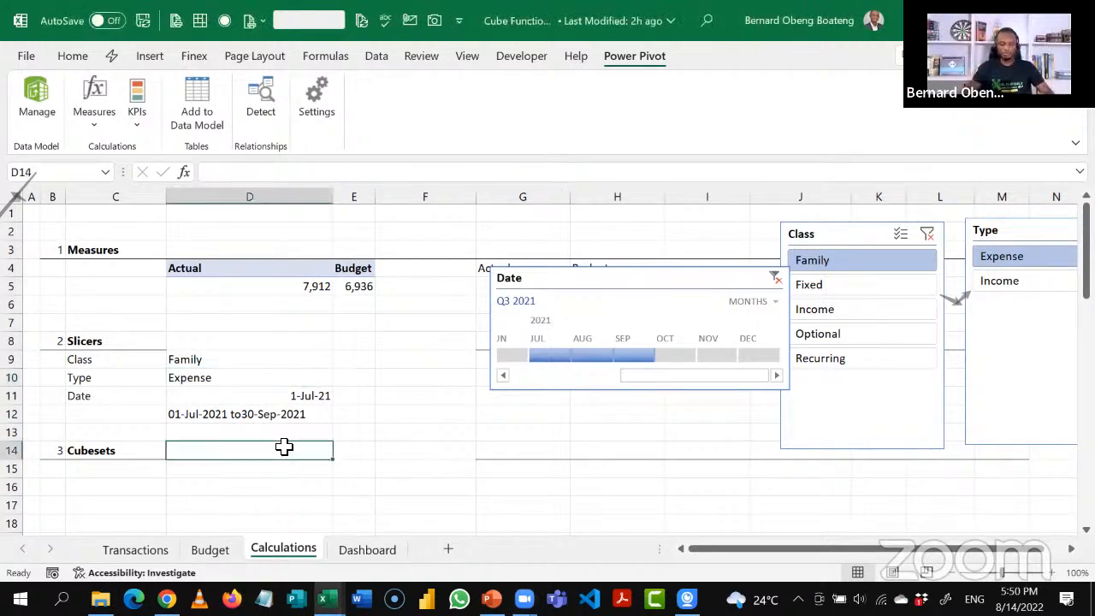
pyautogui.hotkey('shift', 'Right')
pyautogui.hotkey('shift', 'Right')
pyautogui.press('alt')
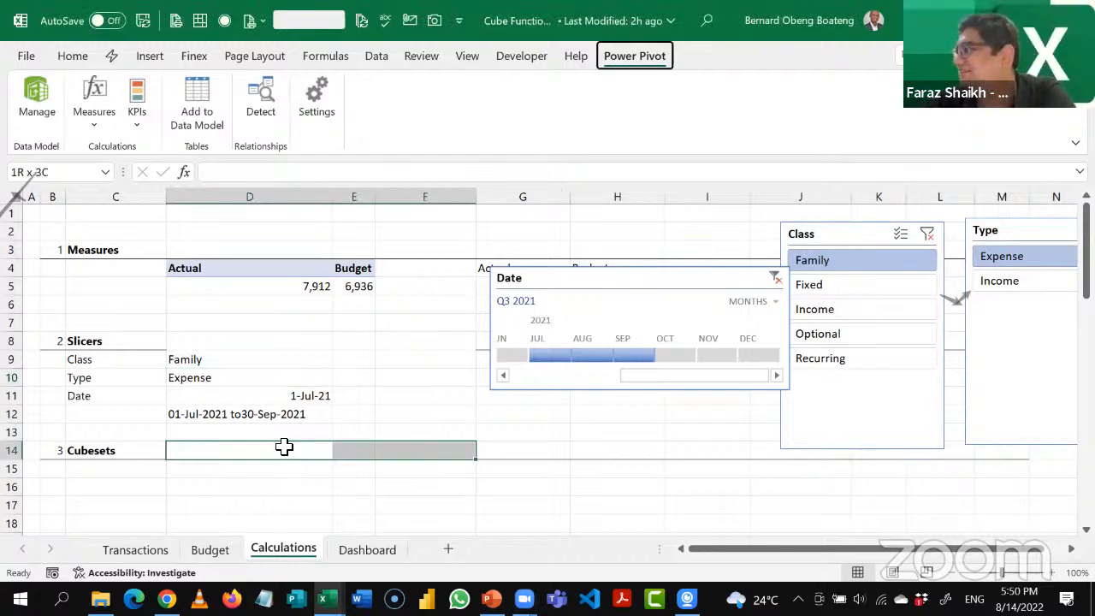
pyautogui.press('h')
pyautogui.press('b')
pyautogui.press('o')
pyautogui.press('Down')
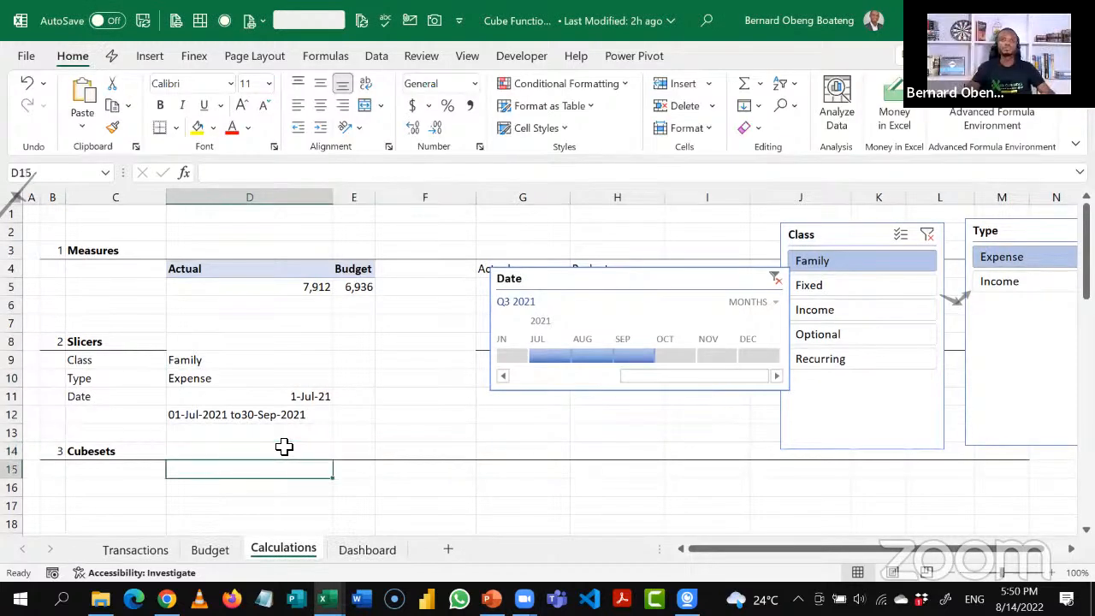
pyautogui.press('Down')
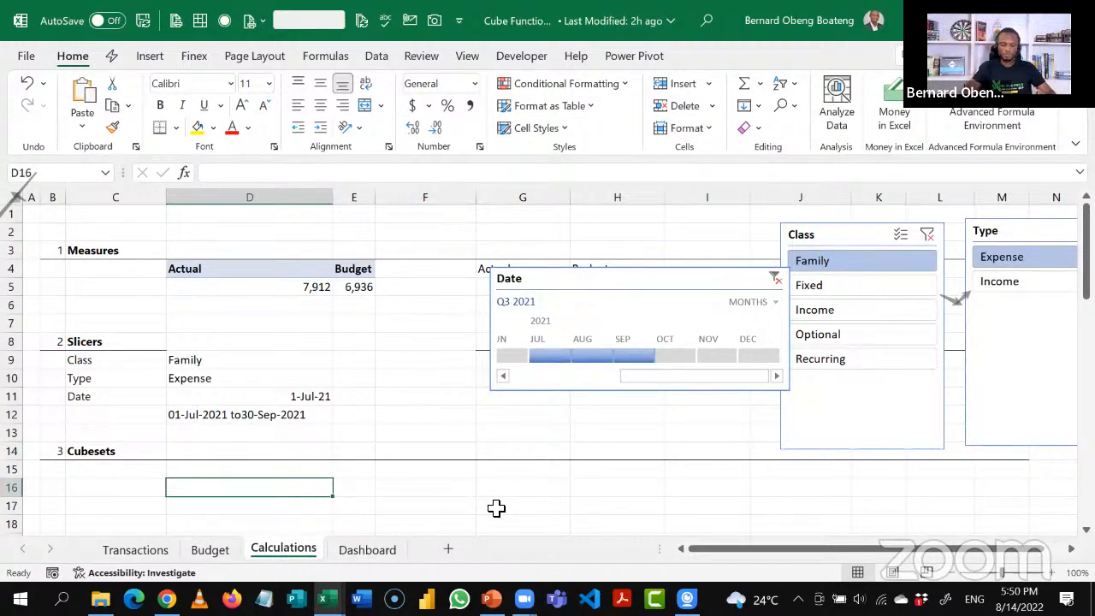
# Switch to the finished workbook's Dashboard to examine its Category list, and return to the Calculations sheet.
pyautogui.click(325, 597)
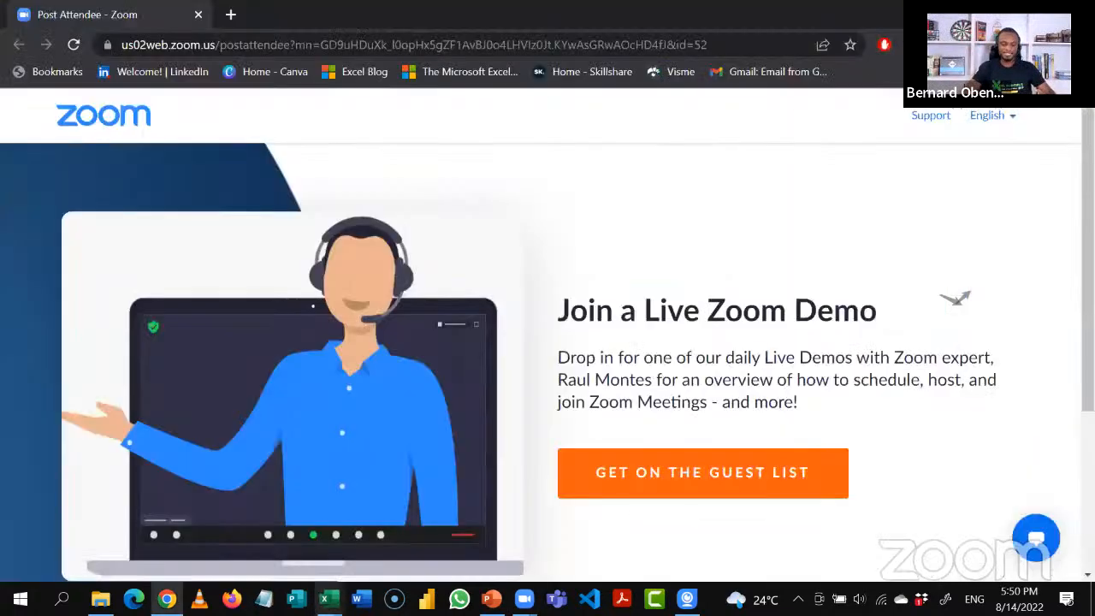
pyautogui.click(291, 547)
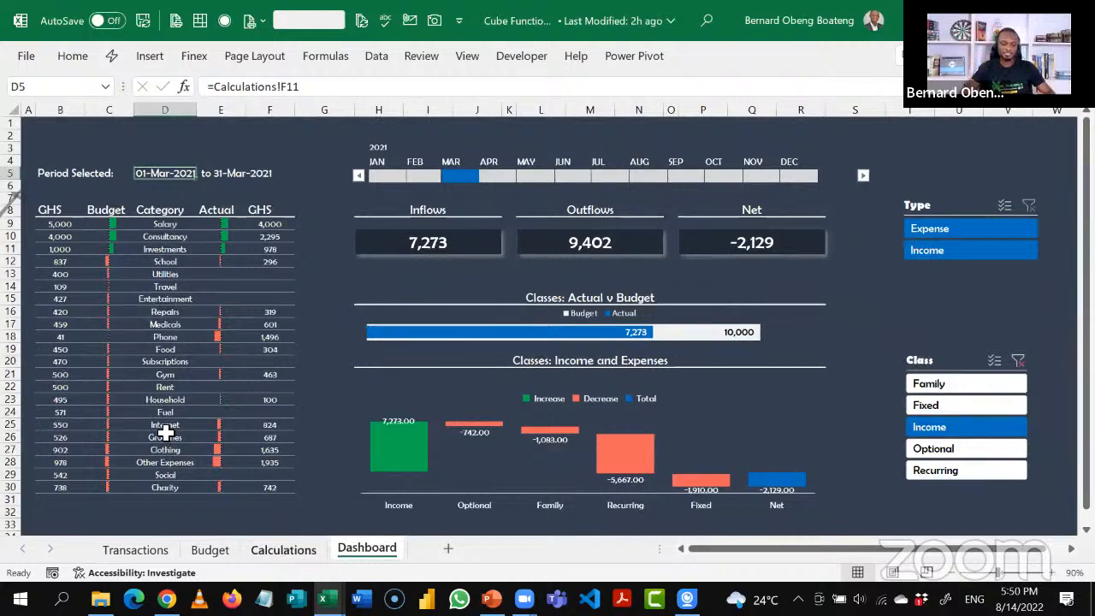
pyautogui.click(177, 239)
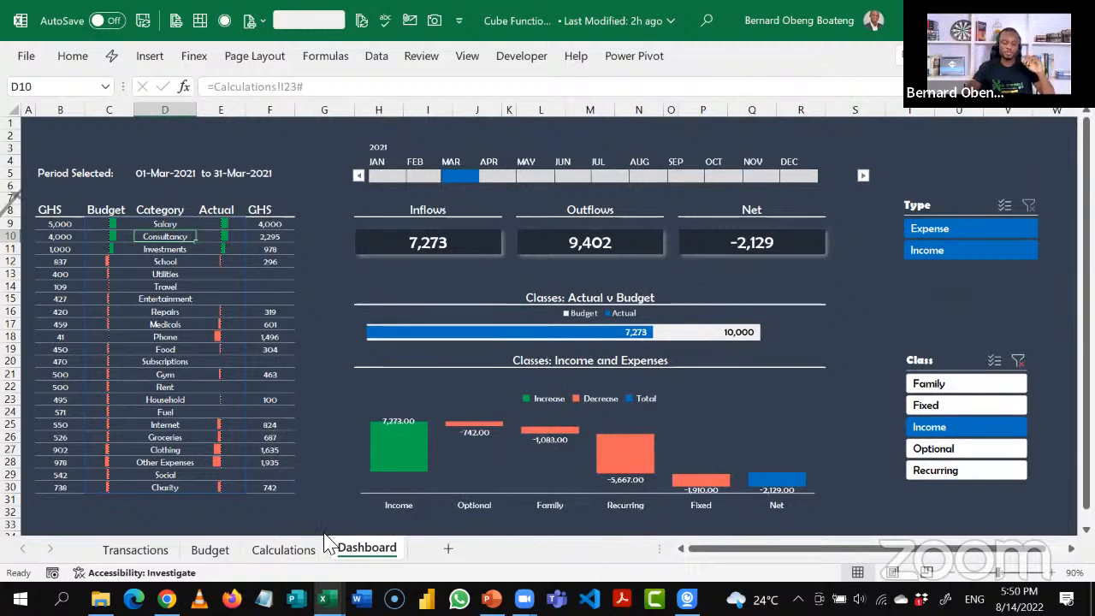
pyautogui.click(324, 599)
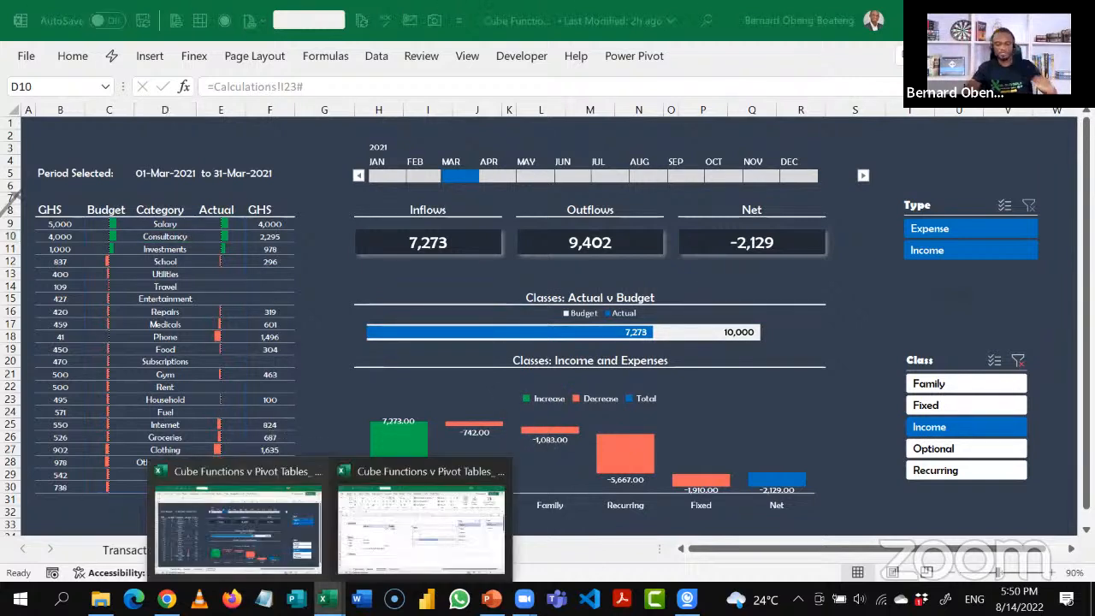
pyautogui.click(420, 529)
# Enter the label "Items in Category" in cell C16 under the Cubesets heading.
pyautogui.click(136, 476)
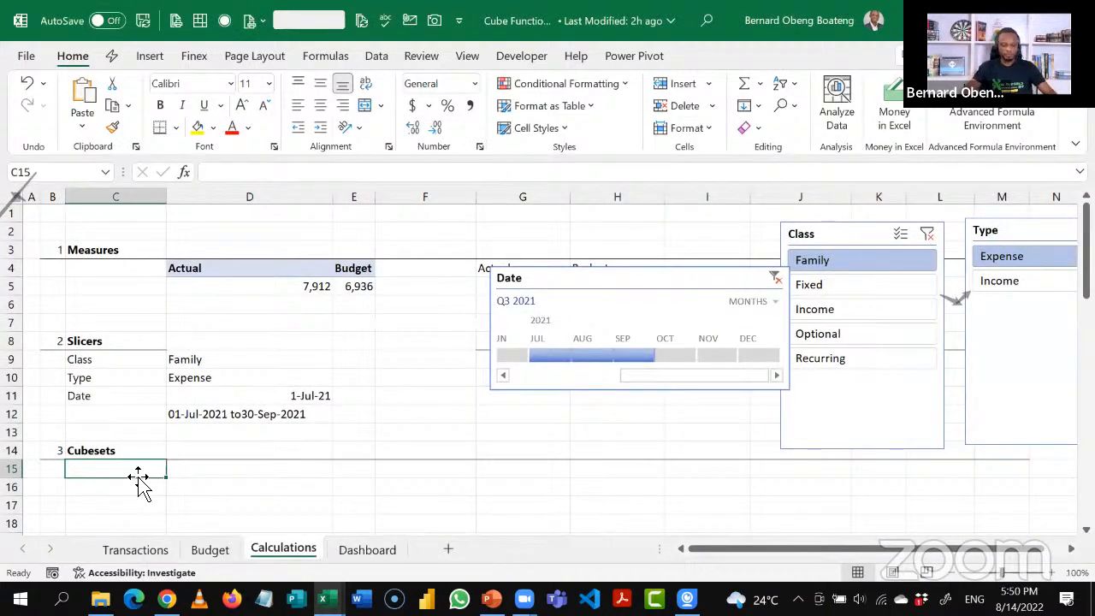
pyautogui.press('Down')
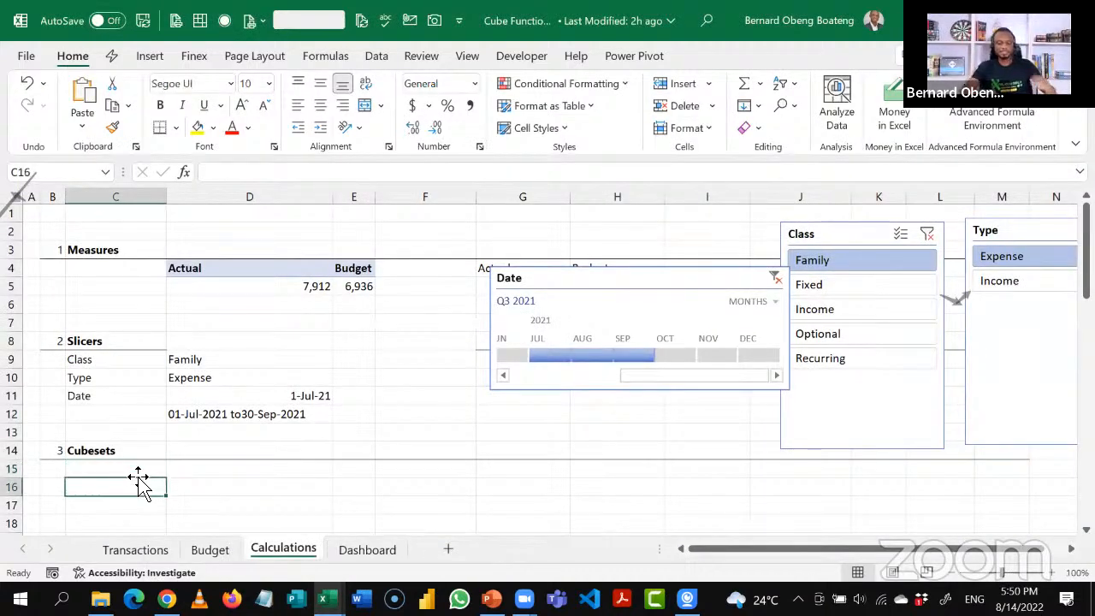
pyautogui.write('Items in')
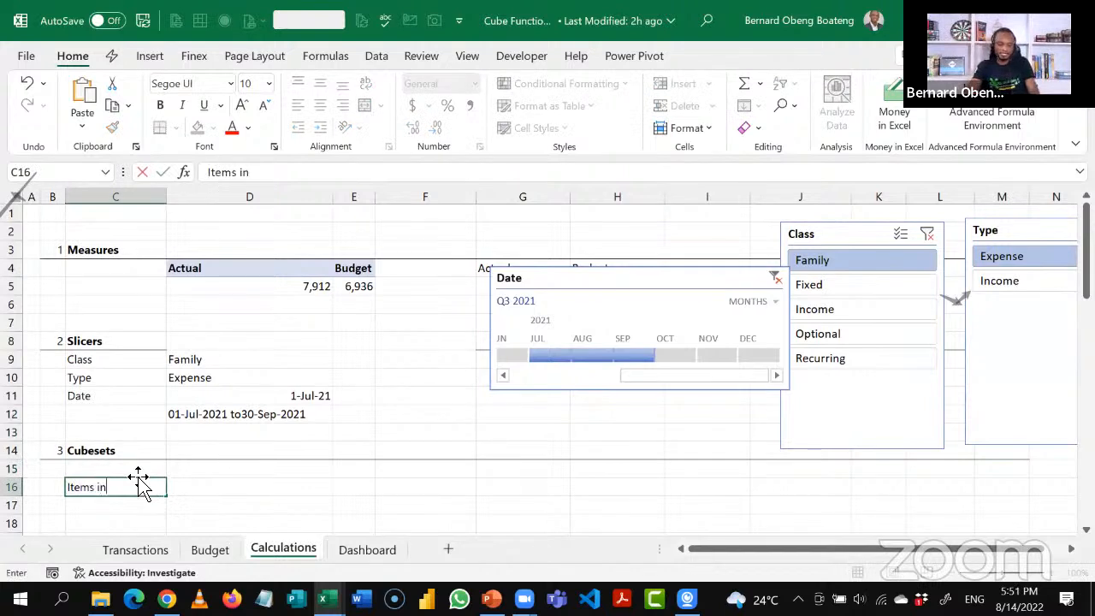
pyautogui.press('BackSpace')
pyautogui.press('BackSpace')
pyautogui.write('Items ')
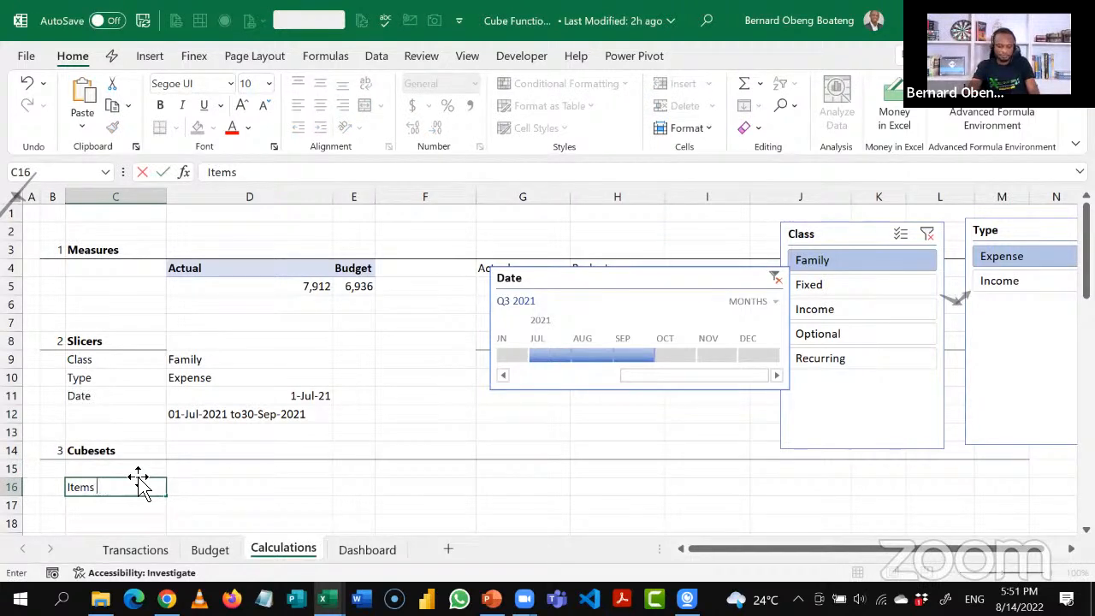
pyautogui.write('in Category')
pyautogui.press('Tab')
pyautogui.press('Tab')
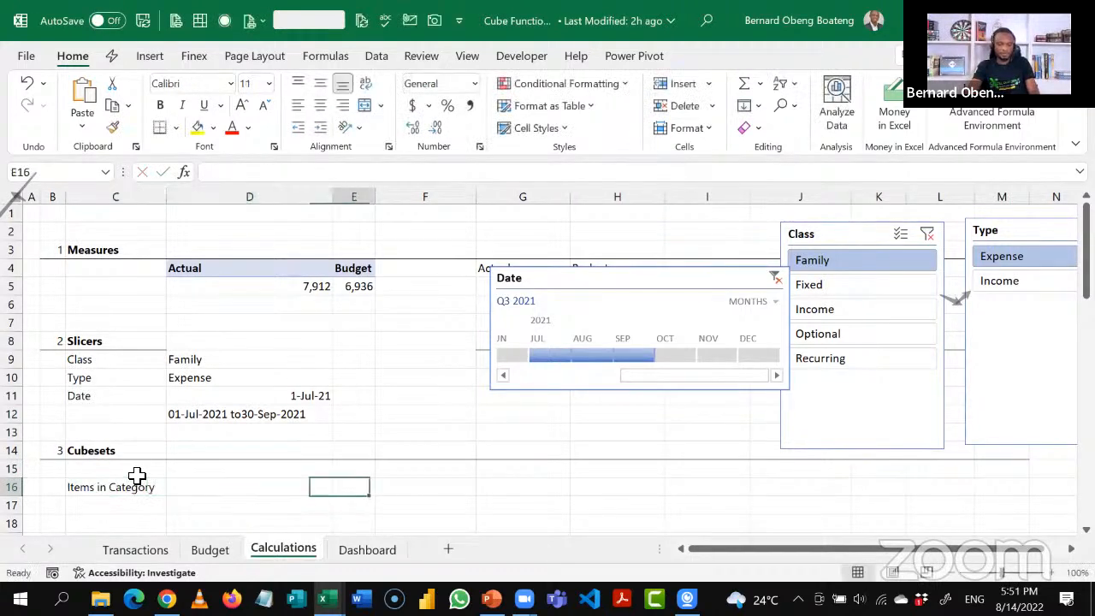
# Begin a CUBESET formula in cell D16 with "ThisWorkbookDataModel" as the connection.
pyautogui.press('Left')
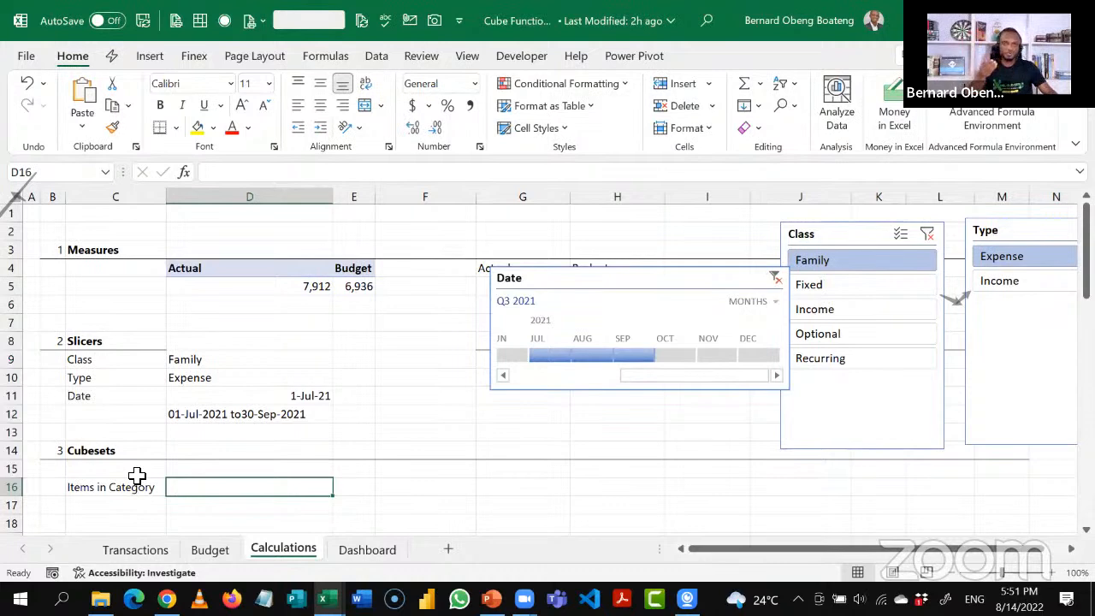
pyautogui.write('=cub')
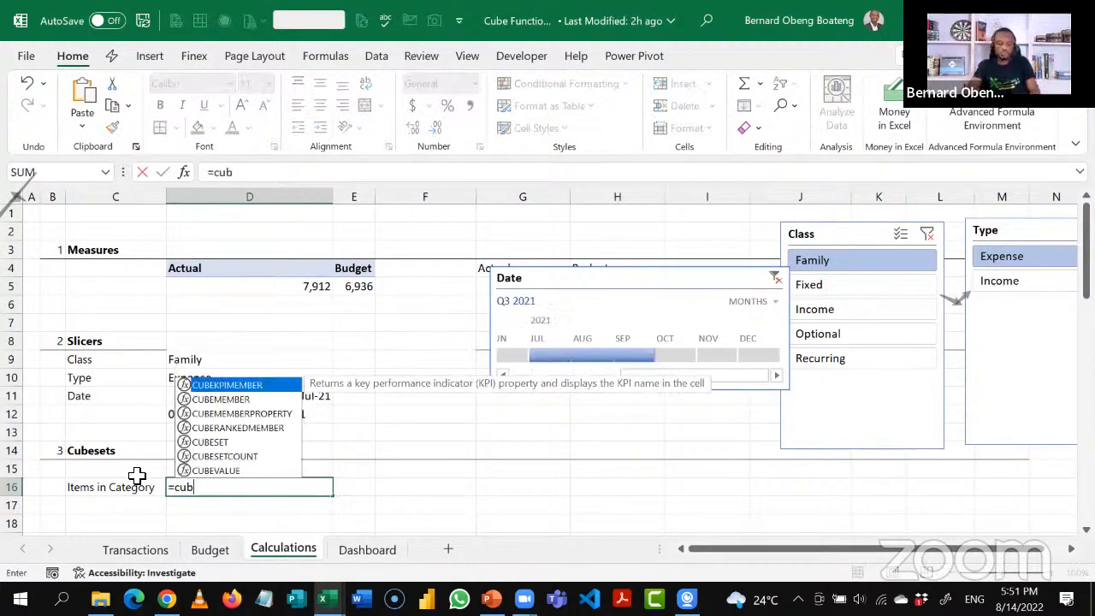
pyautogui.press('Down')
pyautogui.press('Down')
pyautogui.press('Down')
pyautogui.press('Down')
pyautogui.press('Tab')
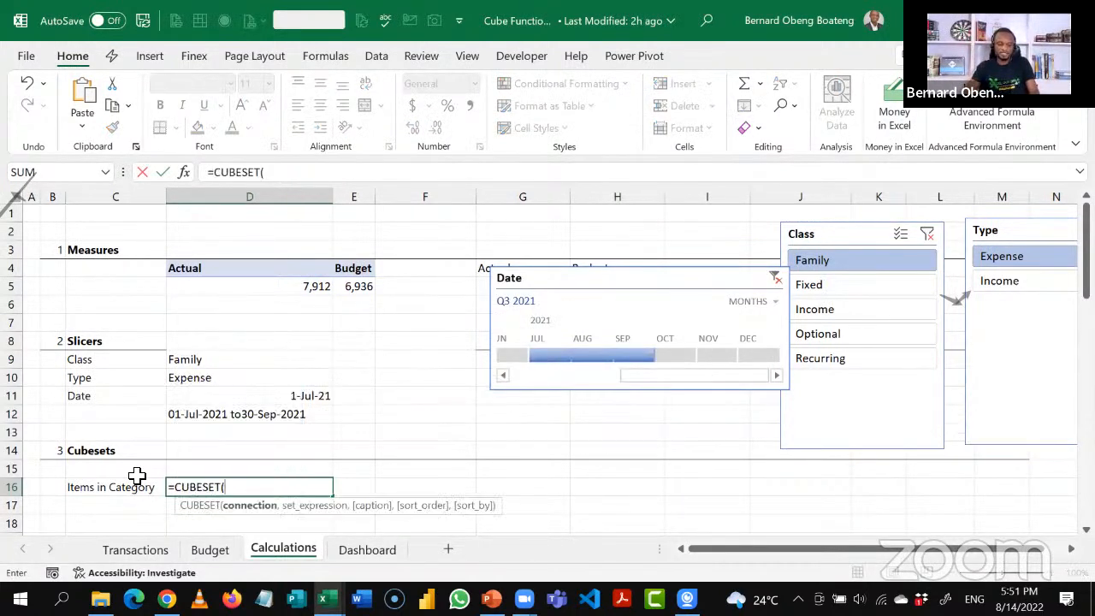
pyautogui.write('"')
pyautogui.press('Tab')
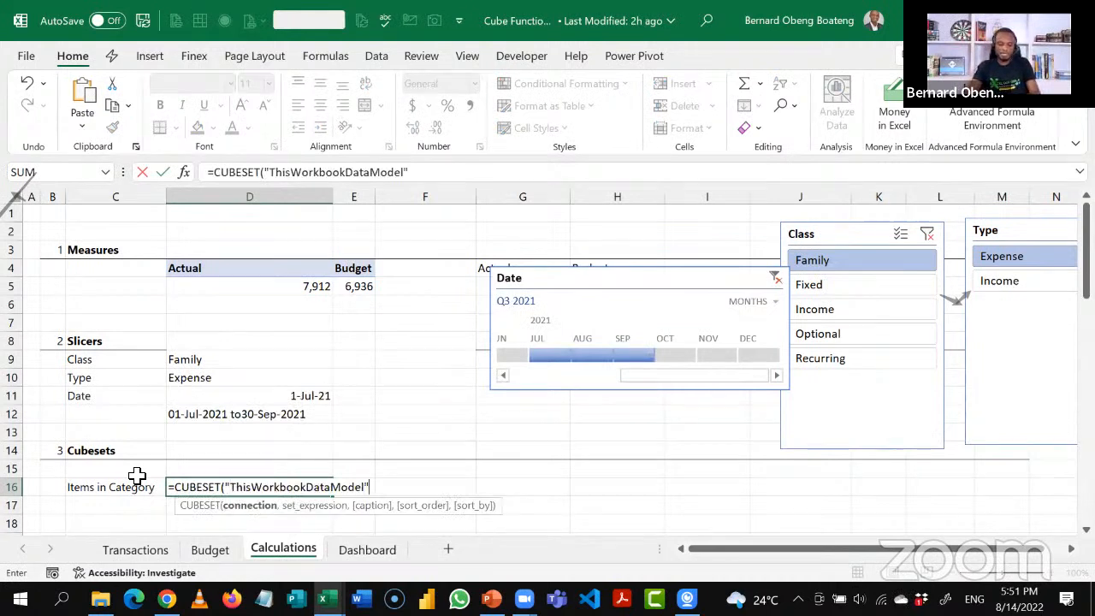
pyautogui.write(',')
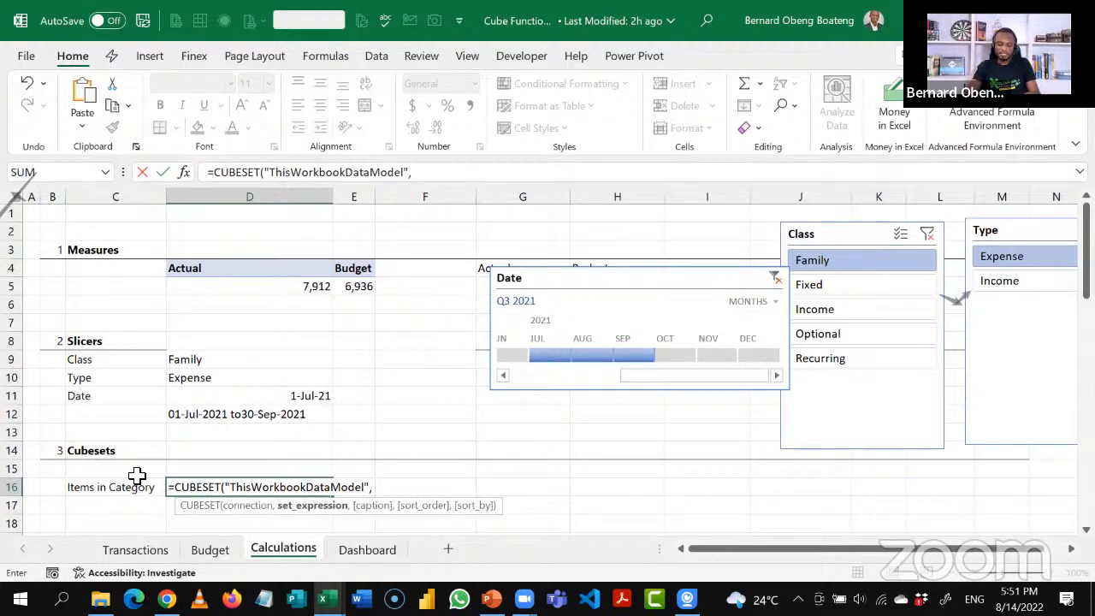
# Add "[Categories].[Category].children" as the set expression of the CUBESET formula.
pyautogui.write('"')
pyautogui.press('Down')
pyautogui.press('Down')
pyautogui.press('Down')
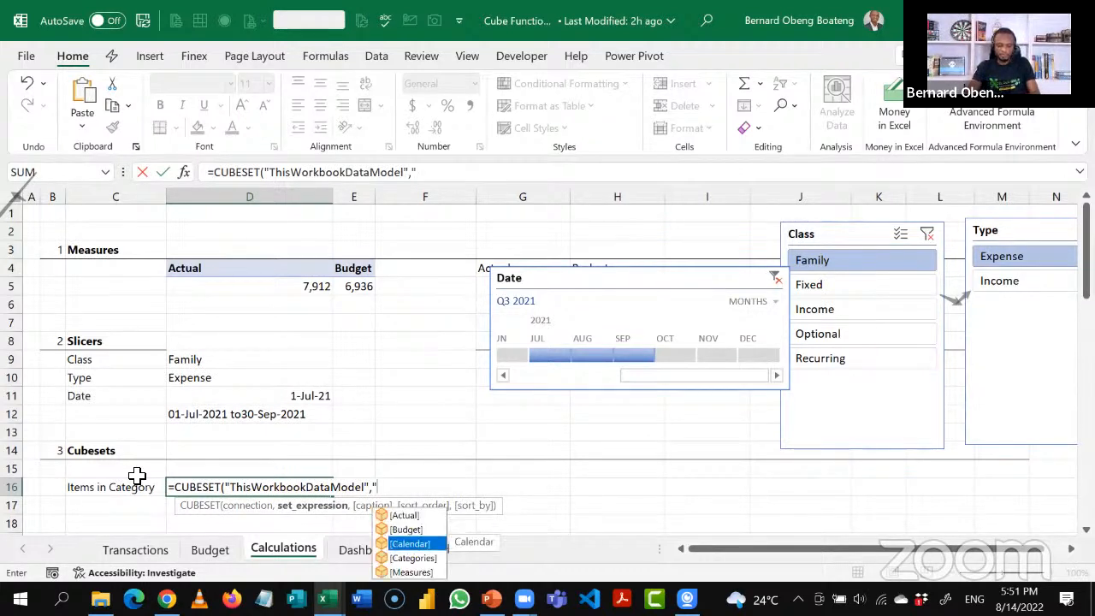
pyautogui.press('Tab')
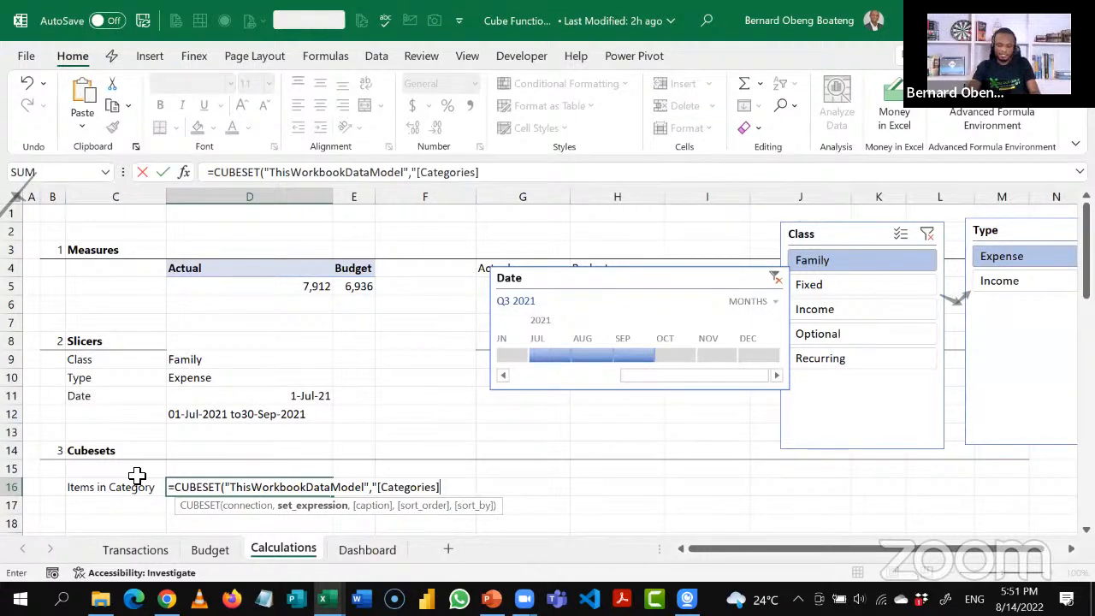
pyautogui.write('.')
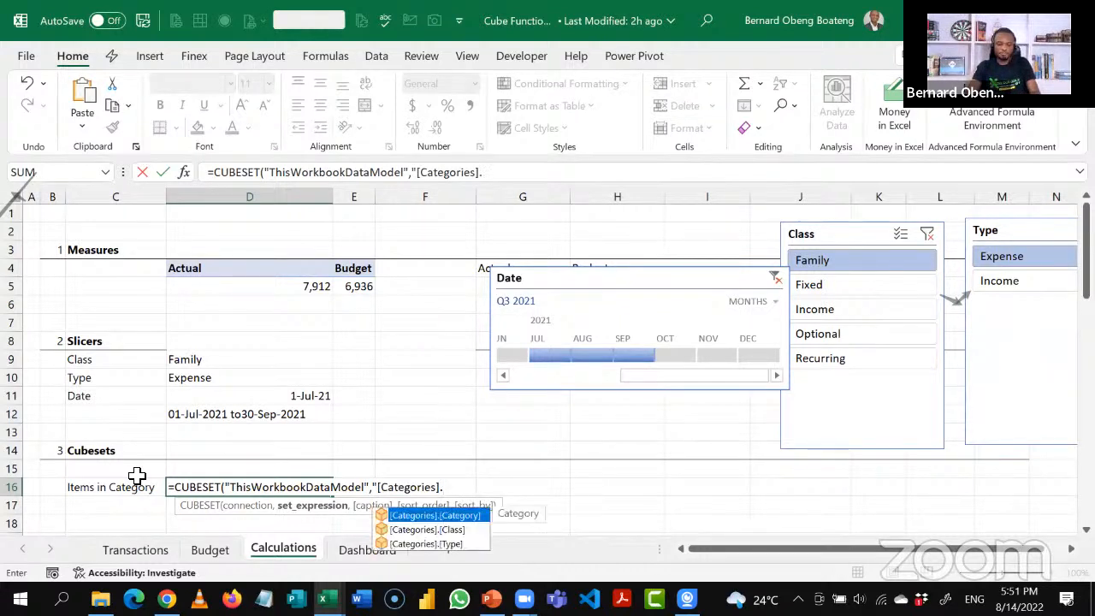
pyautogui.press('Tab')
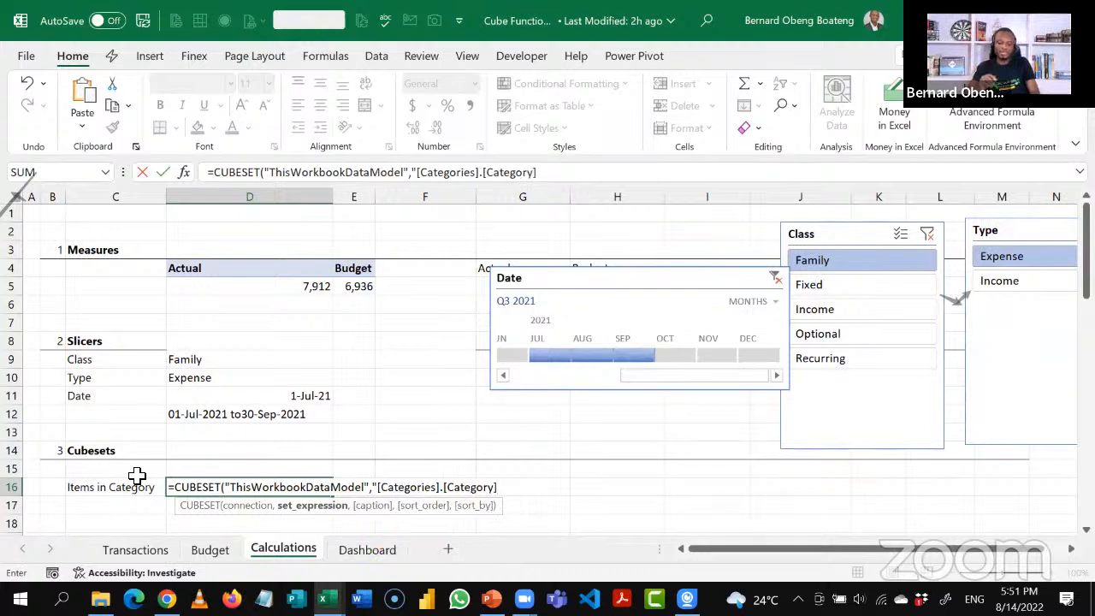
pyautogui.write('.')
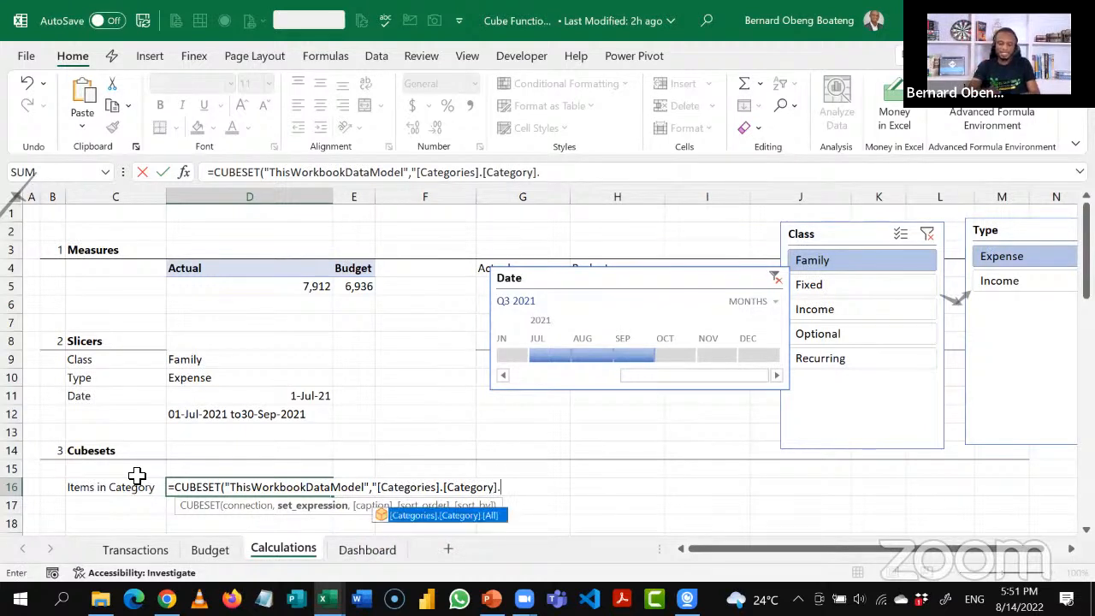
pyautogui.write('childred')
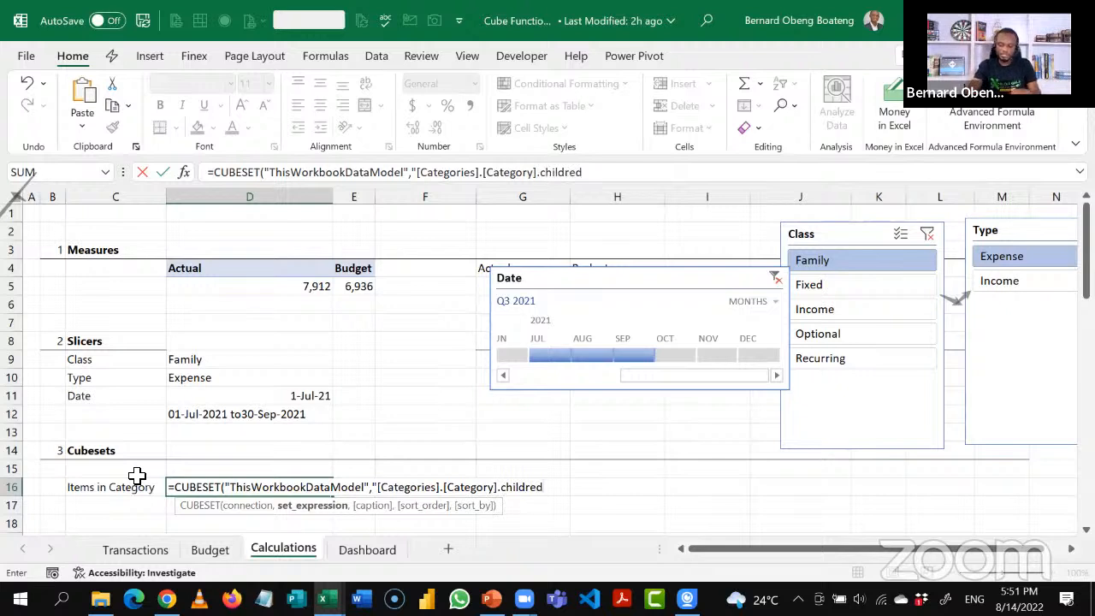
pyautogui.press('BackSpace')
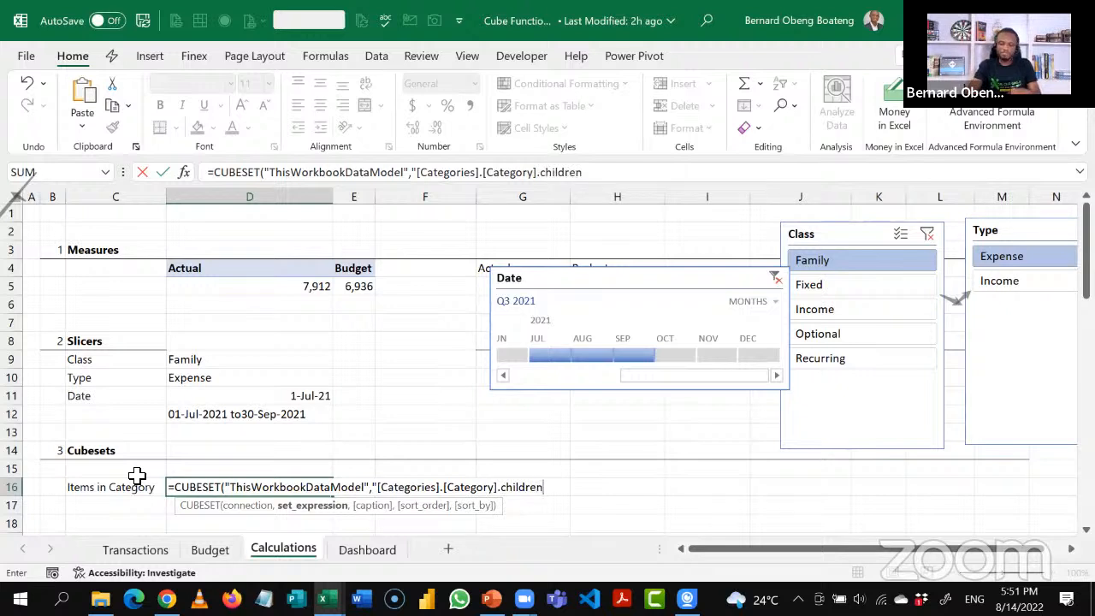
pyautogui.write('n"')
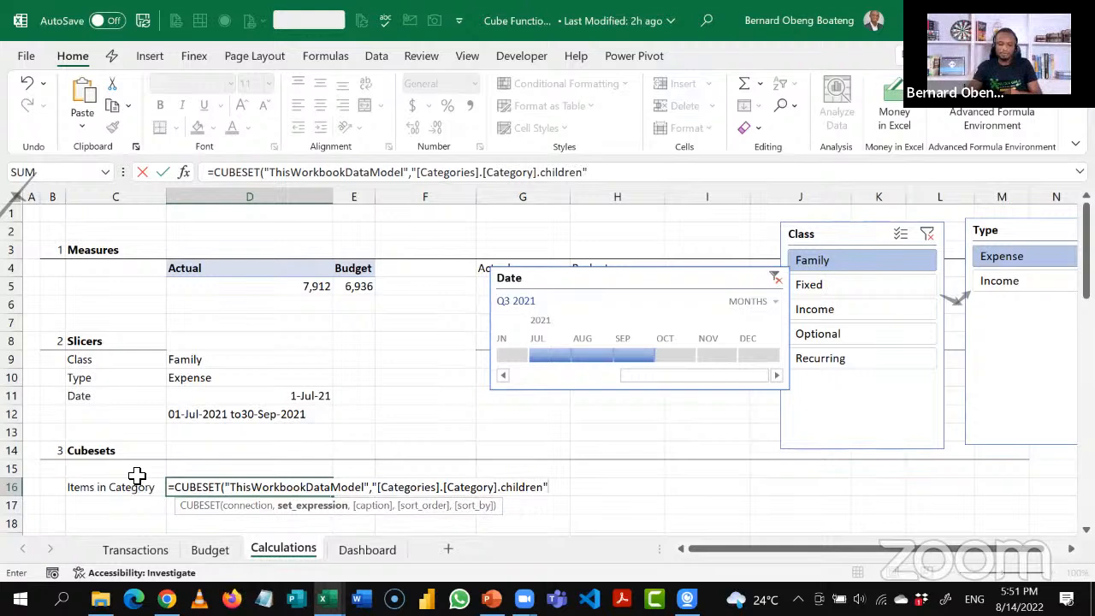
# Add "Items in Category" as the caption argument of the CUBESET formula in D16.
pyautogui.write(',')
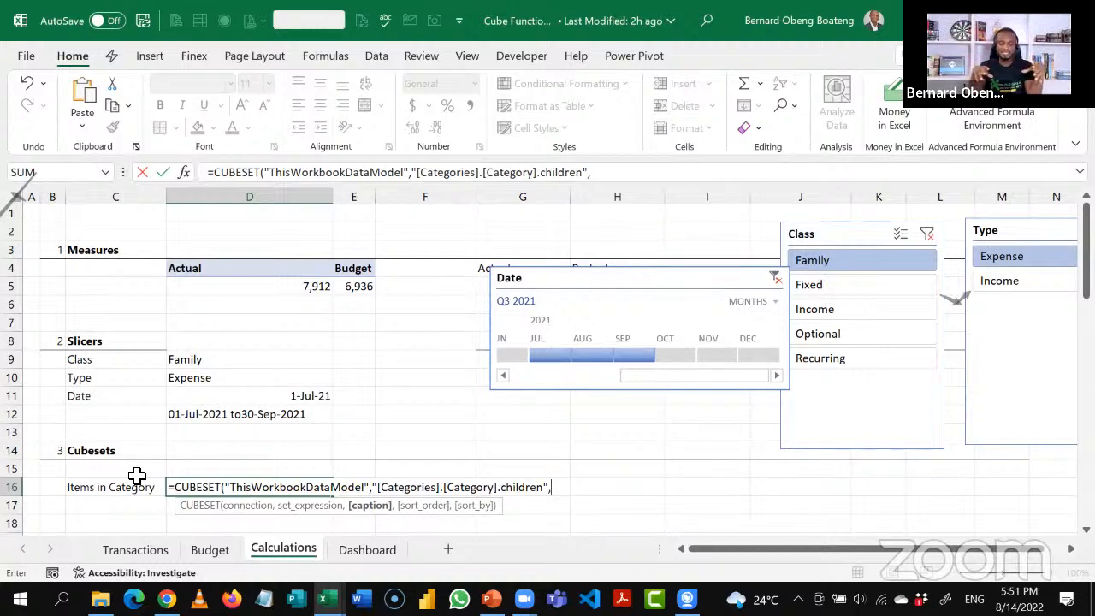
pyautogui.write('"itt')
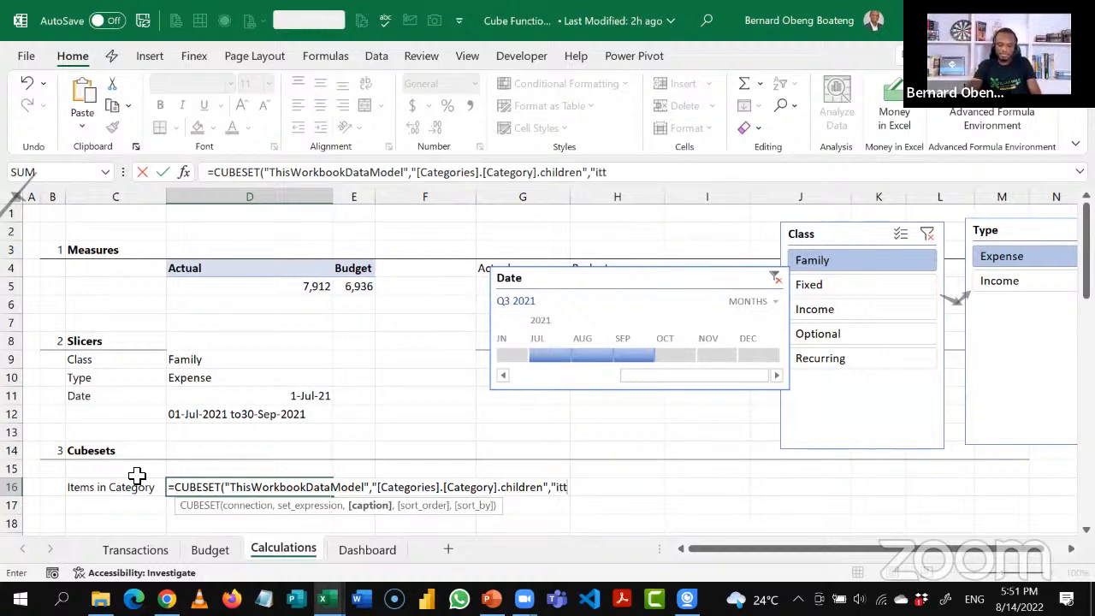
pyautogui.press('BackSpace')
pyautogui.write('ems n')
pyautogui.press('BackSpace')
pyautogui.press('BackSpace')
pyautogui.press('BackSpace')
pyautogui.press('BackSpace')
pyautogui.press('BackSpace')
pyautogui.press('BackSpace')
pyautogui.press('BackSpace')
pyautogui.write('Items in C')
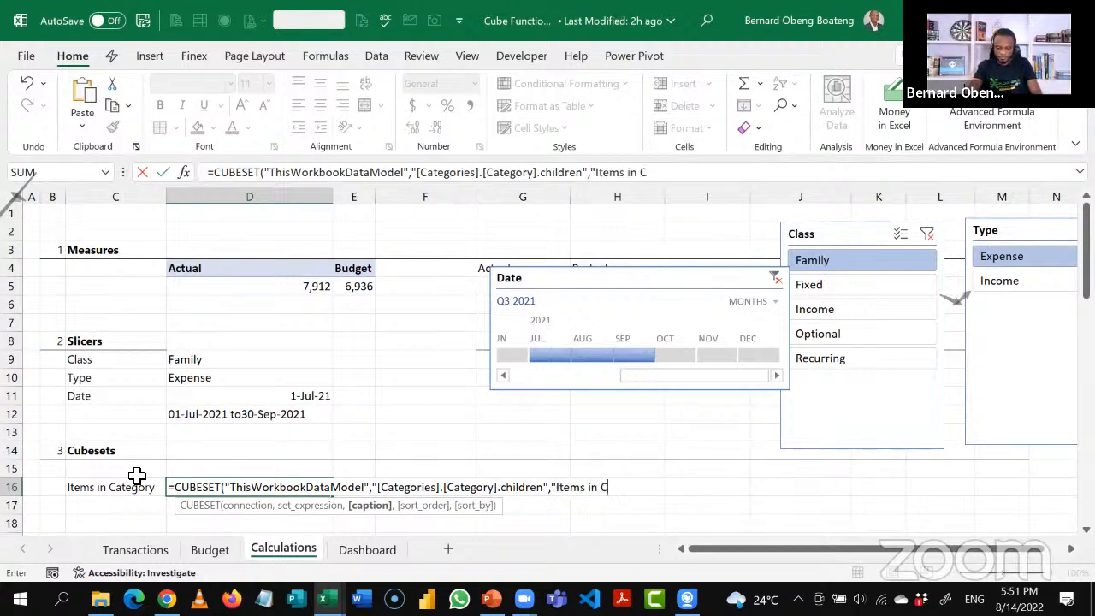
pyautogui.write('ategory"')
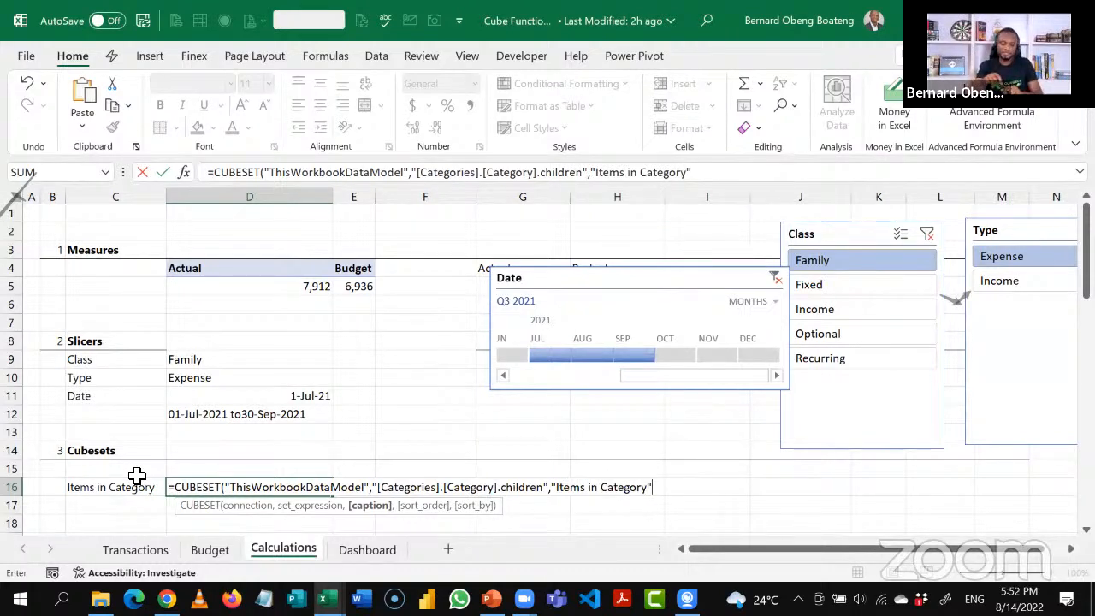
# Set the sort order argument of the CUBESET formula to 2 - Descending.
pyautogui.write(',')
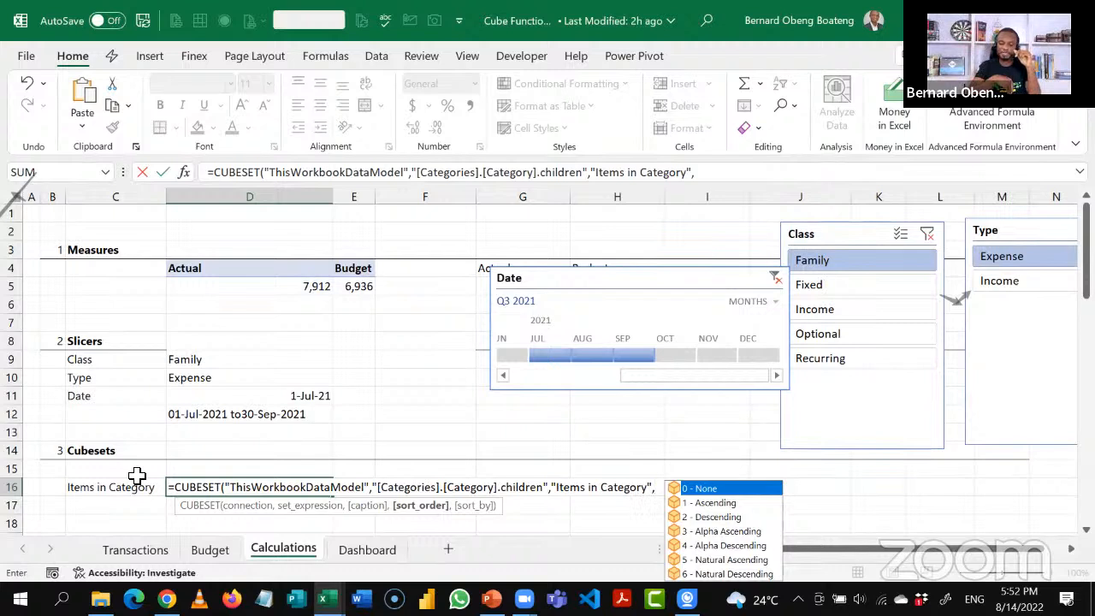
pyautogui.press('Down')
pyautogui.press('Down')
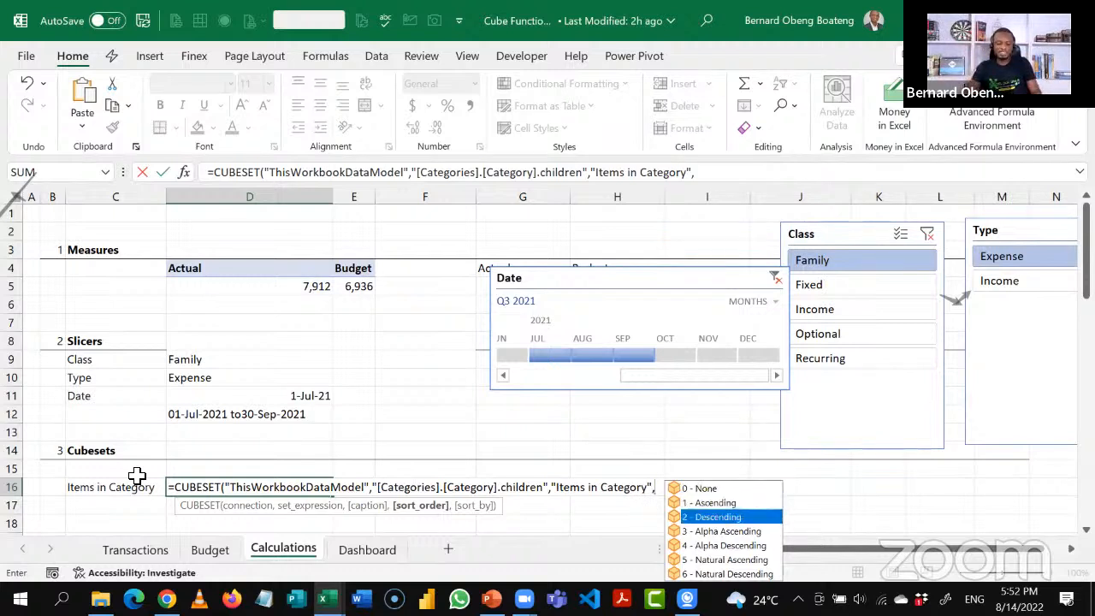
pyautogui.press('Tab')
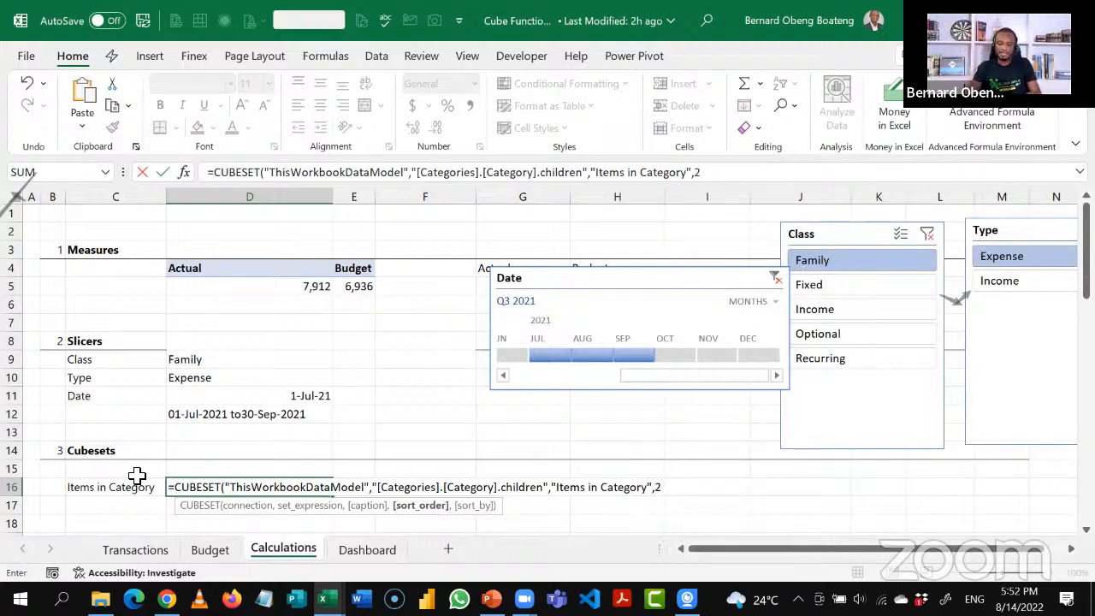
# Add "[Measures].[Budget]" as the sort_by argument and complete the CUBESET formula in D16.
pyautogui.write(',')
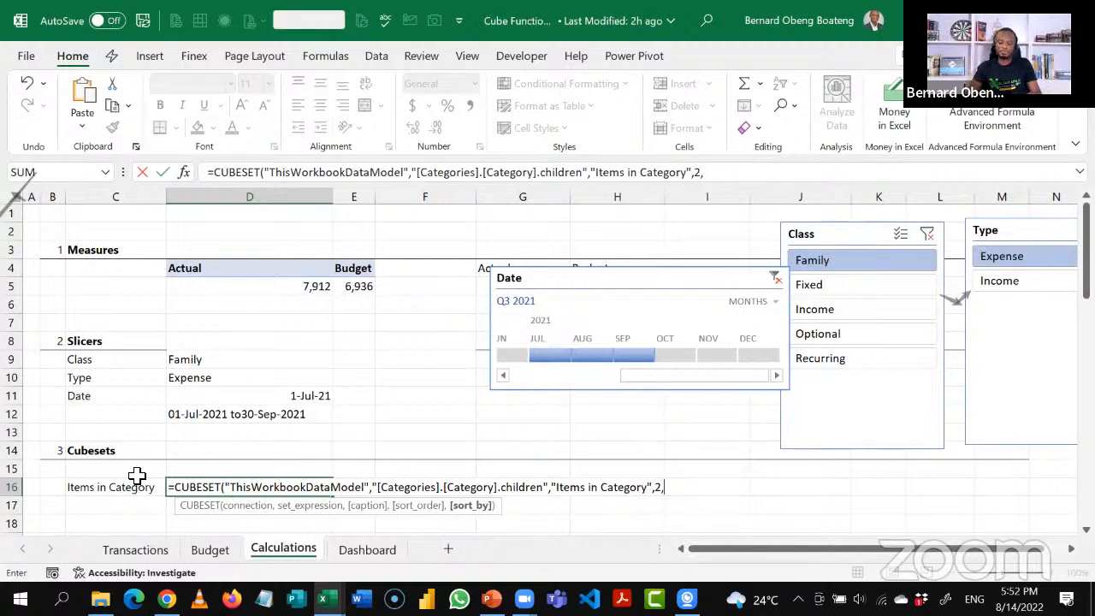
pyautogui.write('"')
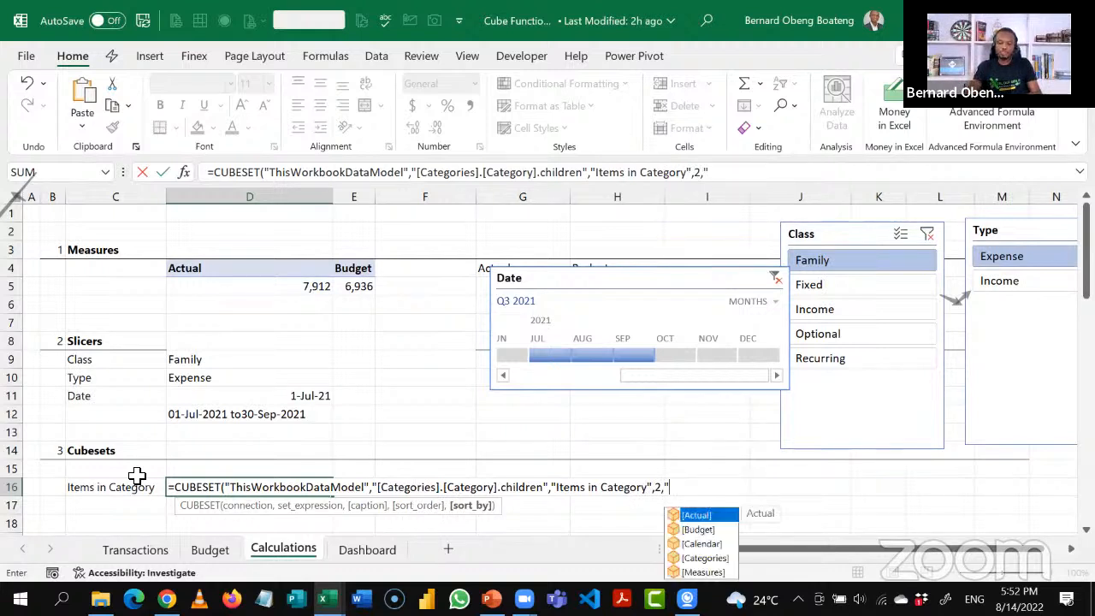
pyautogui.press('Down')
pyautogui.press('Down')
pyautogui.press('Down')
pyautogui.press('Down')
pyautogui.press('Tab')
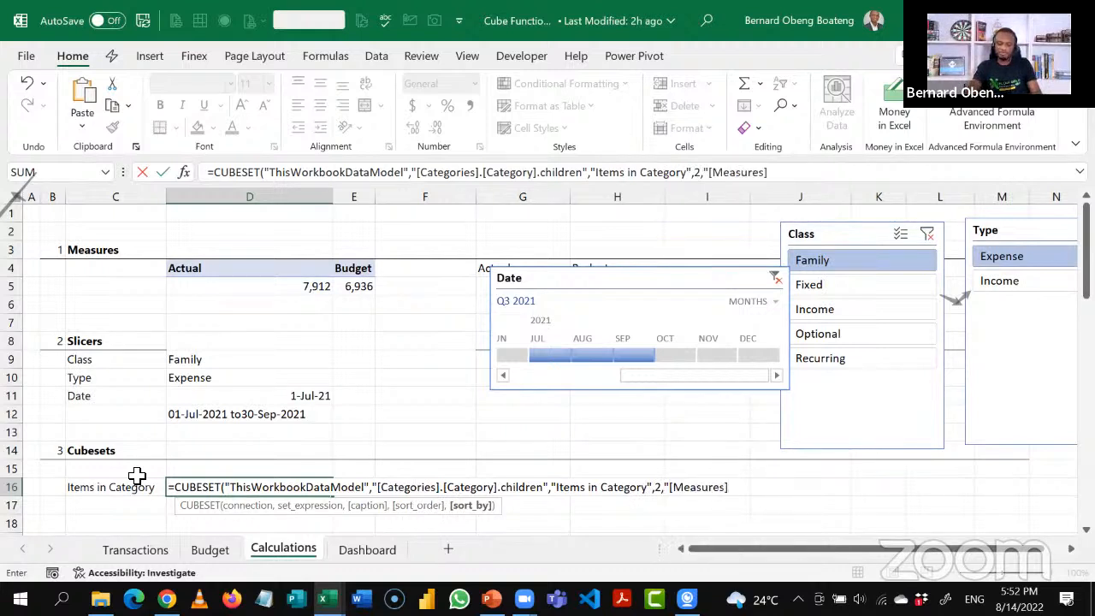
pyautogui.write('.')
pyautogui.press('Down')
pyautogui.press('Tab')
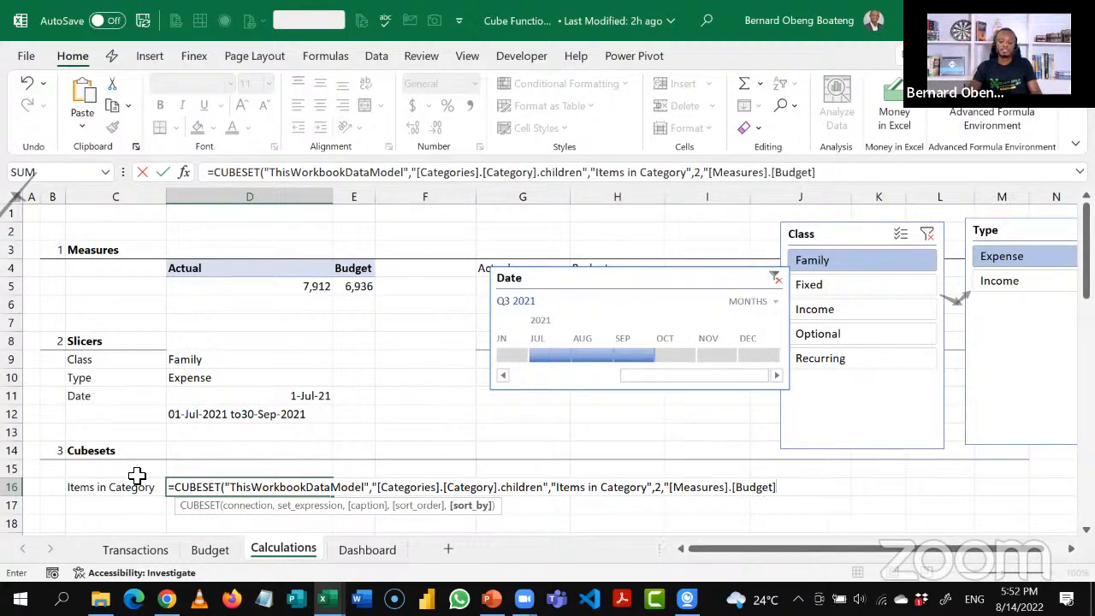
pyautogui.write('"')
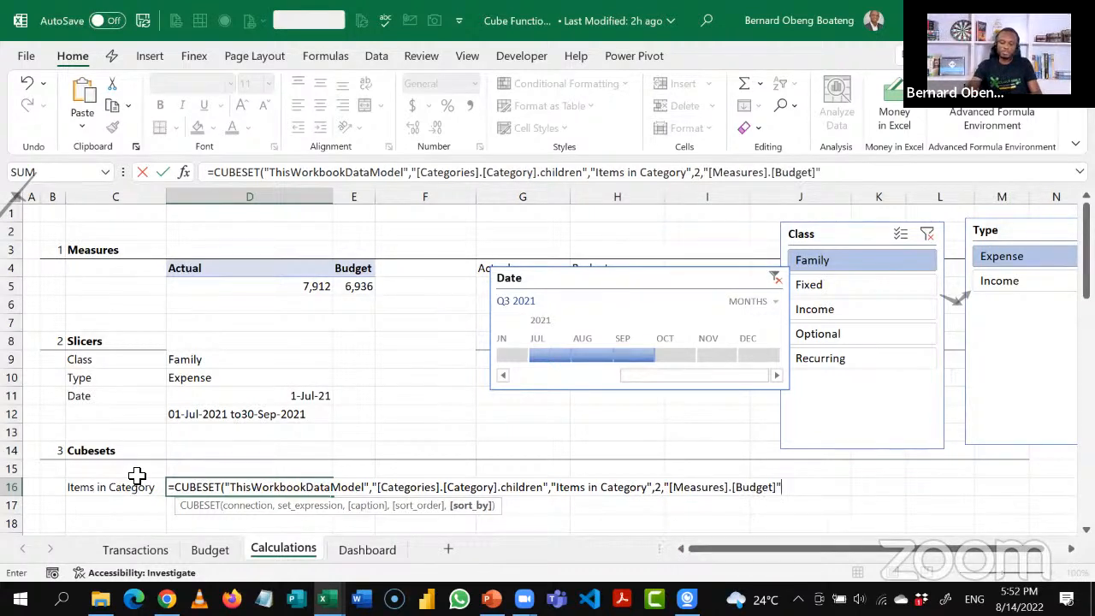
pyautogui.write(')')
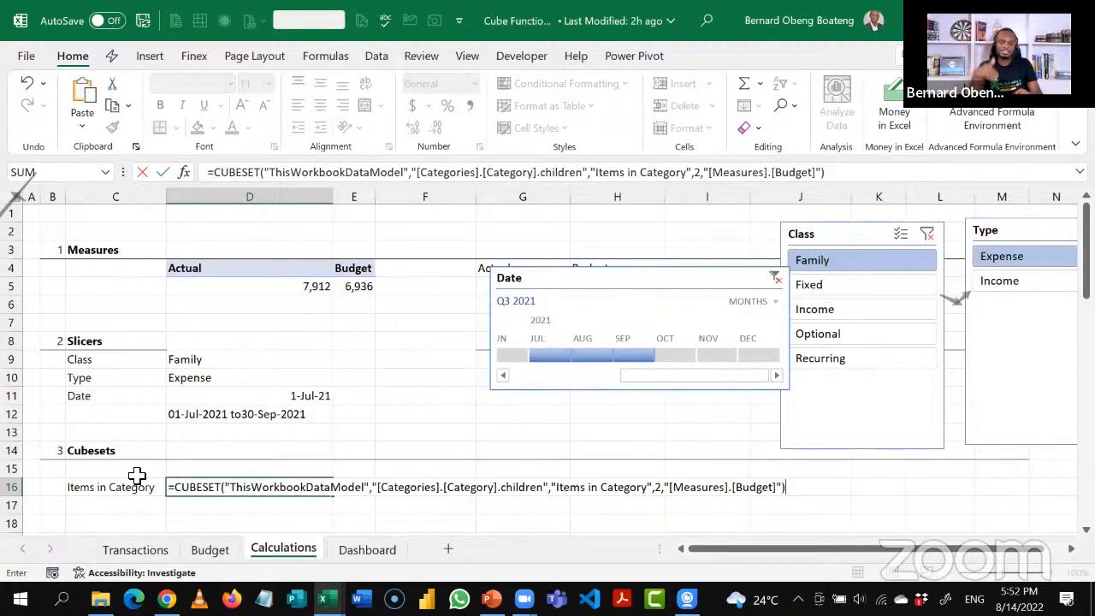
pyautogui.press('Return')
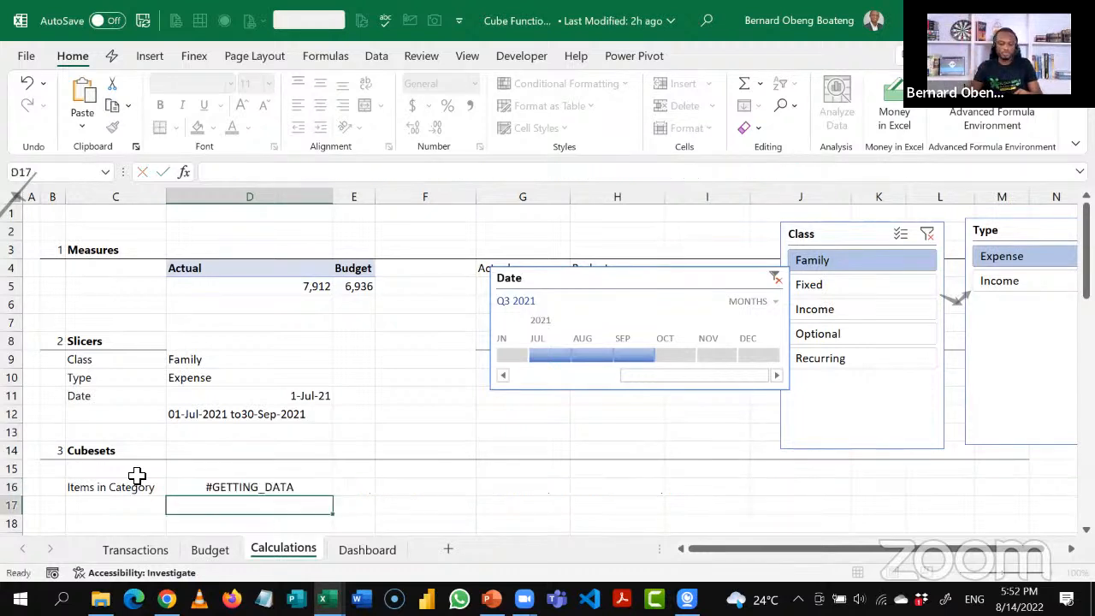
pyautogui.press('Up')
pyautogui.press('Left')
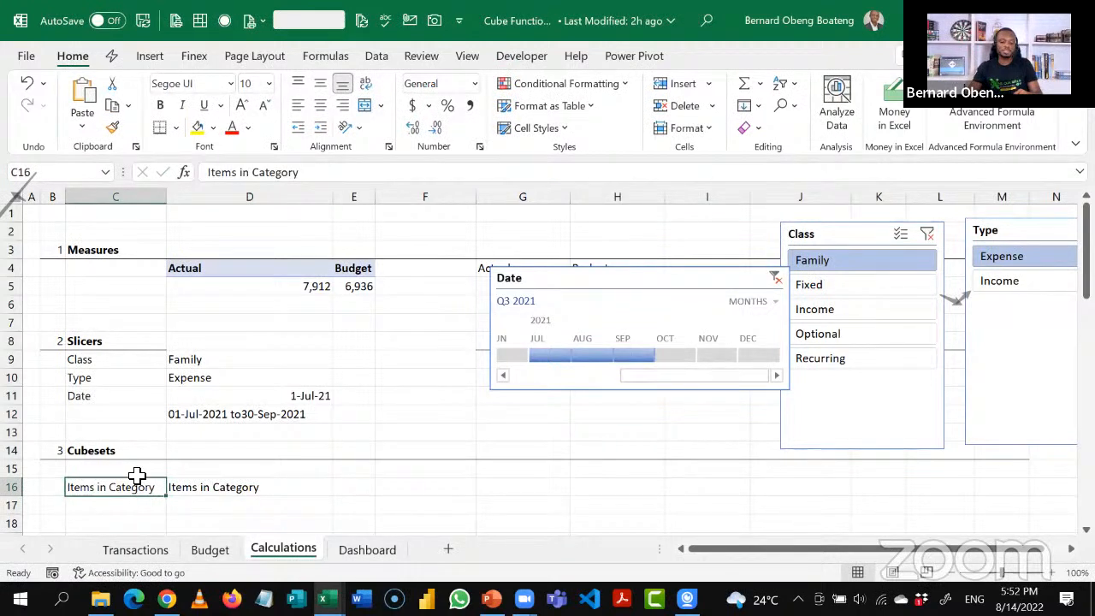
pyautogui.press('Right')
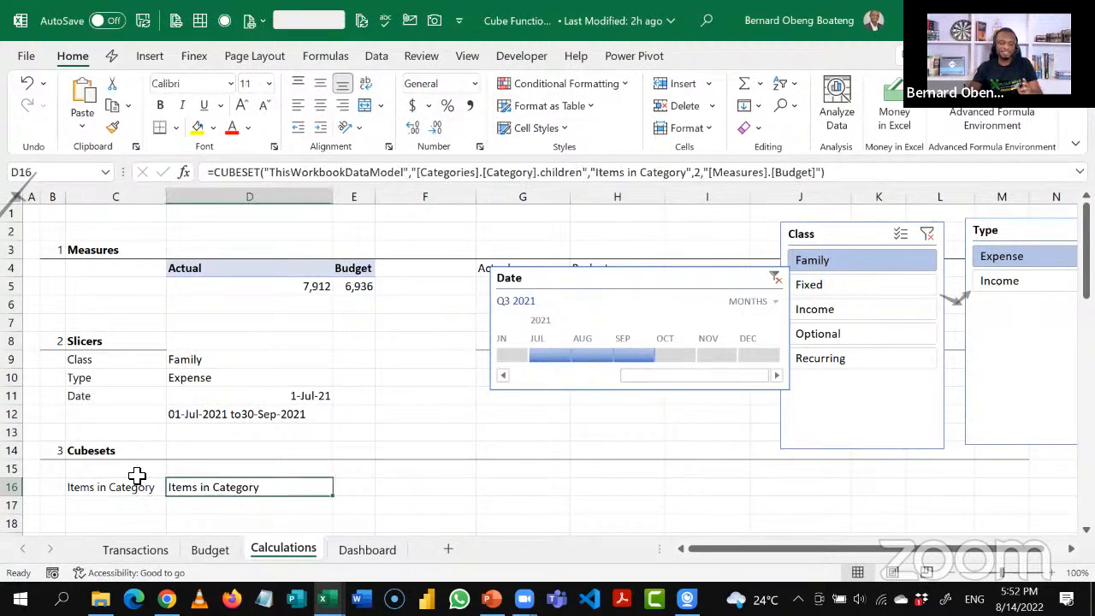
# Enter the label "Count Categories" in cell C17 below "Items in Category".
pyautogui.press('Down')
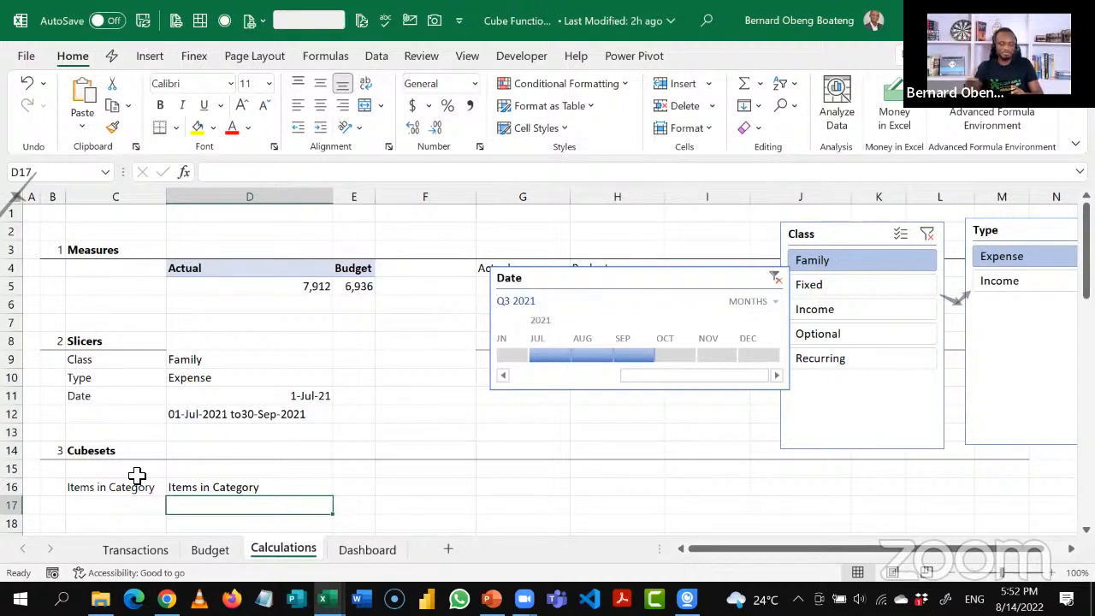
pyautogui.press('Left')
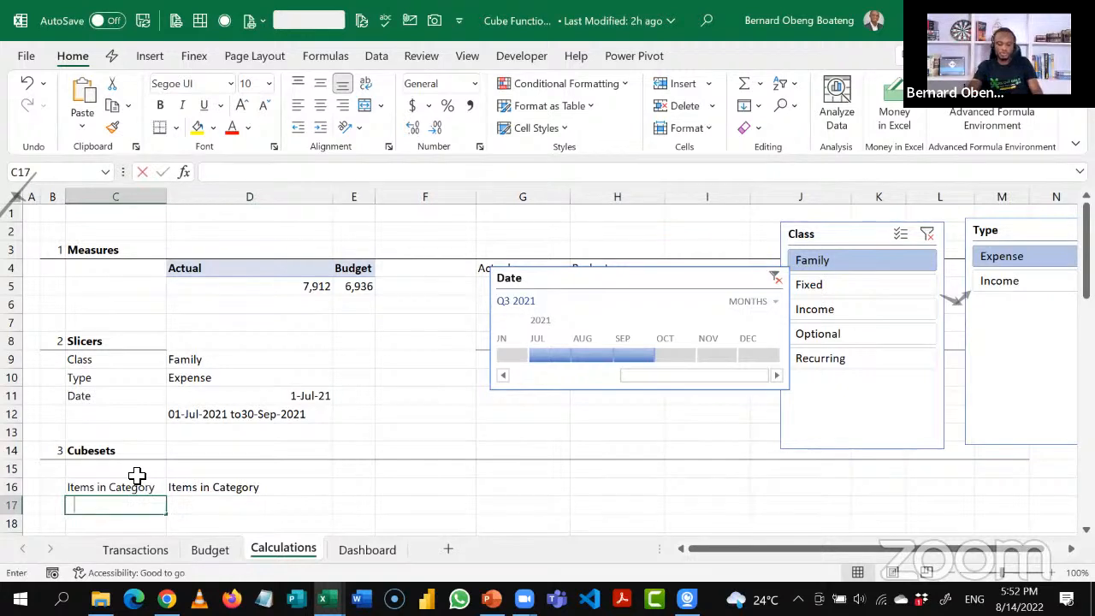
pyautogui.write('Count Ca')
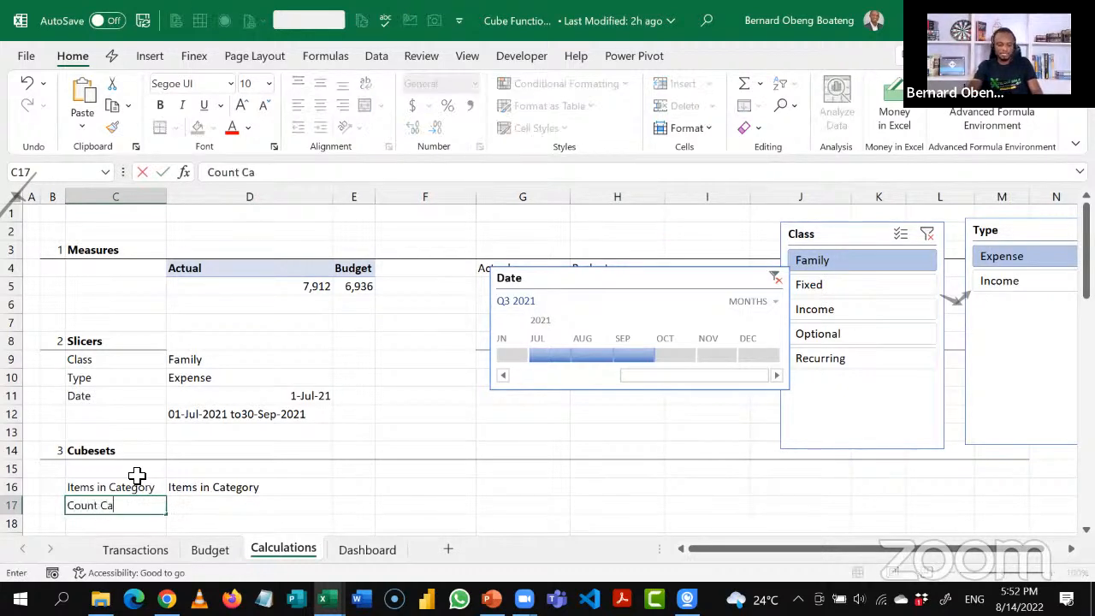
pyautogui.press('BackSpace')
pyautogui.write('ategories')
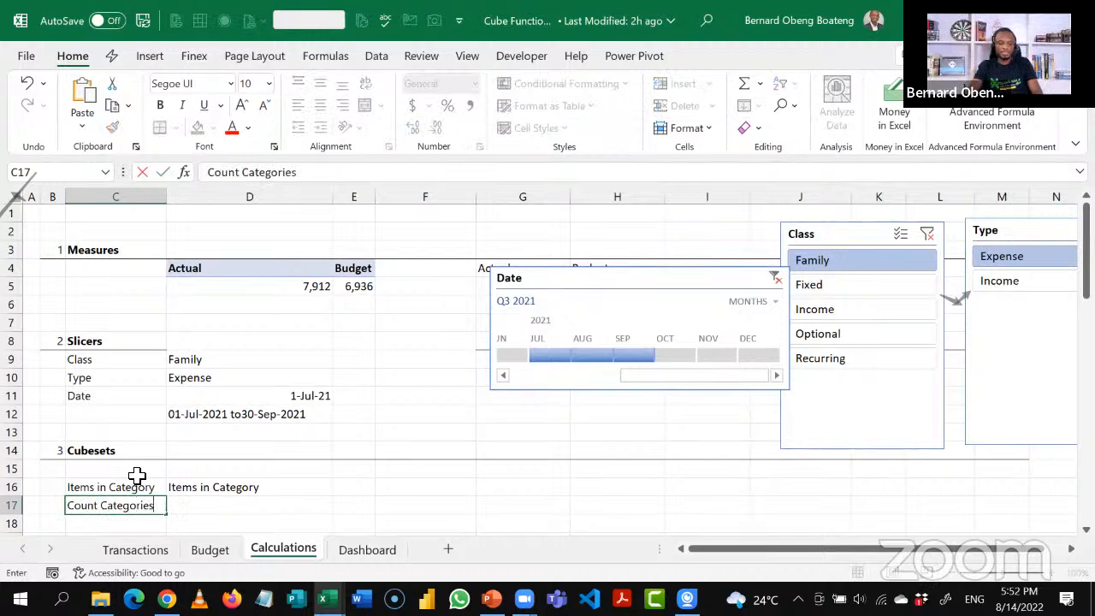
pyautogui.press('Tab')
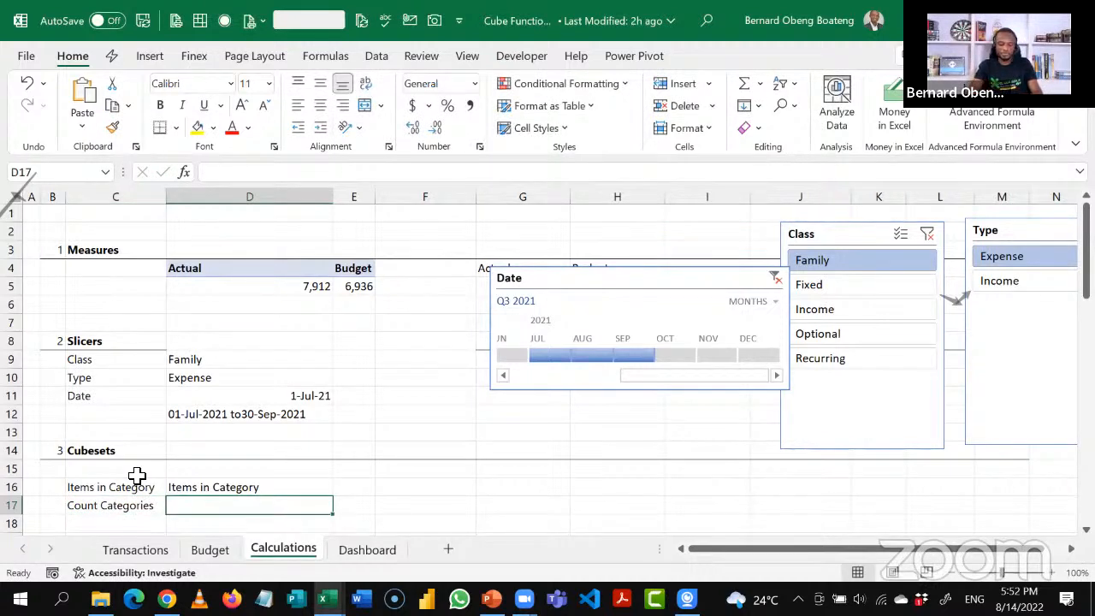
# Enter a CUBESETCOUNT formula in D17 that counts the items of the set in D16.
pyautogui.write('=cub')
pyautogui.press('Down')
pyautogui.press('Down')
pyautogui.press('Down')
pyautogui.press('Down')
pyautogui.press('Down')
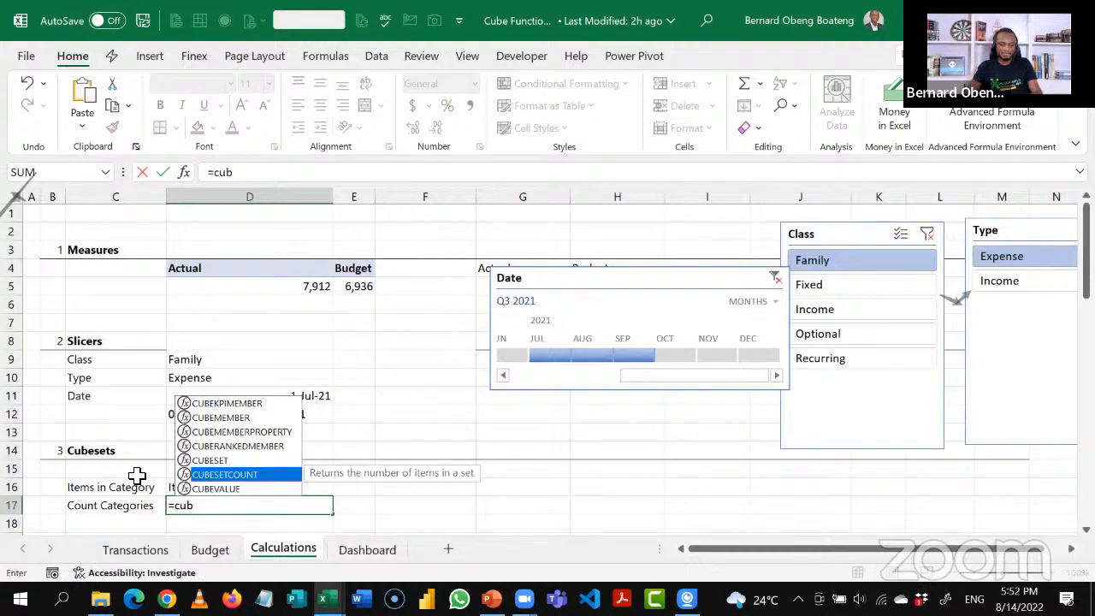
pyautogui.press('Tab')
pyautogui.press('Up')
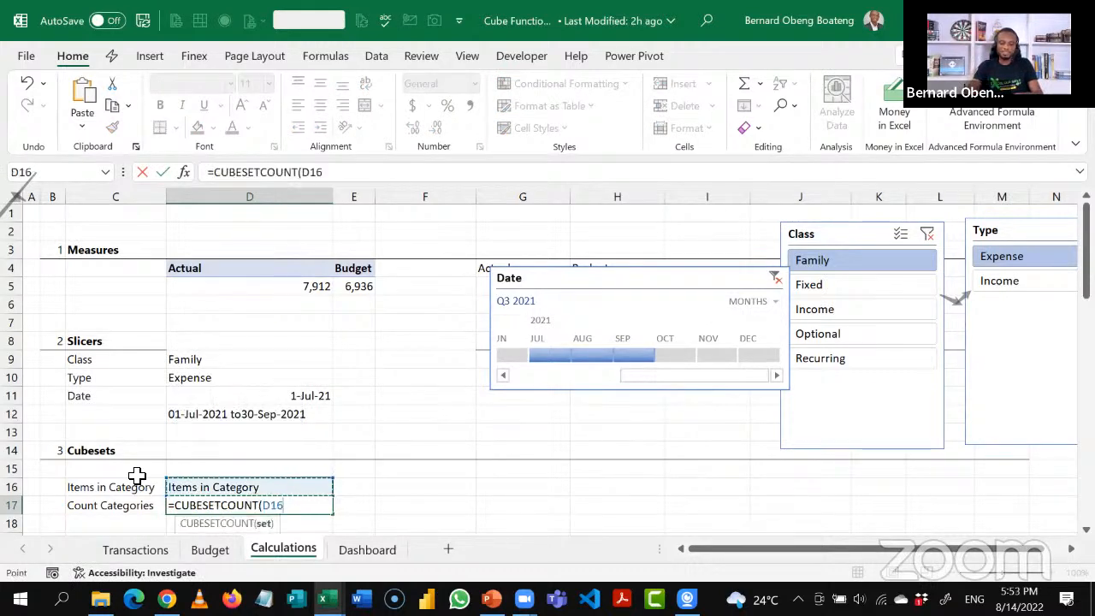
pyautogui.write(')')
pyautogui.press('Return')
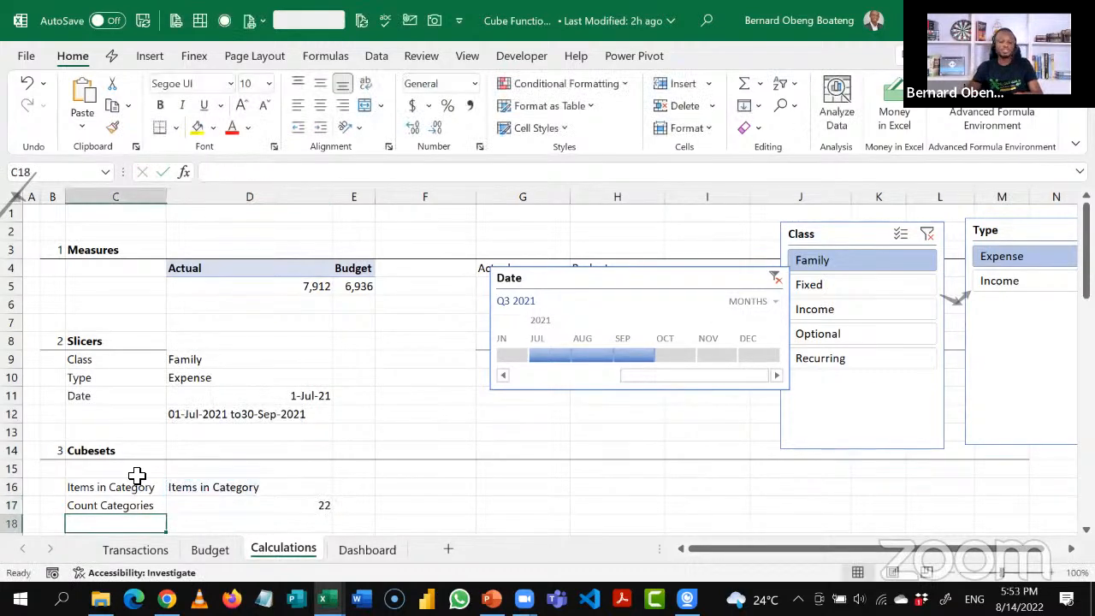
# Examine the space down to the Staging section and the category count formula in D17.
pyautogui.press('Down')
pyautogui.press('Down')
pyautogui.press('Down')
pyautogui.press('Down')
pyautogui.press('Down')
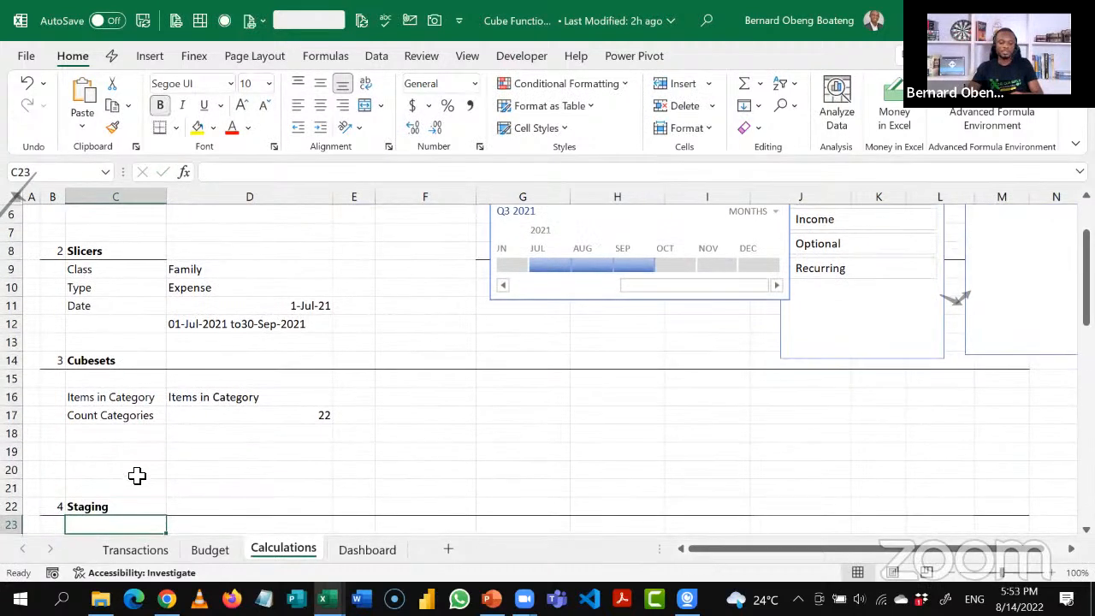
pyautogui.press('Up')
pyautogui.press('Up')
pyautogui.press('Up')
pyautogui.press('Up')
pyautogui.press('Up')
pyautogui.press('Up')
pyautogui.press('Up')
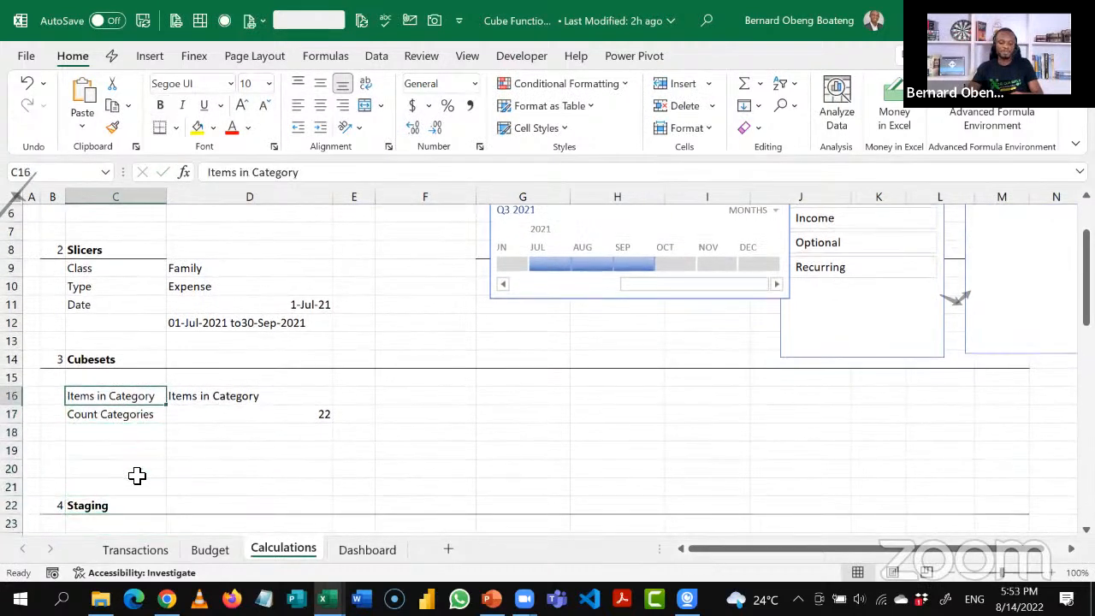
pyautogui.press('Down')
pyautogui.press('Right')
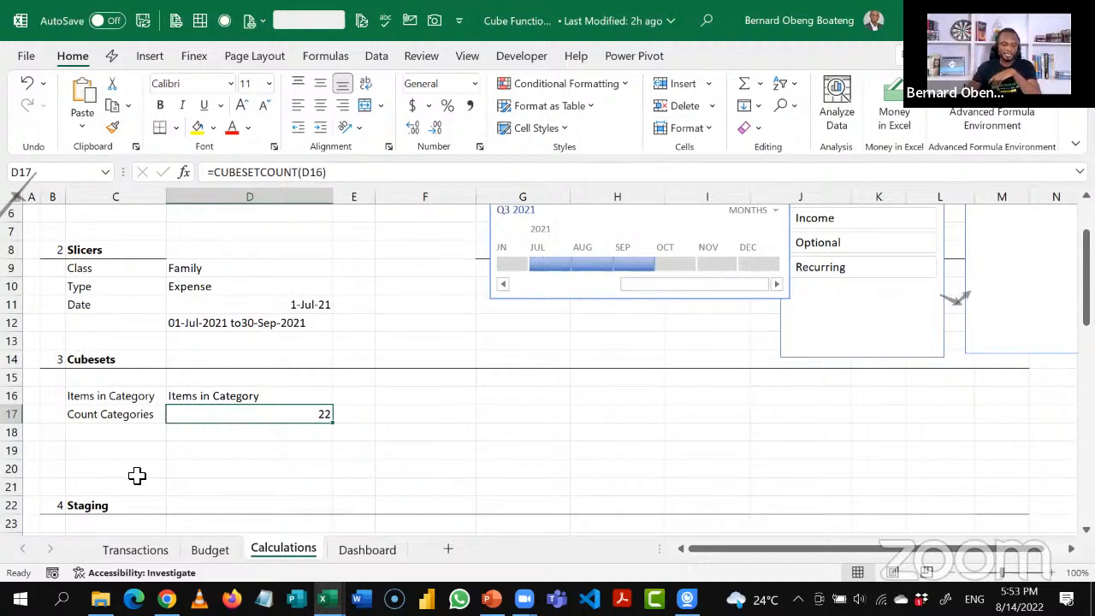
pyautogui.press('Down')
pyautogui.press('Up')
pyautogui.press('Up')
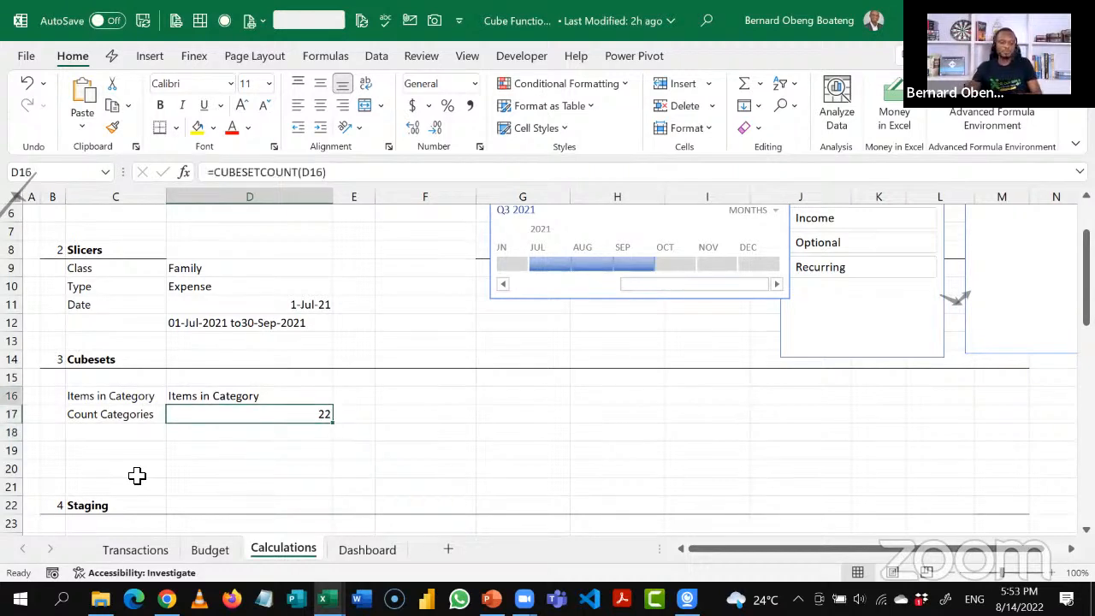
# Enter the label "Items in class" in cell C19 of the Cubesets section.
pyautogui.press('Down')
pyautogui.press('Down')
pyautogui.press('Down')
pyautogui.press('Left')
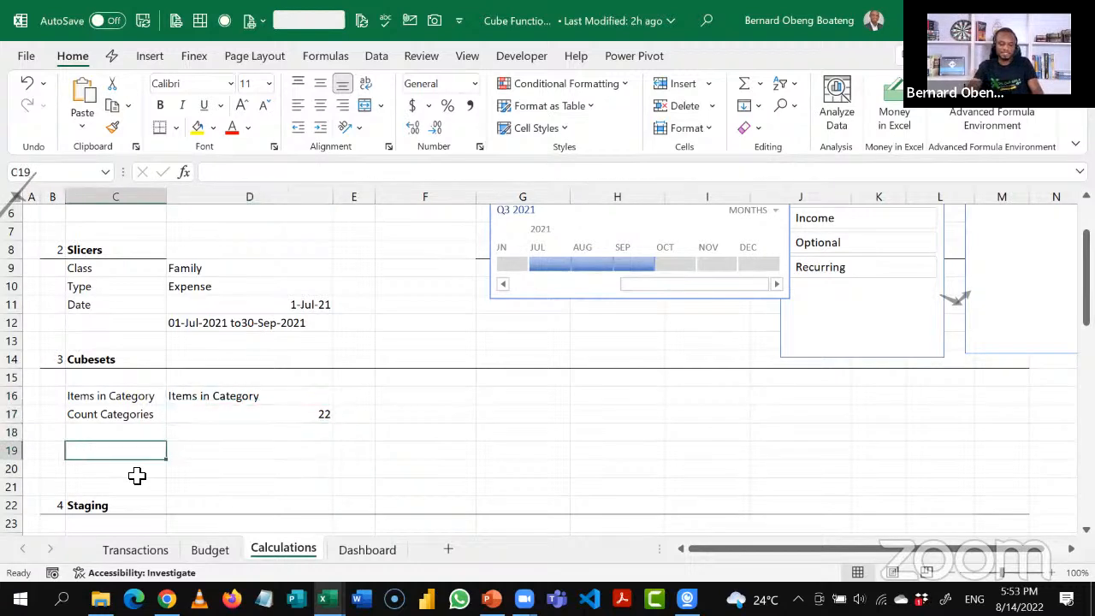
pyautogui.write('Items in cl')
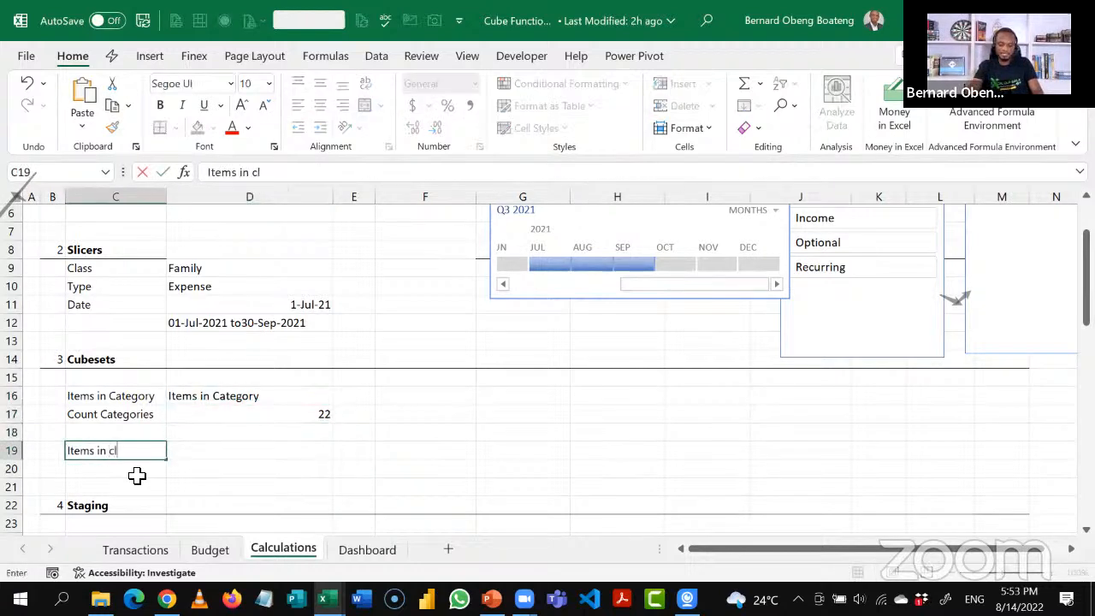
pyautogui.write('ass')
pyautogui.press('Tab')
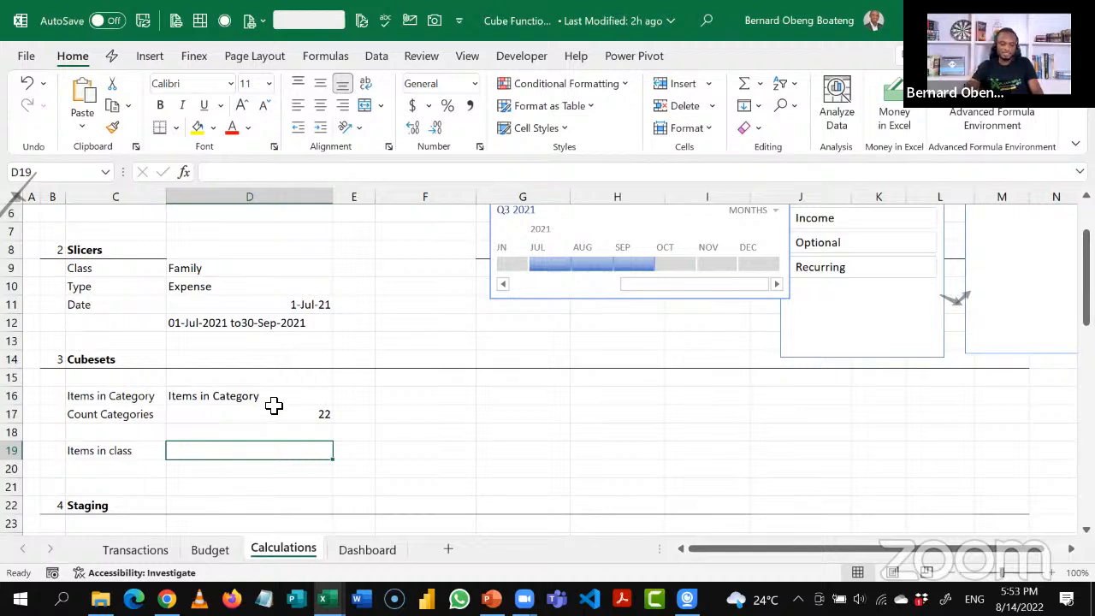
# Copy the CUBESET and CUBESETCOUNT formulas from D16:D17 into D19:D20.
pyautogui.moveTo(275, 398); pyautogui.dragTo(275, 403)
pyautogui.hotkey('ctrl', 'c')
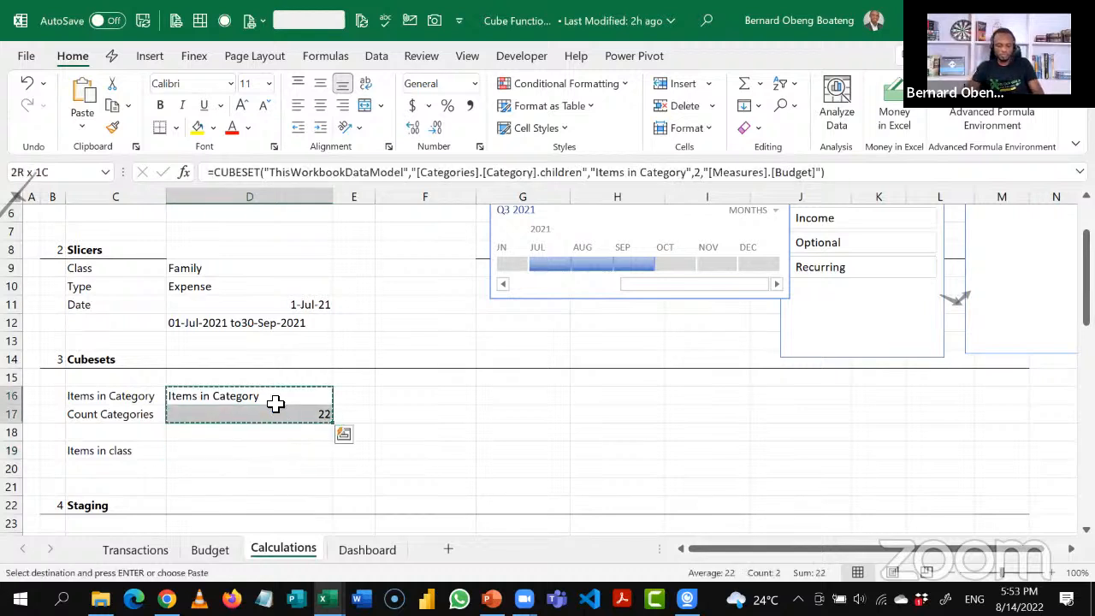
pyautogui.press('Down')
pyautogui.press('Down')
pyautogui.press('Down')
pyautogui.hotkey('ctrl', 'v')
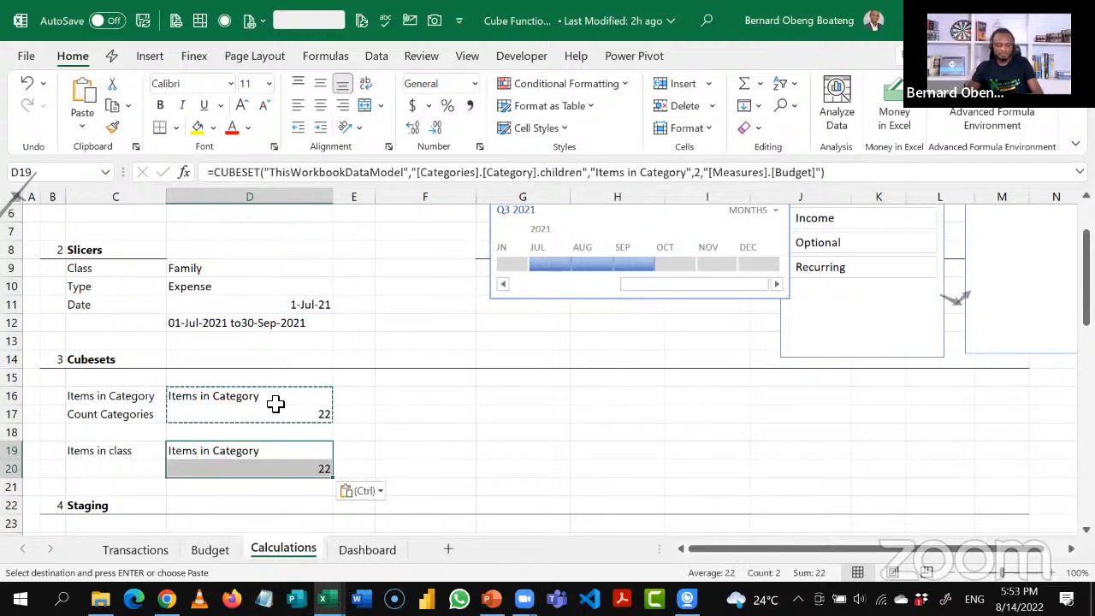
pyautogui.press('Escape')
# Change the set expression of the CUBESET formula in D19 to [Categories].[Class].children.
pyautogui.click(278, 453)
pyautogui.doubleClick(278, 454)
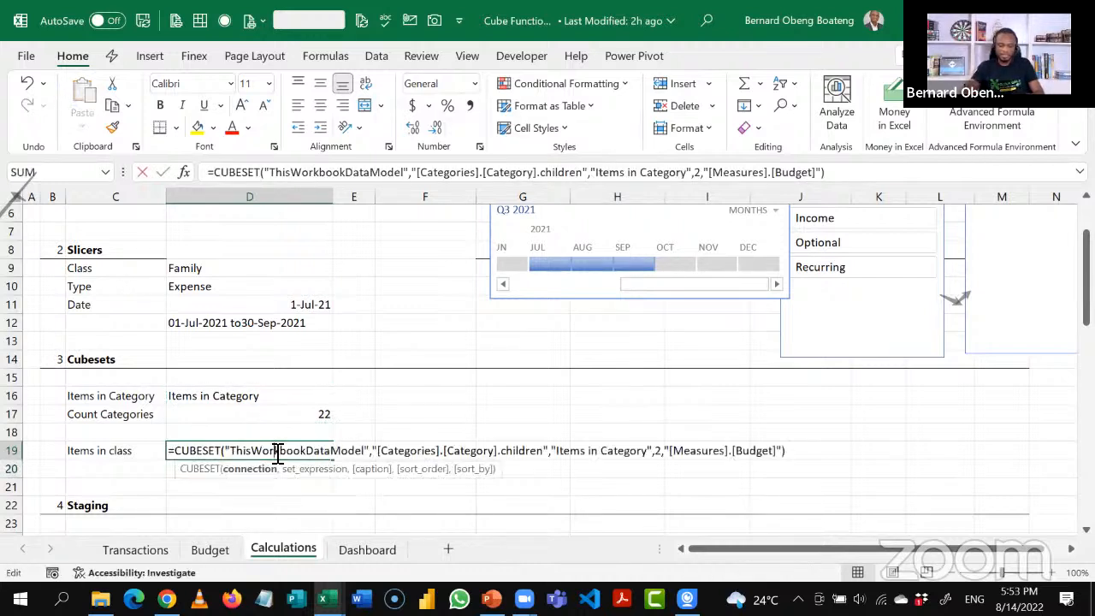
pyautogui.click(497, 458)
pyautogui.press('BackSpace')
pyautogui.press('BackSpace')
pyautogui.press('BackSpace')
pyautogui.press('BackSpace')
pyautogui.press('BackSpace')
pyautogui.press('BackSpace')
pyautogui.press('BackSpace')
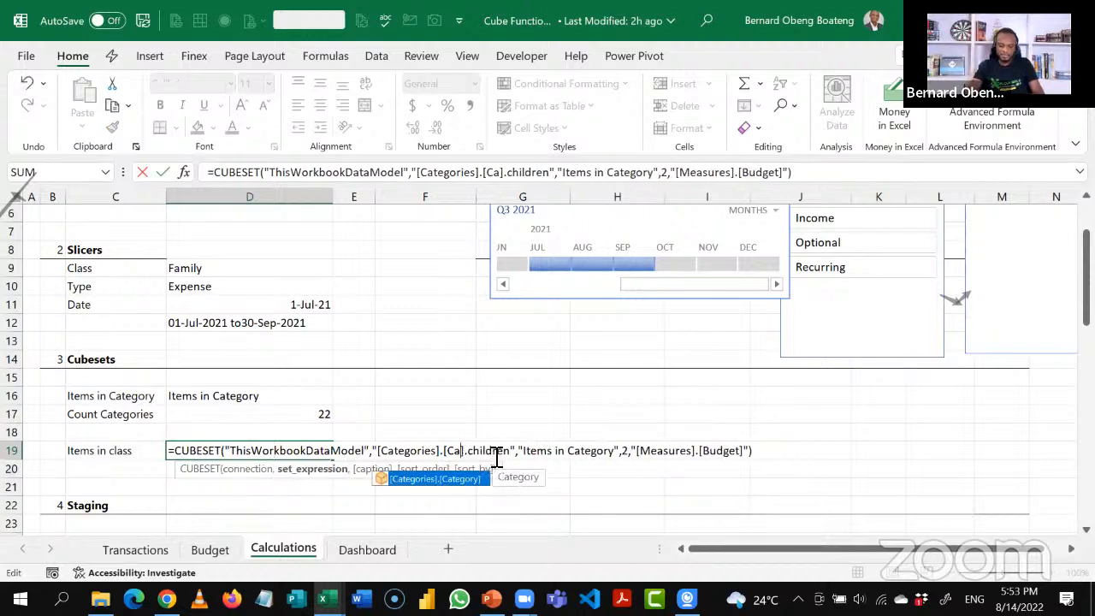
pyautogui.write('l')
pyautogui.press('Tab')
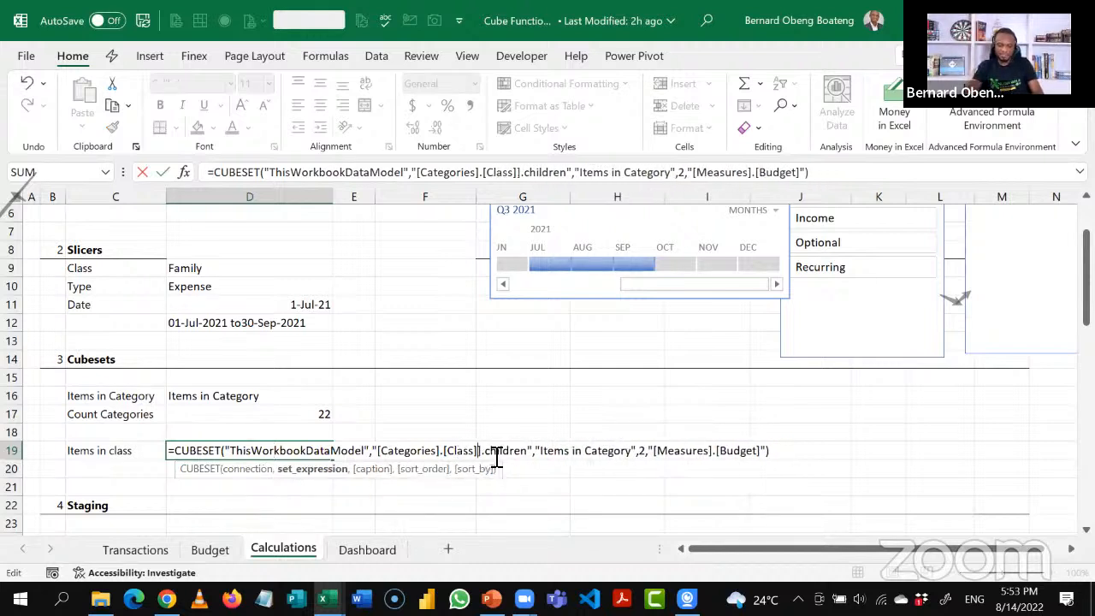
pyautogui.press('Delete')
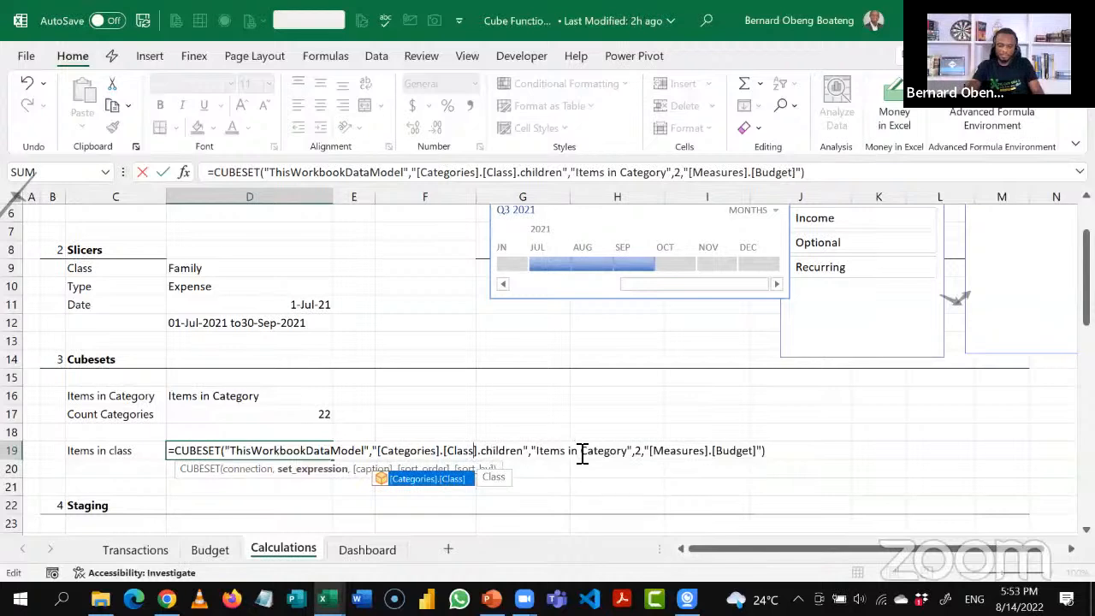
pyautogui.press('Return')
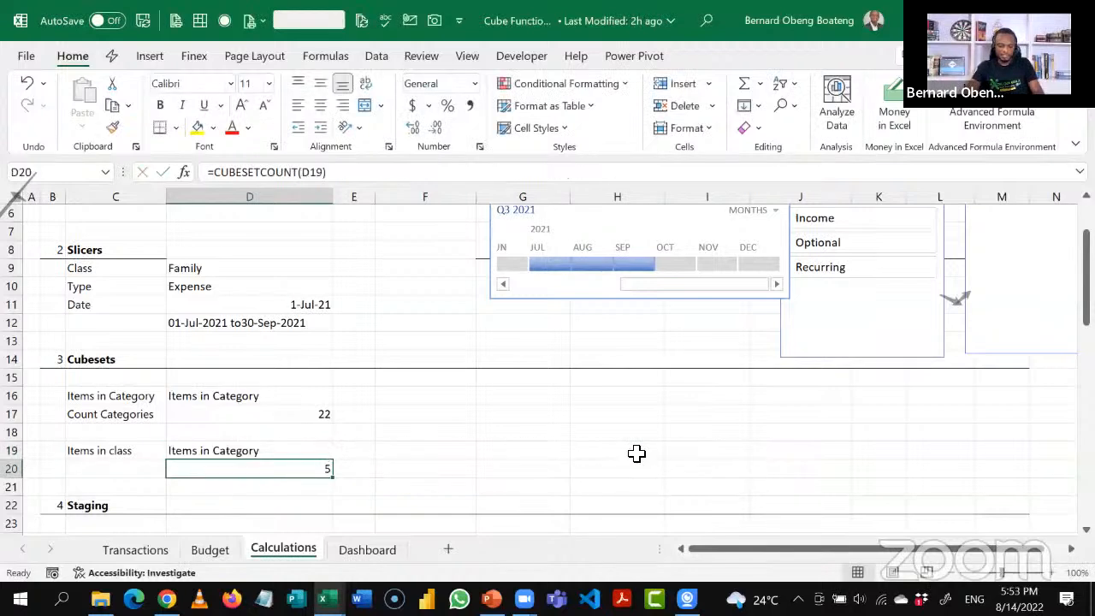
# Check the CUBESETCOUNT formula in D20 and enter the label "Count Class" in cell C20.
pyautogui.doubleClick(296, 472)
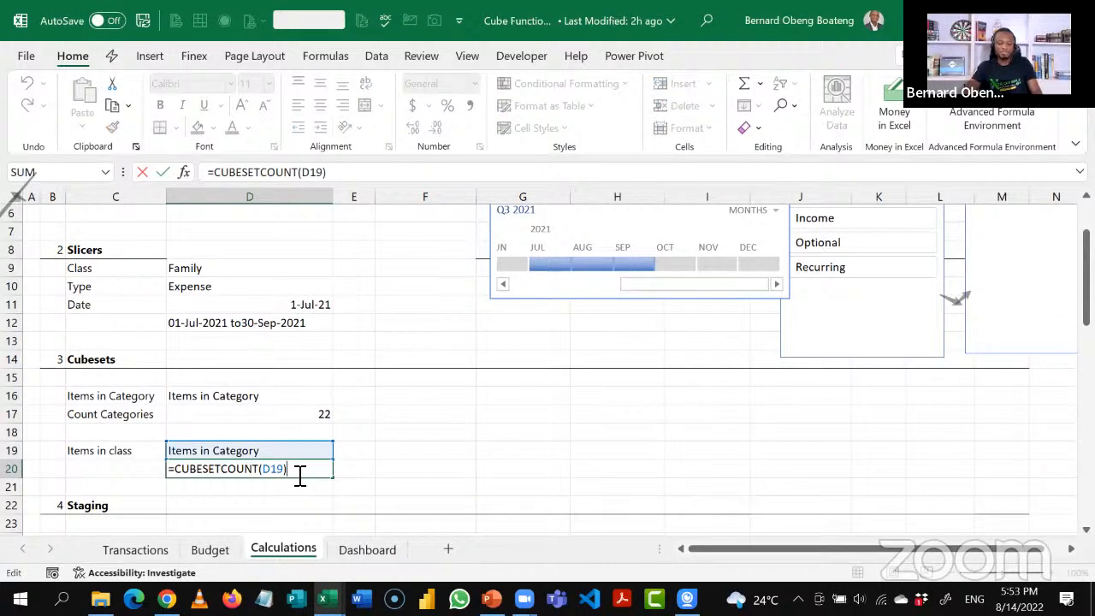
pyautogui.press('Escape')
pyautogui.click(128, 467)
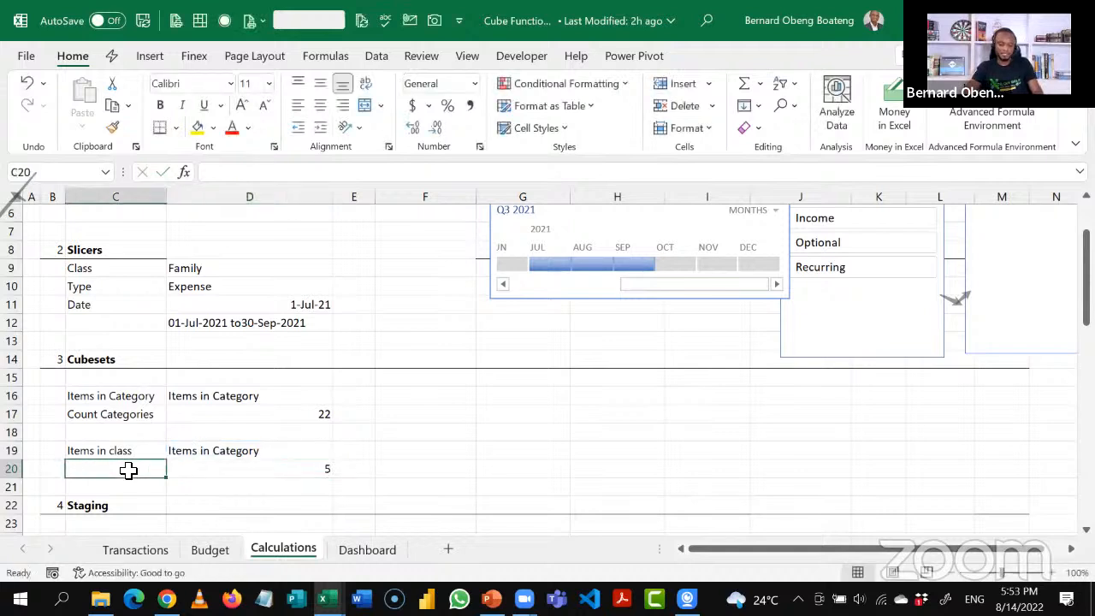
pyautogui.write('Count Class')
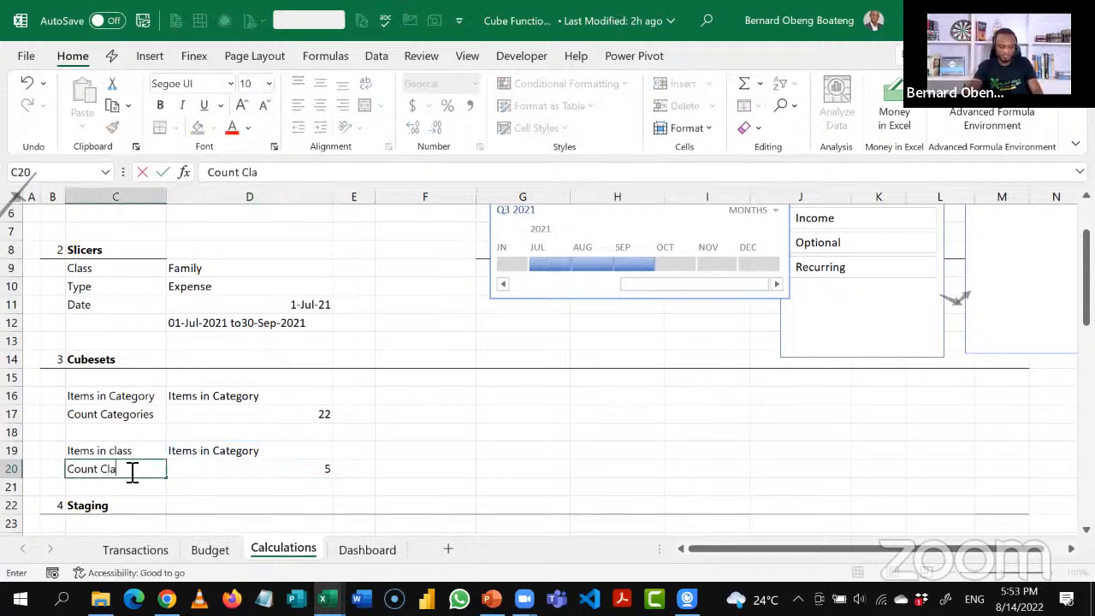
pyautogui.press('Return')
pyautogui.press('Down')
pyautogui.press('Down')
pyautogui.press('Down')
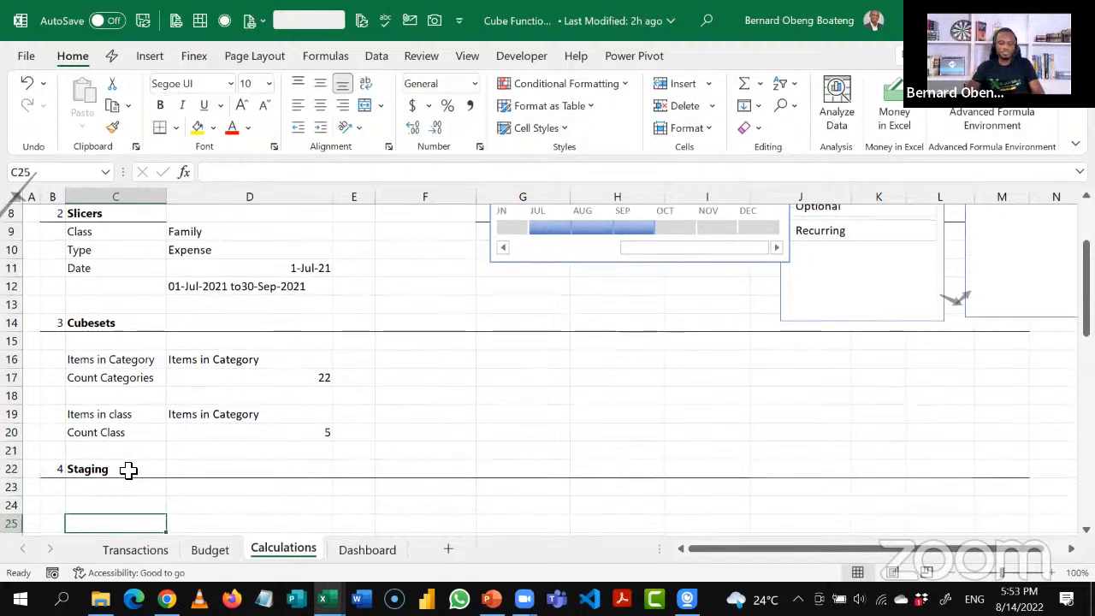
pyautogui.press('Up')
pyautogui.press('Up')
pyautogui.press('Up')
pyautogui.press('Up')
pyautogui.press('Up')
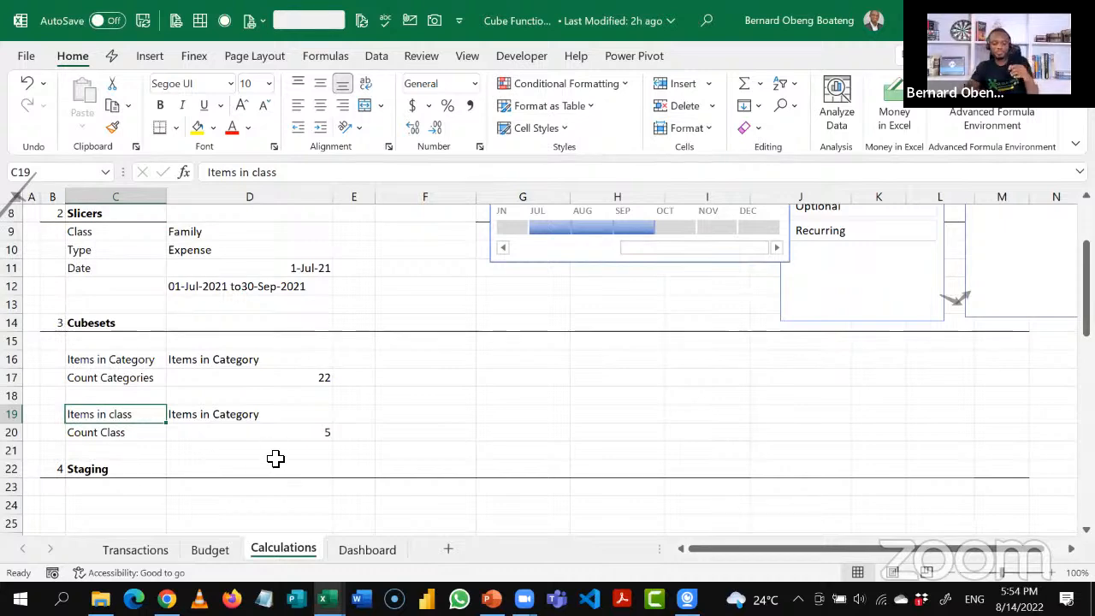
pyautogui.click(275, 501)
pyautogui.press('Down')
pyautogui.press('Down')
pyautogui.press('Down')
pyautogui.press('Down')
pyautogui.press('Down')
pyautogui.press('Down')
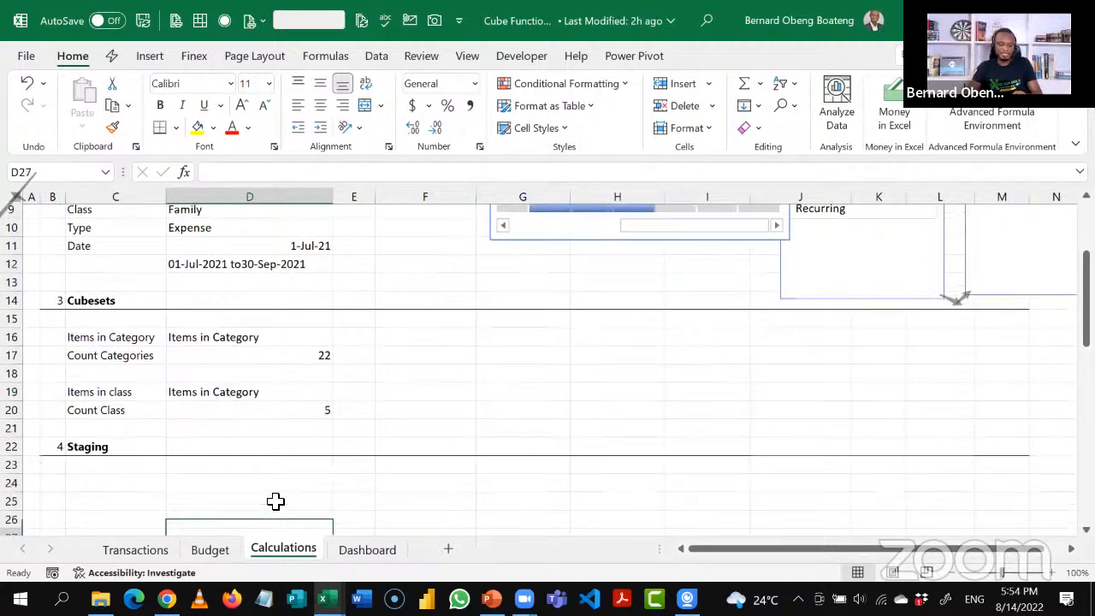
pyautogui.press('Up')
pyautogui.press('Up')
pyautogui.press('Up')
pyautogui.press('Up')
pyautogui.press('Up')
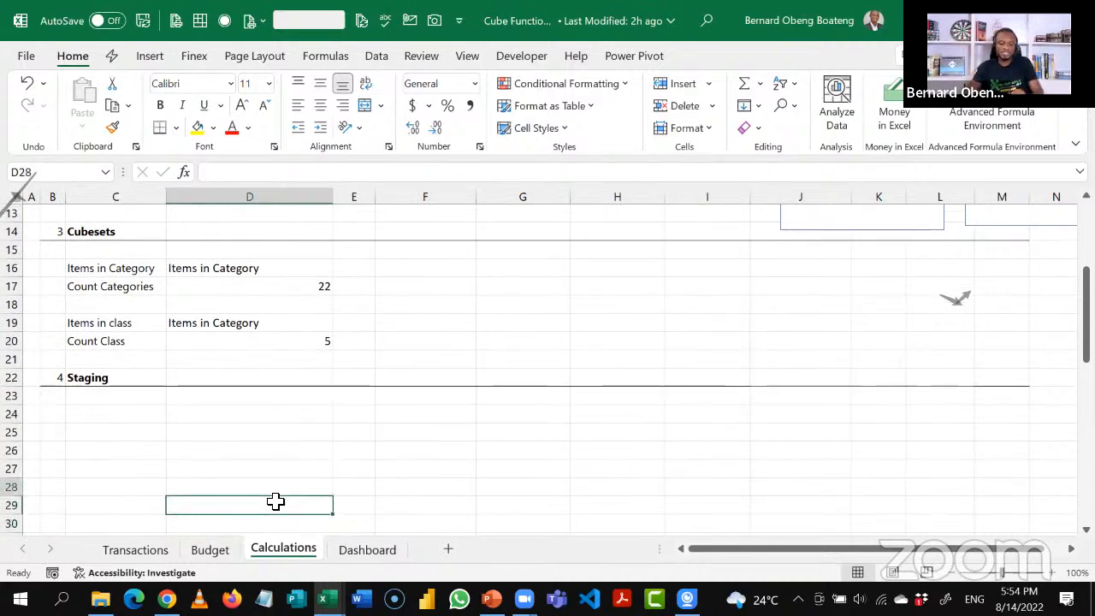
pyautogui.press('Up')
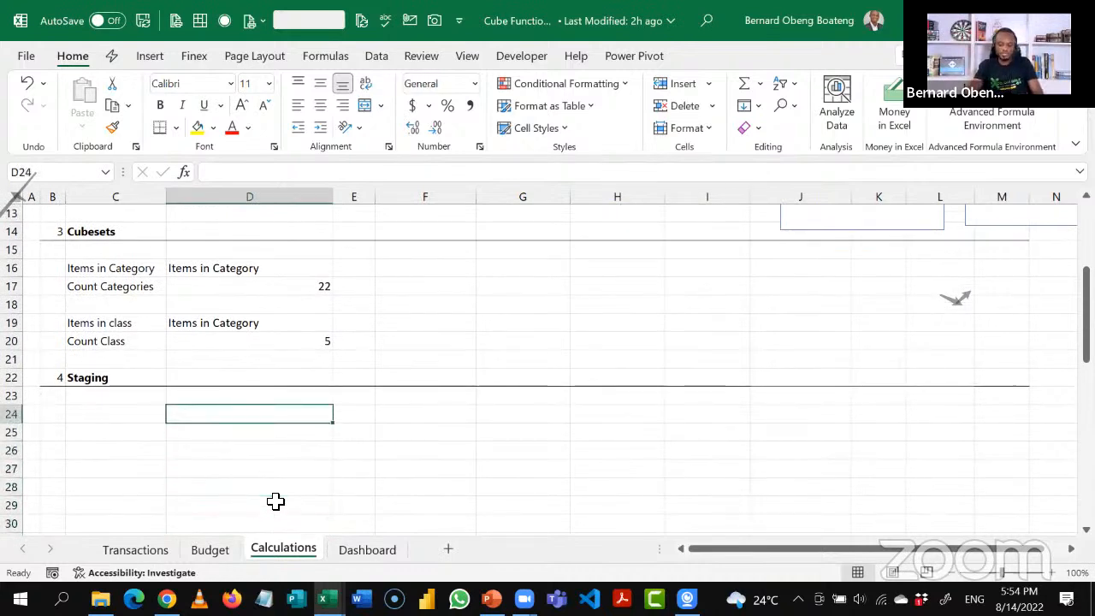
pyautogui.write('=cub')
pyautogui.press('Down')
pyautogui.press('Down')
pyautogui.press('Down')
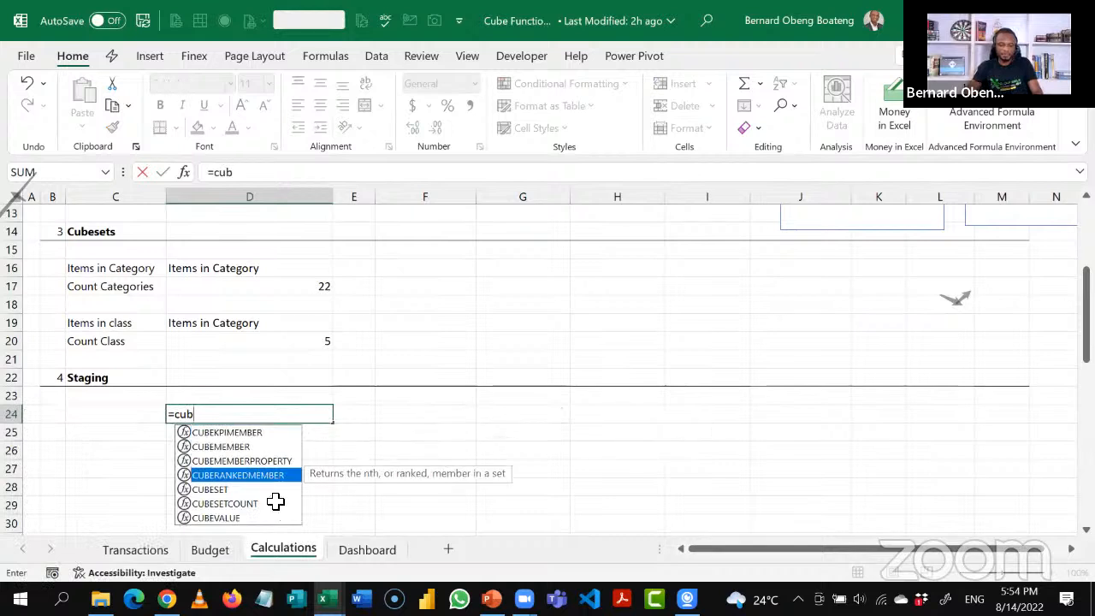
pyautogui.press('Tab')
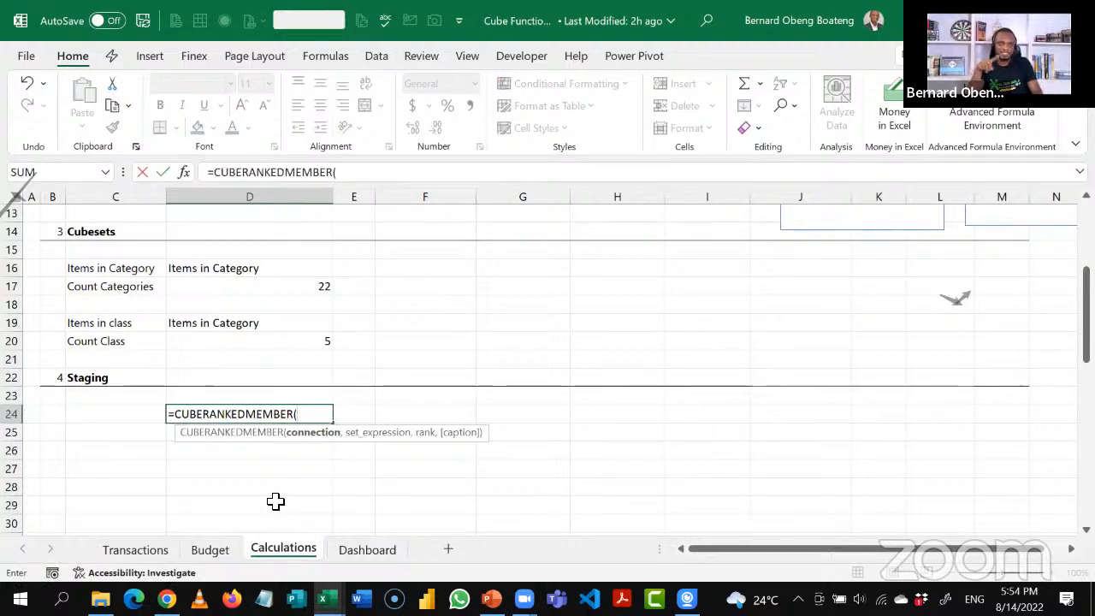
pyautogui.write('"')
pyautogui.press('Tab')
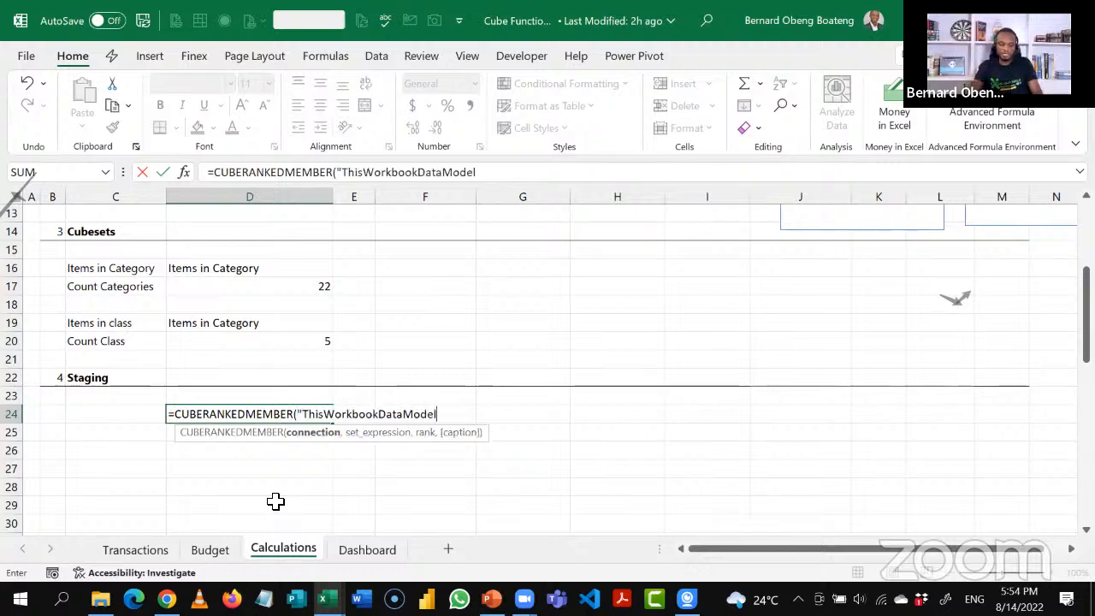
pyautogui.write('",')
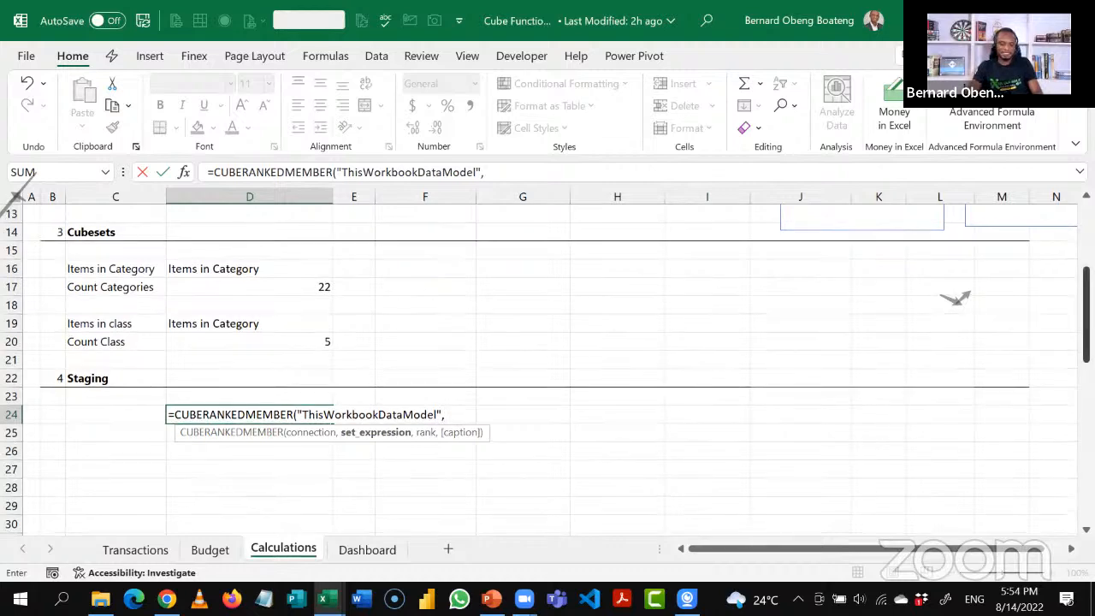
pyautogui.scroll(2, 1005, 342)
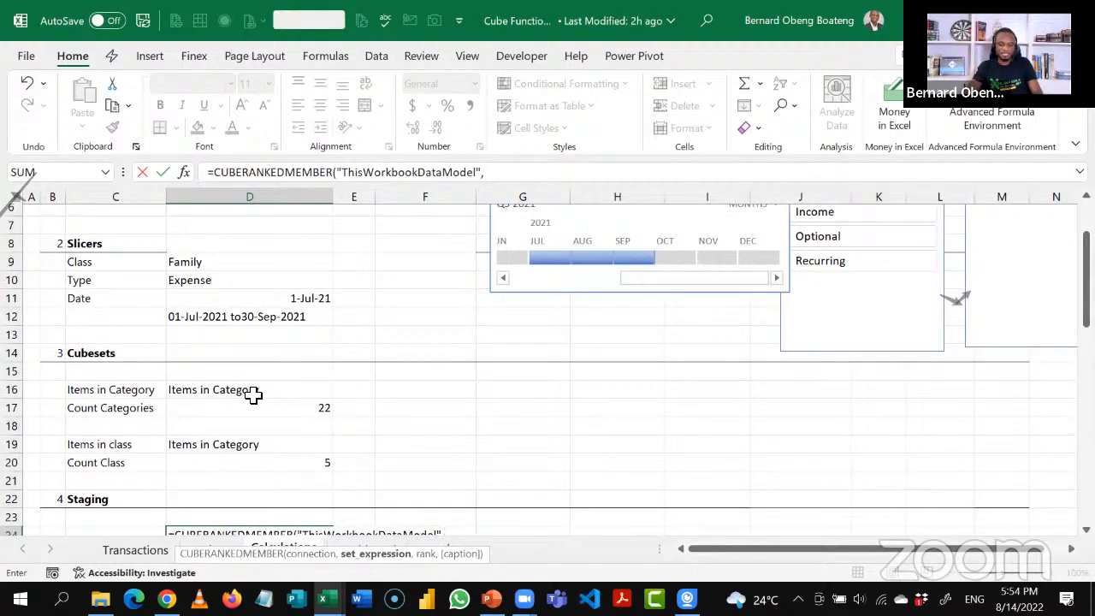
pyautogui.click(253, 392)
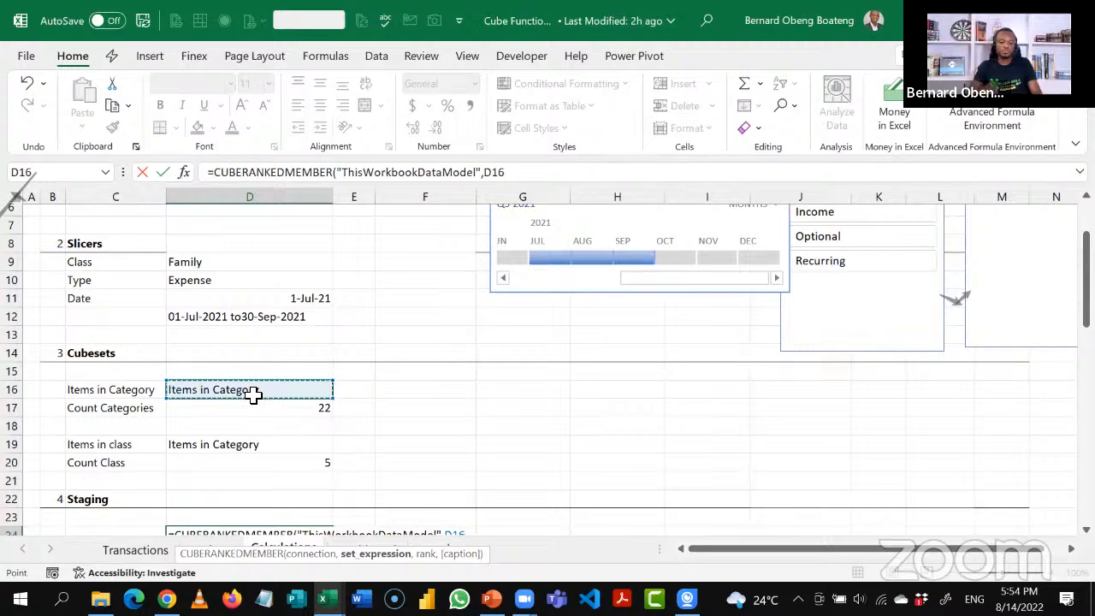
pyautogui.press('Escape')
# Create range names for the category set and its count in C16:D17, using only the left column labels.
pyautogui.press('Down')
pyautogui.press('Down')
pyautogui.press('Down')
pyautogui.press('Down')
pyautogui.press('Down')
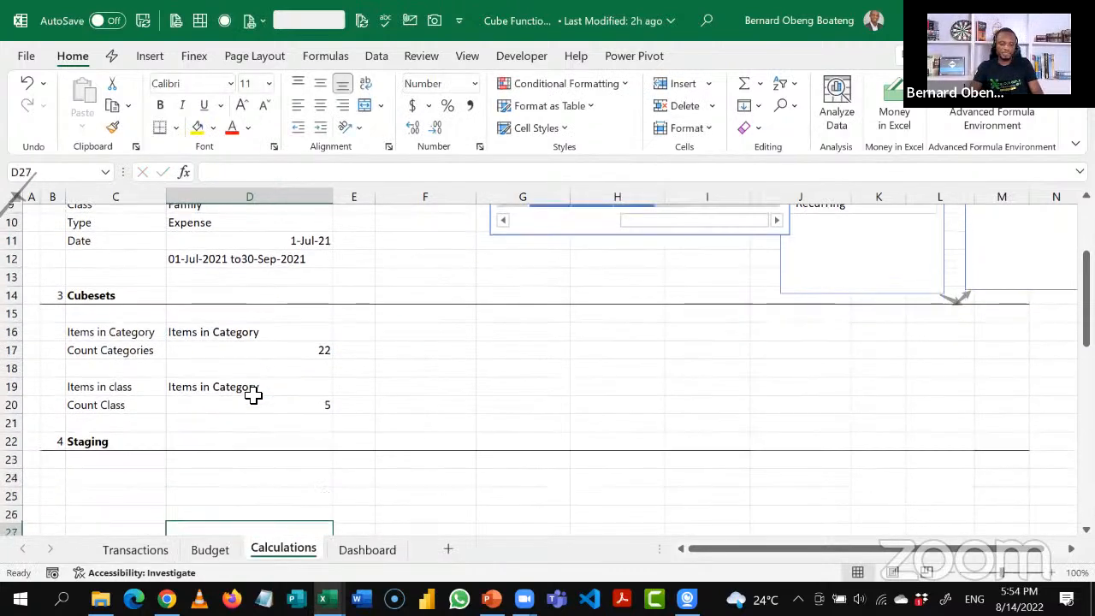
pyautogui.moveTo(151, 286); pyautogui.dragTo(221, 315)
pyautogui.hotkey('ctrl', 'shift', 'F3')
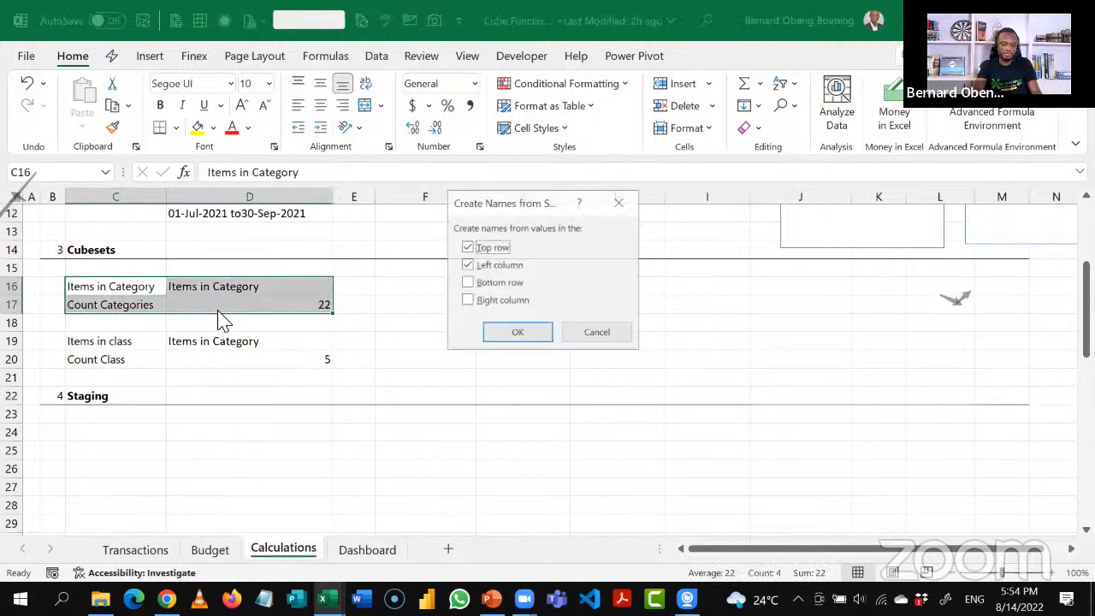
pyautogui.click(467, 247)
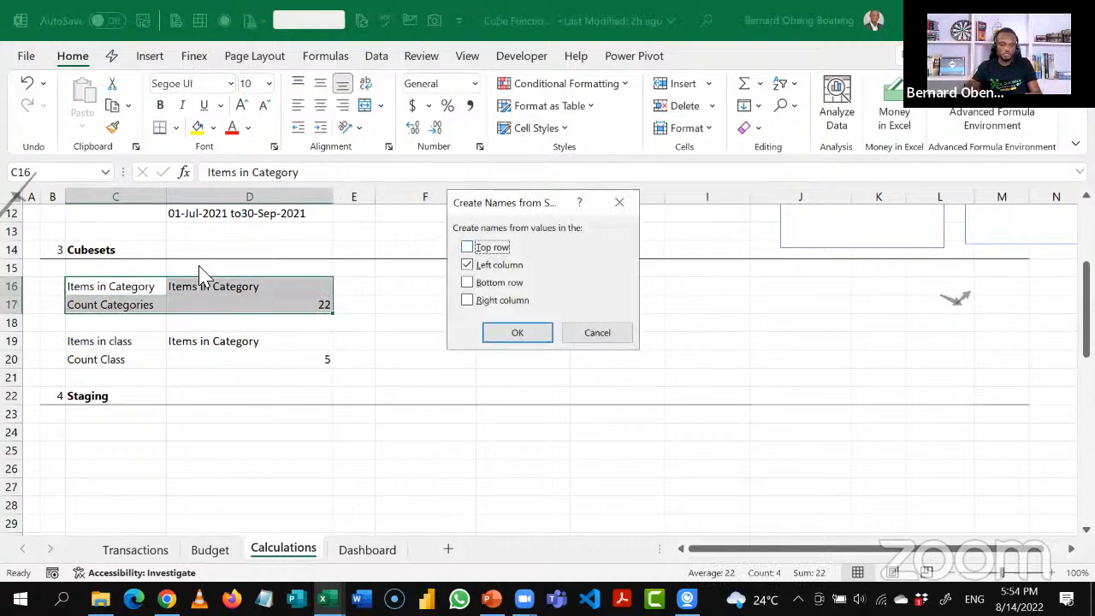
pyautogui.click(509, 337)
# Check in cell G18 that the names Items_in_Category and Count_Categories can be referenced in a formula.
pyautogui.click(533, 321)
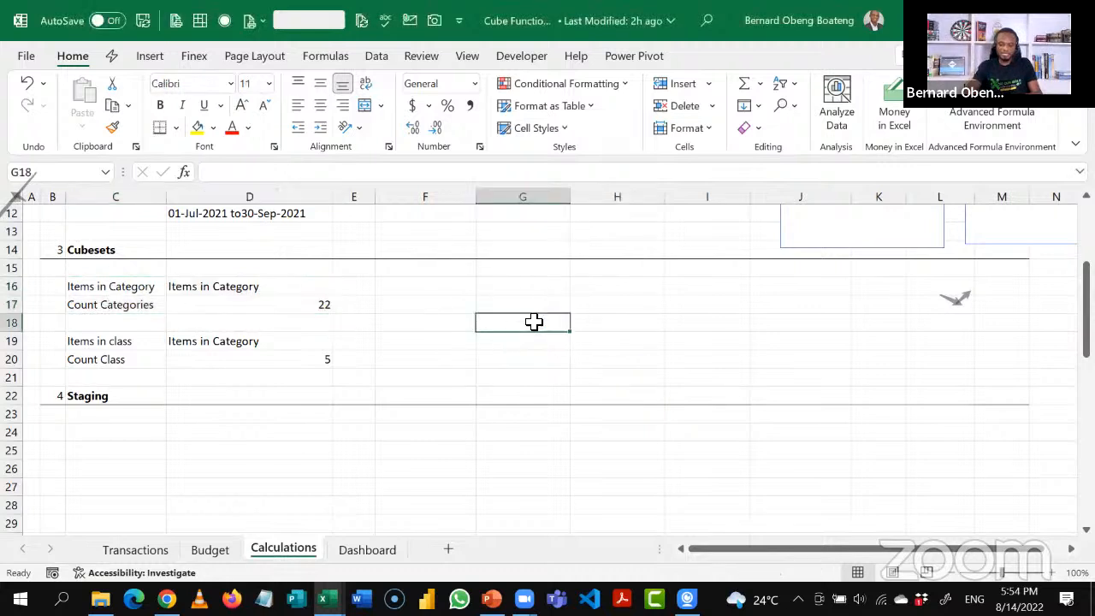
pyautogui.write('=it')
pyautogui.press('Tab')
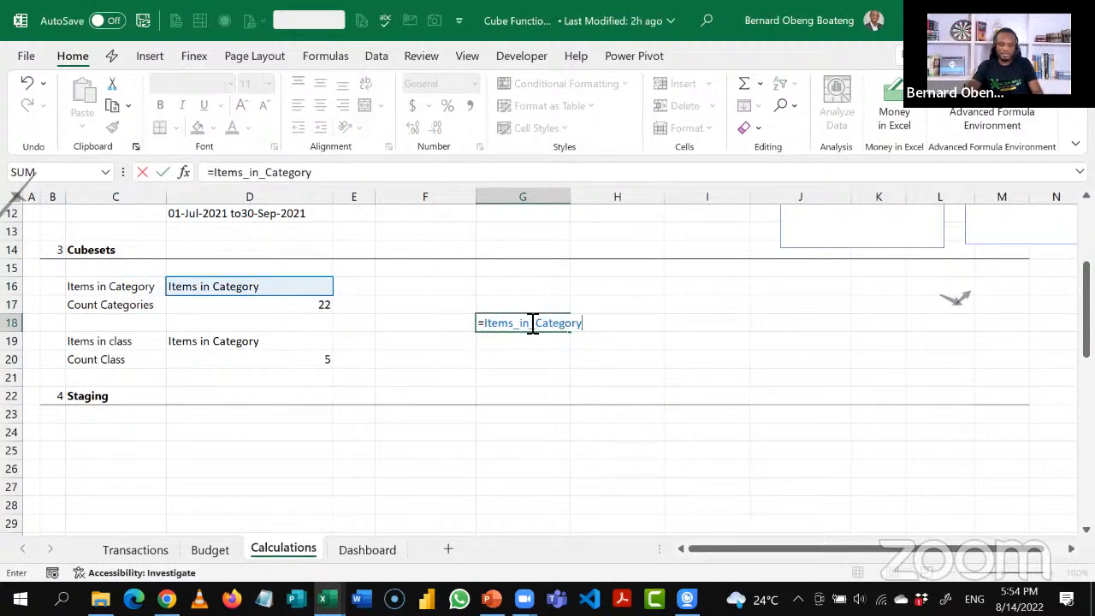
pyautogui.press('Escape')
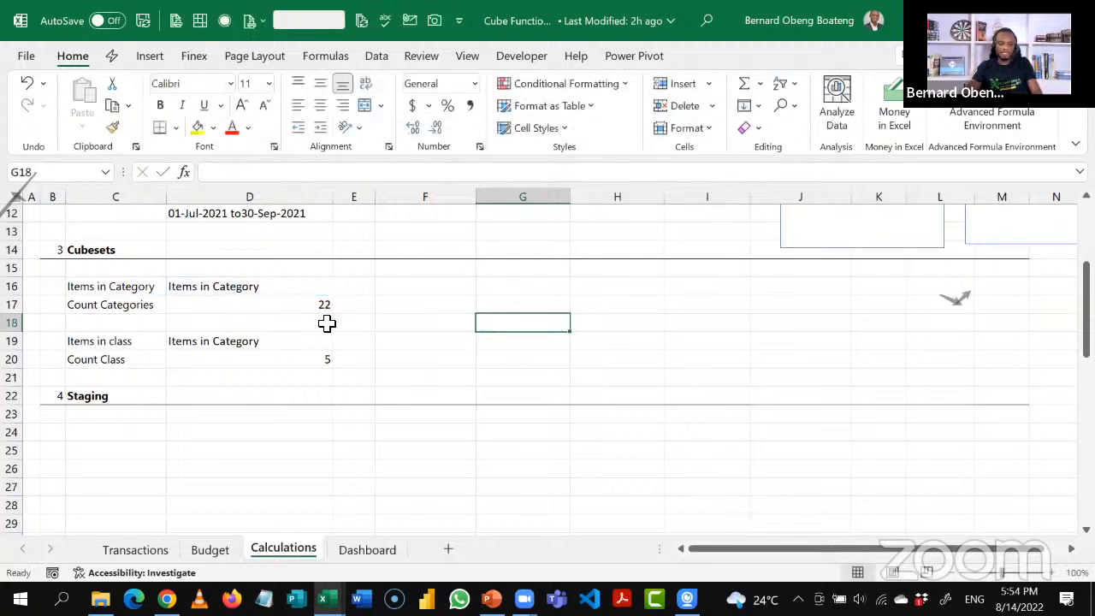
pyautogui.write('=cou')
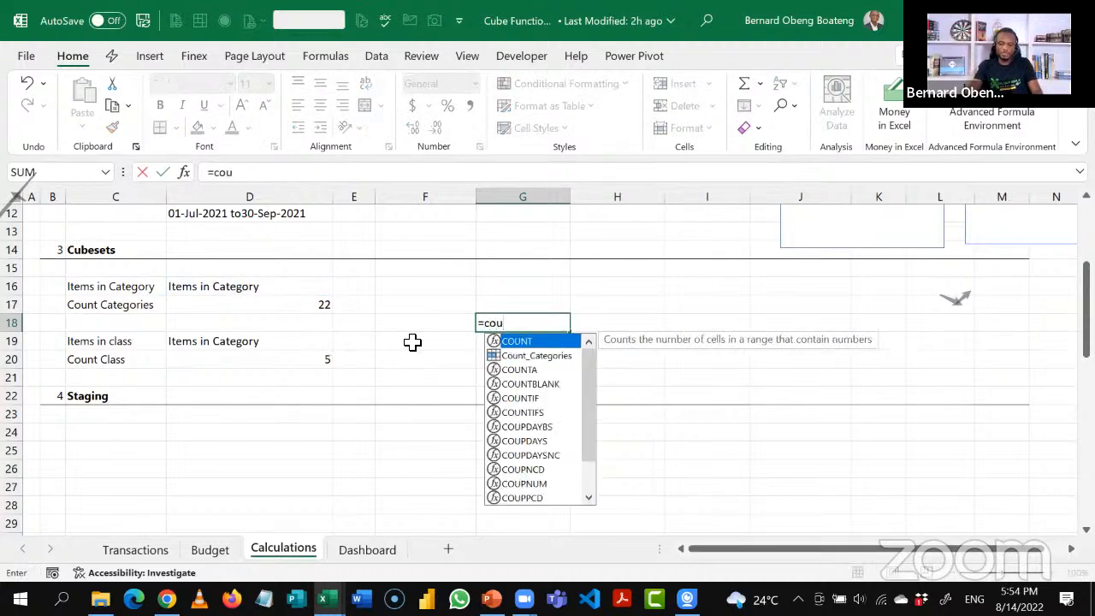
pyautogui.press('Down')
pyautogui.press('Tab')
pyautogui.press('Escape')
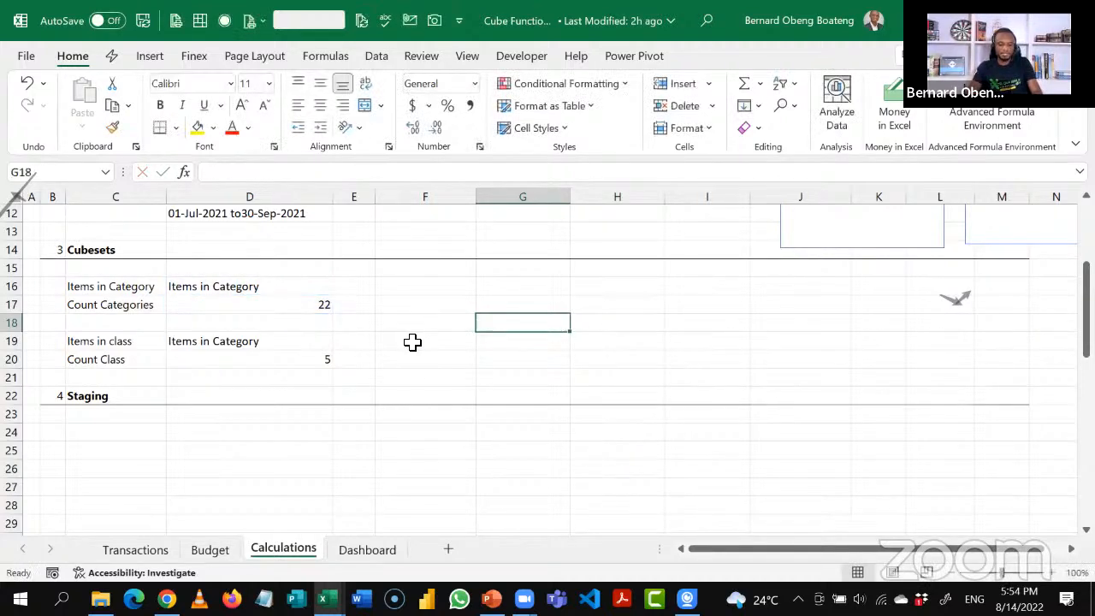
# Create range names for the class set and its count in C19:D20, using only the left column labels.
pyautogui.press('Left')
pyautogui.press('Left')
pyautogui.press('Left')
pyautogui.press('Left')
pyautogui.press('Left')
pyautogui.press('Down')
pyautogui.press('Right')
pyautogui.hotkey('shift', 'Right')
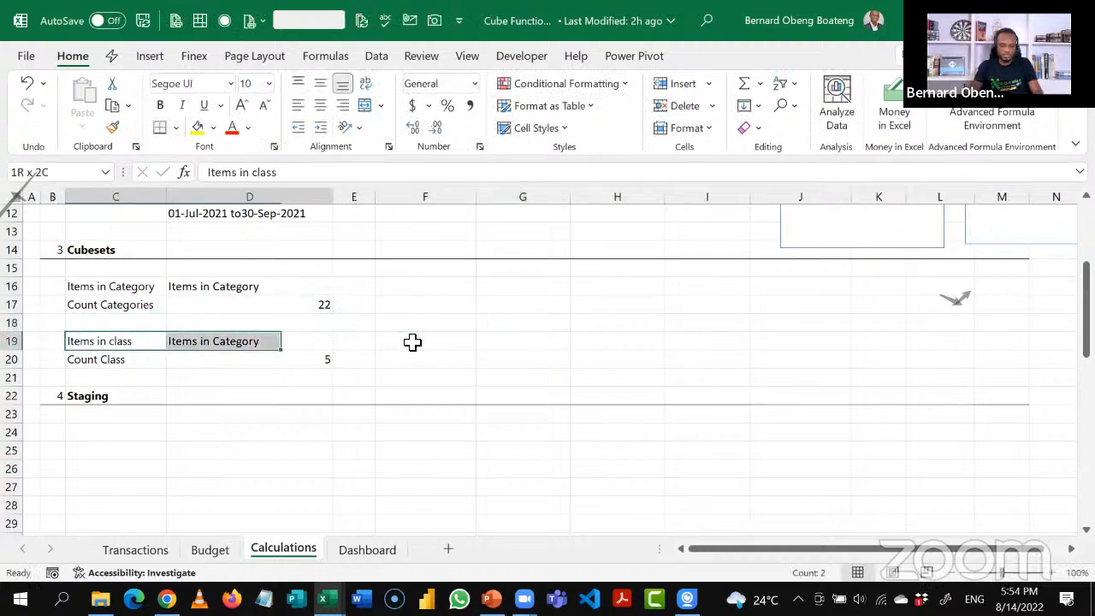
pyautogui.hotkey('shift', 'Down')
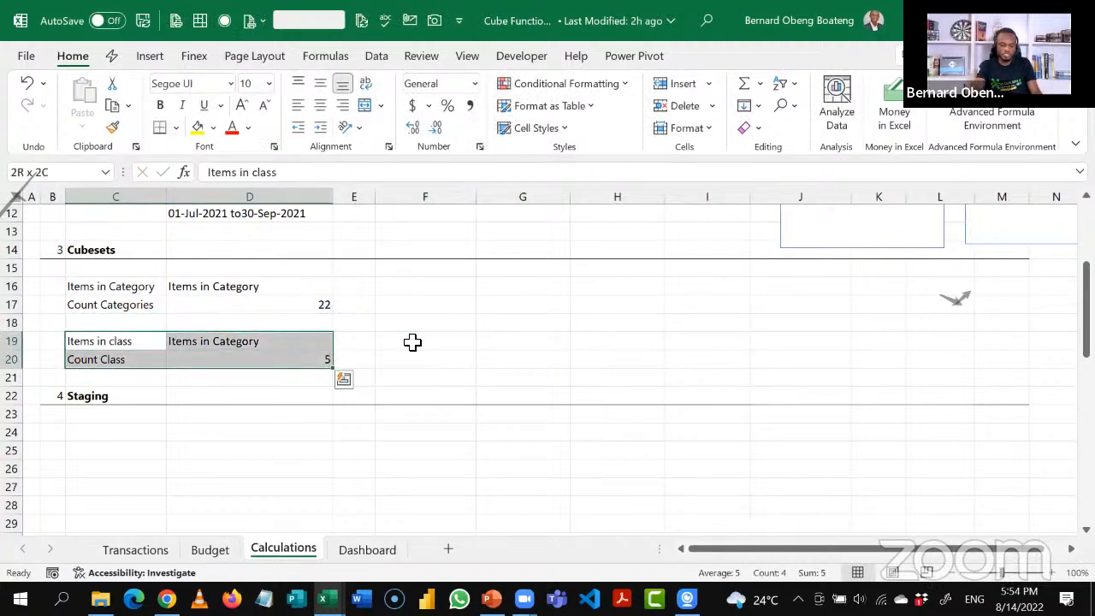
pyautogui.hotkey('ctrl', 'shift', 'F3')
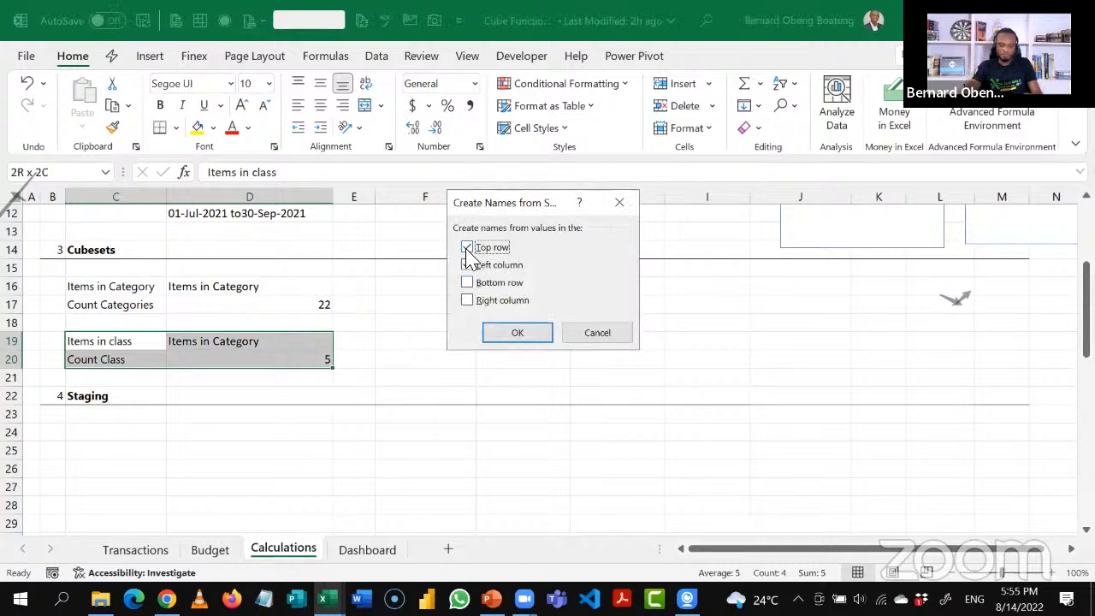
pyautogui.click(467, 248)
pyautogui.click(515, 334)
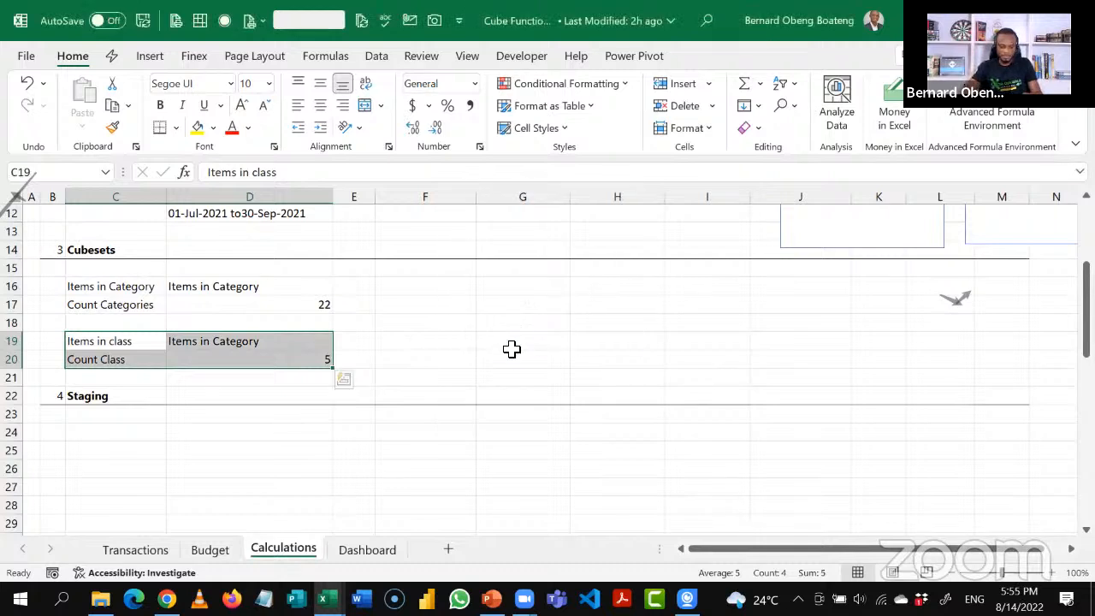
pyautogui.click(516, 358)
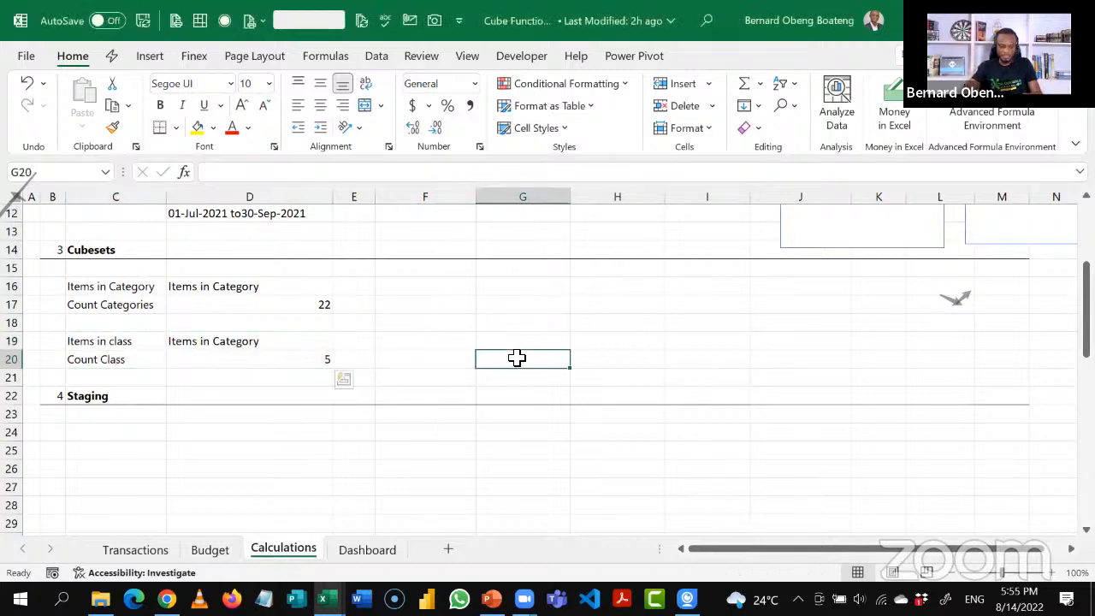
# Start a CUBERANKEDMEMBER formula in D24 of the Staging section with the ThisWorkbookDataModel connection and Items_in_Category as the set.
pyautogui.click(240, 431)
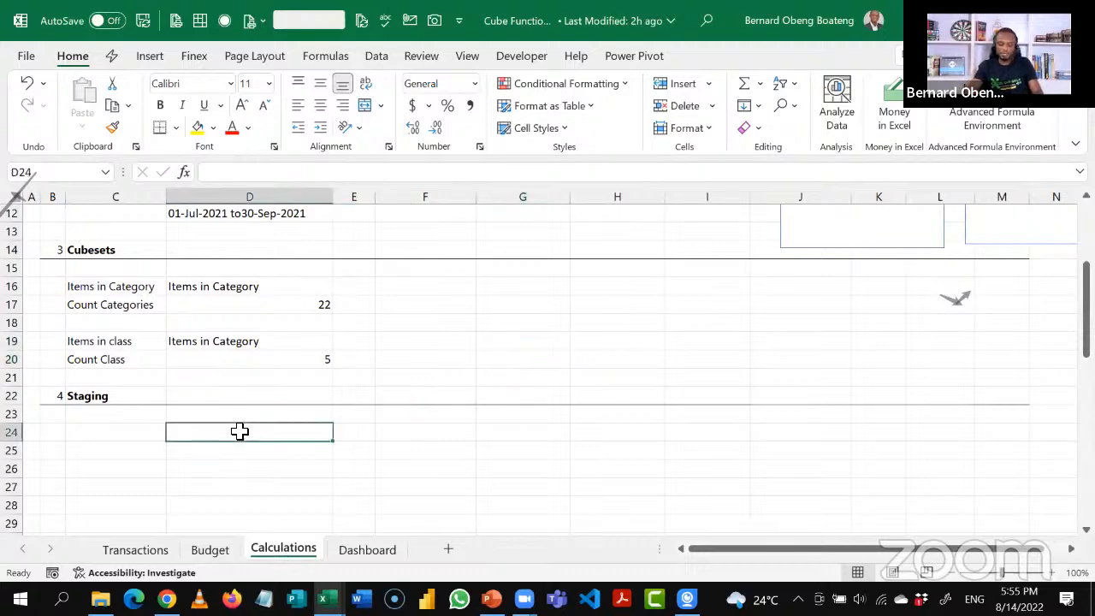
pyautogui.write('=cub')
pyautogui.press('Down')
pyautogui.press('Down')
pyautogui.press('Down')
pyautogui.press('Tab')
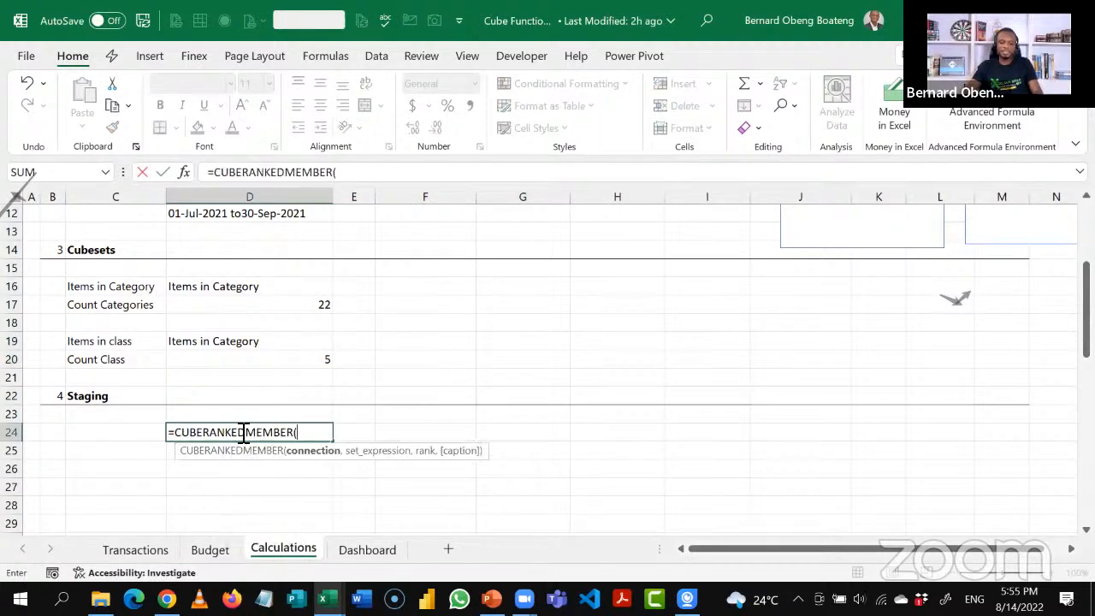
pyautogui.write('"')
pyautogui.press('Tab')
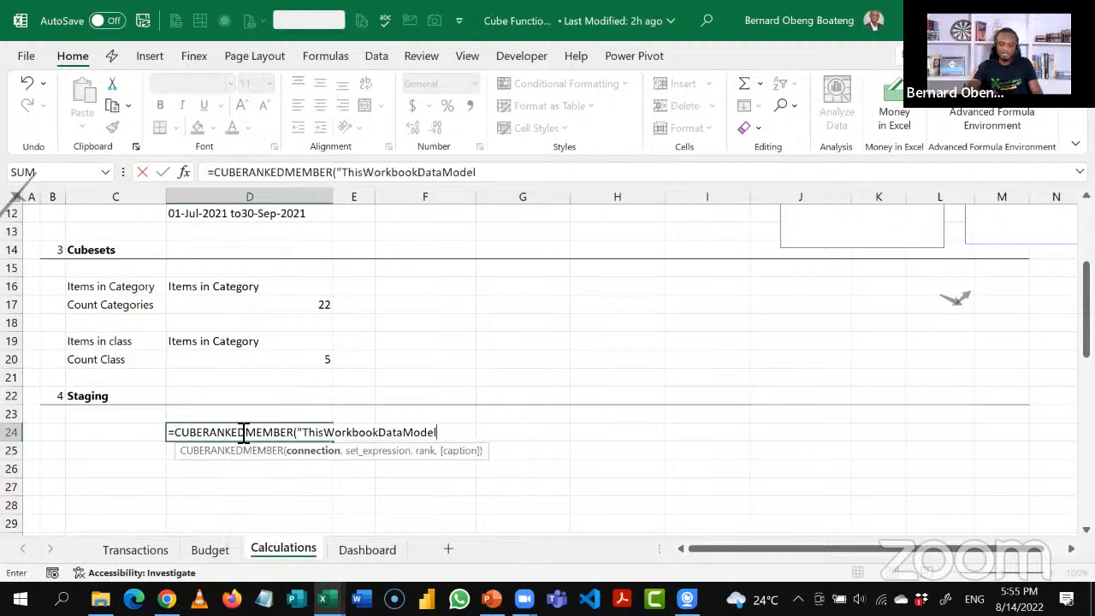
pyautogui.write(',')
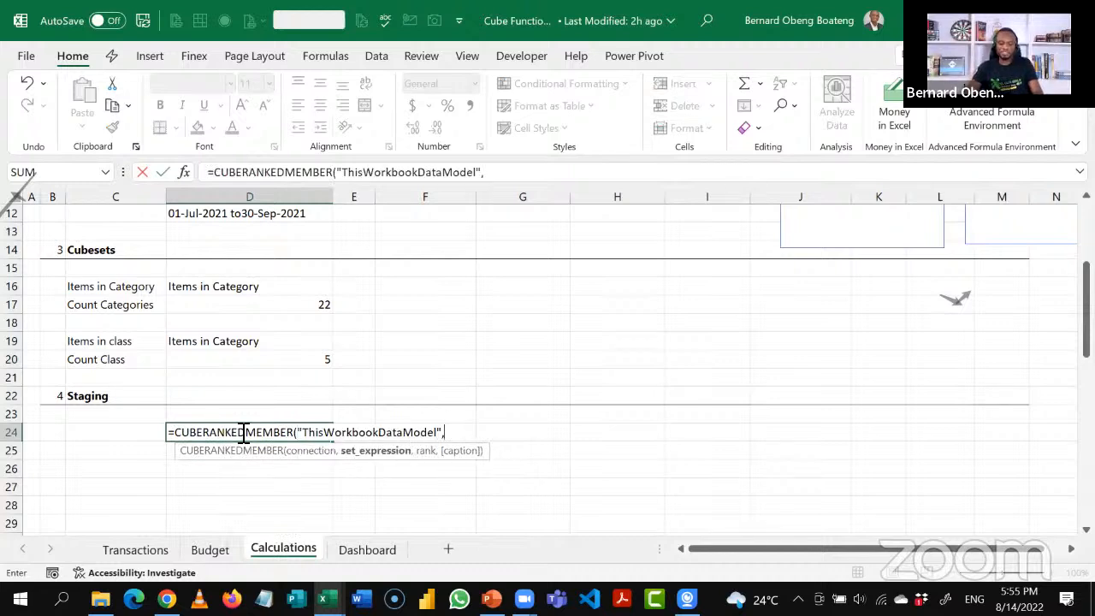
pyautogui.write('I')
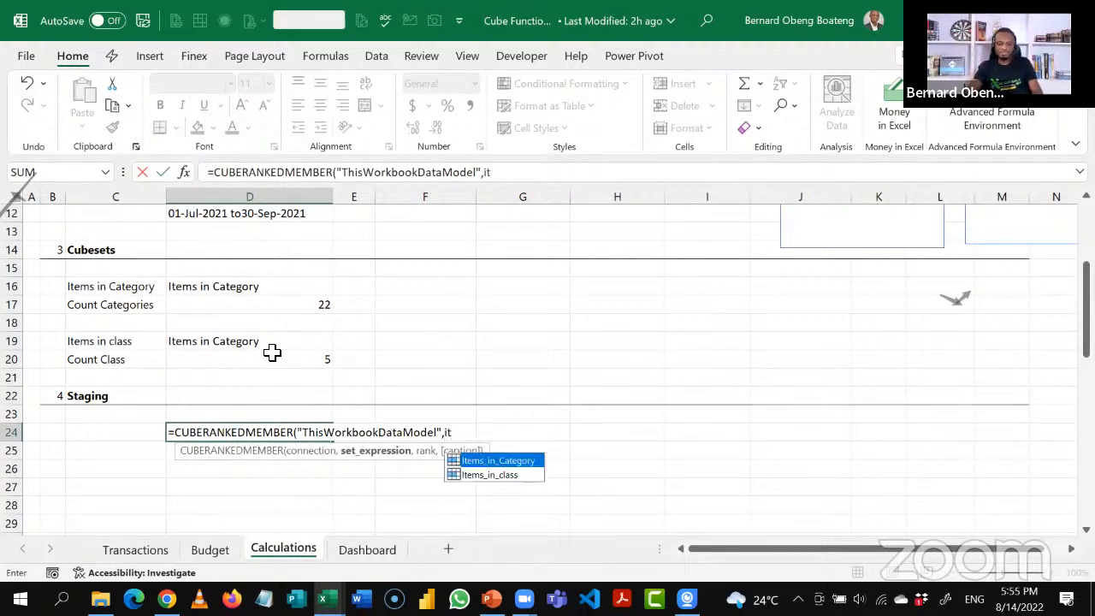
pyautogui.press('Tab')
pyautogui.write(',')
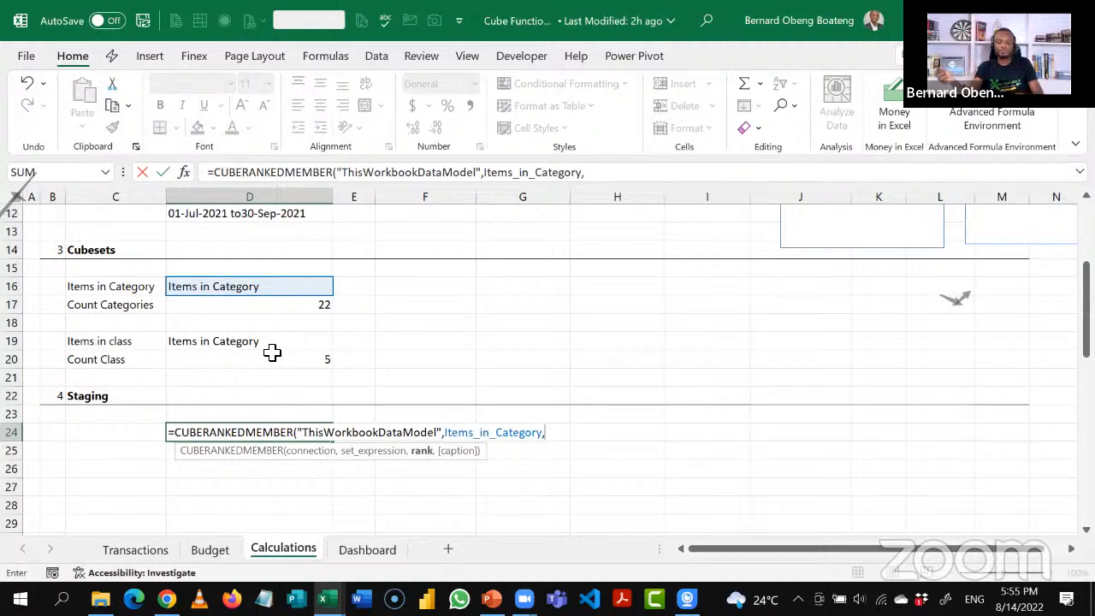
# Complete the D24 formula with SEQUENCE(Count_Categories) as the rank argument.
pyautogui.write('se')
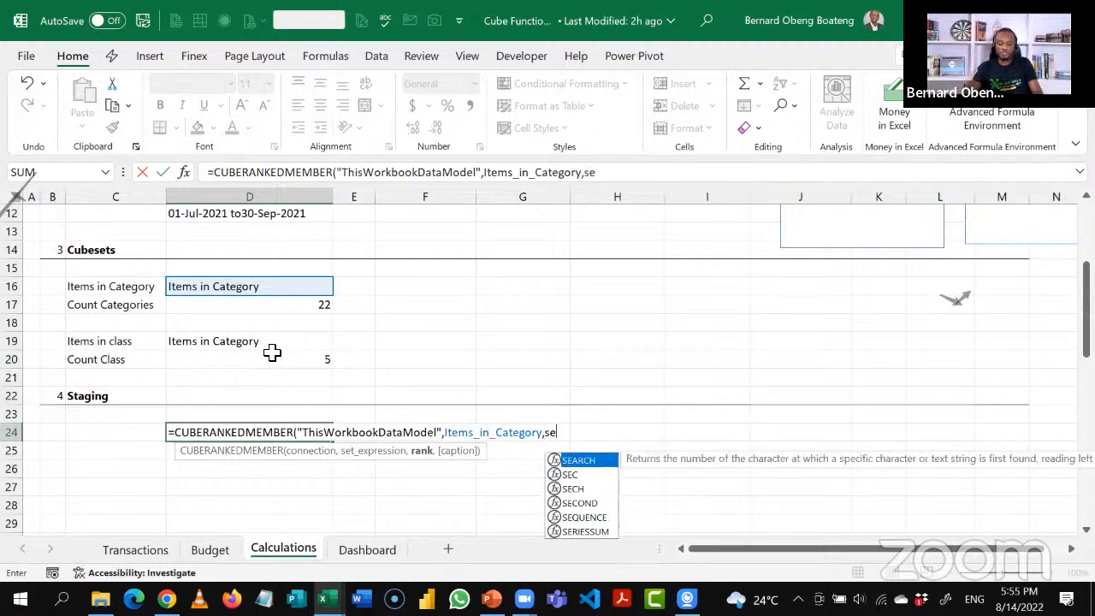
pyautogui.press('Down')
pyautogui.press('Down')
pyautogui.press('Down')
pyautogui.press('Down')
pyautogui.press('Tab')
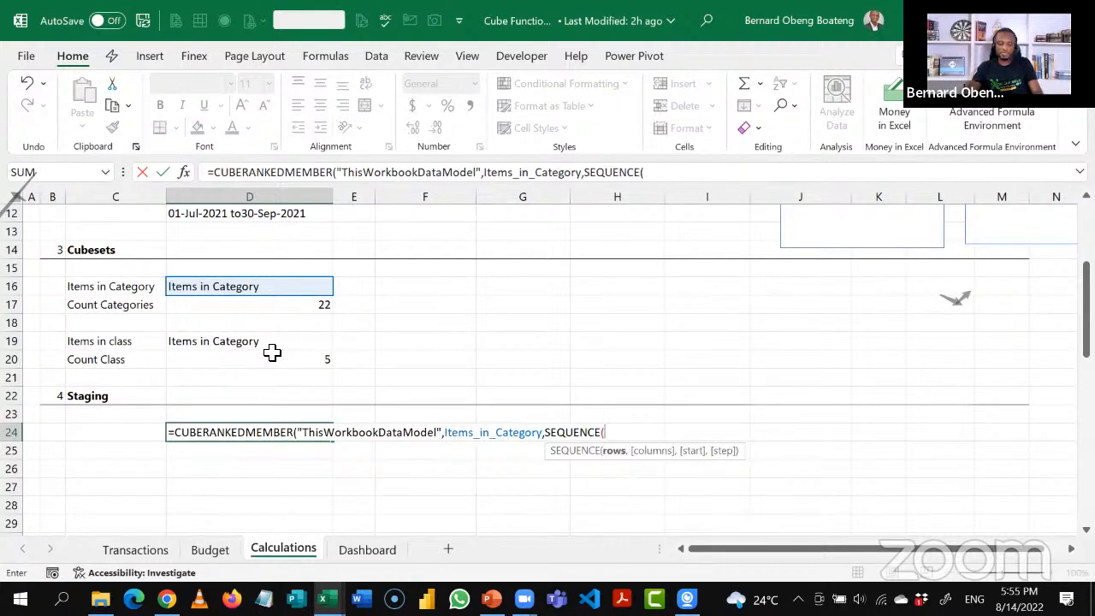
pyautogui.click(278, 306)
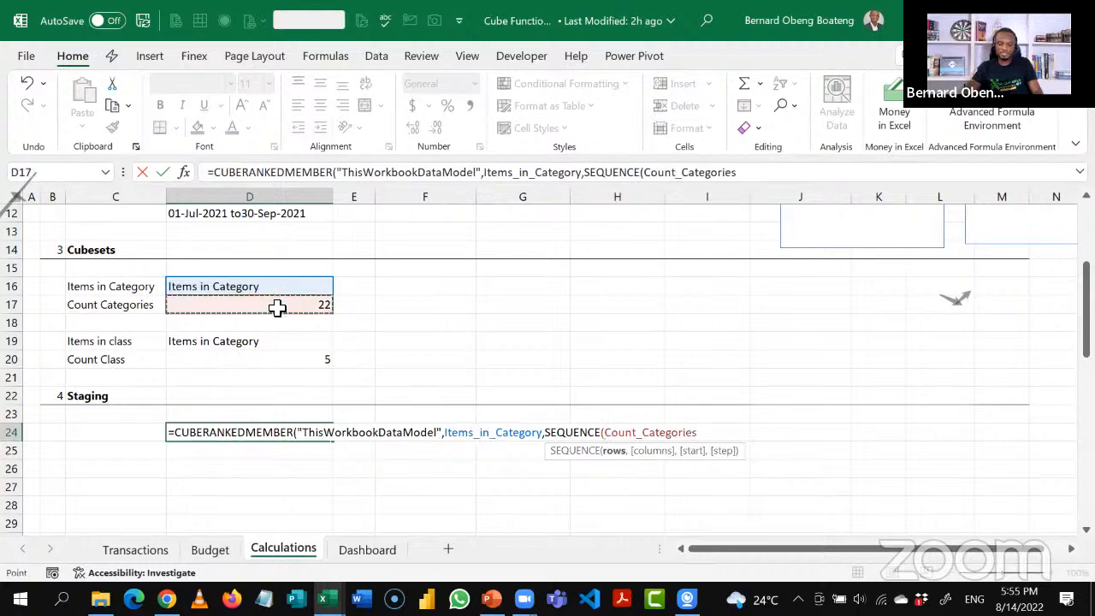
pyautogui.write(')')
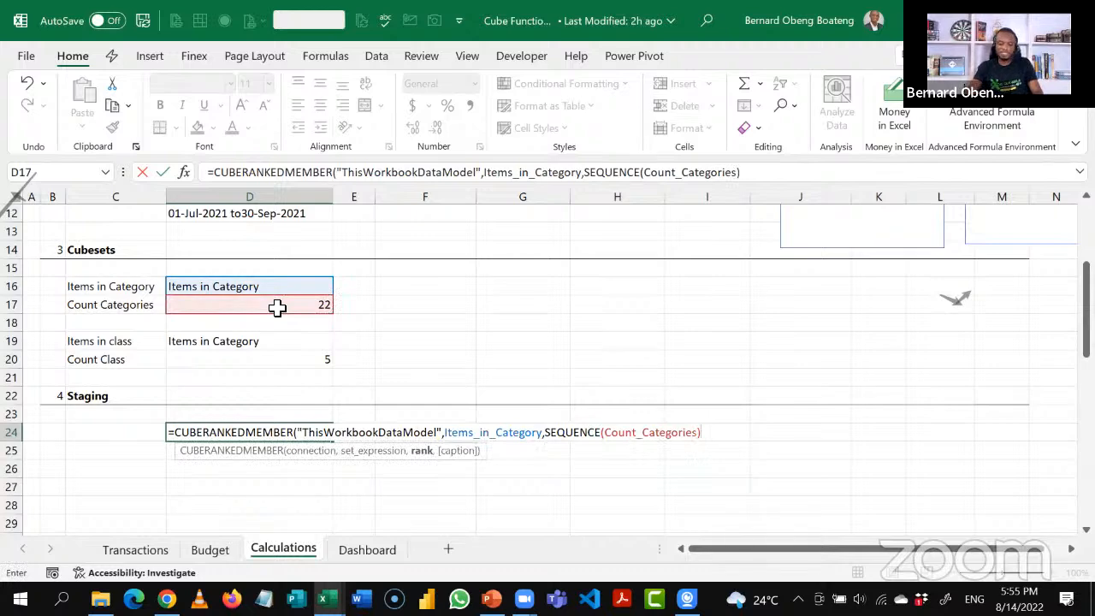
pyautogui.write(')')
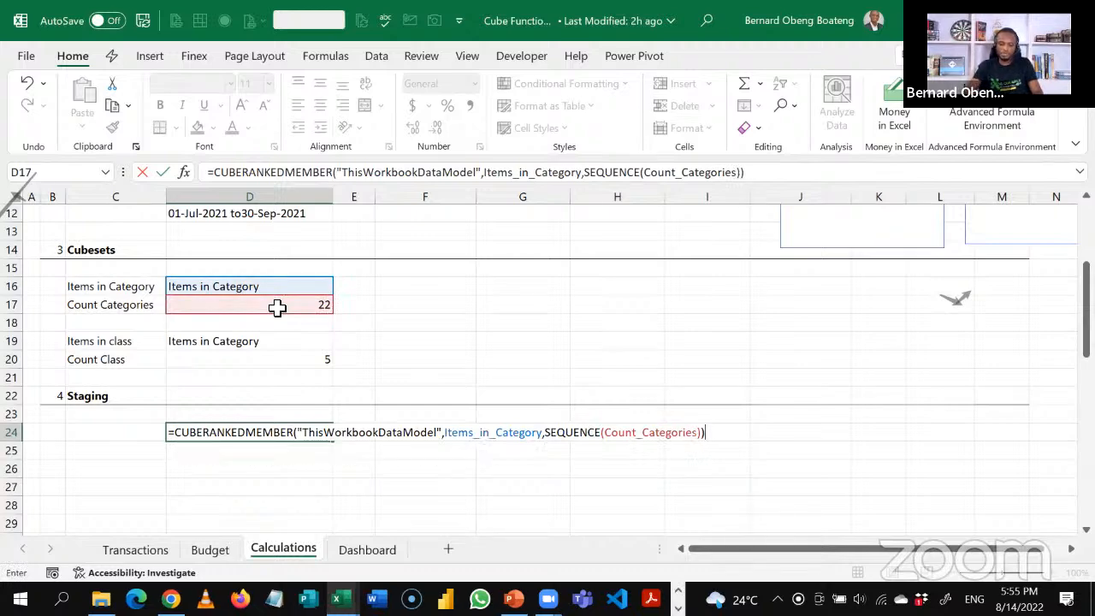
pyautogui.press('Return')
# Examine the spilled category list in column D of the Staging section, from D24 downward.
pyautogui.press('Down')
pyautogui.press('Down')
pyautogui.press('Down')
pyautogui.press('Down')
pyautogui.press('Down')
pyautogui.press('Down')
pyautogui.press('Down')
pyautogui.press('Down')
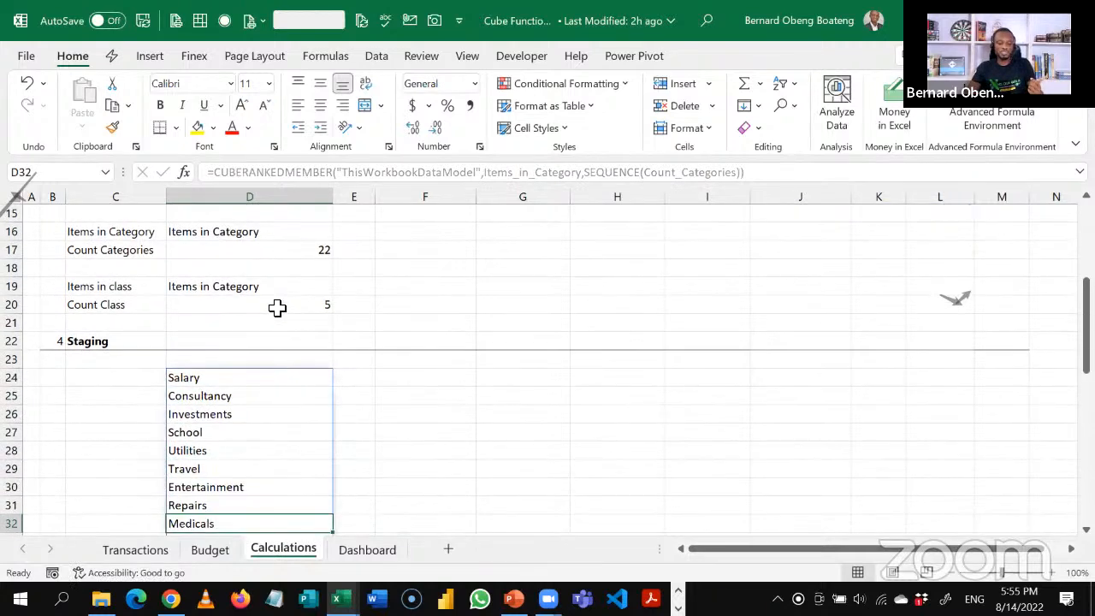
pyautogui.press('Up')
pyautogui.press('Up')
pyautogui.press('Up')
pyautogui.press('Up')
pyautogui.press('Up')
pyautogui.press('Up')
pyautogui.press('Up')
pyautogui.press('Up')
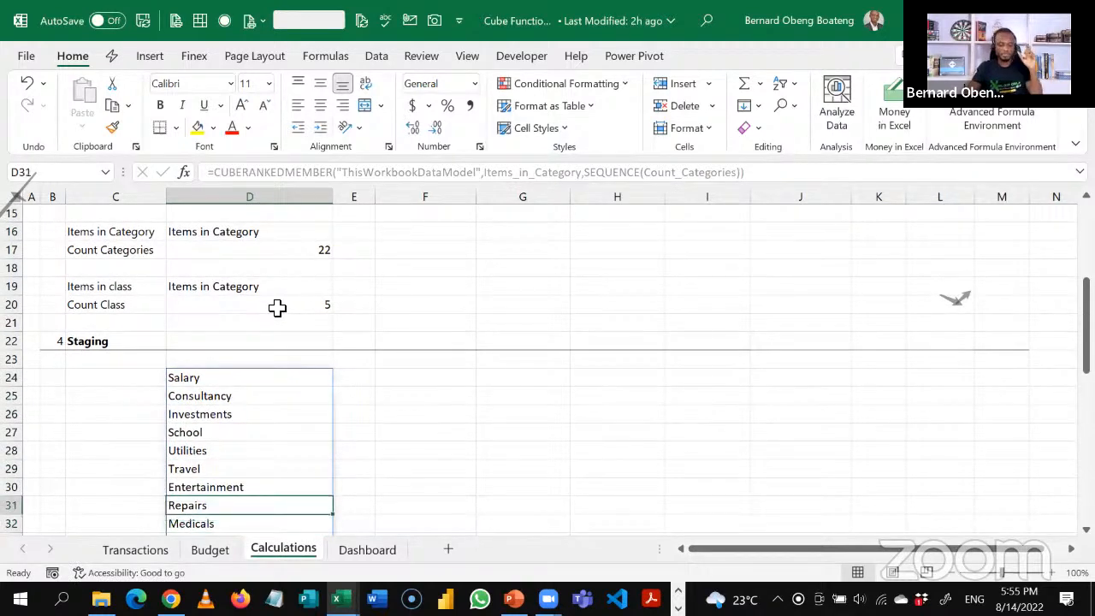
pyautogui.hotkey('shift', 'Down')
pyautogui.hotkey('shift', 'Down')
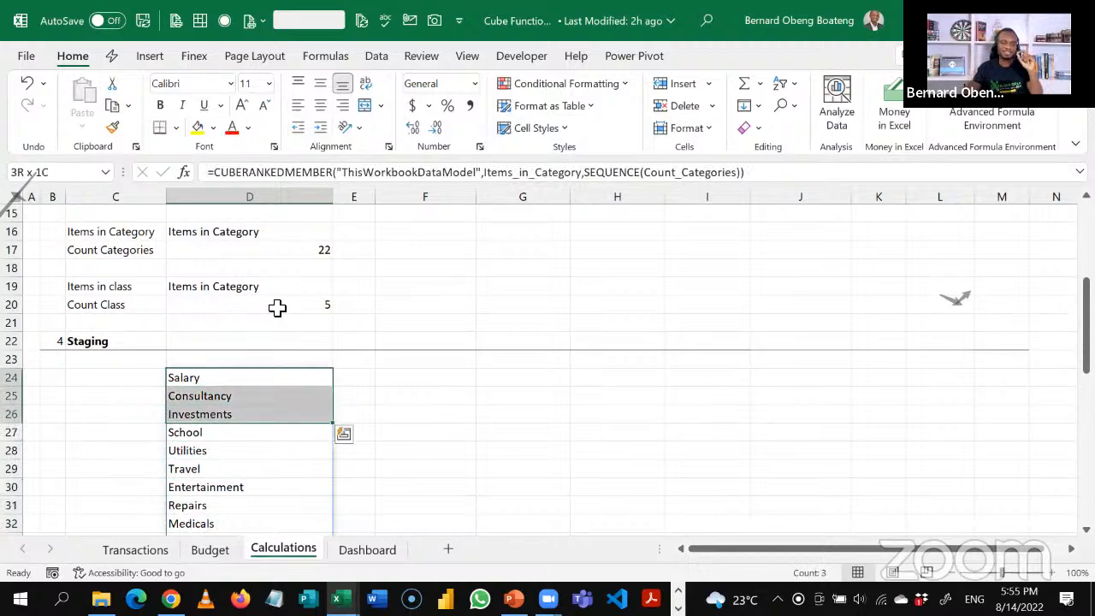
pyautogui.press('Up')
pyautogui.press('Down')
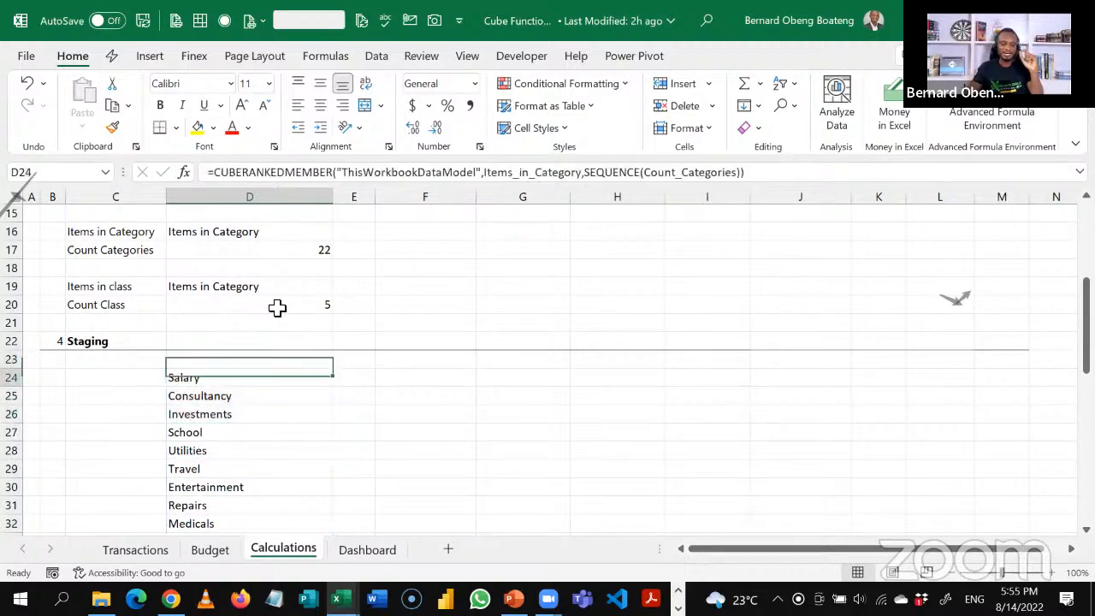
pyautogui.hotkey('shift', 'Down')
pyautogui.hotkey('shift', 'Down')
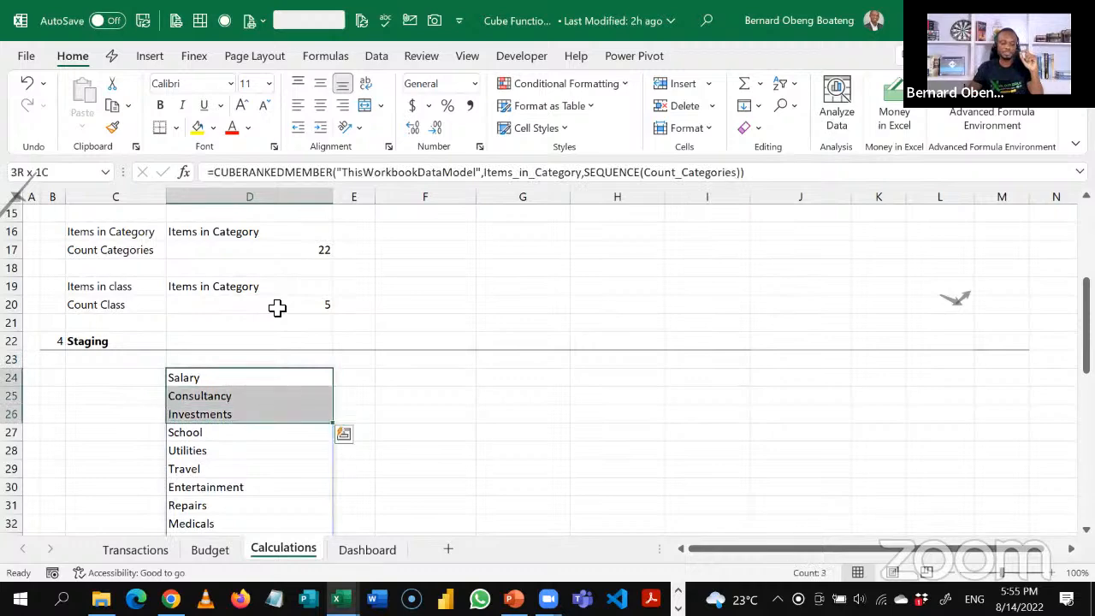
pyautogui.press('Down')
pyautogui.press('Down')
pyautogui.press('Down')
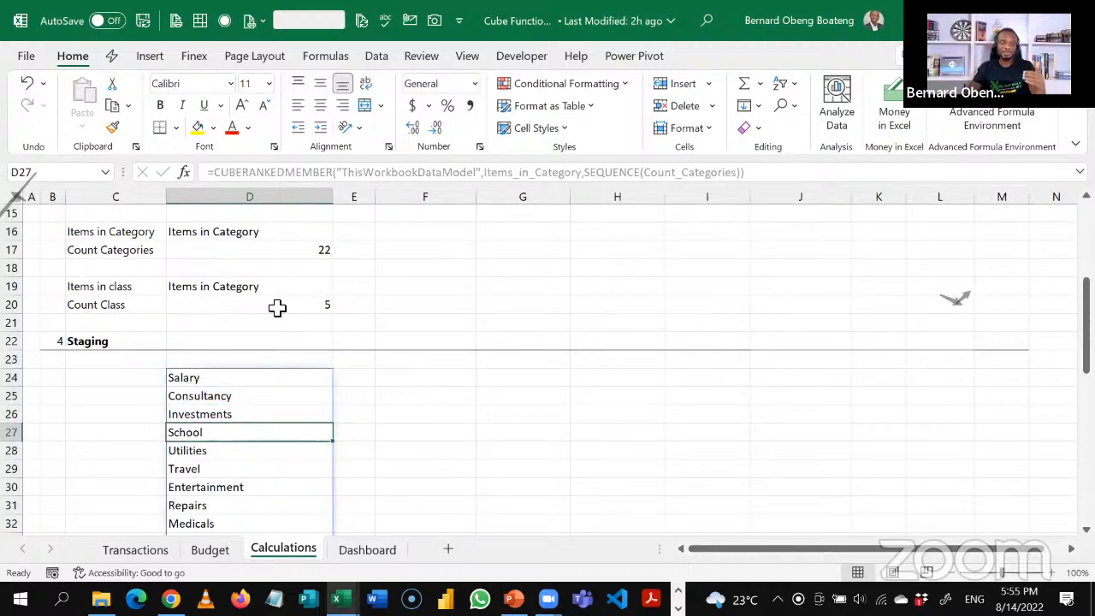
pyautogui.press('Down')
pyautogui.press('Down')
pyautogui.press('Down')
pyautogui.press('Down')
pyautogui.press('Down')
pyautogui.press('Down')
pyautogui.press('Down')
pyautogui.press('Down')
pyautogui.press('Down')
pyautogui.press('Down')
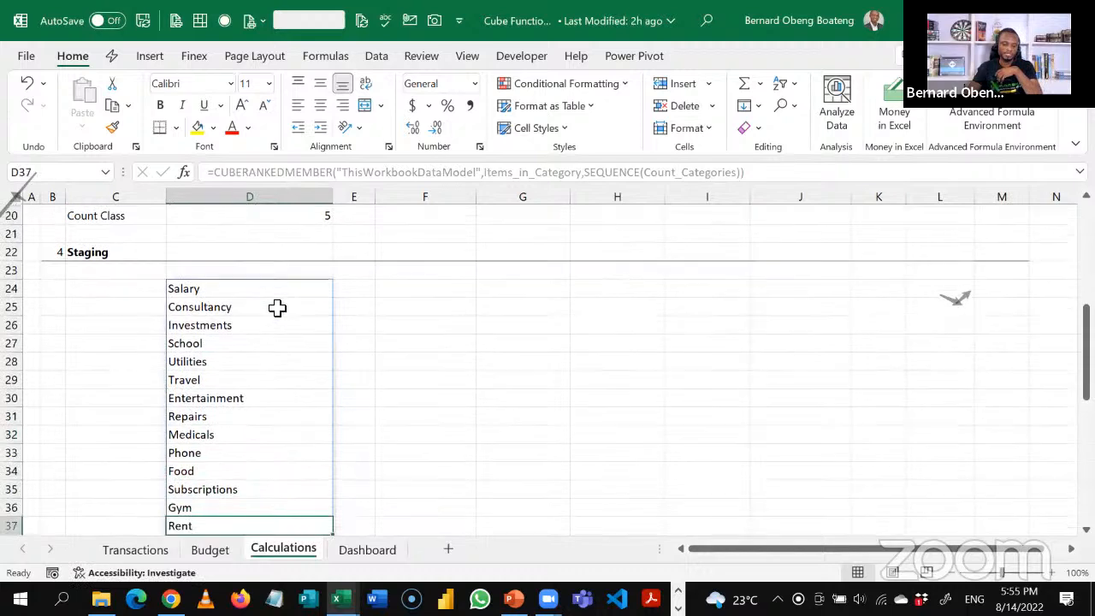
pyautogui.press('Down')
pyautogui.press('Down')
pyautogui.press('Down')
pyautogui.press('Up')
pyautogui.press('Up')
pyautogui.press('Up')
pyautogui.press('Up')
pyautogui.press('Up')
pyautogui.press('Up')
pyautogui.press('Up')
pyautogui.press('Up')
pyautogui.press('Up')
pyautogui.press('Up')
pyautogui.press('Up')
pyautogui.press('Up')
pyautogui.press('Up')
pyautogui.press('Up')
pyautogui.press('Up')
pyautogui.press('Up')
pyautogui.press('Up')
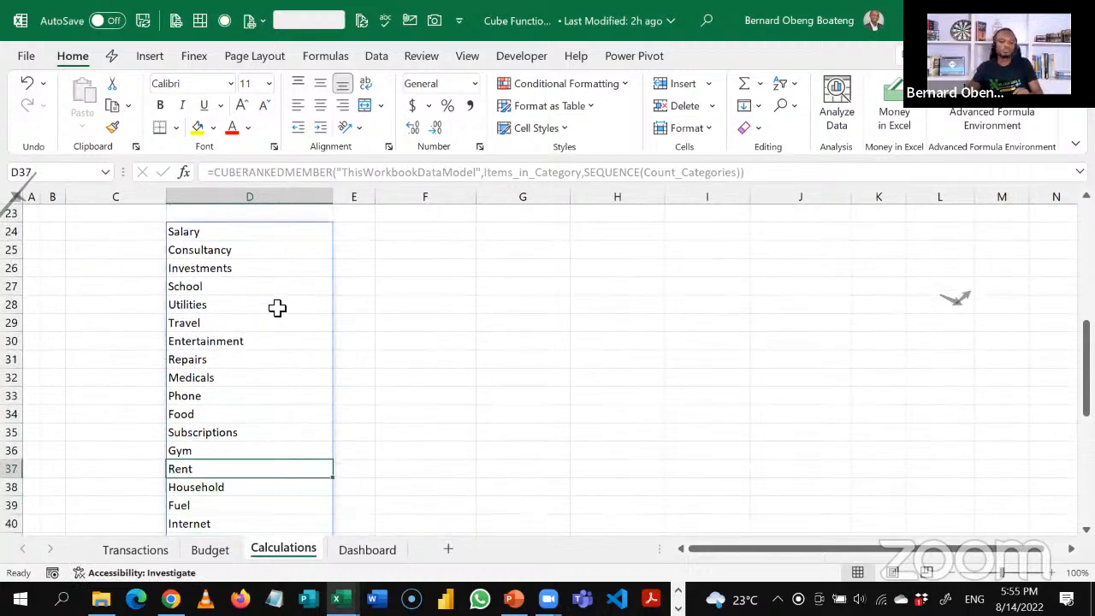
pyautogui.press('Up')
pyautogui.press('Up')
pyautogui.press('Up')
pyautogui.press('Up')
pyautogui.press('Down')
pyautogui.press('Down')
pyautogui.press('Down')
pyautogui.press('Down')
pyautogui.press('Down')
pyautogui.press('Down')
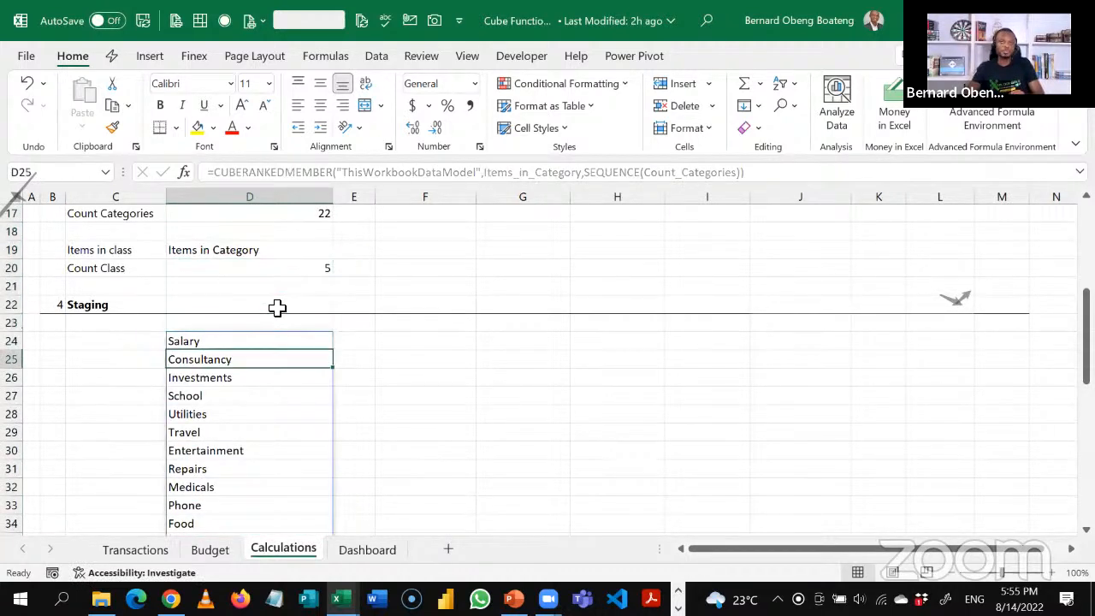
pyautogui.press('Up')
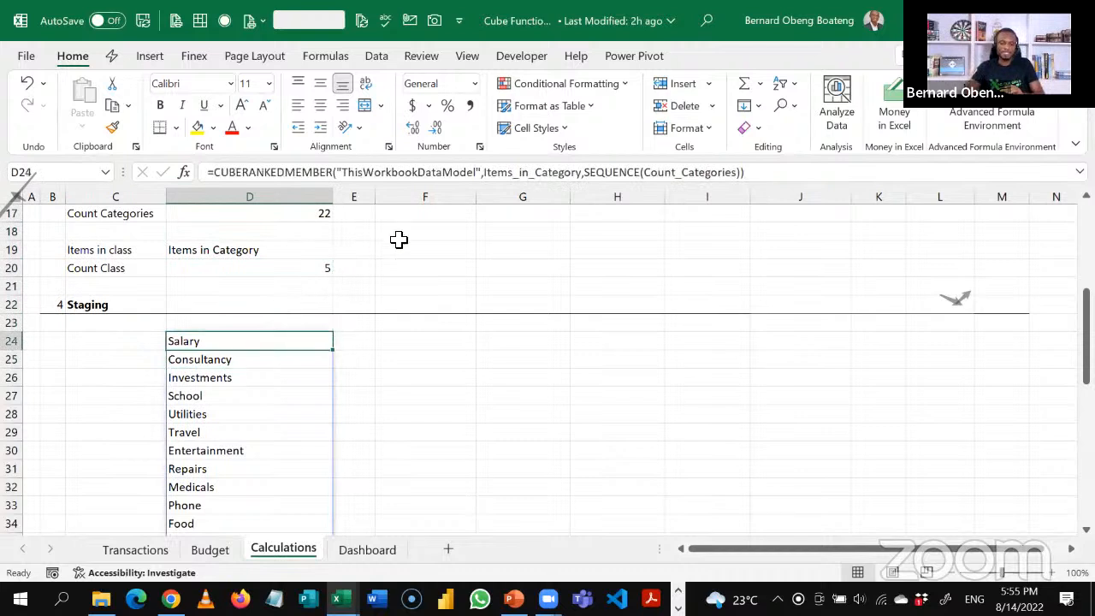
# Widen column E on the Calculations sheet beside the category list.
pyautogui.moveTo(377, 199); pyautogui.dragTo(472, 215)
pyautogui.click(126, 354)
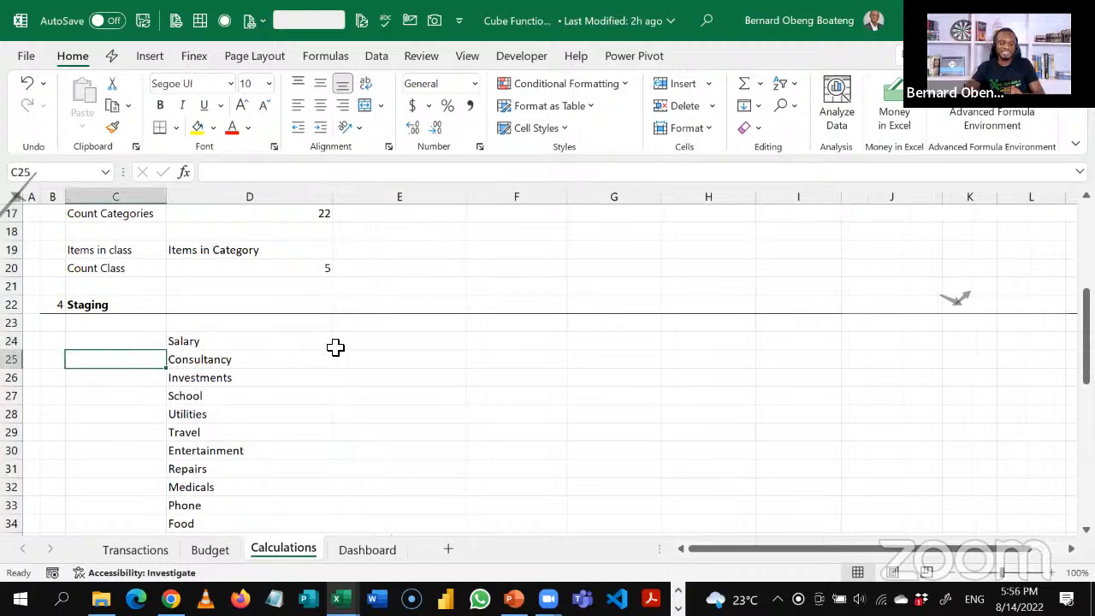
pyautogui.click(369, 347)
# On the Dashboard sheet, clear the Class slicer filter and set the timeline to January through December 2021.
pyautogui.hotkey('ctrl', 'pagedown')
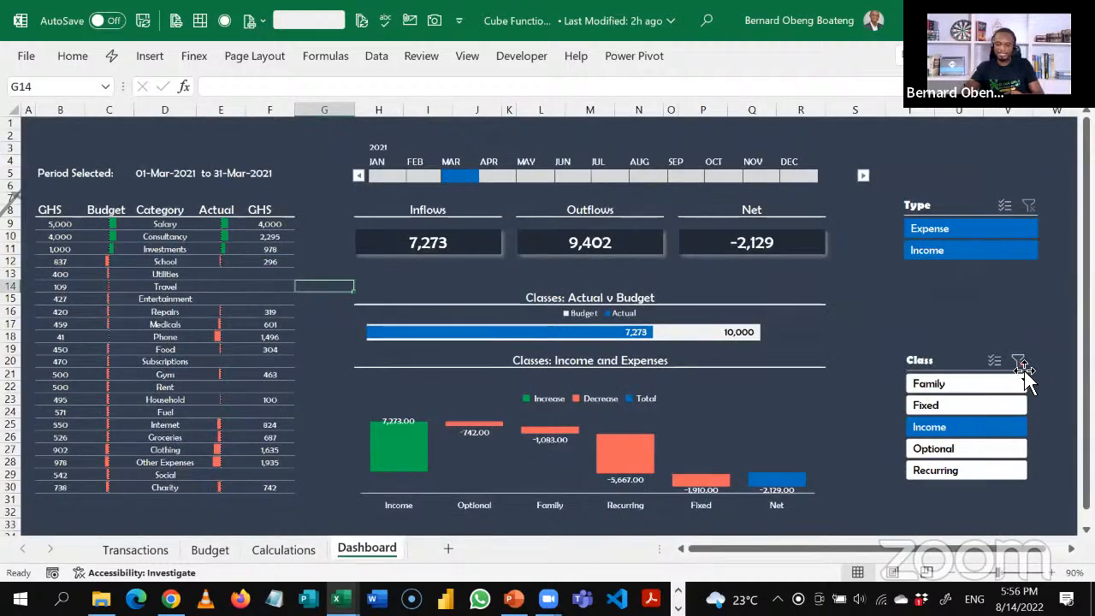
pyautogui.click(1023, 367)
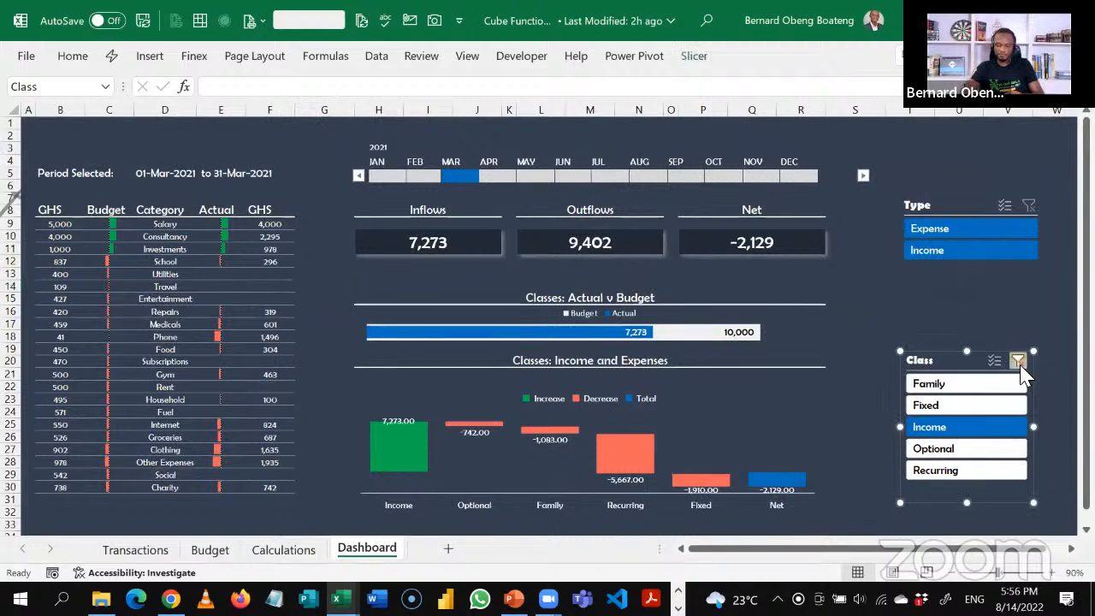
pyautogui.click(1019, 362)
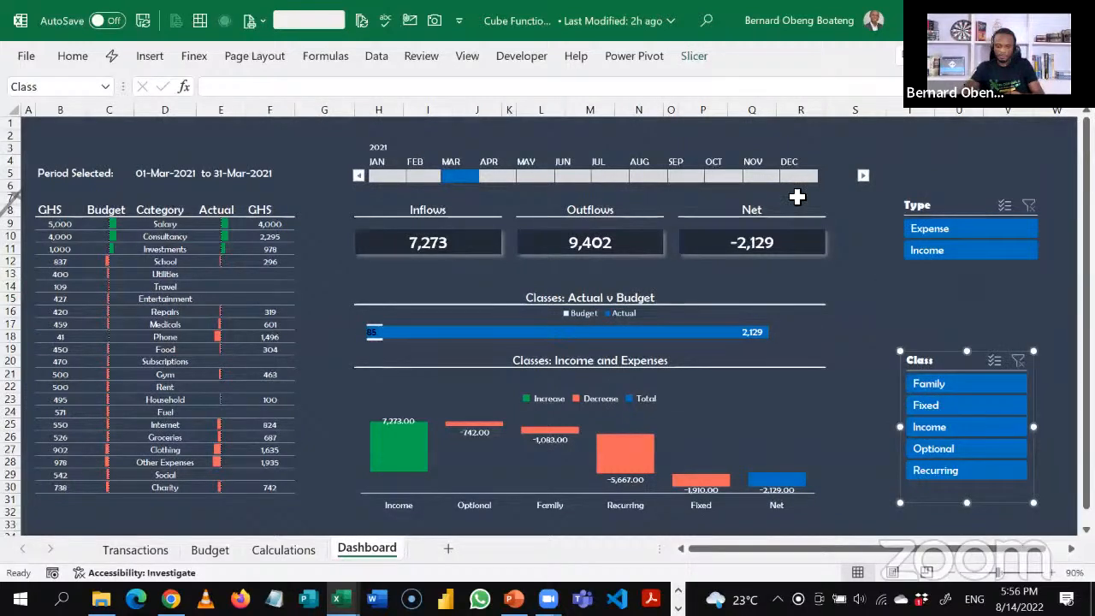
pyautogui.moveTo(449, 178); pyautogui.dragTo(371, 178)
pyautogui.moveTo(488, 178); pyautogui.dragTo(818, 187)
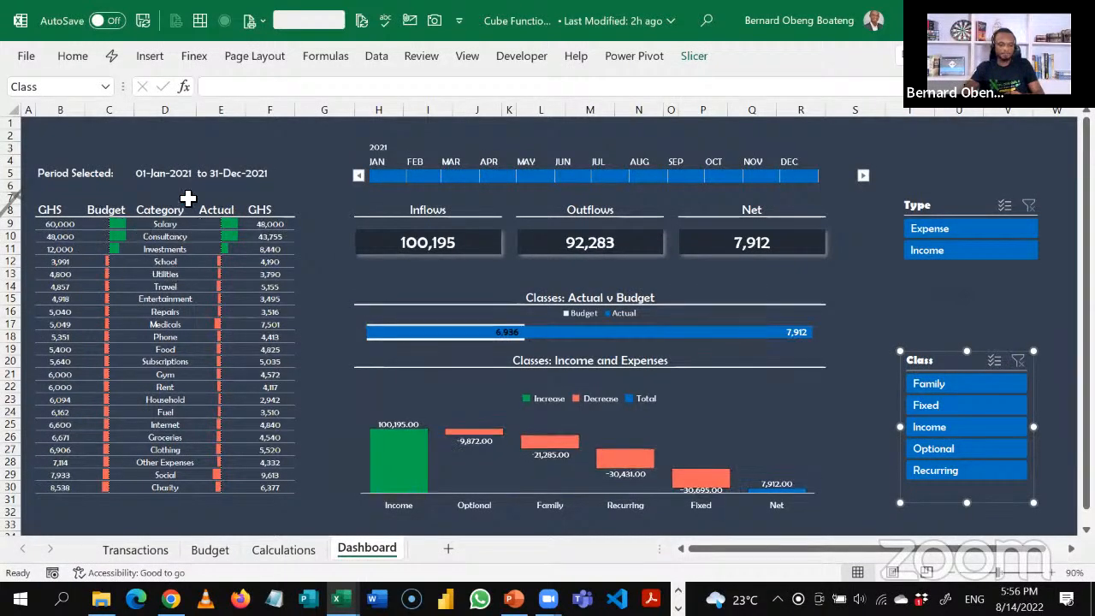
# Enlarge the Dashboard to 110% and examine the GHS formulas beside the Budget and Actual bars, such as B9, F9 and B12.
pyautogui.click(1052, 572)
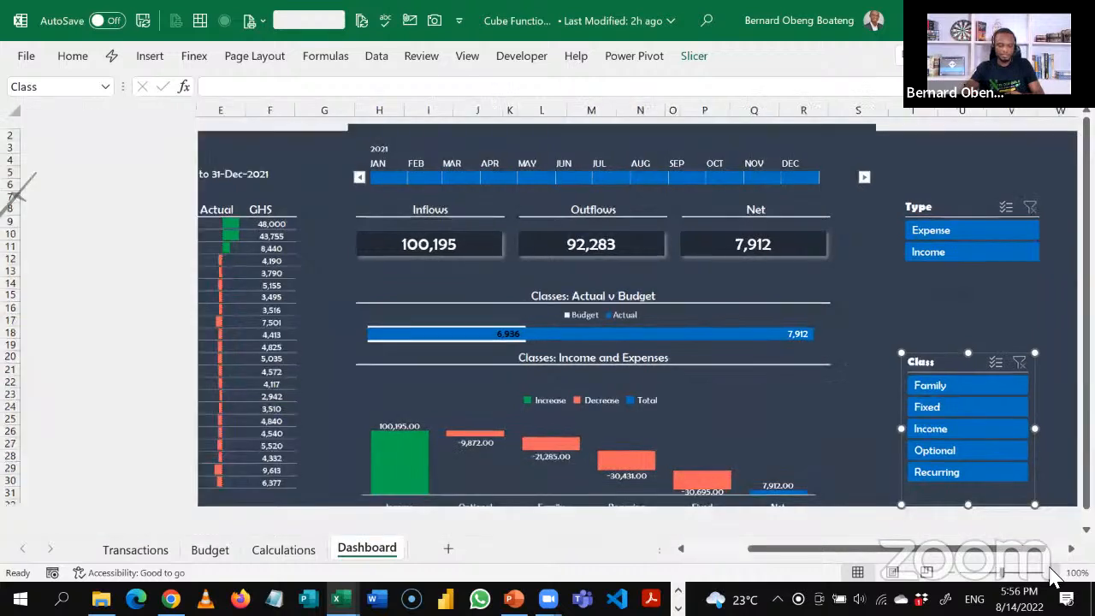
pyautogui.click(1052, 572)
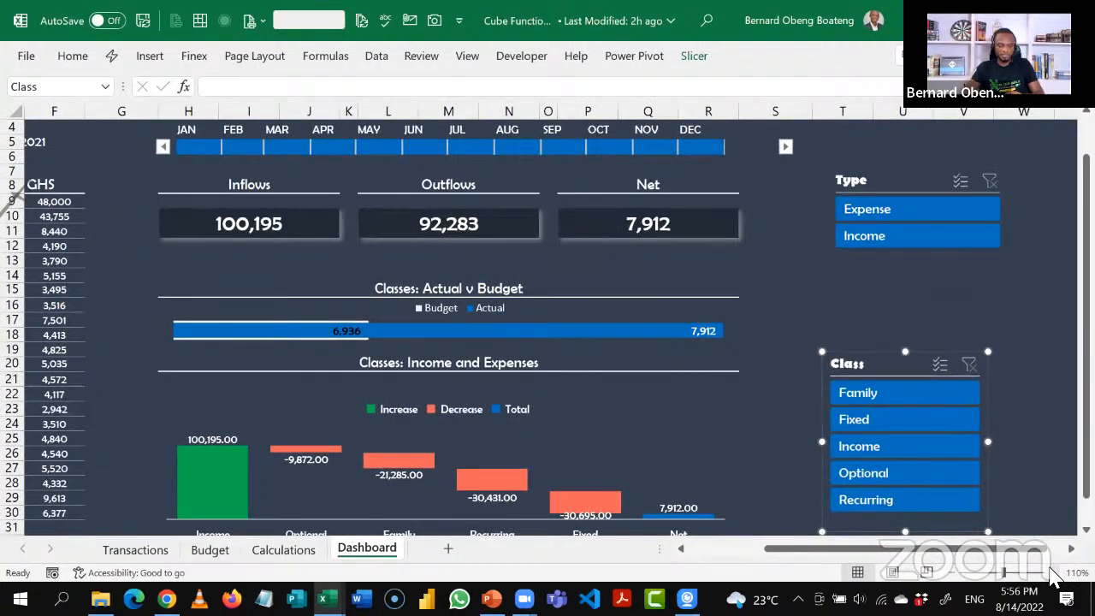
pyautogui.click(97, 400)
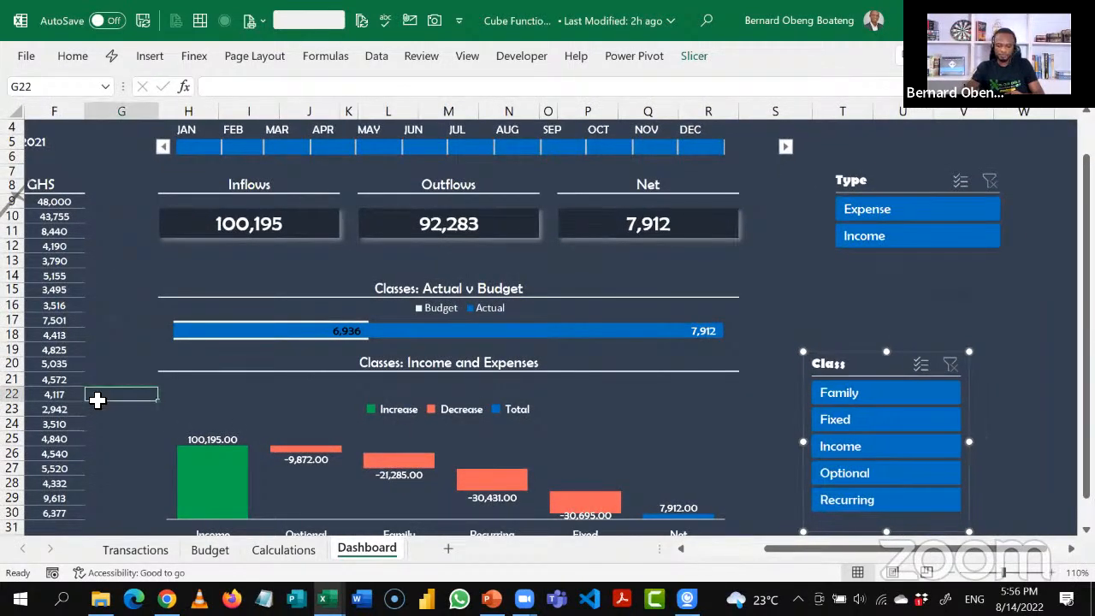
pyautogui.press('Left')
pyautogui.press('Left')
pyautogui.press('Left')
pyautogui.press('Left')
pyautogui.press('Left')
pyautogui.press('Left')
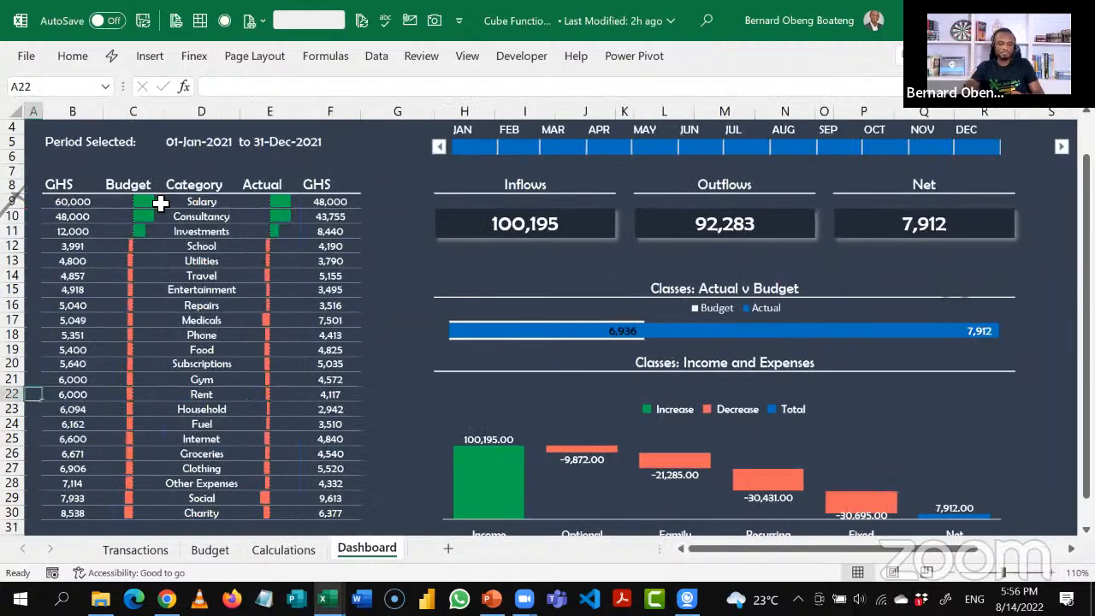
pyautogui.moveTo(76, 204); pyautogui.dragTo(309, 229)
pyautogui.click(96, 204)
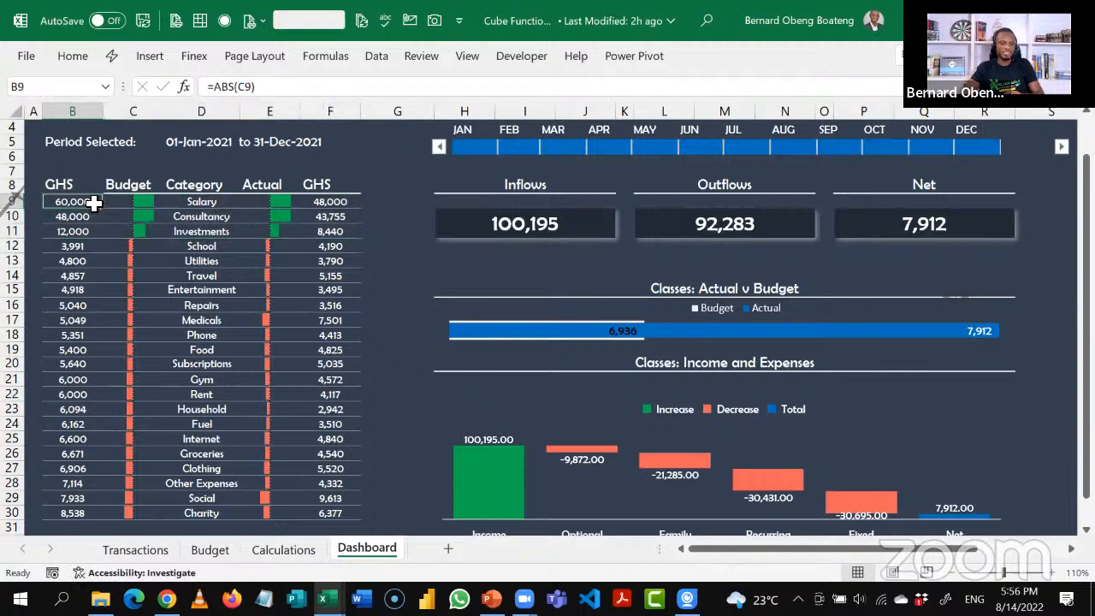
pyautogui.click(338, 202)
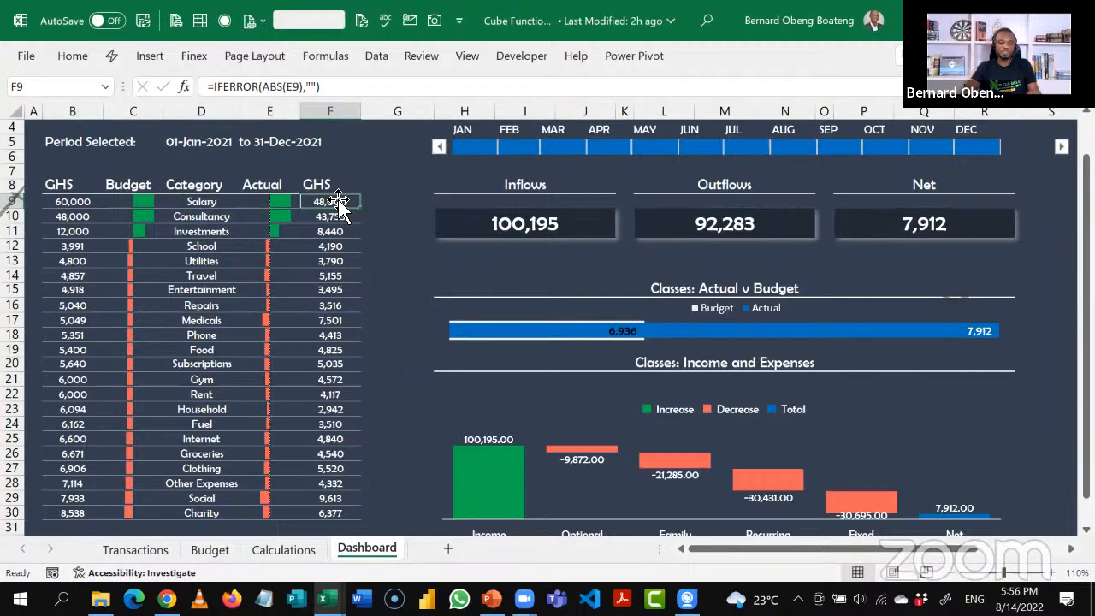
pyautogui.click(99, 220)
pyautogui.click(84, 246)
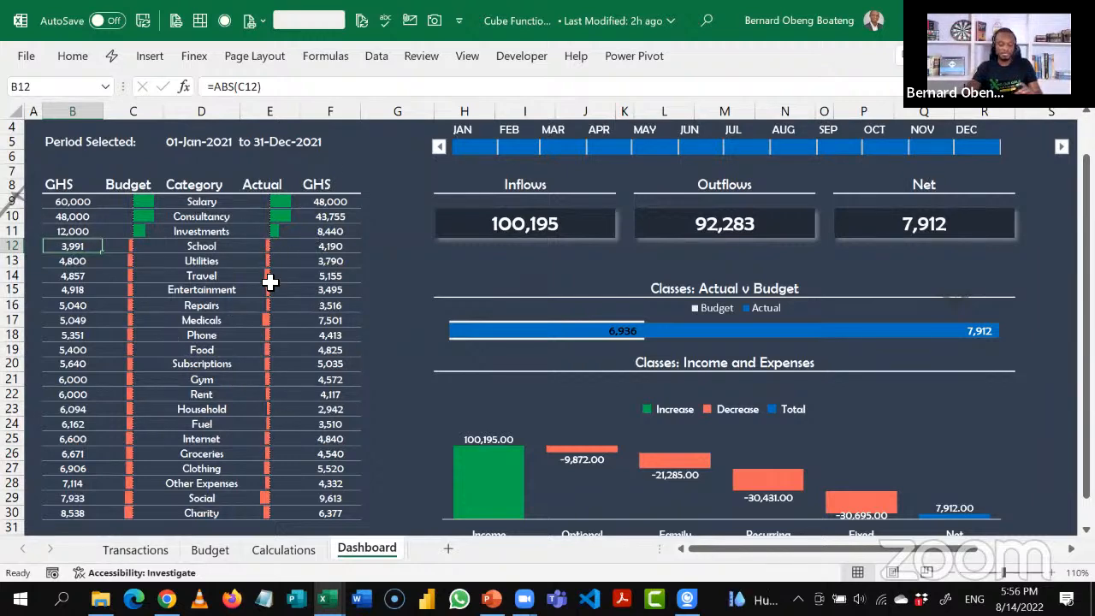
# On the Calculations sheet, enter the header Actual in E23, beside the category list in the Staging section.
pyautogui.hotkey('ctrl', 'pageup')
pyautogui.click(291, 360)
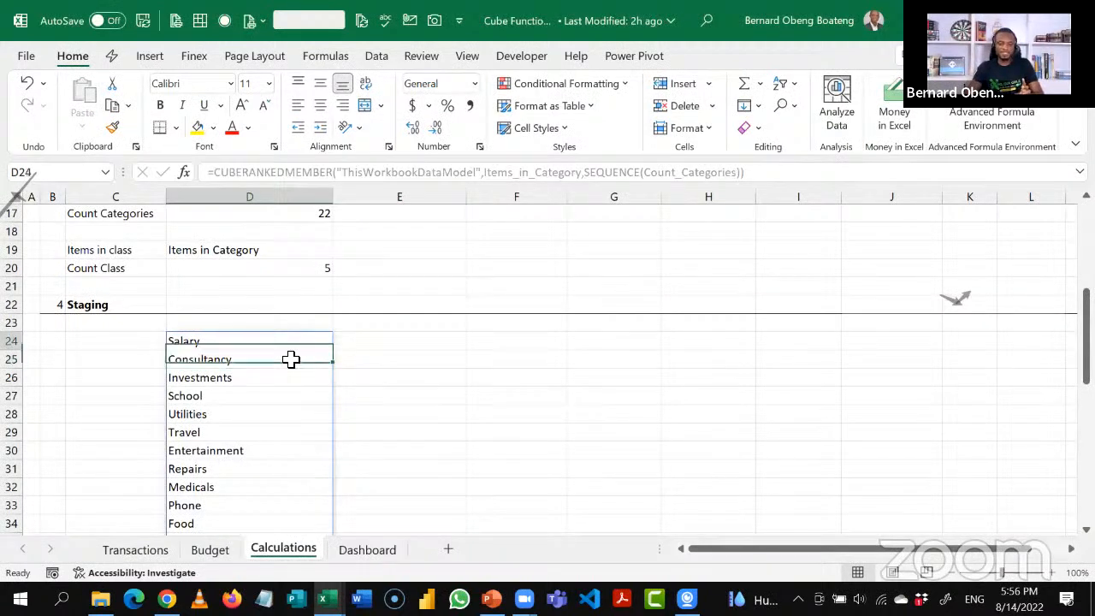
pyautogui.press('Up')
pyautogui.press('Right')
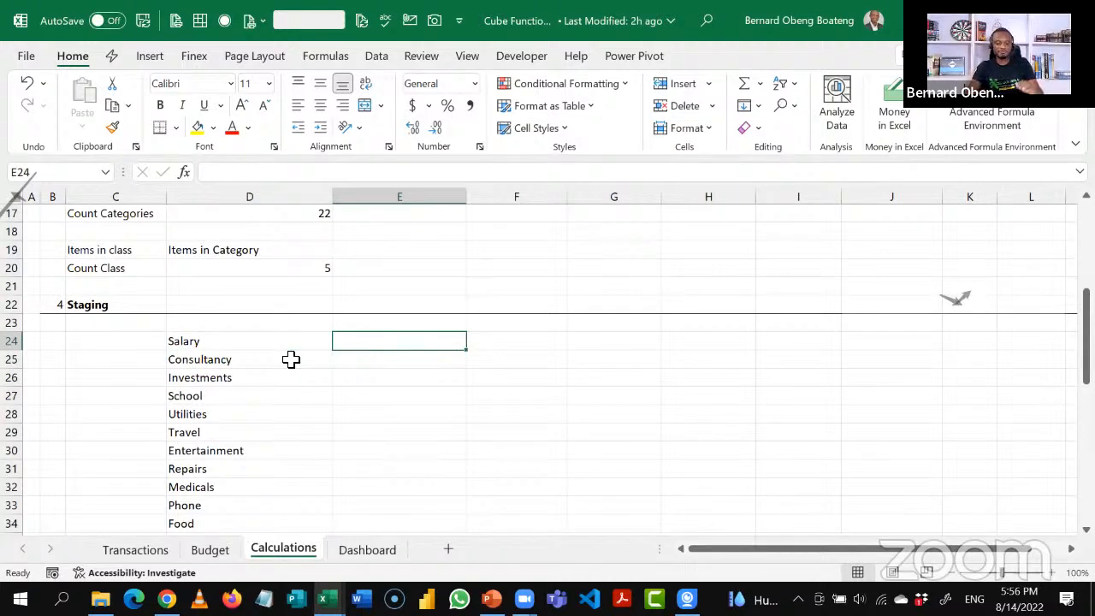
pyautogui.press('Up')
pyautogui.write('Act')
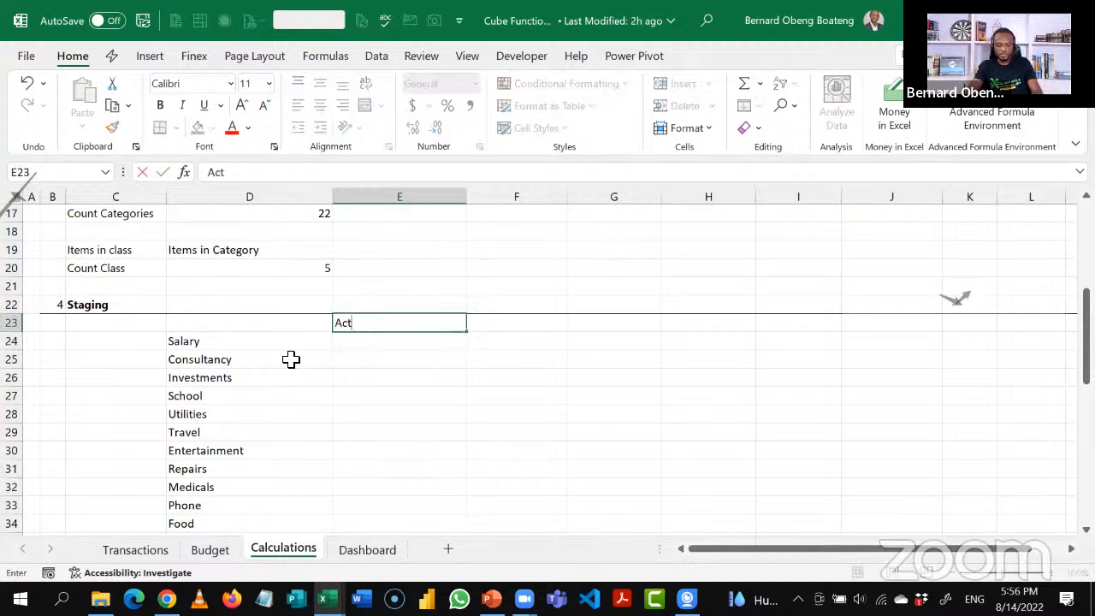
pyautogui.write('ual')
pyautogui.press('Return')
# Add the staging headers Category in D23 and Budget in C23.
pyautogui.press('Up')
pyautogui.press('Left')
pyautogui.write('C')
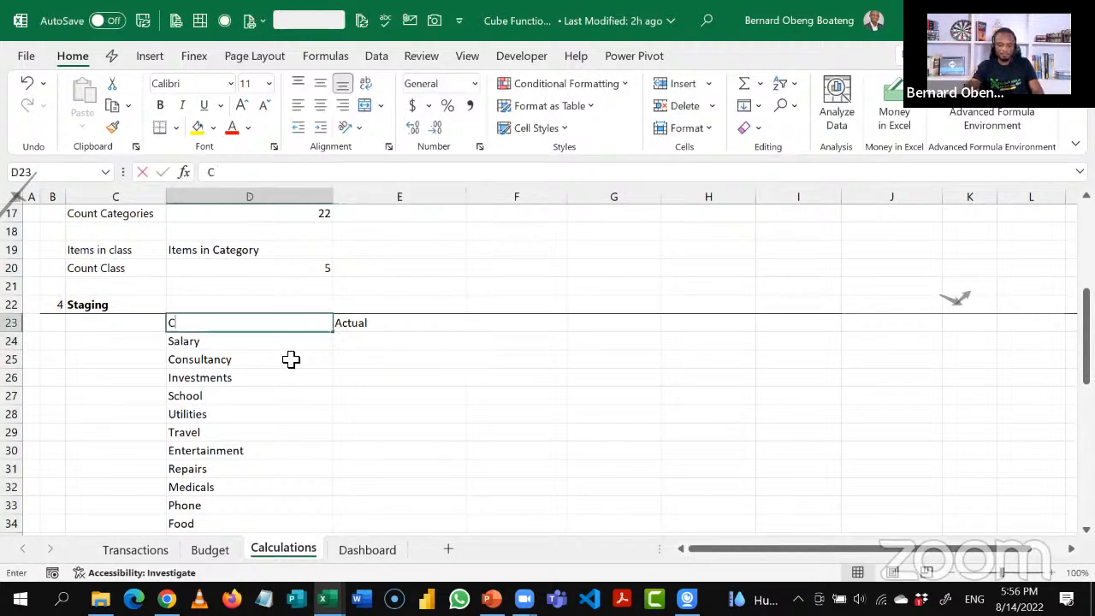
pyautogui.write('ategory')
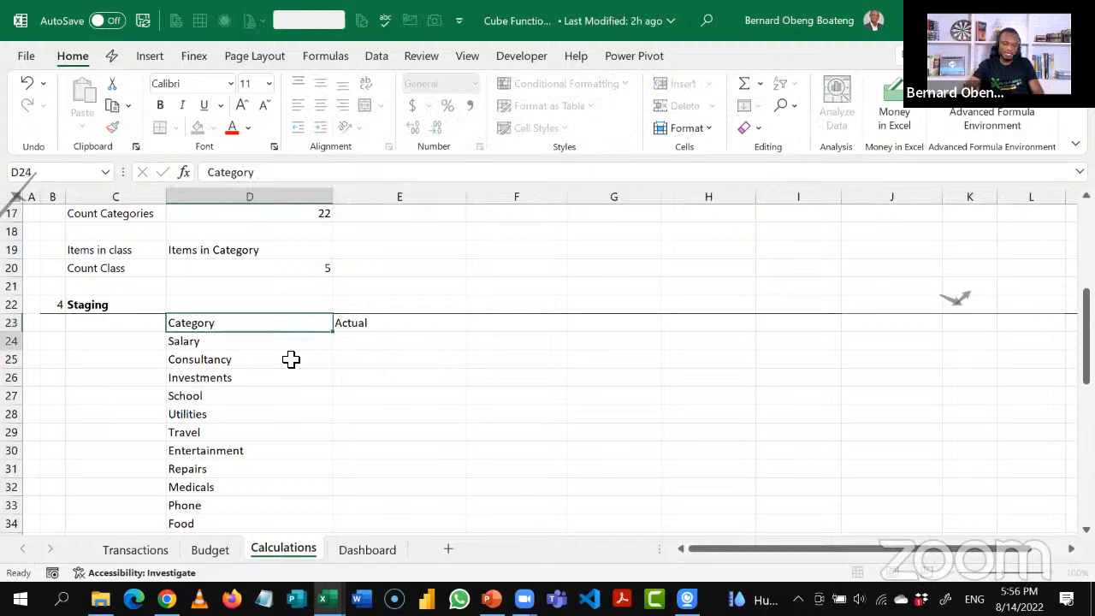
pyautogui.press('Left')
pyautogui.write('Budge')
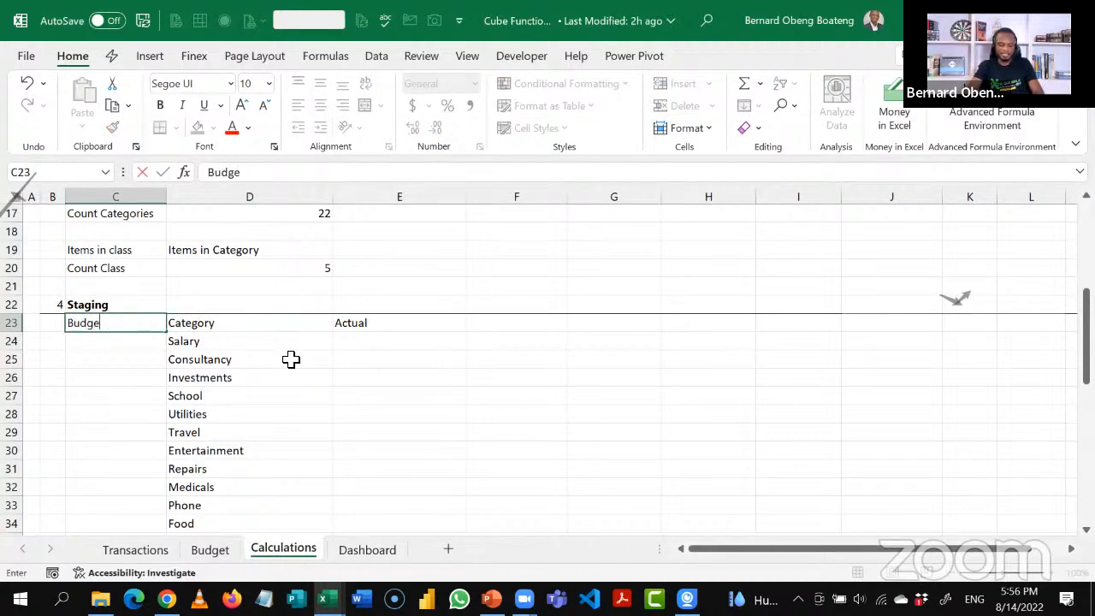
pyautogui.press('Return')
# Begin a CUBEVALUE formula in E24 under Actual, using "ThisWorkbookDataModel" as the connection.
pyautogui.press('Right')
pyautogui.press('Down')
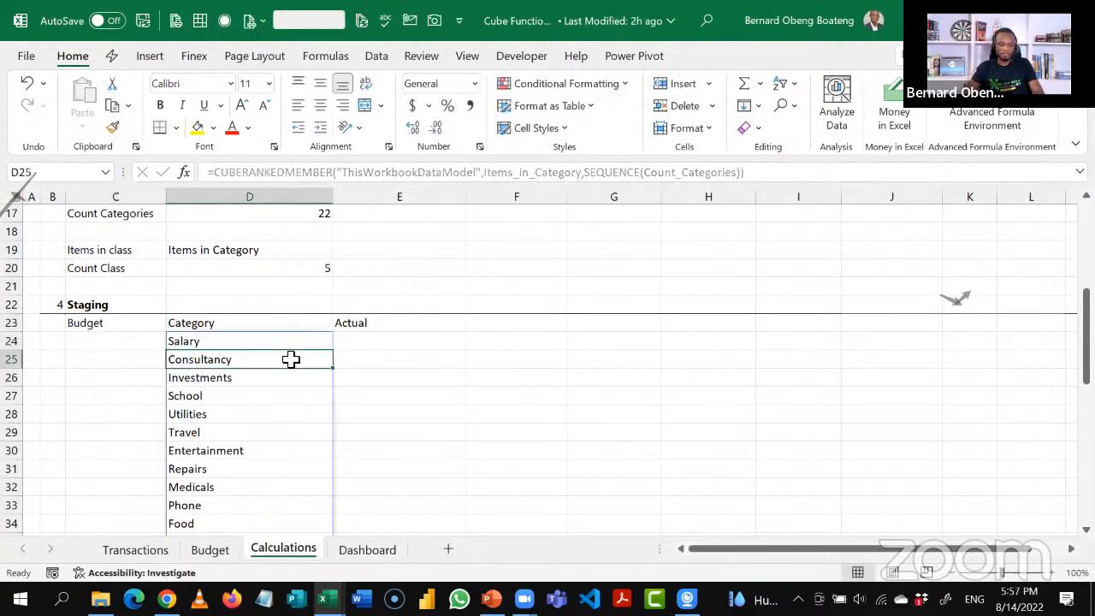
pyautogui.press('Up')
pyautogui.press('Right')
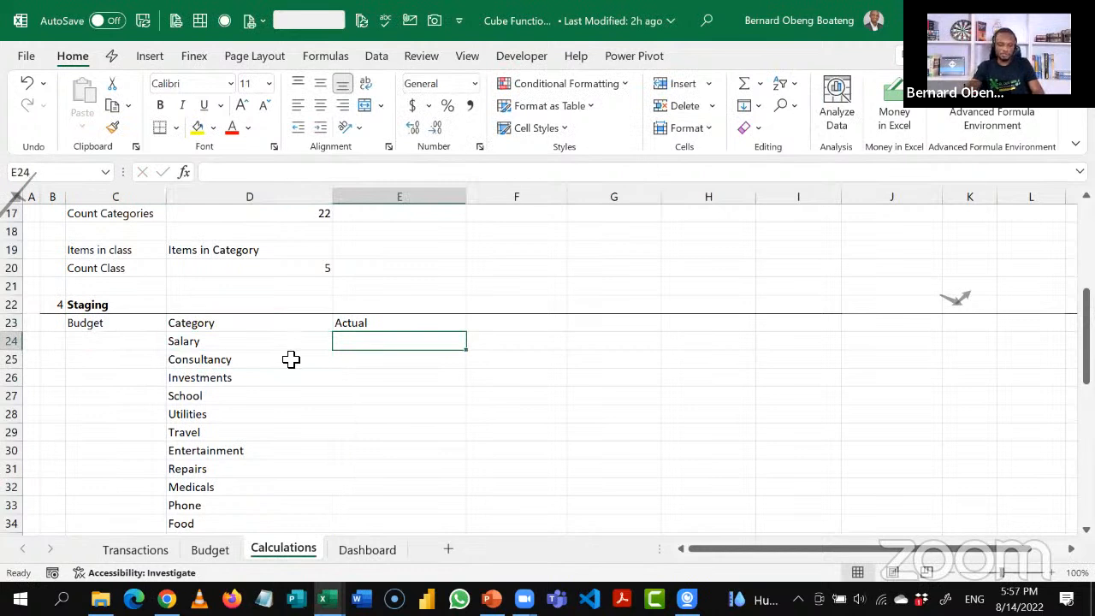
pyautogui.write('=cub')
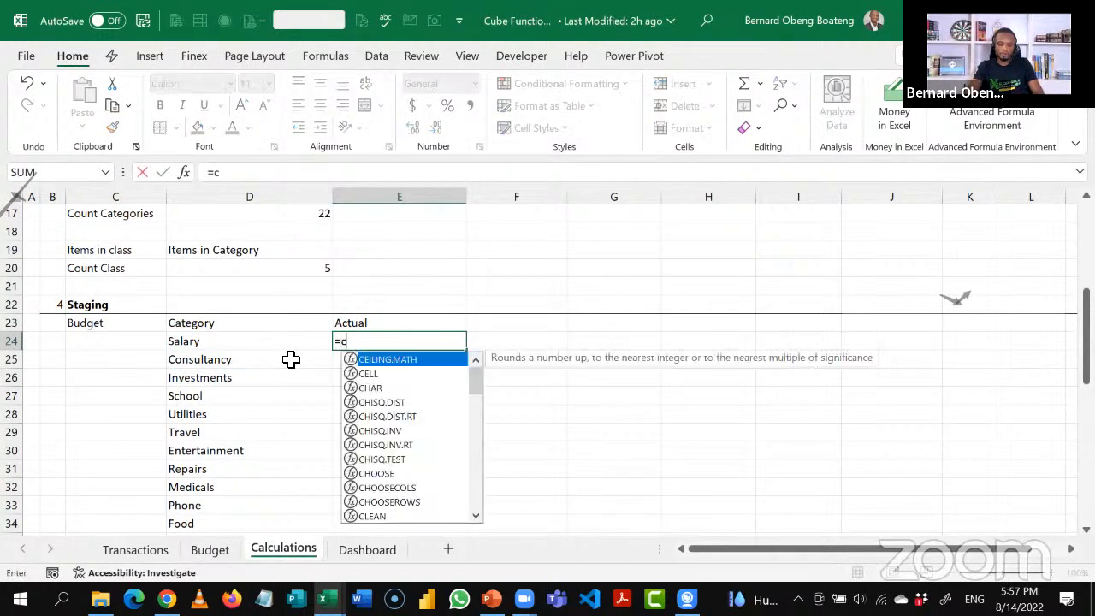
pyautogui.press('Down')
pyautogui.press('Down')
pyautogui.press('Down')
pyautogui.press('Down')
pyautogui.press('Down')
pyautogui.press('Down')
pyautogui.press('Tab')
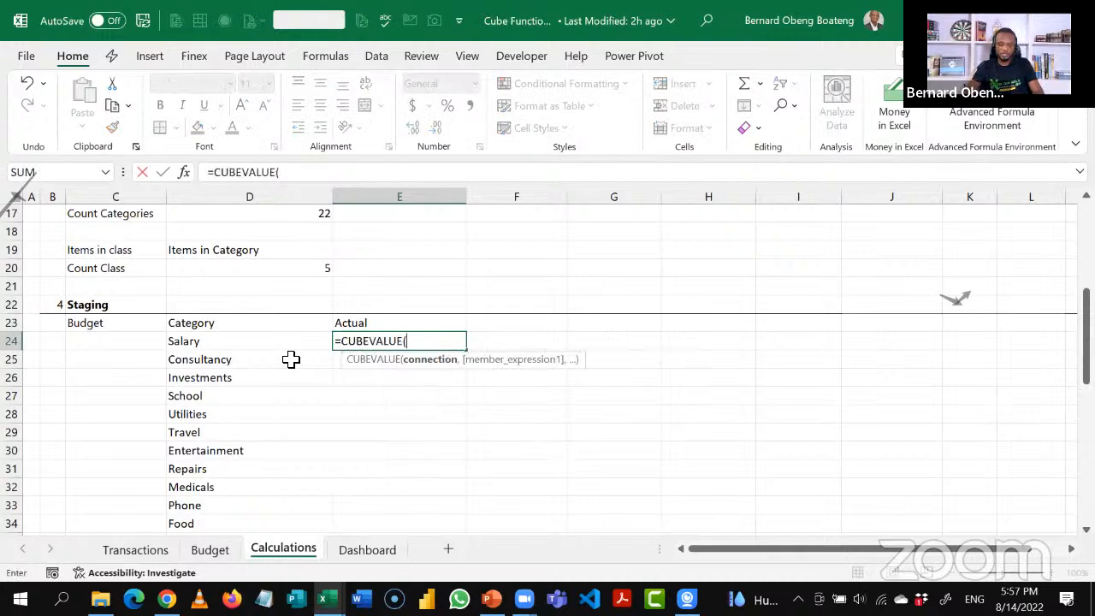
pyautogui.write('"')
pyautogui.press('Tab')
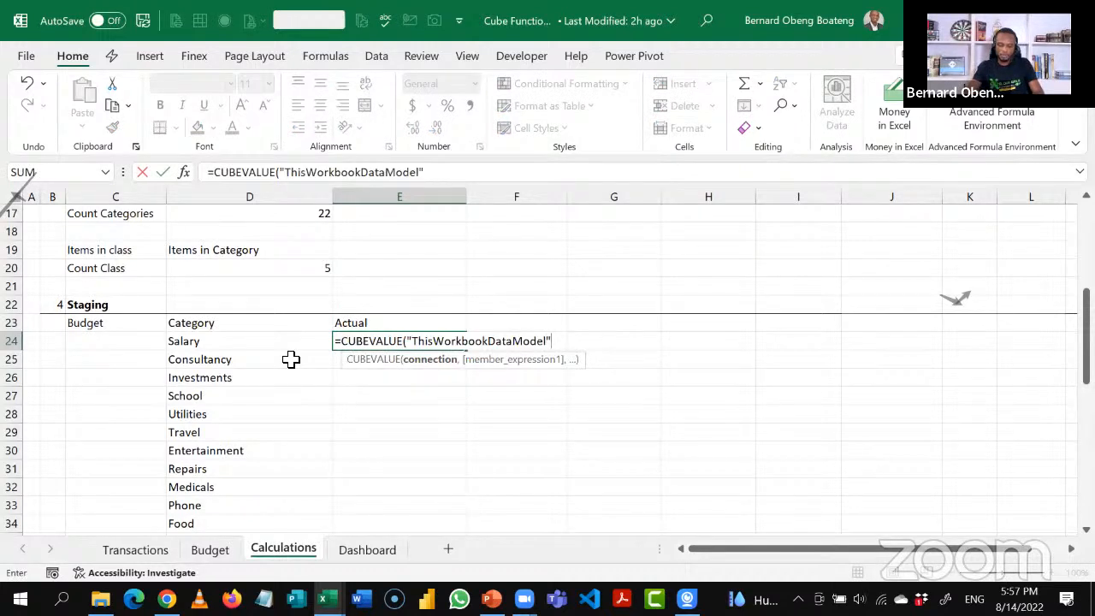
pyautogui.write(',')
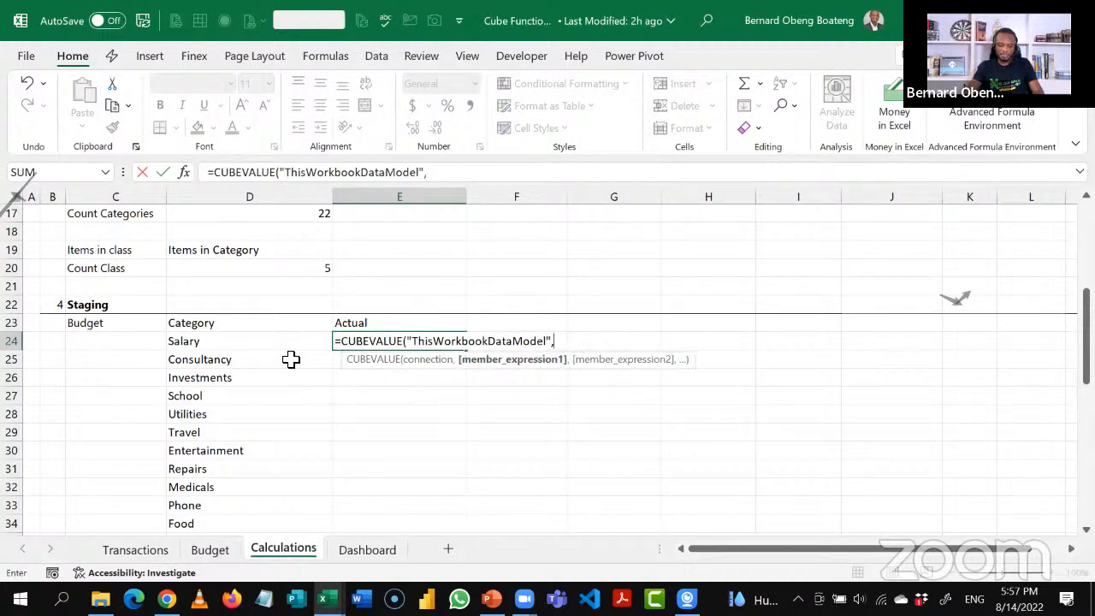
# Complete the E24 formula with "[Measures].[Actual]" and the Salary category in D24 as member expressions.
pyautogui.write('"')
pyautogui.press('Down')
pyautogui.press('Down')
pyautogui.press('Down')
pyautogui.press('Down')
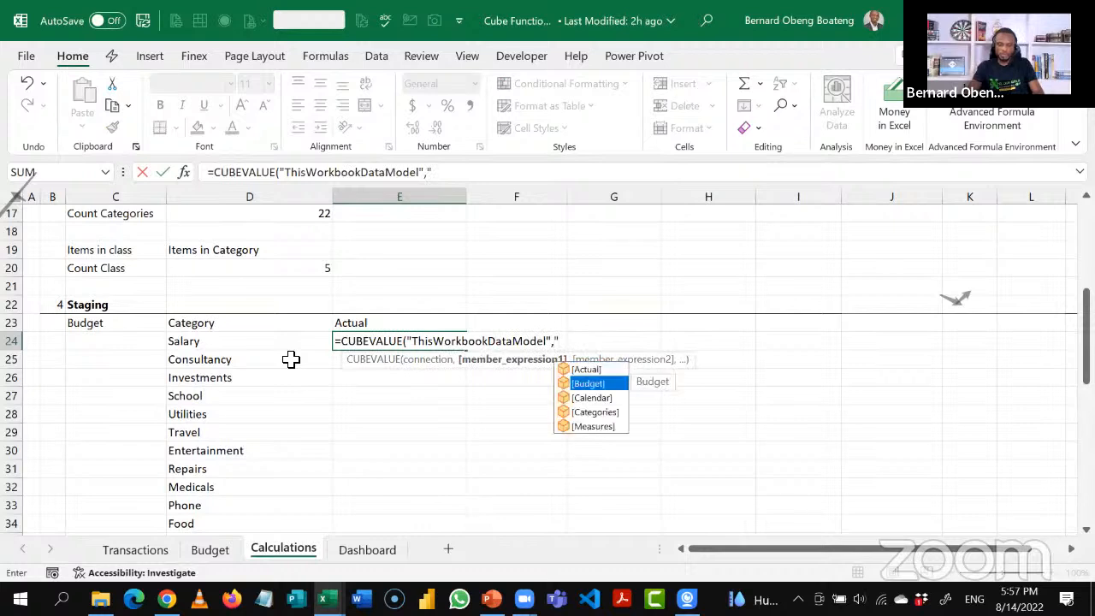
pyautogui.press('Tab')
pyautogui.write('.')
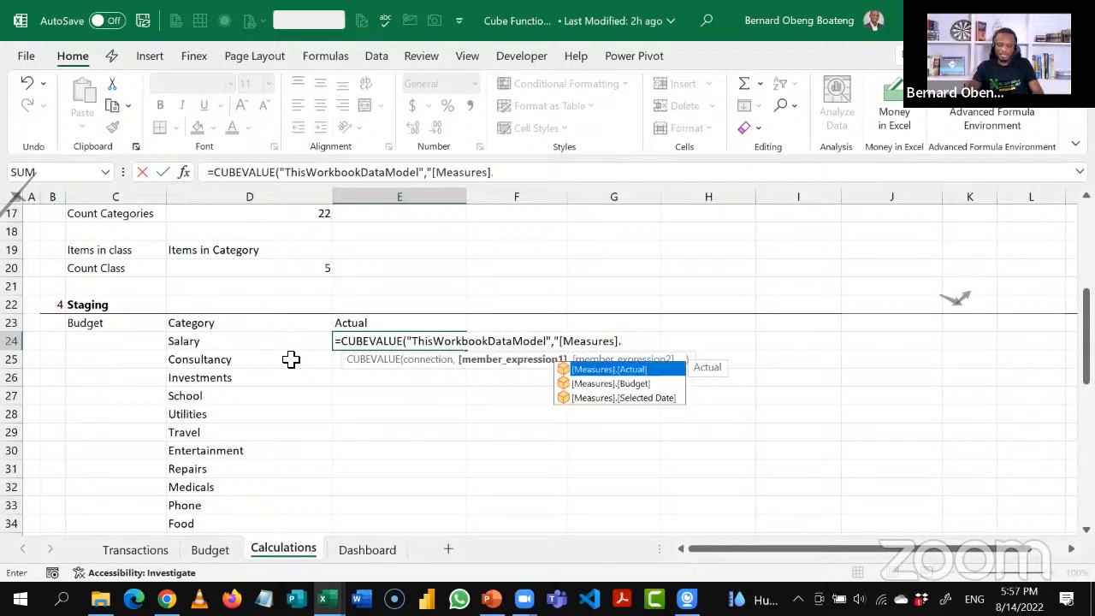
pyautogui.press('Tab')
pyautogui.write('",')
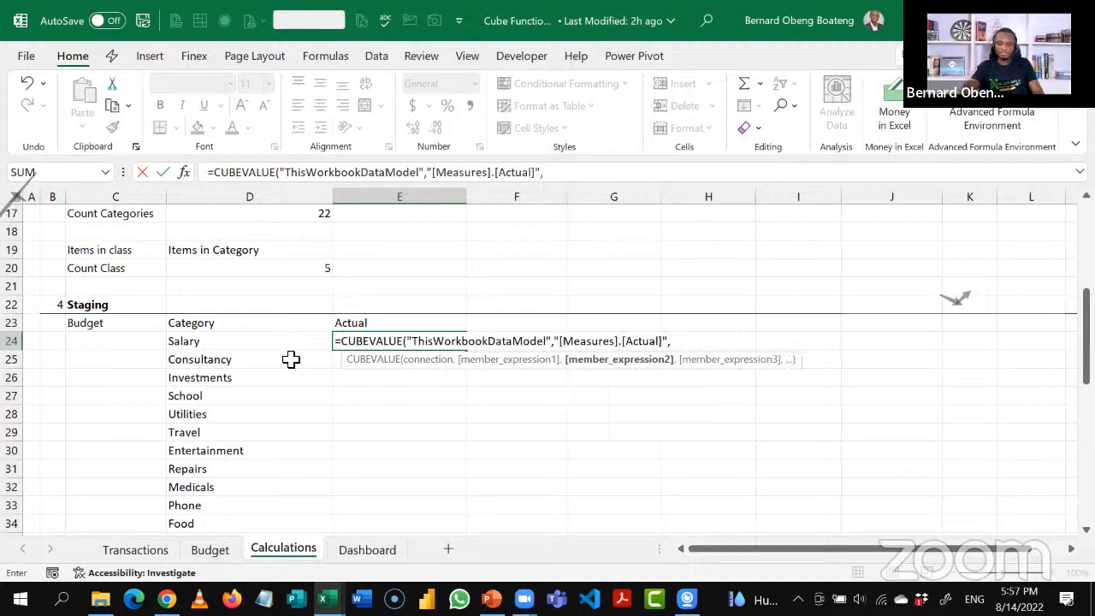
pyautogui.click(262, 337)
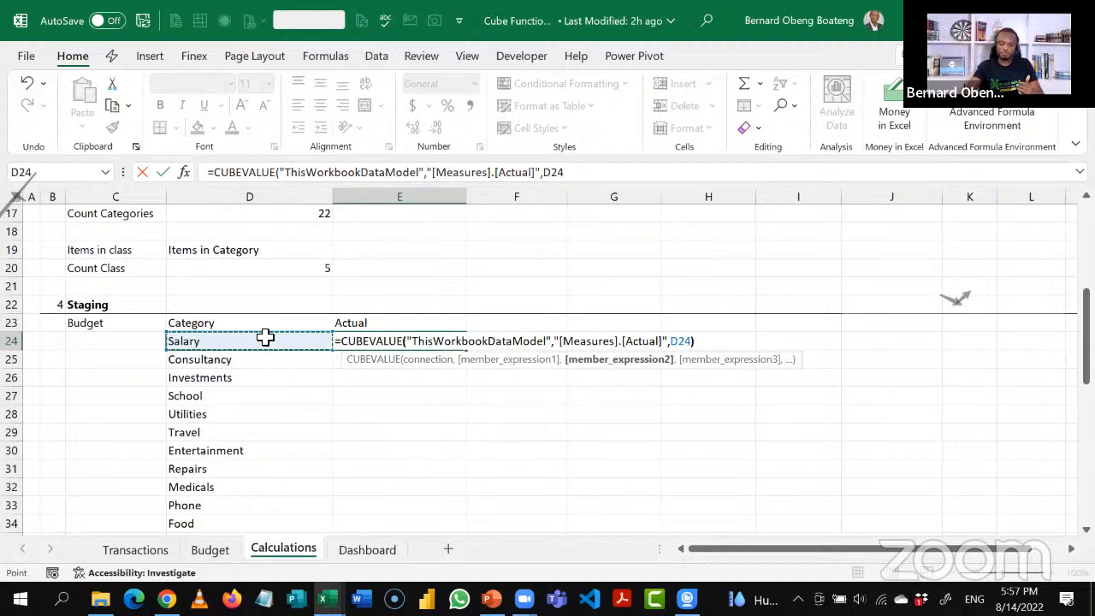
pyautogui.write(')')
pyautogui.press('Return')
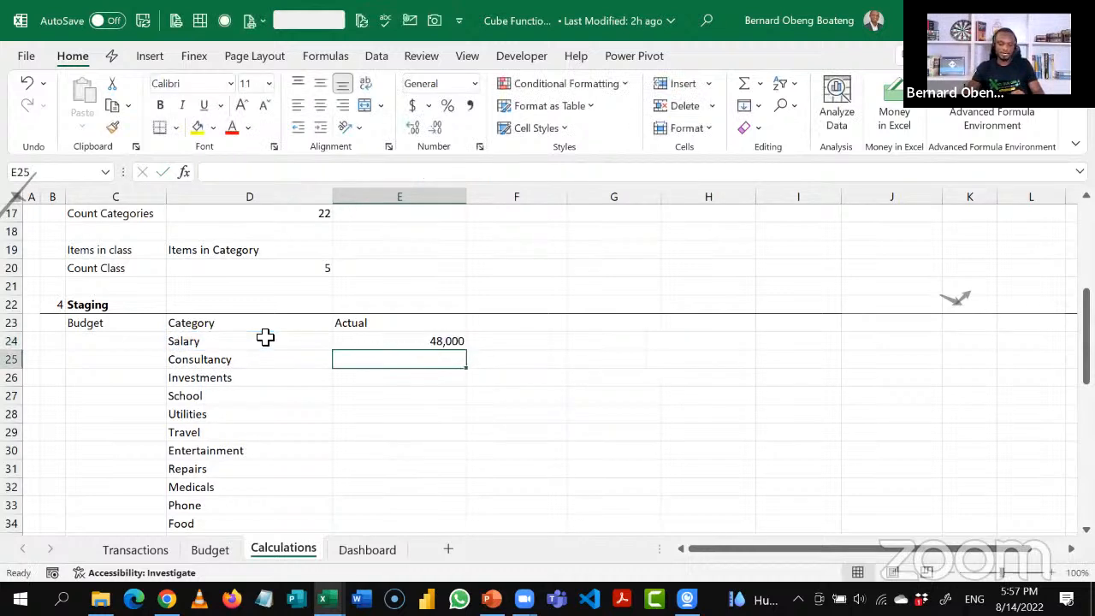
# Add Timeline_Date as a third member expression to the CUBEVALUE formula in E24.
pyautogui.press('Up')
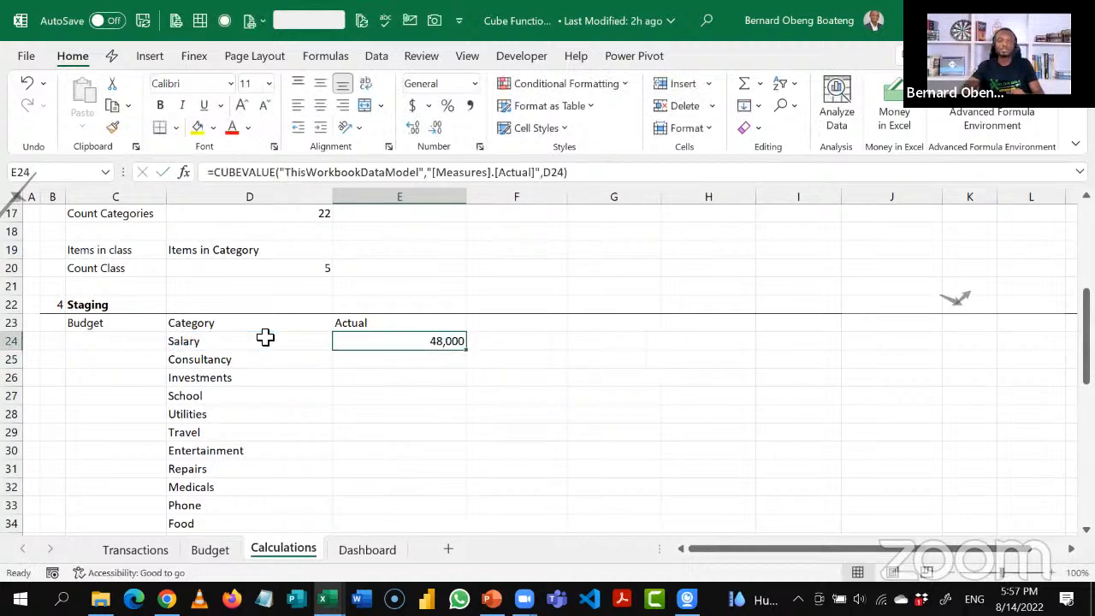
pyautogui.doubleClick(384, 341)
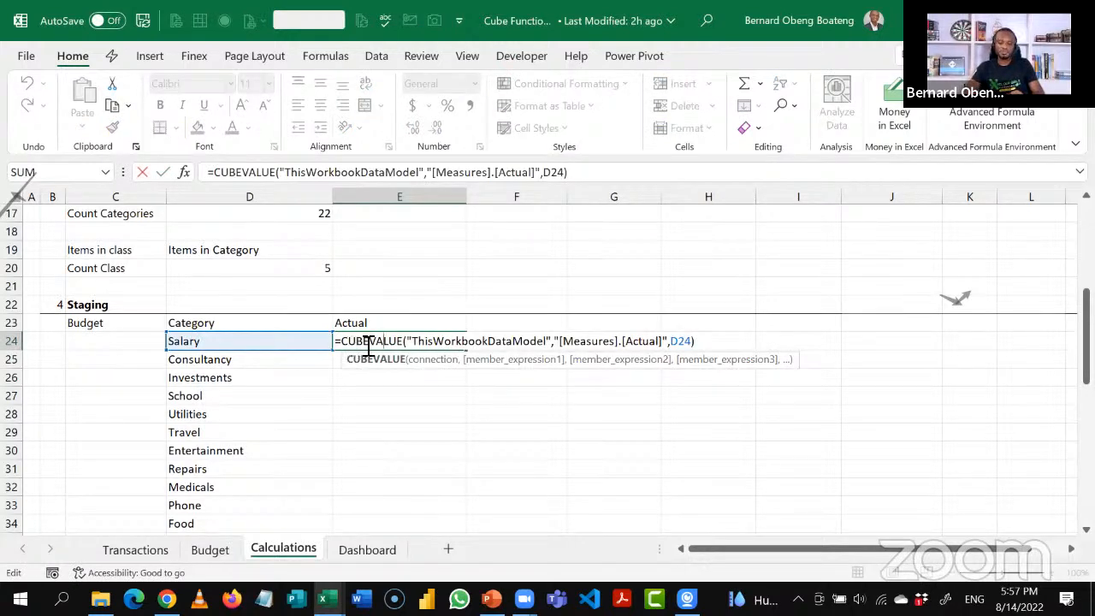
pyautogui.click(692, 342)
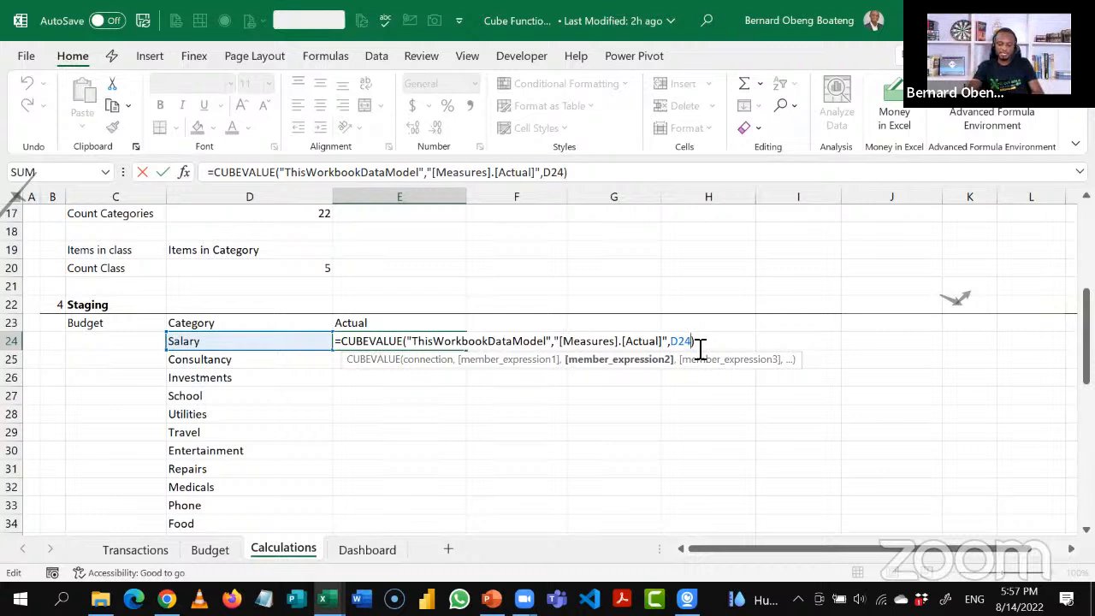
pyautogui.write(',tim')
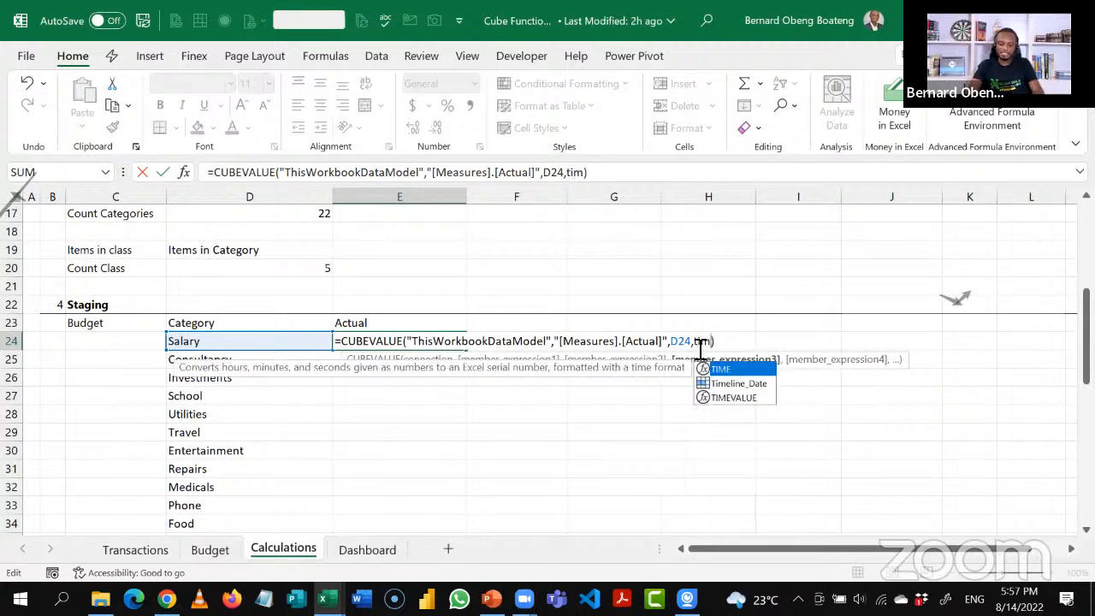
pyautogui.press('Down')
pyautogui.press('Tab')
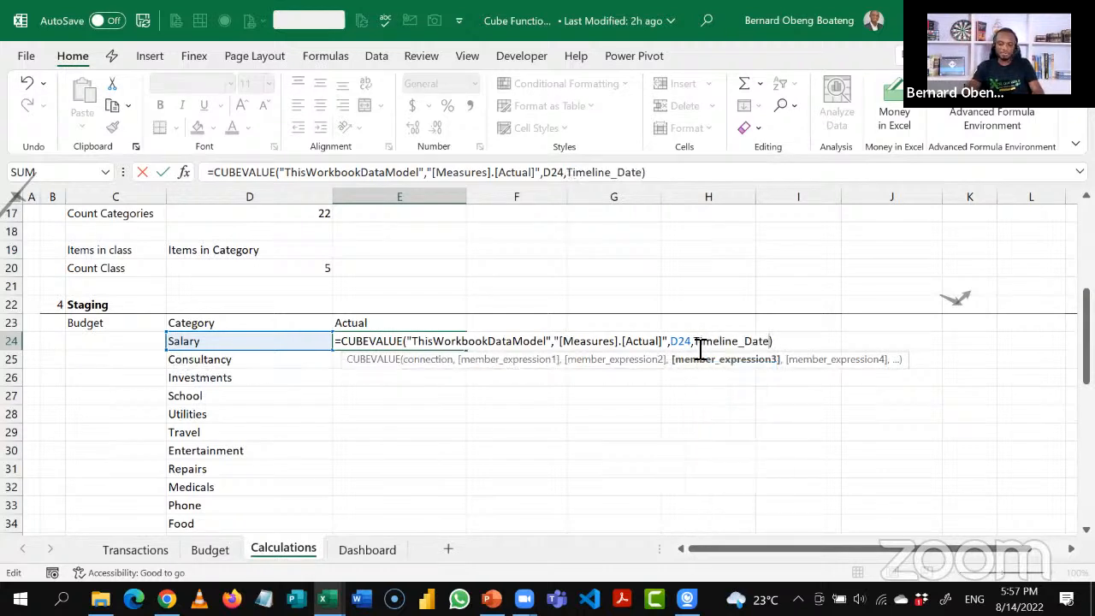
pyautogui.press('Return')
pyautogui.press('Up')
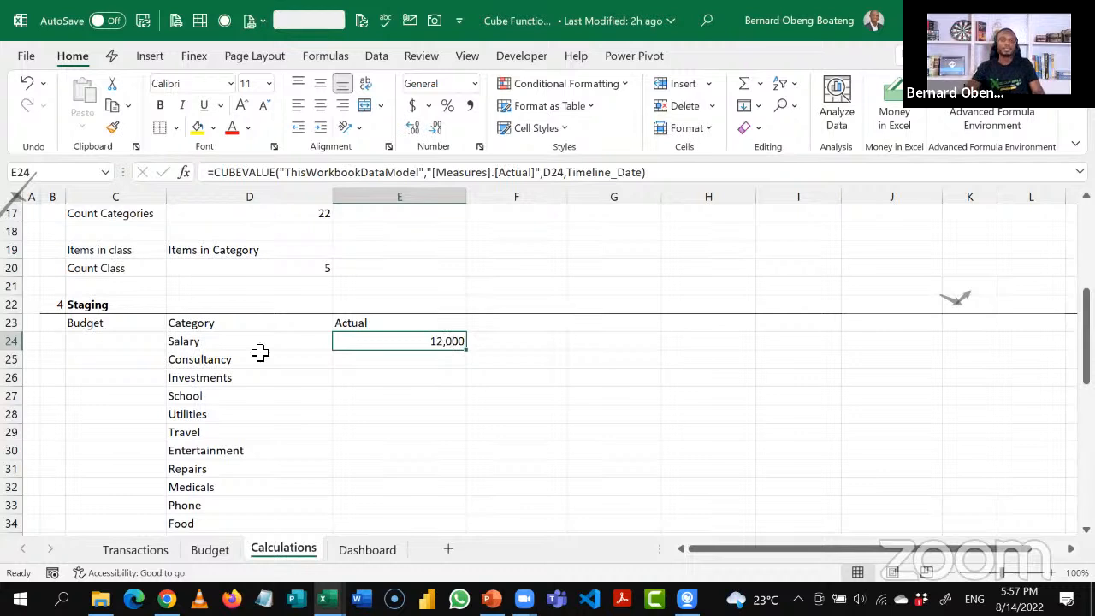
# Widen column C and reuse the text of the E24 CUBEVALUE formula in C24 under Budget.
pyautogui.click(154, 342)
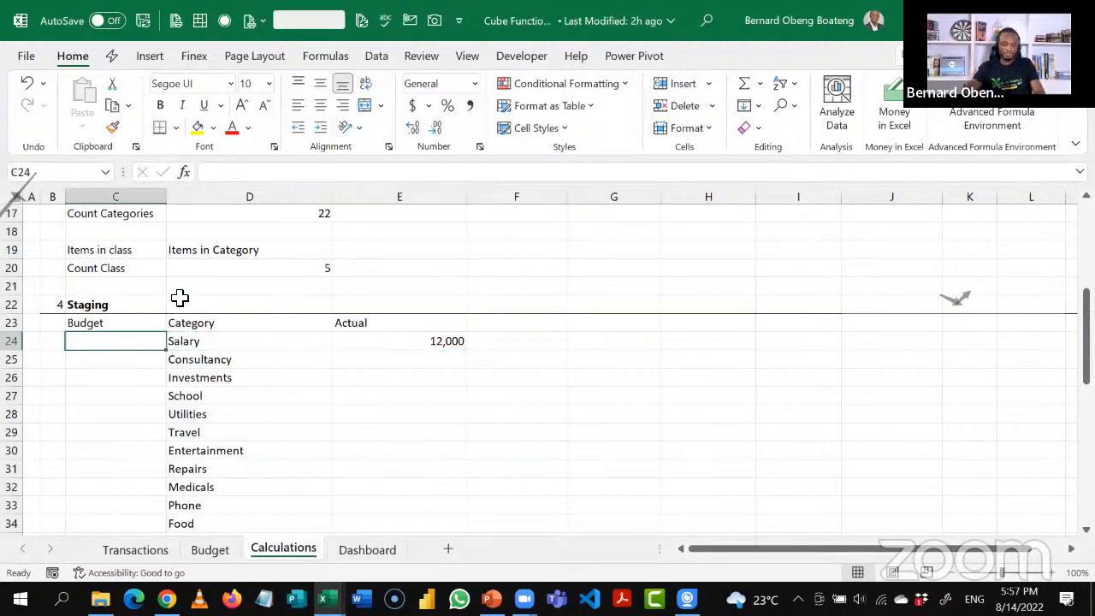
pyautogui.moveTo(171, 203); pyautogui.dragTo(281, 203)
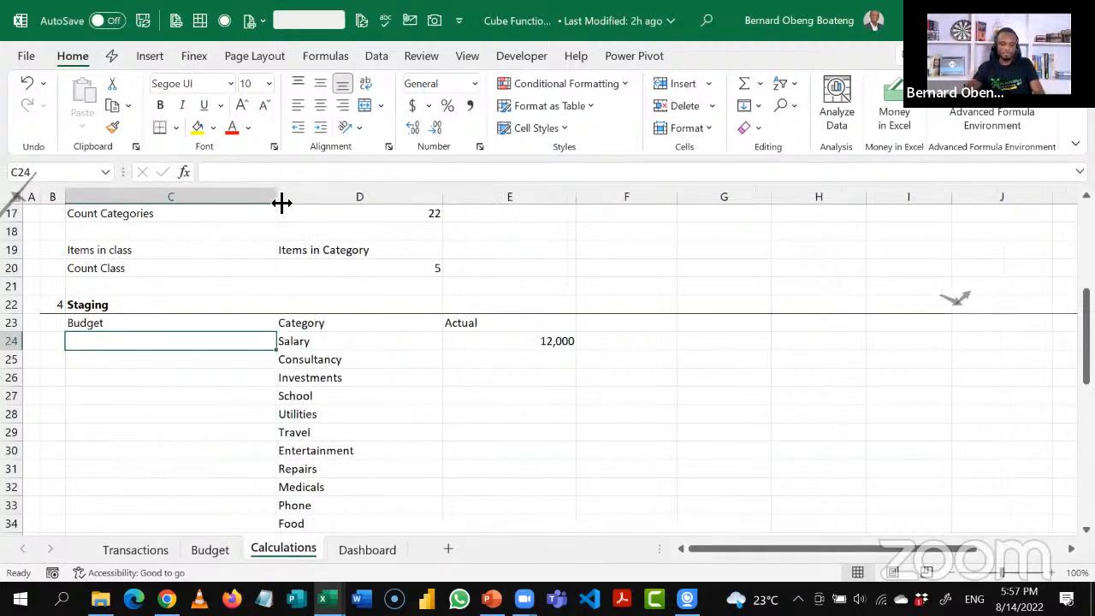
pyautogui.click(517, 340)
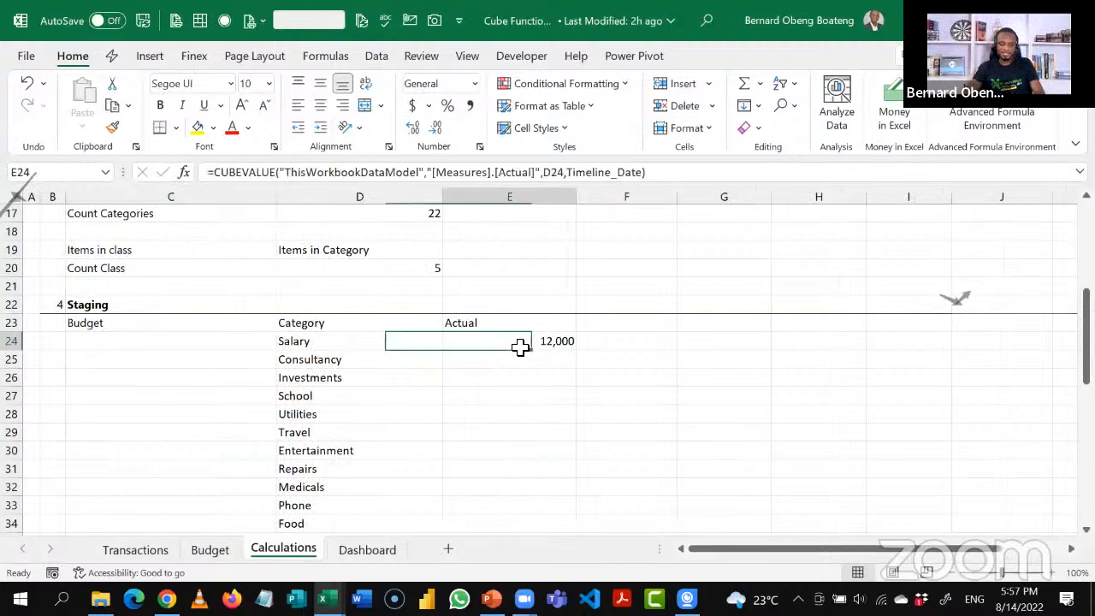
pyautogui.click(656, 174)
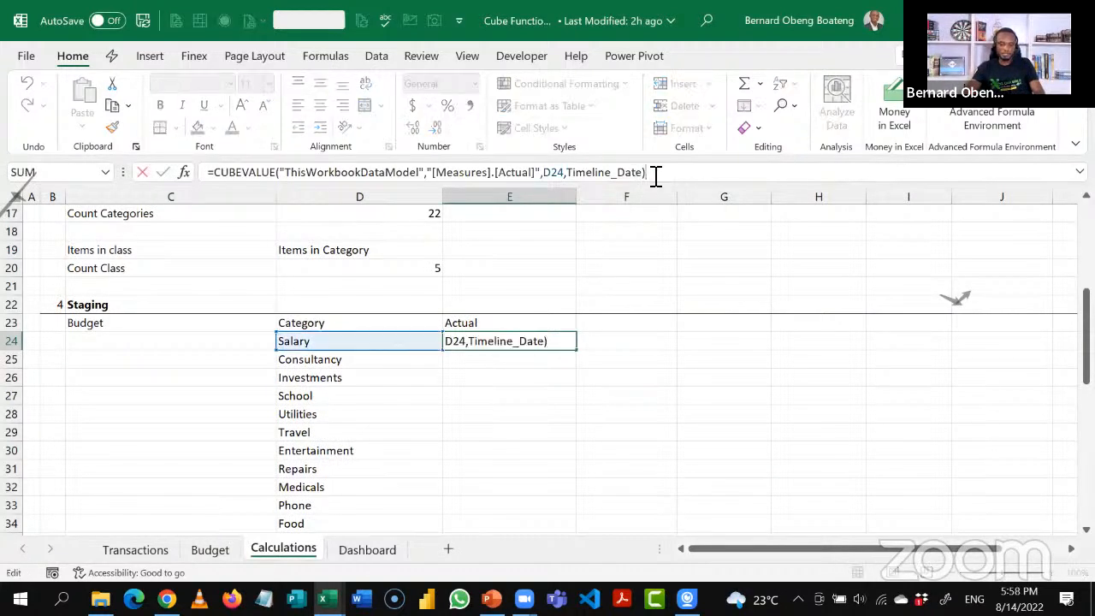
pyautogui.moveTo(513, 190); pyautogui.dragTo(221, 172)
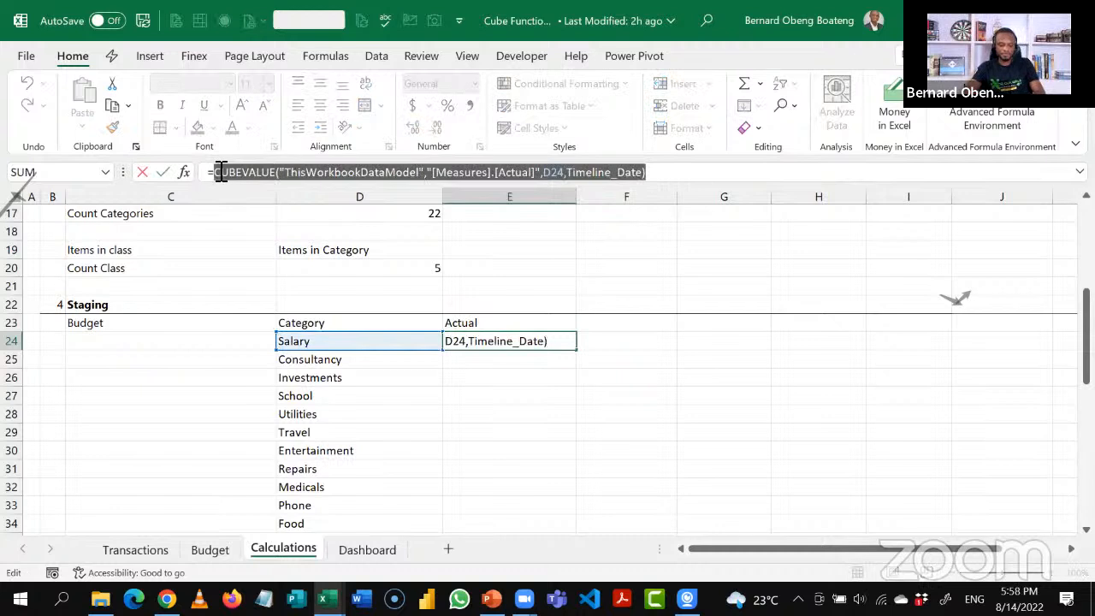
pyautogui.hotkey('ctrl', 'c')
pyautogui.press('Escape')
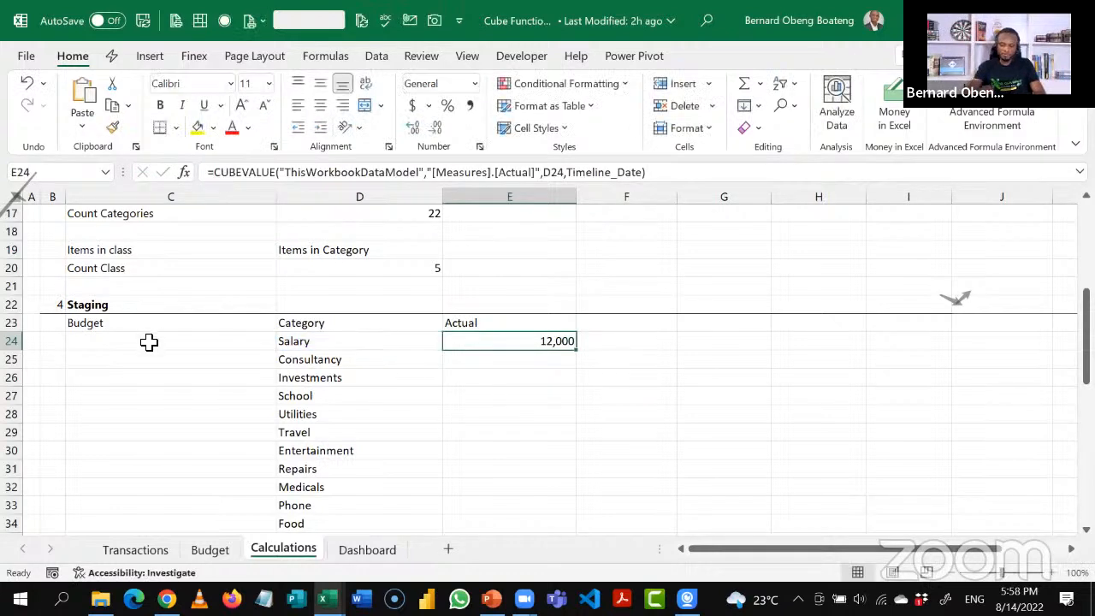
pyautogui.click(149, 342)
pyautogui.write('=')
pyautogui.hotkey('ctrl', 'v')
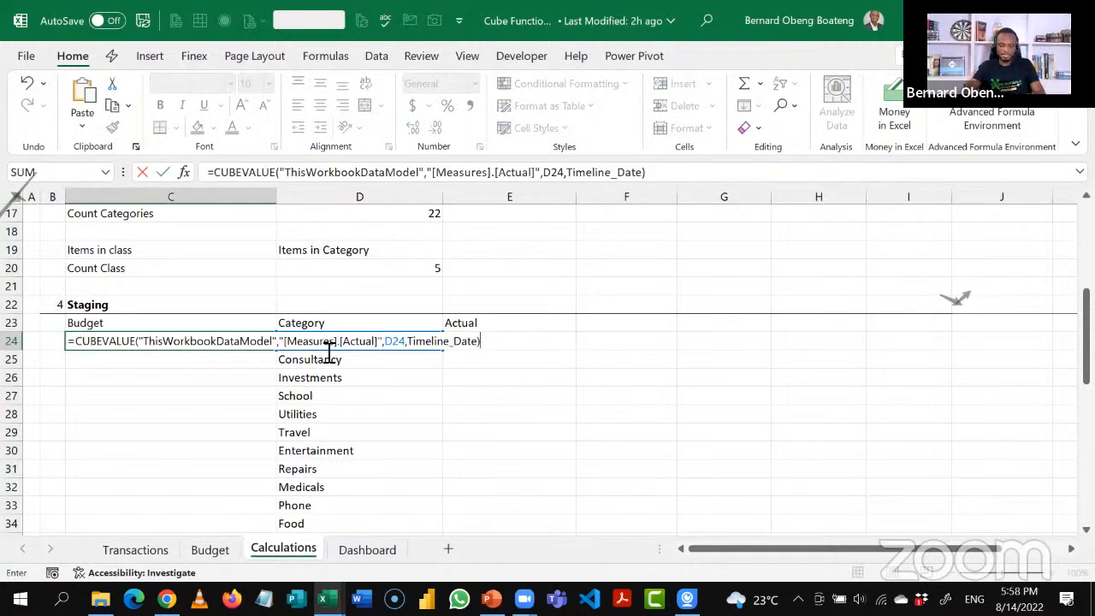
# Change the measure in the C24 formula from Actual to [Measures].[Budget], keeping D24 and Timeline_Date.
pyautogui.click(380, 342)
pyautogui.press('BackSpace')
pyautogui.press('BackSpace')
pyautogui.press('BackSpace')
pyautogui.press('BackSpace')
pyautogui.press('BackSpace')
pyautogui.press('BackSpace')
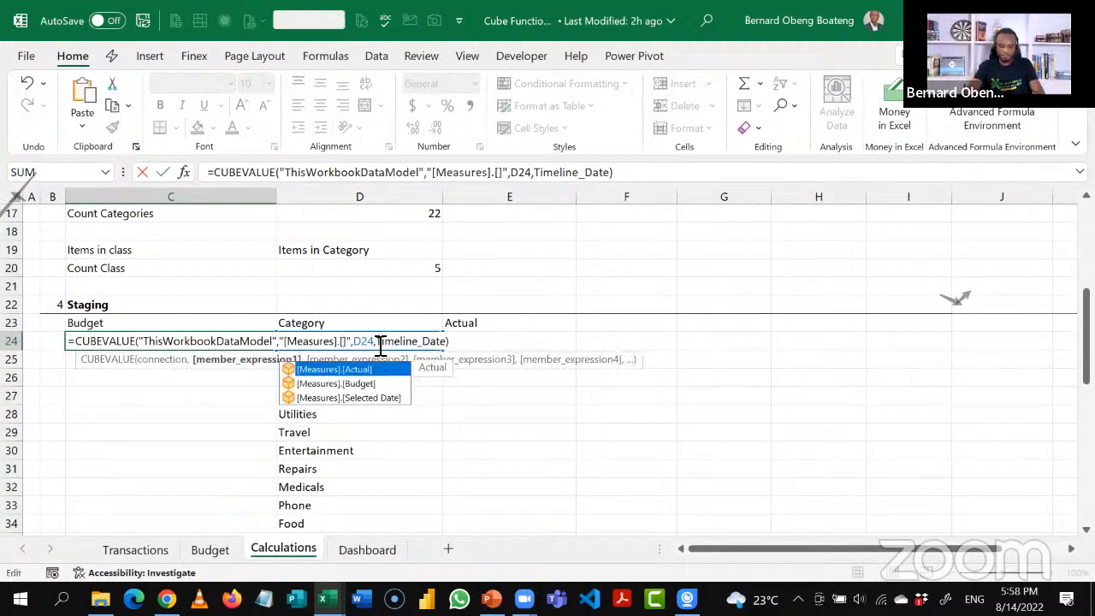
pyautogui.write('B')
pyautogui.press('Tab')
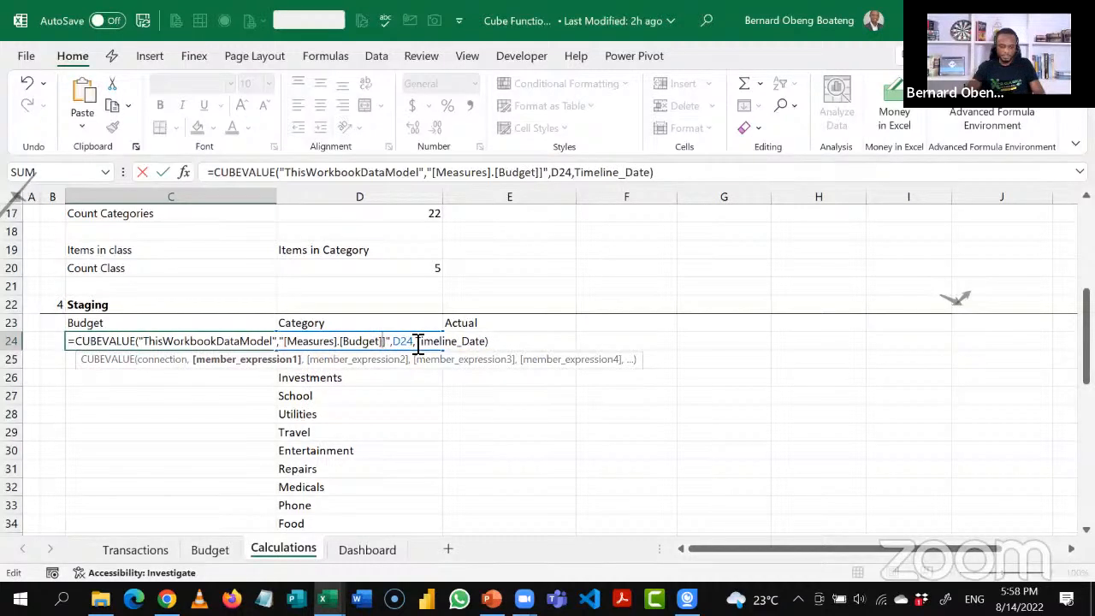
pyautogui.press('Return')
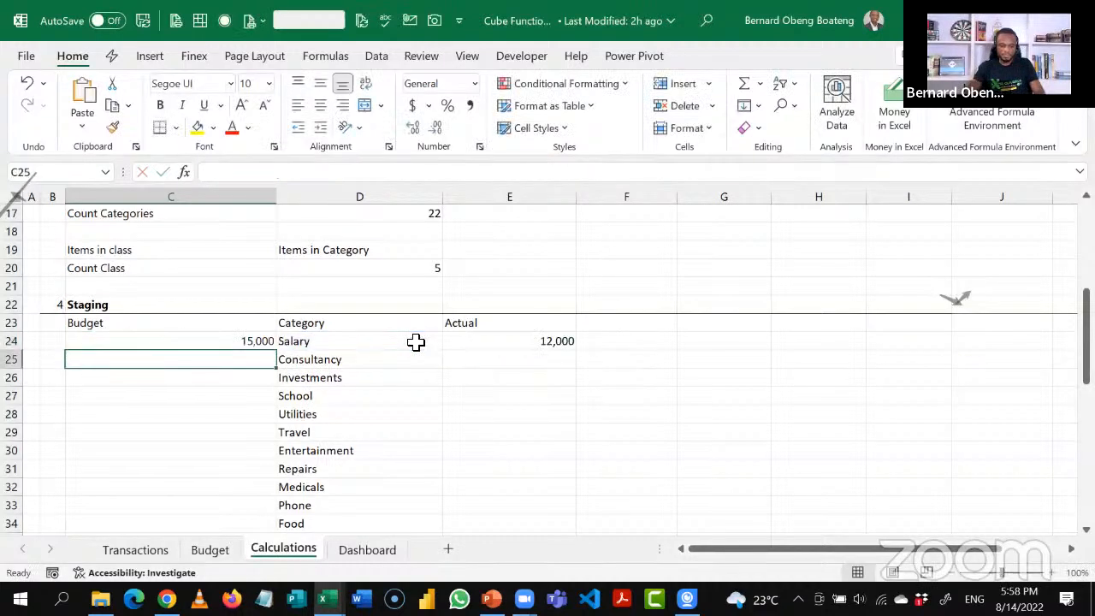
pyautogui.press('Up')
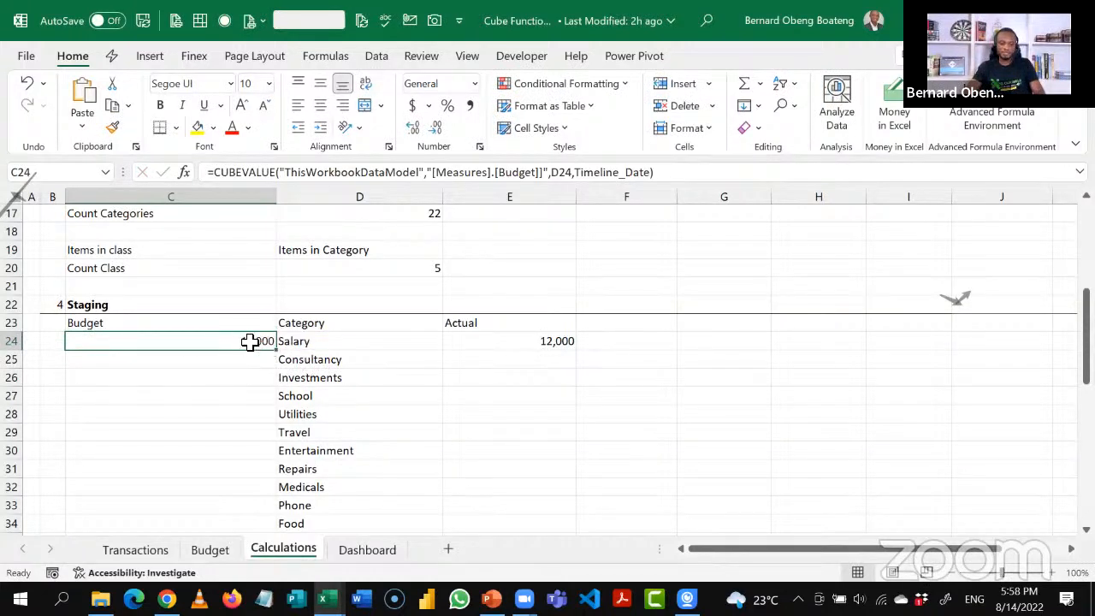
pyautogui.click(325, 343)
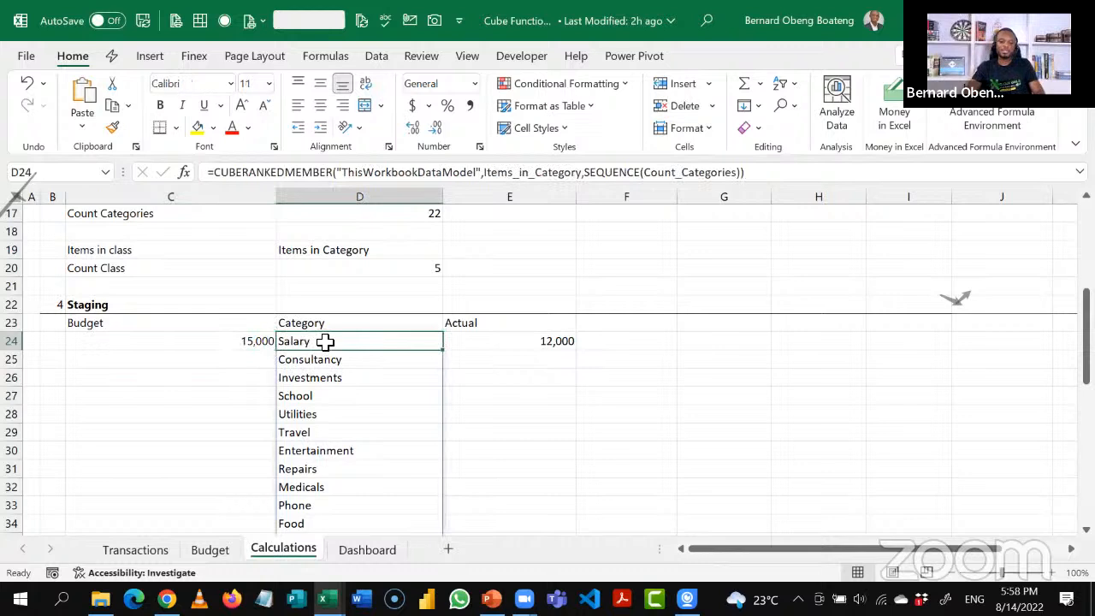
# Fill the Budget formula in C24 and the Actual formula in E24 down alongside every category in column D.
pyautogui.click(520, 341)
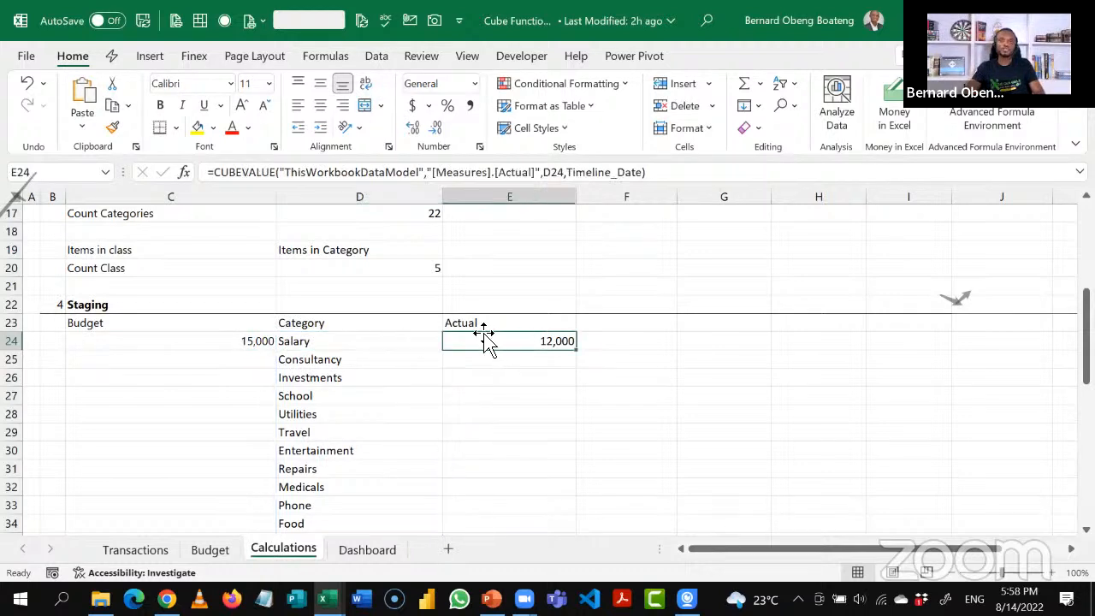
pyautogui.click(249, 340)
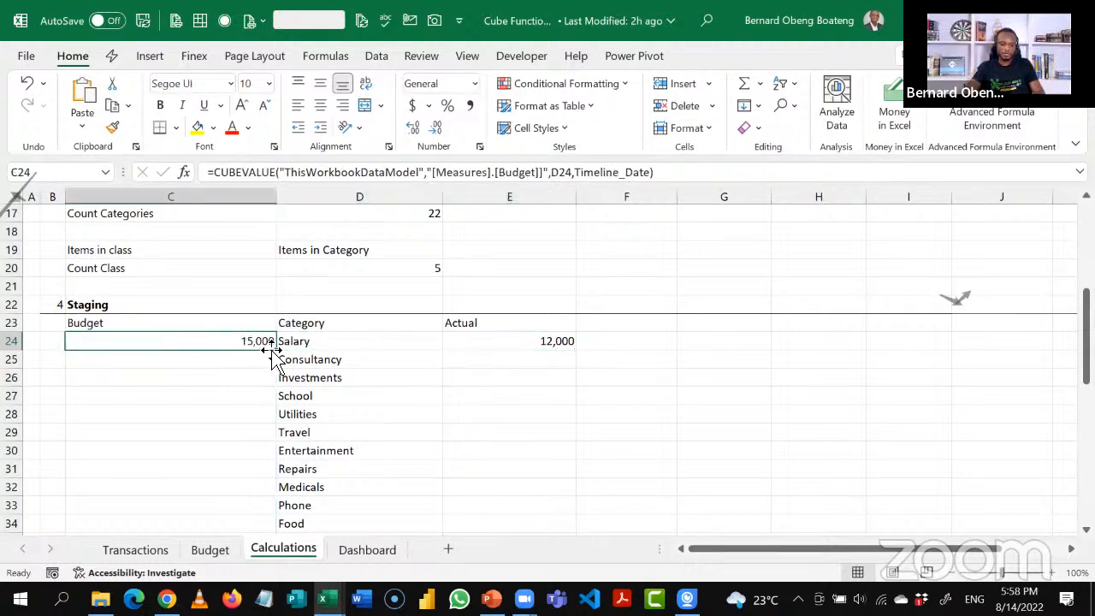
pyautogui.doubleClick(279, 352)
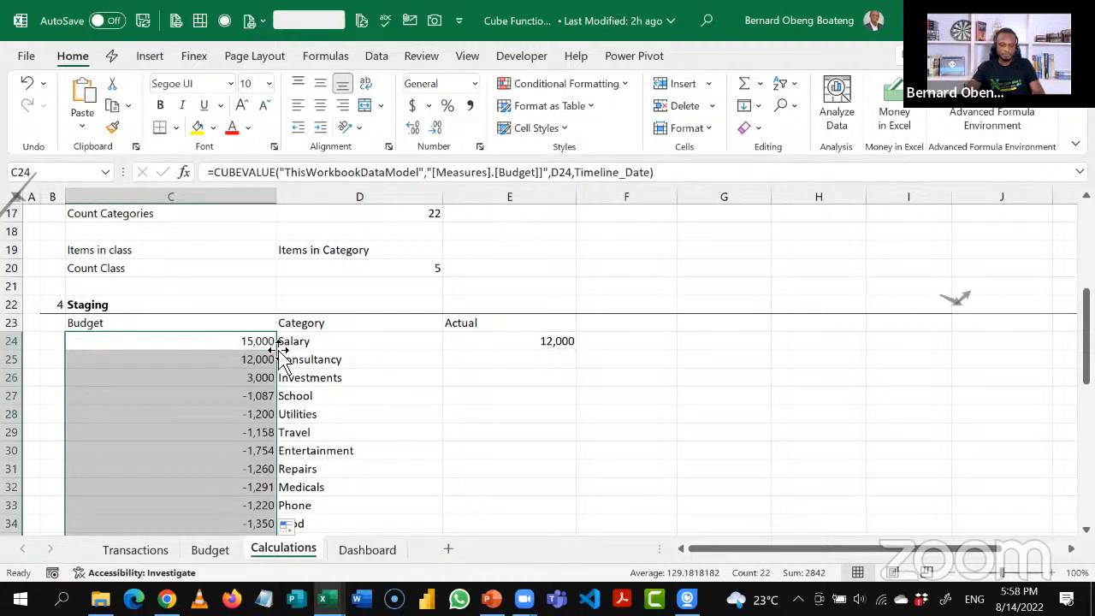
pyautogui.click(508, 358)
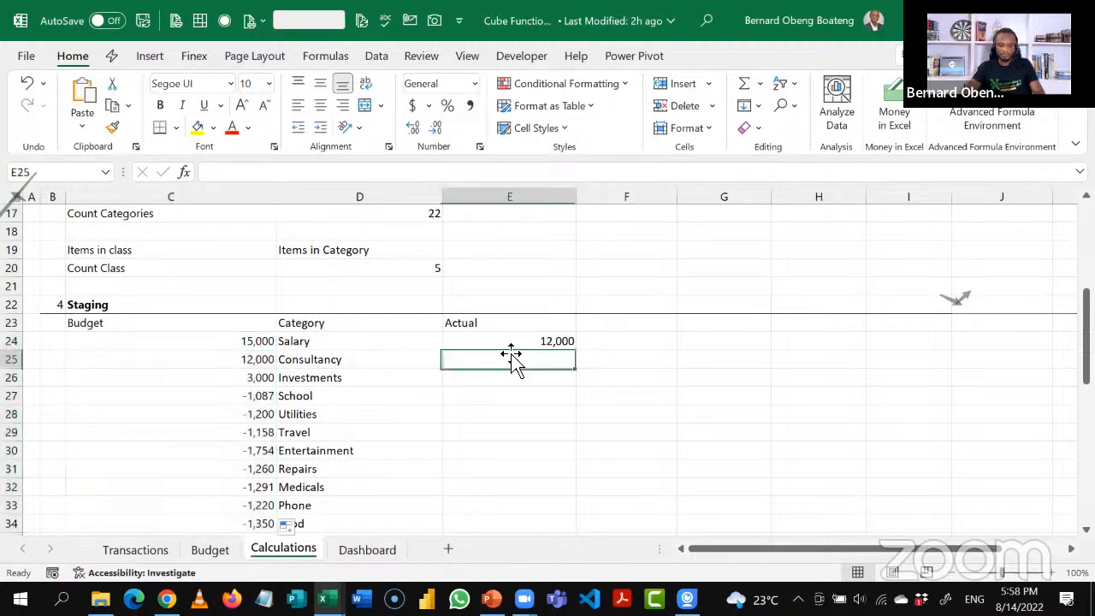
pyautogui.click(566, 341)
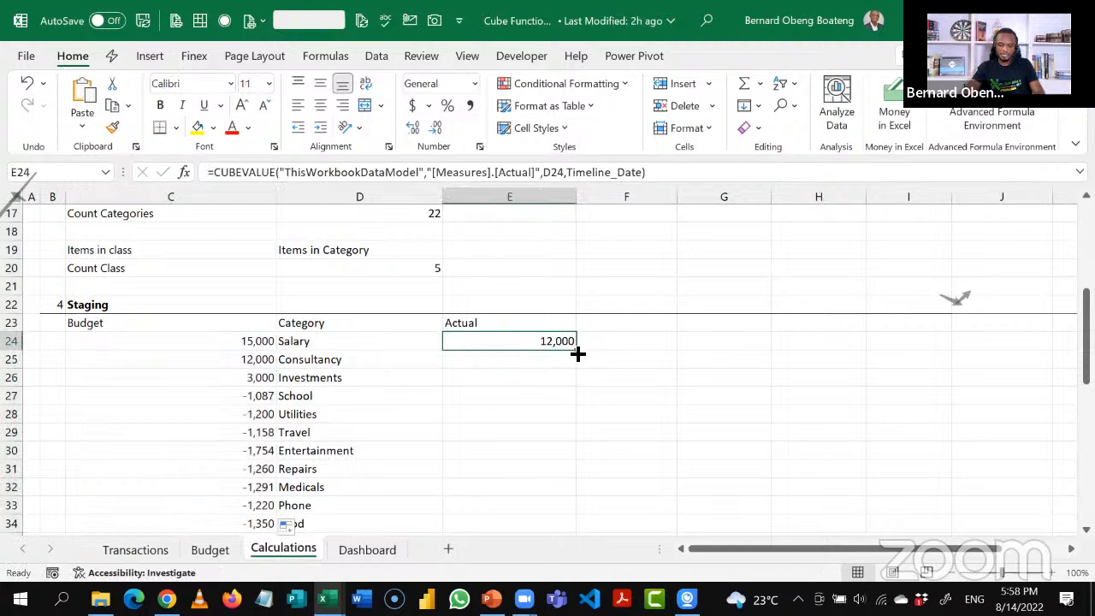
pyautogui.doubleClick(577, 353)
pyautogui.moveTo(533, 353); pyautogui.dragTo(532, 396)
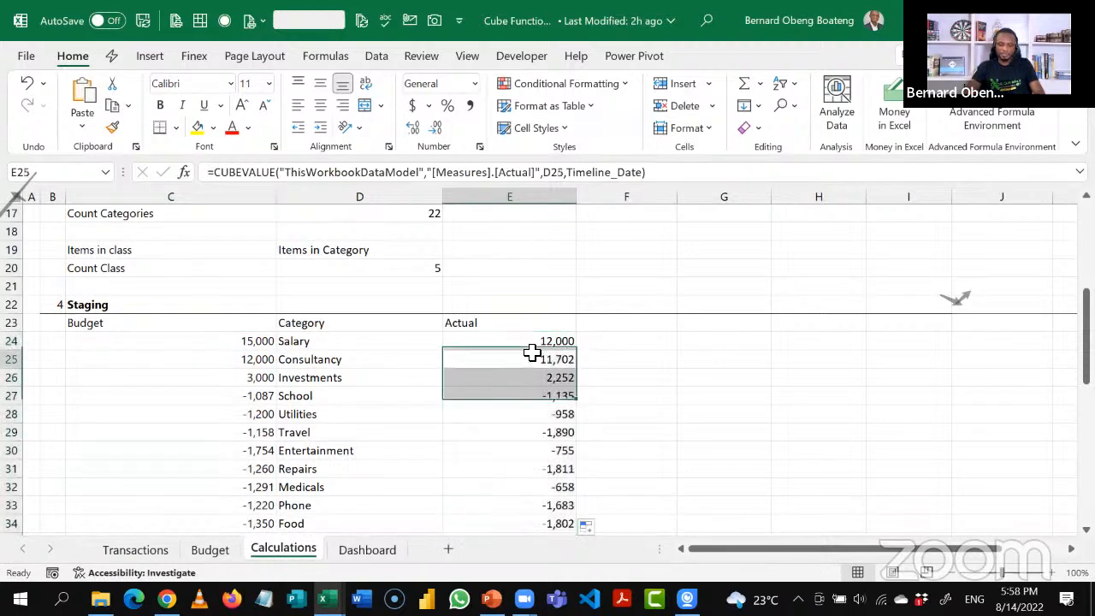
pyautogui.click(532, 352)
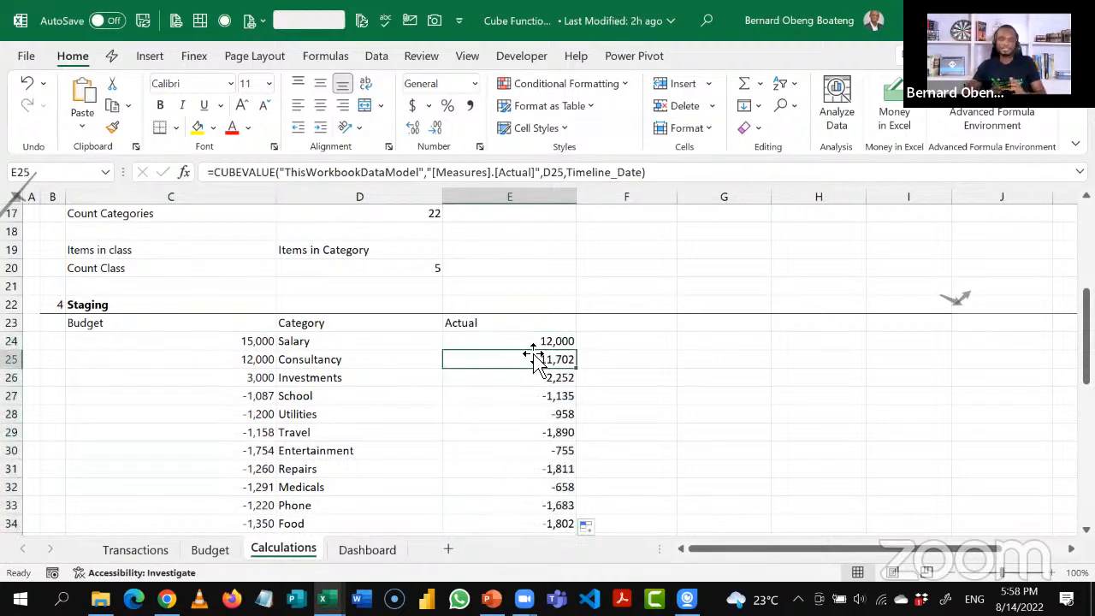
pyautogui.press('Up')
pyautogui.press('Up')
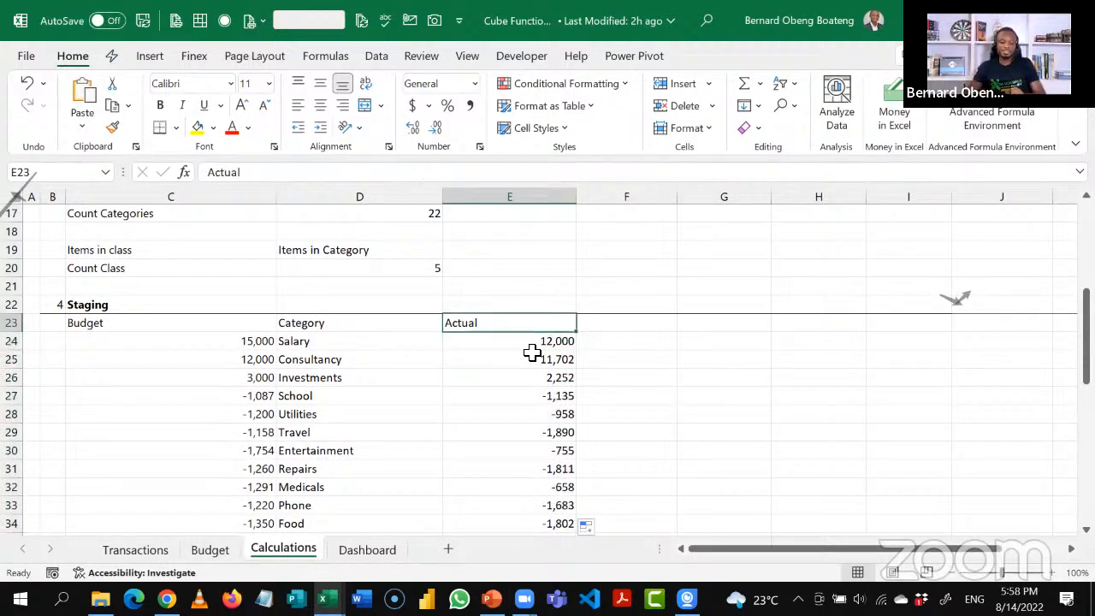
pyautogui.press('Up')
pyautogui.press('Up')
pyautogui.press('Up')
pyautogui.press('Up')
pyautogui.press('Up')
pyautogui.press('Up')
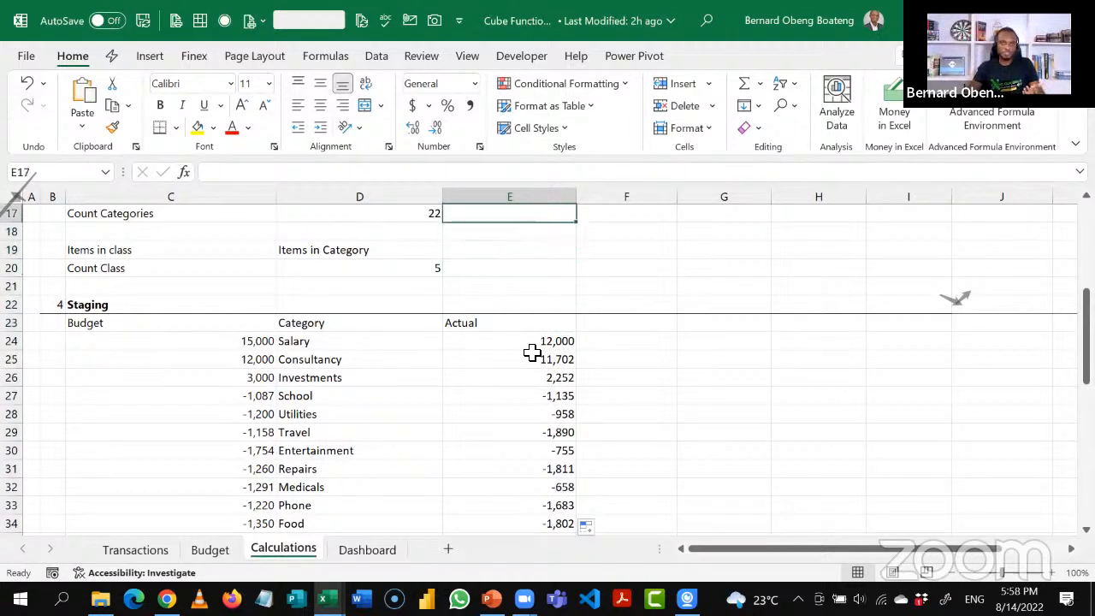
pyautogui.press('Down')
pyautogui.press('Down')
pyautogui.press('Down')
pyautogui.press('Down')
pyautogui.press('Down')
pyautogui.press('Down')
pyautogui.press('Down')
pyautogui.press('Down')
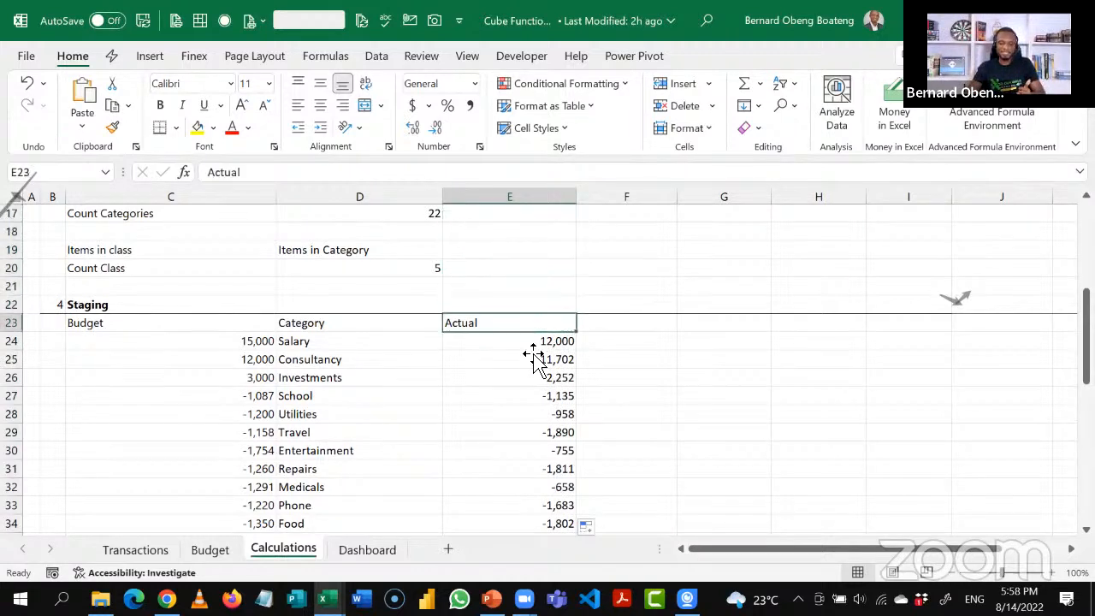
pyautogui.press('Down')
pyautogui.press('Down')
pyautogui.press('Down')
pyautogui.press('Down')
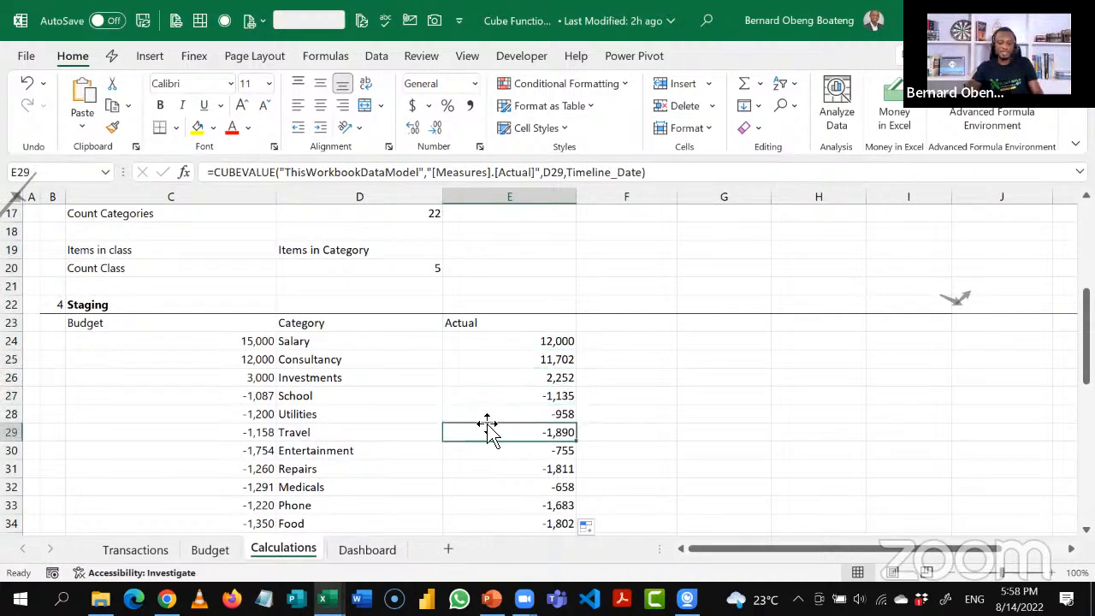
# On the Dashboard sheet, preview the category table filtered to Income and to Expense with the Type slicer, clearing the filter after each round.
pyautogui.hotkey('ctrl', 'pagedown')
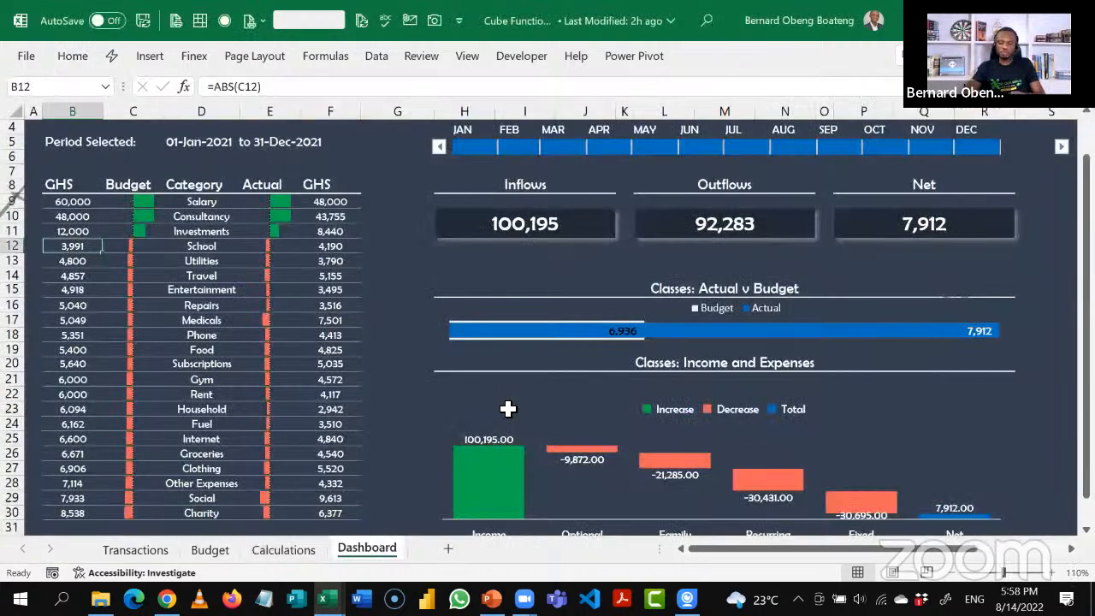
pyautogui.click(950, 580)
pyautogui.click(949, 580)
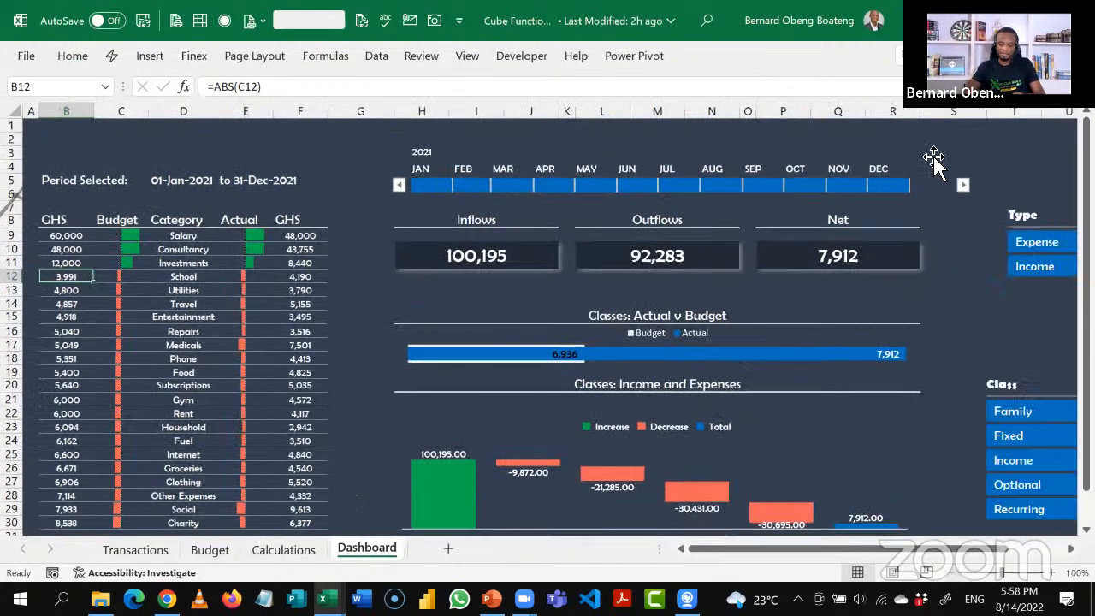
pyautogui.moveTo(921, 357); pyautogui.dragTo(946, 353)
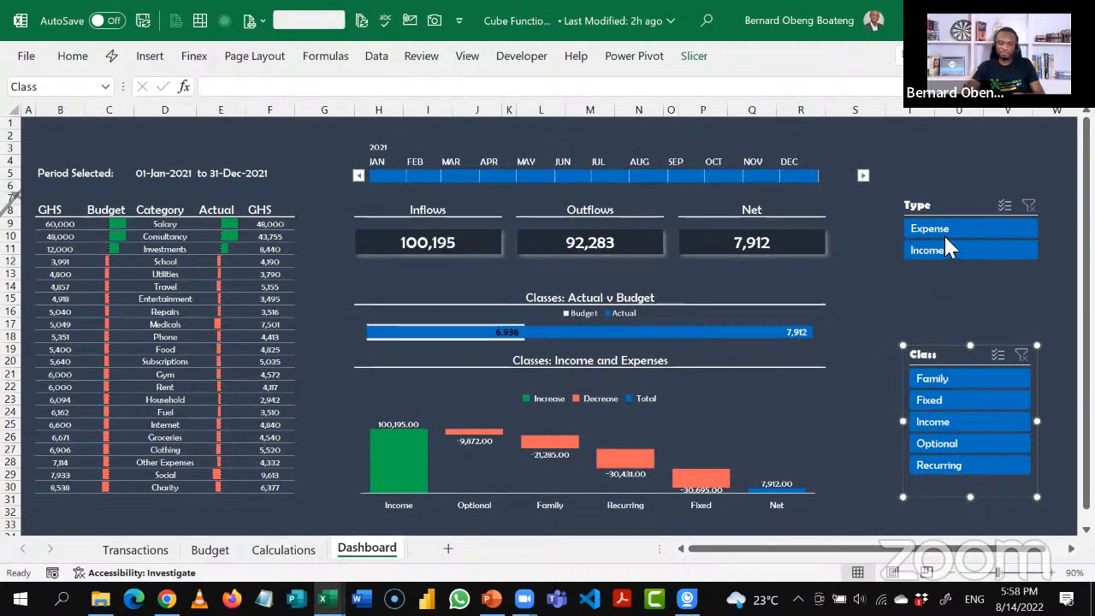
pyautogui.click(942, 257)
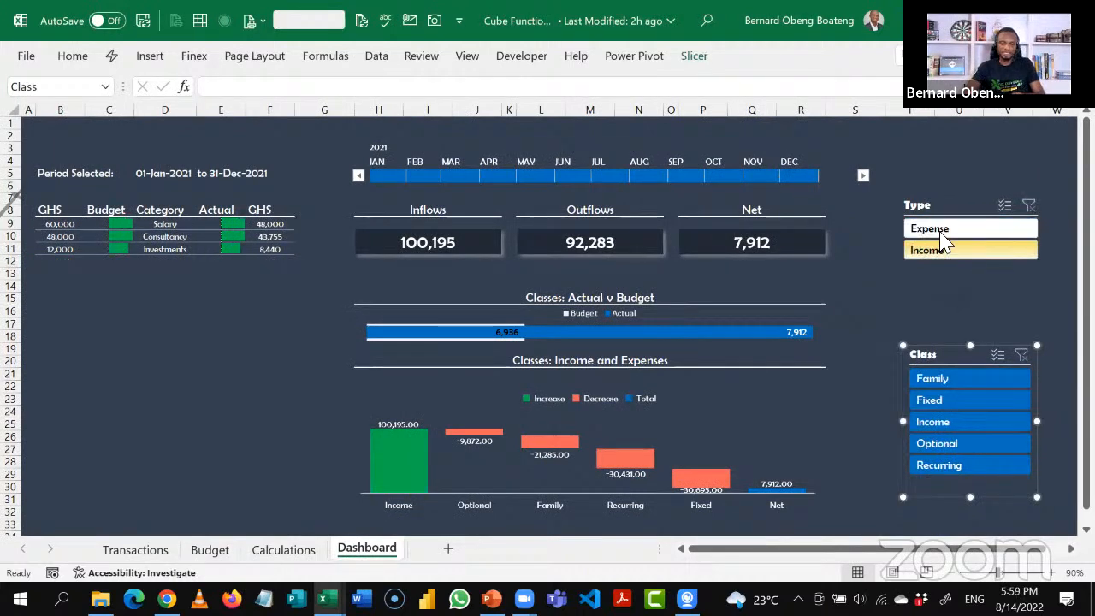
pyautogui.click(942, 229)
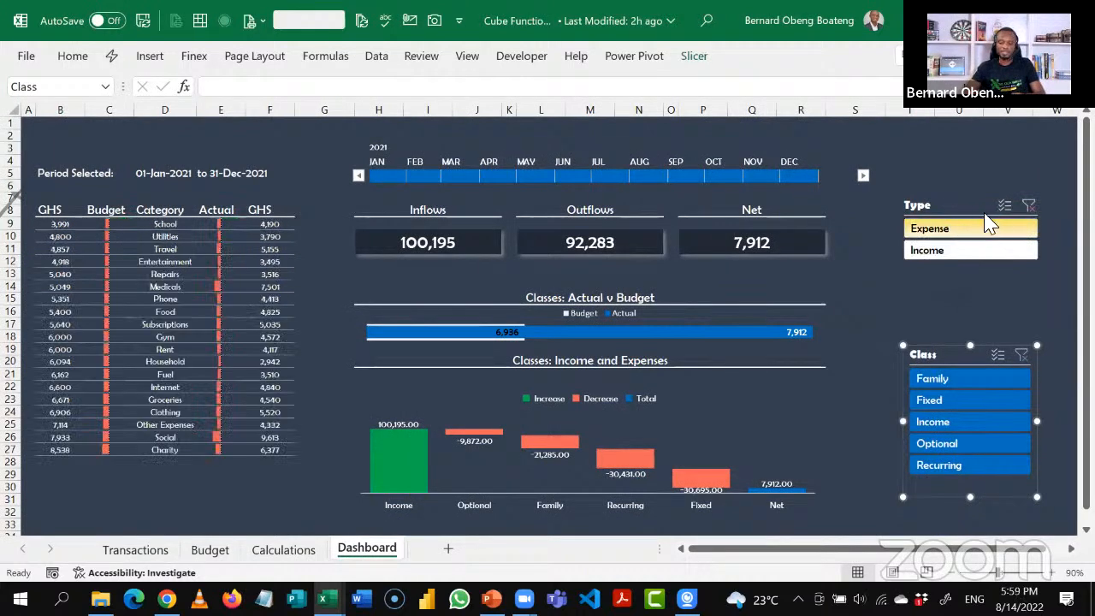
pyautogui.click(1029, 208)
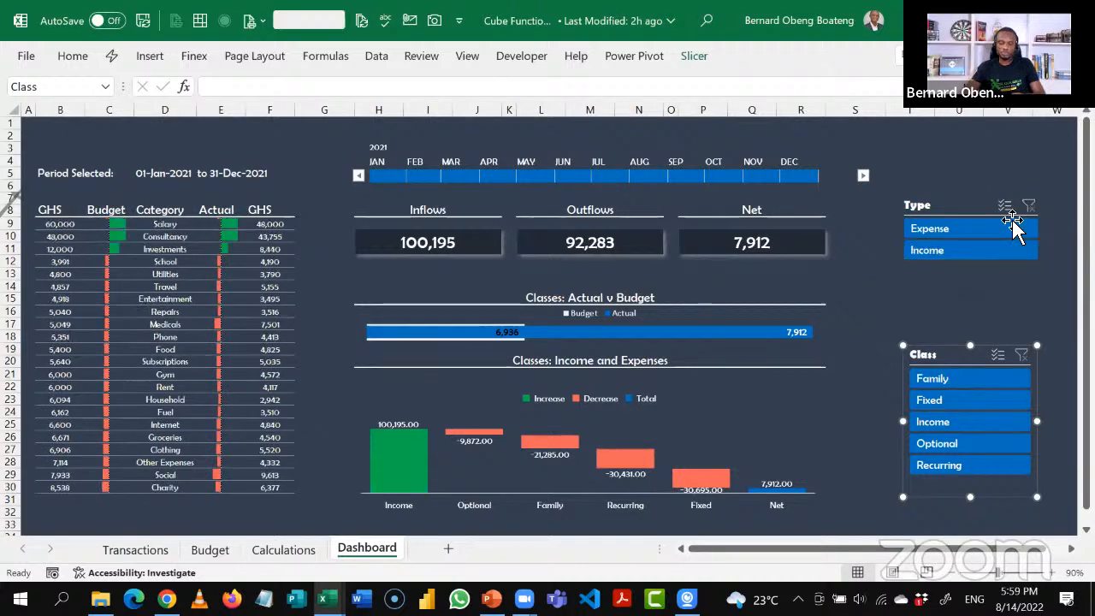
pyautogui.click(963, 252)
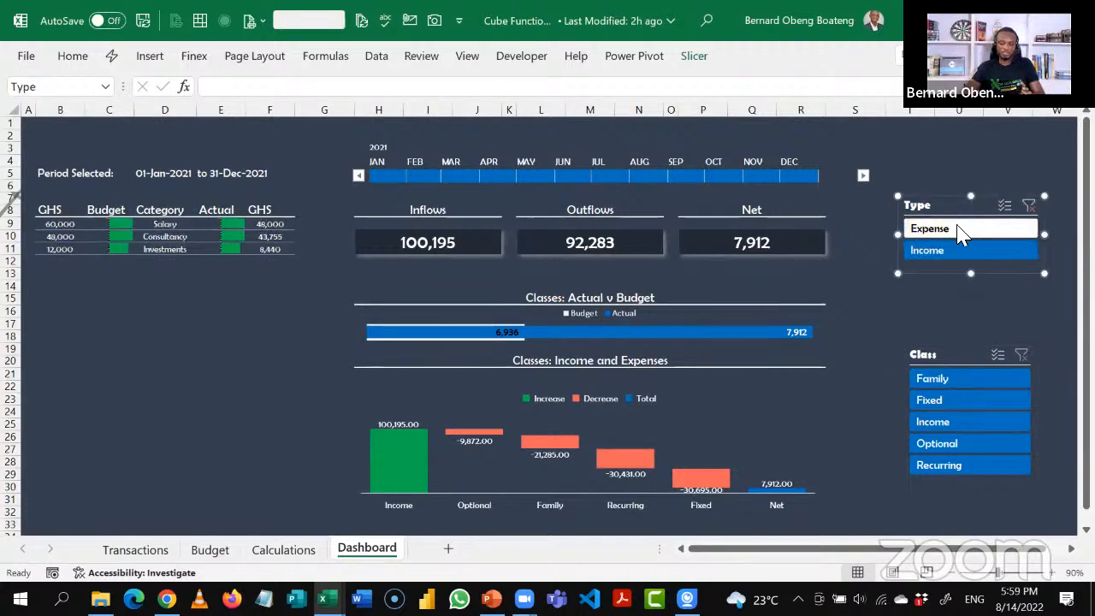
pyautogui.click(960, 235)
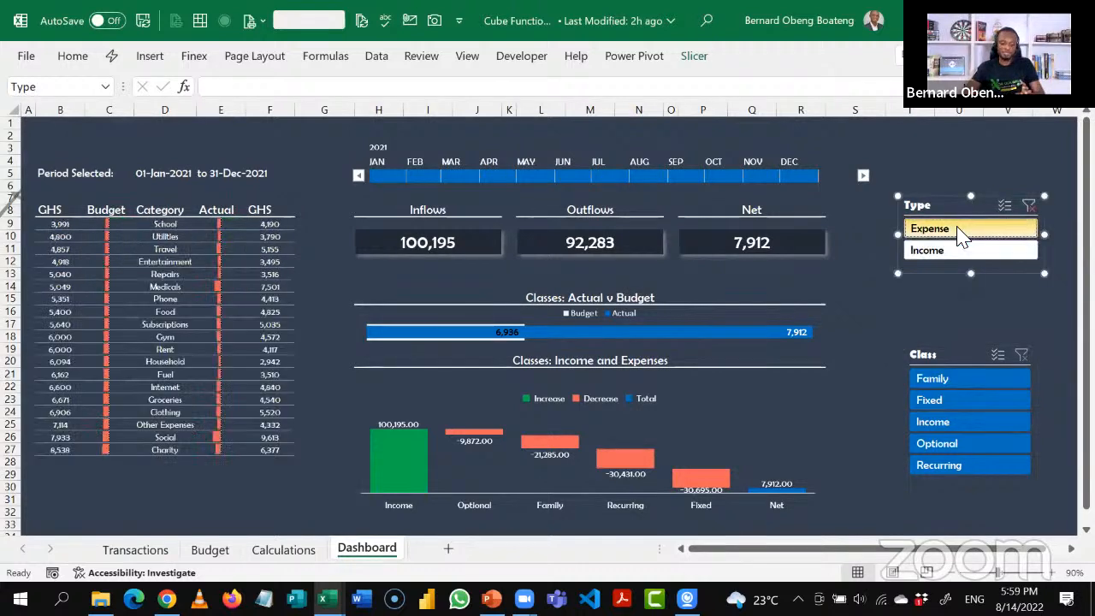
pyautogui.click(1029, 209)
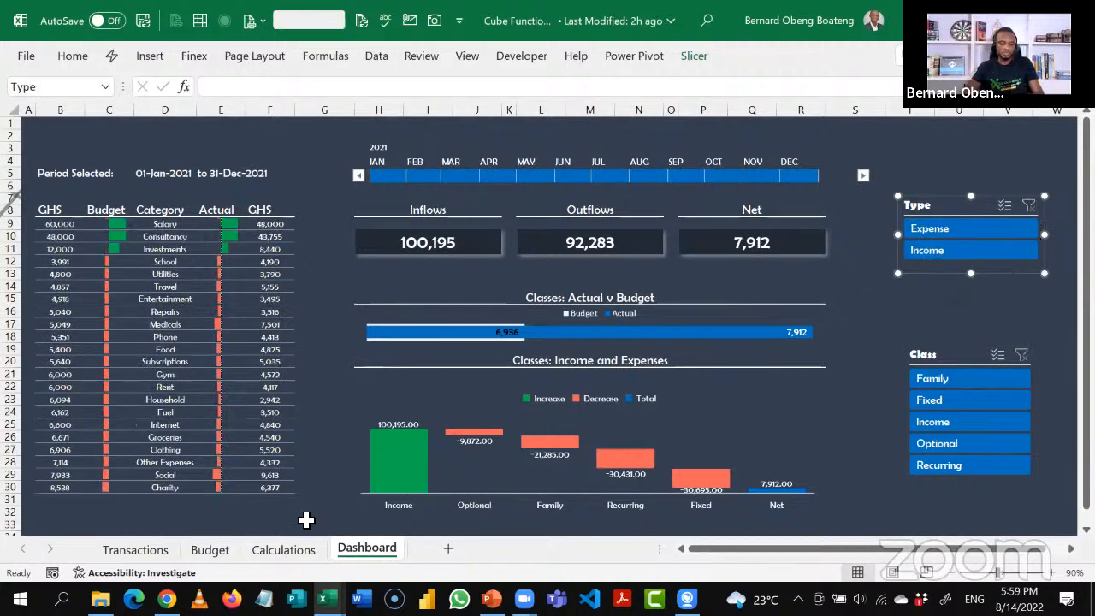
# Narrow column E on the Calculations sheet and add a "Type" header in F23 beside Actual.
pyautogui.hotkey('ctrl', 'pageup')
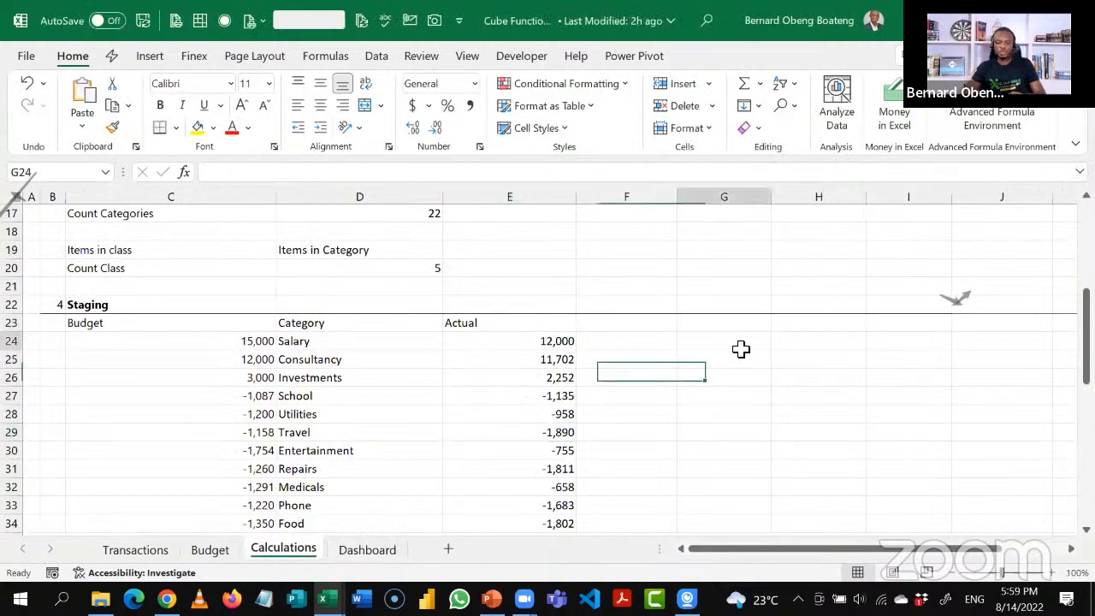
pyautogui.click(741, 348)
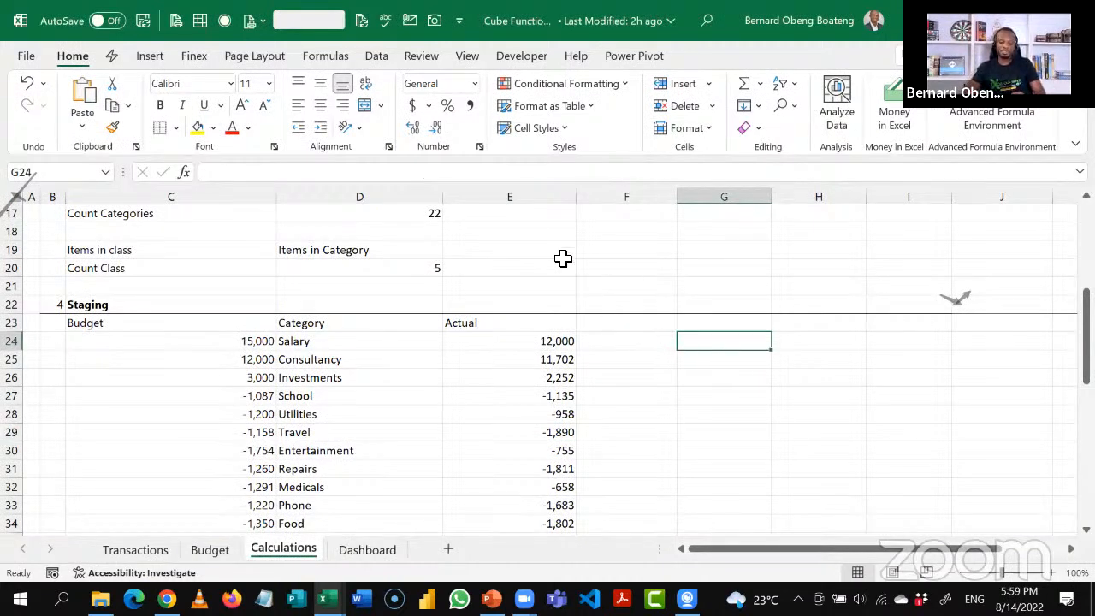
pyautogui.moveTo(576, 196); pyautogui.dragTo(533, 196)
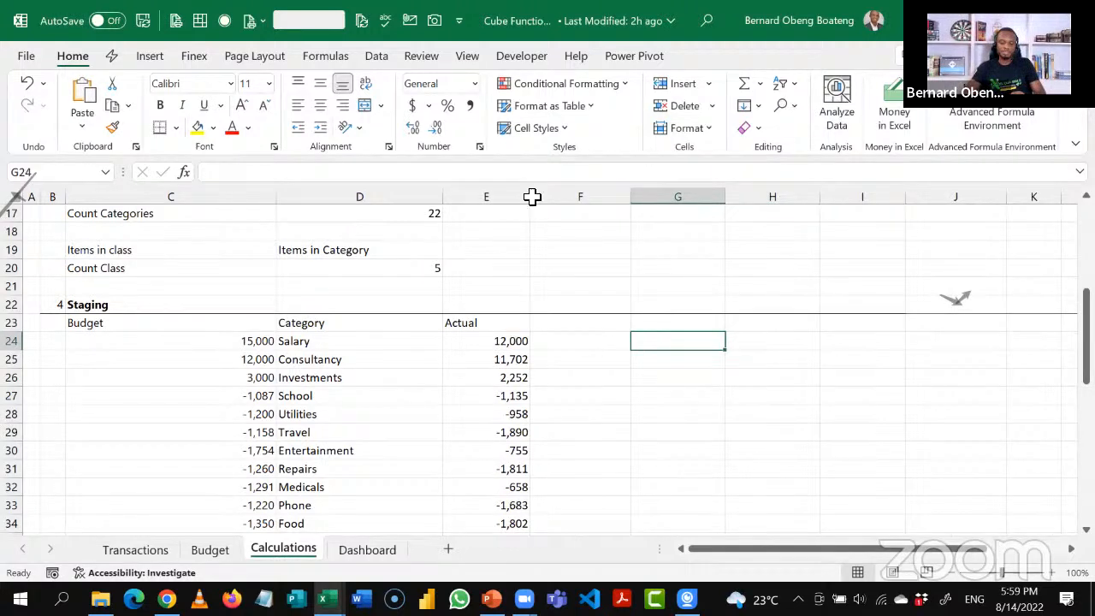
pyautogui.click(571, 341)
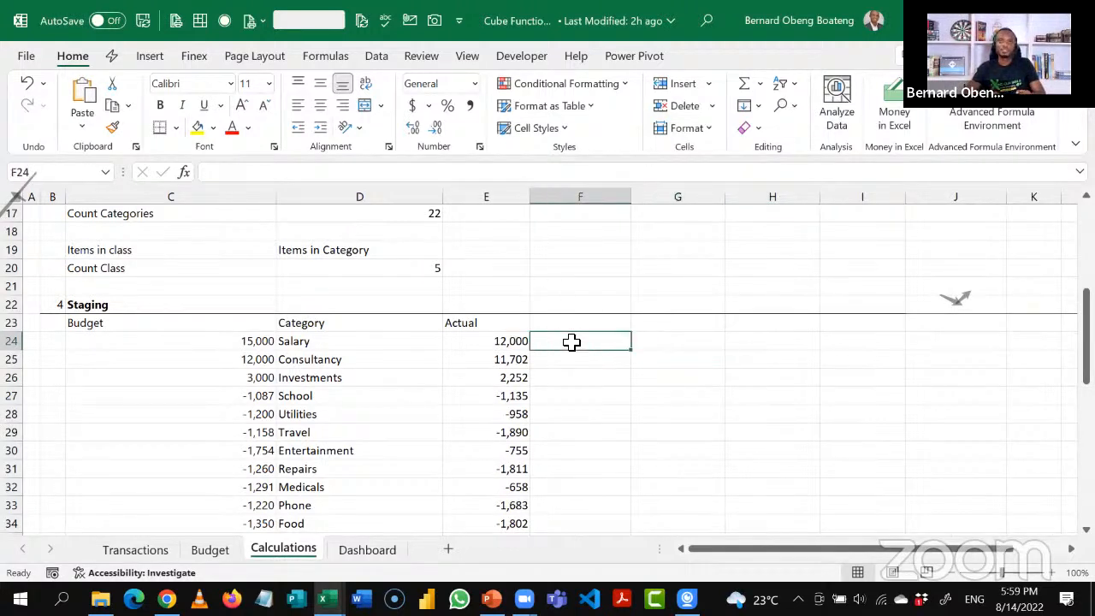
pyautogui.press('Up')
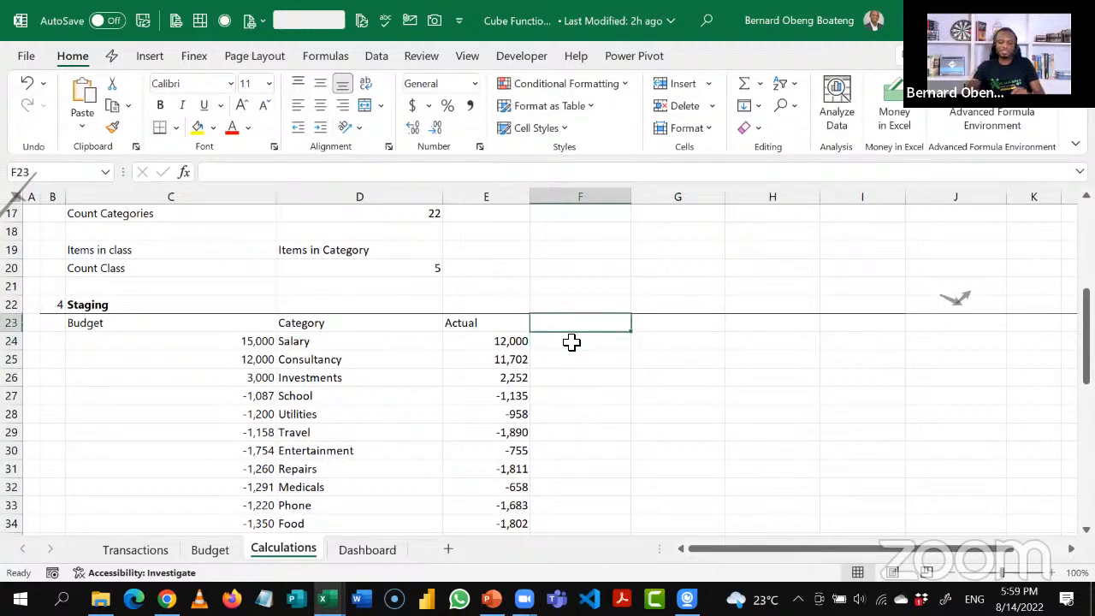
pyautogui.write('Type')
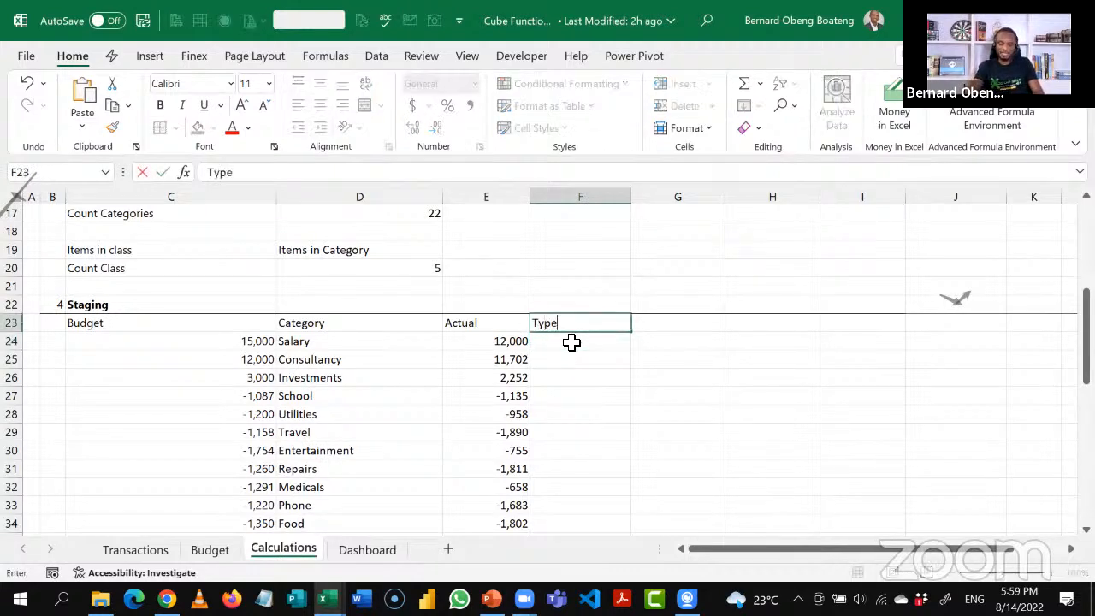
pyautogui.press('Return')
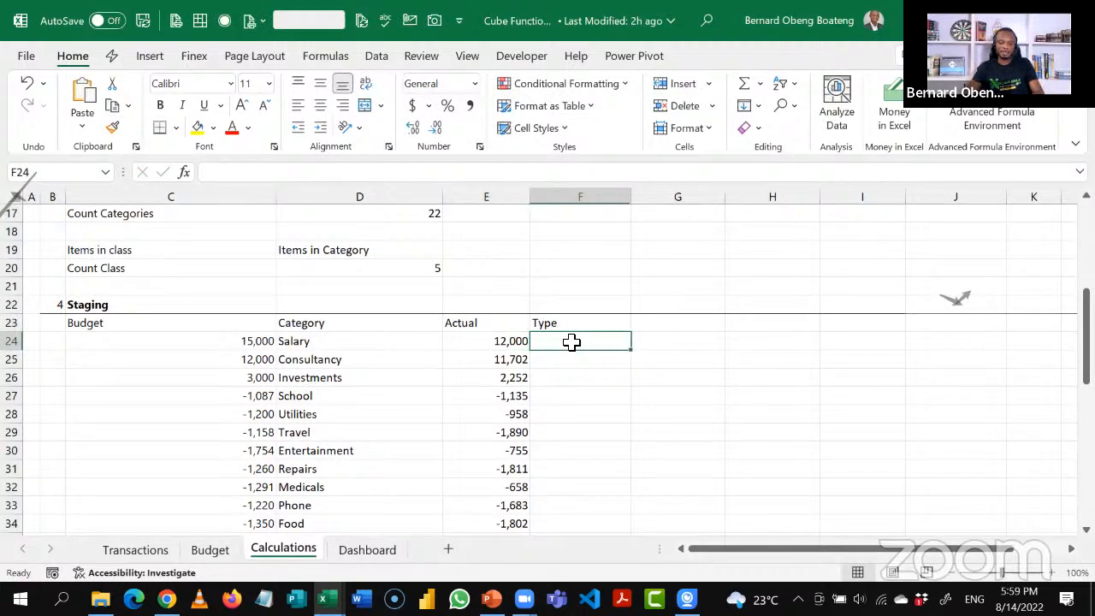
pyautogui.hotkey('shift', 'Down')
pyautogui.hotkey('shift', 'Down')
pyautogui.hotkey('shift', 'Down')
pyautogui.hotkey('shift', 'Down')
pyautogui.hotkey('shift', 'Down')
pyautogui.hotkey('shift', 'Down')
pyautogui.hotkey('shift', 'Down')
pyautogui.hotkey('shift', 'Down')
pyautogui.hotkey('shift', 'Down')
pyautogui.hotkey('shift', 'Down')
pyautogui.hotkey('shift', 'Down')
pyautogui.hotkey('shift', 'Down')
pyautogui.hotkey('shift', 'Down')
pyautogui.hotkey('shift', 'Down')
pyautogui.hotkey('shift', 'Down')
pyautogui.hotkey('shift', 'Down')
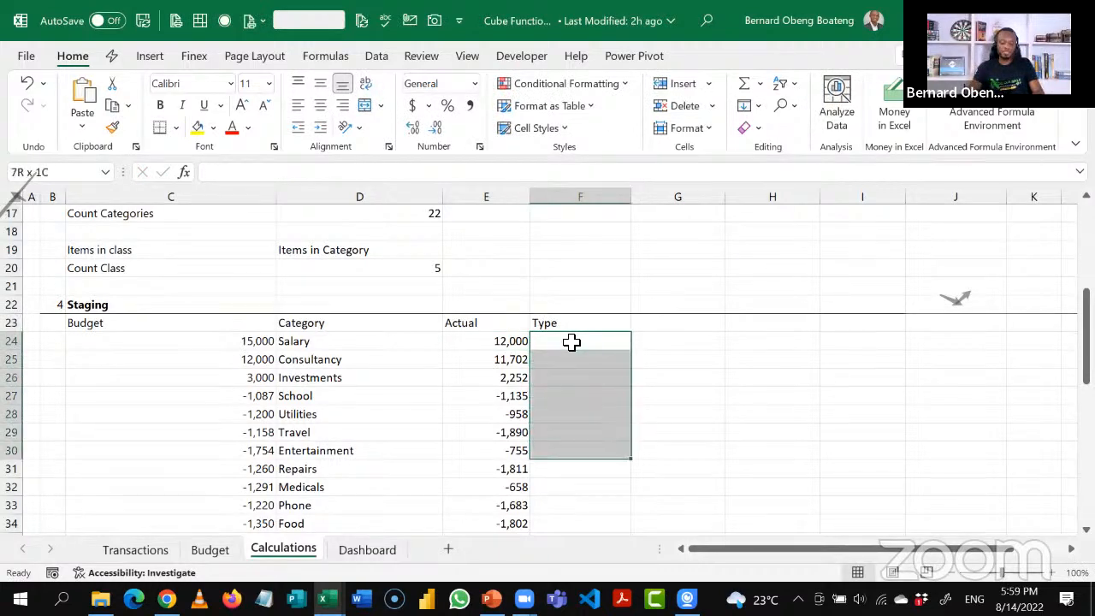
pyautogui.press('Up')
pyautogui.press('Up')
pyautogui.press('Up')
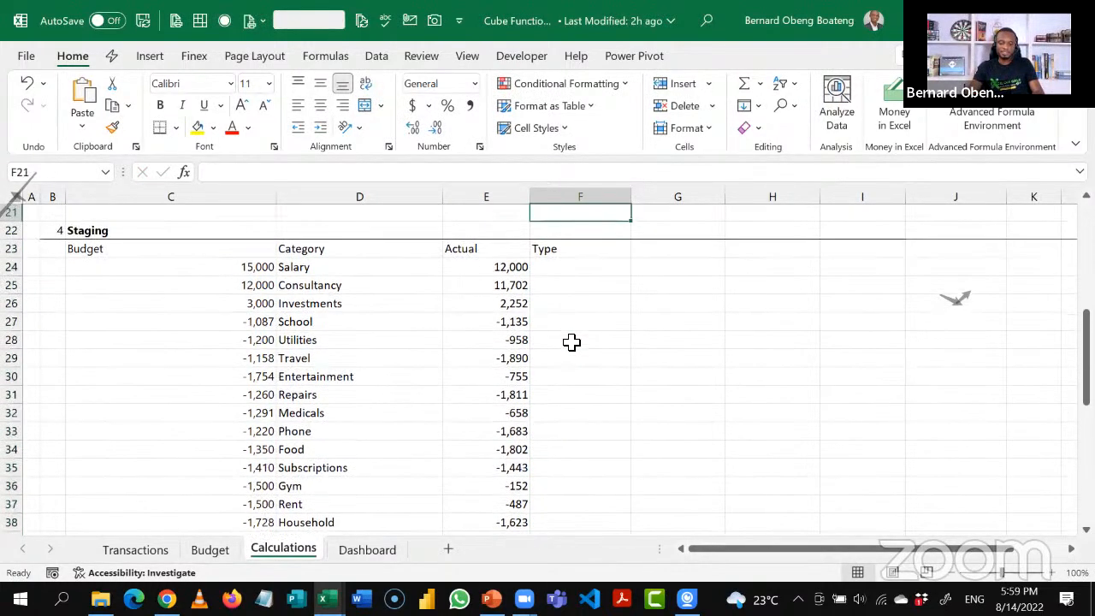
# Enter =XLOOKUP(D24,Budget[Category],Budget[Type]) in F24 to return the type of the first staged category.
pyautogui.press('Down')
pyautogui.press('Down')
pyautogui.press('Down')
pyautogui.press('Down')
pyautogui.press('Up')
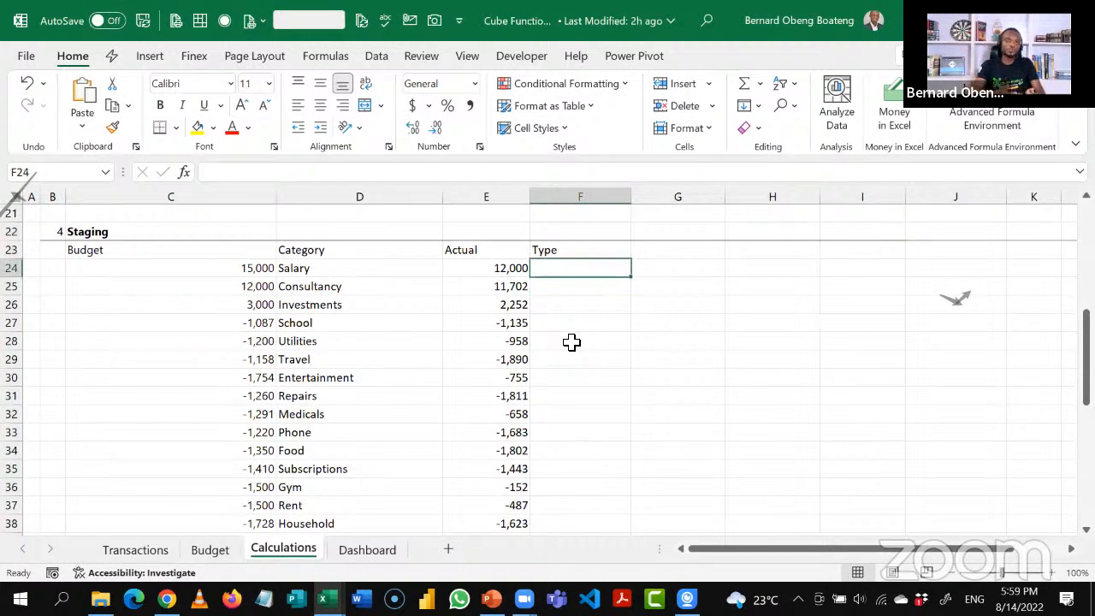
pyautogui.write('=')
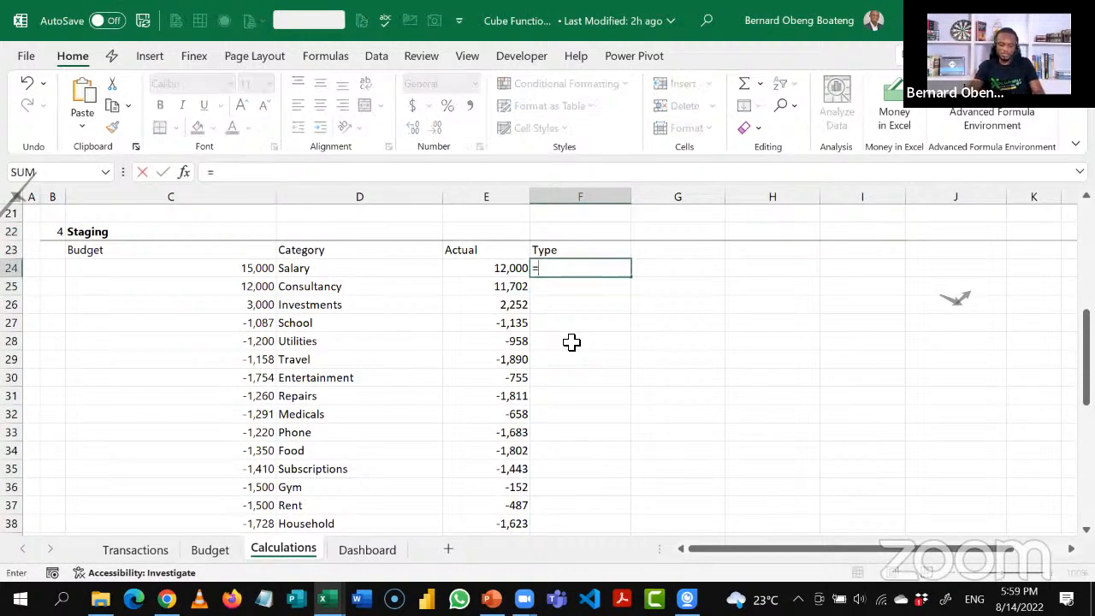
pyautogui.write('xl')
pyautogui.press('Tab')
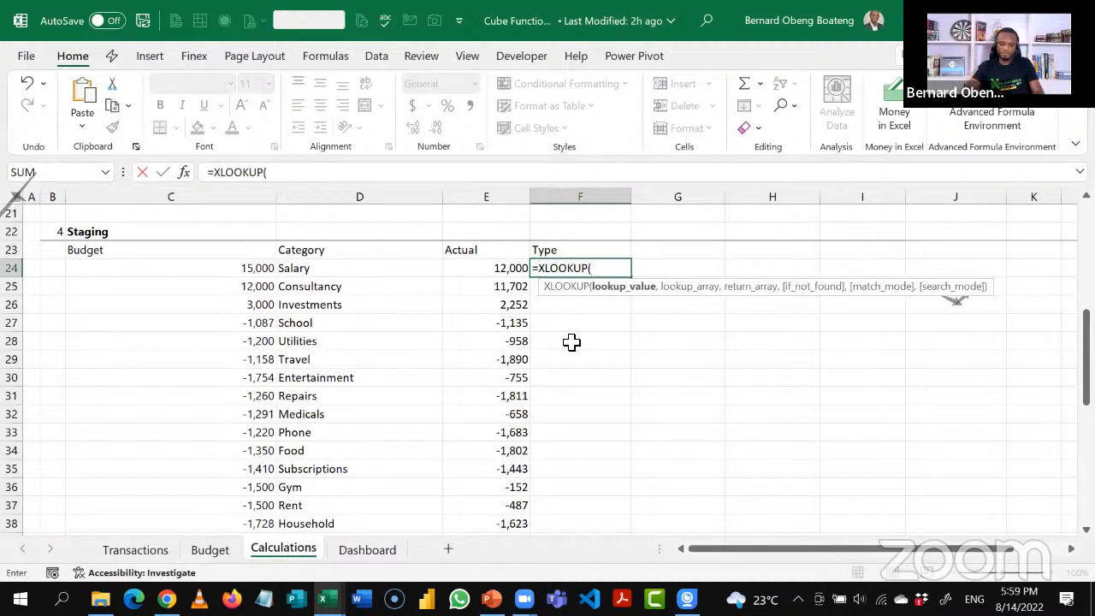
pyautogui.click(399, 272)
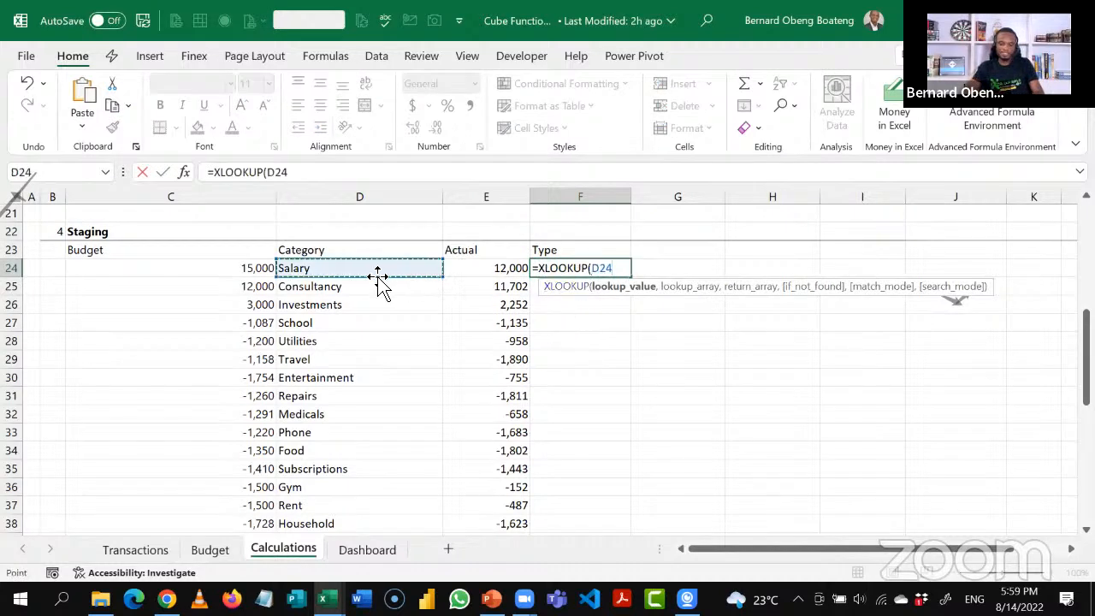
pyautogui.write(',bu')
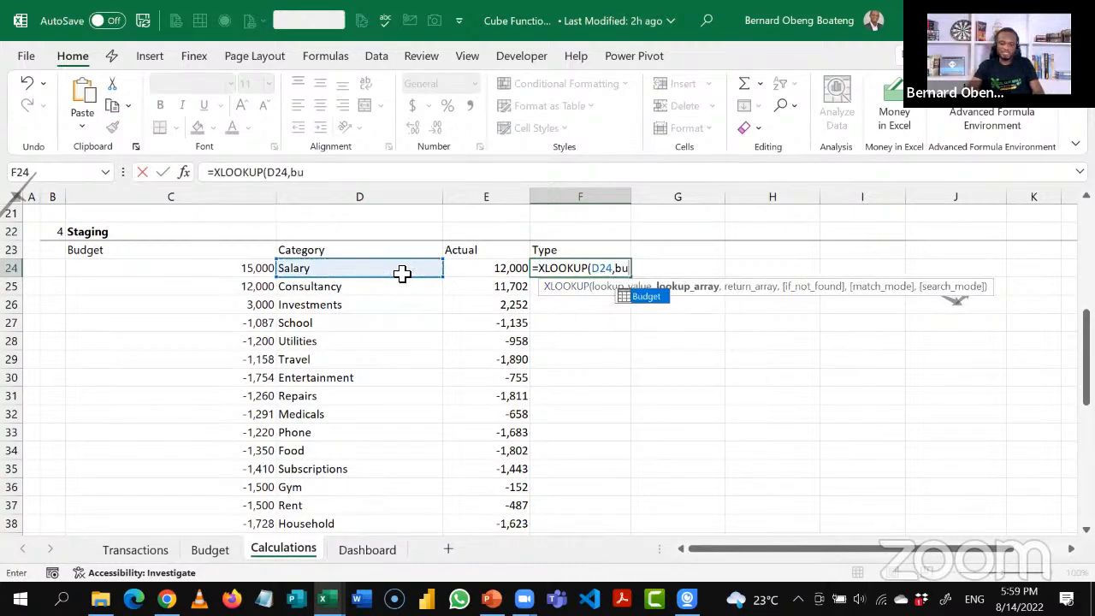
pyautogui.press('Tab')
pyautogui.write('[')
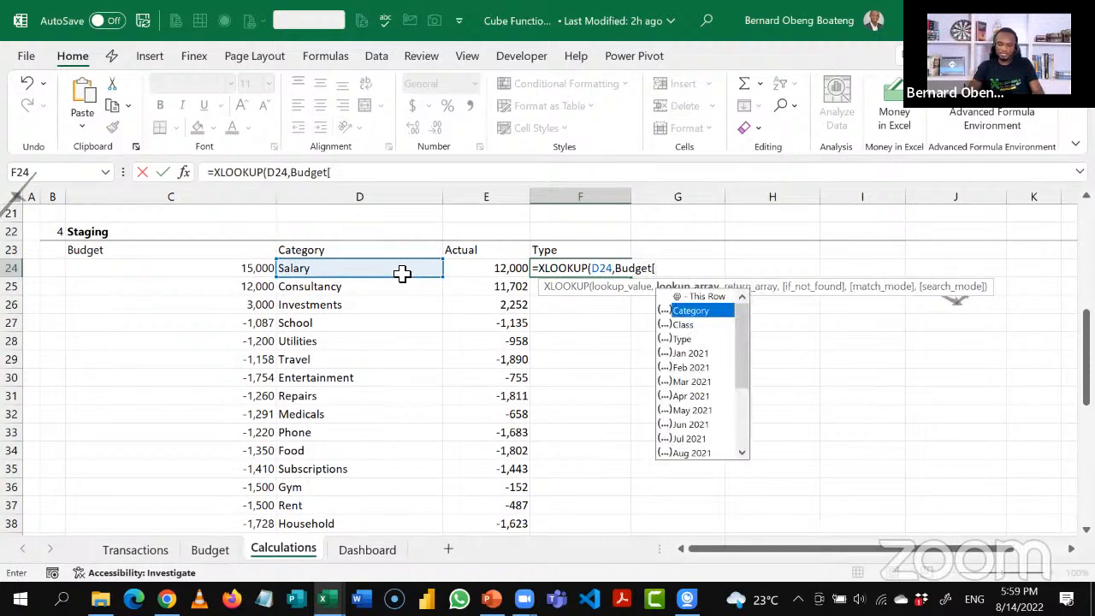
pyautogui.press('Tab')
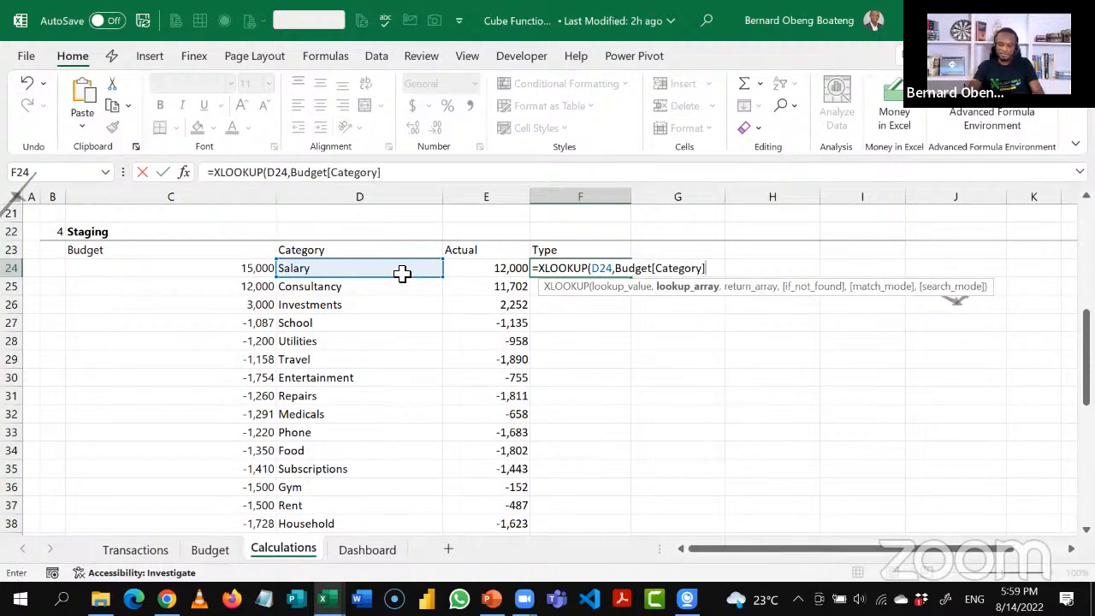
pyautogui.write('],bu')
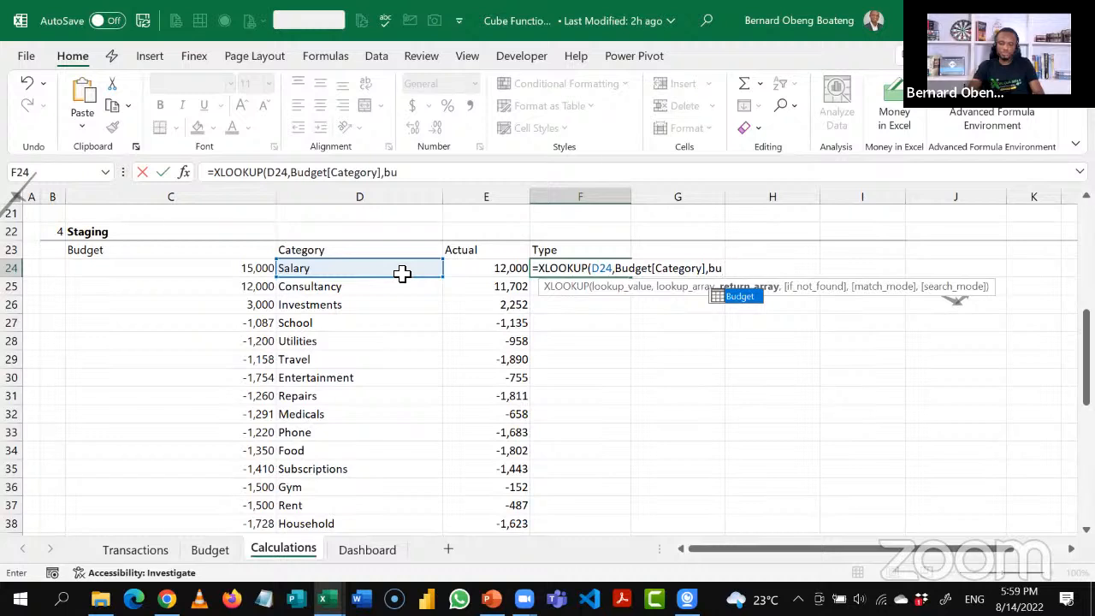
pyautogui.press('Tab')
pyautogui.write('[Cat')
pyautogui.press('Tab')
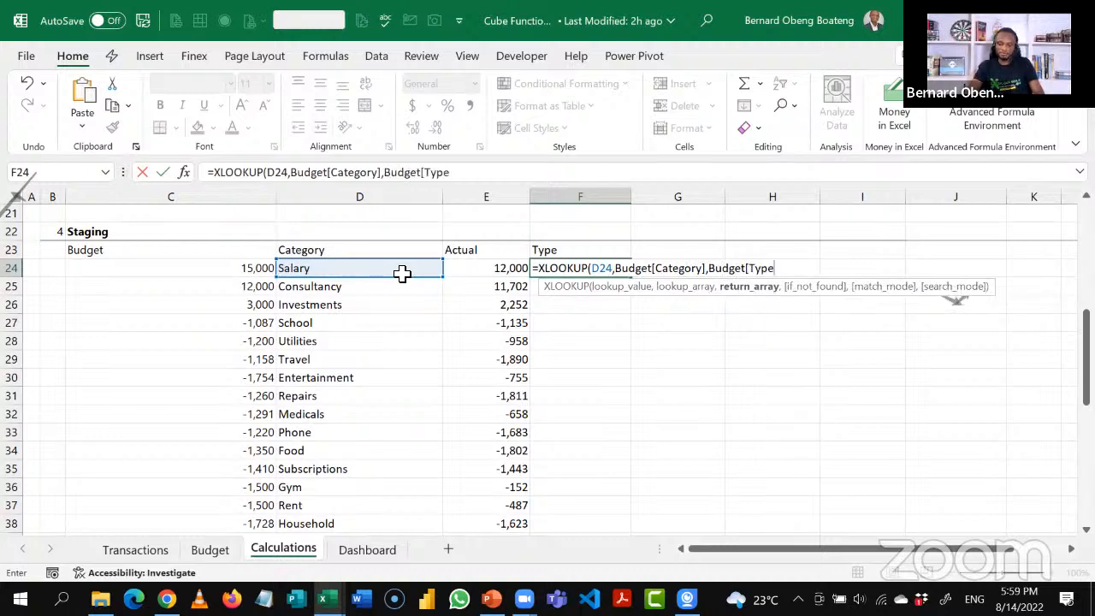
pyautogui.write(']')
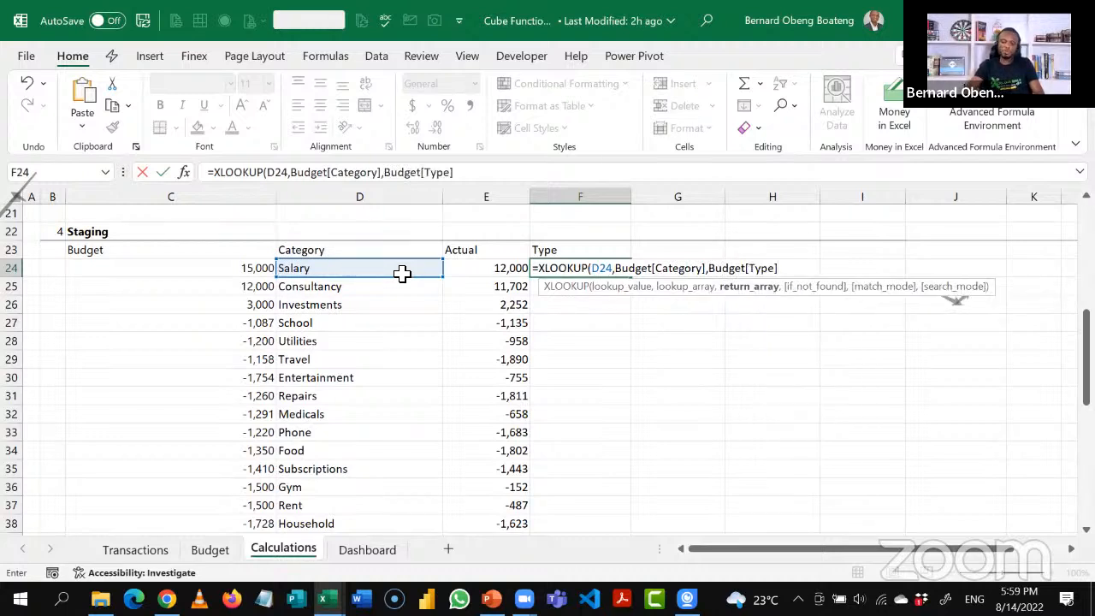
pyautogui.write(')')
pyautogui.press('Return')
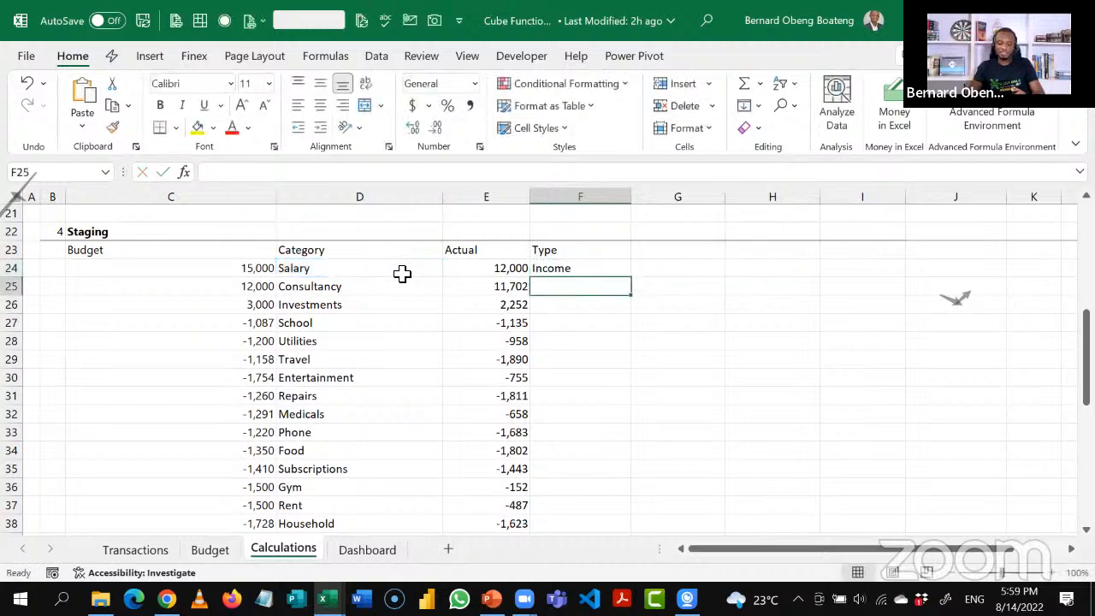
# Fill the Type lookup formula in F24 down alongside every staged category.
pyautogui.press('Up')
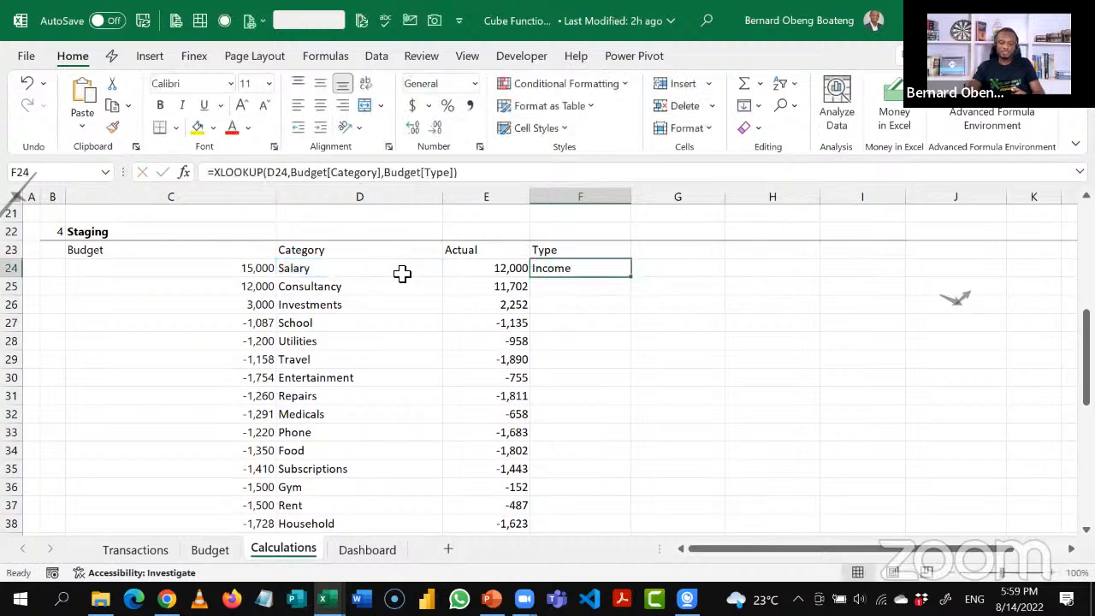
pyautogui.doubleClick(633, 281)
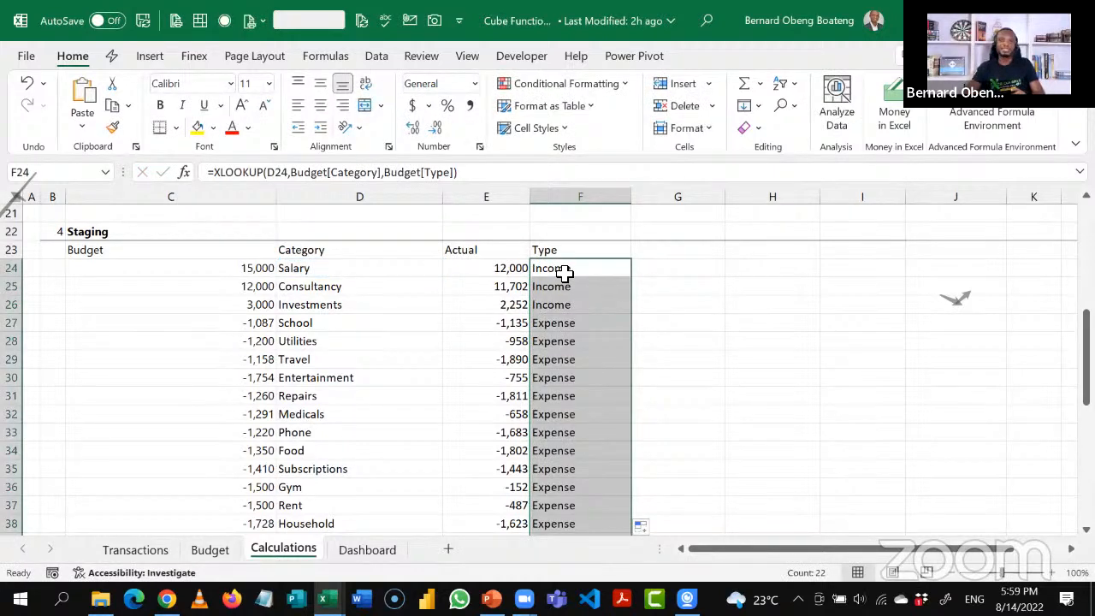
pyautogui.click(570, 361)
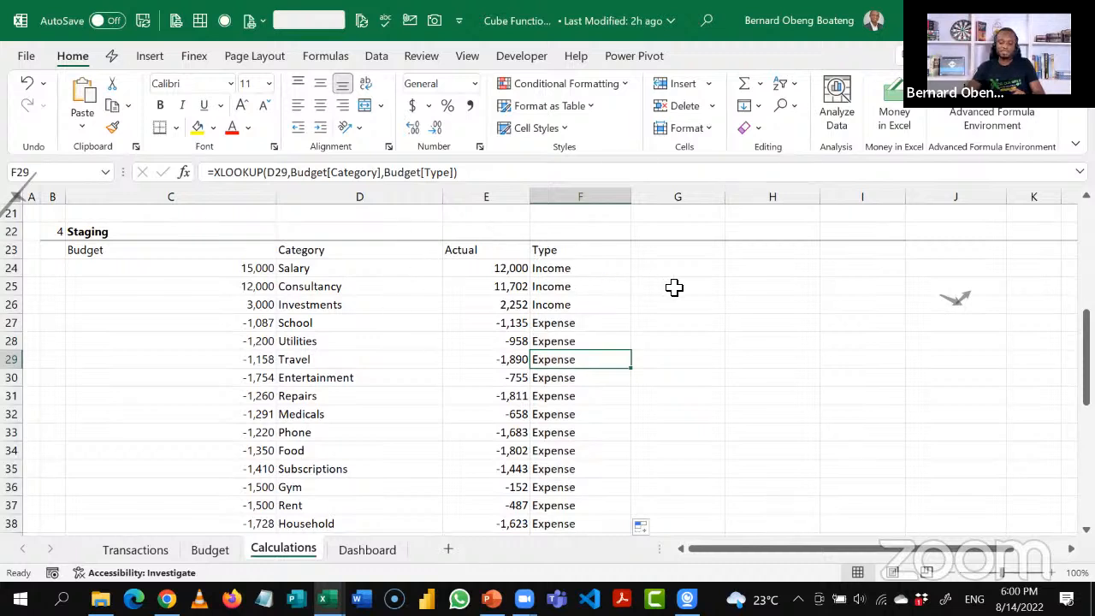
pyautogui.press('Up')
pyautogui.press('Up')
pyautogui.press('Up')
pyautogui.press('Up')
pyautogui.press('Left')
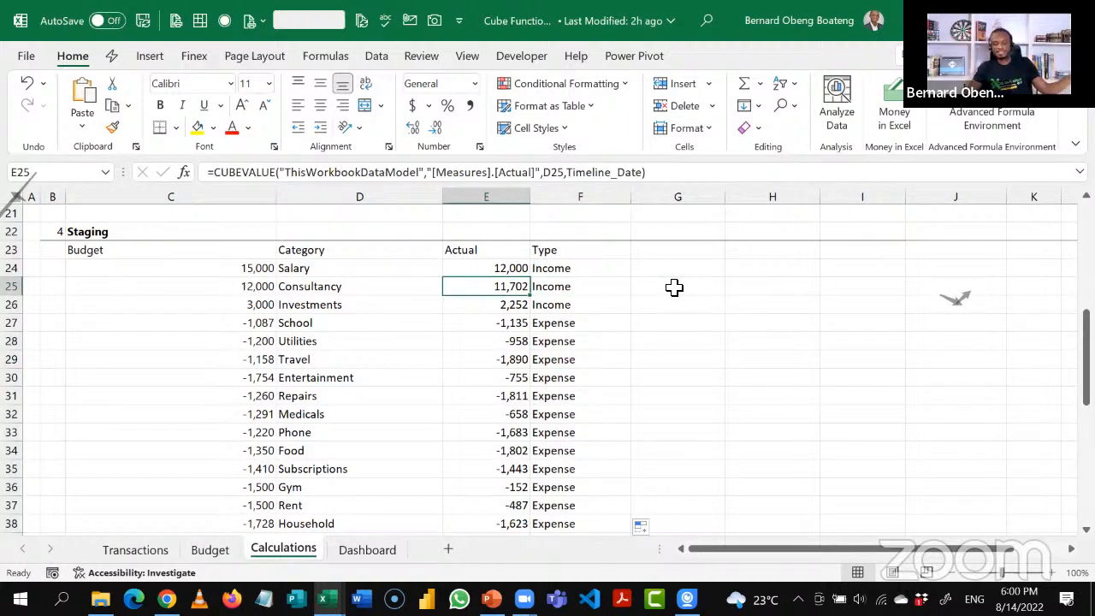
pyautogui.press('Right')
pyautogui.press('Right')
pyautogui.press('Right')
pyautogui.press('Right')
pyautogui.press('Up')
pyautogui.press('Up')
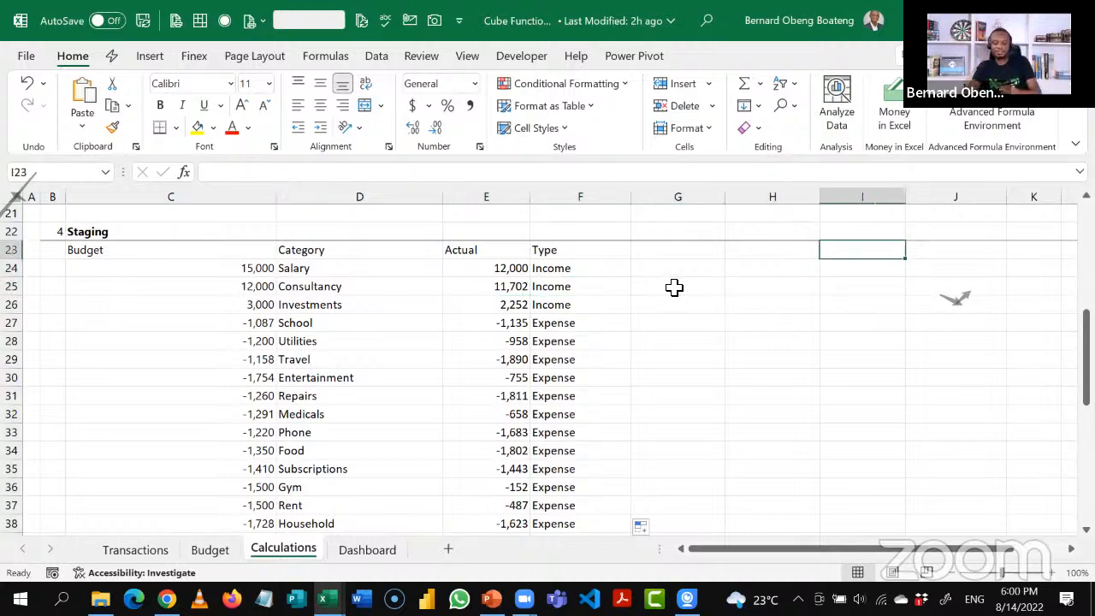
pyautogui.press('Right')
pyautogui.press('Right')
pyautogui.press('Right')
pyautogui.press('Right')
pyautogui.press('Left')
pyautogui.press('Left')
pyautogui.press('Left')
pyautogui.press('Left')
pyautogui.press('Down')
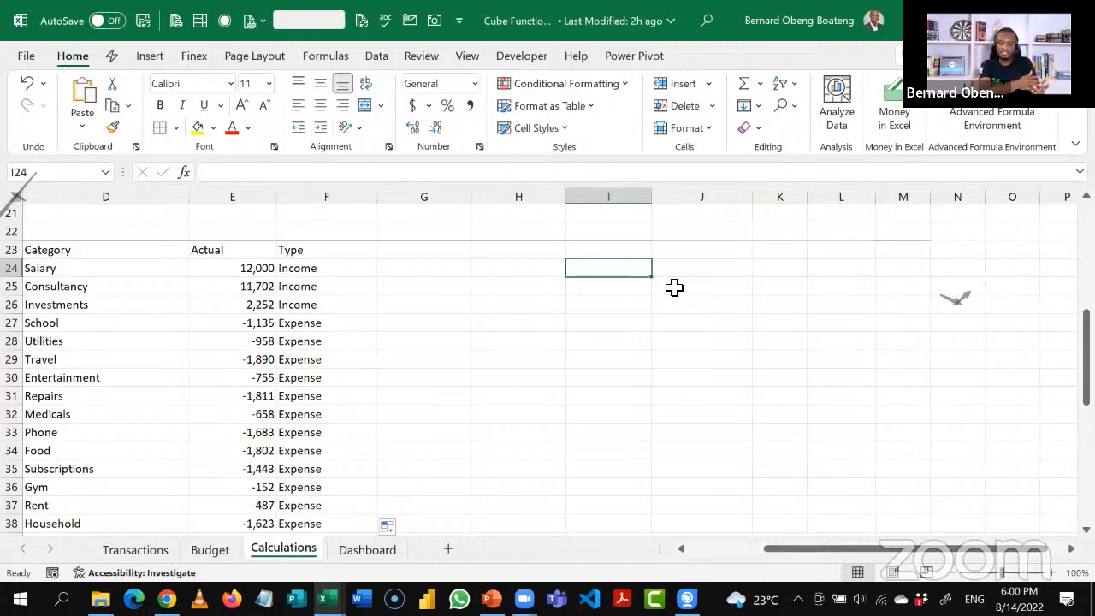
pyautogui.press('Down')
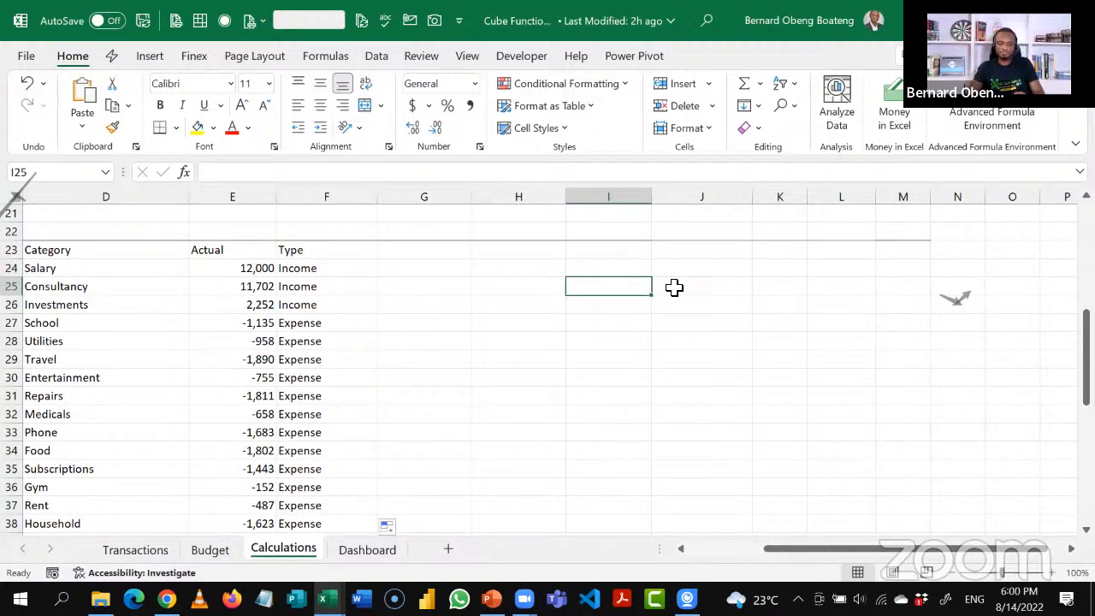
pyautogui.press('Up')
pyautogui.press('Up')
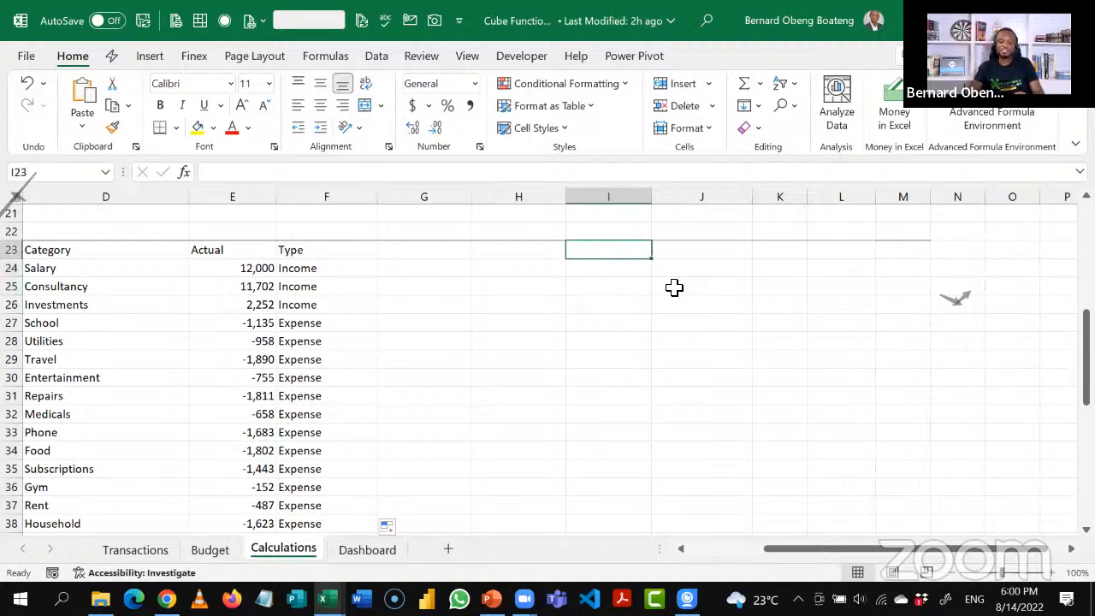
pyautogui.press('Down')
pyautogui.press('Down')
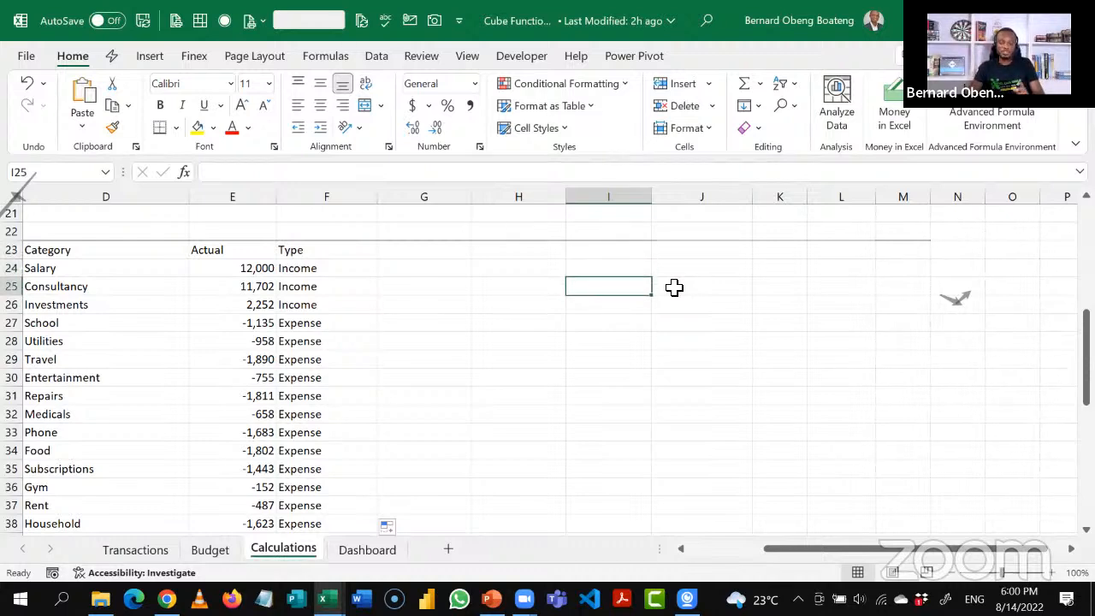
# Move the Date timeline on the Calculations sheet down over the lower part of the Class and Type slicers, starting around row 11.
pyautogui.press('Up')
pyautogui.press('Up')
pyautogui.press('Up')
pyautogui.press('Up')
pyautogui.press('Up')
pyautogui.press('Up')
pyautogui.press('Up')
pyautogui.press('Up')
pyautogui.press('Up')
pyautogui.press('Up')
pyautogui.press('Up')
pyautogui.press('Up')
pyautogui.press('Up')
pyautogui.press('Up')
pyautogui.press('Up')
pyautogui.press('Up')
pyautogui.press('Up')
pyautogui.press('Up')
pyautogui.press('Up')
pyautogui.press('Up')
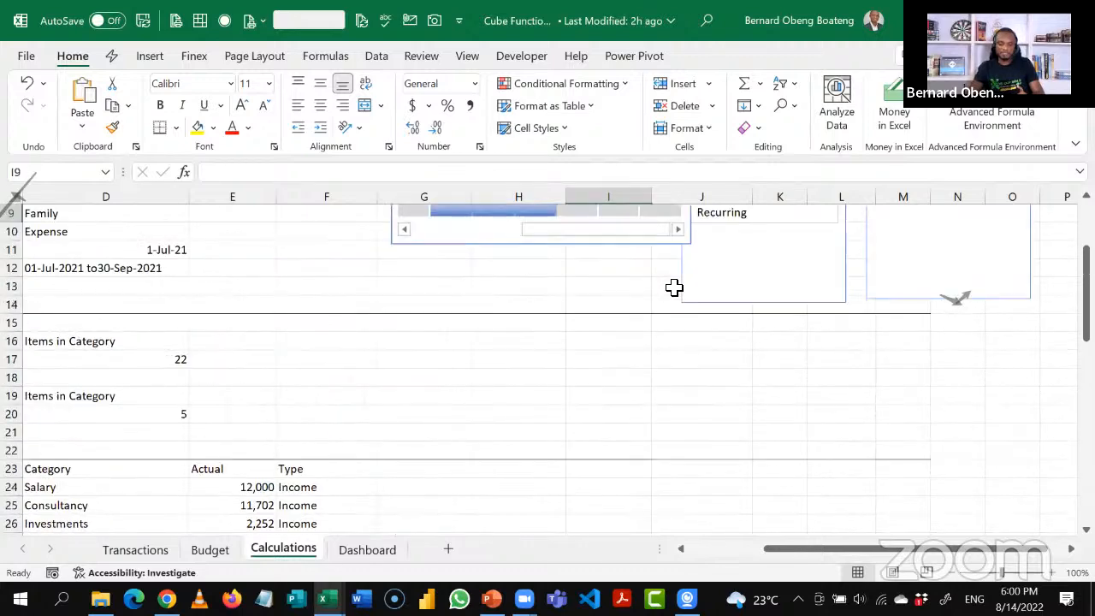
pyautogui.press('Left')
pyautogui.hotkey('ctrl', 'Home')
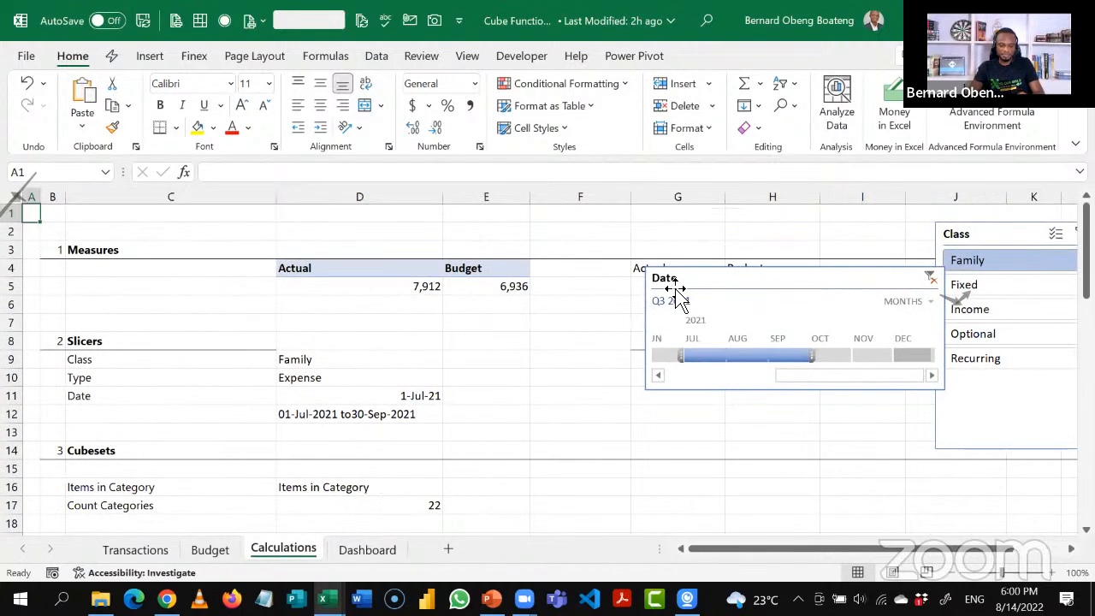
pyautogui.moveTo(871, 276); pyautogui.dragTo(892, 411)
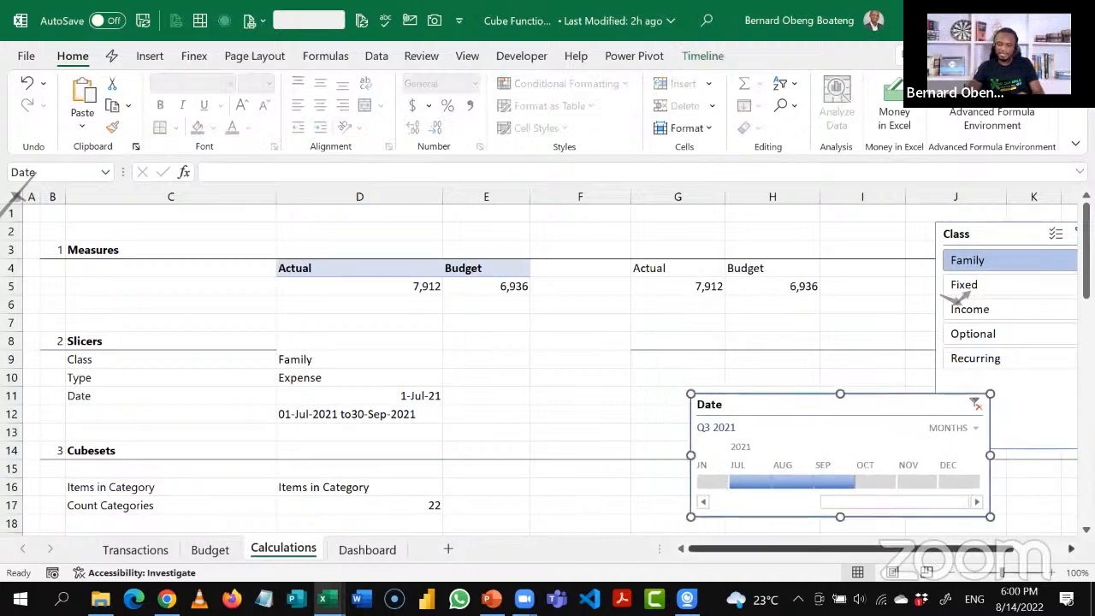
pyautogui.click(1071, 548)
pyautogui.click(1071, 548)
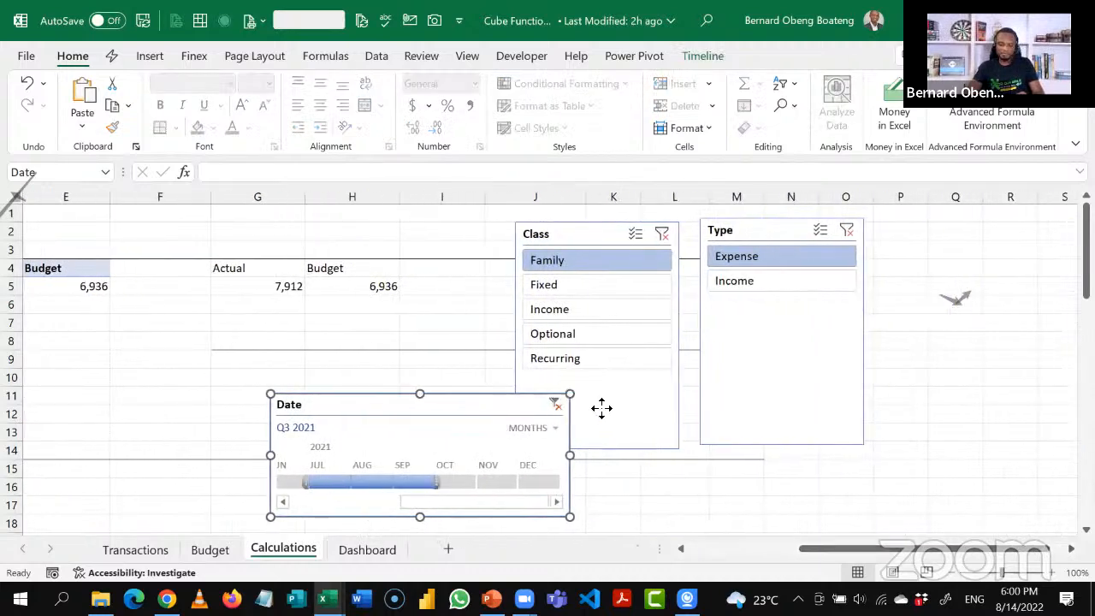
pyautogui.moveTo(602, 408); pyautogui.dragTo(782, 416)
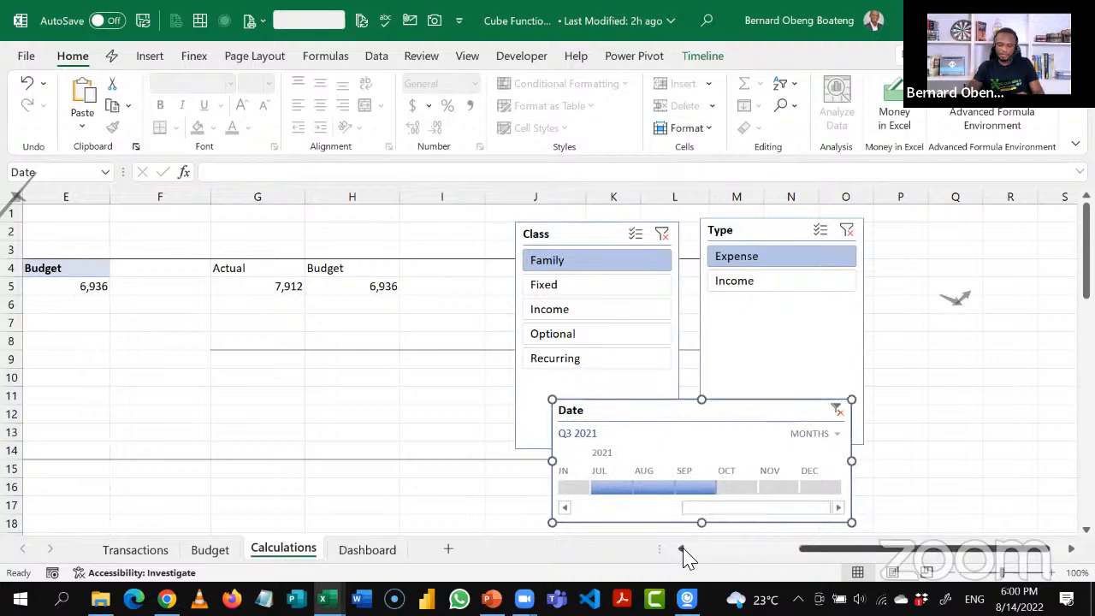
# Move the Class slicer over columns H and I, and place the Type slicer beside it over columns J and K.
pyautogui.click(681, 549)
pyautogui.click(938, 231)
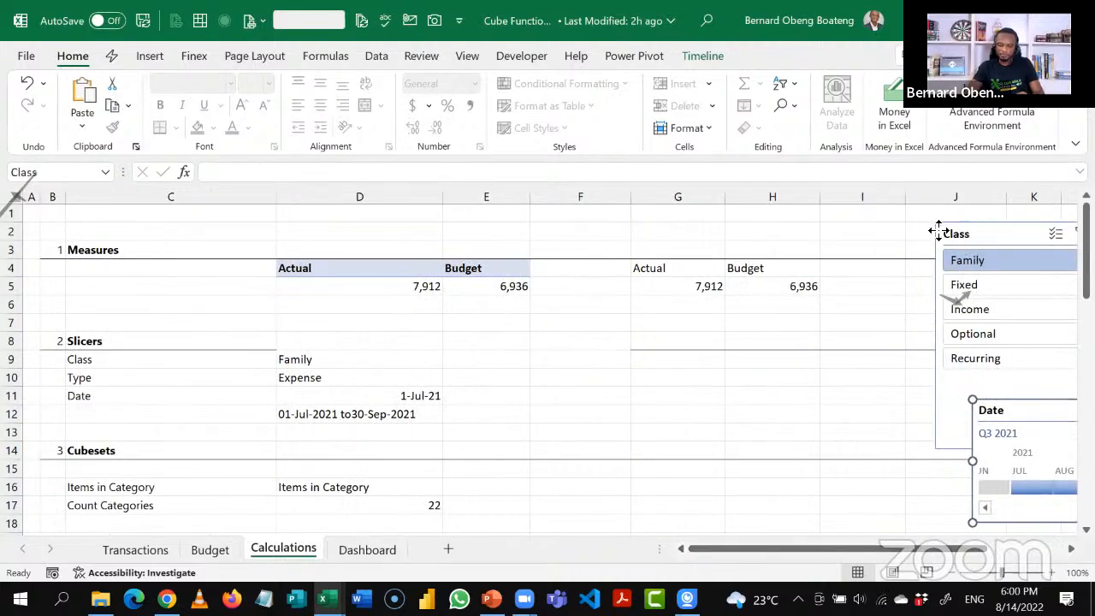
pyautogui.moveTo(938, 231); pyautogui.dragTo(714, 232)
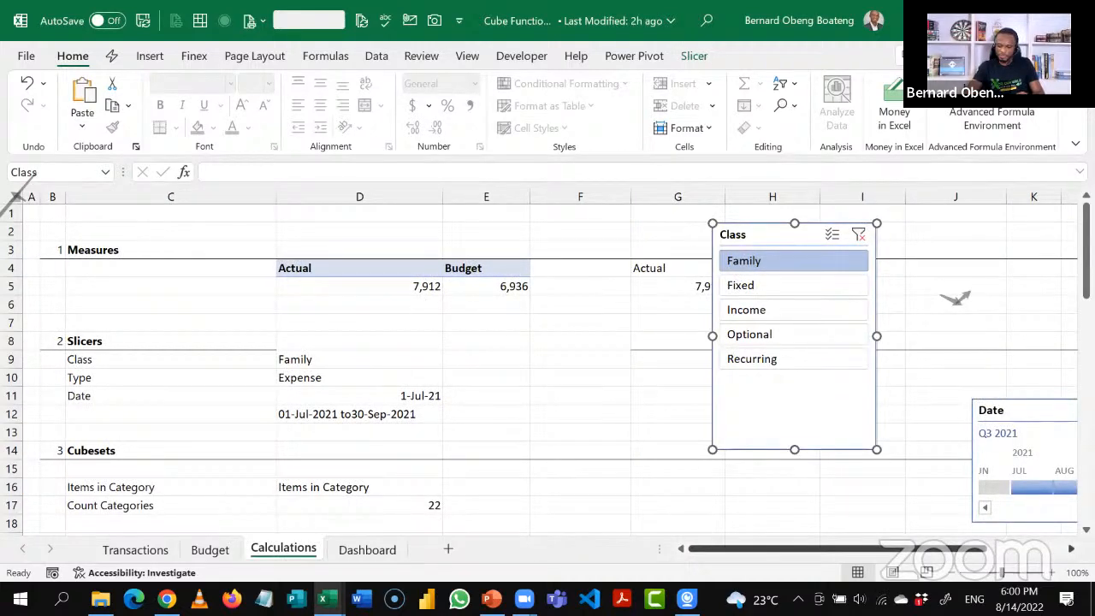
pyautogui.moveTo(847, 549); pyautogui.dragTo(957, 550)
pyautogui.moveTo(750, 233); pyautogui.dragTo(560, 233)
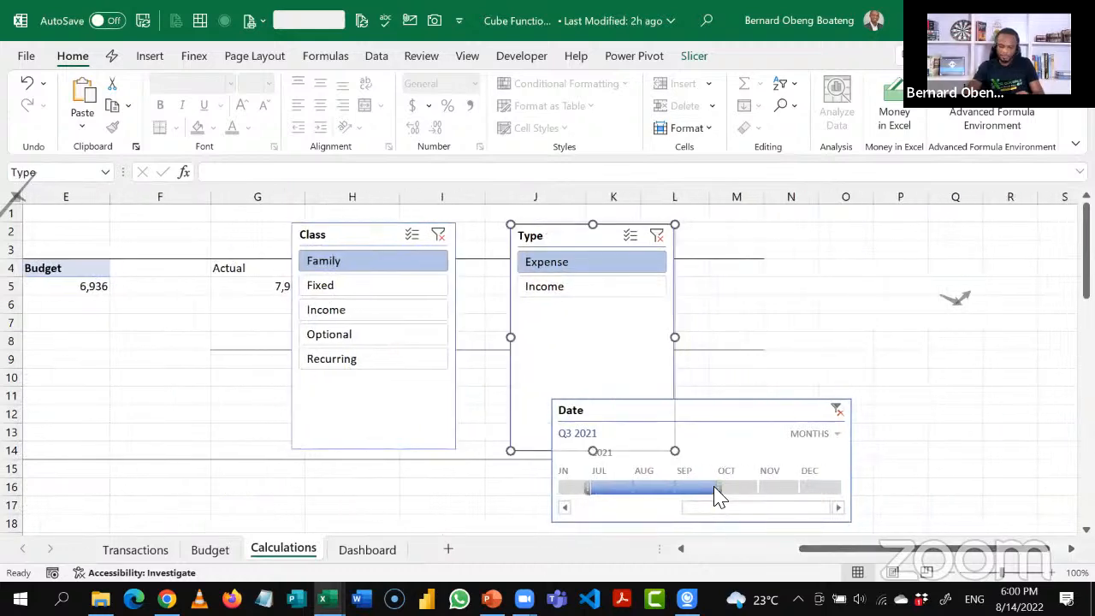
pyautogui.click(682, 550)
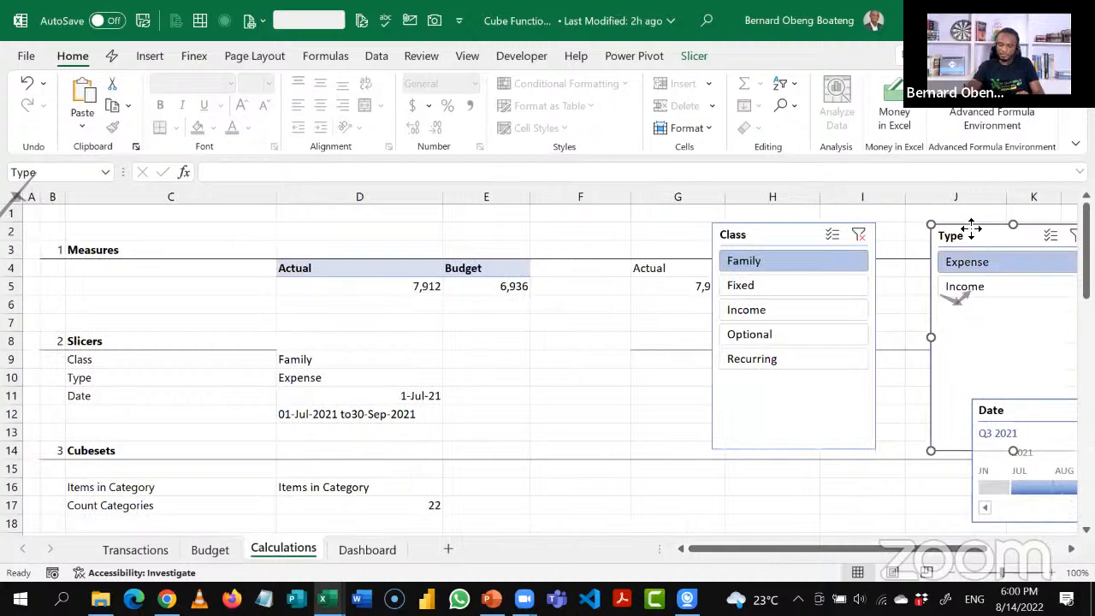
pyautogui.moveTo(967, 243); pyautogui.dragTo(937, 242)
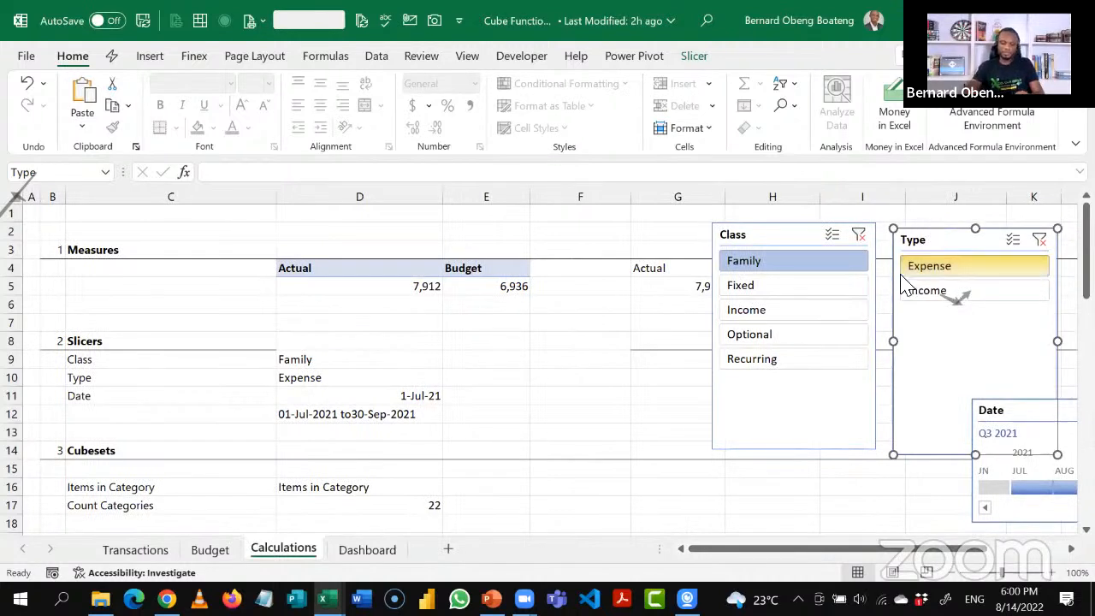
# Switch the Type slicer to Income and back to Expense to check that the linked Type value in D10 follows.
pyautogui.click(912, 292)
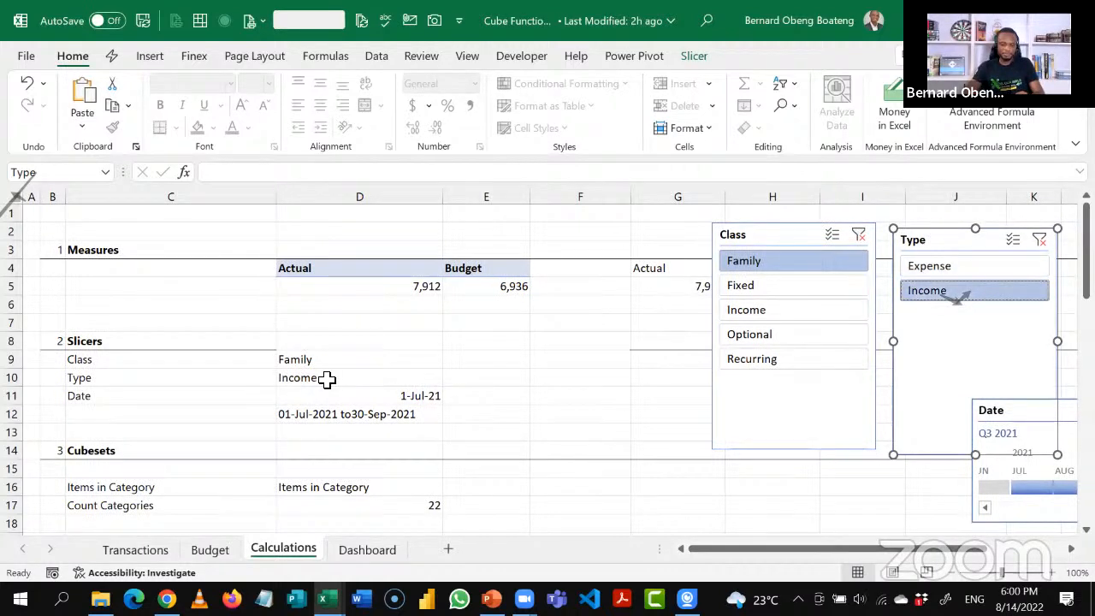
pyautogui.click(930, 269)
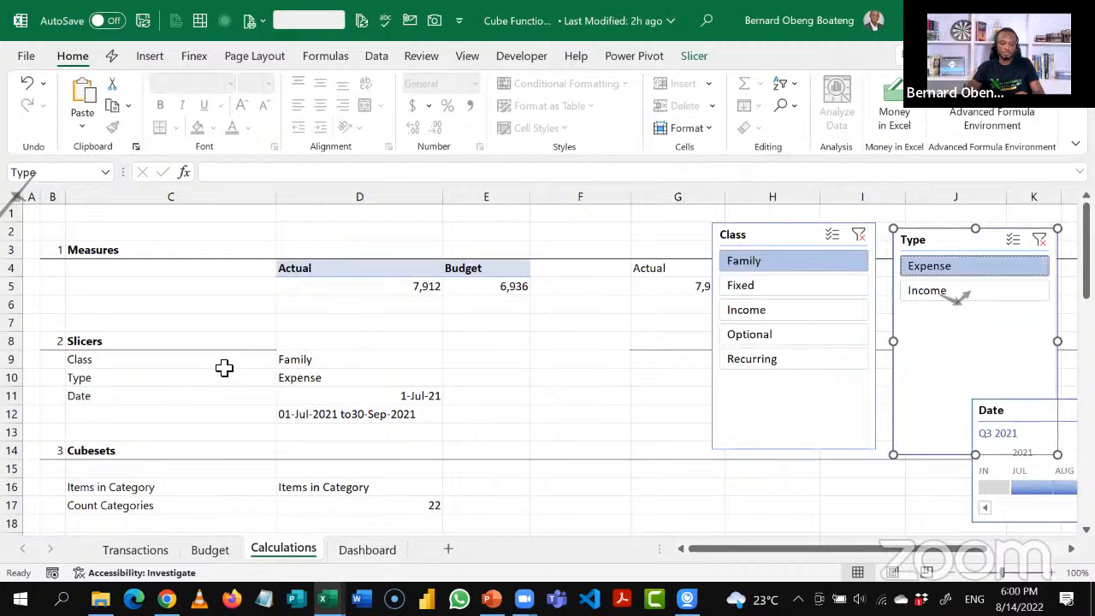
# Create names for the Class, Type and Date slicer values in C9:D11 from the left column only, excluding the top row.
pyautogui.moveTo(227, 360); pyautogui.dragTo(354, 399)
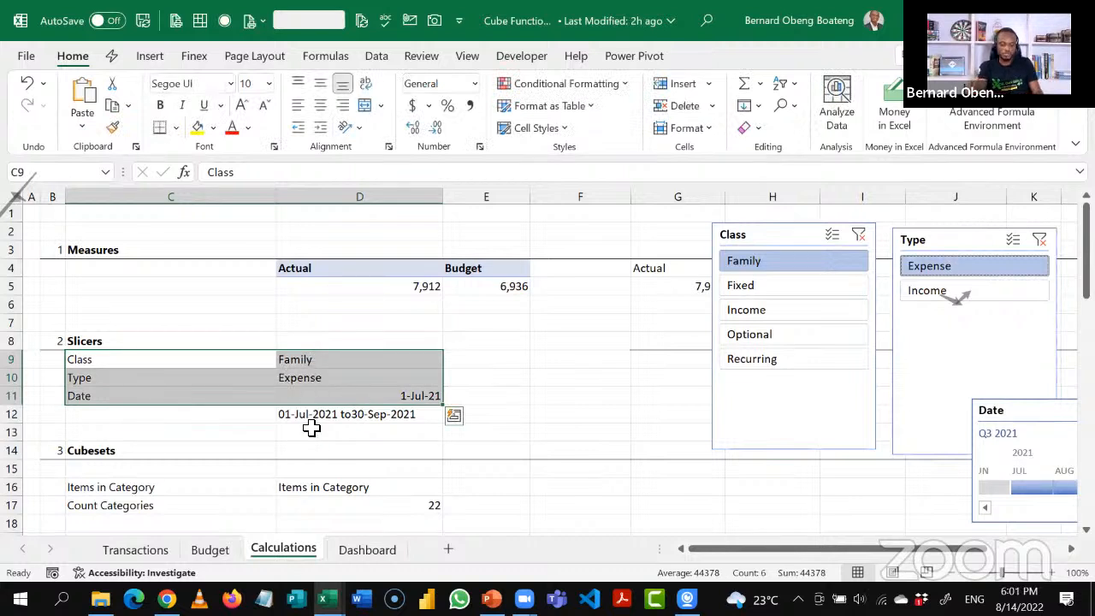
pyautogui.hotkey('ctrl', 'shift', 'F3')
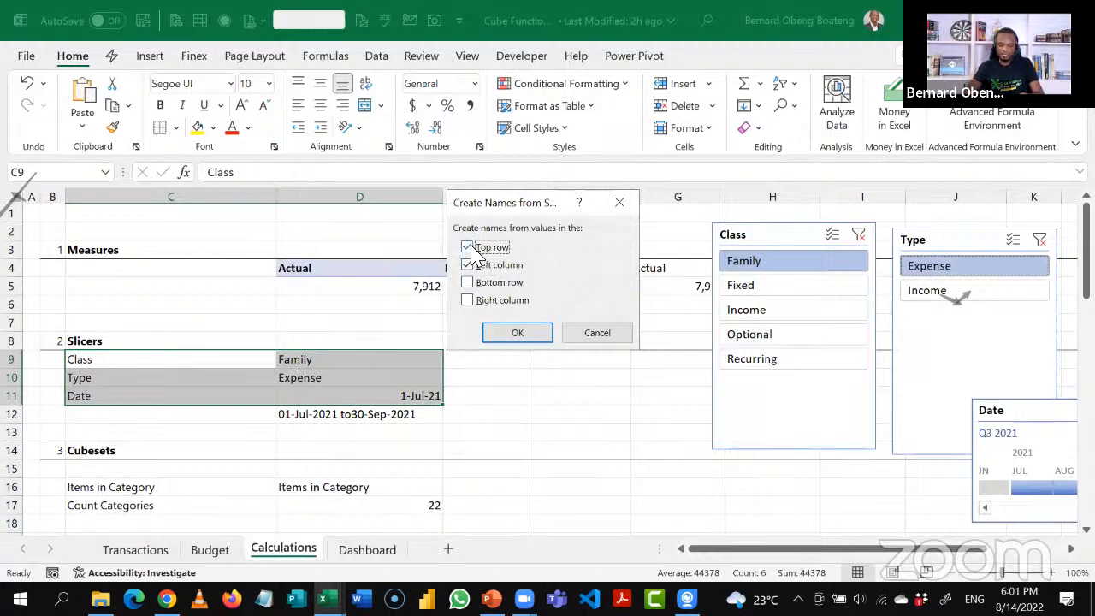
pyautogui.click(467, 248)
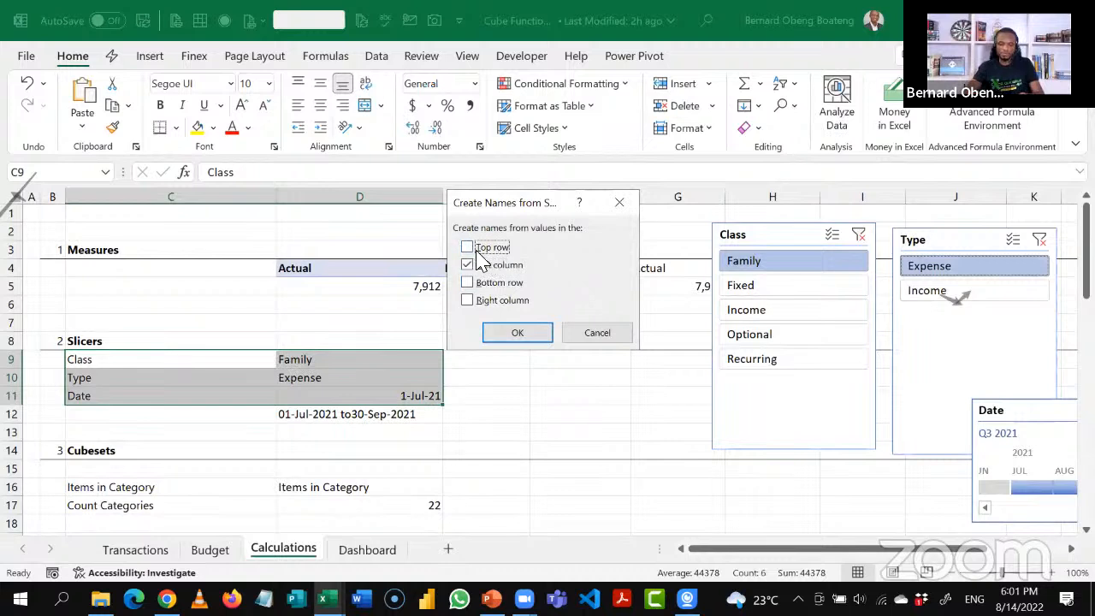
pyautogui.click(517, 334)
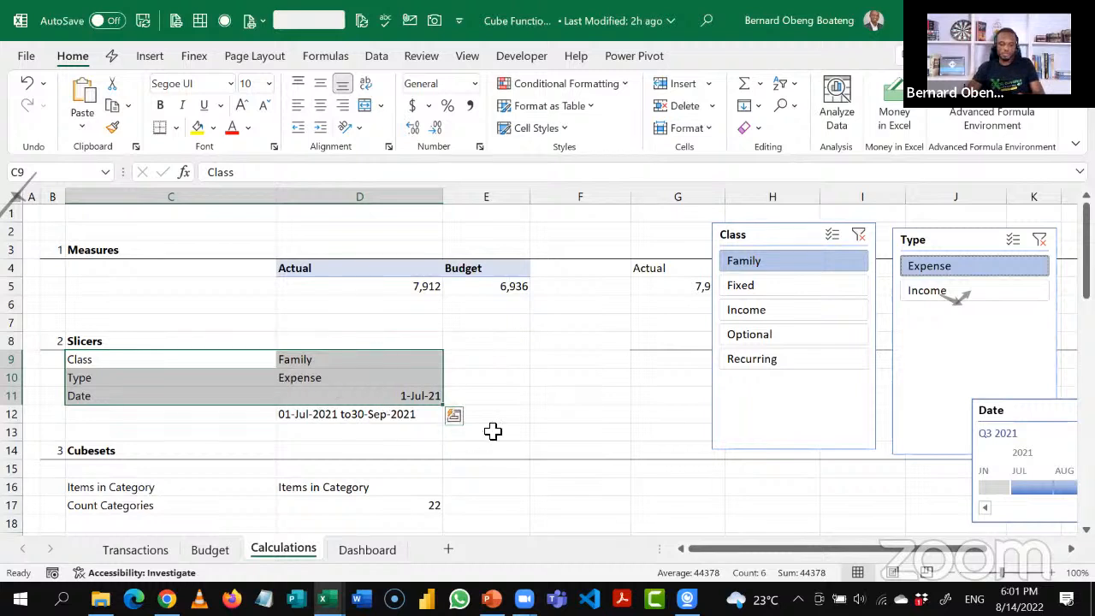
# Check which cell the name Type refers to with a trial formula =Type in F12, then discard the entry.
pyautogui.click(553, 407)
pyautogui.write('=Type')
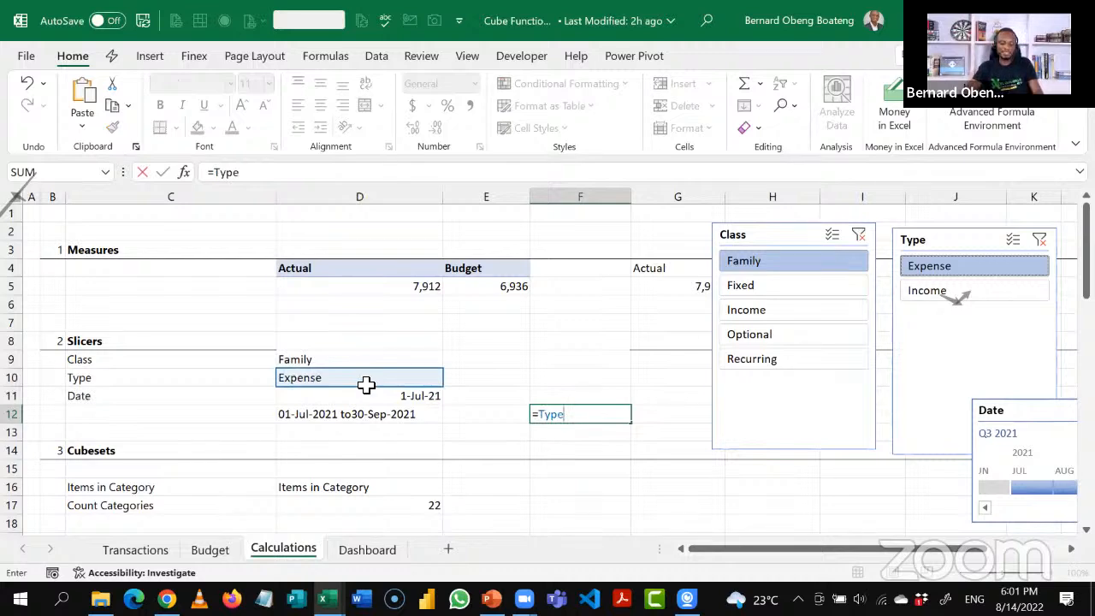
pyautogui.press('Escape')
# Begin a FILTER formula in H24 with the staged budget, category and actual range C24:E45 as its array.
pyautogui.press('Down')
pyautogui.press('Down')
pyautogui.press('Down')
pyautogui.press('Down')
pyautogui.press('Down')
pyautogui.press('Down')
pyautogui.press('Down')
pyautogui.press('Down')
pyautogui.press('Down')
pyautogui.press('Down')
pyautogui.press('Down')
pyautogui.press('Down')
pyautogui.press('Down')
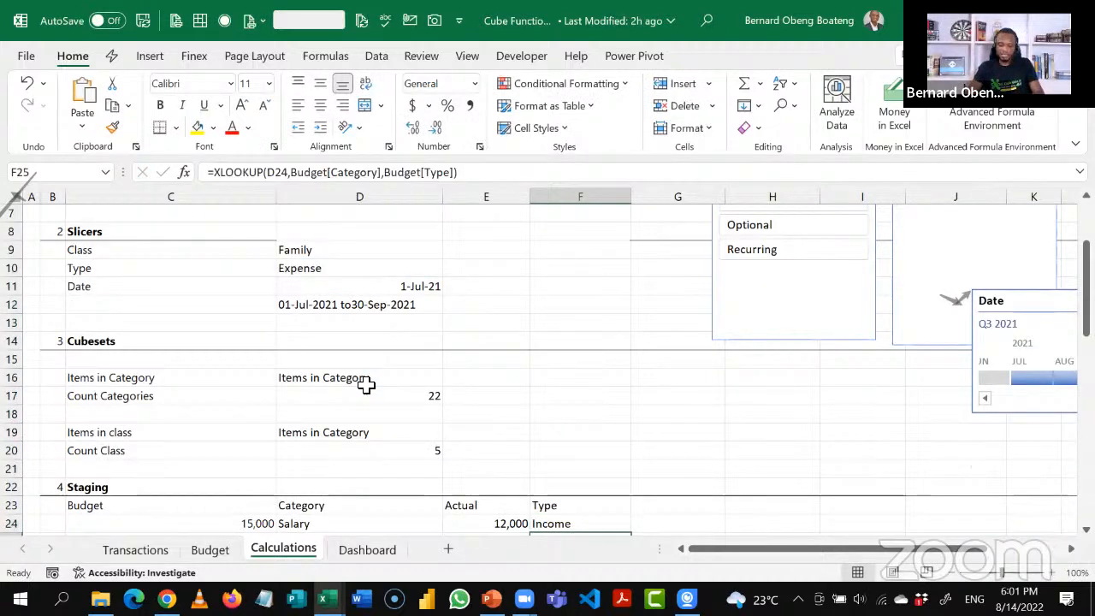
pyautogui.press('Down')
pyautogui.press('Down')
pyautogui.press('Down')
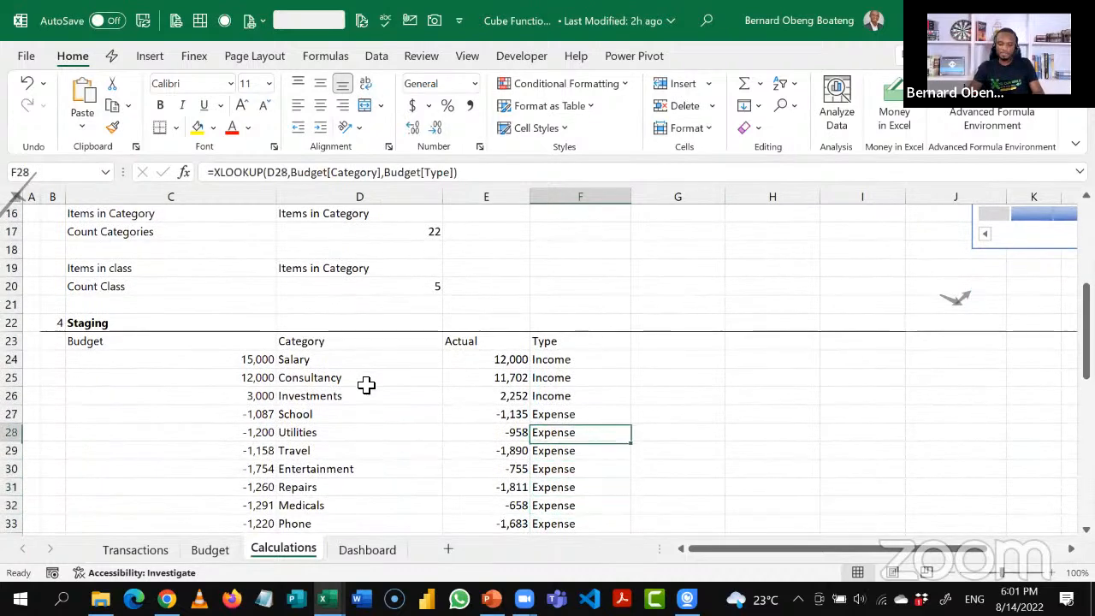
pyautogui.press('Up')
pyautogui.press('Up')
pyautogui.press('Up')
pyautogui.press('Up')
pyautogui.press('Right')
pyautogui.press('Right')
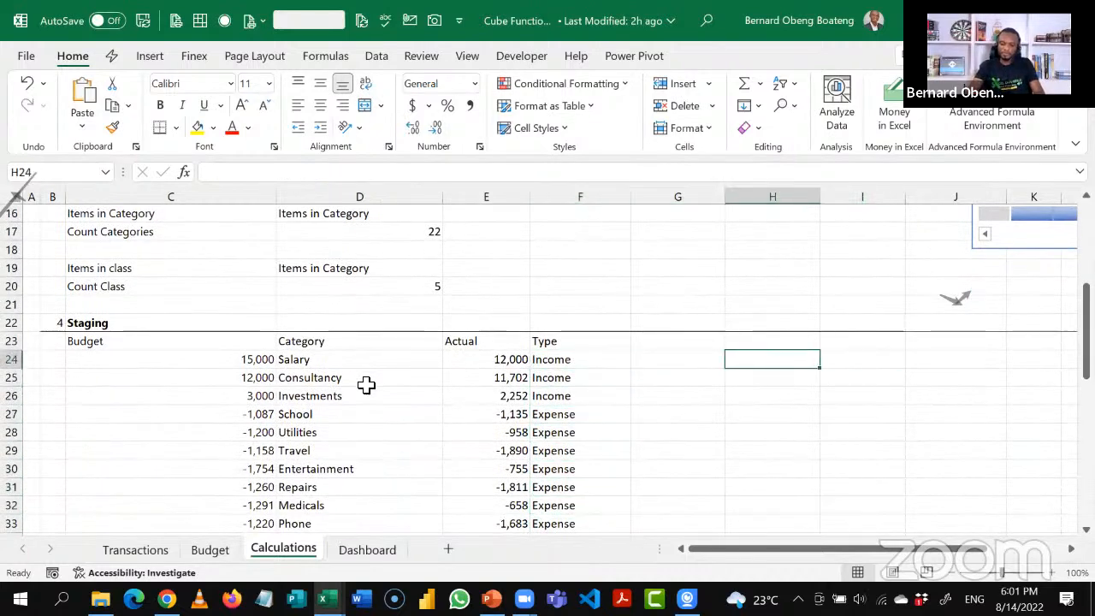
pyautogui.write('=fi')
pyautogui.press('Tab')
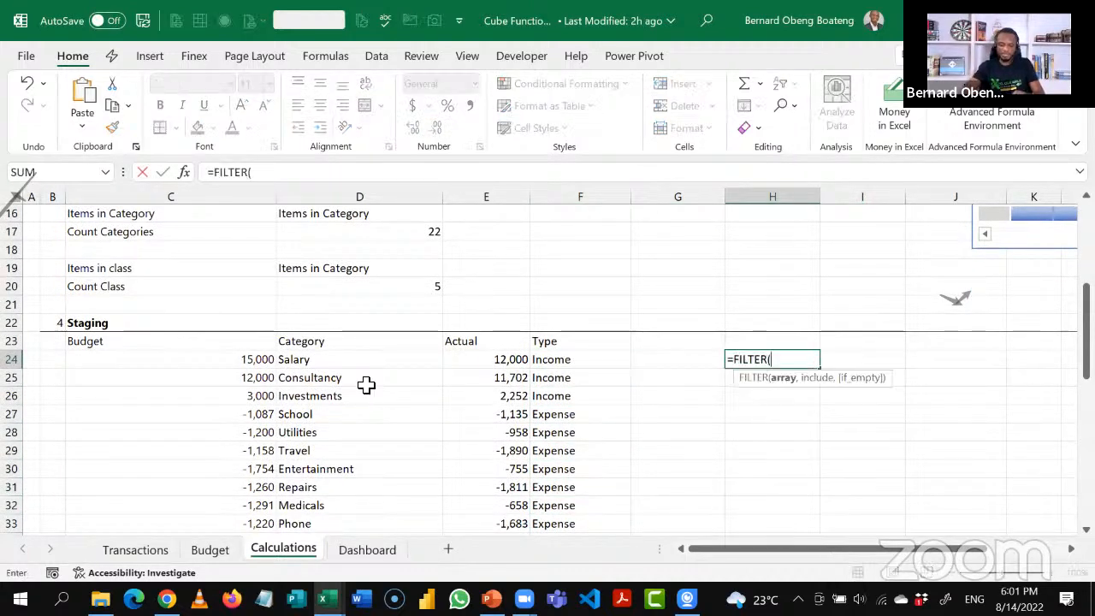
pyautogui.moveTo(259, 359); pyautogui.dragTo(506, 532)
pyautogui.scroll(4, 506, 514)
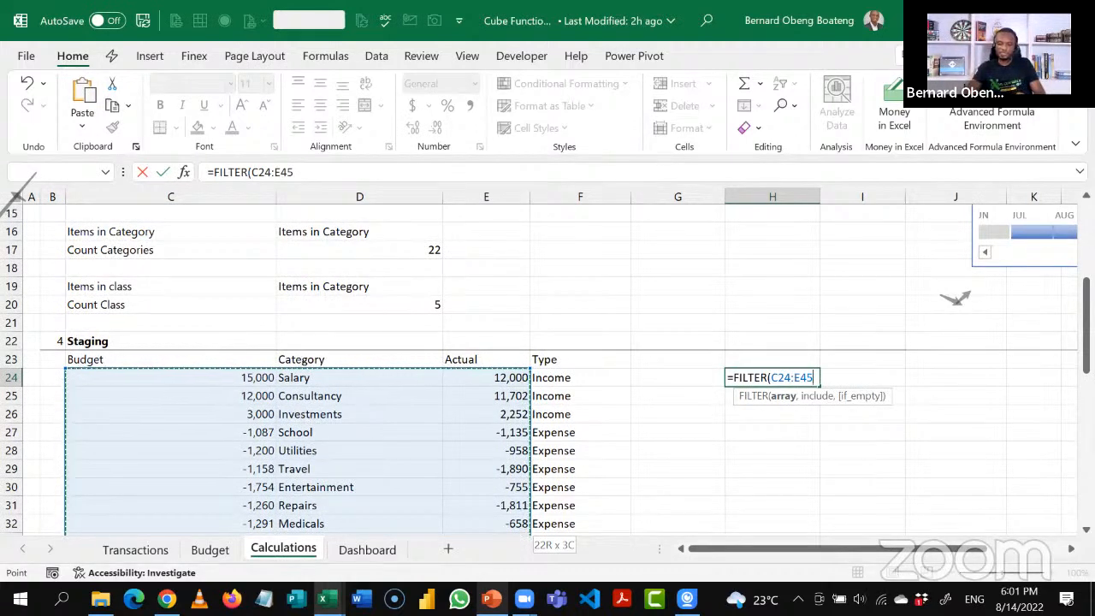
pyautogui.write(',')
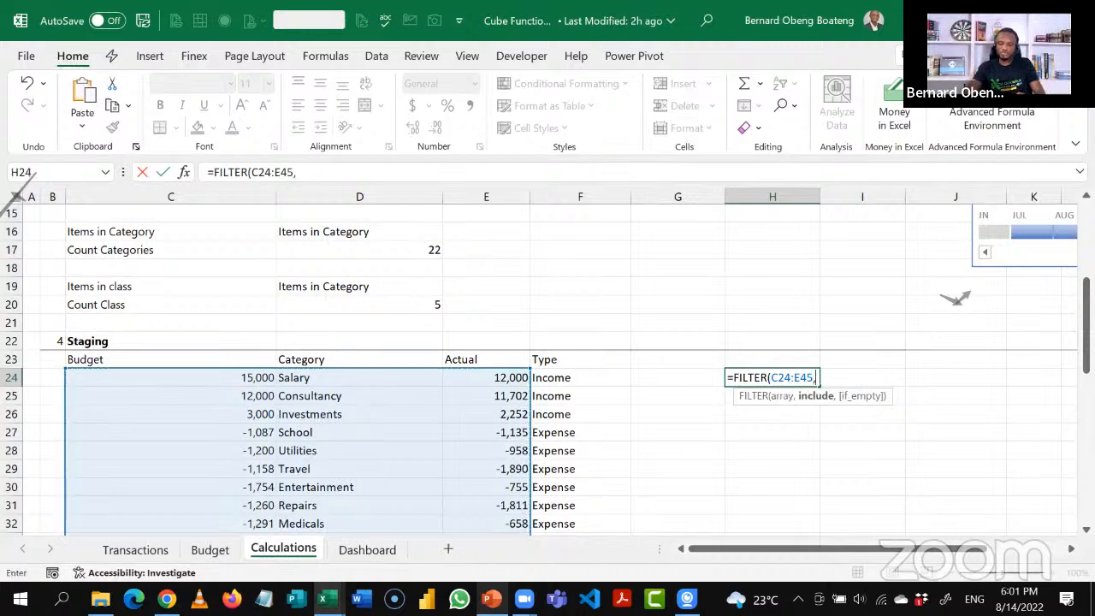
# Set the FILTER condition to F24:F45=Type and close the function's parenthesis.
pyautogui.click(596, 385)
pyautogui.hotkey('ctrl', 'shift', 'Down')
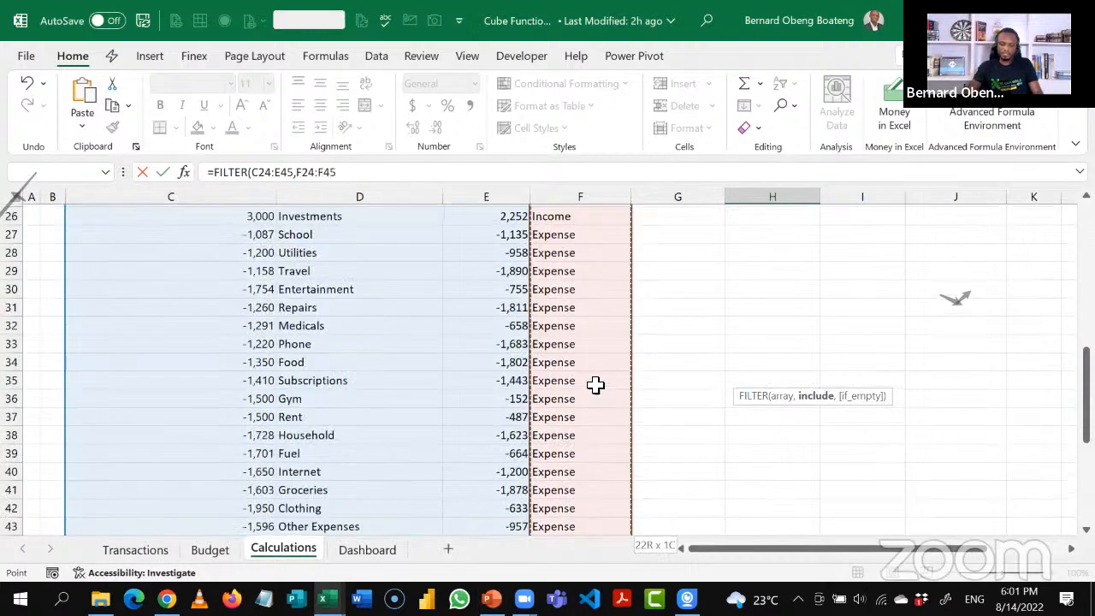
pyautogui.scroll(5, 596, 386)
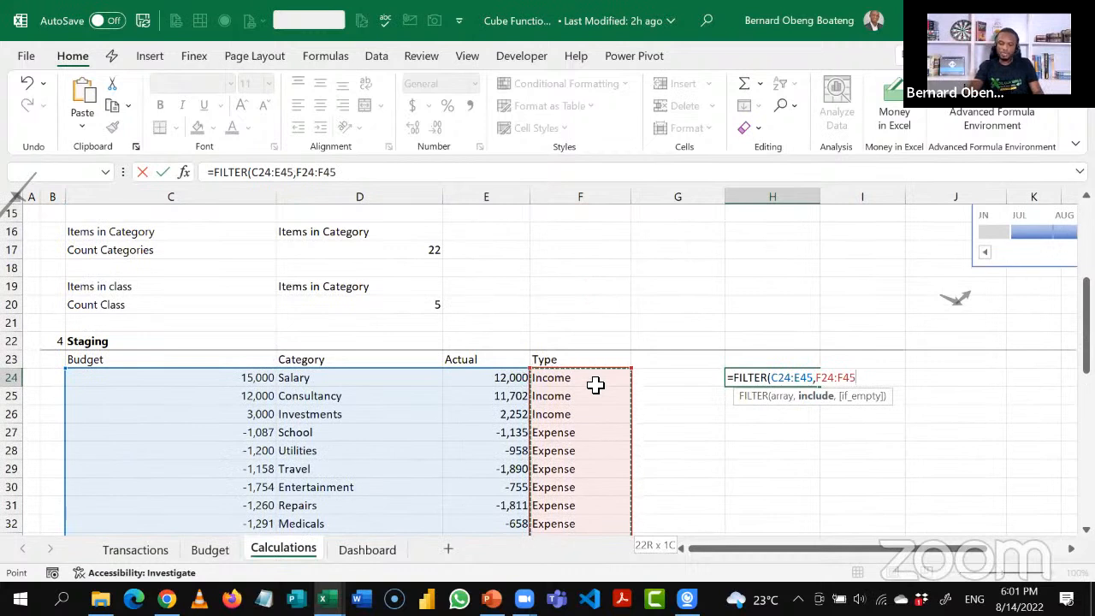
pyautogui.write('=ty')
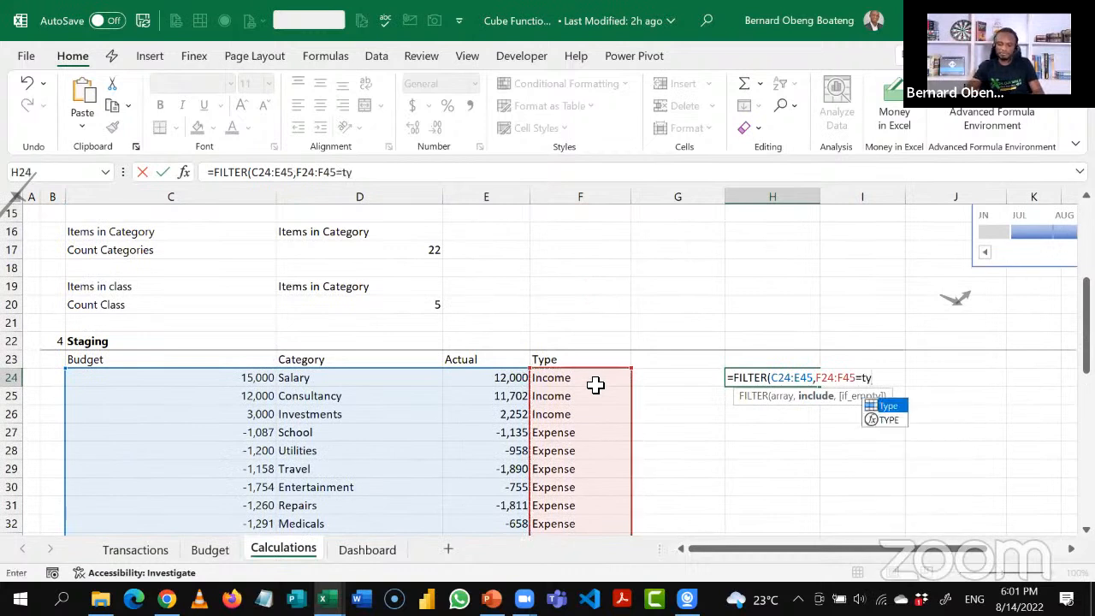
pyautogui.press('Tab')
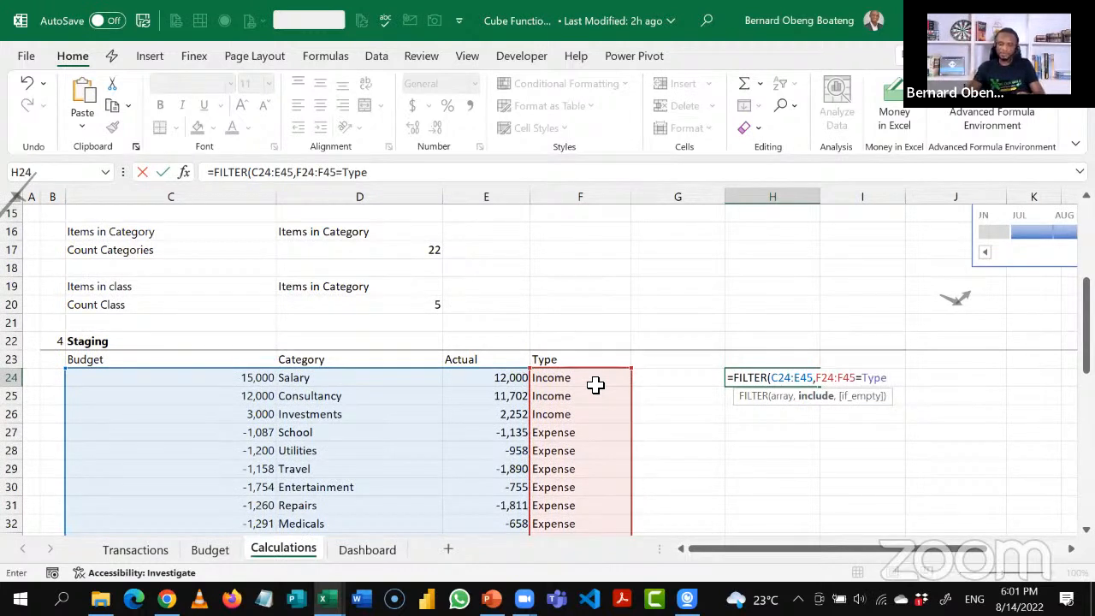
pyautogui.write(')')
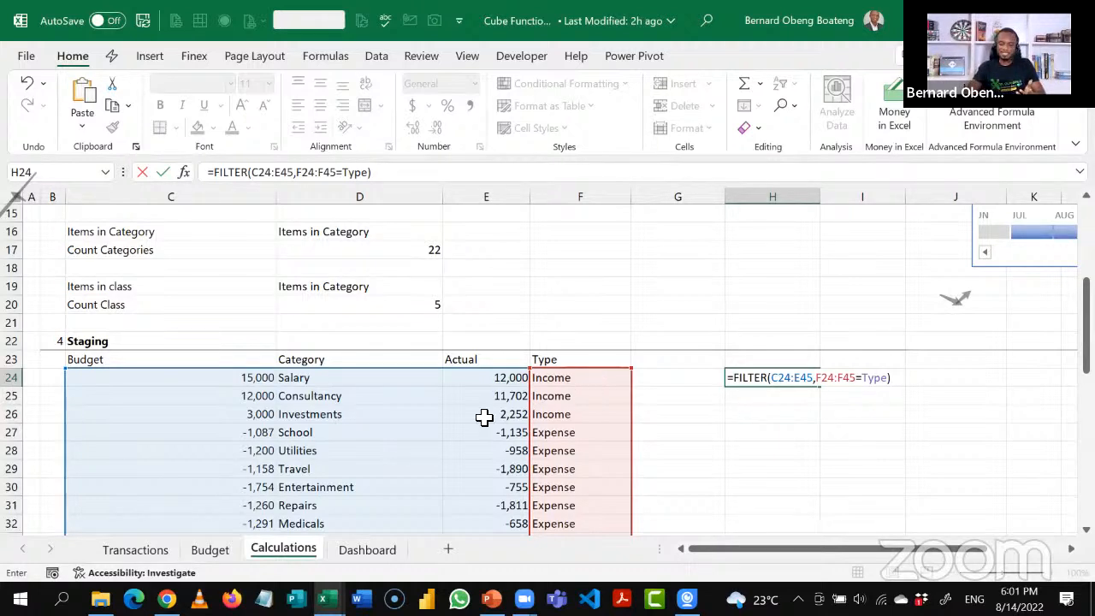
# Wrap the FILTER in H24 in an IF function with the logical test Type="All".
pyautogui.click(733, 380)
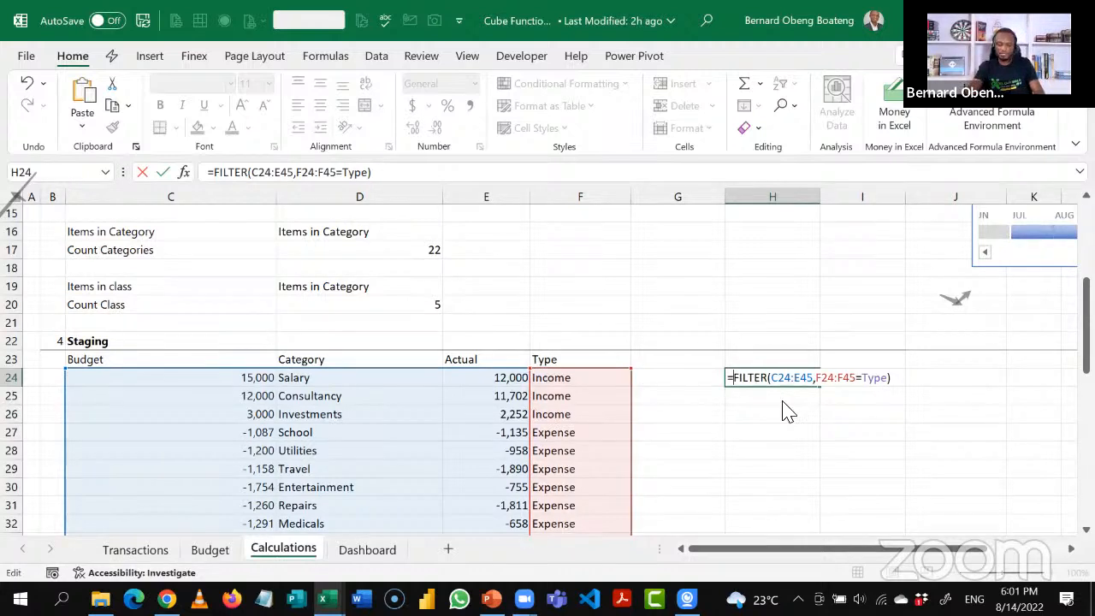
pyautogui.write('IF(')
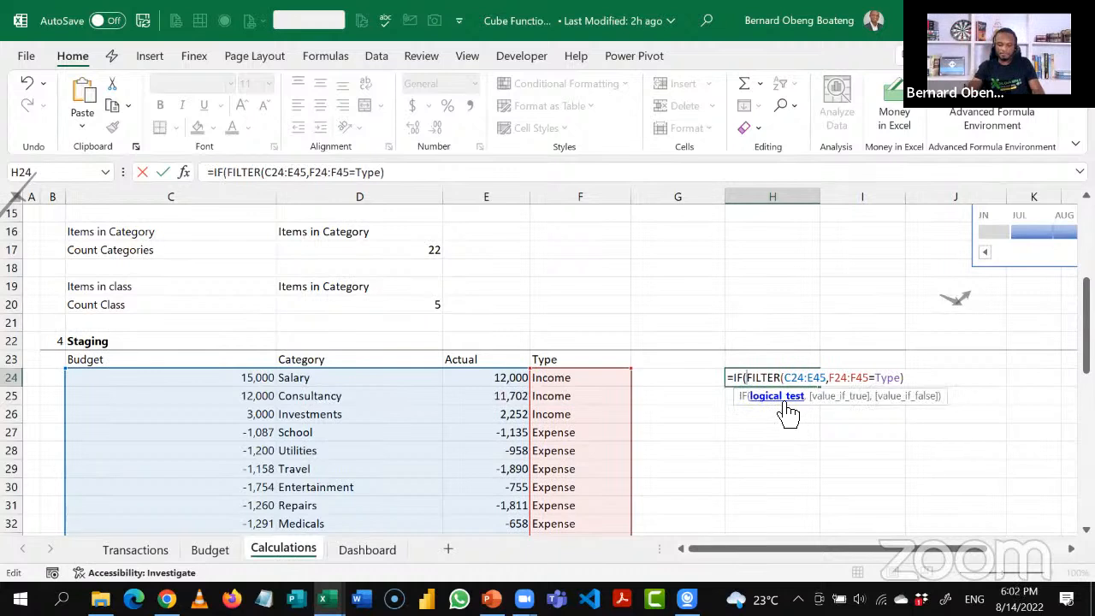
pyautogui.write('Type')
pyautogui.write('="A')
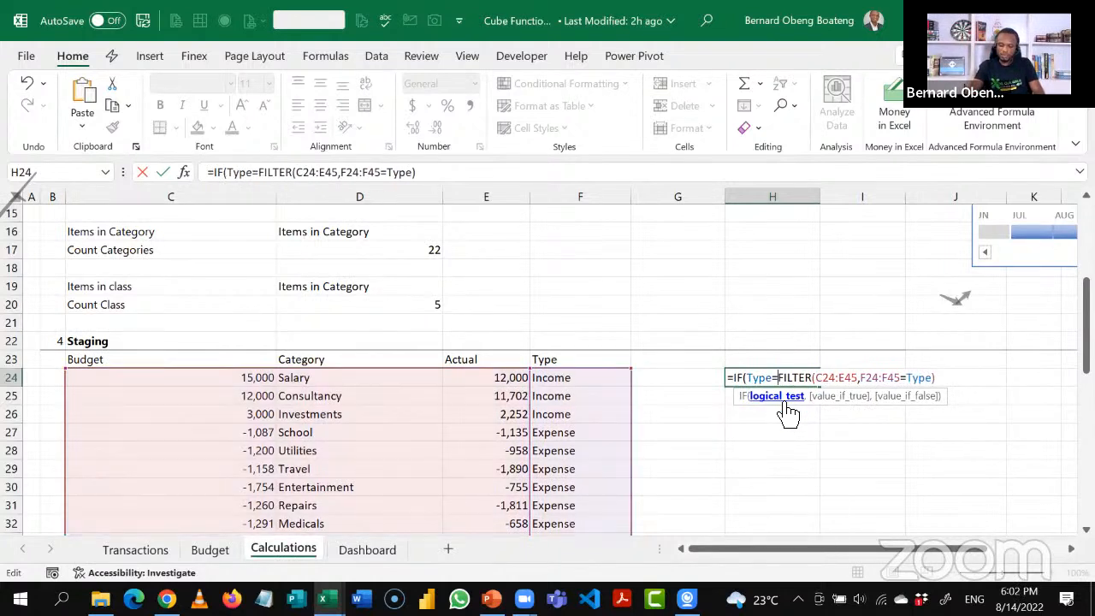
pyautogui.write('ll"')
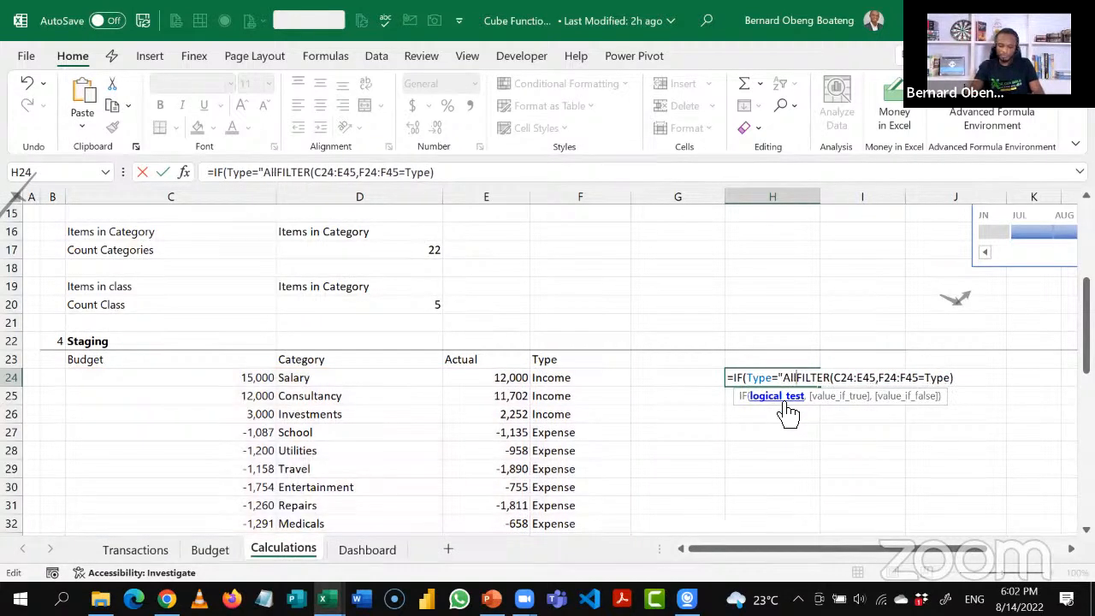
pyautogui.write(',')
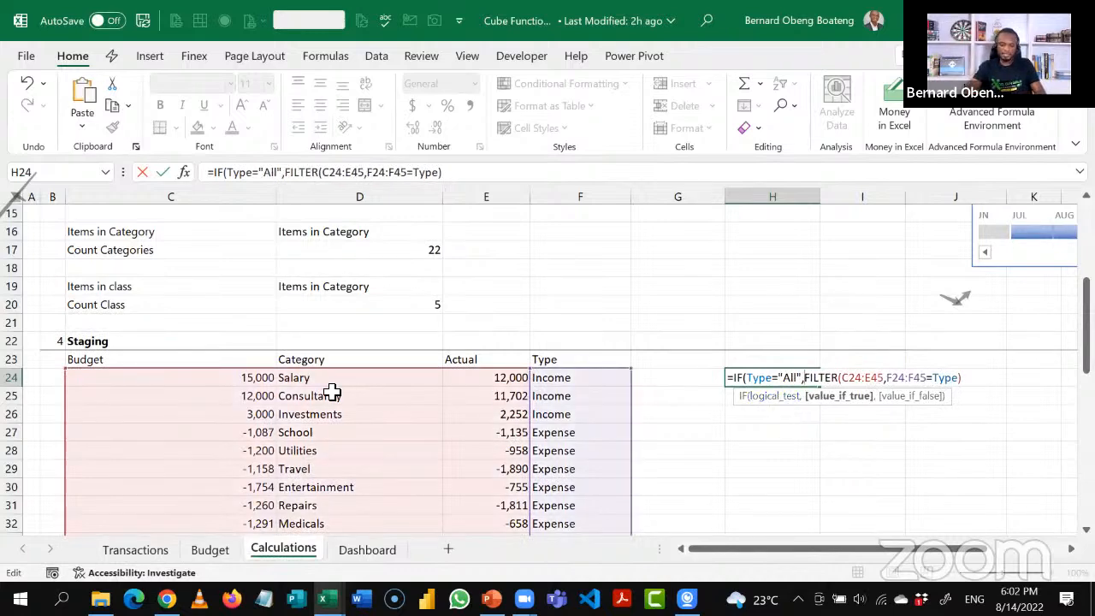
# Return C24:E45 when the IF test is true, keep FILTER as the false result, and commit the formula in H24.
pyautogui.click(250, 377)
pyautogui.moveTo(250, 377); pyautogui.dragTo(484, 425)
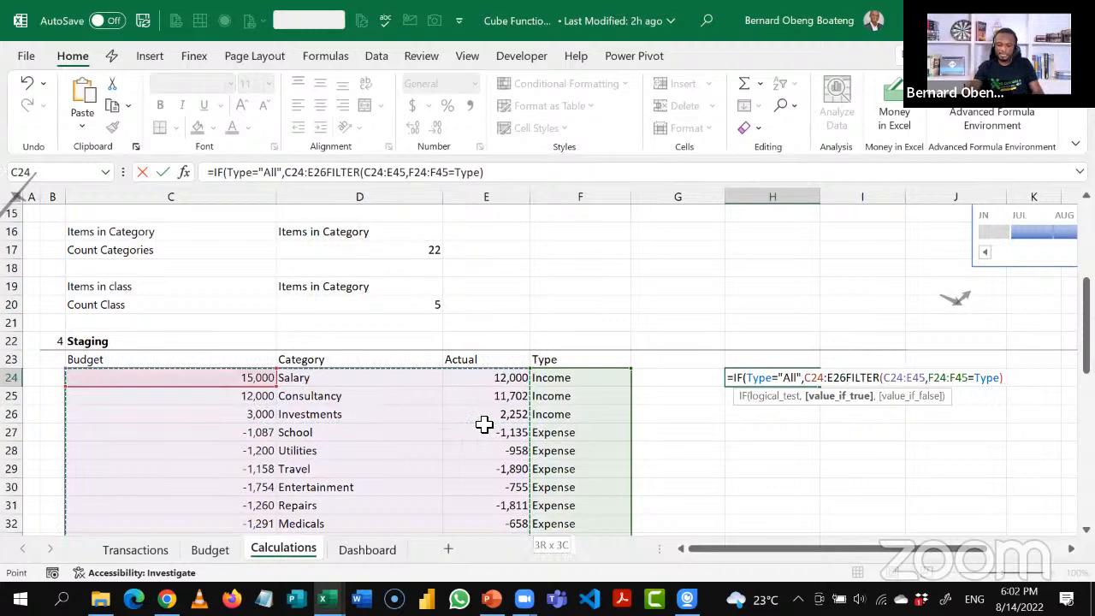
pyautogui.hotkey('ctrl', 'shift', 'Down')
pyautogui.write(',')
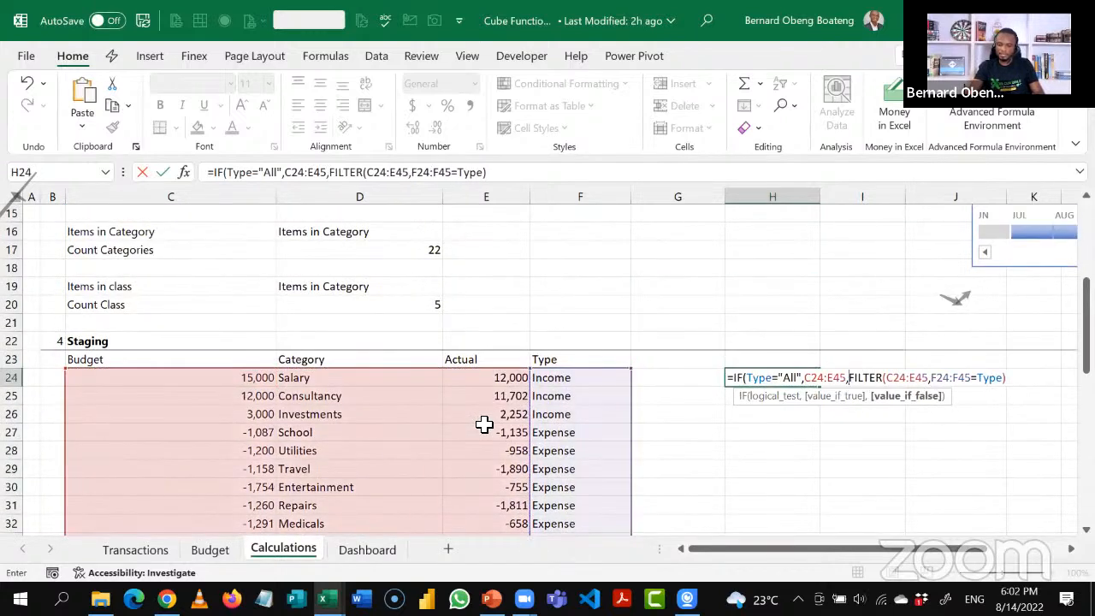
pyautogui.click(1011, 377)
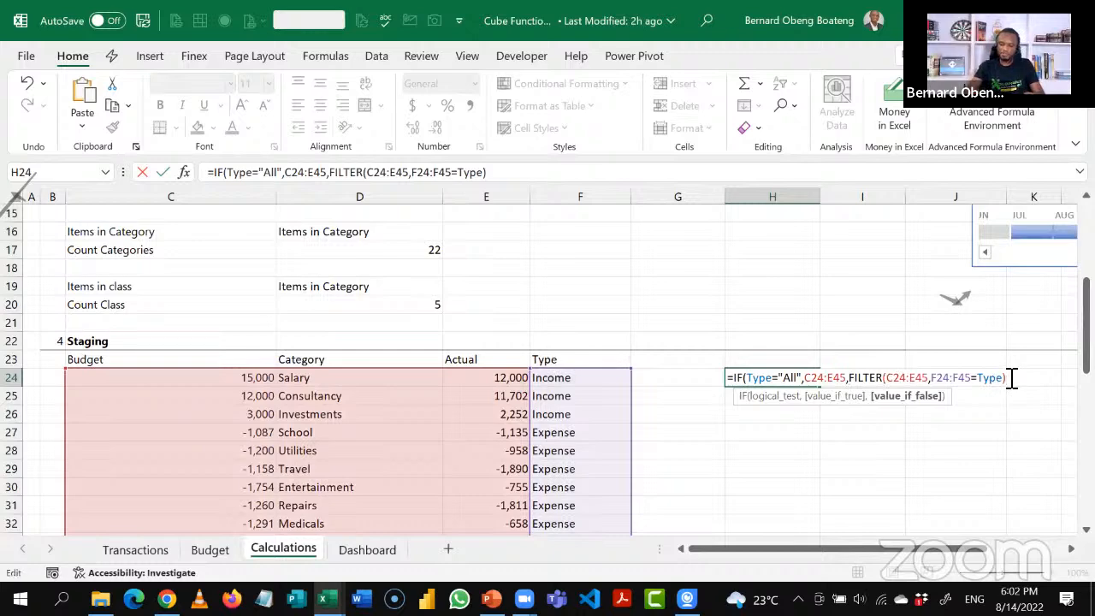
pyautogui.write(')')
pyautogui.hotkey('ctrl', 'Return')
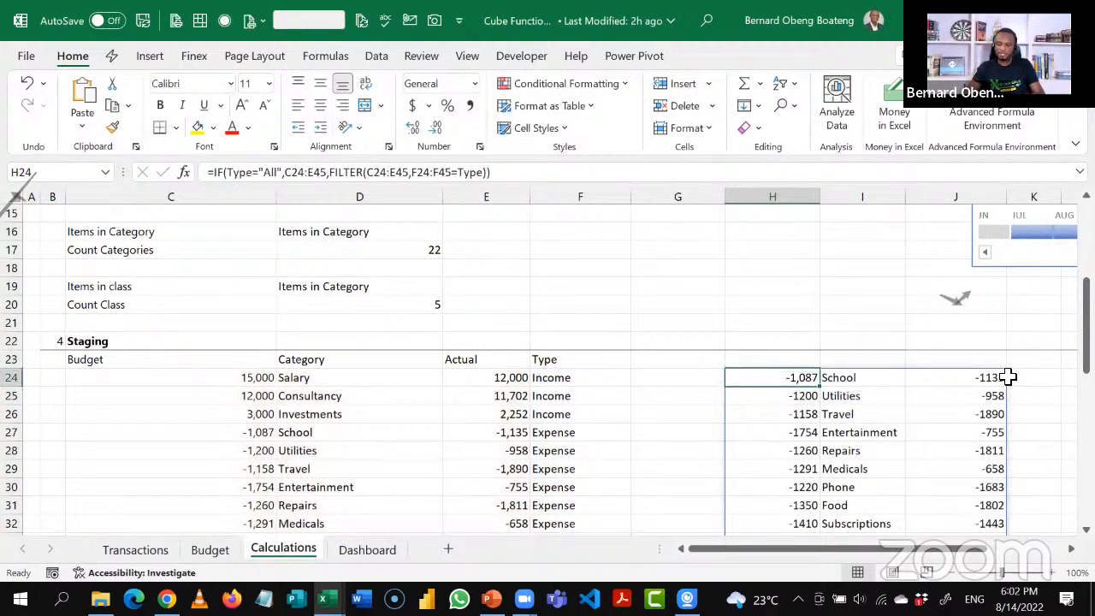
# Move the Type slicer down to the Staging section, between the staged table and the filtered list.
pyautogui.press('Up')
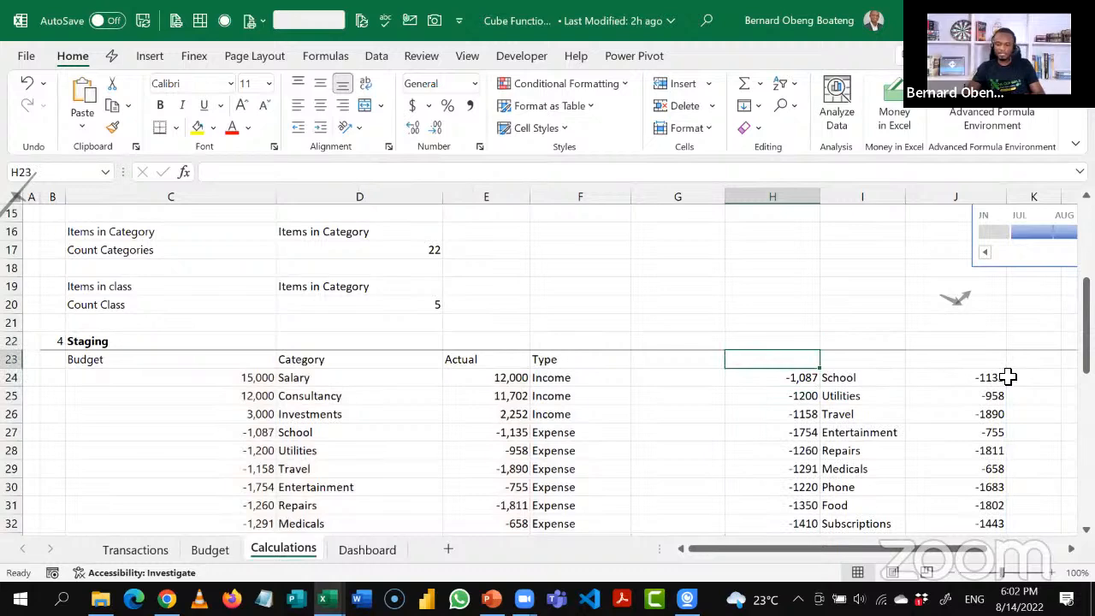
pyautogui.scroll(5, 955, 298)
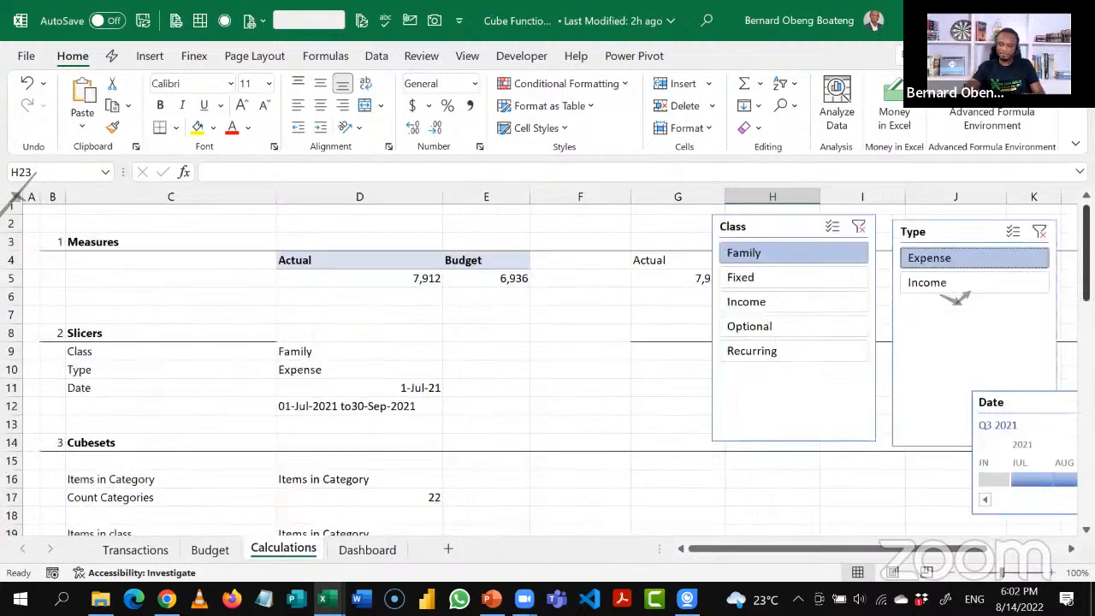
pyautogui.moveTo(978, 242); pyautogui.dragTo(696, 520)
pyautogui.scroll(-1, 696, 521)
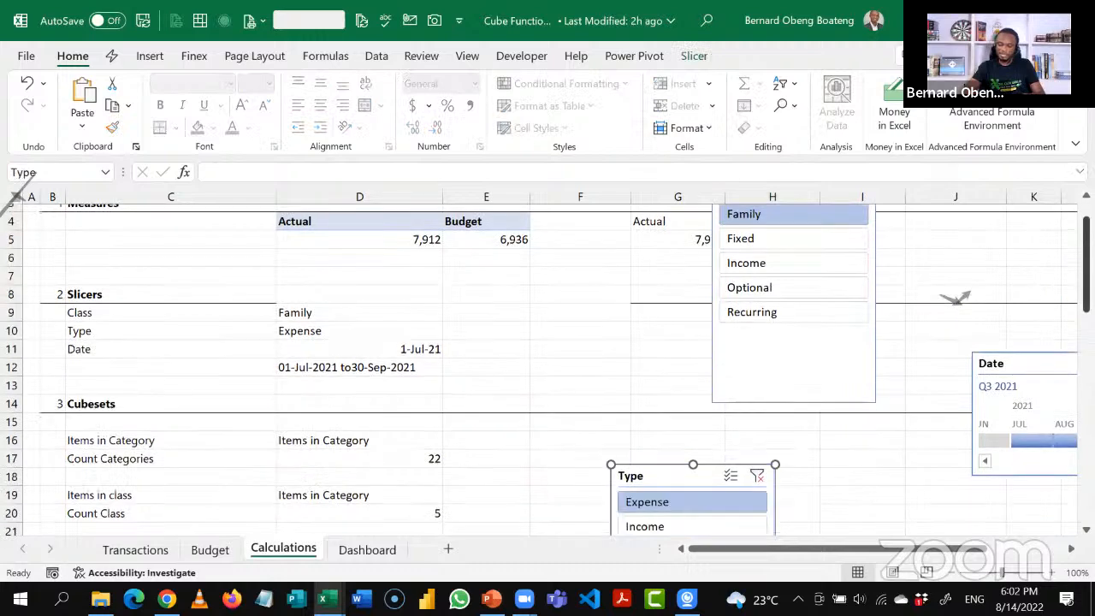
pyautogui.scroll(-6, 695, 520)
pyautogui.moveTo(724, 336); pyautogui.dragTo(714, 431)
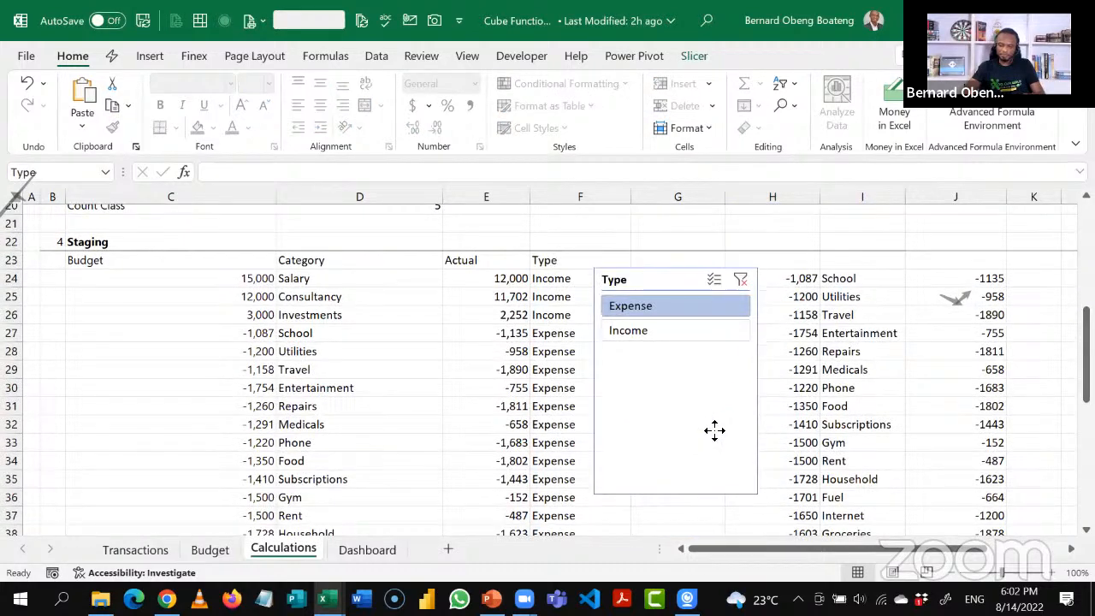
# Test the H24 list by selecting Income in the Type slicer and clearing its filter, and shift the slicer up to around row 21.
pyautogui.click(715, 340)
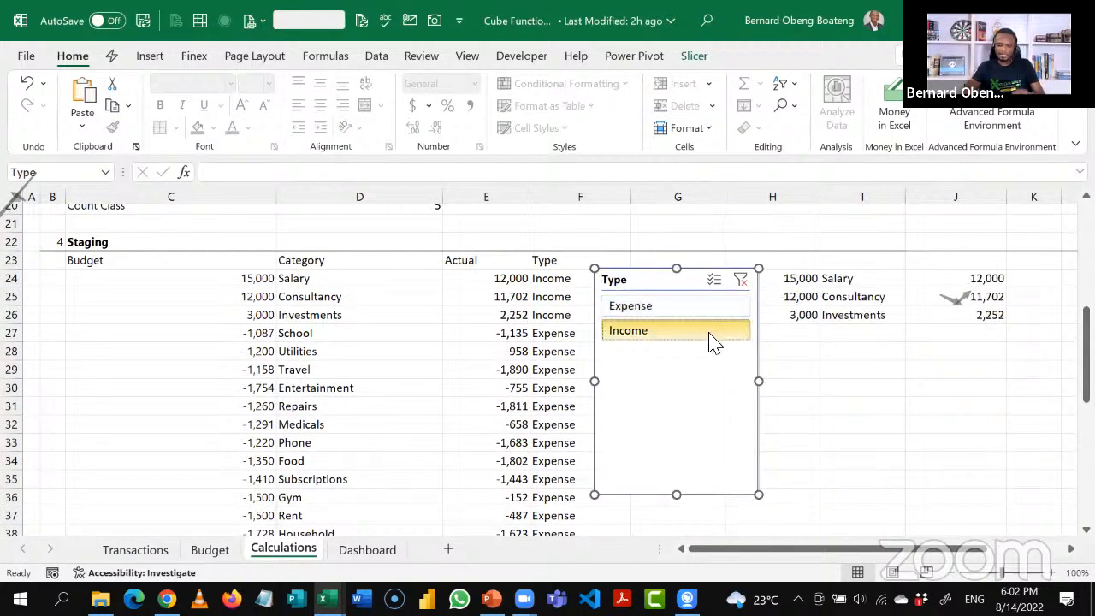
pyautogui.click(740, 281)
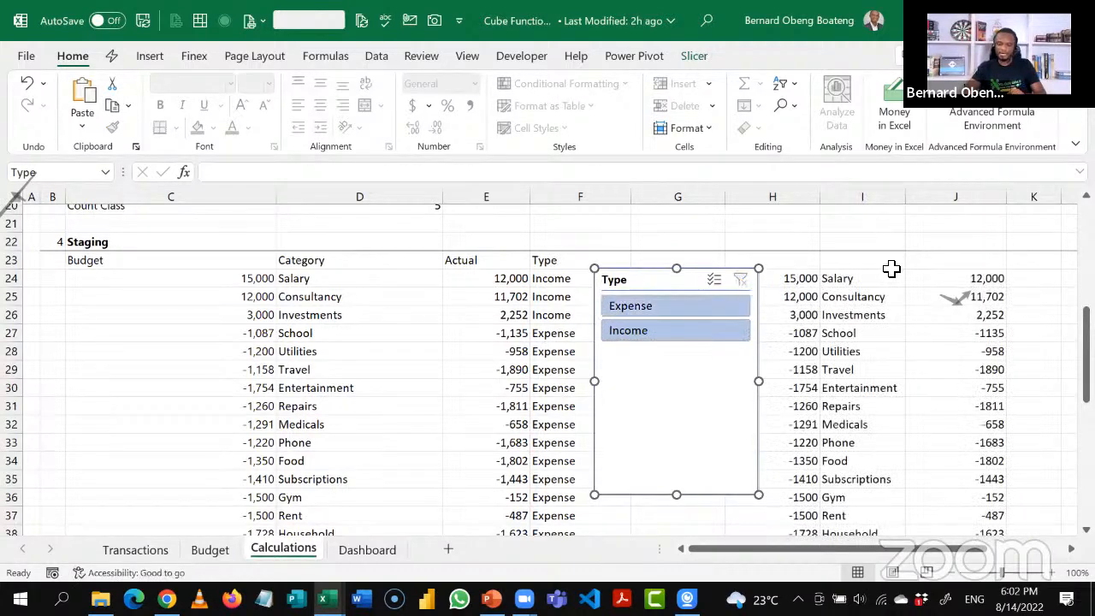
pyautogui.moveTo(667, 286); pyautogui.dragTo(656, 241)
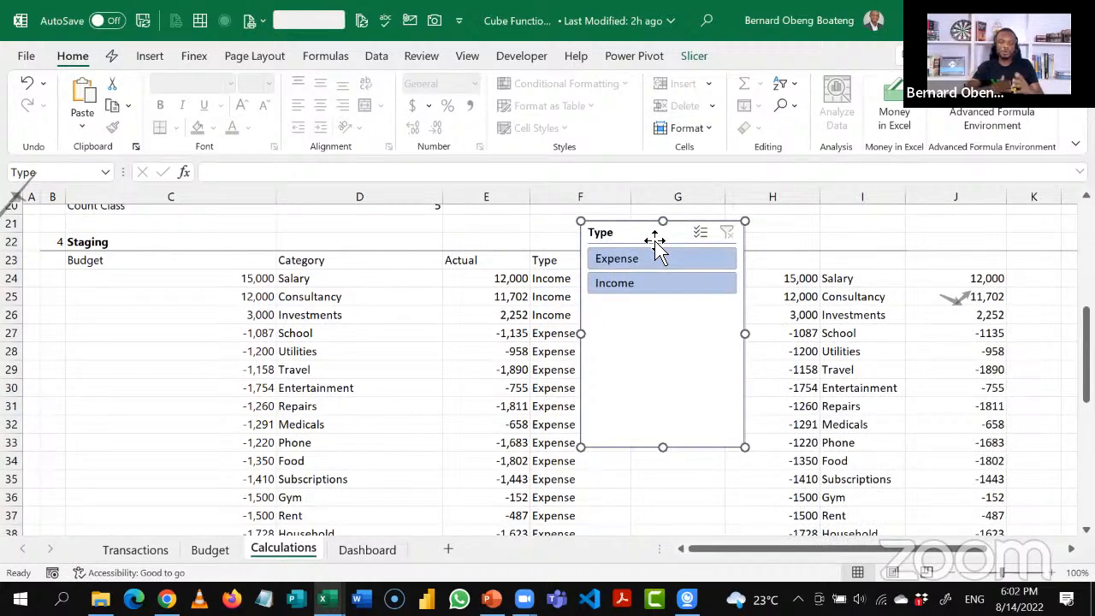
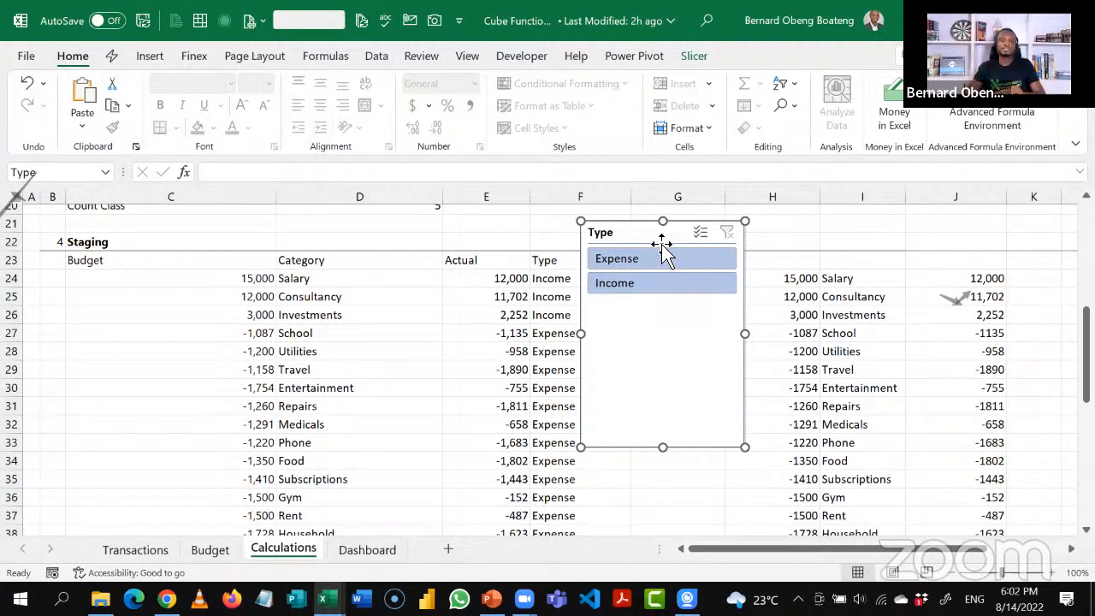
# Look through the staged categories on the Calculations sheet down to the Grand Totals heading in the Calculations section.
pyautogui.click(426, 359)
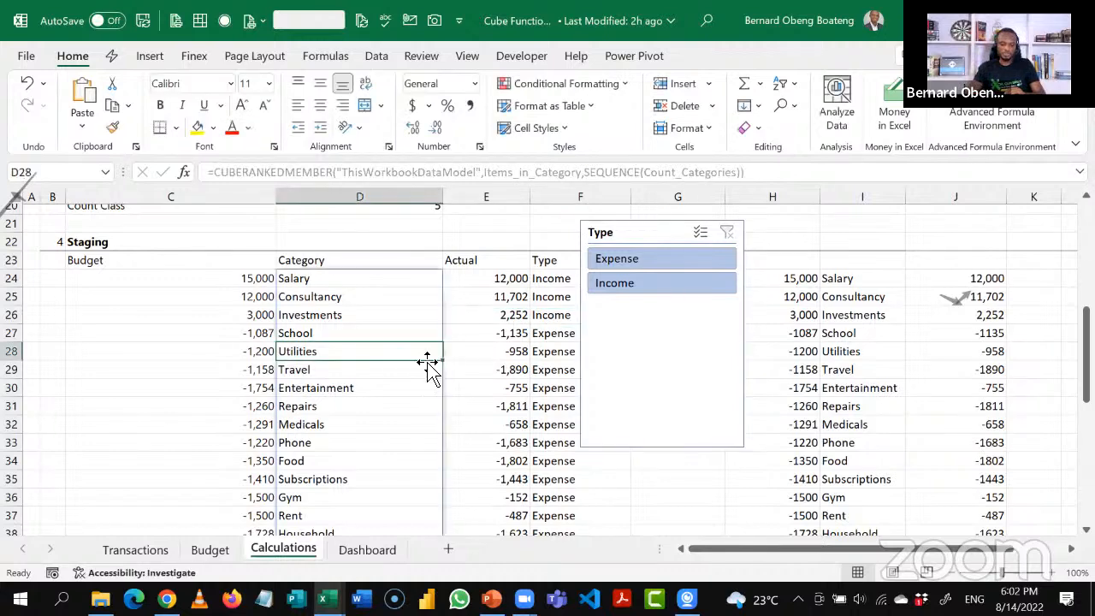
pyautogui.press('Down')
pyautogui.press('Down')
pyautogui.press('Down')
pyautogui.press('Down')
pyautogui.press('Down')
pyautogui.press('Down')
pyautogui.press('Down')
pyautogui.press('Down')
pyautogui.press('Down')
pyautogui.press('Down')
pyautogui.press('Down')
pyautogui.press('Down')
pyautogui.press('Down')
pyautogui.press('Down')
pyautogui.press('Down')
pyautogui.press('Down')
pyautogui.press('Down')
pyautogui.press('Down')
pyautogui.press('Down')
pyautogui.press('Down')
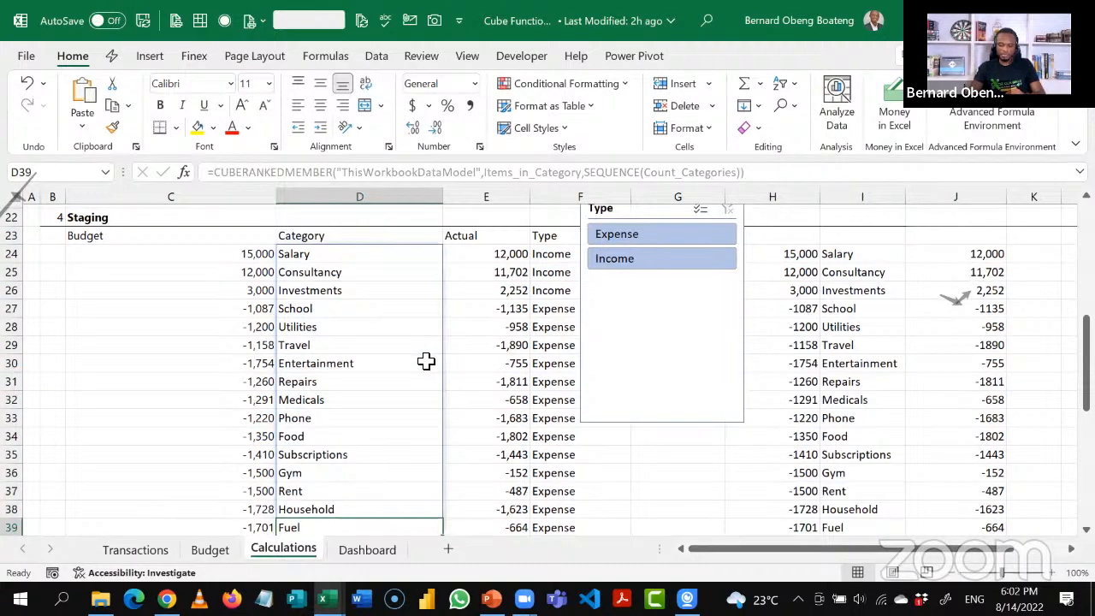
pyautogui.press('Down')
pyautogui.press('Down')
pyautogui.press('Down')
pyautogui.press('Down')
pyautogui.press('Down')
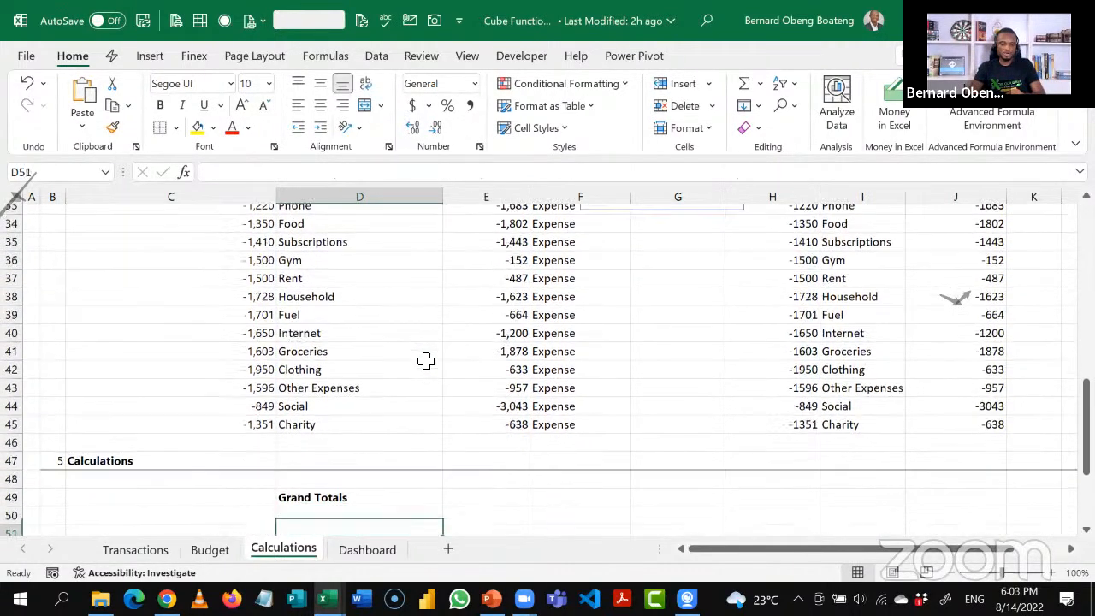
# Examine the Dashboard's category table, the Income and Expenses chart, and the cell links of the Inflows, Outflows and Net cards.
pyautogui.hotkey('ctrl', 'pagedown')
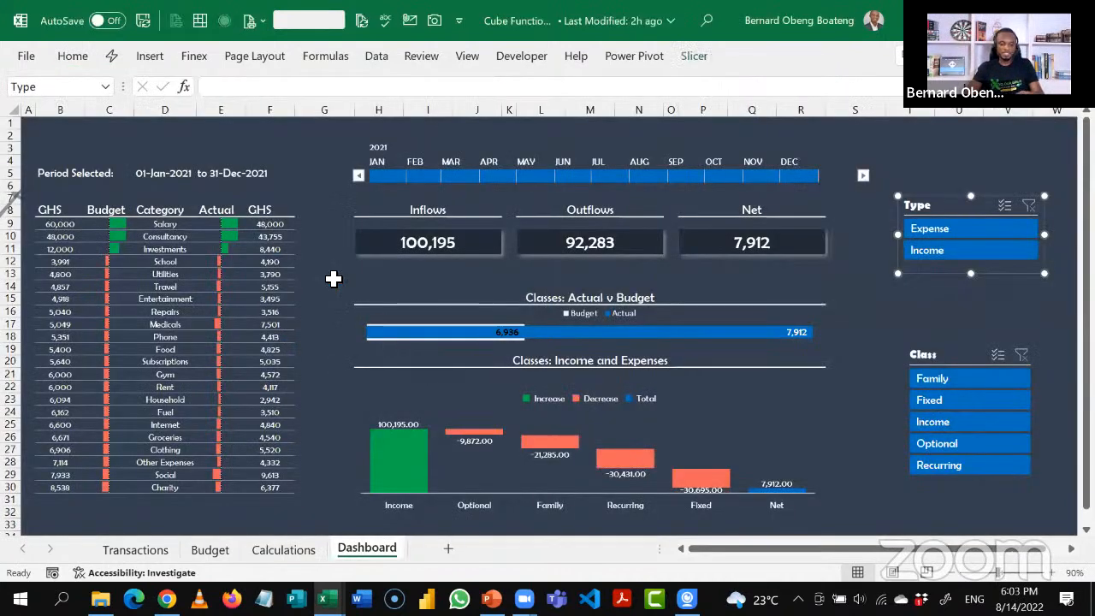
pyautogui.click(154, 261)
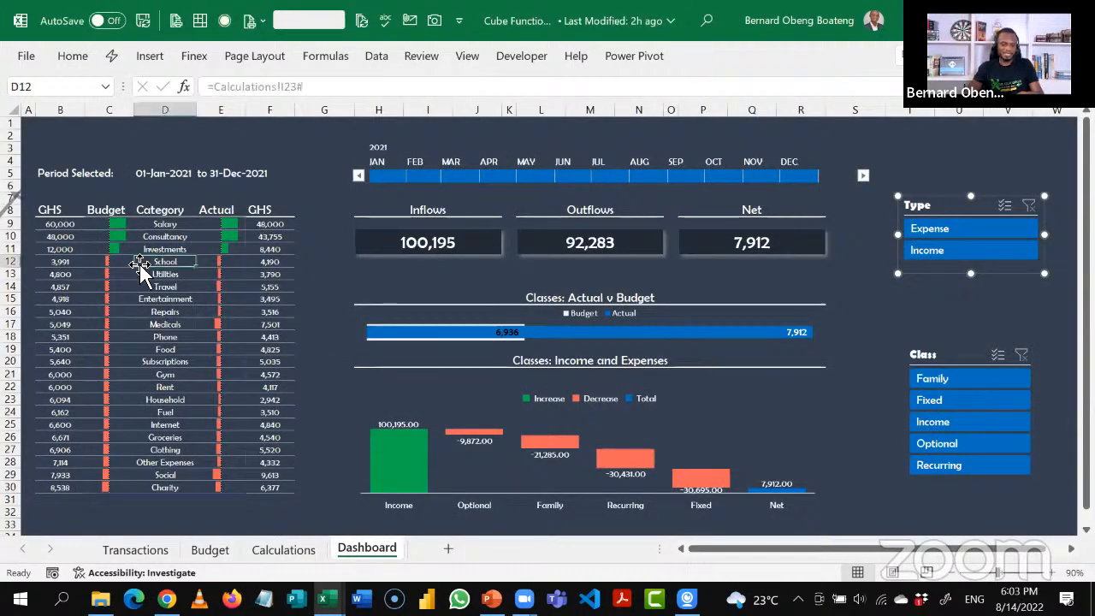
pyautogui.click(418, 394)
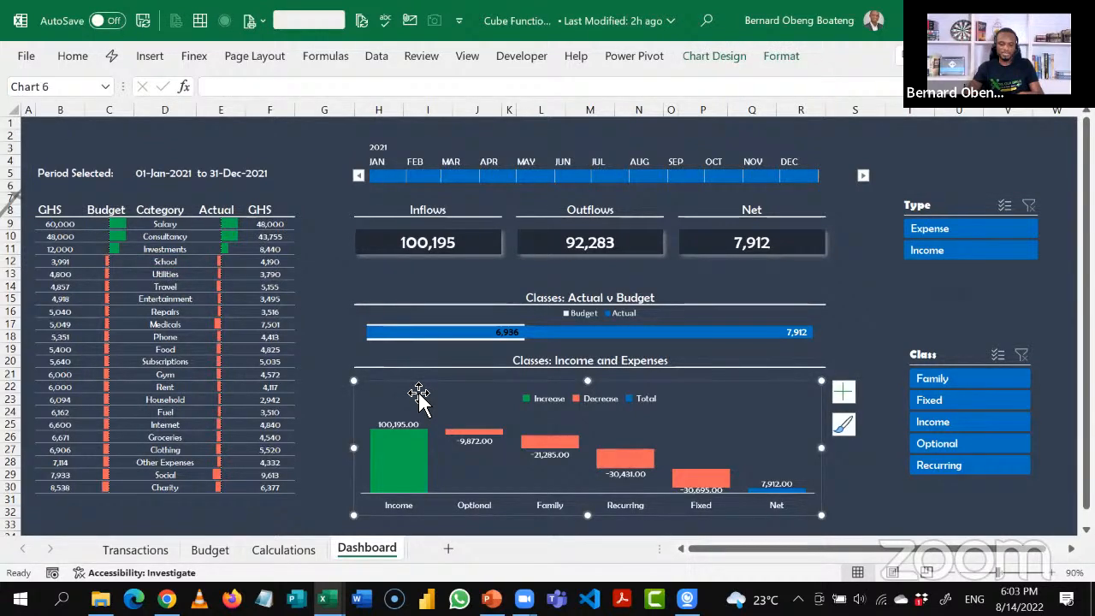
pyautogui.click(431, 242)
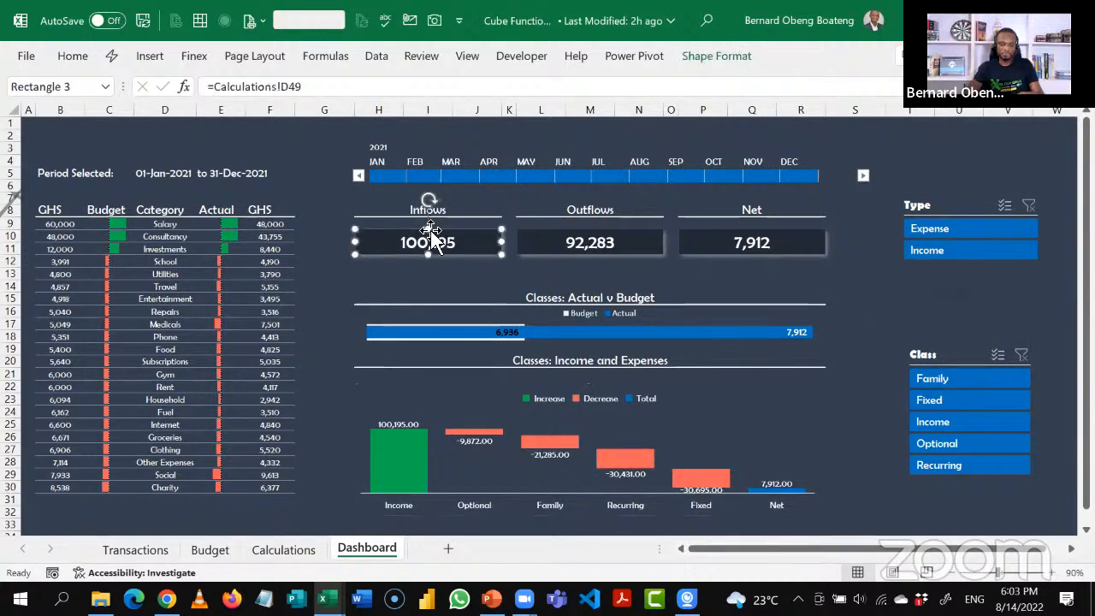
pyautogui.click(640, 235)
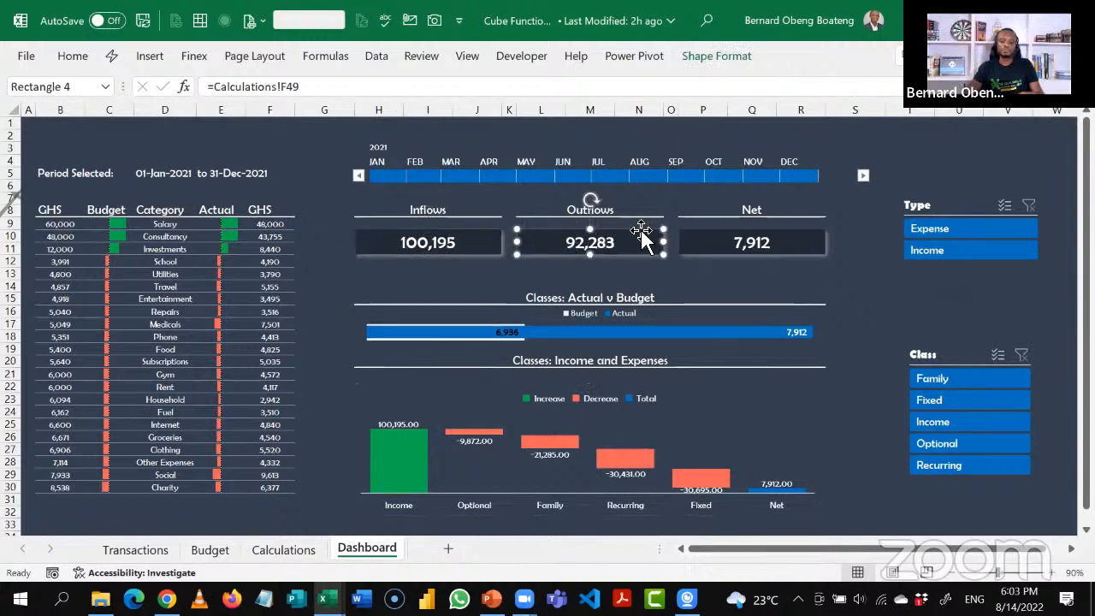
pyautogui.click(733, 245)
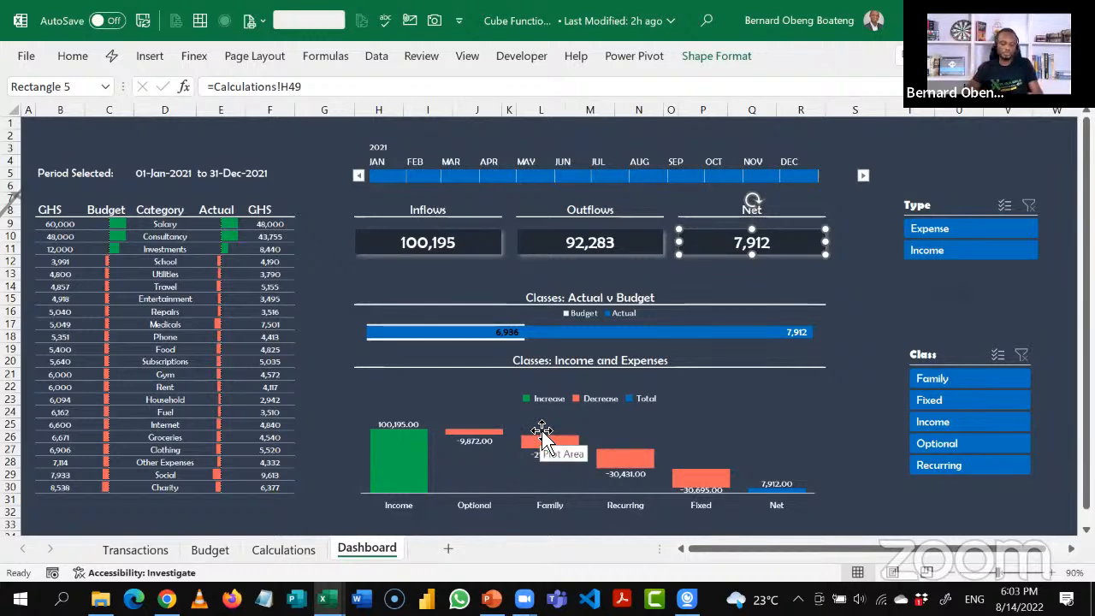
# Under Grand Totals on the Calculations sheet, enter the headings Inflows in E50, Outflows in G50 and Net in I50.
pyautogui.hotkey('ctrl', 'pageup')
pyautogui.click(395, 458)
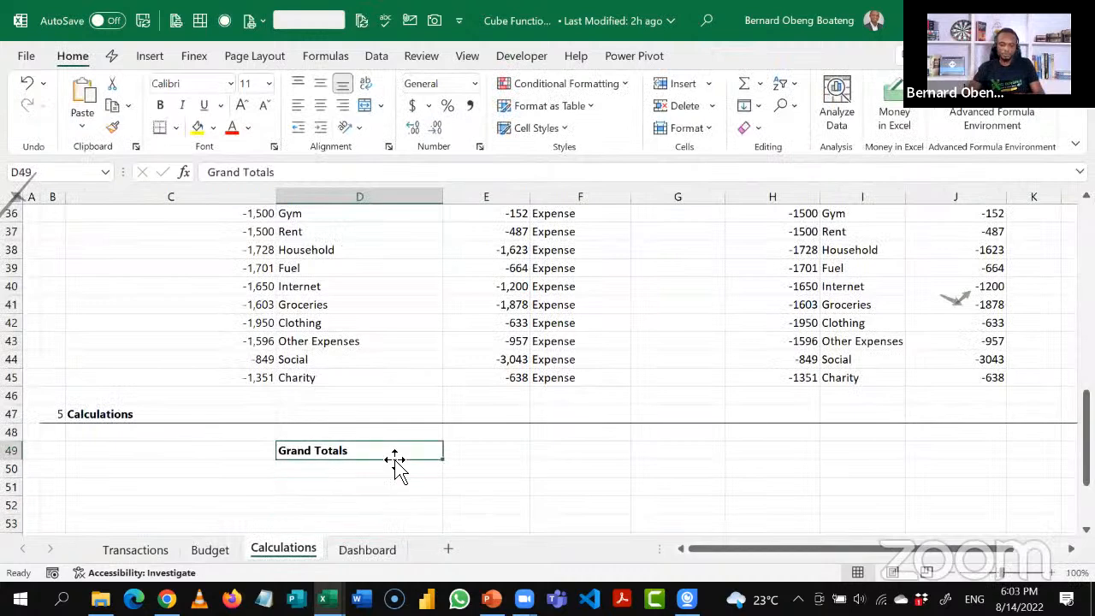
pyautogui.press('Down')
pyautogui.press('Down')
pyautogui.press('Right')
pyautogui.press('Up')
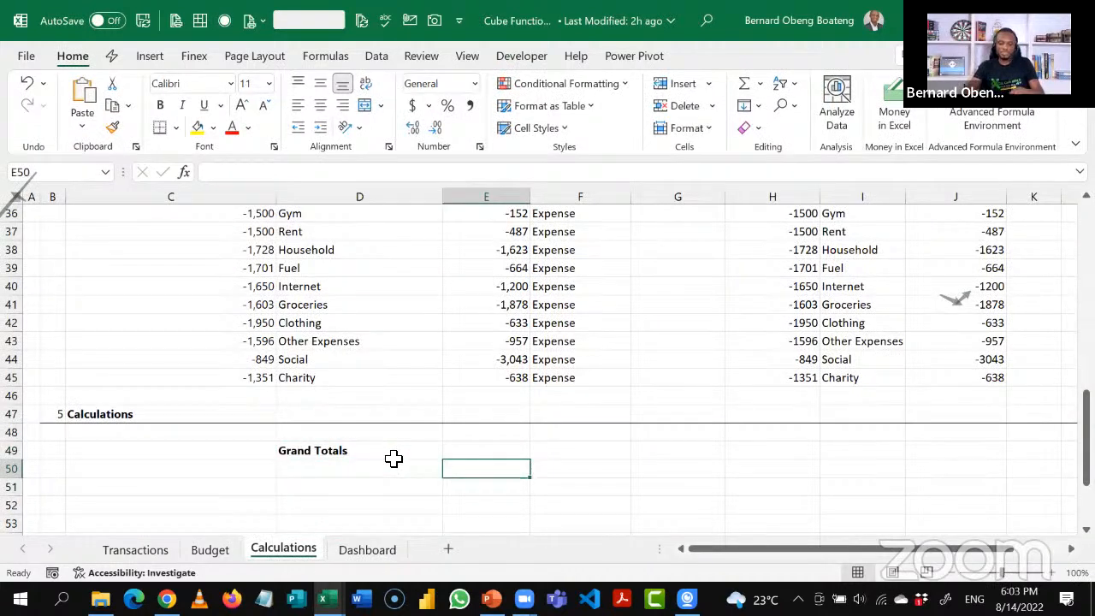
pyautogui.write('Inflows')
pyautogui.press('Tab')
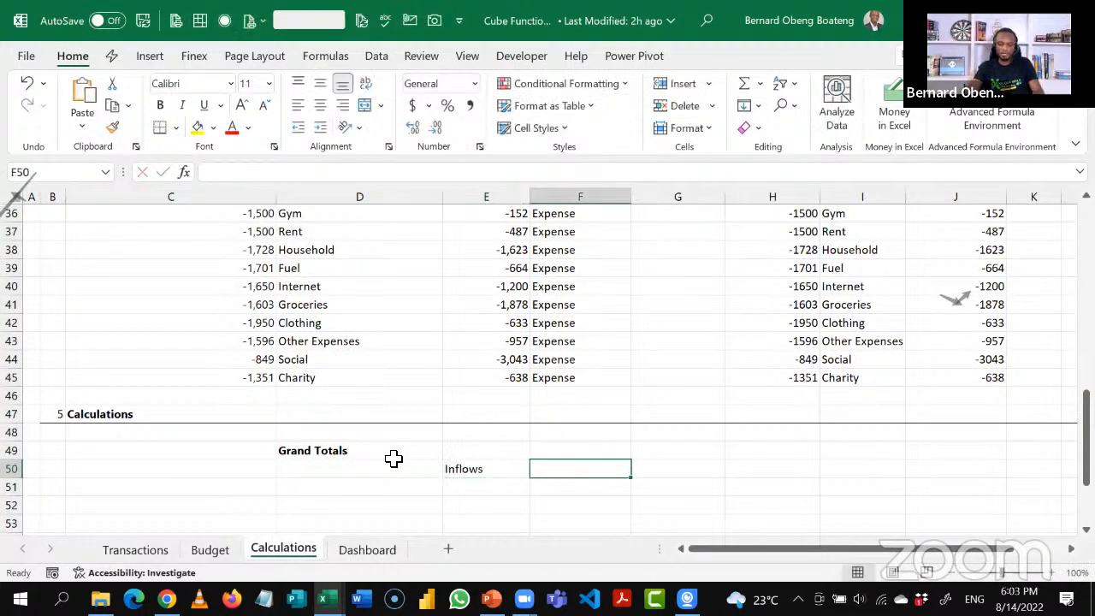
pyautogui.press('Tab')
pyautogui.write('Outflows')
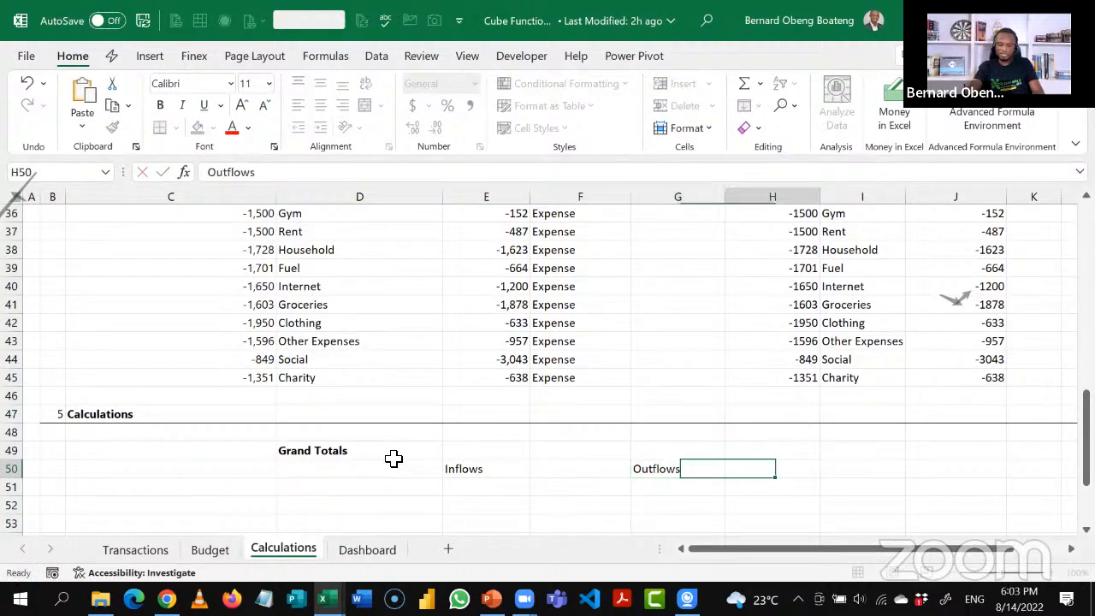
pyautogui.press('Tab')
pyautogui.write('Net')
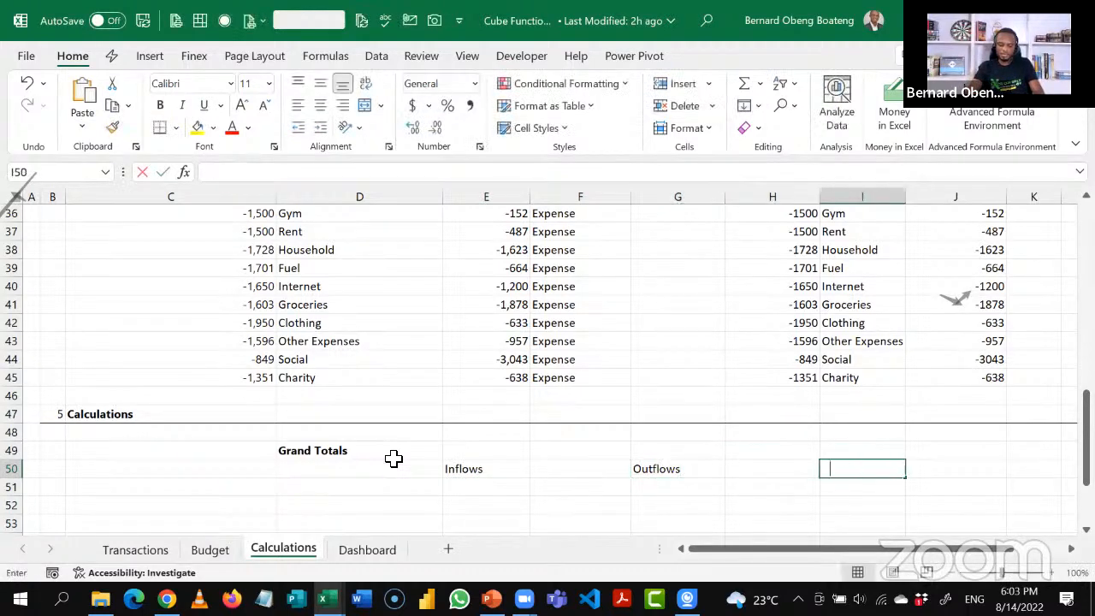
pyautogui.press('Return')
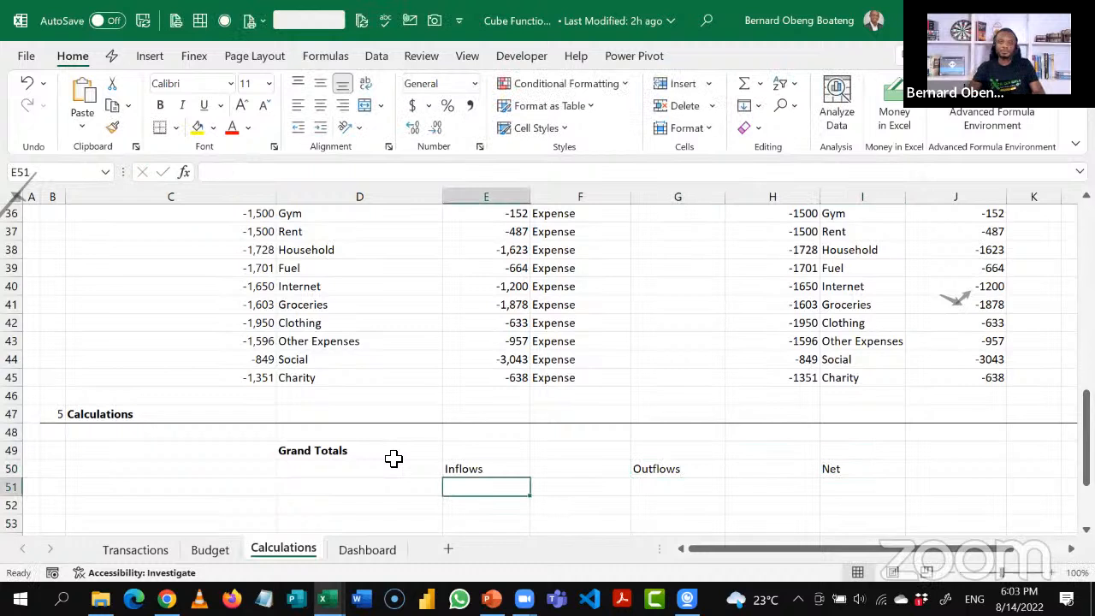
# Start a CUBEVALUE formula in E51 under Inflows with "ThisWorkbookDataModel" as the connection.
pyautogui.press('Down')
pyautogui.press('Up')
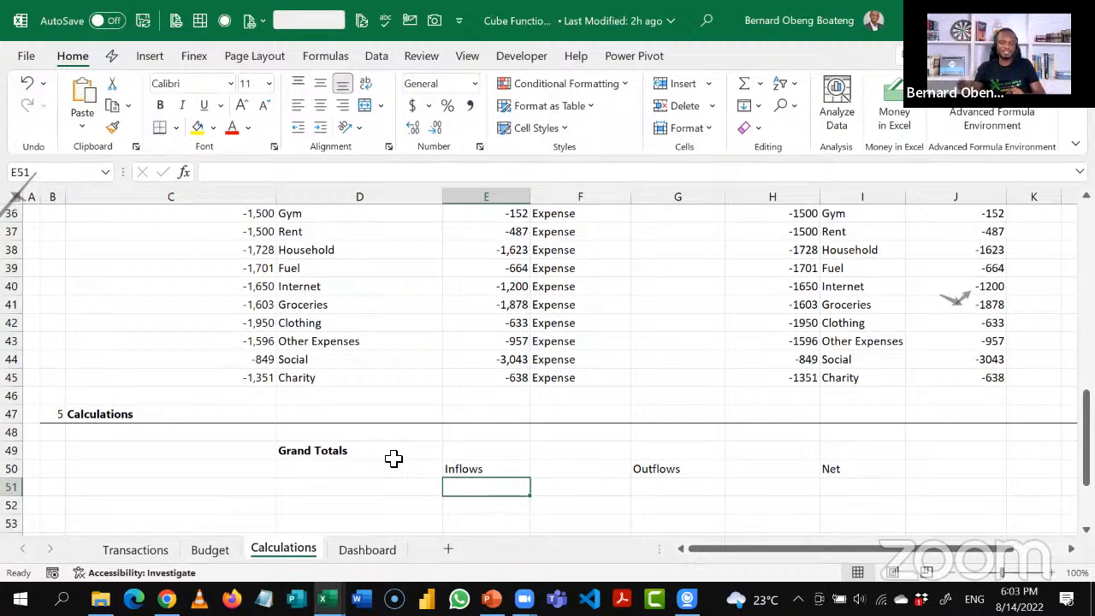
pyautogui.write('=')
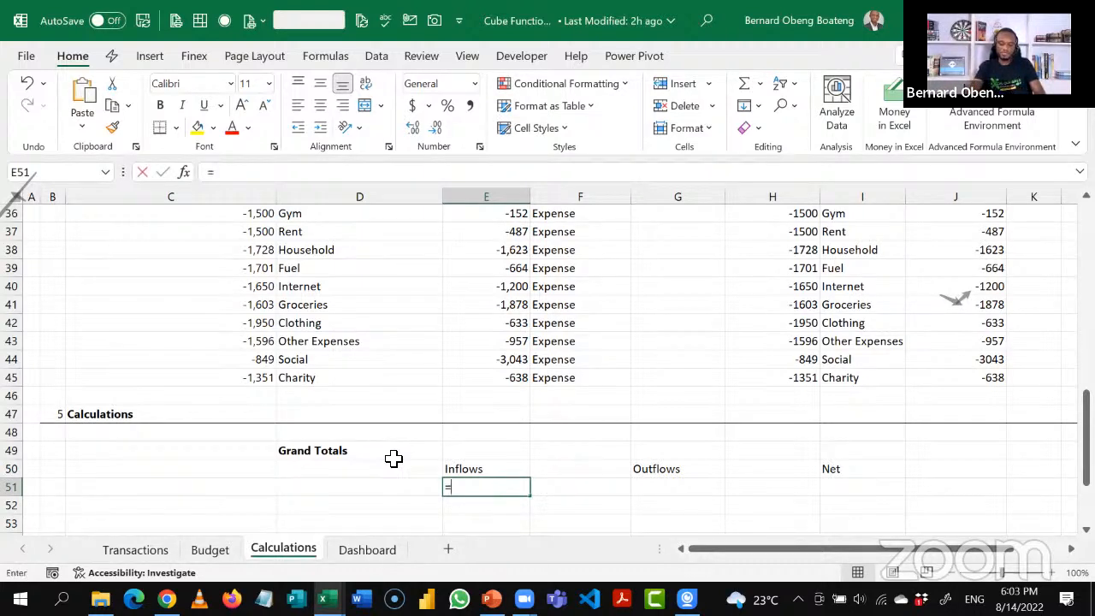
pyautogui.write('cub')
pyautogui.press('Down')
pyautogui.press('Down')
pyautogui.press('Down')
pyautogui.press('Down')
pyautogui.press('Down')
pyautogui.press('Down')
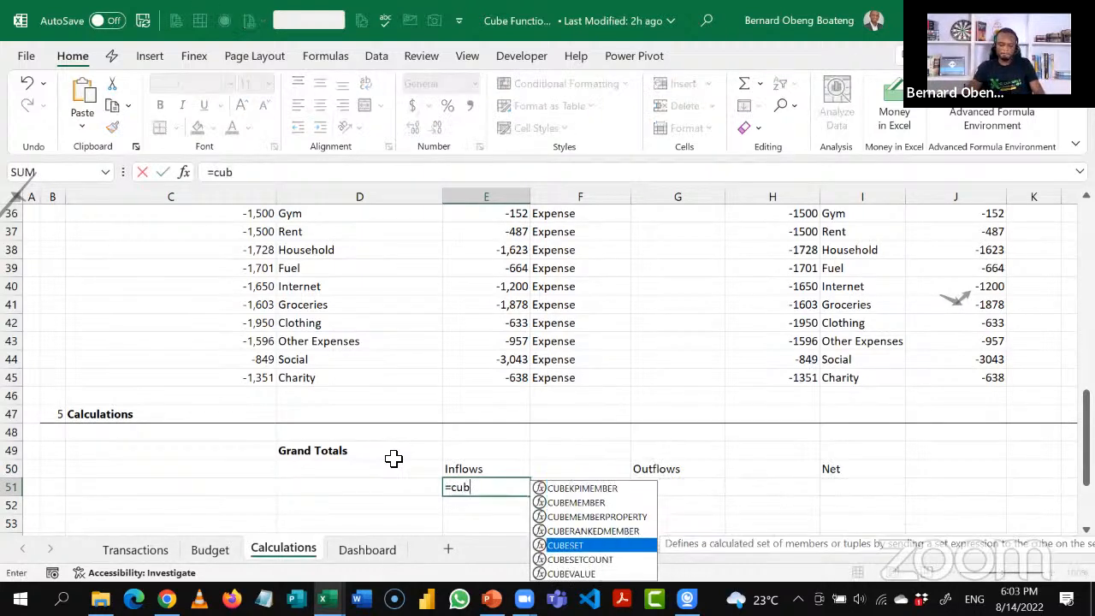
pyautogui.press('Tab')
pyautogui.write('"')
pyautogui.press('Tab')
pyautogui.write('"')
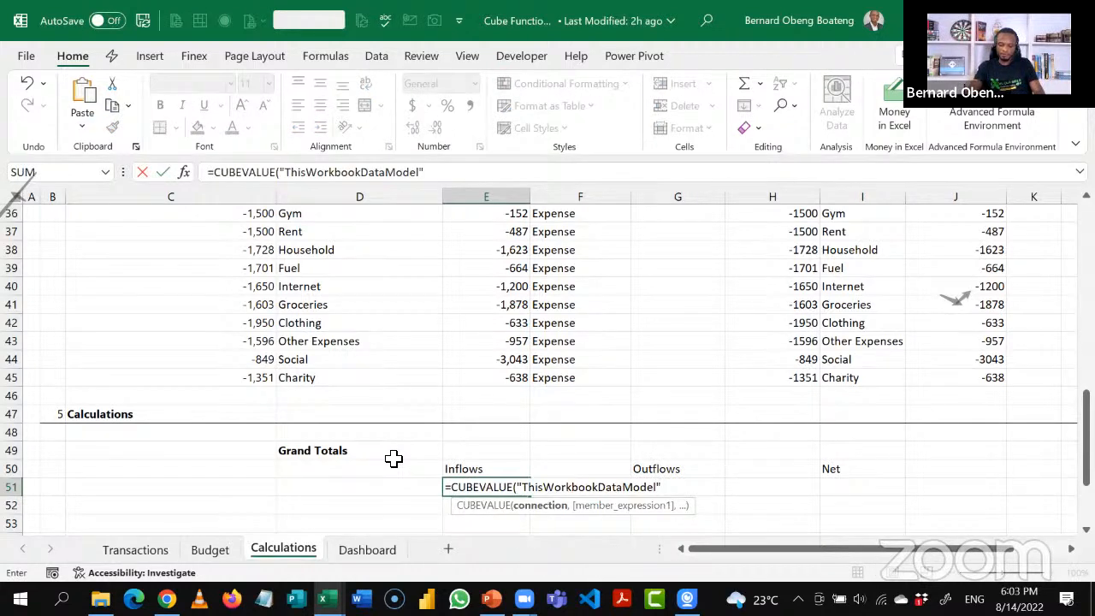
# Add "[Measures].[Actual]" as the first member expression of the CUBEVALUE formula in E51.
pyautogui.write(',"')
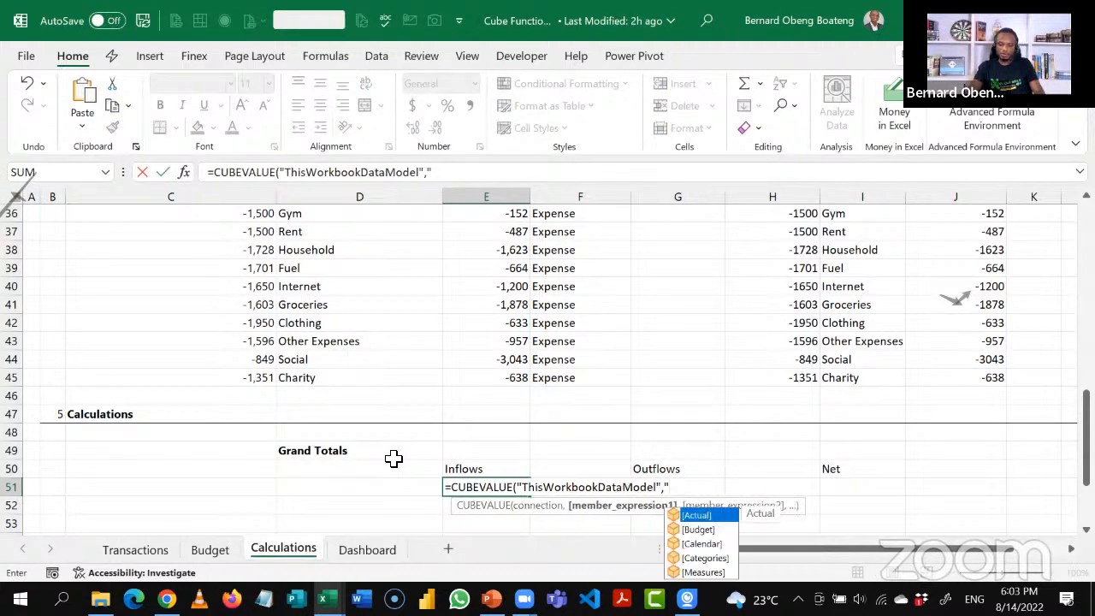
pyautogui.press('Down')
pyautogui.press('Down')
pyautogui.press('Down')
pyautogui.press('Down')
pyautogui.press('Tab')
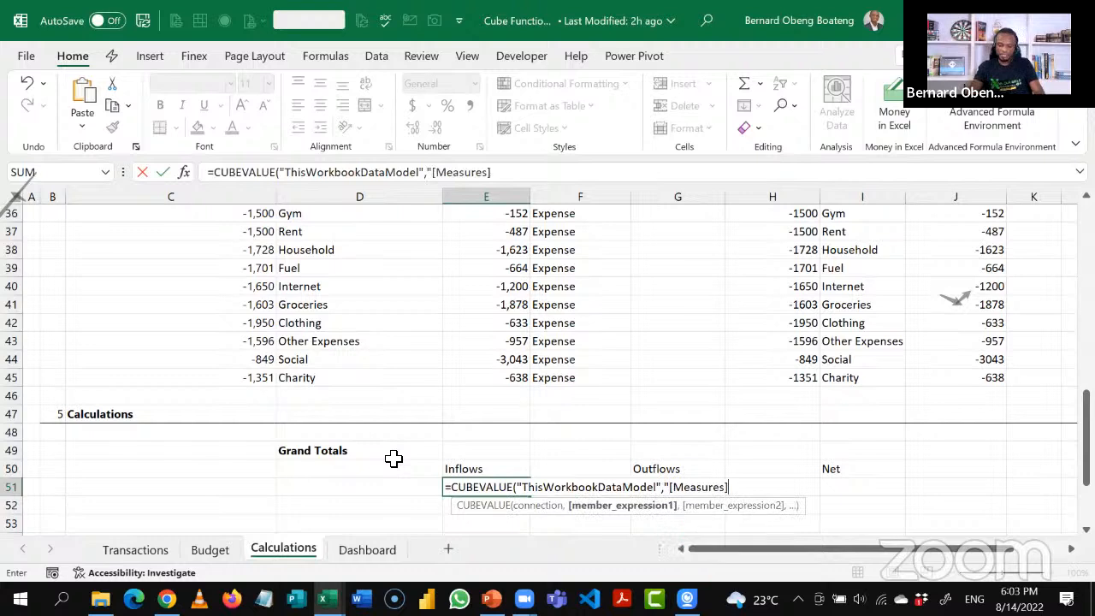
pyautogui.write('.')
pyautogui.press('Tab')
pyautogui.write('",')
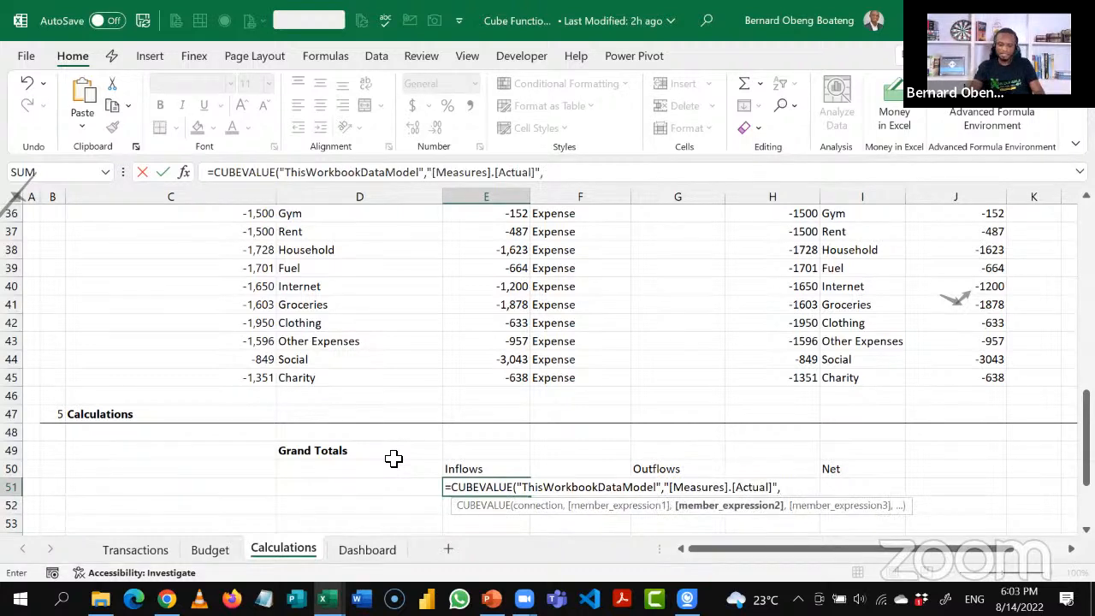
# Add "[Categories].[Type].[Income]" as the second member expression and commit the E51 formula.
pyautogui.write('"')
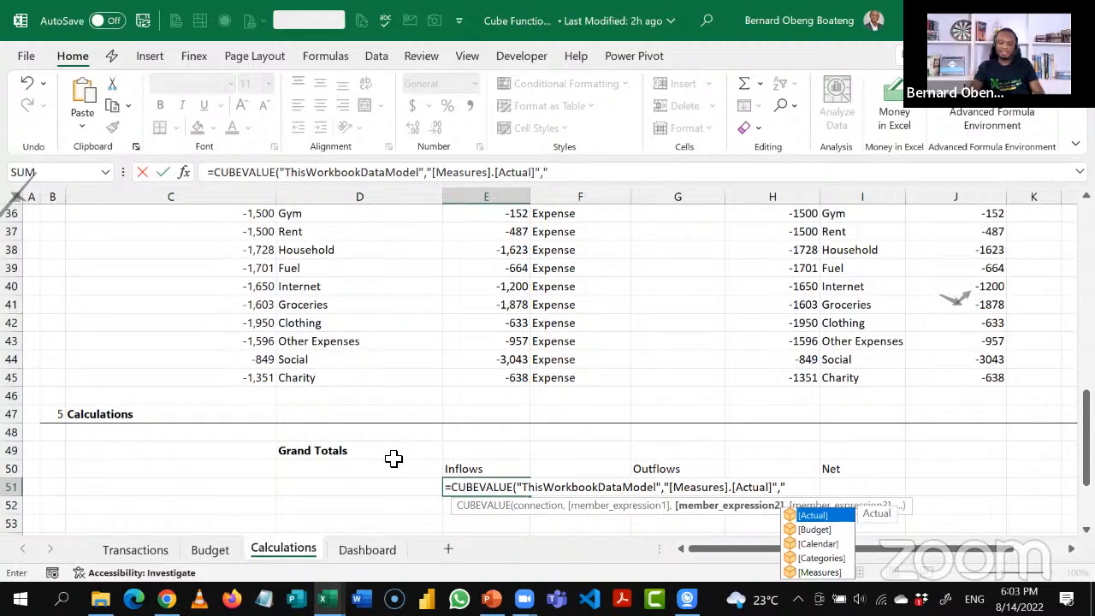
pyautogui.press('Down')
pyautogui.press('Down')
pyautogui.press('Down')
pyautogui.press('Tab')
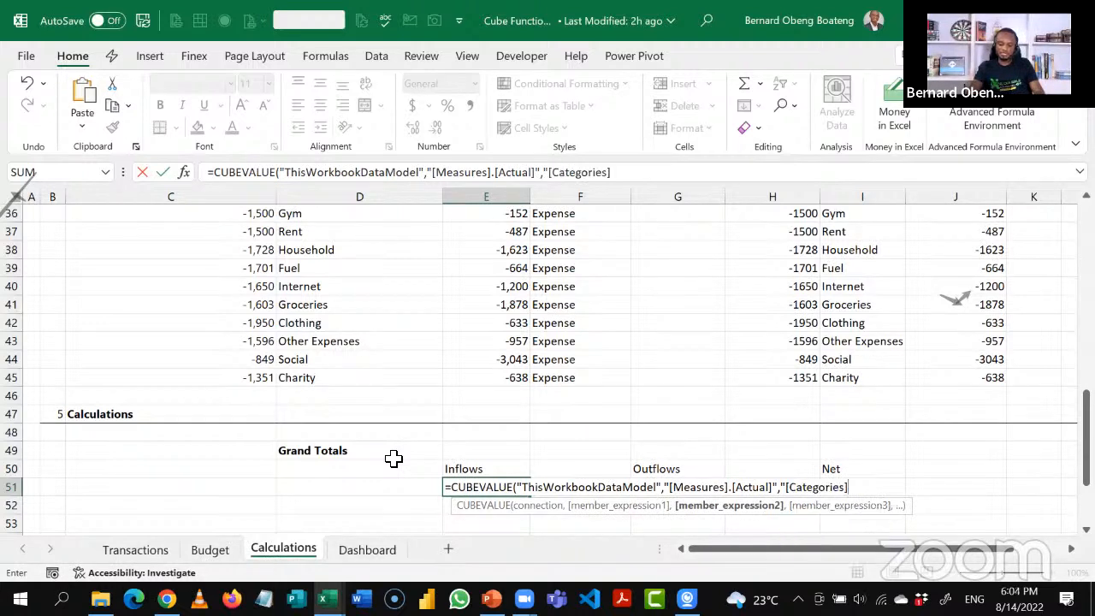
pyautogui.write('.')
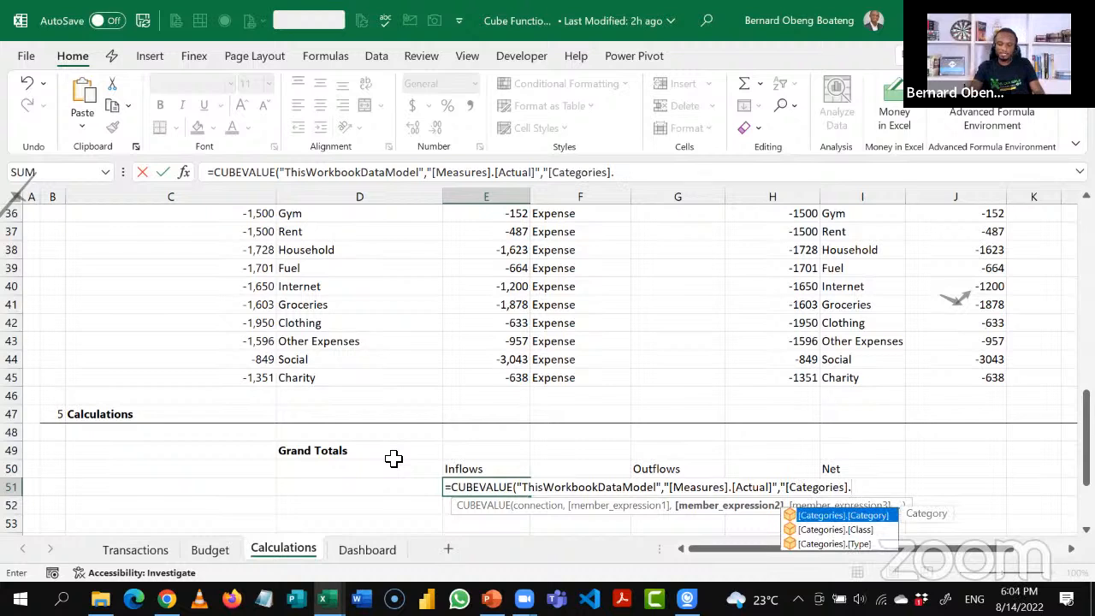
pyautogui.press('Down')
pyautogui.press('Down')
pyautogui.press('Tab')
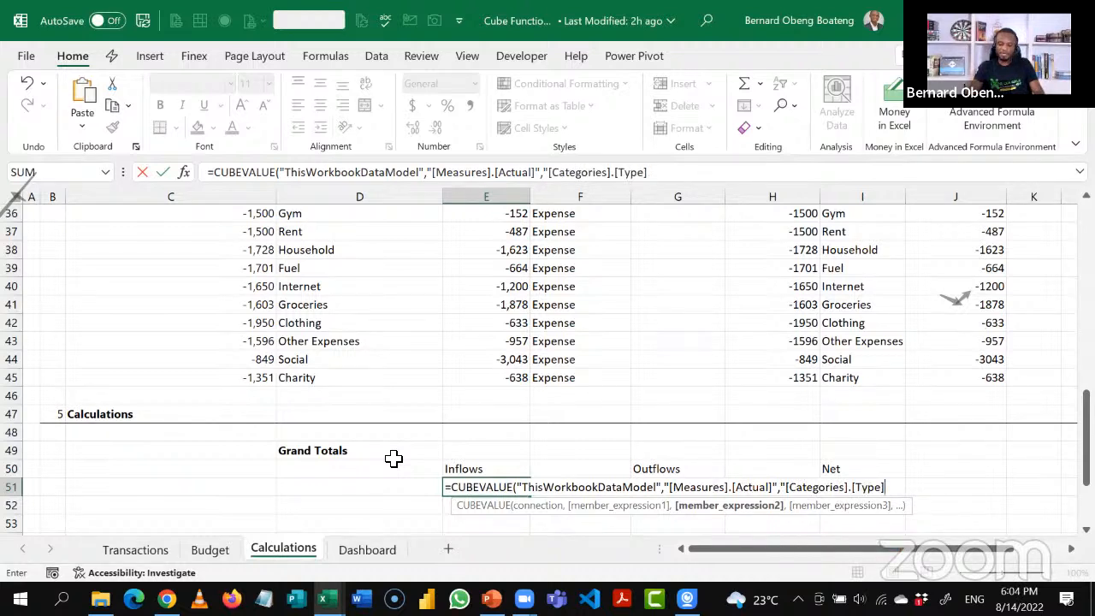
pyautogui.write('.')
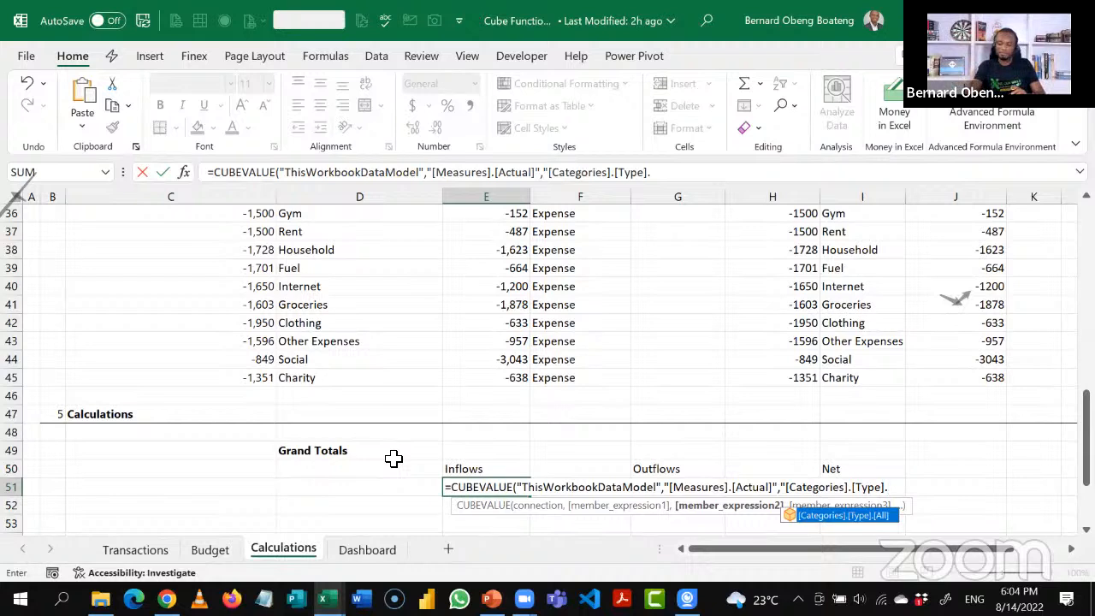
pyautogui.write('[Income')
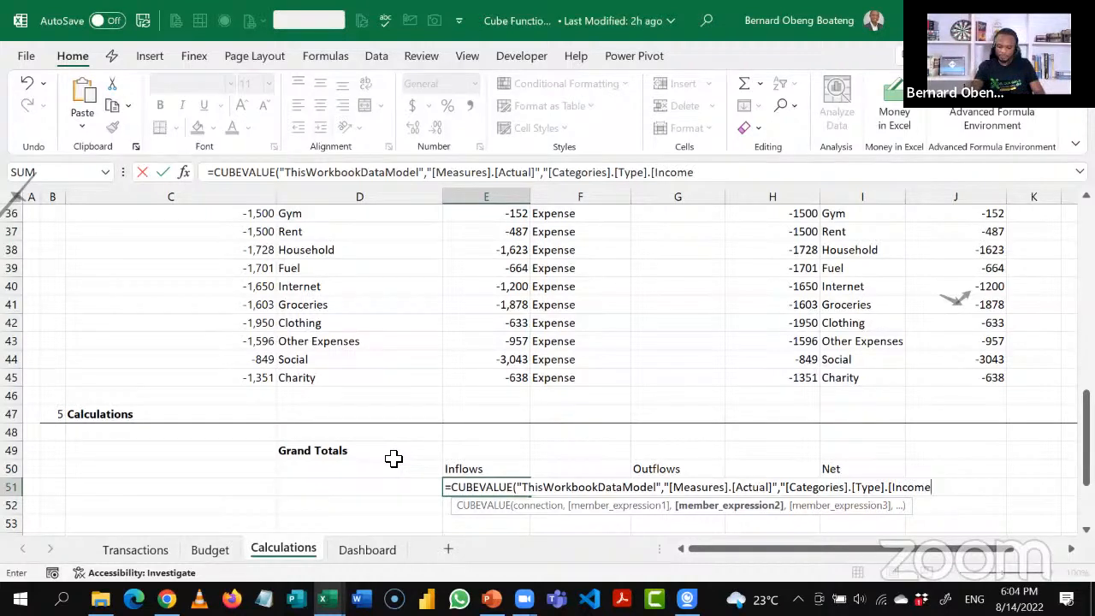
pyautogui.write(']")')
pyautogui.hotkey('ctrl', 'Return')
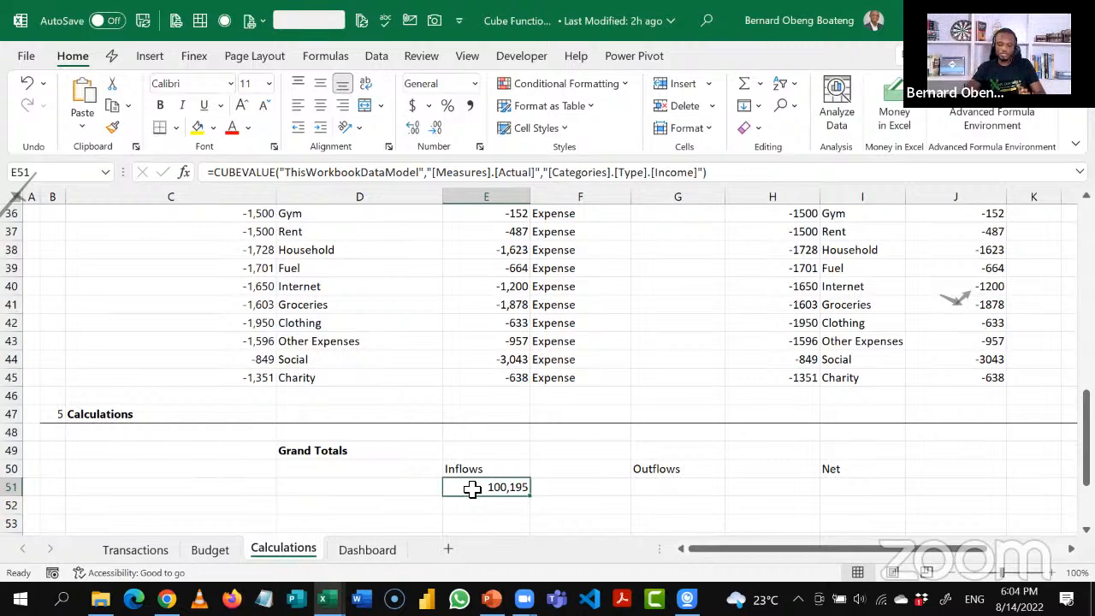
# Review the member expressions in E51, add Timeline_Date as the third one, and commit the Inflows formula.
pyautogui.press('F2')
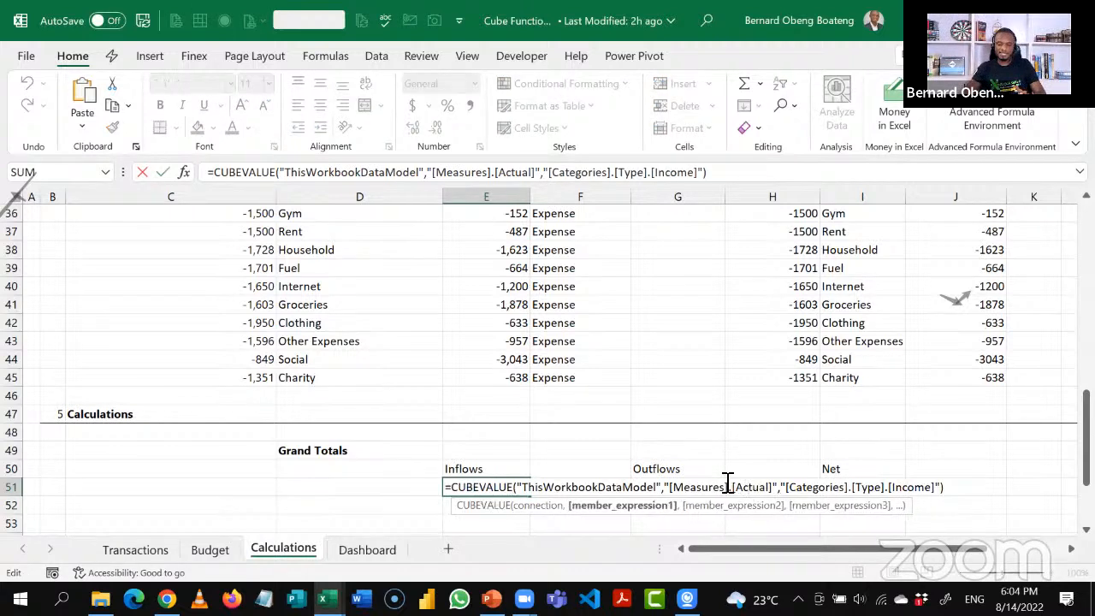
pyautogui.click(659, 506)
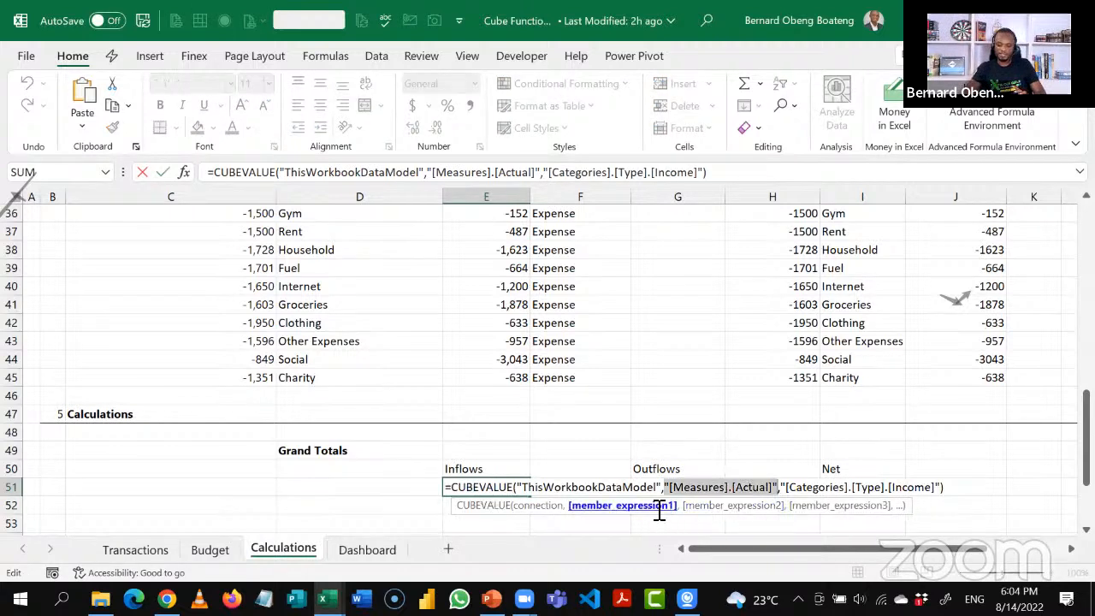
pyautogui.click(734, 506)
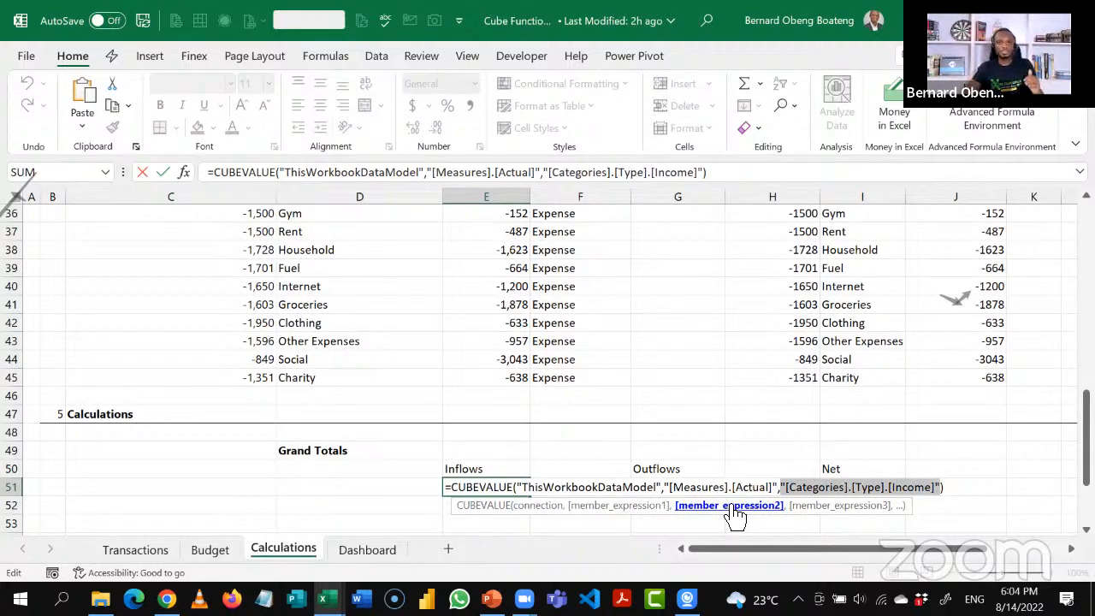
pyautogui.click(945, 487)
pyautogui.write(',Tim')
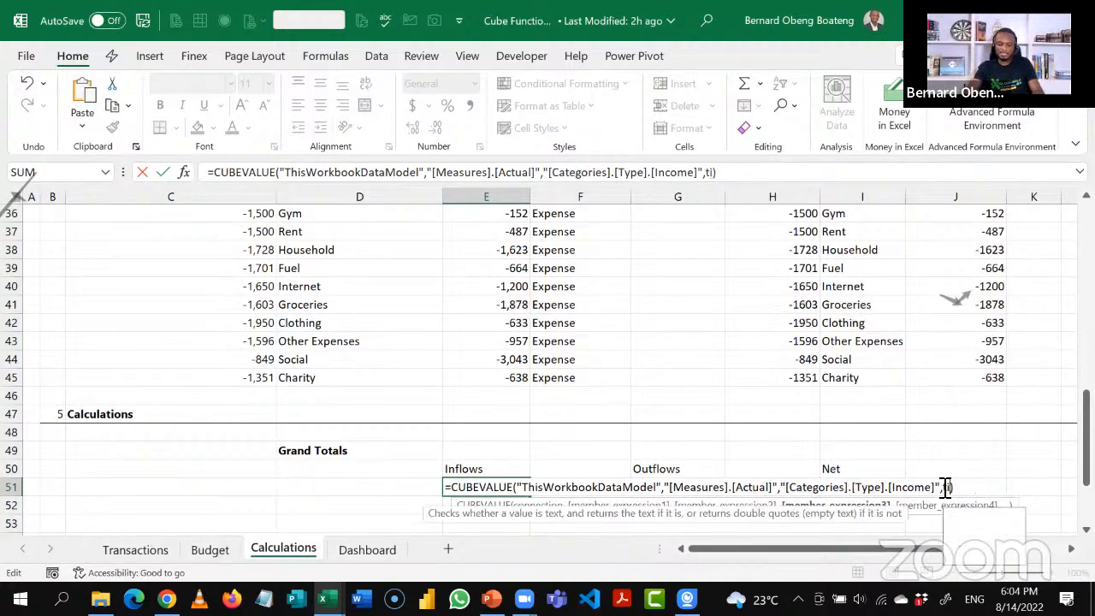
pyautogui.press('Down')
pyautogui.press('Tab')
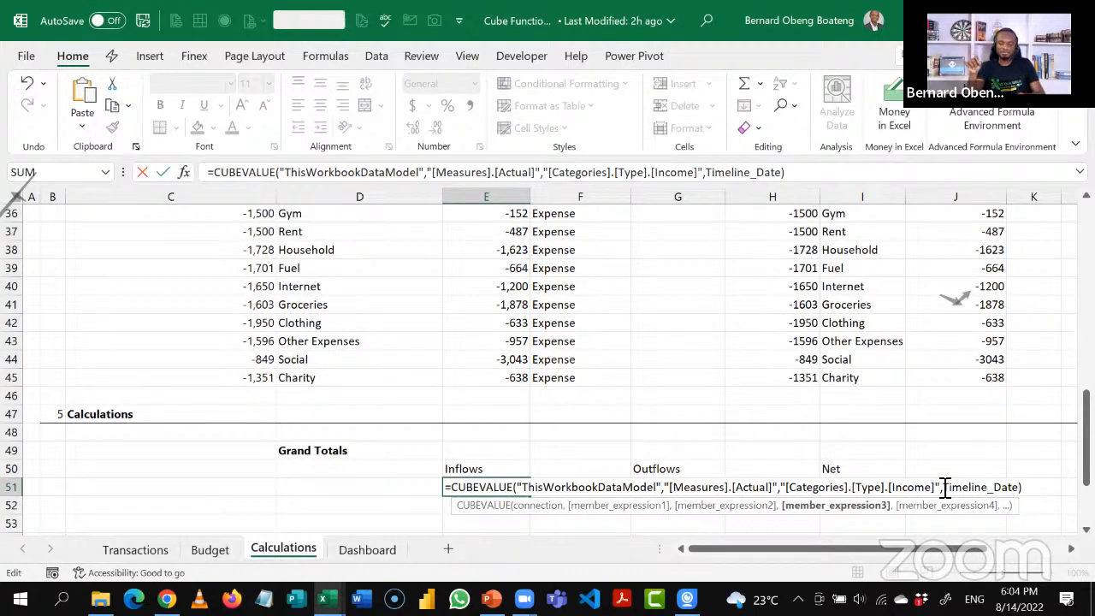
pyautogui.press('Return')
pyautogui.press('Up')
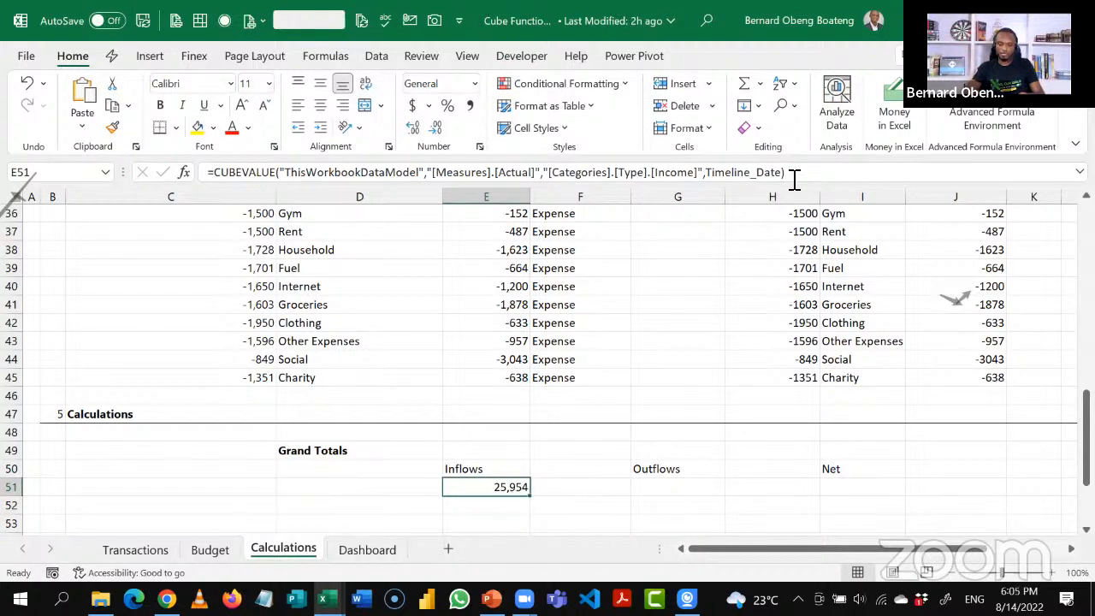
# Copy the Inflows CUBEVALUE formula from E51 into G51 under Outflows as a formula starting with an equals sign.
pyautogui.moveTo(787, 173); pyautogui.dragTo(220, 197)
pyautogui.hotkey('ctrl', 'c')
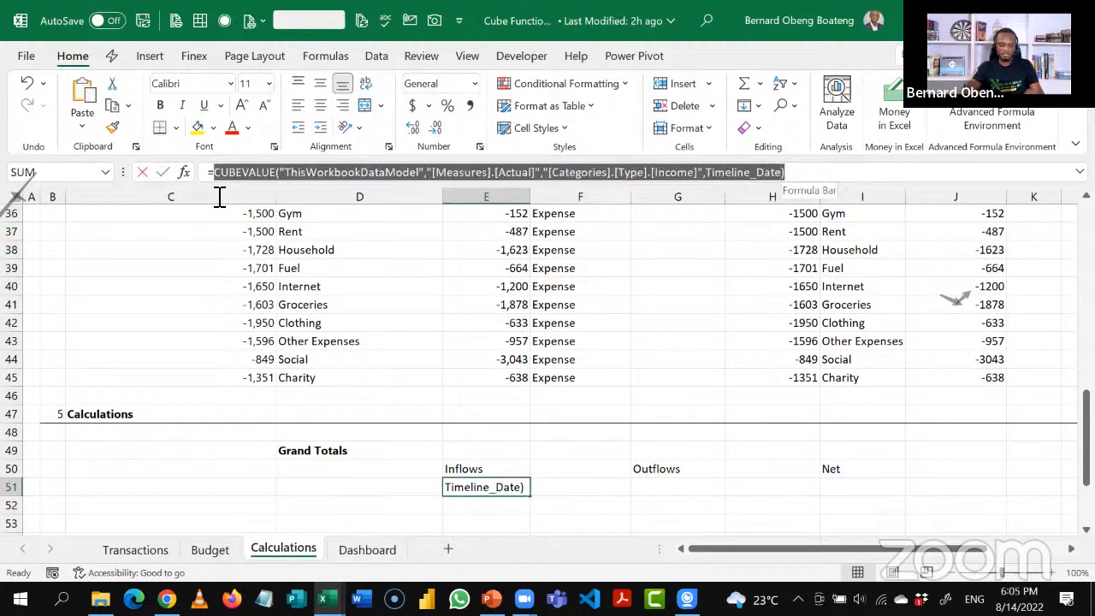
pyautogui.press('Escape')
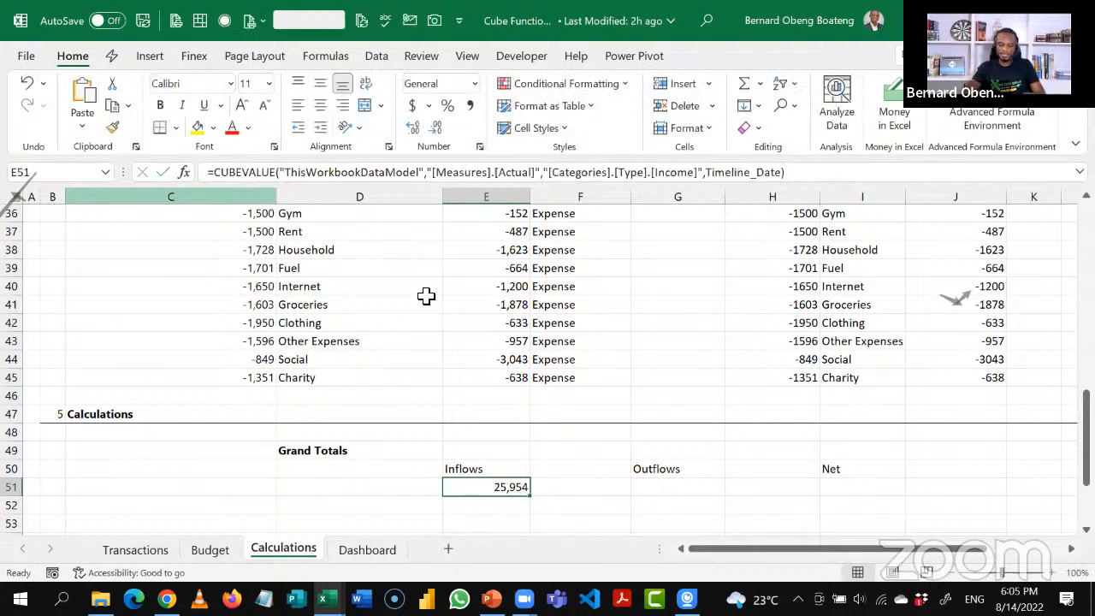
pyautogui.click(658, 484)
pyautogui.hotkey('ctrl', 'v')
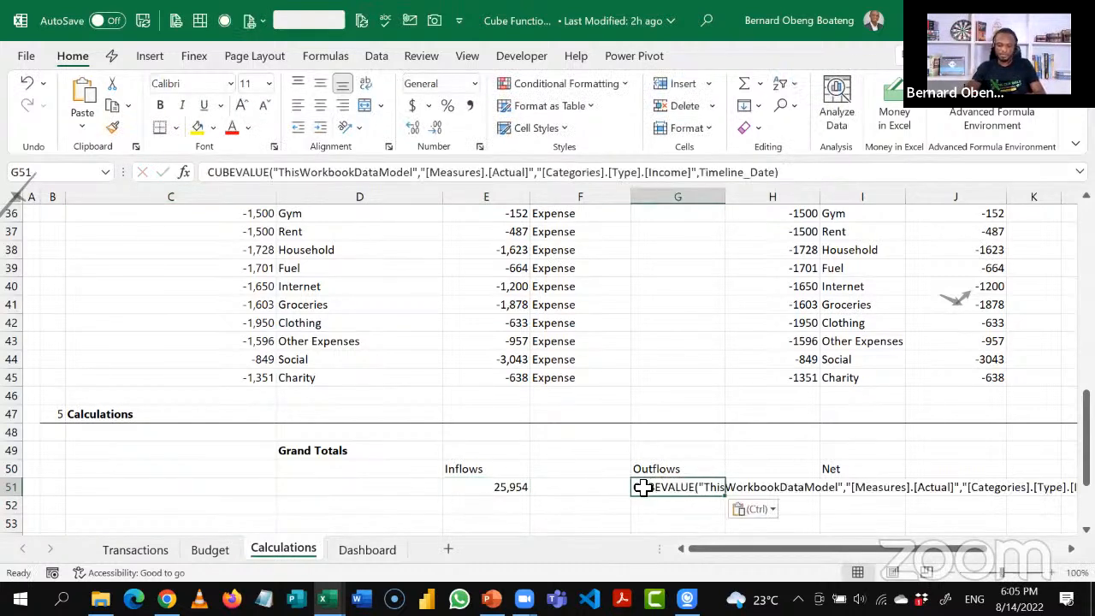
pyautogui.doubleClick(644, 488)
pyautogui.click(634, 488)
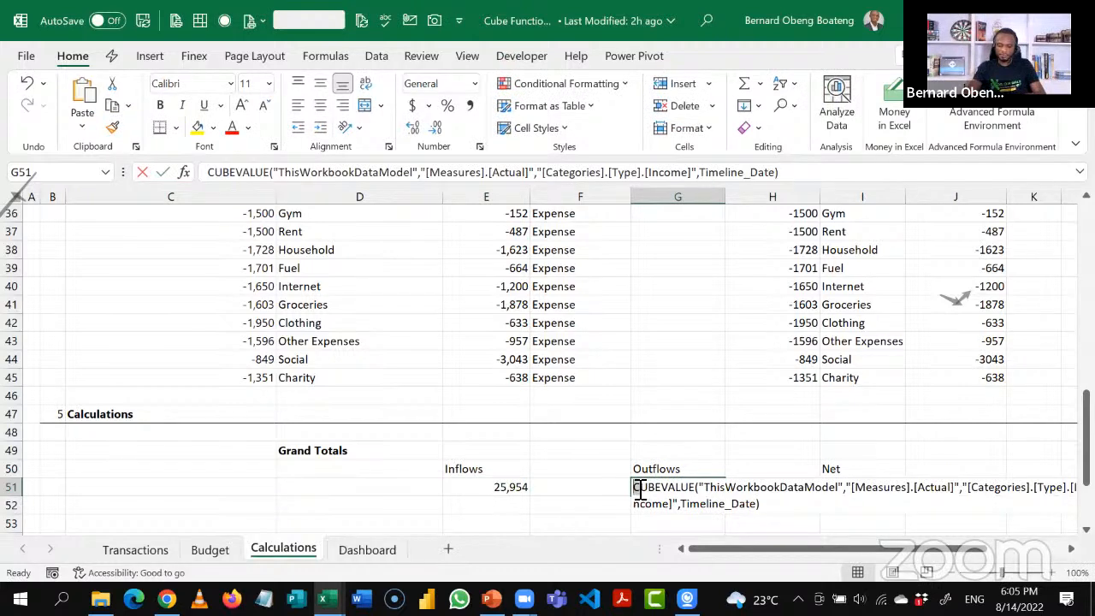
pyautogui.write('=')
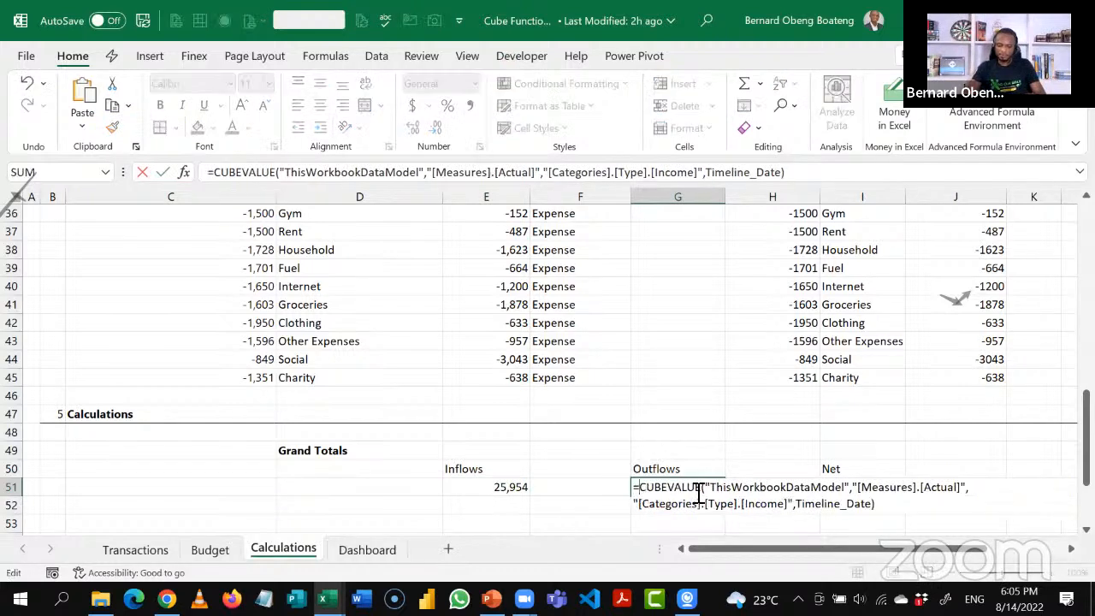
# Change the second member expression in G51 to "[Categories].[Type].[Expense]" and commit the Outflows formula.
pyautogui.click(800, 487)
pyautogui.click(952, 490)
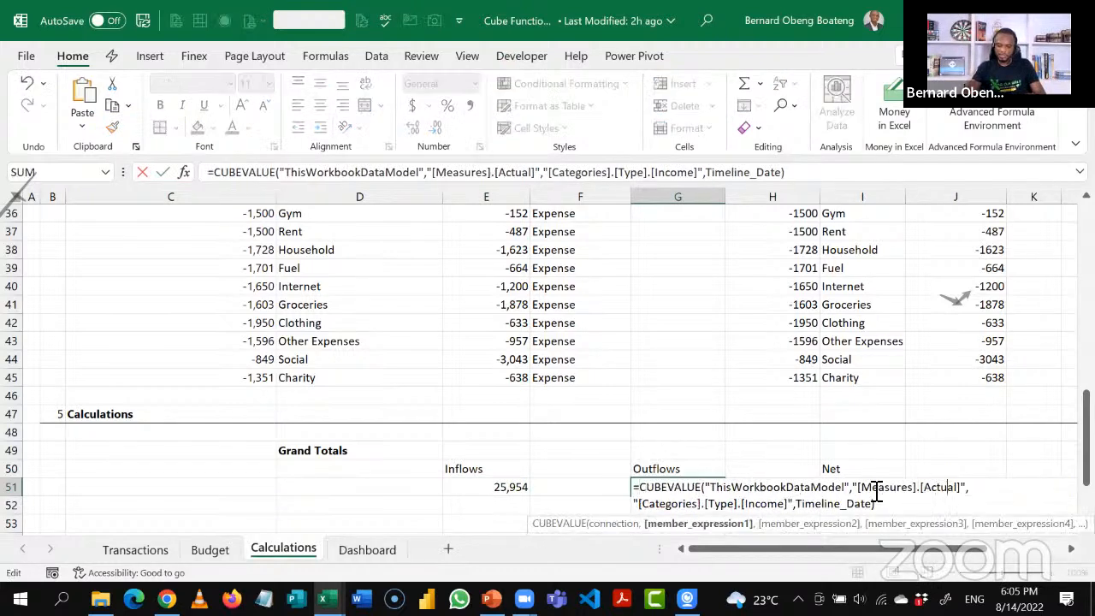
pyautogui.click(785, 505)
pyautogui.press('BackSpace')
pyautogui.press('BackSpace')
pyautogui.press('BackSpace')
pyautogui.press('BackSpace')
pyautogui.press('BackSpace')
pyautogui.press('BackSpace')
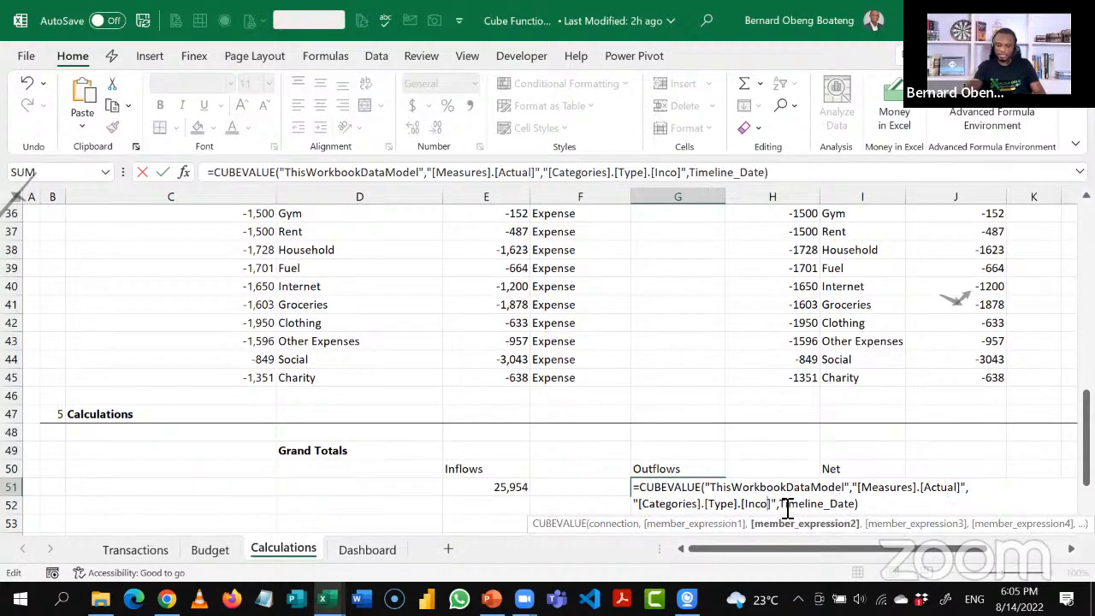
pyautogui.write('Expens')
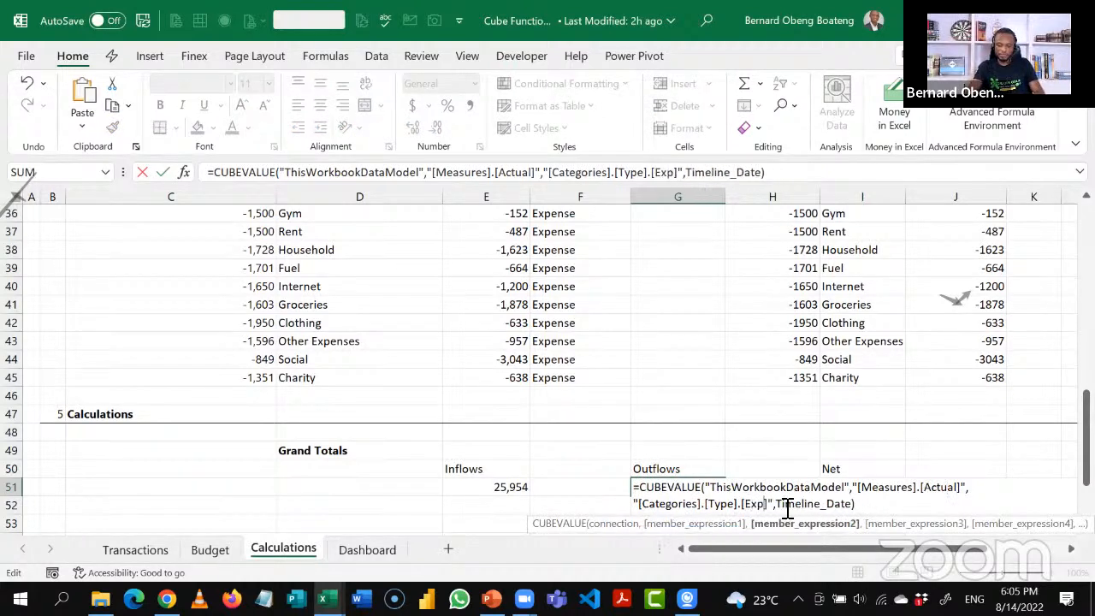
pyautogui.write('e')
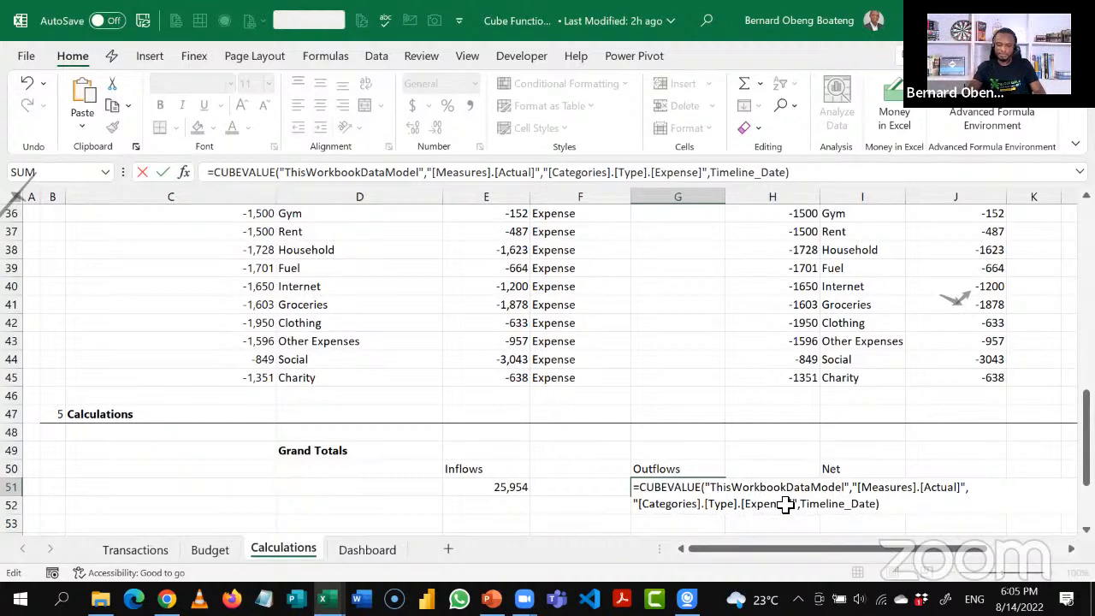
pyautogui.press('Return')
pyautogui.press('Up')
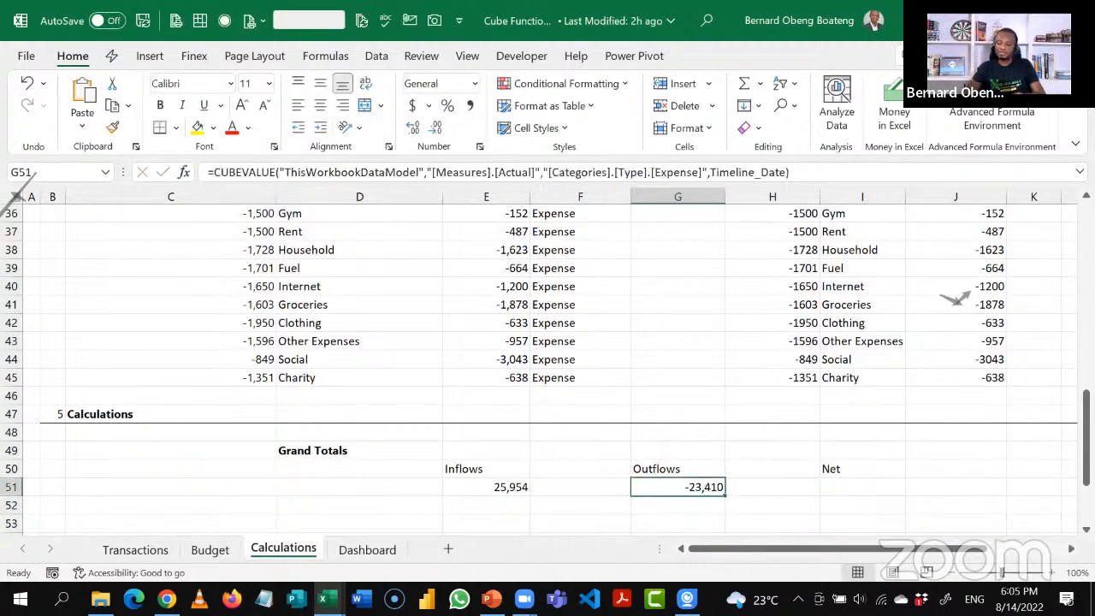
# Wrap the Outflows CUBEVALUE formula in G51 in an ABS function.
pyautogui.scroll(-1, 1086, 462)
pyautogui.scroll(-1, 955, 296)
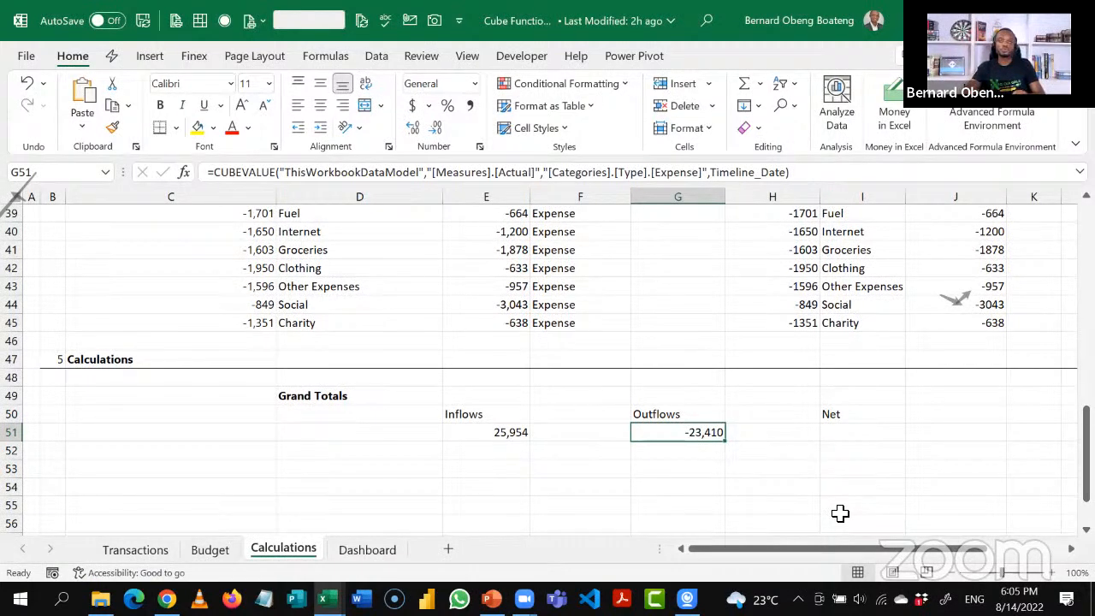
pyautogui.doubleClick(670, 433)
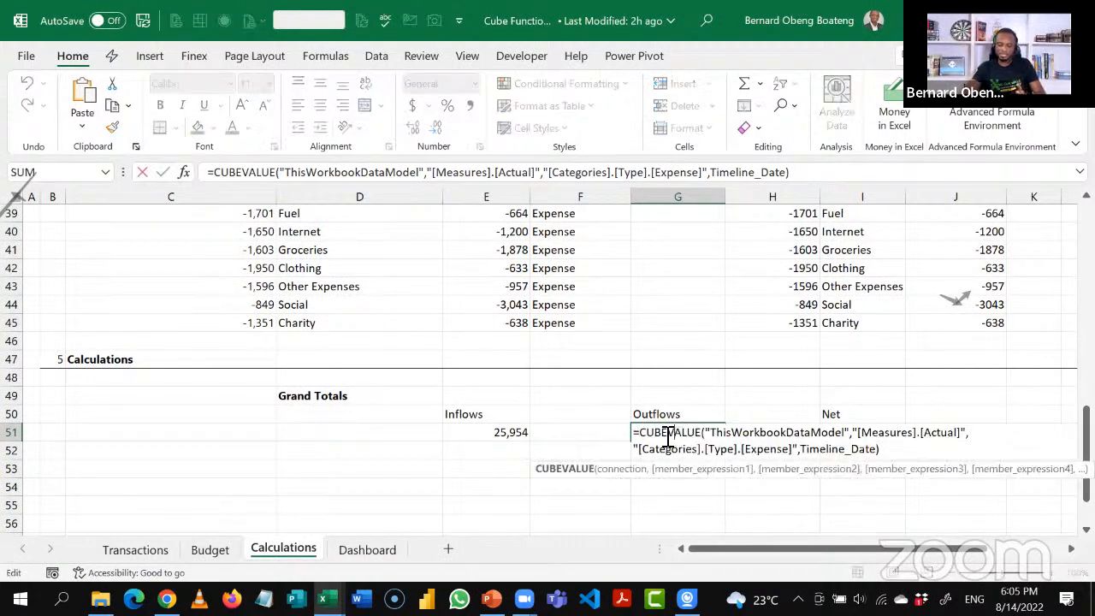
pyautogui.click(644, 434)
pyautogui.write('ABS(')
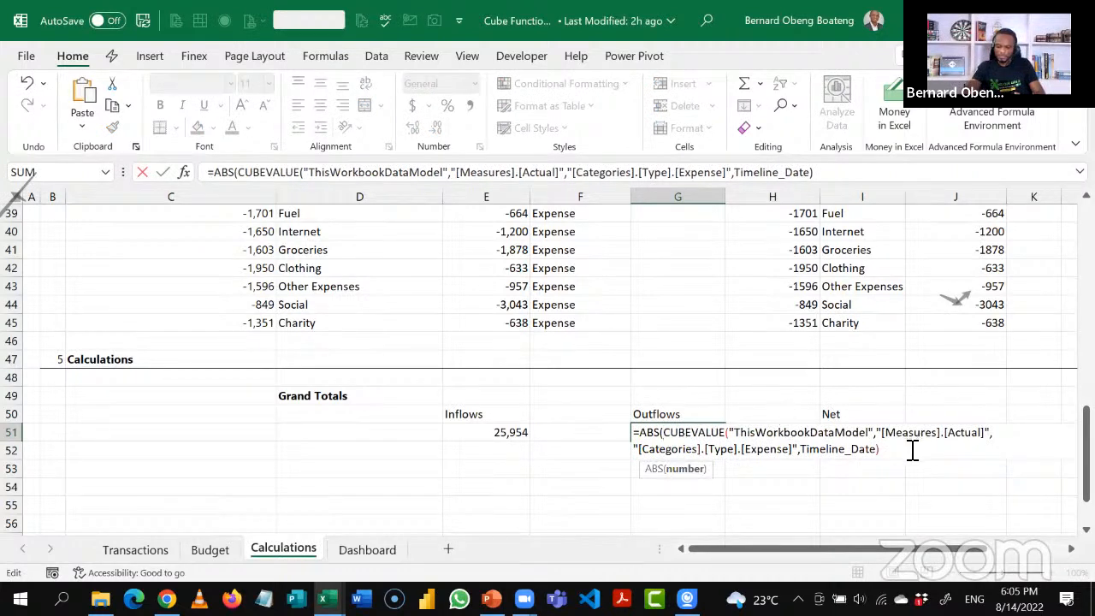
pyautogui.write(')')
pyautogui.press('Return')
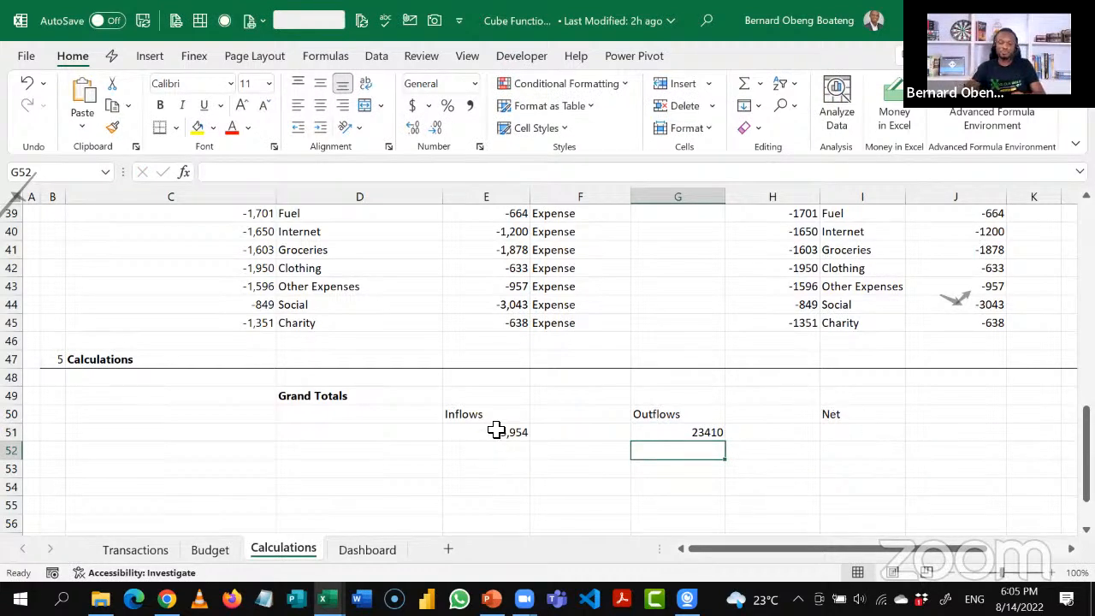
# Calculate Net in I51 as Inflows minus Outflows with the formula =E51-G51.
pyautogui.click(852, 435)
pyautogui.write('=')
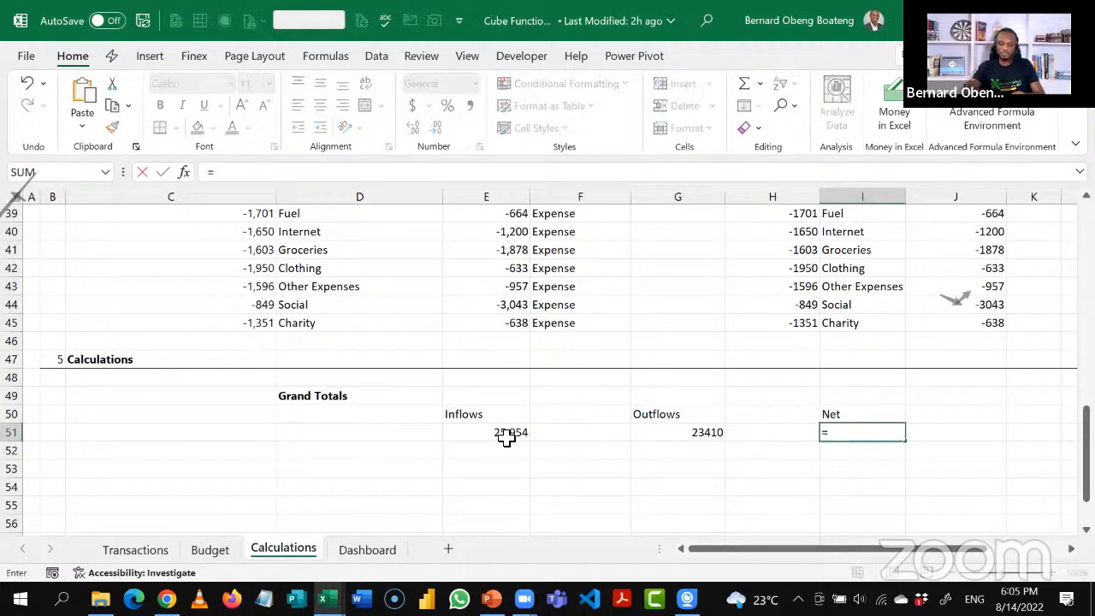
pyautogui.click(506, 436)
pyautogui.write('-')
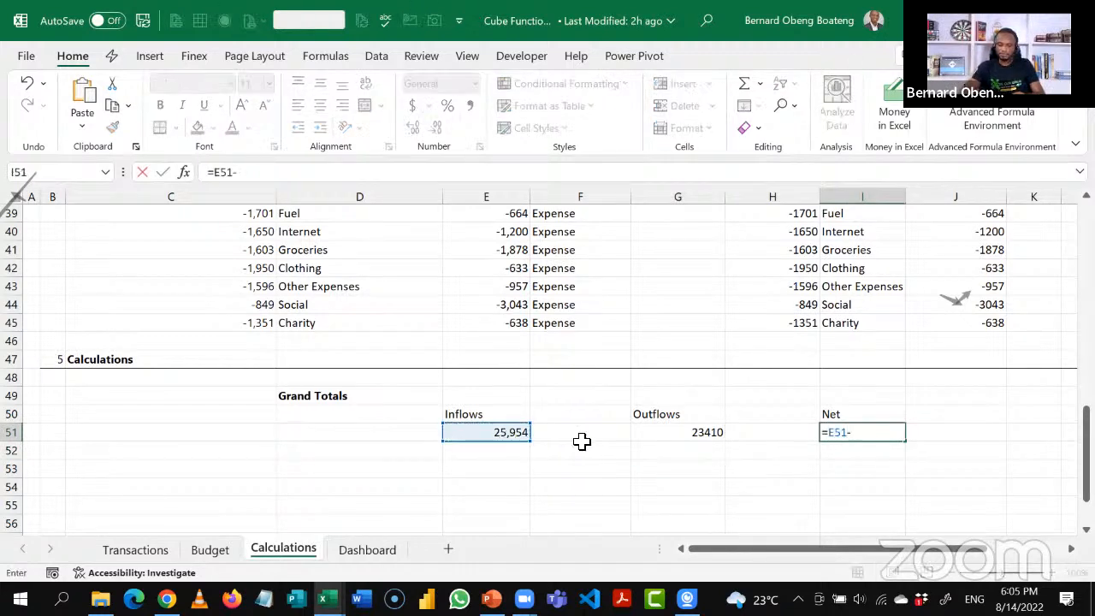
pyautogui.click(667, 425)
pyautogui.press('Return')
pyautogui.press('Up')
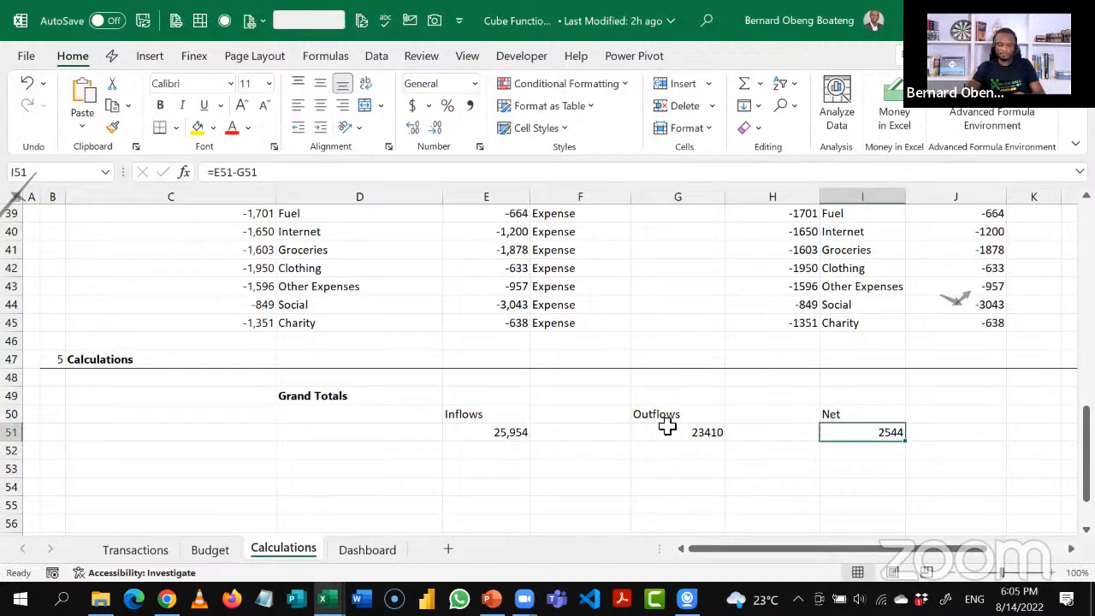
pyautogui.press('Left')
pyautogui.press('Left')
pyautogui.press('Left')
pyautogui.press('Left')
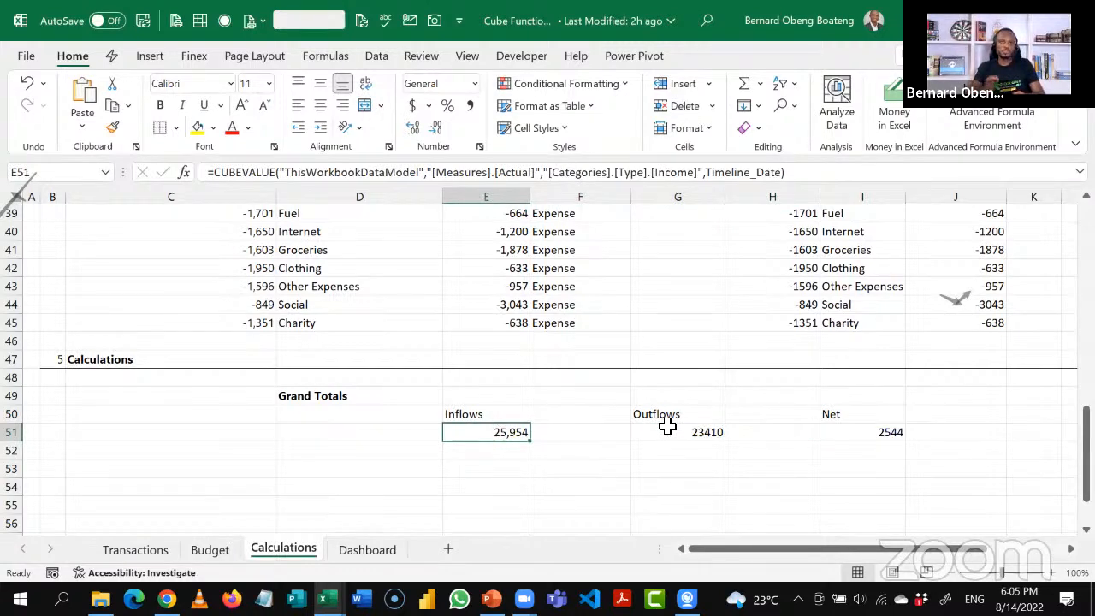
pyautogui.click(431, 494)
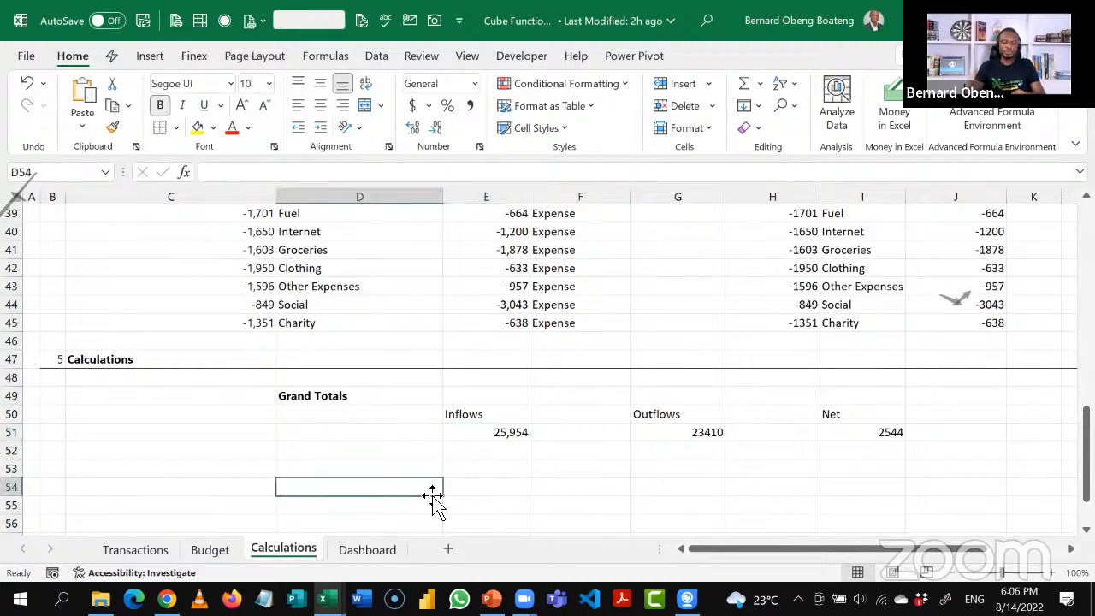
pyautogui.press('Down')
pyautogui.press('Down')
pyautogui.press('Down')
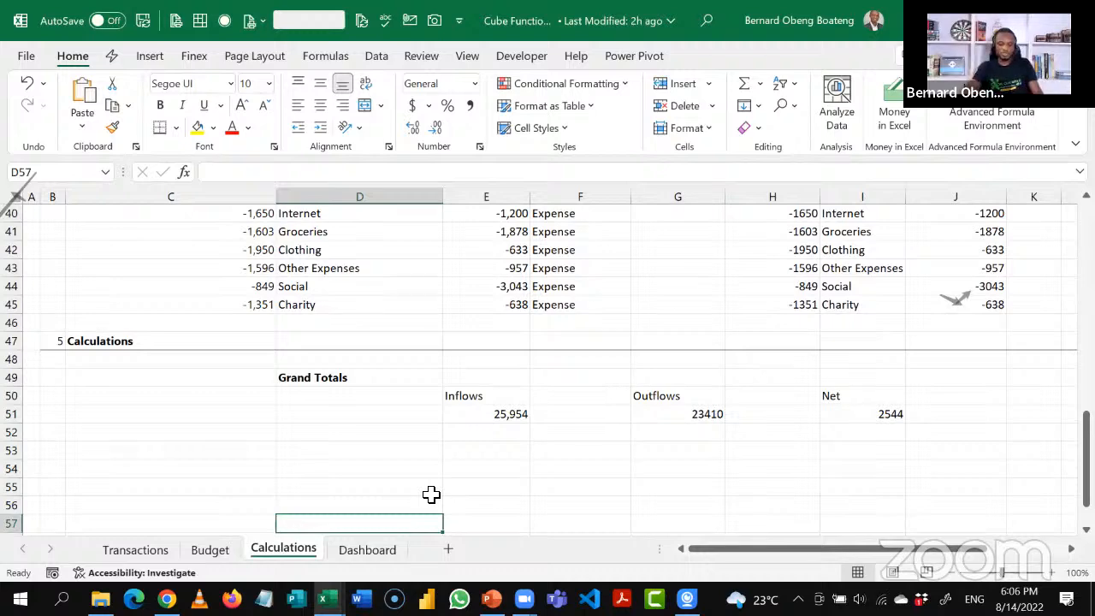
# Check the cell links behind the Dashboard's Inflows, Outflows and Net cards and inspect the income and expenses waterfall chart.
pyautogui.hotkey('ctrl', 'pagedown')
pyautogui.click(463, 243)
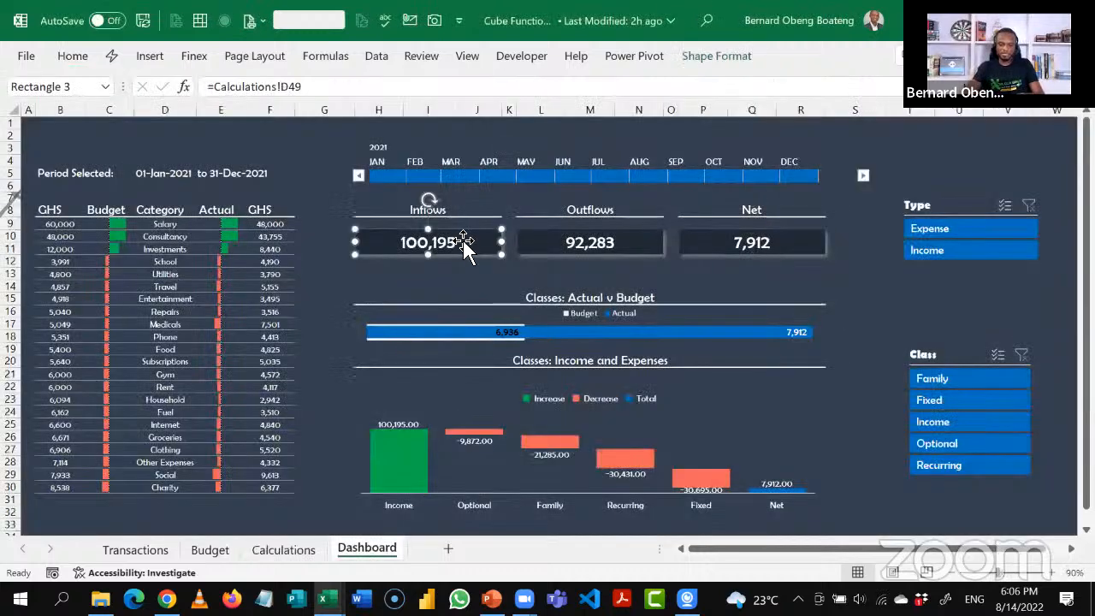
pyautogui.click(574, 245)
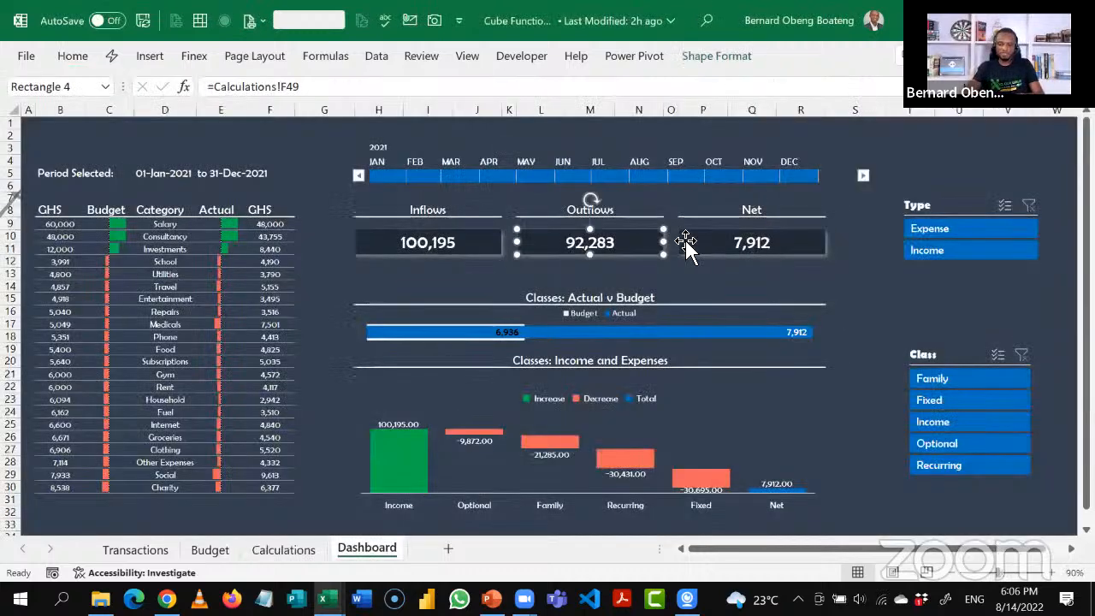
pyautogui.click(756, 251)
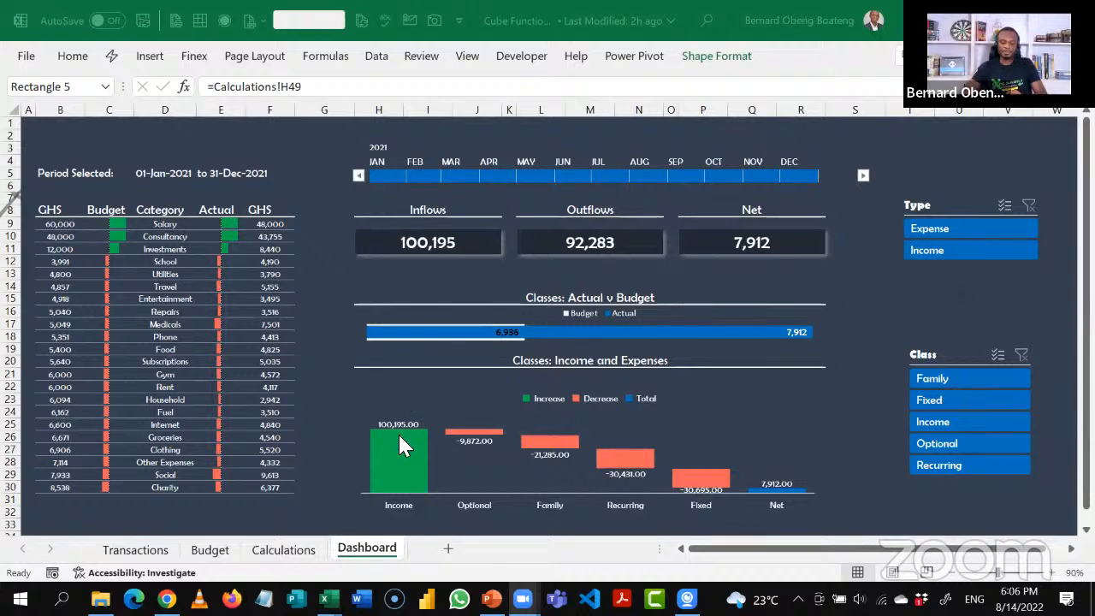
pyautogui.moveTo(398, 432)
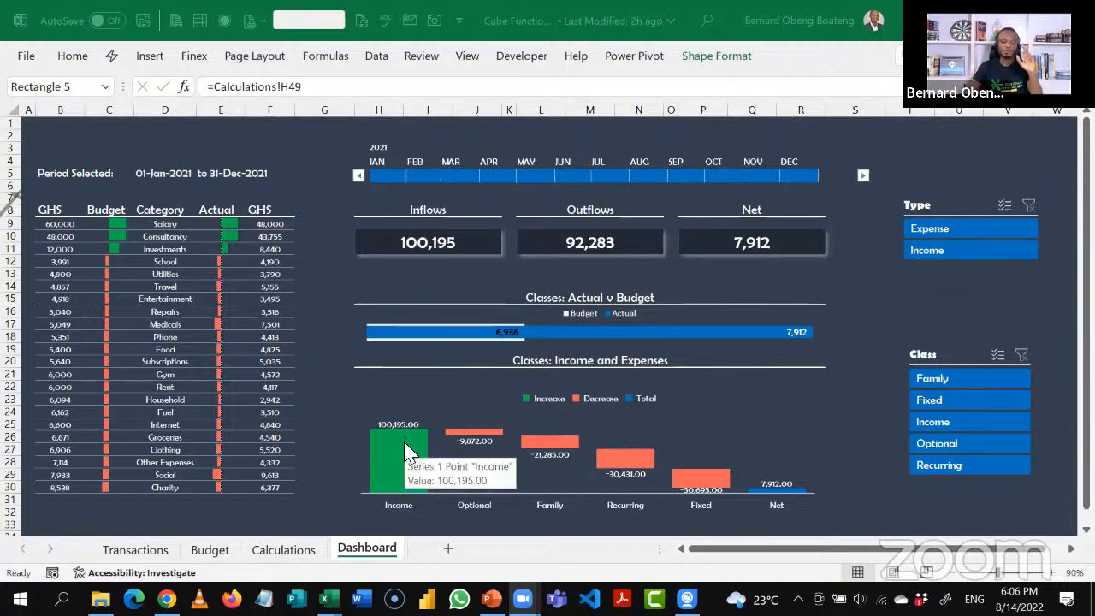
pyautogui.moveTo(718, 490)
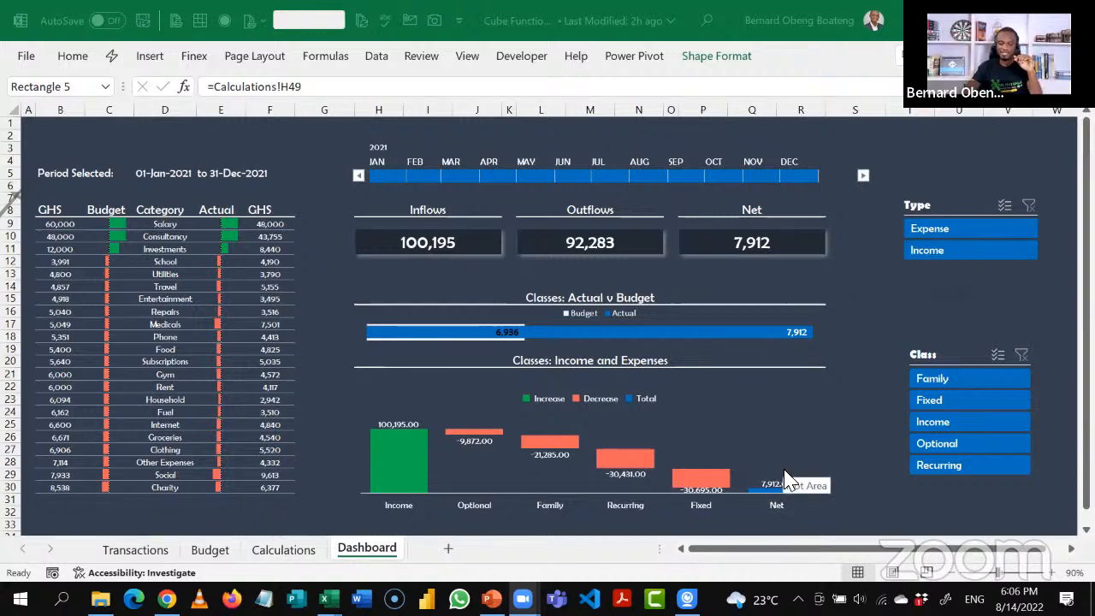
# Return to the Calculations sheet with the new grand totals and select cell E60 below the Waterfall Ranking heading.
pyautogui.click(288, 556)
pyautogui.click(287, 555)
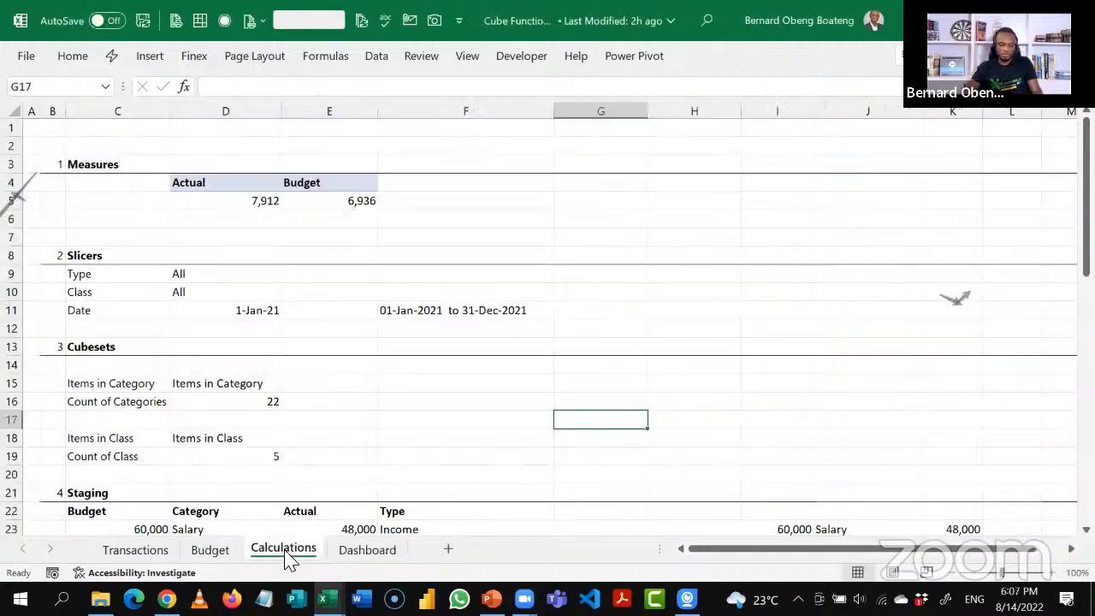
pyautogui.click(318, 470)
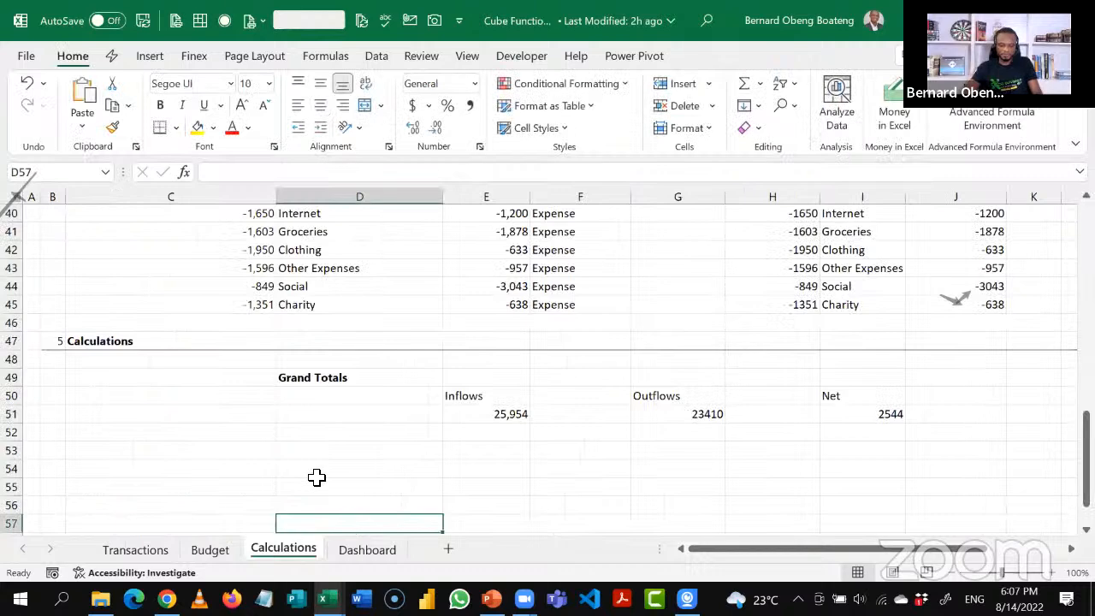
pyautogui.press('Down')
pyautogui.press('Down')
pyautogui.press('Down')
pyautogui.press('Down')
pyautogui.press('Down')
pyautogui.press('Down')
pyautogui.press('Down')
pyautogui.press('Down')
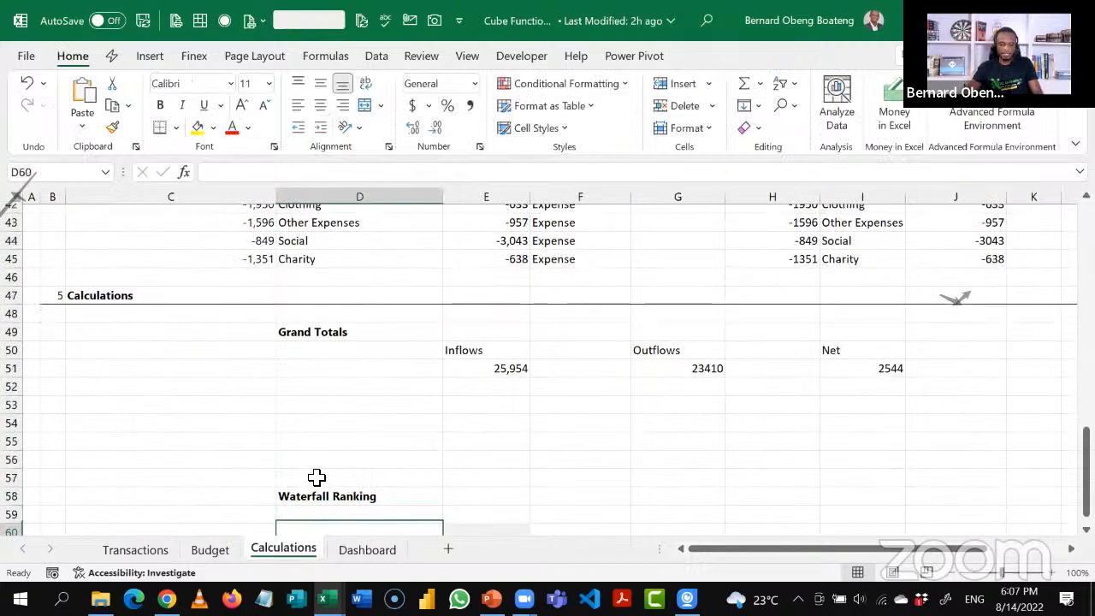
pyautogui.press('Up')
pyautogui.press('Up')
pyautogui.press('Right')
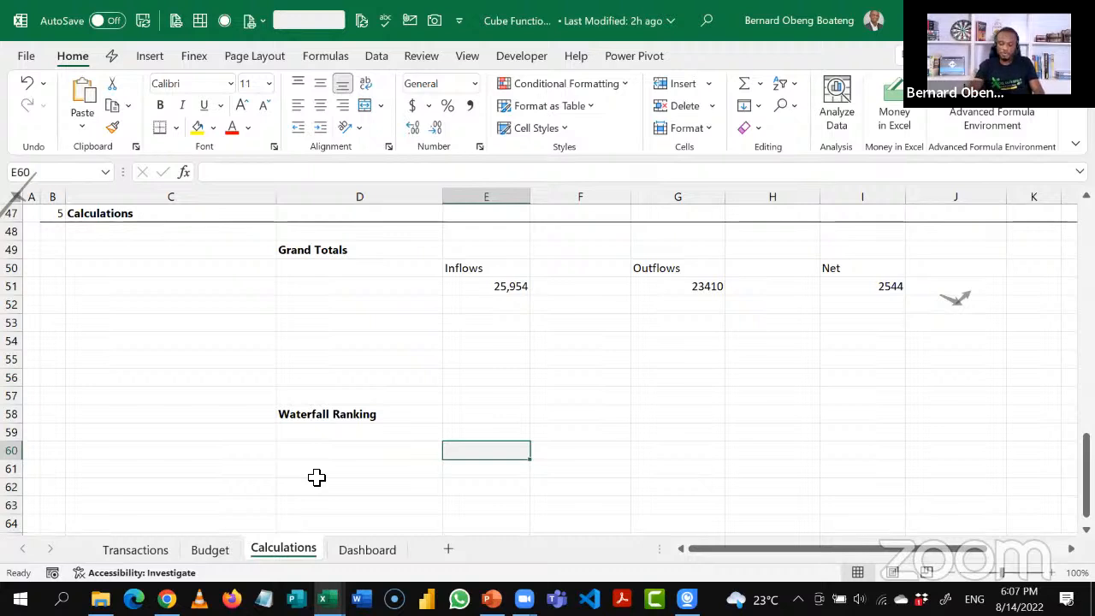
# Start a CUBERANKEDMEMBER formula in E60 with "ThisWorkbookDataModel" as the connection.
pyautogui.write('=CUB')
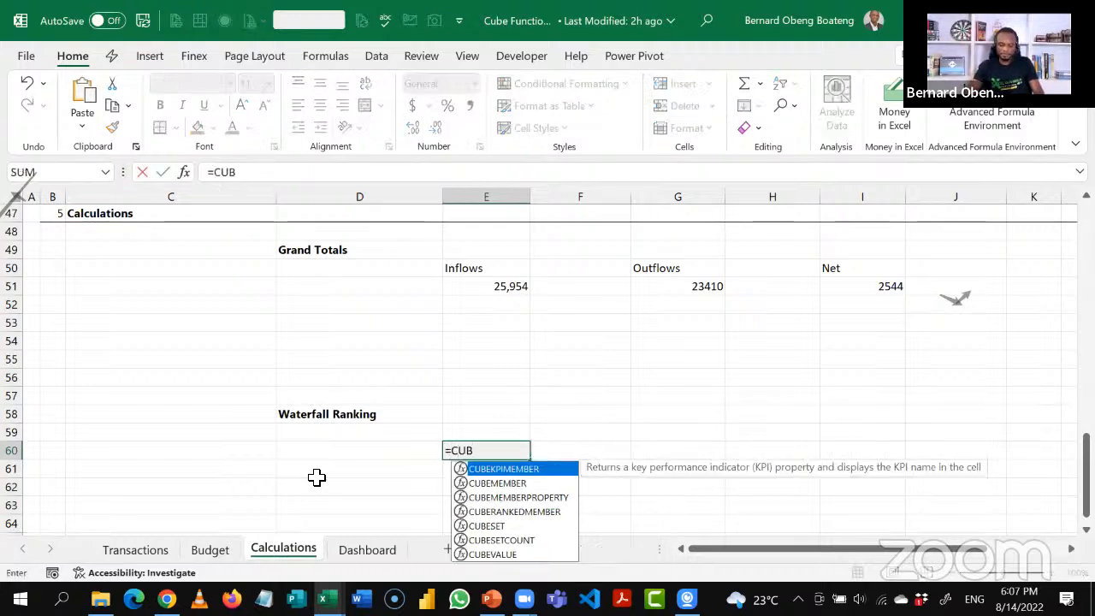
pyautogui.press('Down')
pyautogui.press('Down')
pyautogui.press('Down')
pyautogui.press('Tab')
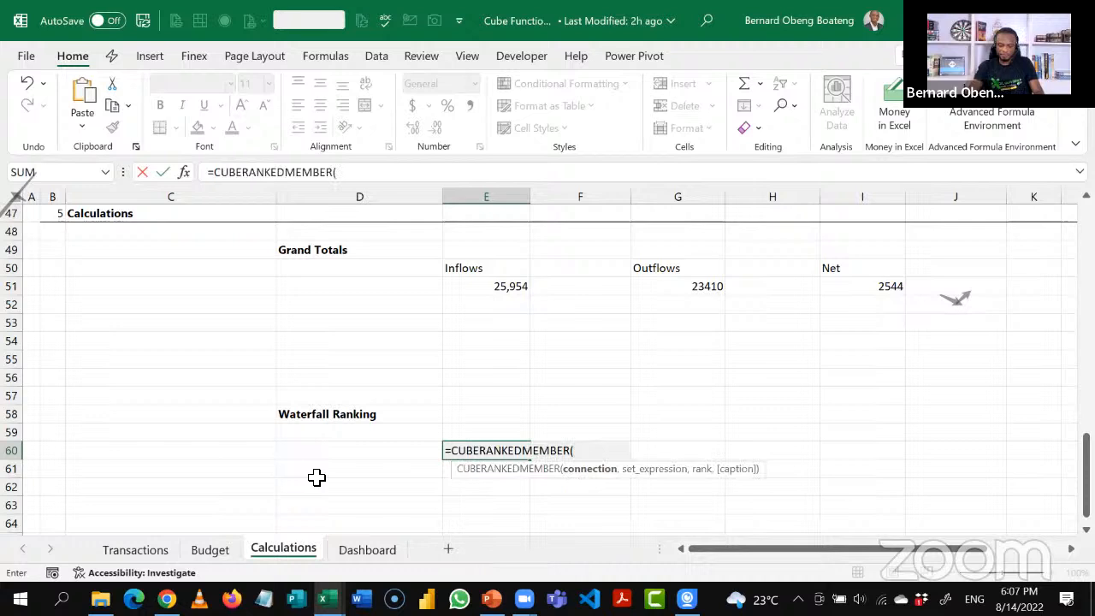
pyautogui.write('"')
pyautogui.press('Tab')
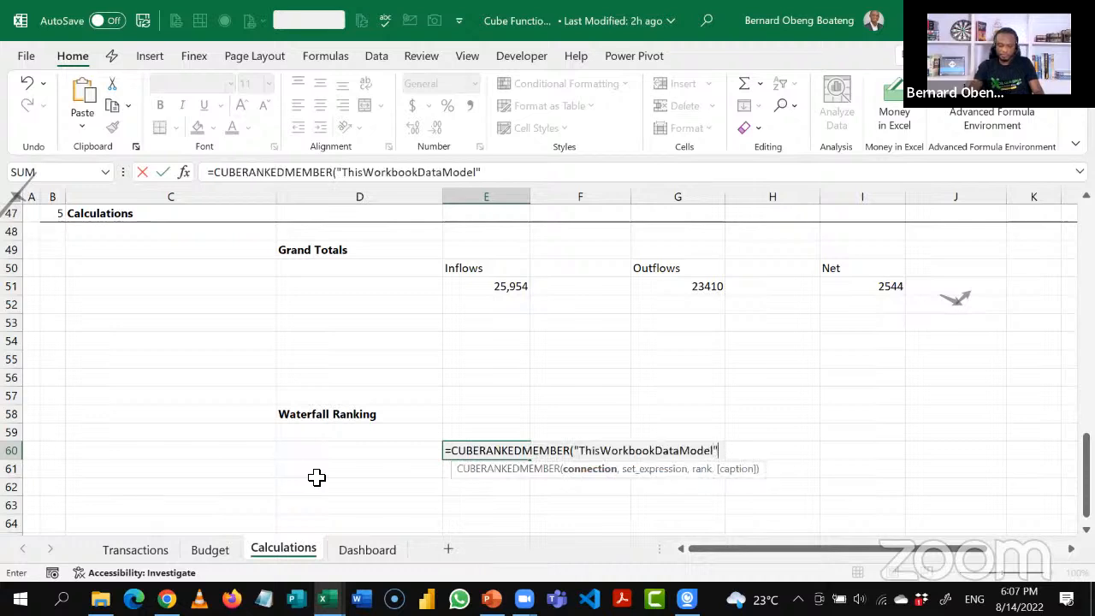
# Begin the set expression of the E60 formula with a named cube set whose name starts with "IT".
pyautogui.write(',"')
pyautogui.press('Down')
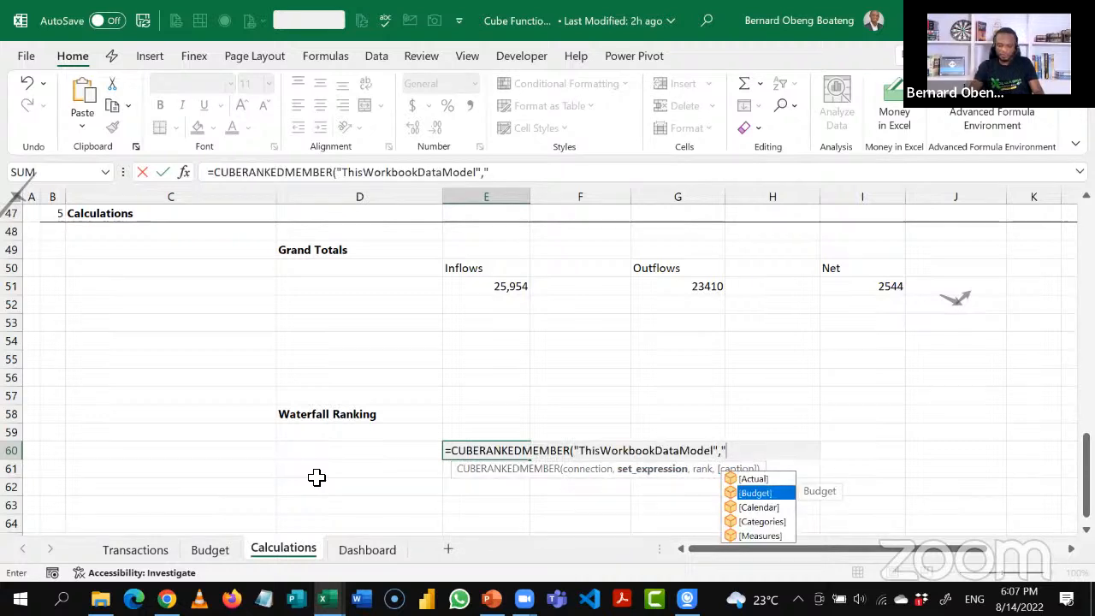
pyautogui.press('Down')
pyautogui.press('Escape')
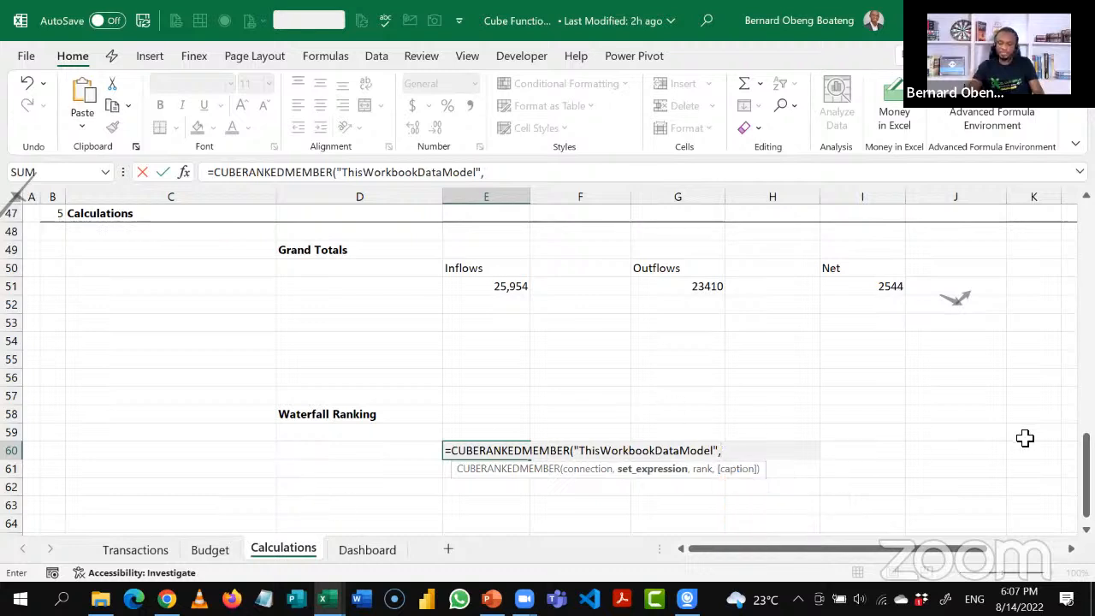
pyautogui.write('IT')
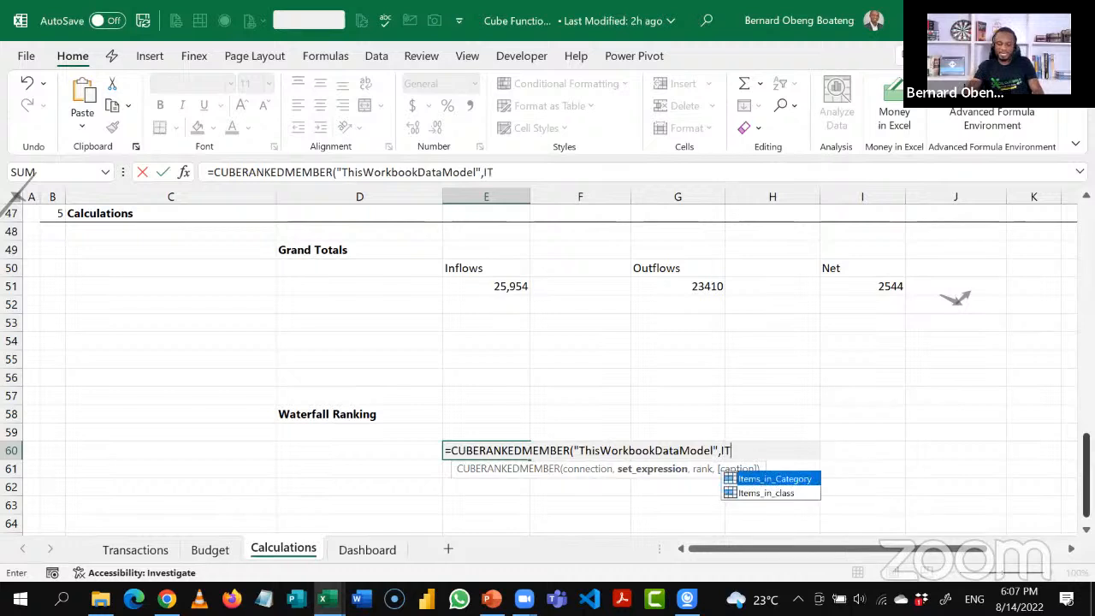
# Complete the CUBERANKEDMEMBER formula in E60 with Items_in_class as the set expression and SEQUENCE(Count_Class) as the rank.
pyautogui.press('Down')
pyautogui.press('Tab')
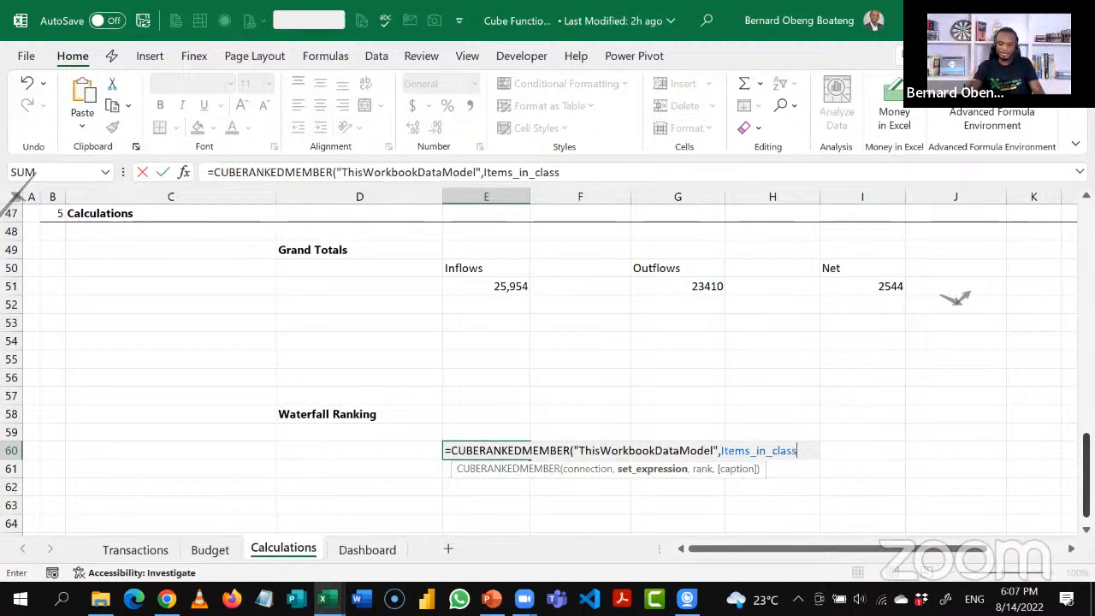
pyautogui.write(',SEQ')
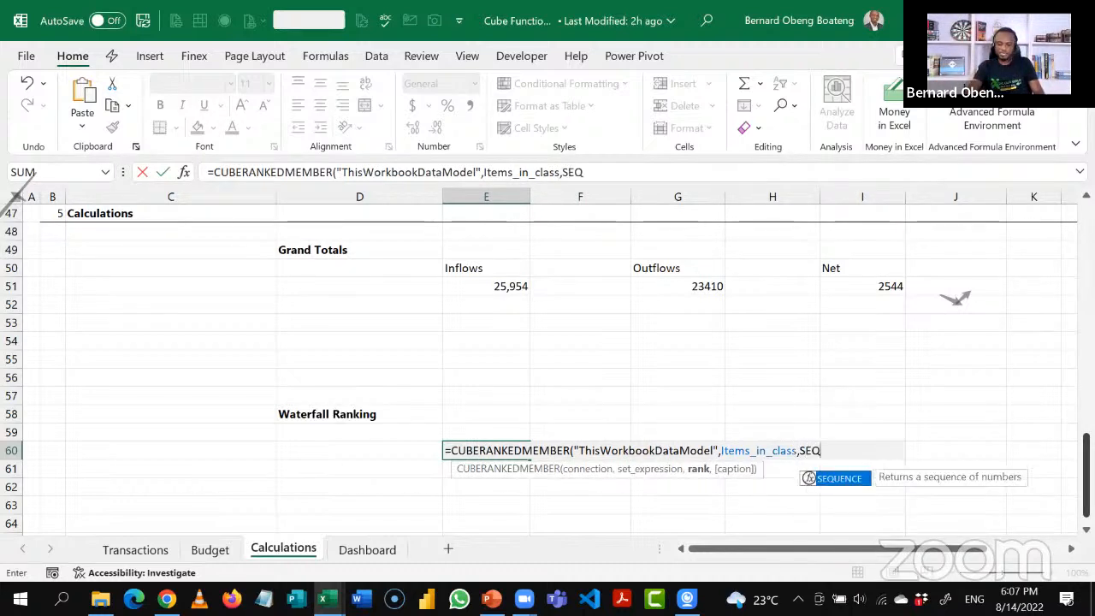
pyautogui.press('Tab')
pyautogui.write('COU')
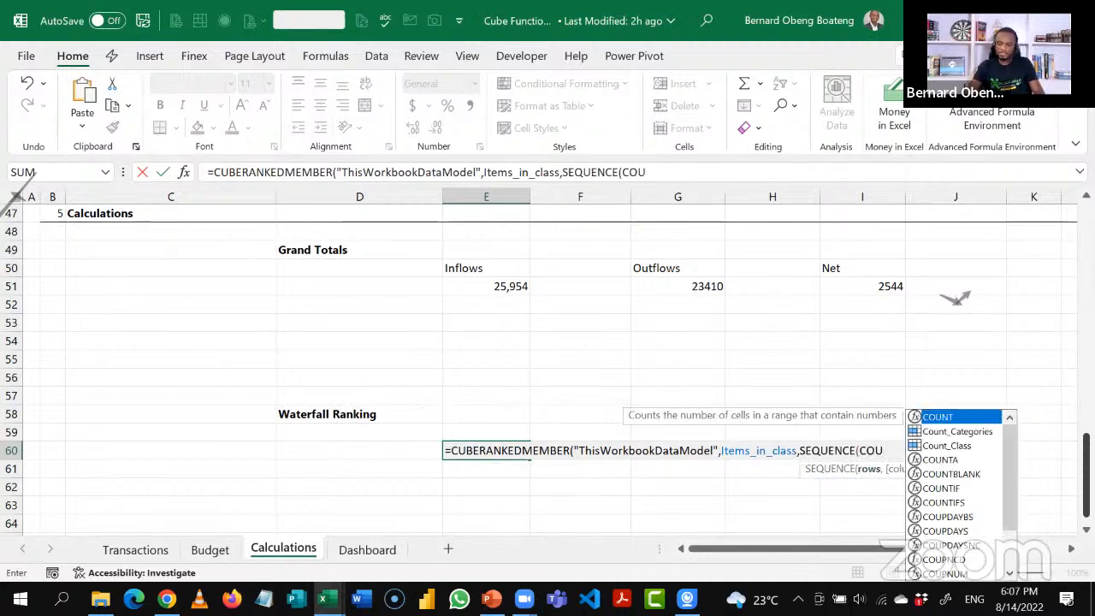
pyautogui.press('Down')
pyautogui.press('Down')
pyautogui.press('Tab')
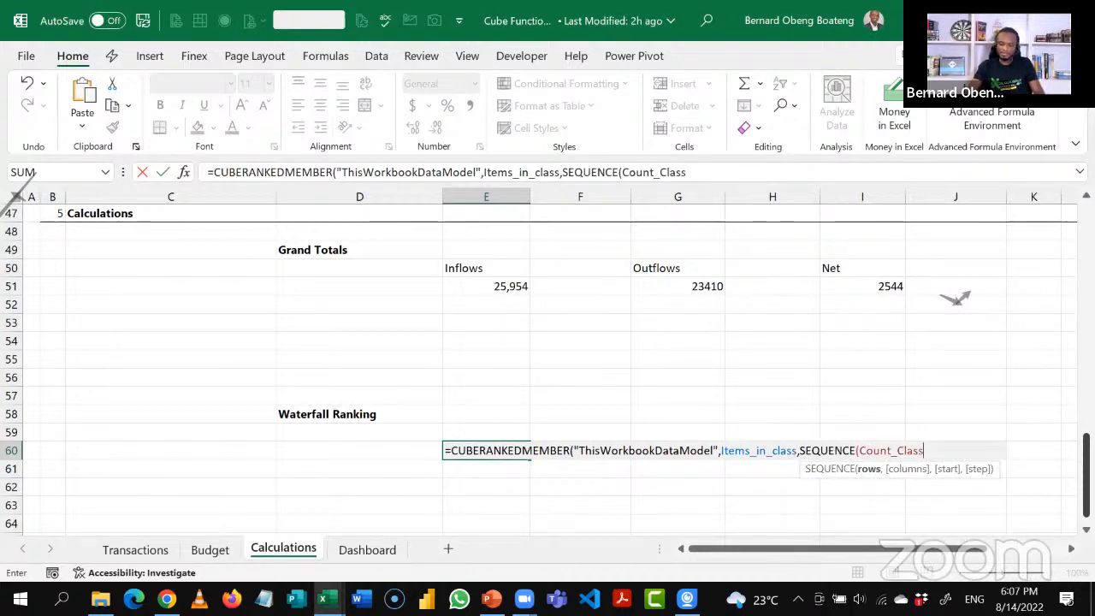
pyautogui.write(')')
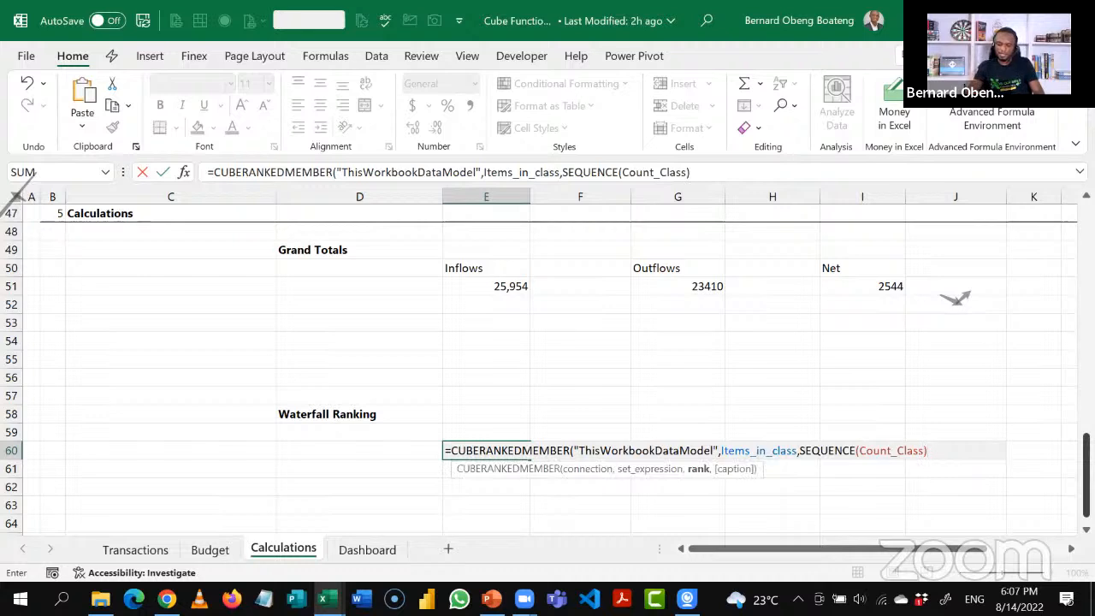
pyautogui.write(')')
pyautogui.press('Return')
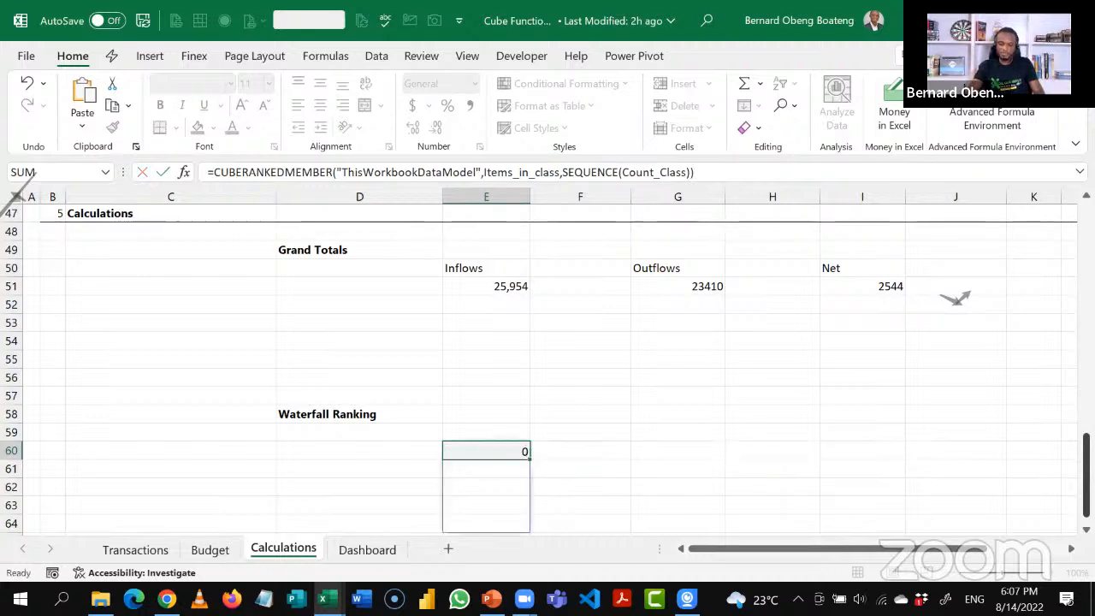
# Look through the class names spilled from E60 under Waterfall Ranking, down to the cell below the list.
pyautogui.press('Up')
pyautogui.press('Up')
pyautogui.press('Down')
pyautogui.press('Down')
pyautogui.press('Down')
pyautogui.press('Down')
pyautogui.press('Down')
pyautogui.press('Down')
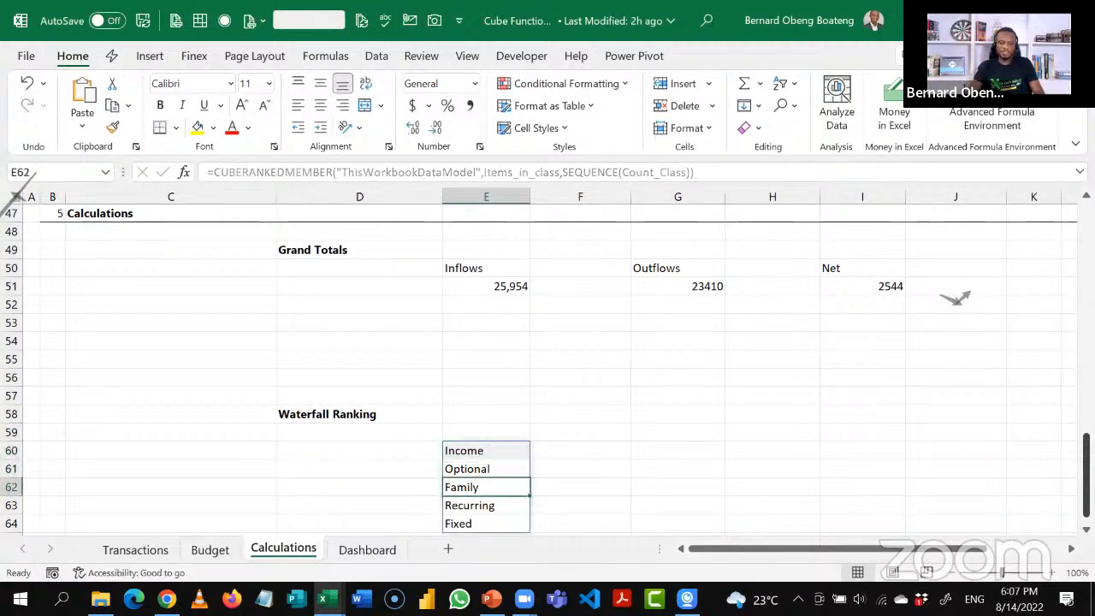
pyautogui.press('Down')
pyautogui.press('Down')
pyautogui.press('Up')
pyautogui.press('Up')
pyautogui.press('Up')
pyautogui.press('Up')
pyautogui.press('Up')
pyautogui.press('Up')
pyautogui.press('Up')
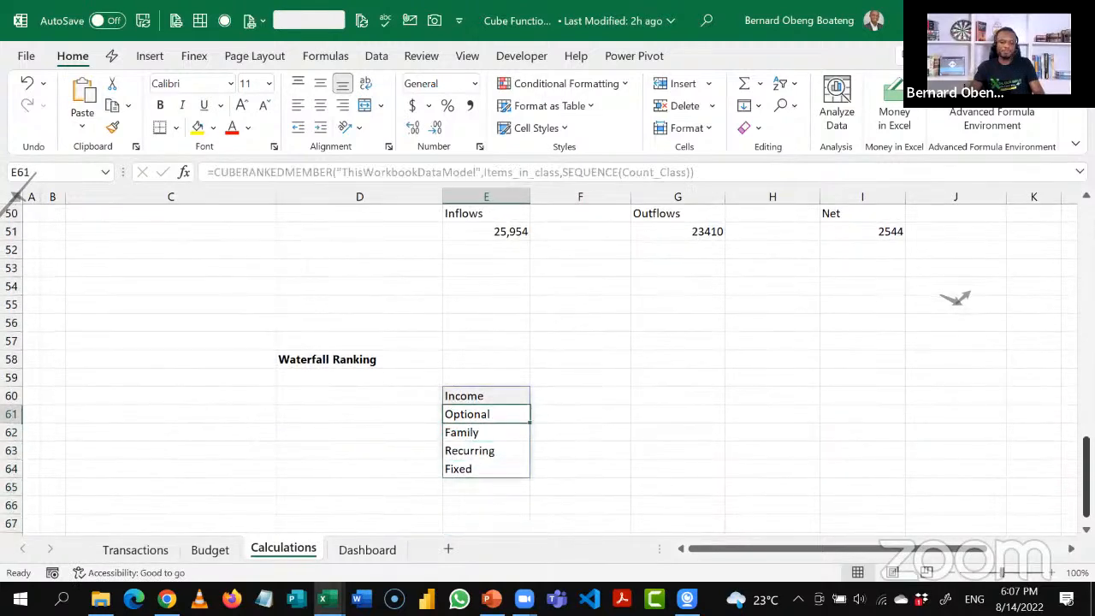
pyautogui.press('Down')
pyautogui.press('Down')
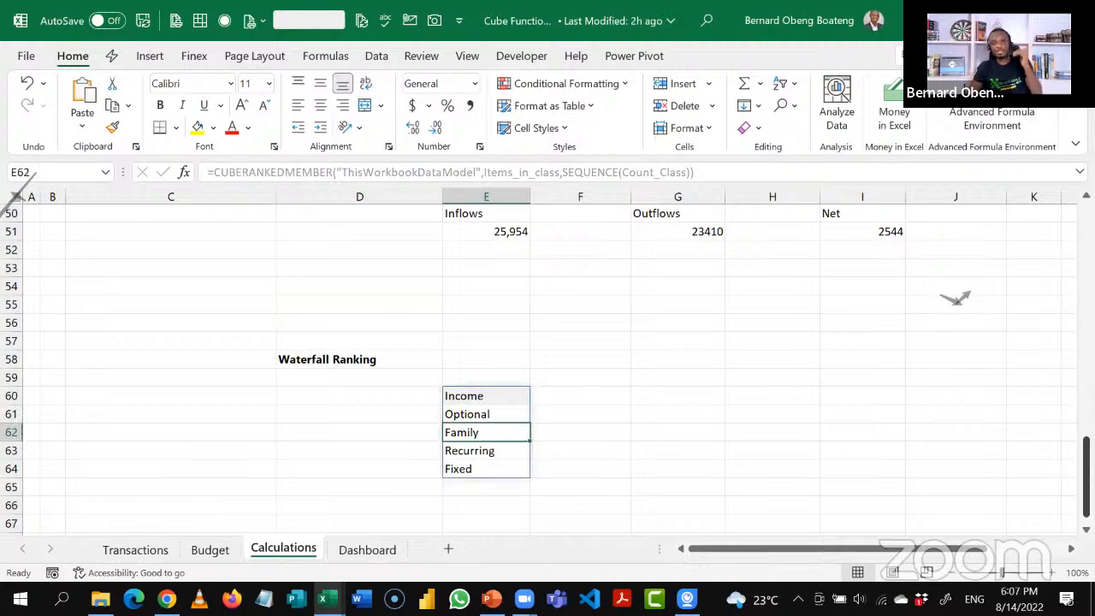
pyautogui.press('Down')
pyautogui.press('Down')
pyautogui.press('Down')
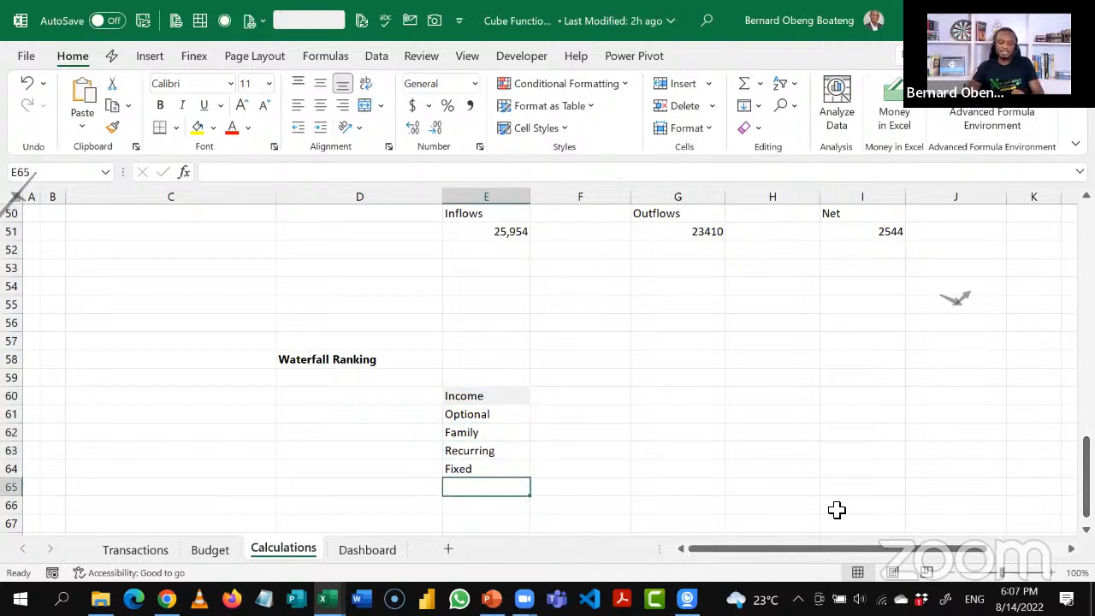
pyautogui.click(516, 395)
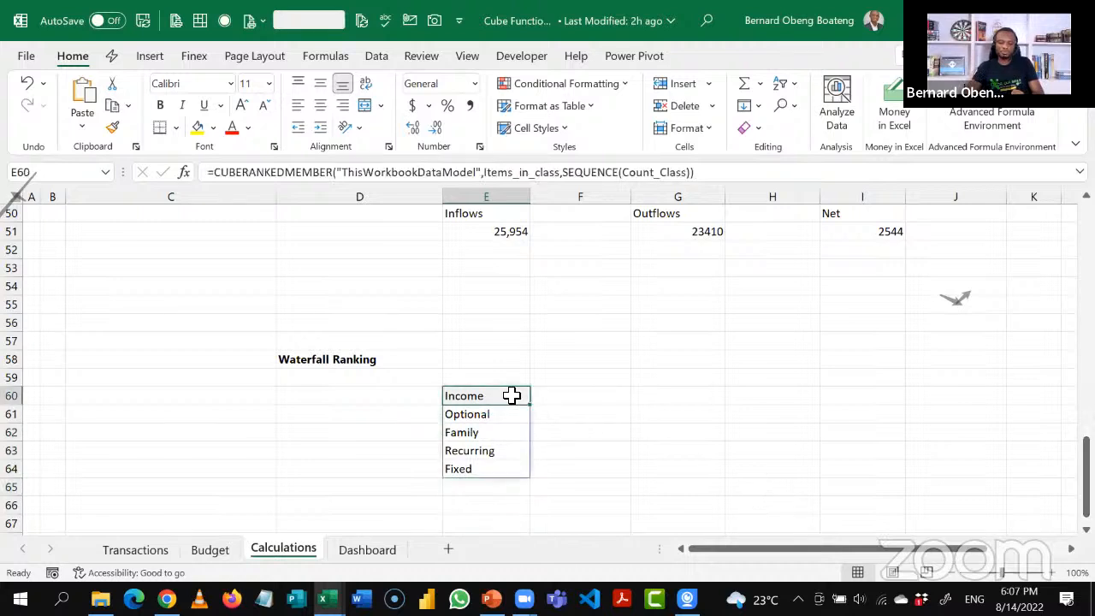
pyautogui.click(487, 485)
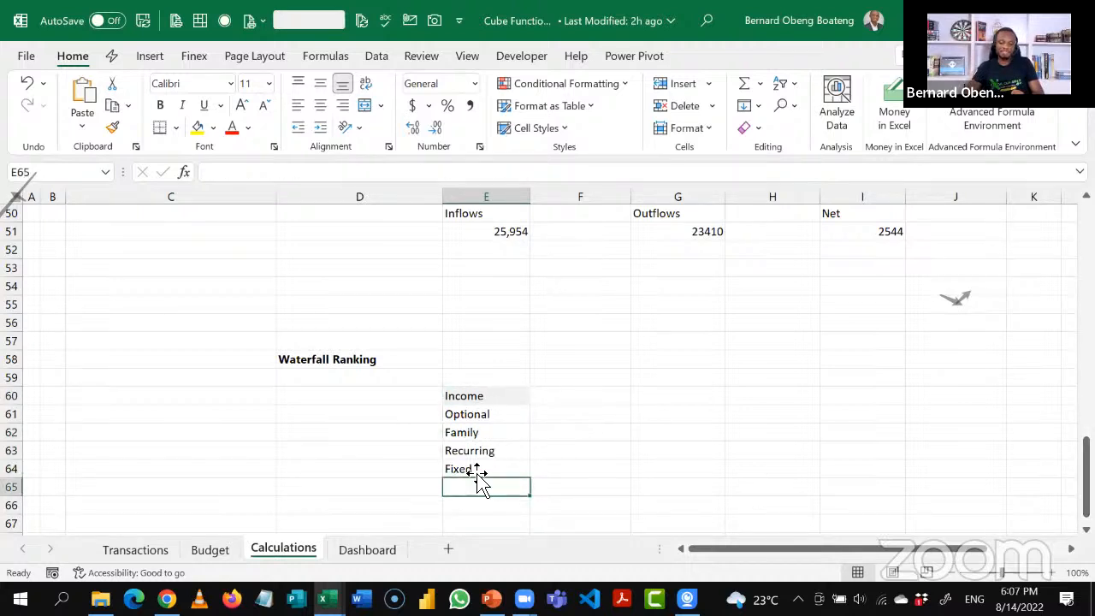
# Wrap the CUBERANKEDMEMBER formula in E60 in an INDEX function, using it as the array argument.
pyautogui.doubleClick(498, 396)
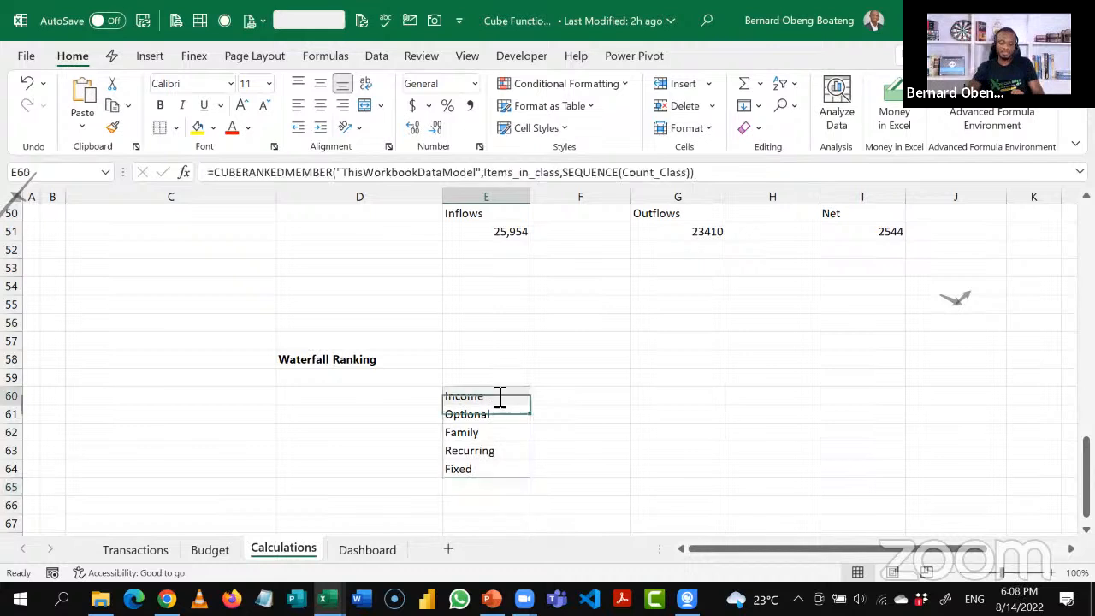
pyautogui.click(452, 396)
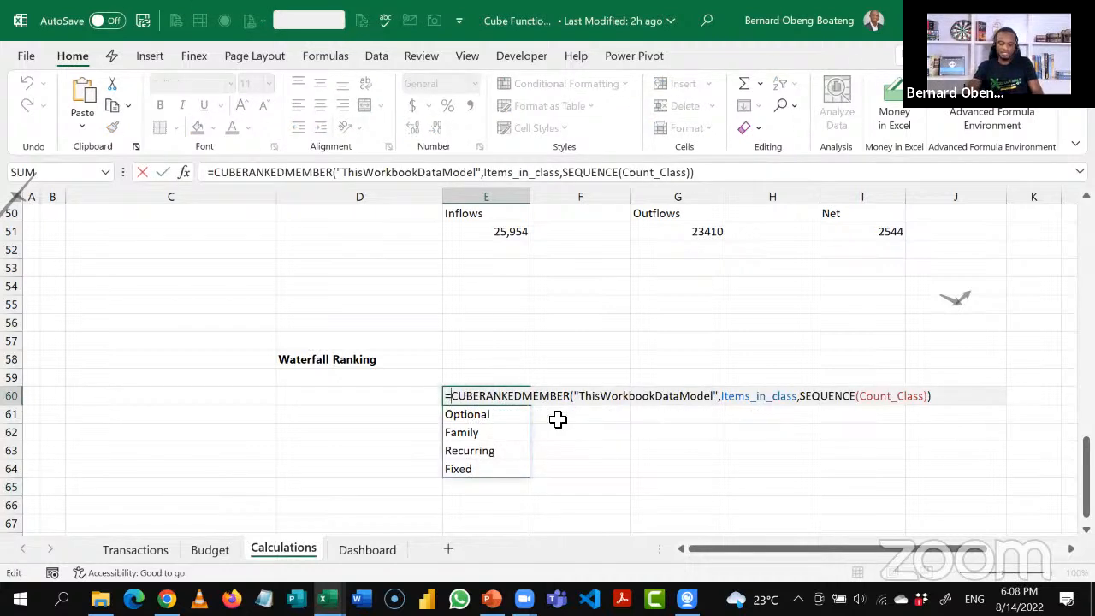
pyautogui.write('IND')
pyautogui.press('Tab')
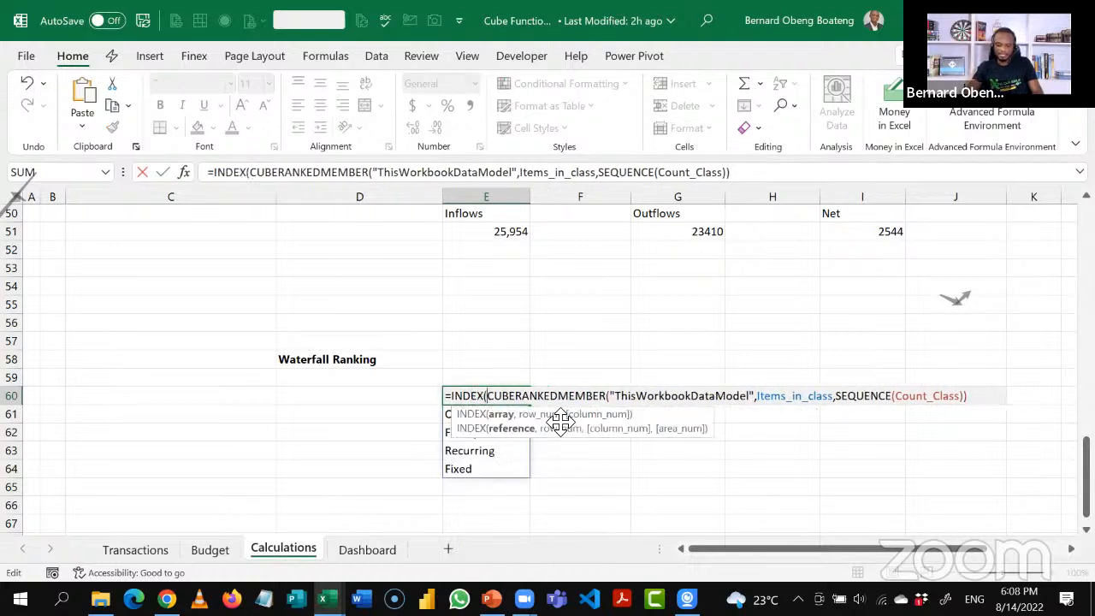
pyautogui.click(500, 415)
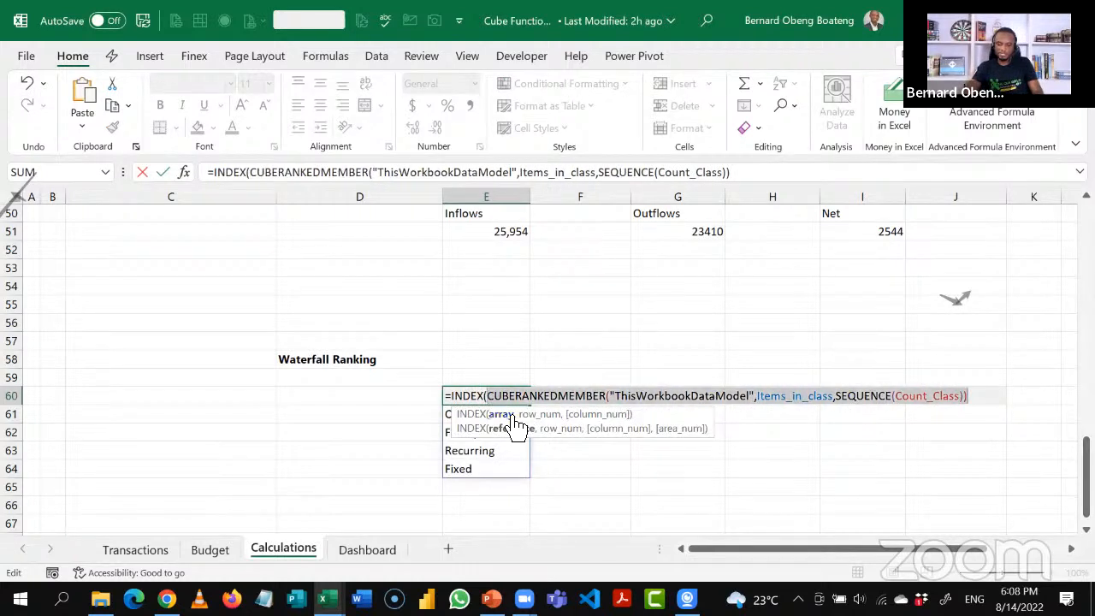
# Add SEQUENCE(Count_Class+1) as the INDEX row number in E60, enter the formula and check the extra row in E65.
pyautogui.click(997, 398)
pyautogui.write(',SEQ')
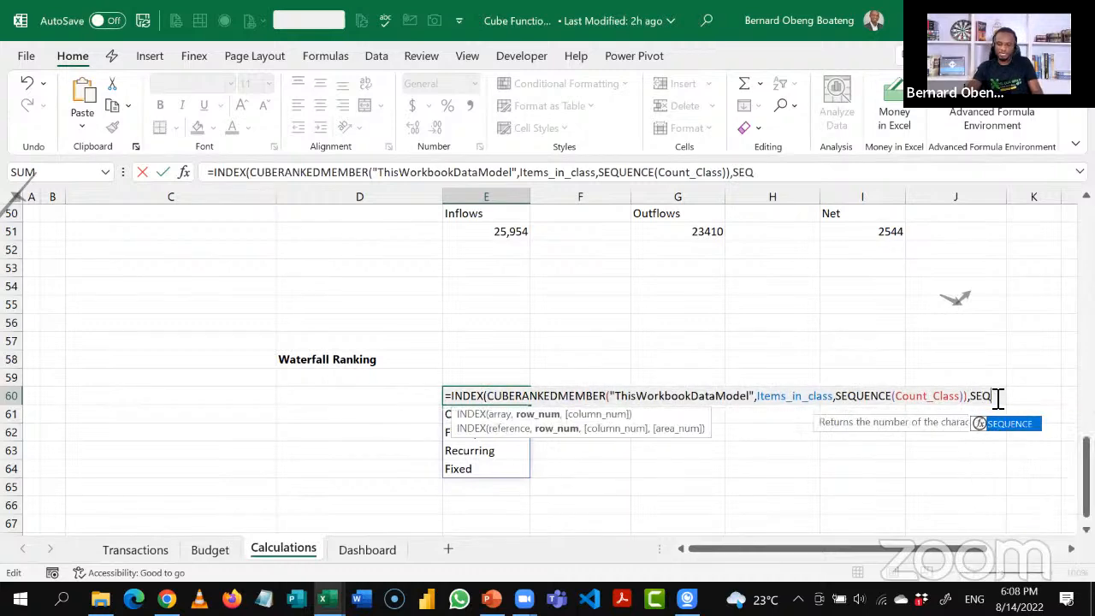
pyautogui.press('Tab')
pyautogui.write('COU')
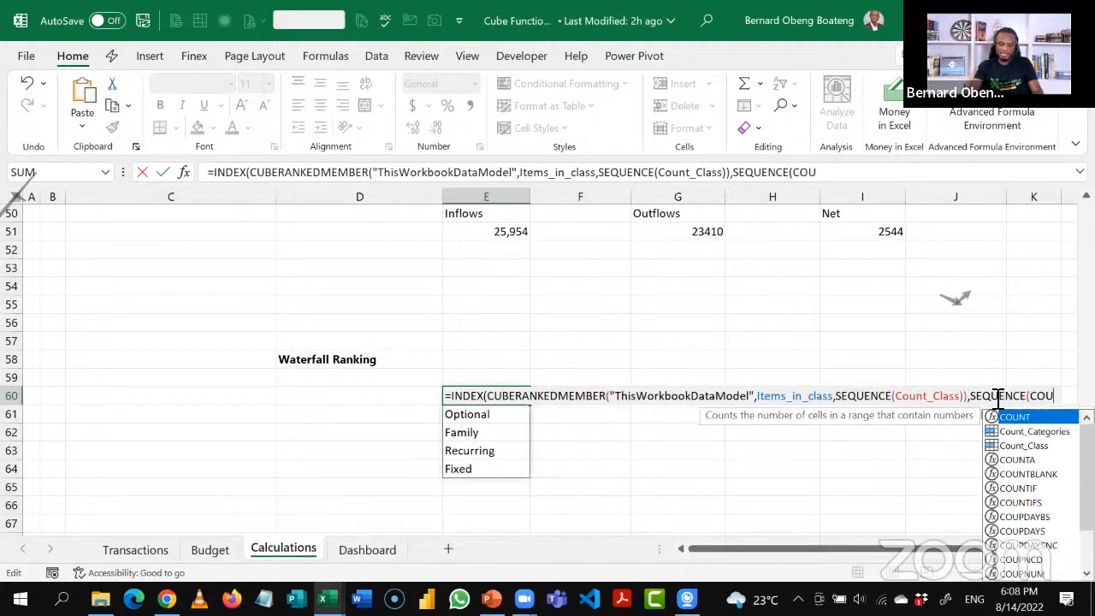
pyautogui.press('Down')
pyautogui.press('Tab')
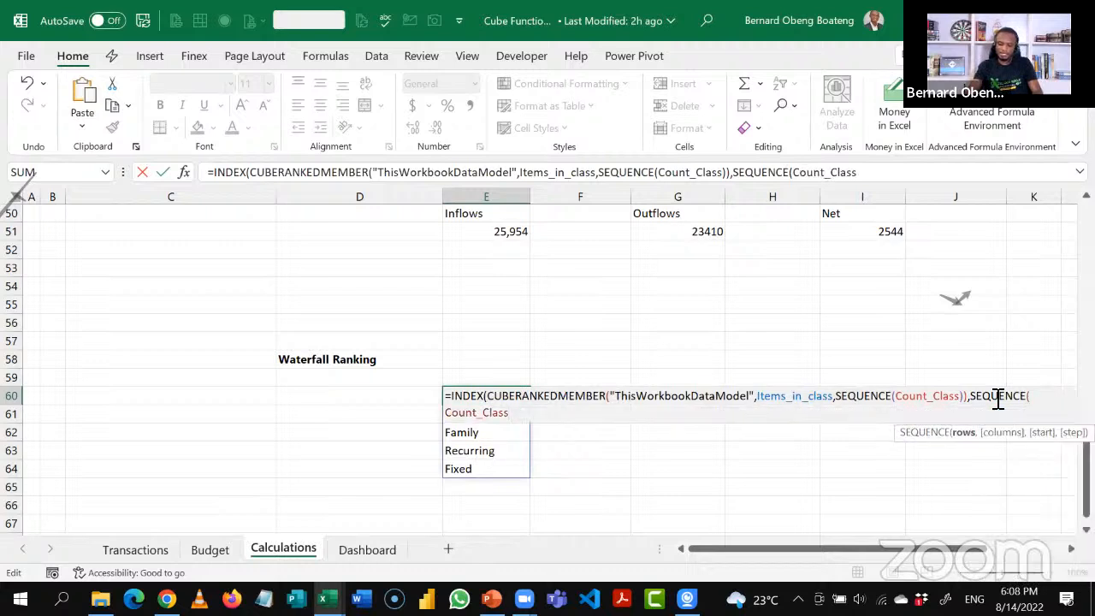
pyautogui.write('+1')
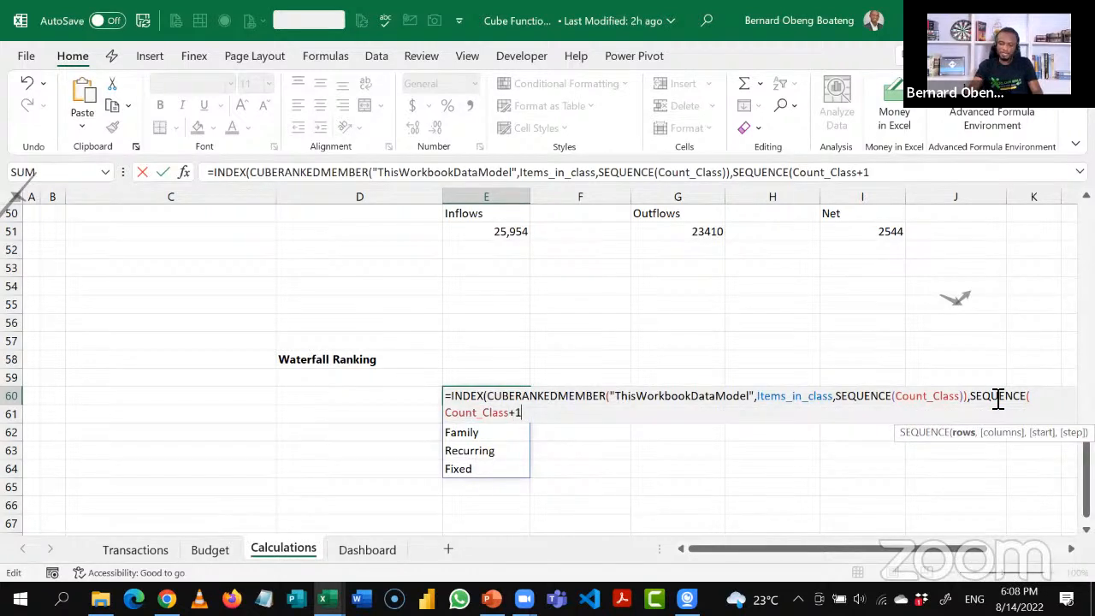
pyautogui.write(')')
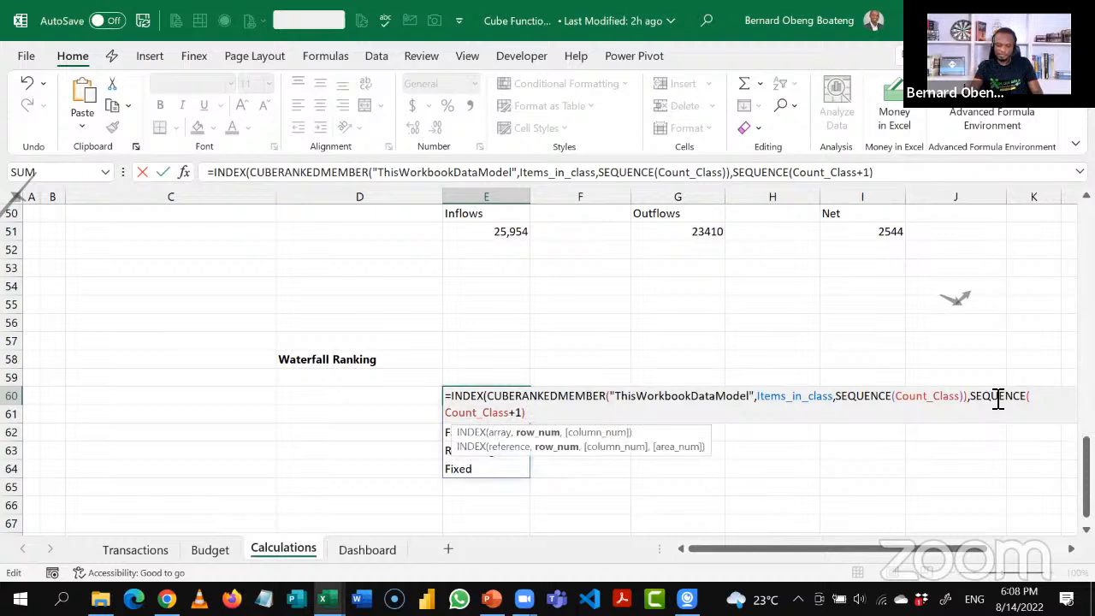
pyautogui.hotkey('ctrl', 'Return')
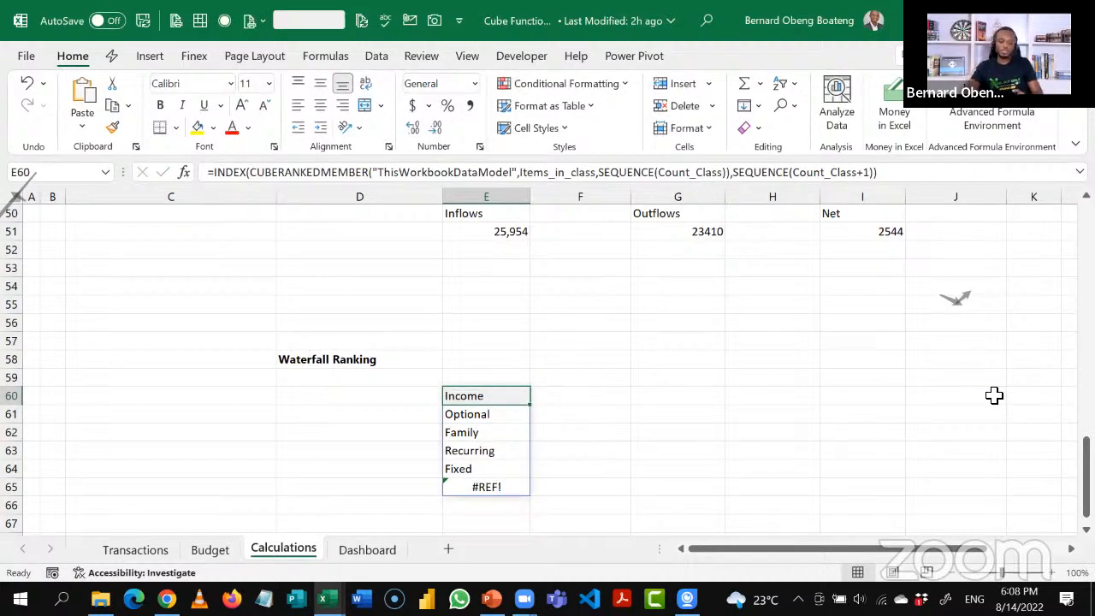
pyautogui.click(479, 488)
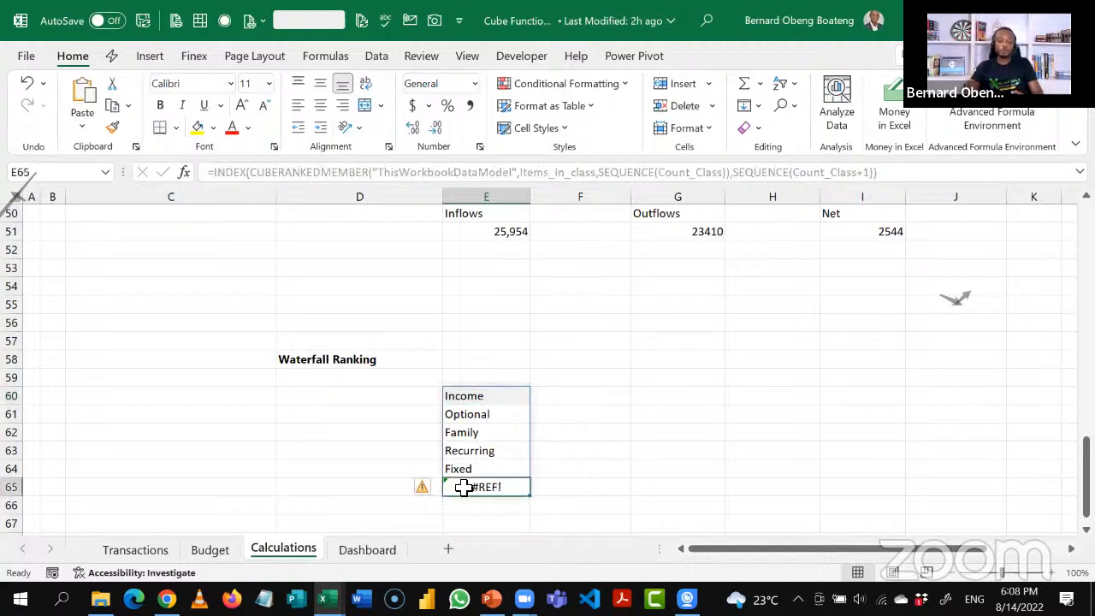
# Wrap the E60 formula in IFERROR with "Net" as the value if error.
pyautogui.click(498, 400)
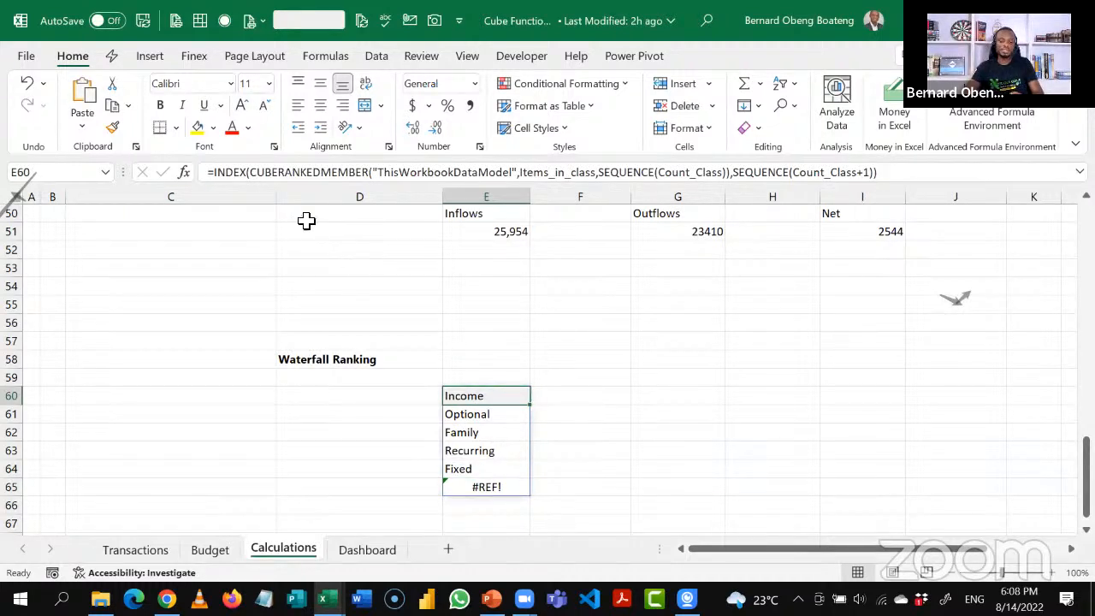
pyautogui.click(212, 172)
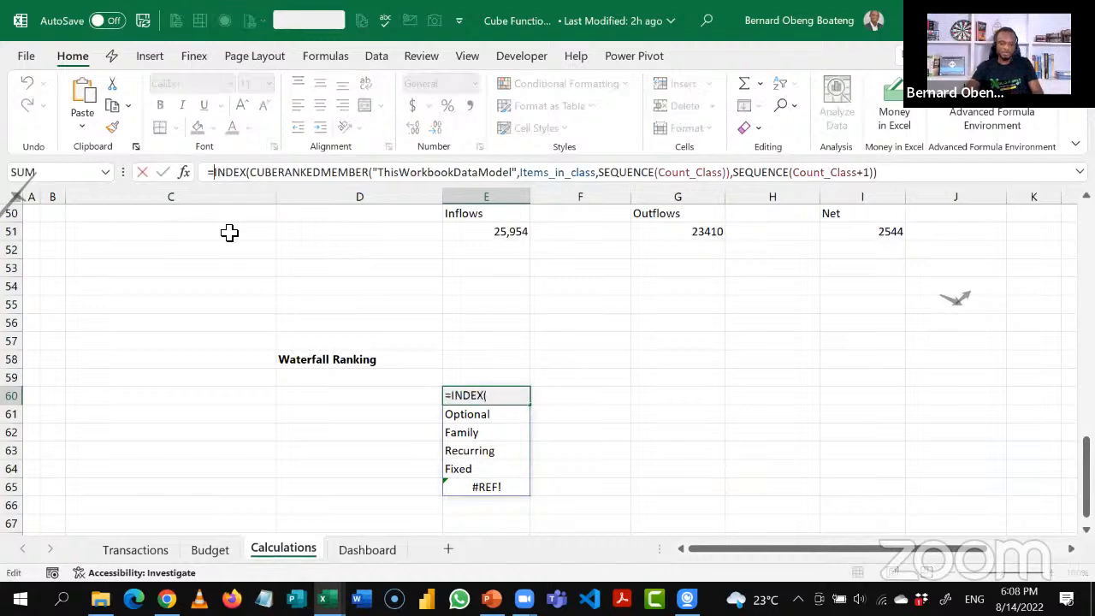
pyautogui.write('IF')
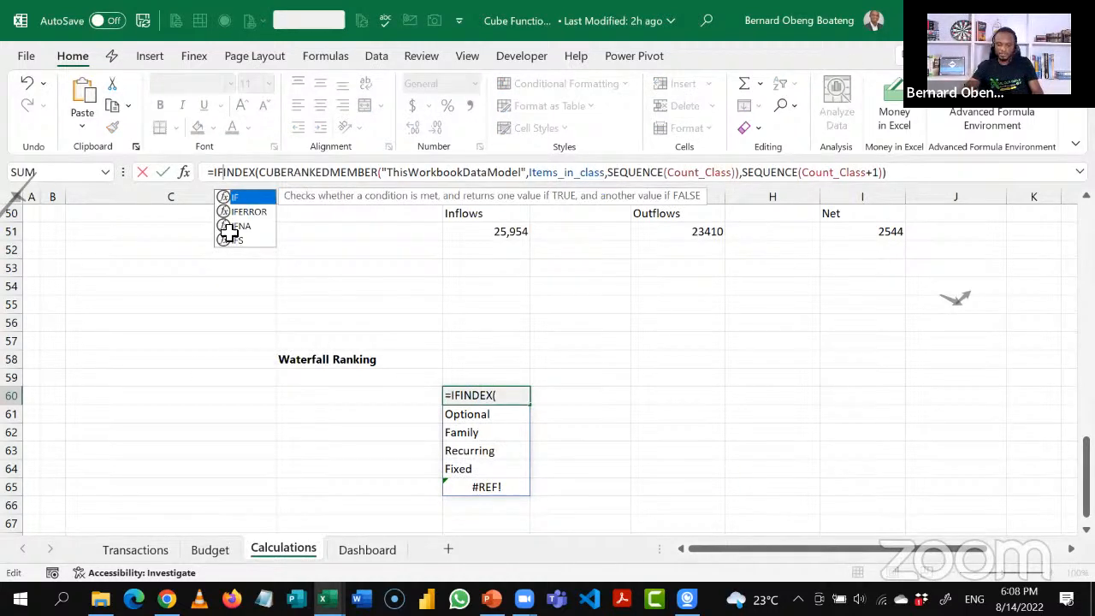
pyautogui.doubleClick(243, 212)
pyautogui.click(958, 176)
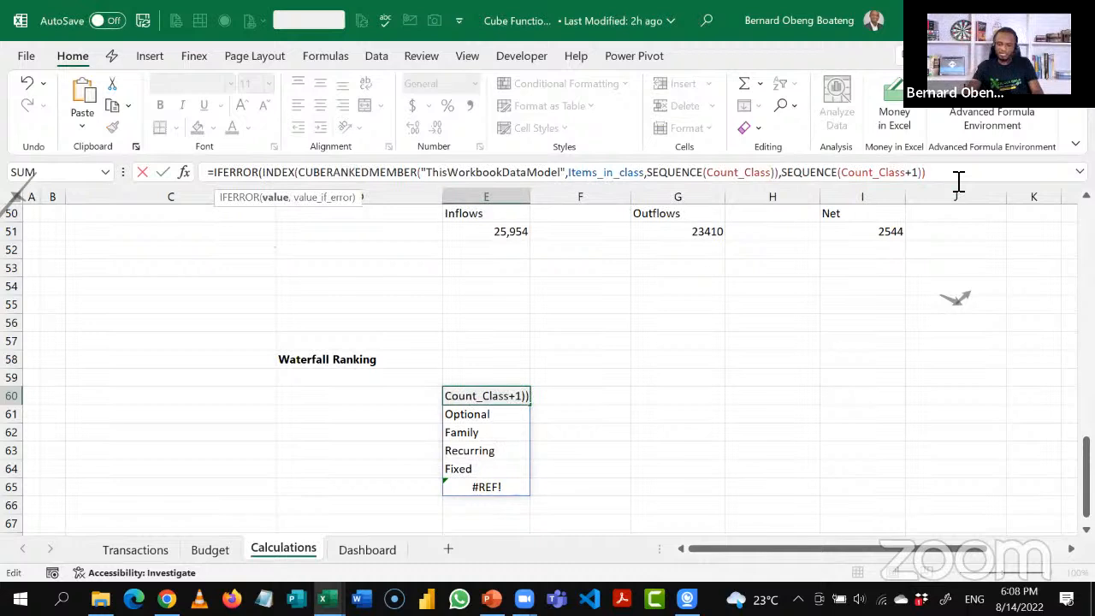
pyautogui.write(',"nET')
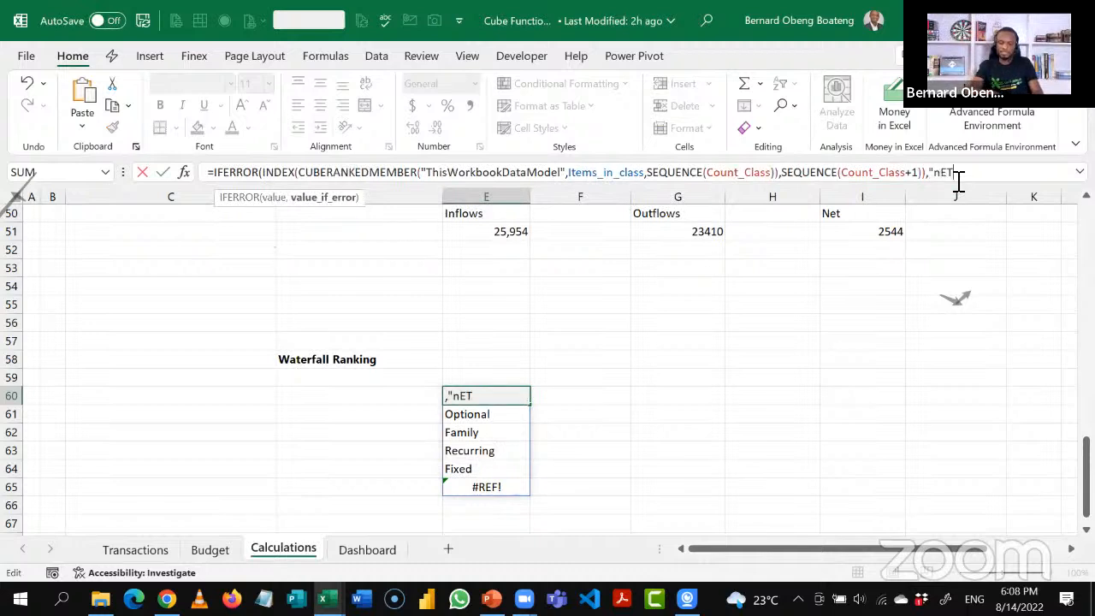
pyautogui.press('BackSpace')
pyautogui.press('BackSpace')
pyautogui.press('BackSpace')
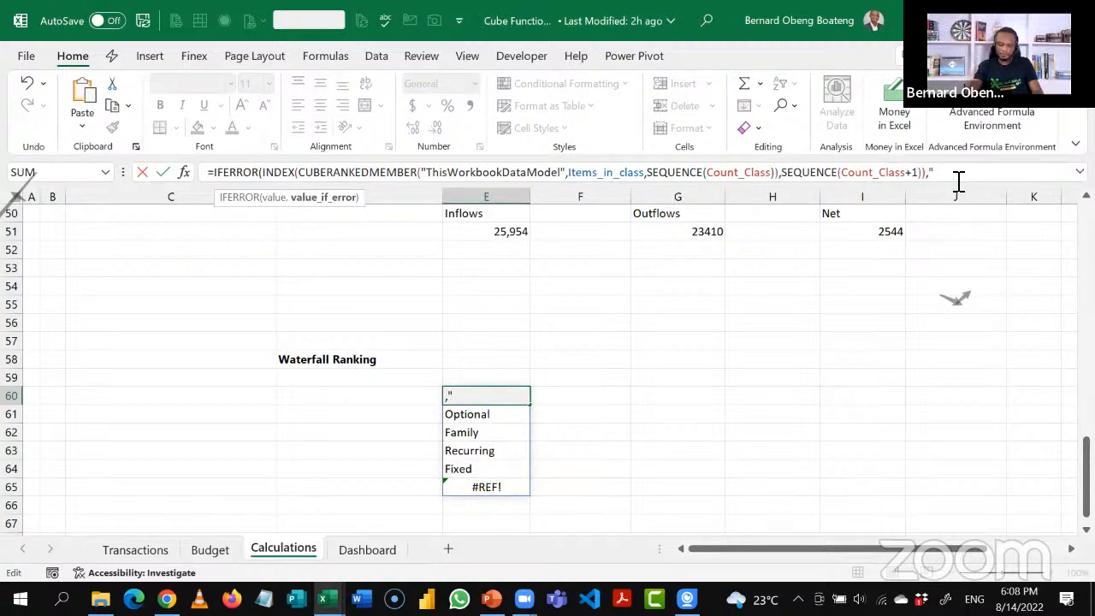
pyautogui.write('Net")')
pyautogui.press('Return')
pyautogui.press('Up')
pyautogui.press('Up')
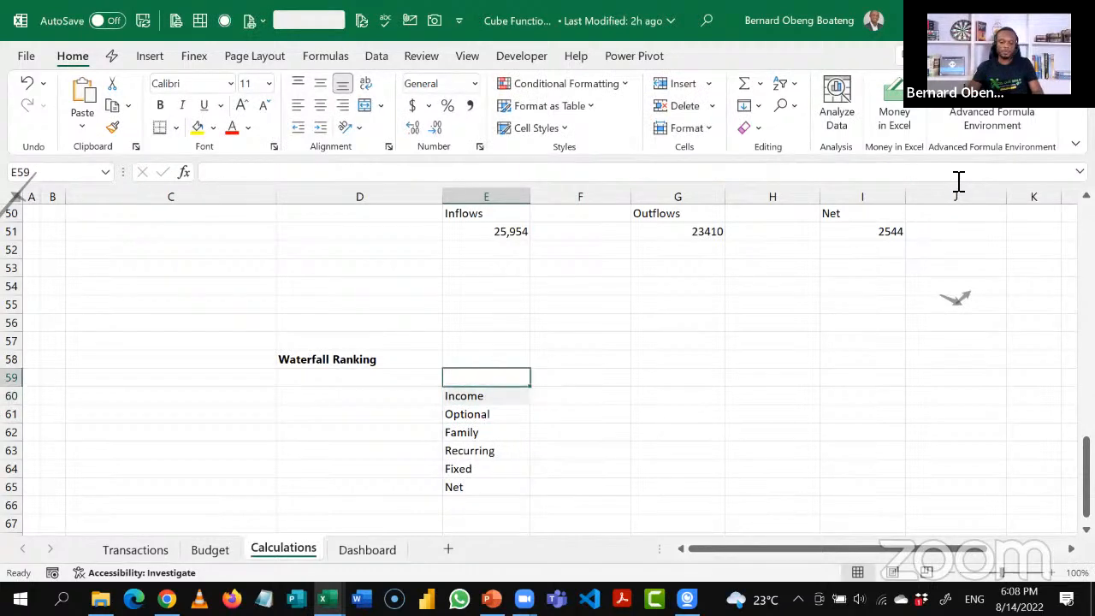
# Look through the updated list of waterfall labels spilled from E60 to E65.
pyautogui.press('Down')
pyautogui.press('Down')
pyautogui.press('Down')
pyautogui.press('Down')
pyautogui.press('Down')
pyautogui.press('Down')
pyautogui.press('Down')
pyautogui.press('Up')
pyautogui.press('Up')
pyautogui.press('Up')
pyautogui.press('Up')
pyautogui.press('Up')
pyautogui.press('Up')
pyautogui.press('Up')
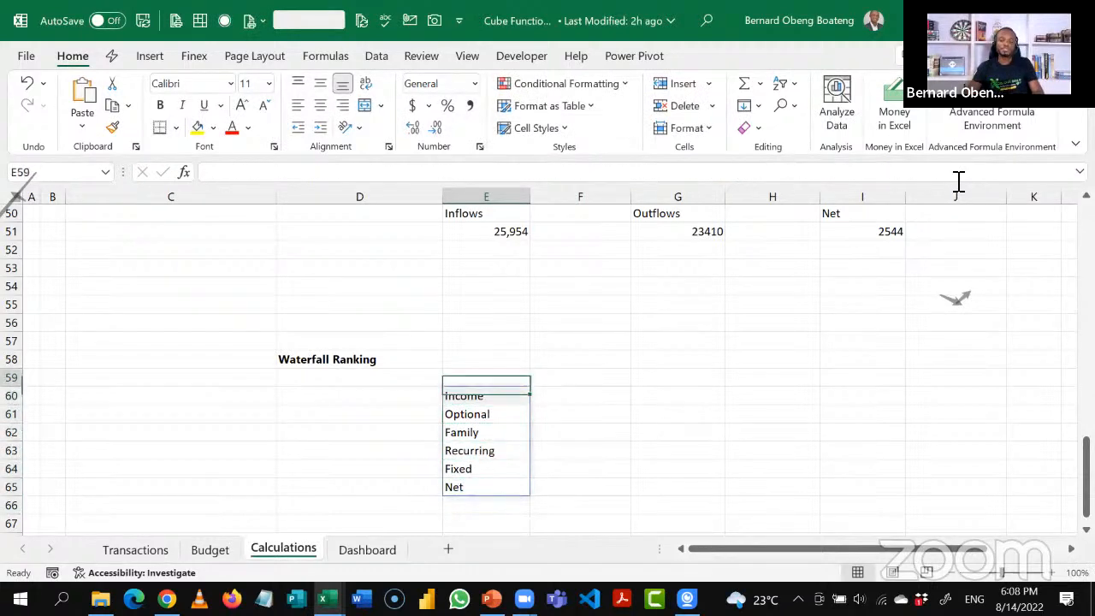
pyautogui.press('Down')
pyautogui.press('Down')
pyautogui.press('Down')
pyautogui.press('Down')
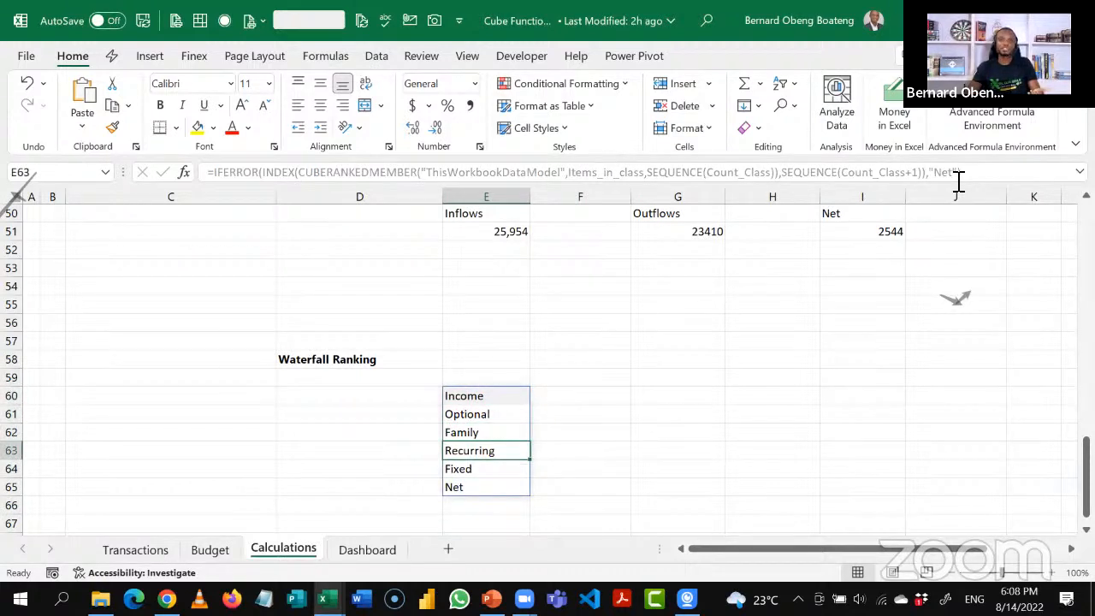
# Start a CUBEVALUE formula in F60, beside Income, with "ThisWorkbookDataModel" as the connection.
pyautogui.press('Up')
pyautogui.press('Up')
pyautogui.press('Up')
pyautogui.press('Right')
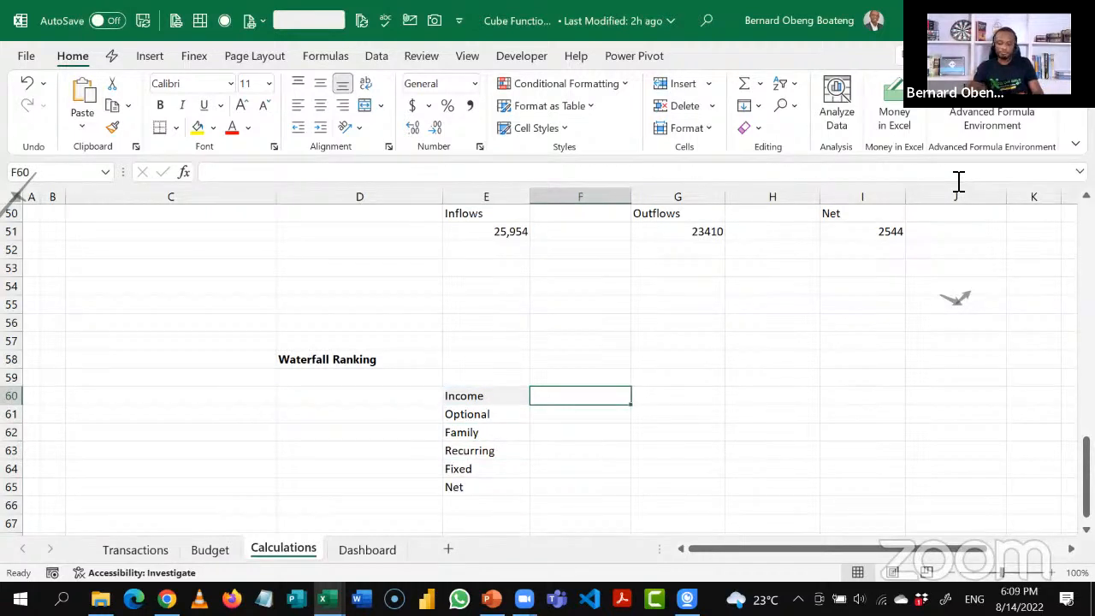
pyautogui.write('=cub')
pyautogui.press('Down')
pyautogui.press('Down')
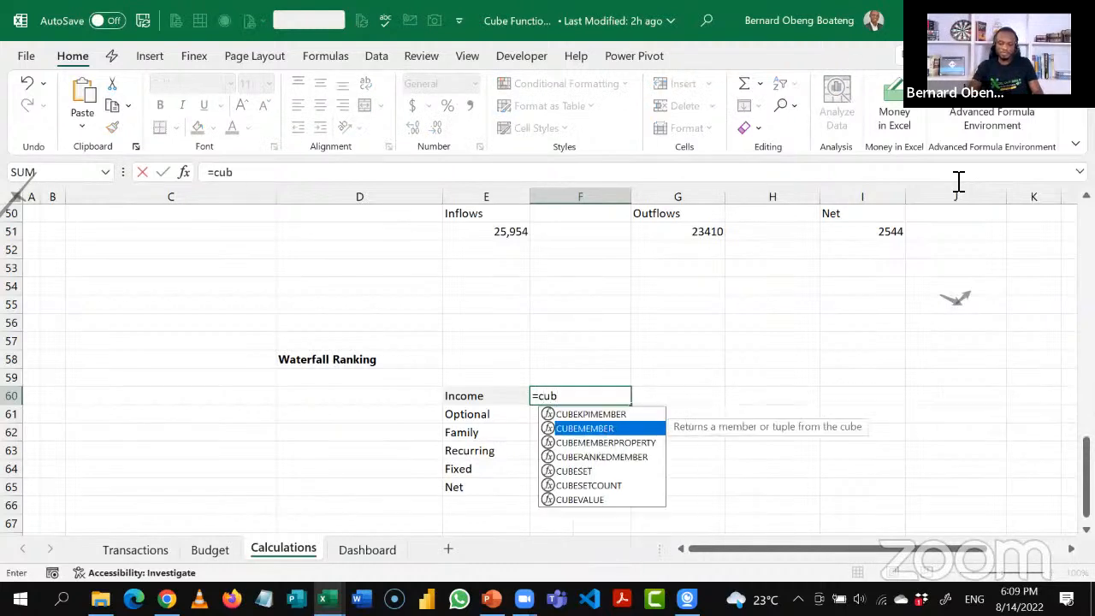
pyautogui.press('Down')
pyautogui.press('Down')
pyautogui.press('Down')
pyautogui.press('Down')
pyautogui.press('Tab')
pyautogui.write('"')
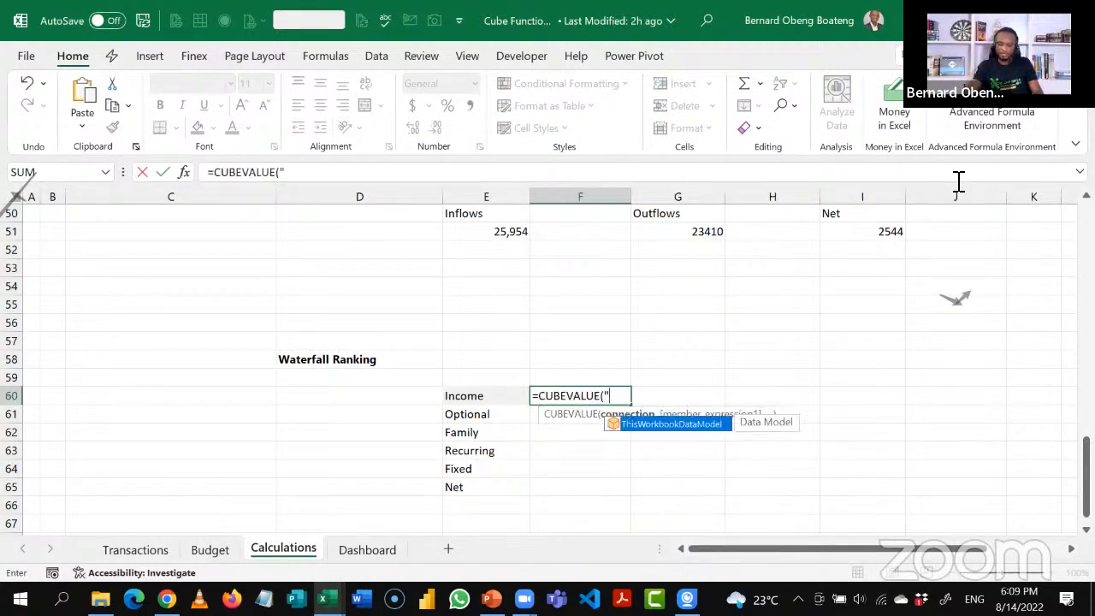
pyautogui.press('Tab')
pyautogui.write('","')
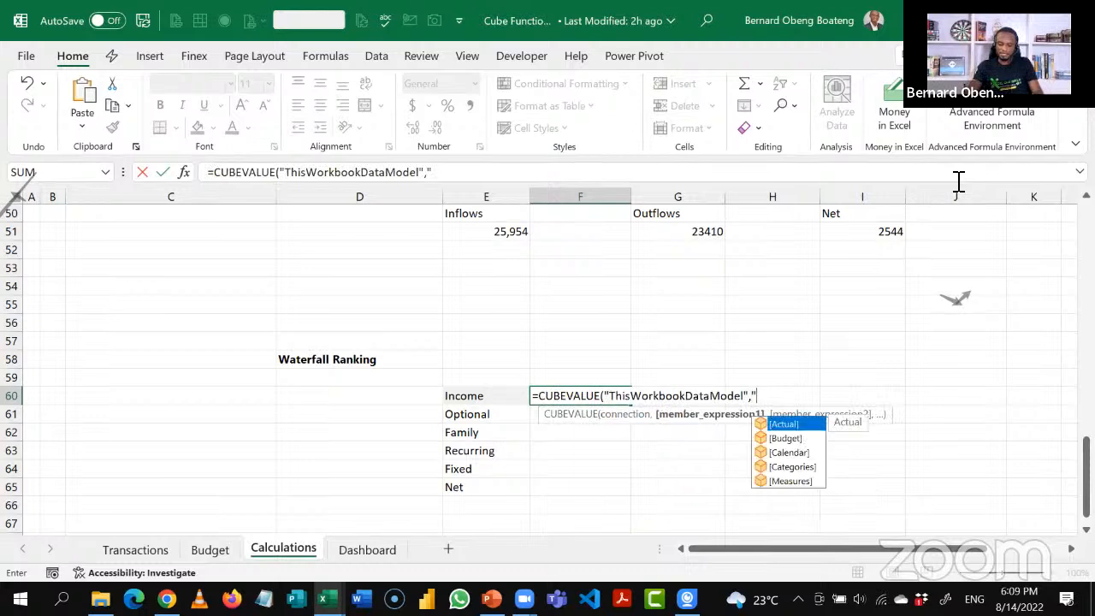
# Complete the F60 CUBEVALUE formula with "[Measures].[Actual]" and E60 as member expressions, and enter it.
pyautogui.press('Down')
pyautogui.press('Down')
pyautogui.press('Down')
pyautogui.press('Down')
pyautogui.press('Tab')
pyautogui.write('.')
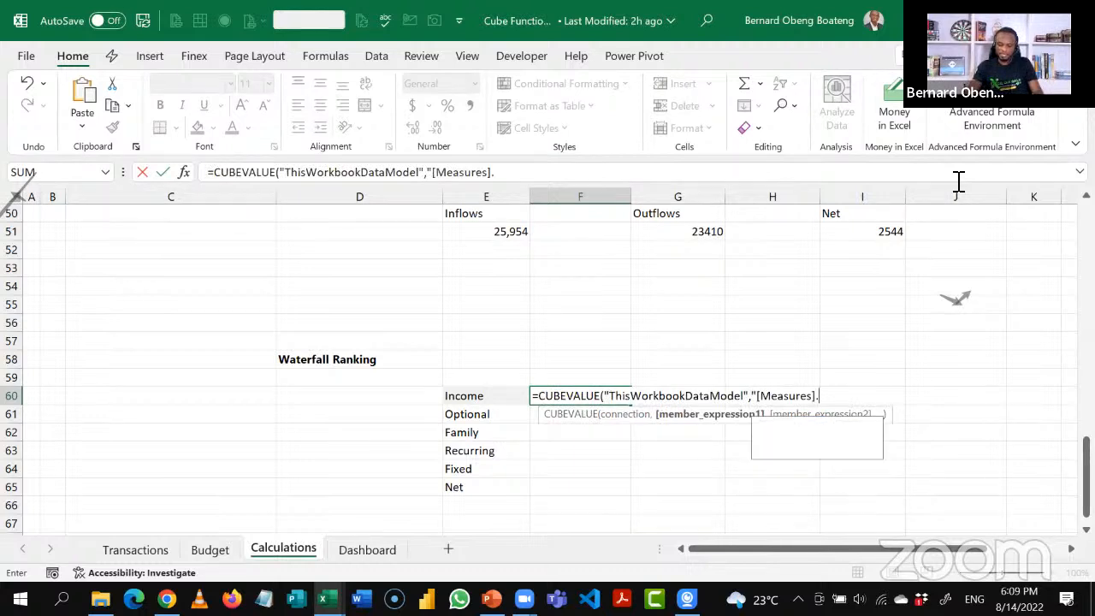
pyautogui.press('Tab')
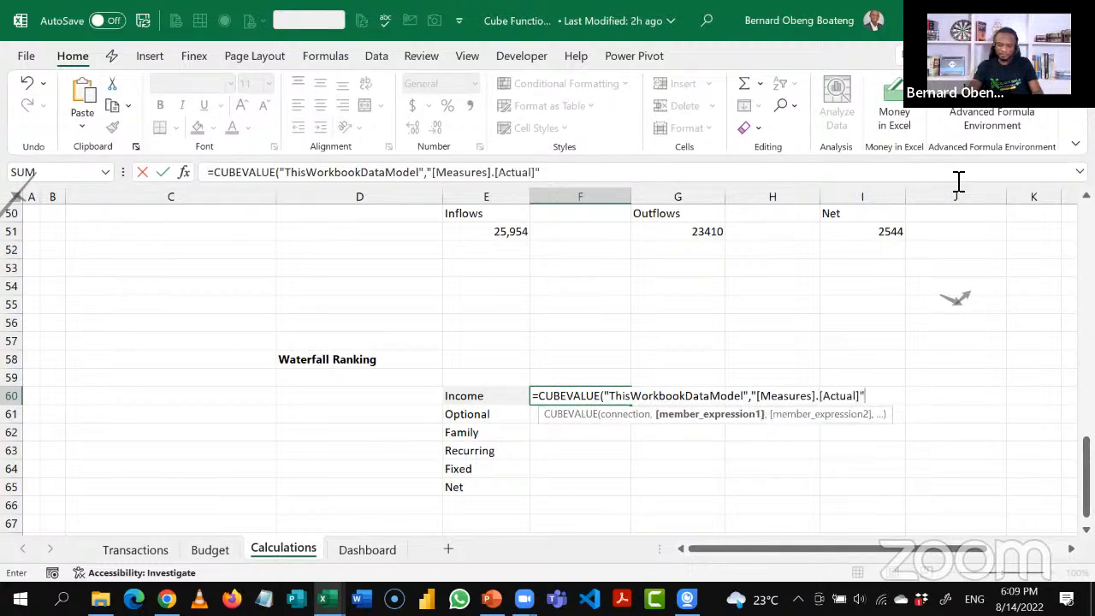
pyautogui.write(',')
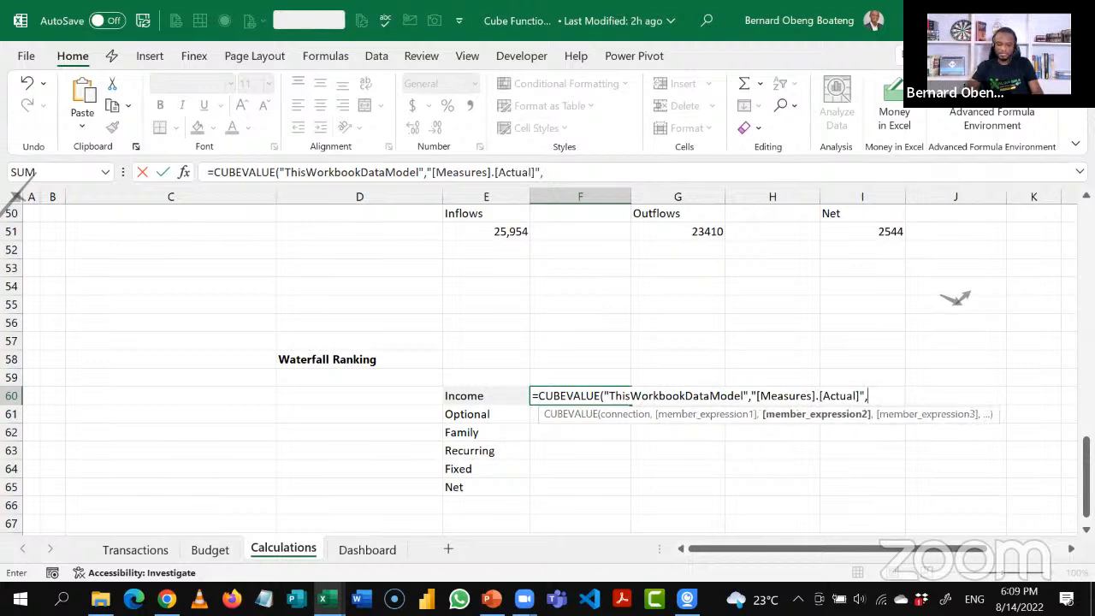
pyautogui.click(497, 395)
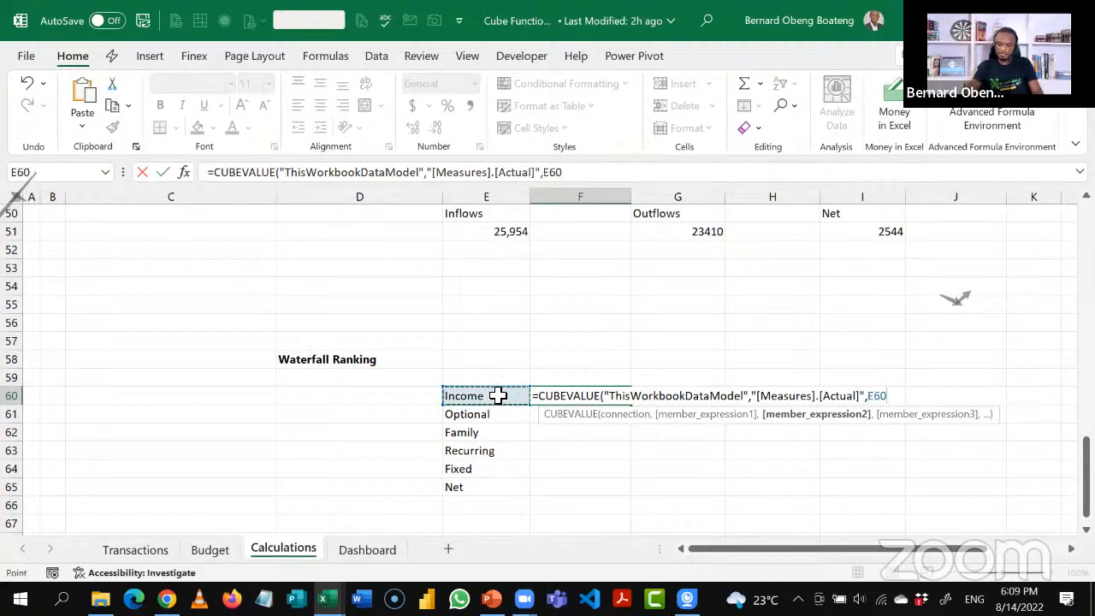
pyautogui.write(')')
pyautogui.press('Return')
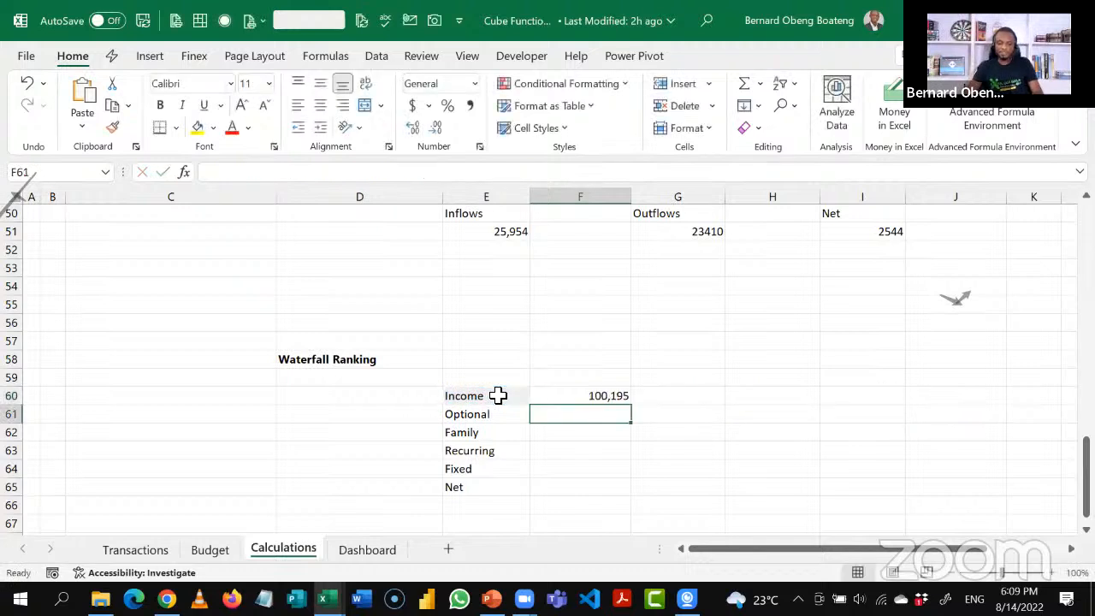
# Fill the CUBEVALUE formula from F60 down through F65.
pyautogui.press('Up')
pyautogui.hotkey('shift', 'Down')
pyautogui.hotkey('shift', 'Down')
pyautogui.hotkey('shift', 'Down')
pyautogui.hotkey('shift', 'Down')
pyautogui.hotkey('shift', 'Down')
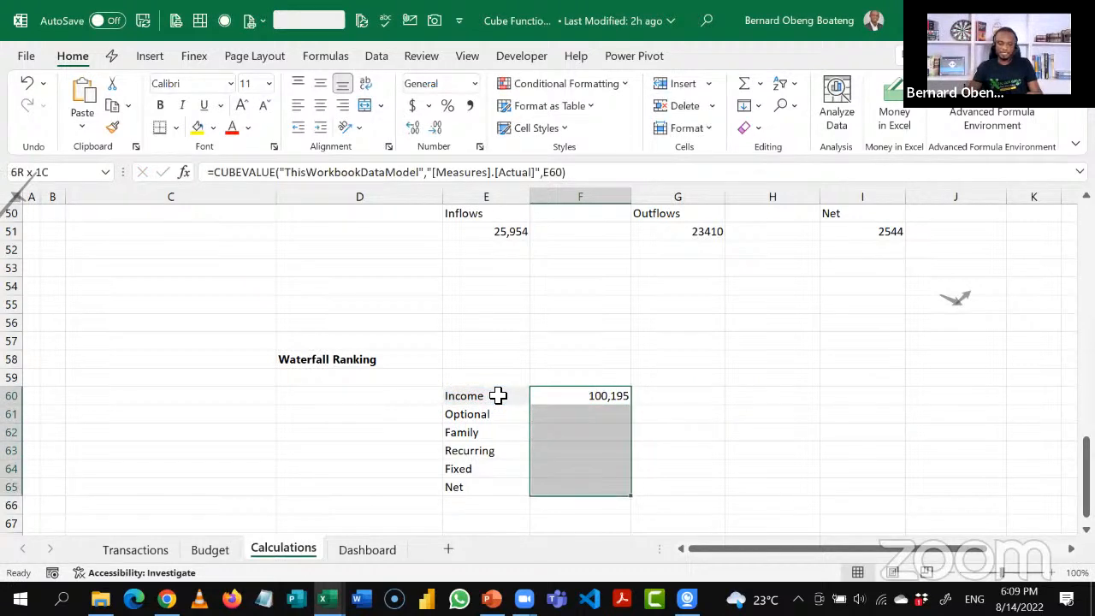
pyautogui.hotkey('ctrl', 'd')
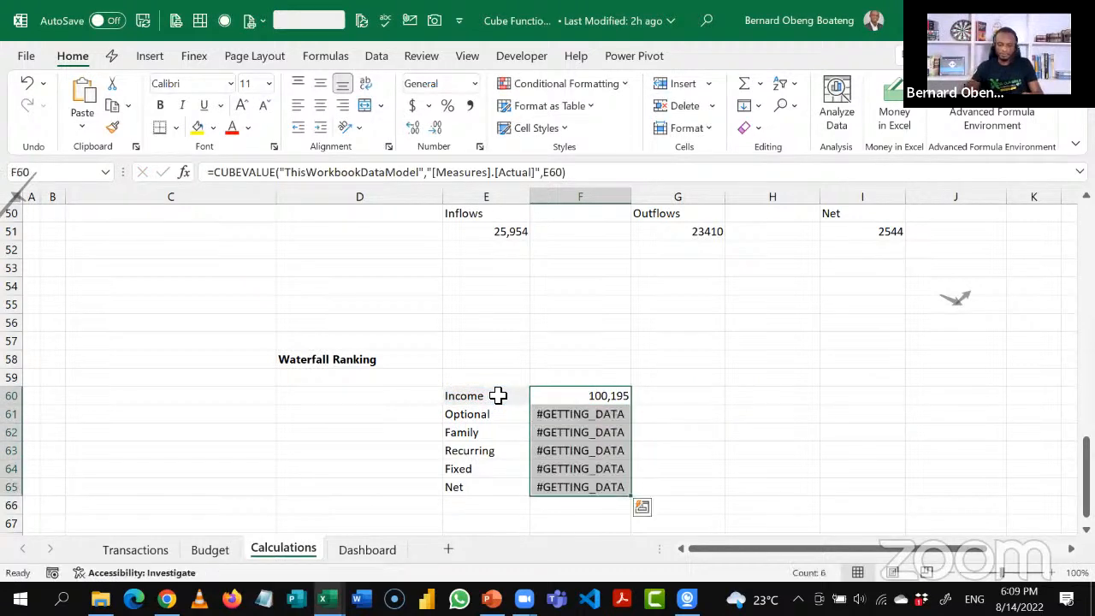
# Replace the Net formula in F65 with =SUM(F60:F64).
pyautogui.click(593, 487)
pyautogui.hotkey('alt', '=')
pyautogui.press('Return')
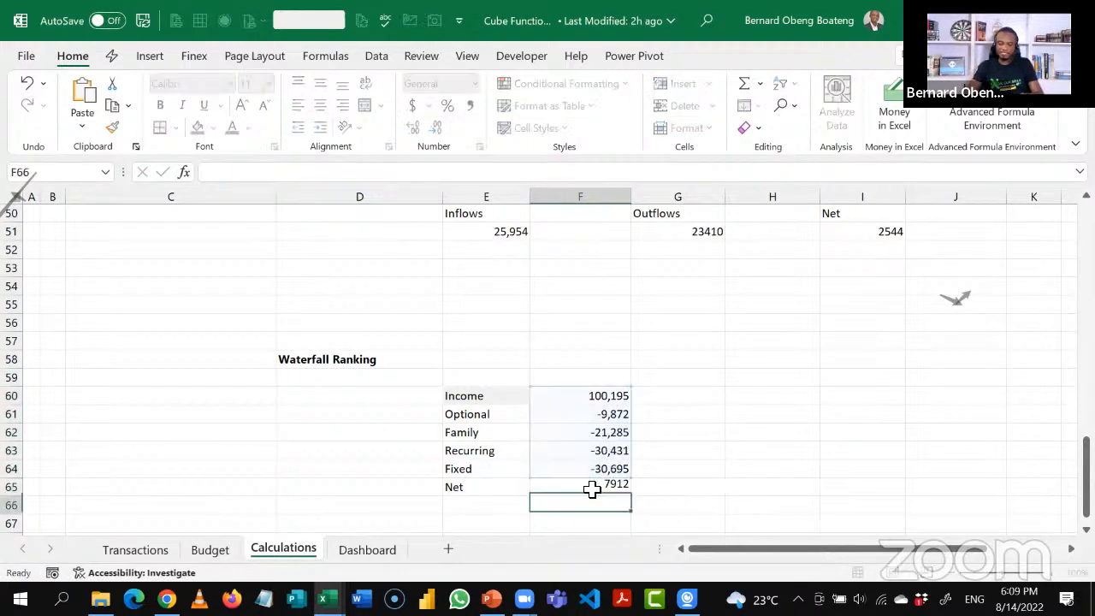
# Format F60:F65 as numbers with thousands separators and two decimal places.
pyautogui.press('Up')
pyautogui.press('Up')
pyautogui.press('Up')
pyautogui.press('Up')
pyautogui.press('Up')
pyautogui.press('Up')
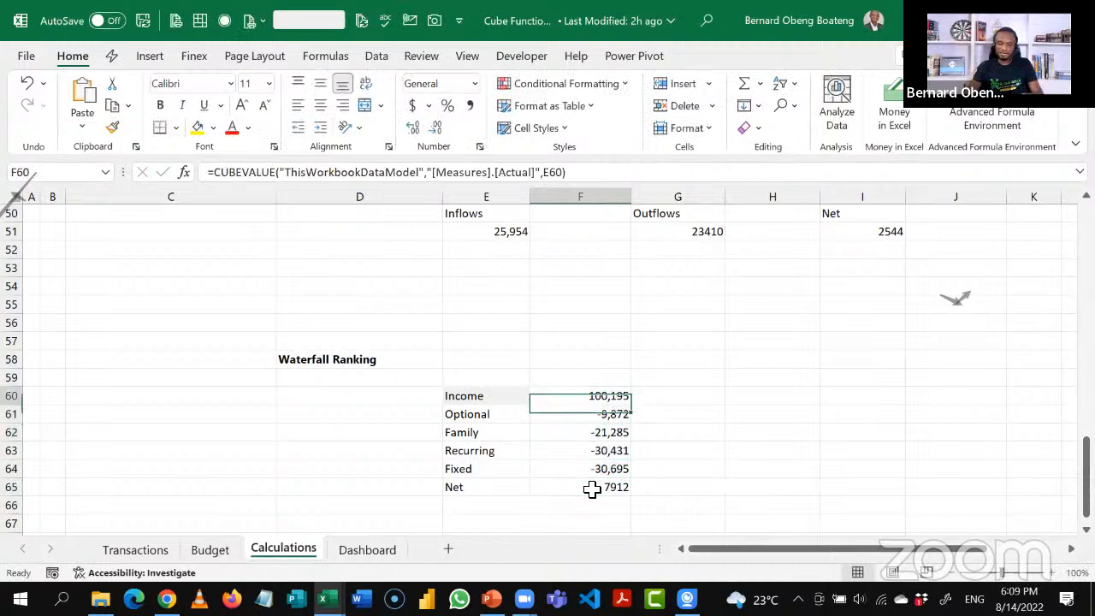
pyautogui.hotkey('shift', 'Down')
pyautogui.hotkey('shift', 'Down')
pyautogui.hotkey('shift', 'Down')
pyautogui.hotkey('shift', 'Down')
pyautogui.hotkey('shift', 'Down')
pyautogui.hotkey('ctrl', 'shift', '1')
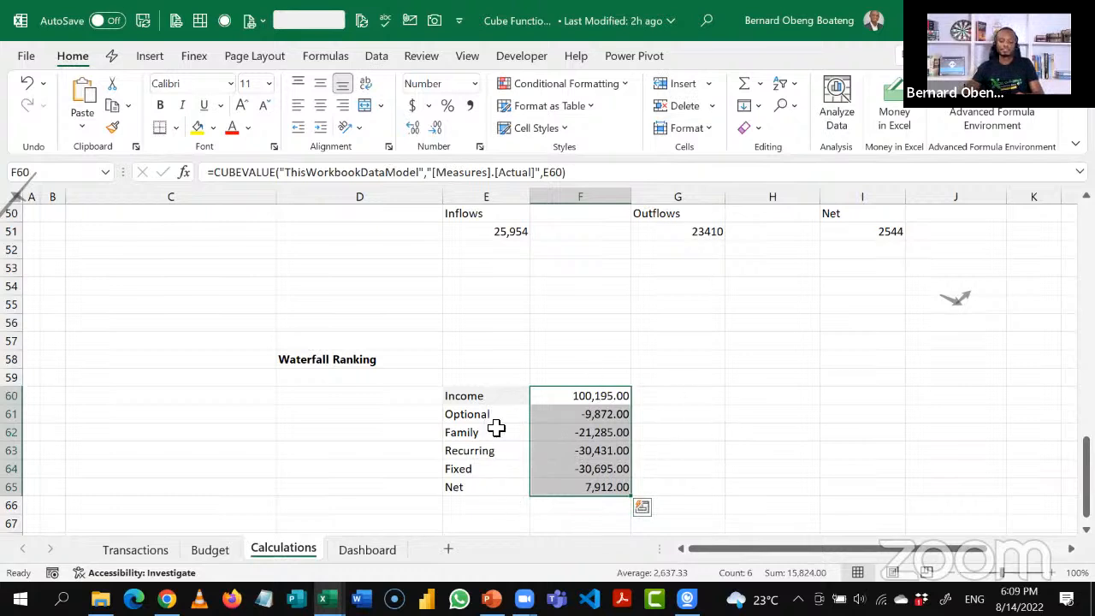
# Check the Income amount, the expense class amounts and the Net sum formula in F60:F65.
pyautogui.click(620, 394)
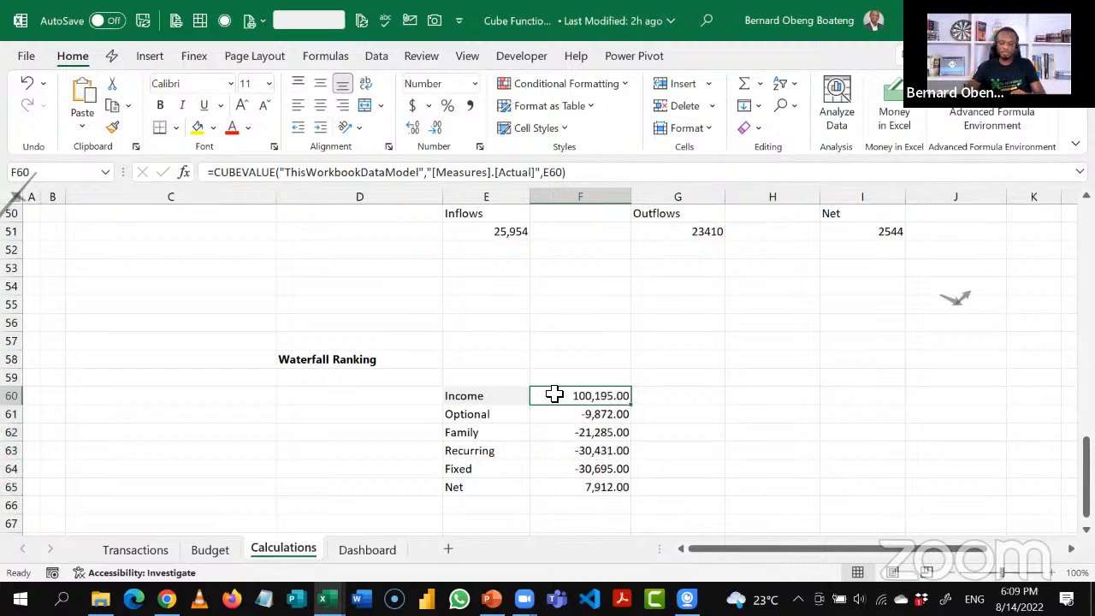
pyautogui.moveTo(604, 417); pyautogui.dragTo(599, 476)
pyautogui.click(594, 485)
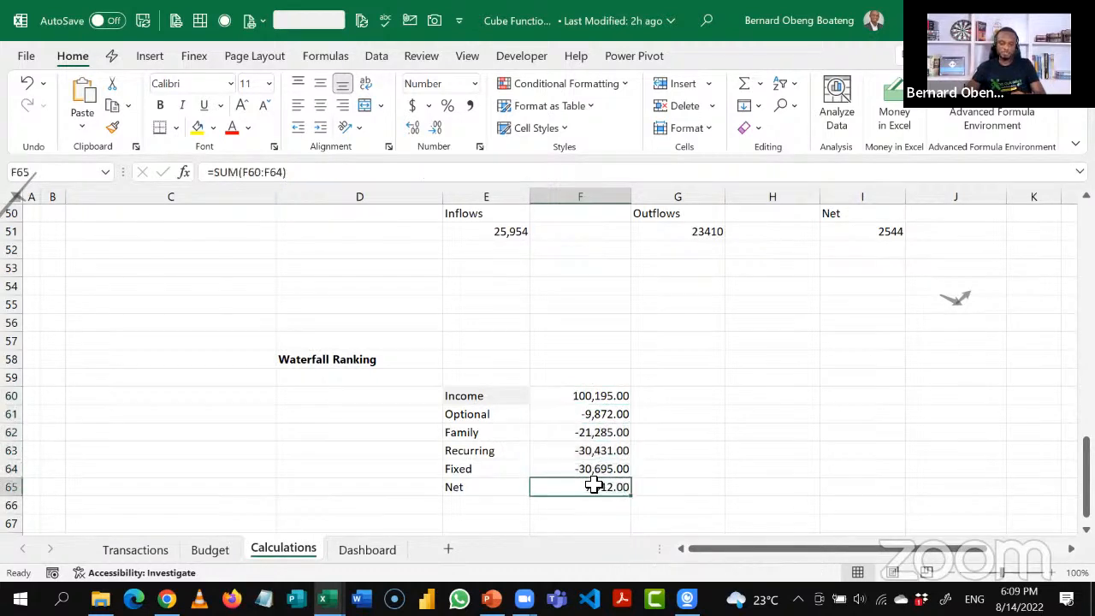
# Go back to the start of the Calculations sheet and examine the Actual figure in the Measures section.
pyautogui.click(523, 366)
pyautogui.press('Up')
pyautogui.press('Up')
pyautogui.press('Up')
pyautogui.press('Up')
pyautogui.press('Up')
pyautogui.press('Up')
pyautogui.press('Up')
pyautogui.press('Up')
pyautogui.press('Up')
pyautogui.press('Up')
pyautogui.press('Up')
pyautogui.press('Up')
pyautogui.press('Up')
pyautogui.press('Up')
pyautogui.press('Up')
pyautogui.press('Up')
pyautogui.press('Up')
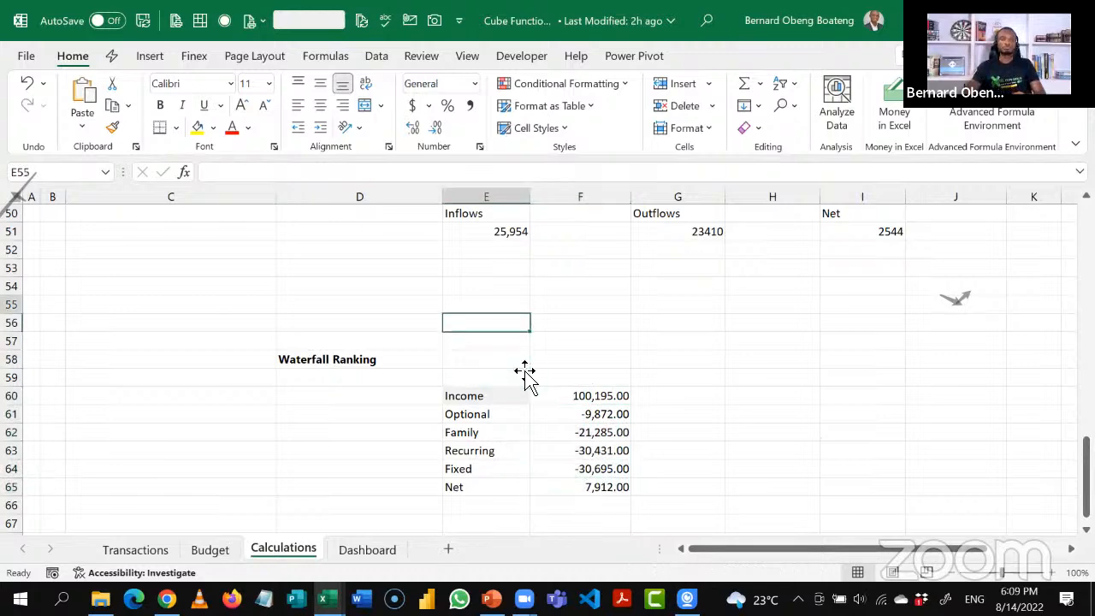
pyautogui.press('Up')
pyautogui.press('Up')
pyautogui.press('Up')
pyautogui.press('Up')
pyautogui.press('Up')
pyautogui.press('Up')
pyautogui.press('Up')
pyautogui.press('Up')
pyautogui.press('Up')
pyautogui.press('Up')
pyautogui.press('Up')
pyautogui.press('Up')
pyautogui.press('Up')
pyautogui.press('Up')
pyautogui.press('Up')
pyautogui.press('Up')
pyautogui.press('Up')
pyautogui.press('Up')
pyautogui.press('Up')
pyautogui.press('Up')
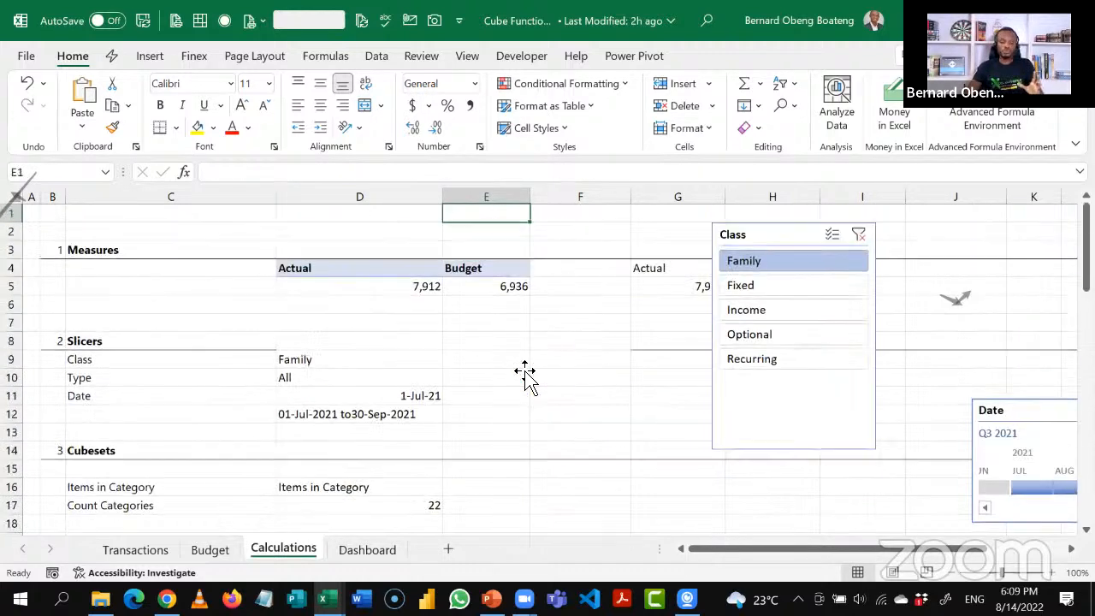
pyautogui.press('Down')
pyautogui.press('Down')
pyautogui.press('Down')
pyautogui.press('Down')
pyautogui.press('Down')
pyautogui.press('Down')
pyautogui.press('Down')
pyautogui.press('Down')
pyautogui.press('Down')
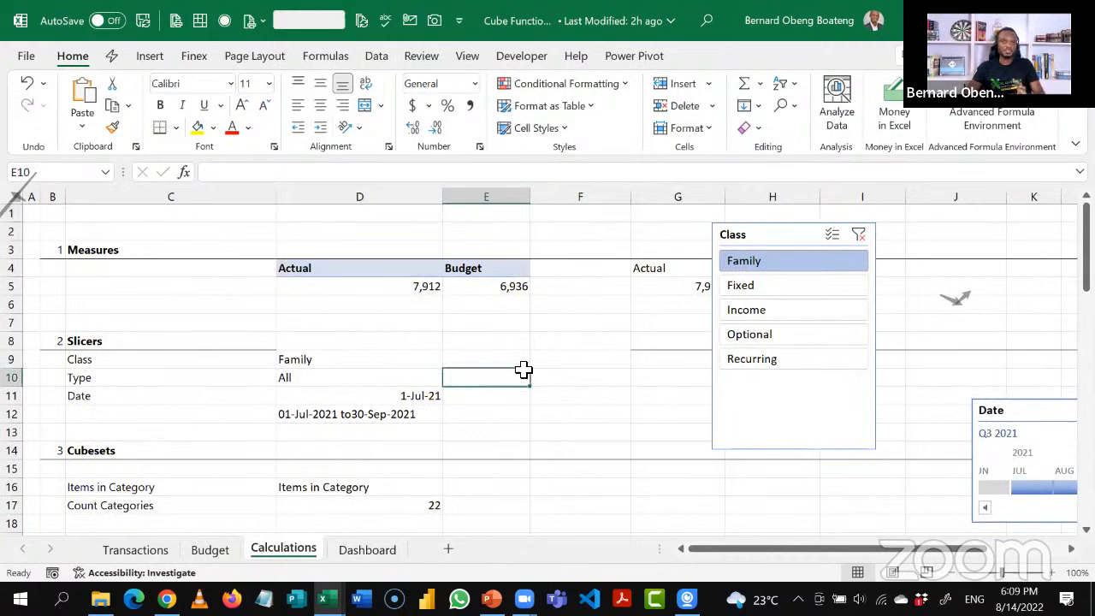
pyautogui.press('Left')
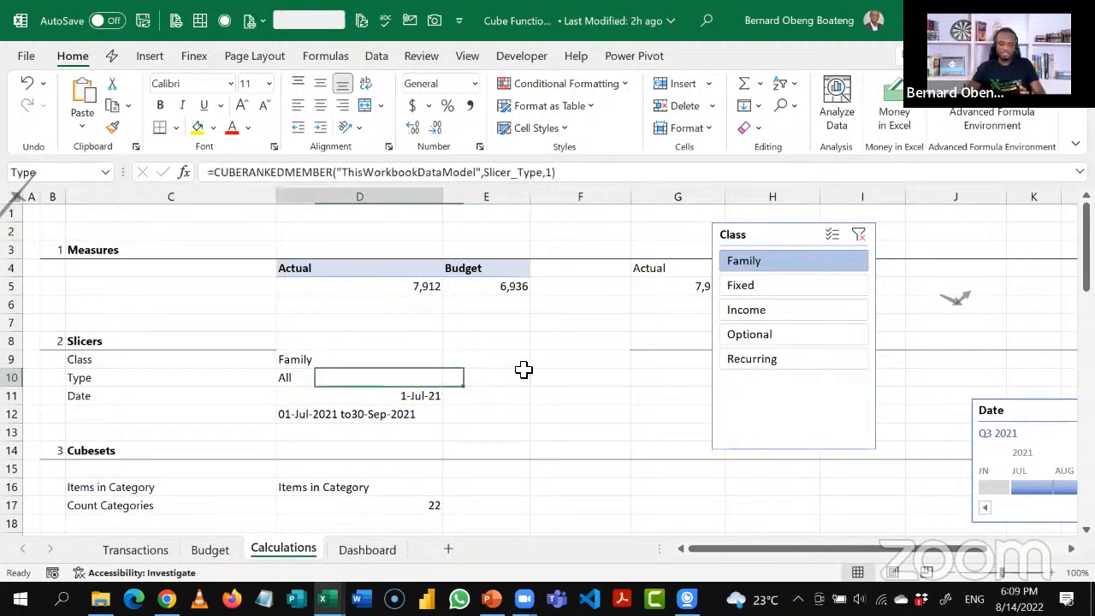
pyautogui.press('Up')
pyautogui.press('Up')
pyautogui.press('Up')
pyautogui.press('Up')
pyautogui.press('Up')
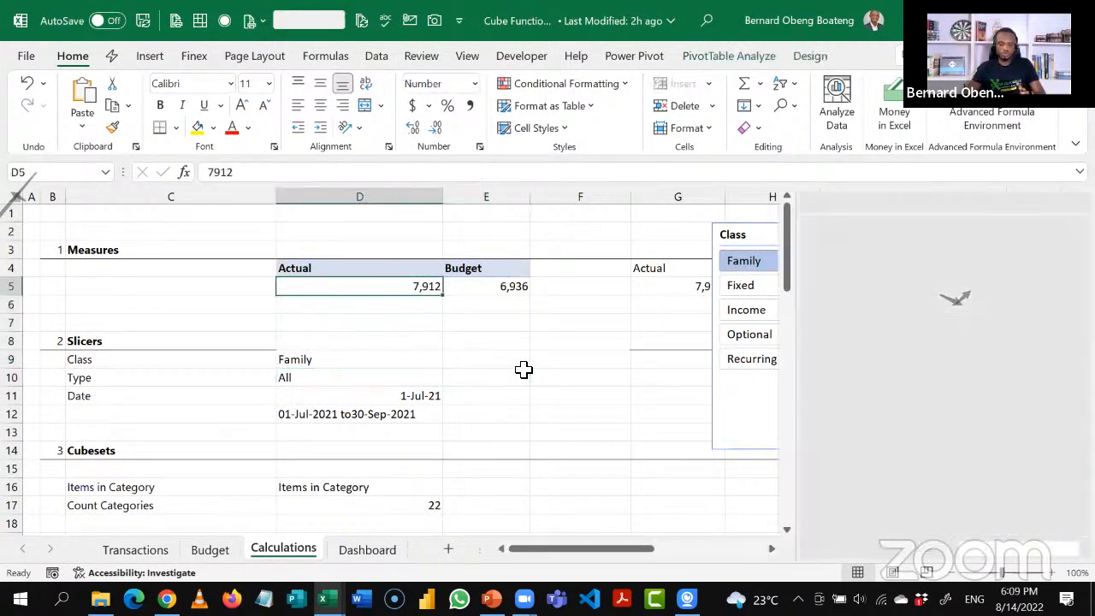
# Review the Class, Type and Date formulas in the Slicers section.
pyautogui.press('Down')
pyautogui.press('Down')
pyautogui.press('Down')
pyautogui.press('Down')
pyautogui.press('Down')
pyautogui.press('Up')
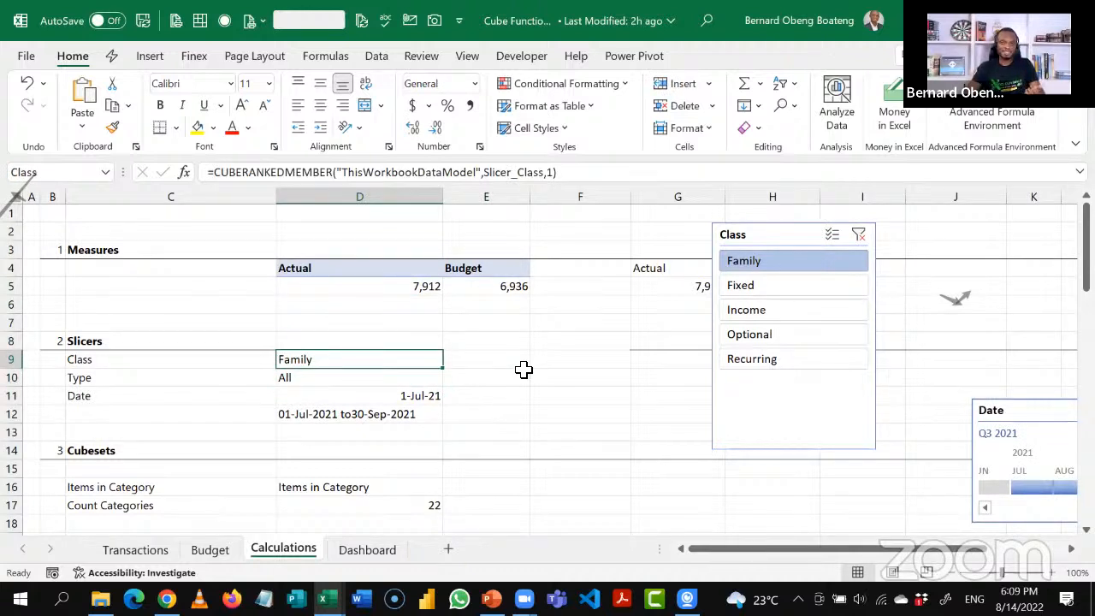
pyautogui.press('Down')
pyautogui.press('Down')
pyautogui.press('Down')
pyautogui.press('Down')
pyautogui.press('Down')
pyautogui.press('Down')
pyautogui.press('Down')
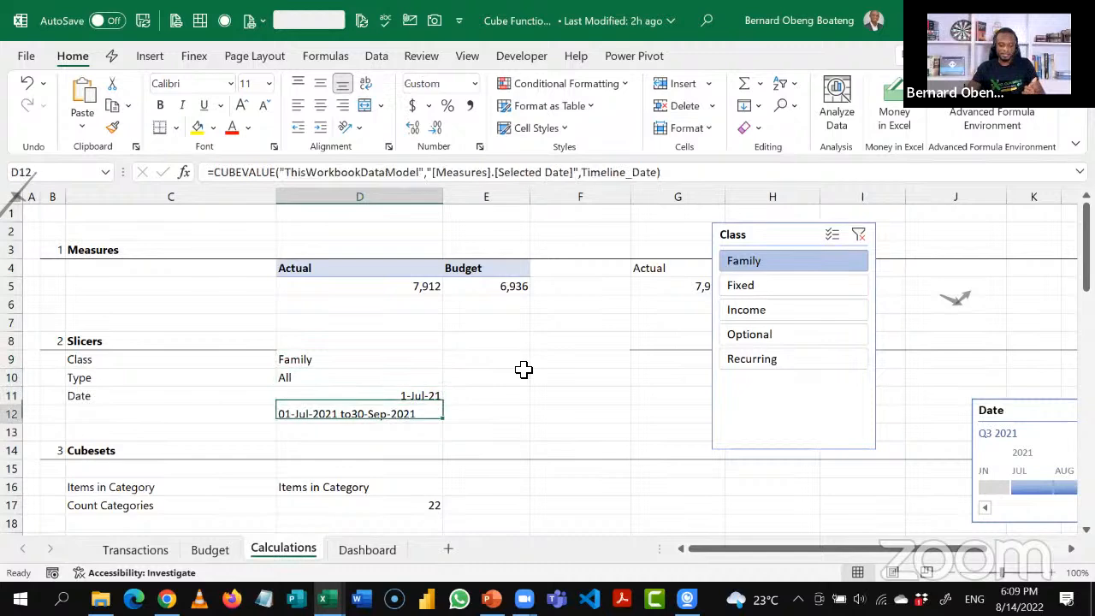
# Review the Cubesets section's formulas for items in category, items in class and their counts.
pyautogui.press('Down')
pyautogui.press('Down')
pyautogui.press('Down')
pyautogui.press('Down')
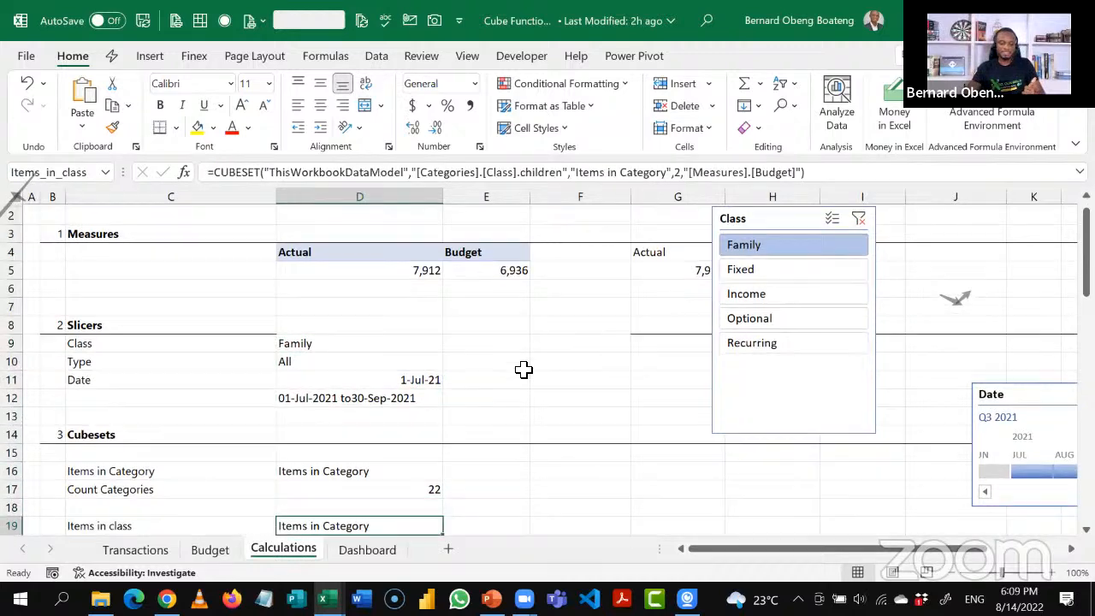
pyautogui.press('Up')
pyautogui.press('Up')
pyautogui.press('Up')
pyautogui.press('Up')
pyautogui.press('Up')
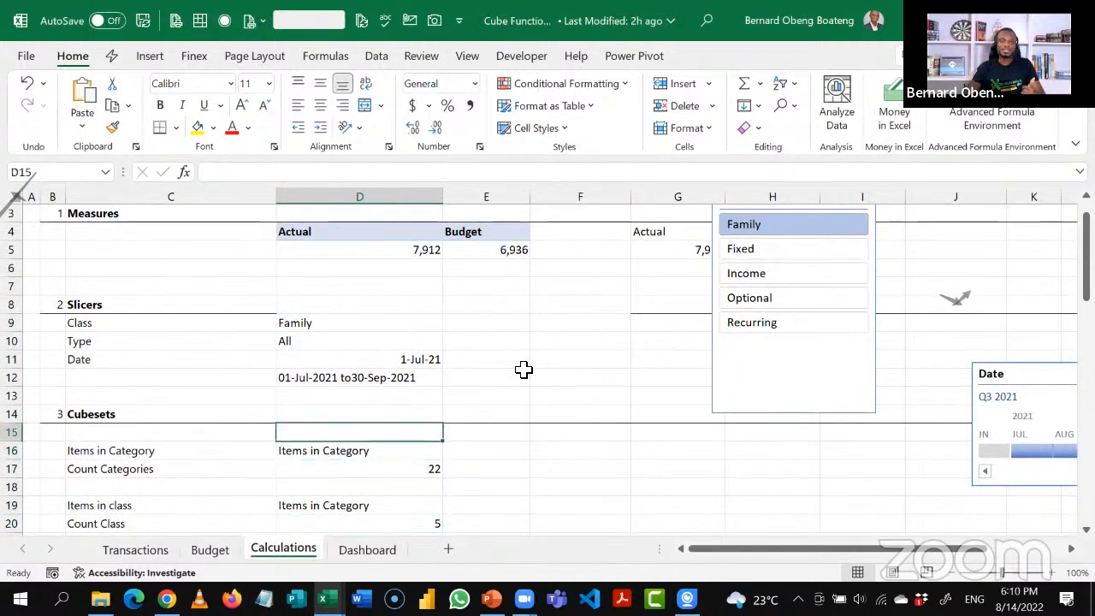
pyautogui.press('Down')
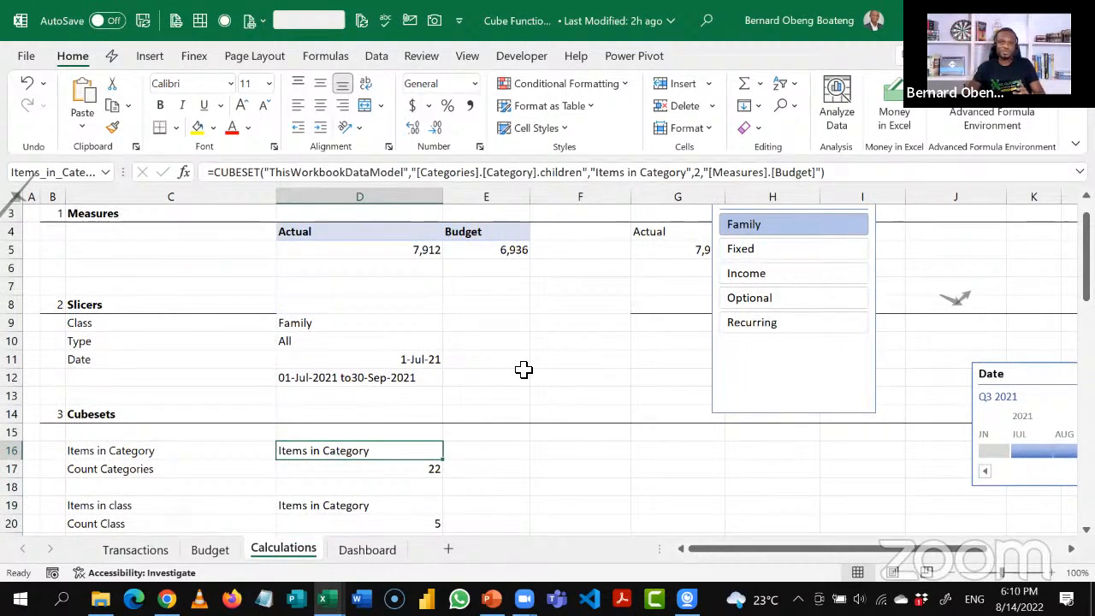
pyautogui.press('Down')
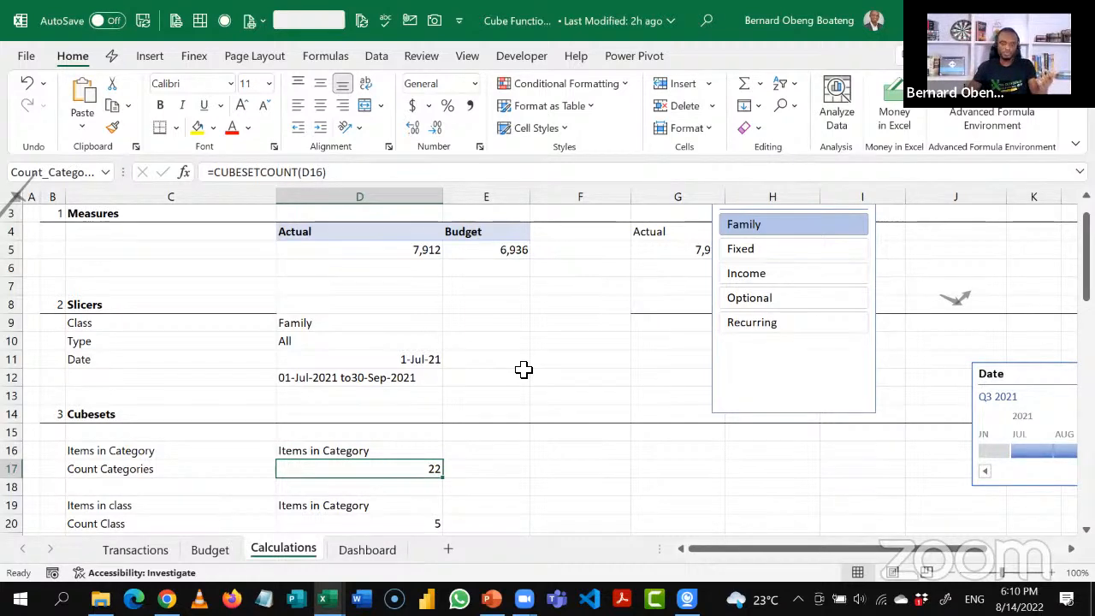
pyautogui.press('Down')
pyautogui.press('Down')
pyautogui.press('Down')
pyautogui.press('Down')
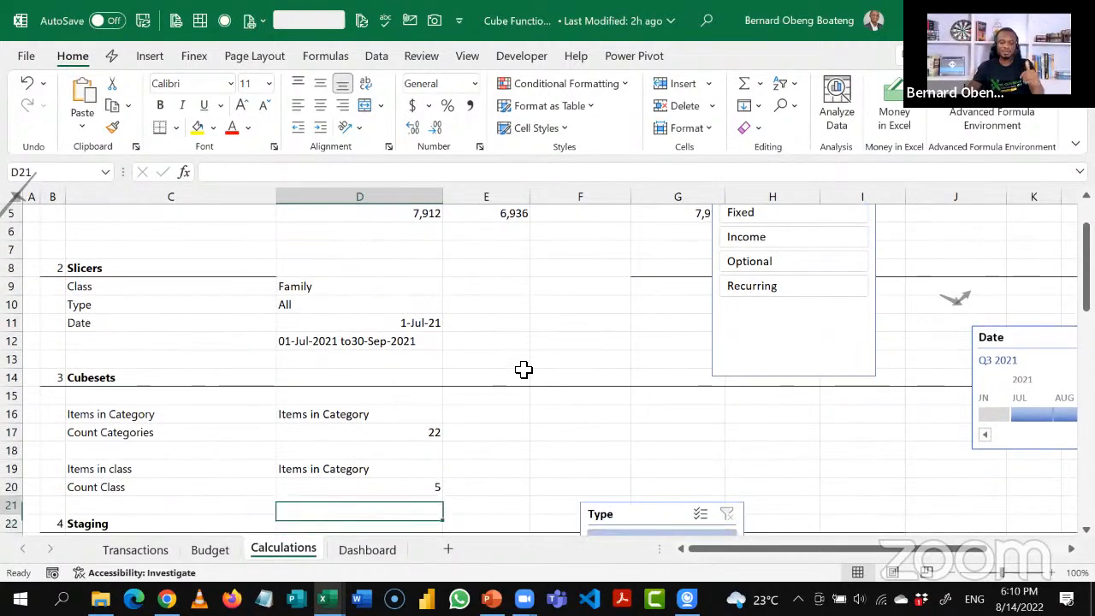
pyautogui.press('Up')
pyautogui.press('Up')
# Look through the ranked category list in the Staging section, from Salary down to Household.
pyautogui.press('Down')
pyautogui.press('Down')
pyautogui.press('Down')
pyautogui.press('Down')
pyautogui.press('Down')
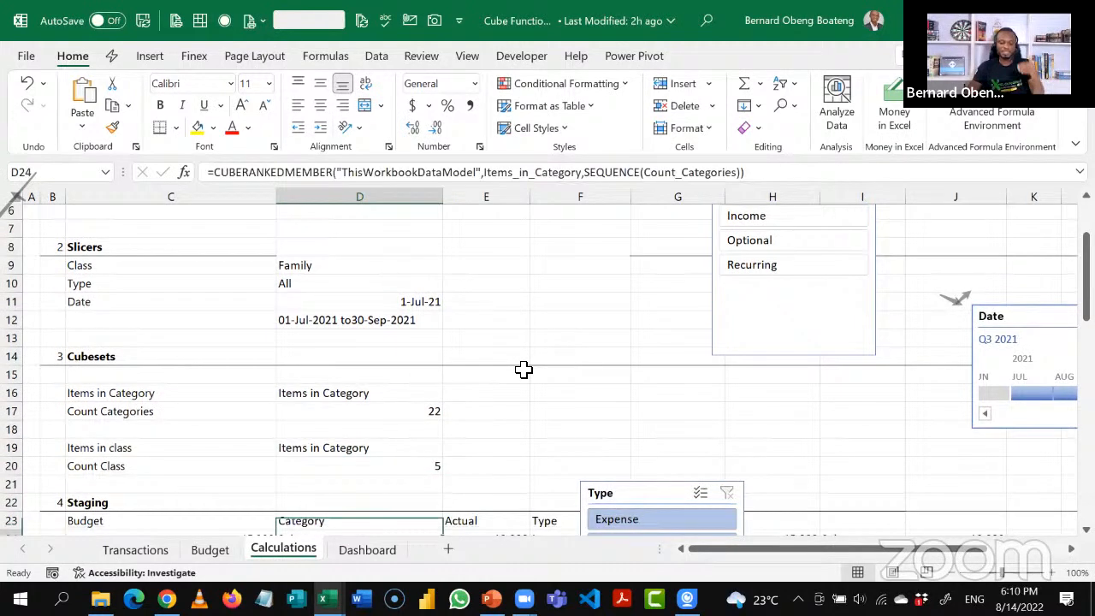
pyautogui.press('Down')
pyautogui.press('Down')
pyautogui.press('Down')
pyautogui.press('Down')
pyautogui.press('Down')
pyautogui.press('Down')
pyautogui.press('Down')
pyautogui.press('Down')
pyautogui.press('Down')
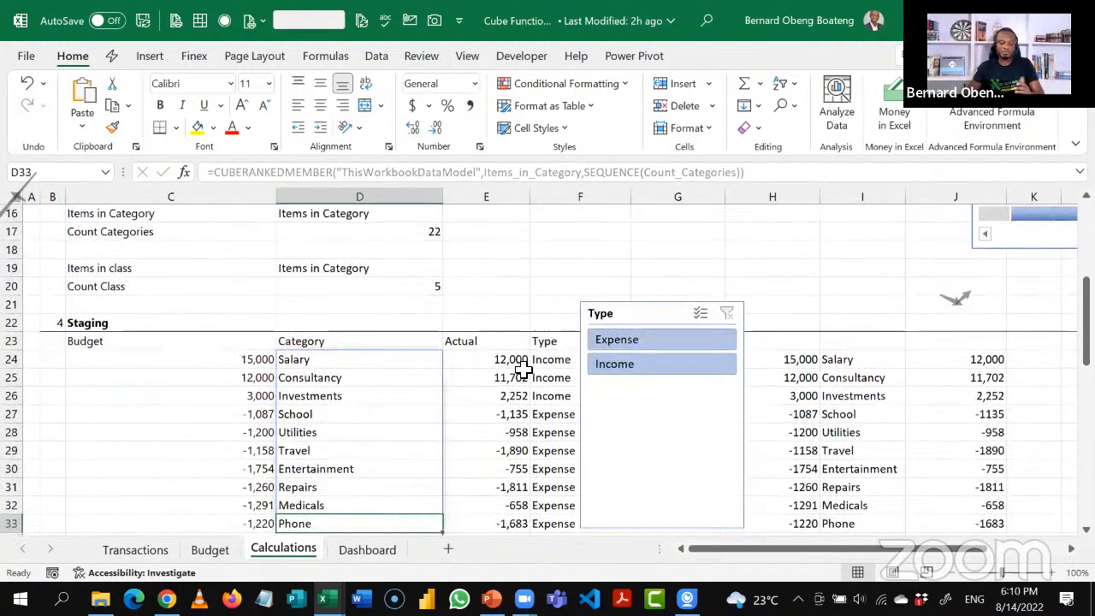
pyautogui.press('Down')
pyautogui.press('Down')
pyautogui.press('Down')
pyautogui.press('Down')
pyautogui.press('Down')
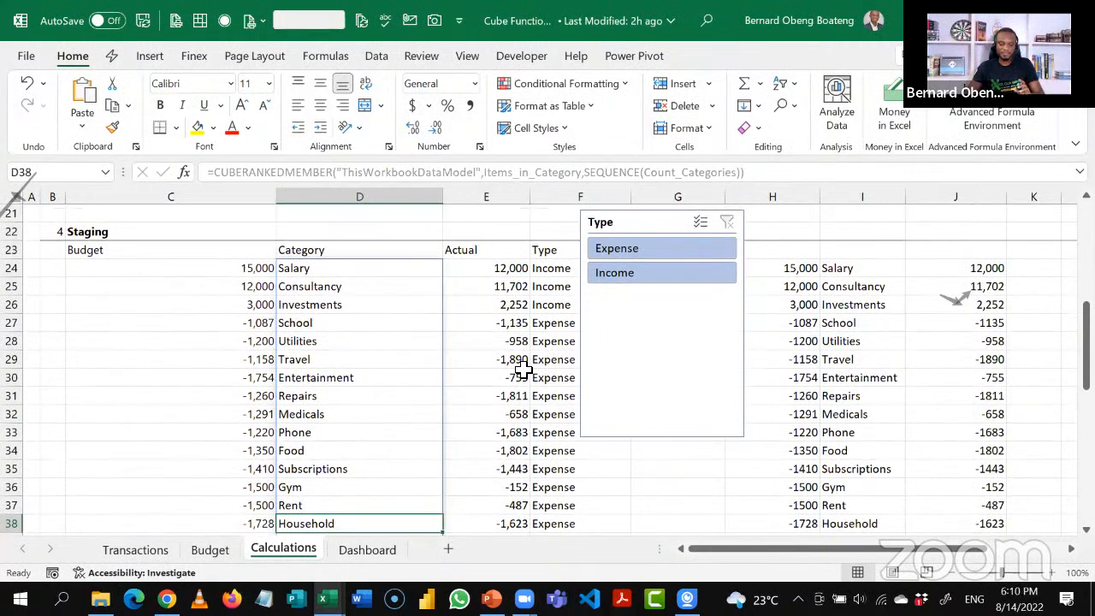
# Review the Grand Totals and Waterfall Ranking blocks in the Calculations section below Staging.
pyautogui.press('Down')
pyautogui.press('Down')
pyautogui.press('Down')
pyautogui.press('Down')
pyautogui.press('Down')
pyautogui.press('Down')
pyautogui.press('Down')
pyautogui.press('Down')
pyautogui.press('Down')
pyautogui.press('Down')
pyautogui.press('Down')
pyautogui.press('Down')
pyautogui.press('Down')
pyautogui.press('Down')
pyautogui.press('Down')
pyautogui.press('Down')
pyautogui.press('Down')
pyautogui.press('Down')
pyautogui.press('Down')
pyautogui.press('Down')
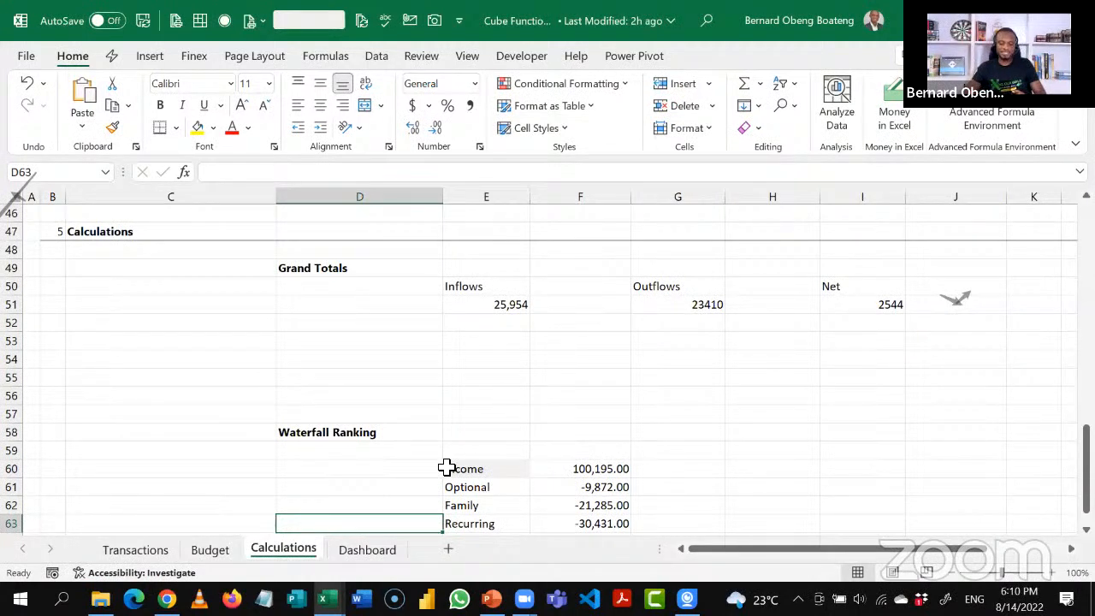
# Switch to the Dashboard sheet and collapse the ribbon to free up viewing space.
pyautogui.click(367, 550)
pyautogui.click(337, 360)
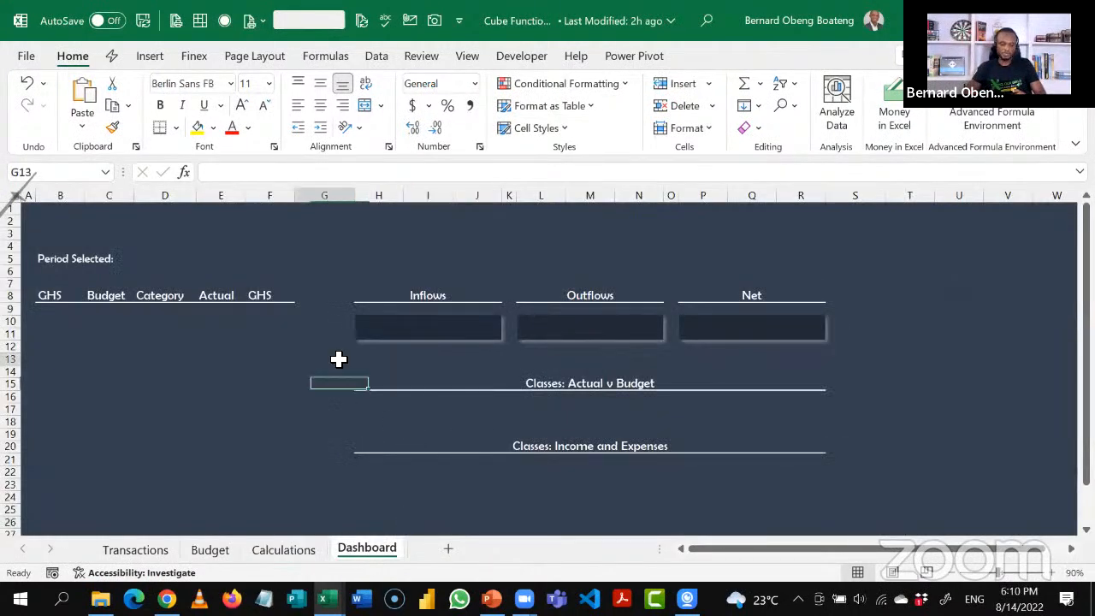
pyautogui.click(376, 270)
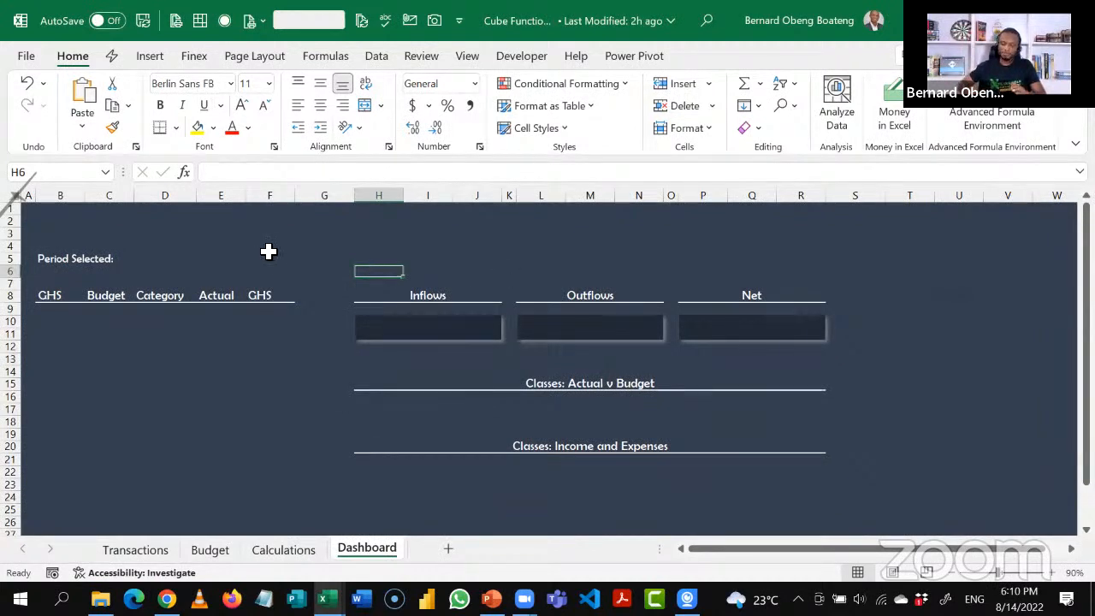
pyautogui.doubleClick(72, 58)
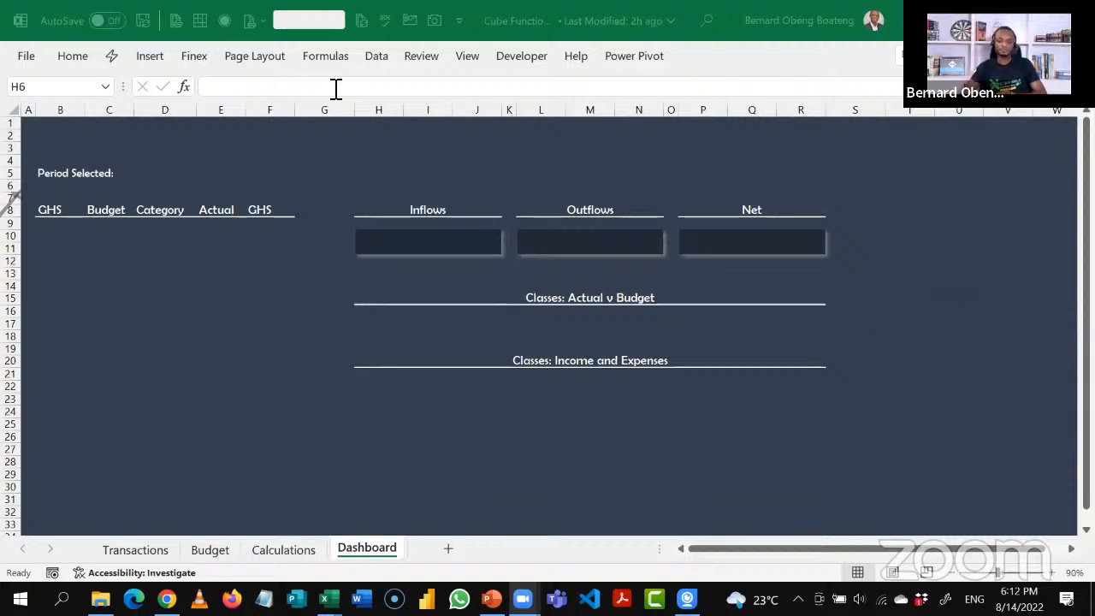
# Examine the Dashboard layout, including the Inflows, Outflows and Net boxes, the category table area and the two Classes sections.
pyautogui.click(383, 149)
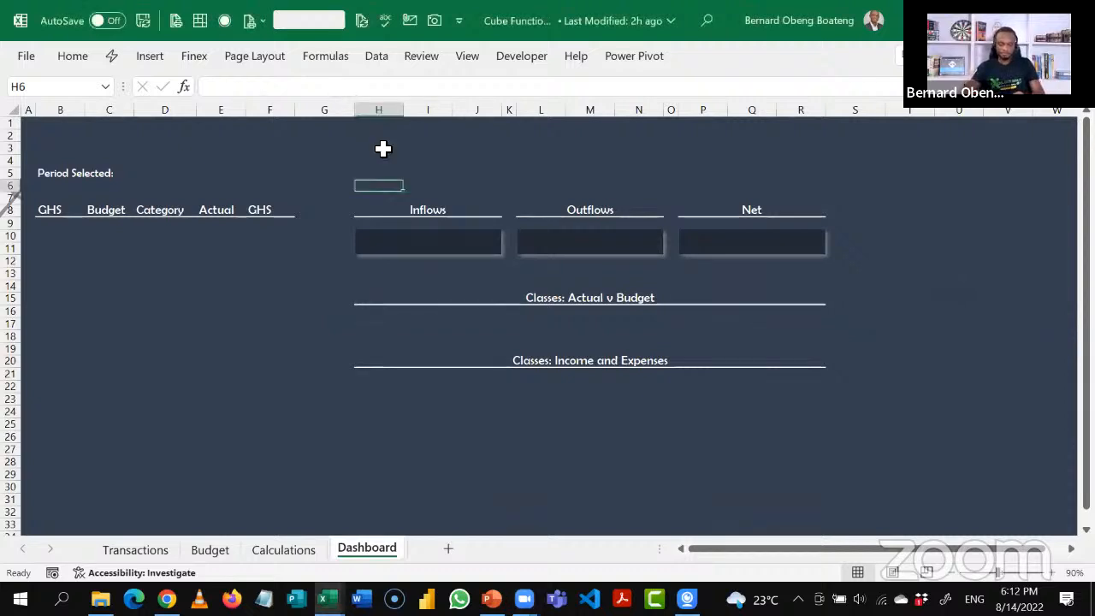
pyautogui.click(352, 336)
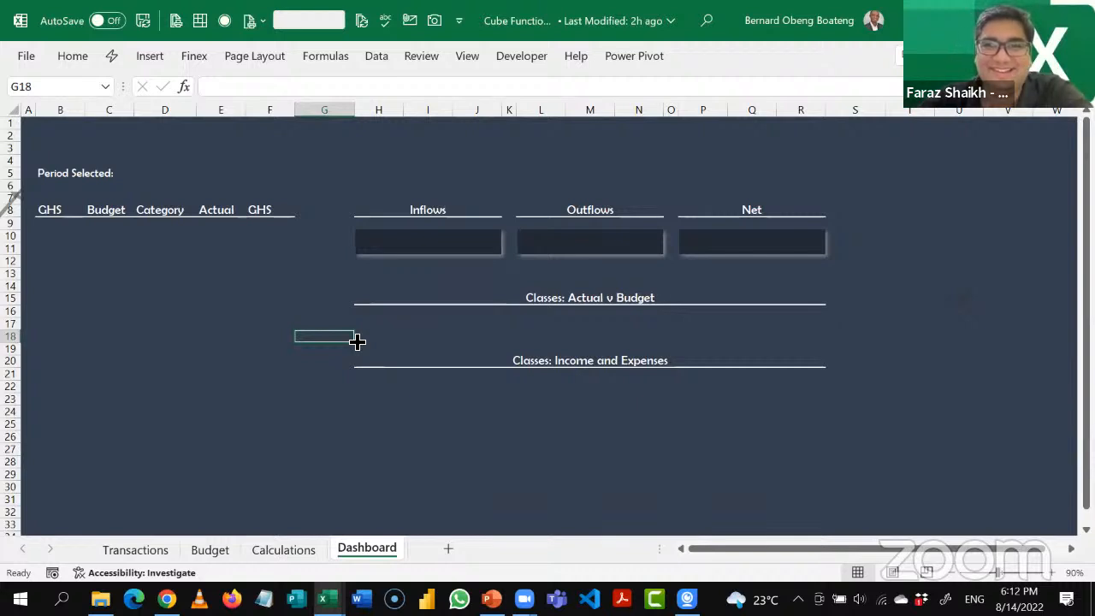
pyautogui.click(279, 265)
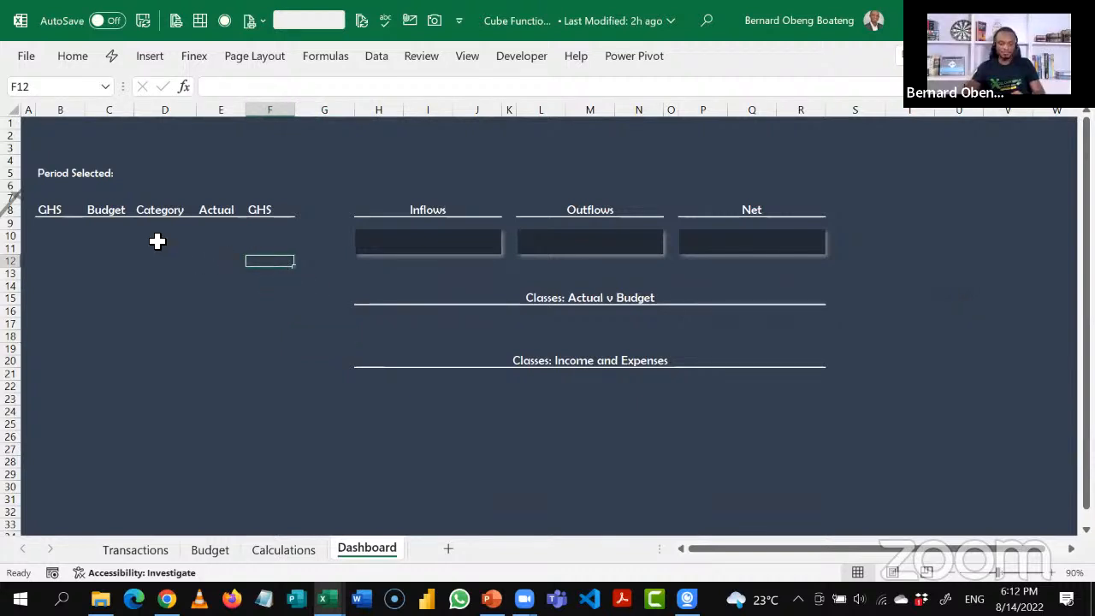
pyautogui.click(386, 237)
pyautogui.click(558, 243)
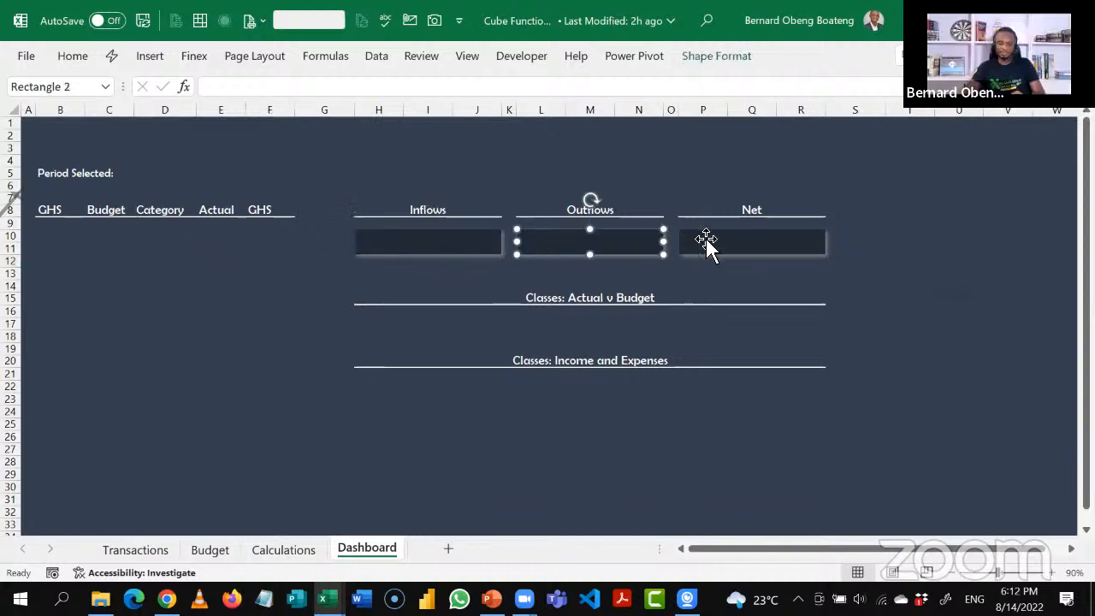
pyautogui.click(709, 243)
pyautogui.click(466, 231)
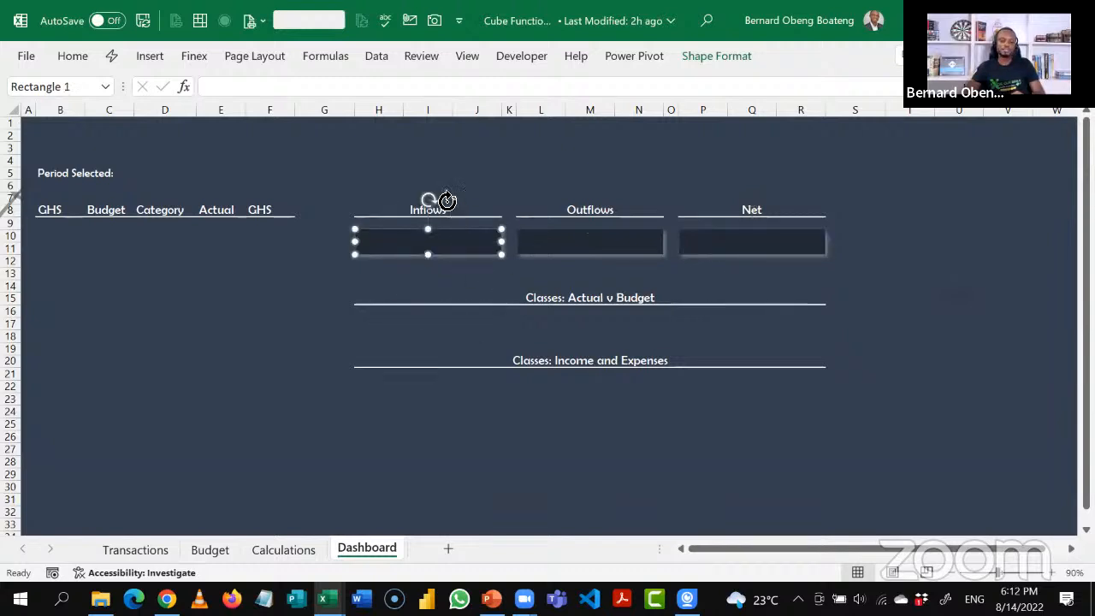
pyautogui.click(586, 249)
pyautogui.click(728, 239)
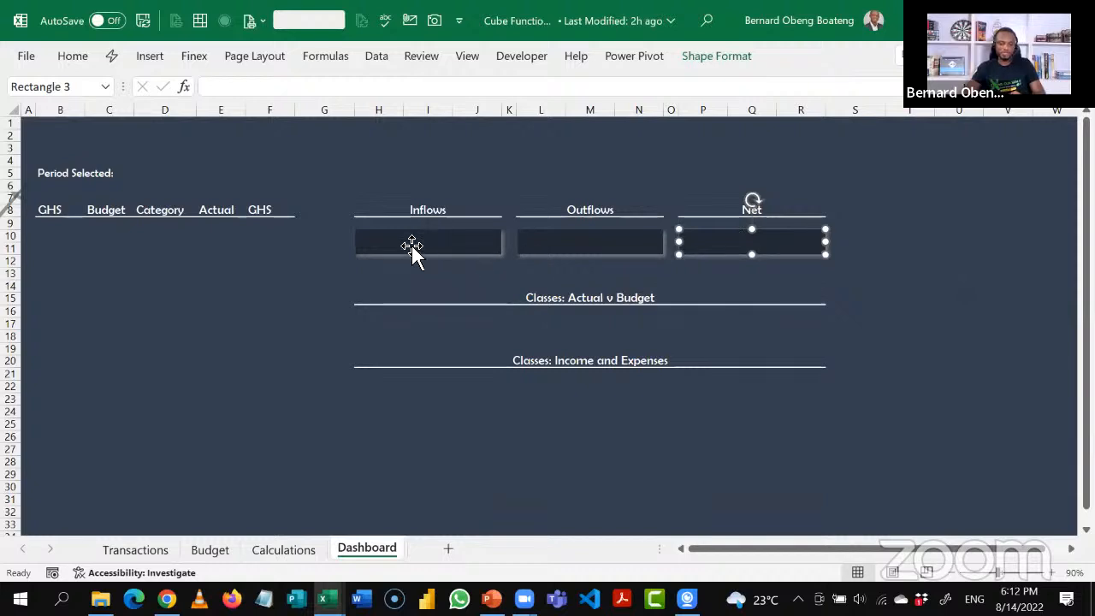
pyautogui.click(452, 304)
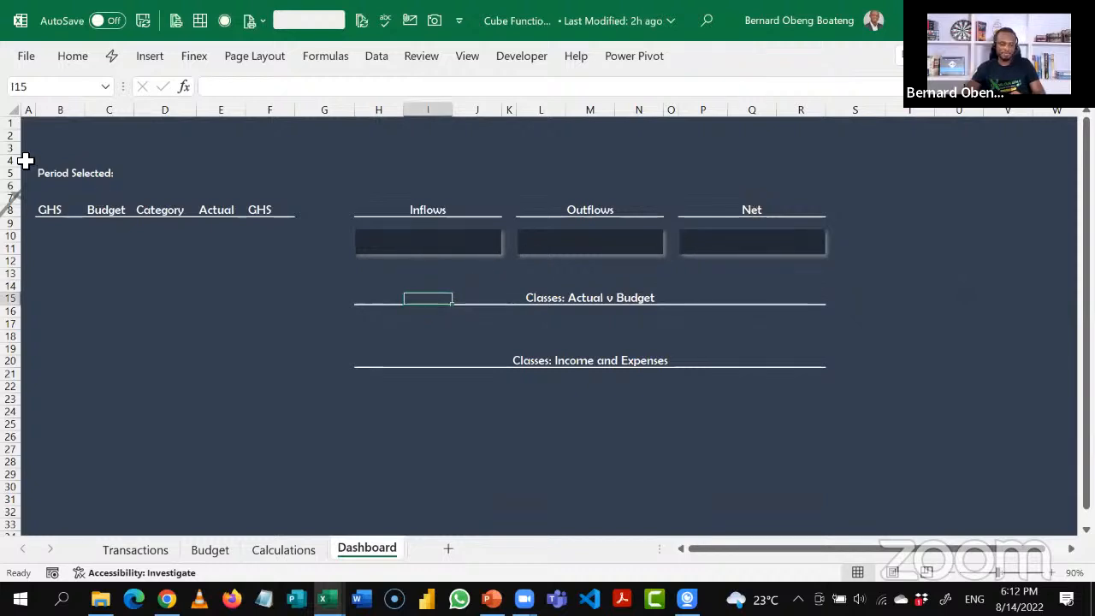
pyautogui.click(8, 112)
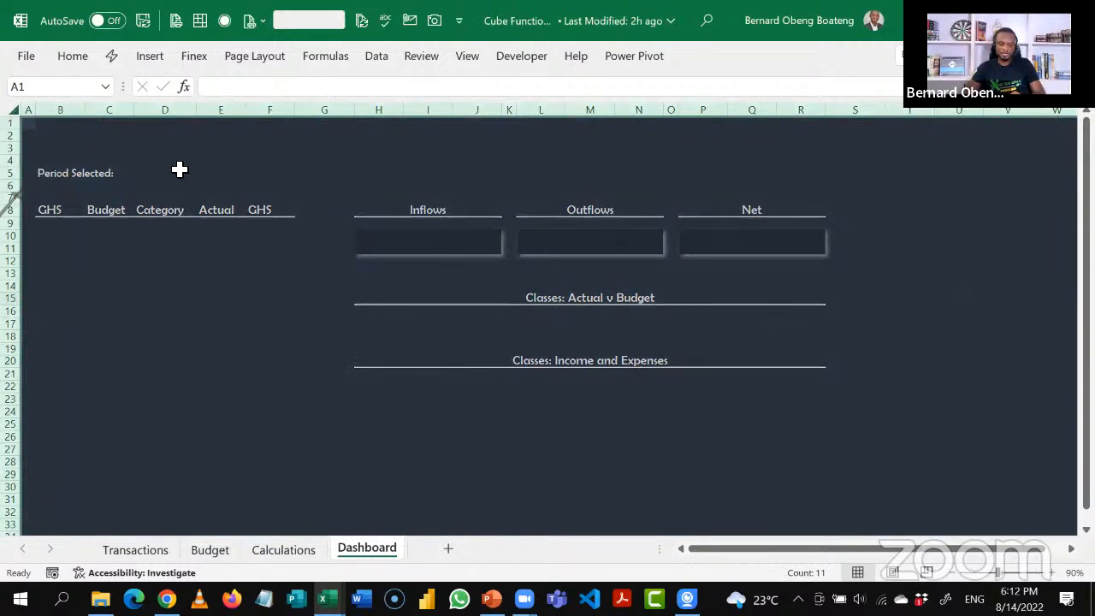
pyautogui.click(180, 171)
pyautogui.click(291, 288)
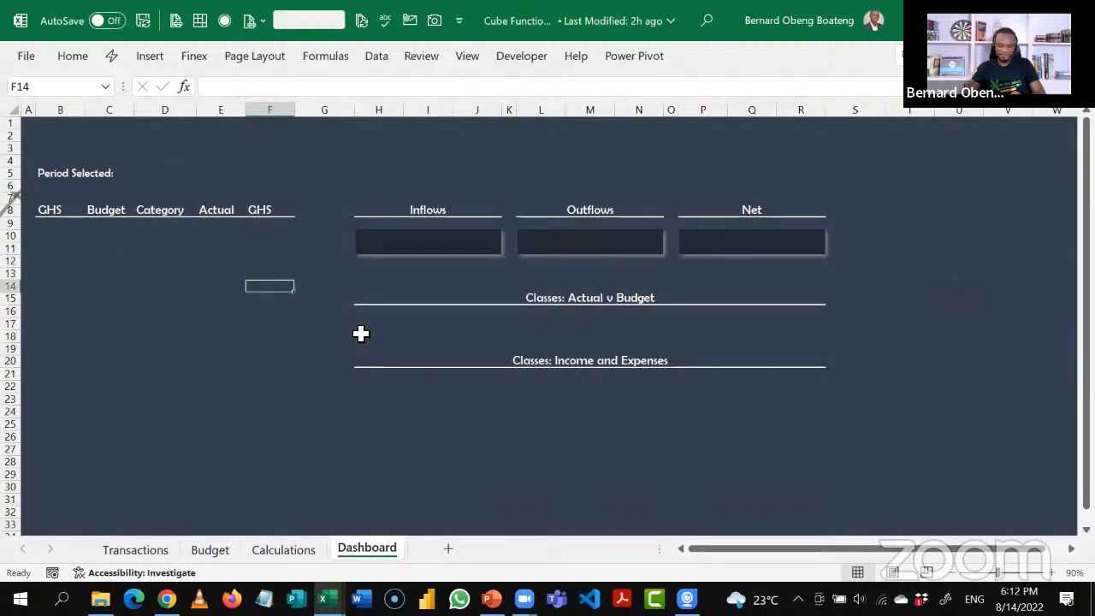
# Link the Inflows box on the Dashboard to the Inflows grand total with =Calculations!E51.
pyautogui.click(457, 248)
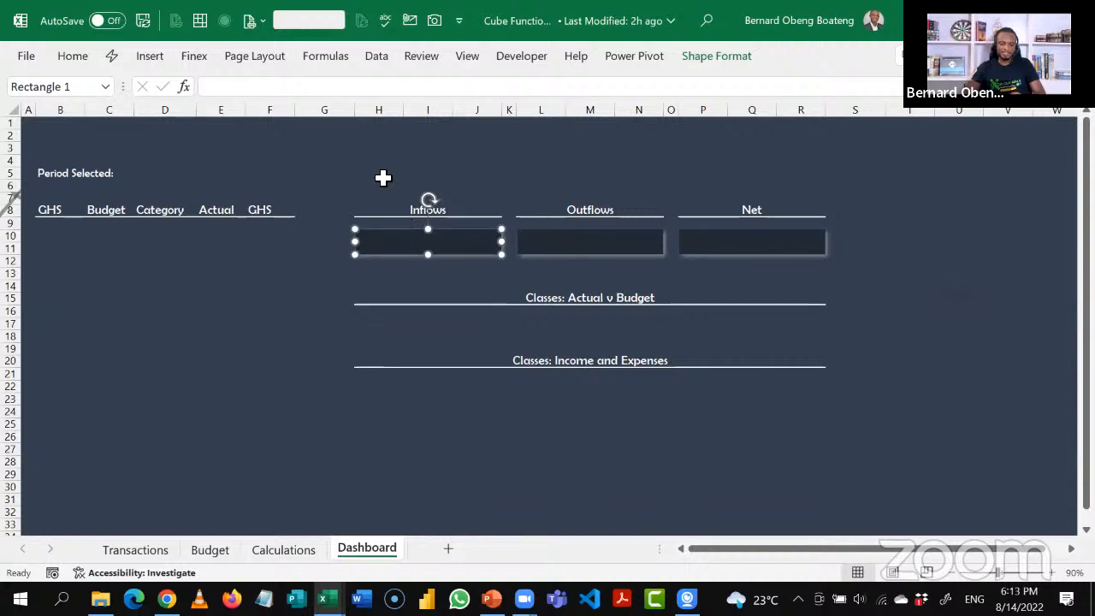
pyautogui.click(333, 87)
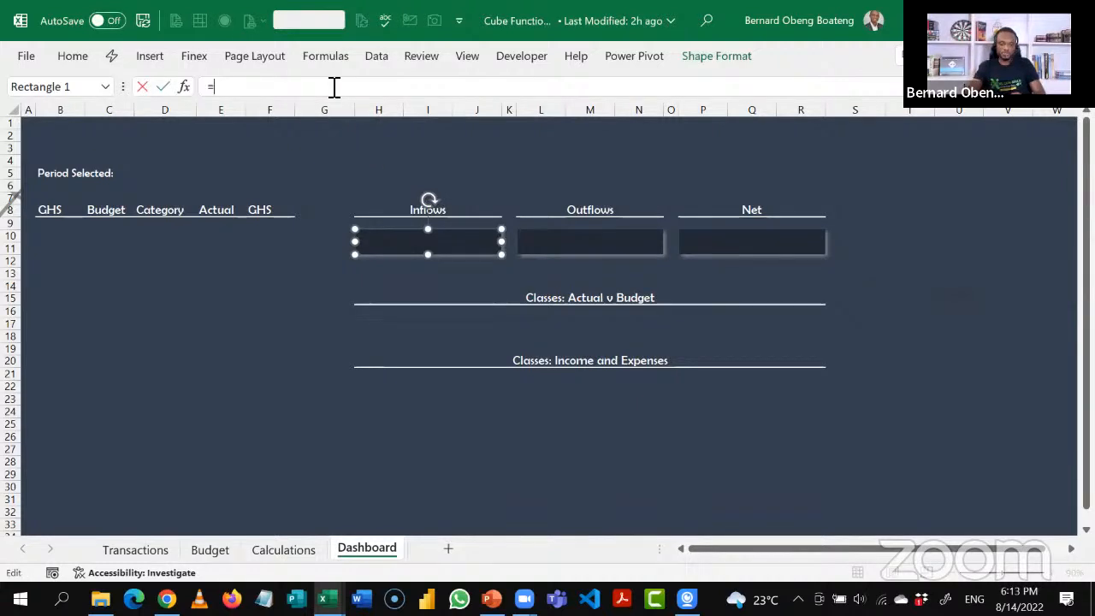
pyautogui.click(283, 550)
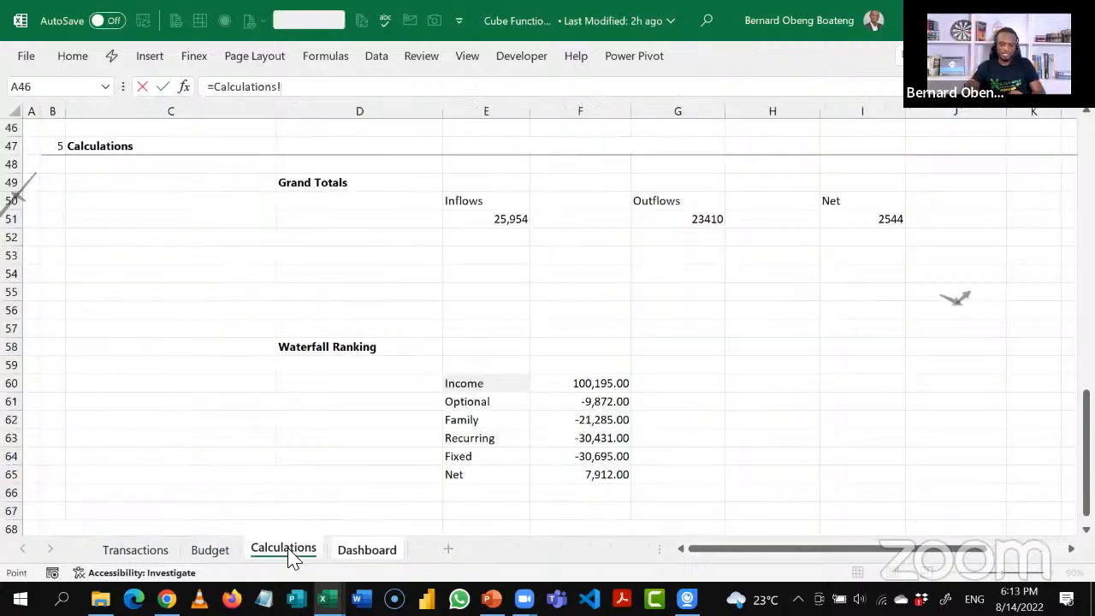
pyautogui.click(505, 221)
pyautogui.press('Return')
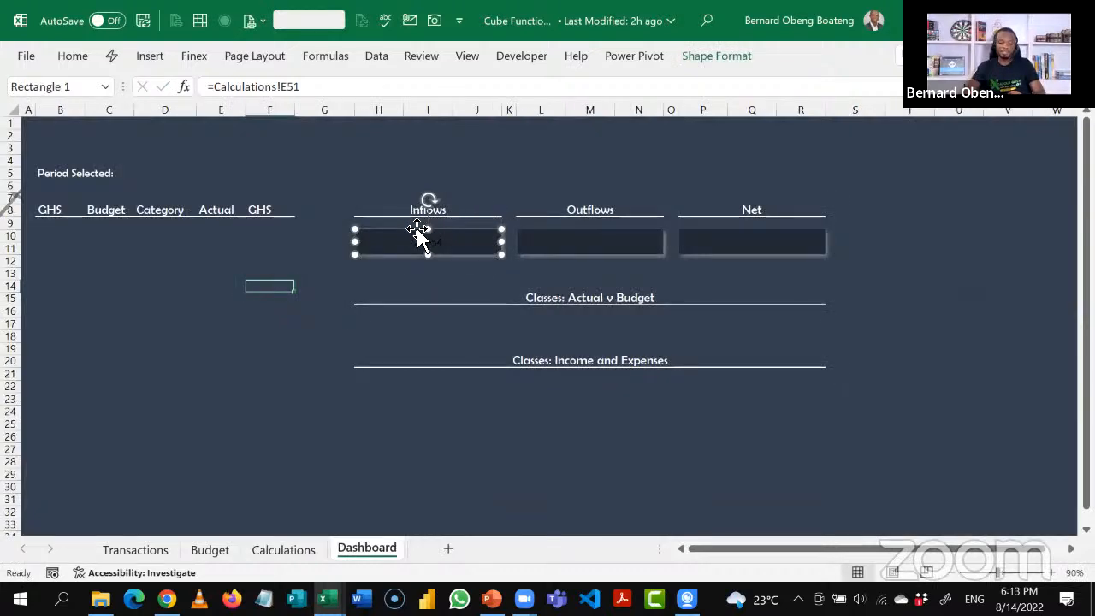
# Set the font colour of the Inflows box's figure to white.
pyautogui.click(73, 56)
pyautogui.click(245, 128)
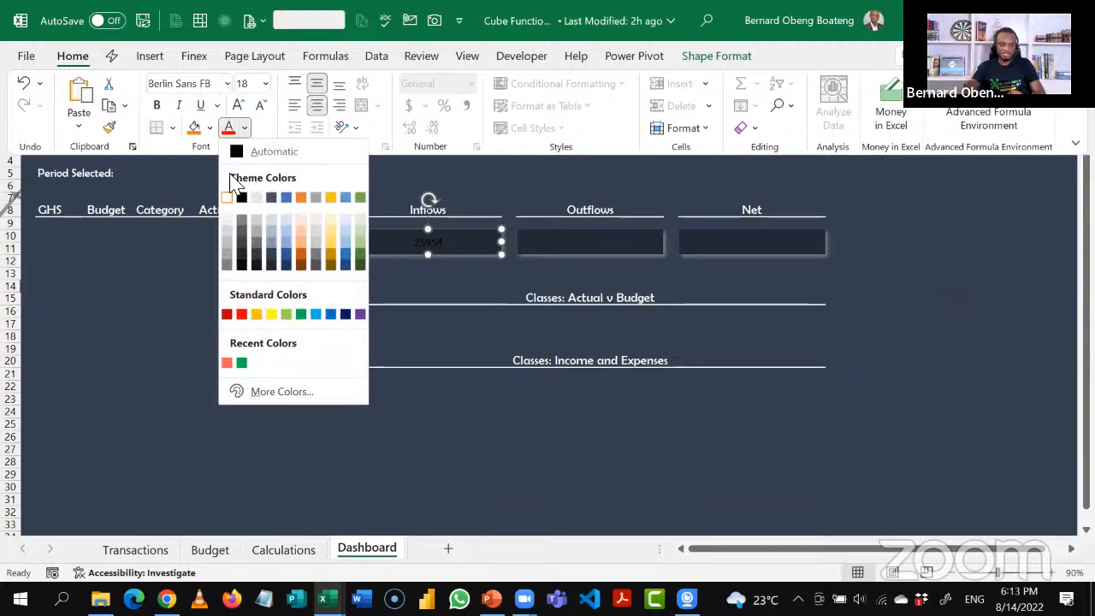
pyautogui.click(226, 196)
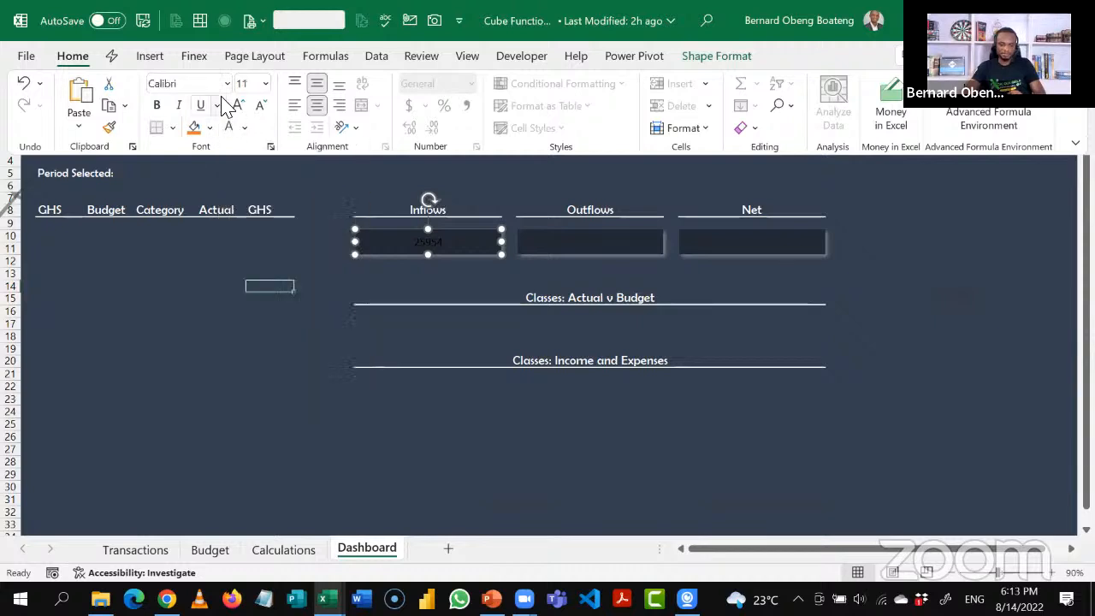
pyautogui.click(229, 127)
# Set the Inflows box's figure to the Berlin Sans FB font at size 18.
pyautogui.click(213, 89)
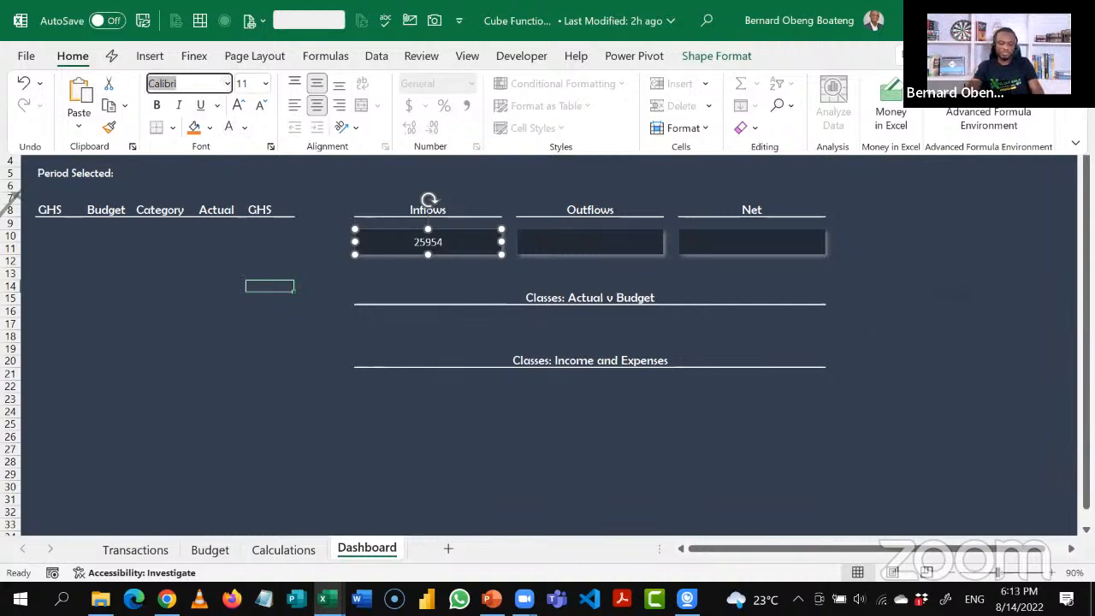
pyautogui.write('Berlin')
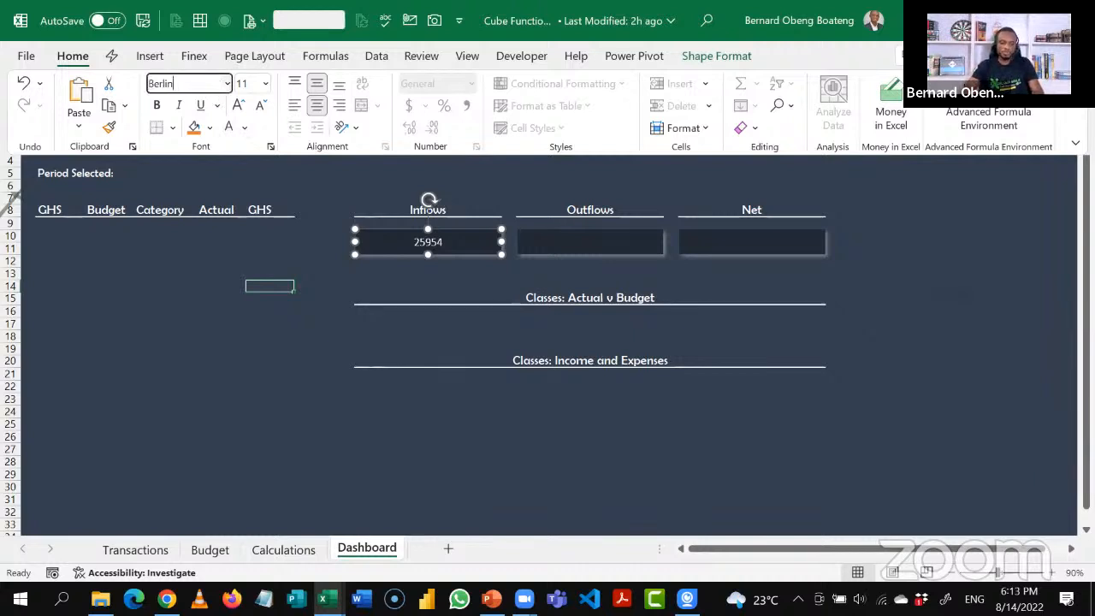
pyautogui.write('s')
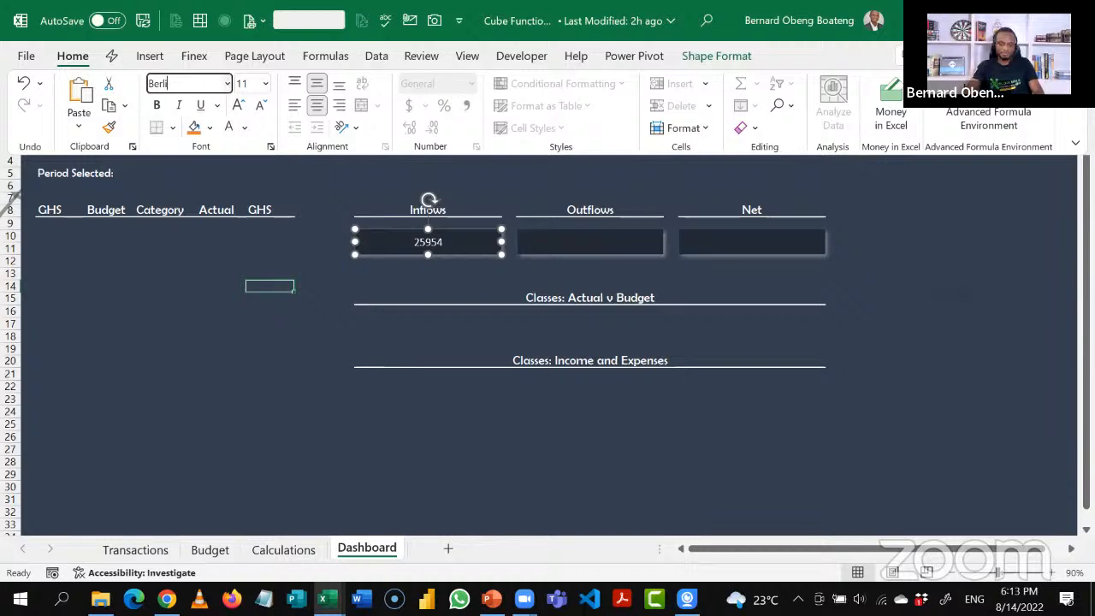
pyautogui.write('n Sans FB')
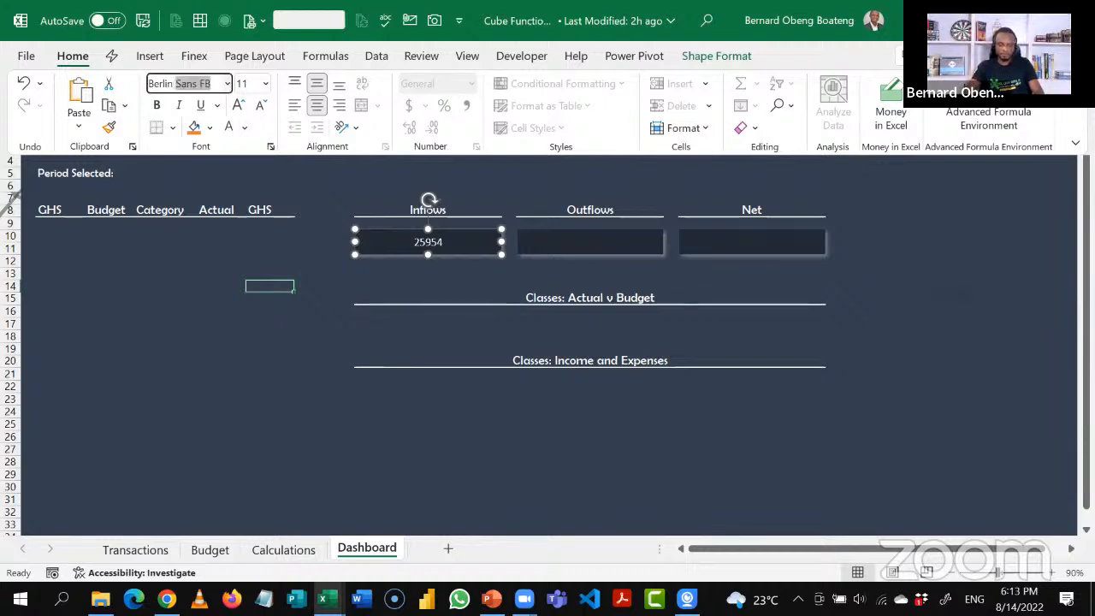
pyautogui.press('Return')
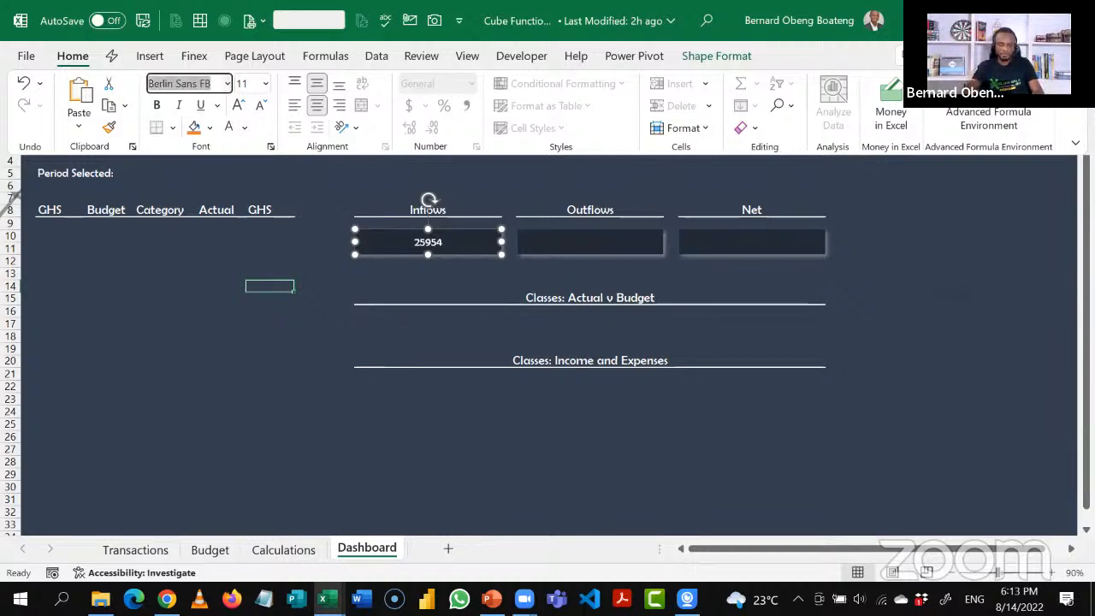
pyautogui.click(239, 105)
pyautogui.click(238, 104)
pyautogui.click(239, 107)
pyautogui.click(239, 106)
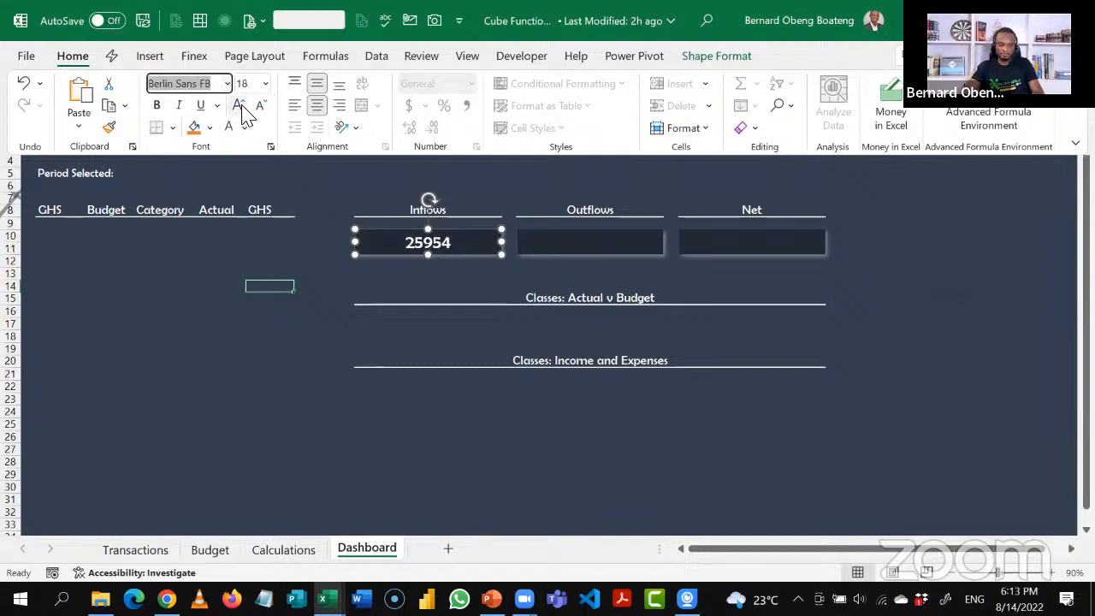
# Link the Outflows box on the Dashboard to the Outflows grand total with =Calculations!G51.
pyautogui.click(557, 243)
pyautogui.click(557, 243)
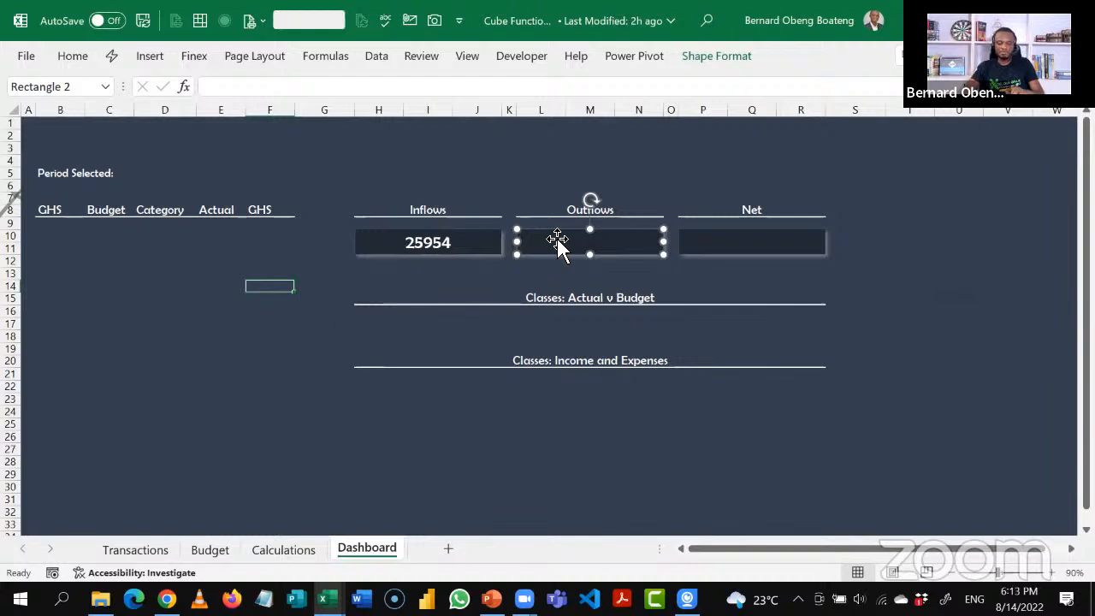
pyautogui.click(374, 92)
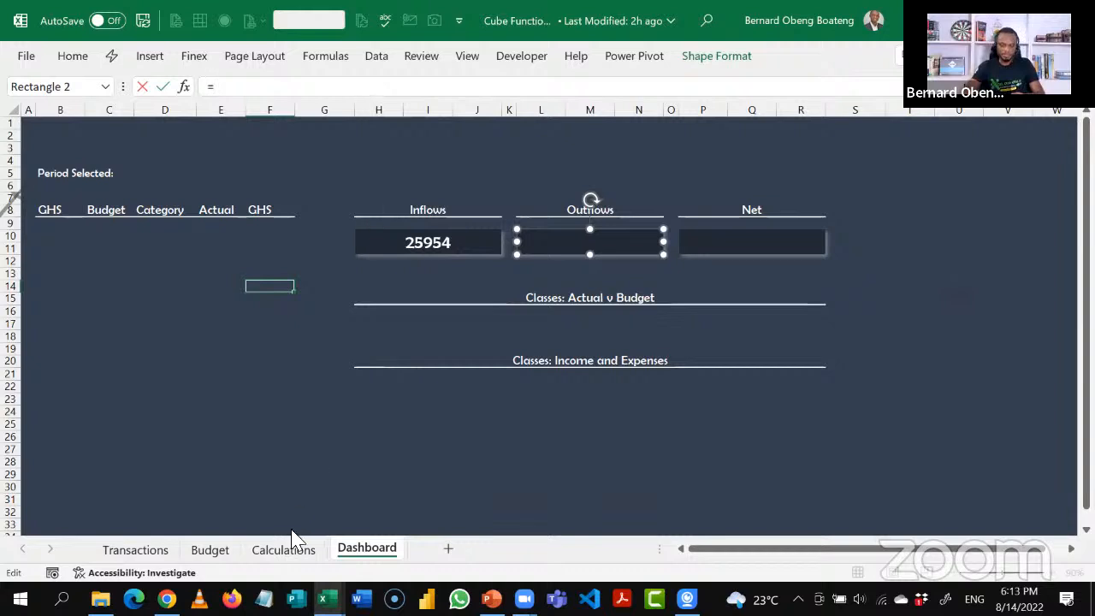
pyautogui.click(303, 552)
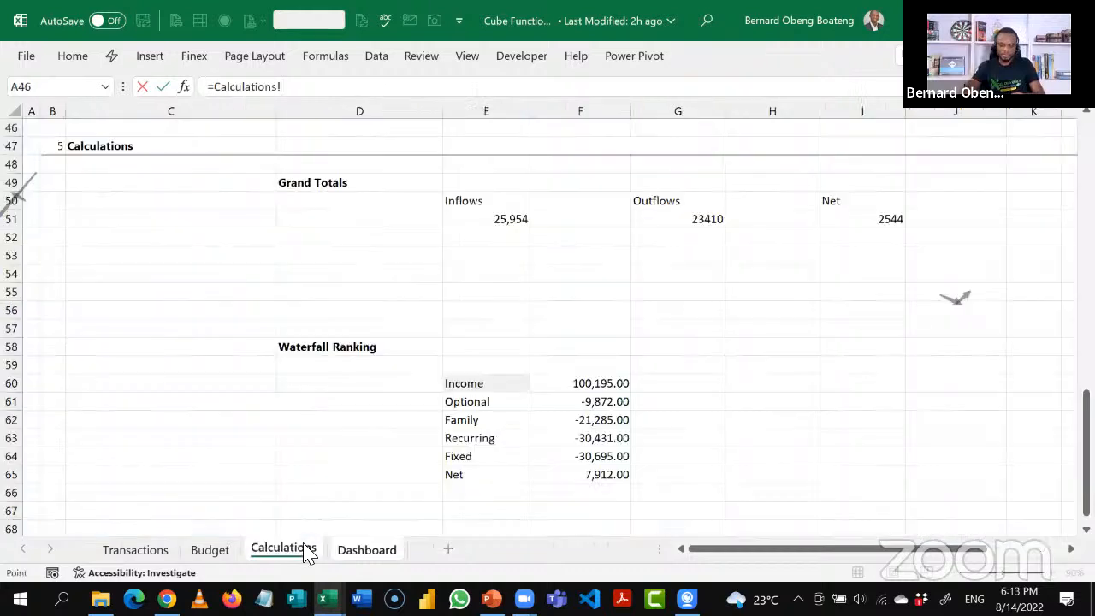
pyautogui.click(677, 221)
pyautogui.press('Return')
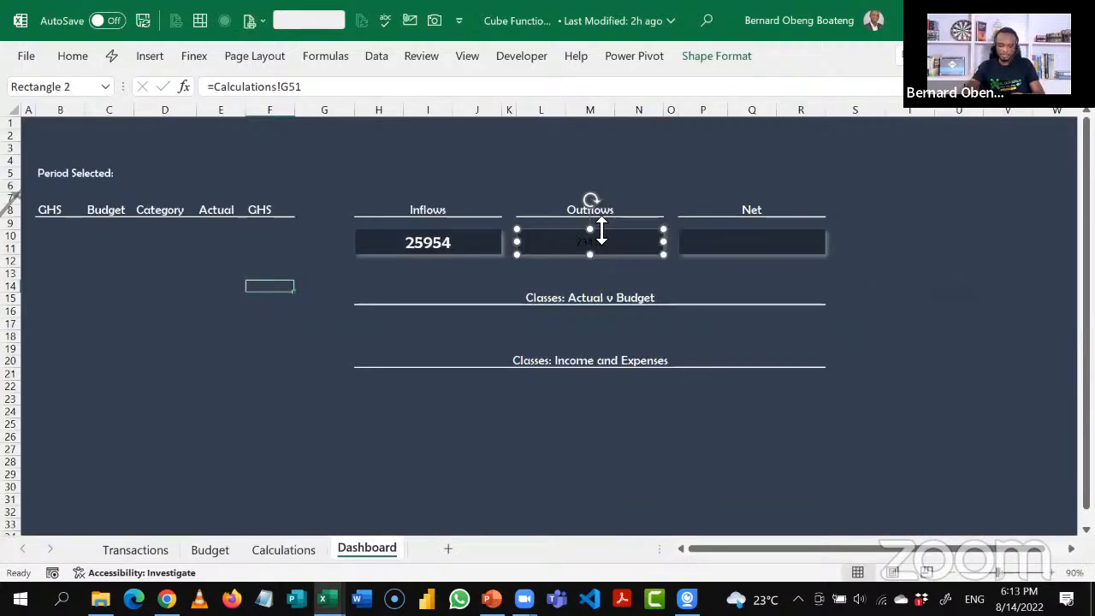
# Link the Net box on the Dashboard to the Net grand total with =Calculations!I51.
pyautogui.click(742, 244)
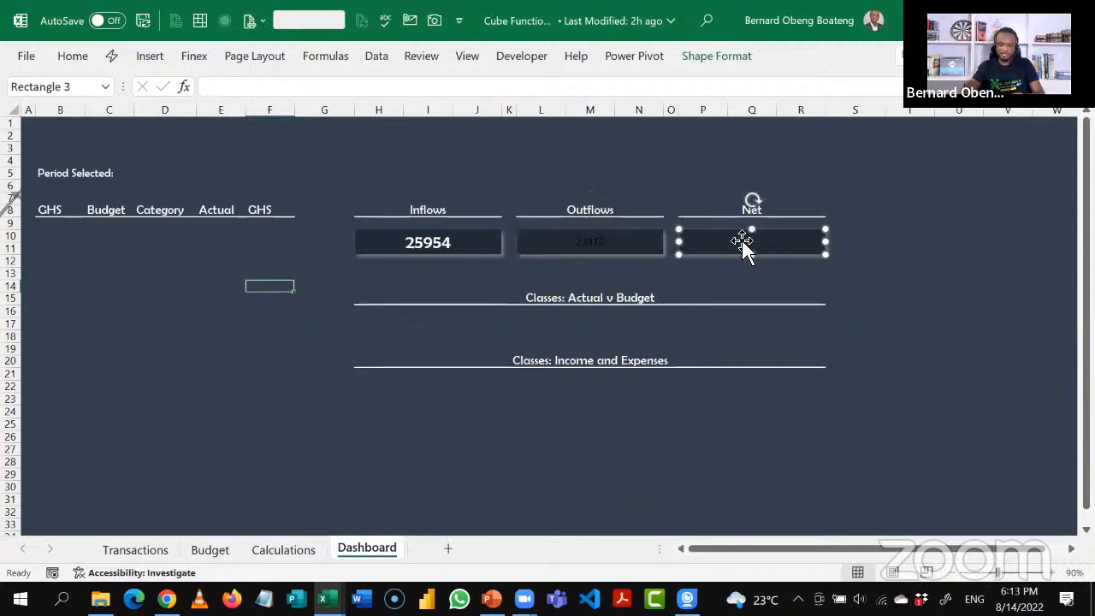
pyautogui.click(336, 86)
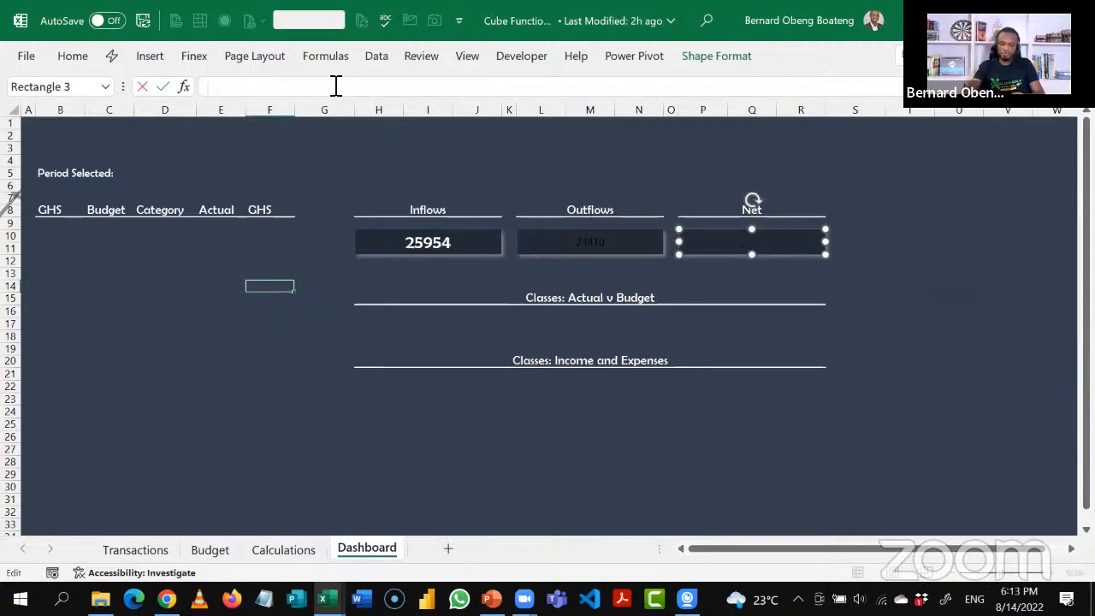
pyautogui.write('=')
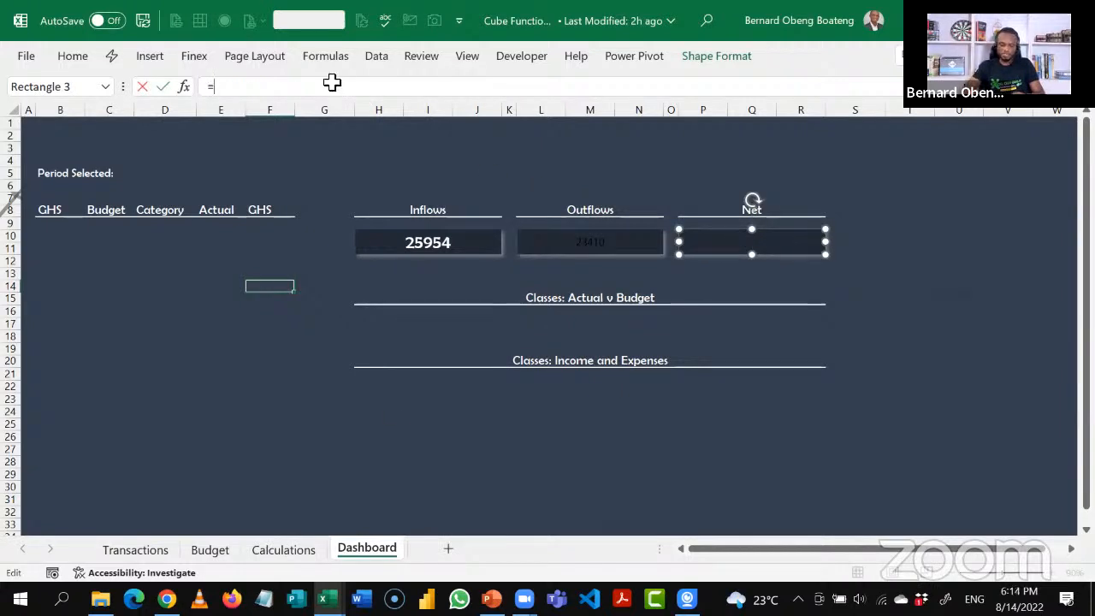
pyautogui.click(311, 548)
pyautogui.click(844, 224)
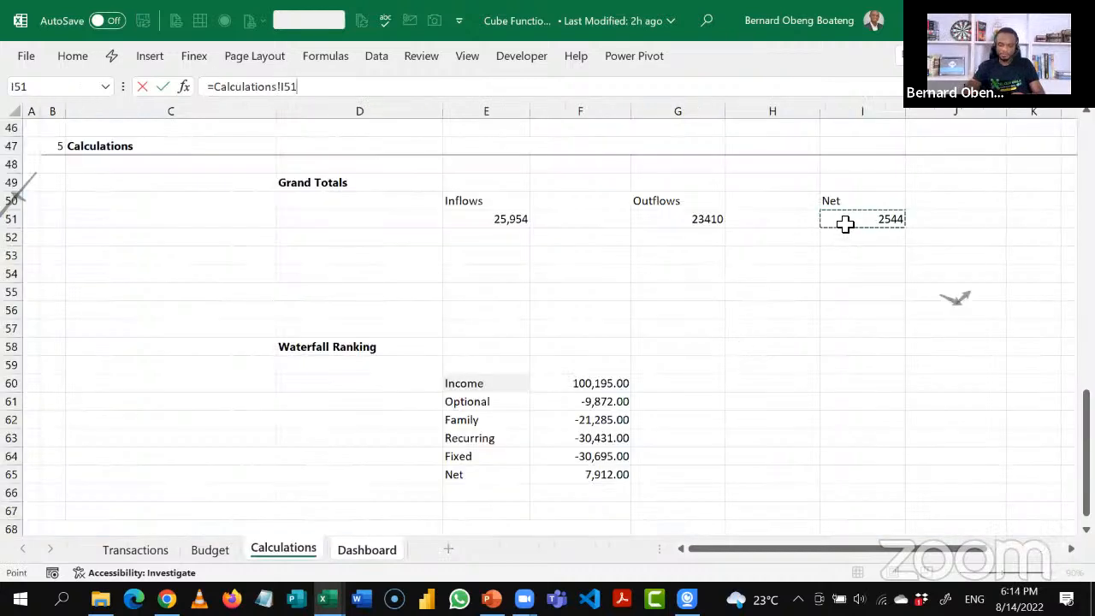
pyautogui.press('Return')
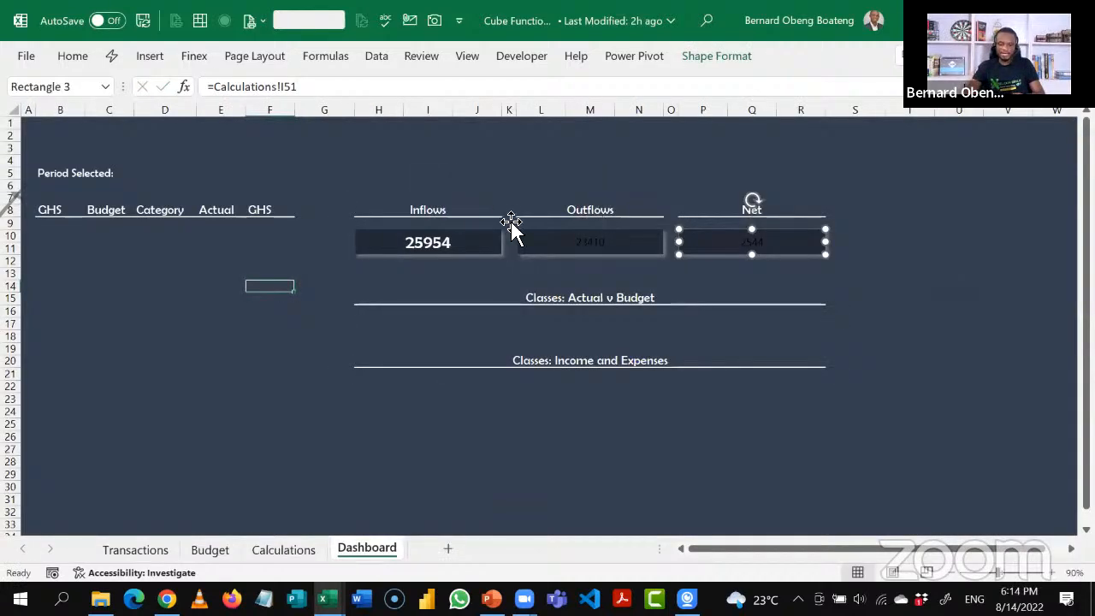
# Copy the Inflows box's formatting onto the Outflows and Net boxes.
pyautogui.click(452, 240)
pyautogui.click(70, 58)
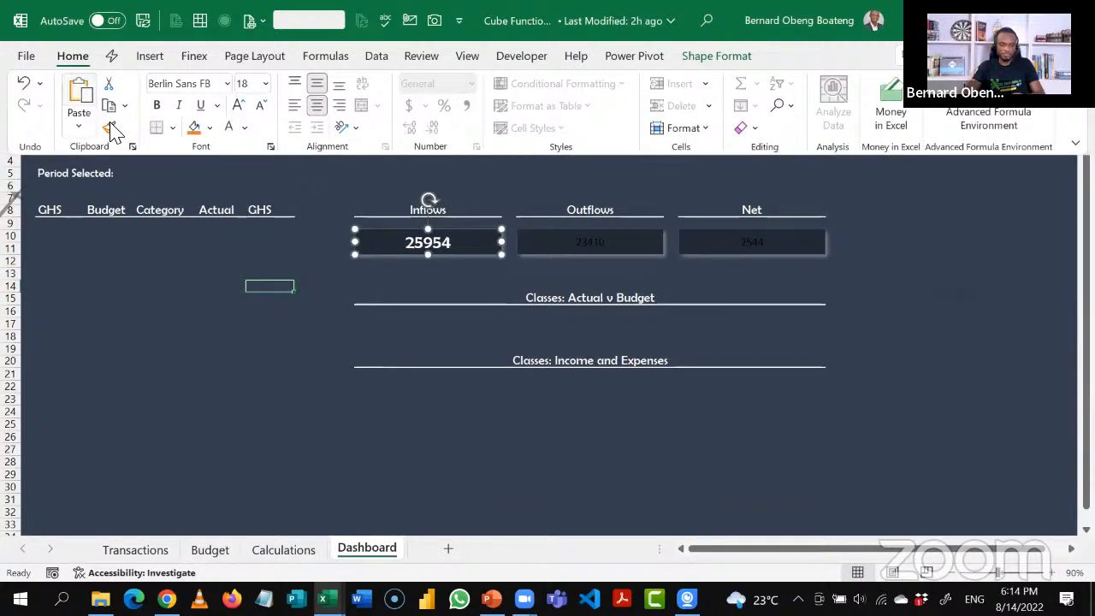
pyautogui.click(111, 128)
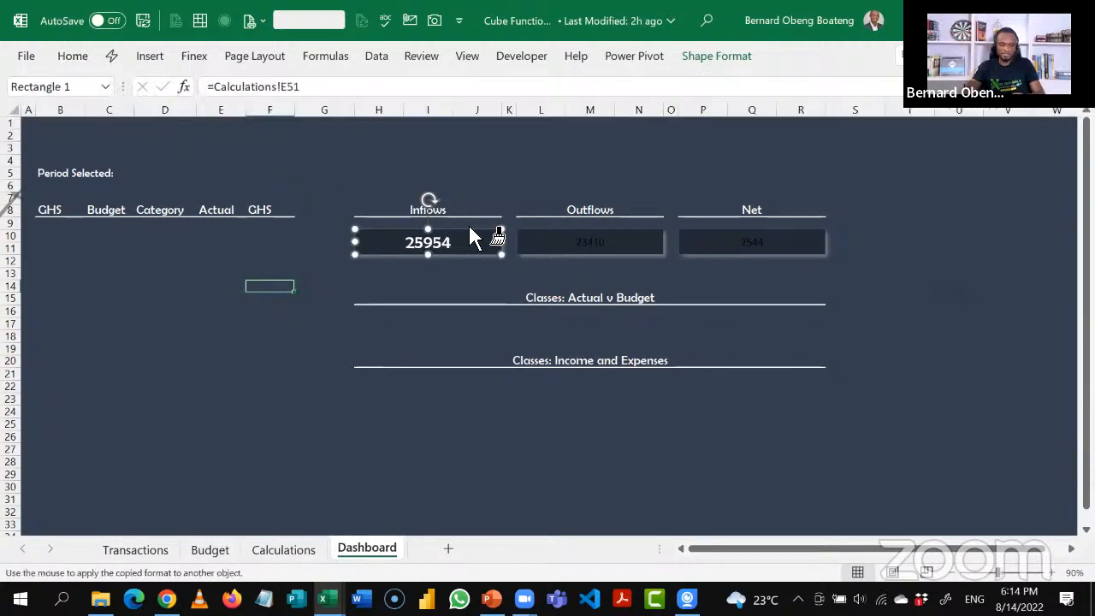
pyautogui.click(595, 241)
pyautogui.click(740, 249)
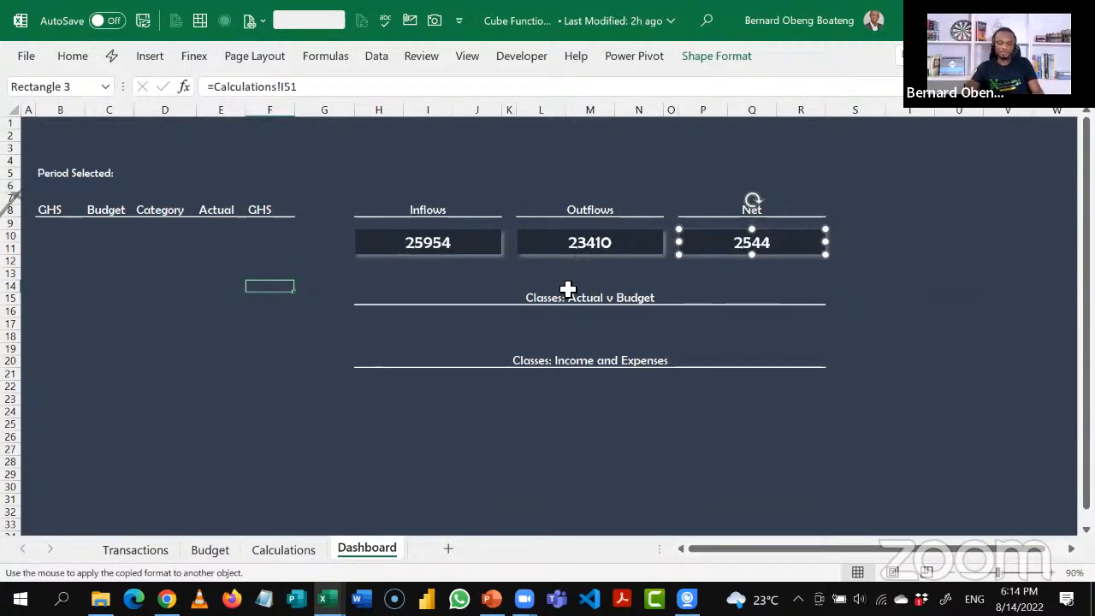
# Format the Inflows, Outflows and Net grand totals on Calculations with thousands separators and no decimals, and return to the Dashboard.
pyautogui.click(308, 555)
pyautogui.click(526, 219)
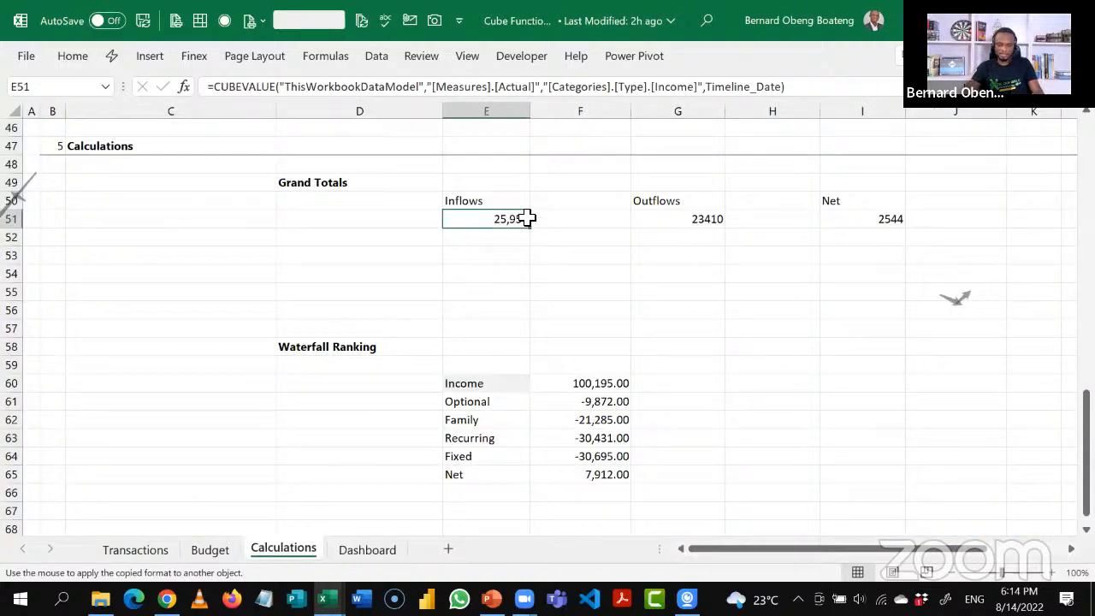
pyautogui.keyDown('ctrl'); pyautogui.click(695, 219); pyautogui.keyUp('ctrl')
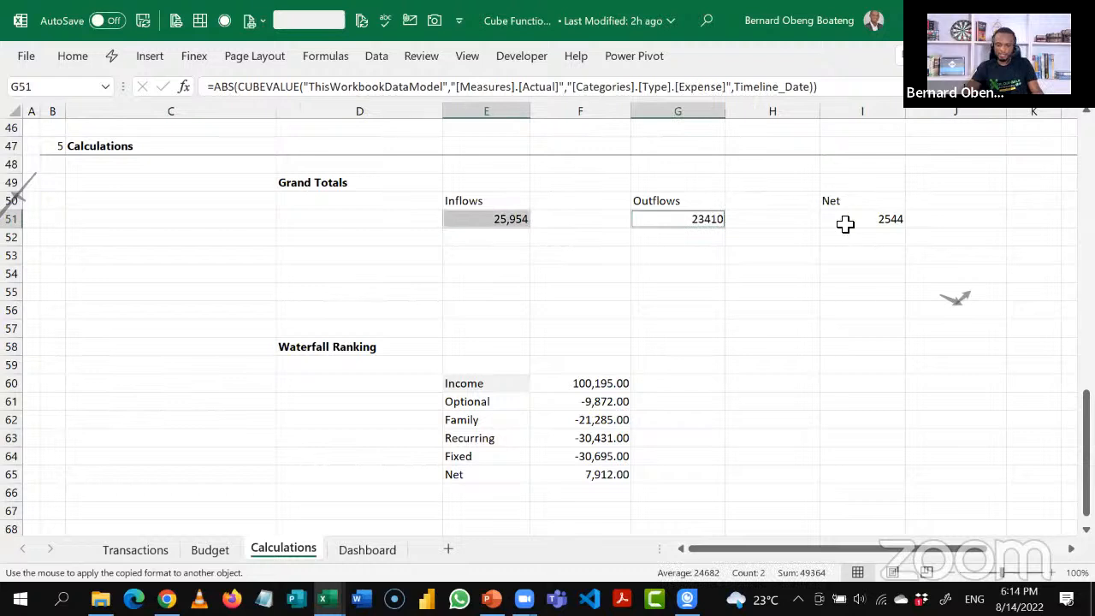
pyautogui.keyDown('ctrl'); pyautogui.click(885, 221); pyautogui.keyUp('ctrl')
pyautogui.hotkey('ctrl', 'shift', '1')
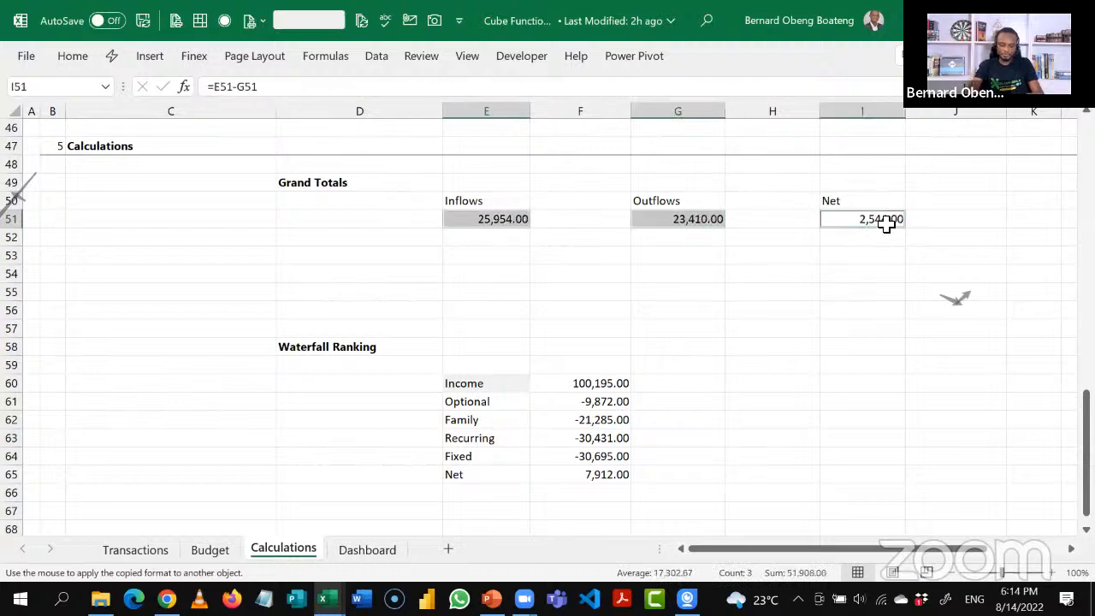
pyautogui.hotkey('alt', 'h')
pyautogui.press('9')
pyautogui.press('alt')
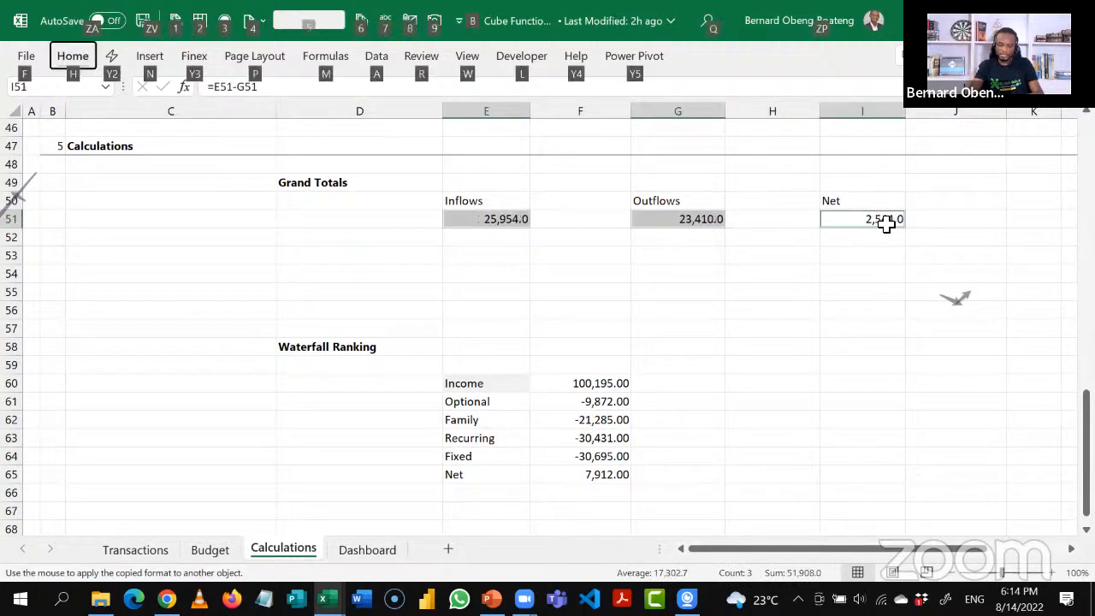
pyautogui.press('Escape')
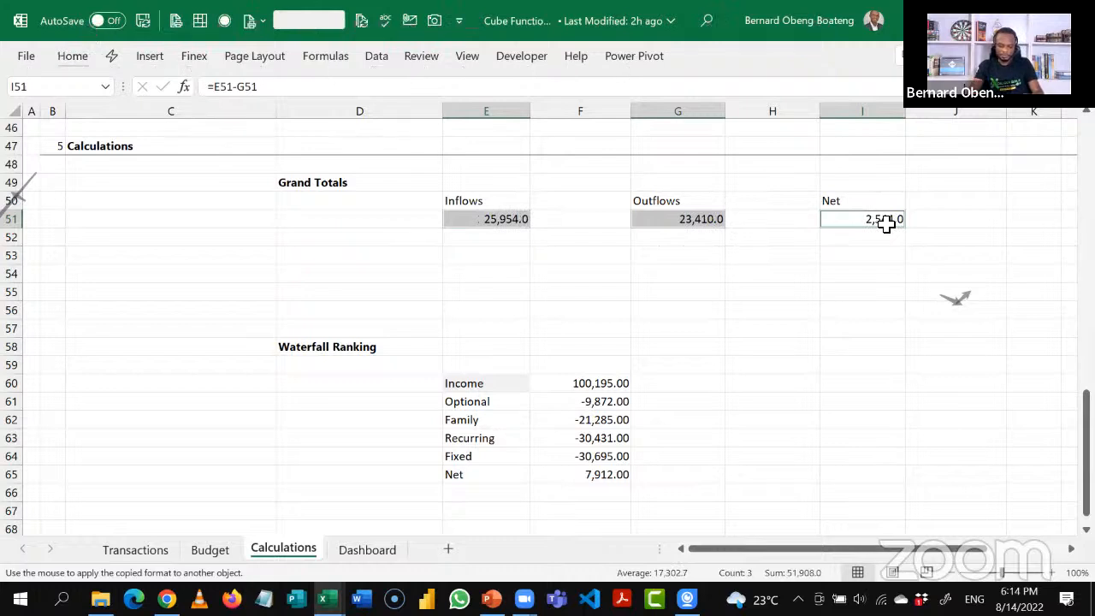
pyautogui.hotkey('alt', 'h')
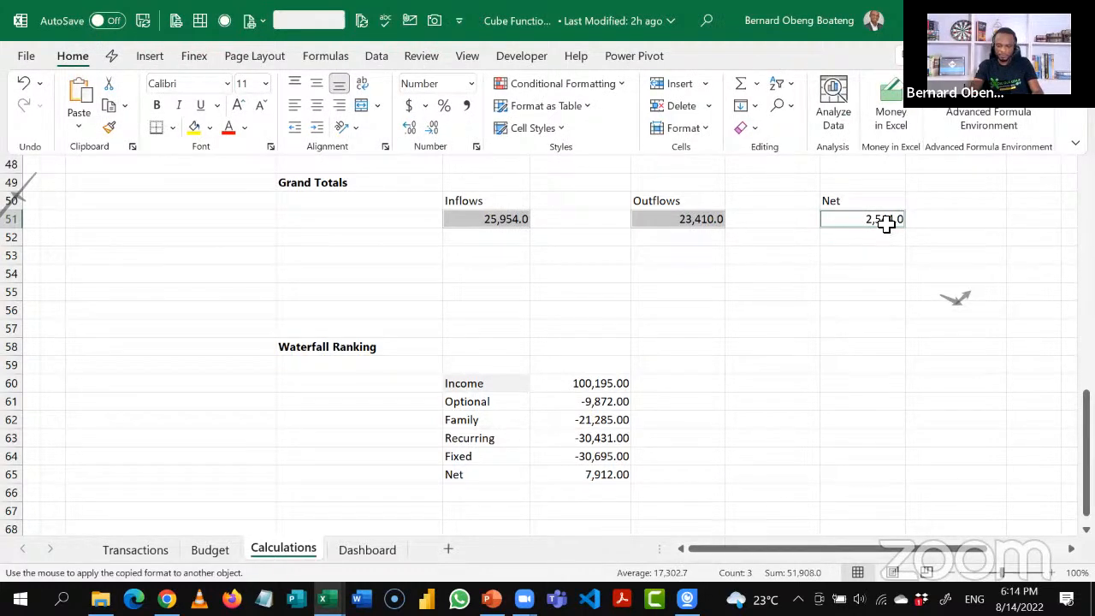
pyautogui.press('9')
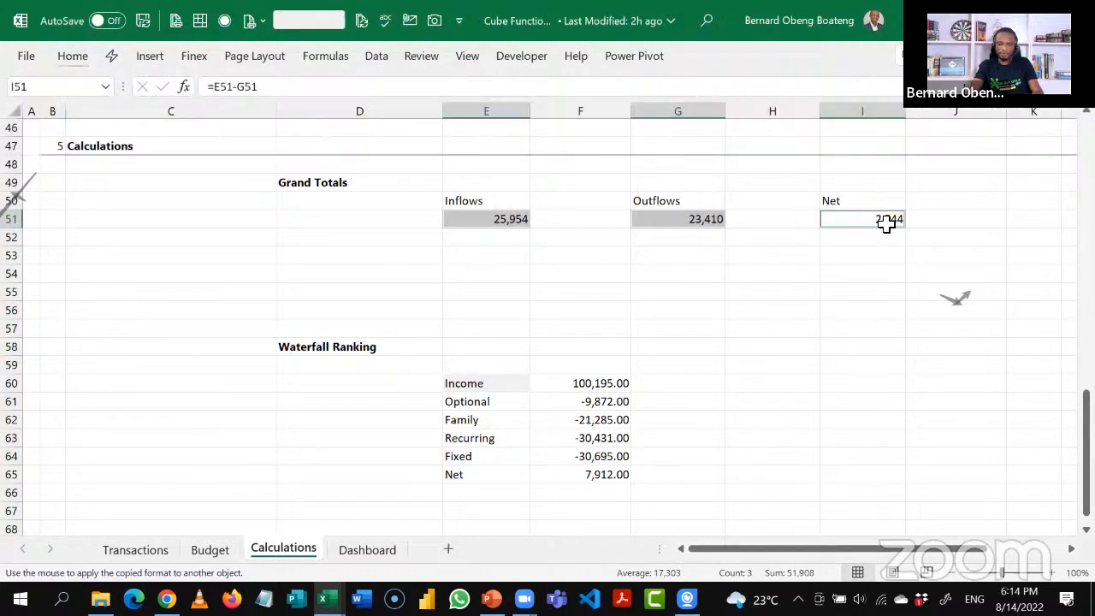
pyautogui.click(376, 554)
pyautogui.click(908, 311)
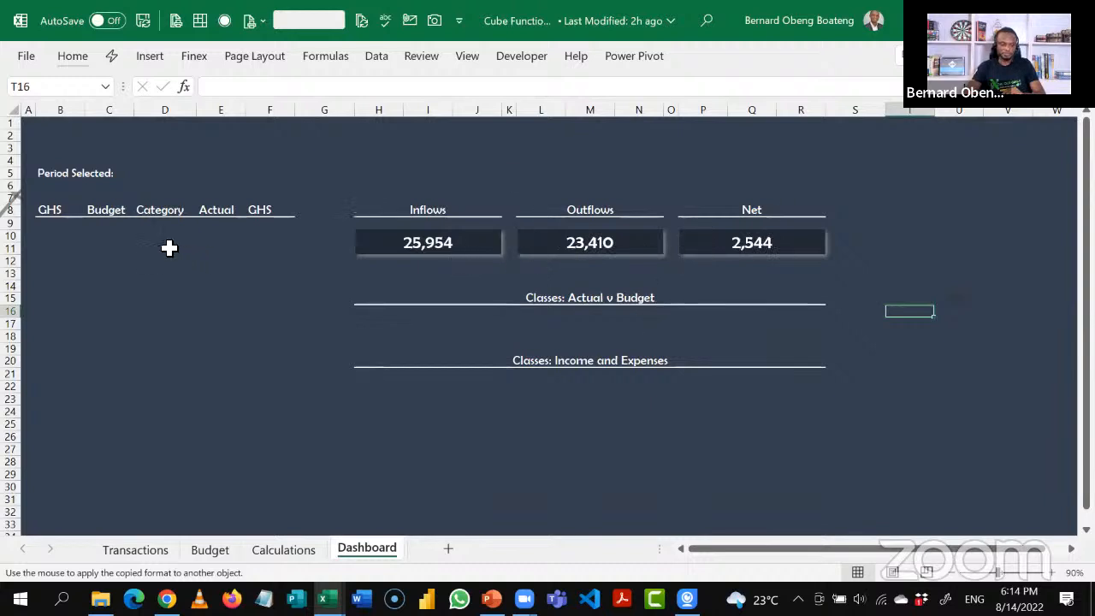
# Move the Type slicer on the Calculations sheet clear of the filtered staging list, and select the list's first cell, H24.
pyautogui.click(117, 236)
pyautogui.press('Up')
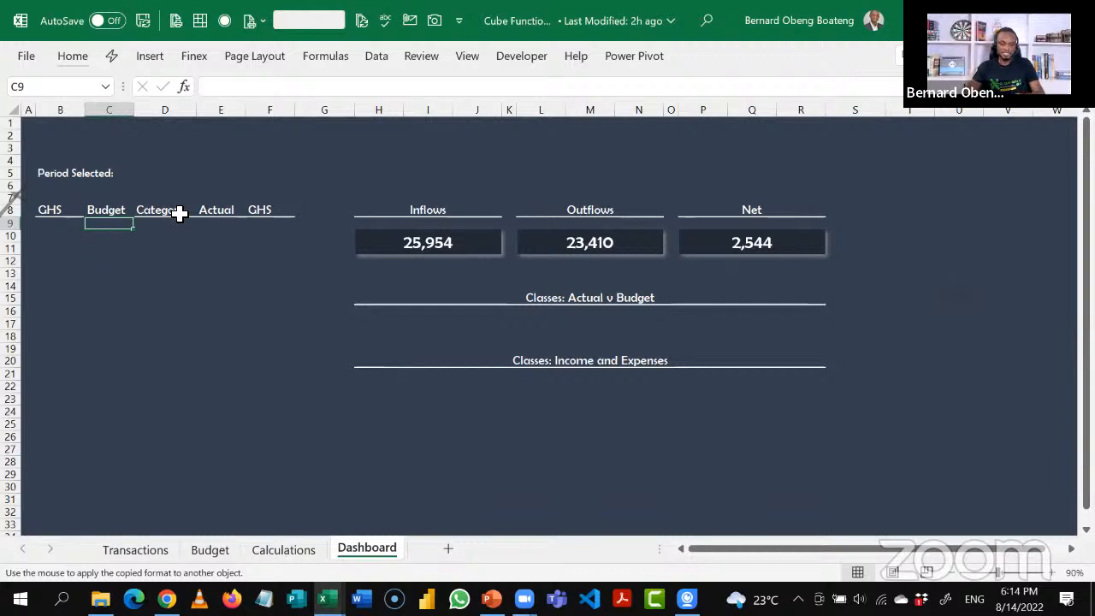
pyautogui.click(301, 550)
pyautogui.click(824, 291)
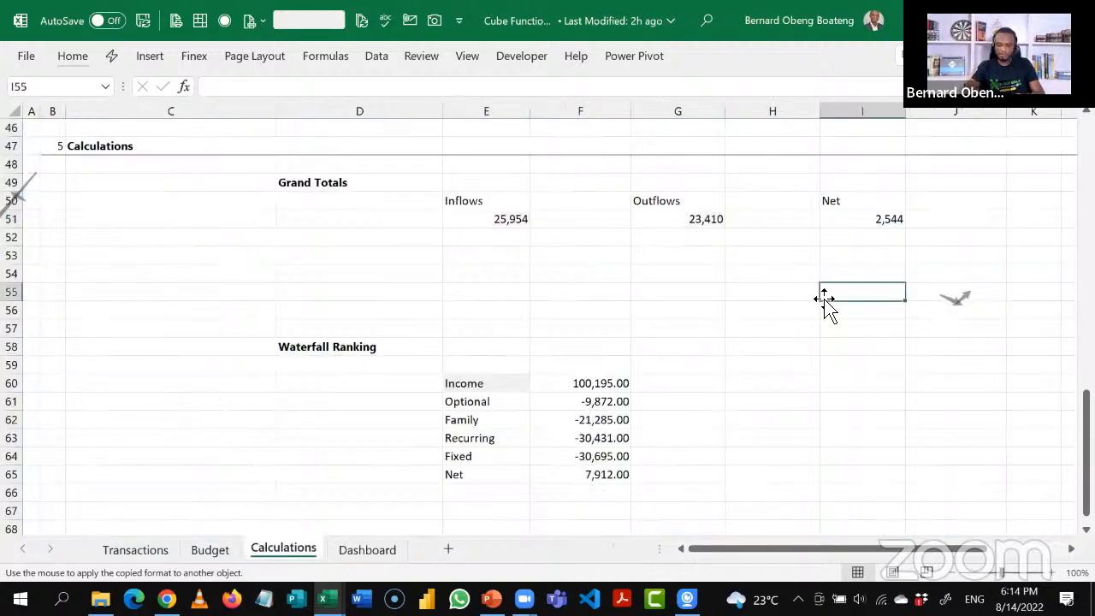
pyautogui.press('Up')
pyautogui.press('Up')
pyautogui.press('Up')
pyautogui.press('Up')
pyautogui.press('Up')
pyautogui.press('Up')
pyautogui.press('Up')
pyautogui.press('Up')
pyautogui.press('pageup')
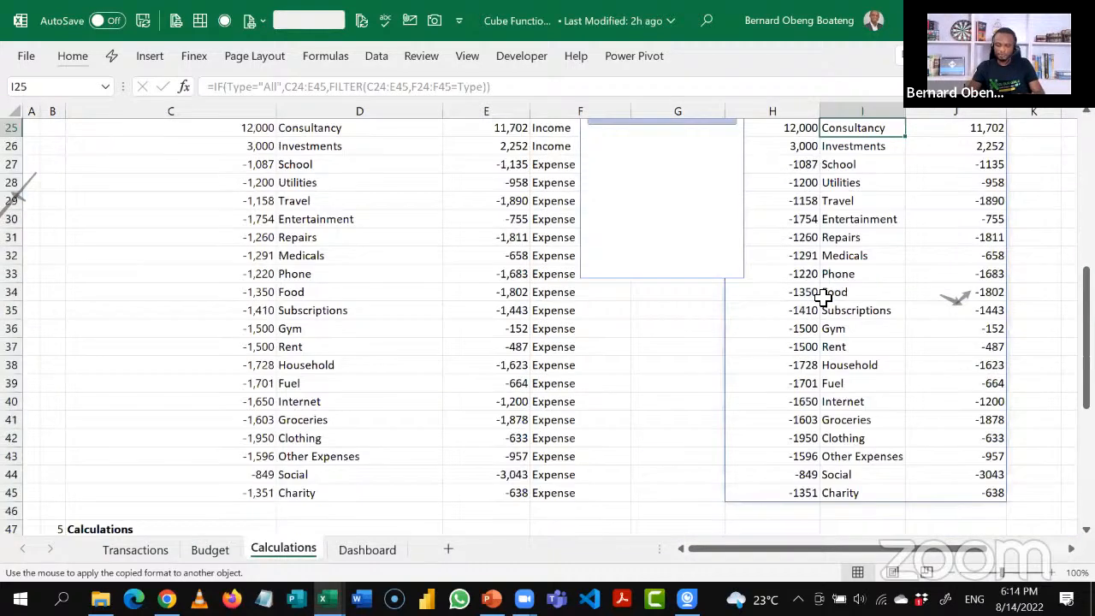
pyautogui.moveTo(618, 190); pyautogui.dragTo(436, 176)
pyautogui.click(804, 219)
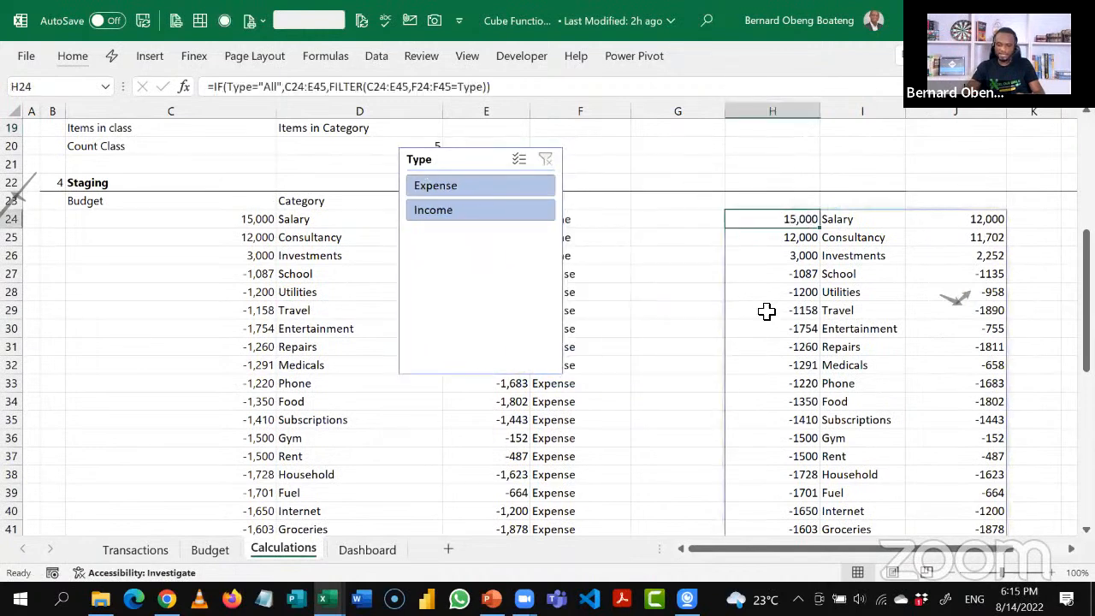
# Spill the filtered staging list under the Dashboard's Budget, Category and Actual headers by entering =Calculations!H24# in C9.
pyautogui.click(358, 551)
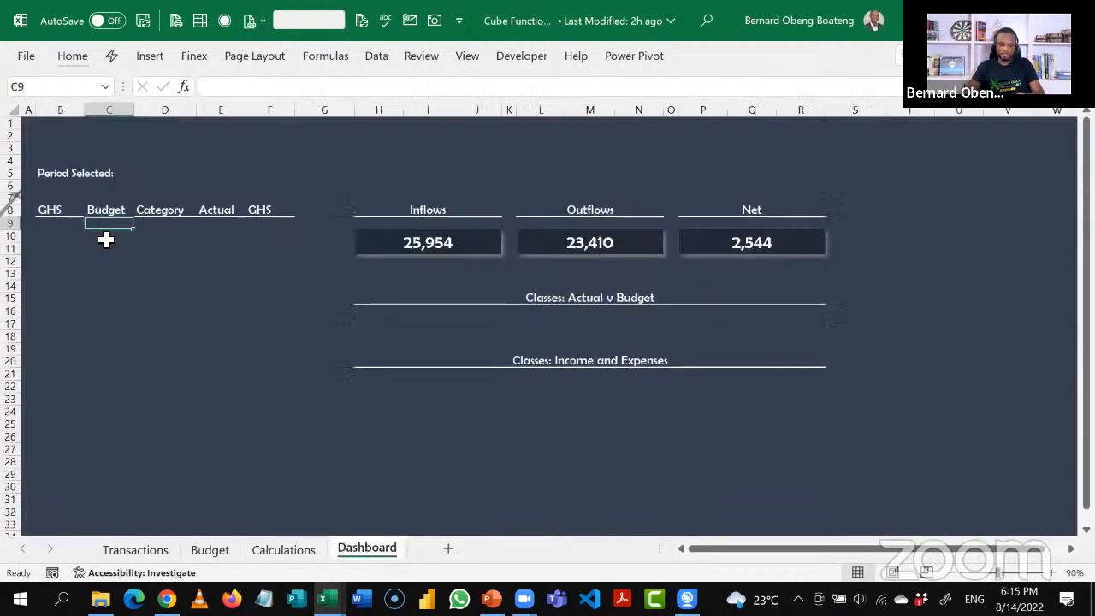
pyautogui.write('=')
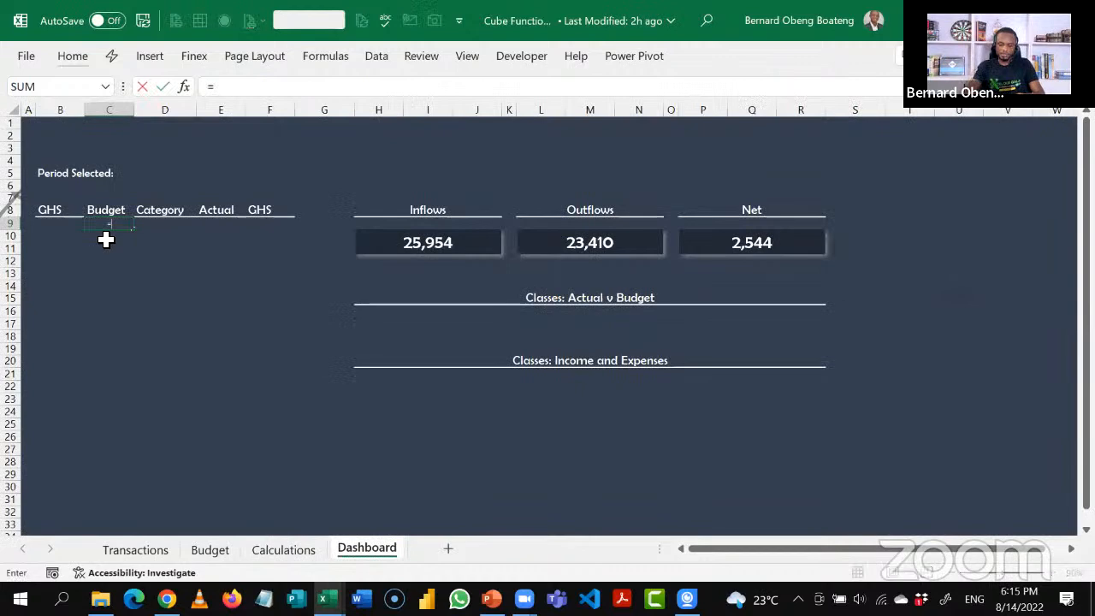
pyautogui.click(291, 550)
pyautogui.click(787, 224)
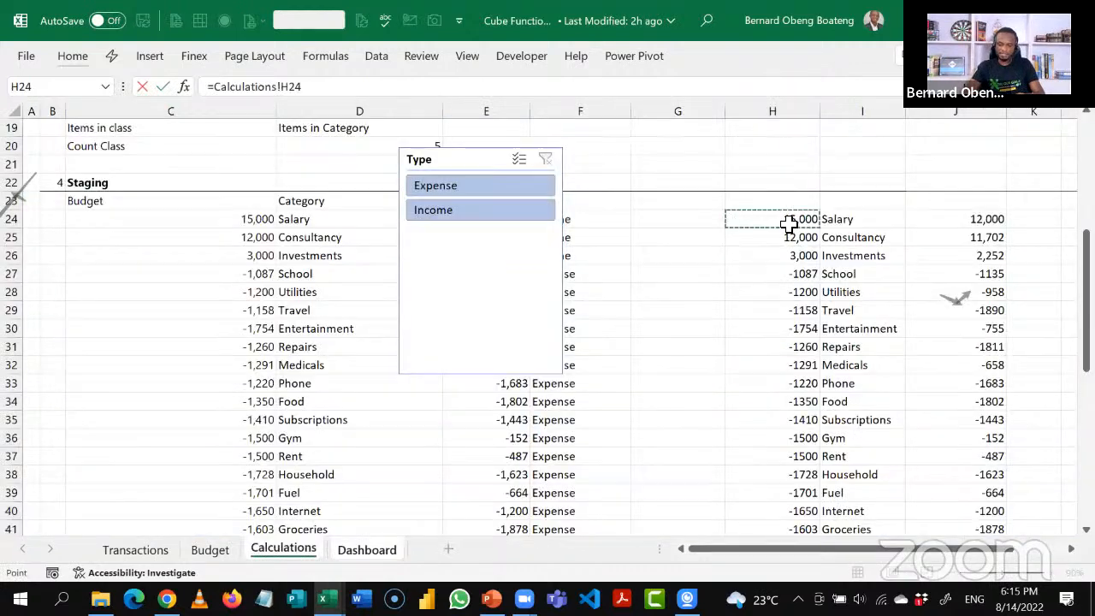
pyautogui.write('#')
pyautogui.press('Return')
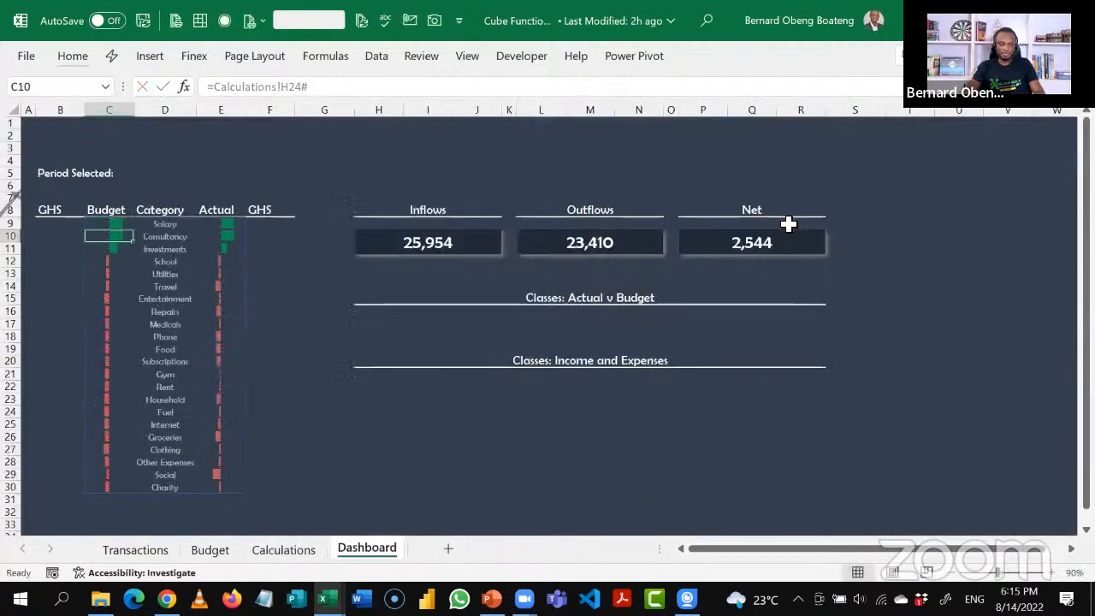
# Examine the Budget cells of the spilled category list on the Dashboard.
pyautogui.press('Down')
pyautogui.press('Down')
pyautogui.press('Down')
pyautogui.press('Down')
pyautogui.press('Down')
pyautogui.press('Down')
pyautogui.press('Down')
pyautogui.press('Down')
pyautogui.press('Down')
pyautogui.press('Down')
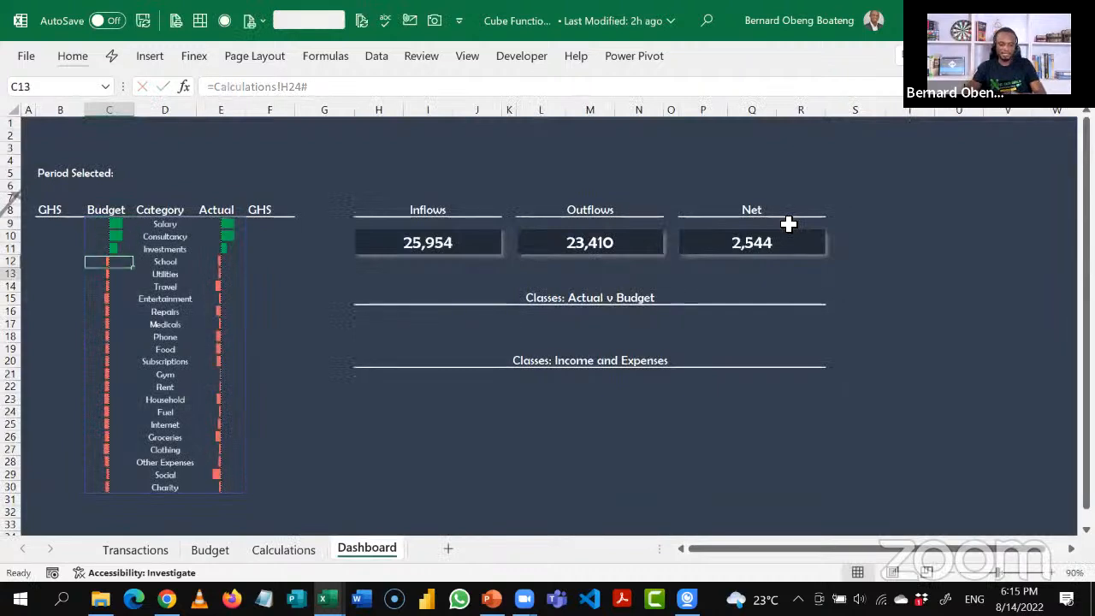
pyautogui.press('Down')
pyautogui.press('Down')
pyautogui.press('Down')
pyautogui.press('Down')
pyautogui.press('Down')
pyautogui.press('Down')
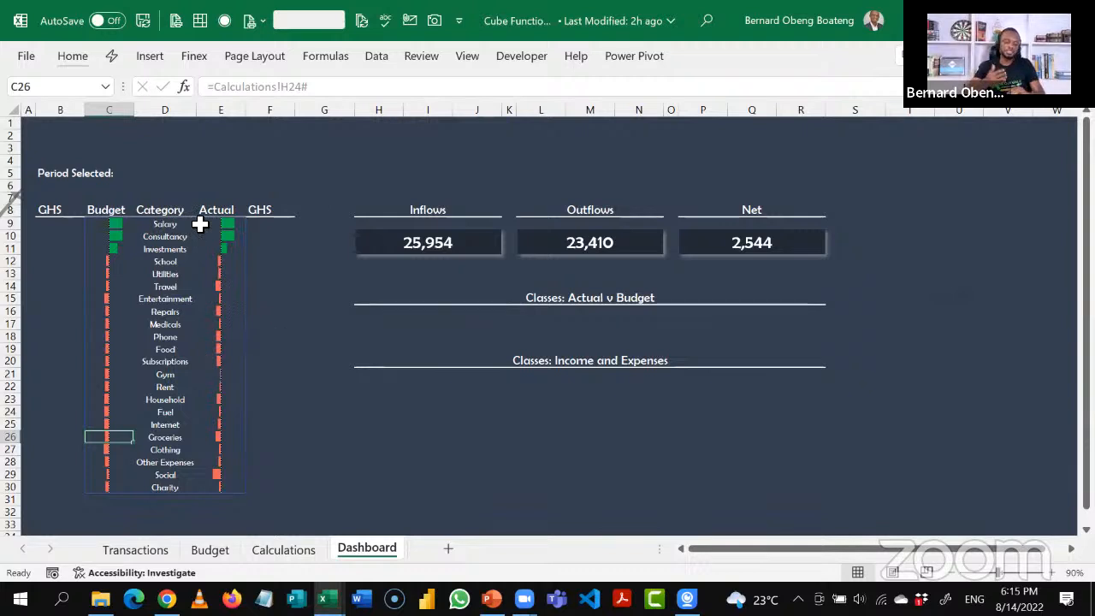
# Link the Salary row's two GHS cells to its budget and actual values with =C9 and =E9.
pyautogui.click(60, 225)
pyautogui.write('=')
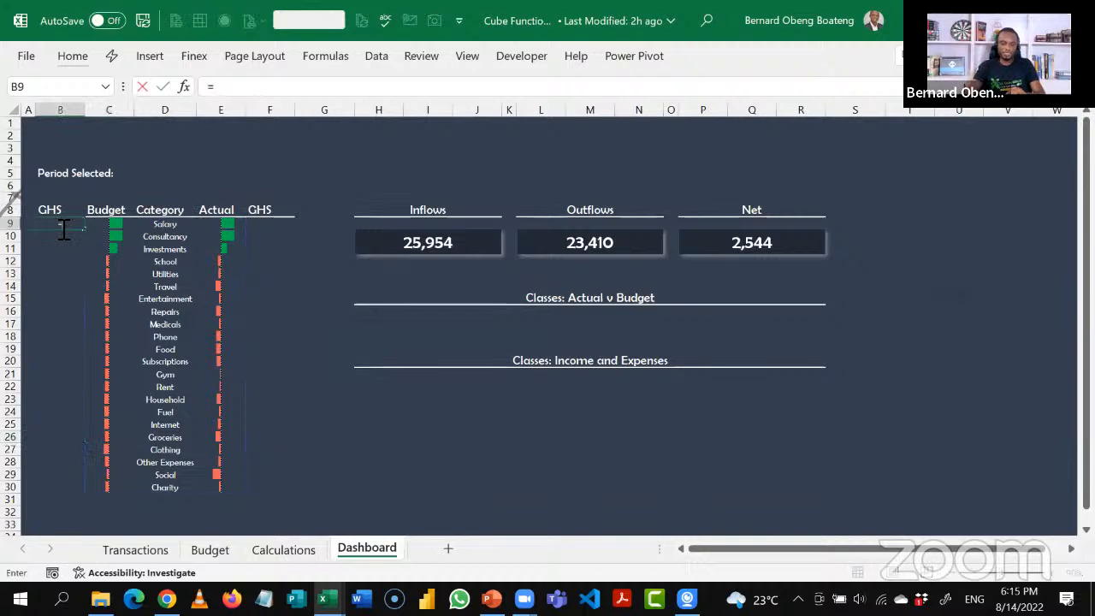
pyautogui.press('Right')
pyautogui.press('Return')
pyautogui.click(60, 225)
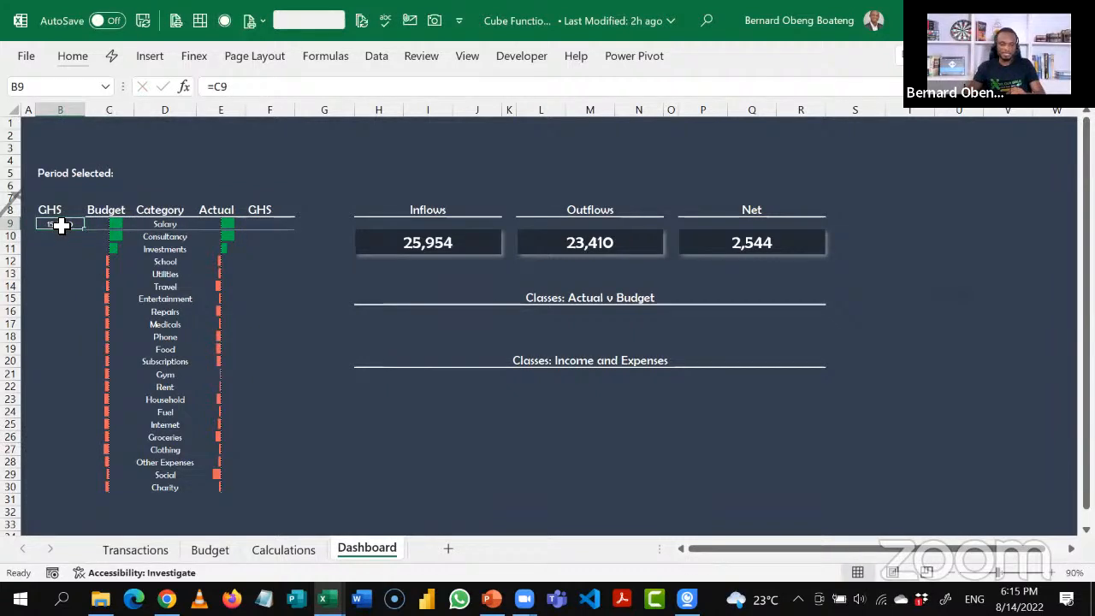
pyautogui.click(267, 225)
pyautogui.write('=')
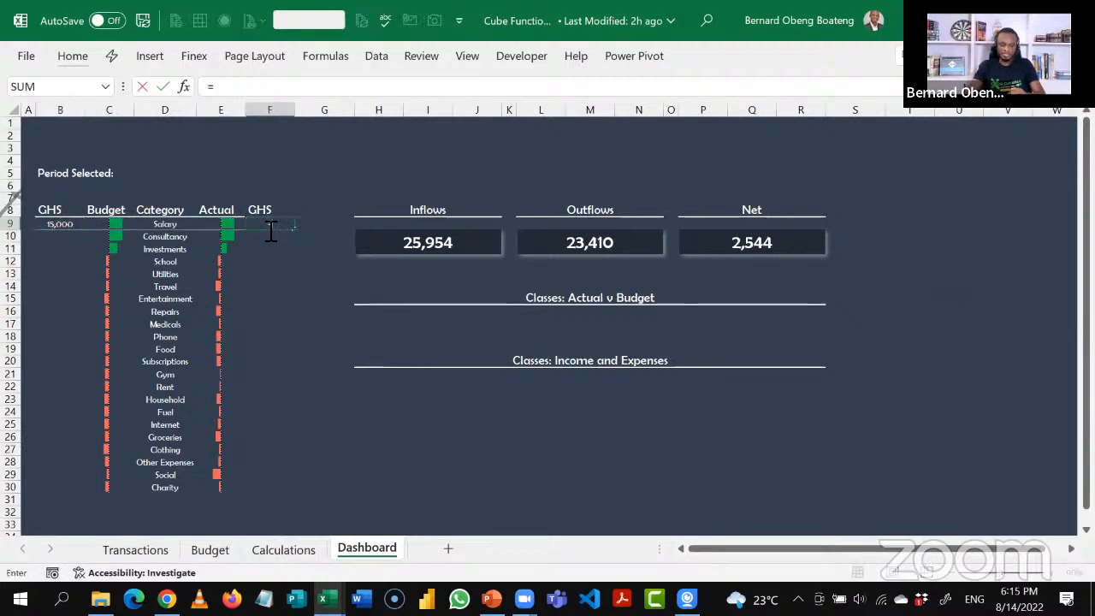
pyautogui.press('Left')
pyautogui.press('Return')
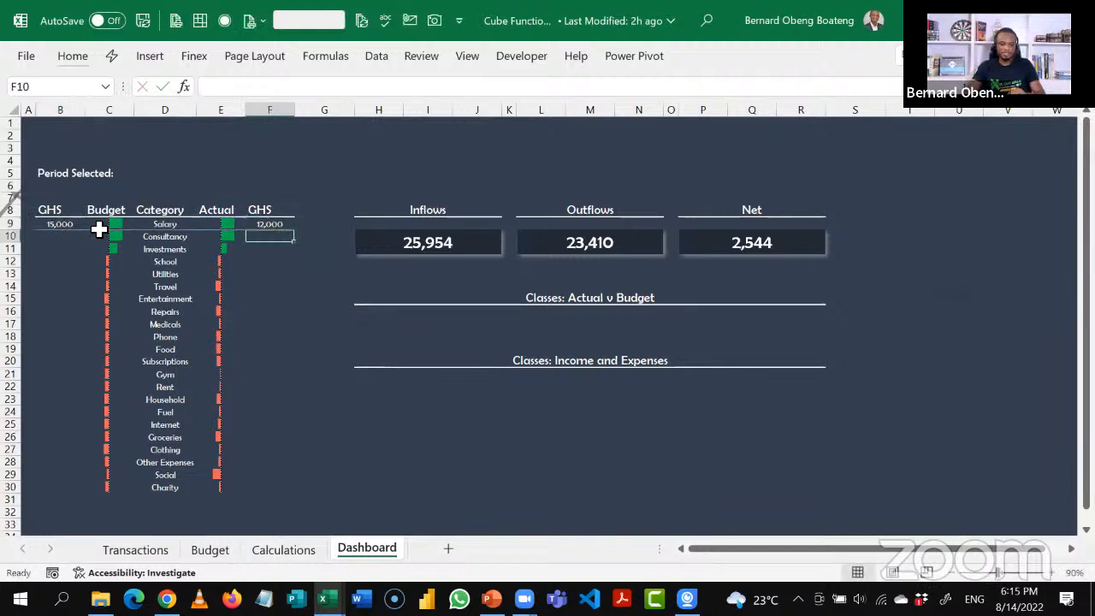
# Fill the formulas of both GHS columns from the Salary row down to the Charity row.
pyautogui.click(73, 225)
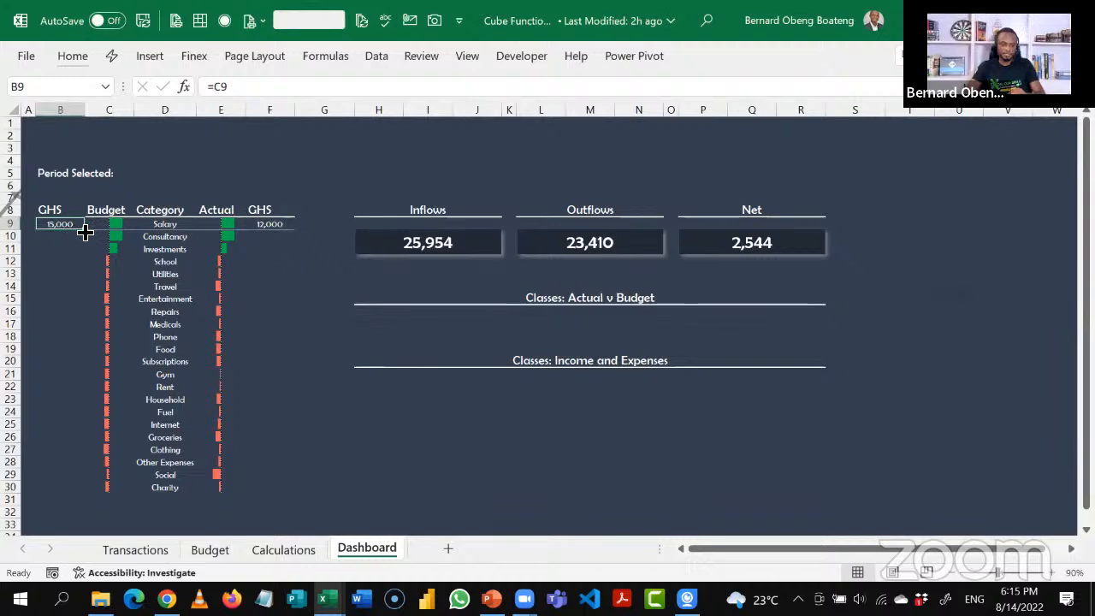
pyautogui.doubleClick(84, 231)
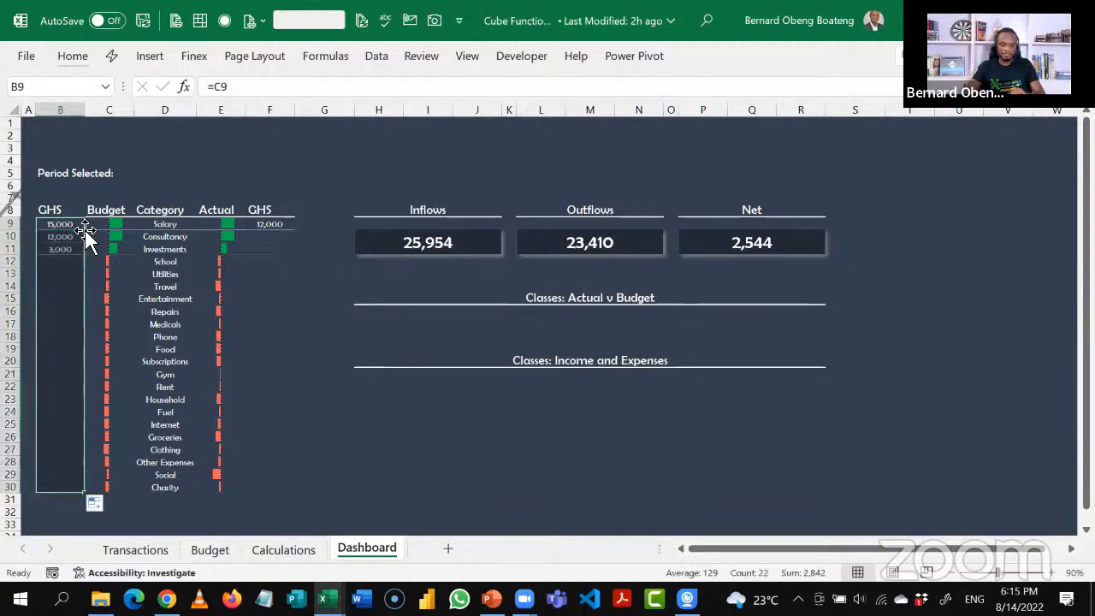
pyautogui.click(259, 225)
pyautogui.doubleClick(293, 230)
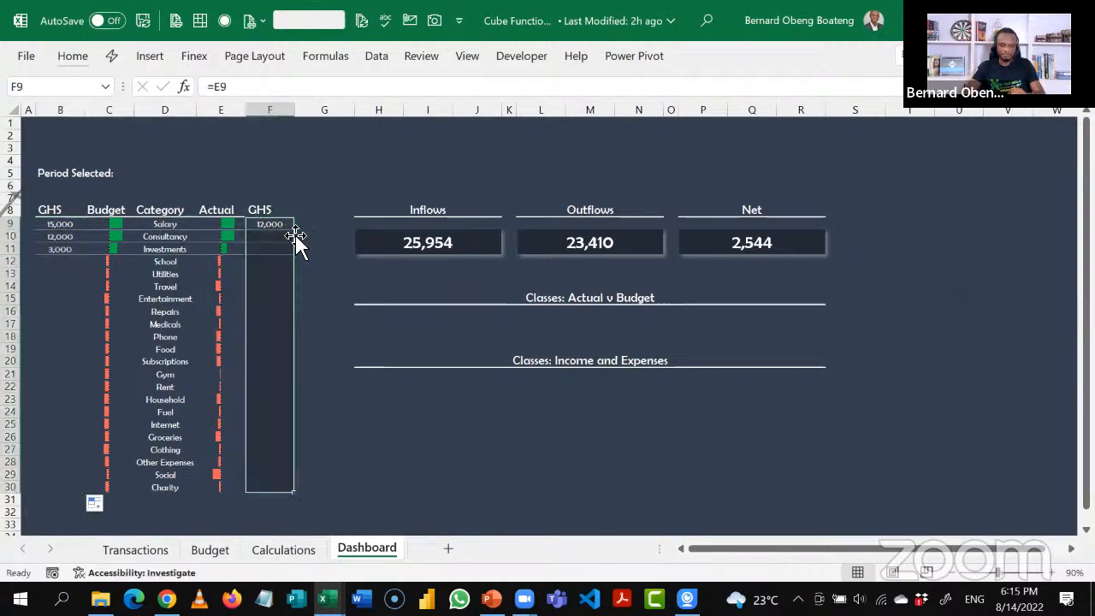
pyautogui.click(268, 248)
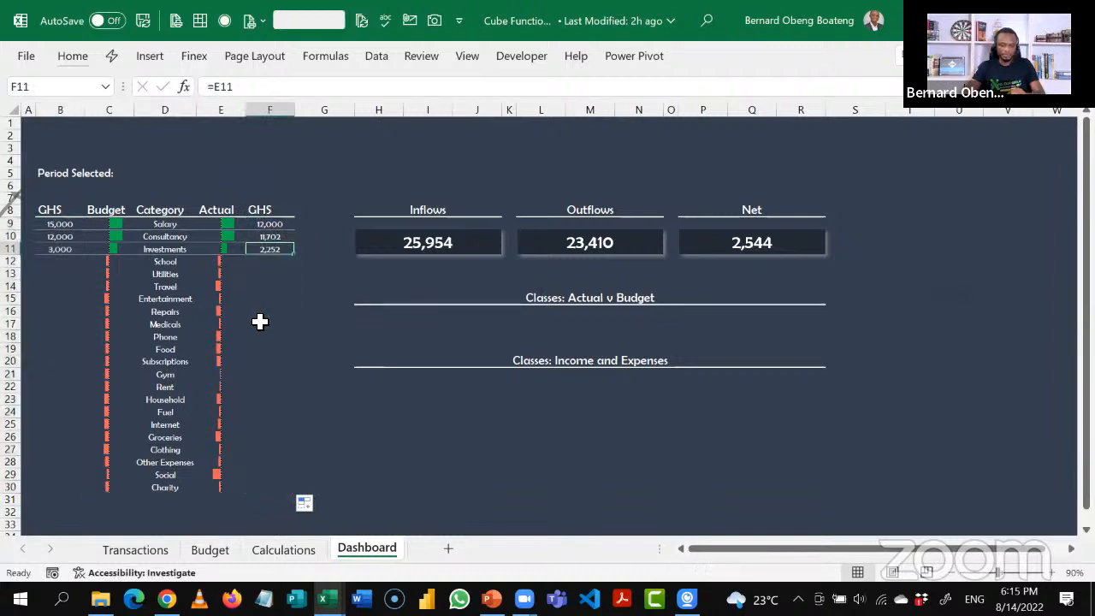
pyautogui.click(259, 321)
# Undo the fills and formulas in both GHS columns of the Dashboard.
pyautogui.click(82, 223)
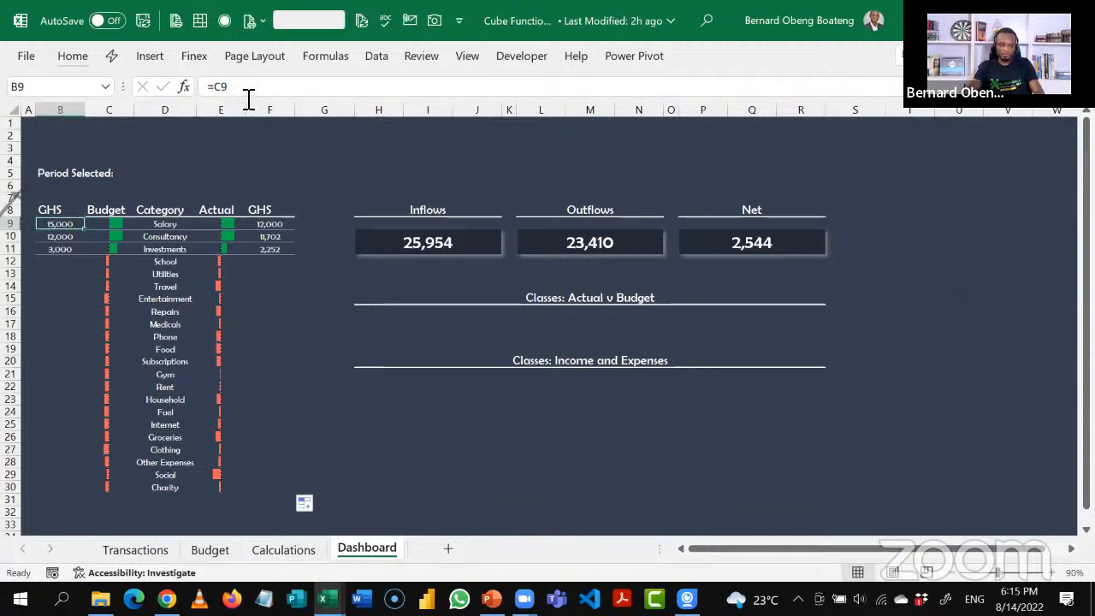
pyautogui.press('BackSpace')
pyautogui.write('=C9')
pyautogui.hotkey('ctrl', 'Return')
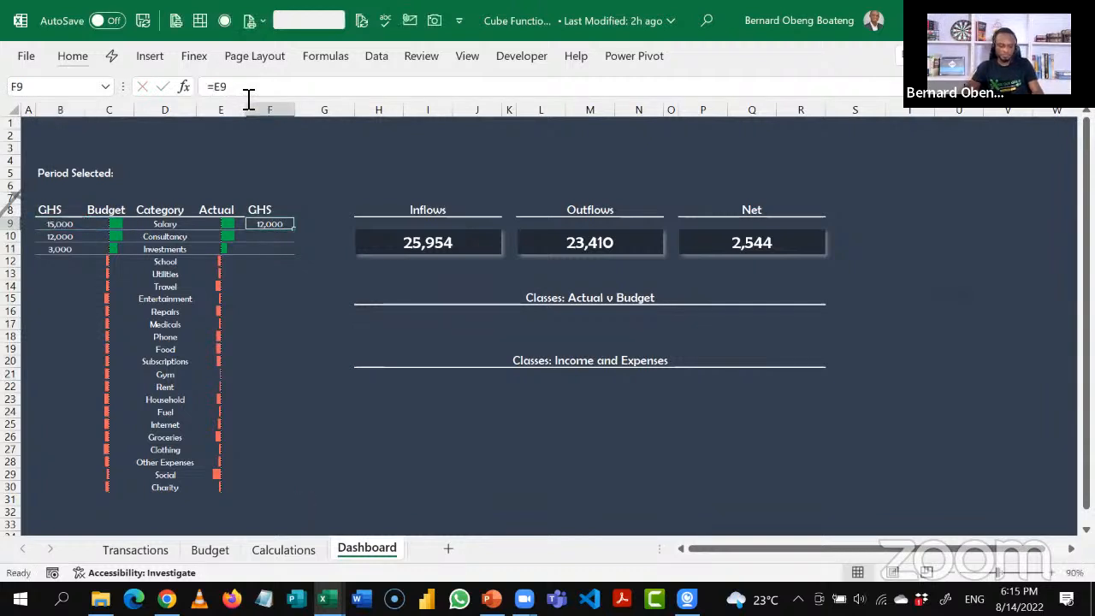
pyautogui.press('Delete')
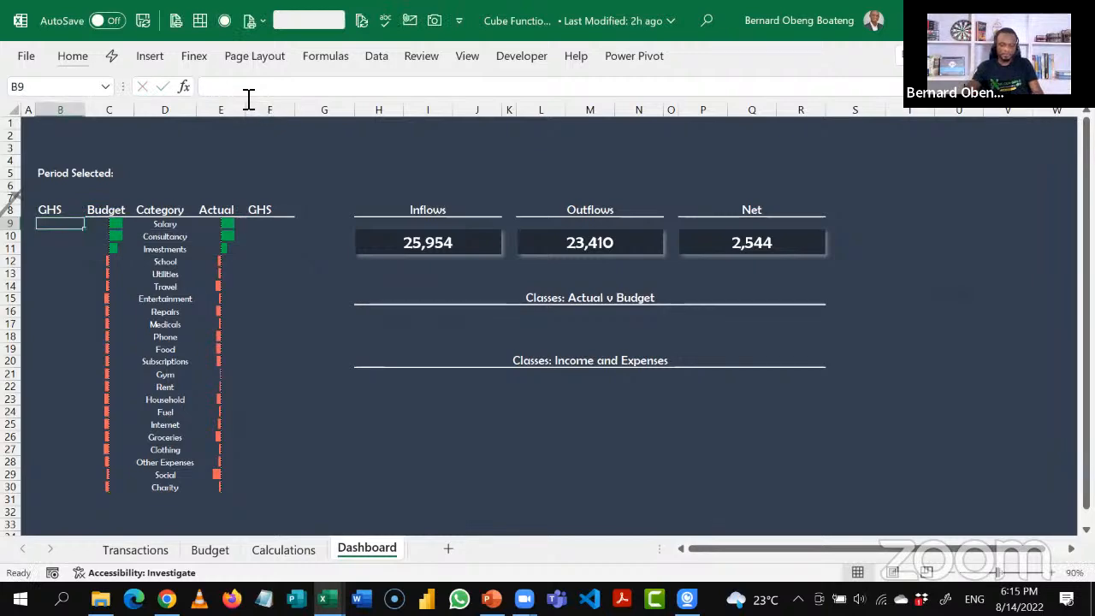
# Link the Salary row's budget GHS cell to Calculations!H24 and fill the formula down to the Charity row.
pyautogui.write('=')
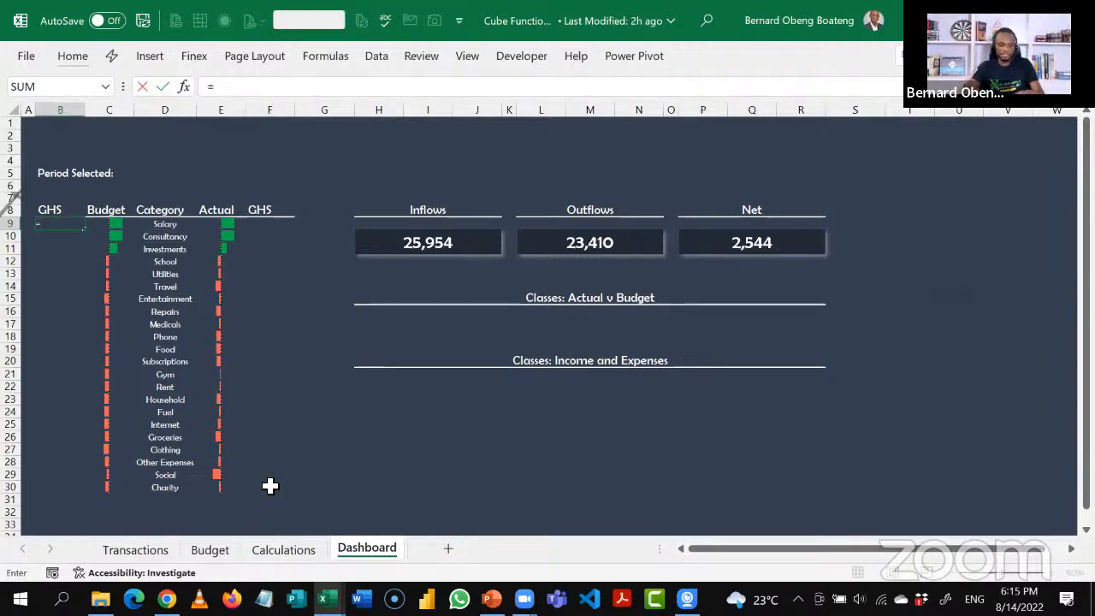
pyautogui.click(283, 549)
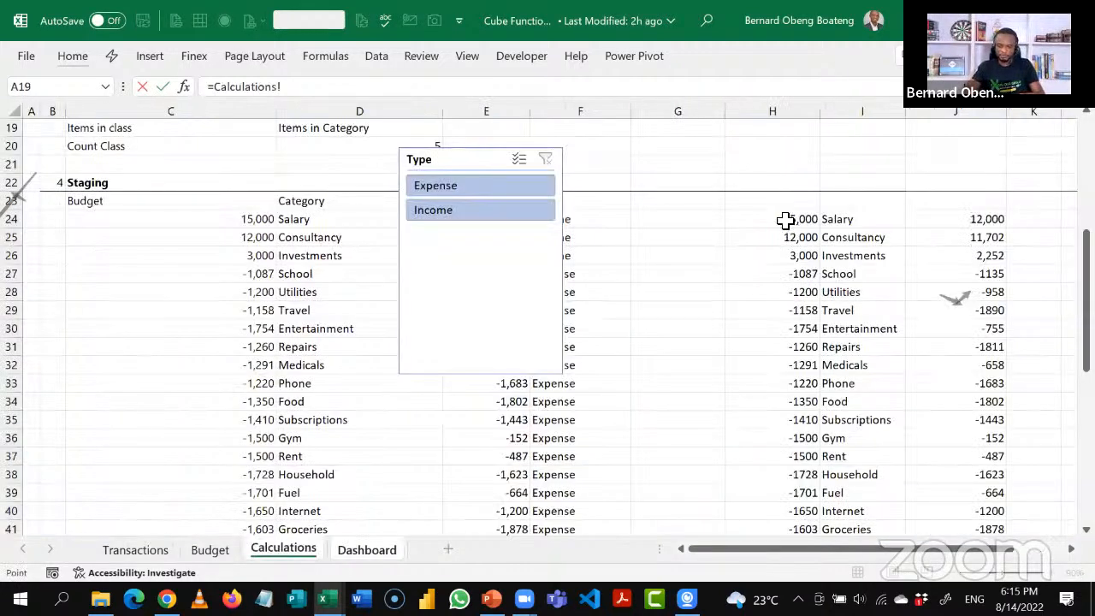
pyautogui.click(784, 219)
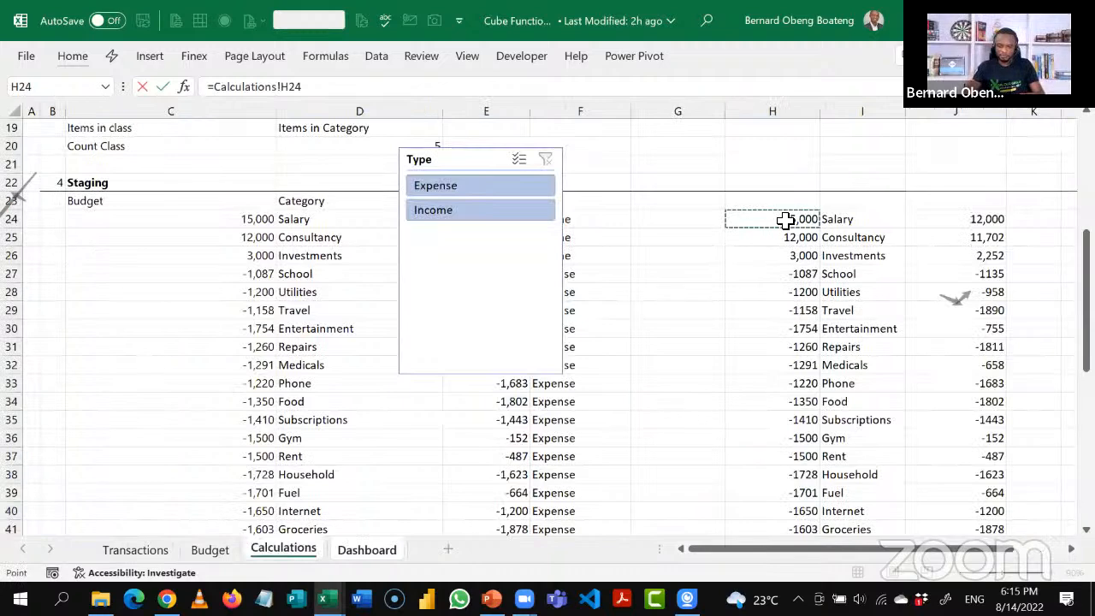
pyautogui.press('Return')
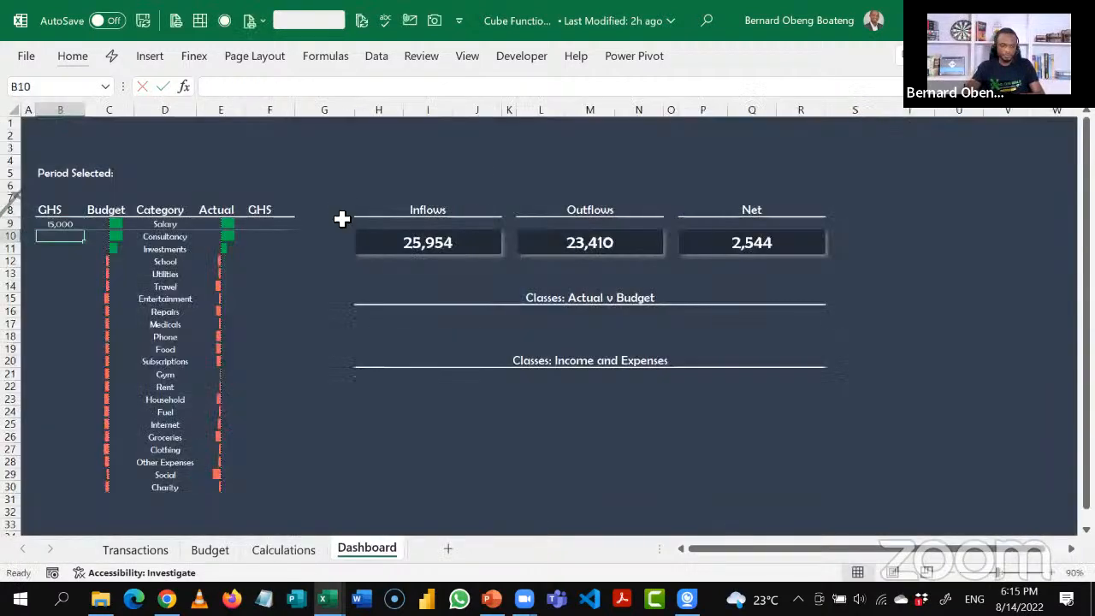
pyautogui.click(81, 227)
pyautogui.doubleClick(84, 231)
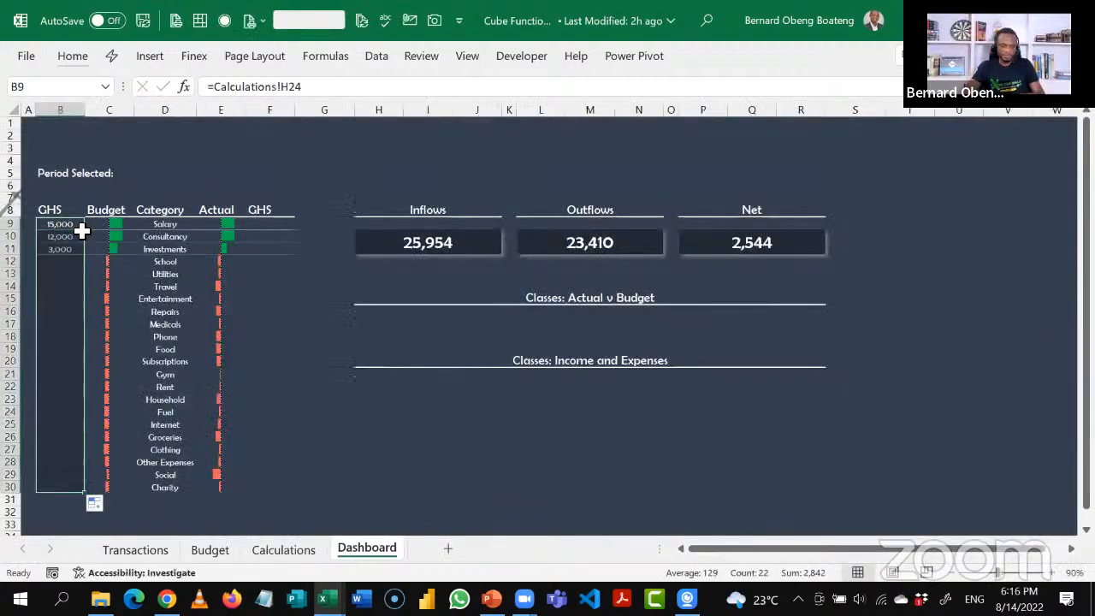
# Wrap the Salary row's budget GHS formula in ABS and refill it down to the Charity row.
pyautogui.click(220, 89)
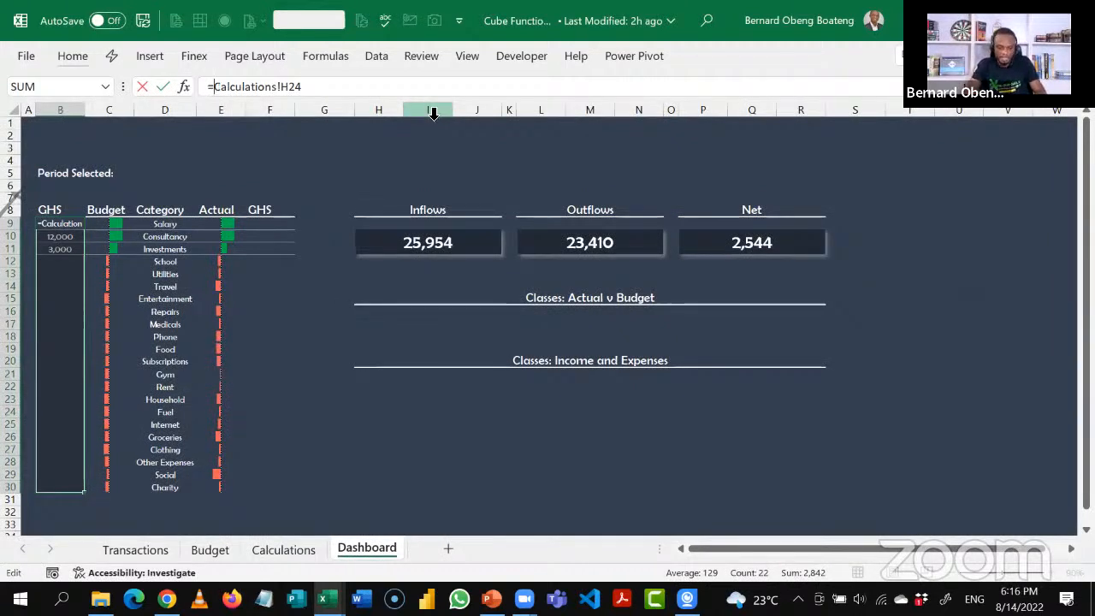
pyautogui.write('ABS(')
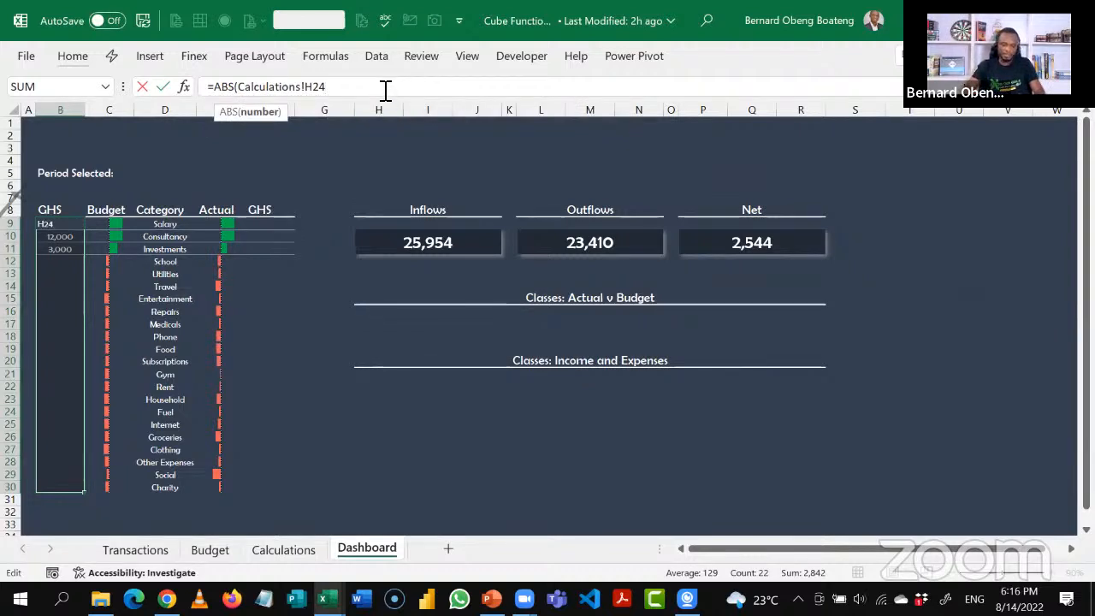
pyautogui.write(')')
pyautogui.press('Return')
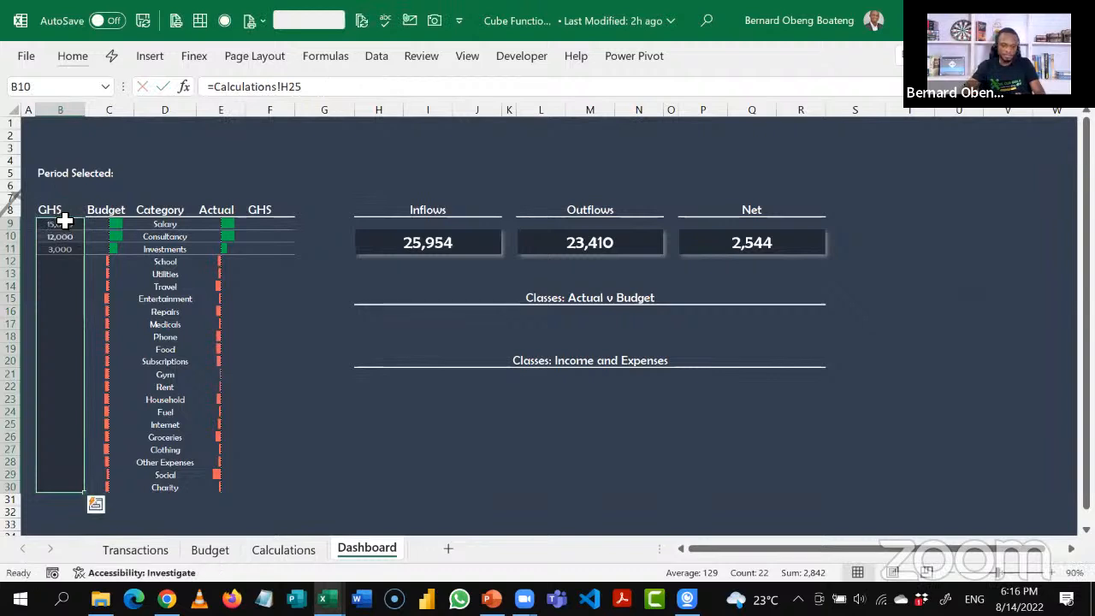
pyautogui.click(63, 224)
pyautogui.doubleClick(85, 231)
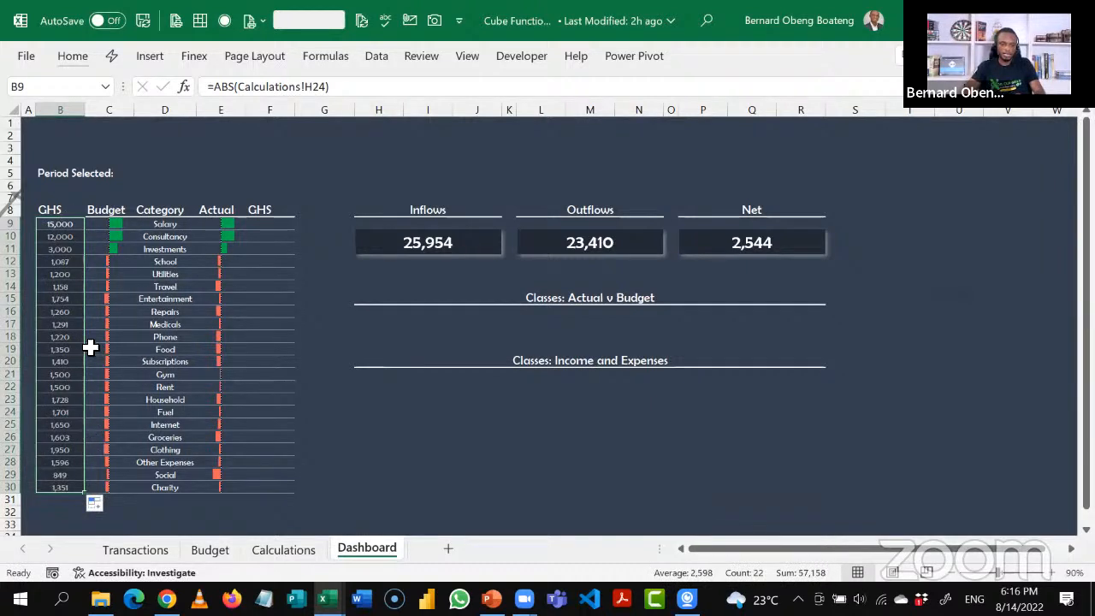
# Link the Salary row's actual GHS cell to the staged actual value with =Calculations!J24.
pyautogui.click(267, 225)
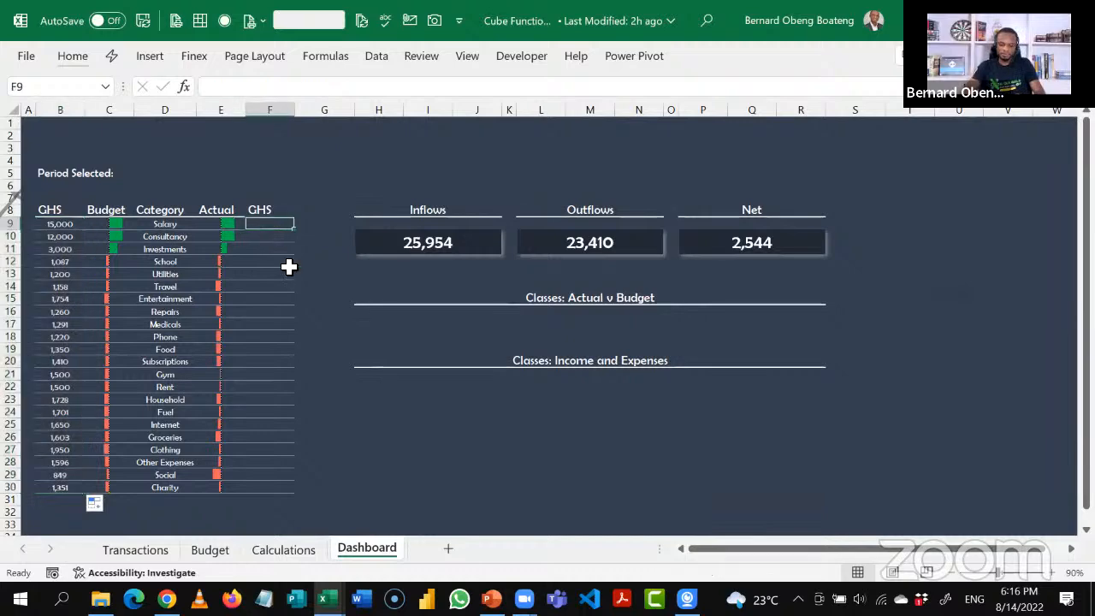
pyautogui.write('=')
pyautogui.click(283, 549)
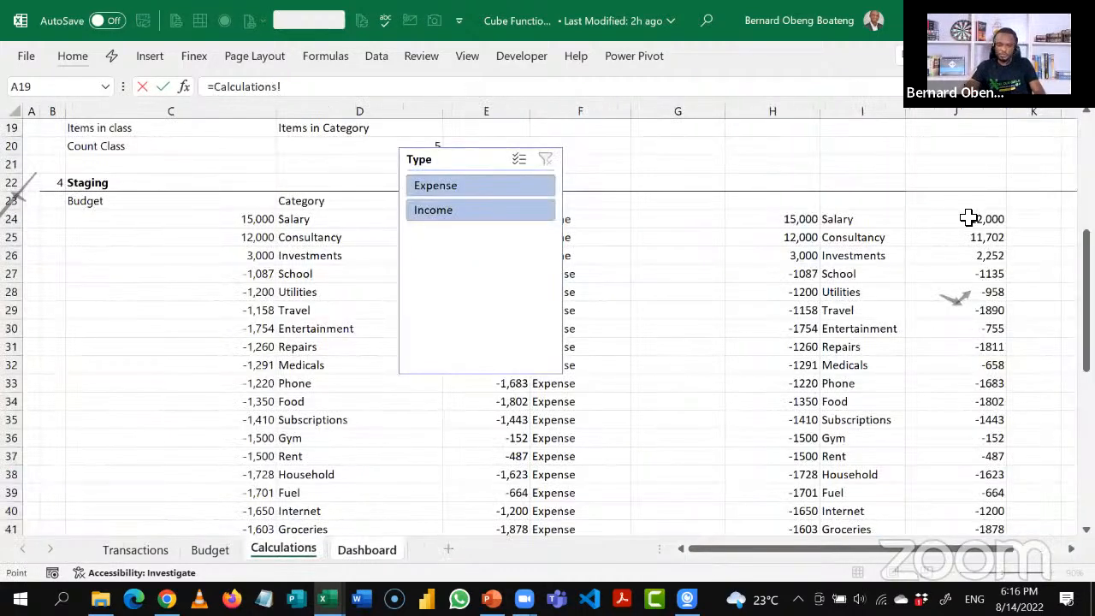
pyautogui.click(969, 218)
pyautogui.press('Return')
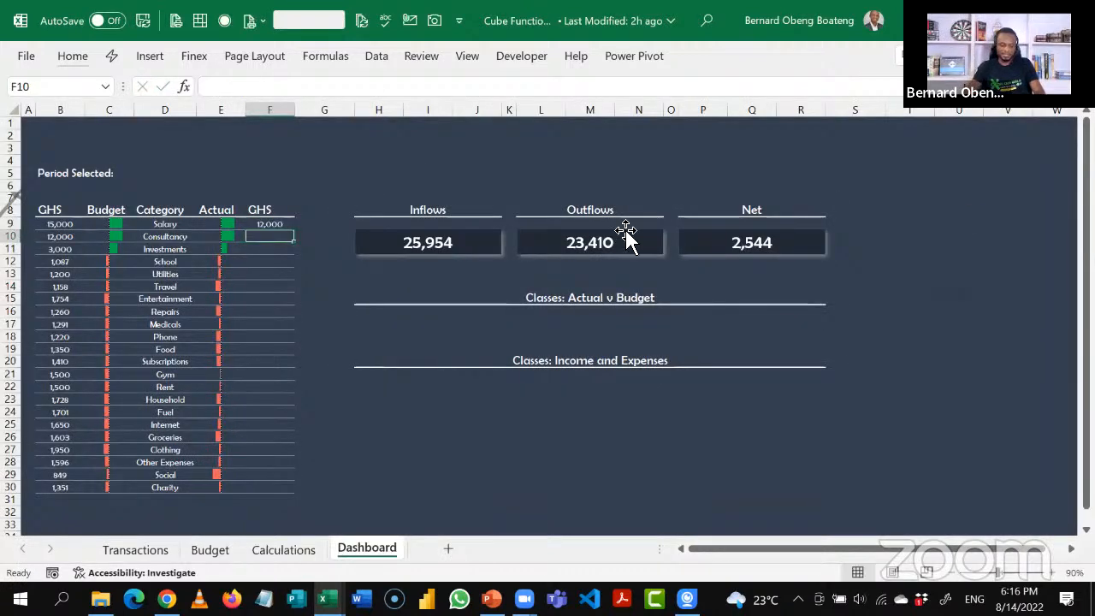
# Wrap the Salary row's actual GHS formula in ABS to read =ABS(Calculations!J24).
pyautogui.click(274, 224)
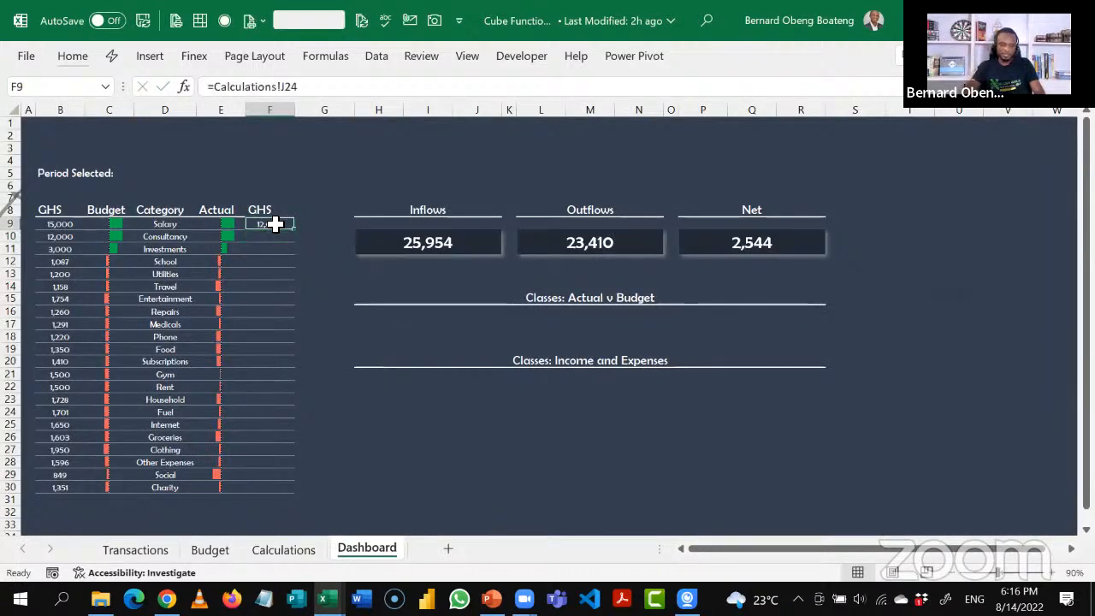
pyautogui.click(219, 86)
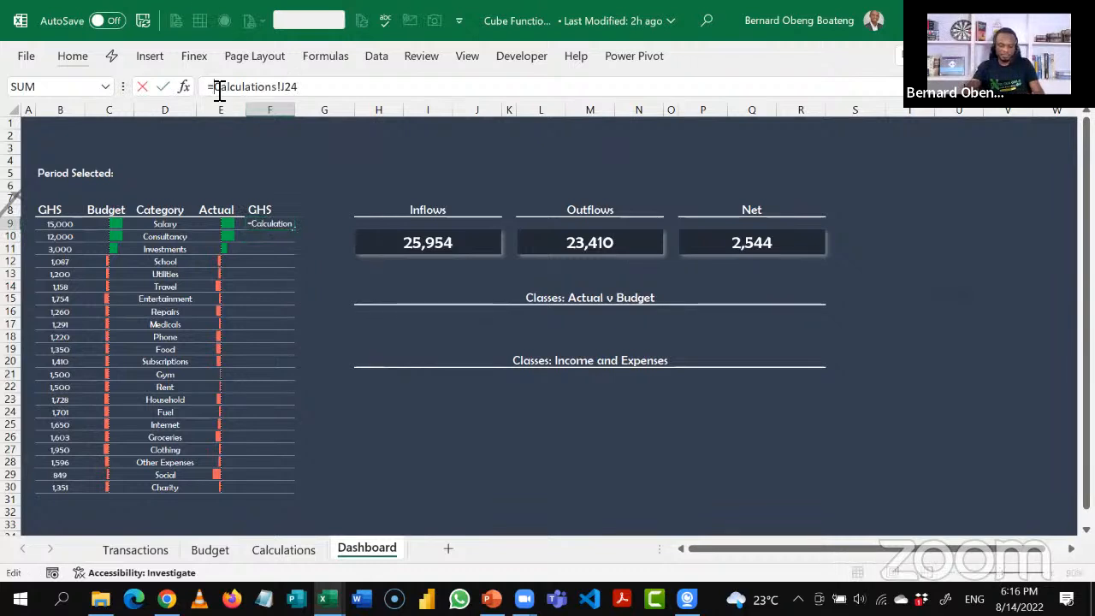
pyautogui.write('ABS(')
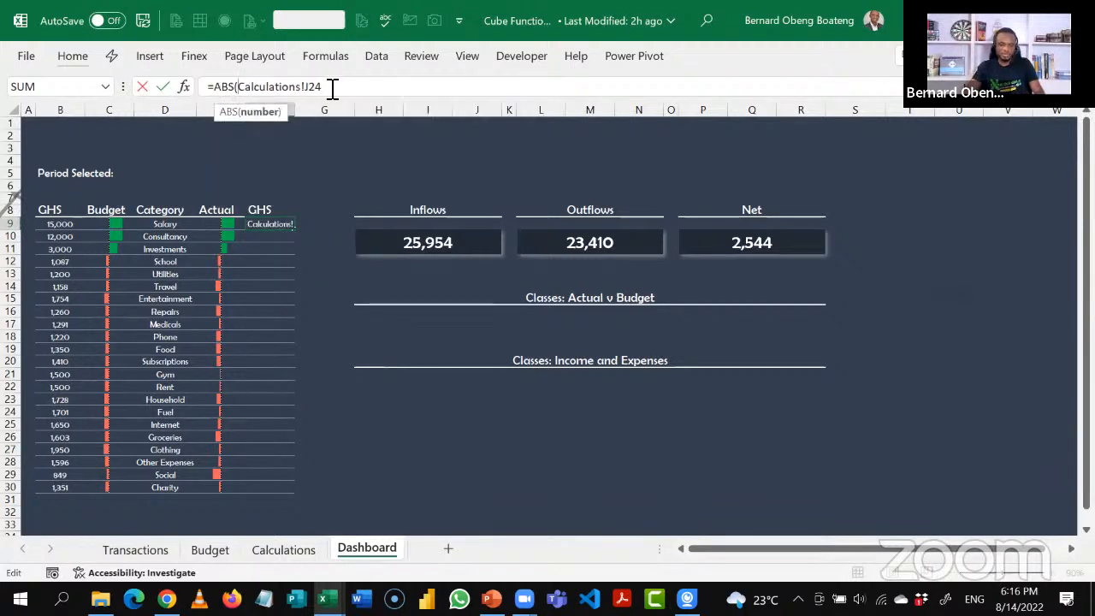
pyautogui.write(')')
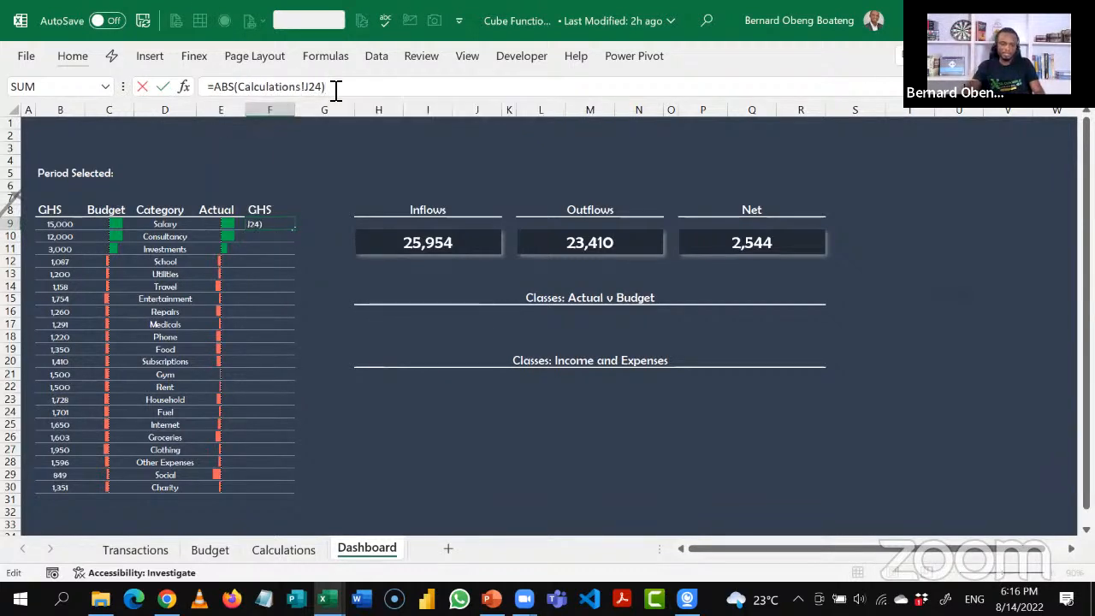
pyautogui.press('Return')
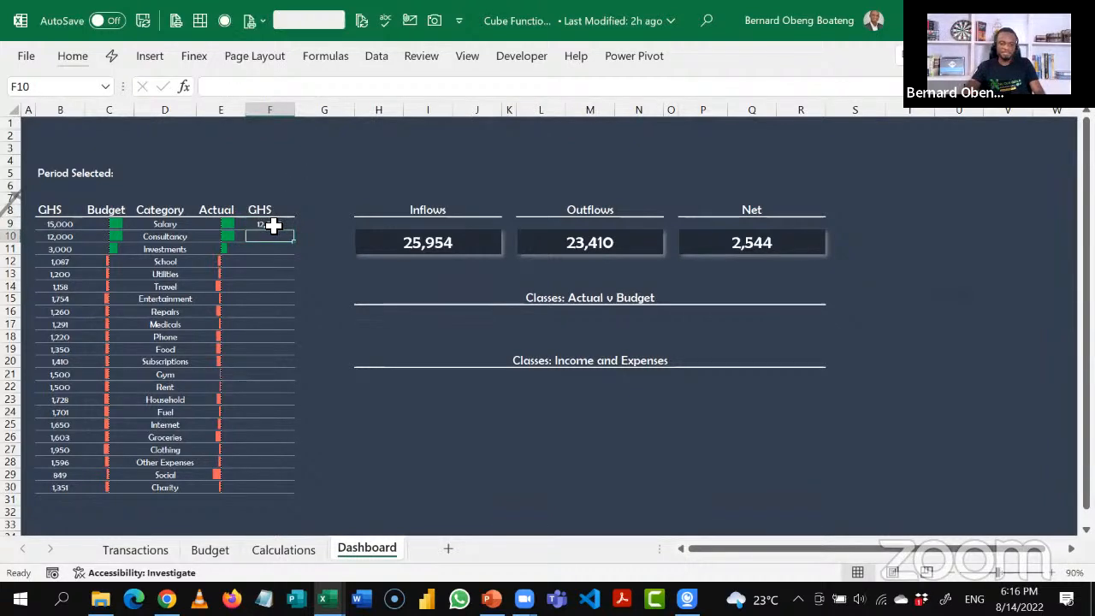
# Wrap the Salary row's actual GHS formula in IFERROR with an empty text fallback: =IFERROR(ABS(Calculations!J24),"").
pyautogui.click(273, 225)
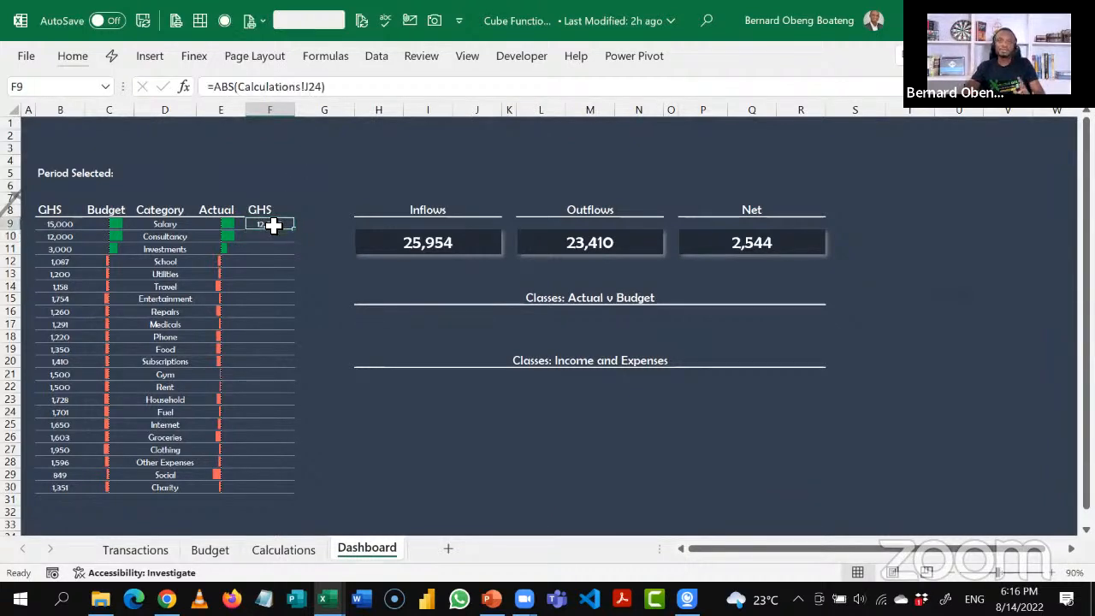
pyautogui.click(217, 86)
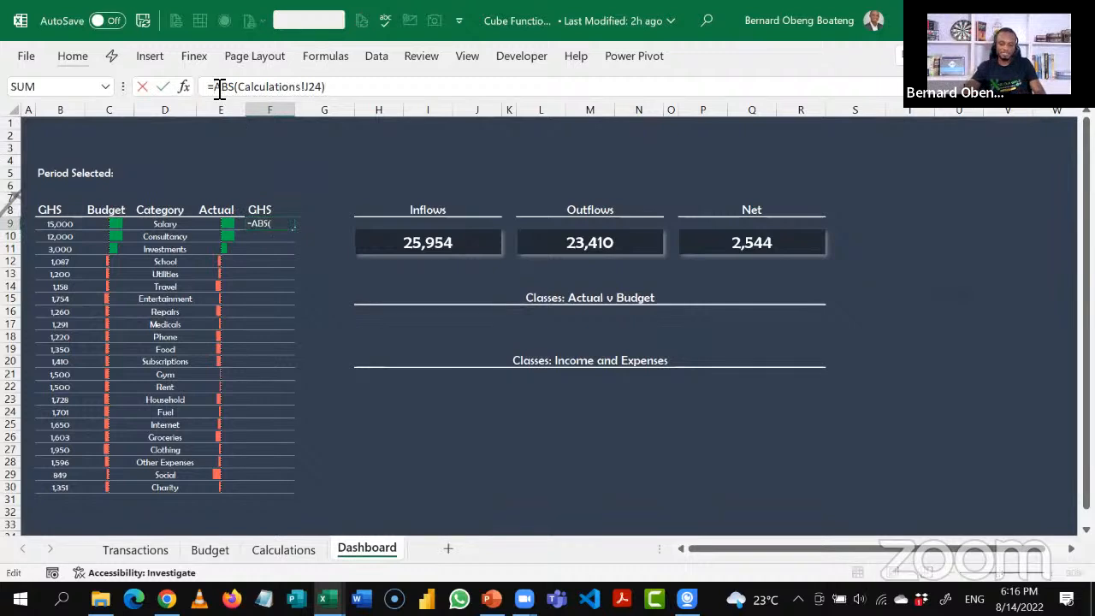
pyautogui.write('IF')
pyautogui.press('Down')
pyautogui.press('Tab')
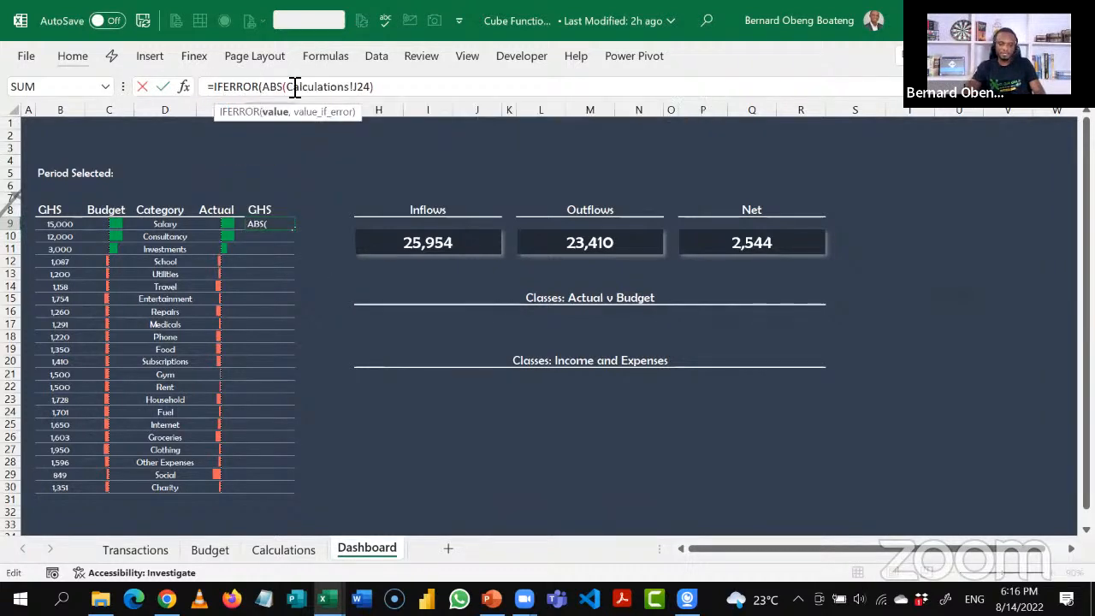
pyautogui.write(',')
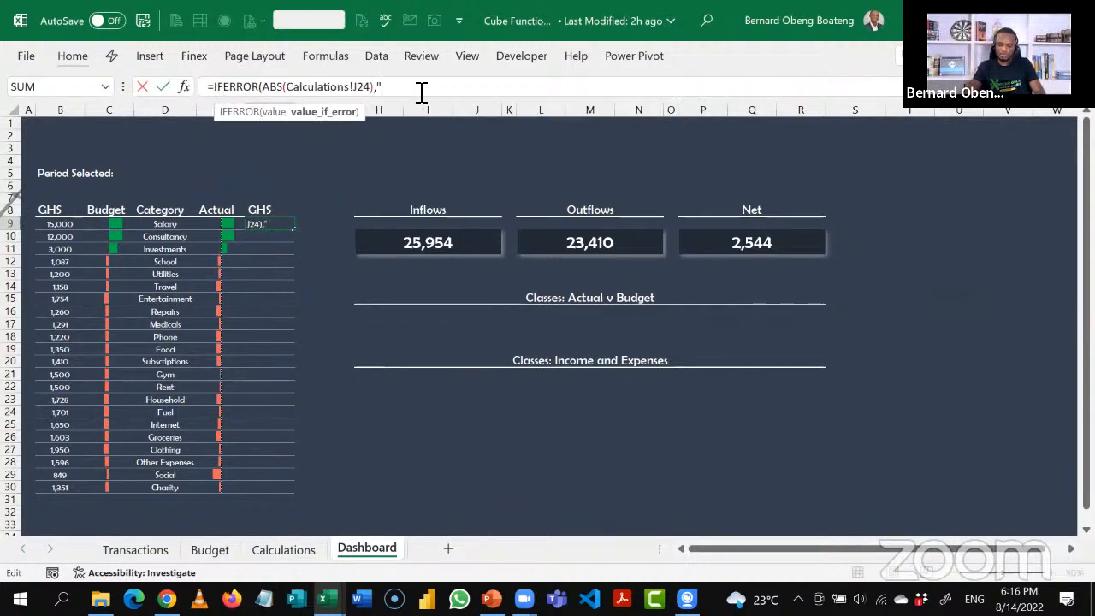
pyautogui.press('Return')
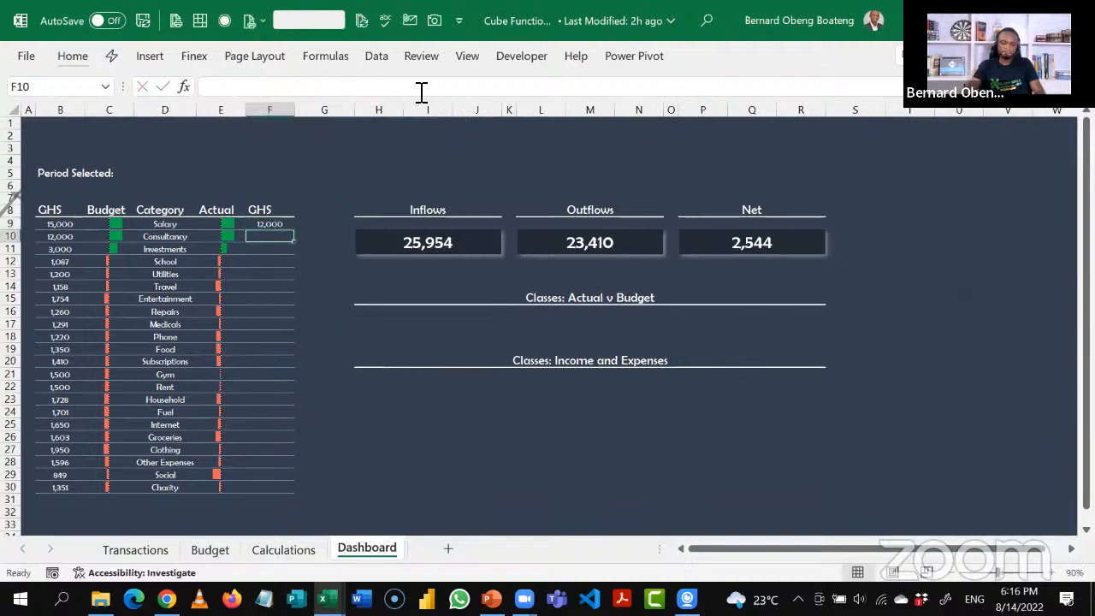
# Fill the actual GHS formula from the Salary row down to the Charity row.
pyautogui.click(271, 223)
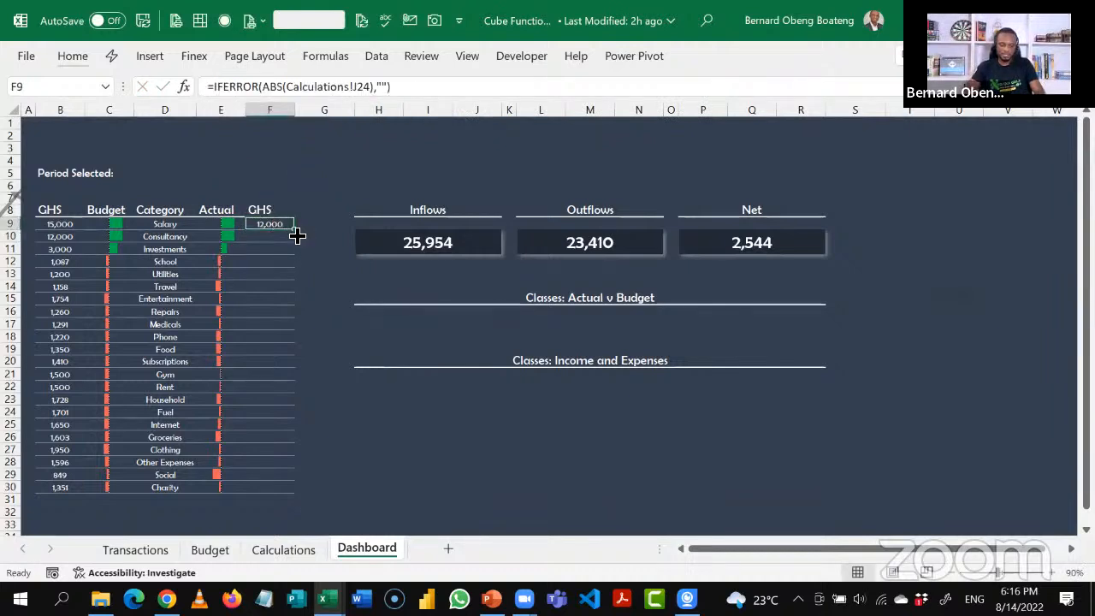
pyautogui.doubleClick(295, 230)
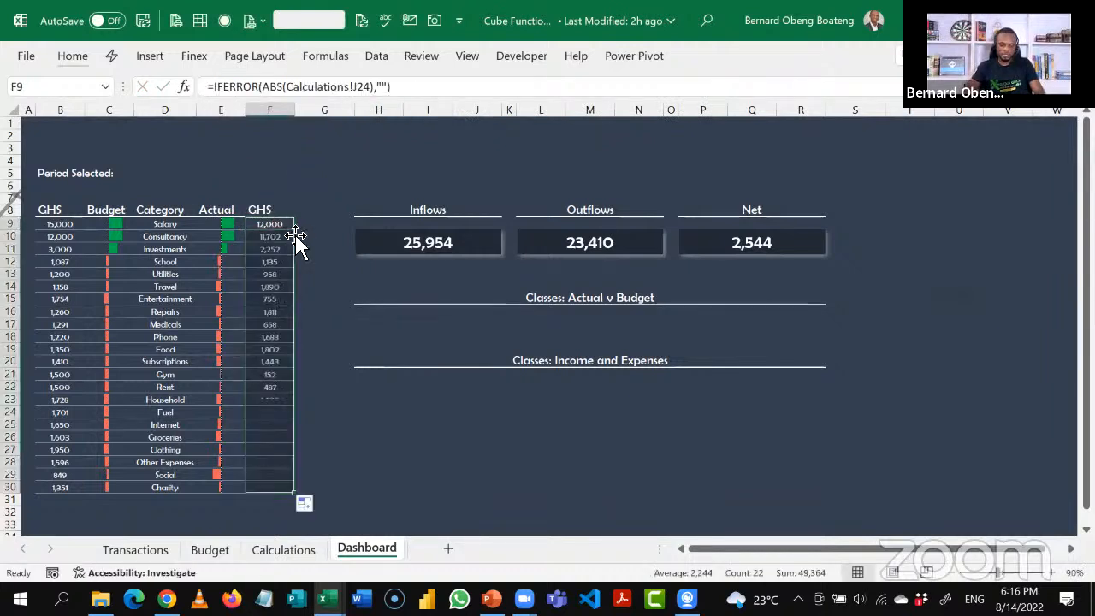
pyautogui.click(285, 325)
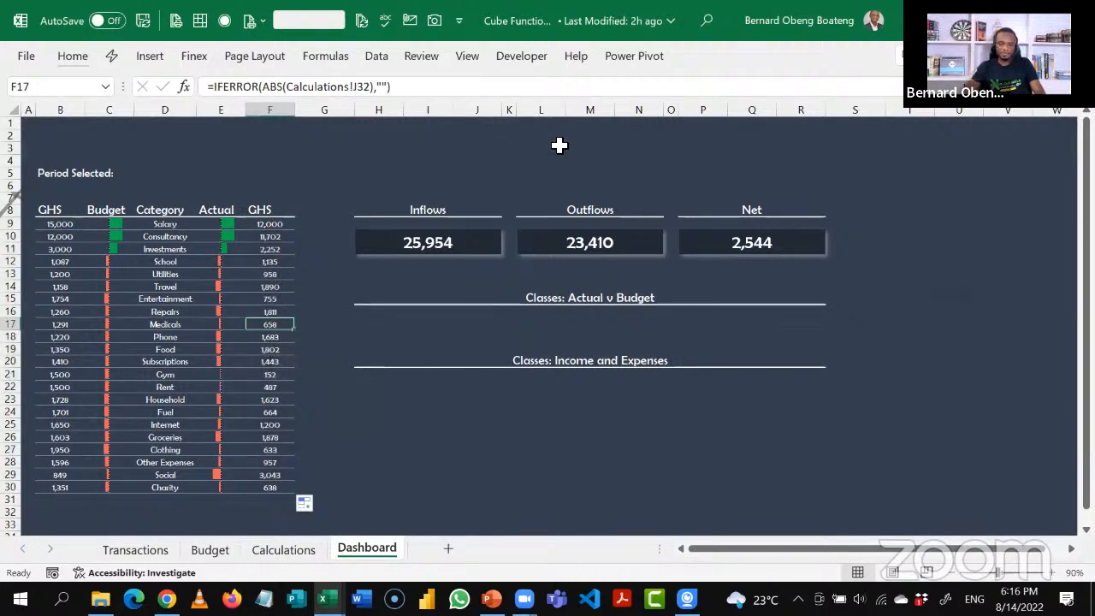
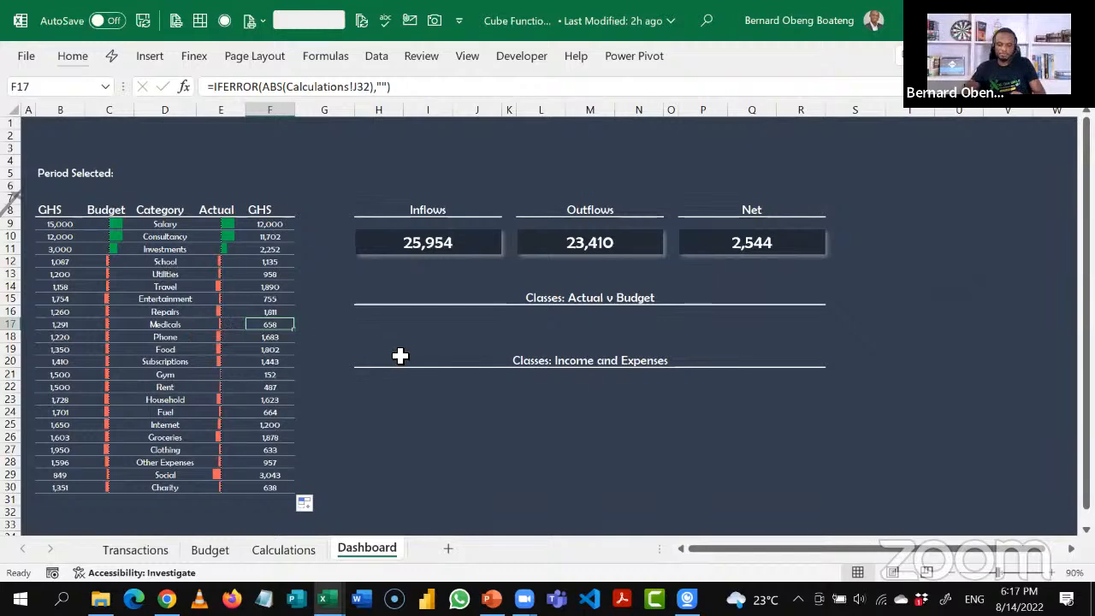
# Insert a default column chart from the Waterfall Ranking table on the Calculations sheet, covering the Income to Net rows with their amounts.
pyautogui.click(442, 384)
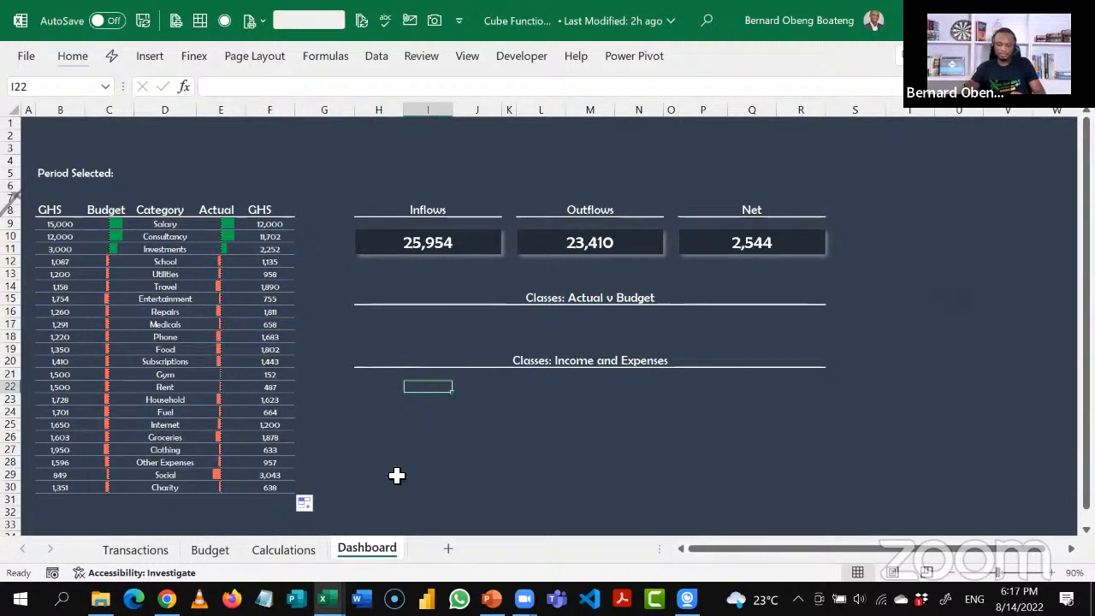
pyautogui.click(308, 552)
pyautogui.click(403, 514)
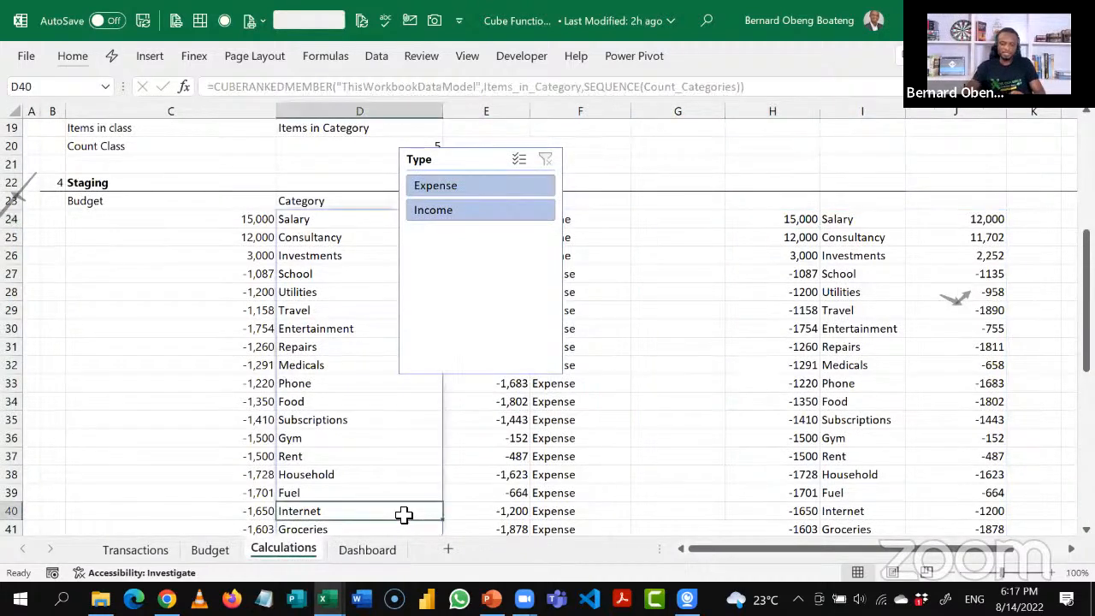
pyautogui.press('Down')
pyautogui.press('Down')
pyautogui.press('Down')
pyautogui.press('Down')
pyautogui.press('Down')
pyautogui.press('Down')
pyautogui.press('Down')
pyautogui.press('Down')
pyautogui.press('Down')
pyautogui.press('Down')
pyautogui.press('Down')
pyautogui.press('Down')
pyautogui.press('Down')
pyautogui.press('Down')
pyautogui.press('Down')
pyautogui.press('Down')
pyautogui.press('Down')
pyautogui.press('Down')
pyautogui.press('Down')
pyautogui.press('Down')
pyautogui.press('Down')
pyautogui.press('Down')
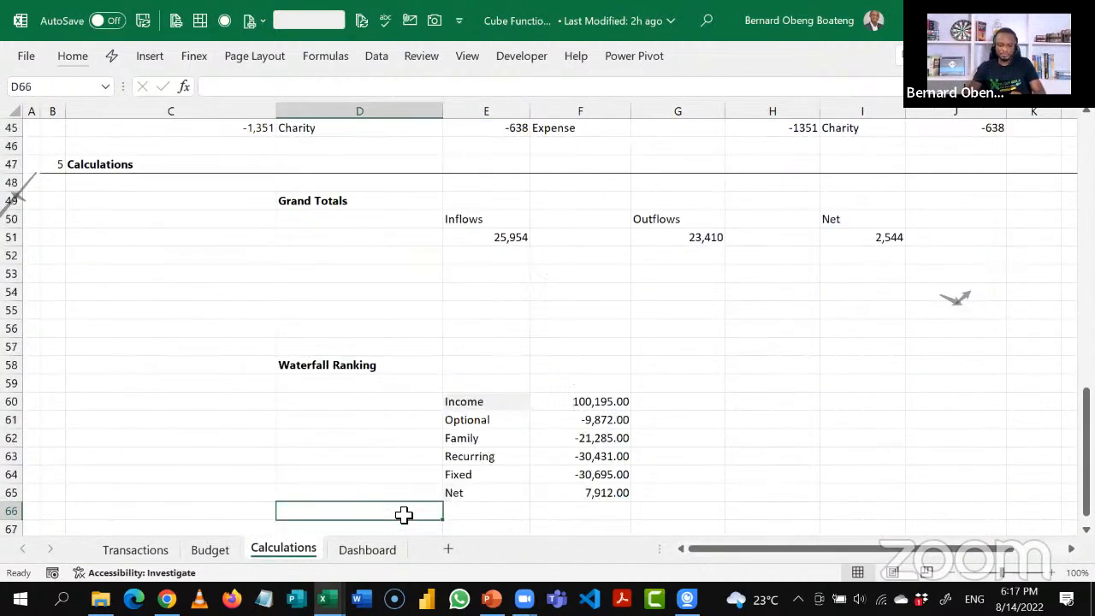
pyautogui.press('Up')
pyautogui.press('Up')
pyautogui.press('Up')
pyautogui.press('Up')
pyautogui.press('Up')
pyautogui.press('Up')
pyautogui.press('Right')
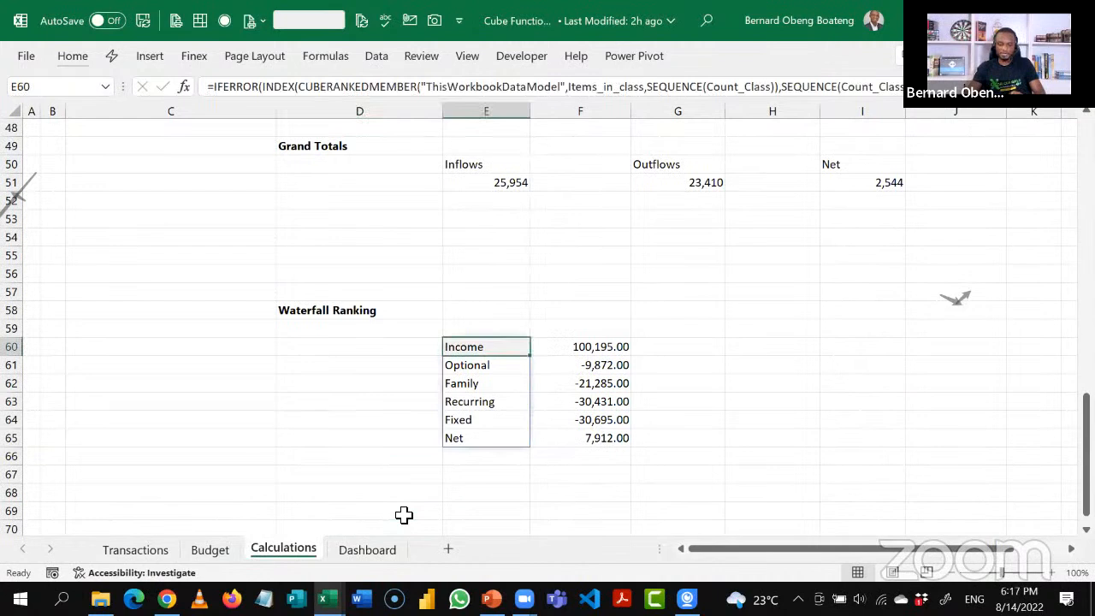
pyautogui.hotkey('shift', 'Right')
pyautogui.hotkey('shift', 'Down')
pyautogui.hotkey('shift', 'Down')
pyautogui.hotkey('shift', 'Down')
pyautogui.hotkey('shift', 'Down')
pyautogui.hotkey('shift', 'Down')
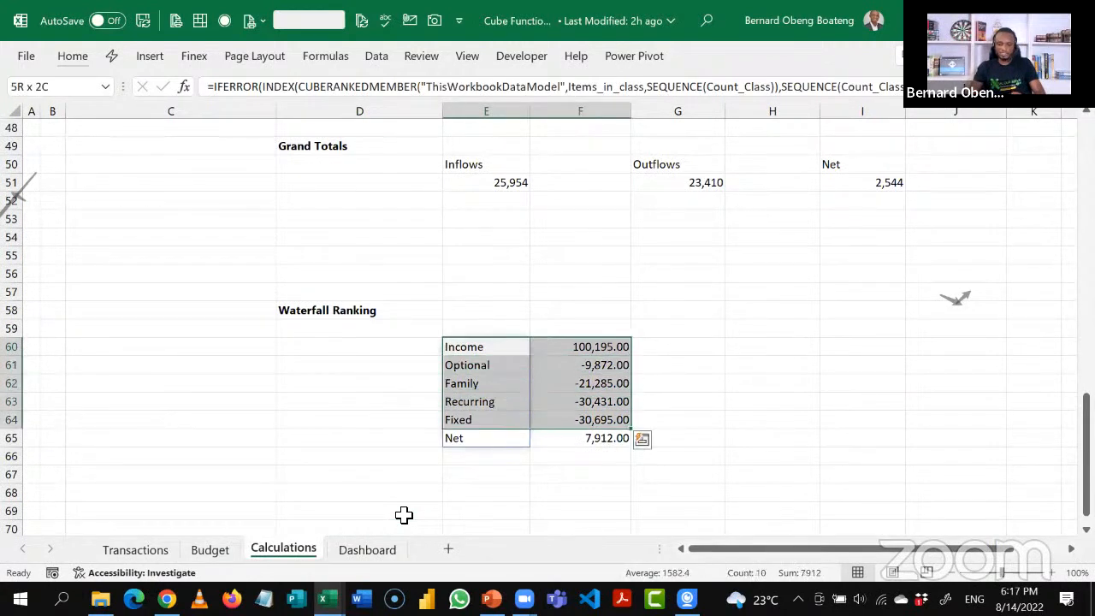
pyautogui.hotkey('alt', 'F1')
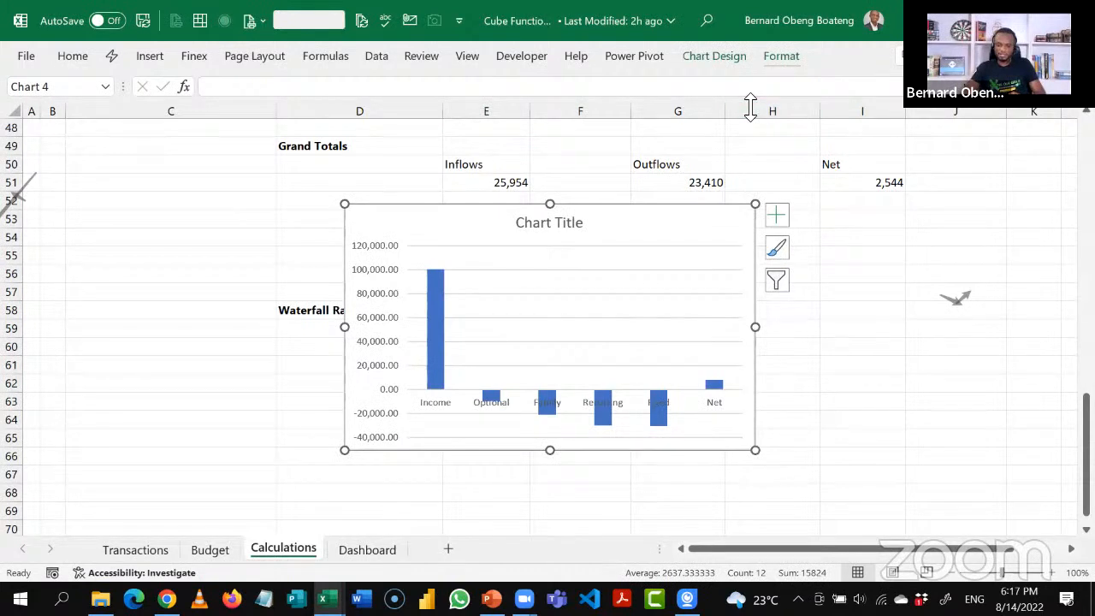
# Change the Waterfall Ranking column chart on the Calculations sheet to the Waterfall chart type.
pyautogui.click(781, 55)
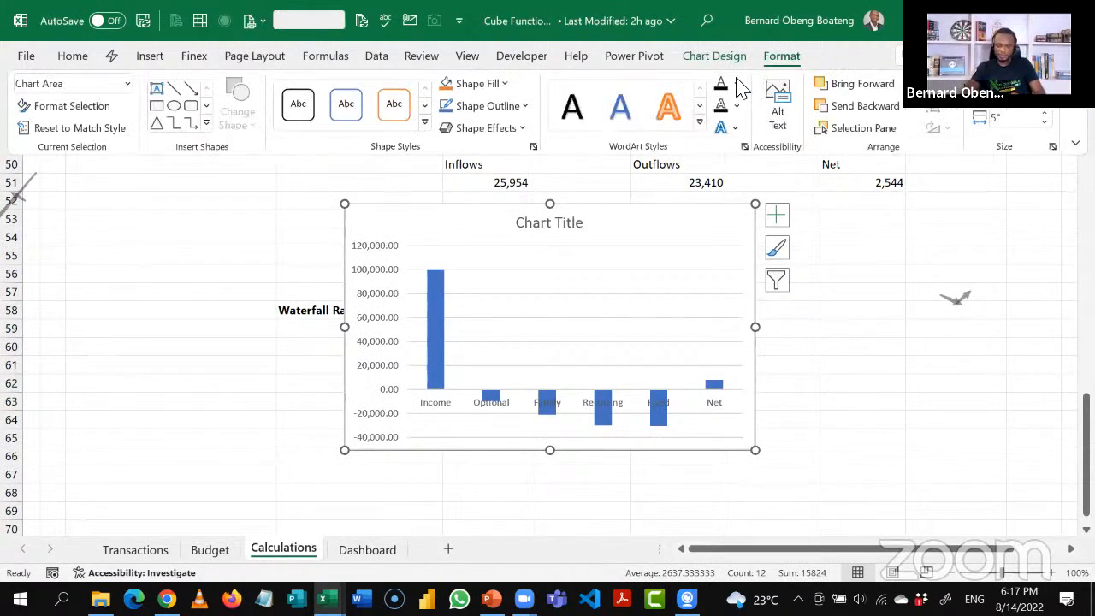
pyautogui.click(714, 55)
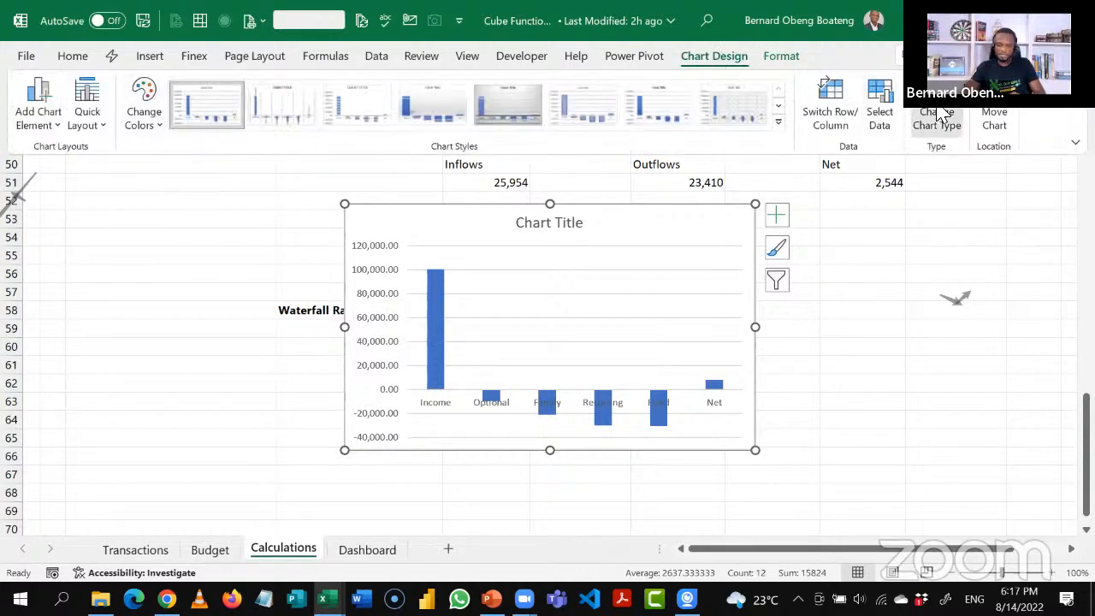
pyautogui.click(939, 115)
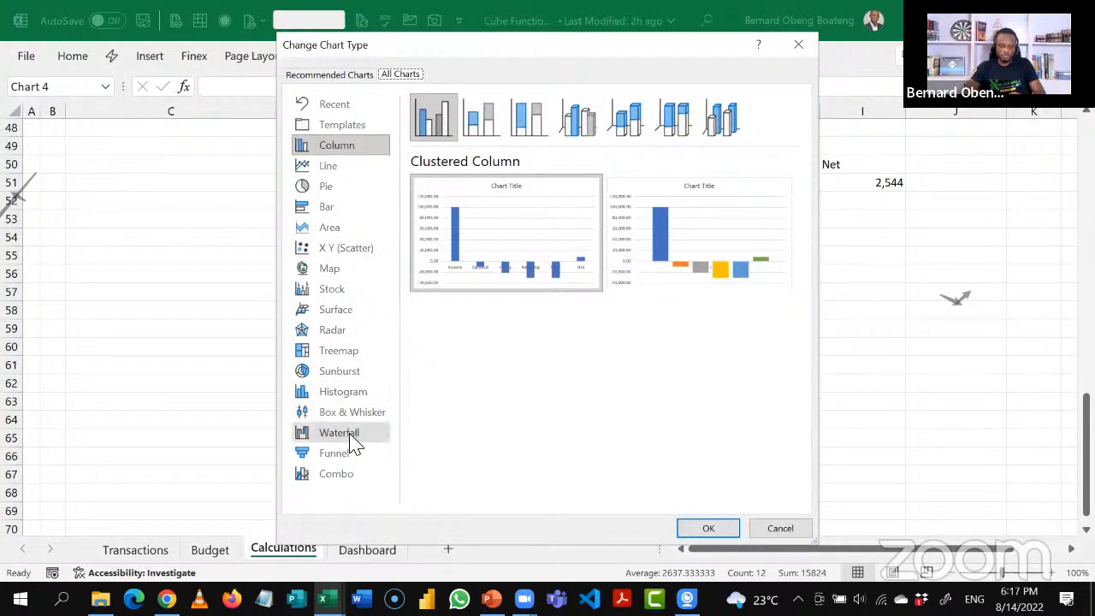
pyautogui.click(342, 433)
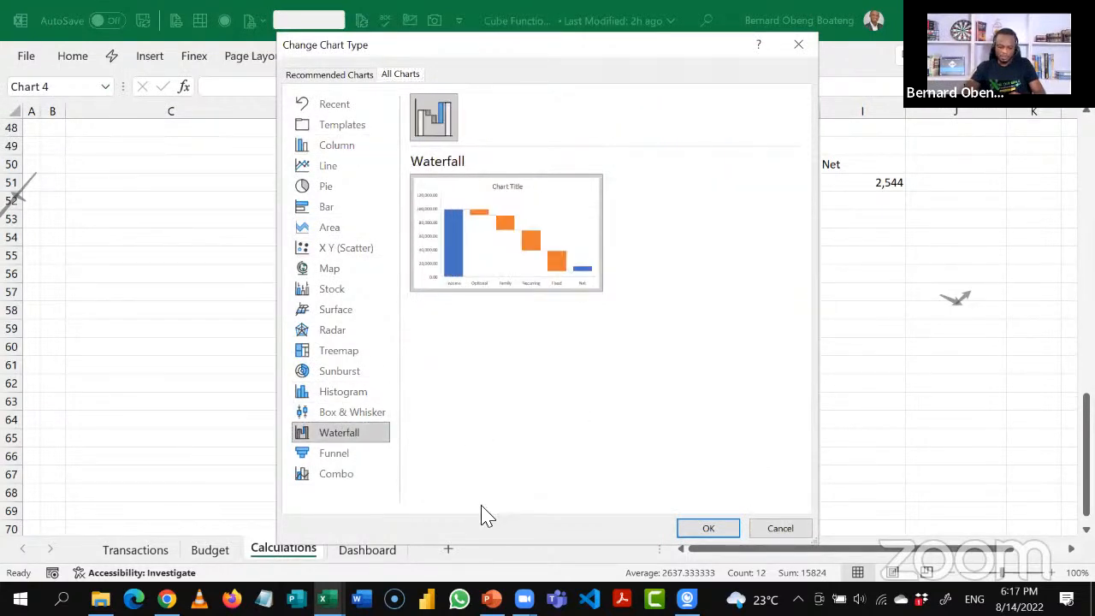
pyautogui.click(692, 530)
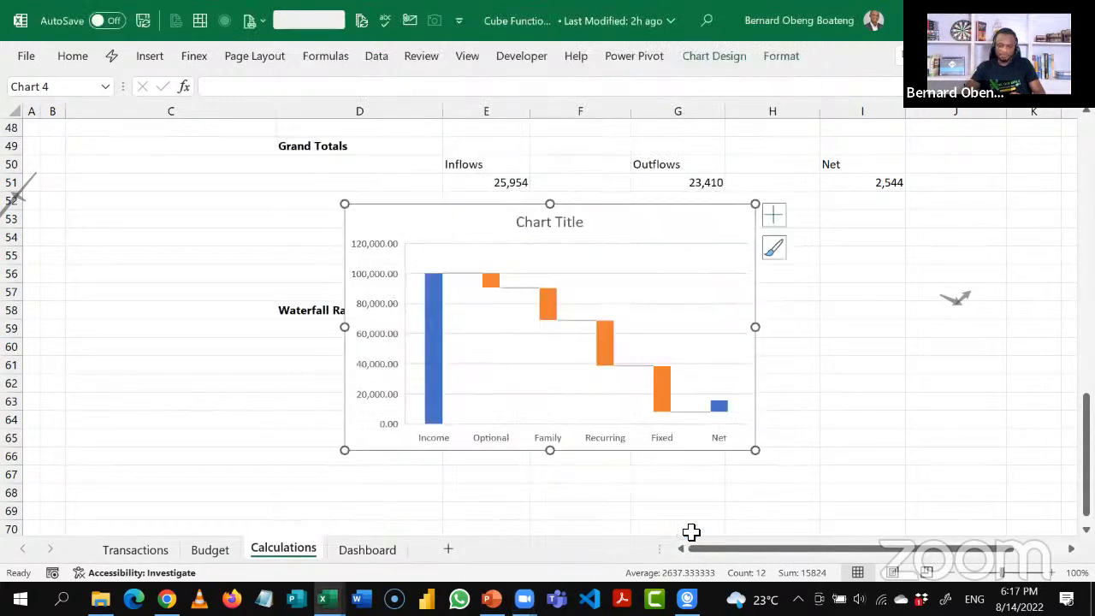
# Delete the waterfall chart's title and its major horizontal gridlines.
pyautogui.click(582, 224)
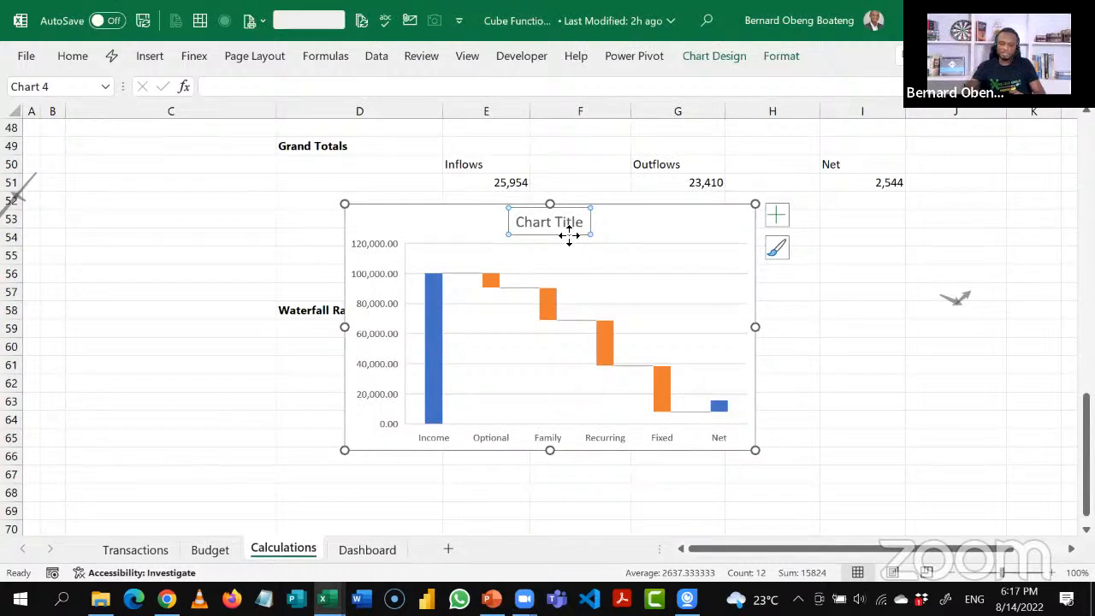
pyautogui.press('Delete')
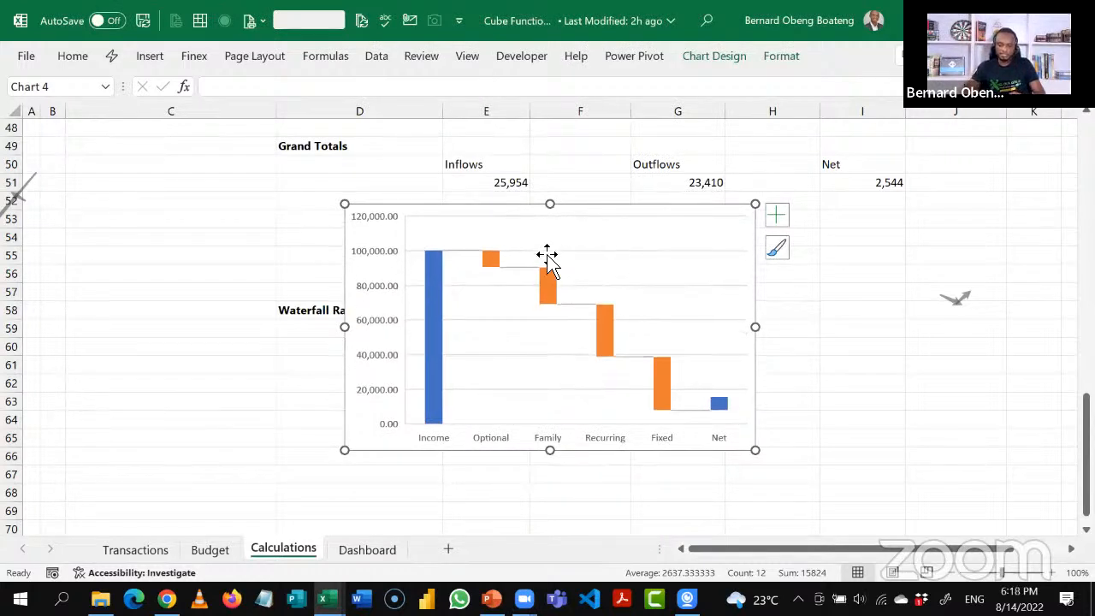
pyautogui.click(830, 271)
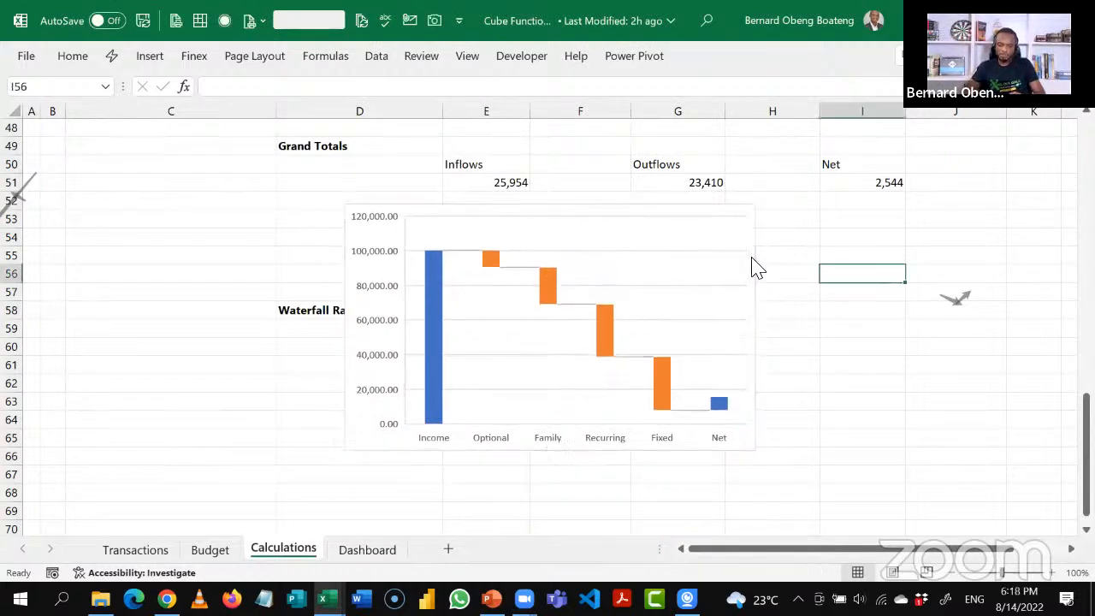
pyautogui.click(685, 259)
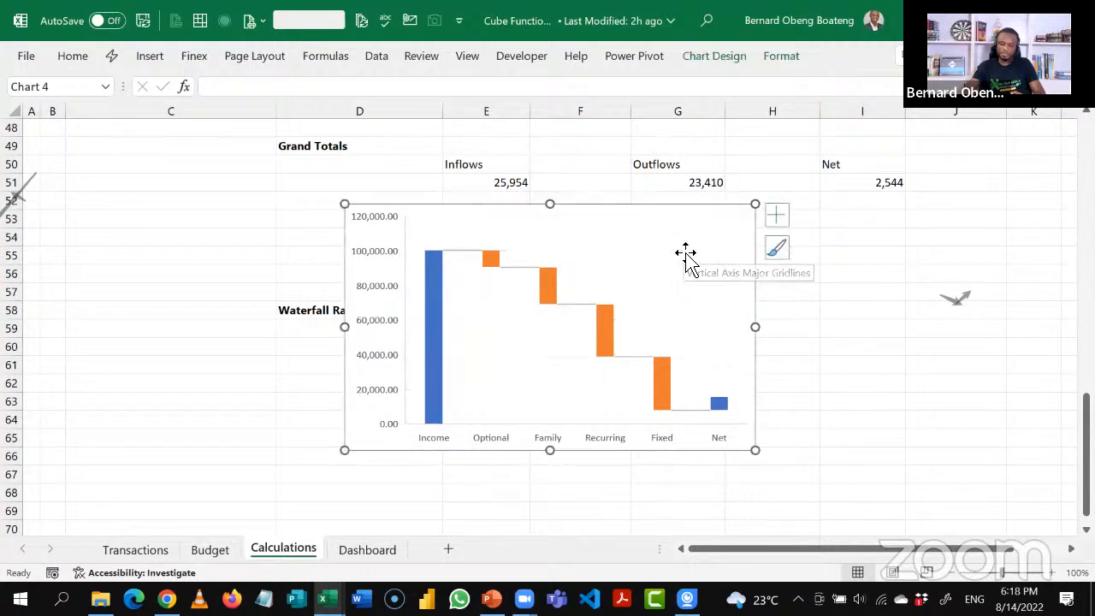
# Turn off the connector lines between the bars of the waterfall series.
pyautogui.click(533, 269)
pyautogui.doubleClick(533, 269)
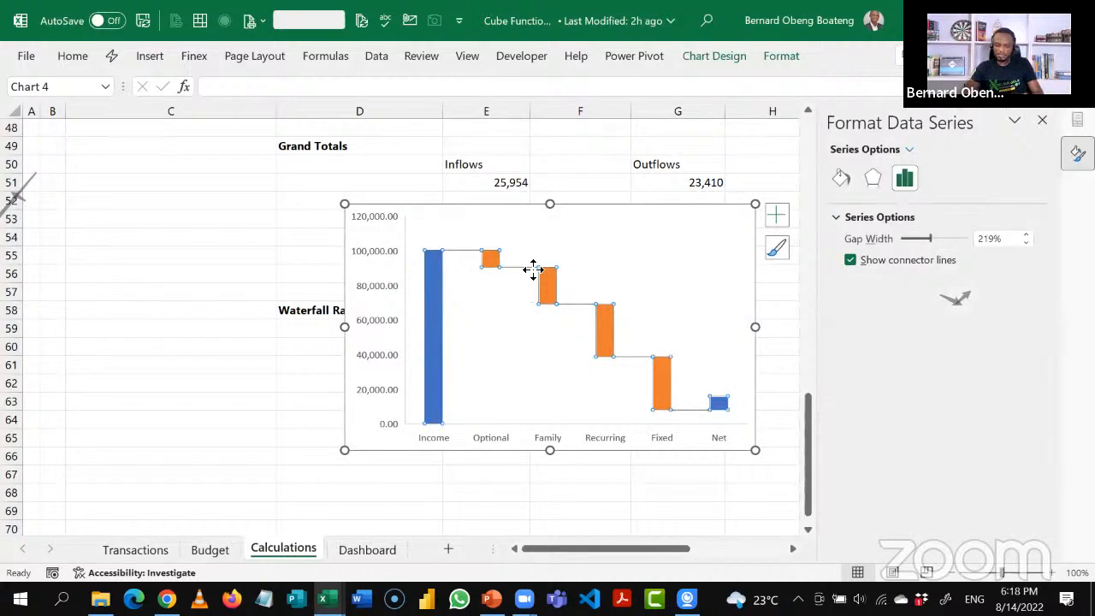
pyautogui.click(851, 261)
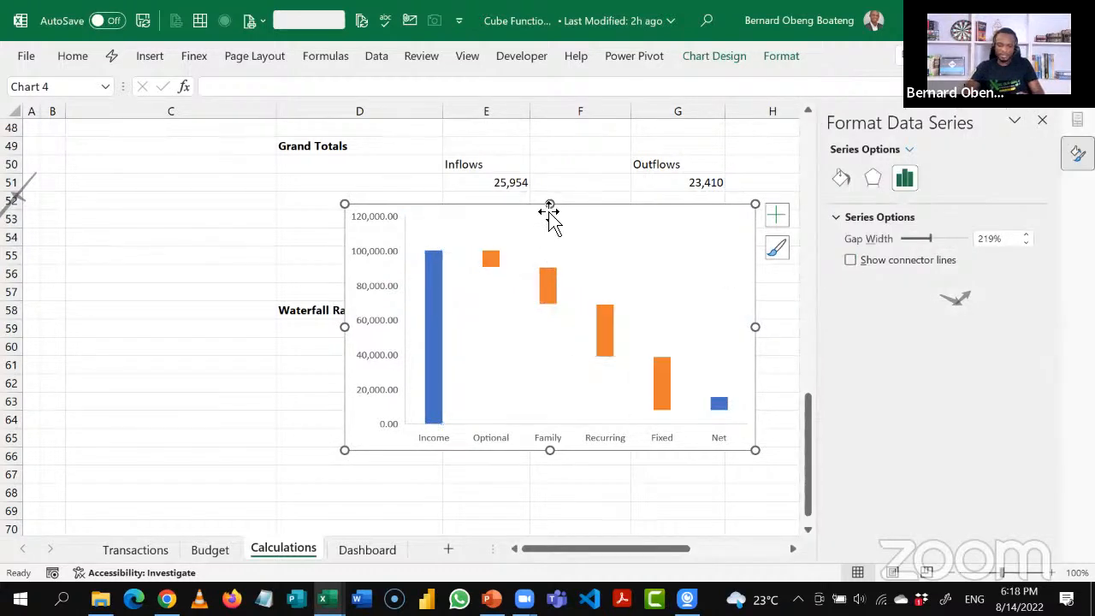
# Reduce the waterfall chart's height by lowering its upper edge to row 58, and delete the vertical axis.
pyautogui.moveTo(550, 205); pyautogui.dragTo(533, 306)
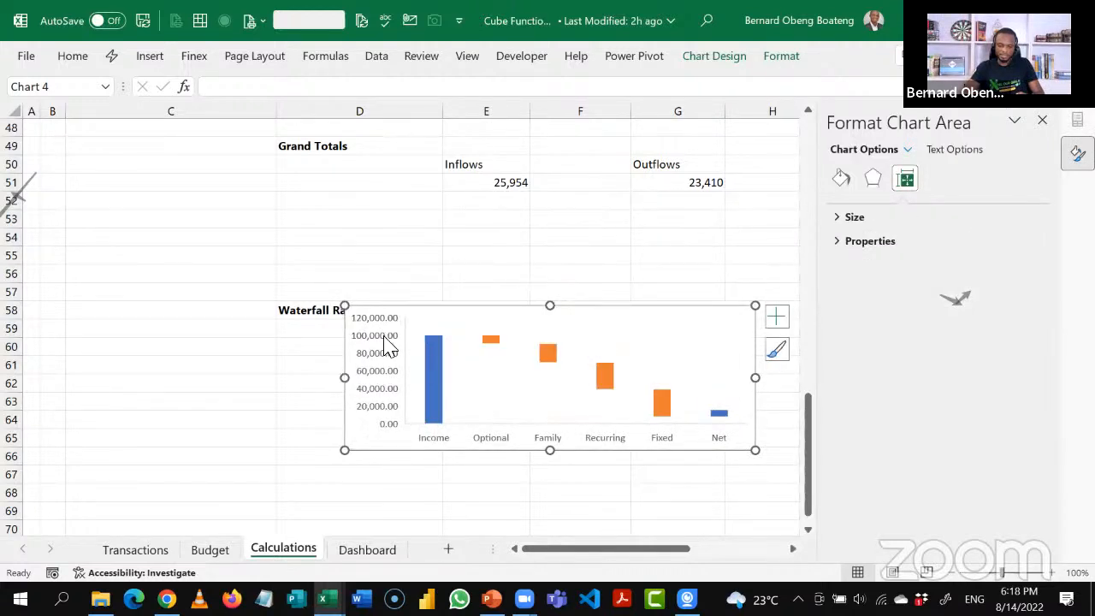
pyautogui.click(385, 347)
pyautogui.press('Delete')
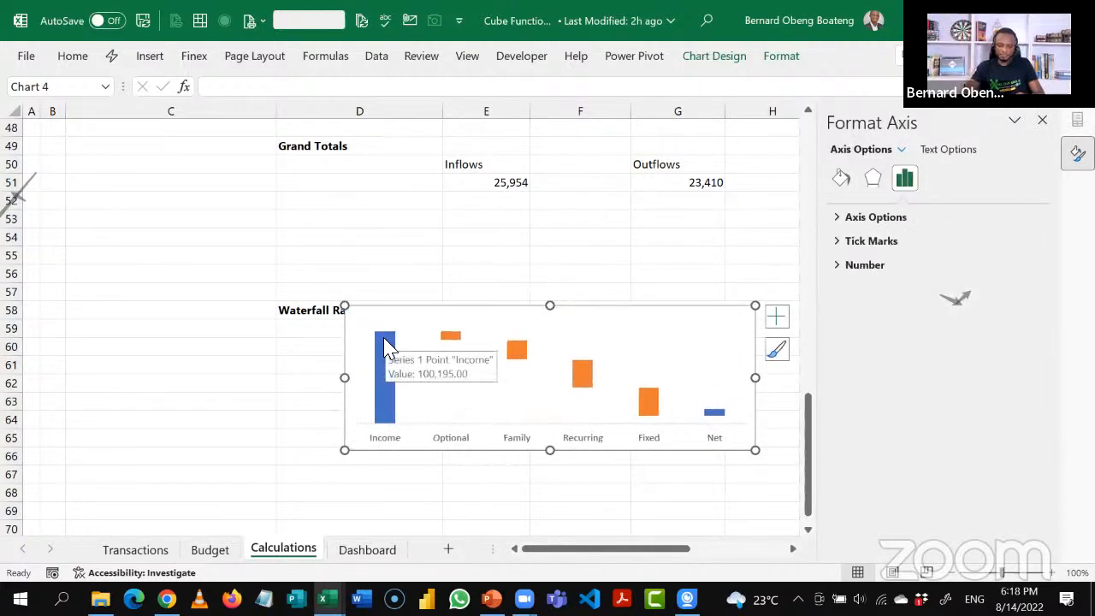
# Widen the waterfall bars by reducing the series gap width to about 50%.
pyautogui.click(384, 346)
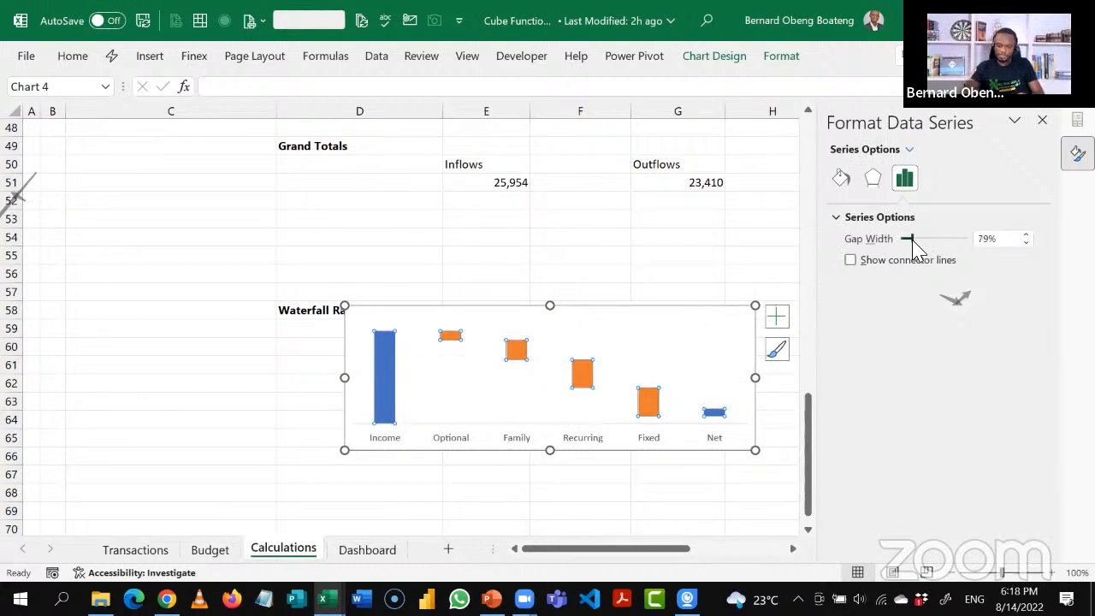
pyautogui.click(1027, 243)
pyautogui.click(1027, 243)
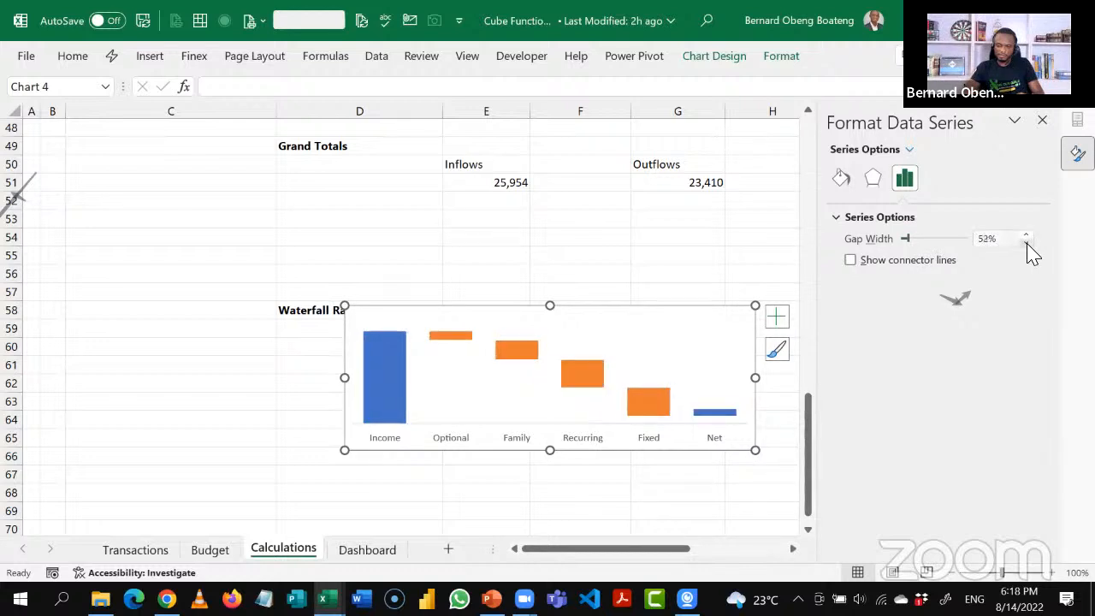
pyautogui.click(1027, 243)
pyautogui.click(1026, 243)
# Cut the waterfall chart from the Calculations sheet and paste it at cell H23 of the Dashboard sheet.
pyautogui.click(717, 324)
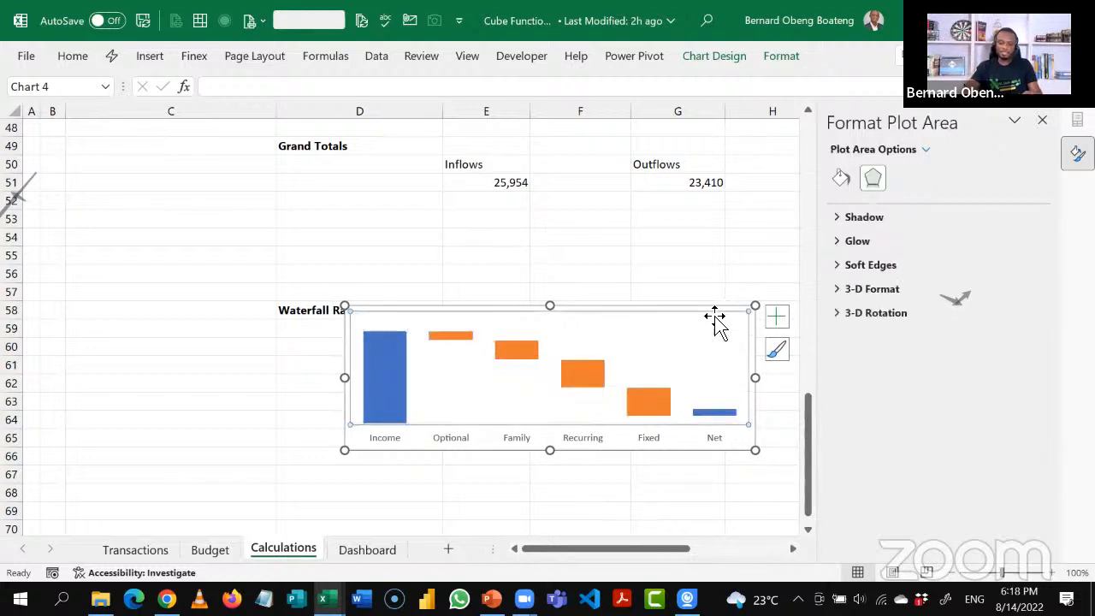
pyautogui.click(717, 316)
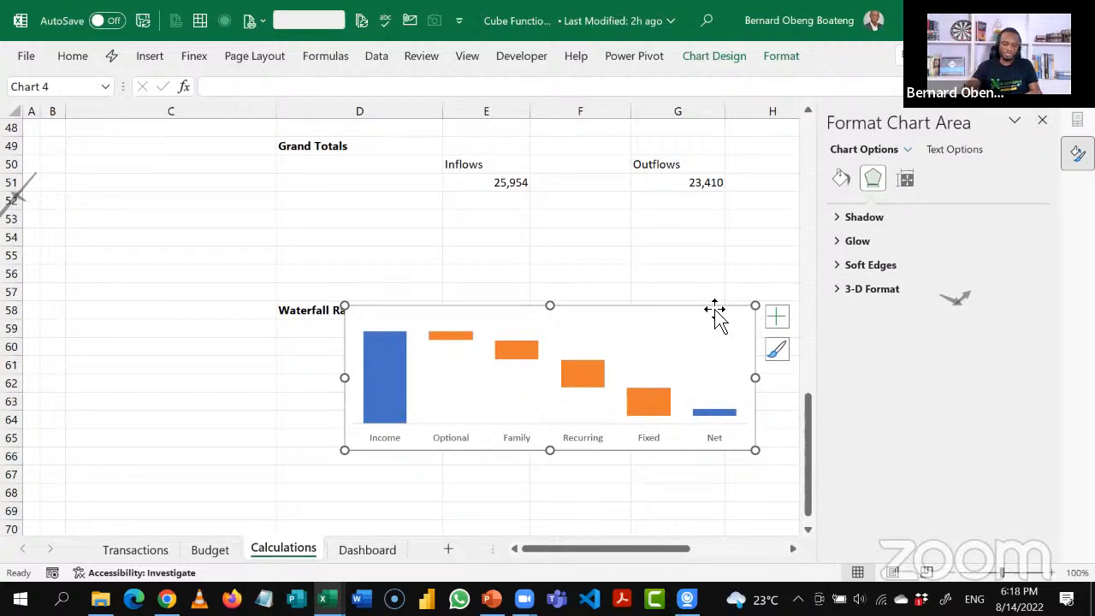
pyautogui.press('Delete')
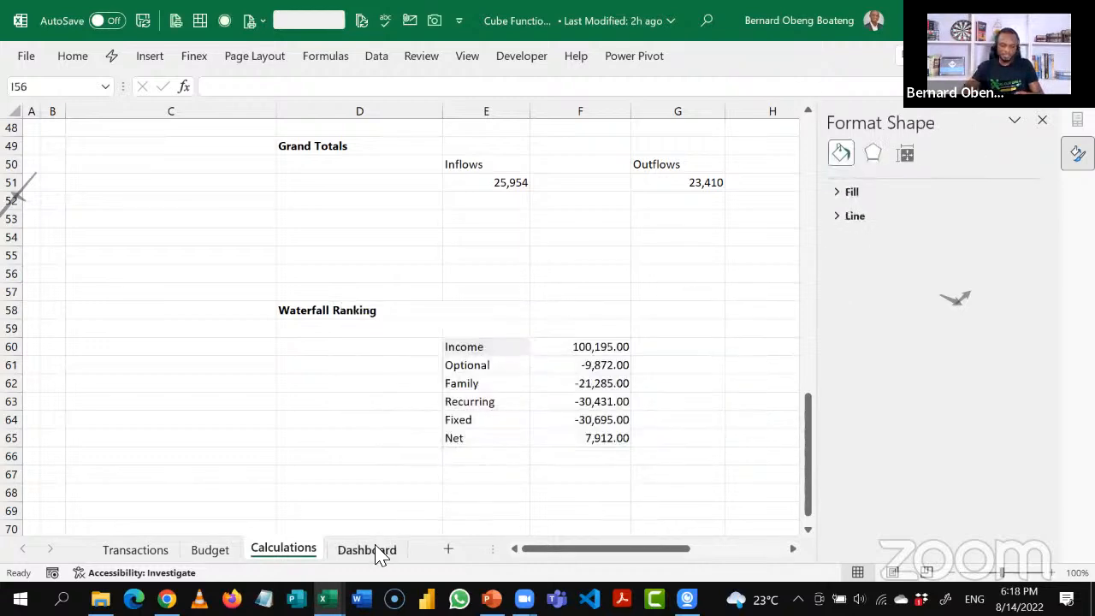
pyautogui.click(379, 550)
pyautogui.click(384, 396)
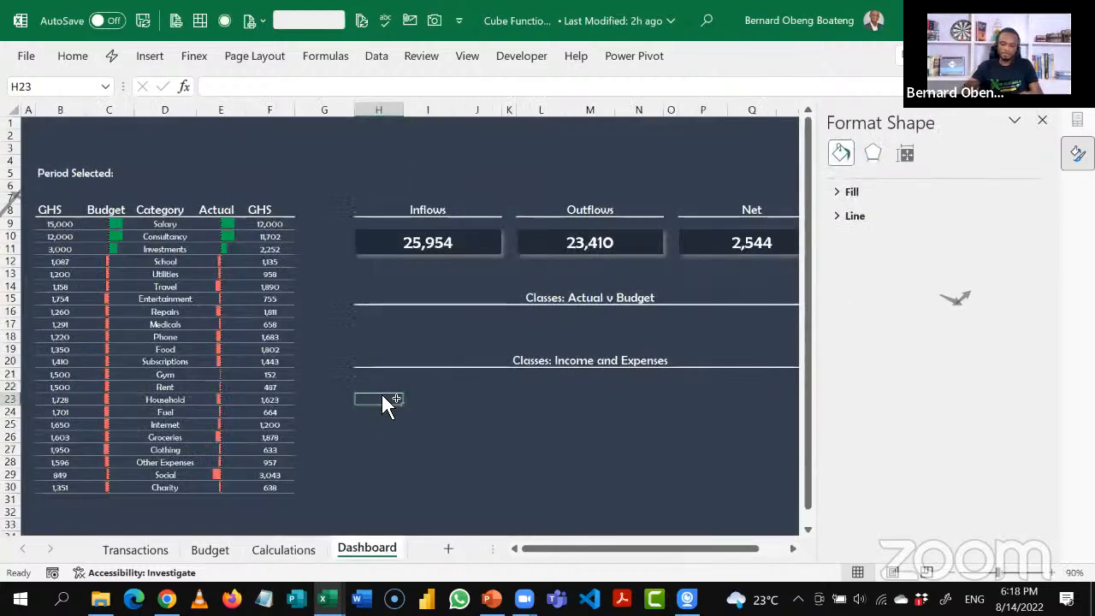
pyautogui.hotkey('ctrl', 'v')
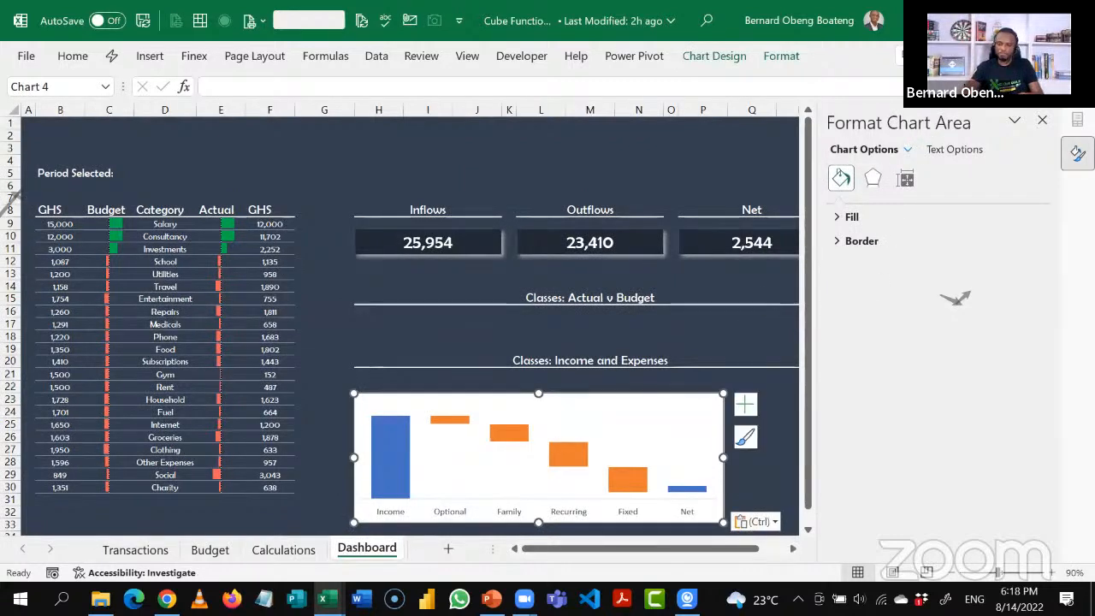
# Place the waterfall chart directly under the Classes: Income and Expenses heading and widen it to the heading's full width.
pyautogui.click(1043, 120)
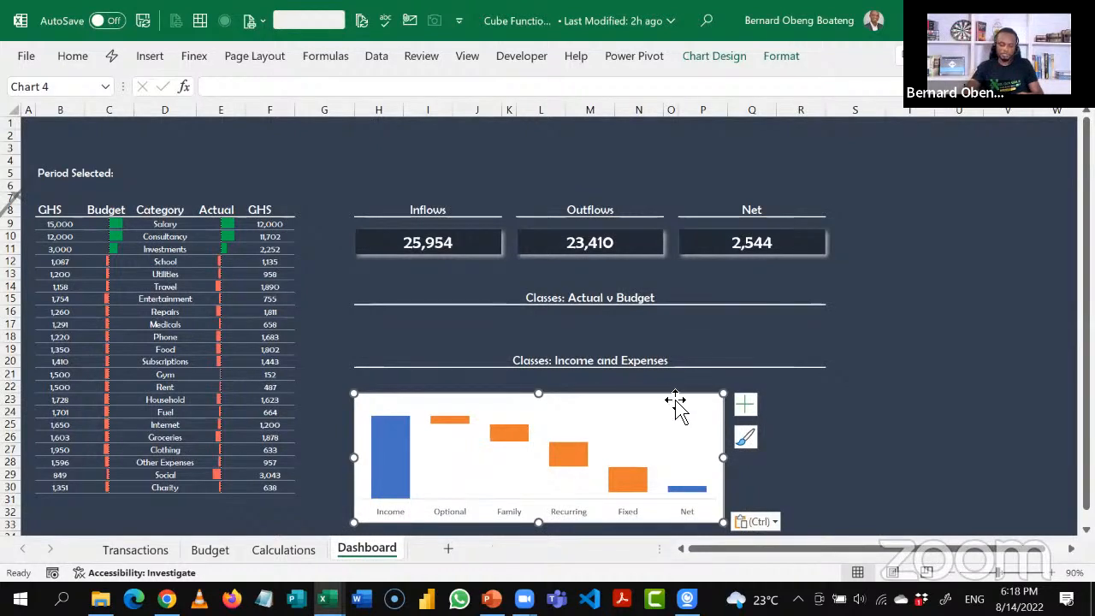
pyautogui.moveTo(676, 403); pyautogui.dragTo(672, 386)
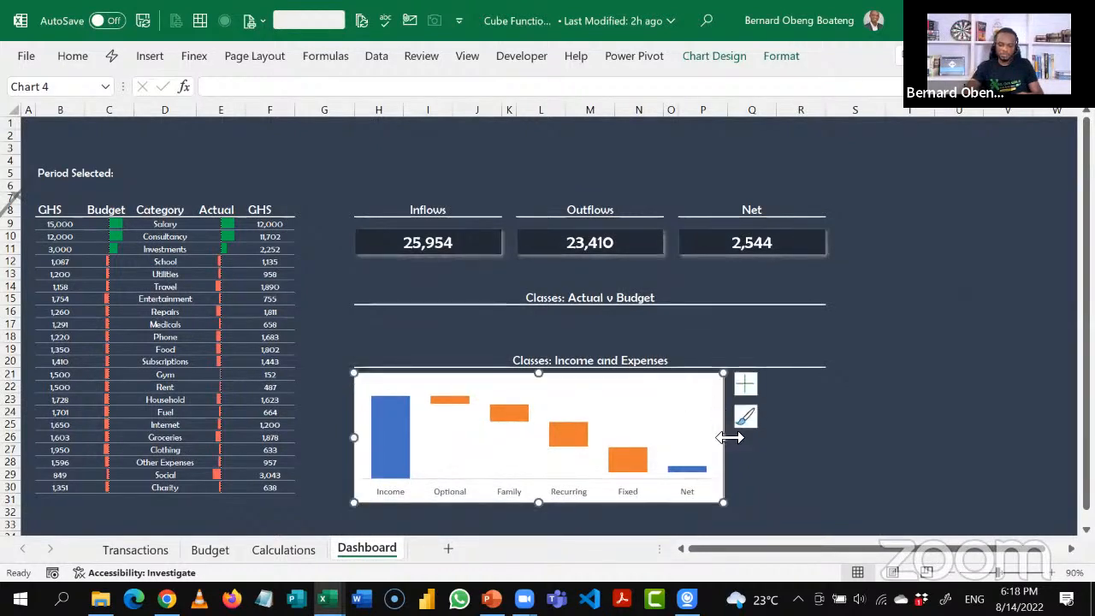
pyautogui.moveTo(732, 441); pyautogui.dragTo(825, 440)
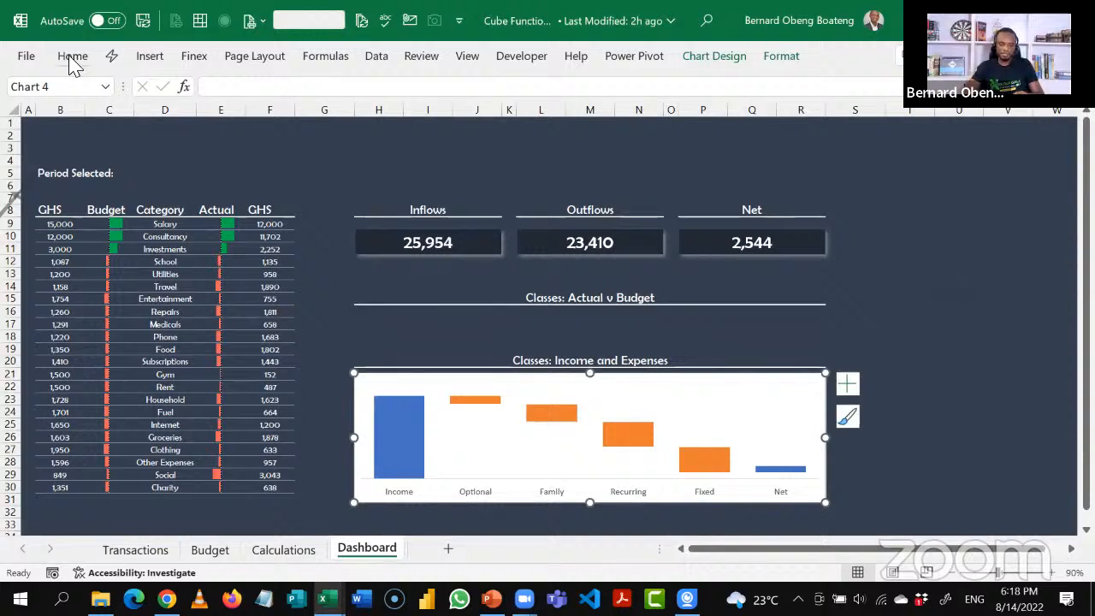
# Set the waterfall chart area's shape fill to No Fill.
pyautogui.click(783, 58)
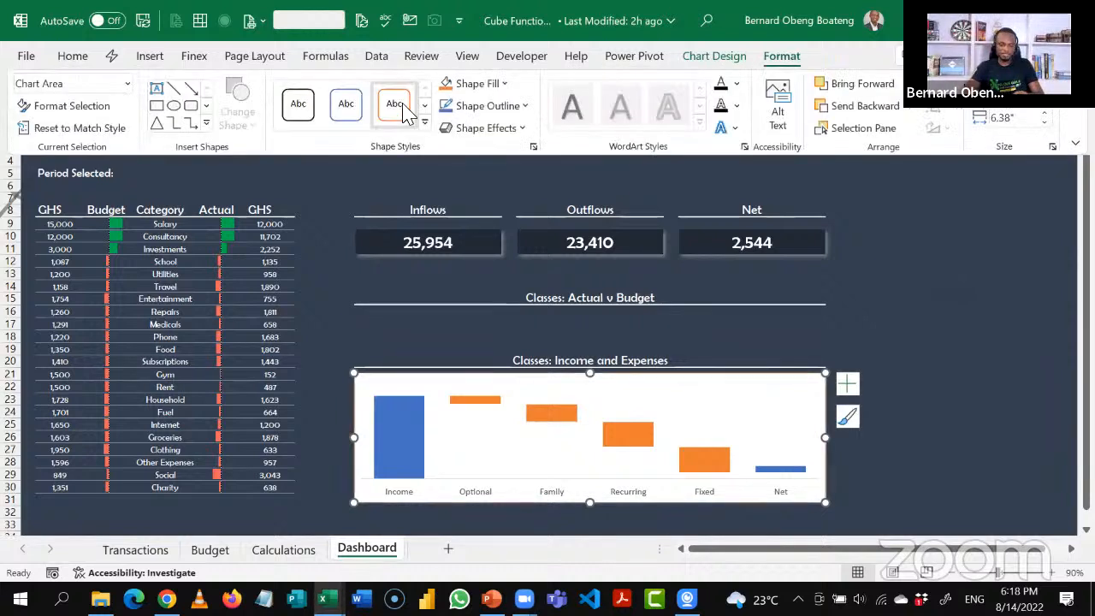
pyautogui.click(501, 82)
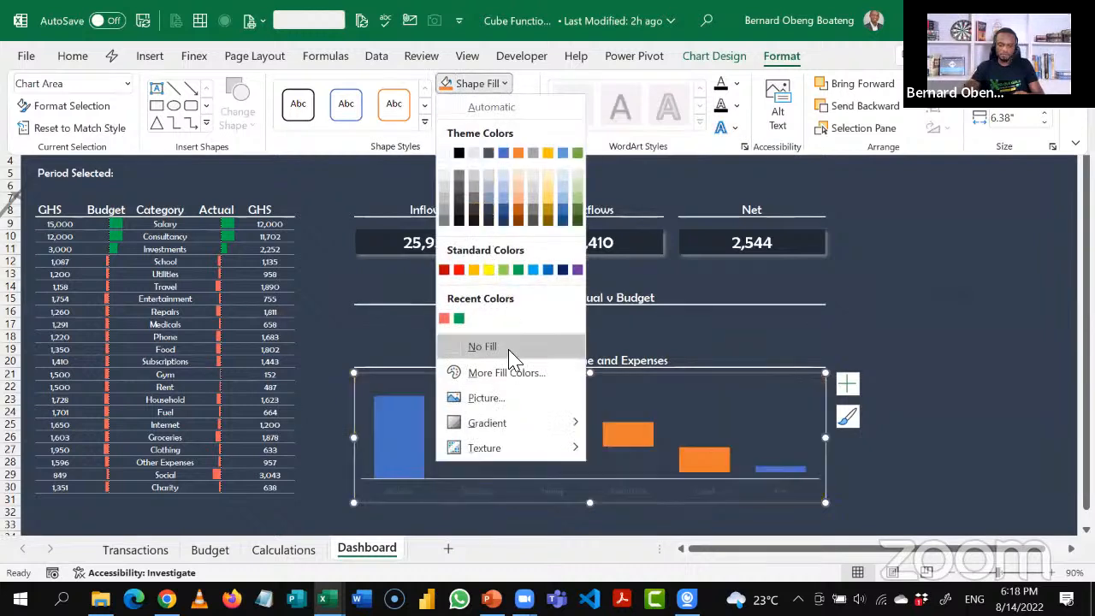
pyautogui.click(482, 345)
# Set the waterfall chart's font colour to white and collapse the ribbon.
pyautogui.click(79, 58)
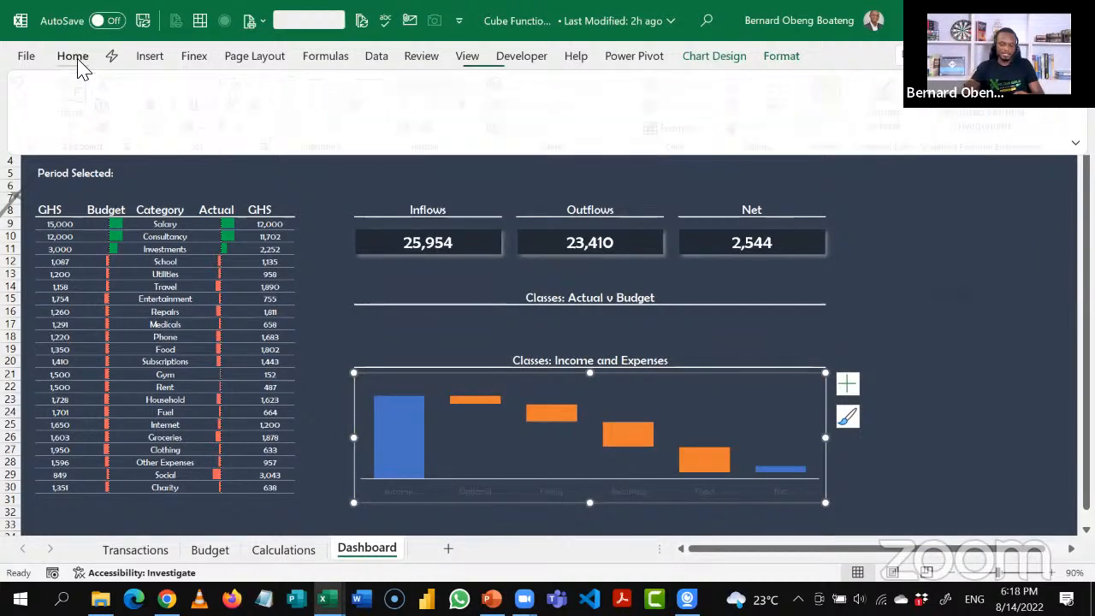
pyautogui.click(244, 127)
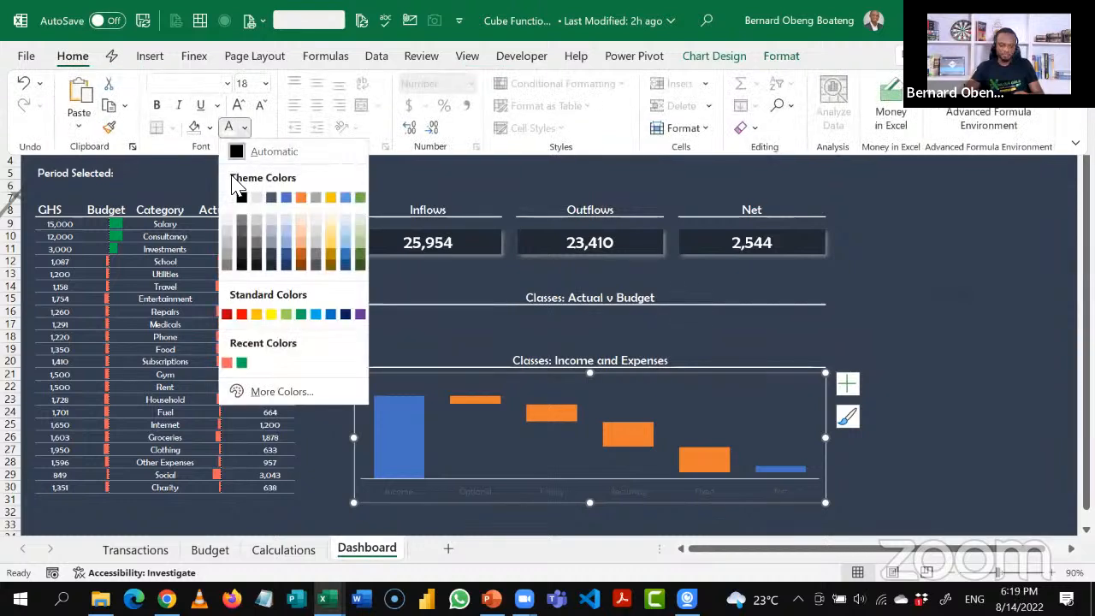
pyautogui.click(227, 198)
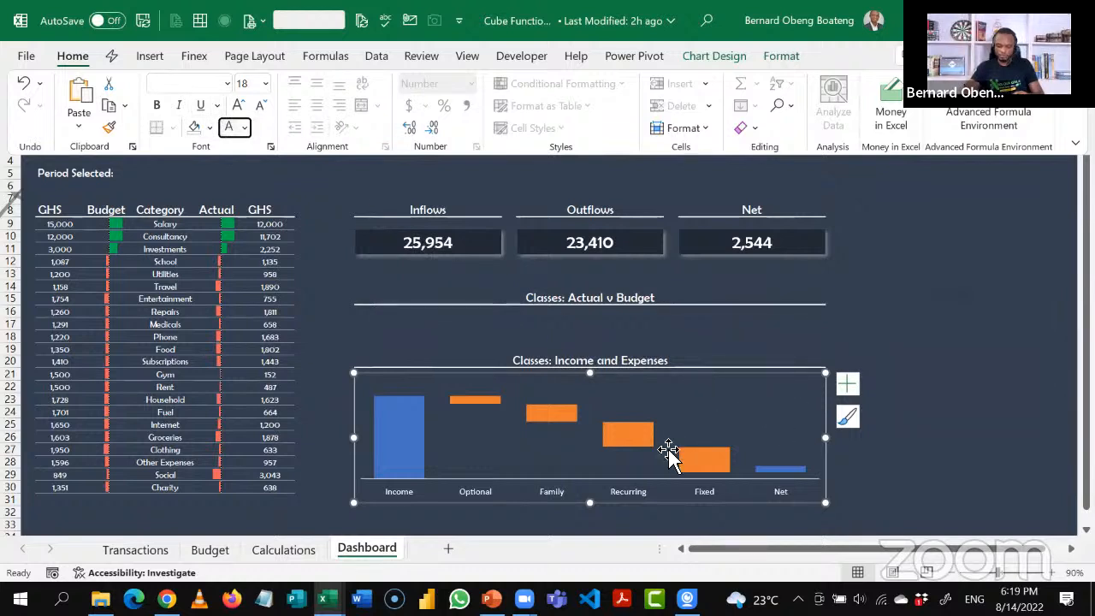
pyautogui.hotkey('ctrl', 'F1')
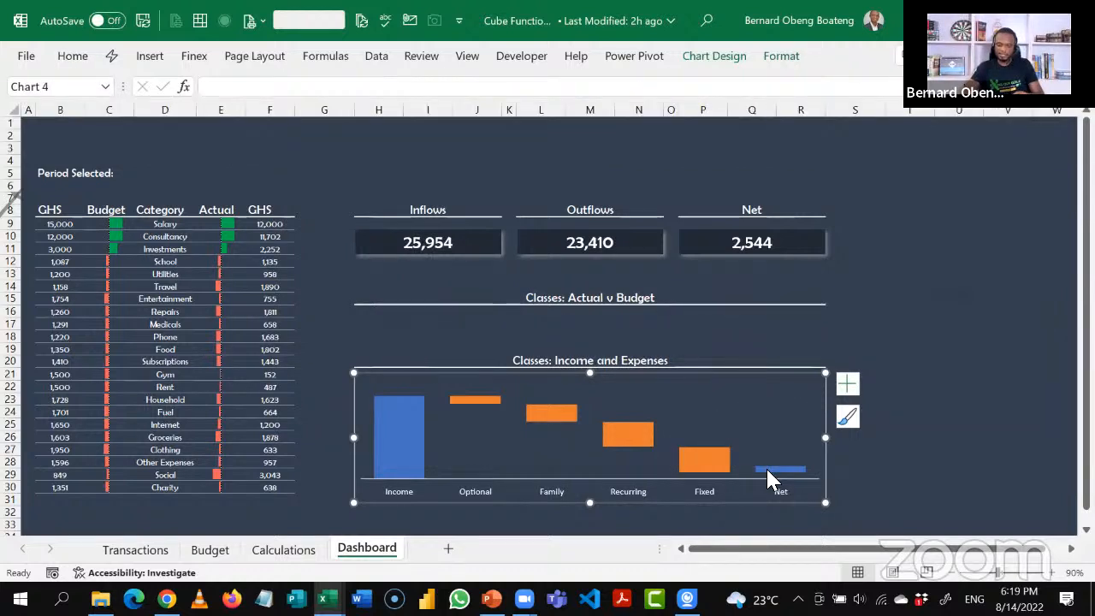
# Set only the Net data point of the waterfall chart as a total so its bar starts from the baseline.
pyautogui.click(767, 469)
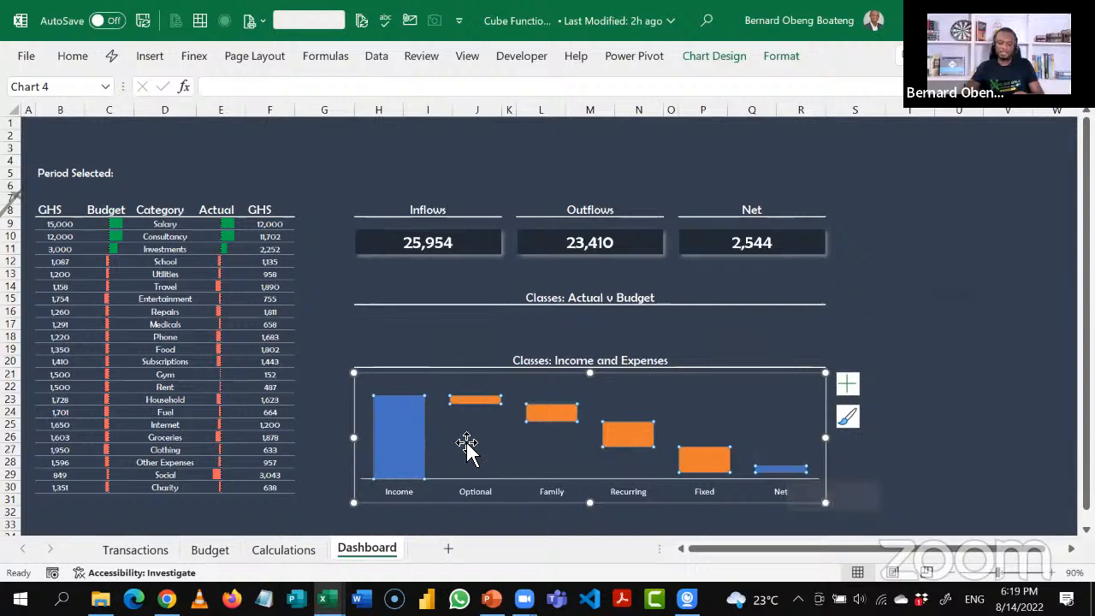
pyautogui.click(401, 428)
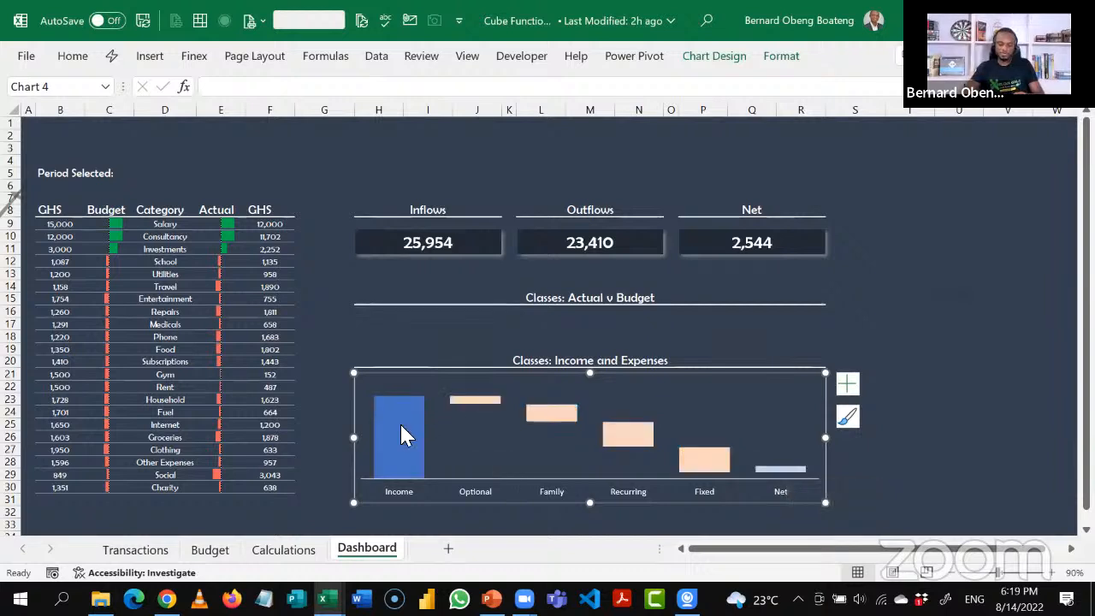
pyautogui.press('Right')
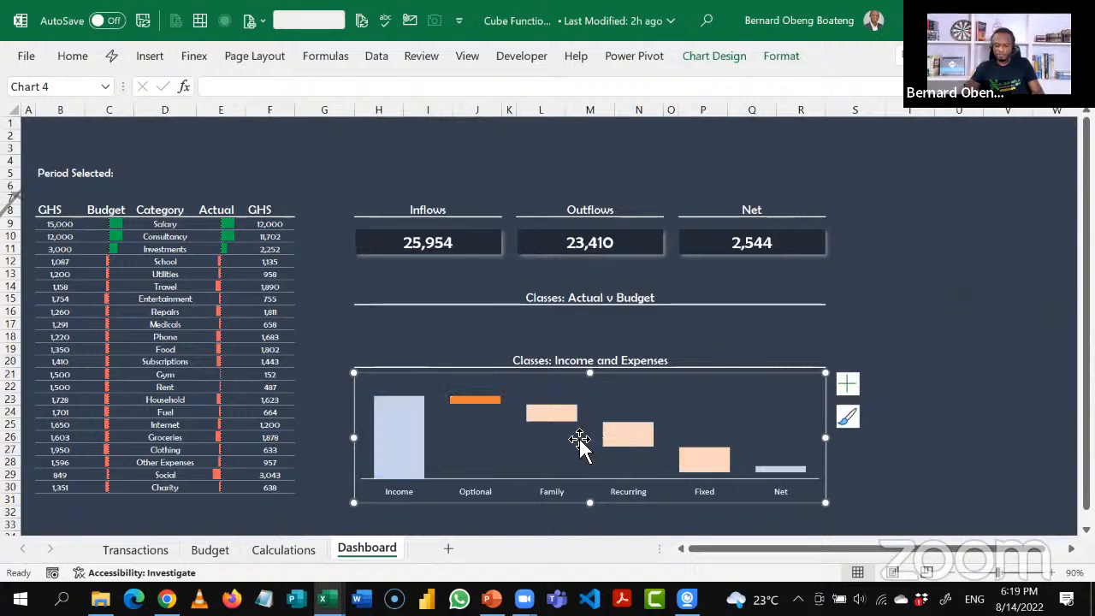
pyautogui.press('Right')
pyautogui.press('Right')
pyautogui.press('Right')
pyautogui.press('Right')
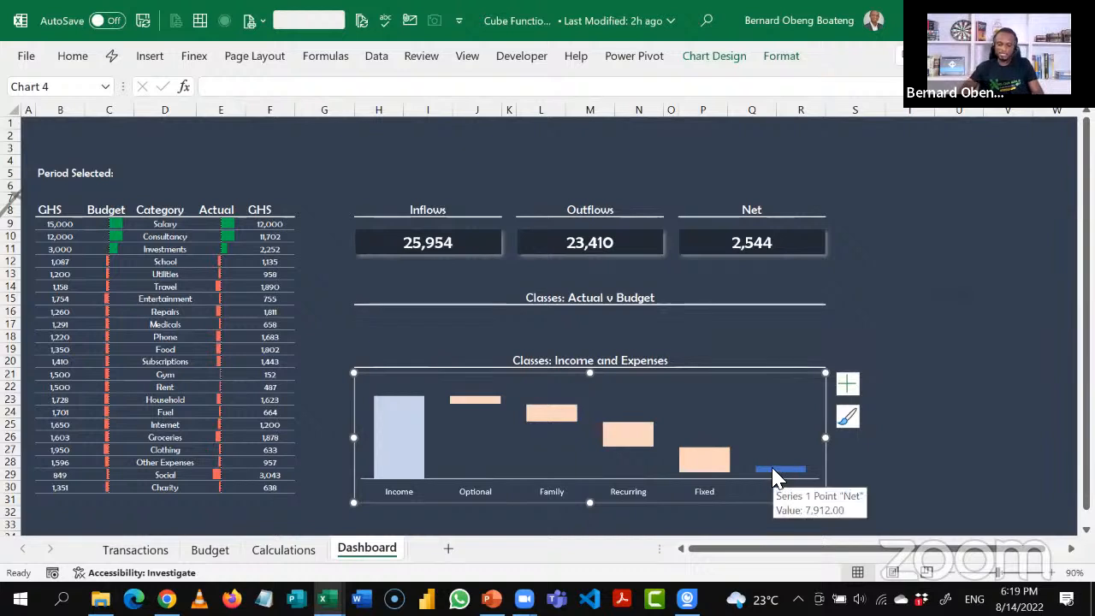
pyautogui.rightClick(772, 470)
pyautogui.click(827, 434)
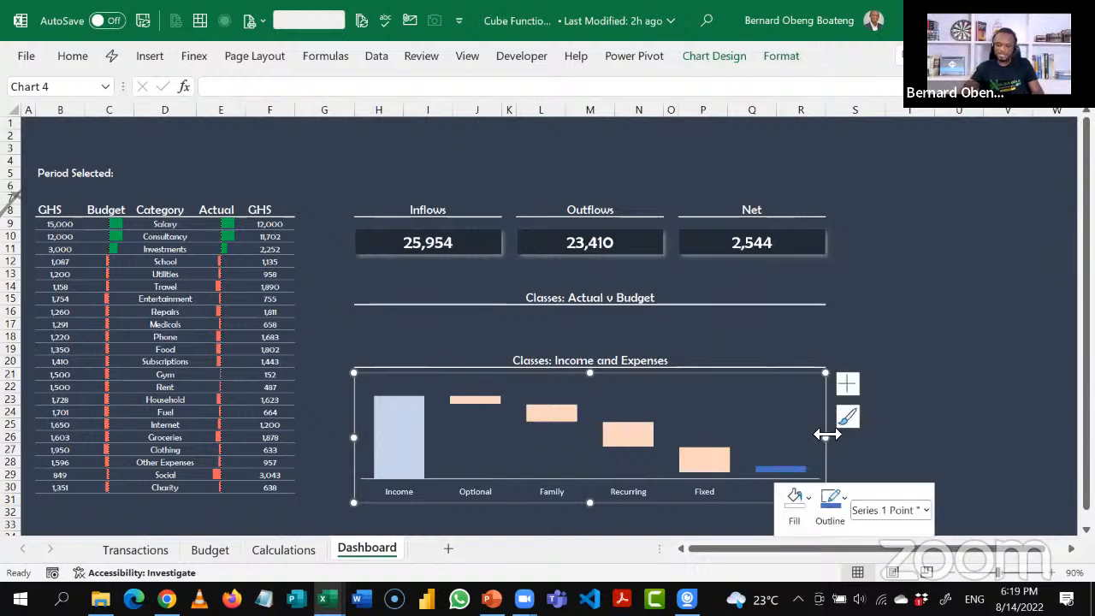
pyautogui.click(951, 350)
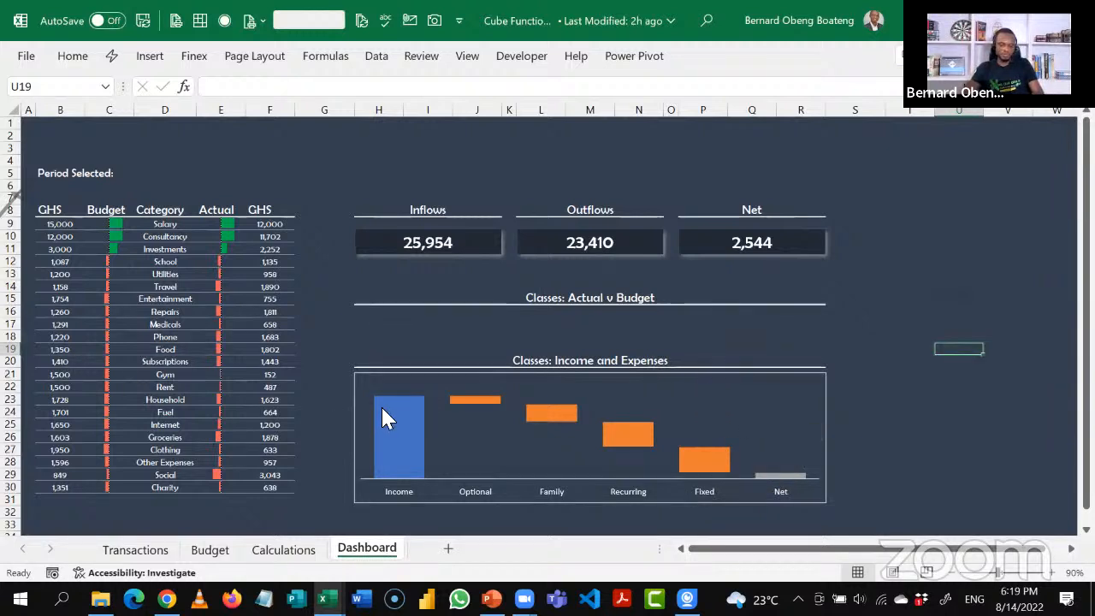
# Add a legend to the Income and Expenses waterfall chart.
pyautogui.moveTo(398, 447)
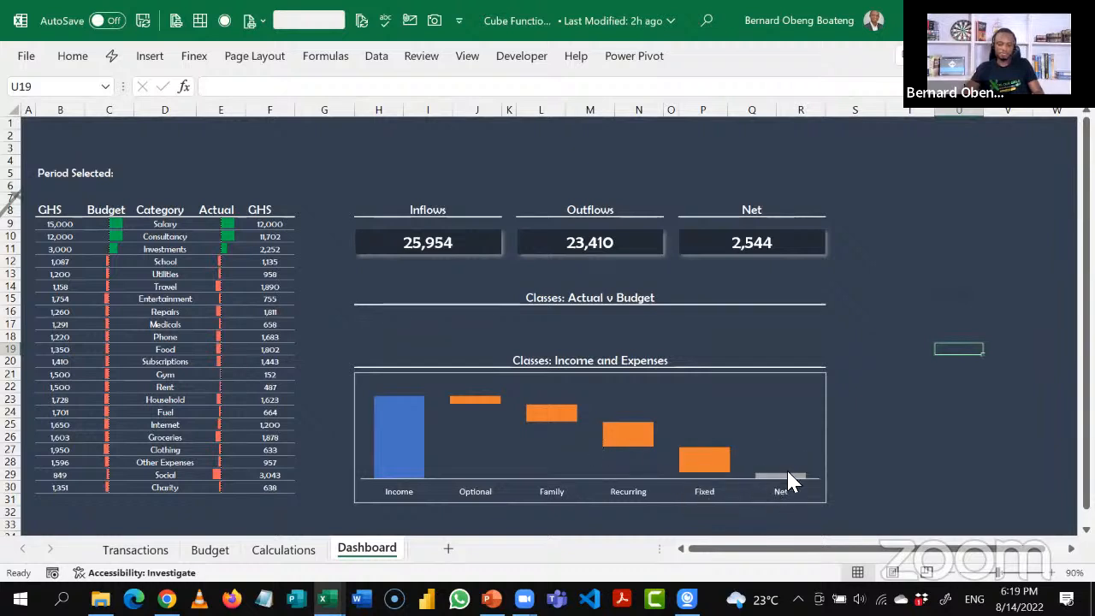
pyautogui.moveTo(789, 481)
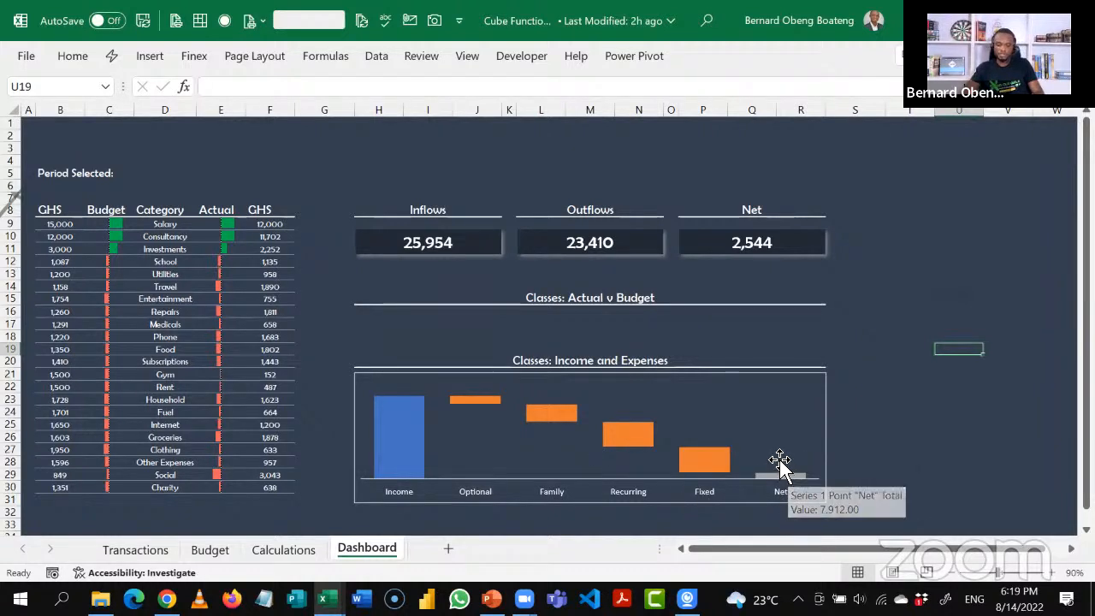
pyautogui.click(826, 407)
pyautogui.click(846, 384)
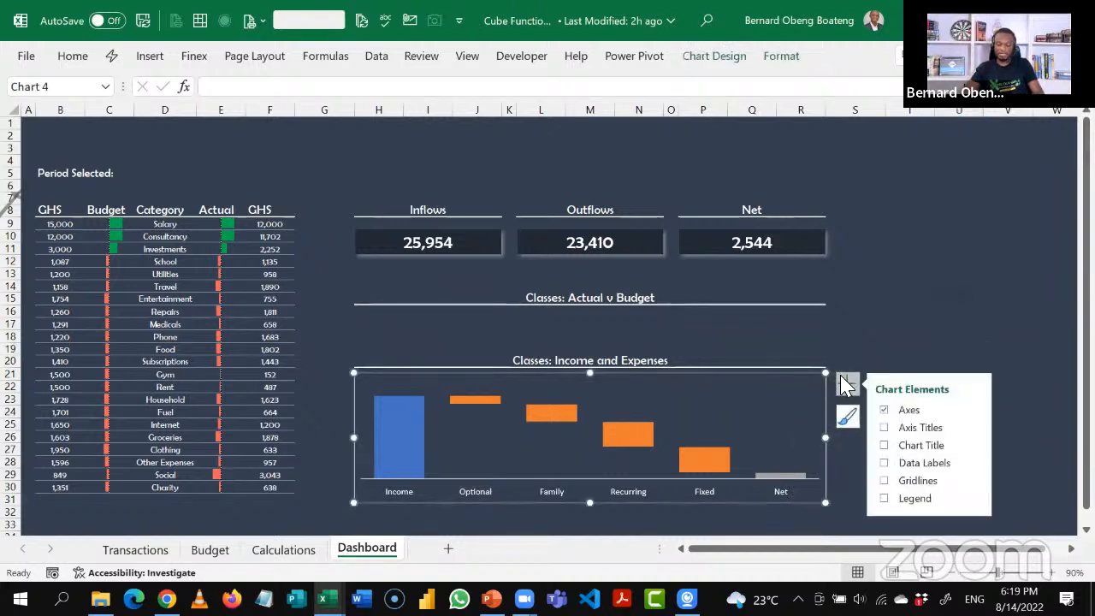
pyautogui.click(885, 498)
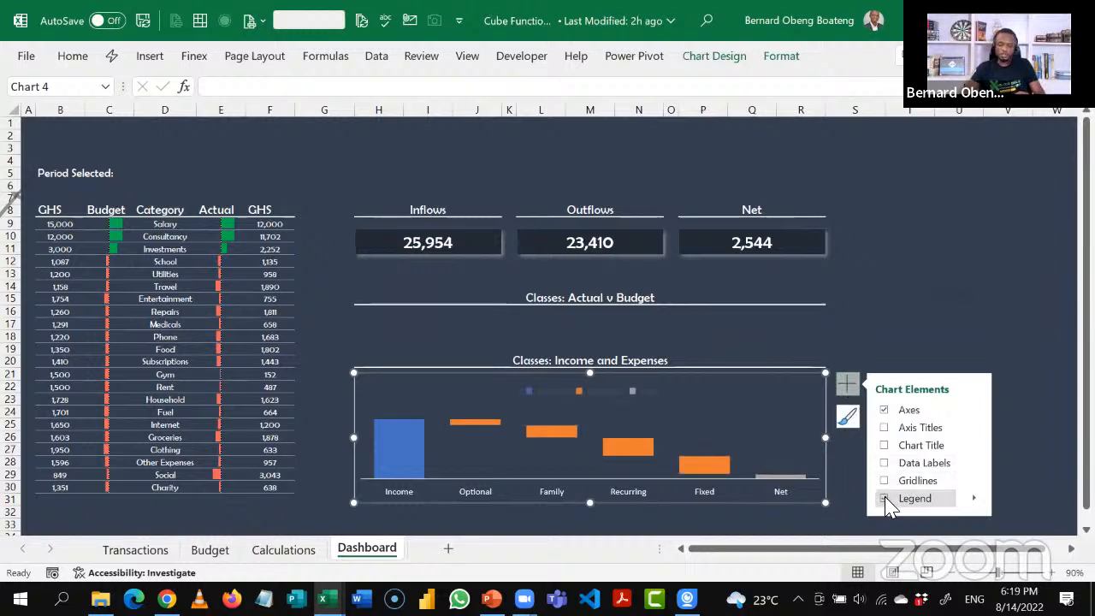
# Give the waterfall legend's Increase entry a solid green fill matching the green data bars in the category list.
pyautogui.click(550, 394)
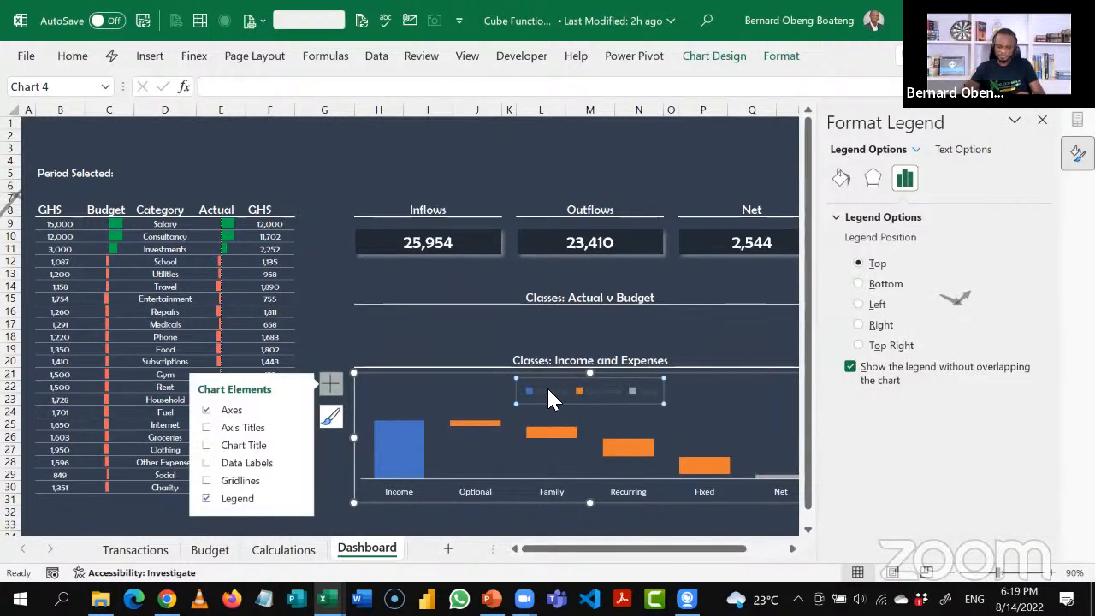
pyautogui.click(549, 392)
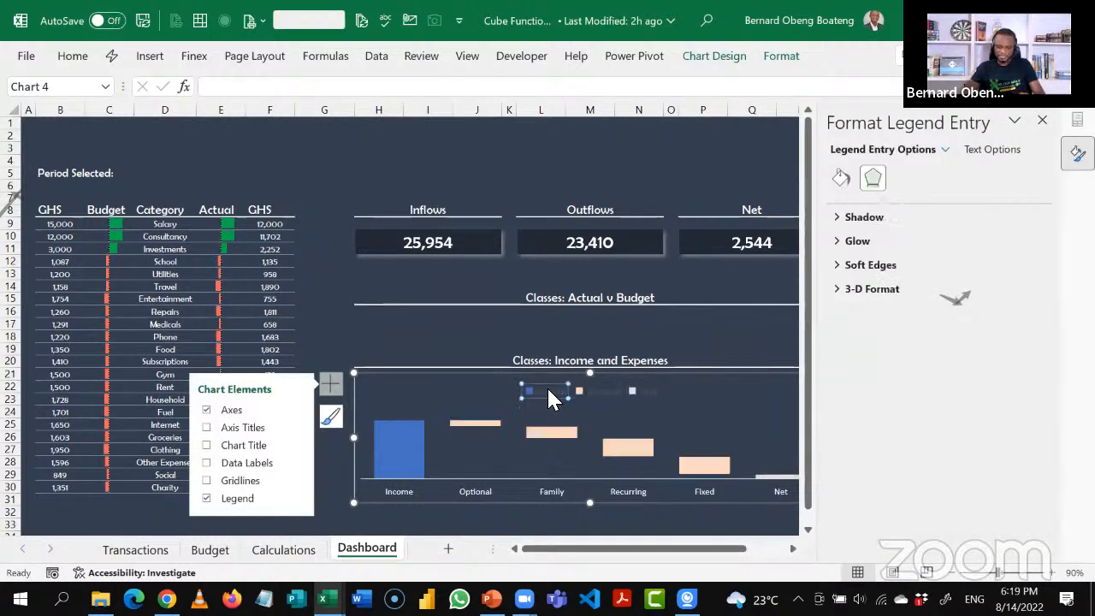
pyautogui.click(840, 180)
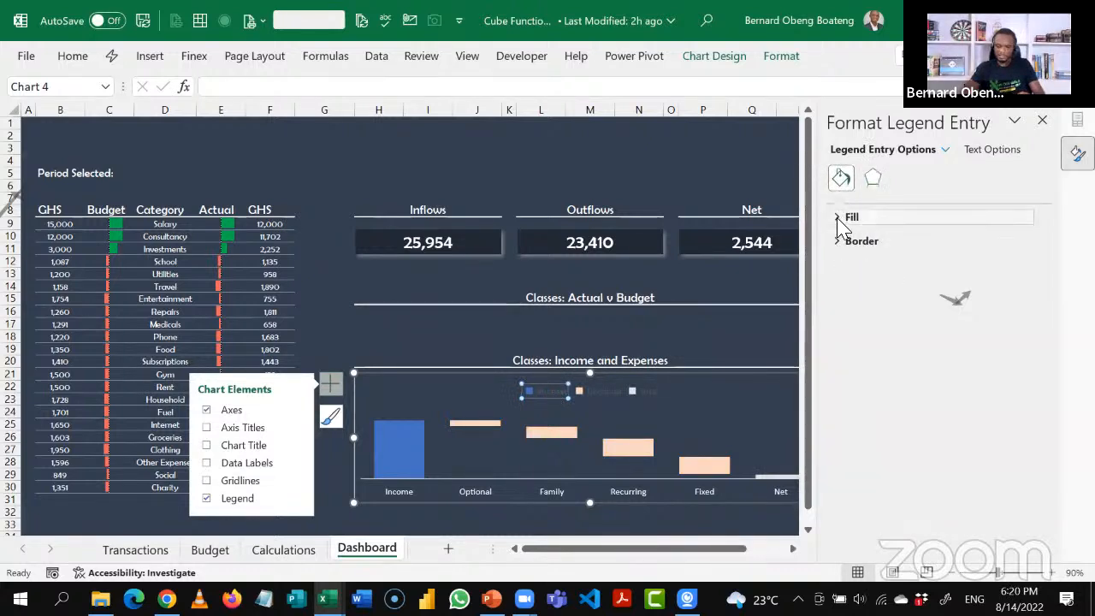
pyautogui.click(840, 219)
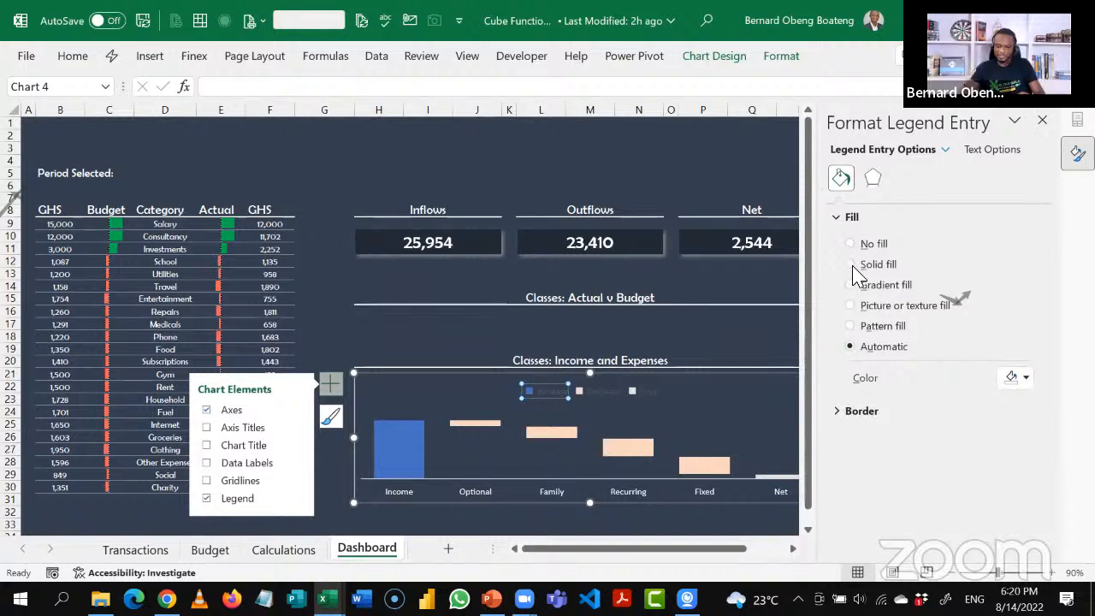
pyautogui.click(851, 264)
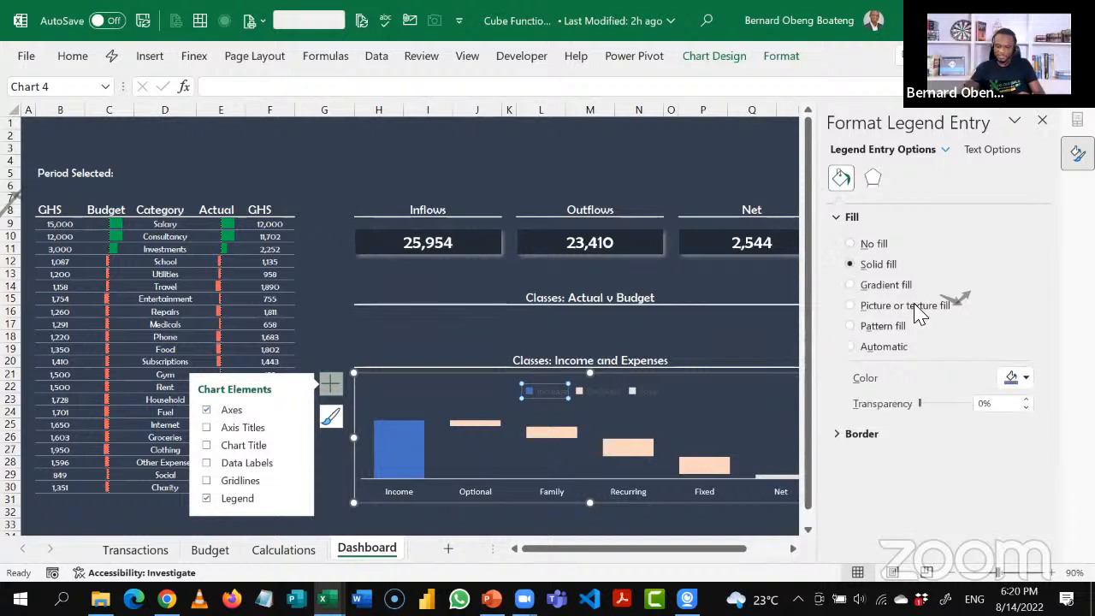
pyautogui.click(1026, 378)
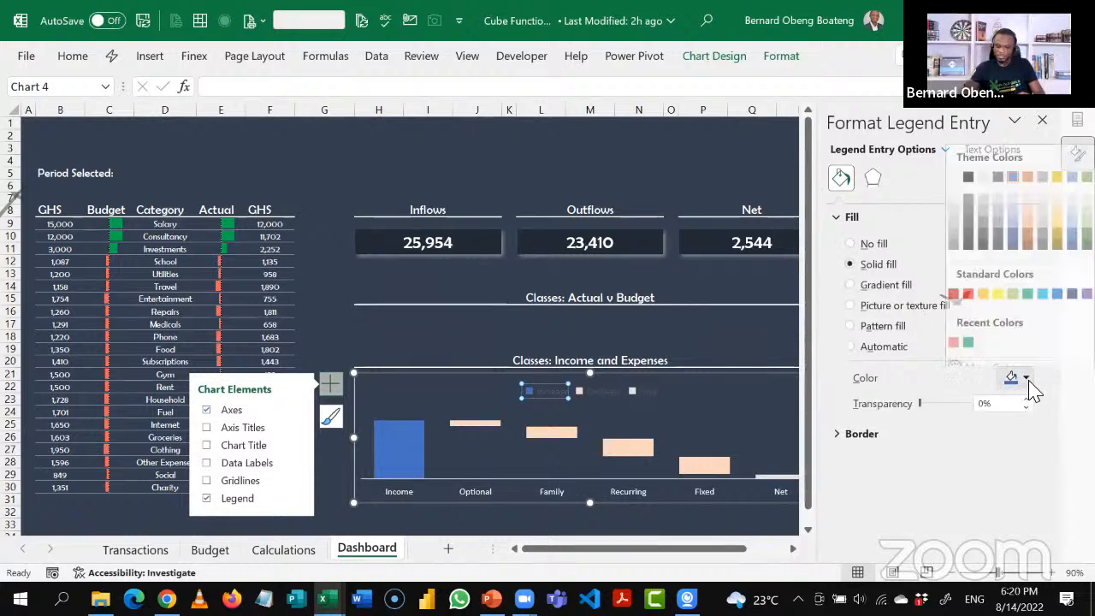
pyautogui.click(969, 333)
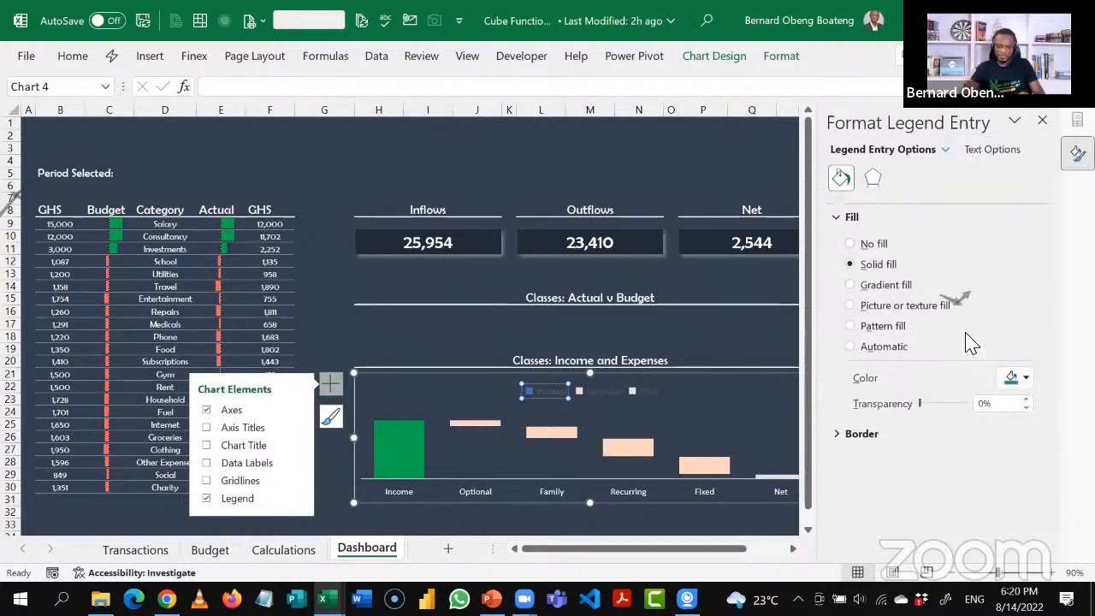
# Give the waterfall legend's Decrease entry a solid fill in the recently used coral red.
pyautogui.click(599, 393)
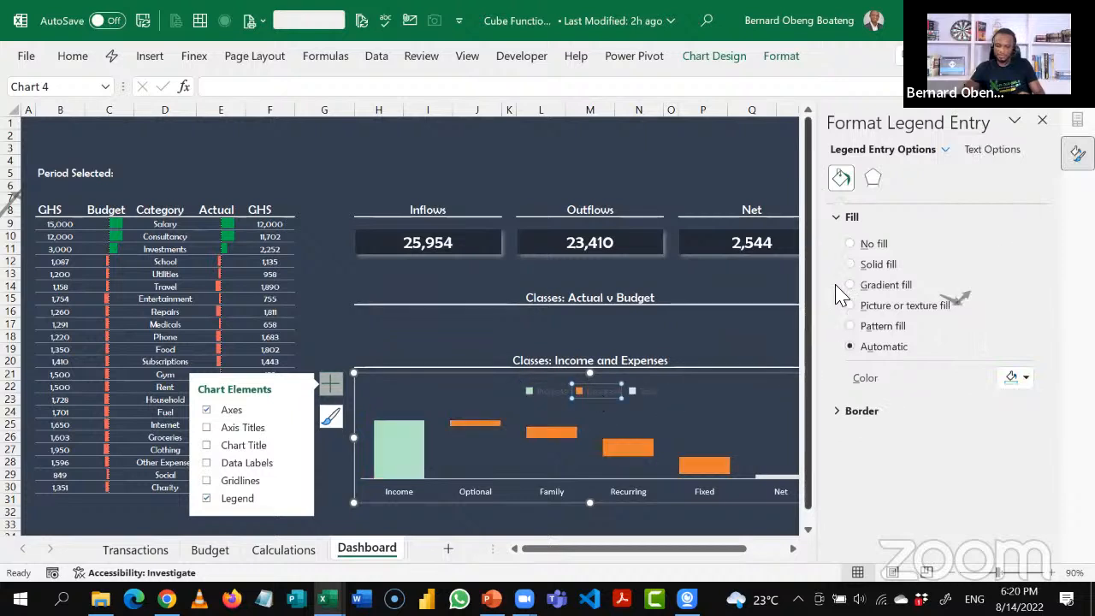
pyautogui.click(850, 264)
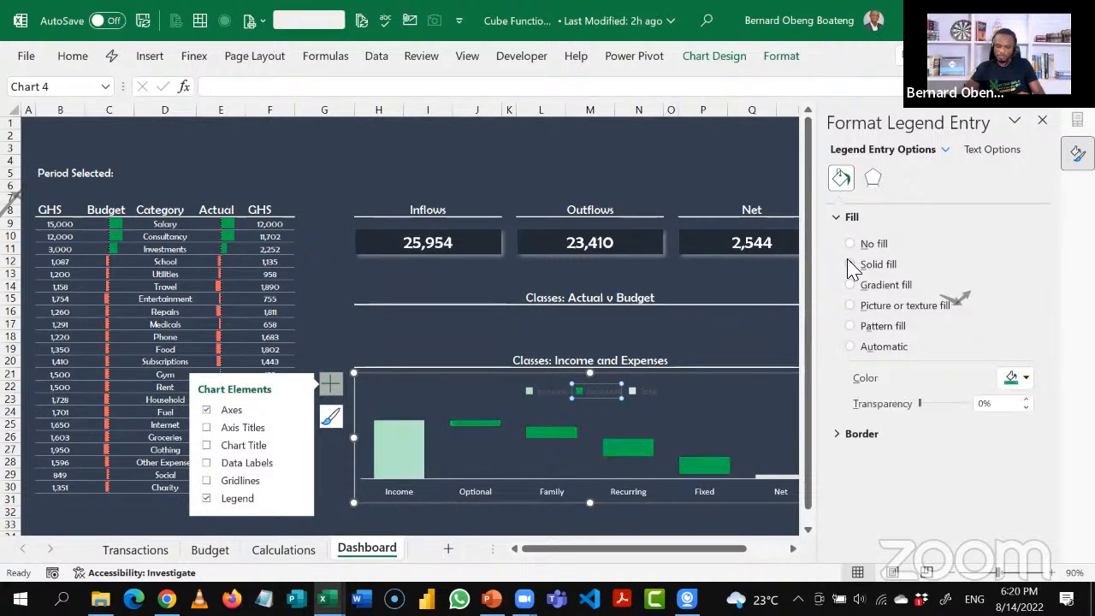
pyautogui.click(1027, 378)
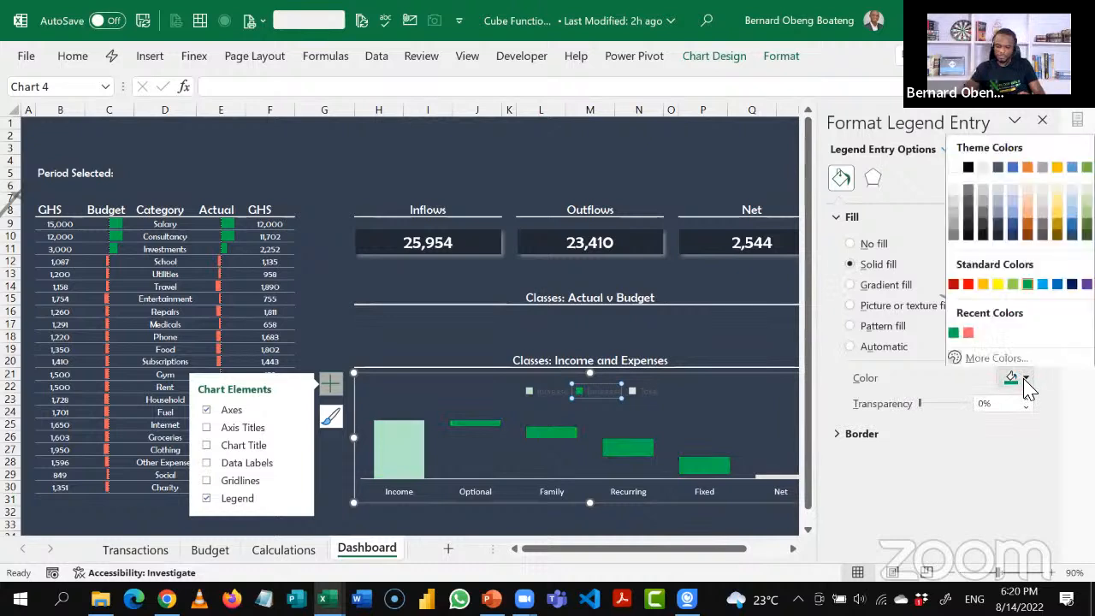
pyautogui.click(967, 333)
# Give the waterfall legend's Total entry a solid standard blue fill and close the formatting pane.
pyautogui.click(776, 477)
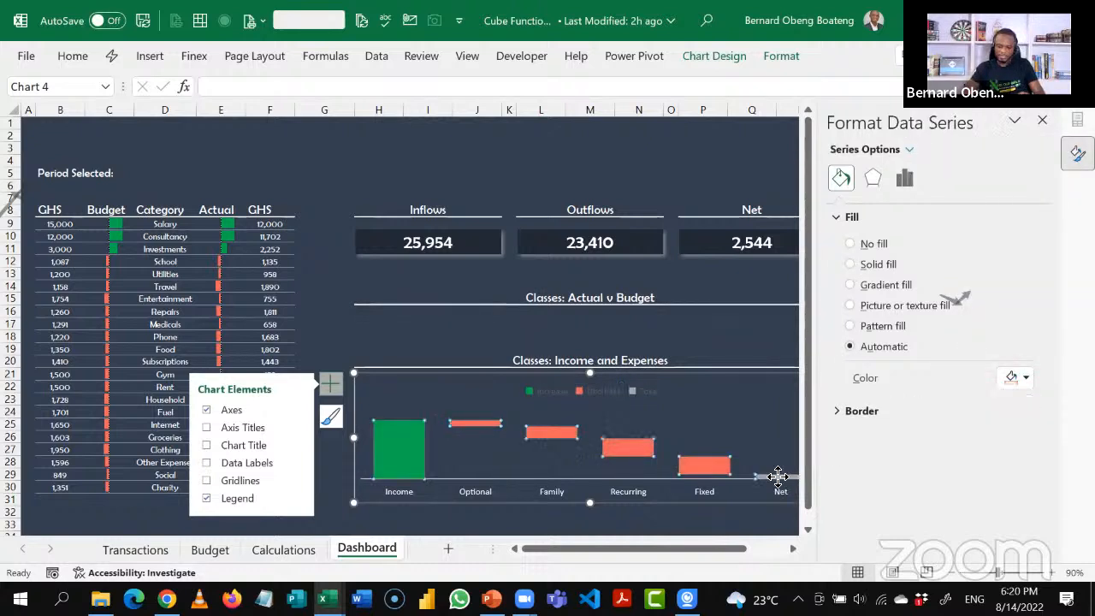
pyautogui.click(649, 393)
pyautogui.click(647, 393)
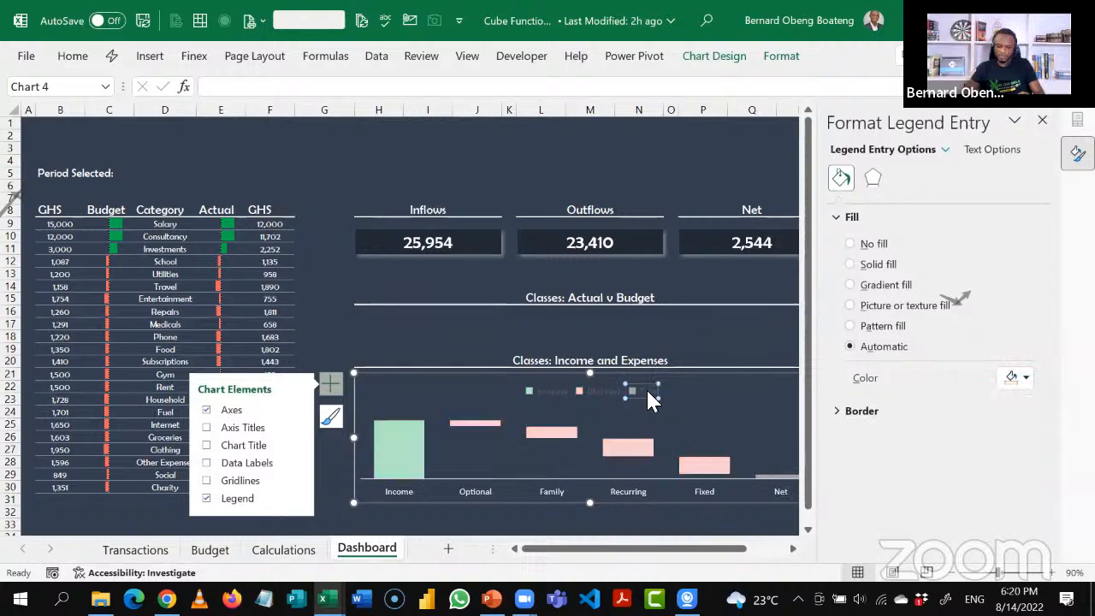
pyautogui.click(1018, 377)
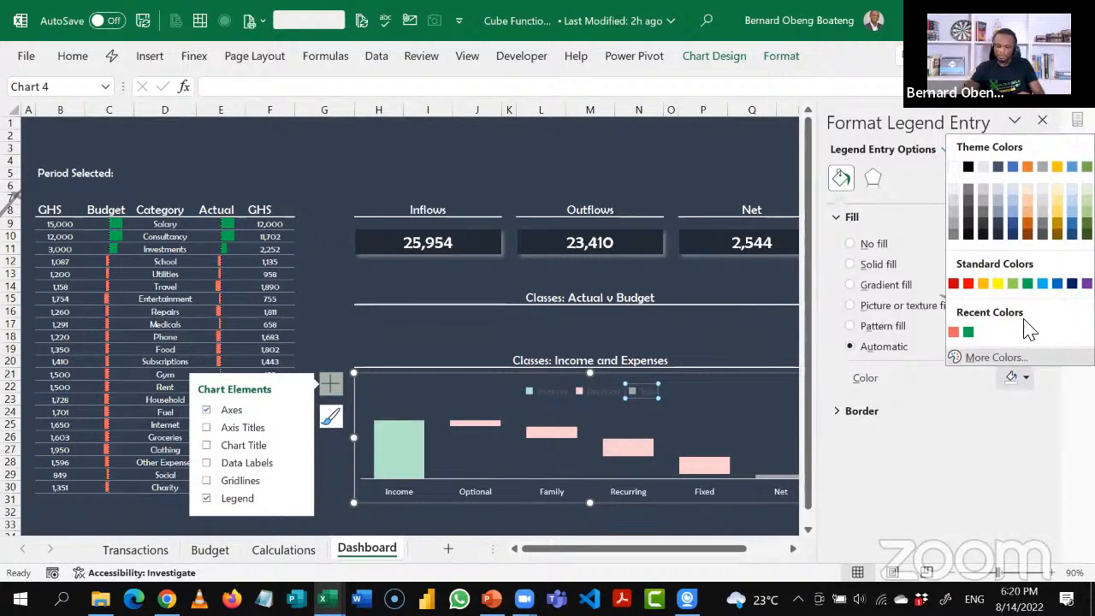
pyautogui.click(1058, 283)
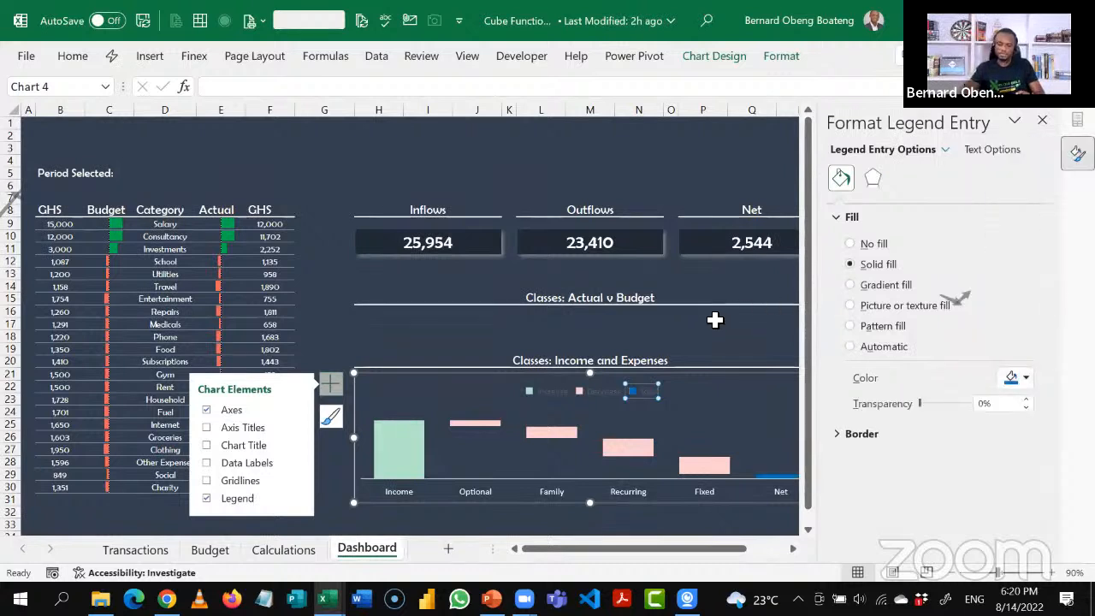
pyautogui.click(715, 322)
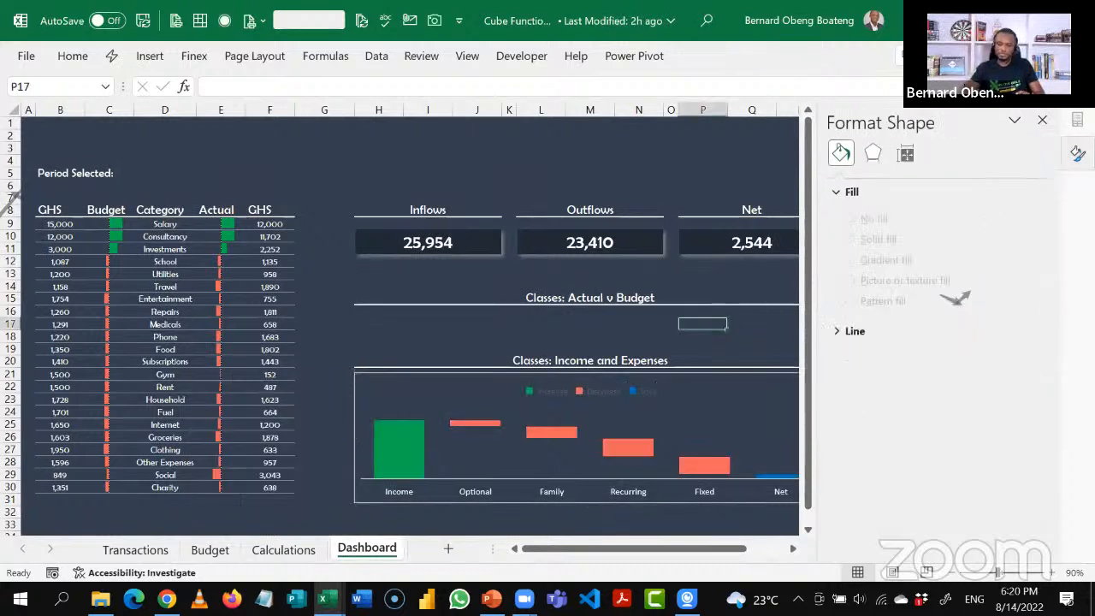
pyautogui.click(1042, 120)
pyautogui.click(807, 335)
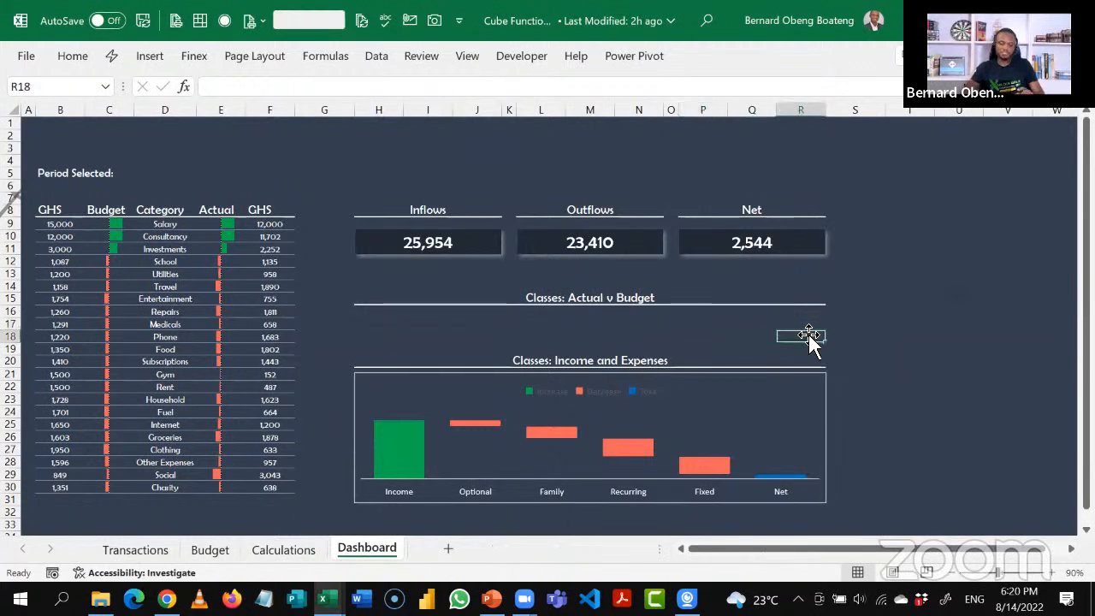
# Set the waterfall chart legend's font colour to white.
pyautogui.click(601, 394)
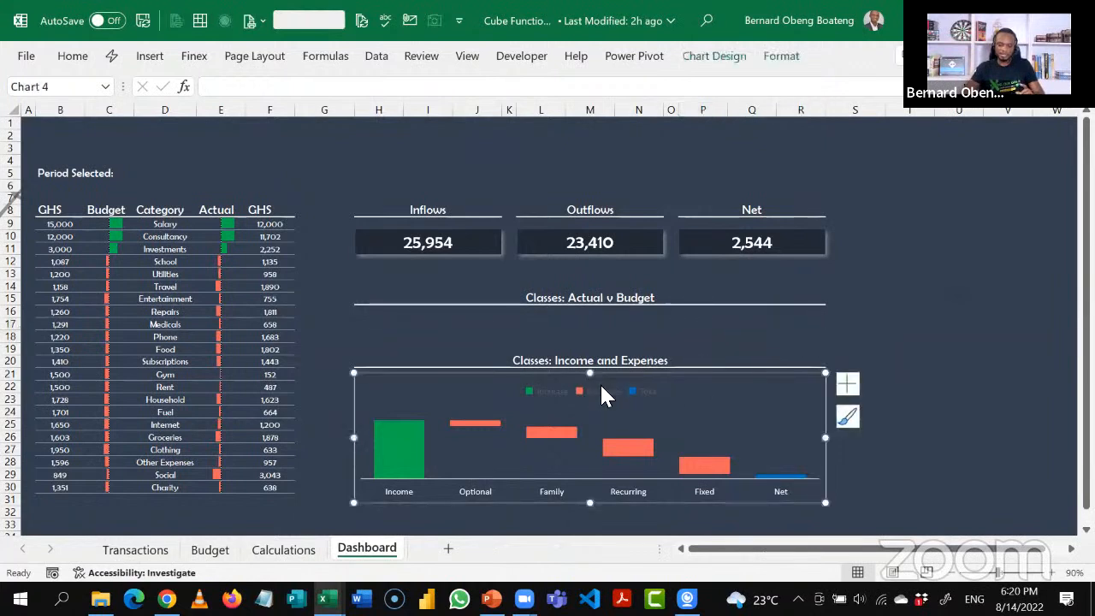
pyautogui.click(602, 390)
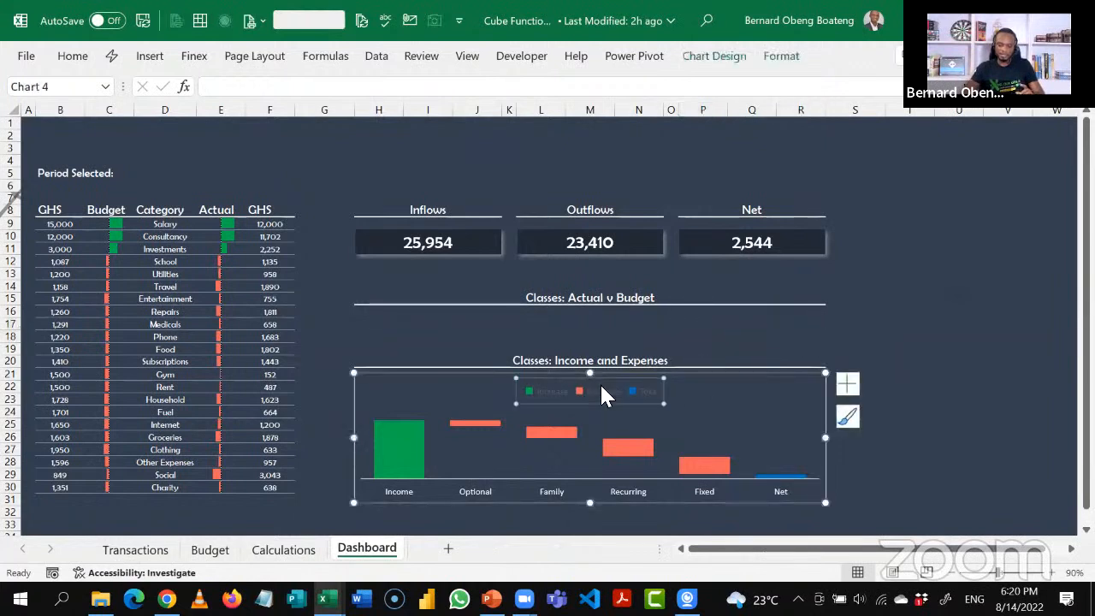
pyautogui.click(76, 56)
pyautogui.click(228, 130)
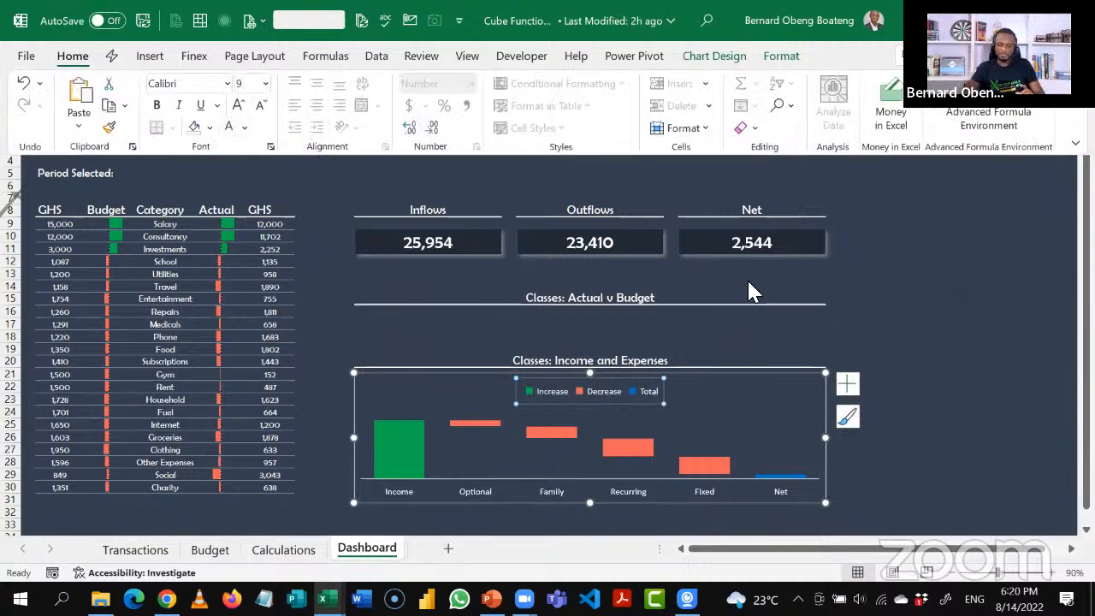
pyautogui.click(831, 313)
pyautogui.click(830, 313)
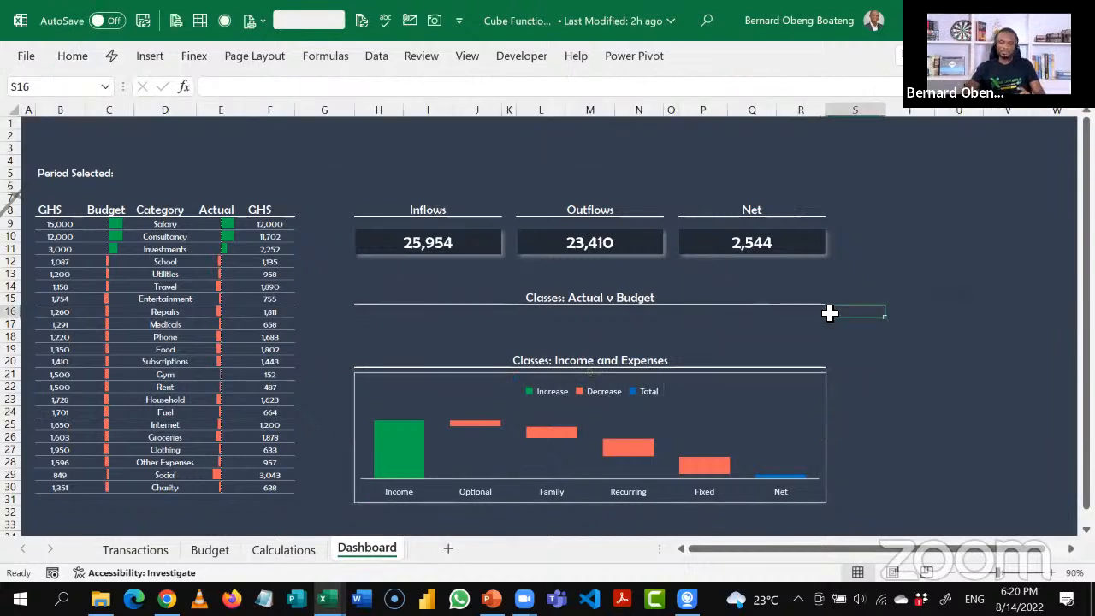
# Set the waterfall chart area's shape outline to No Outline.
pyautogui.click(823, 399)
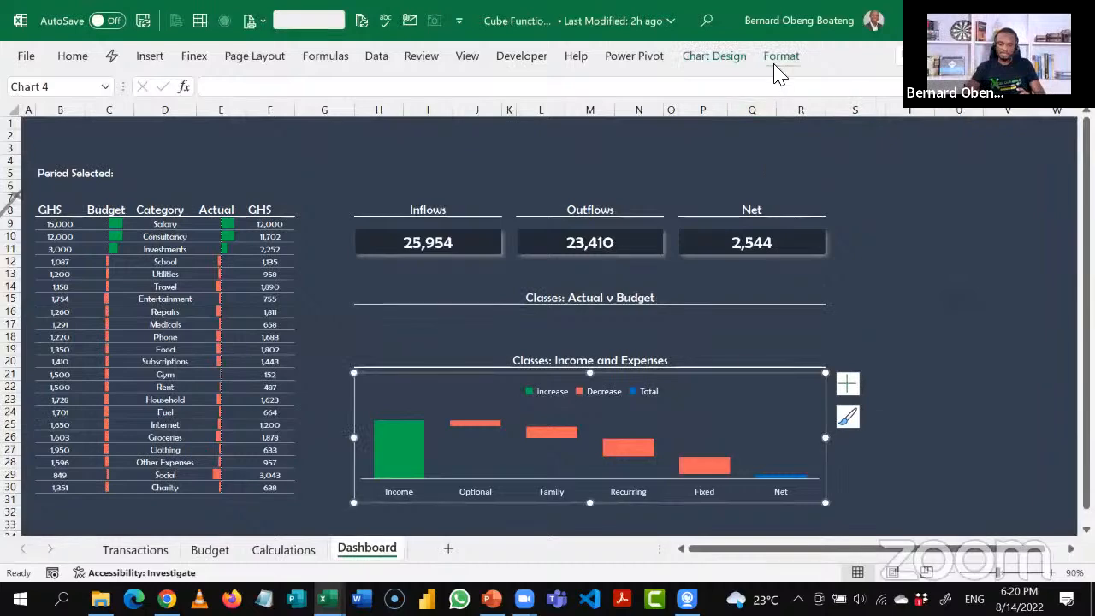
pyautogui.click(776, 67)
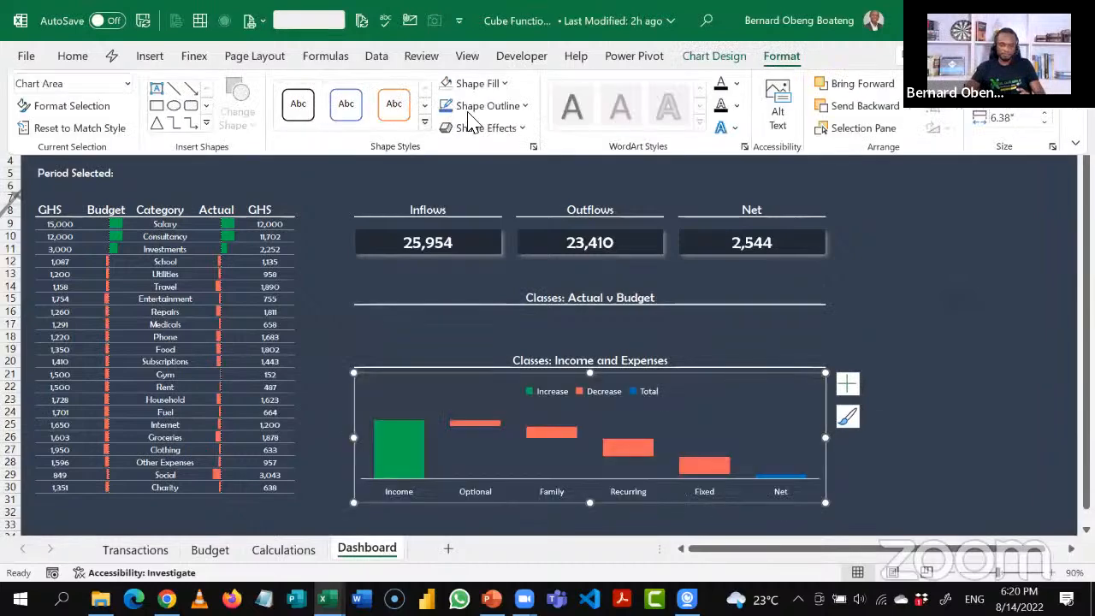
pyautogui.click(516, 110)
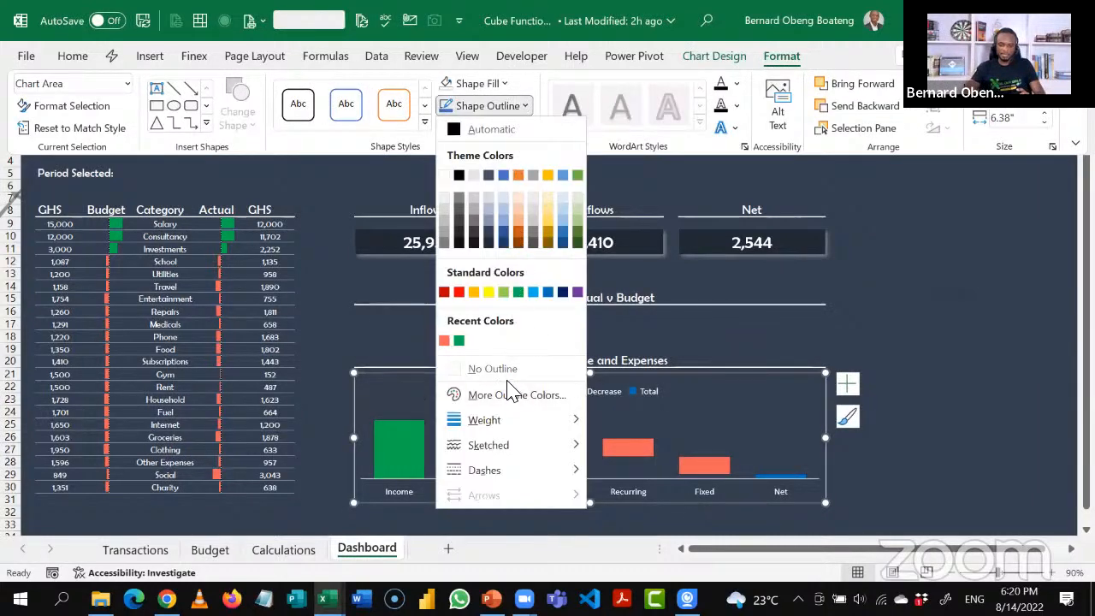
pyautogui.click(516, 379)
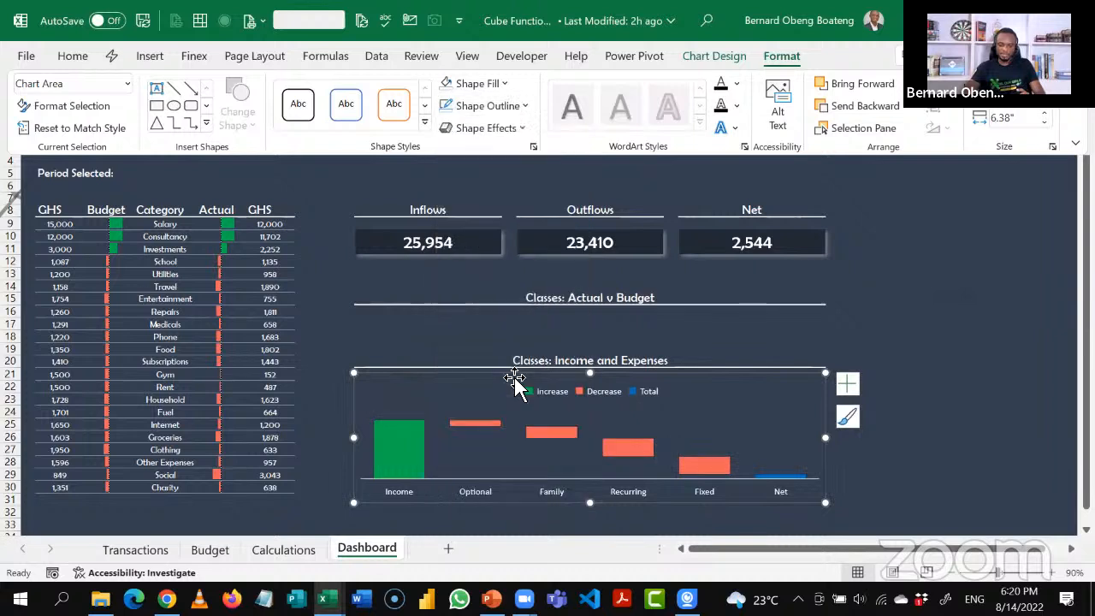
pyautogui.click(846, 312)
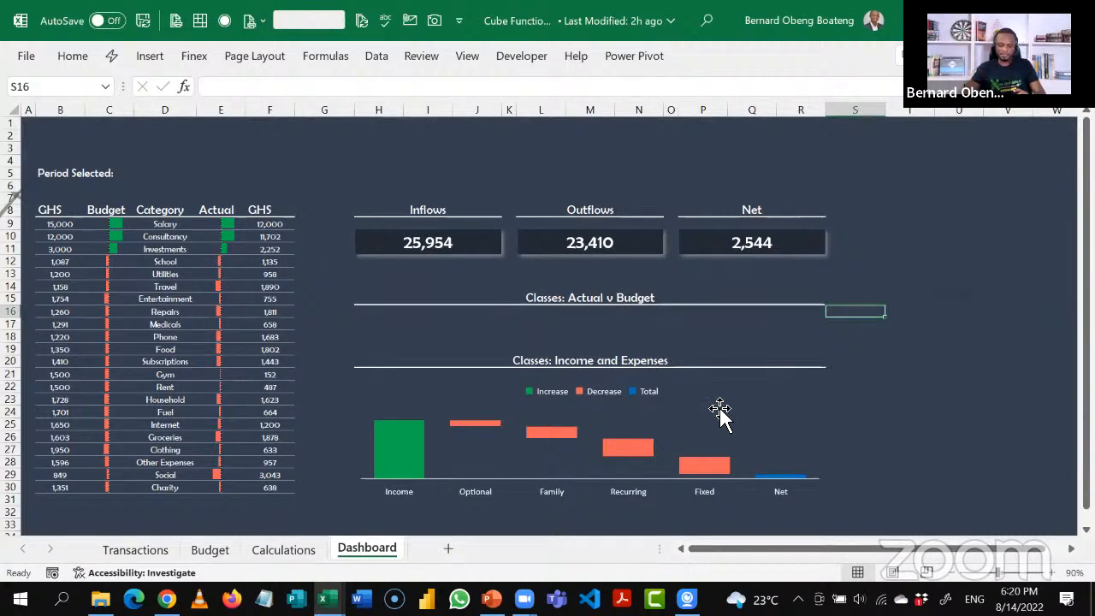
# On the Calculations sheet, gather the Class slicer, Type slicer and Date timeline side by side near the Slicers section.
pyautogui.click(298, 551)
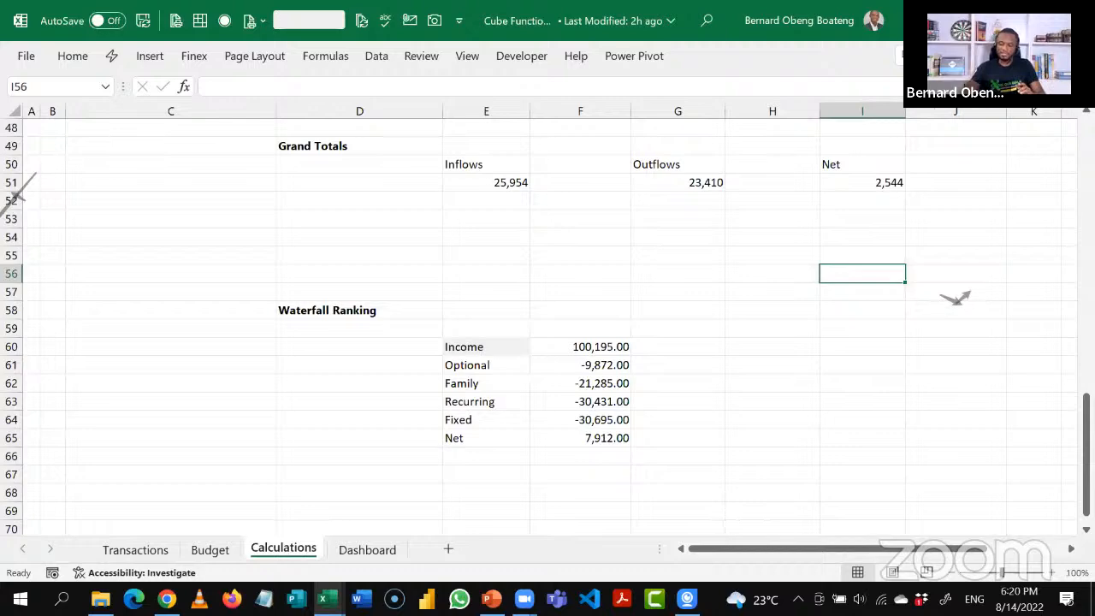
pyautogui.scroll(2, 955, 298)
pyautogui.scroll(13, 818, 281)
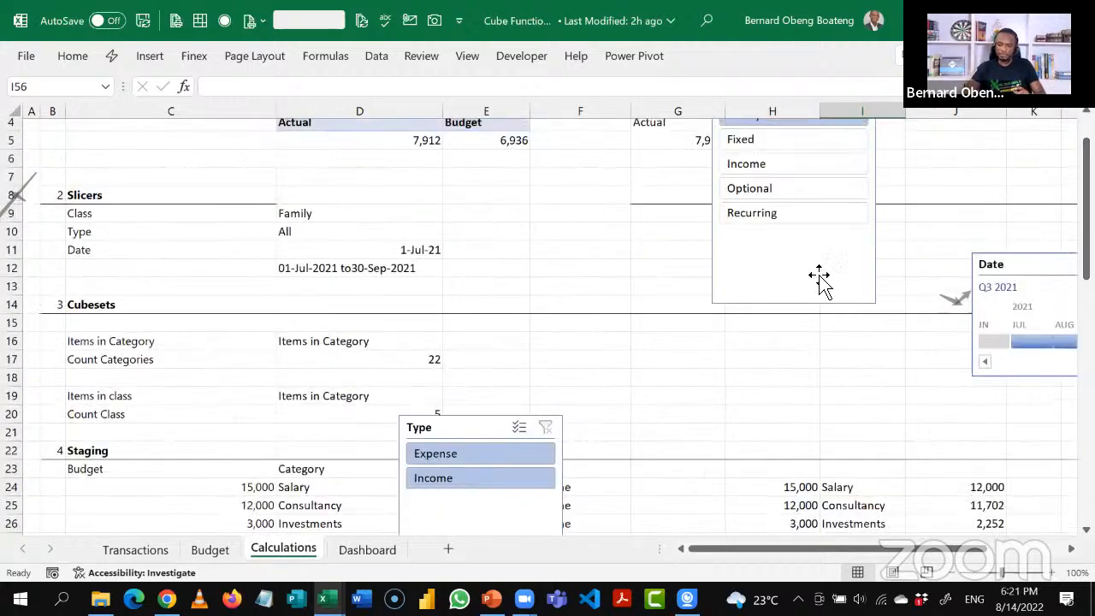
pyautogui.click(809, 277)
pyautogui.moveTo(740, 368); pyautogui.dragTo(739, 382)
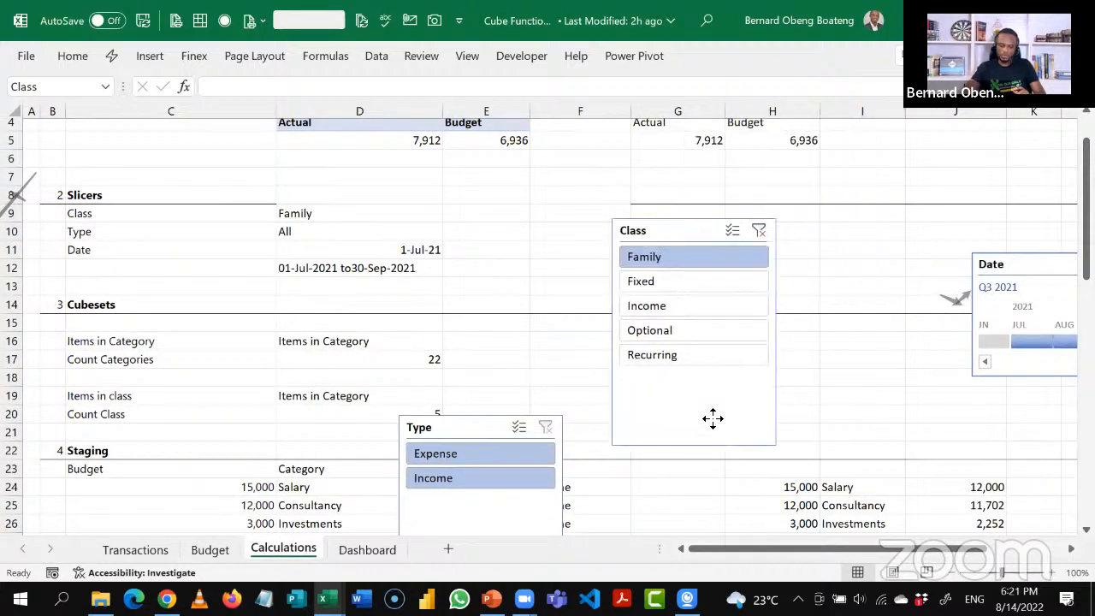
pyautogui.moveTo(496, 433); pyautogui.dragTo(541, 231)
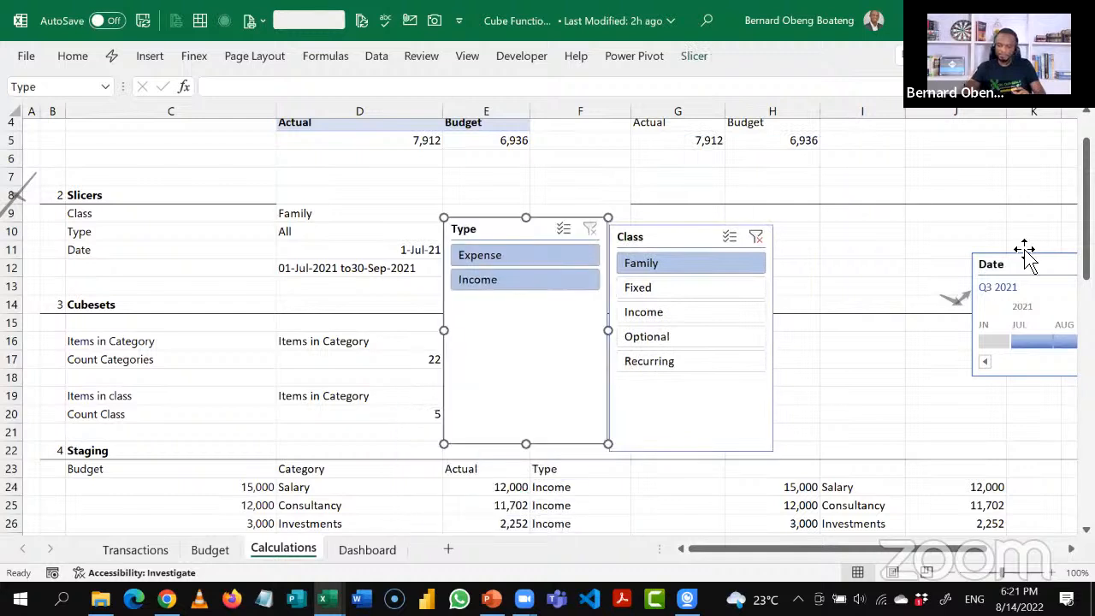
pyautogui.moveTo(1027, 274); pyautogui.dragTo(176, 298)
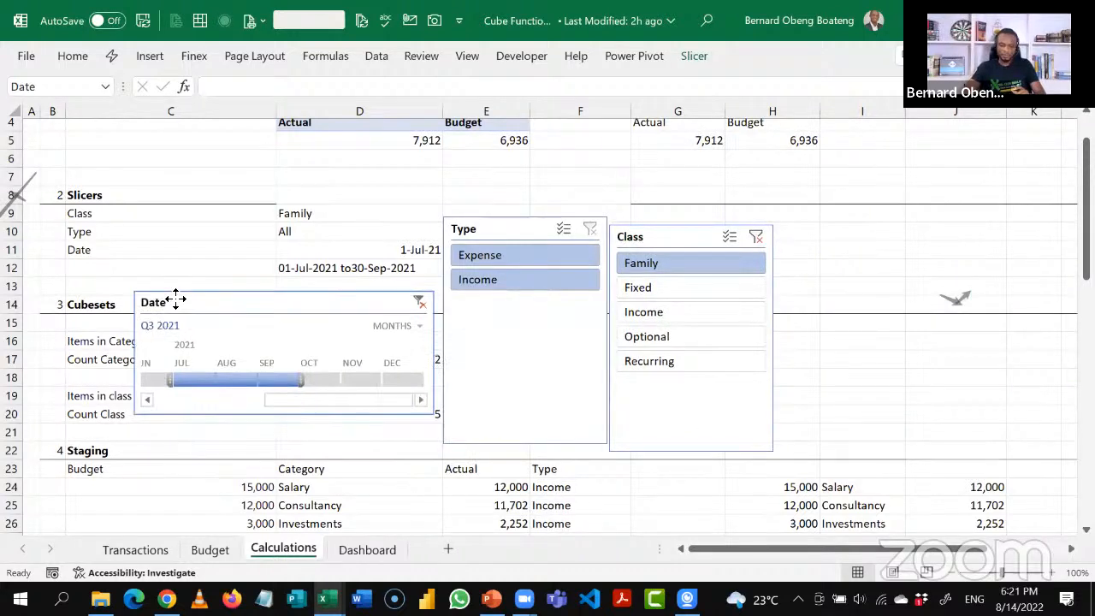
# Cut the Date timeline and the Type and Class slicers together and paste them at cell S4 of the Dashboard sheet.
pyautogui.keyDown('ctrl'); pyautogui.click(501, 232); pyautogui.keyUp('ctrl')
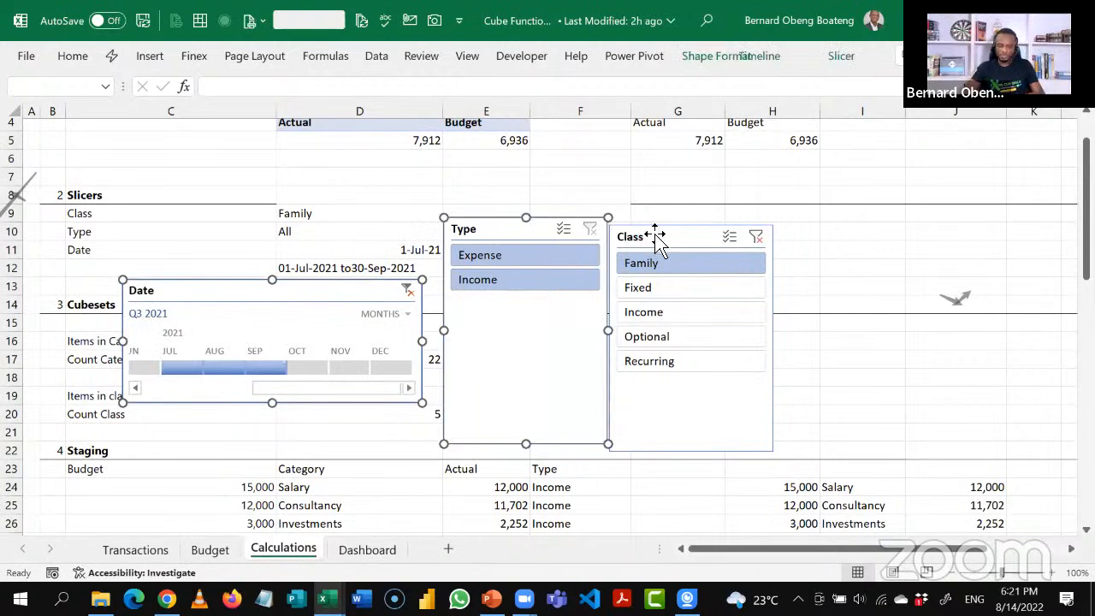
pyautogui.keyDown('ctrl'); pyautogui.click(659, 239); pyautogui.keyUp('ctrl')
pyautogui.press('Delete')
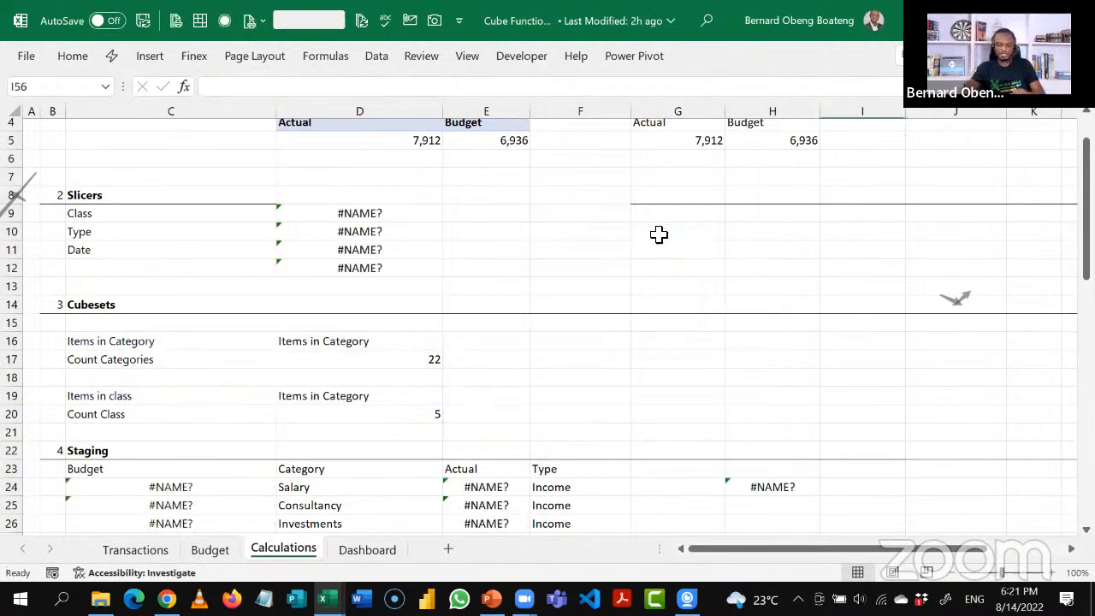
pyautogui.click(367, 550)
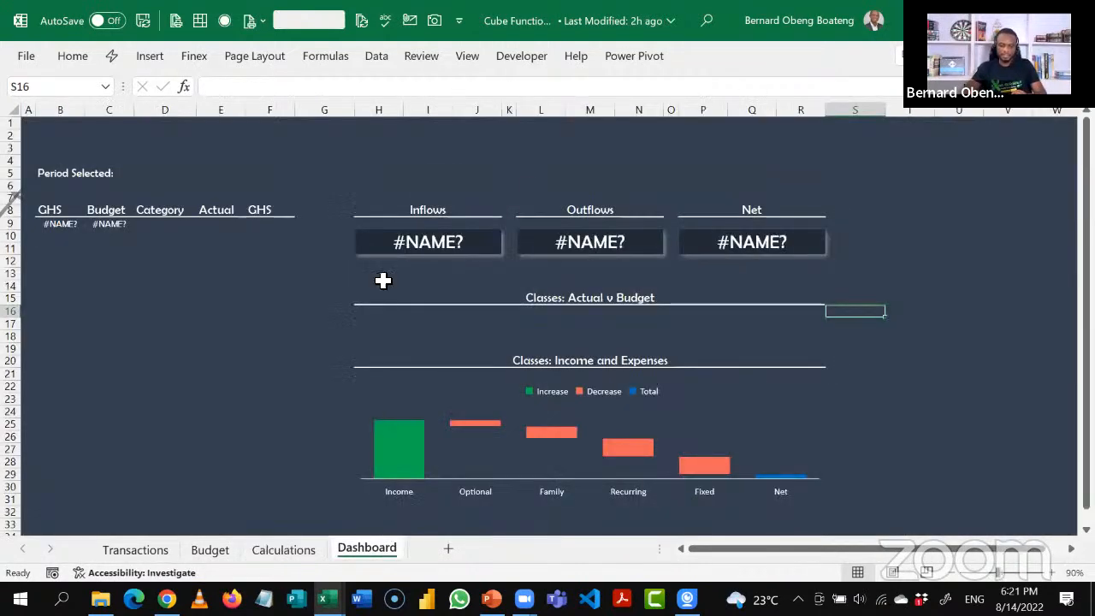
pyautogui.click(861, 161)
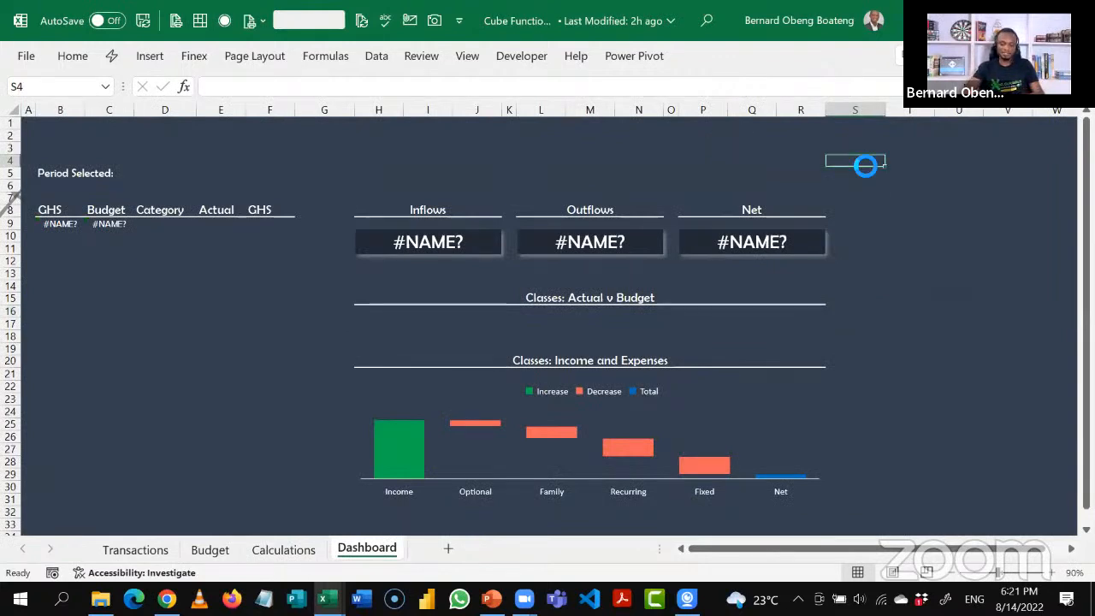
pyautogui.hotkey('ctrl', 'v')
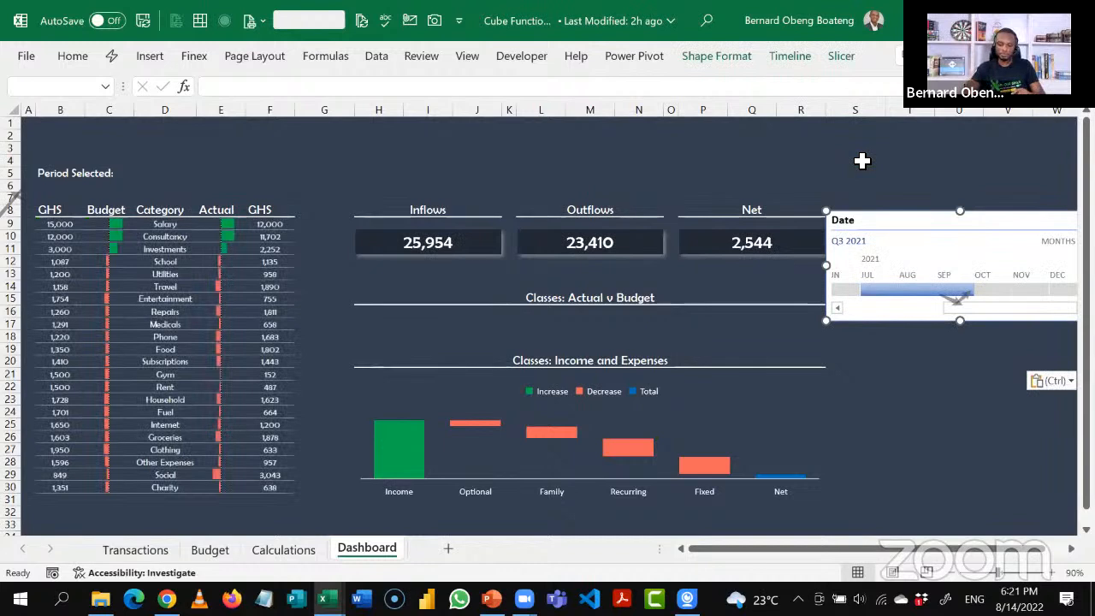
# Move the Date timeline above the Inflows and Outflows boxes and widen it to about 5.92 inches.
pyautogui.moveTo(778, 216); pyautogui.dragTo(557, 254)
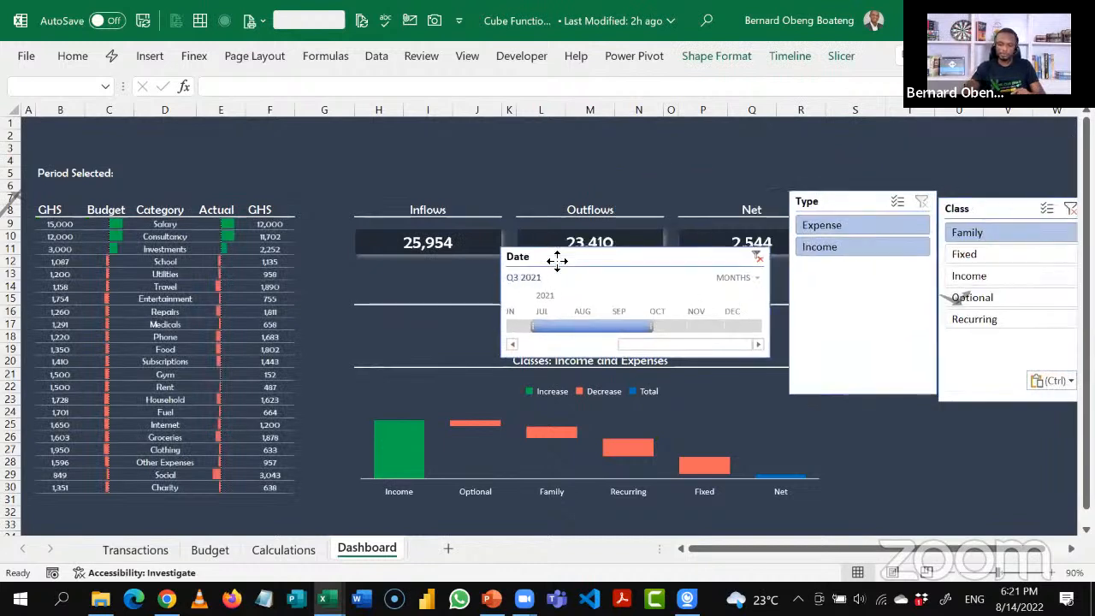
pyautogui.click(501, 159)
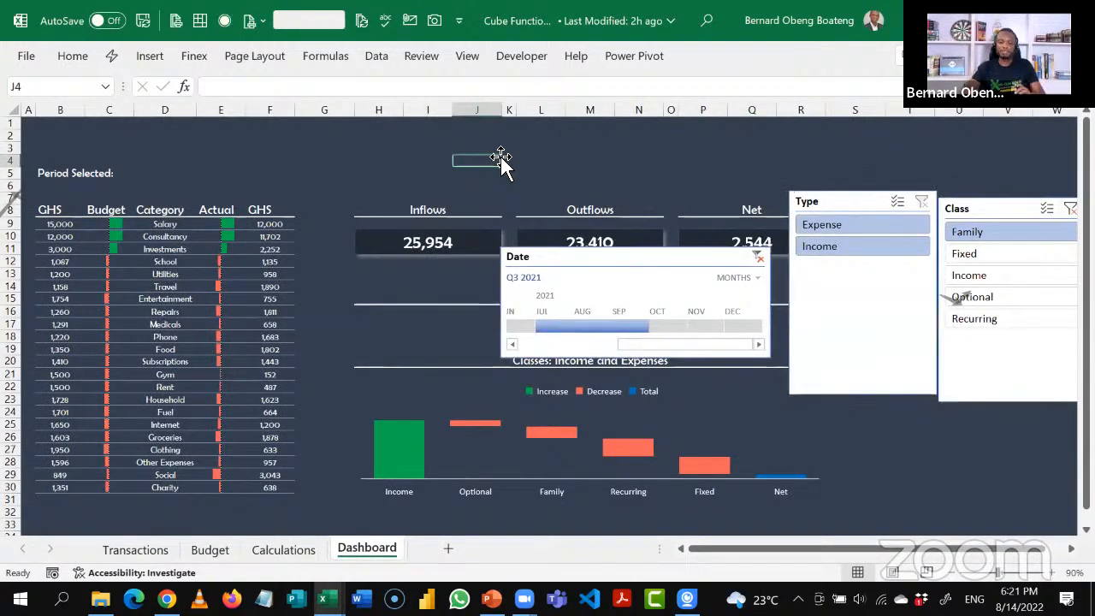
pyautogui.moveTo(586, 266); pyautogui.dragTo(395, 150)
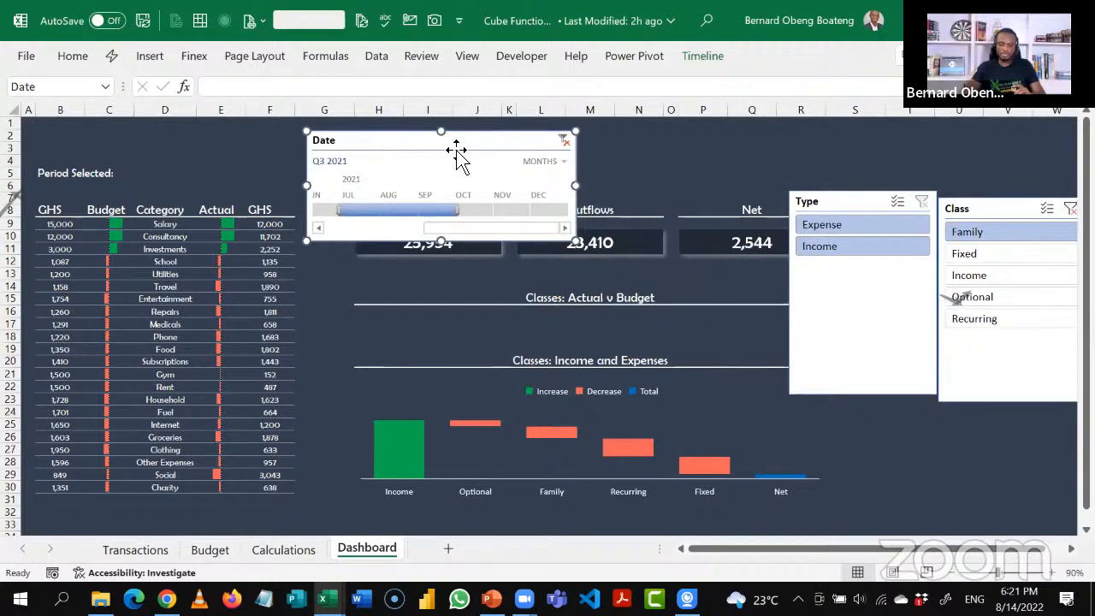
pyautogui.moveTo(580, 184); pyautogui.dragTo(742, 184)
# Stack the Type slicer above the Class slicer beside the Net box, shortening the Type slicer to fit its two items.
pyautogui.moveTo(981, 214); pyautogui.dragTo(958, 347)
pyautogui.moveTo(849, 211); pyautogui.dragTo(946, 151)
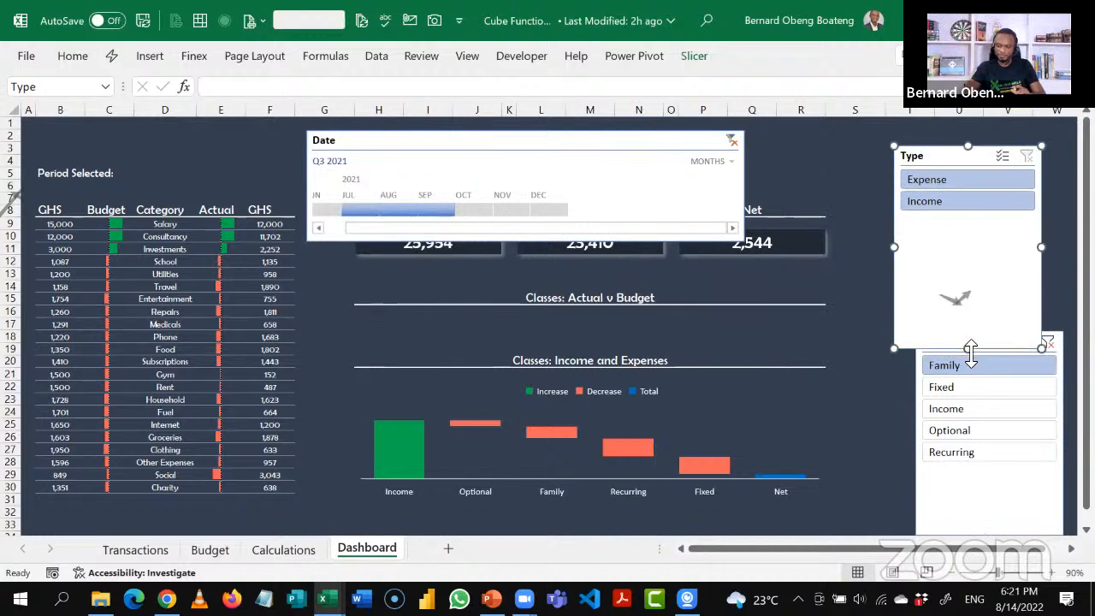
pyautogui.moveTo(968, 349); pyautogui.dragTo(988, 237)
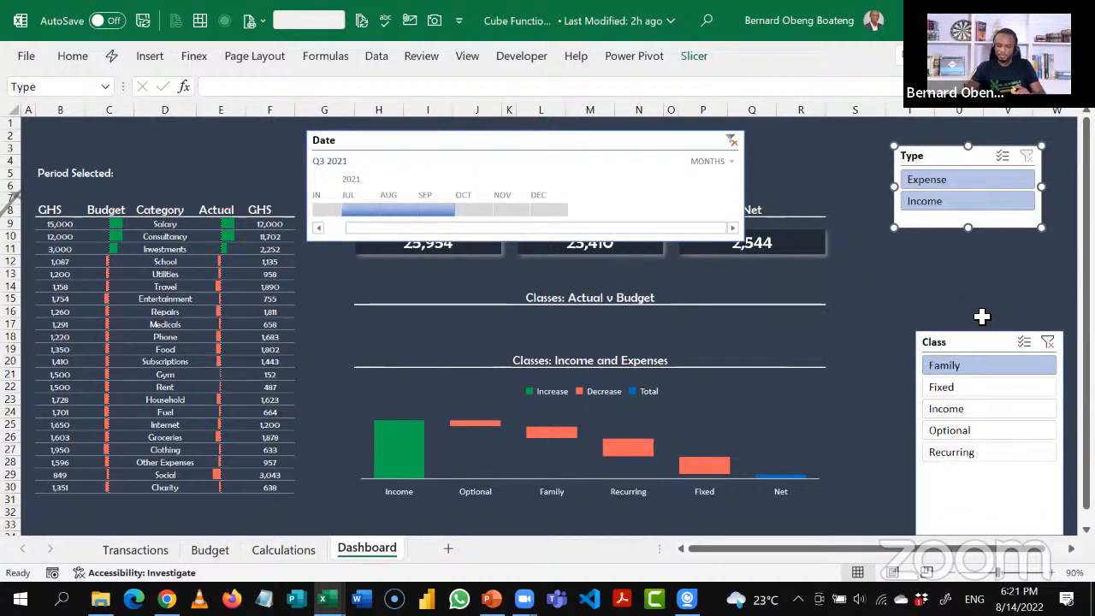
pyautogui.moveTo(983, 345); pyautogui.dragTo(958, 290)
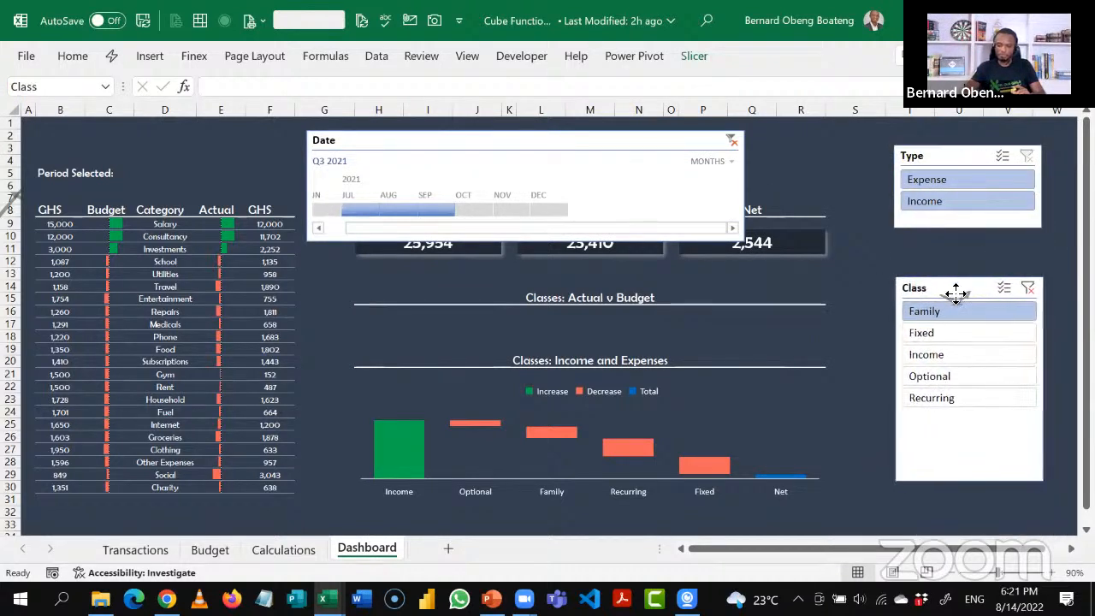
pyautogui.moveTo(918, 161); pyautogui.dragTo(864, 201)
pyautogui.click(980, 288)
pyautogui.moveTo(979, 288); pyautogui.dragTo(935, 295)
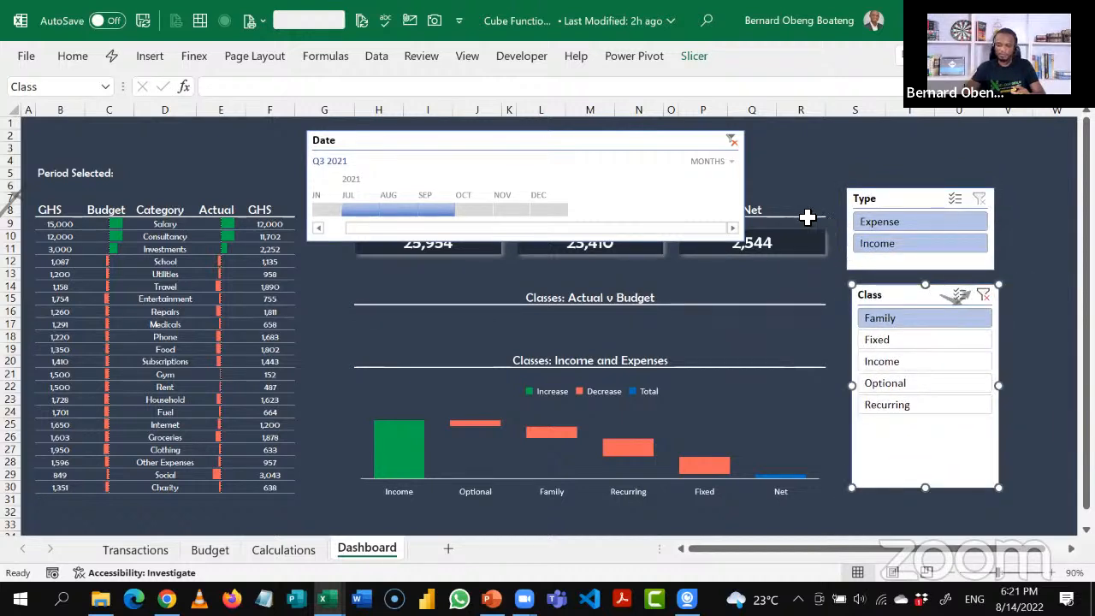
# Move the Date timeline up to the sheet's first row and hide its header, scrollbar and selection label, adjusting its height to about 1.41 inches.
pyautogui.moveTo(590, 143); pyautogui.dragTo(602, 132)
pyautogui.moveTo(542, 231); pyautogui.dragTo(540, 189)
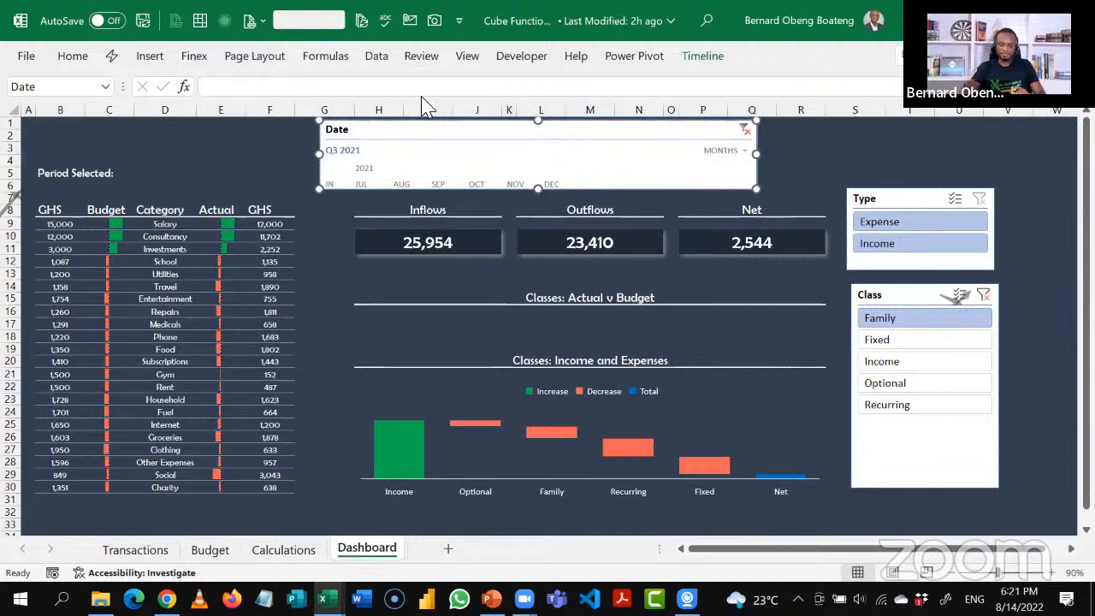
pyautogui.click(701, 60)
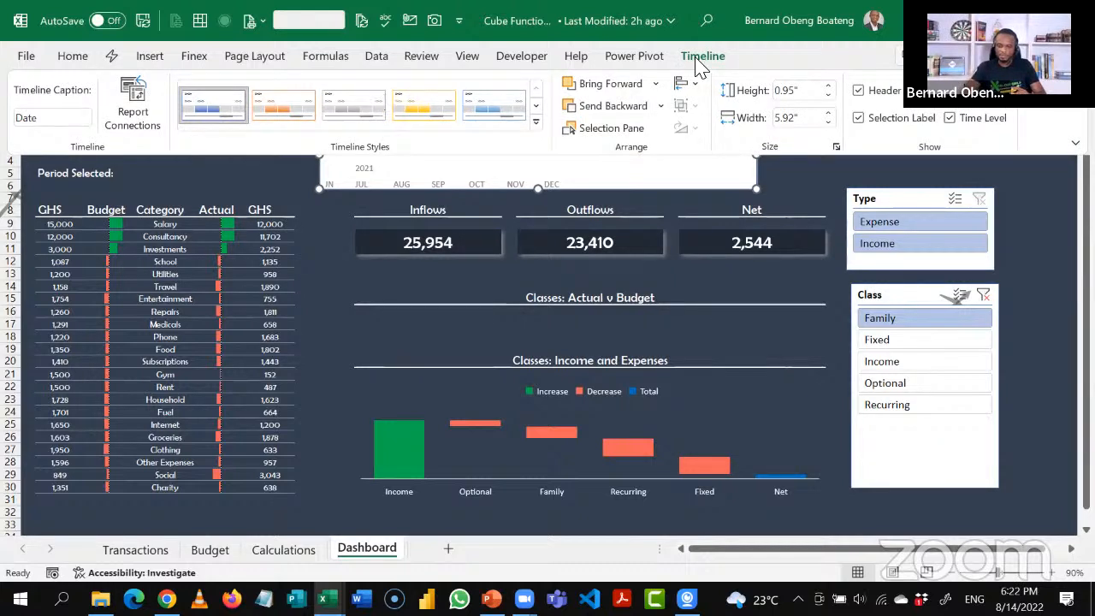
pyautogui.click(858, 91)
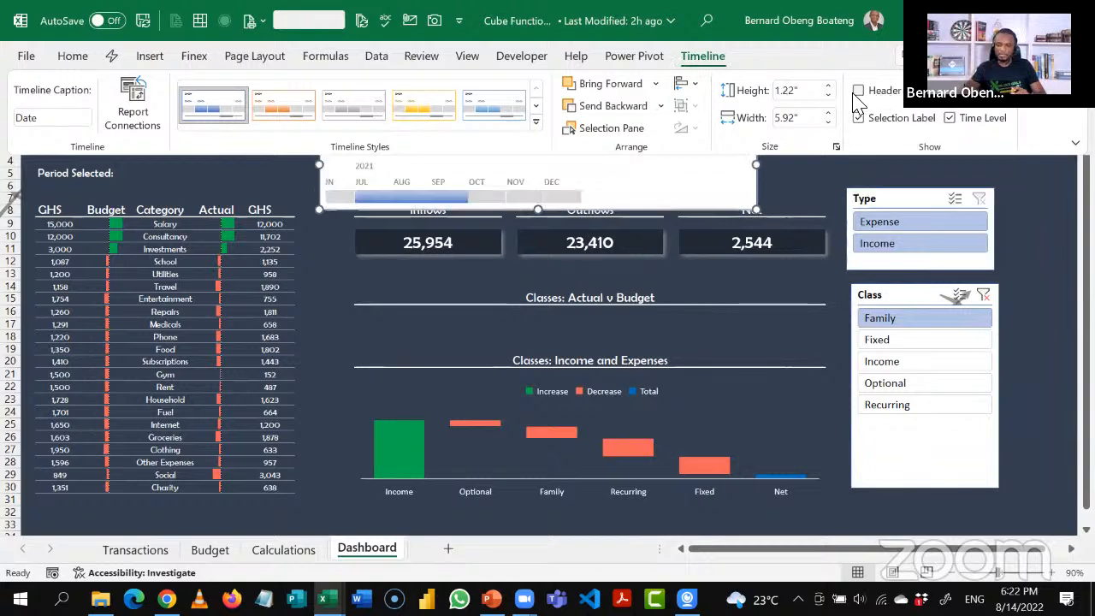
pyautogui.click(956, 106)
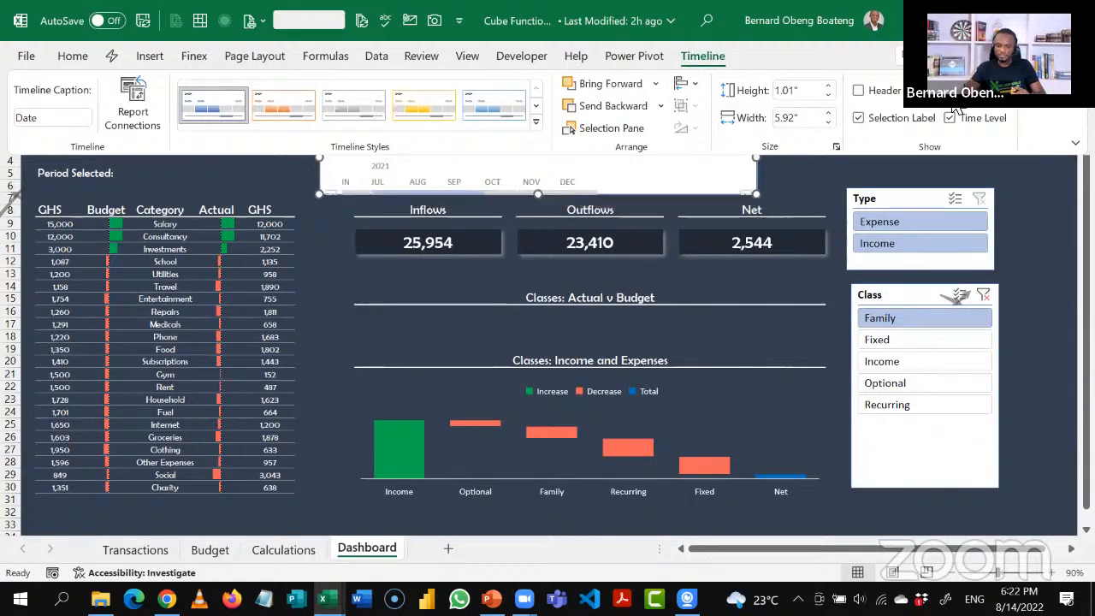
pyautogui.click(861, 121)
pyautogui.click(579, 195)
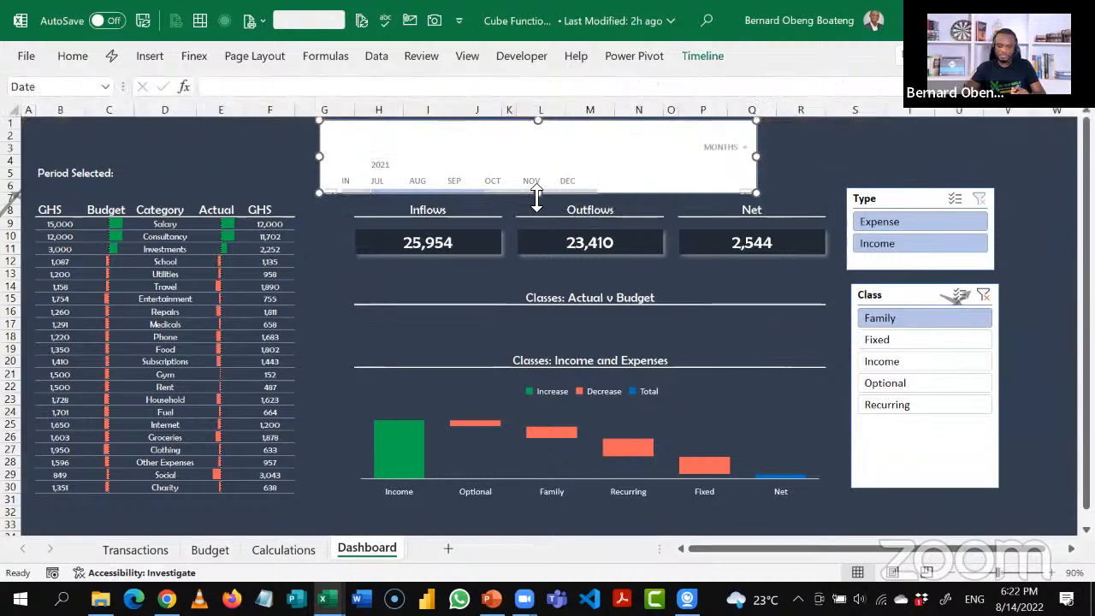
pyautogui.moveTo(537, 193); pyautogui.dragTo(537, 223)
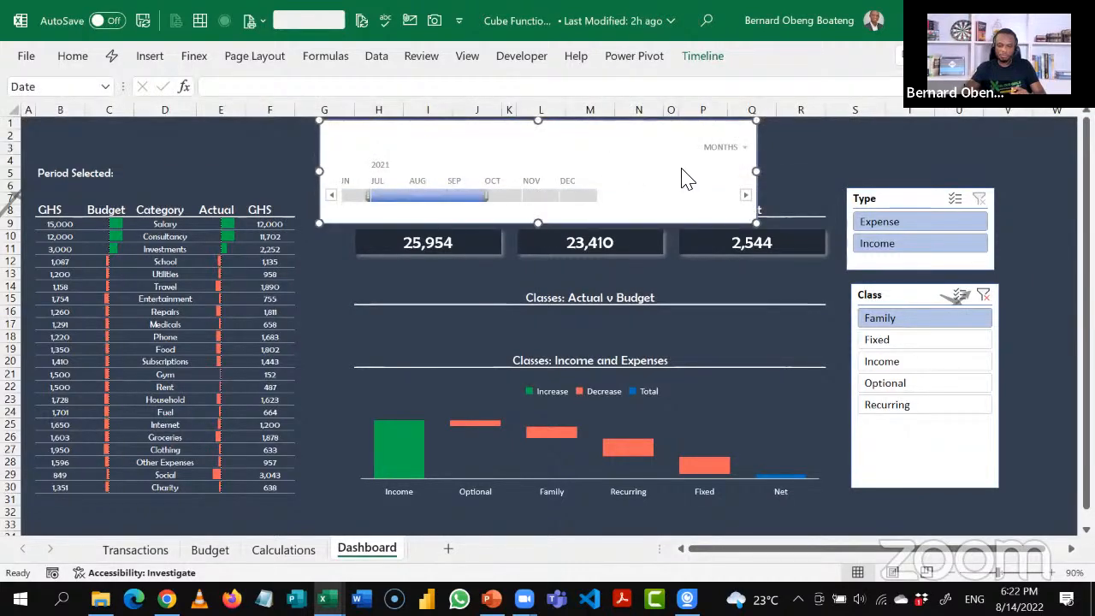
# Hide the Date timeline's time level and resize the timeline to about 1.31 inches high.
pyautogui.click(704, 57)
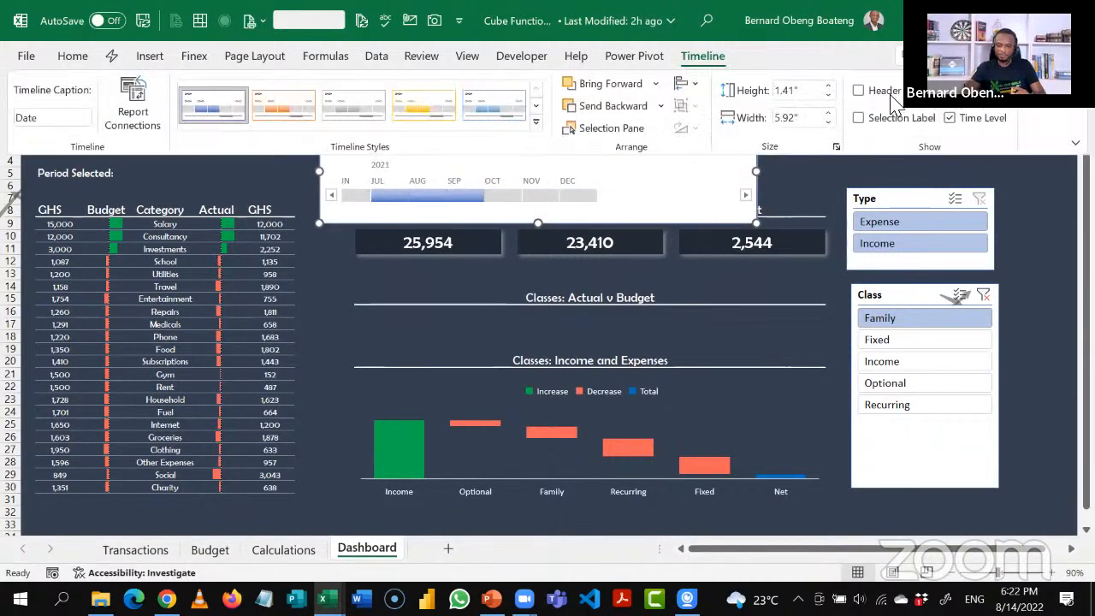
pyautogui.click(948, 120)
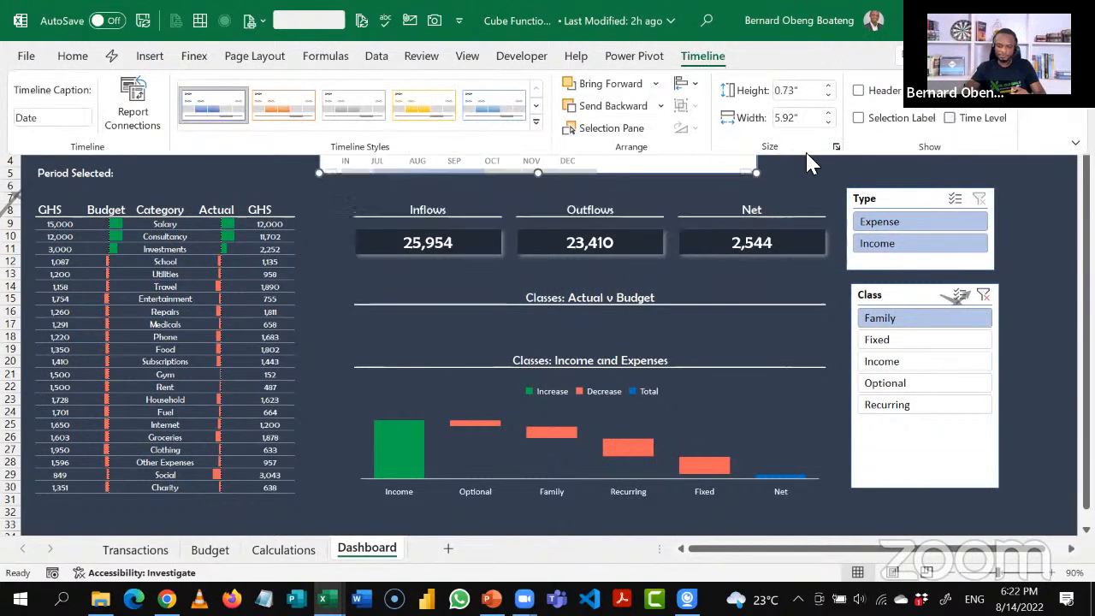
pyautogui.click(539, 169)
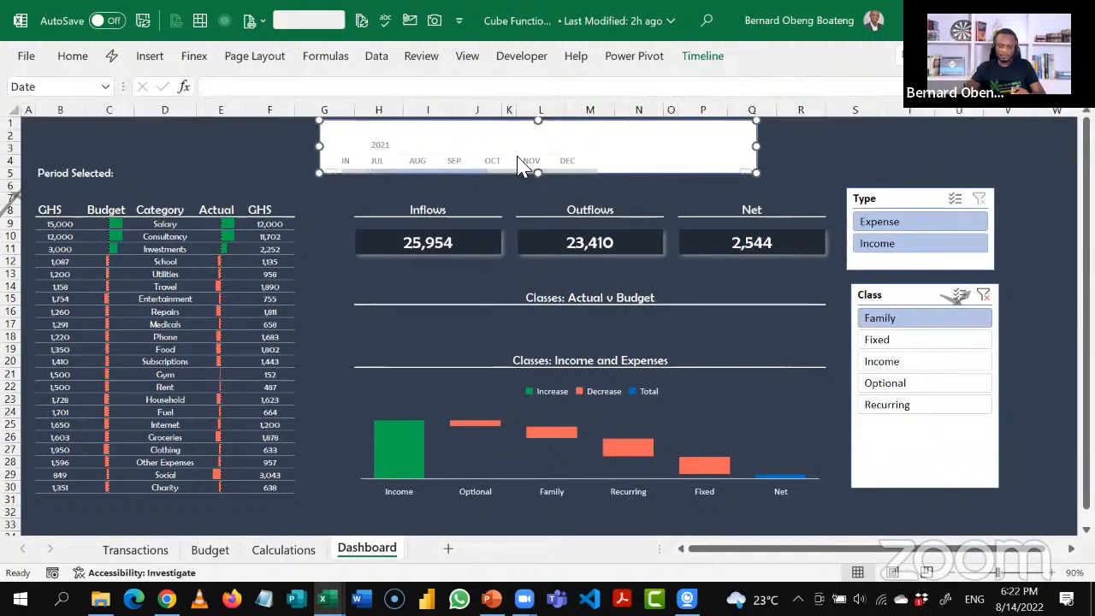
pyautogui.moveTo(537, 174); pyautogui.dragTo(534, 214)
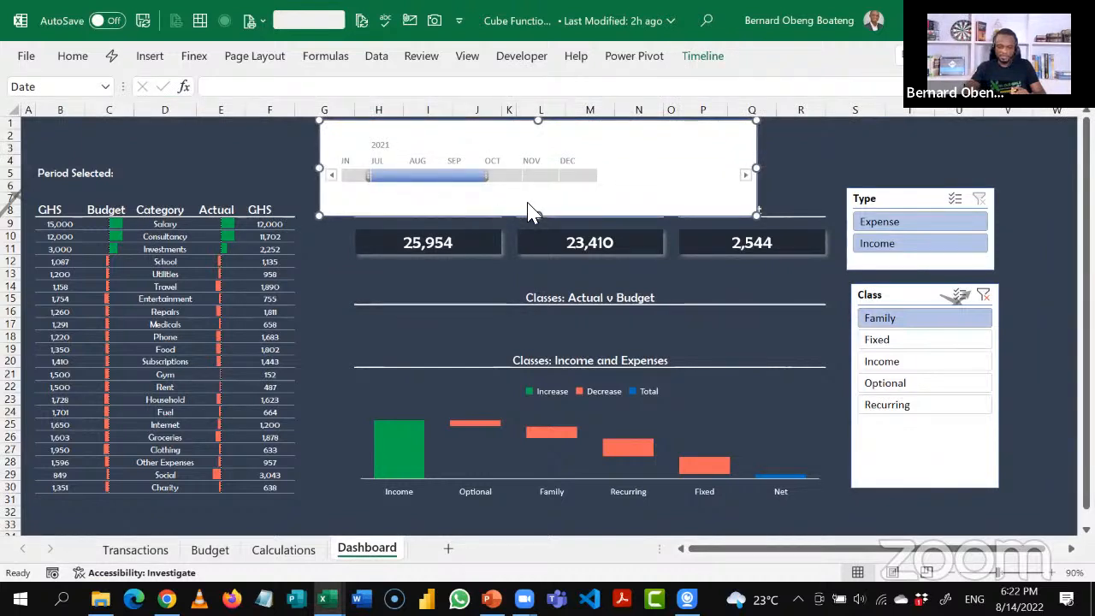
# Turn the Date timeline's scrollbar back on and make the timeline taller, down to about row 9.
pyautogui.click(717, 58)
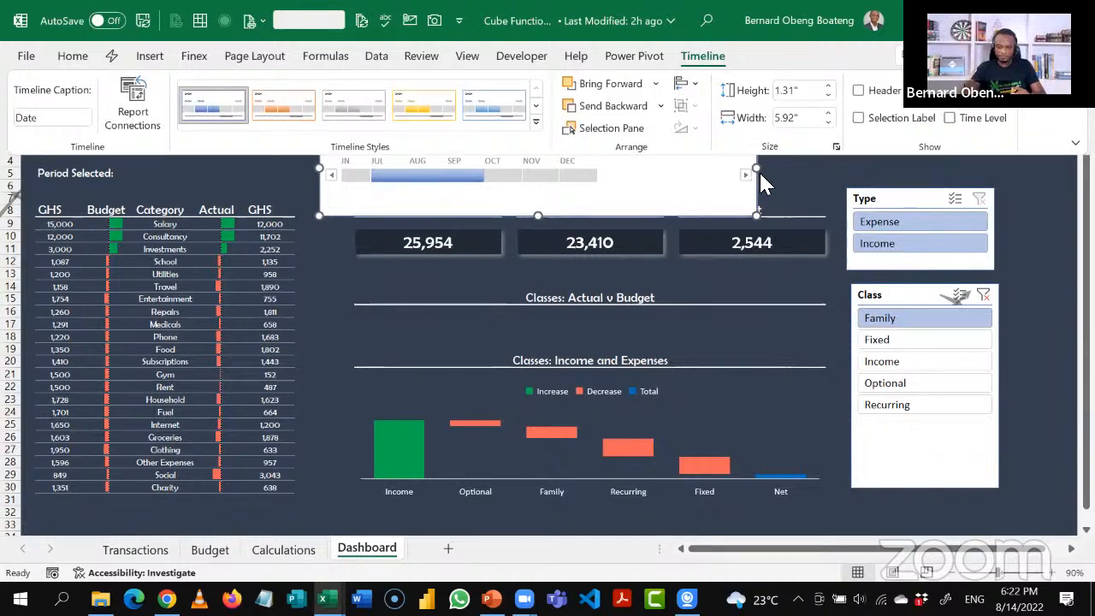
pyautogui.click(947, 89)
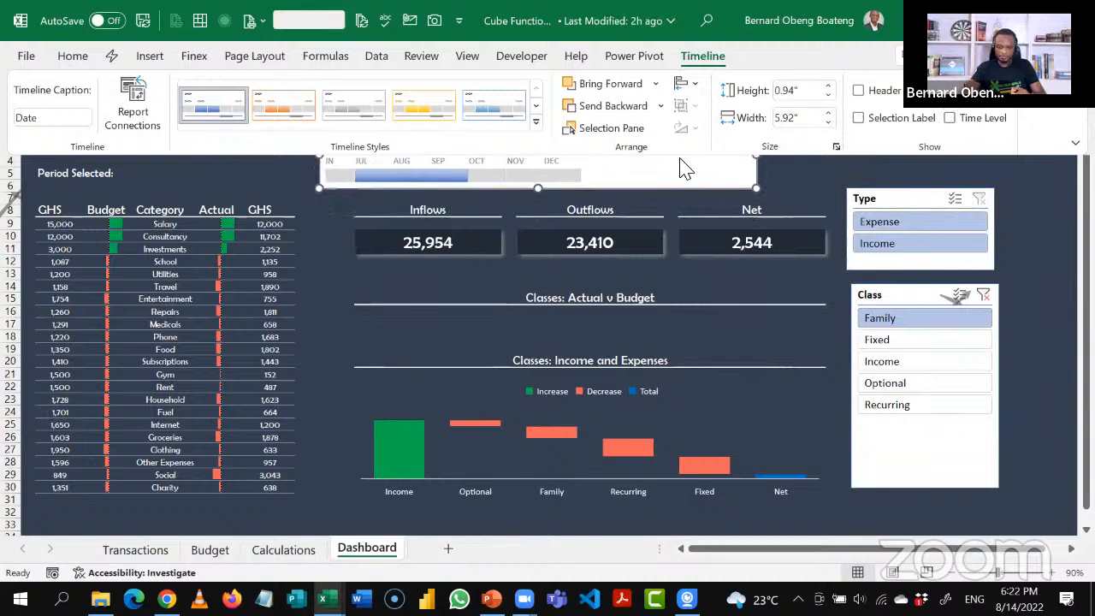
pyautogui.click(537, 181)
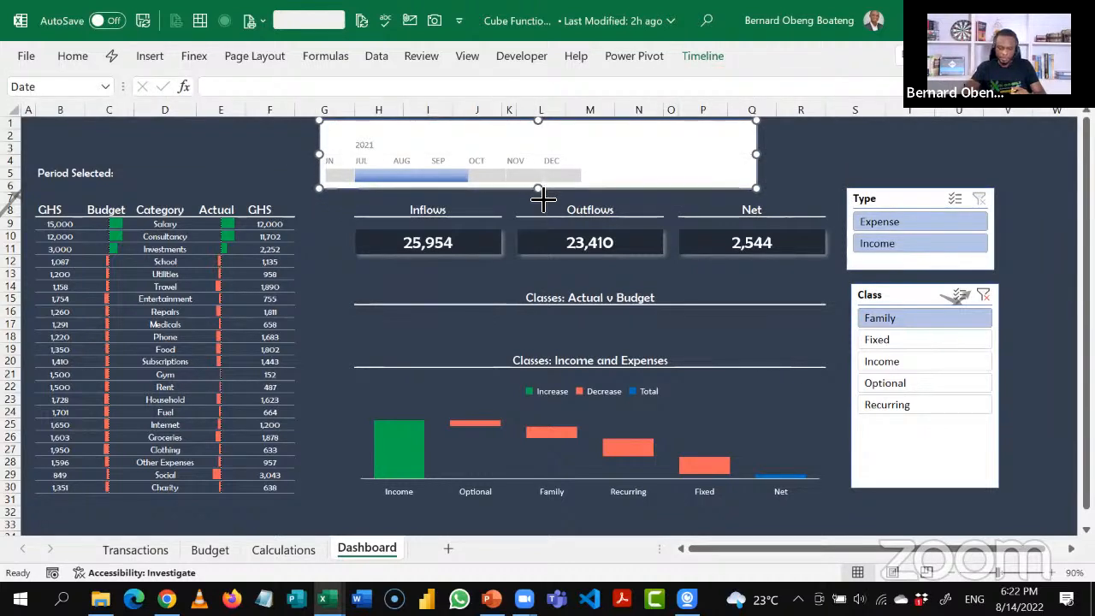
pyautogui.moveTo(537, 188); pyautogui.dragTo(534, 224)
# Move the Date timeline below the category list, starting at about row 32.
pyautogui.moveTo(488, 196); pyautogui.dragTo(404, 203)
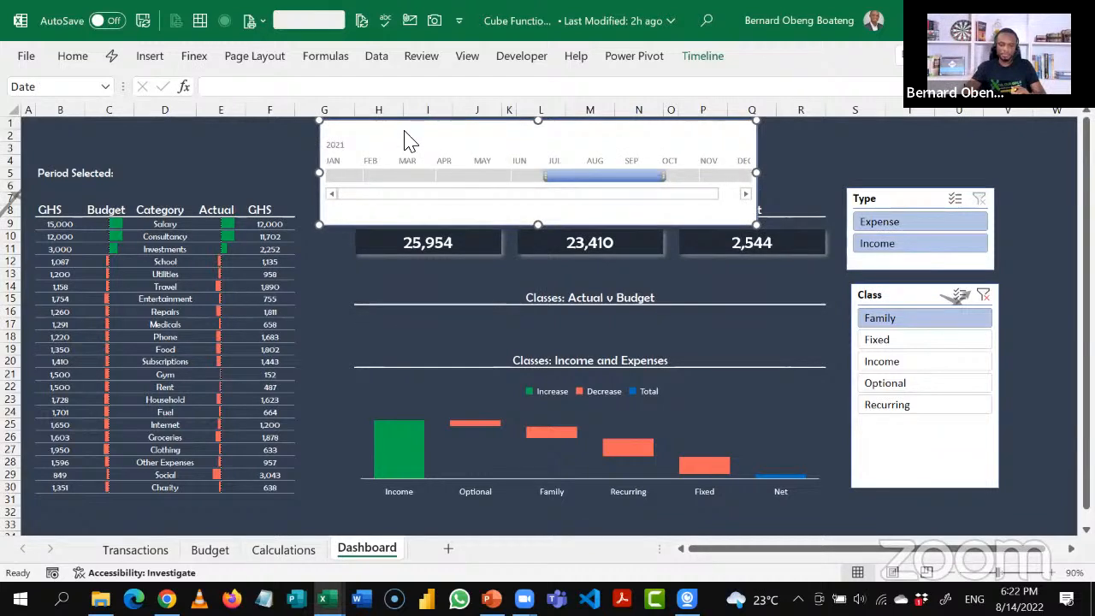
pyautogui.moveTo(498, 131); pyautogui.dragTo(225, 510)
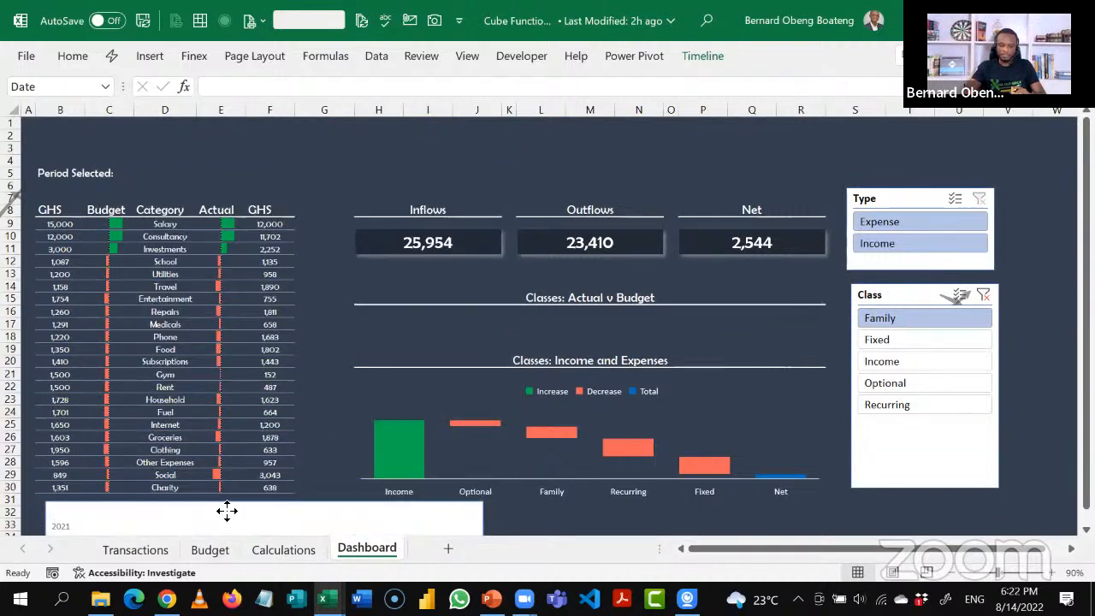
# Duplicate the Type slicer's current style and name the new slicer style fINEX 2.
pyautogui.click(900, 205)
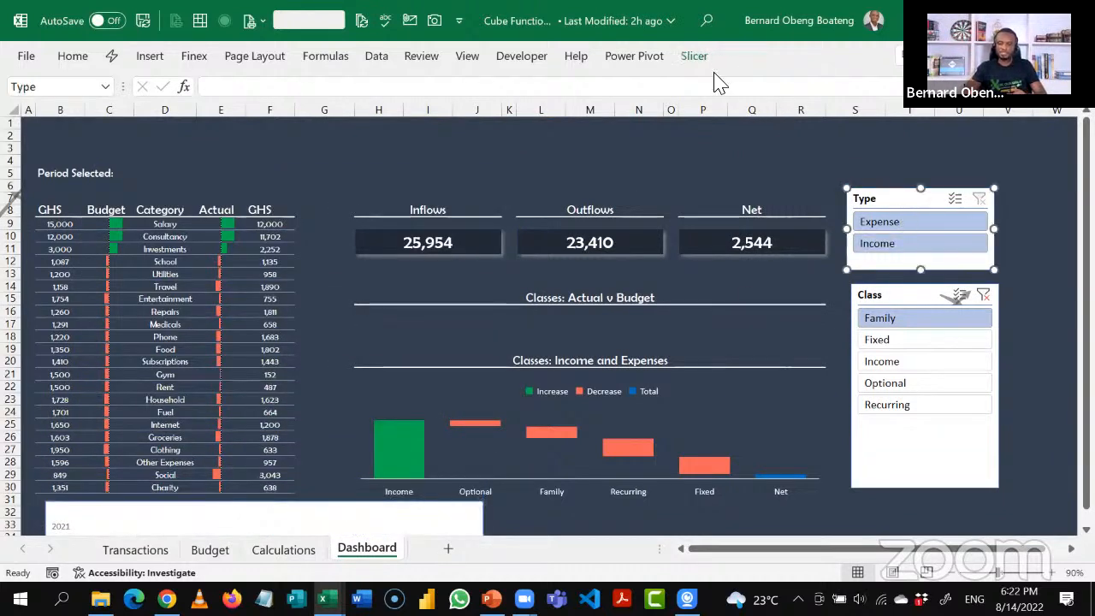
pyautogui.click(701, 61)
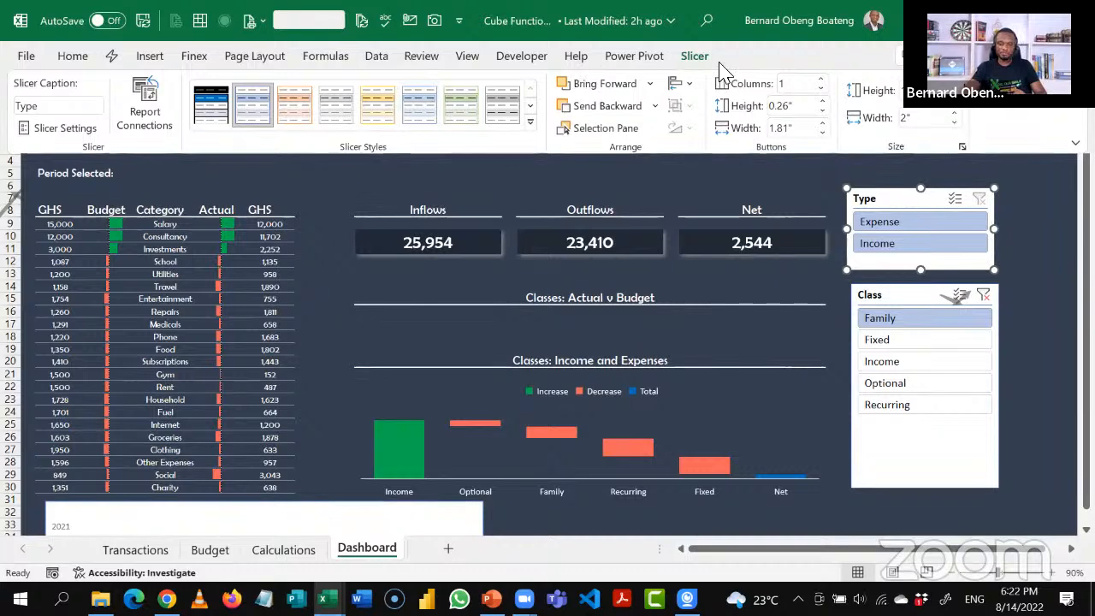
pyautogui.rightClick(261, 122)
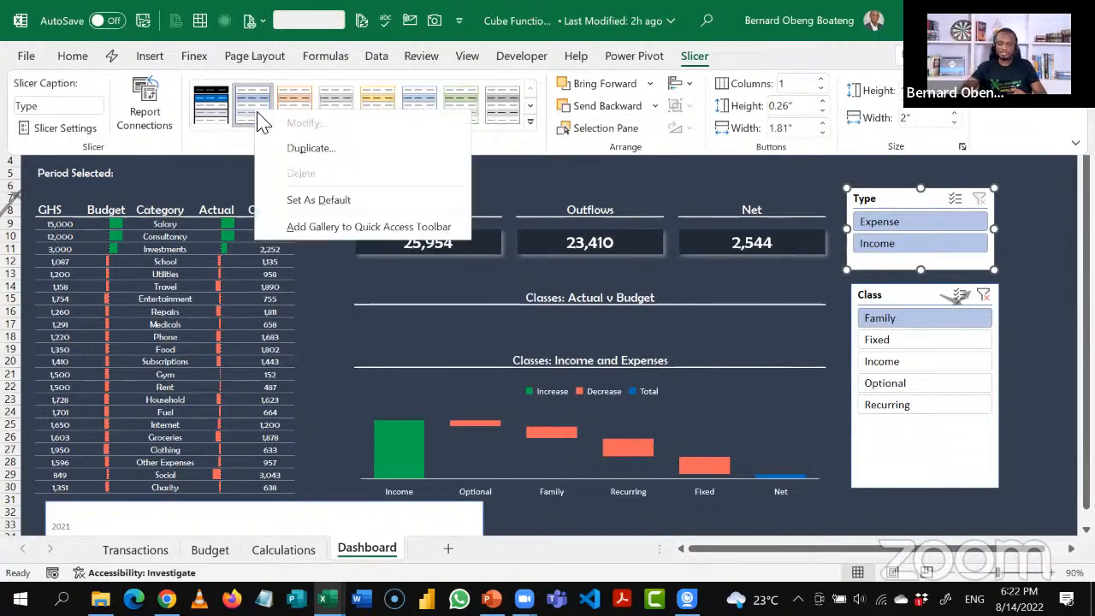
pyautogui.click(287, 147)
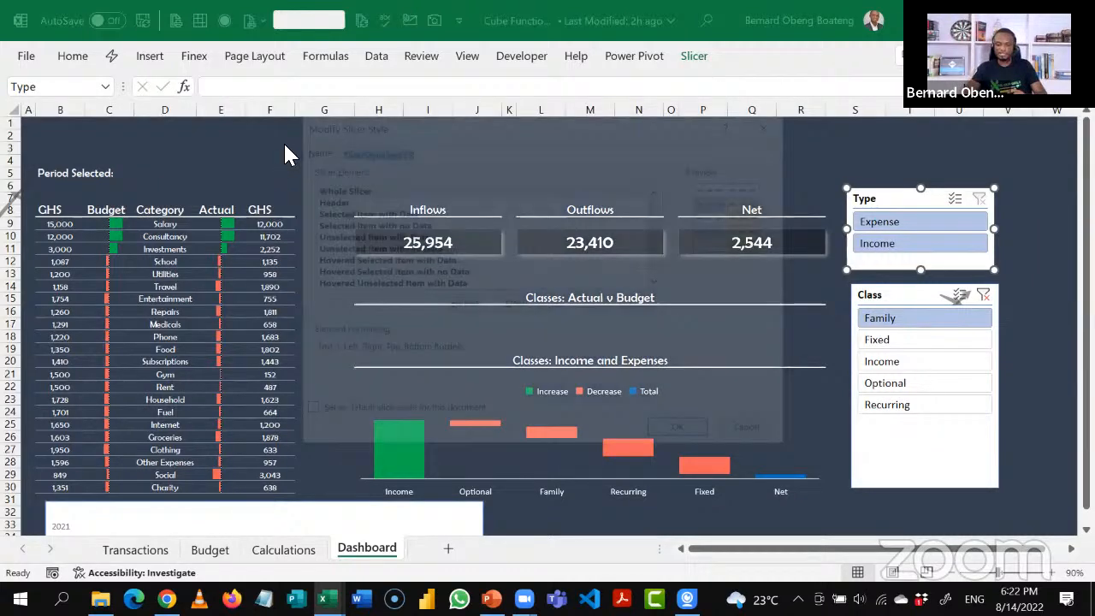
pyautogui.write('fi')
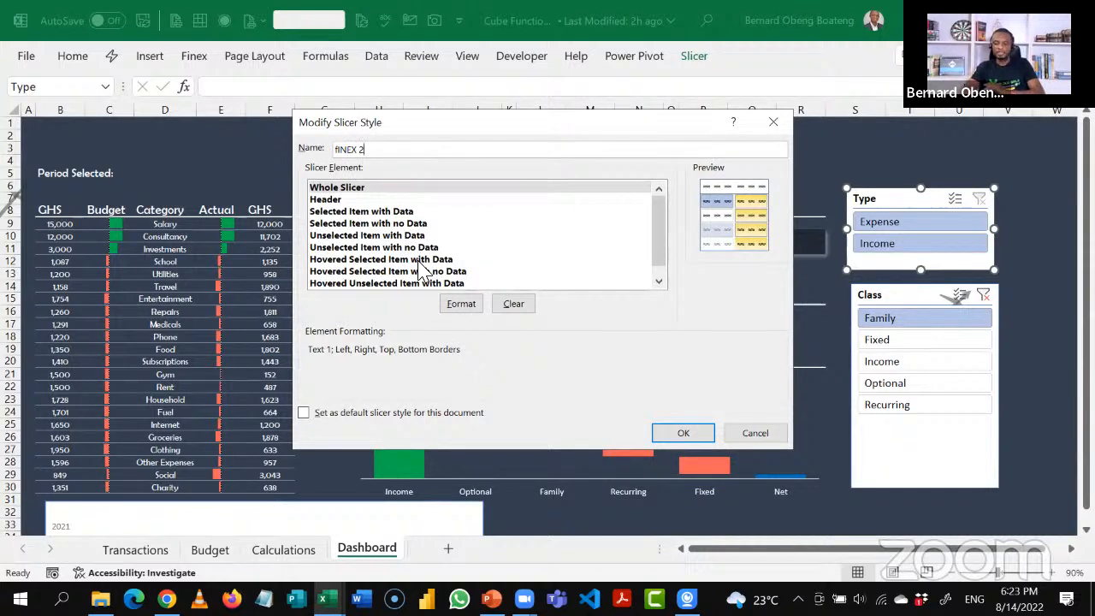
# Format the style's Whole Slicer element with the dashboard's dark blue-gray fill, no borders and white font.
pyautogui.click(446, 190)
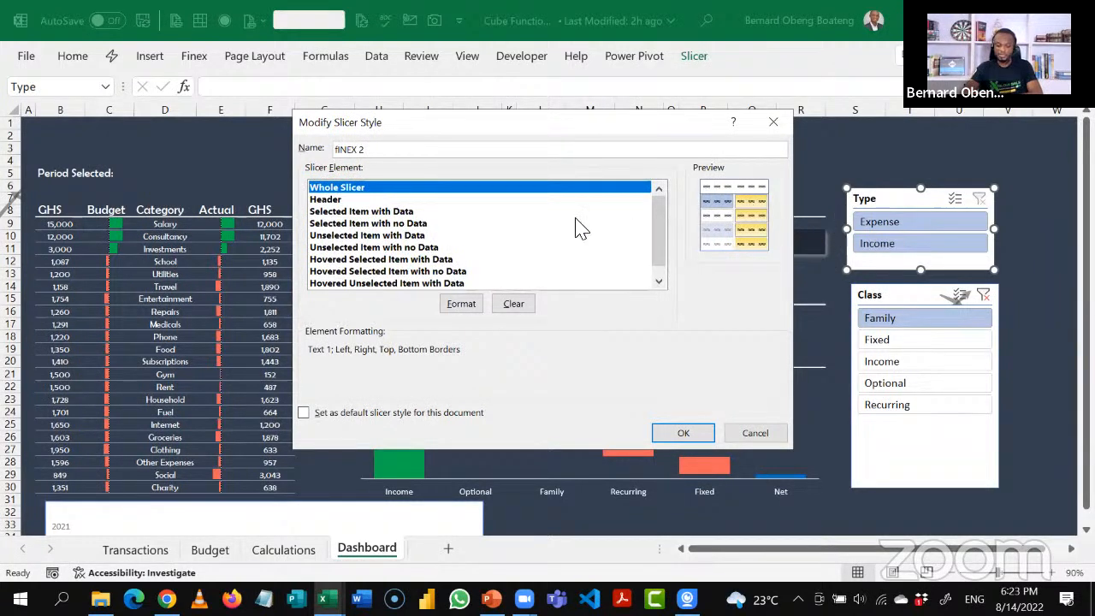
pyautogui.click(460, 311)
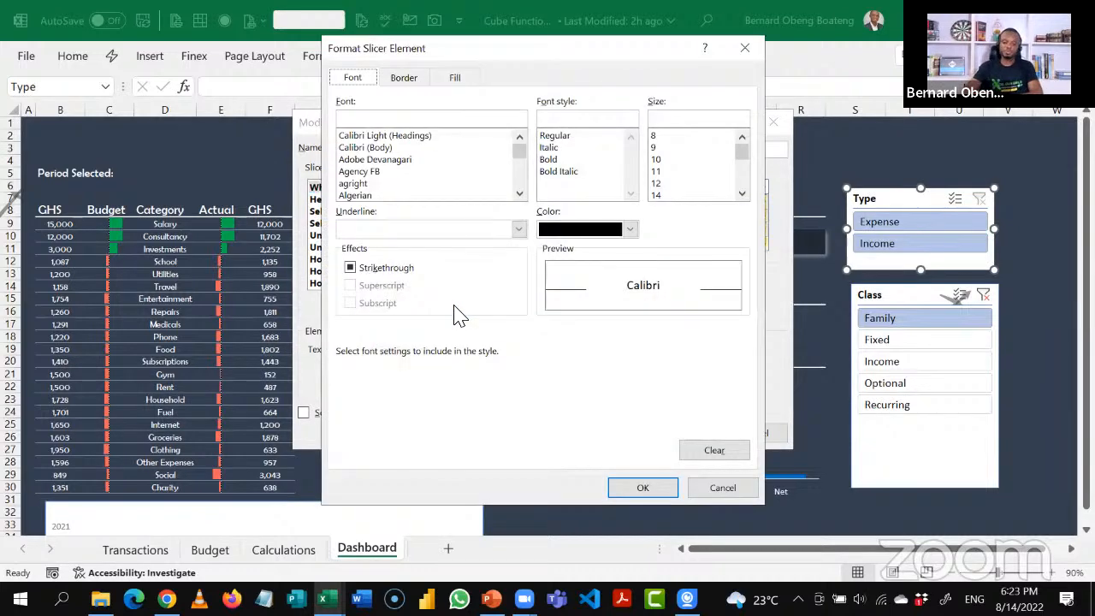
pyautogui.click(455, 78)
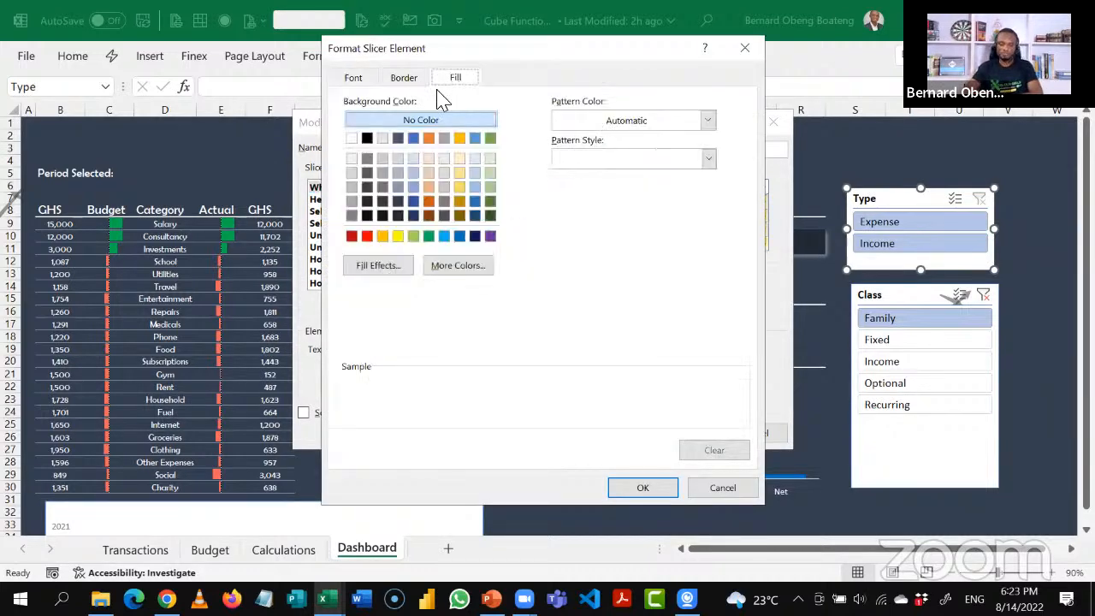
pyautogui.click(398, 201)
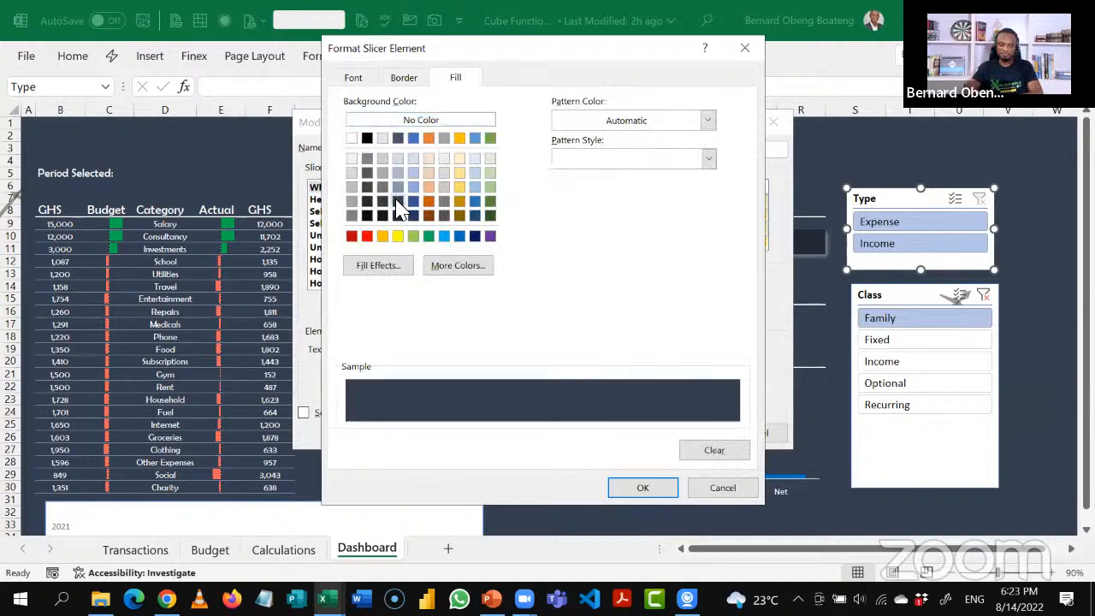
pyautogui.click(413, 83)
pyautogui.click(523, 135)
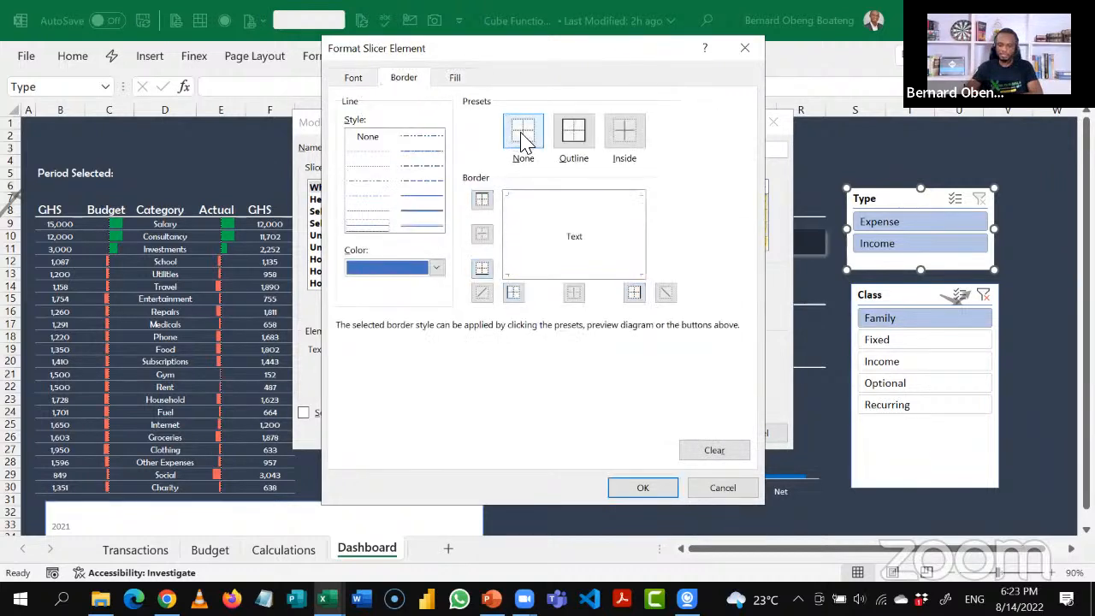
pyautogui.click(354, 78)
pyautogui.click(631, 230)
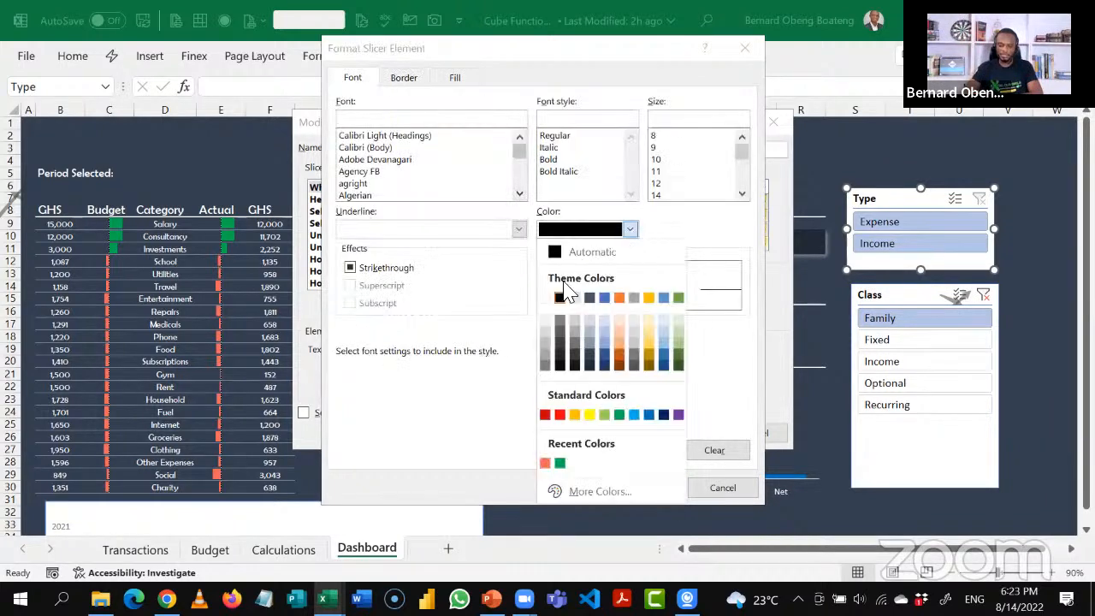
pyautogui.click(546, 299)
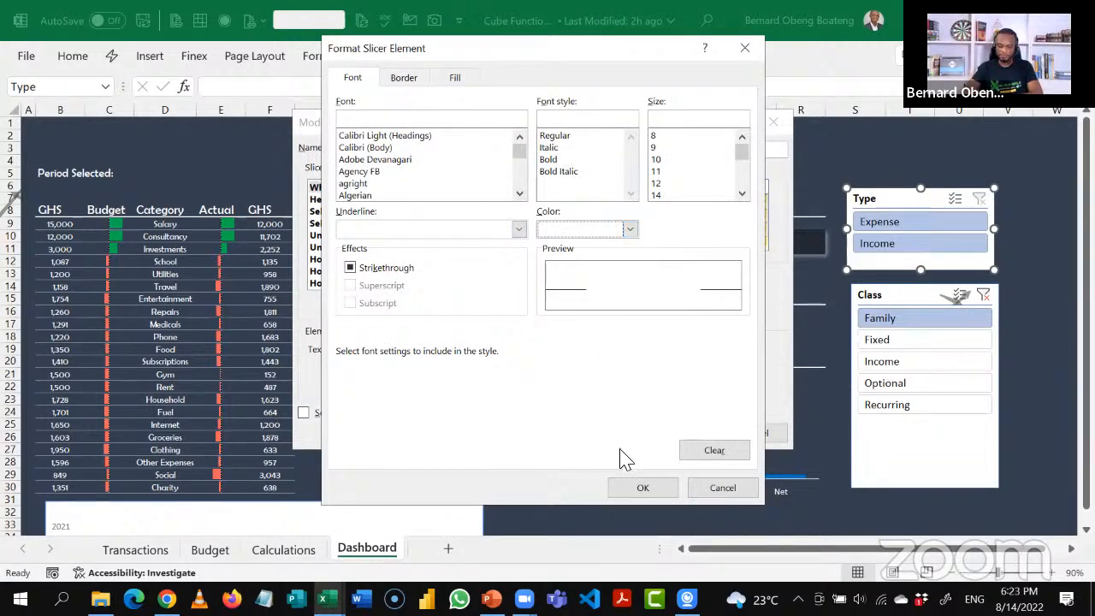
pyautogui.click(643, 487)
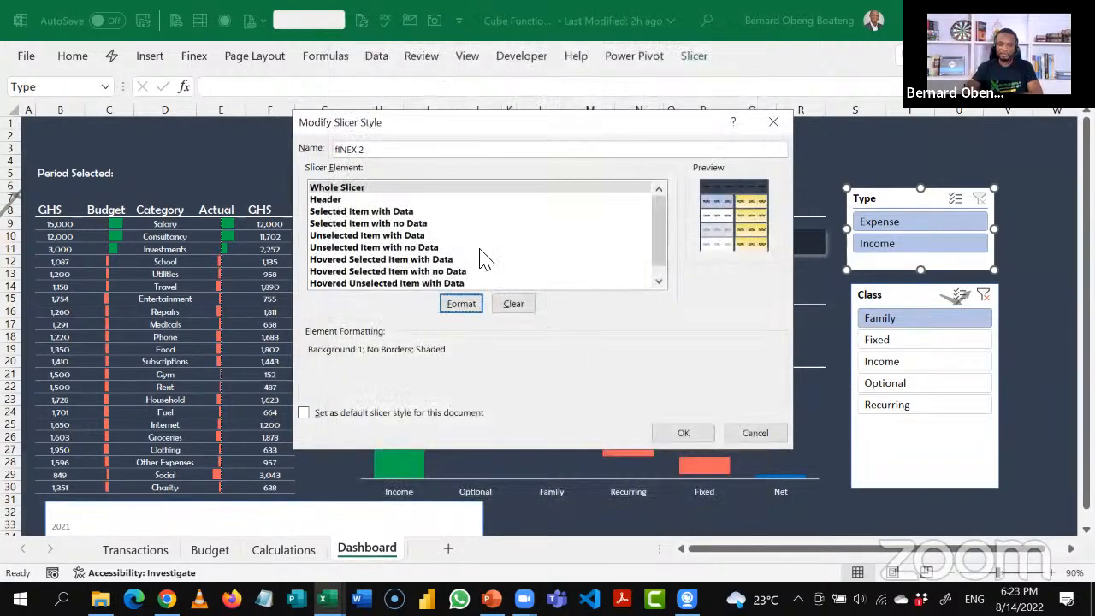
# Format the style's Header element with white font and a white bottom border, leaving the fill at No Color.
pyautogui.click(342, 200)
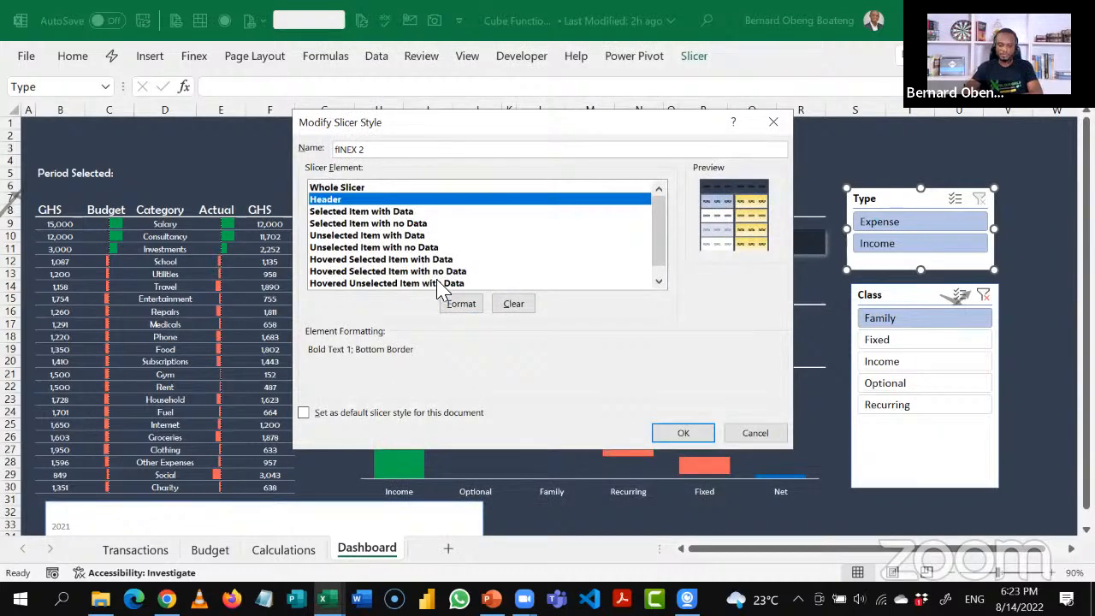
pyautogui.click(457, 308)
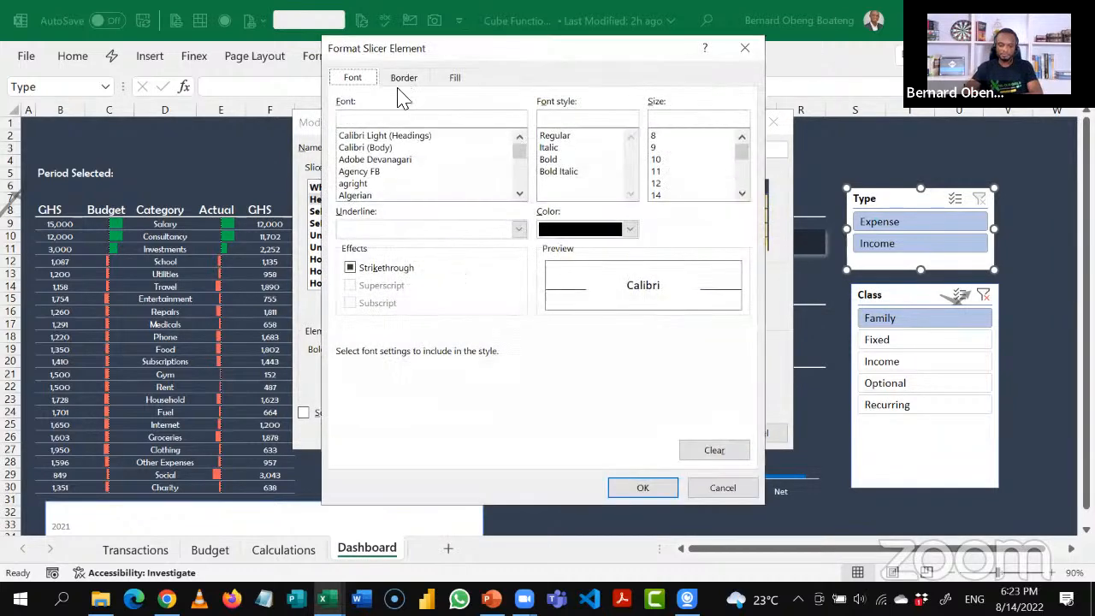
pyautogui.click(633, 229)
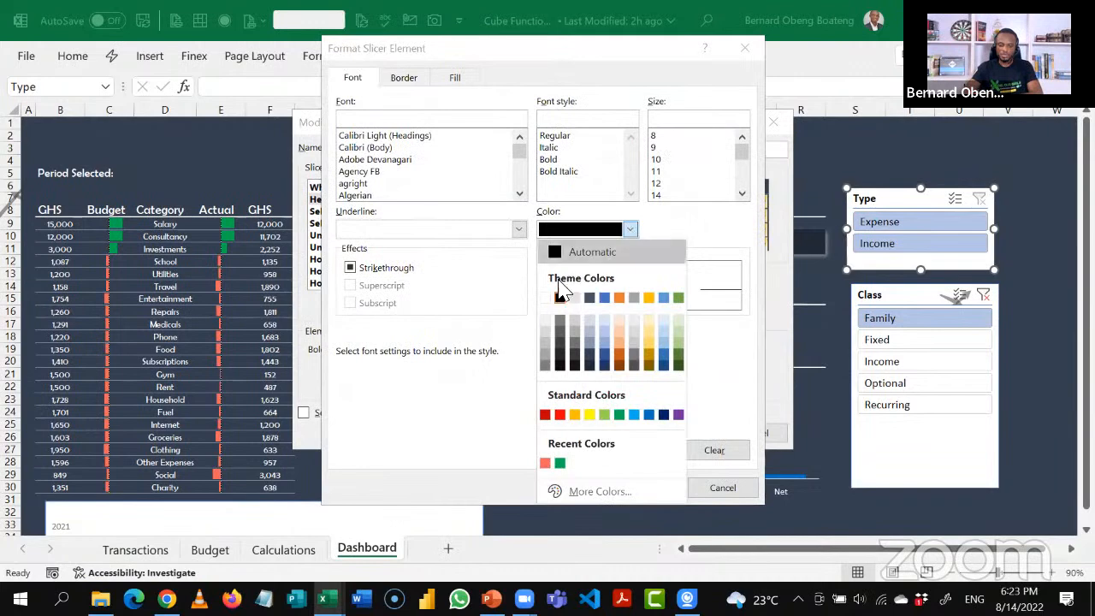
pyautogui.click(548, 310)
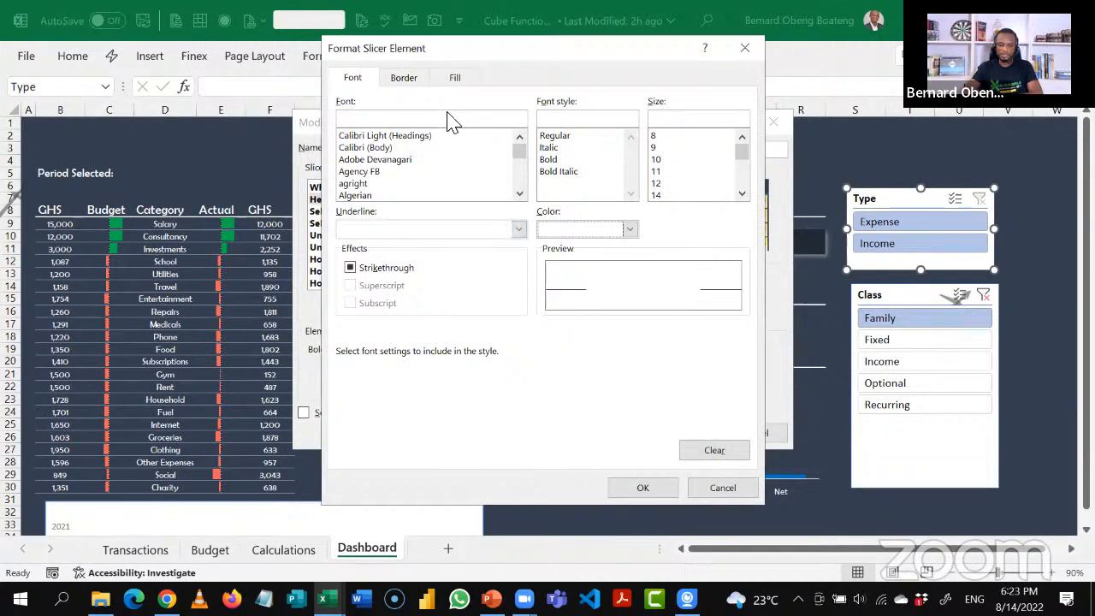
pyautogui.click(405, 80)
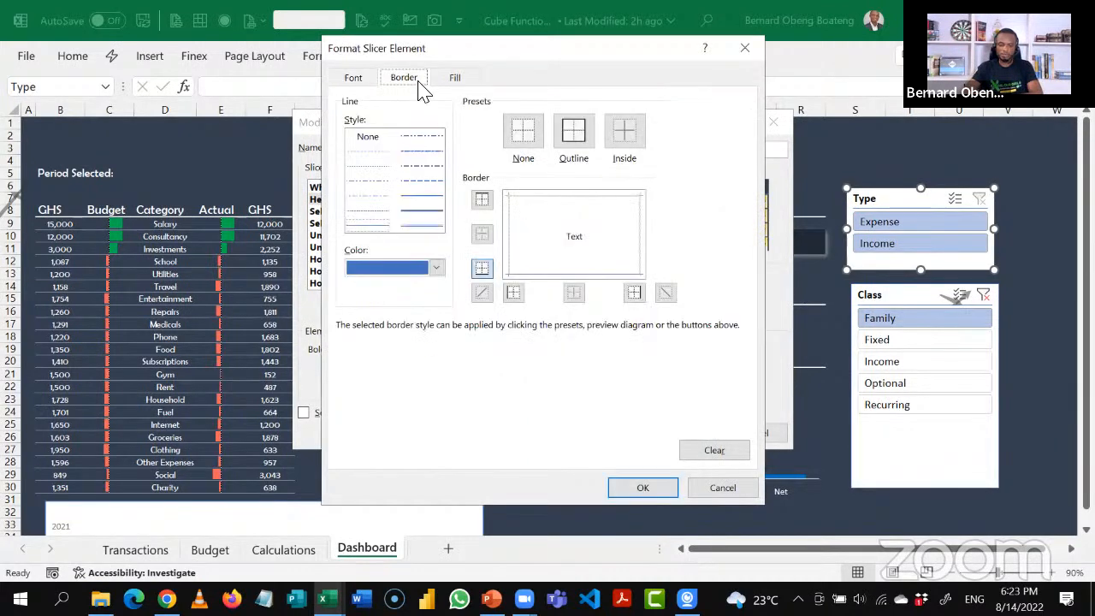
pyautogui.click(436, 270)
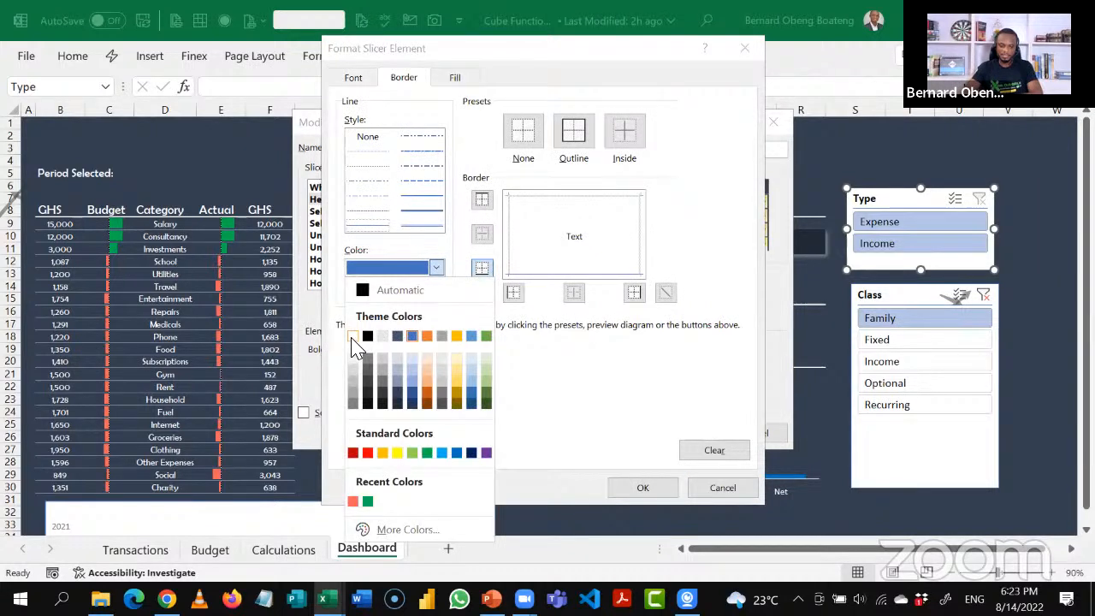
pyautogui.click(353, 336)
pyautogui.click(484, 271)
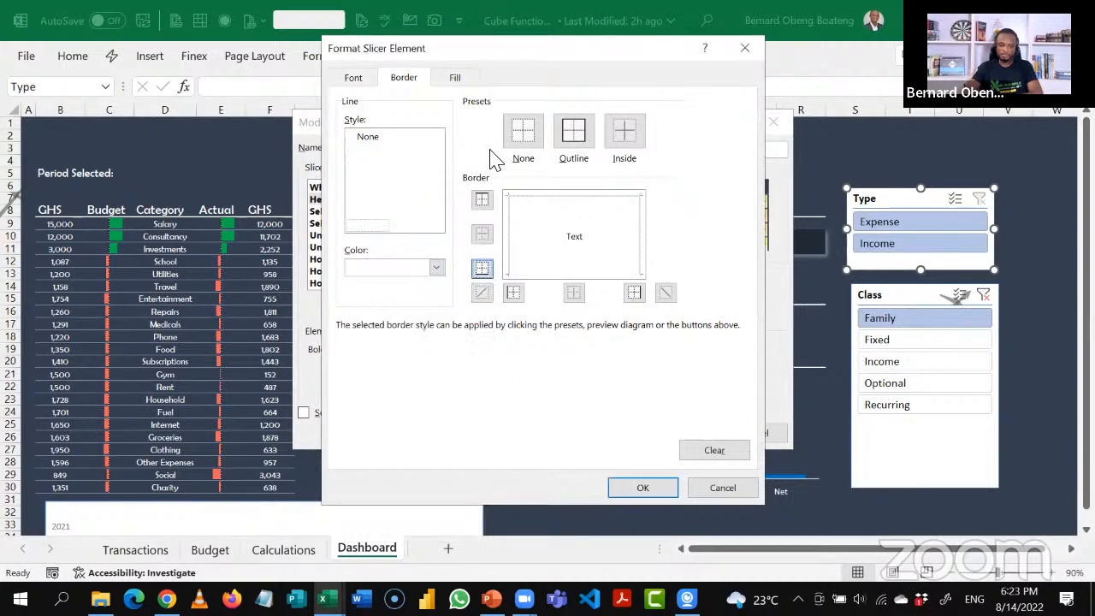
pyautogui.click(455, 80)
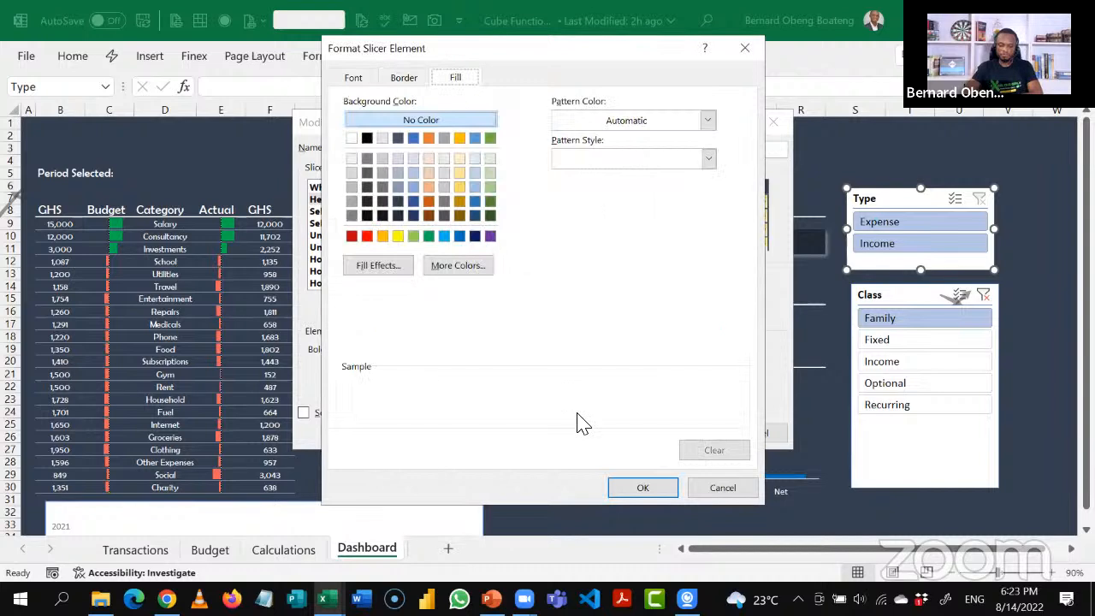
pyautogui.click(643, 487)
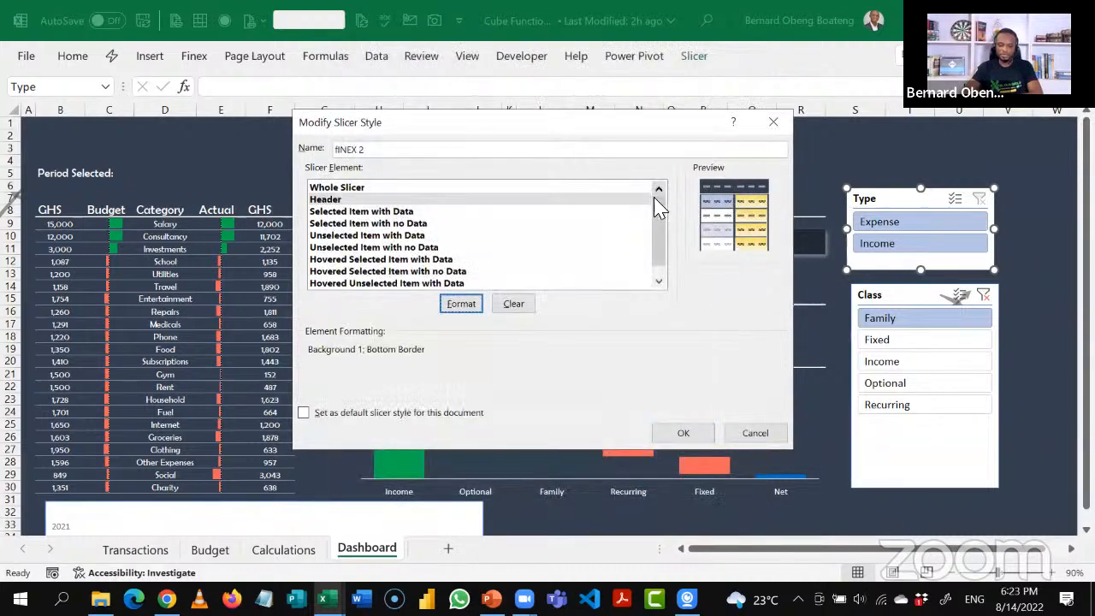
# Format Selected Item with Data with a standard blue fill, no borders and white font, and save the slicer style.
pyautogui.click(401, 211)
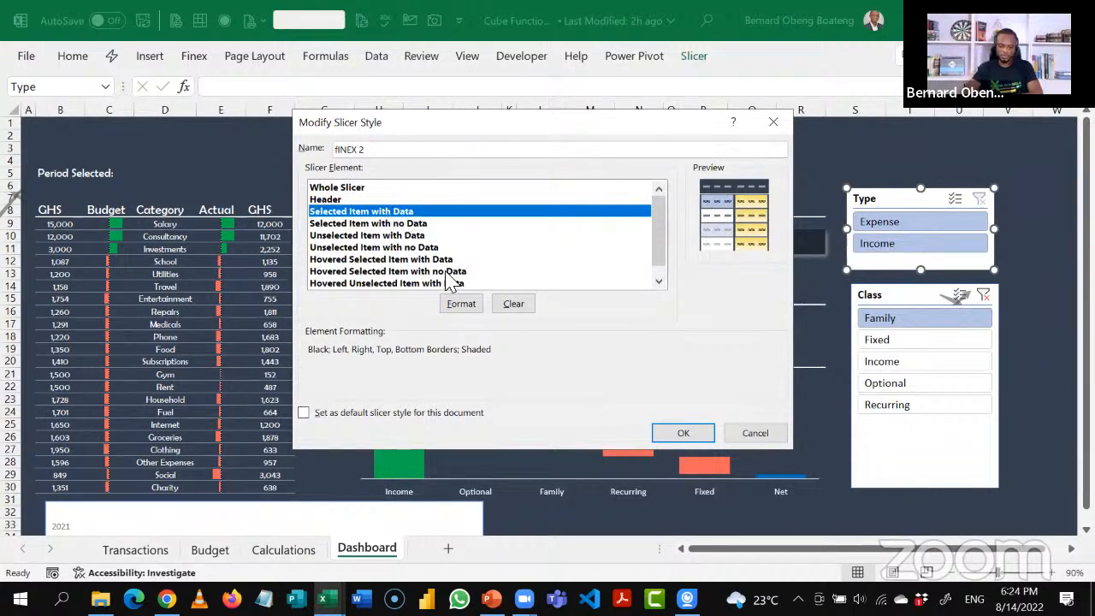
pyautogui.click(462, 304)
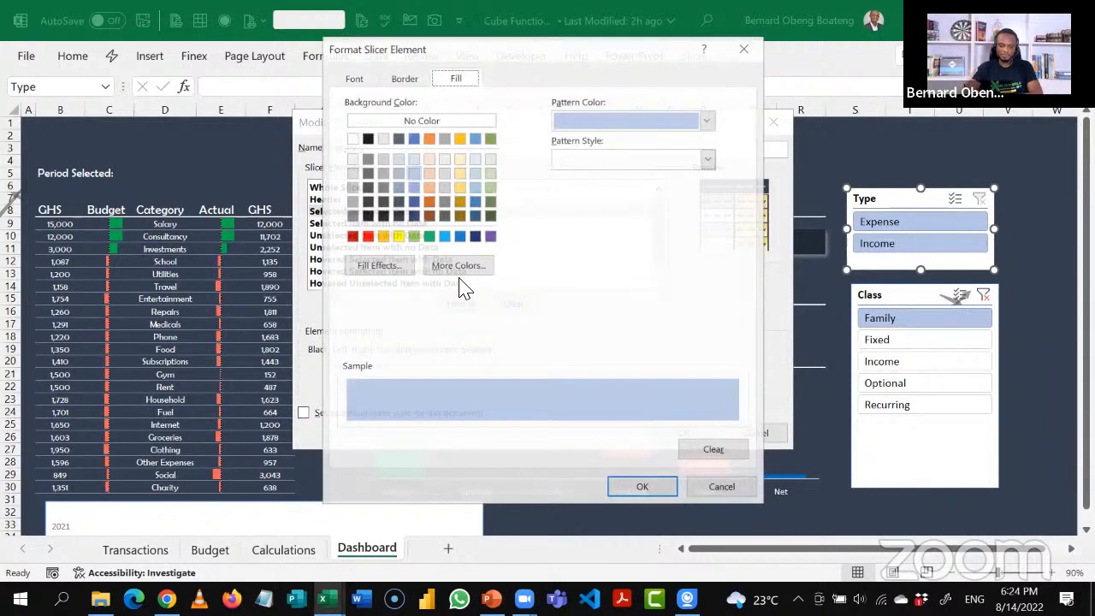
pyautogui.click(460, 237)
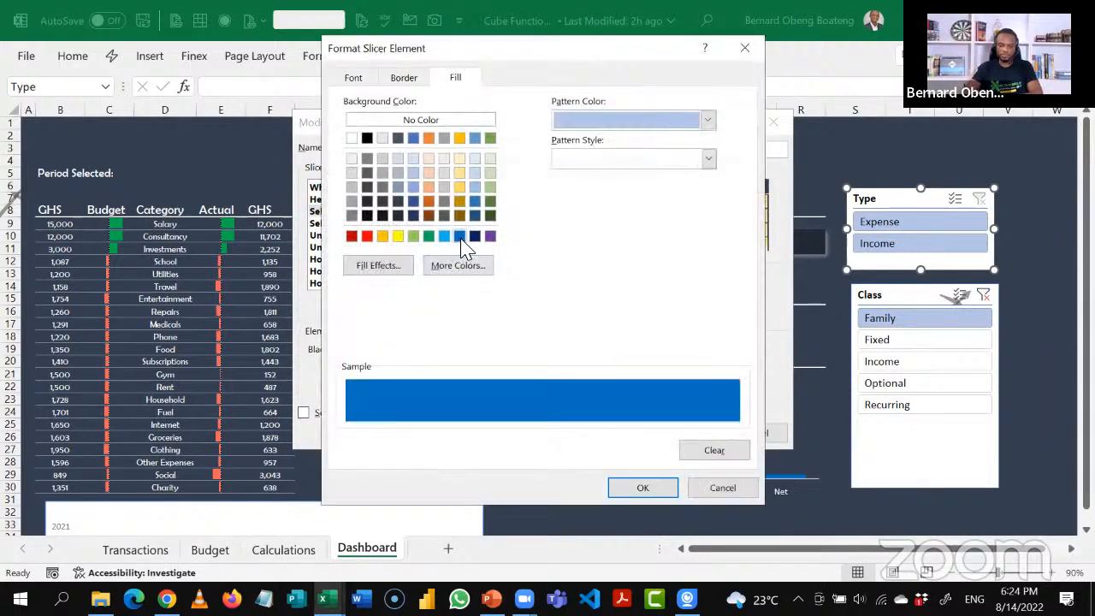
pyautogui.click(405, 78)
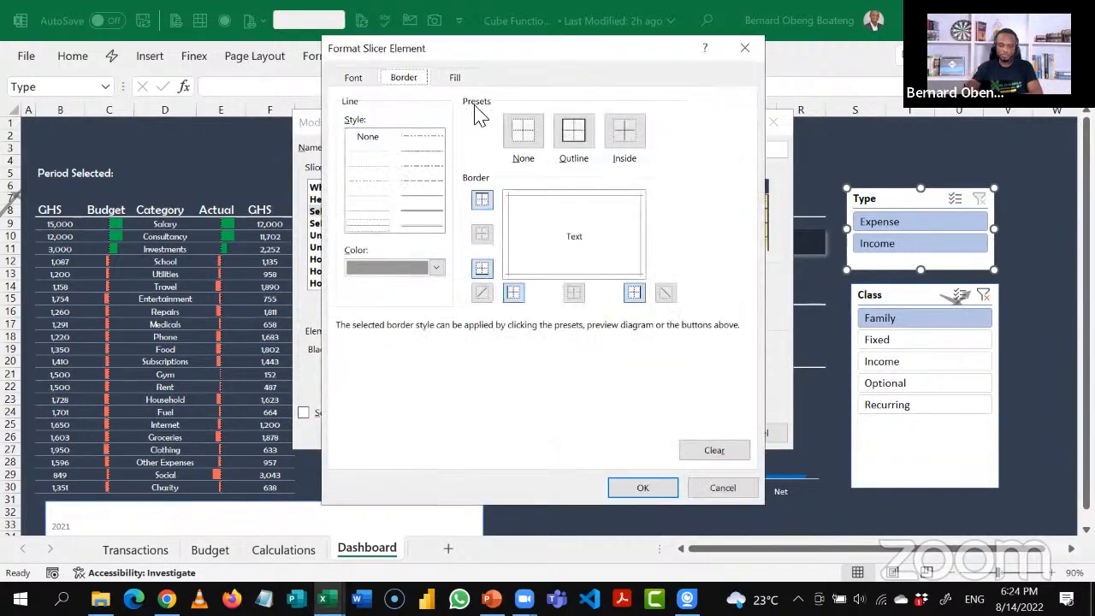
pyautogui.click(364, 78)
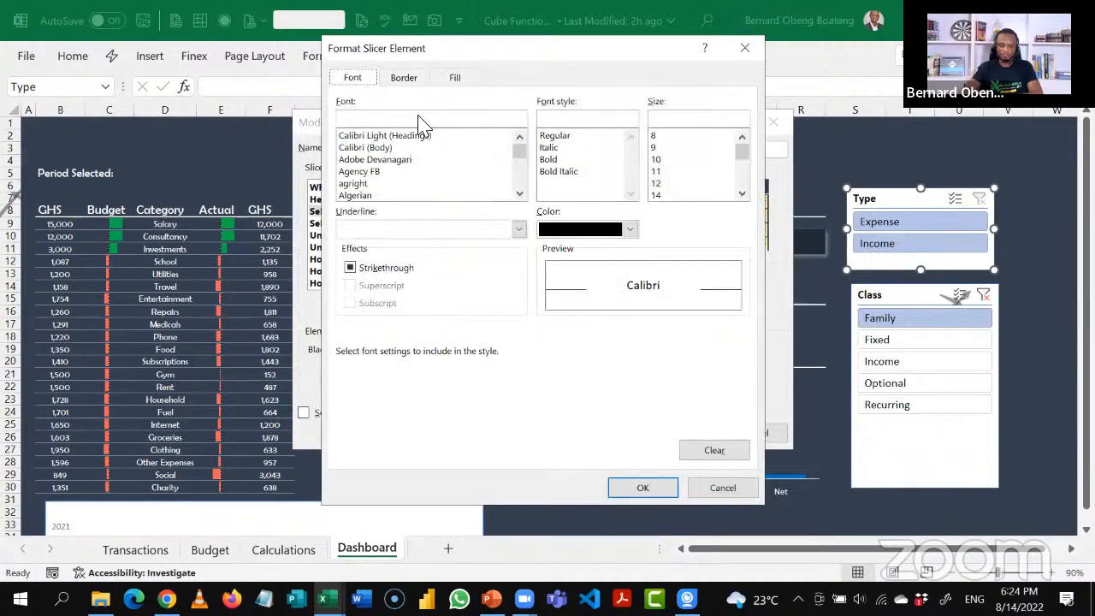
pyautogui.click(629, 229)
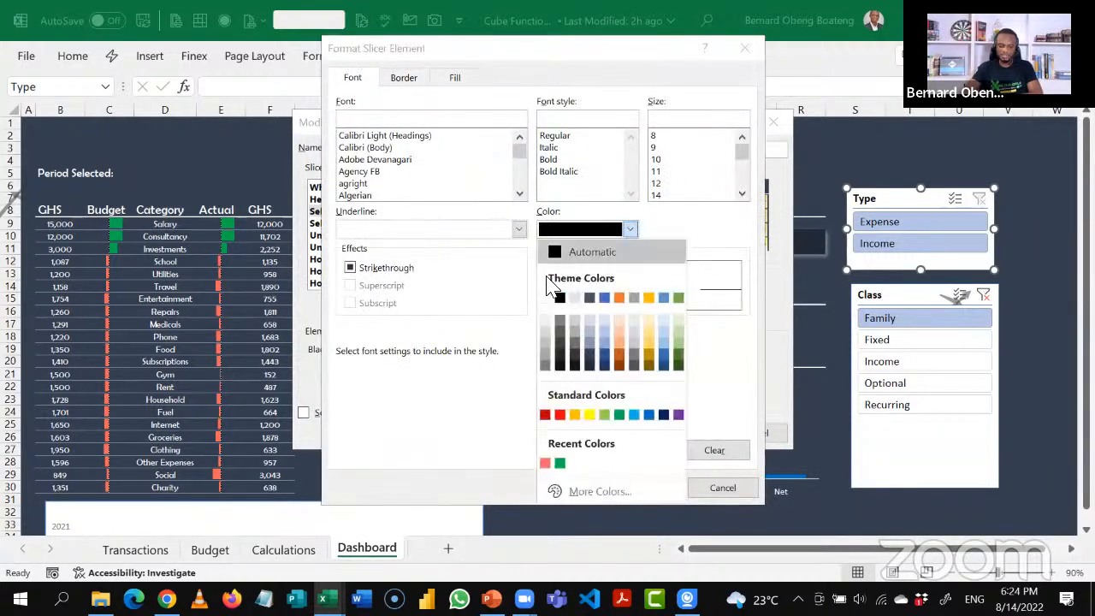
pyautogui.click(545, 296)
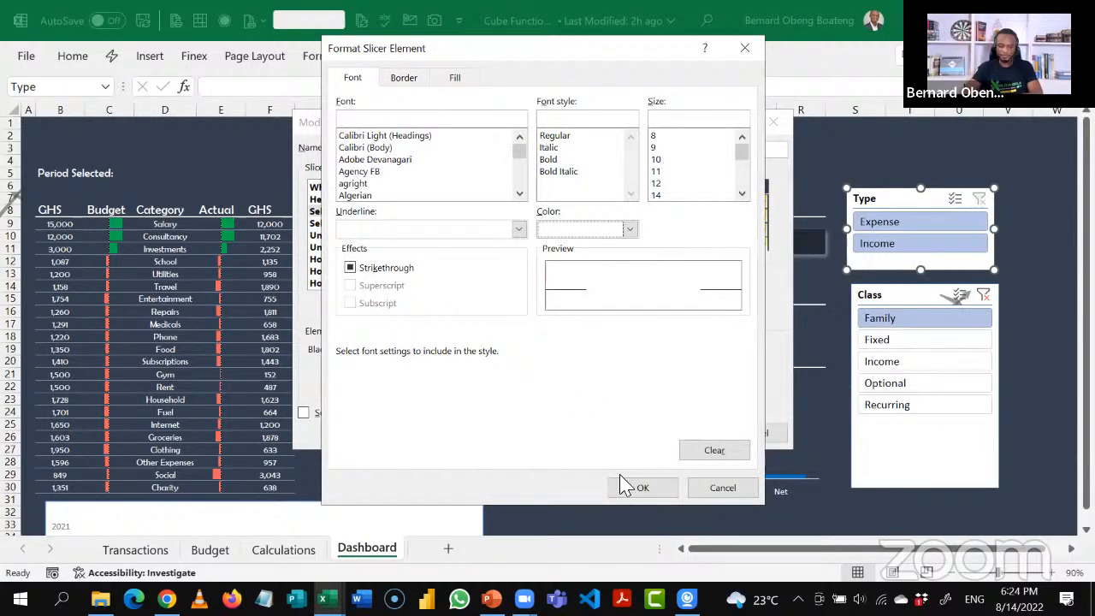
pyautogui.click(637, 487)
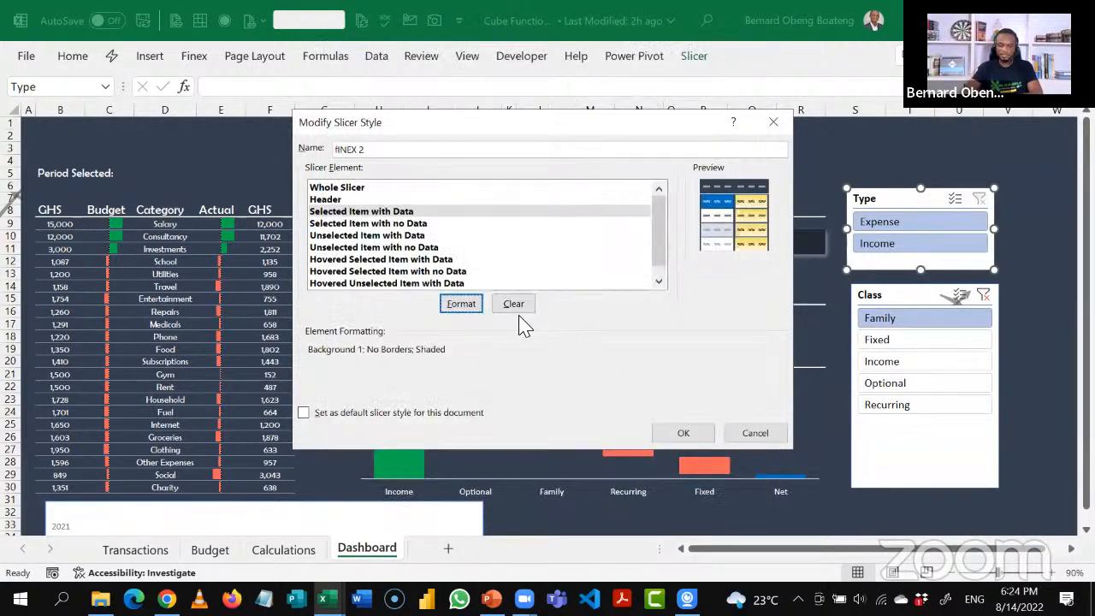
pyautogui.click(667, 435)
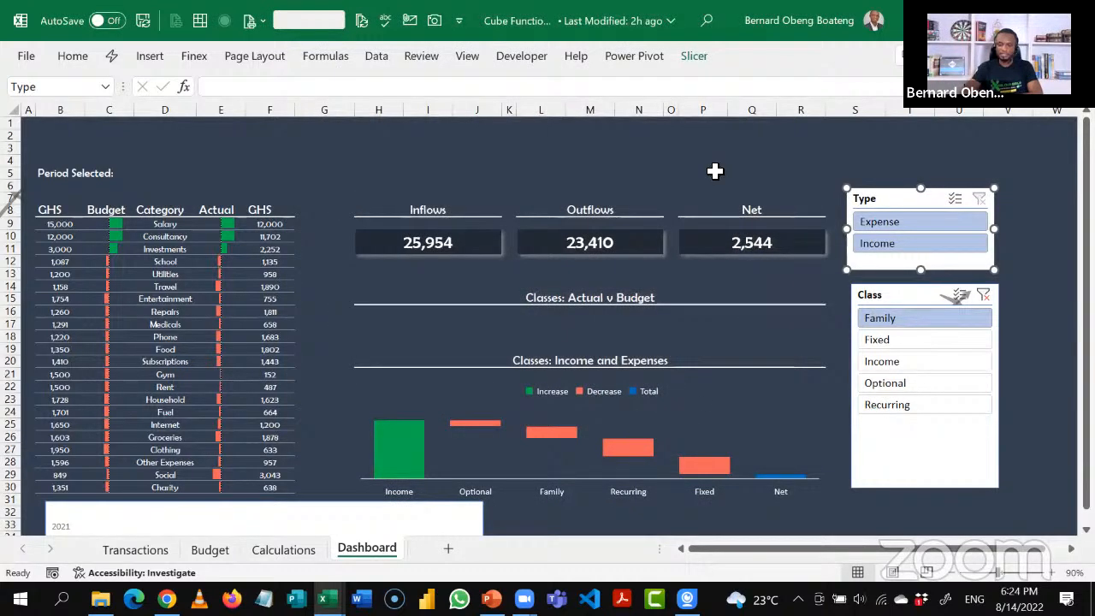
# Apply the fINEX 2 style to the Type slicer and deselect it.
pyautogui.click(697, 57)
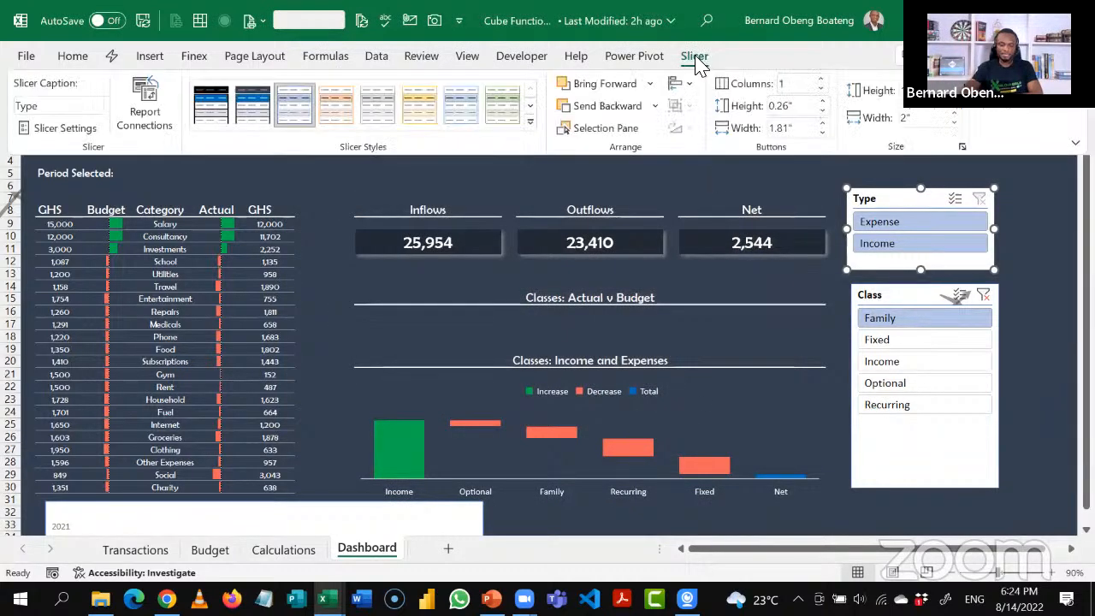
pyautogui.click(263, 126)
pyautogui.click(778, 185)
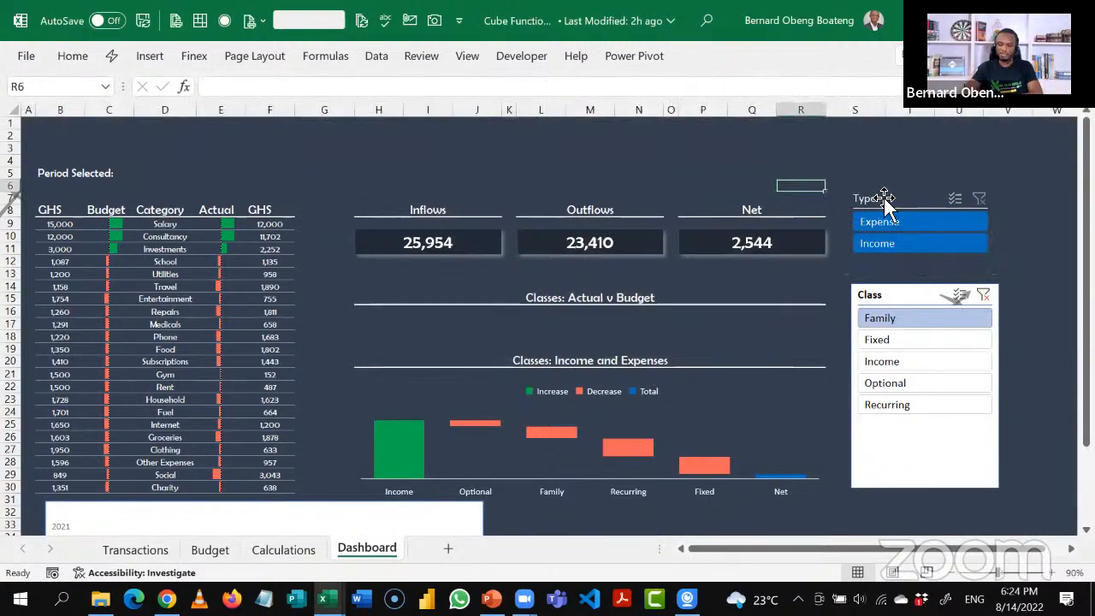
# Move the Type slicer down slightly to start at about row 7 and the Class slicer down to about row 16.
pyautogui.moveTo(884, 197); pyautogui.dragTo(884, 205)
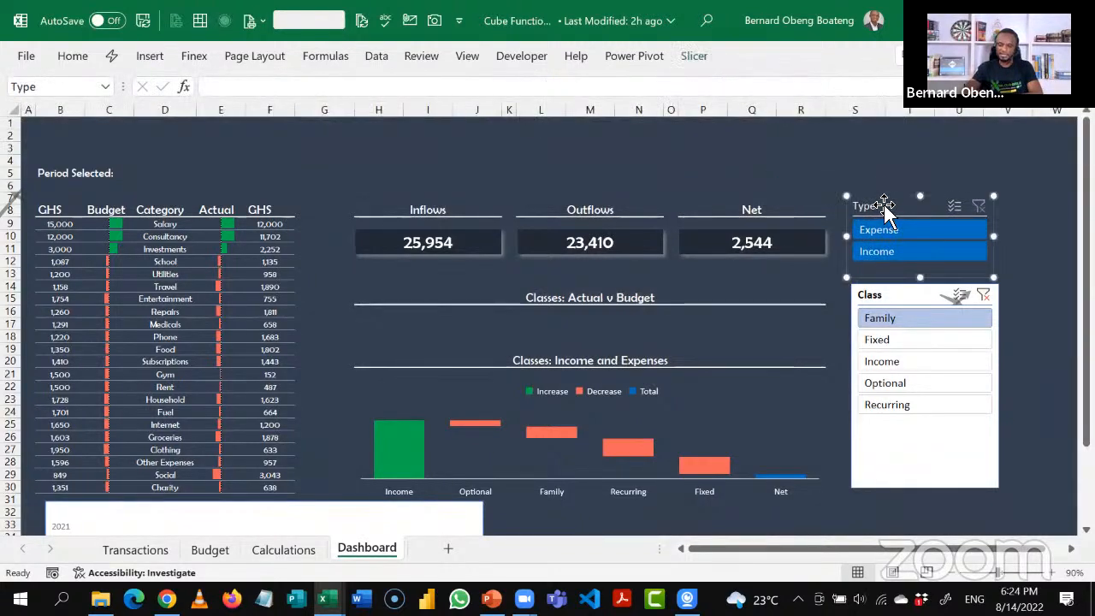
pyautogui.moveTo(903, 308); pyautogui.dragTo(900, 318)
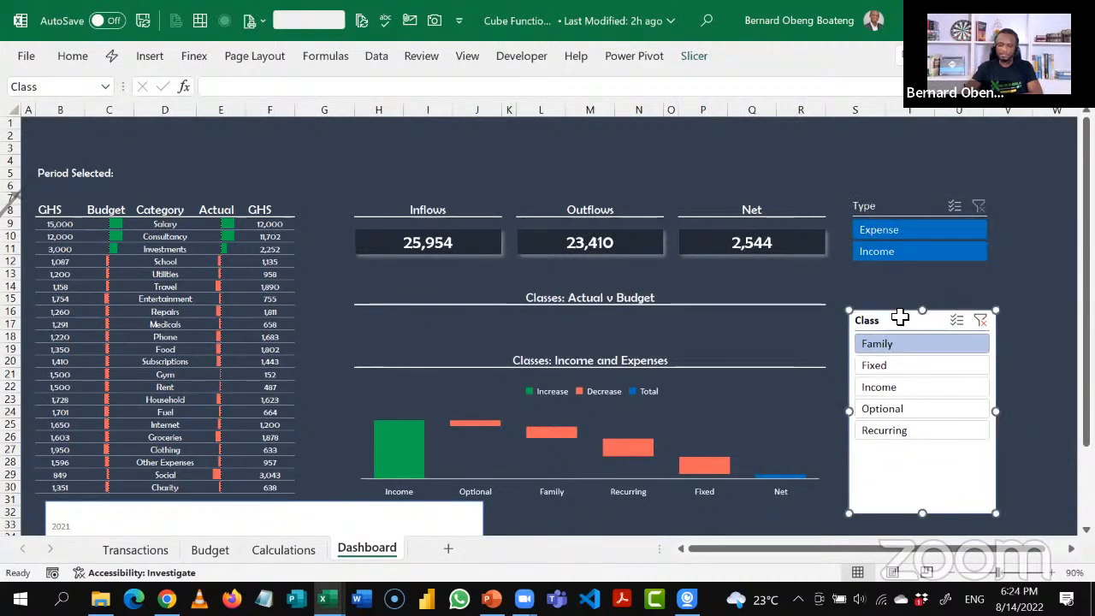
# Apply the fINEX 2 style to the Class slicer and move the slicer down to start at about row 17.
pyautogui.click(691, 56)
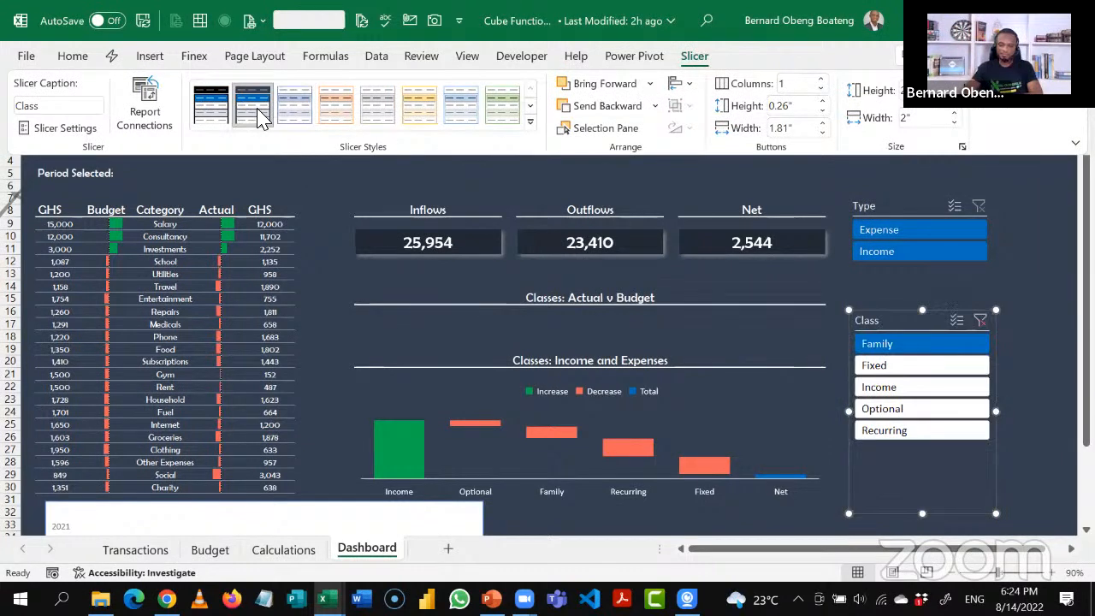
pyautogui.click(876, 275)
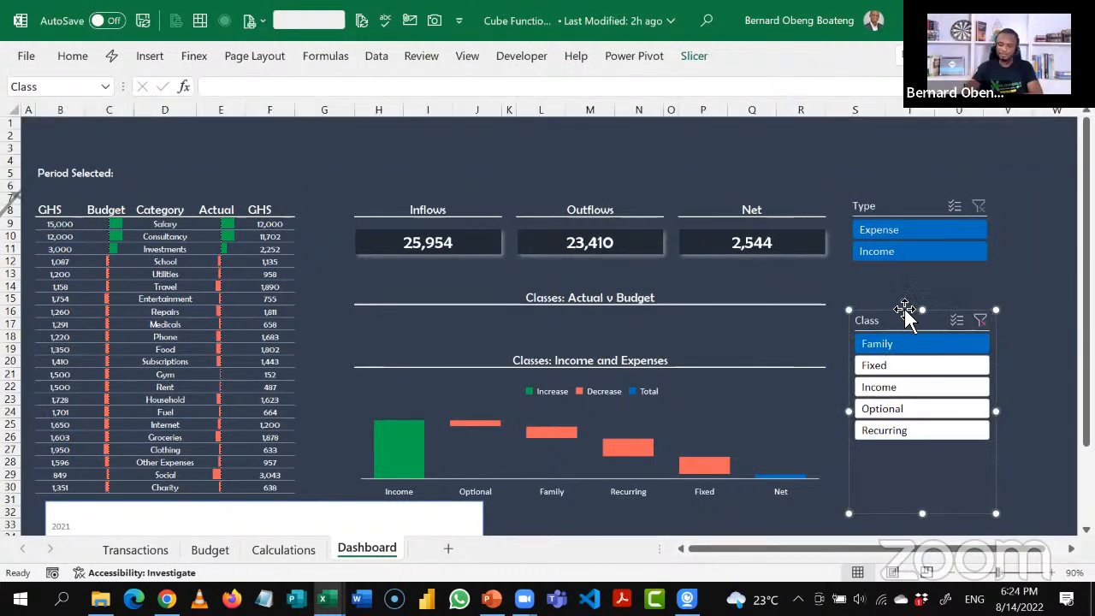
pyautogui.click(907, 285)
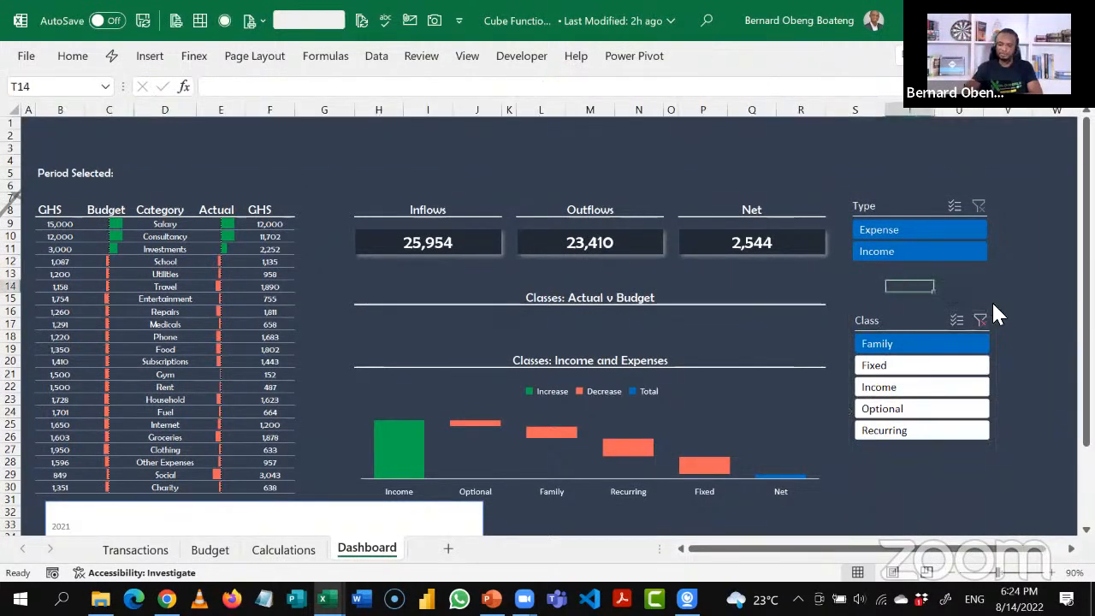
pyautogui.moveTo(920, 327); pyautogui.dragTo(928, 345)
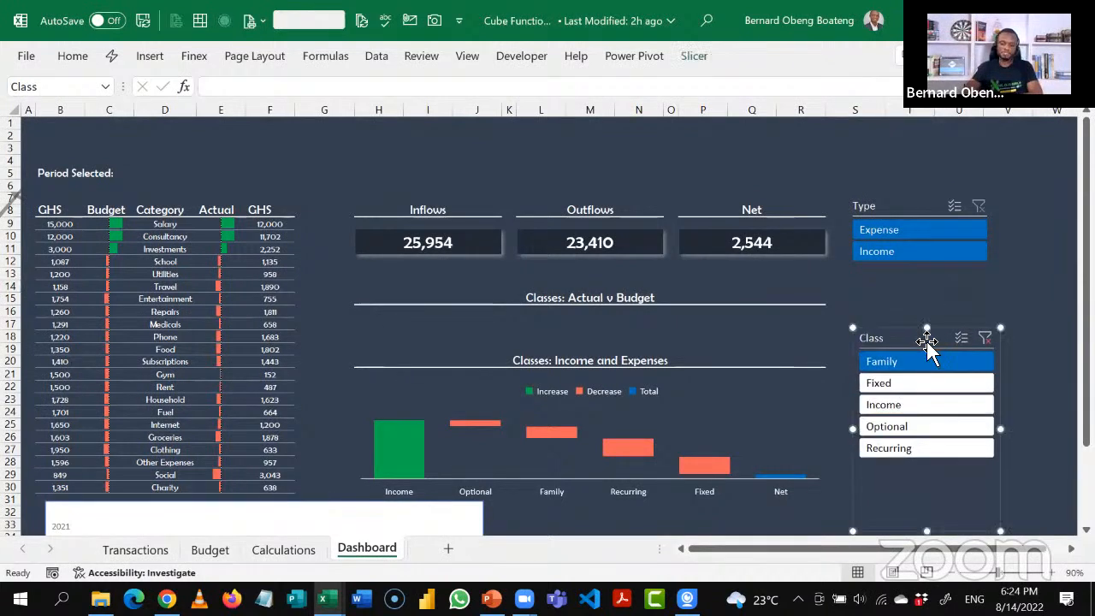
# Move the Date timeline up to start at about row 3 and duplicate its current style under the name Finex Timeline.
pyautogui.click(359, 517)
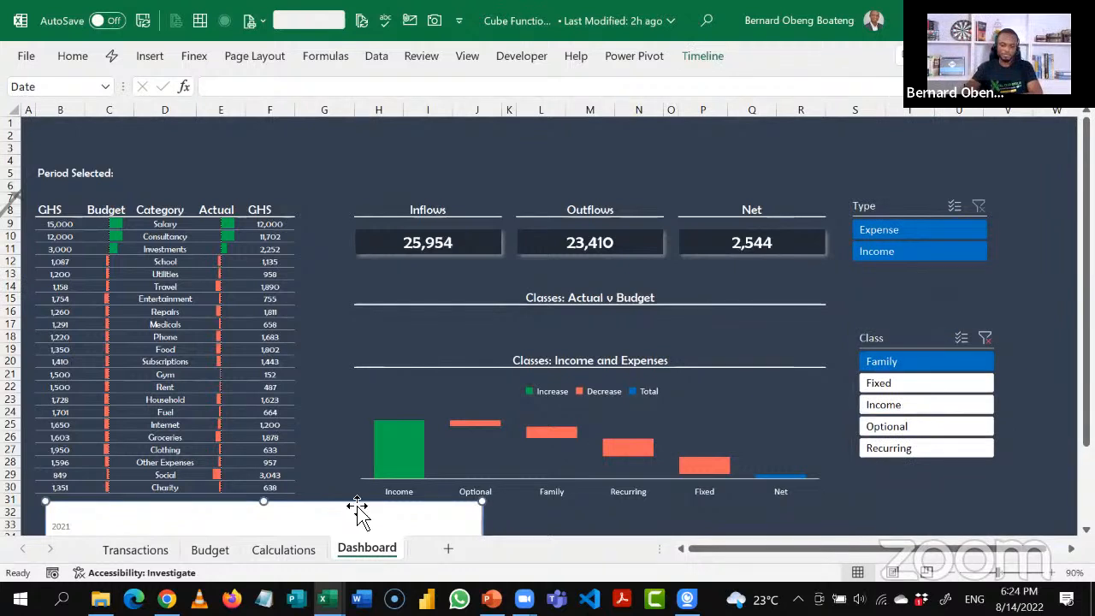
pyautogui.moveTo(359, 498); pyautogui.dragTo(479, 146)
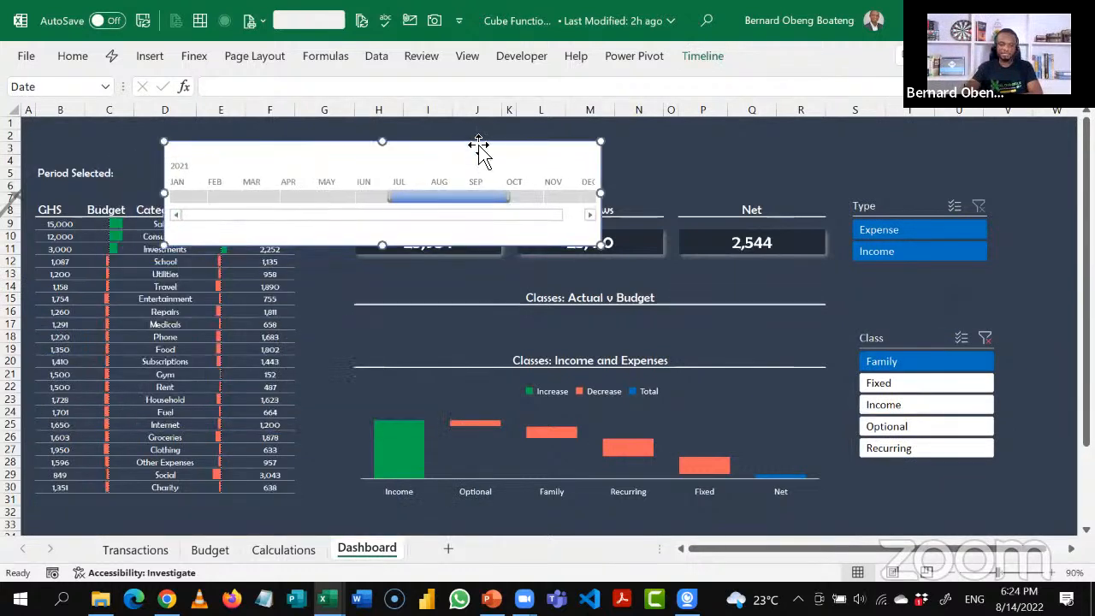
pyautogui.click(703, 56)
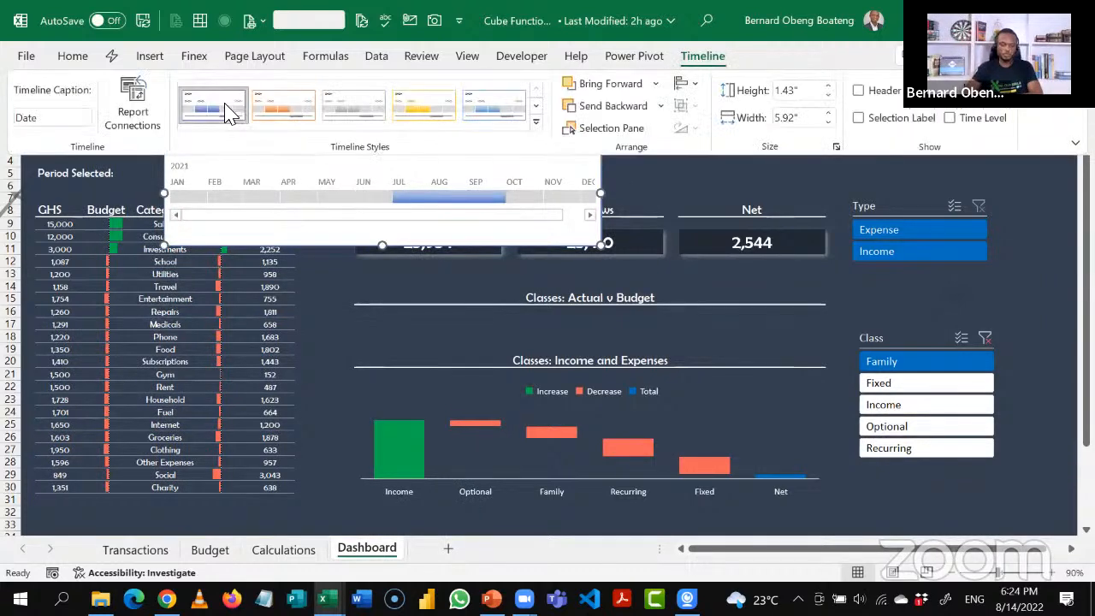
pyautogui.rightClick(229, 113)
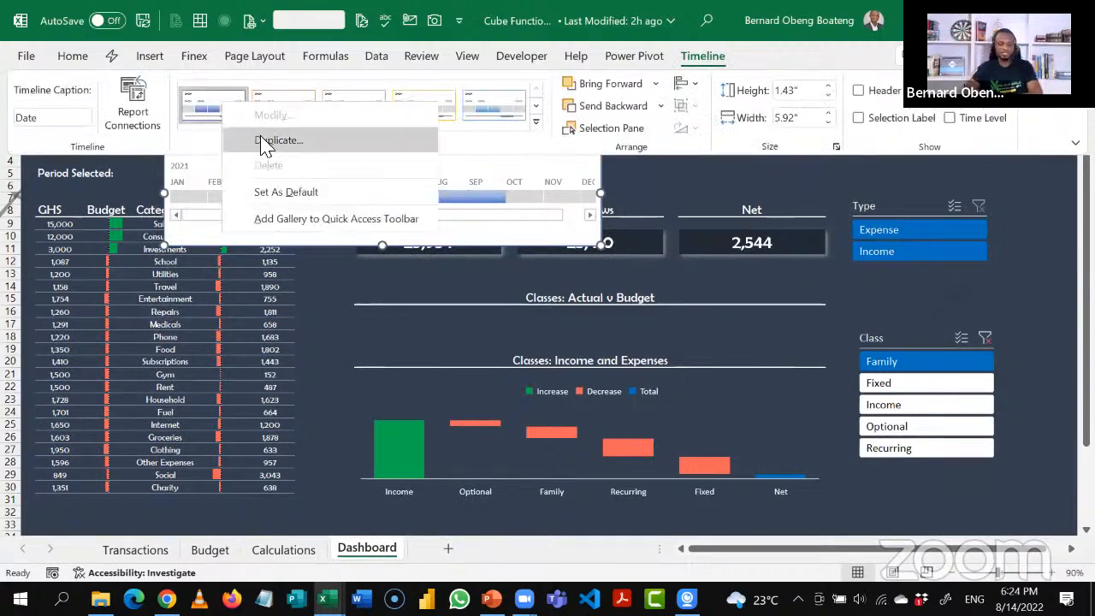
pyautogui.click(262, 142)
pyautogui.press('BackSpace')
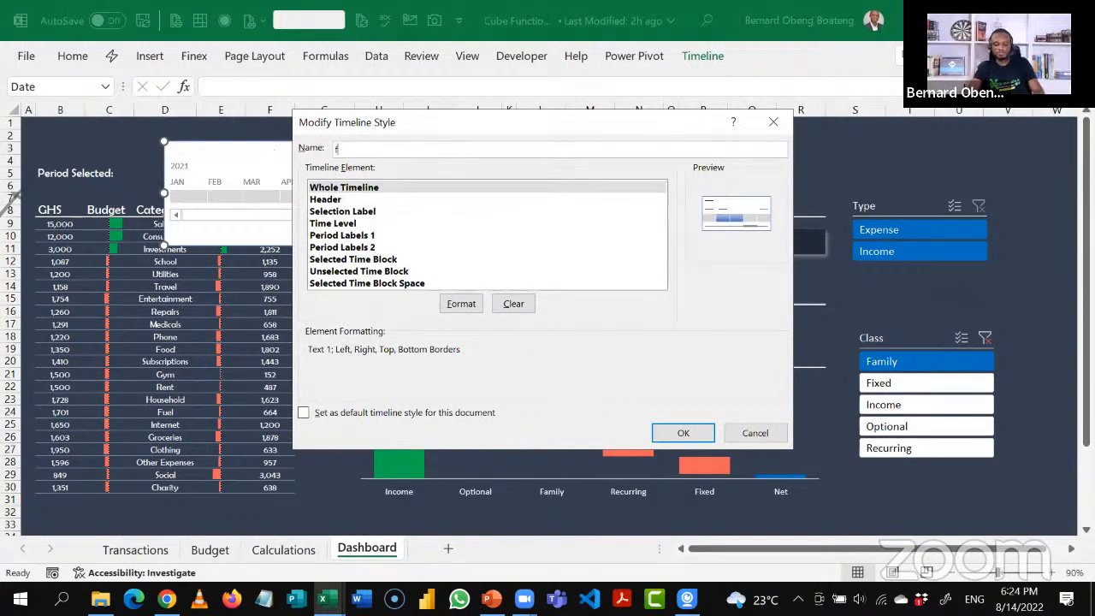
pyautogui.write('Finex Timeline')
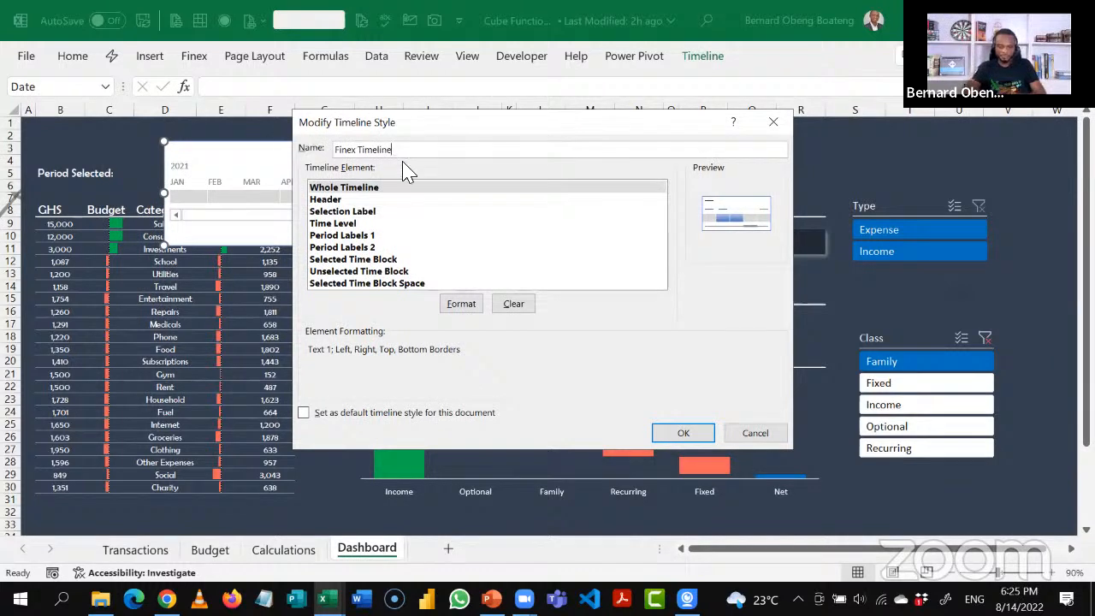
# Format the style's Whole Timeline element with the dark blue-gray fill matching the dashboard background, no borders and white font.
pyautogui.click(398, 189)
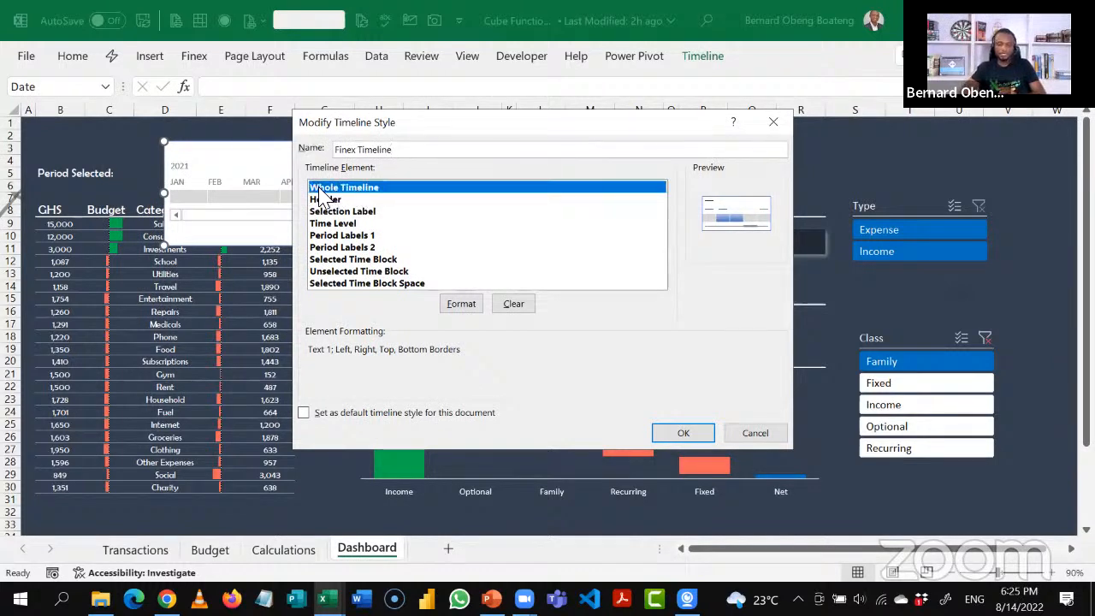
pyautogui.click(460, 305)
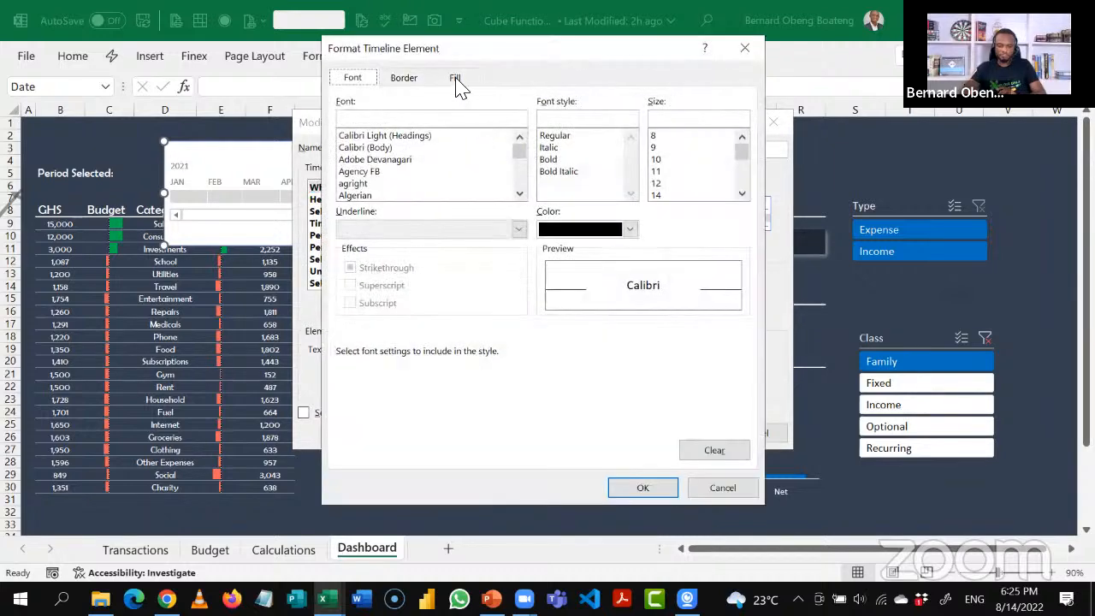
pyautogui.click(456, 78)
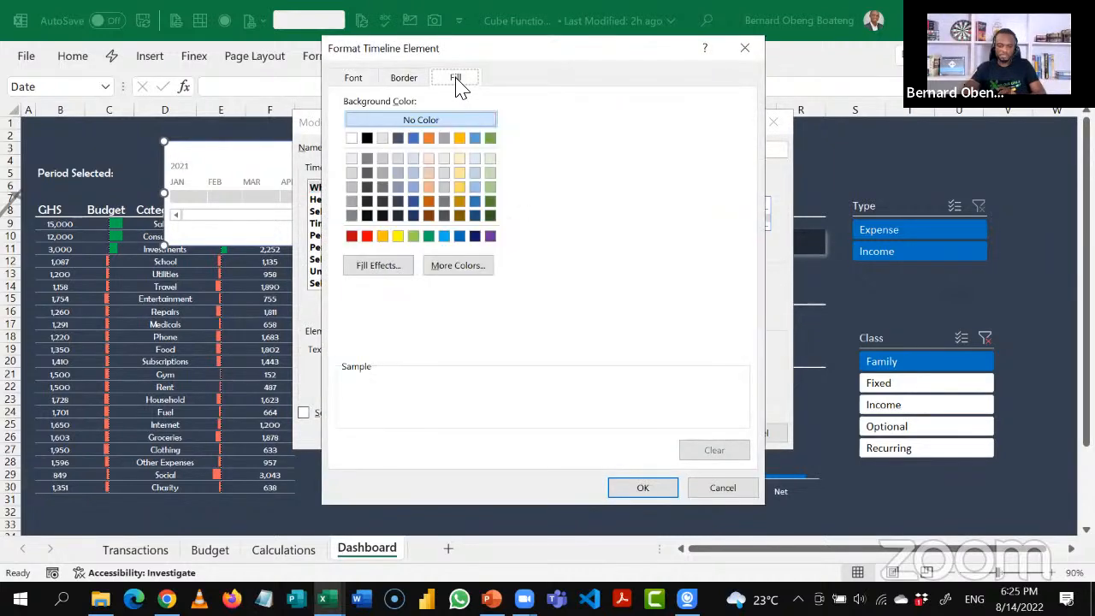
pyautogui.click(397, 203)
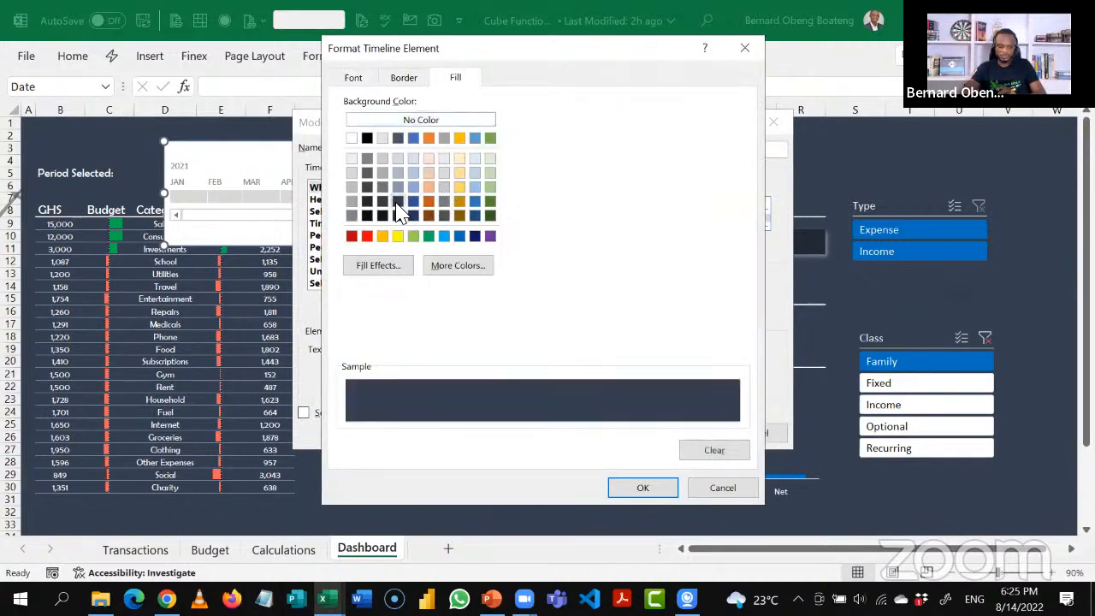
pyautogui.click(406, 79)
pyautogui.click(518, 138)
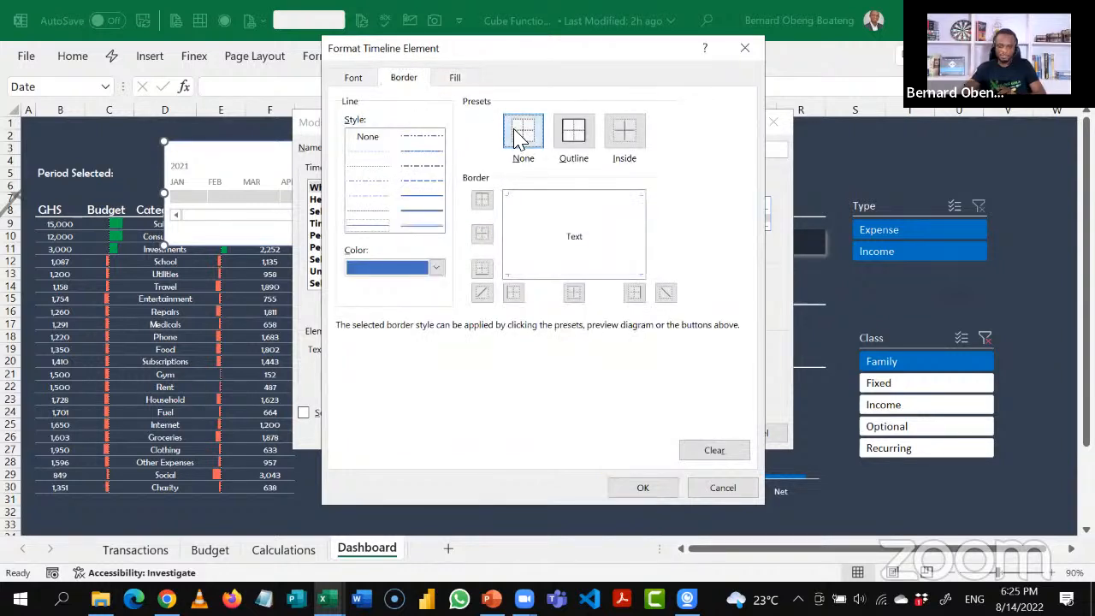
pyautogui.click(354, 81)
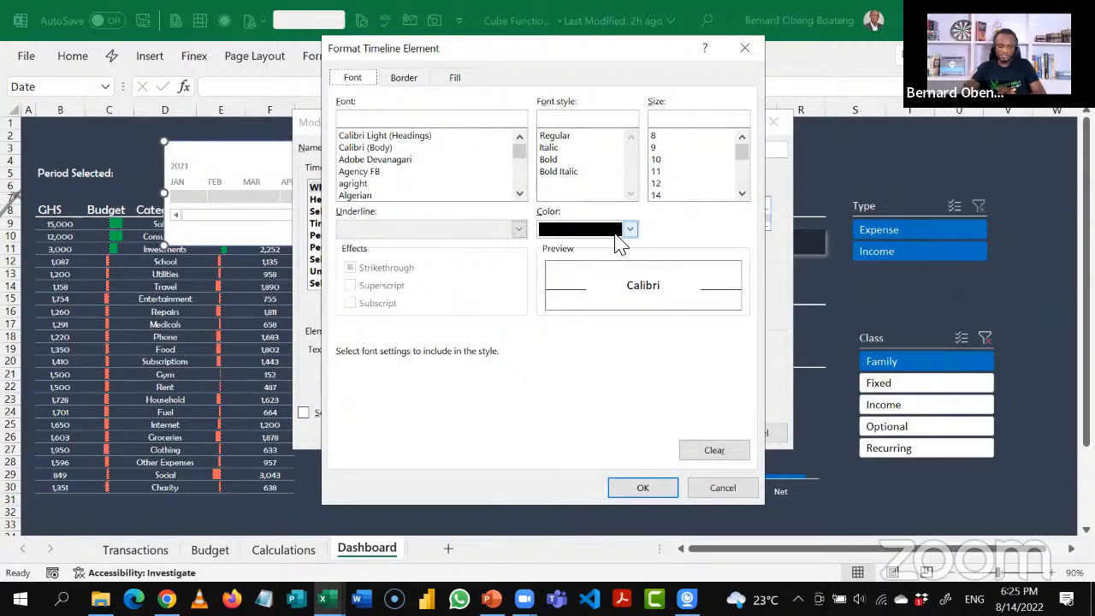
pyautogui.click(629, 231)
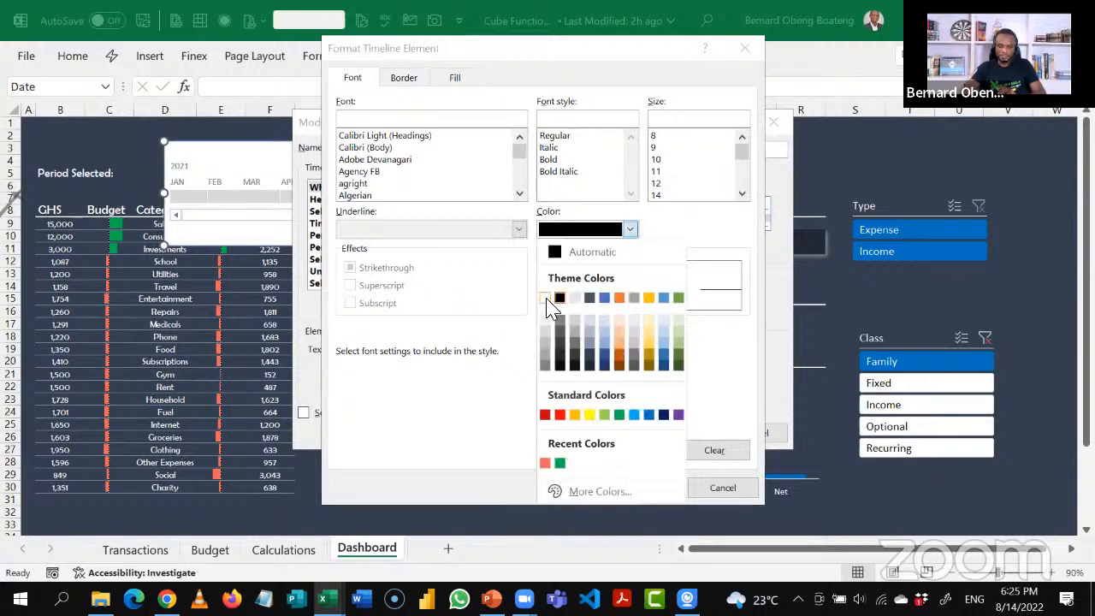
pyautogui.click(547, 298)
pyautogui.click(631, 488)
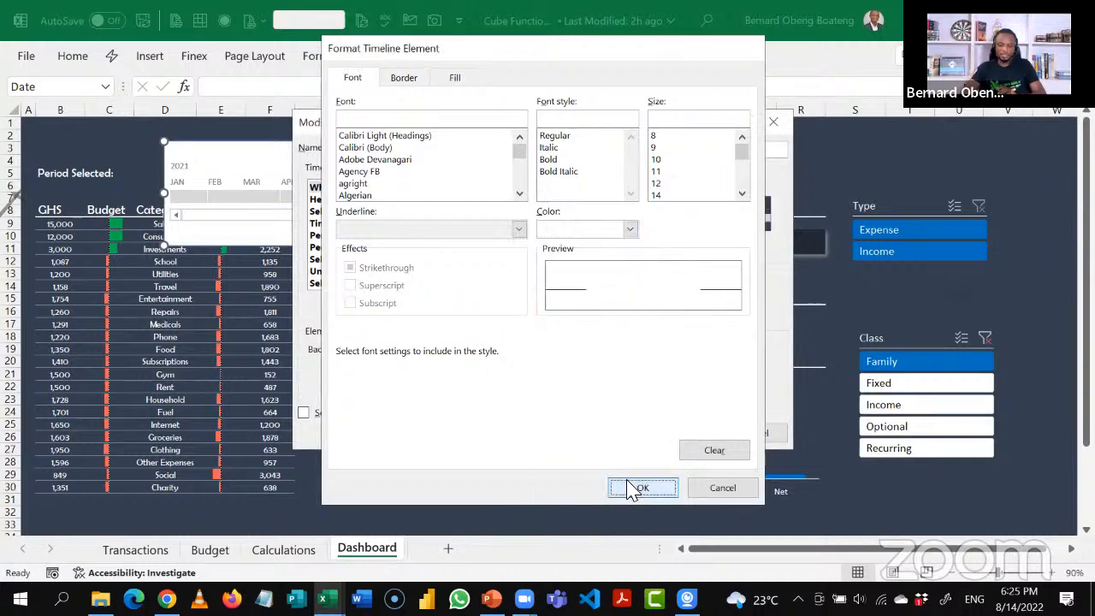
# Format the timeline style's Header element with the same dark blue-gray fill, no borders and white font.
pyautogui.click(329, 200)
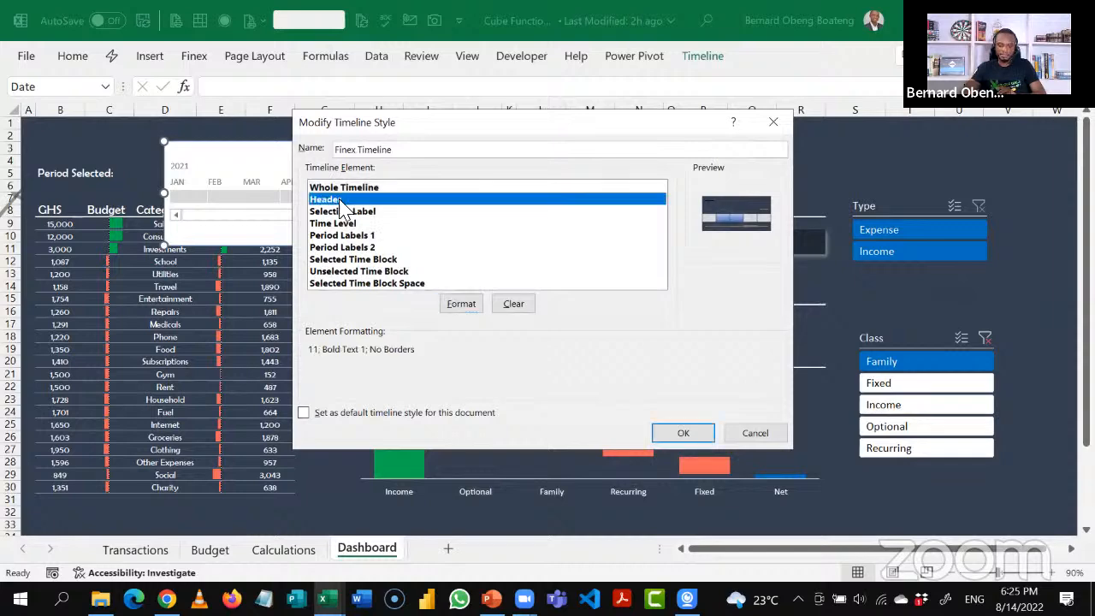
pyautogui.click(459, 306)
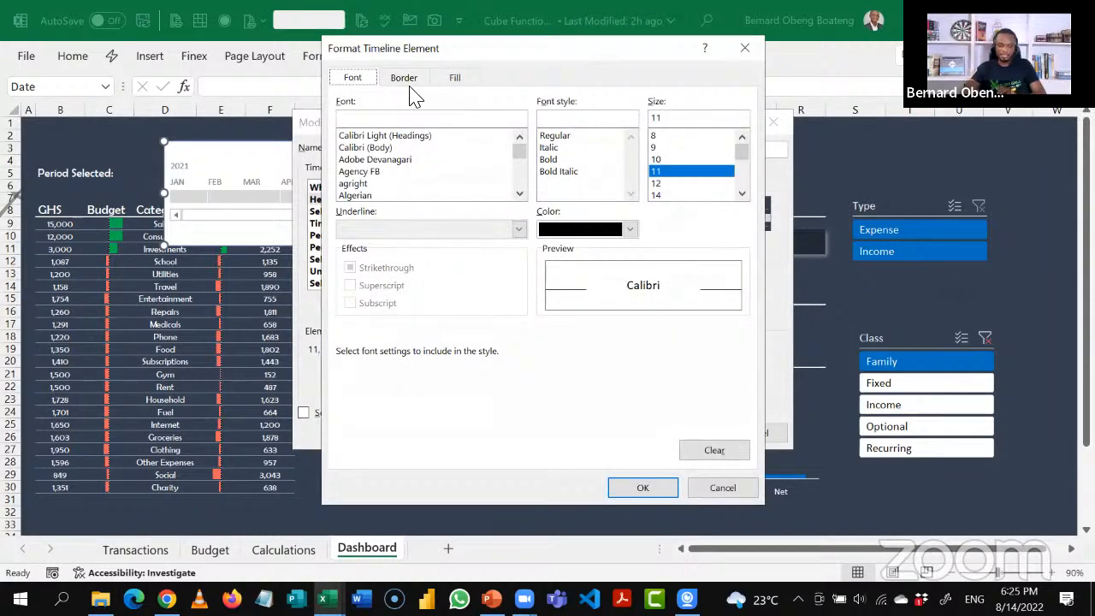
pyautogui.click(455, 80)
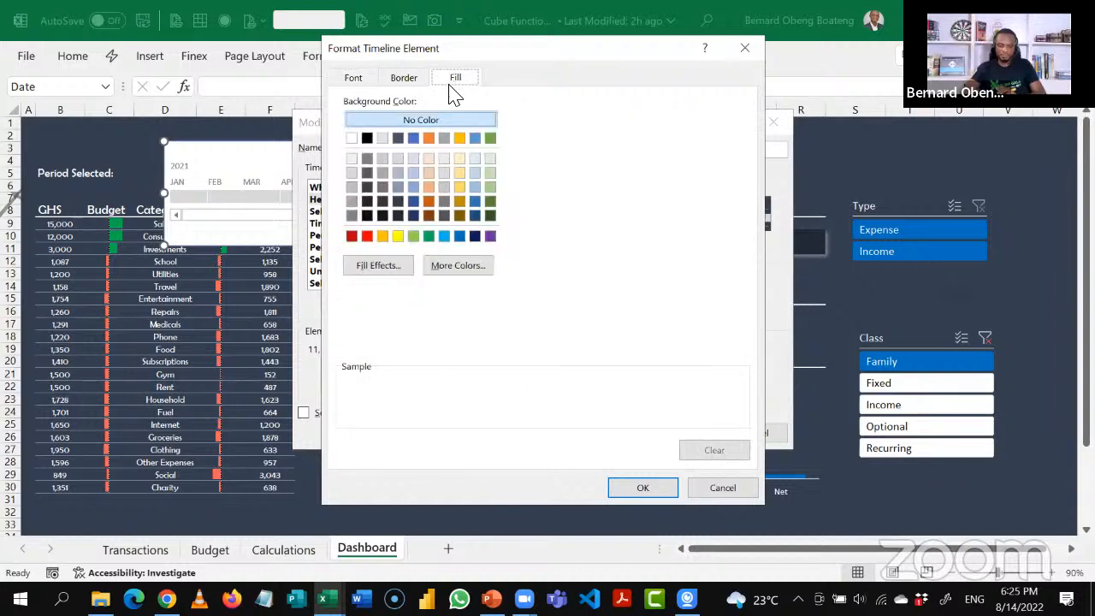
pyautogui.click(398, 202)
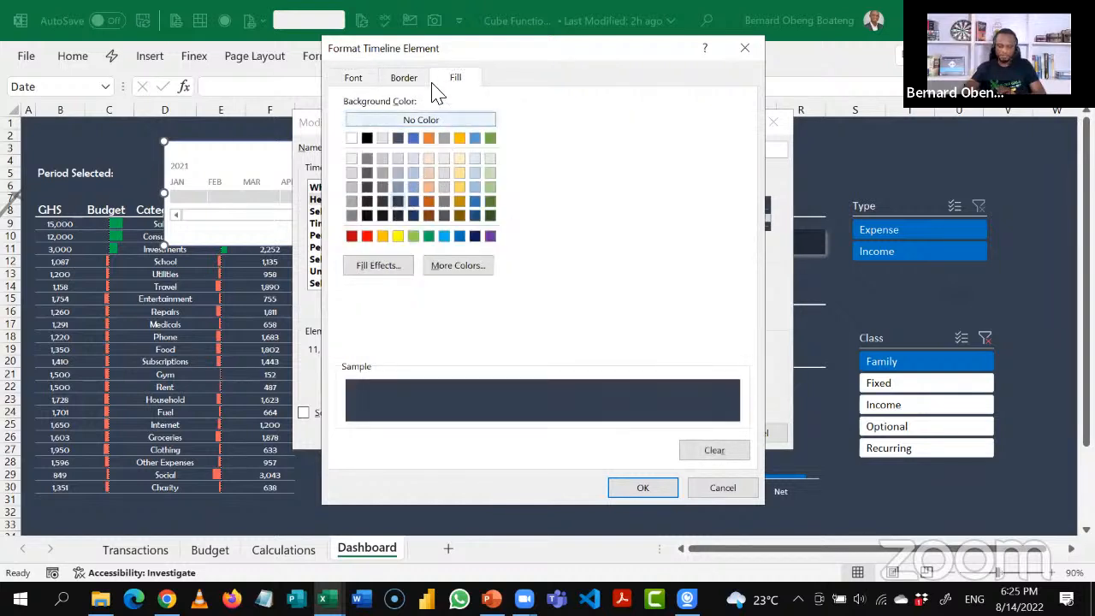
pyautogui.click(406, 80)
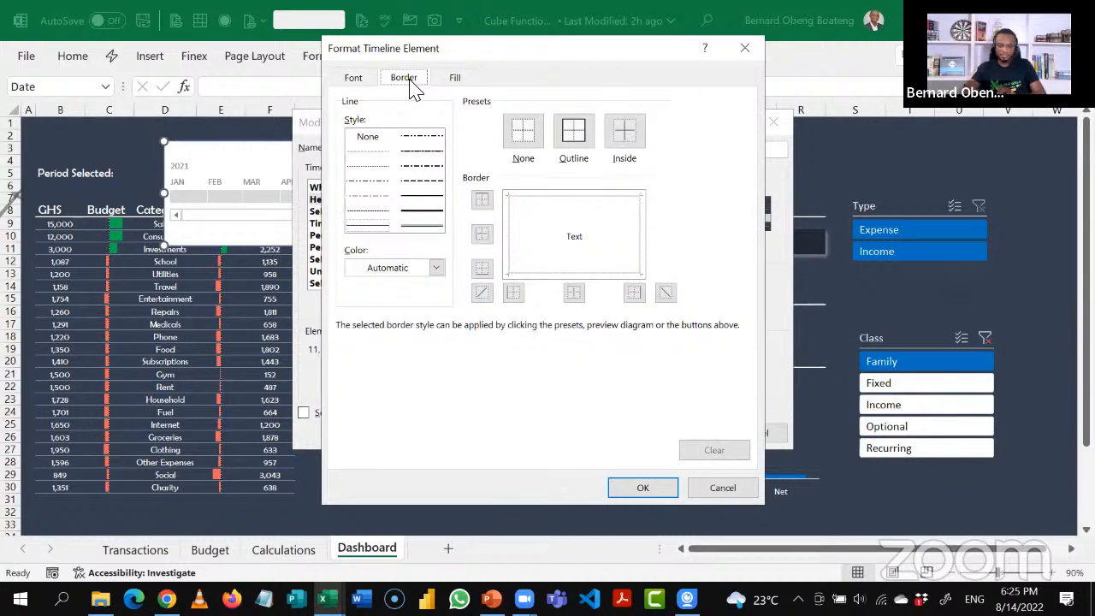
pyautogui.click(517, 139)
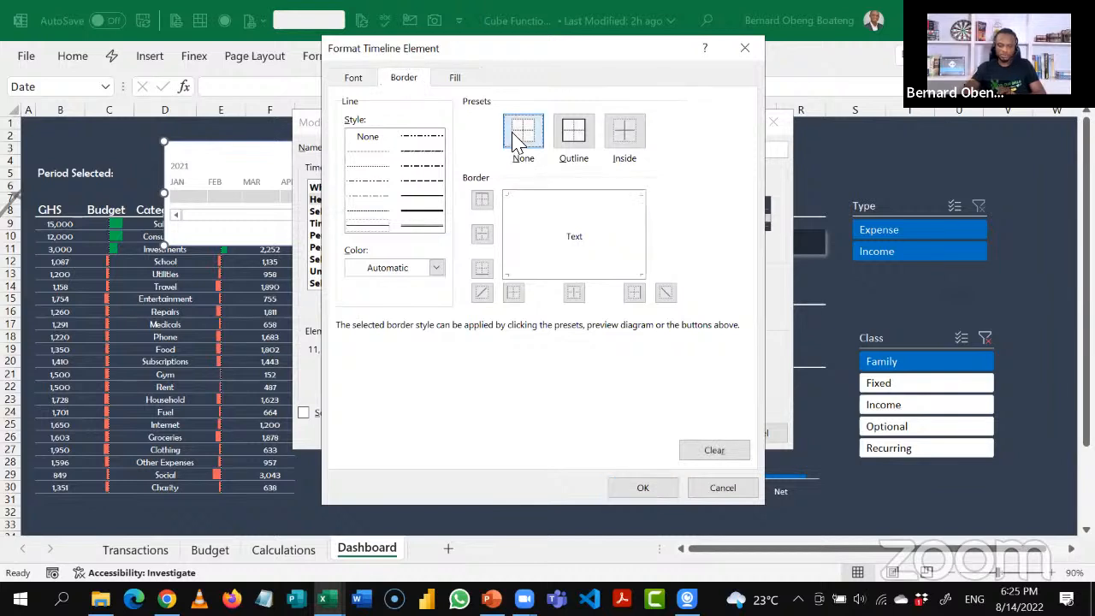
pyautogui.click(353, 78)
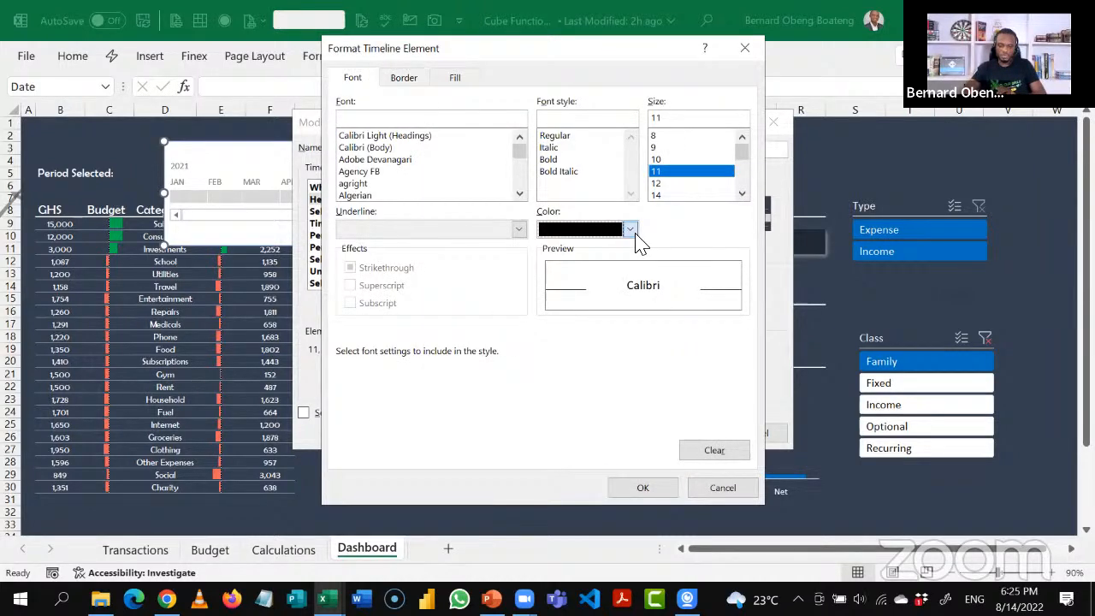
pyautogui.click(634, 237)
pyautogui.click(549, 301)
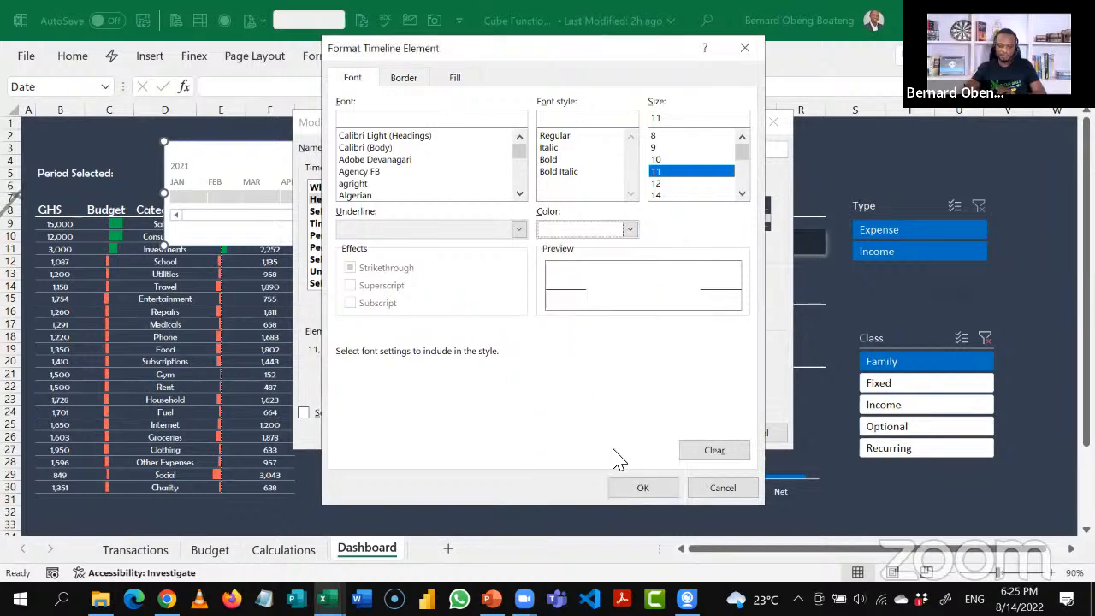
pyautogui.click(642, 488)
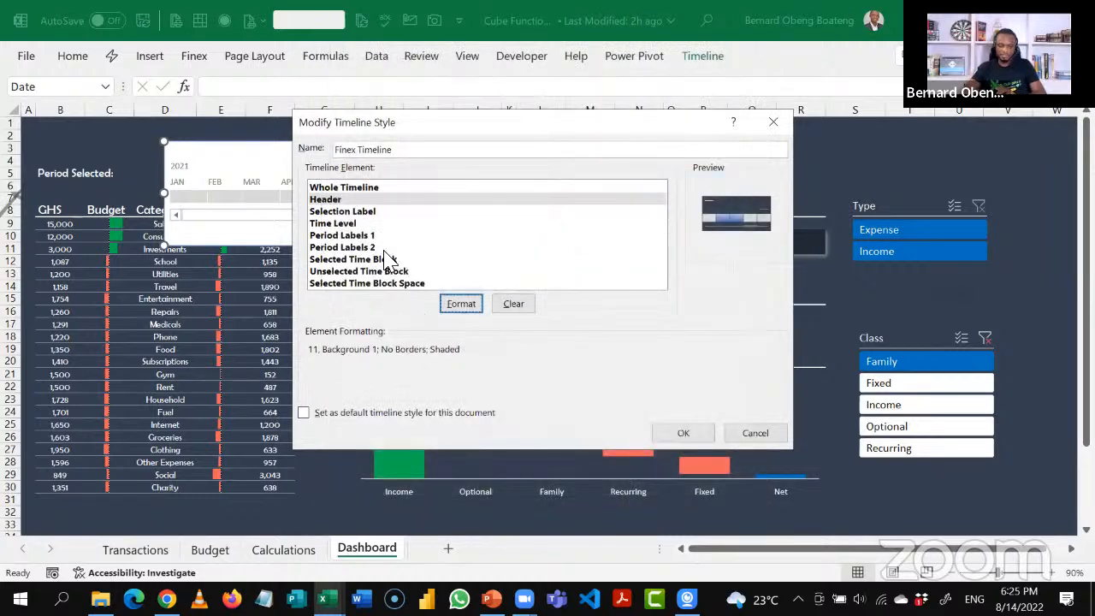
# Set the font color of the timeline style's Period Labels 1 element to white.
pyautogui.click(363, 212)
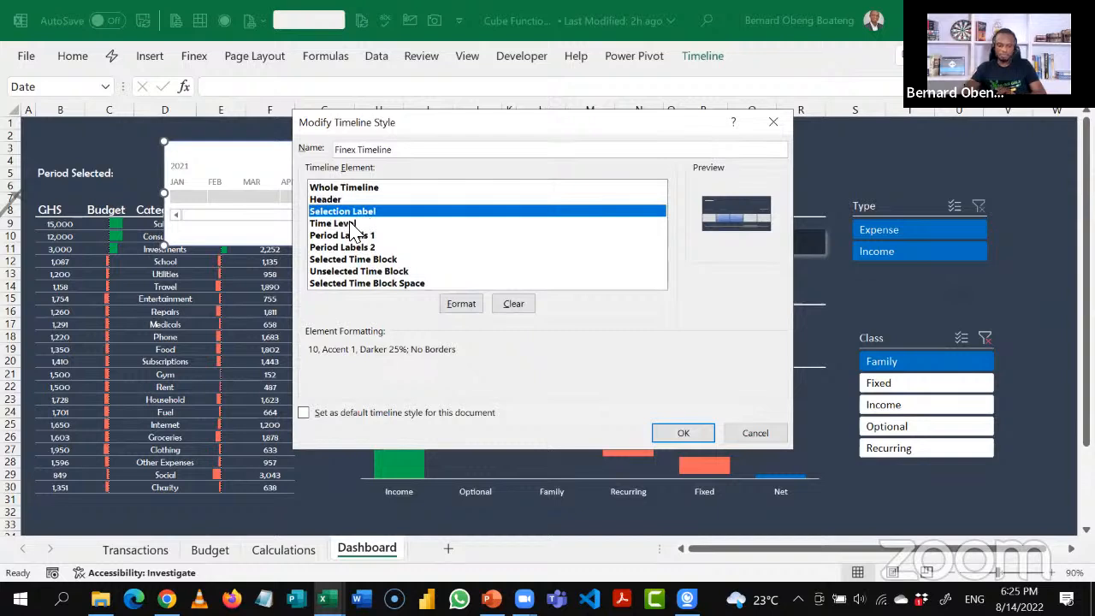
pyautogui.click(351, 224)
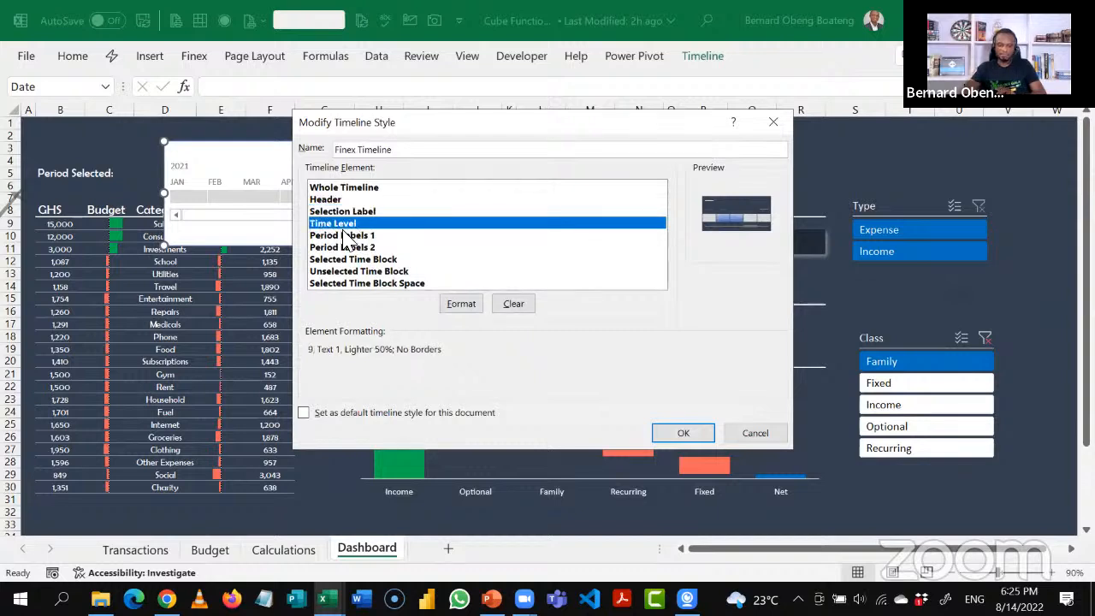
pyautogui.click(344, 236)
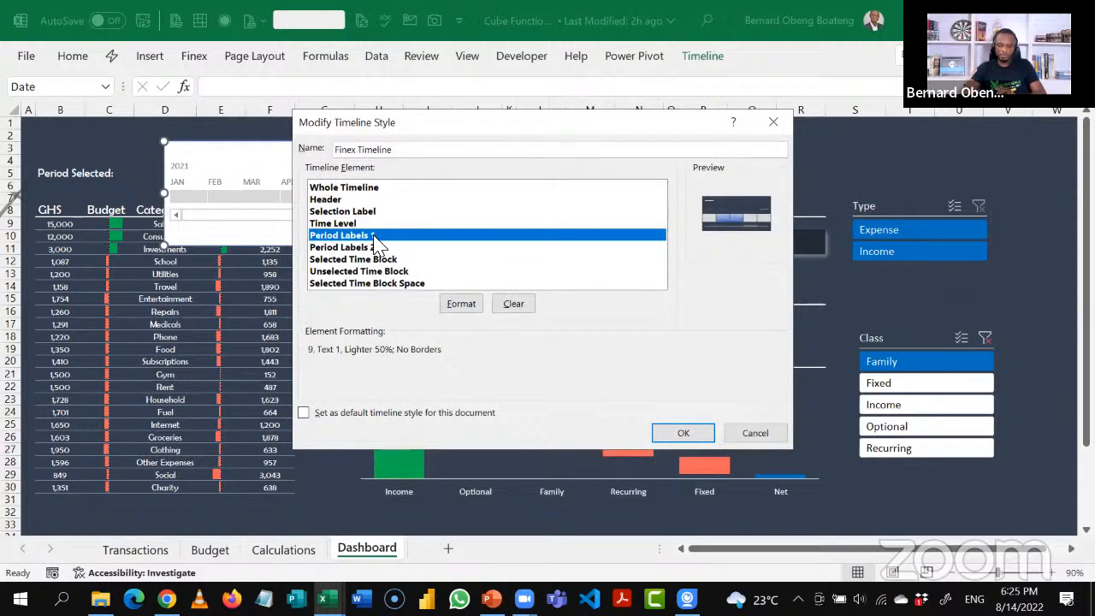
pyautogui.click(368, 247)
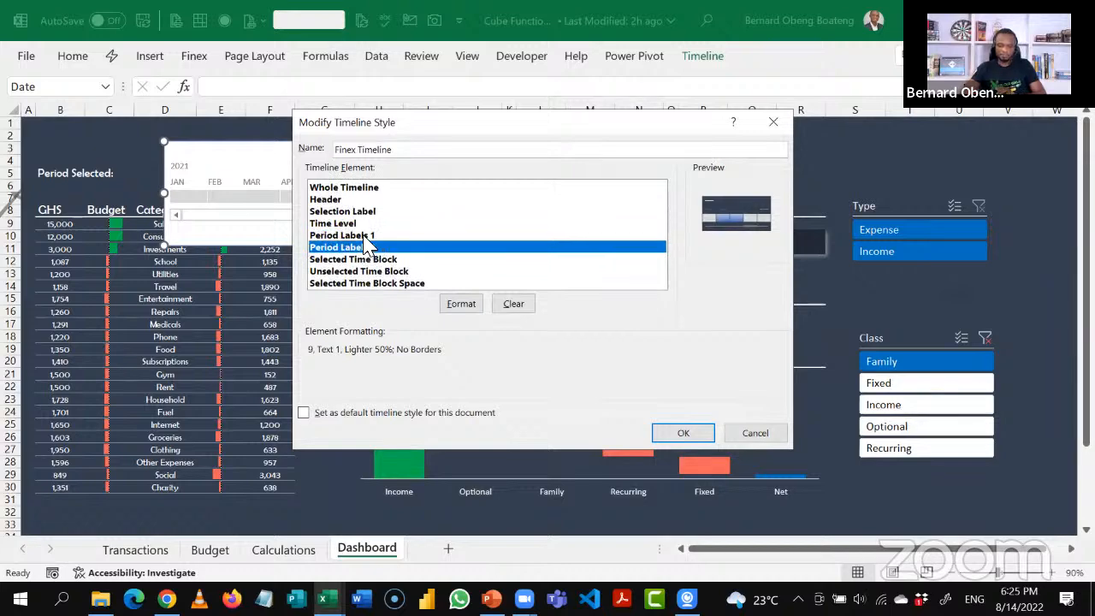
pyautogui.click(370, 236)
pyautogui.click(455, 304)
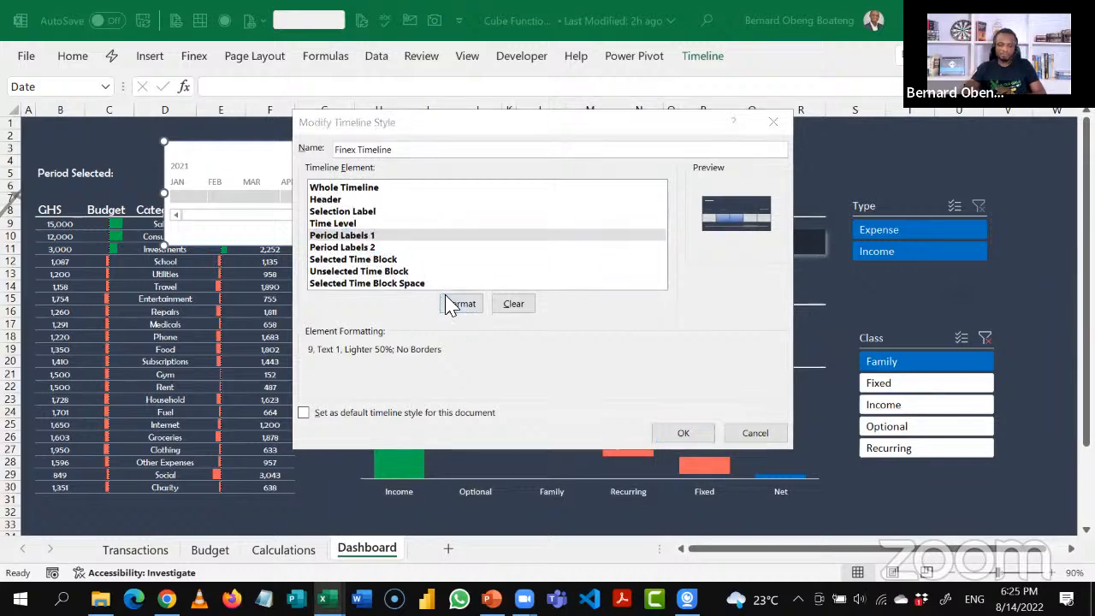
pyautogui.click(630, 229)
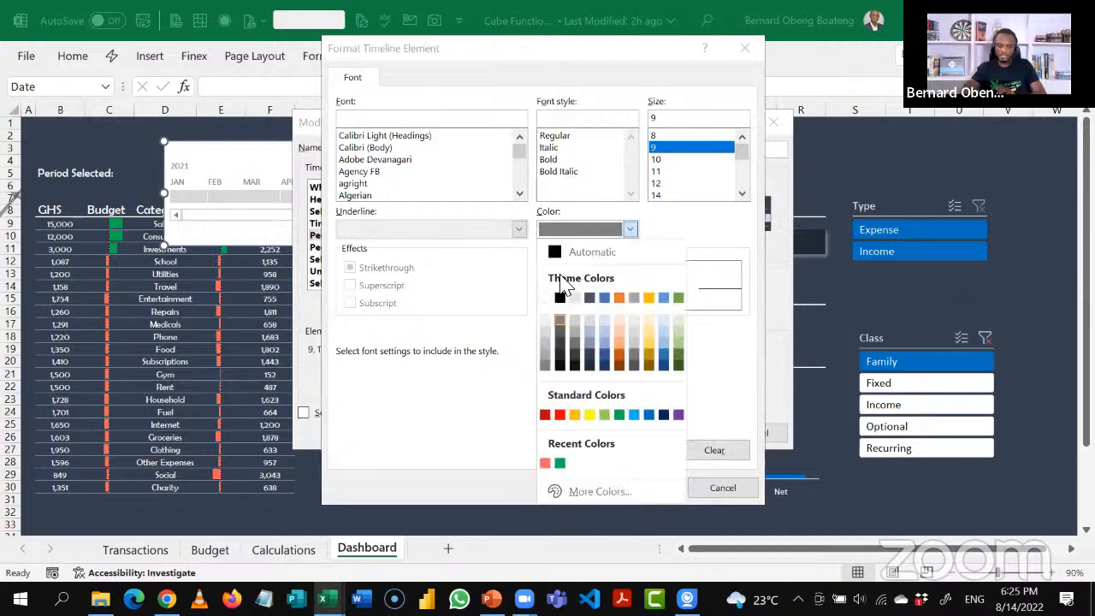
pyautogui.click(550, 306)
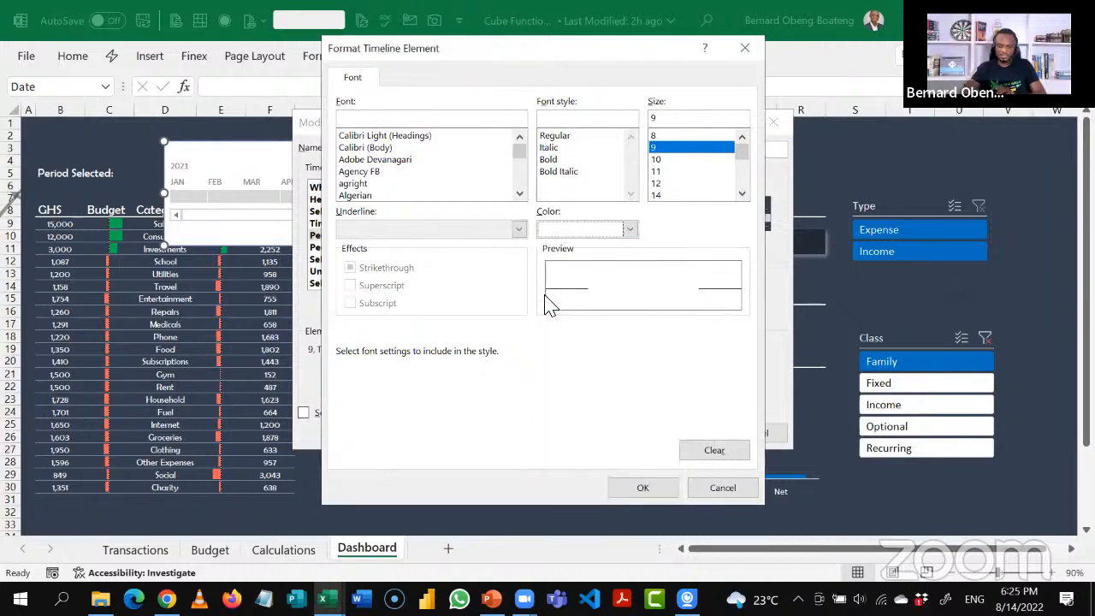
pyautogui.click(642, 488)
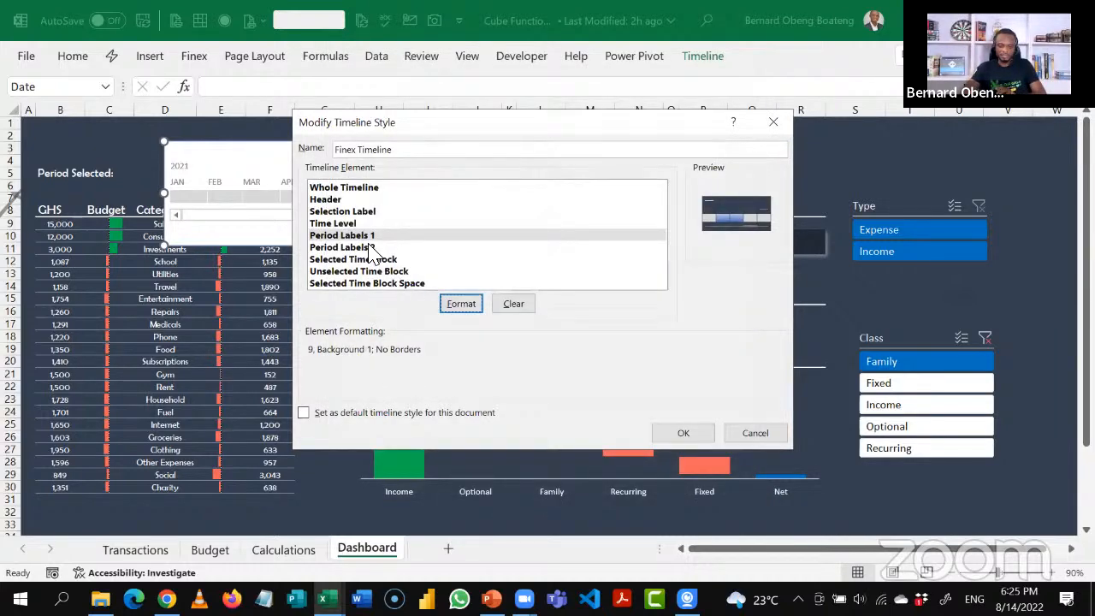
# Set the font color of the timeline style's Period Labels 2 element to white.
pyautogui.click(368, 248)
pyautogui.click(462, 308)
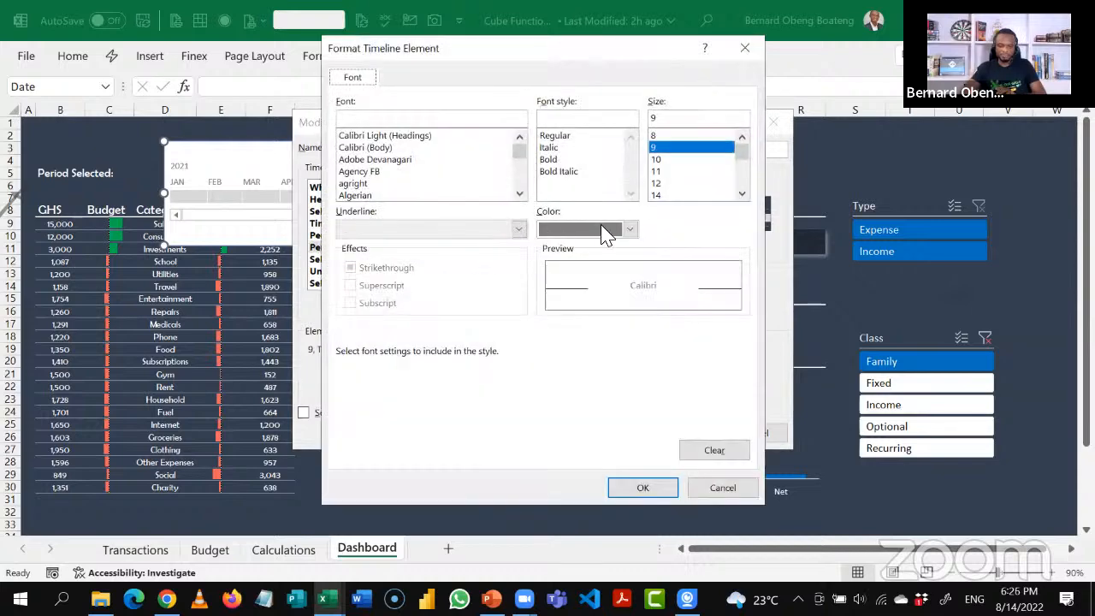
pyautogui.click(631, 229)
pyautogui.click(557, 300)
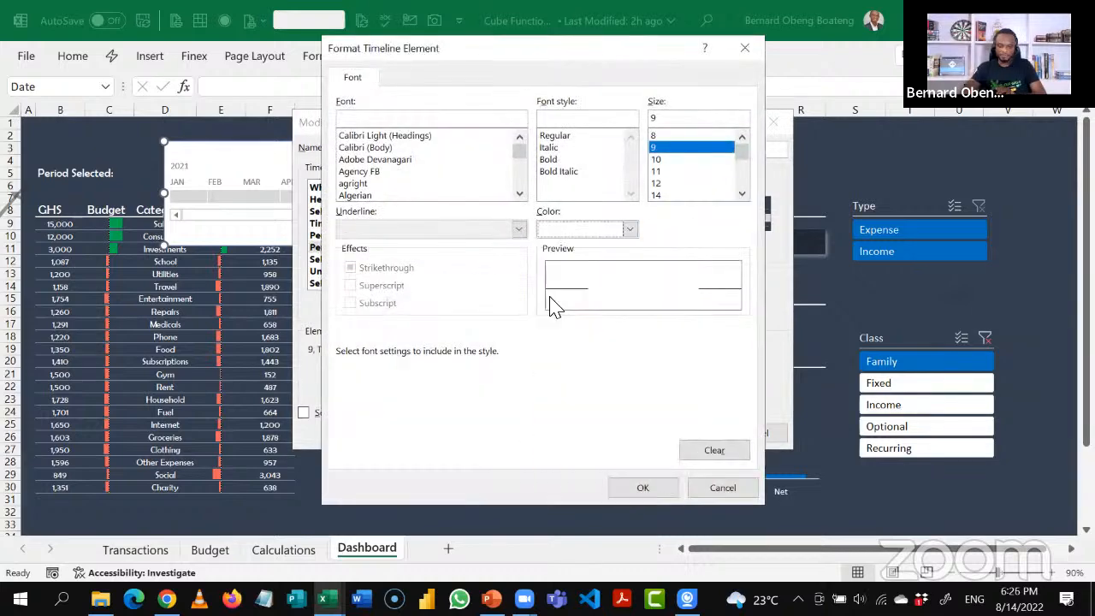
pyautogui.click(629, 492)
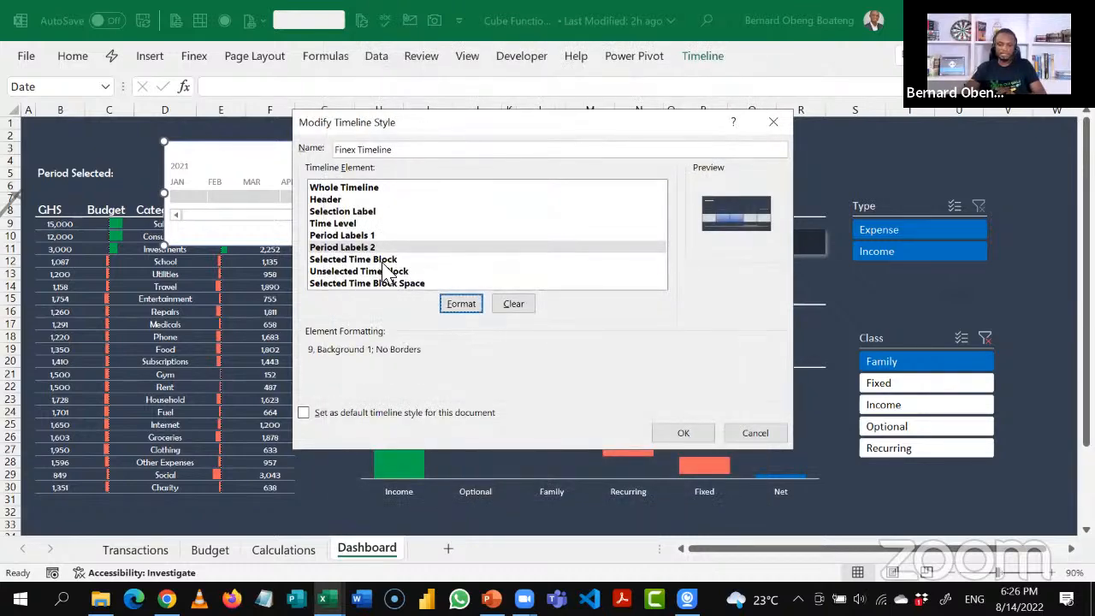
# Format the timeline style's Selected Time Block element with the standard blue fill and no borders.
pyautogui.click(380, 260)
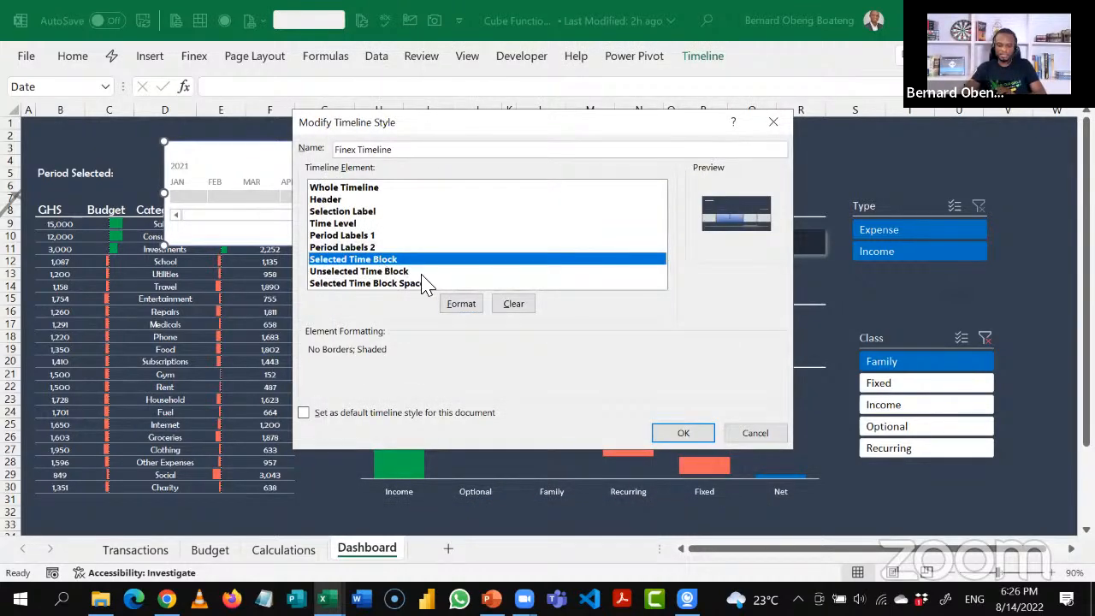
pyautogui.click(463, 305)
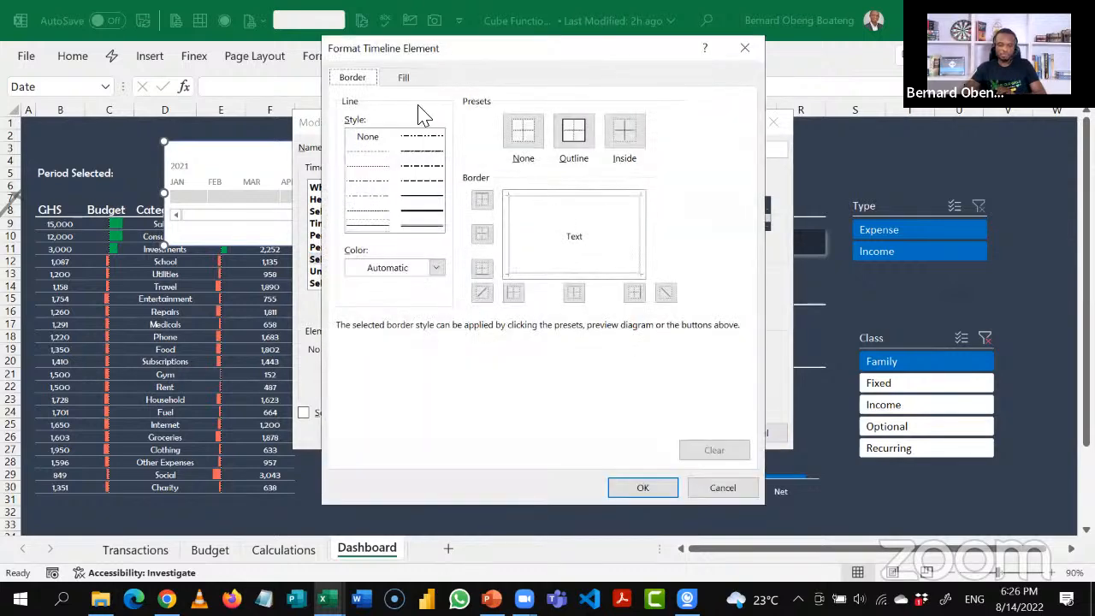
pyautogui.click(403, 78)
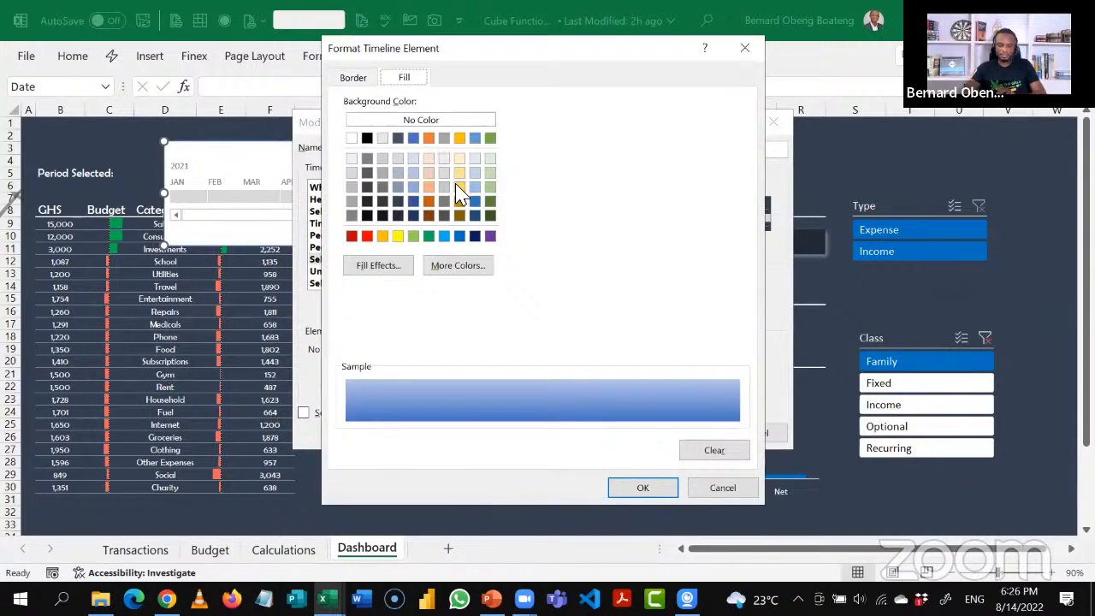
pyautogui.click(461, 238)
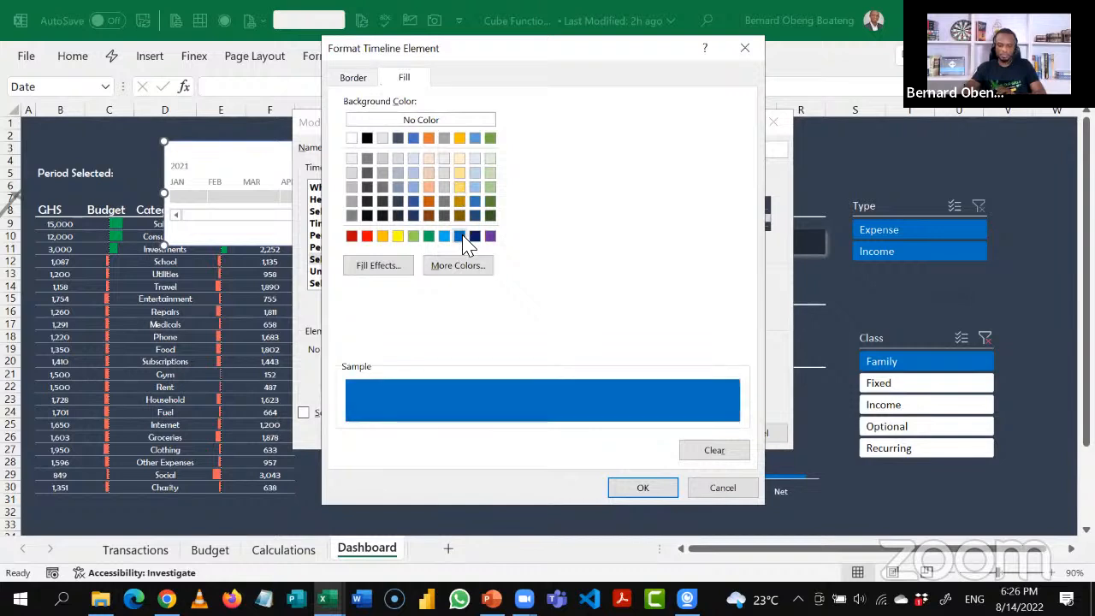
pyautogui.click(633, 489)
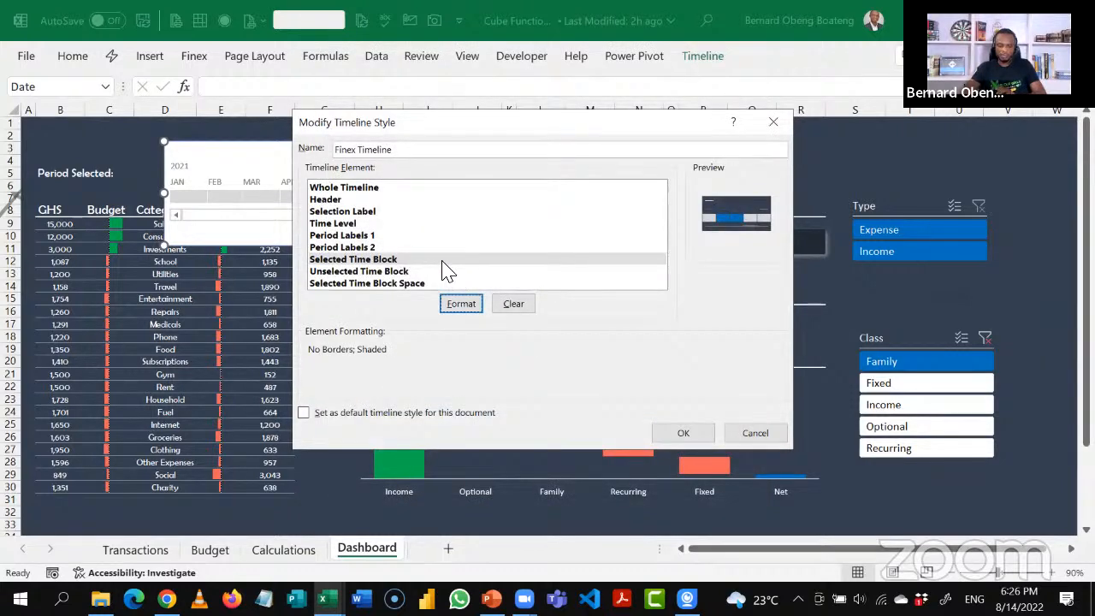
pyautogui.click(460, 306)
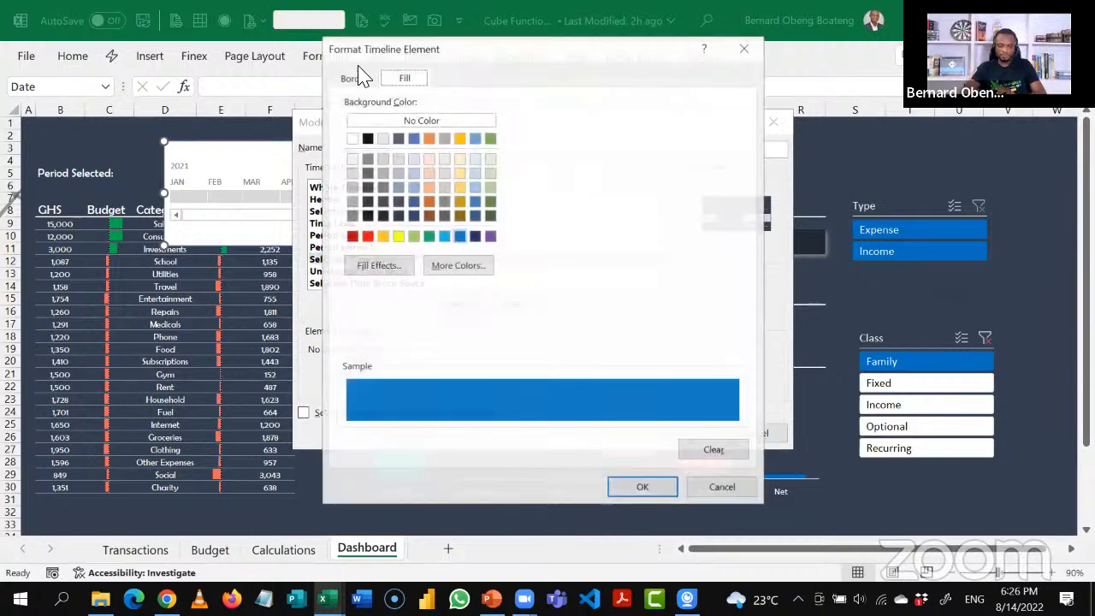
pyautogui.click(354, 77)
pyautogui.click(519, 132)
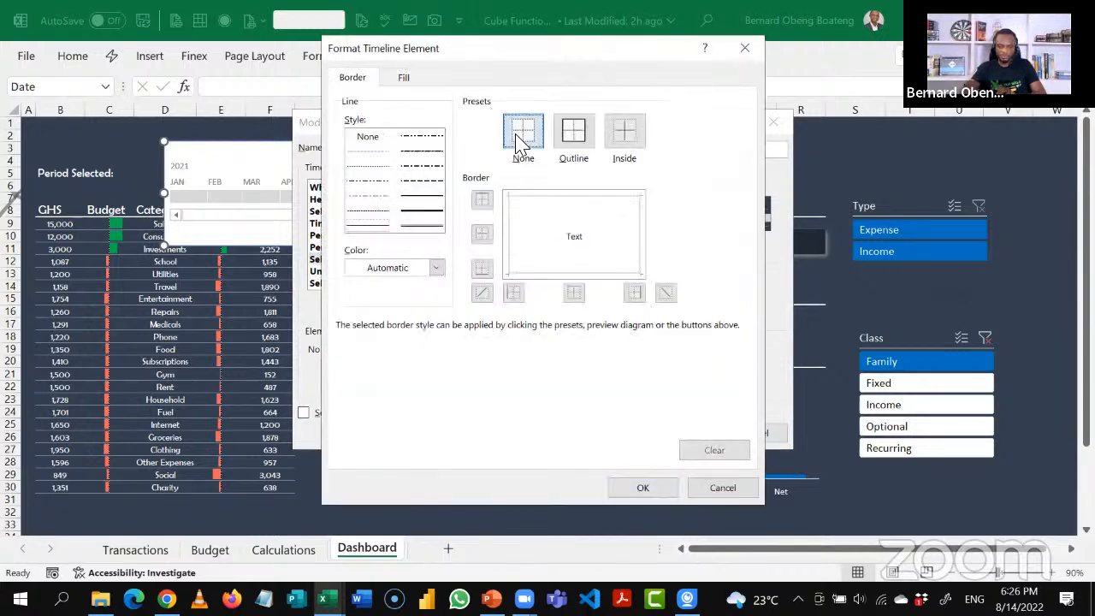
pyautogui.click(642, 490)
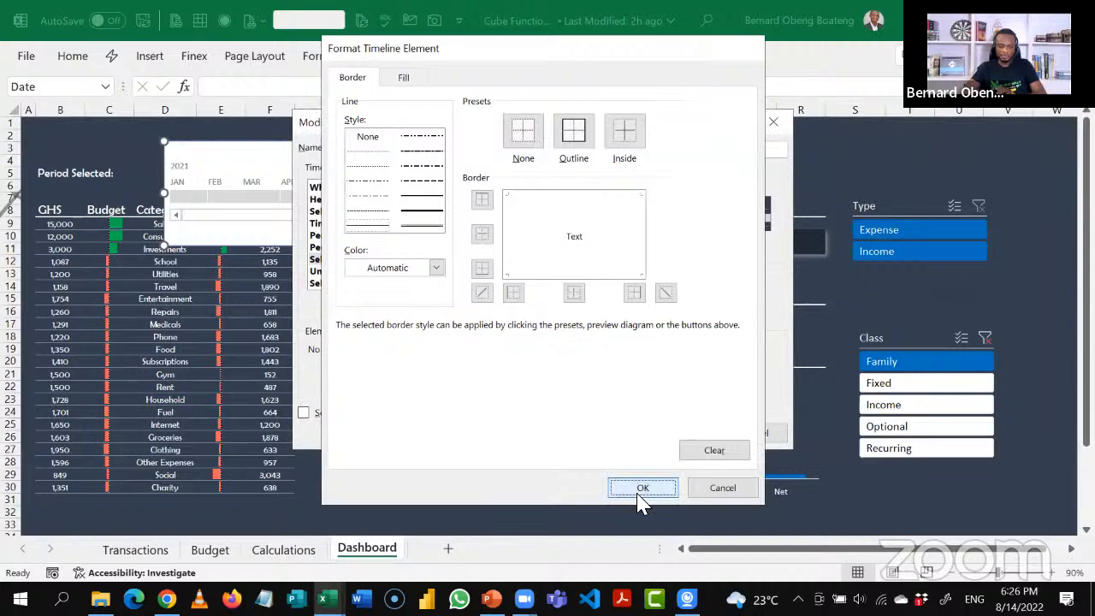
# Review the fill color of the timeline style's Unselected Time Block element.
pyautogui.click(380, 271)
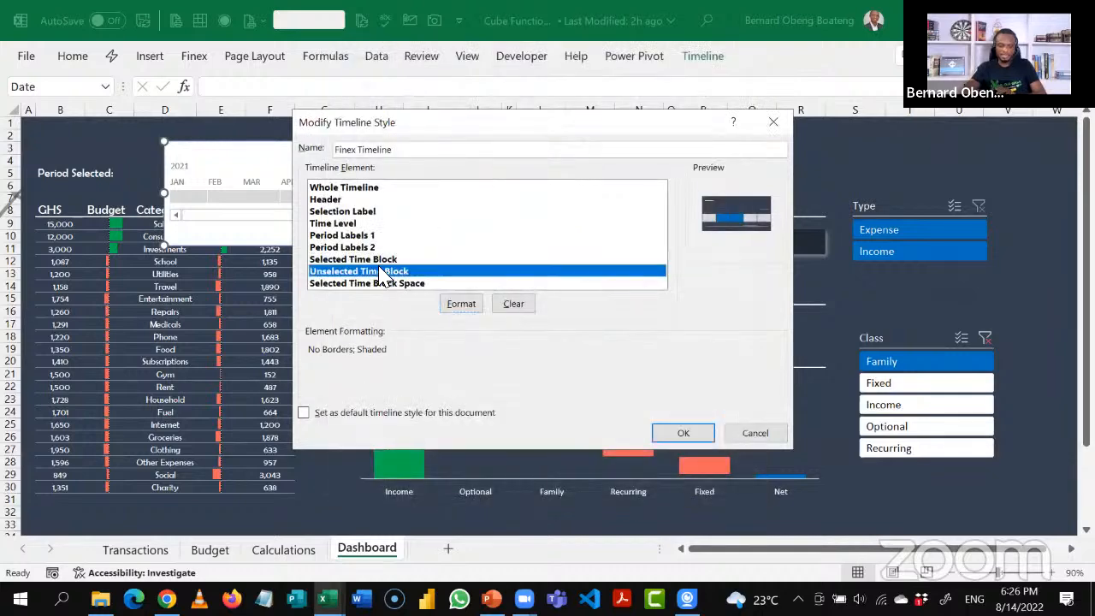
pyautogui.click(453, 306)
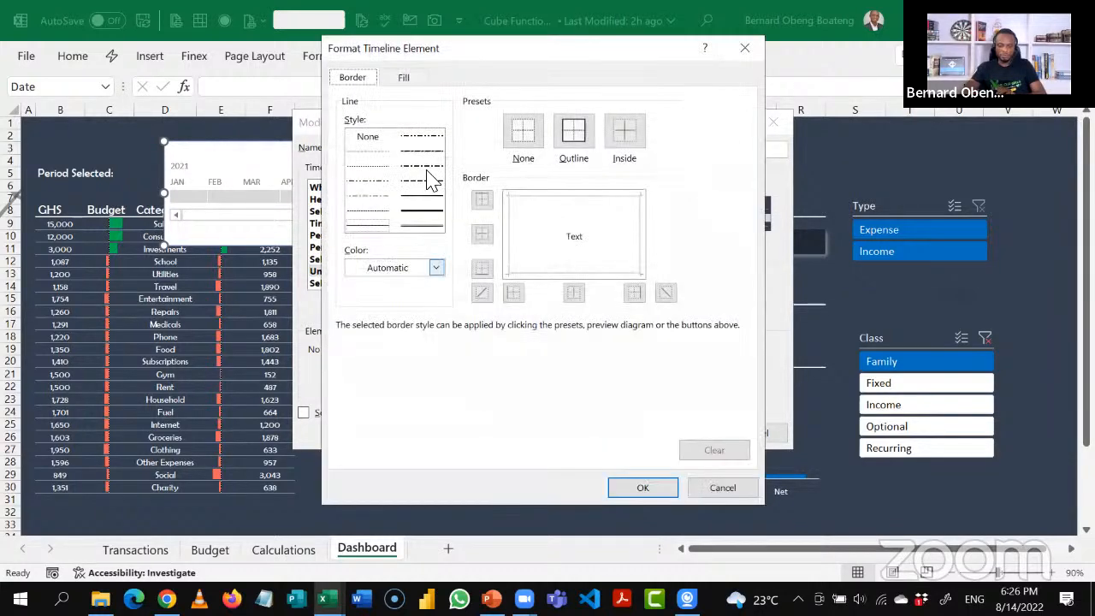
pyautogui.click(403, 79)
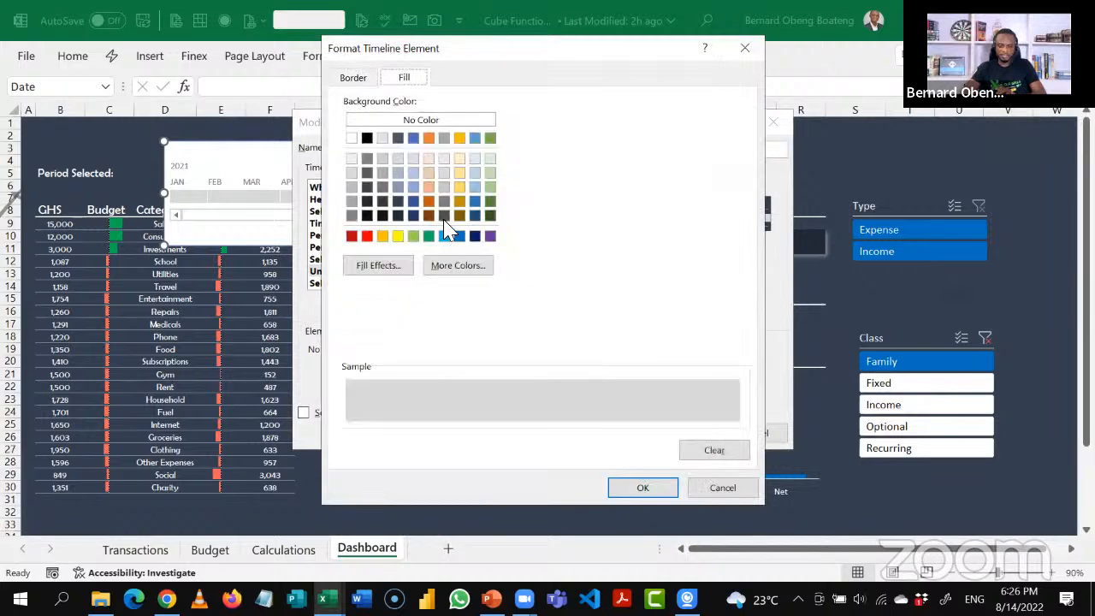
pyautogui.click(634, 487)
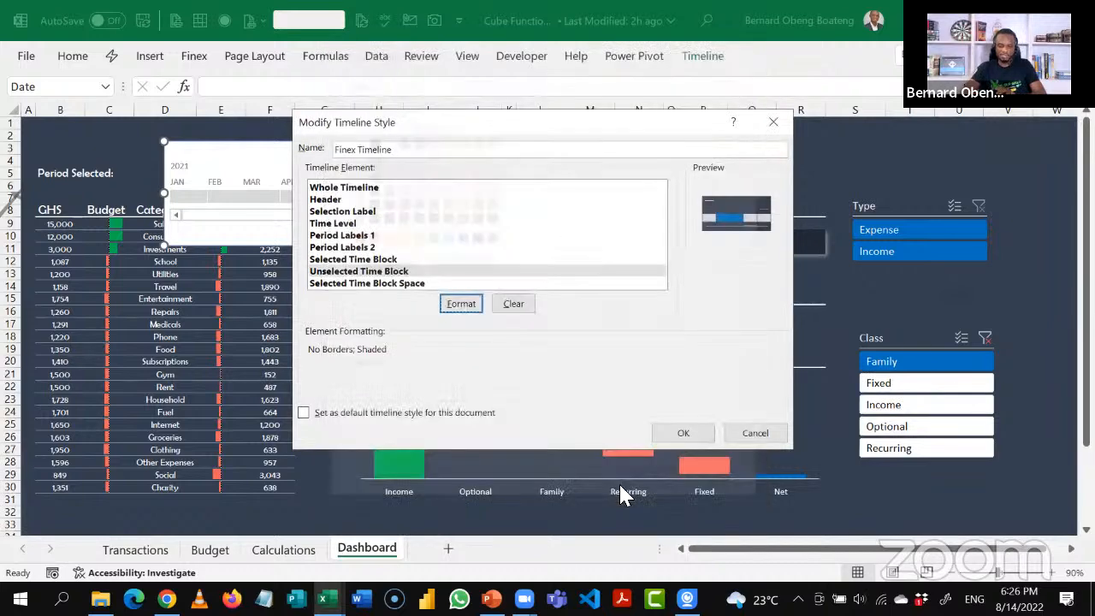
# Fill the Selected Time Block Space element with light gray and save the Finex Timeline style.
pyautogui.click(378, 285)
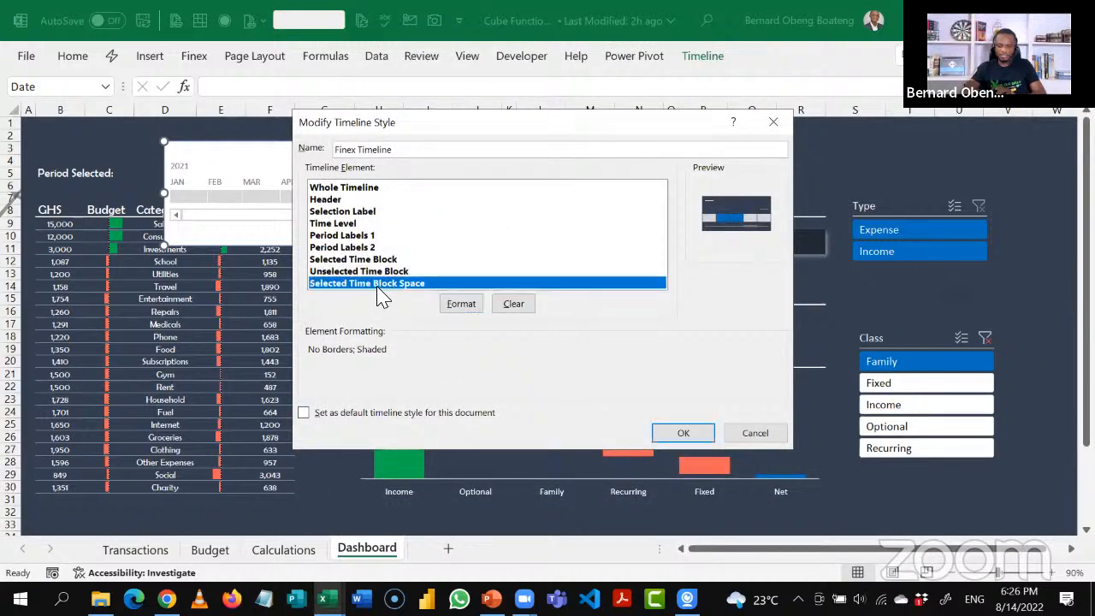
pyautogui.click(468, 310)
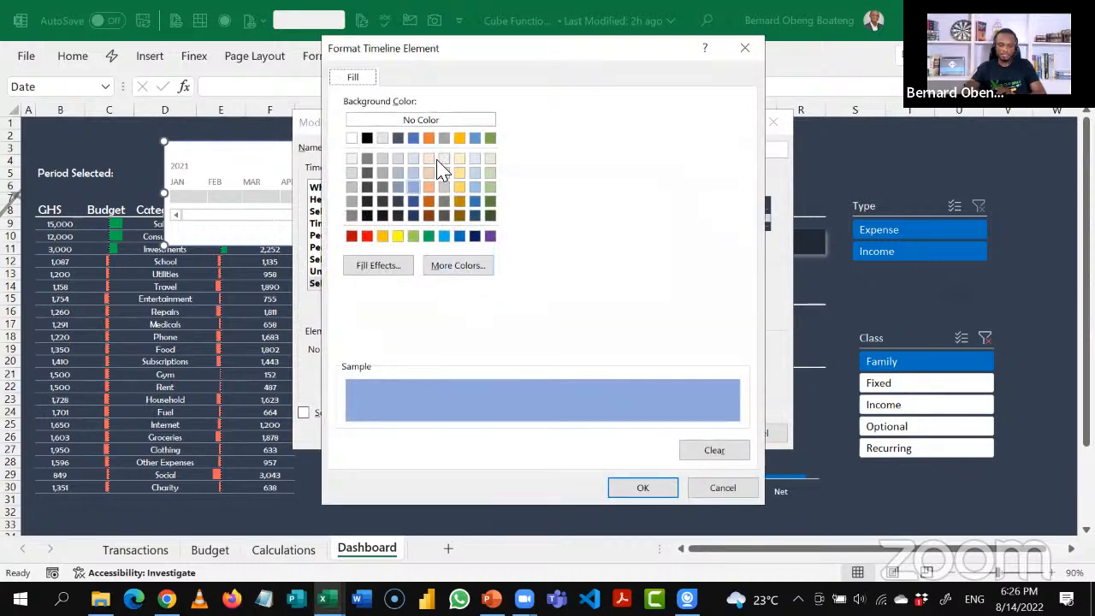
pyautogui.click(352, 172)
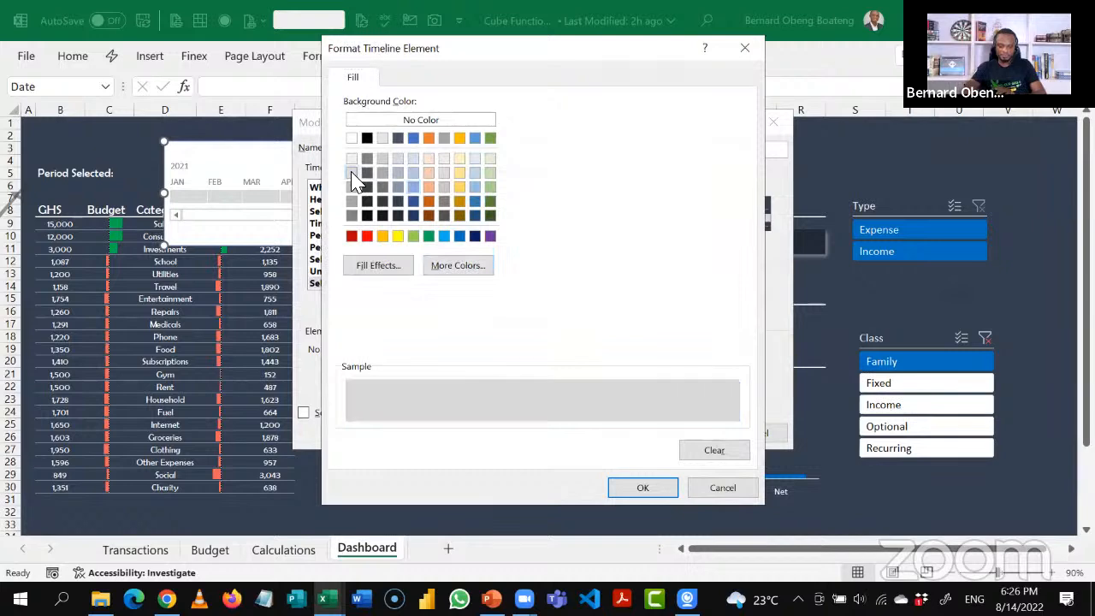
pyautogui.click(633, 488)
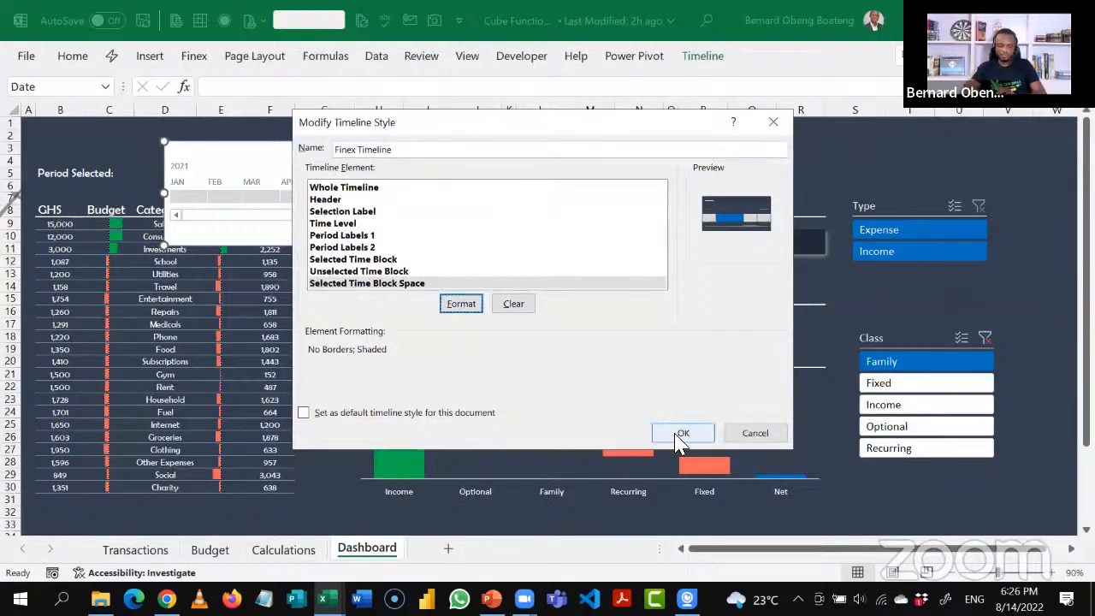
pyautogui.click(683, 432)
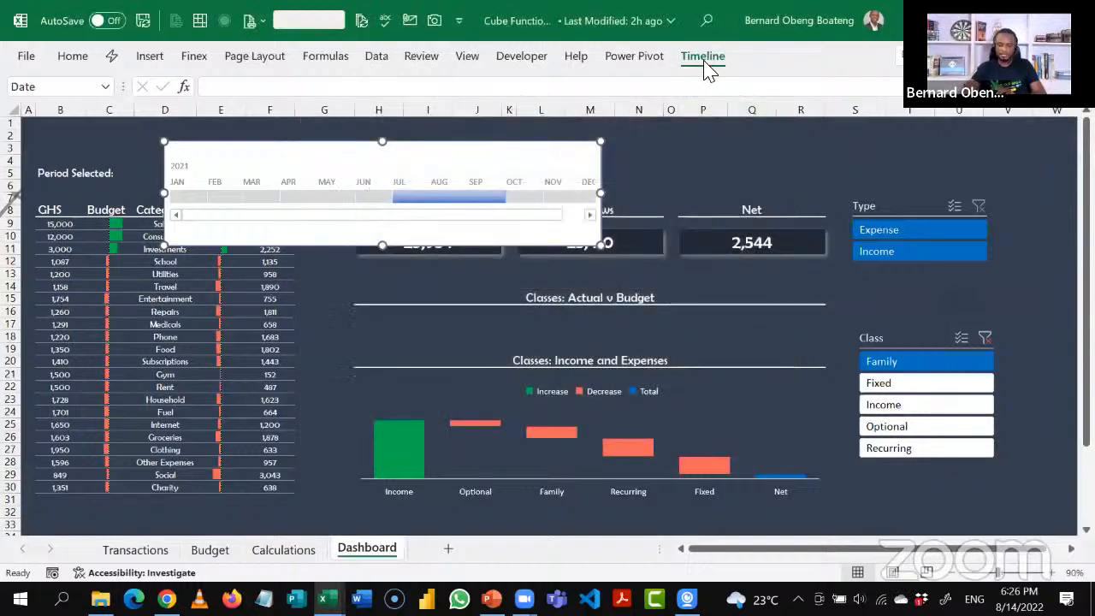
# Apply the custom Finex Timeline style to the Date timeline and widen it to about column P so all months fit.
pyautogui.click(703, 56)
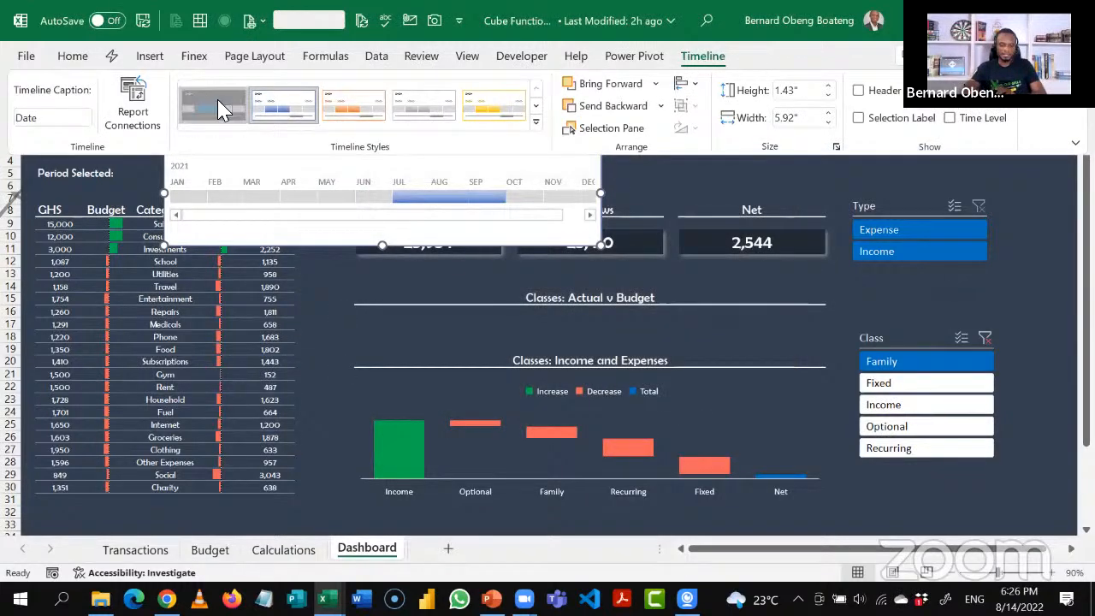
pyautogui.click(218, 107)
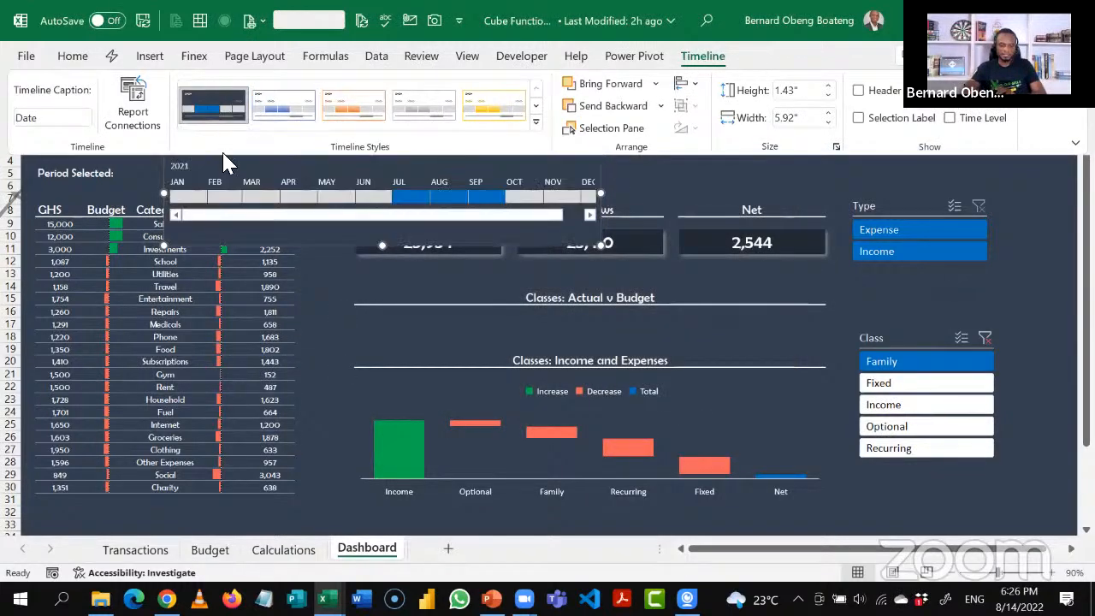
pyautogui.click(604, 193)
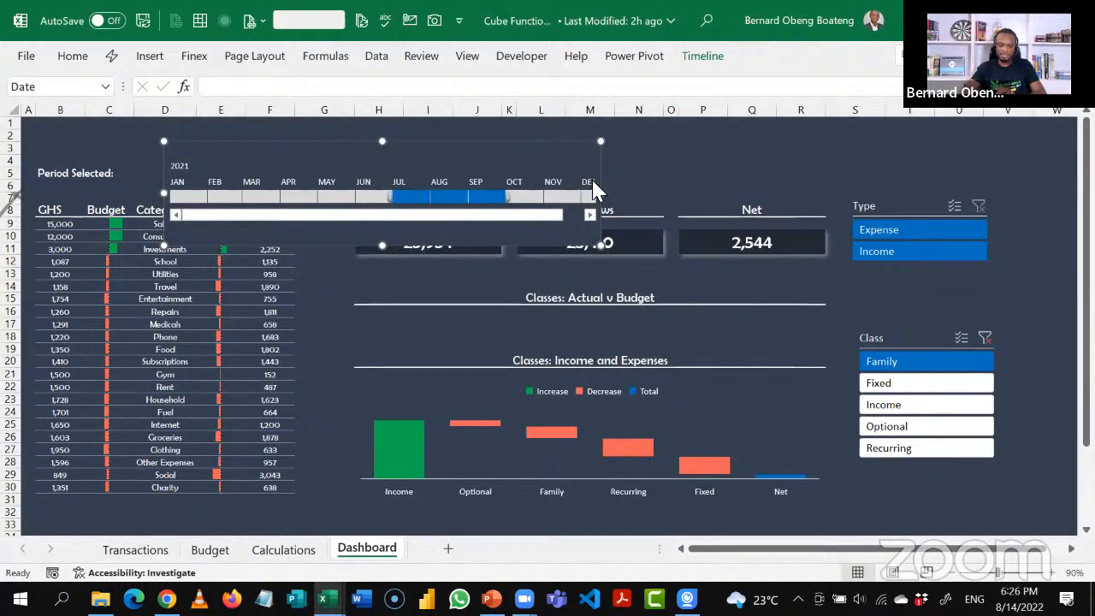
pyautogui.moveTo(601, 193); pyautogui.dragTo(699, 202)
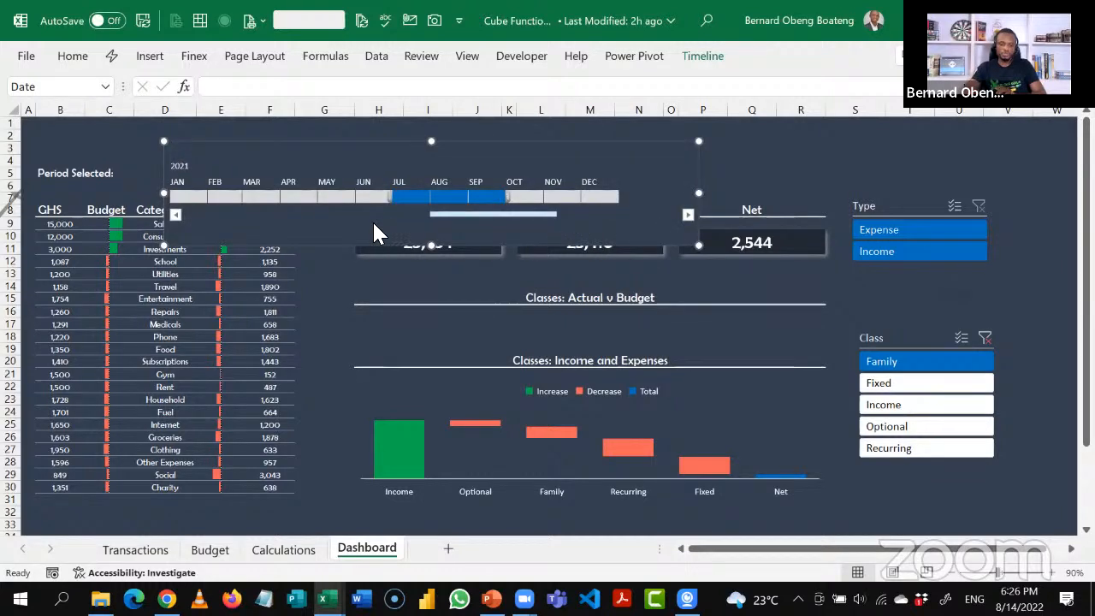
# Insert a blank row at row 2 of the Dashboard to make space above the timeline.
pyautogui.click(396, 133)
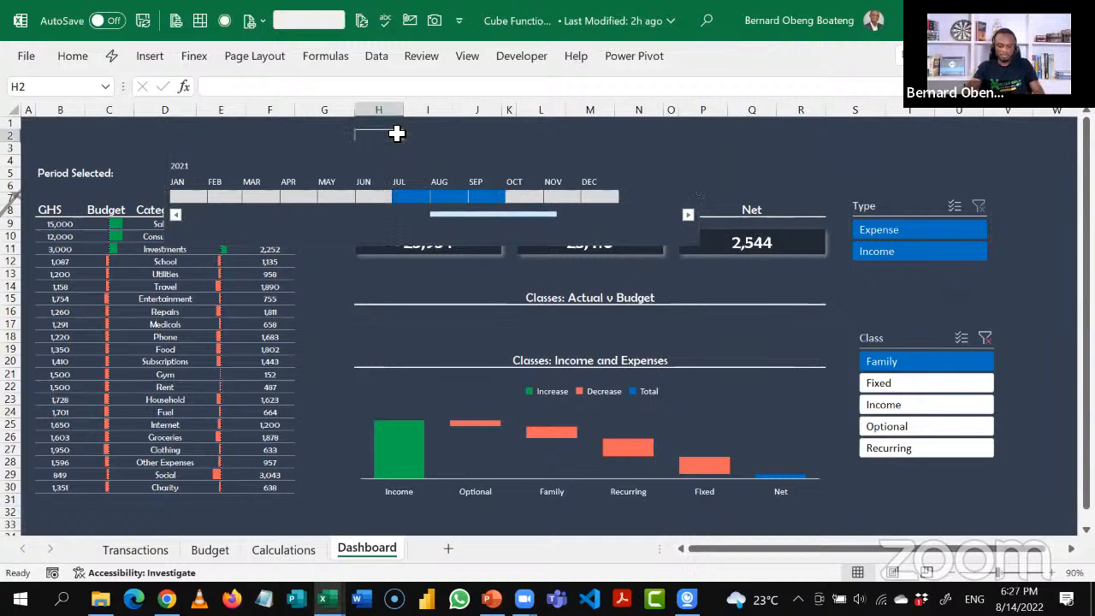
pyautogui.hotkey('alt', 'h')
pyautogui.press('i')
pyautogui.press('r')
pyautogui.press('Down')
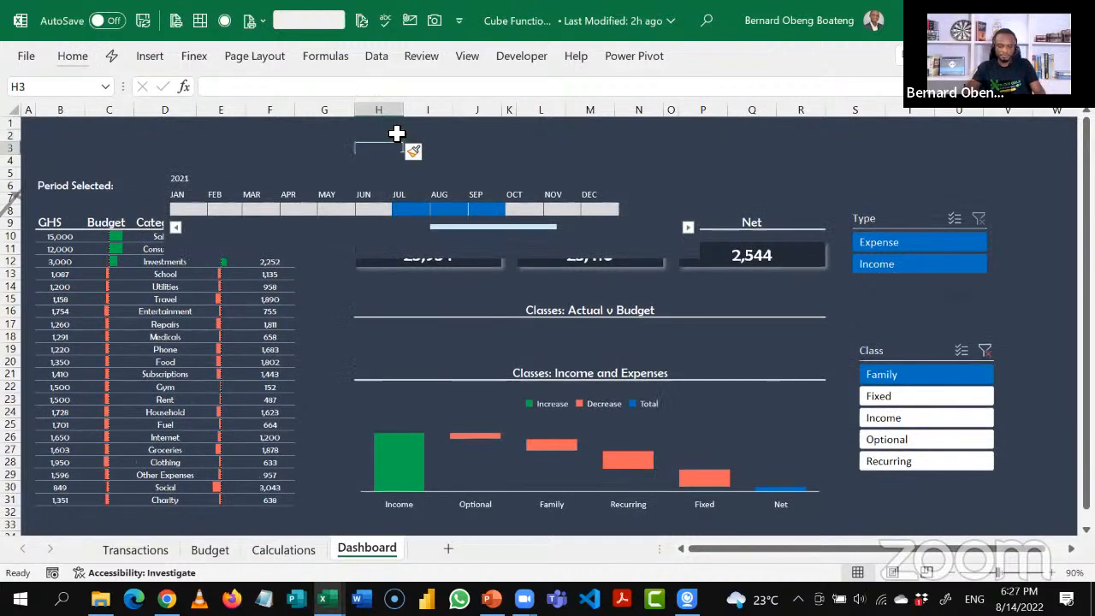
pyautogui.click(347, 152)
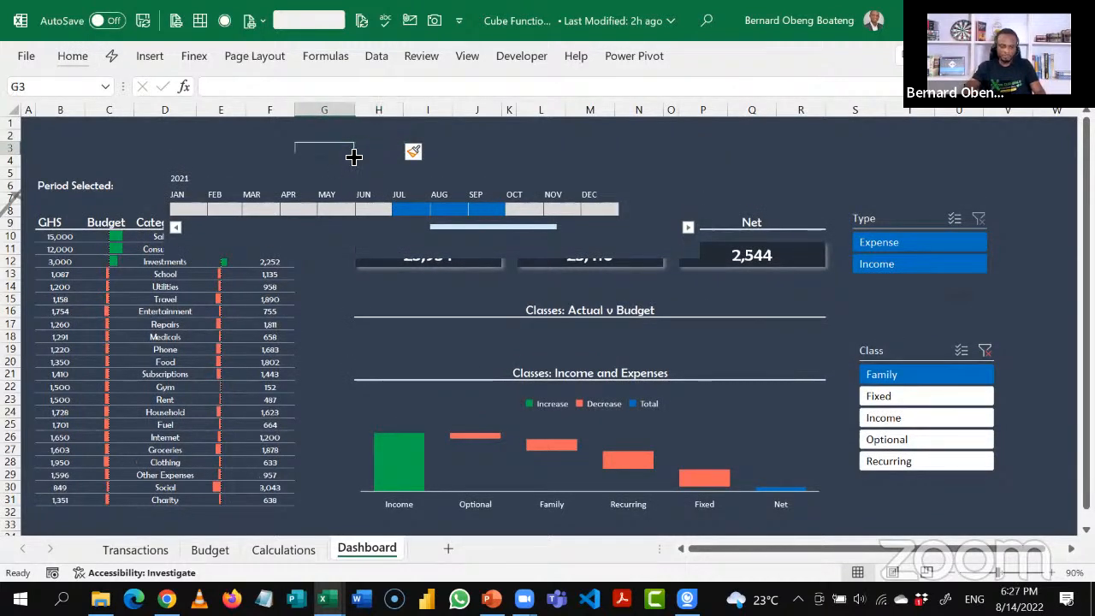
pyautogui.click(353, 151)
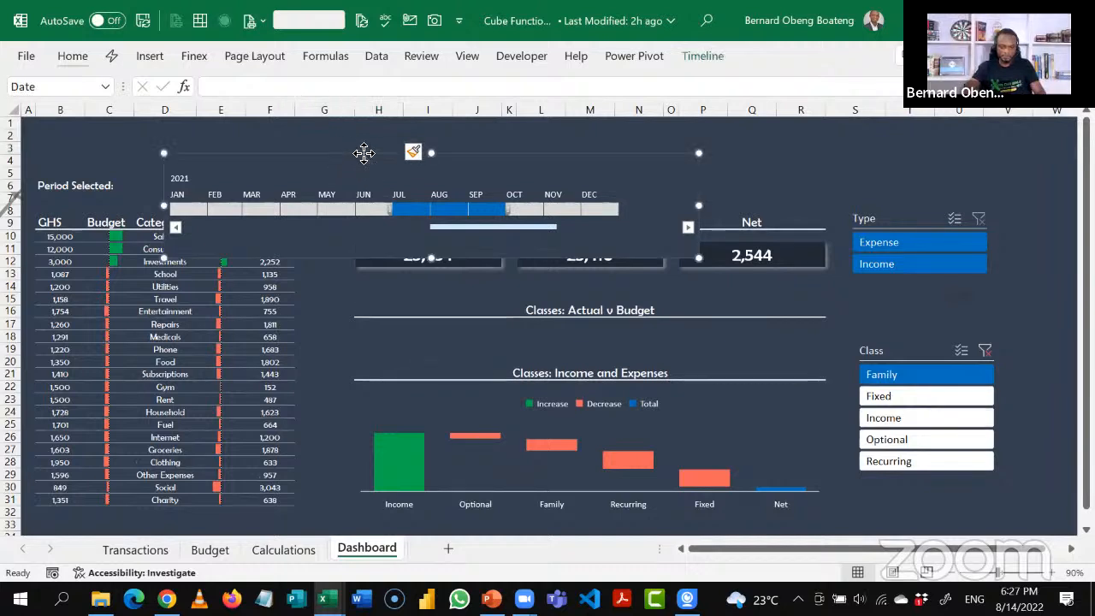
pyautogui.moveTo(353, 151); pyautogui.dragTo(427, 120)
pyautogui.hotkey('ctrl', 'z')
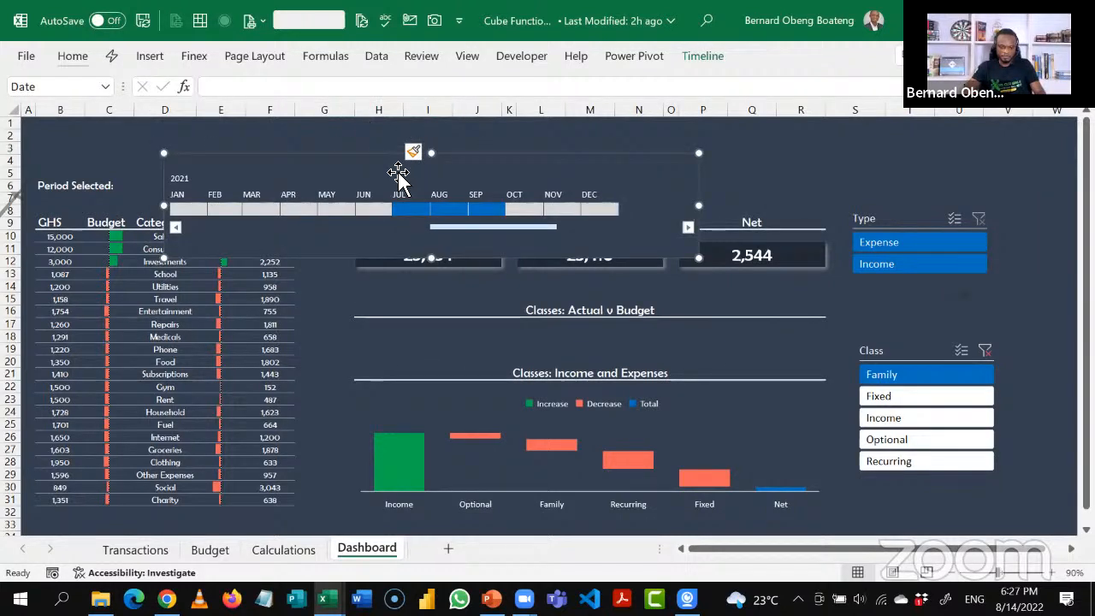
# Insert another blank row at row 2 to push the Dashboard contents down further.
pyautogui.click(337, 140)
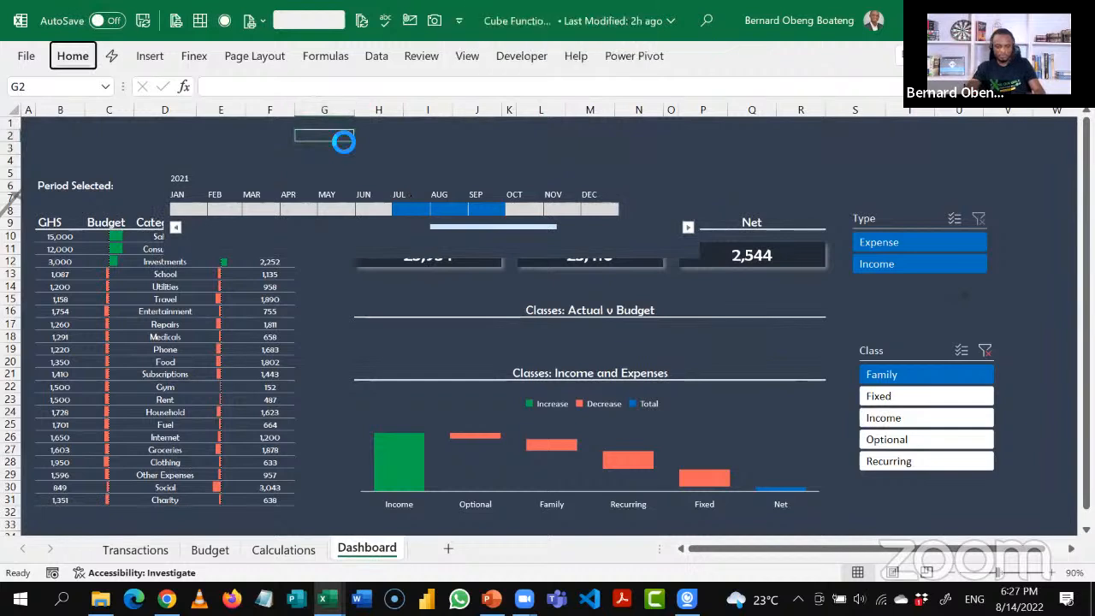
pyautogui.hotkey('alt', 'h')
pyautogui.press('i')
pyautogui.press('r')
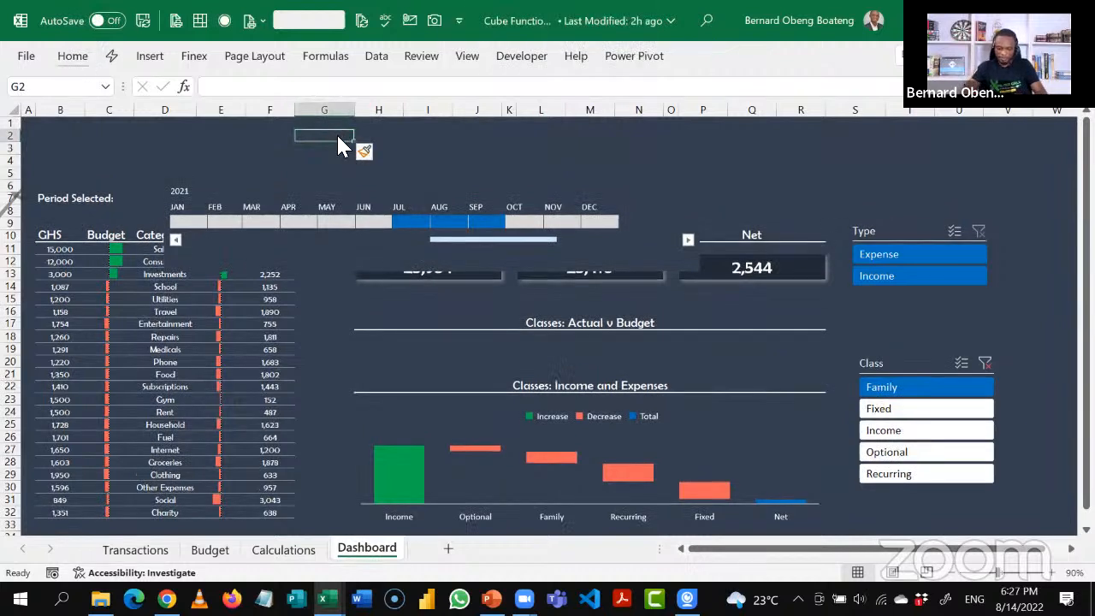
# Zoom the Dashboard out to 80% and move the Date timeline up to row 1, clear of the totals boxes.
pyautogui.click(941, 569)
pyautogui.click(951, 572)
pyautogui.click(952, 573)
pyautogui.click(446, 176)
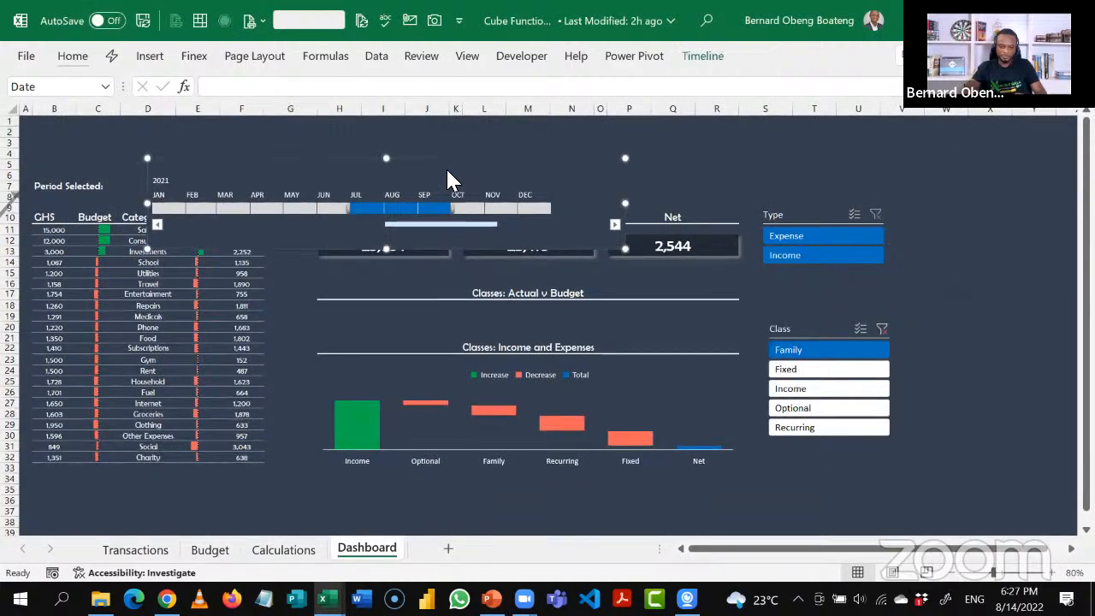
pyautogui.moveTo(440, 161); pyautogui.dragTo(539, 139)
pyautogui.press('Up')
pyautogui.press('Up')
pyautogui.press('Up')
pyautogui.press('Up')
pyautogui.press('Up')
pyautogui.press('Up')
pyautogui.press('Up')
pyautogui.press('Up')
pyautogui.press('Up')
pyautogui.press('Up')
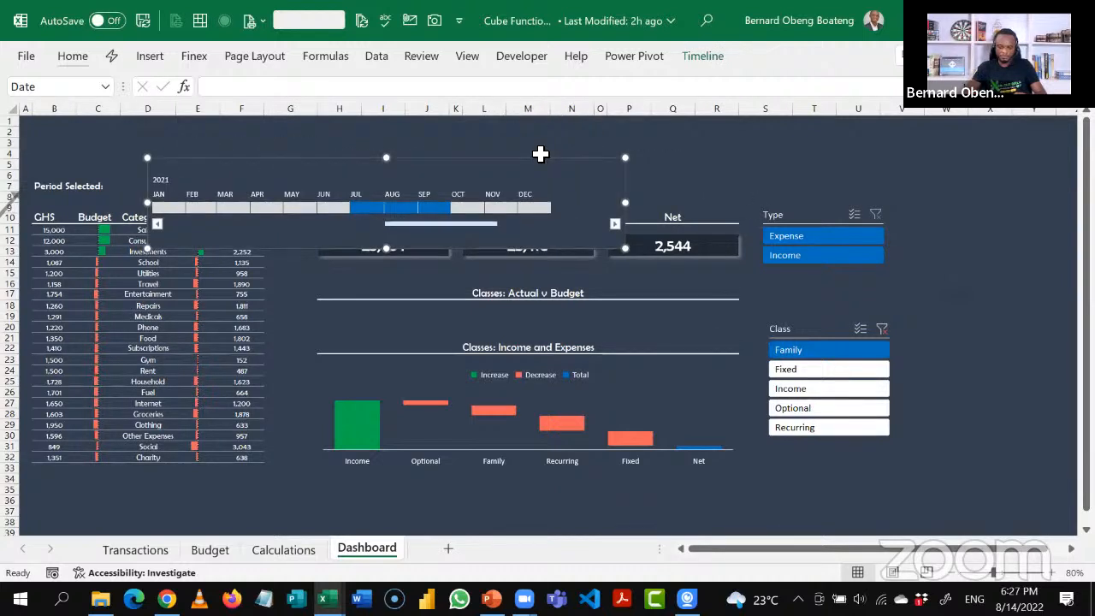
pyautogui.press('Up')
# Shift the Date timeline sideways so it spans about columns F to R above the totals boxes.
pyautogui.press('Right')
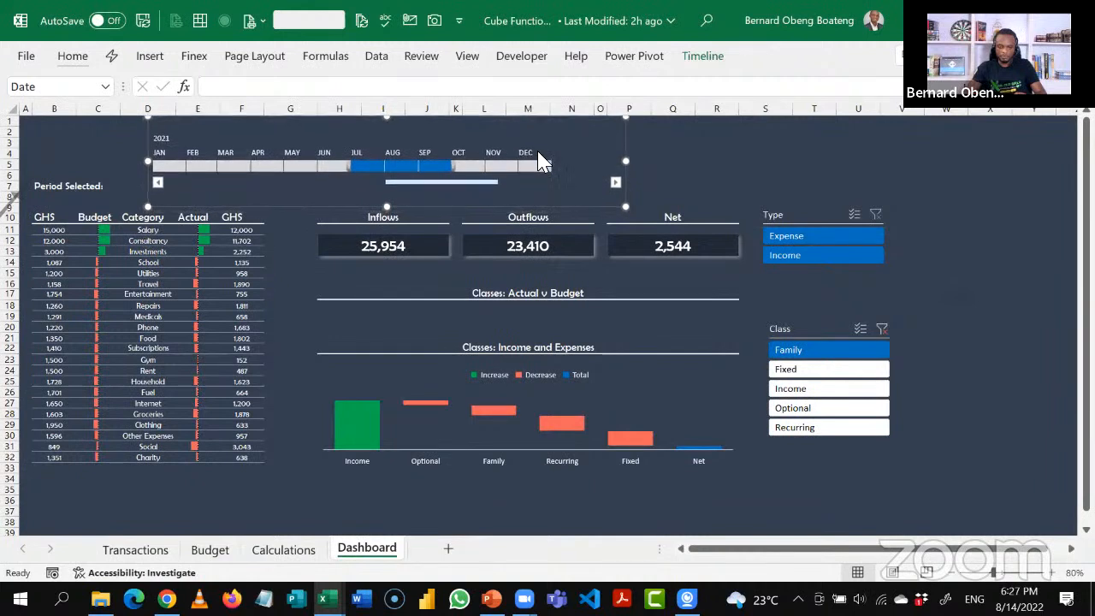
pyautogui.press('Right')
pyautogui.press('Right')
pyautogui.press('Right')
pyautogui.press('Right')
pyautogui.press('Right')
pyautogui.press('Right')
pyautogui.press('Right')
pyautogui.press('Right')
pyautogui.press('Right')
pyautogui.press('Right')
pyautogui.press('Right')
pyautogui.press('Right')
pyautogui.press('Right')
pyautogui.press('Right')
pyautogui.press('Right')
pyautogui.press('Right')
pyautogui.press('Right')
pyautogui.press('Right')
pyautogui.press('Right')
pyautogui.press('Right')
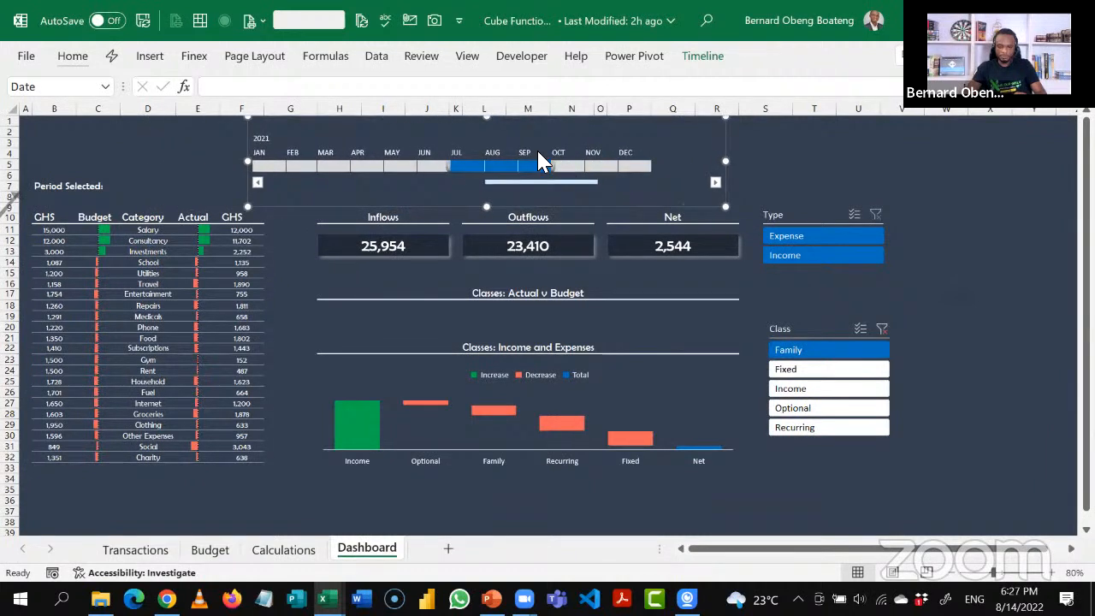
# Nudge the Date timeline sideways so it spans about columns G to R above the totals boxes, and deselect it.
pyautogui.press('Right')
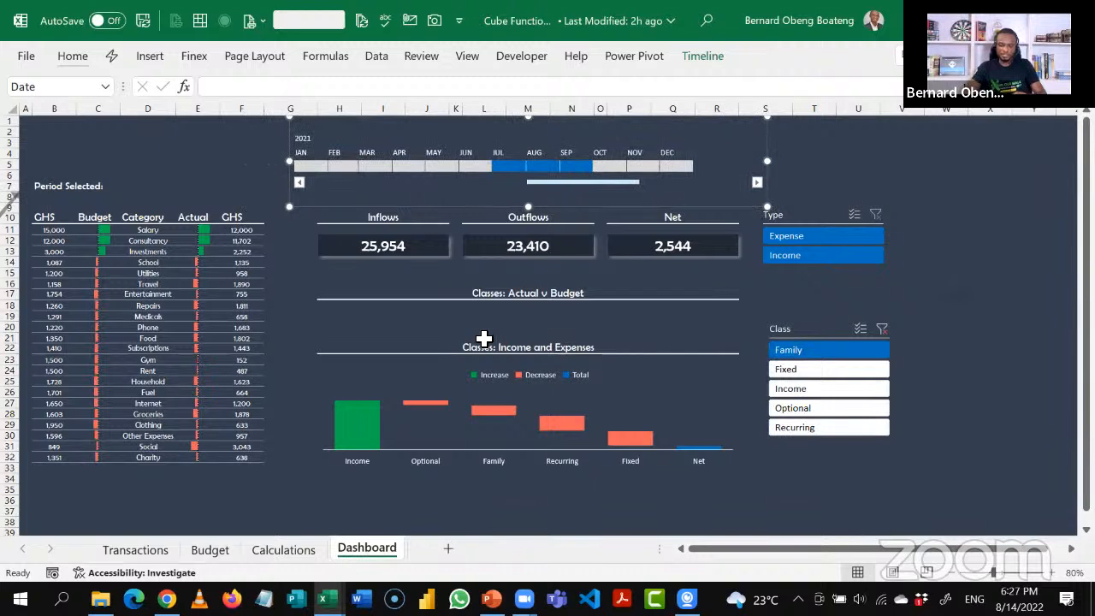
pyautogui.click(252, 188)
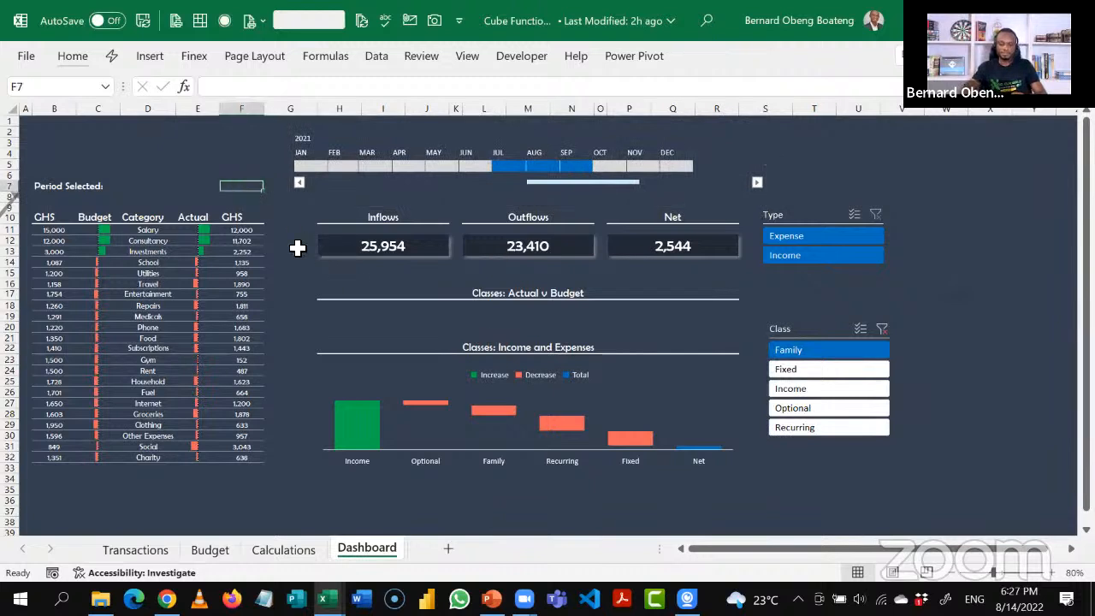
pyautogui.click(235, 165)
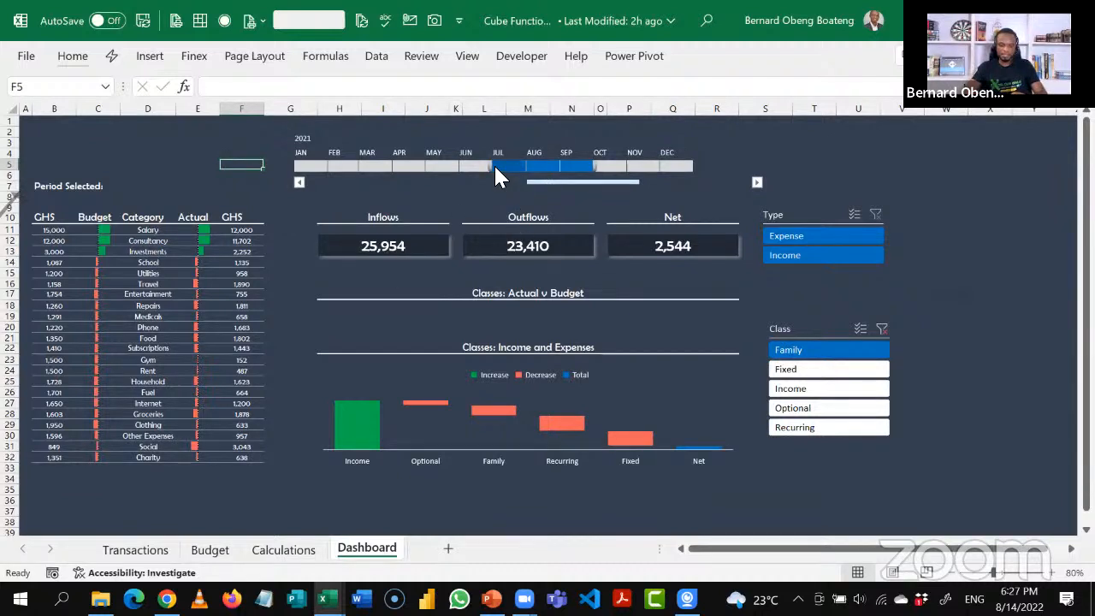
# Test the Date timeline by filtering to January–September, March alone, March–June and March–May 2021.
pyautogui.moveTo(494, 163); pyautogui.dragTo(298, 163)
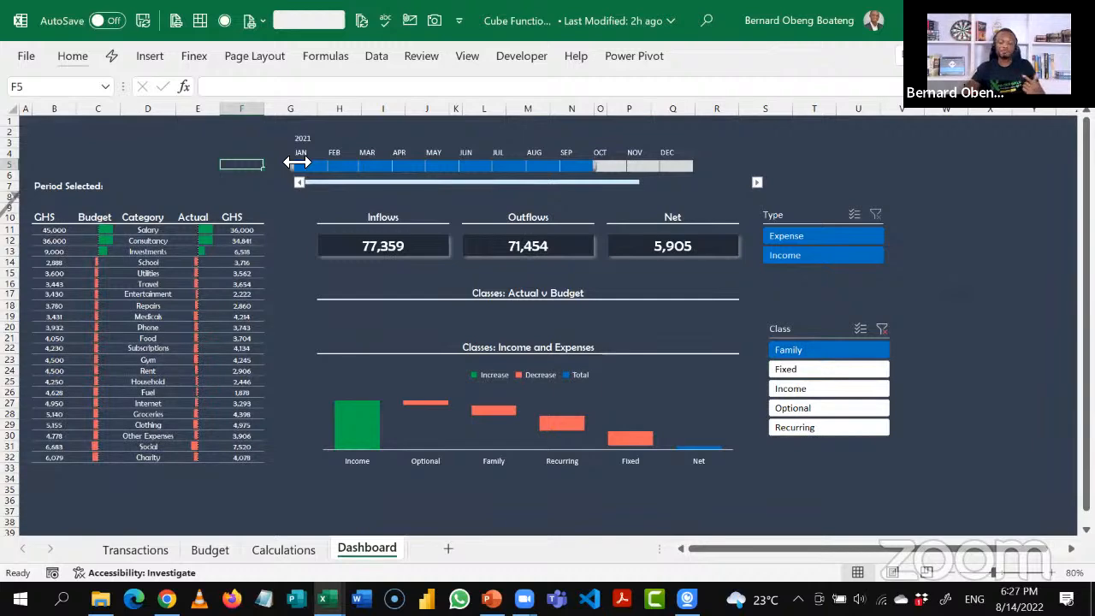
pyautogui.click(374, 166)
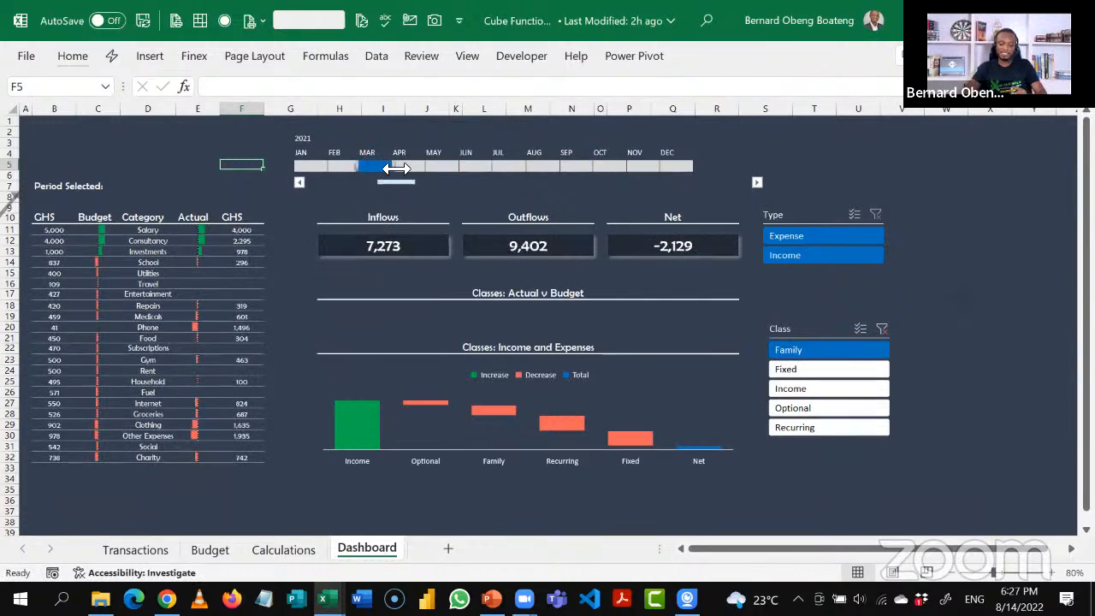
pyautogui.moveTo(395, 168); pyautogui.dragTo(481, 188)
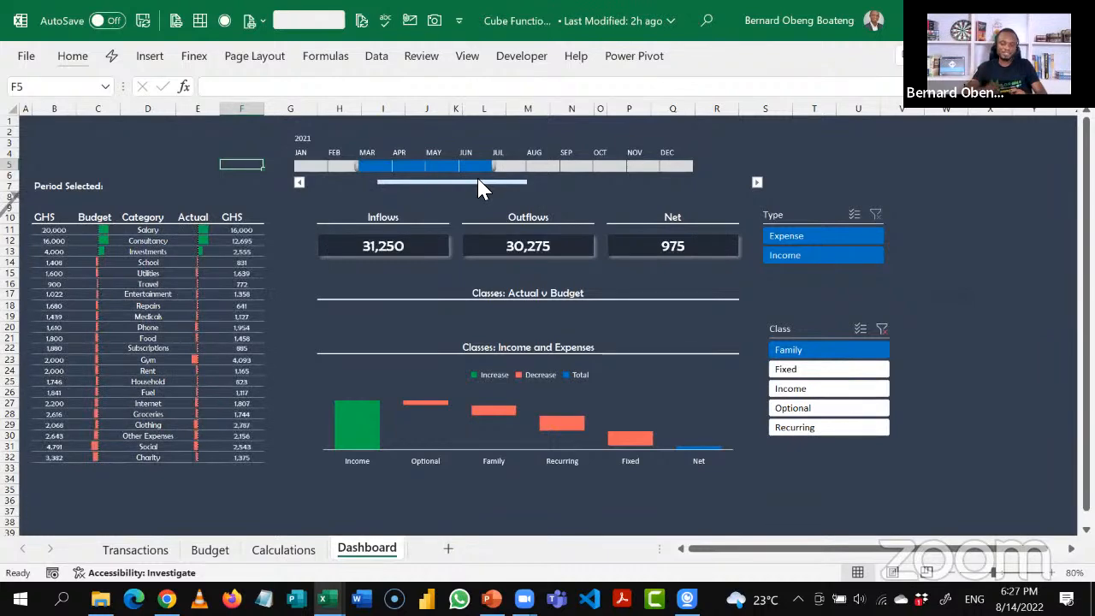
pyautogui.moveTo(500, 171); pyautogui.dragTo(449, 171)
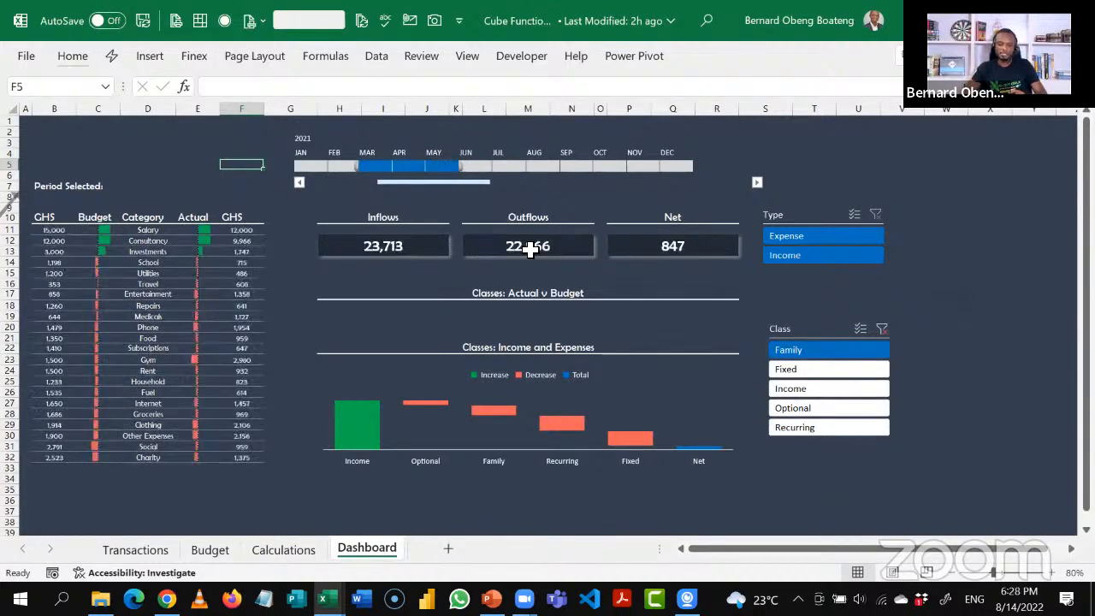
pyautogui.click(525, 329)
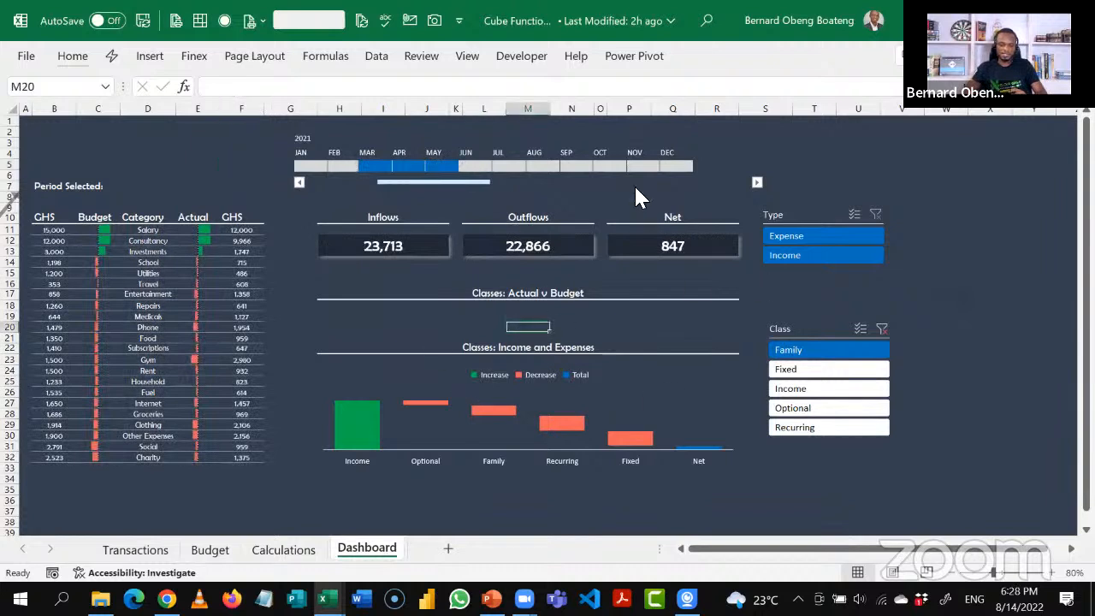
# Move the Date timeline so its month bar starts at column H, in line with the Inflows box.
pyautogui.click(576, 139)
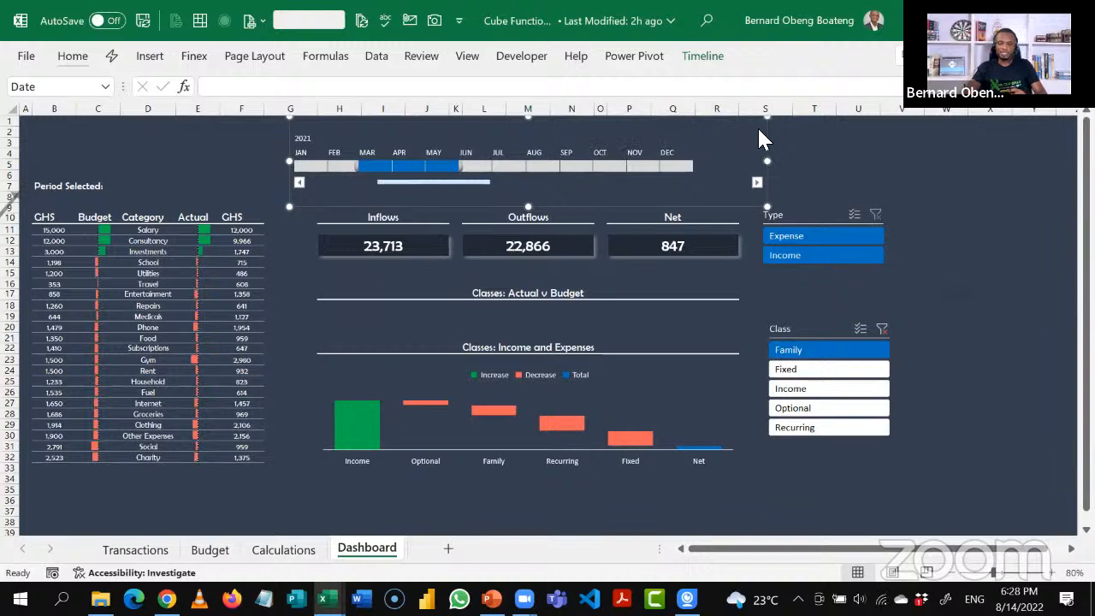
pyautogui.moveTo(770, 140); pyautogui.dragTo(789, 140)
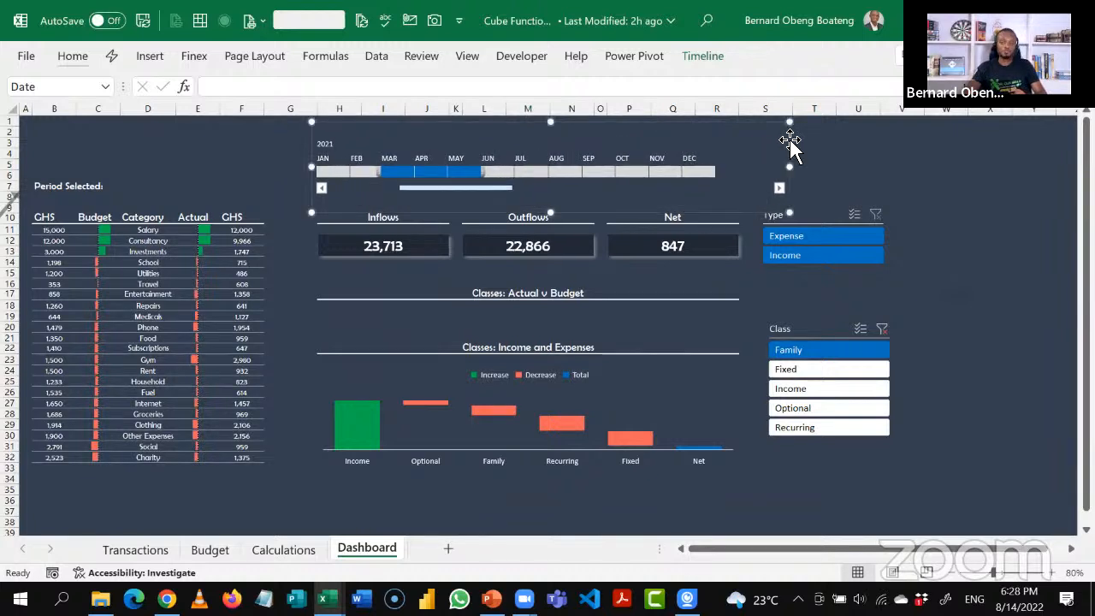
pyautogui.click(247, 402)
pyautogui.press('Down')
pyautogui.press('Down')
pyautogui.press('Down')
pyautogui.press('Down')
pyautogui.press('Down')
pyautogui.press('Down')
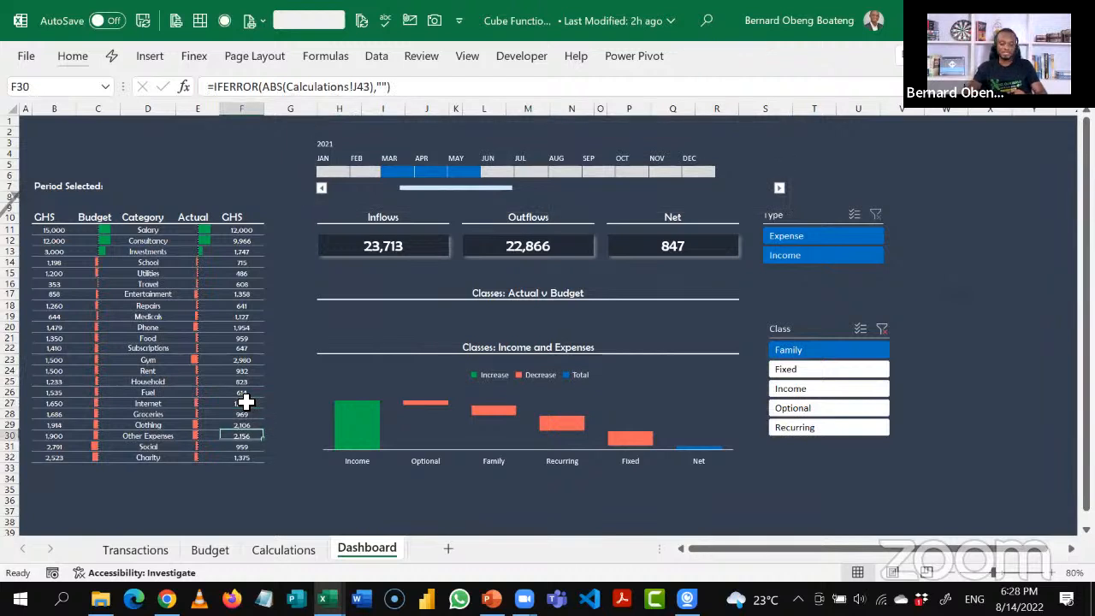
pyautogui.press('Down')
pyautogui.press('Down')
pyautogui.press('Down')
pyautogui.press('Down')
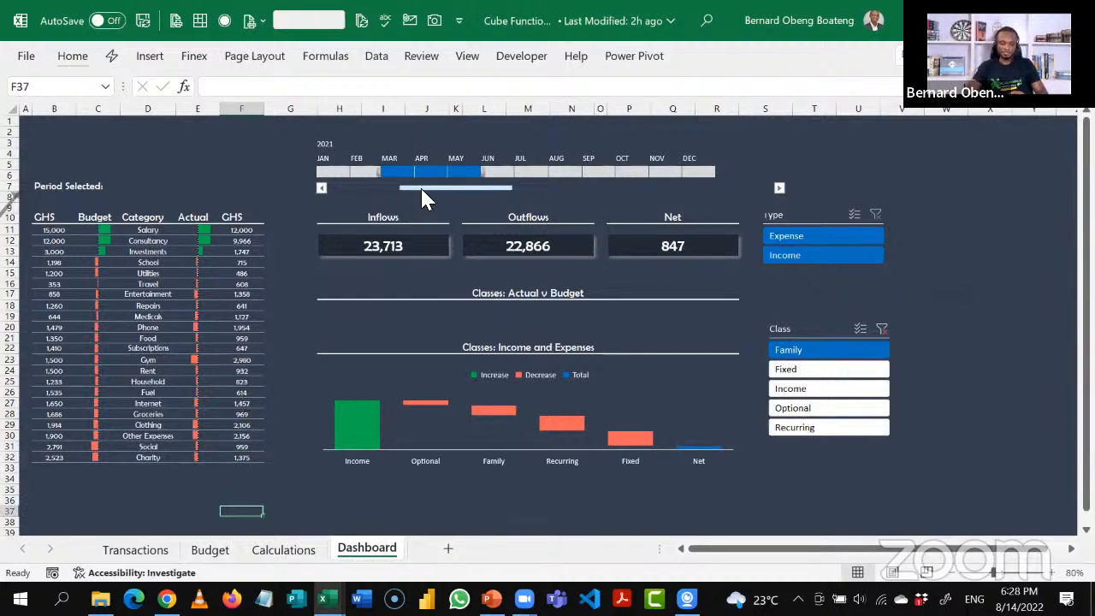
# Extend the Date timeline selection to the full year, January to December 2021.
pyautogui.moveTo(385, 173); pyautogui.dragTo(317, 176)
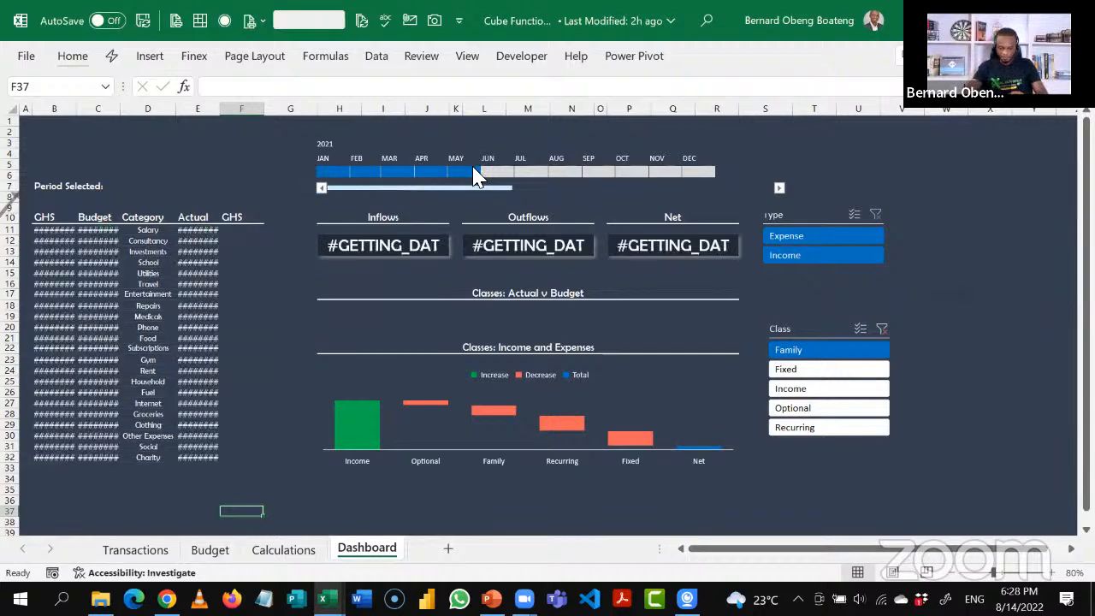
pyautogui.moveTo(487, 173); pyautogui.dragTo(717, 175)
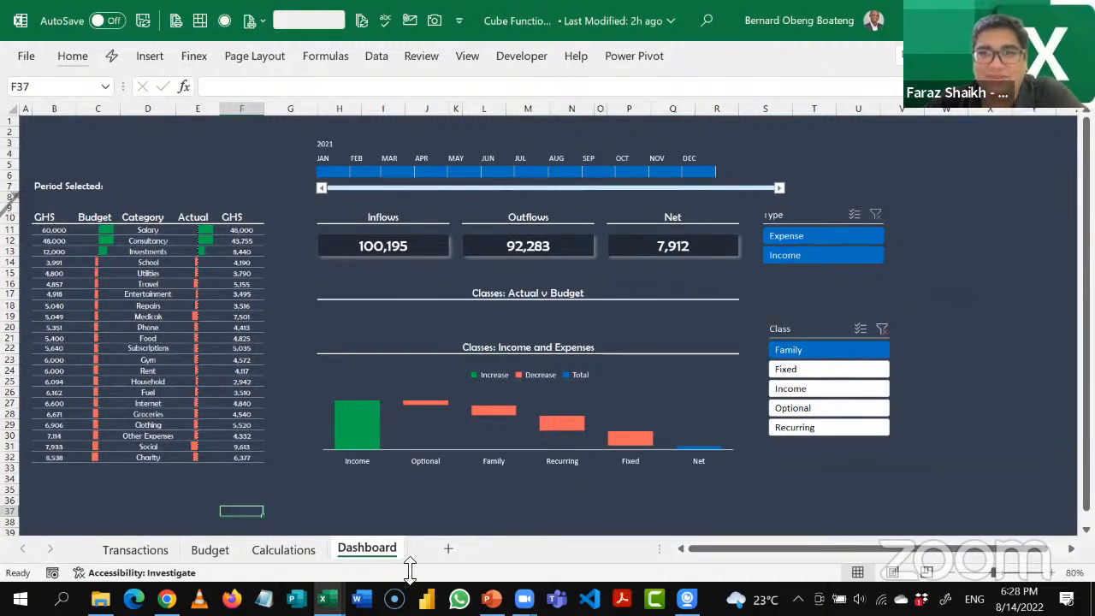
# Switch to the other open Cube Functions v Pivot Tables workbook and show its Dashboard sheet.
pyautogui.click(323, 599)
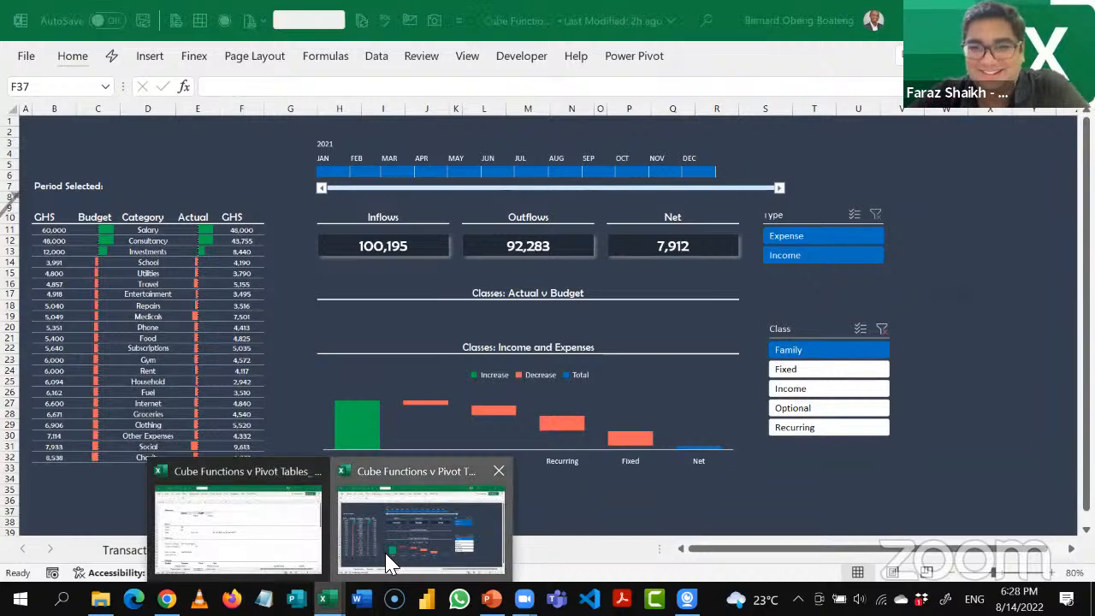
pyautogui.click(389, 562)
pyautogui.click(323, 599)
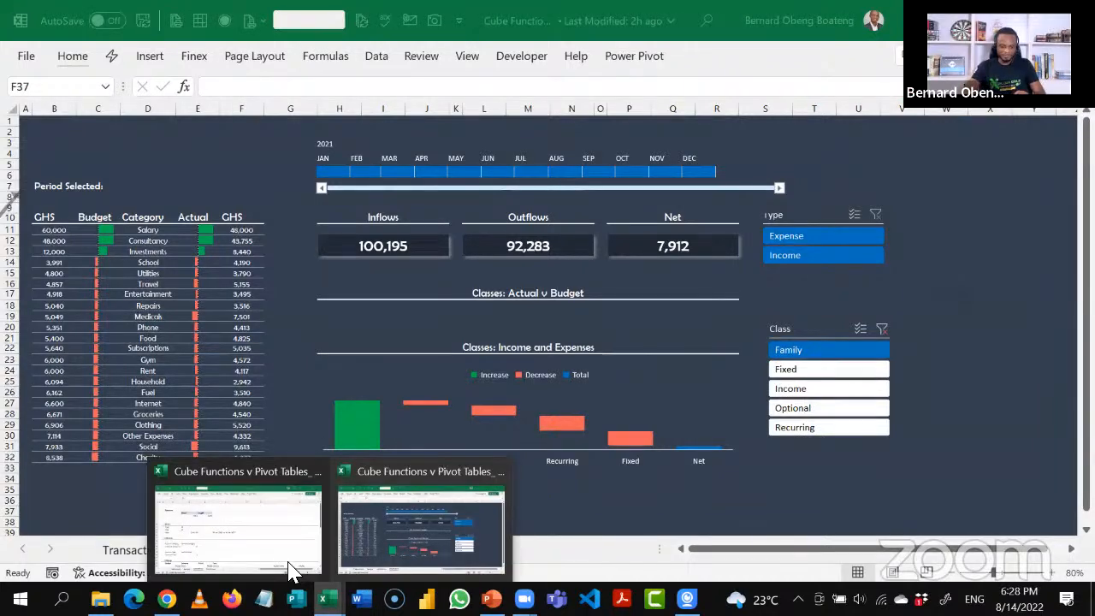
pyautogui.click(291, 572)
pyautogui.click(357, 550)
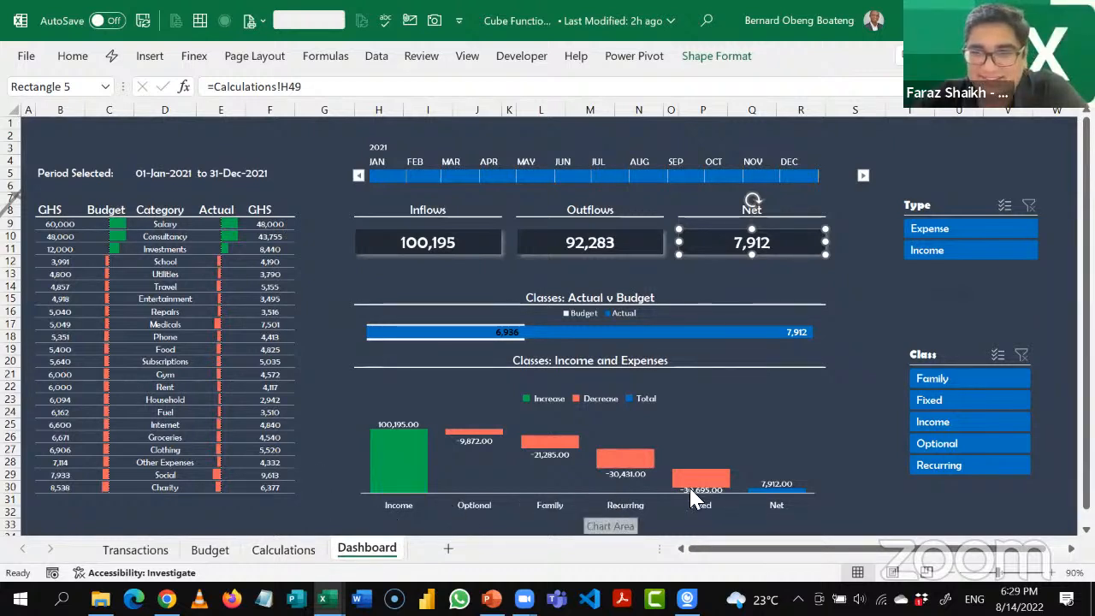
# Examine the Net column and the column series of the Income and Expenses waterfall chart.
pyautogui.moveTo(774, 496)
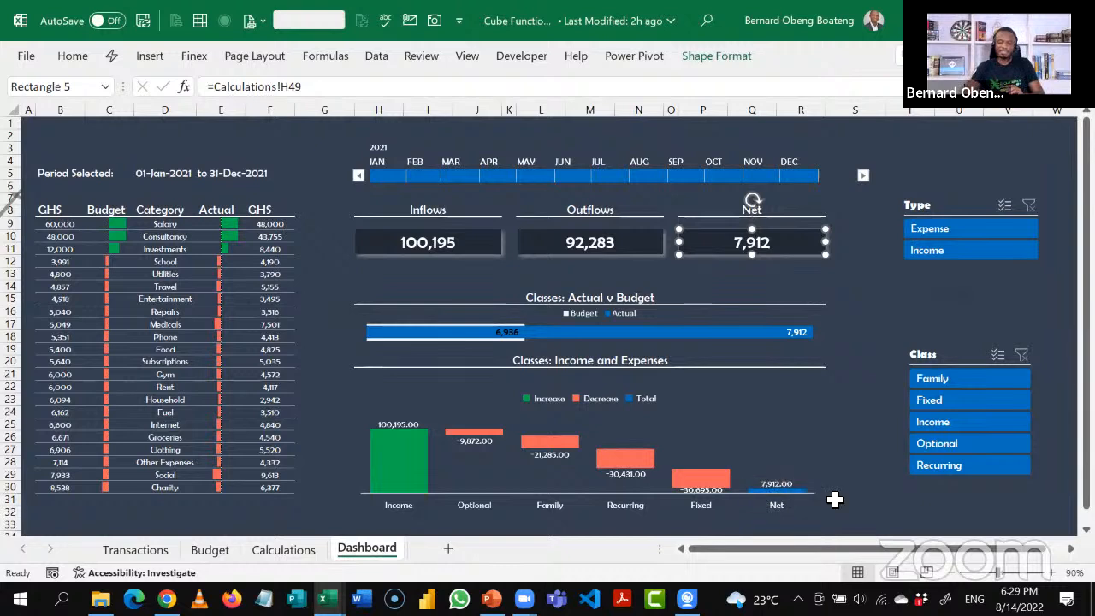
pyautogui.click(779, 494)
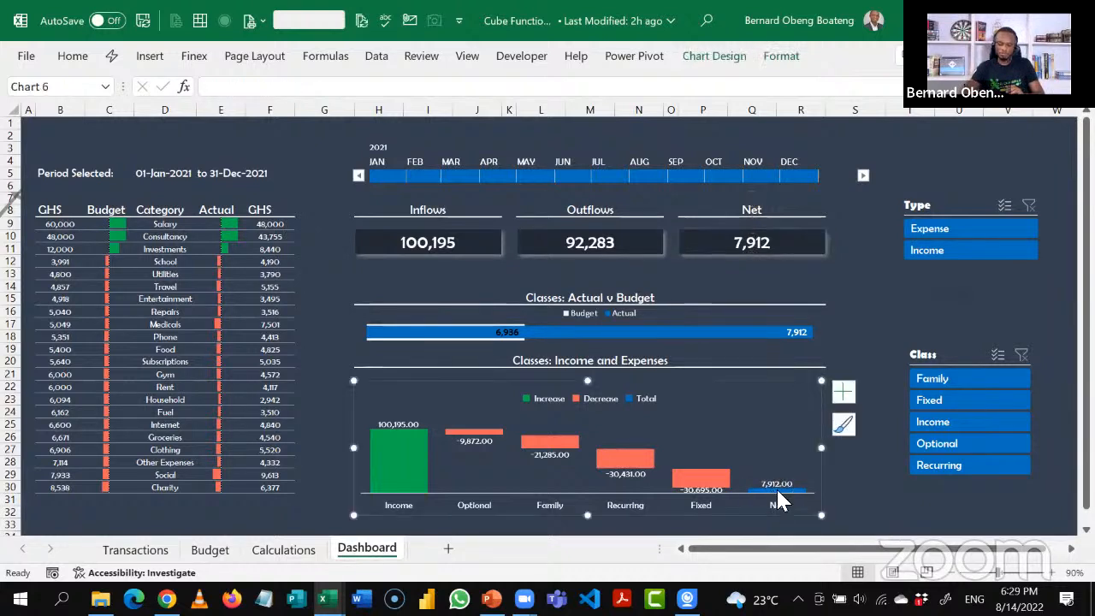
pyautogui.click(778, 494)
pyautogui.click(777, 494)
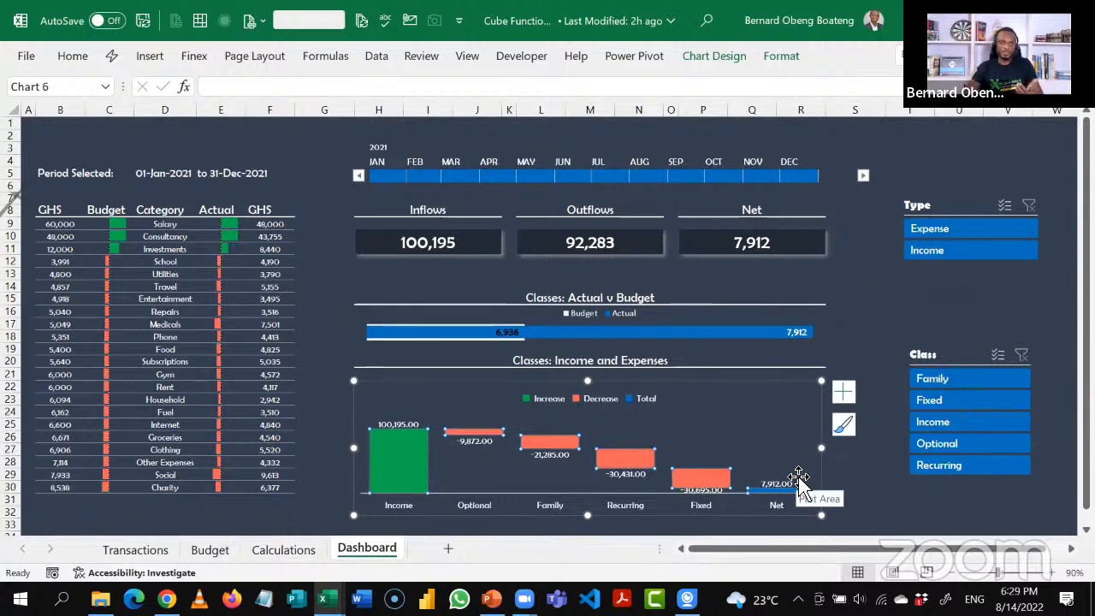
pyautogui.click(855, 352)
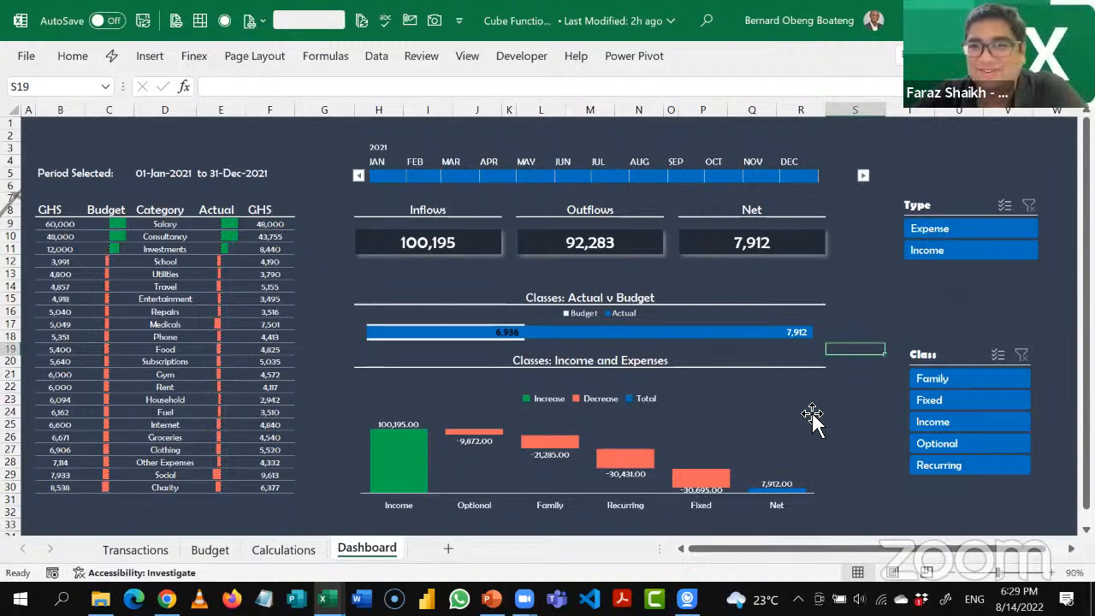
pyautogui.click(856, 412)
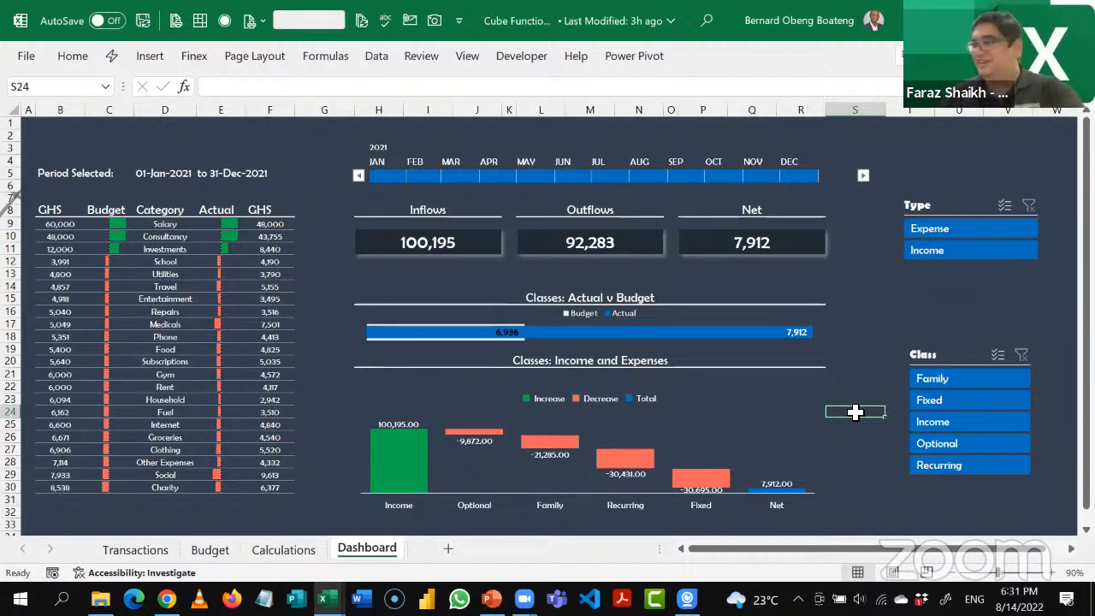
# Filter the Actual v Budget chart to the Income class with the Class slicer.
pyautogui.click(1004, 425)
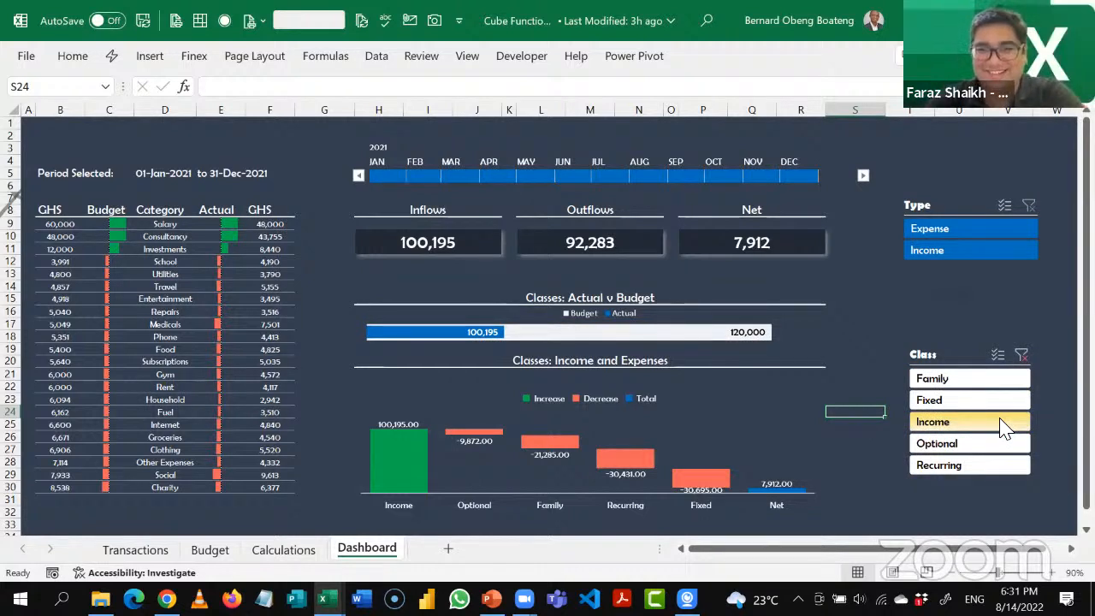
pyautogui.click(1004, 428)
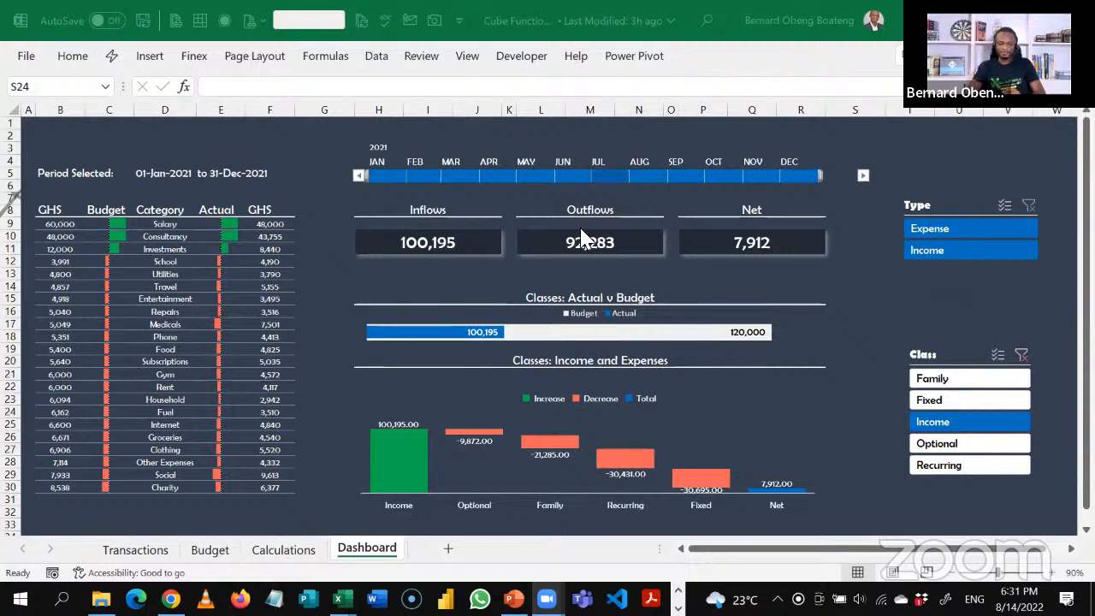
pyautogui.click(356, 291)
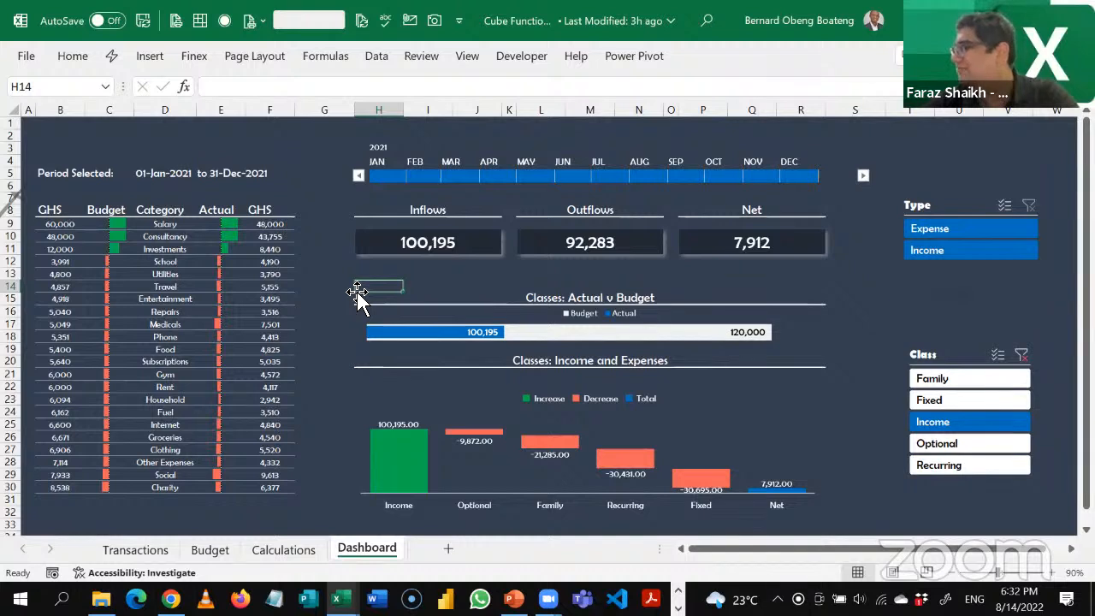
# Examine the data labels of the Income and Expenses waterfall chart.
pyautogui.click(485, 440)
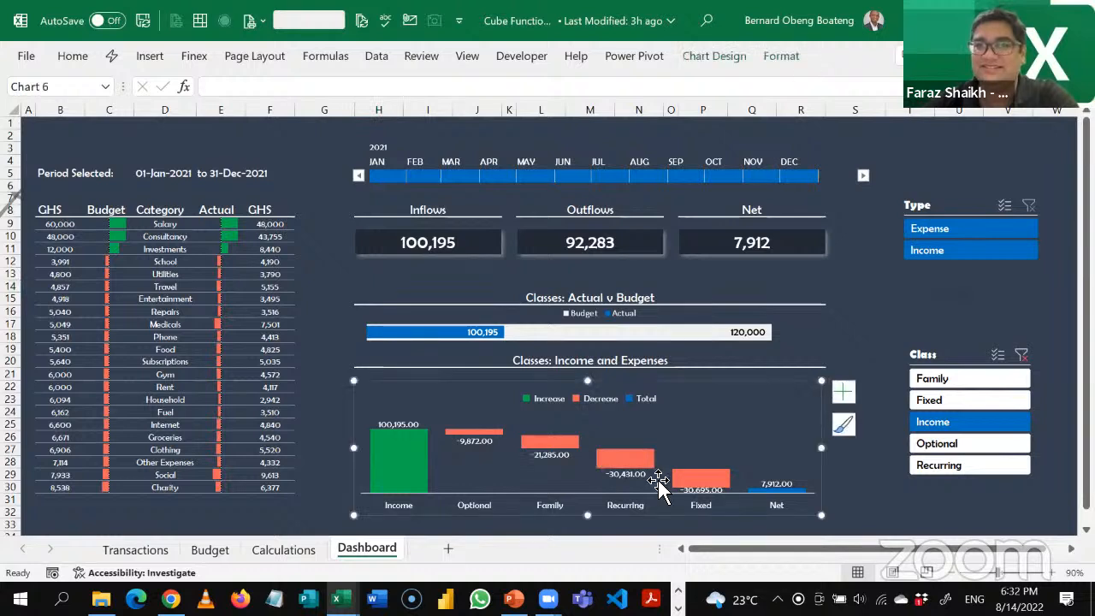
pyautogui.click(771, 482)
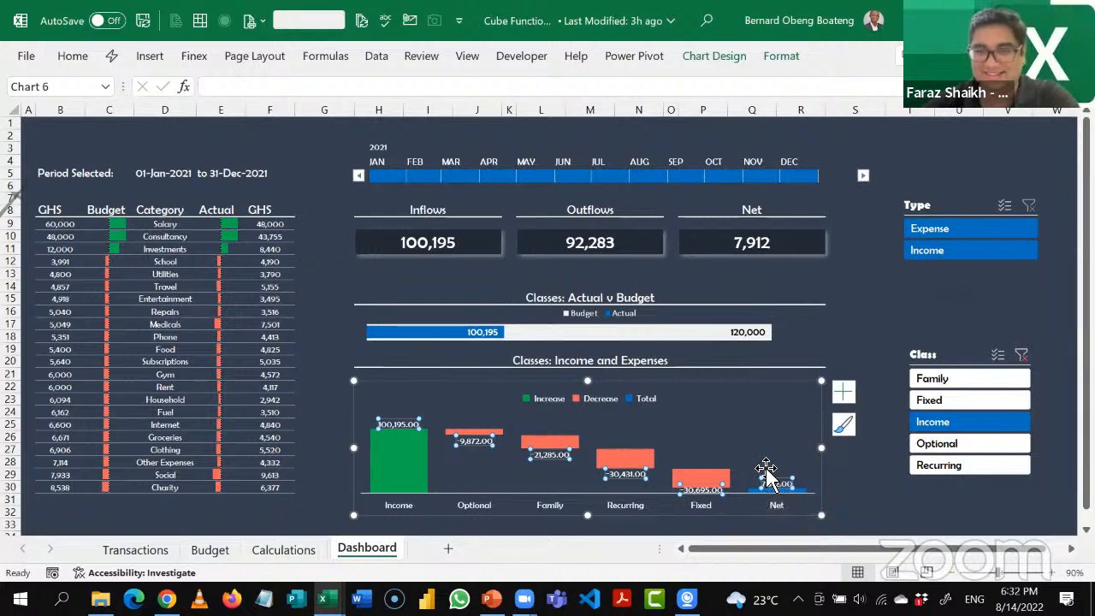
pyautogui.click(842, 482)
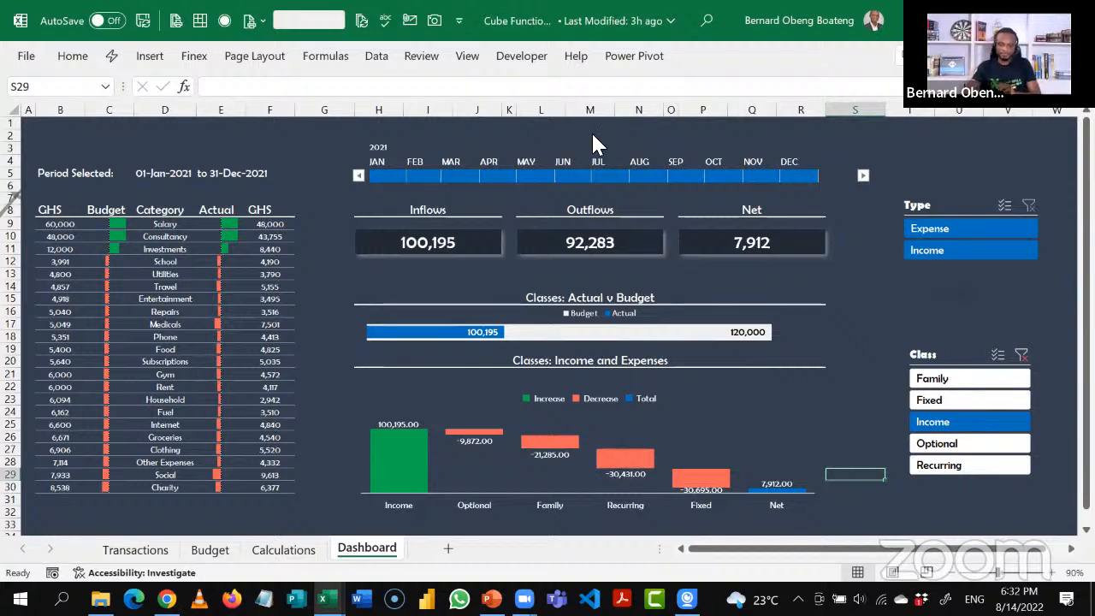
pyautogui.click(569, 87)
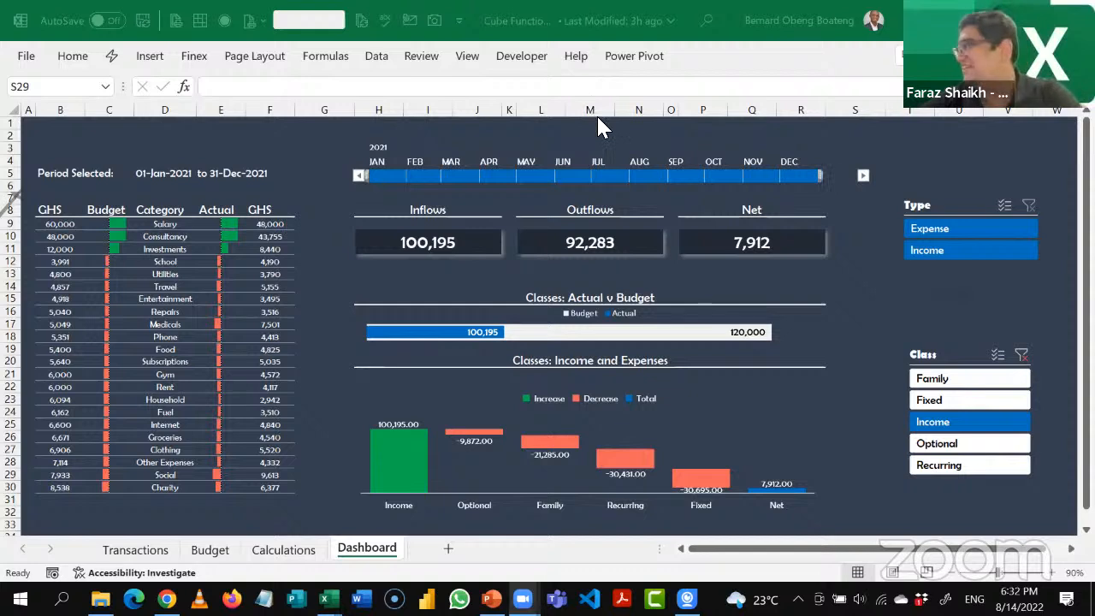
pyautogui.click(840, 322)
pyautogui.click(838, 320)
pyautogui.click(826, 286)
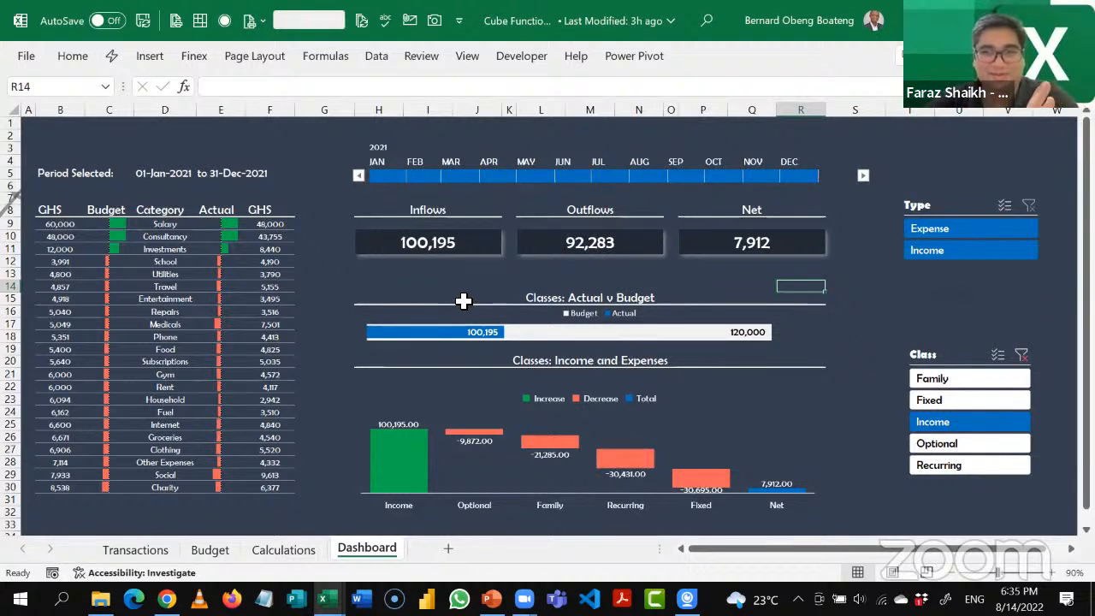
pyautogui.click(325, 314)
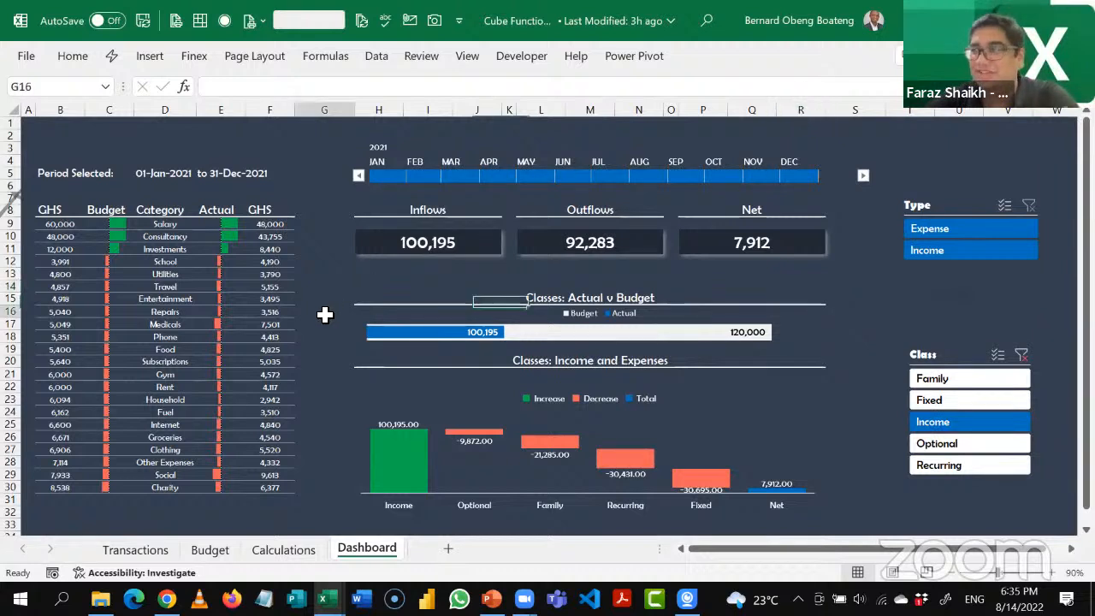